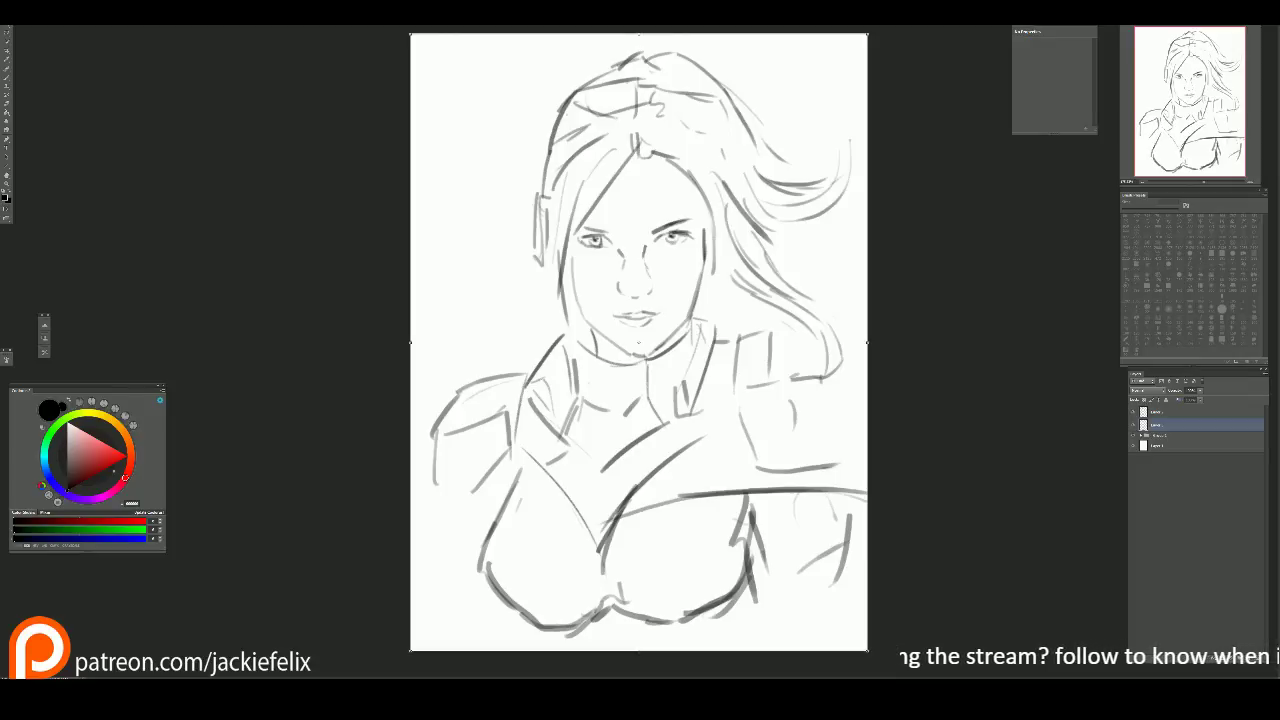
Step: Redraw the underside and nostril line of the nose with the Brush on the face sketch
scroll(911, 309, down, 1)
scroll(911, 309, up, 2)
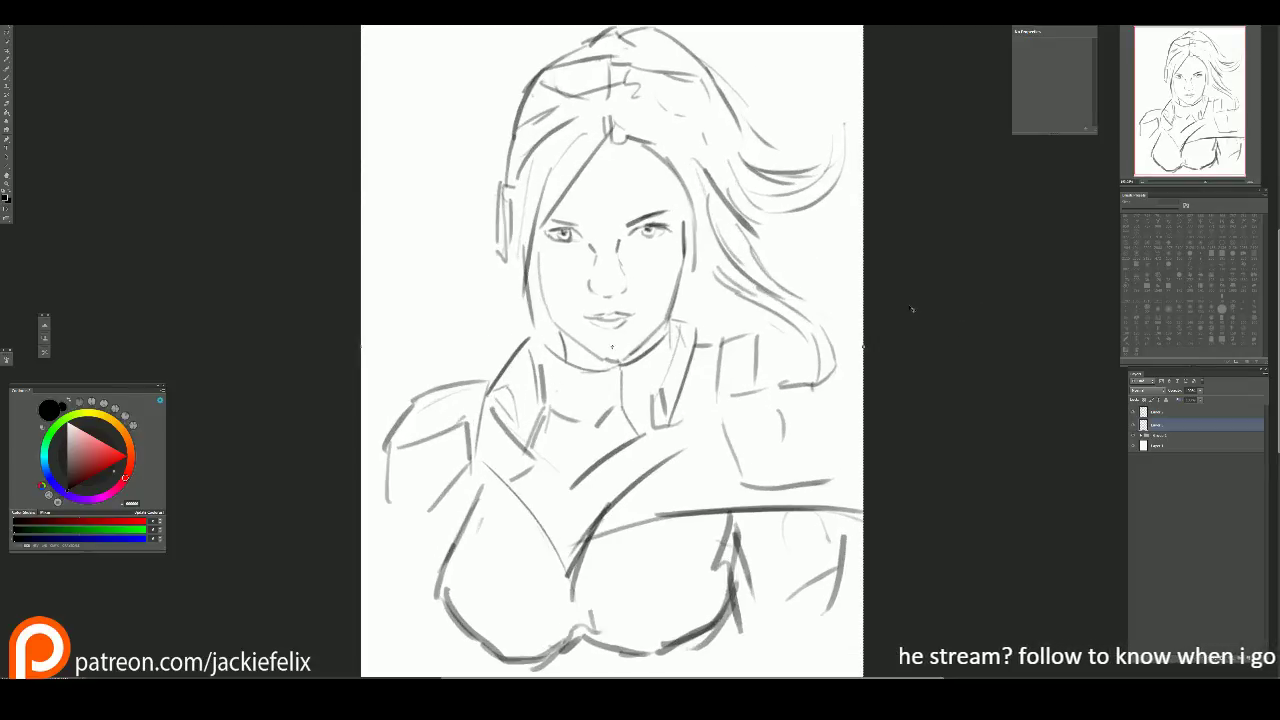
key(b)
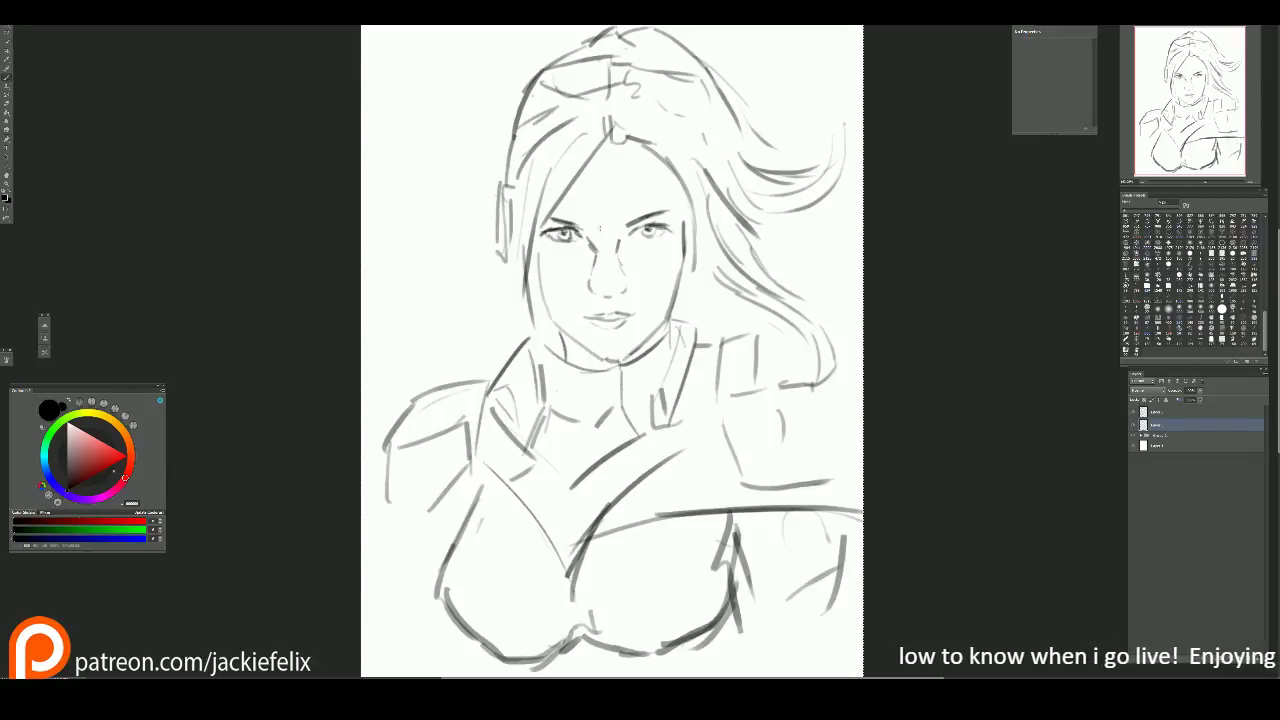
scroll(600, 228, up, 1)
mouse_move(586, 320)
mouse_down()
mouse_move(610, 338)
mouse_move(640, 312)
mouse_up()
key(ctrl+z)
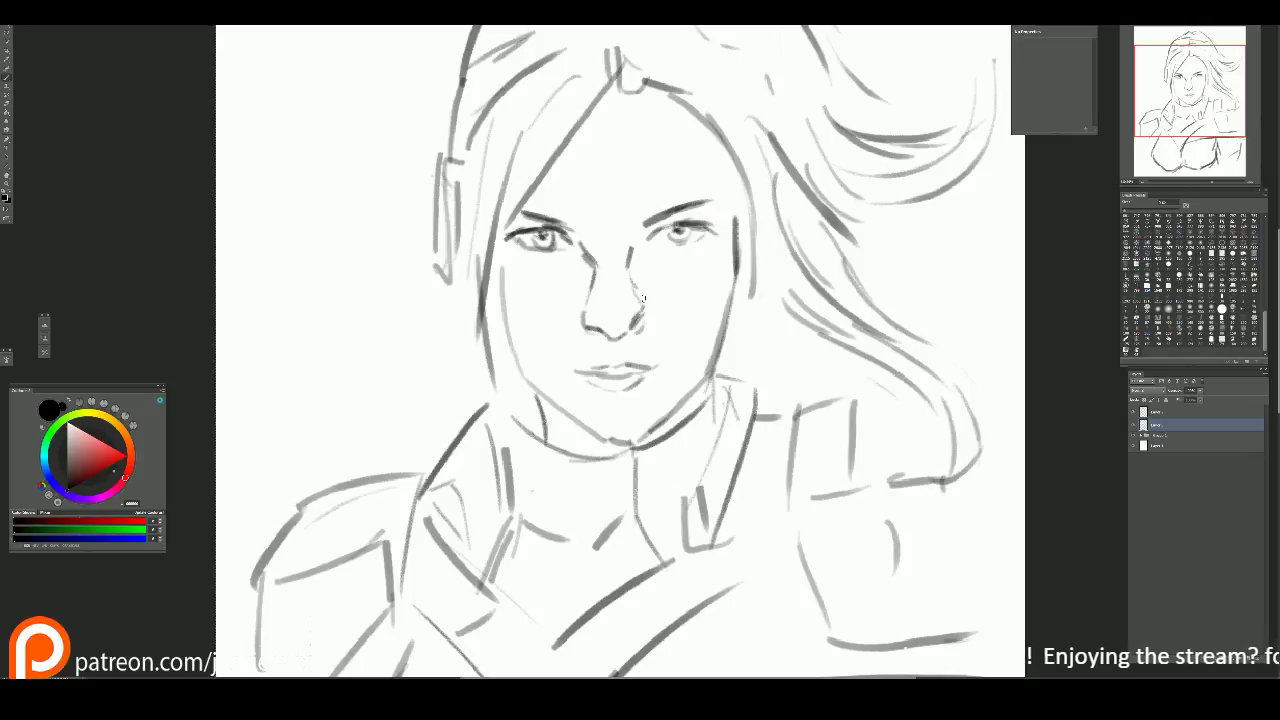
Step: Resize the image by setting its width to 5000
key(alt+i)
click(72, 57)
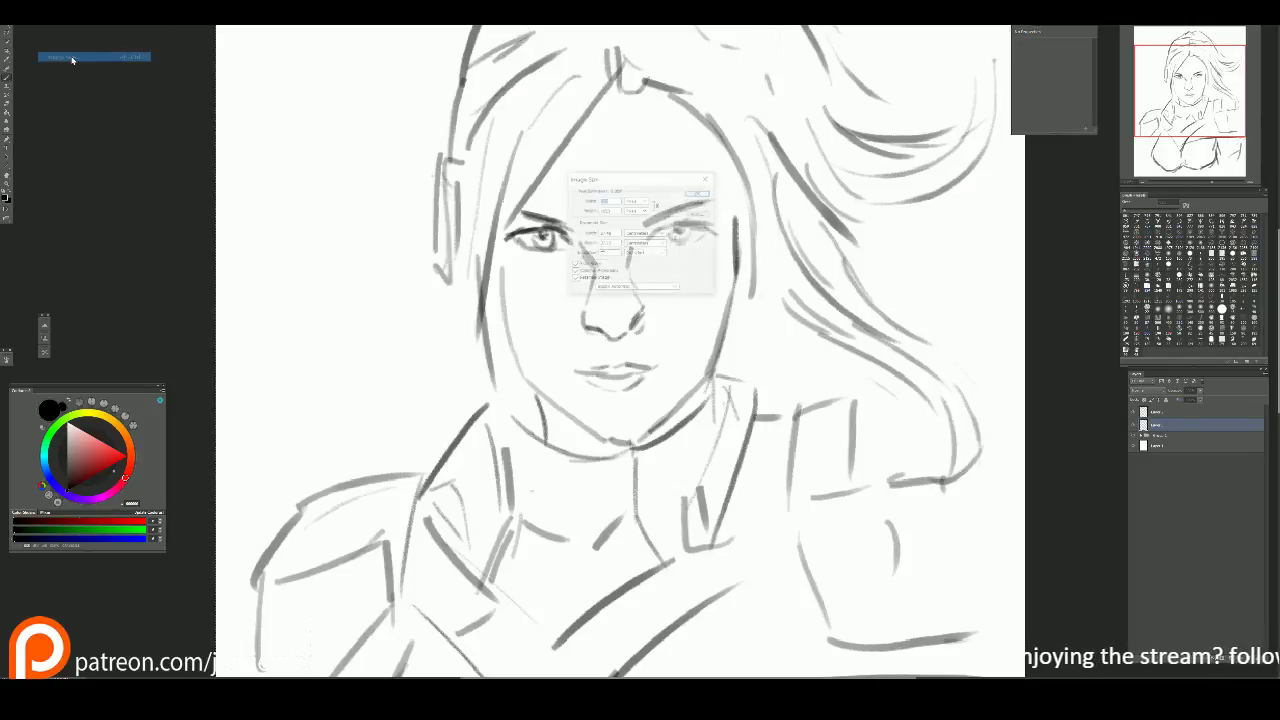
text(5000)
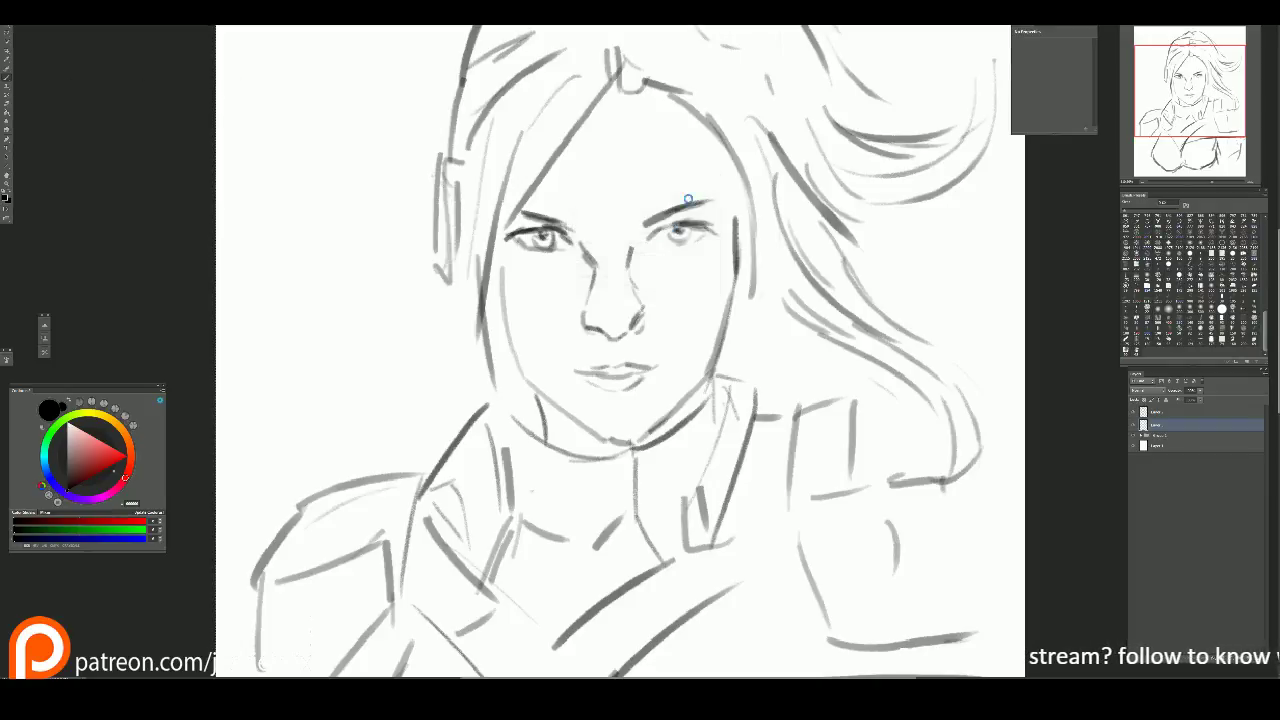
key(Return)
Step: Sketch the outer and inner contours of the arm below the shoulder on the canvas's left side
key(ctrl+minus)
key(ctrl+minus)
drag(653, 304, 590, 94)
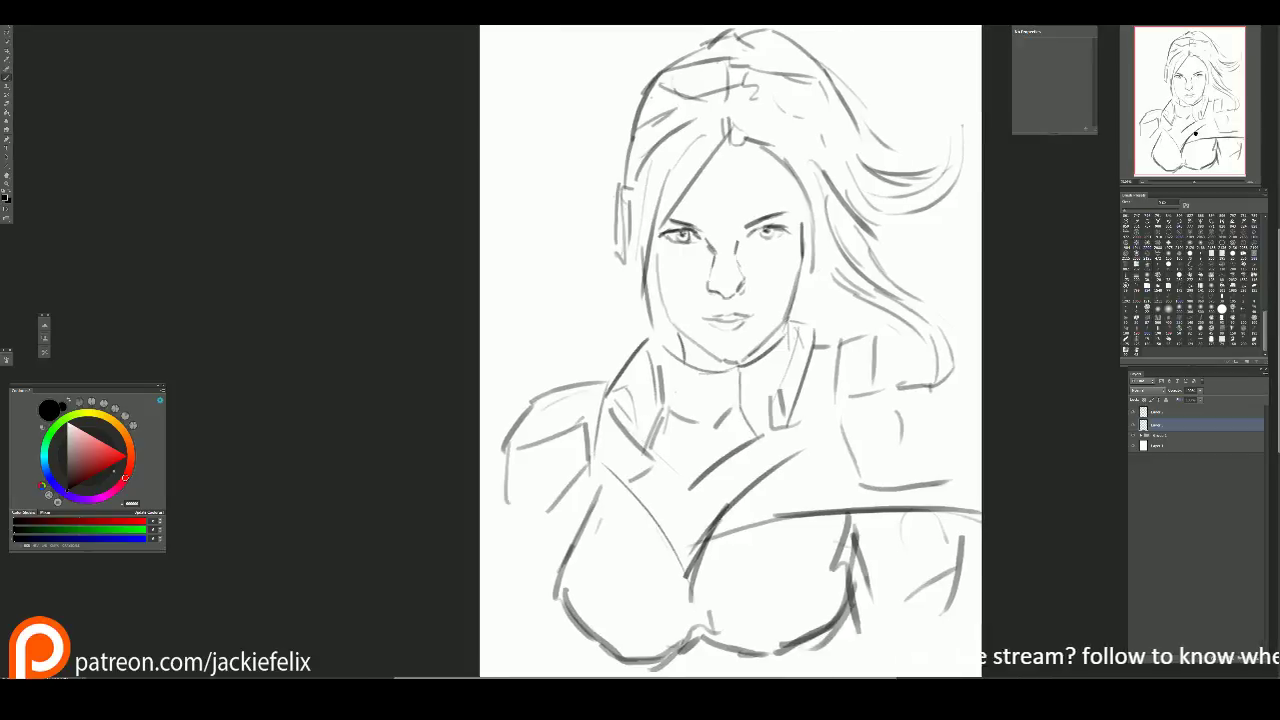
drag(512, 487, 512, 598)
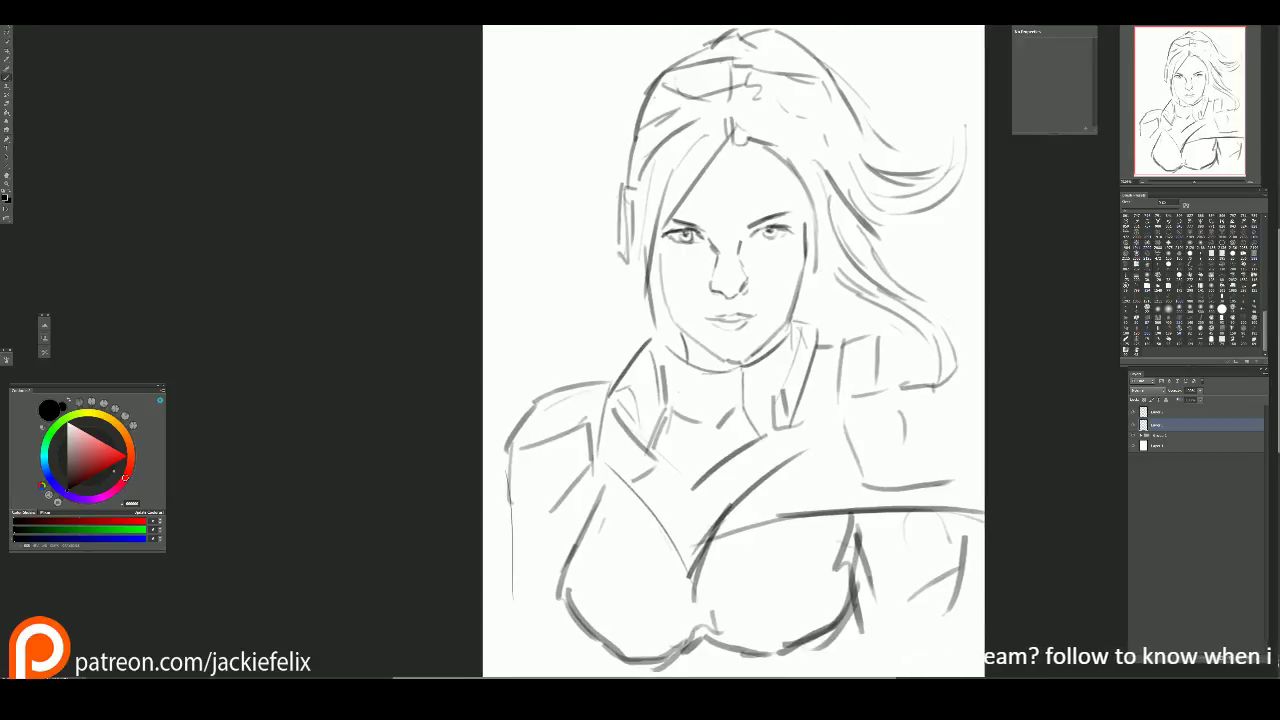
drag(510, 490, 516, 620)
mouse_move(514, 516)
mouse_down()
mouse_move(517, 631)
mouse_move(560, 590)
mouse_up()
mouse_move(596, 498)
mouse_down()
mouse_move(590, 529)
mouse_move(580, 616)
mouse_up()
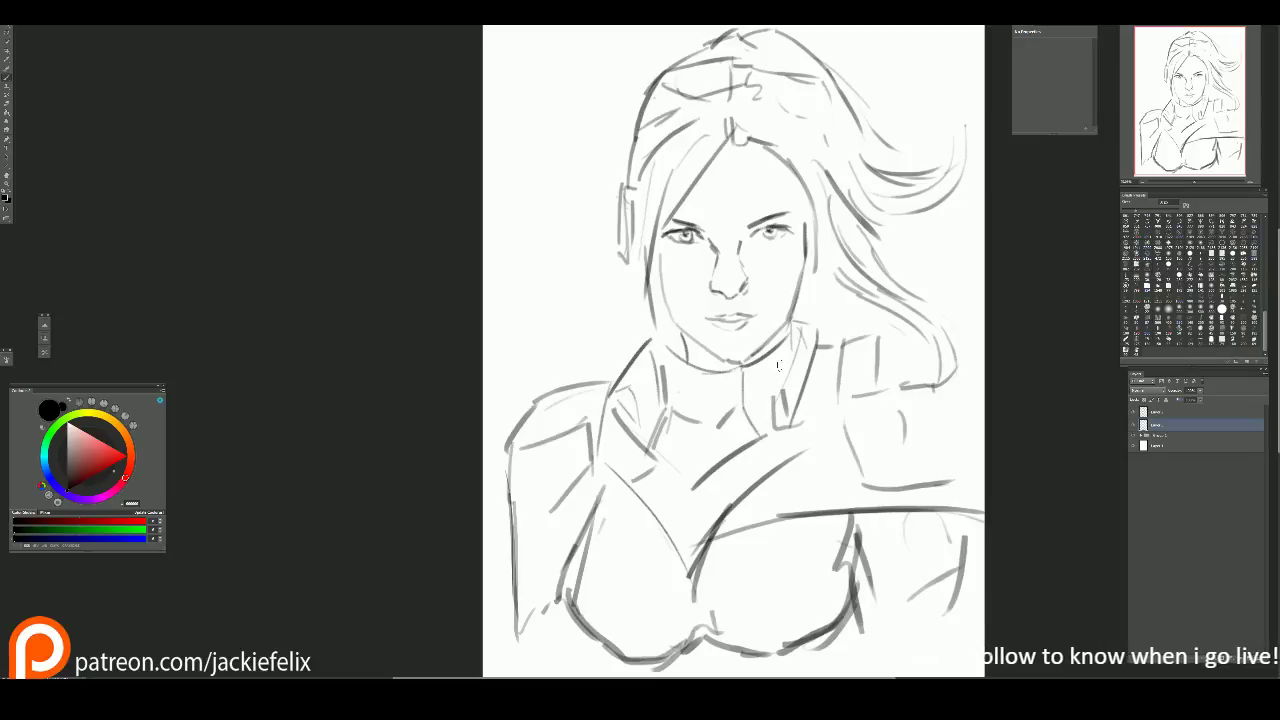
Step: Strengthen the hair lines framing the right side of the face, from forehead to jaw
drag(816, 218, 806, 318)
drag(812, 262, 804, 326)
drag(776, 152, 812, 238)
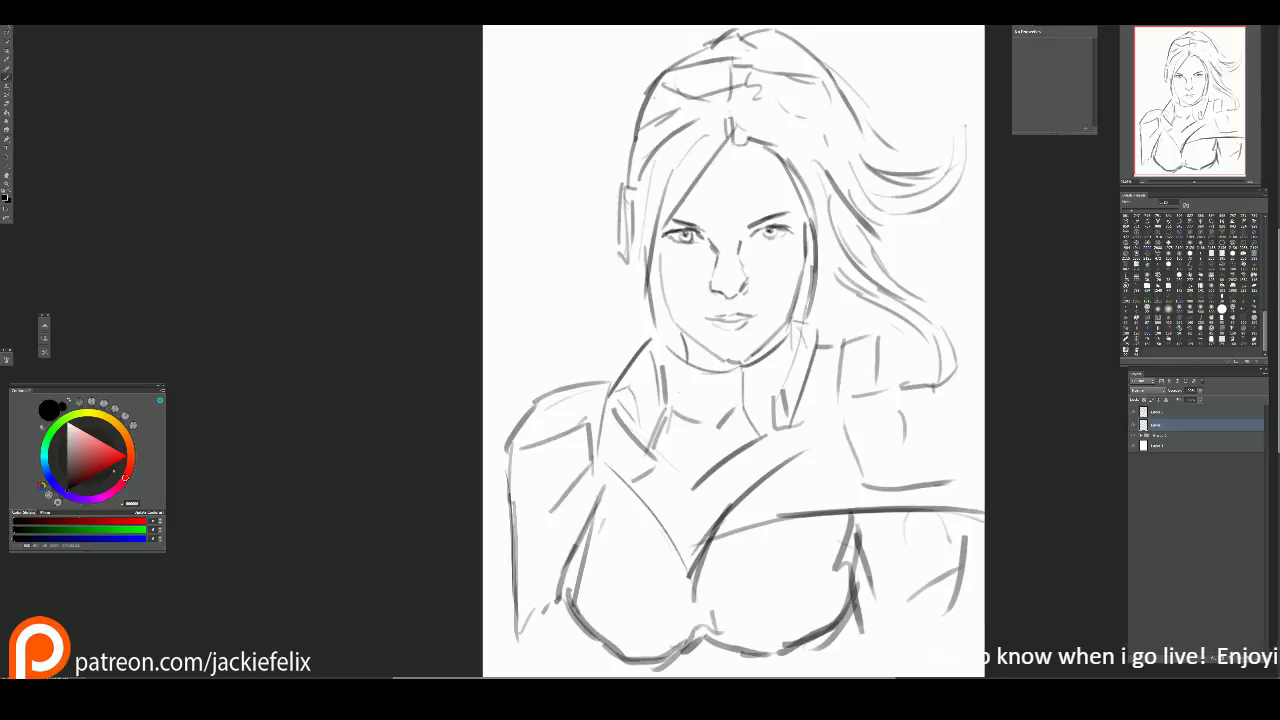
Step: Sketch the goggles' lenses, lower rim and side strap on the head, and darken the hair strand along the face's left side
mouse_move(750, 78)
mouse_down()
mouse_move(784, 88)
mouse_move(767, 87)
mouse_move(782, 103)
mouse_move(771, 88)
mouse_move(812, 112)
mouse_up()
drag(816, 84, 816, 100)
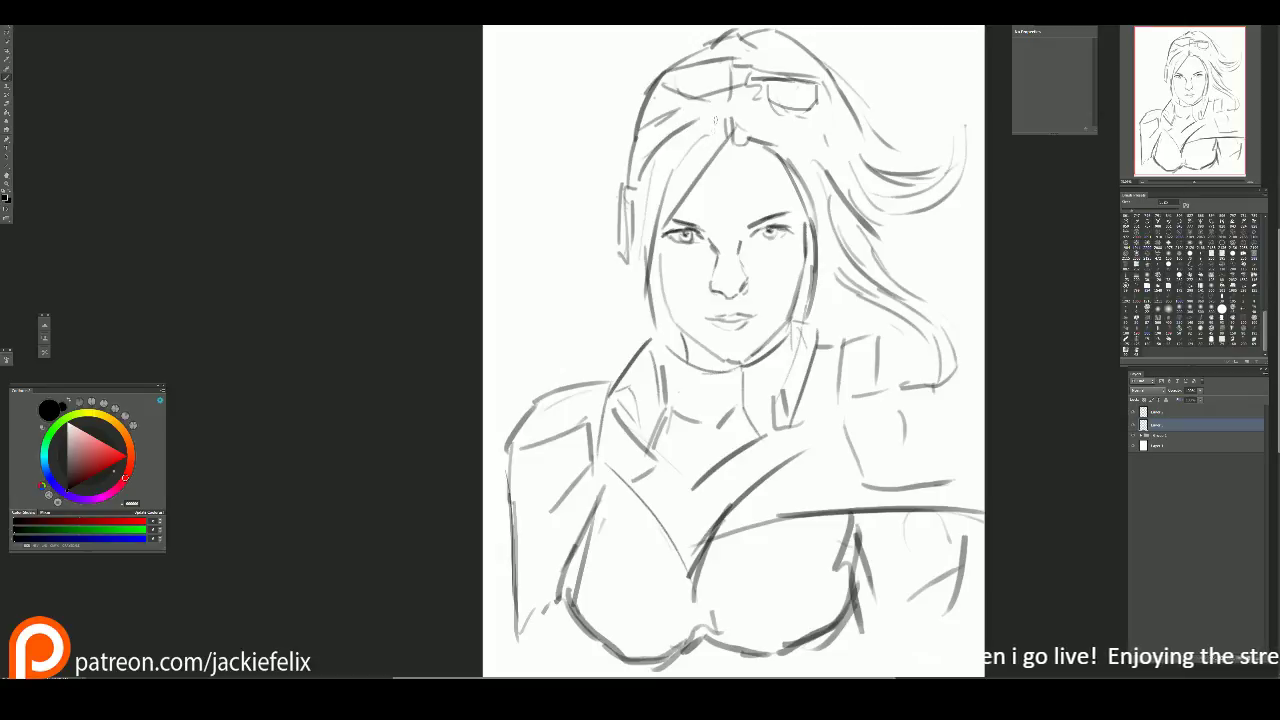
drag(660, 86, 676, 112)
mouse_move(668, 112)
mouse_down()
mouse_move(769, 101)
mouse_move(771, 115)
mouse_move(824, 136)
mouse_up()
mouse_move(812, 118)
mouse_down()
mouse_move(830, 194)
mouse_move(828, 174)
mouse_up()
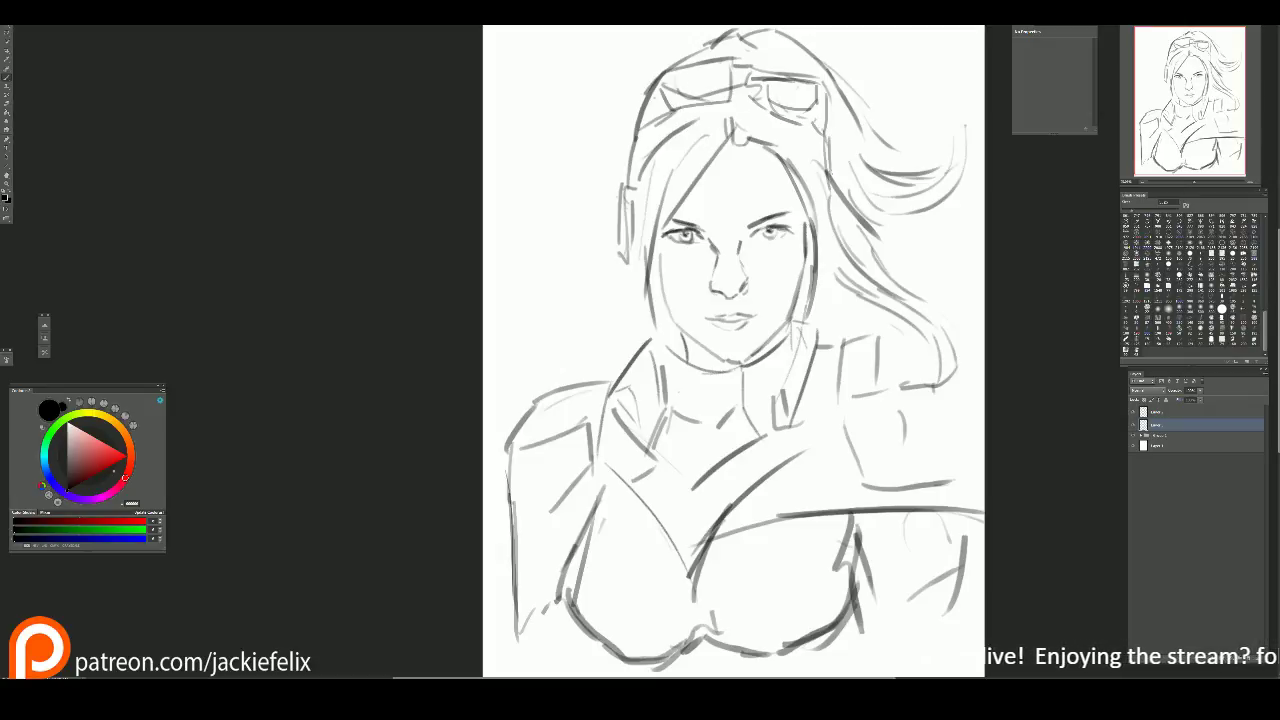
drag(824, 102, 842, 160)
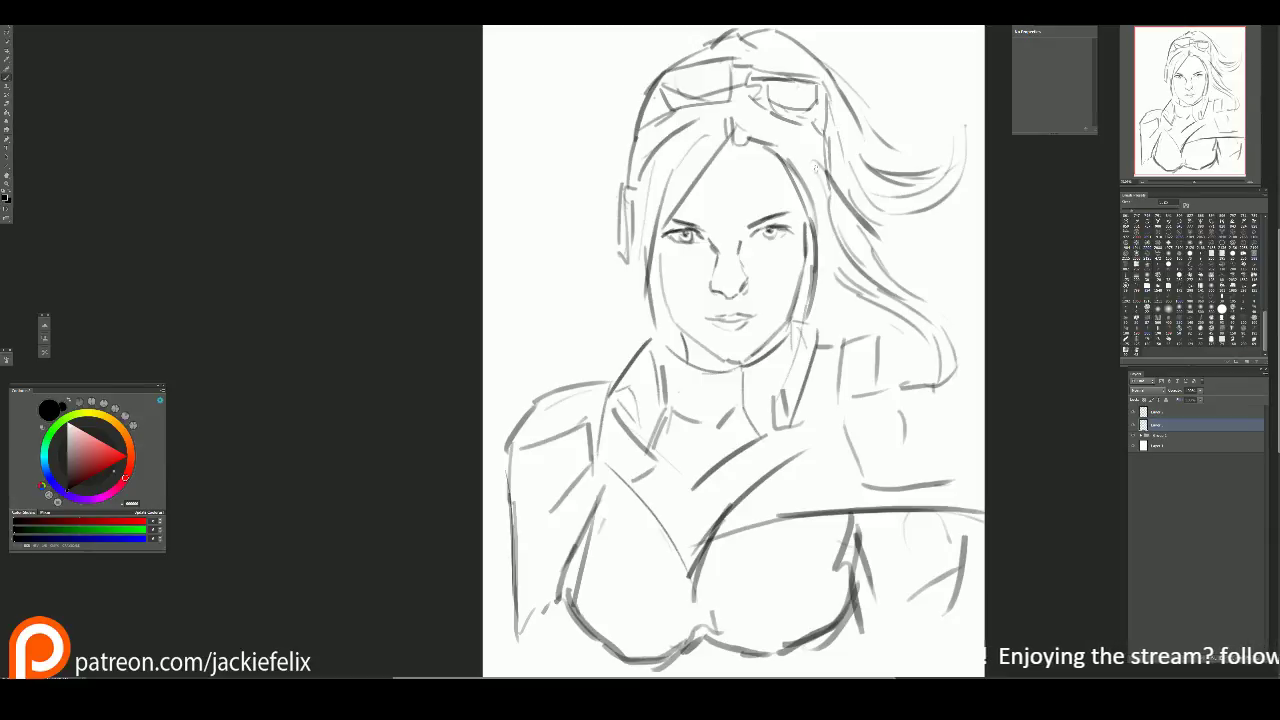
mouse_move(730, 138)
mouse_down()
mouse_move(672, 206)
mouse_move(643, 379)
mouse_up()
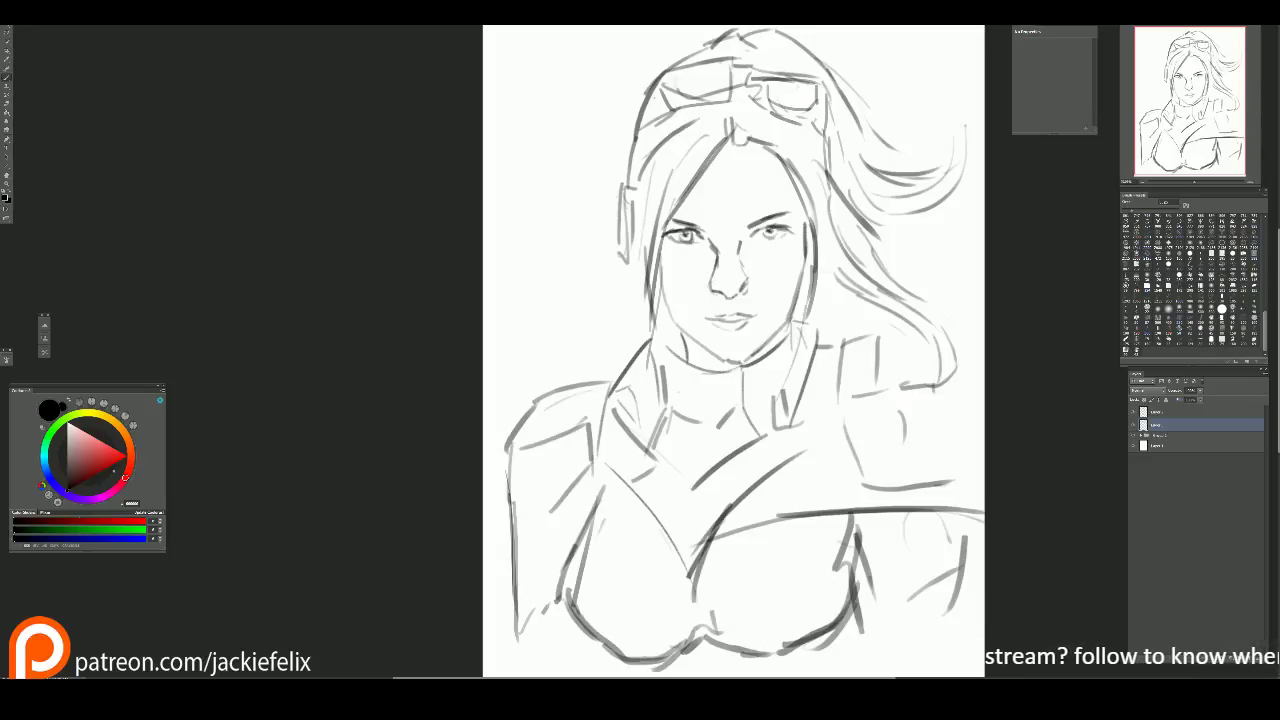
Step: Merge the two sketch layers and lower the opacity of the merged layer
click(1200, 411)
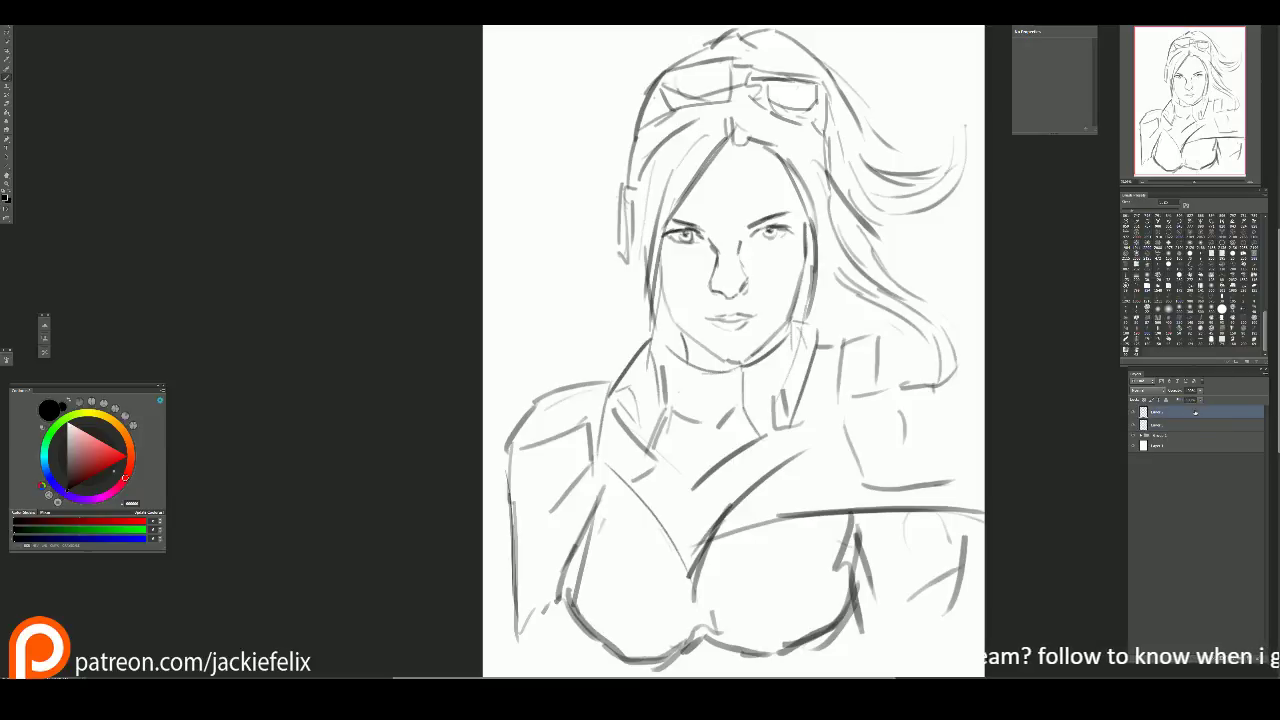
right_click(1200, 412)
click(1229, 296)
click(1201, 391)
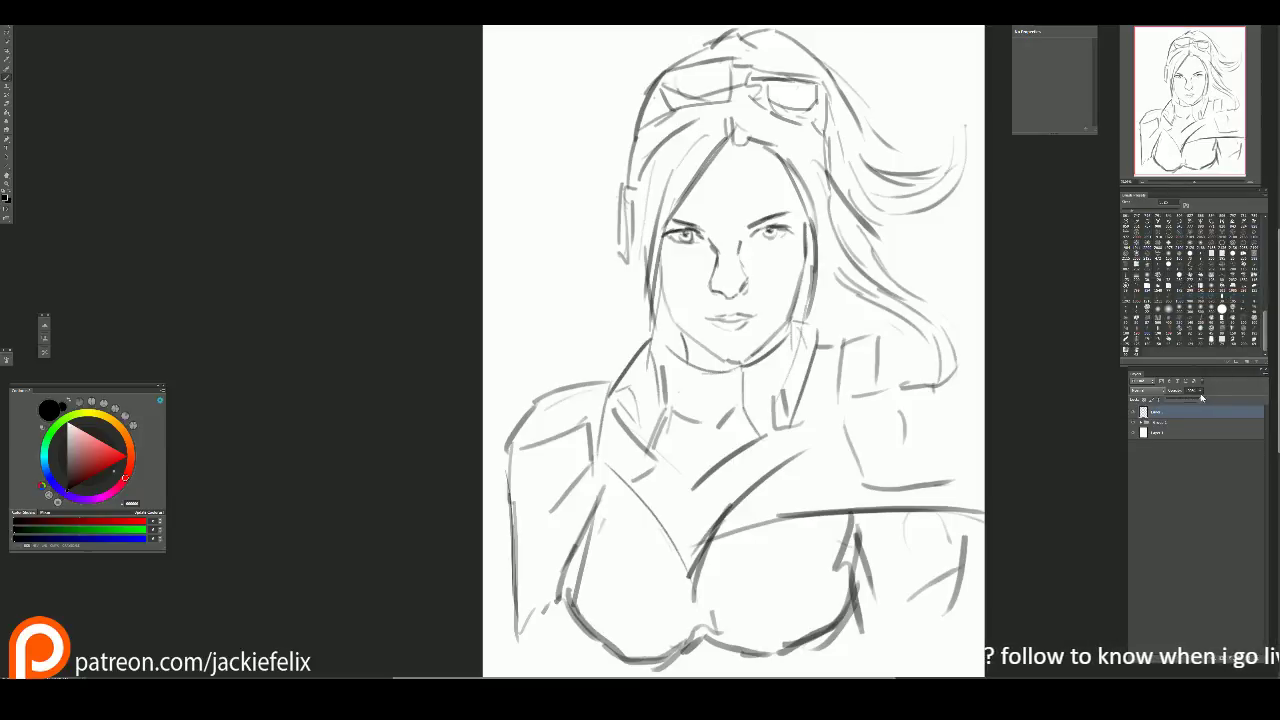
click(1188, 399)
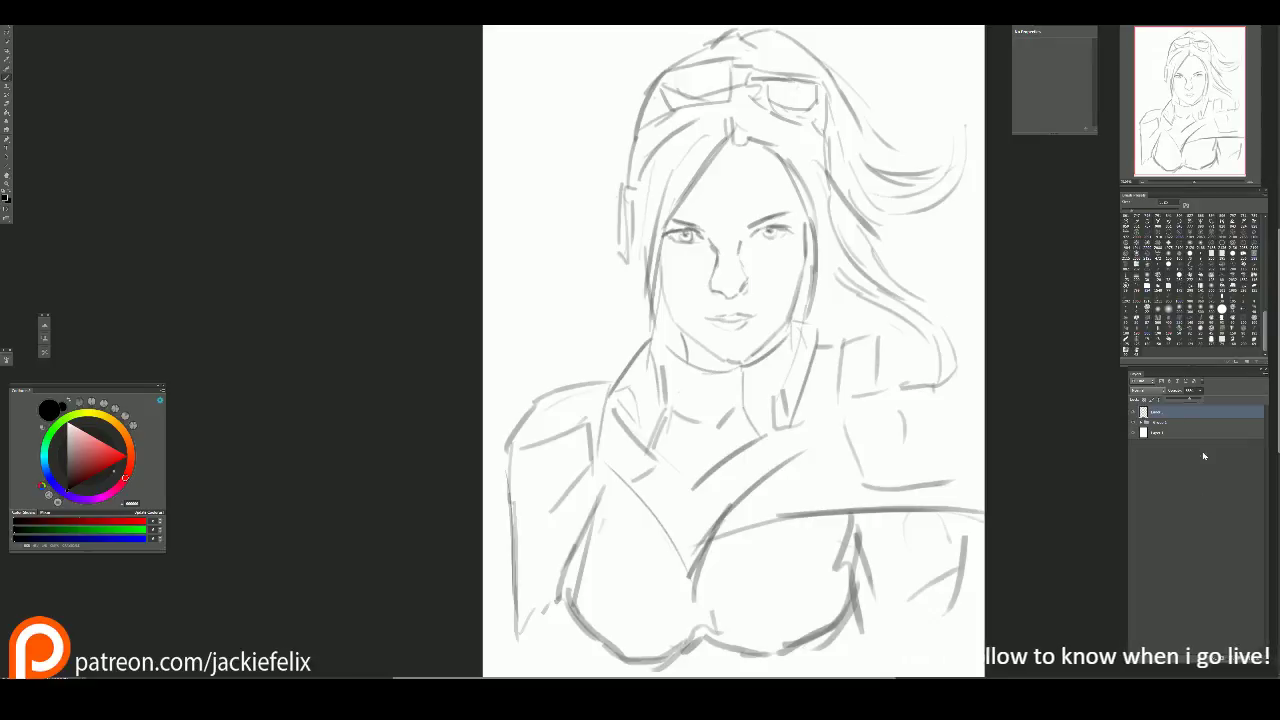
Step: Add a new layer for colour directly beneath the merged sketch layer
key(ctrl+shift+alt+n)
key(ctrl+bracketleft)
key(ctrl+minus)
key(l)
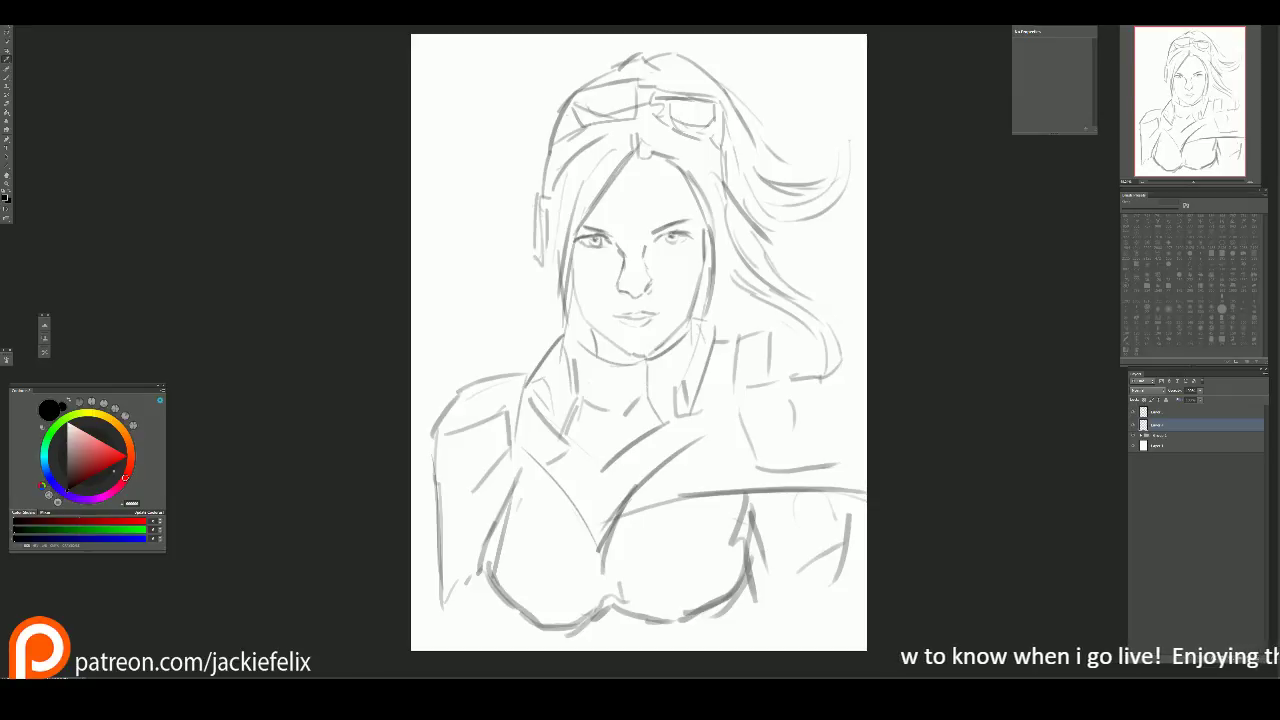
Step: Block in the whole face with a warm brownish skin tone, adding denser strokes on the right cheek and jaw
key(x)
key(b)
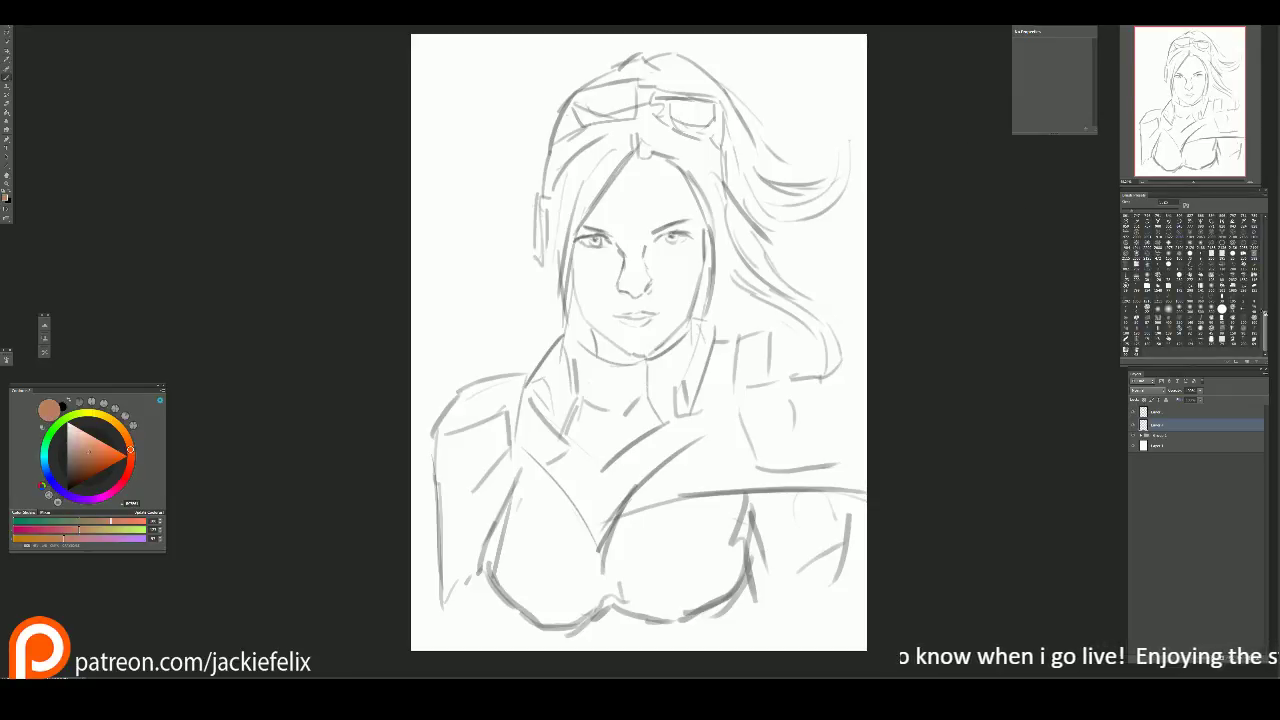
mouse_move(632, 168)
mouse_down()
mouse_move(582, 238)
mouse_move(647, 168)
mouse_move(583, 262)
mouse_move(639, 190)
mouse_move(578, 316)
mouse_up()
mouse_move(680, 160)
mouse_down()
mouse_move(584, 318)
mouse_move(590, 336)
mouse_up()
mouse_move(696, 198)
mouse_down()
mouse_move(618, 272)
mouse_move(614, 320)
mouse_move(639, 312)
mouse_move(624, 346)
mouse_up()
mouse_move(708, 244)
mouse_down()
mouse_move(636, 346)
mouse_move(668, 326)
mouse_up()
mouse_move(700, 280)
mouse_down()
mouse_move(630, 350)
mouse_move(600, 350)
mouse_move(645, 368)
mouse_move(620, 370)
mouse_up()
drag(596, 226, 576, 286)
mouse_move(636, 176)
mouse_down()
mouse_move(605, 262)
mouse_move(632, 178)
mouse_move(684, 180)
mouse_up()
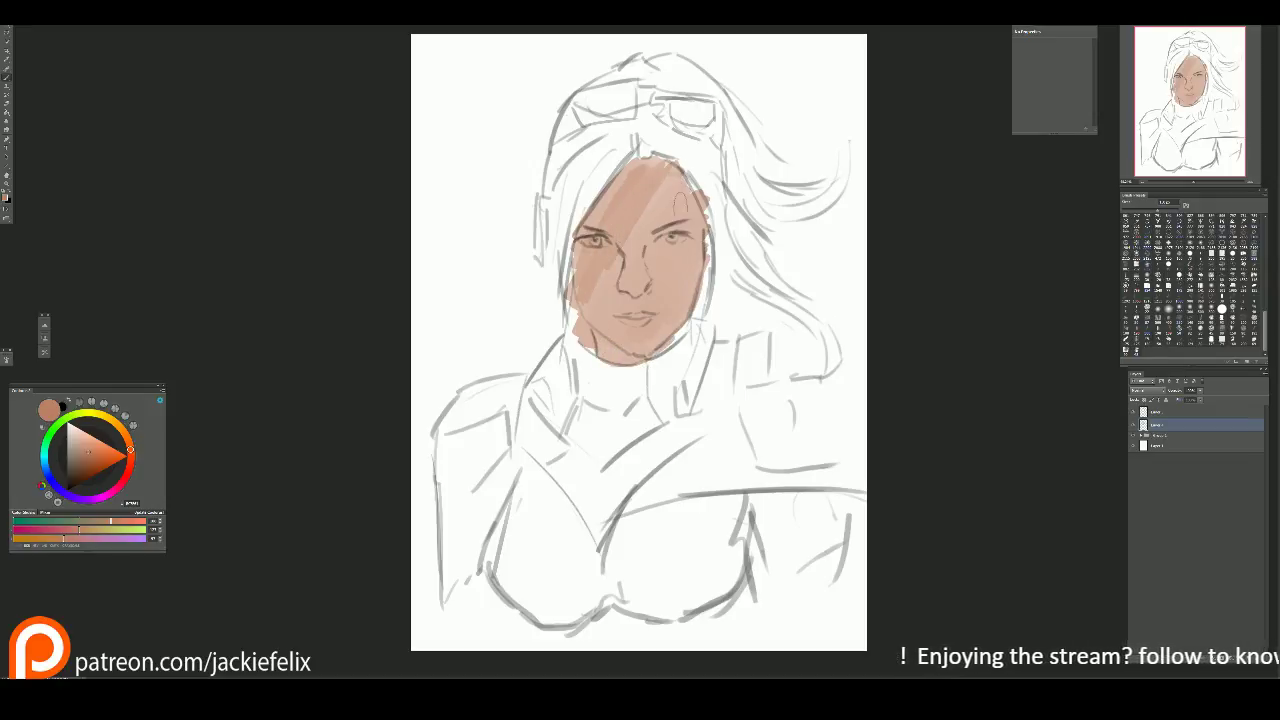
mouse_move(660, 245)
mouse_down()
mouse_move(690, 275)
mouse_move(676, 334)
mouse_up()
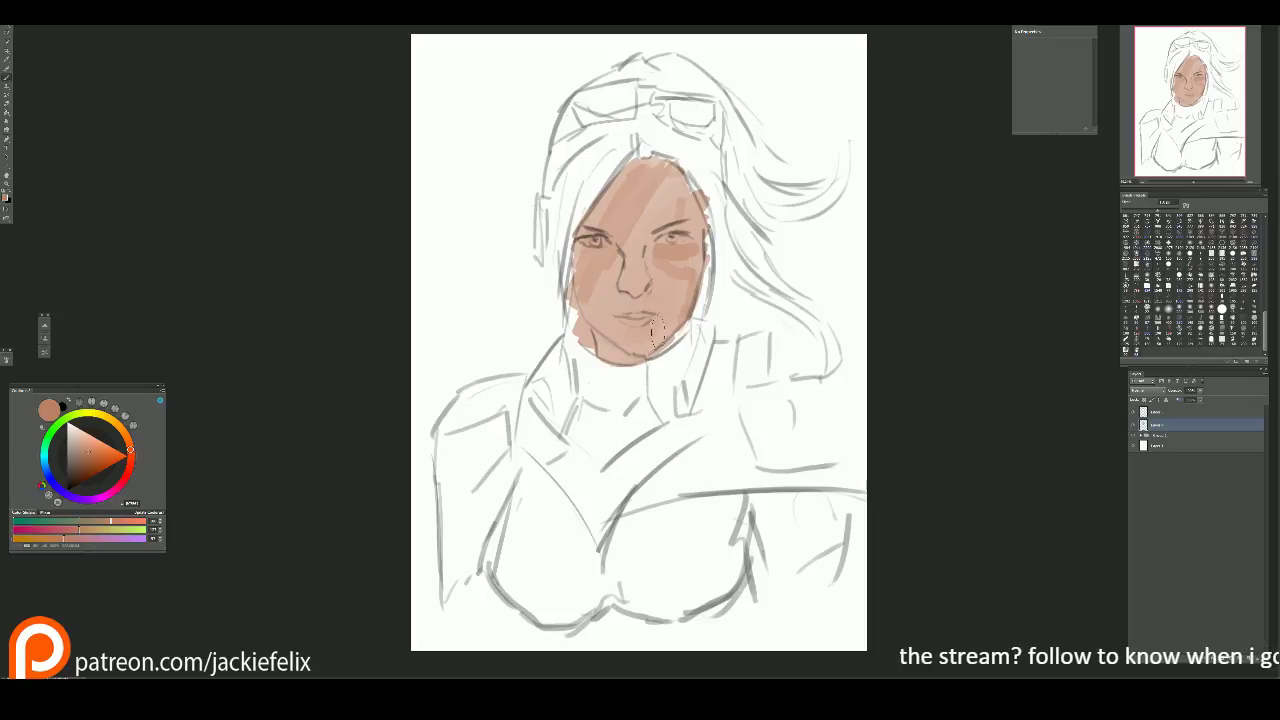
drag(668, 322, 681, 320)
Step: Block in the left shoulder and arm and both lapels of the coat with a dark bluish grey
key(alt)
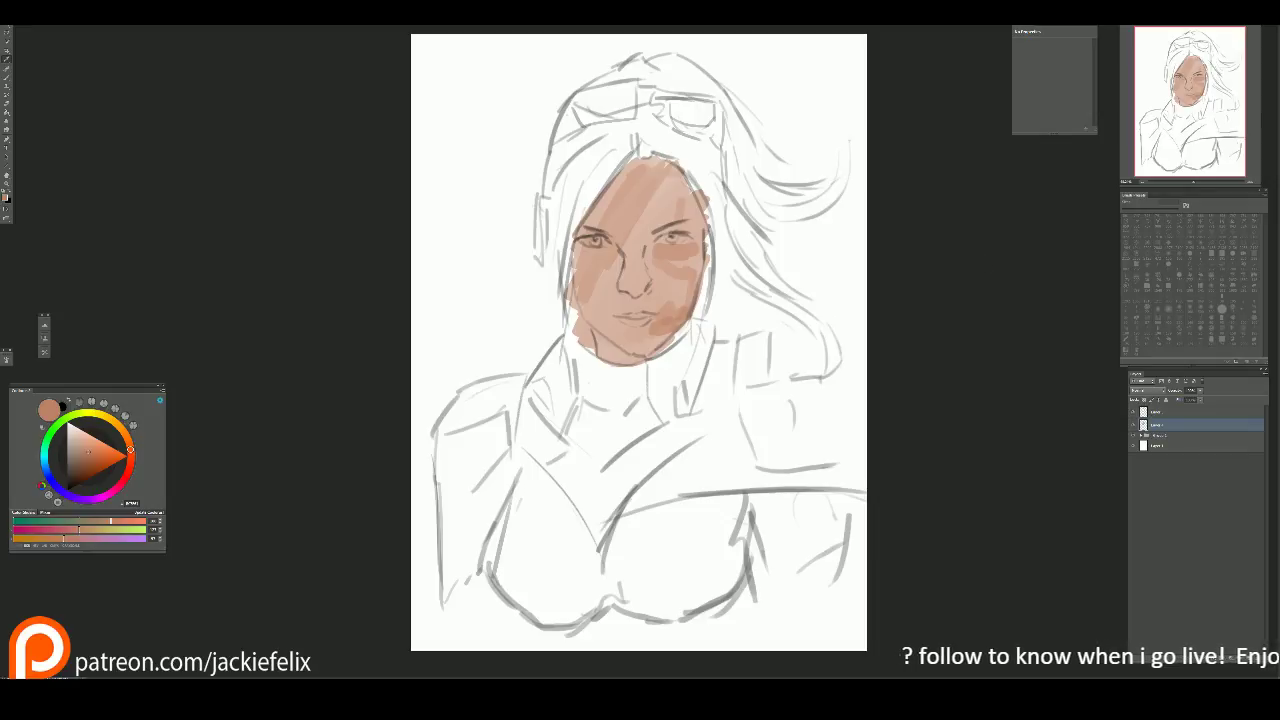
alt+click(470, 425)
mouse_move(483, 410)
mouse_down()
mouse_move(466, 482)
mouse_move(452, 440)
mouse_move(445, 590)
mouse_move(522, 395)
mouse_move(526, 425)
mouse_move(603, 515)
mouse_move(688, 410)
mouse_up()
drag(615, 482, 722, 418)
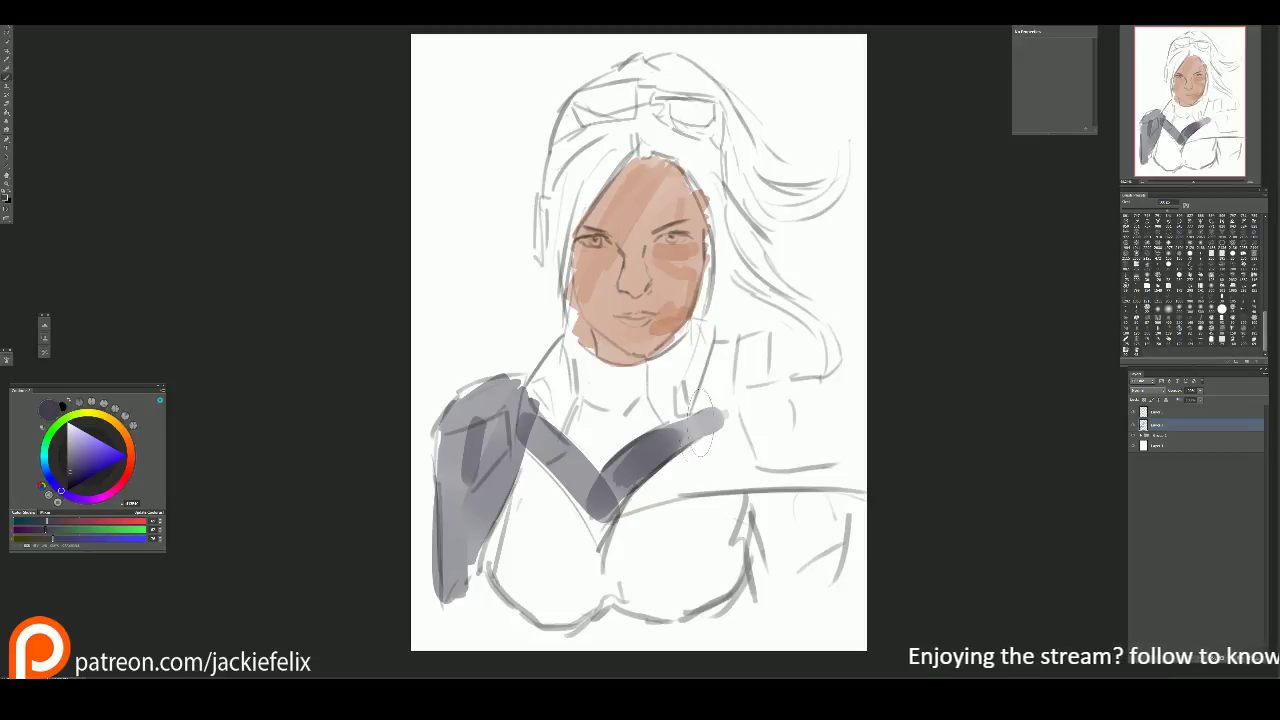
drag(610, 495, 735, 385)
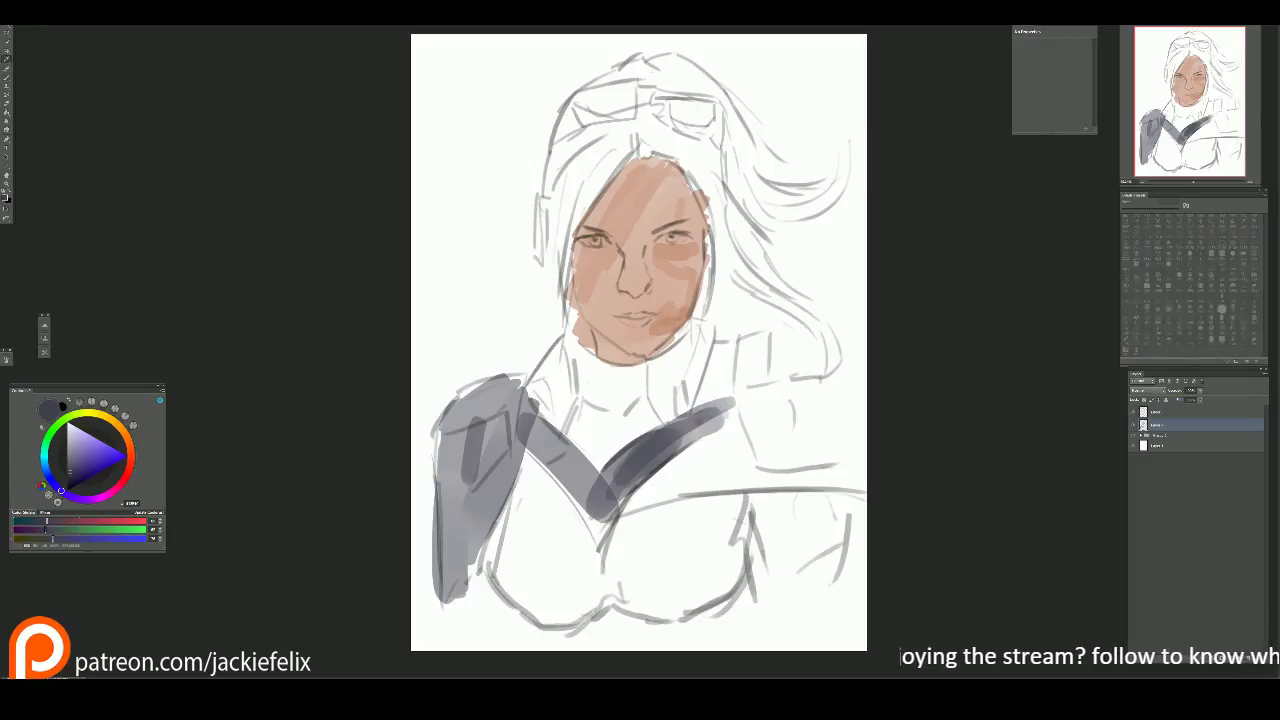
Step: Fill the neck and the area down to the collar's V with a muted grey-brown
alt+click(580, 338)
mouse_move(570, 328)
mouse_down()
mouse_move(588, 372)
mouse_move(585, 357)
mouse_move(580, 450)
mouse_move(625, 430)
mouse_move(640, 405)
mouse_move(596, 366)
mouse_move(652, 360)
mouse_move(665, 418)
mouse_move(640, 383)
mouse_up()
drag(604, 443, 585, 465)
Step: Choose a light peach colour and brush lighter skin areas onto the forehead, cheeks and around the mouth
key(l)
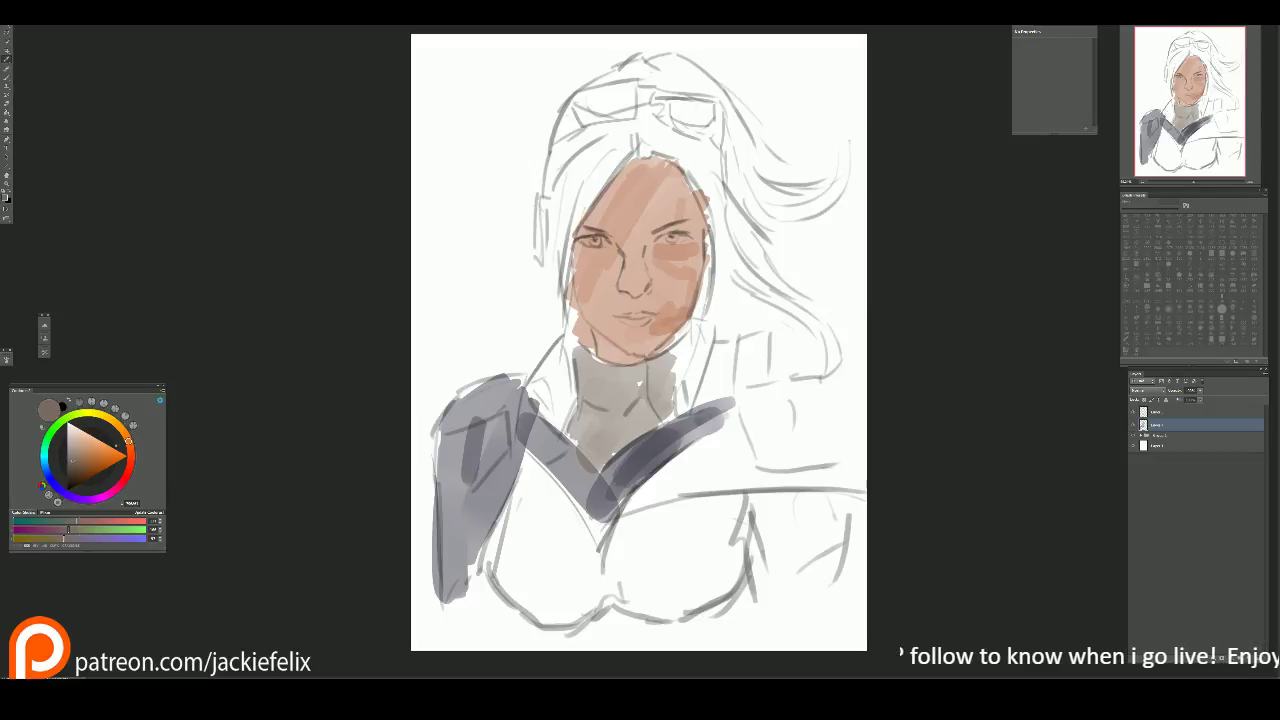
click(82, 429)
key(b)
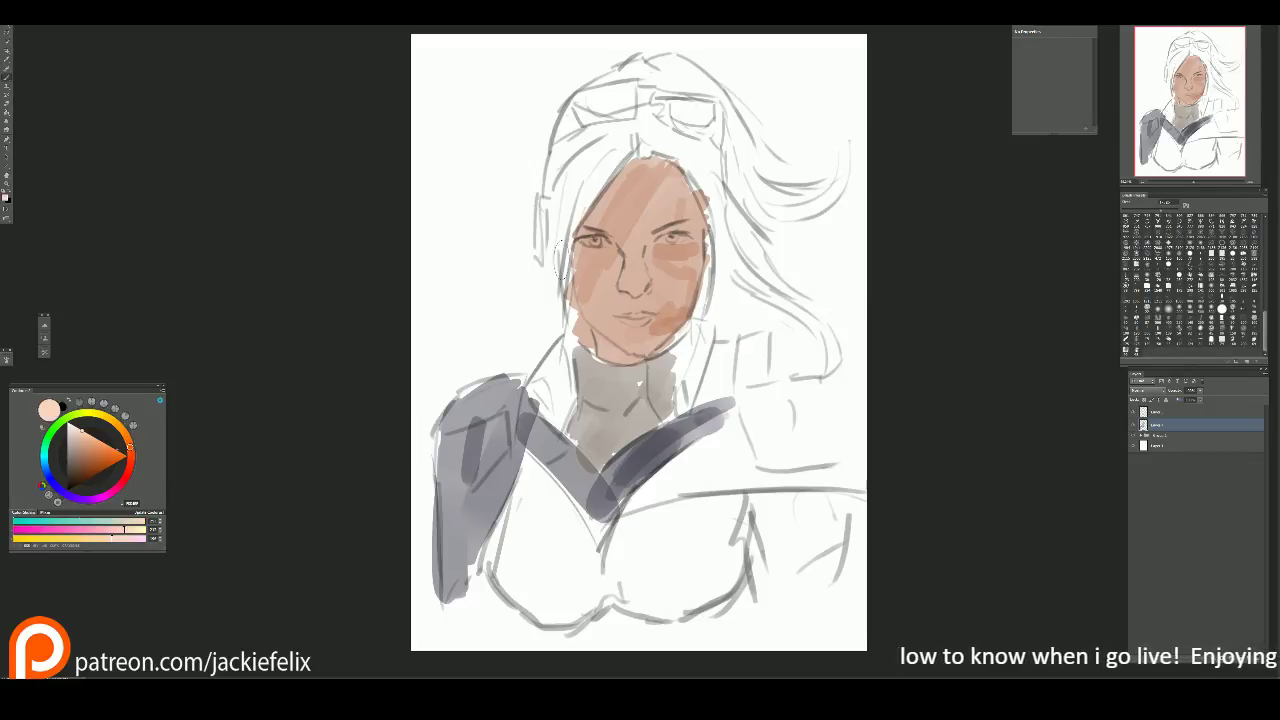
mouse_move(626, 182)
mouse_down()
mouse_move(628, 212)
mouse_move(635, 186)
mouse_move(611, 207)
mouse_move(628, 222)
mouse_move(654, 178)
mouse_move(643, 191)
mouse_move(664, 187)
mouse_move(638, 212)
mouse_up()
mouse_move(601, 261)
mouse_down()
mouse_move(592, 290)
mouse_move(609, 306)
mouse_up()
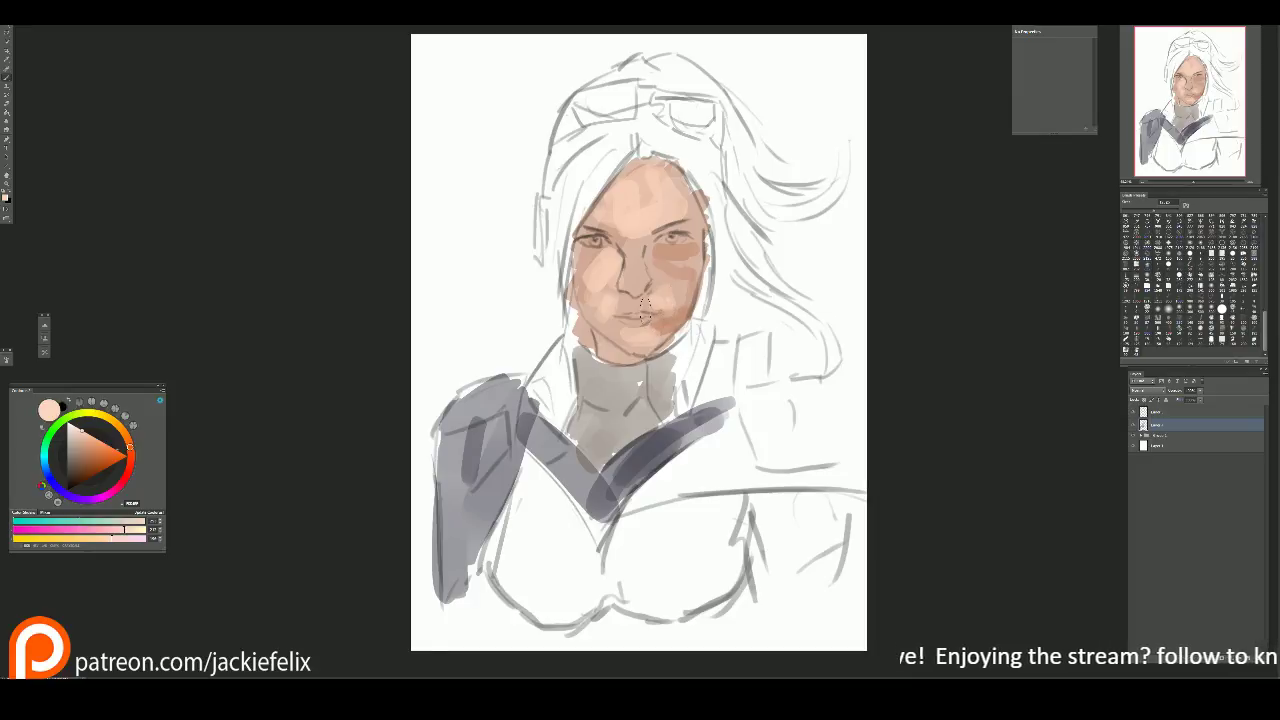
mouse_move(672, 258)
mouse_down()
mouse_move(692, 250)
mouse_move(679, 302)
mouse_up()
Step: Block in the raised collar and right shoulder with dark bluish grey, and add a white highlight on that shoulder
alt+click(652, 446)
mouse_move(707, 330)
mouse_down()
mouse_move(717, 405)
mouse_move(727, 345)
mouse_move(749, 355)
mouse_move(712, 450)
mouse_move(645, 488)
mouse_move(772, 470)
mouse_move(705, 480)
mouse_move(734, 445)
mouse_move(677, 452)
mouse_move(759, 444)
mouse_move(707, 468)
mouse_move(786, 452)
mouse_move(782, 422)
mouse_move(806, 466)
mouse_move(748, 470)
mouse_up()
key(bracketright)
mouse_move(548, 366)
mouse_down()
mouse_move(540, 420)
mouse_move(560, 360)
mouse_move(505, 405)
mouse_move(460, 575)
mouse_move(465, 420)
mouse_move(480, 570)
mouse_move(505, 500)
mouse_move(540, 458)
mouse_up()
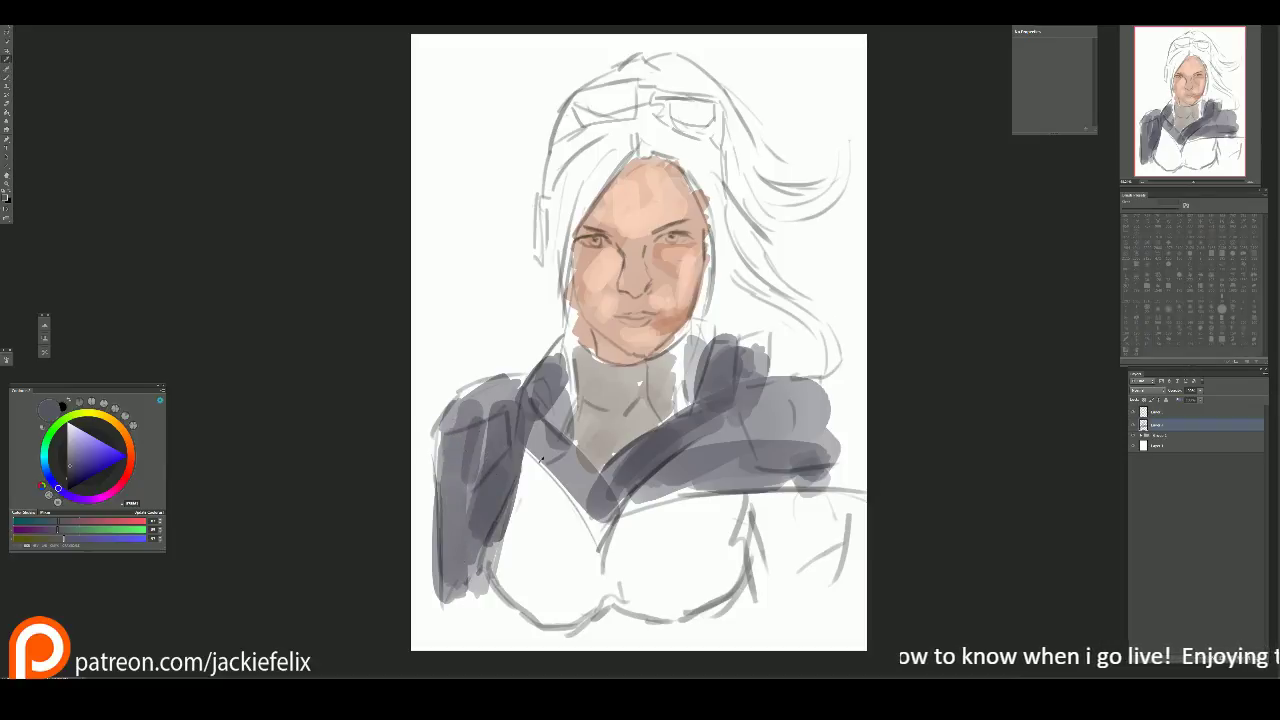
key(x)
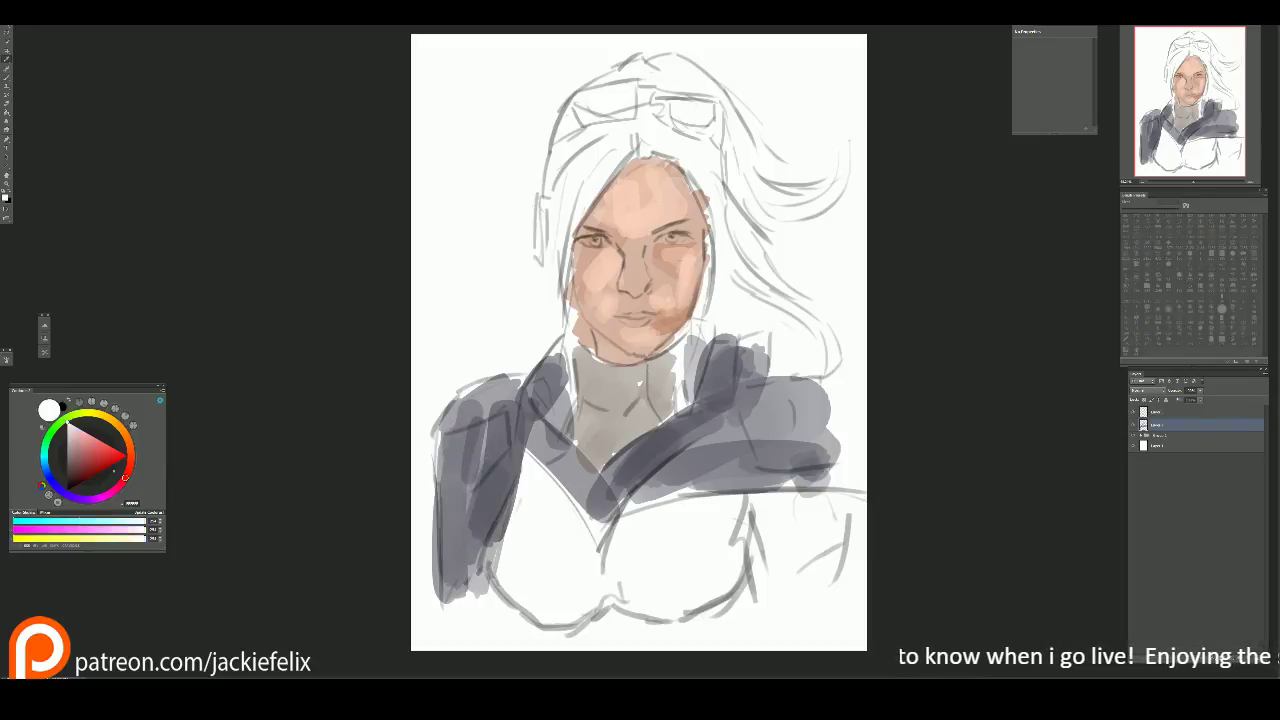
mouse_move(765, 388)
mouse_down()
mouse_move(745, 420)
mouse_move(790, 490)
mouse_up()
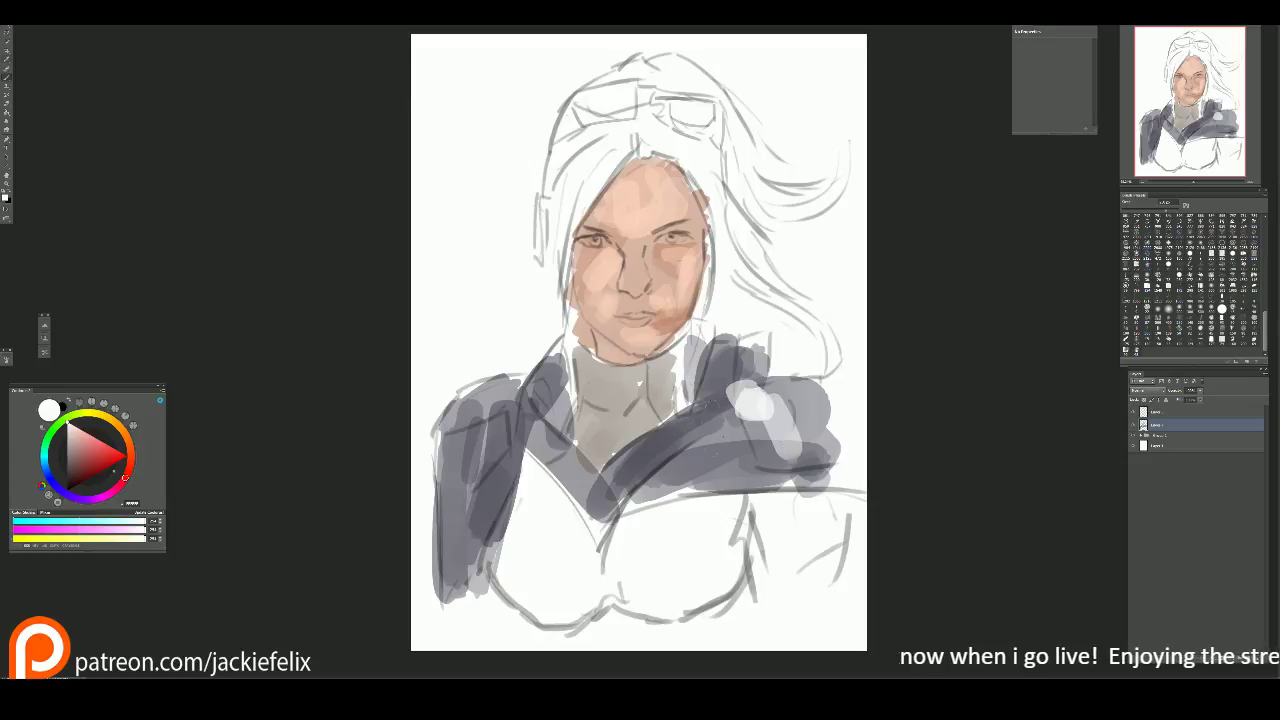
Step: Fill the chest and right upper arm with mid-grey, layering extra strokes on both sides of the chest
alt+click(553, 495)
mouse_move(553, 495)
mouse_down()
mouse_move(515, 590)
mouse_move(545, 480)
mouse_move(600, 610)
mouse_move(642, 592)
mouse_move(700, 490)
mouse_move(690, 600)
mouse_move(790, 500)
mouse_move(769, 528)
mouse_up()
key(l)
key(b)
mouse_move(620, 545)
mouse_down()
mouse_move(635, 607)
mouse_move(741, 563)
mouse_move(657, 577)
mouse_move(657, 540)
mouse_up()
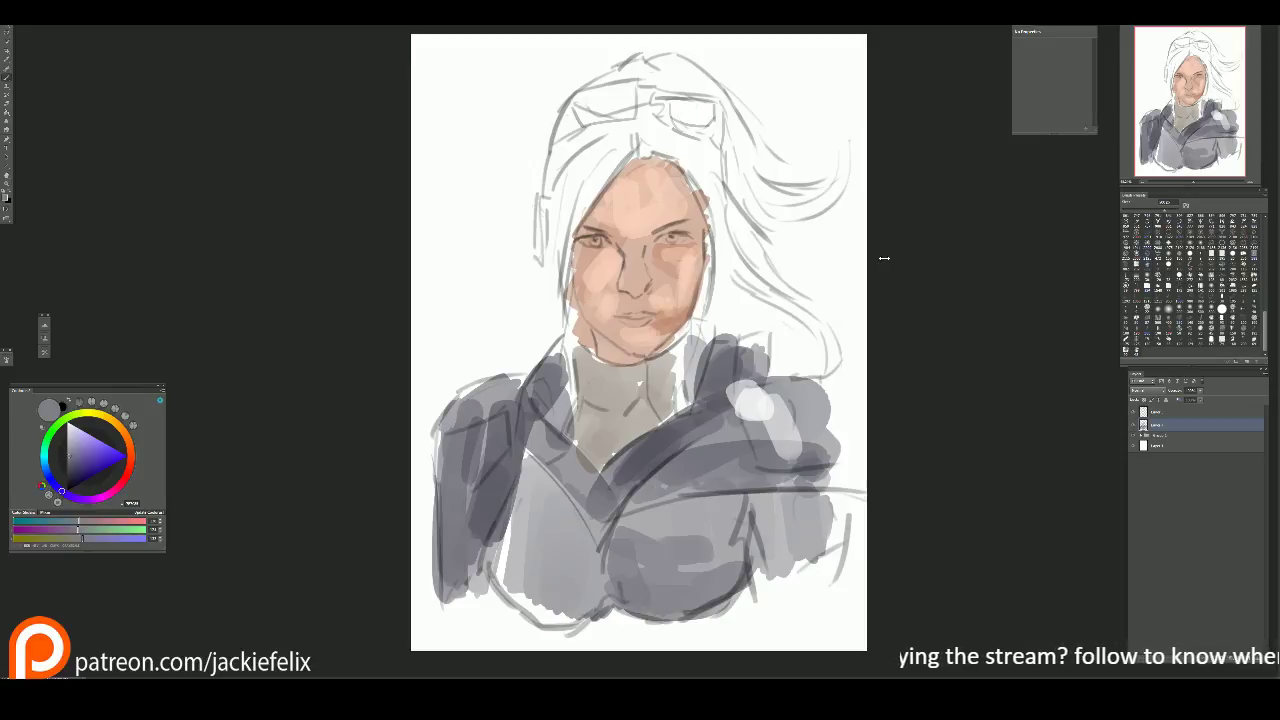
mouse_move(532, 497)
mouse_down()
mouse_move(520, 560)
mouse_move(555, 600)
mouse_move(585, 585)
mouse_move(590, 598)
mouse_up()
Step: Paint very dark grey shadow lines along the lapel edges and chest contours and down both sides of the neck
alt+click(501, 467)
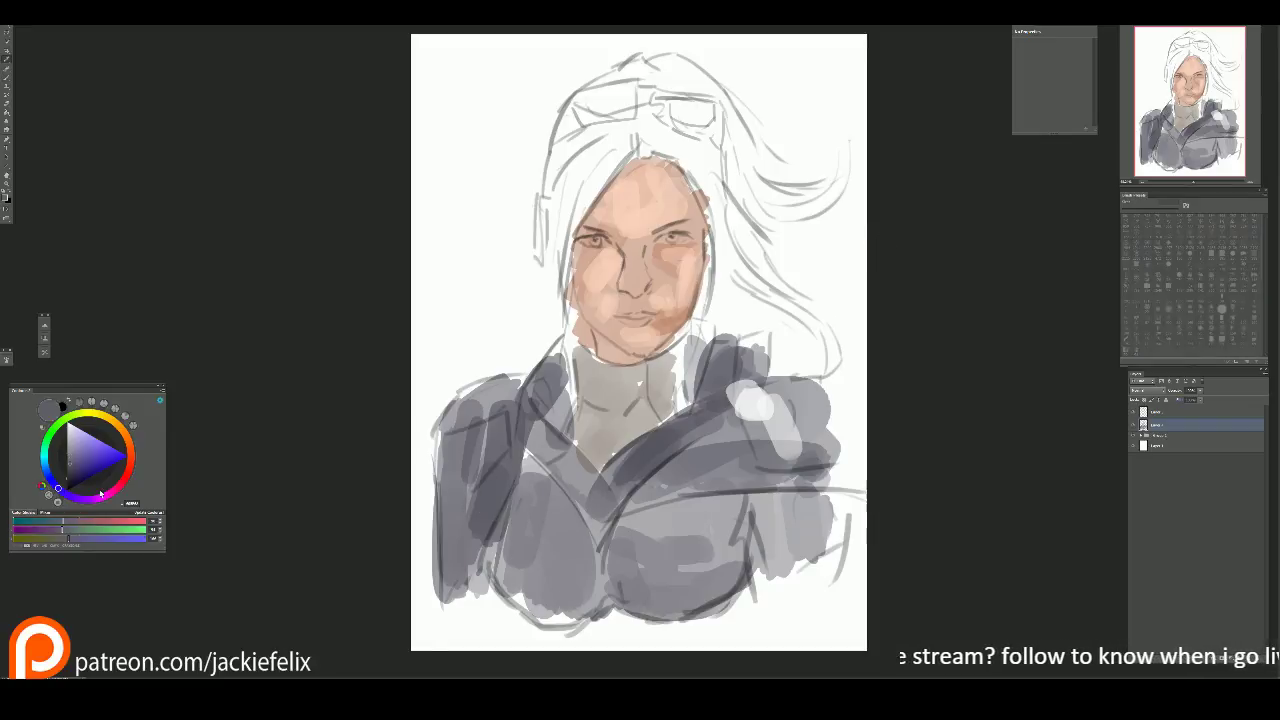
alt+click(495, 490)
mouse_move(505, 455)
mouse_down()
mouse_move(487, 519)
mouse_move(520, 475)
mouse_up()
mouse_move(505, 412)
mouse_down()
mouse_move(590, 526)
mouse_move(612, 580)
mouse_move(630, 505)
mouse_move(760, 488)
mouse_move(746, 575)
mouse_up()
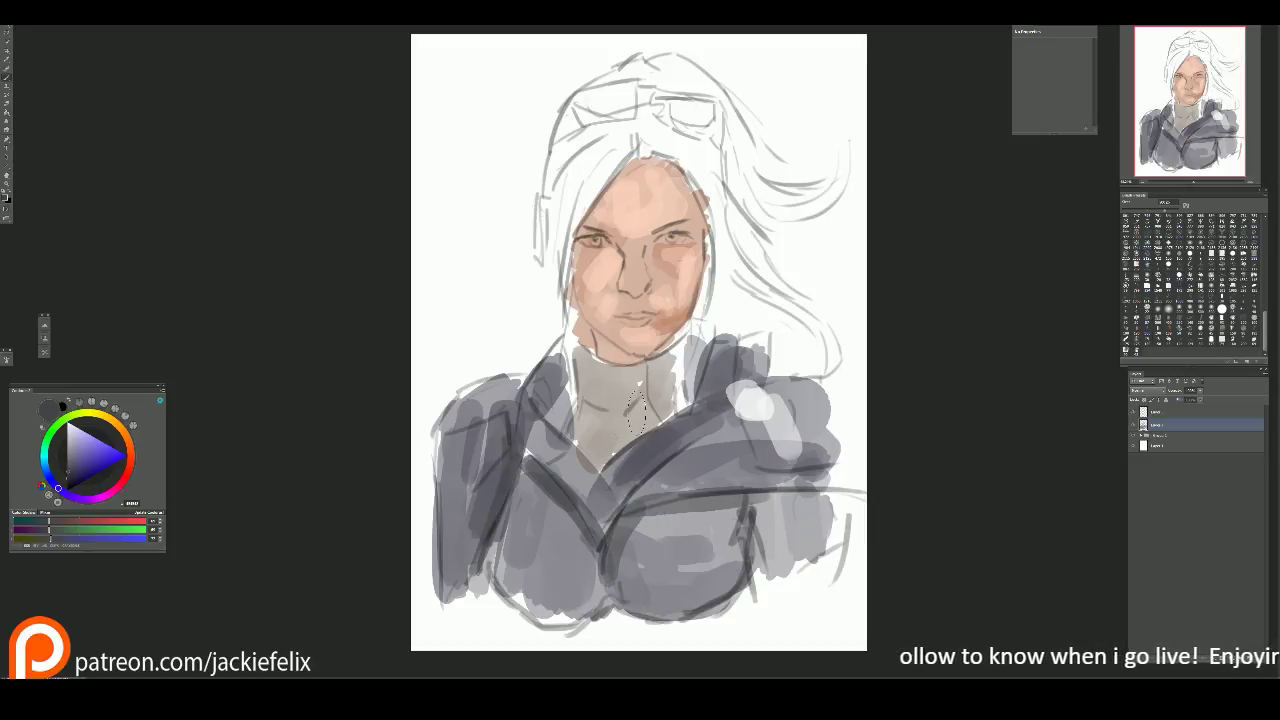
drag(637, 481, 730, 418)
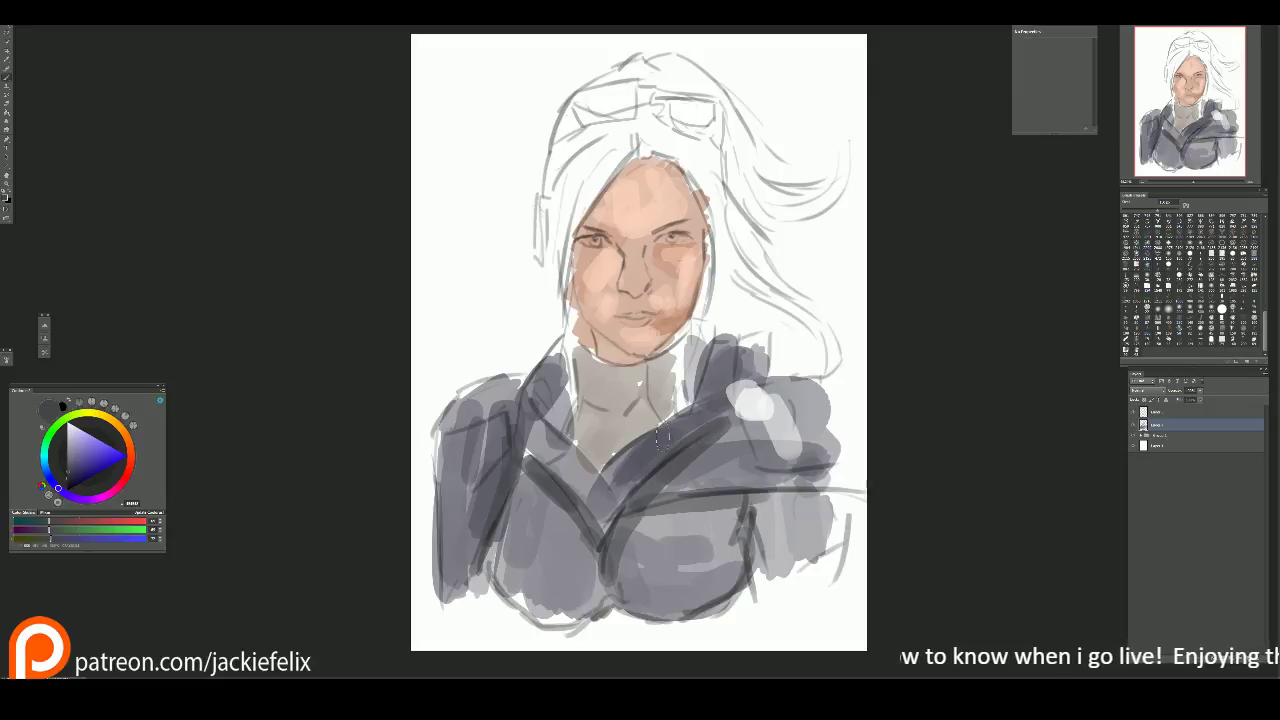
drag(644, 364, 660, 418)
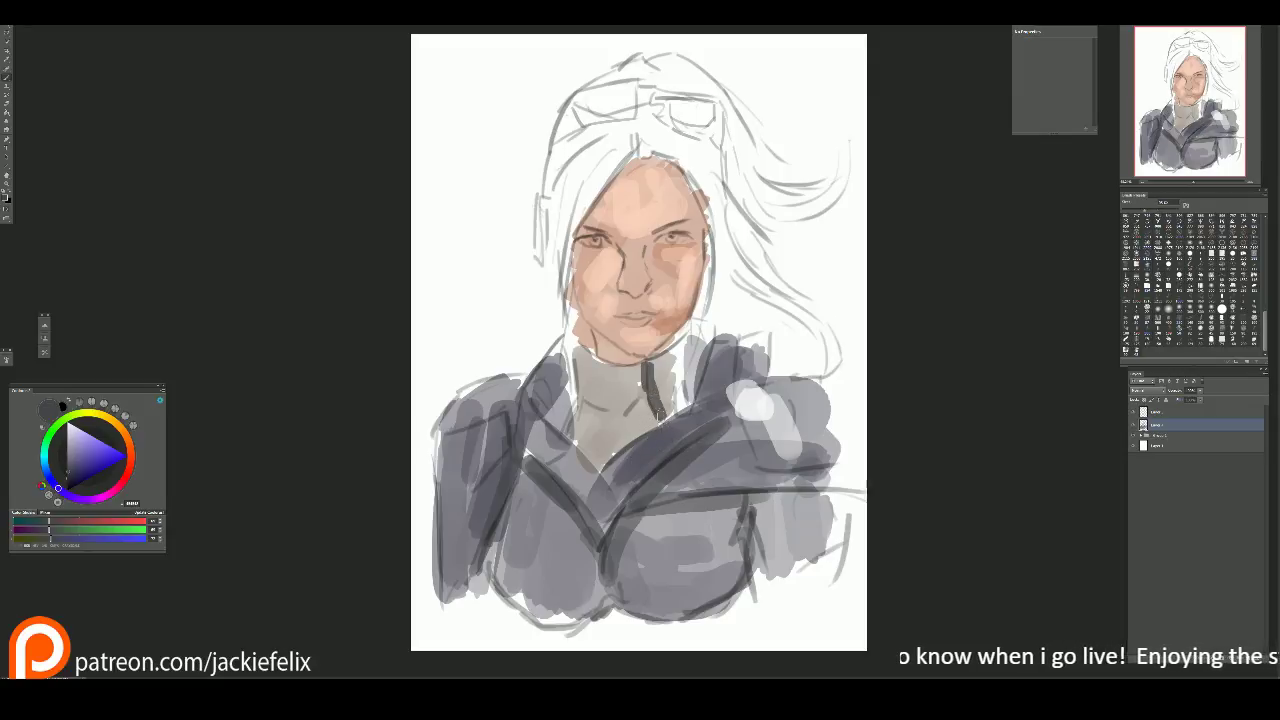
mouse_move(580, 345)
mouse_down()
mouse_move(576, 440)
mouse_move(565, 415)
mouse_up()
Step: Choose a medium brown and block in the hair falling along the left side of the face, from the parting to the collar
key(l)
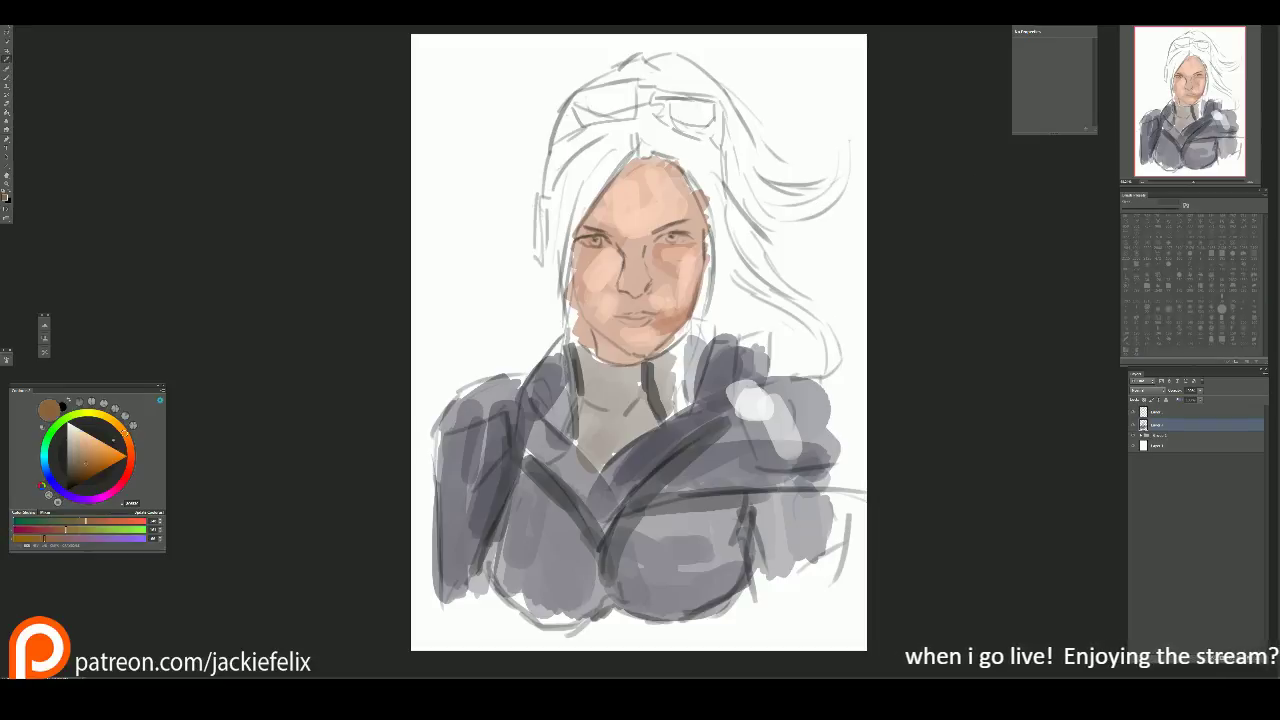
key(b)
mouse_move(556, 140)
mouse_down()
mouse_move(553, 212)
mouse_move(585, 200)
mouse_up()
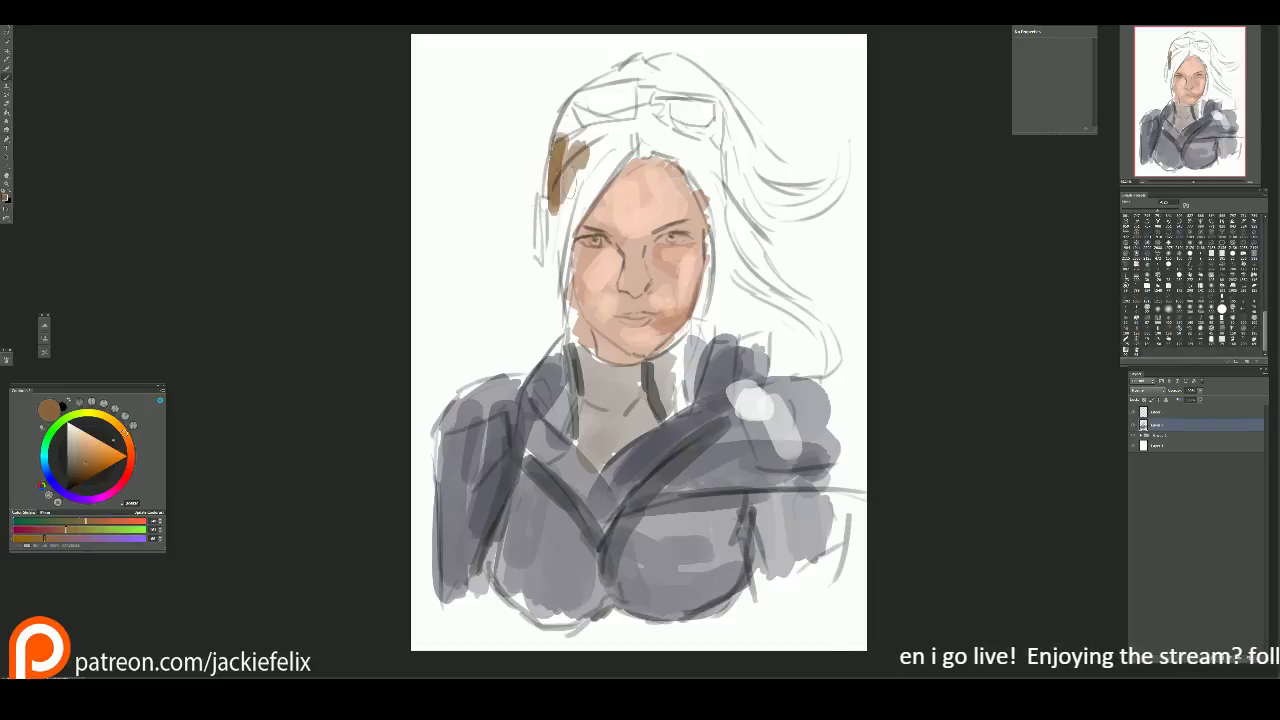
drag(615, 132, 575, 205)
drag(558, 146, 562, 244)
drag(550, 182, 560, 312)
drag(584, 204, 560, 288)
mouse_move(628, 128)
mouse_down()
mouse_move(572, 206)
mouse_move(564, 190)
mouse_move(572, 288)
mouse_up()
drag(564, 190, 556, 360)
Step: Sample a light beige from the face and brush it over the hair around the parting and down the right side of the face
key(l)
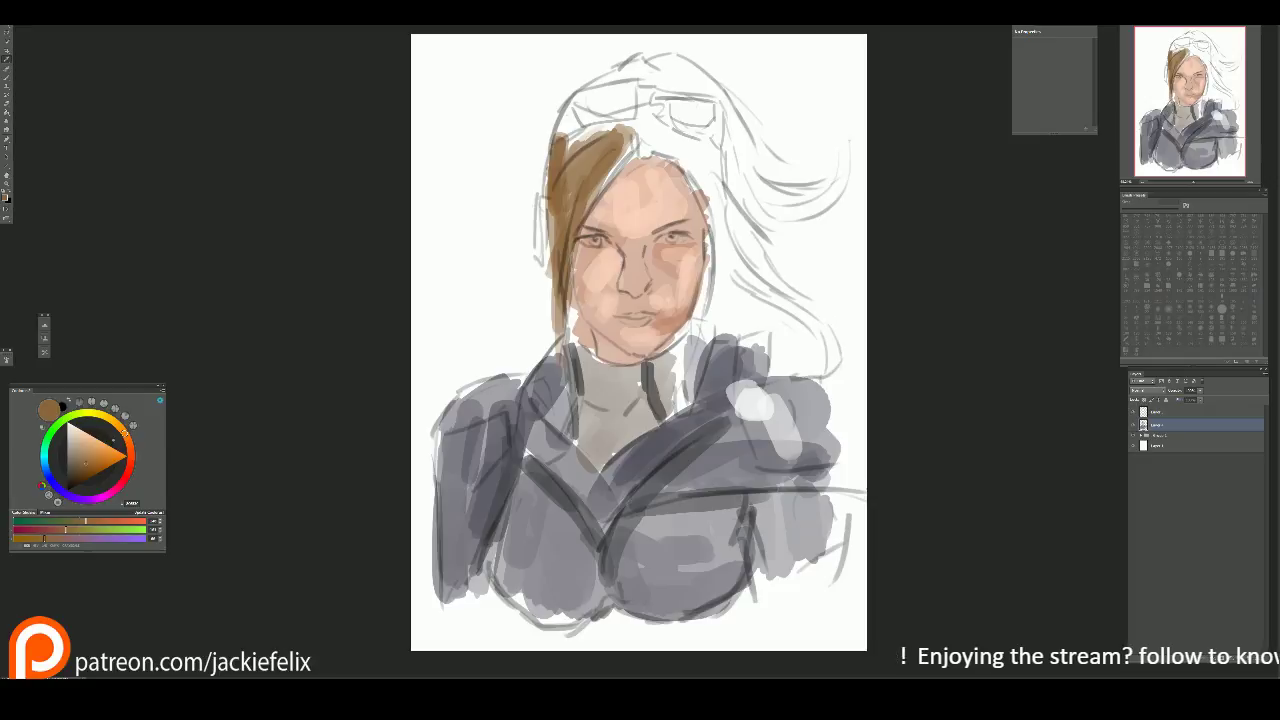
click(680, 230)
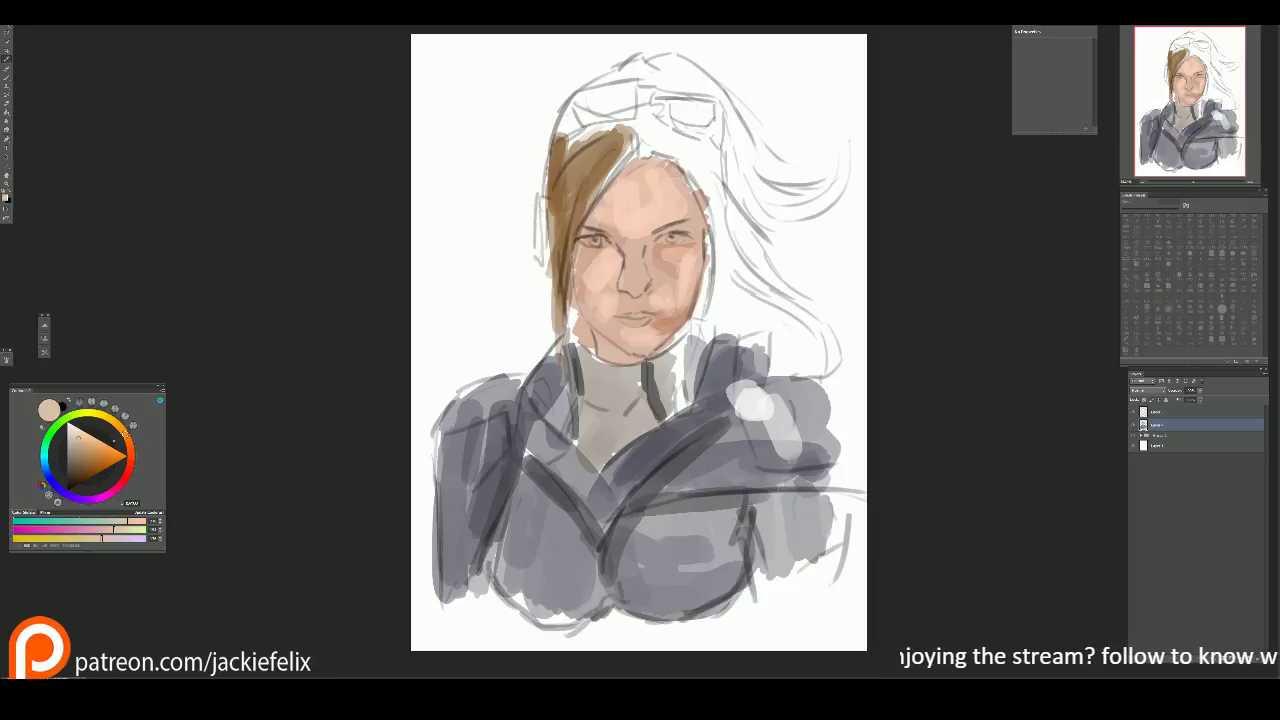
key(b)
drag(612, 142, 592, 166)
drag(606, 148, 562, 222)
drag(630, 126, 566, 178)
mouse_move(676, 128)
mouse_down()
mouse_move(606, 152)
mouse_move(696, 158)
mouse_move(728, 244)
mouse_move(722, 300)
mouse_move(745, 330)
mouse_up()
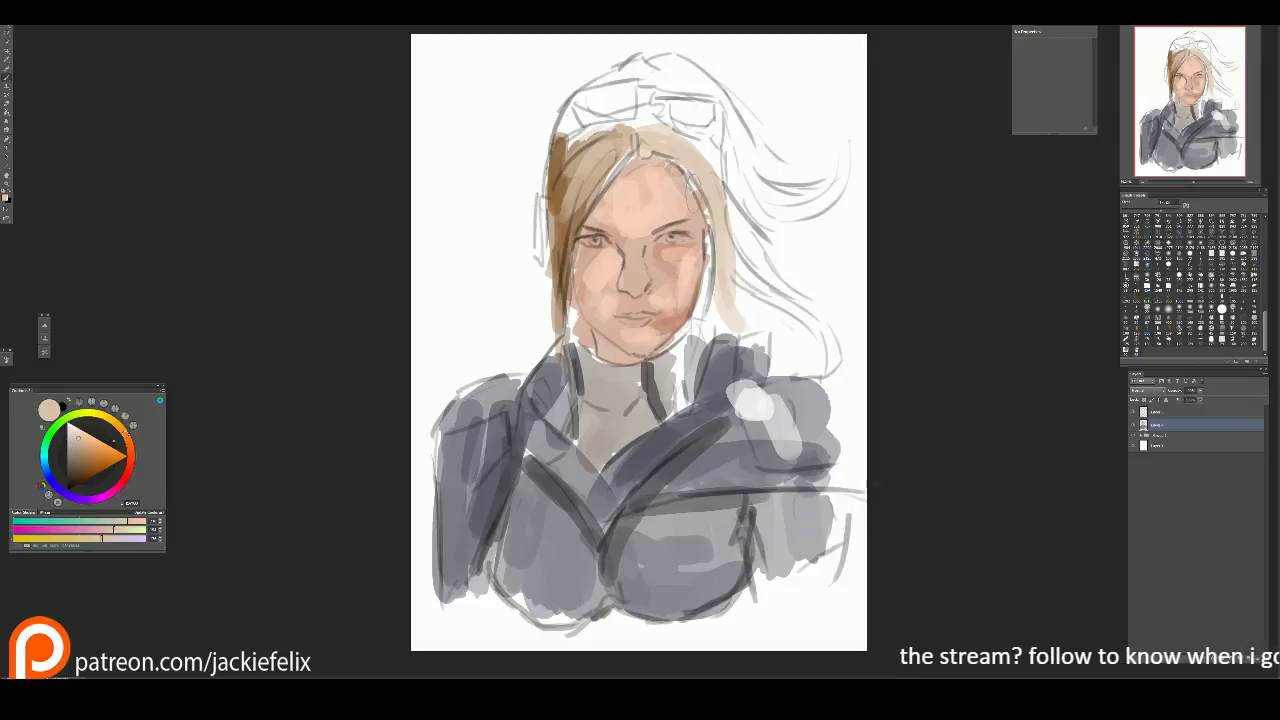
Step: Fill the windblown strands, the crown and the hair around the goggles with light beige
drag(712, 234, 805, 345)
drag(782, 300, 830, 376)
drag(712, 192, 790, 296)
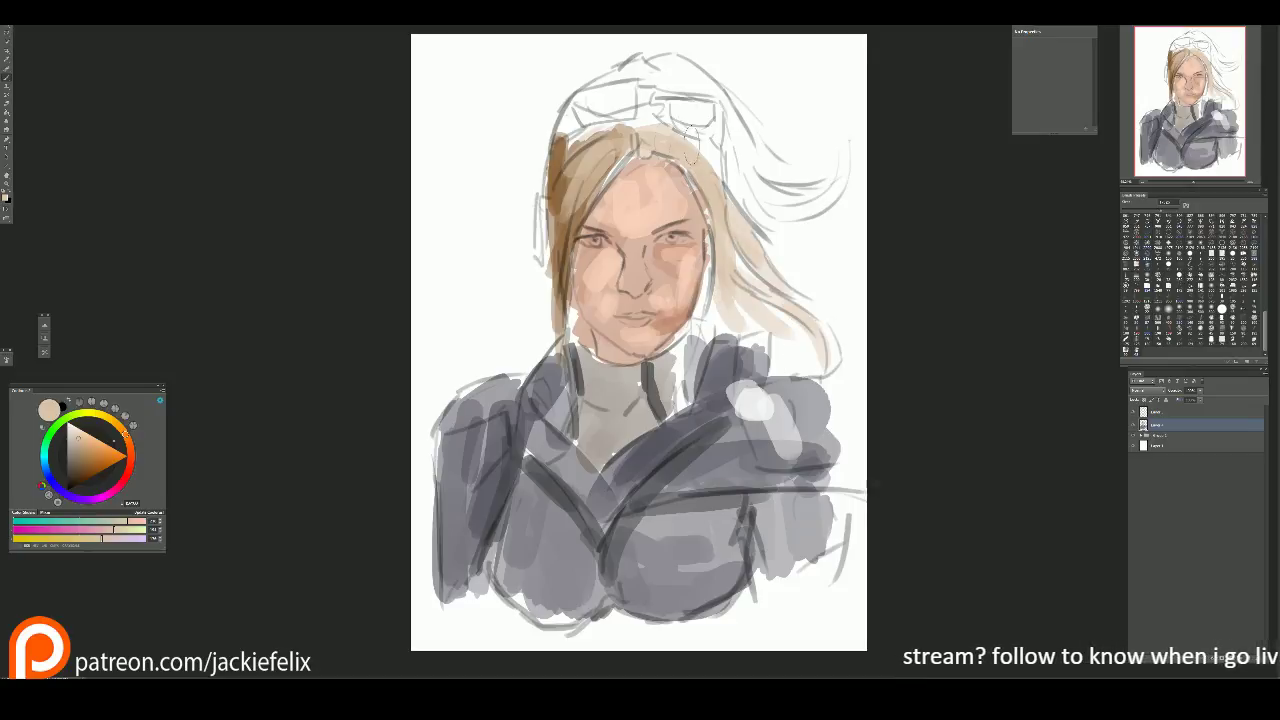
mouse_move(688, 130)
mouse_down()
mouse_move(731, 160)
mouse_move(745, 205)
mouse_up()
mouse_move(725, 150)
mouse_down()
mouse_move(835, 180)
mouse_move(790, 216)
mouse_move(745, 220)
mouse_move(640, 58)
mouse_move(686, 100)
mouse_move(590, 140)
mouse_move(560, 254)
mouse_up()
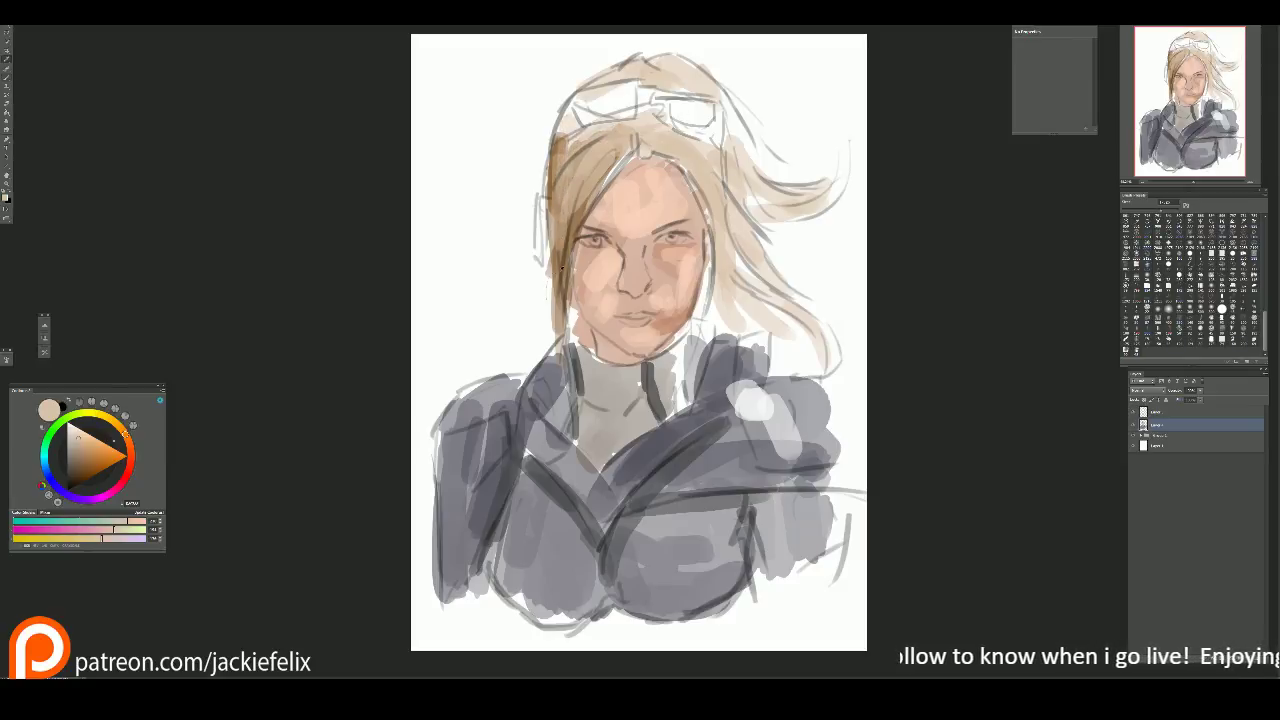
Step: Sample the darker brown from the hair and deepen the shadows along both sides of the parting
key(alt)
alt+click(551, 137)
drag(585, 185, 555, 245)
mouse_move(595, 150)
mouse_down()
mouse_move(558, 205)
mouse_move(565, 165)
mouse_up()
drag(650, 142, 712, 250)
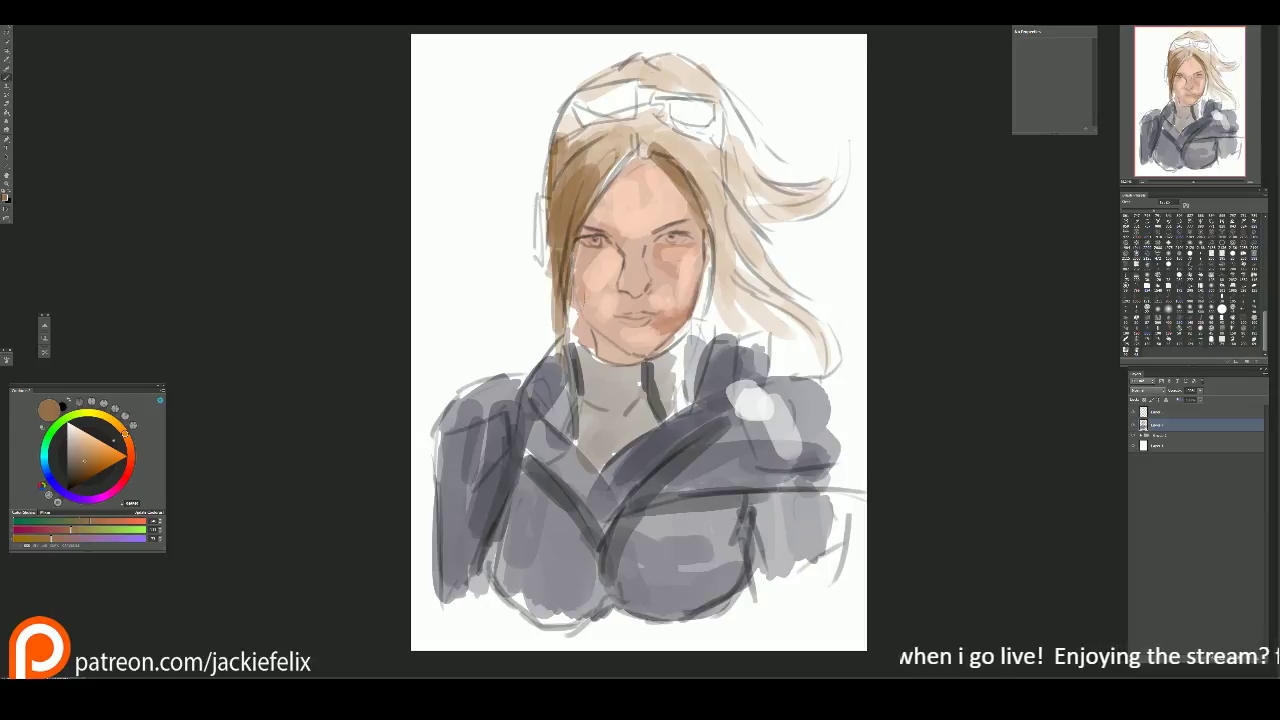
Step: Choose a near-black colour and softly darken the upper eyelids of both eyes and the right edge of the face
drag(103, 470, 72, 482)
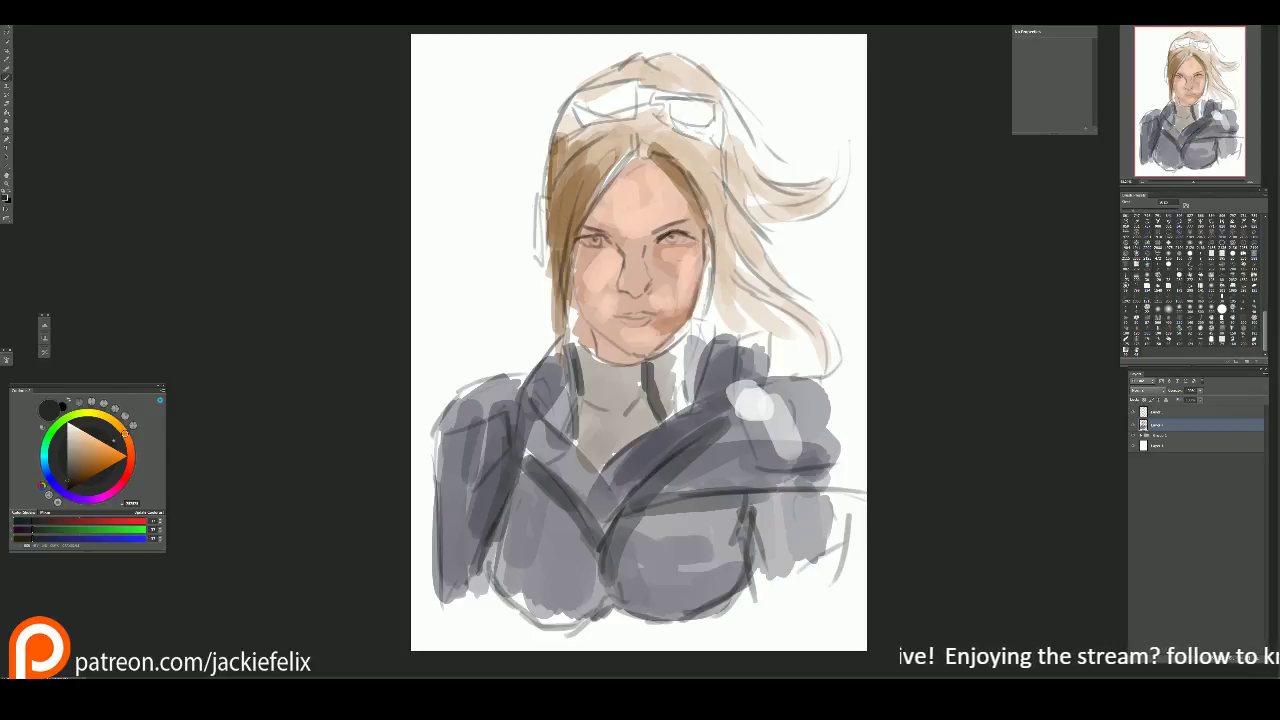
scroll(700, 235, up, 1)
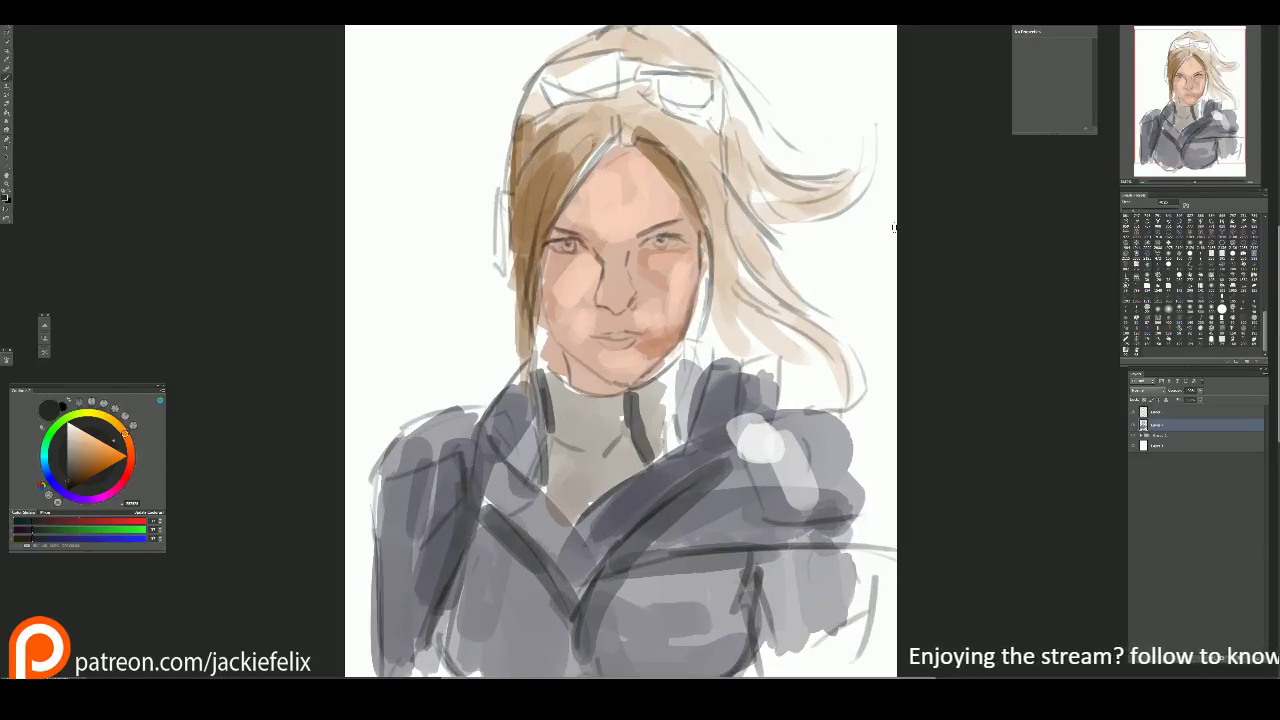
drag(1264, 322, 1265, 237)
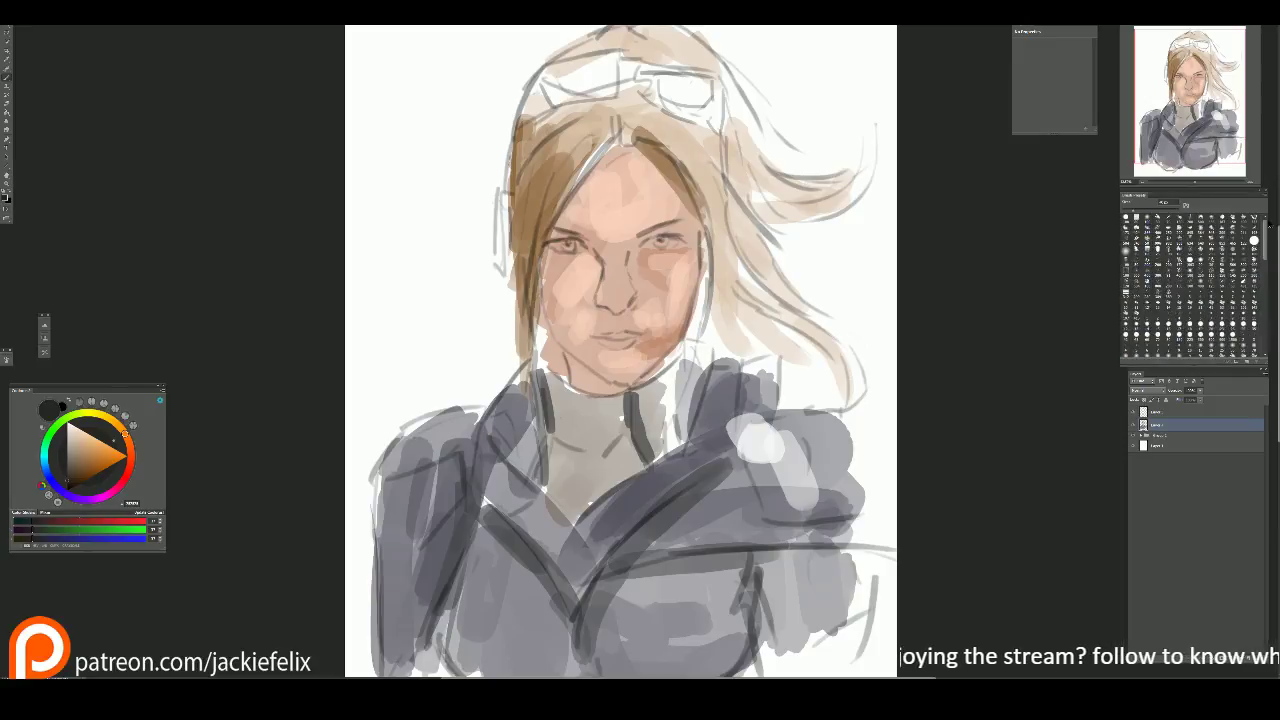
drag(648, 242, 660, 236)
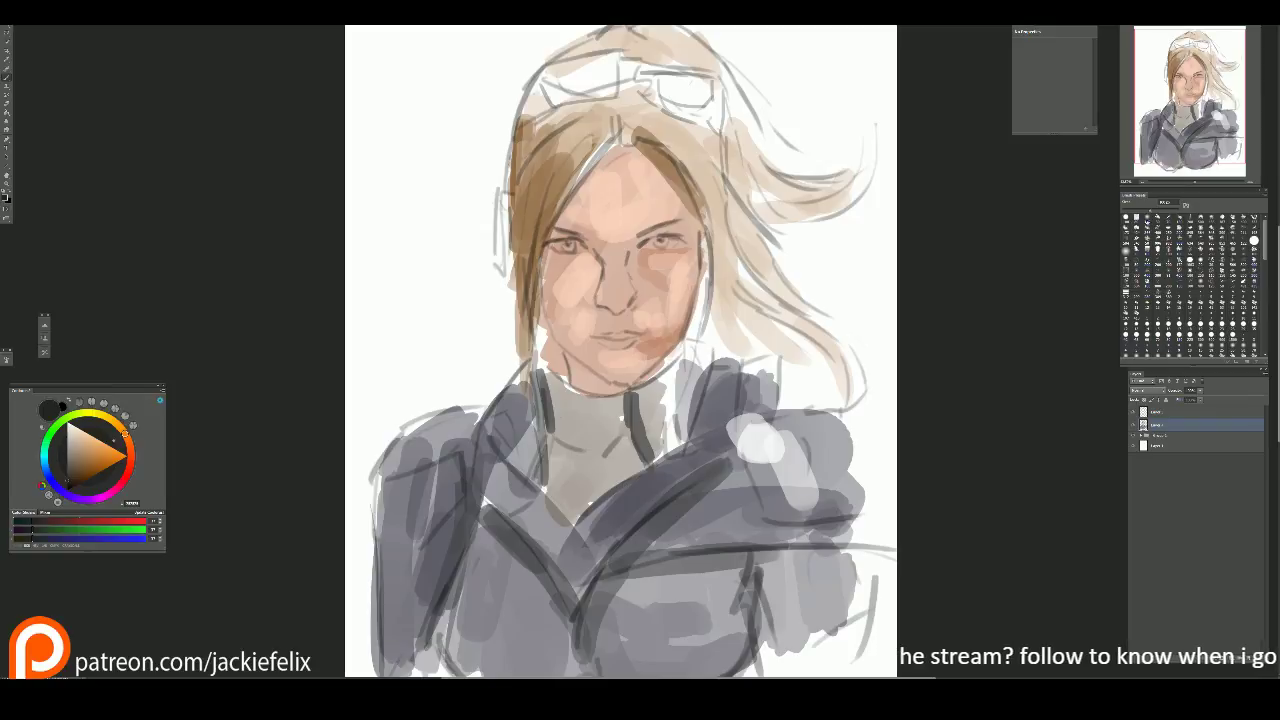
drag(646, 240, 698, 237)
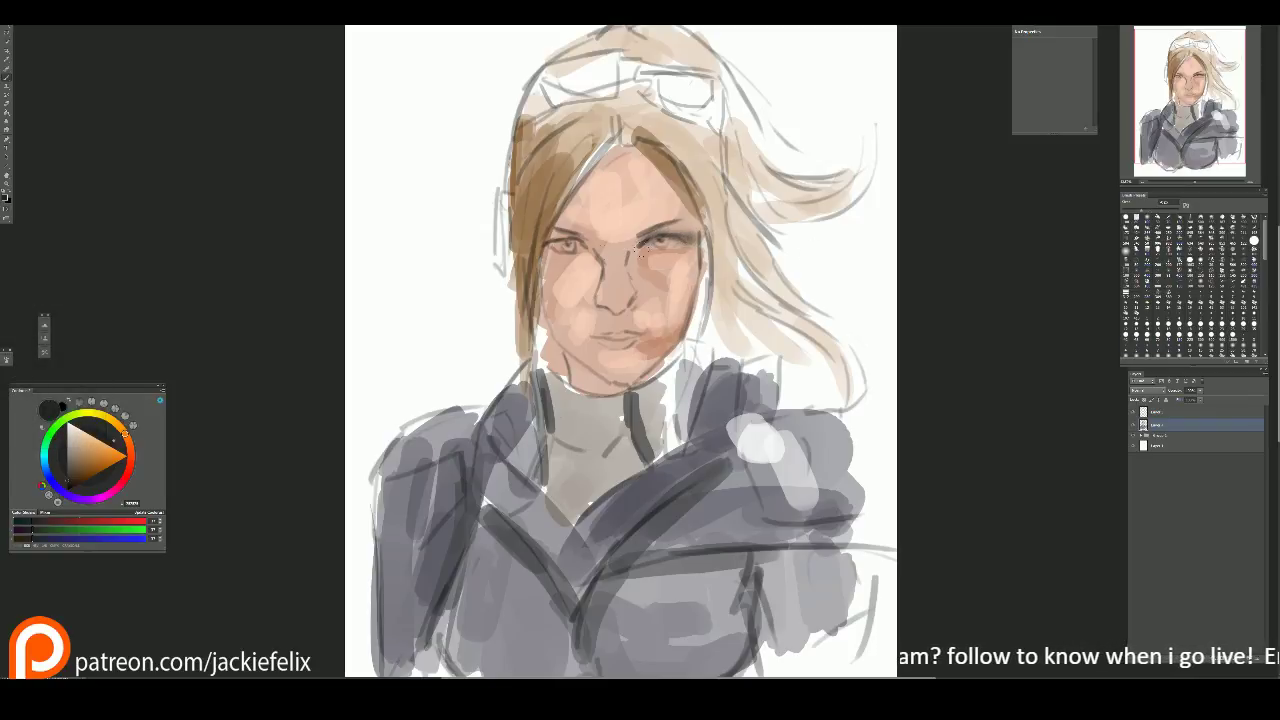
drag(546, 240, 582, 238)
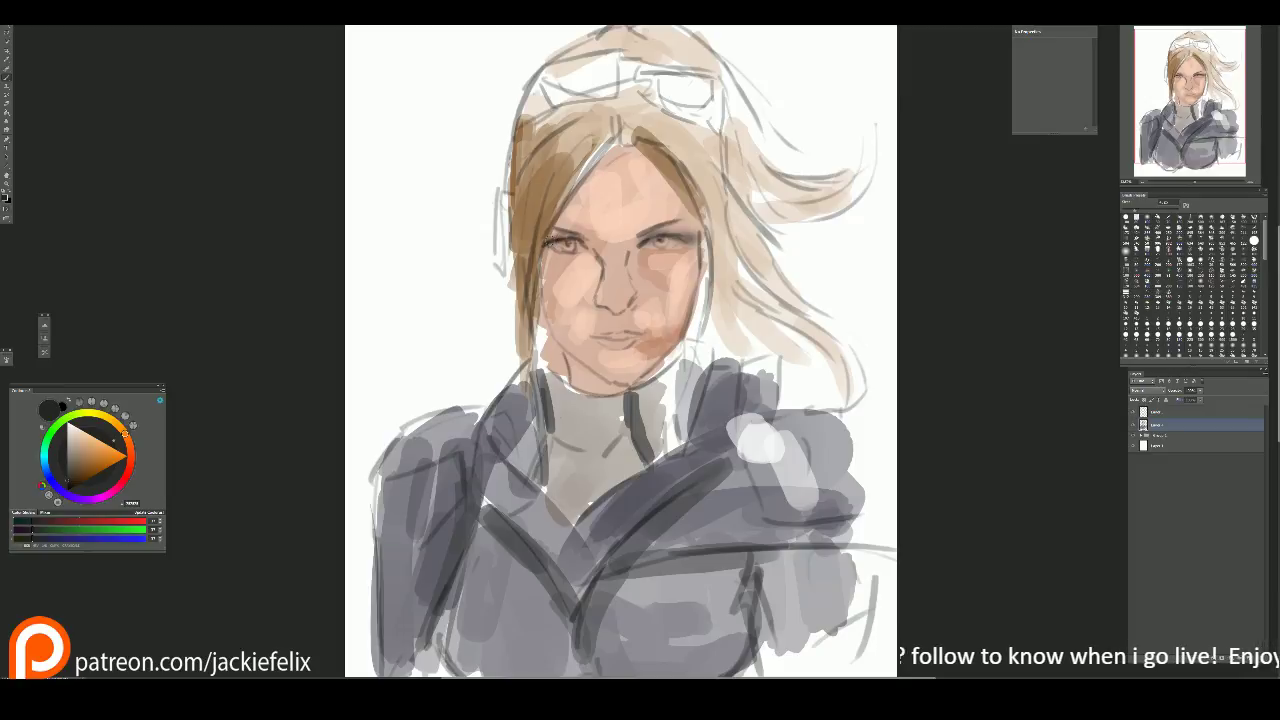
drag(700, 160, 690, 240)
drag(694, 192, 686, 332)
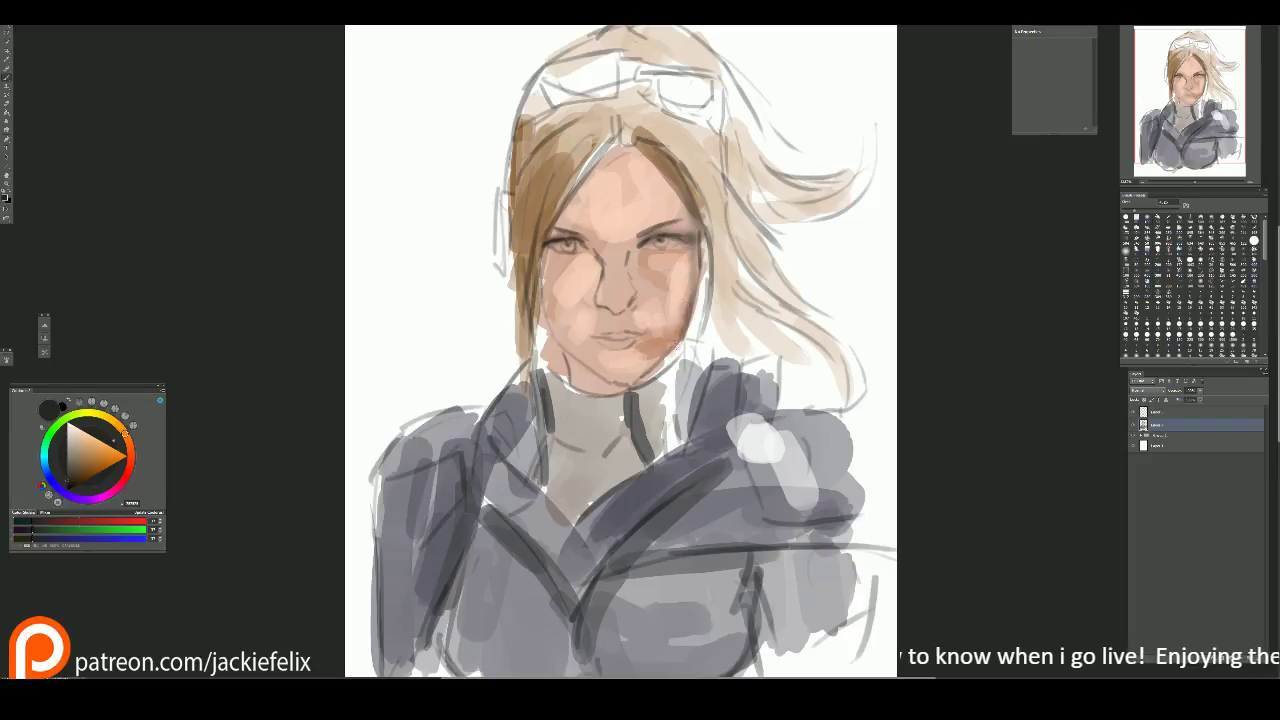
Step: Sample a pinkish skin tone from the nose and add a new layer at the top of the layer stack
key(alt)
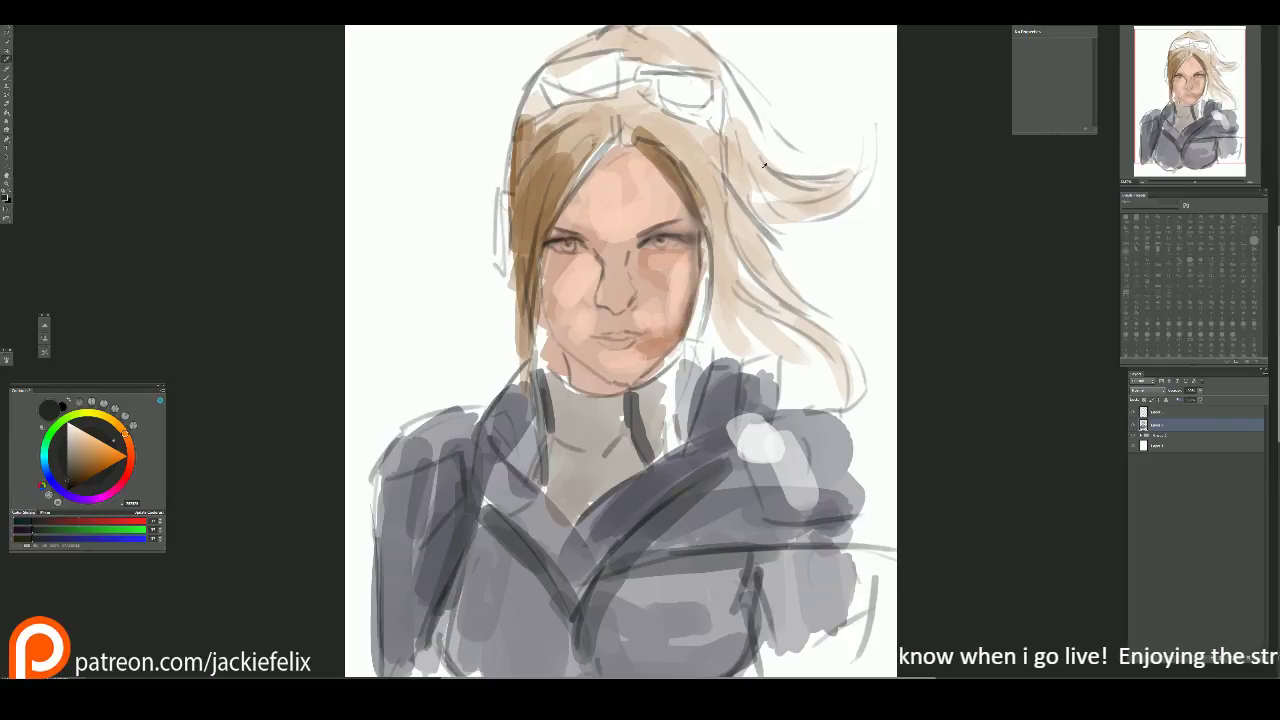
alt+click(610, 300)
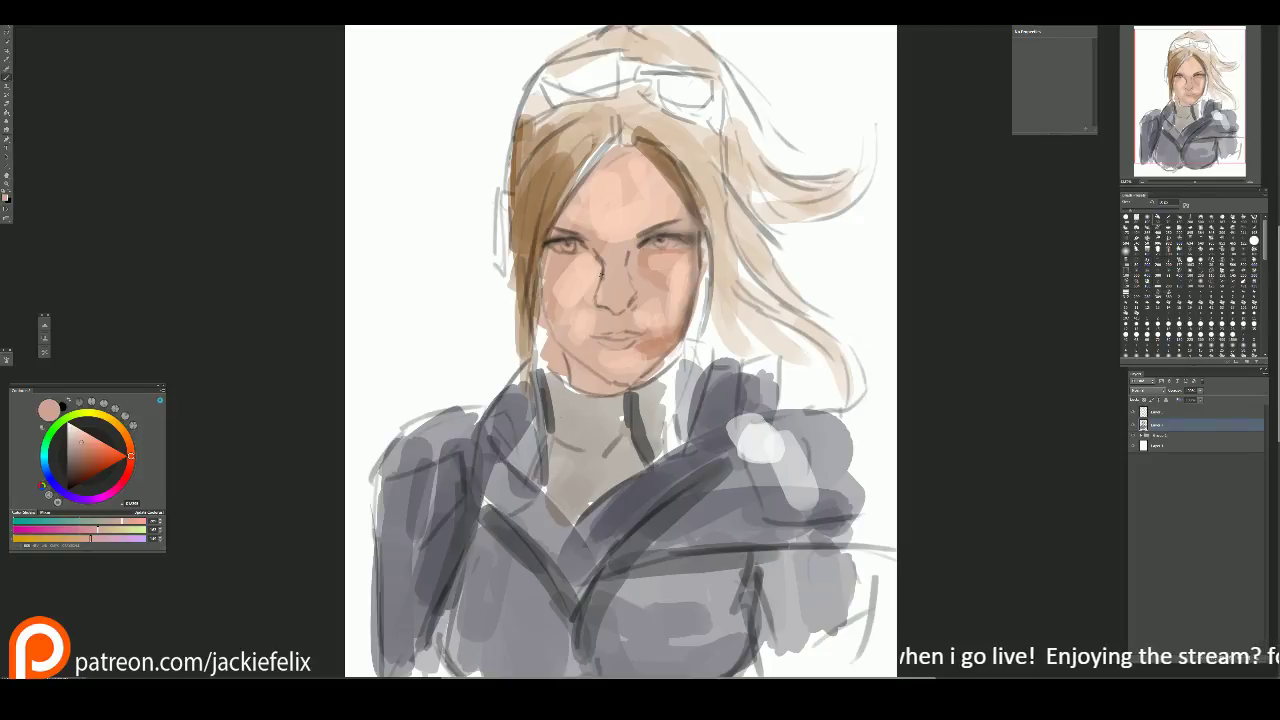
click(1189, 414)
key(ctrl+shift+alt+n)
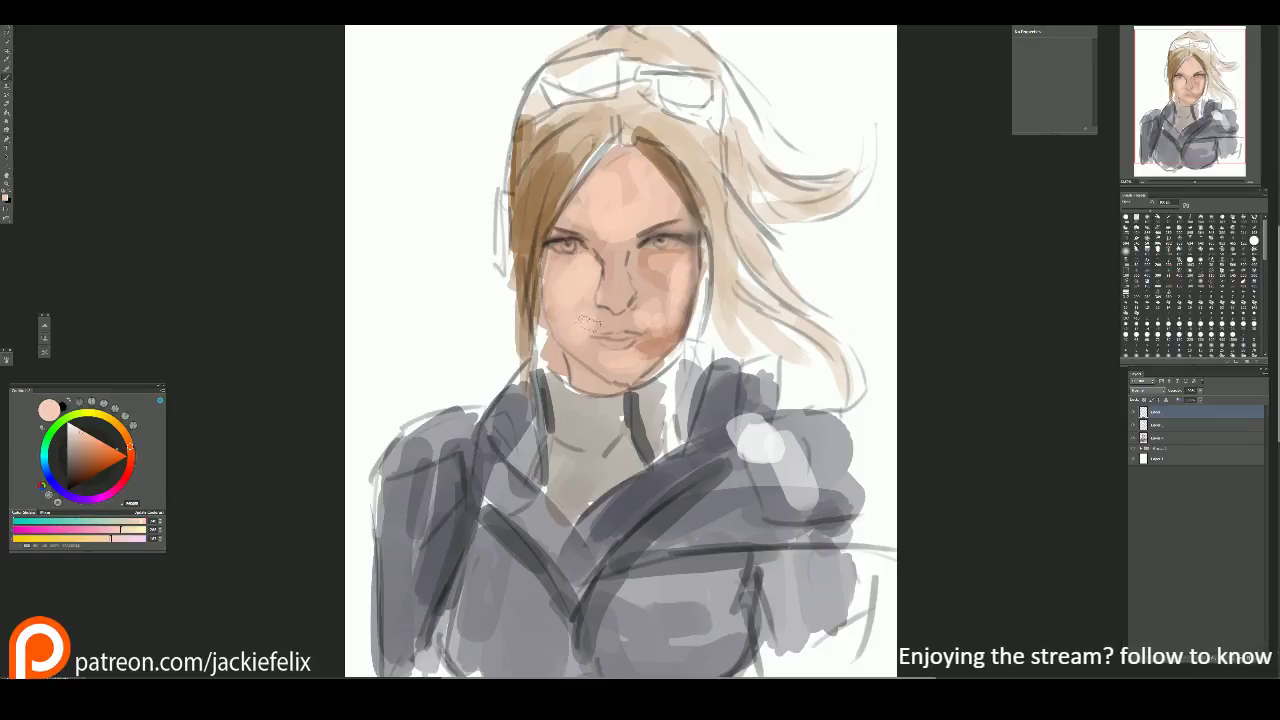
Step: Paint a reddish-brown shadow beneath the right eye using sampled skin tones, and sample light peach from the cheek
scroll(640, 272, up, 1)
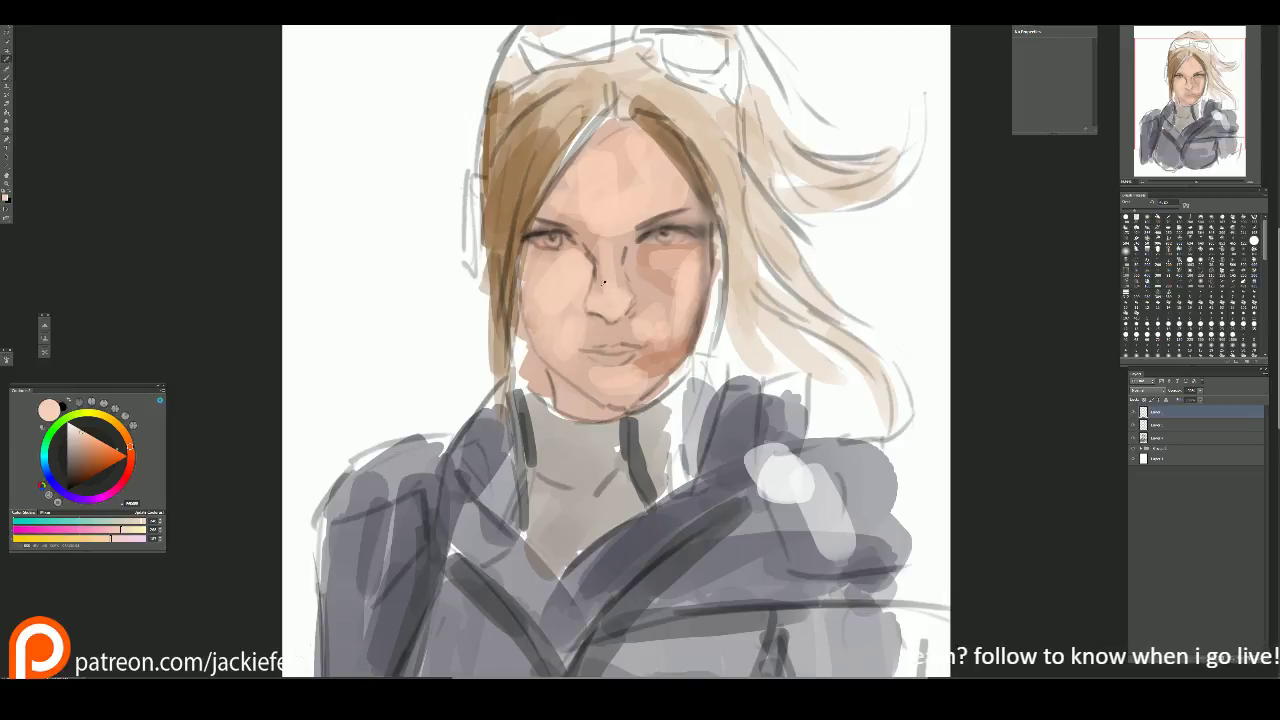
key(alt)
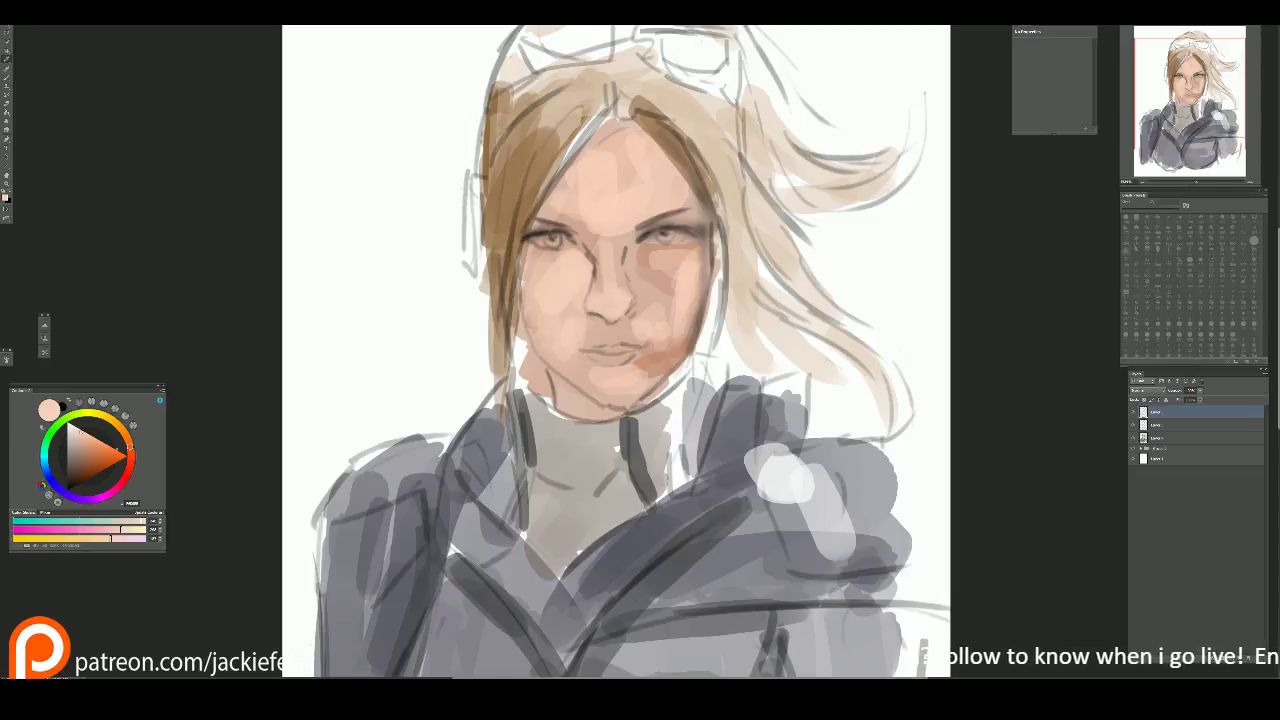
alt+click(675, 335)
mouse_move(640, 255)
mouse_down()
mouse_move(690, 252)
mouse_move(660, 260)
mouse_move(672, 268)
mouse_move(645, 252)
mouse_move(682, 263)
mouse_move(640, 262)
mouse_move(670, 290)
mouse_up()
alt+click(650, 258)
key(alt)
alt+click(662, 278)
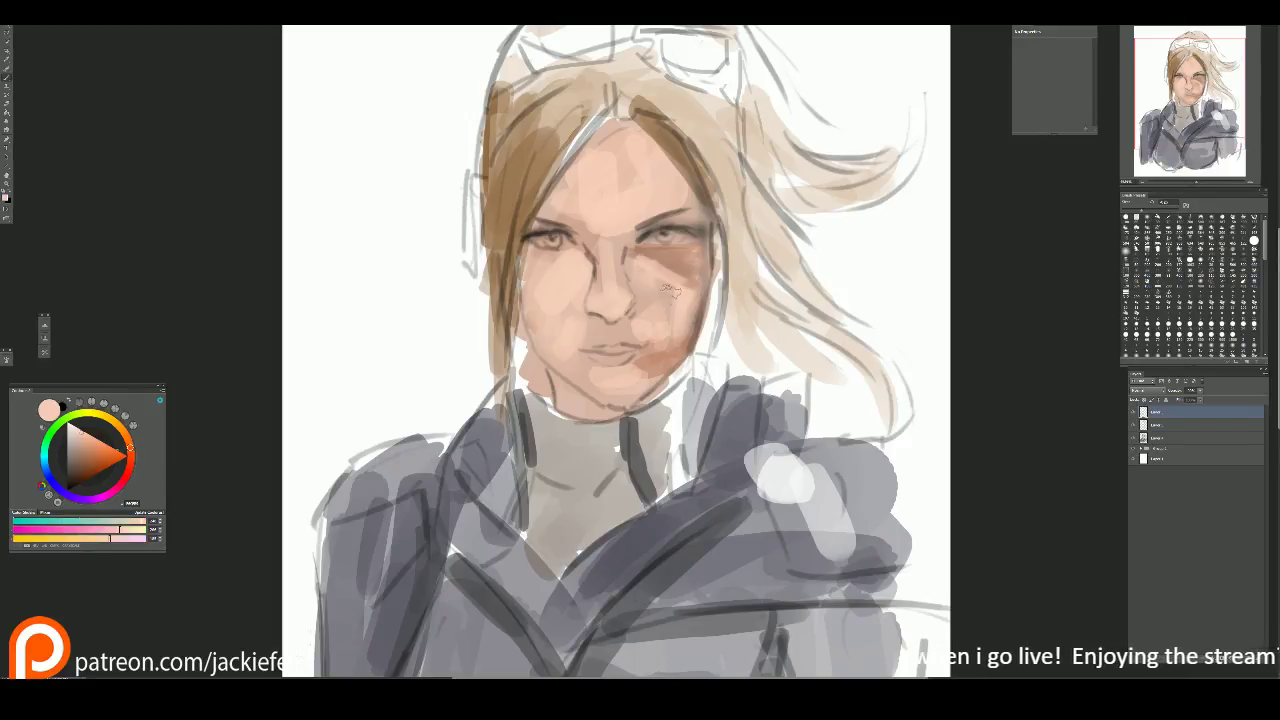
Step: Shade the side of the nose and the bridge between the eyes with sampled mid-tone and reddish-brown skin colours
alt+click(676, 247)
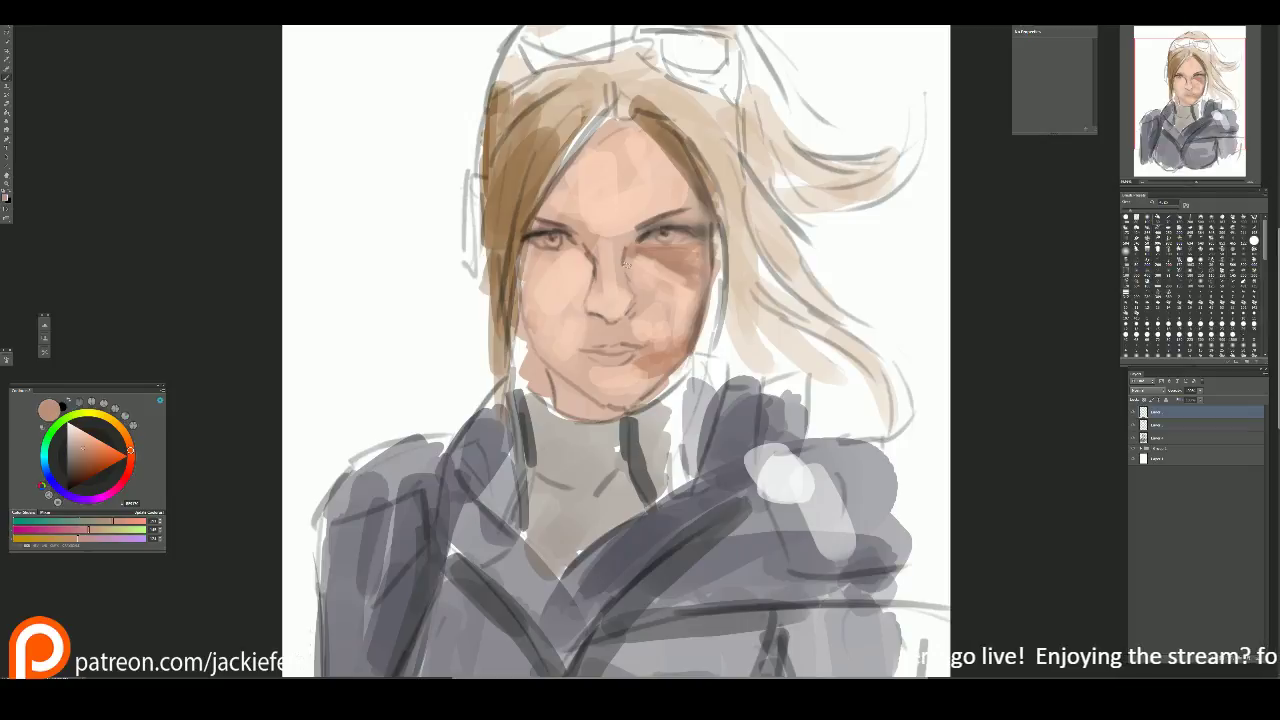
alt+click(632, 262)
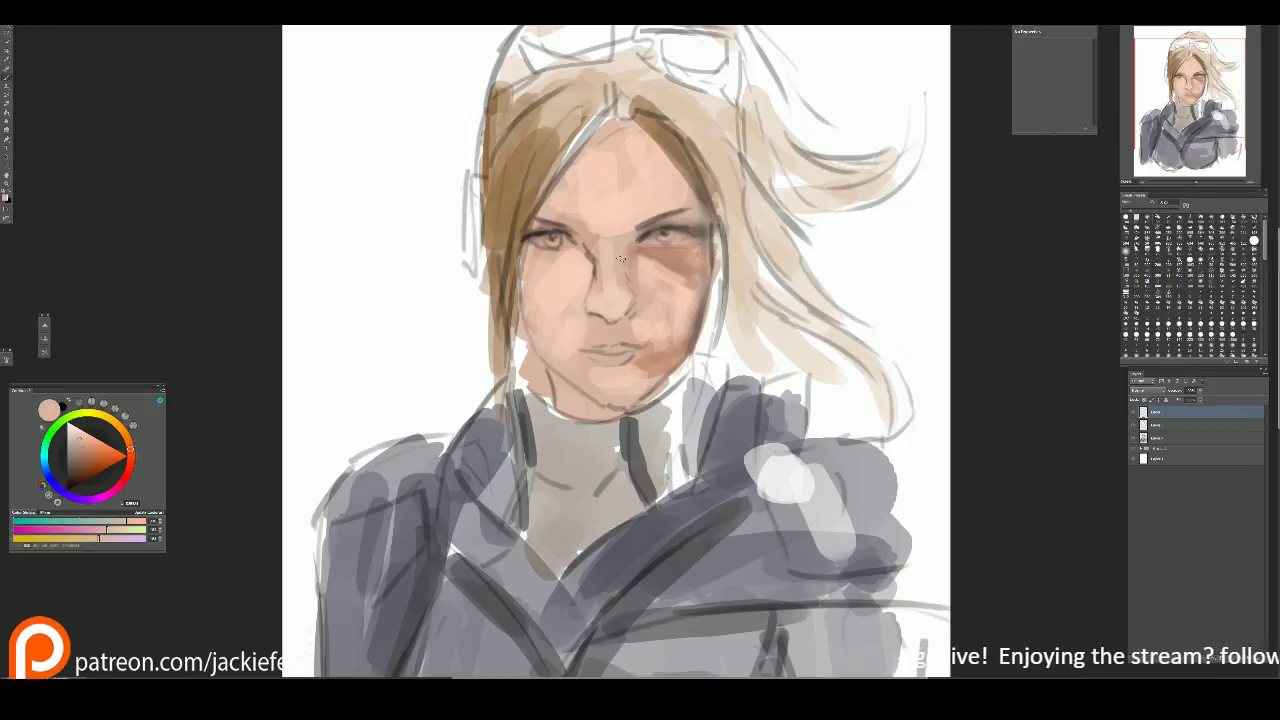
key(alt)
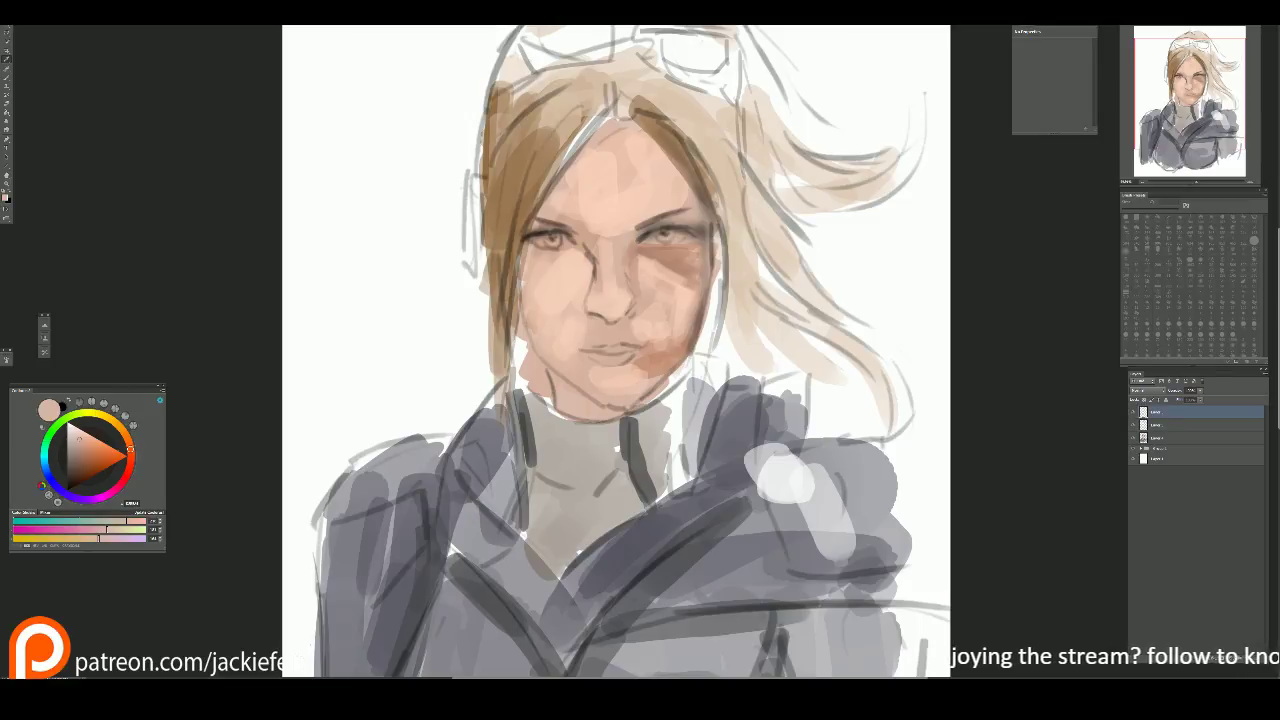
click(598, 238)
key(b)
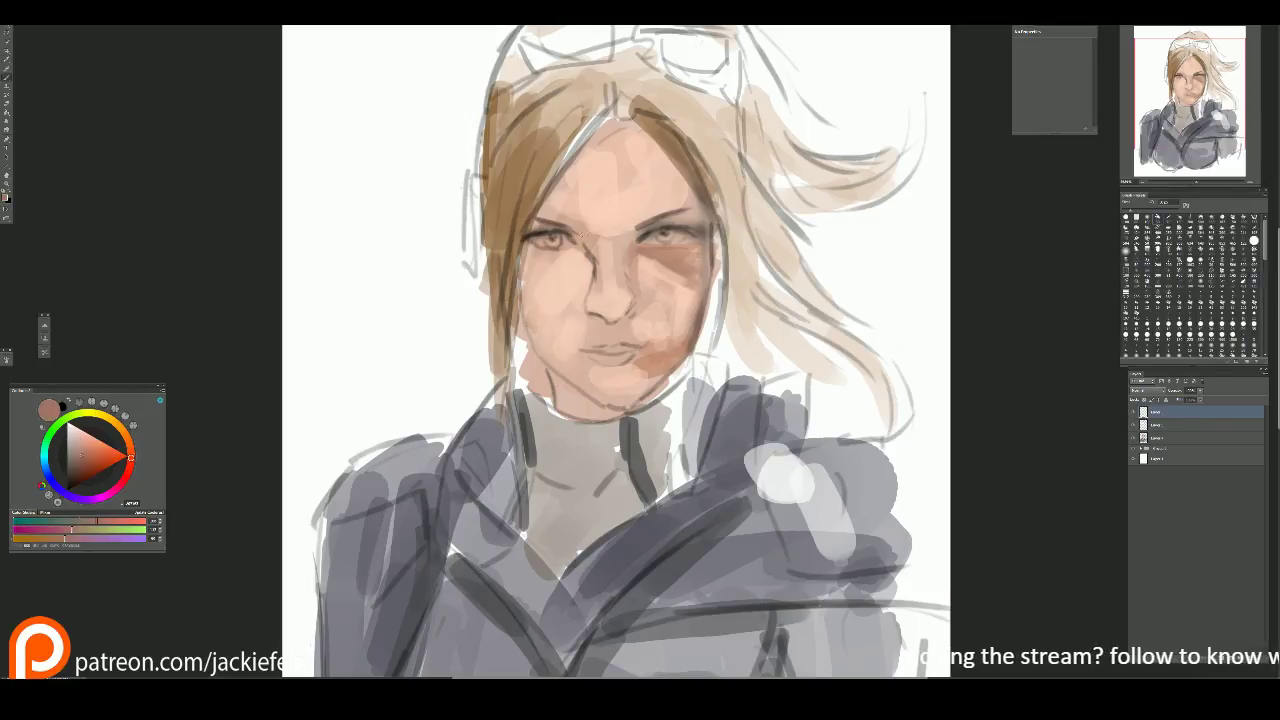
mouse_move(600, 238)
mouse_down()
mouse_move(624, 238)
mouse_move(614, 250)
mouse_up()
alt+click(602, 242)
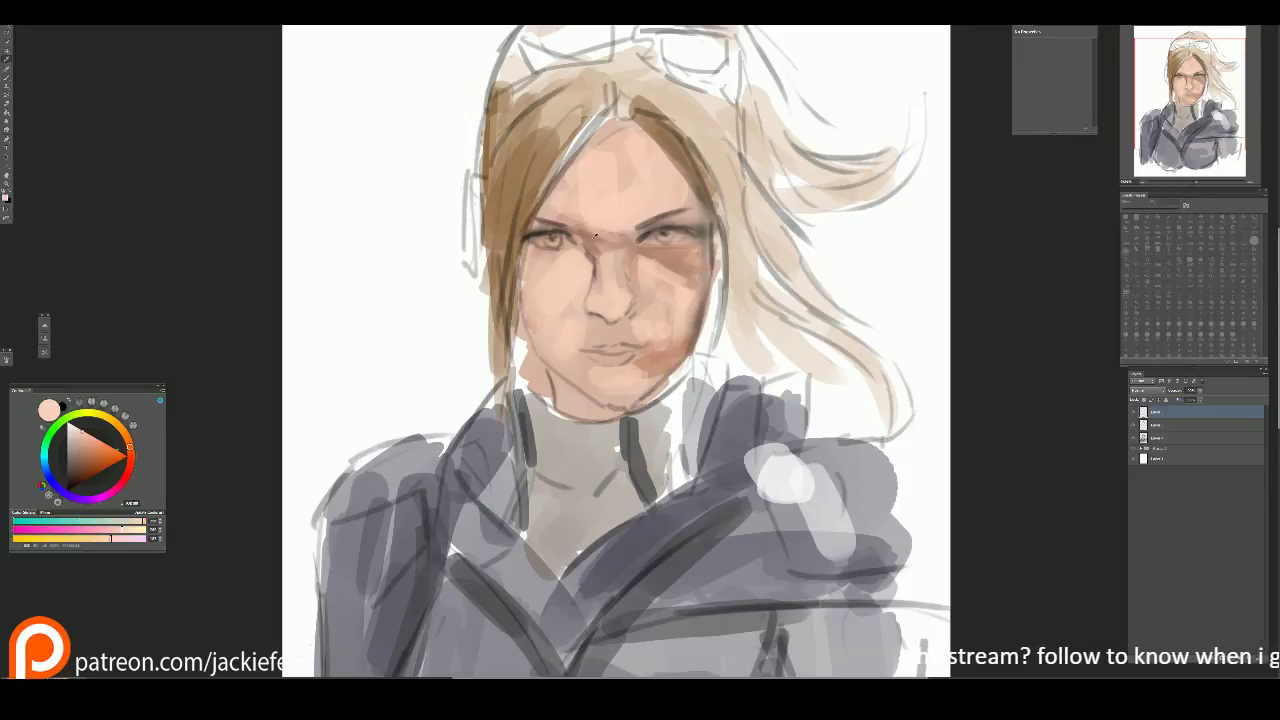
alt+click(594, 238)
Step: Sample a near-black from the left eye area and strengthen the left eye's upper lash line
alt+click(529, 229)
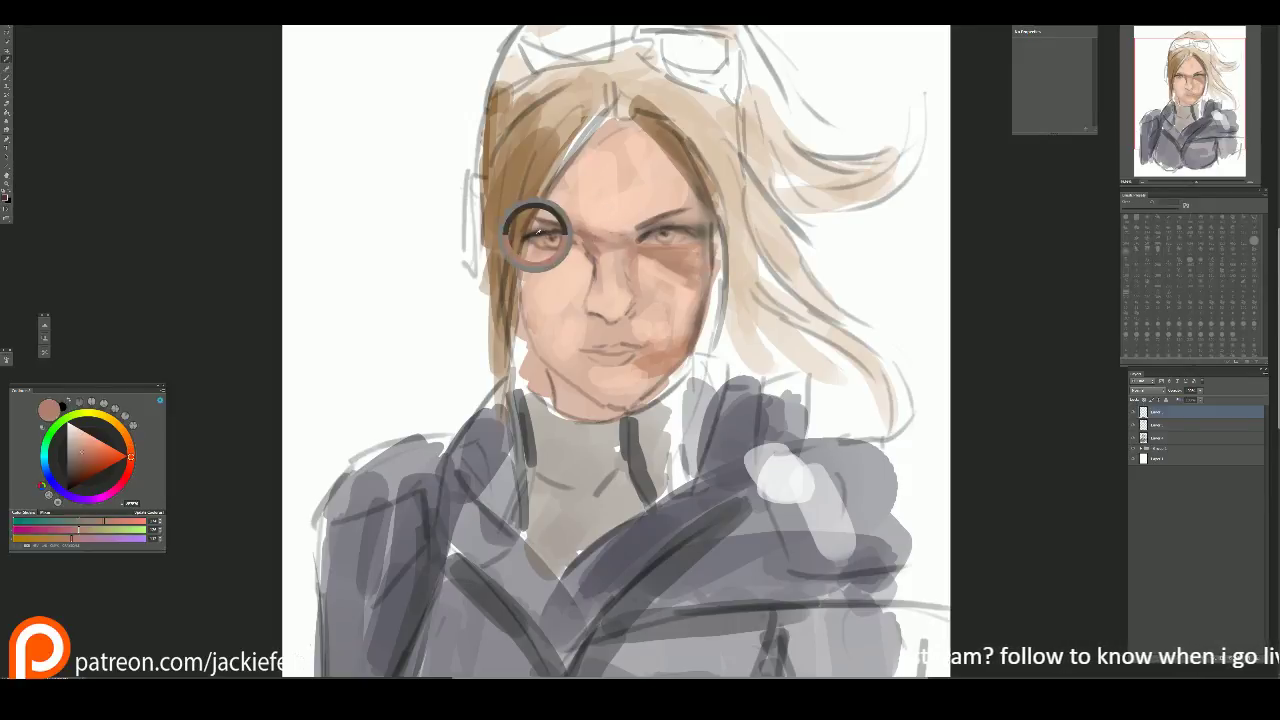
alt+click(538, 258)
drag(526, 240, 582, 245)
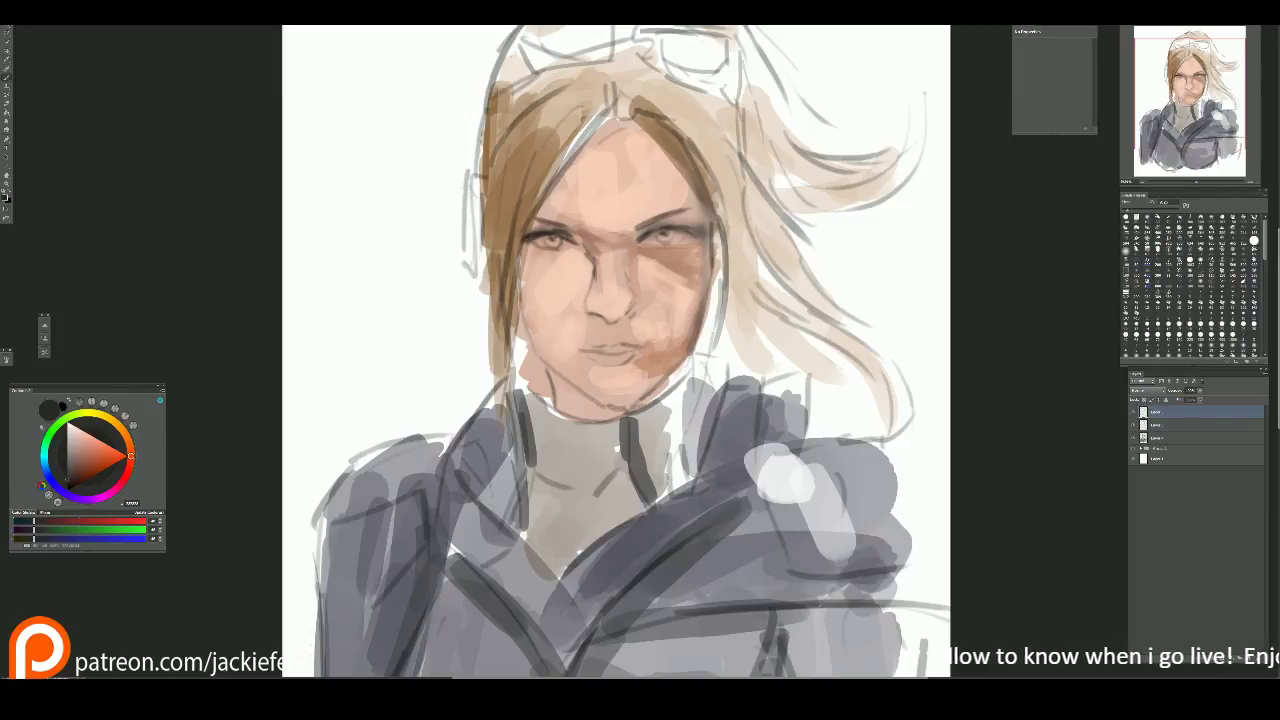
Step: Paint the lips muted red and define the line between them with a dark reddish brown
scroll(581, 230, up, 1)
key(alt)
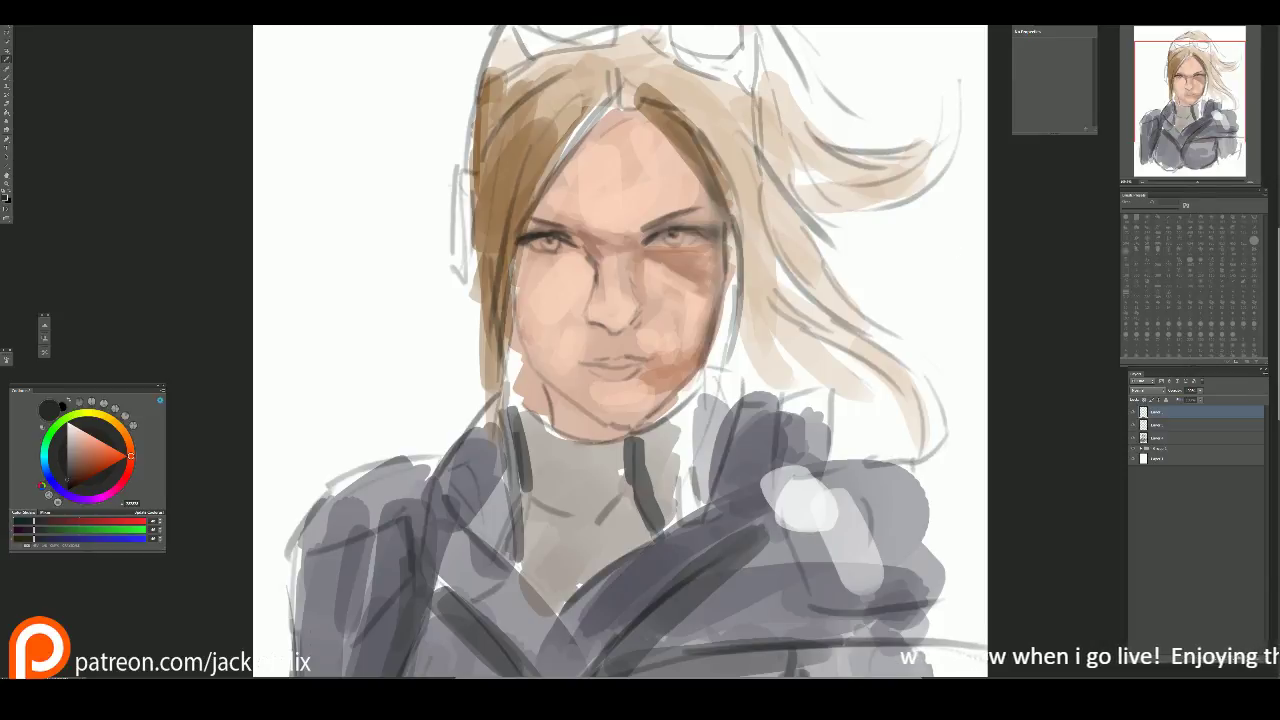
alt+click(650, 283)
mouse_move(606, 373)
mouse_down()
mouse_move(590, 372)
mouse_move(640, 370)
mouse_move(608, 361)
mouse_move(632, 362)
mouse_up()
click(80, 476)
mouse_move(584, 372)
mouse_down()
mouse_move(646, 360)
mouse_move(620, 370)
mouse_up()
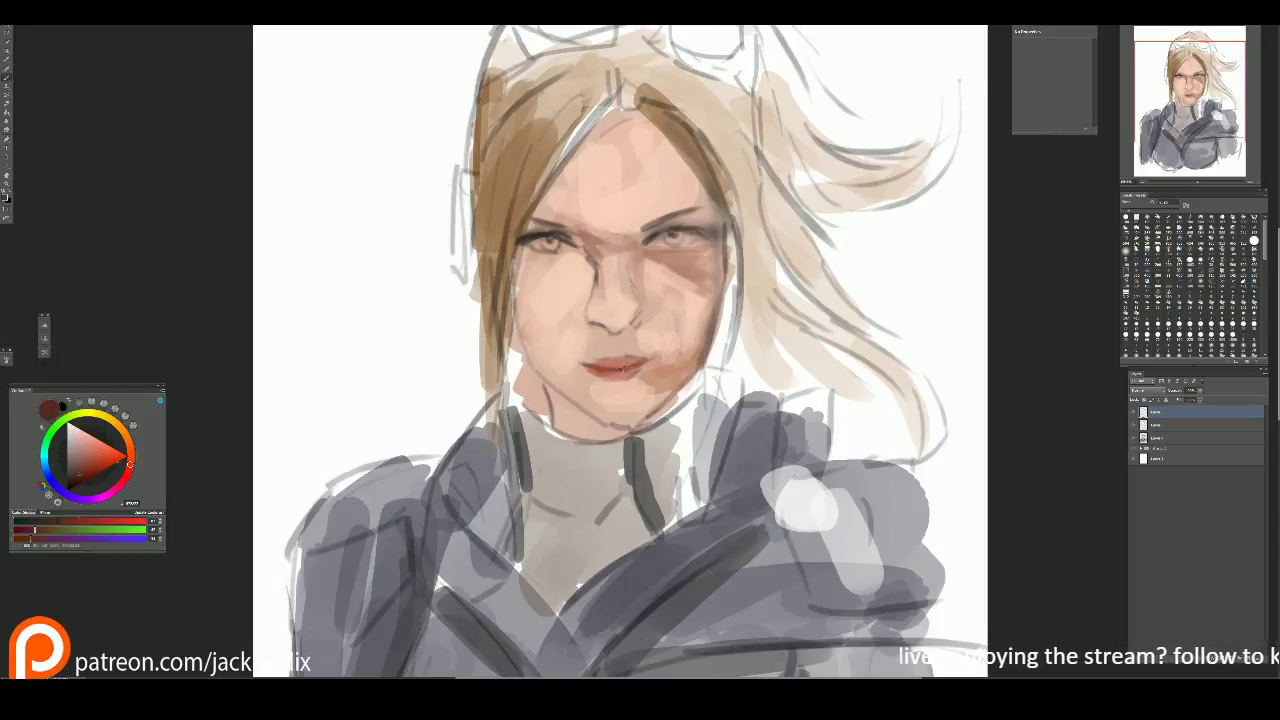
Step: Blend sampled skin tones around the nose bridge and eyes, and shade the outer corner below the left eye
key(alt)
alt+click(655, 269)
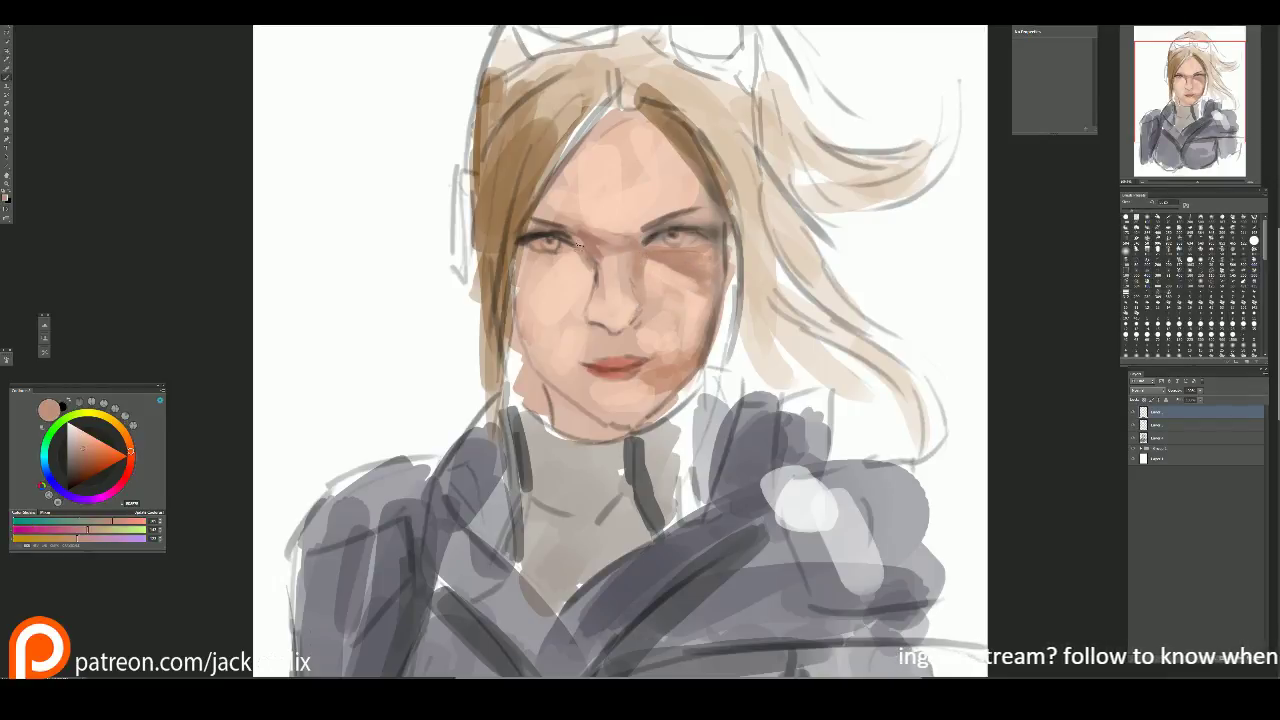
key(alt)
alt+click(559, 278)
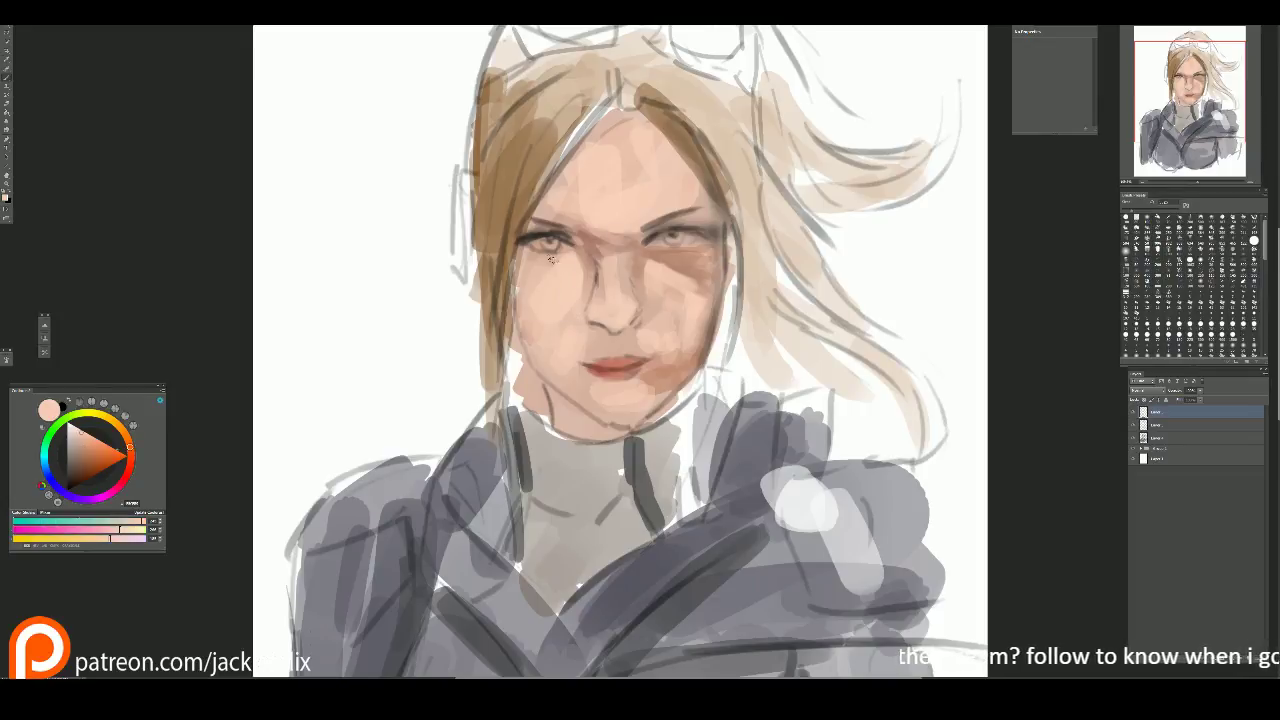
key(alt)
alt+click(689, 262)
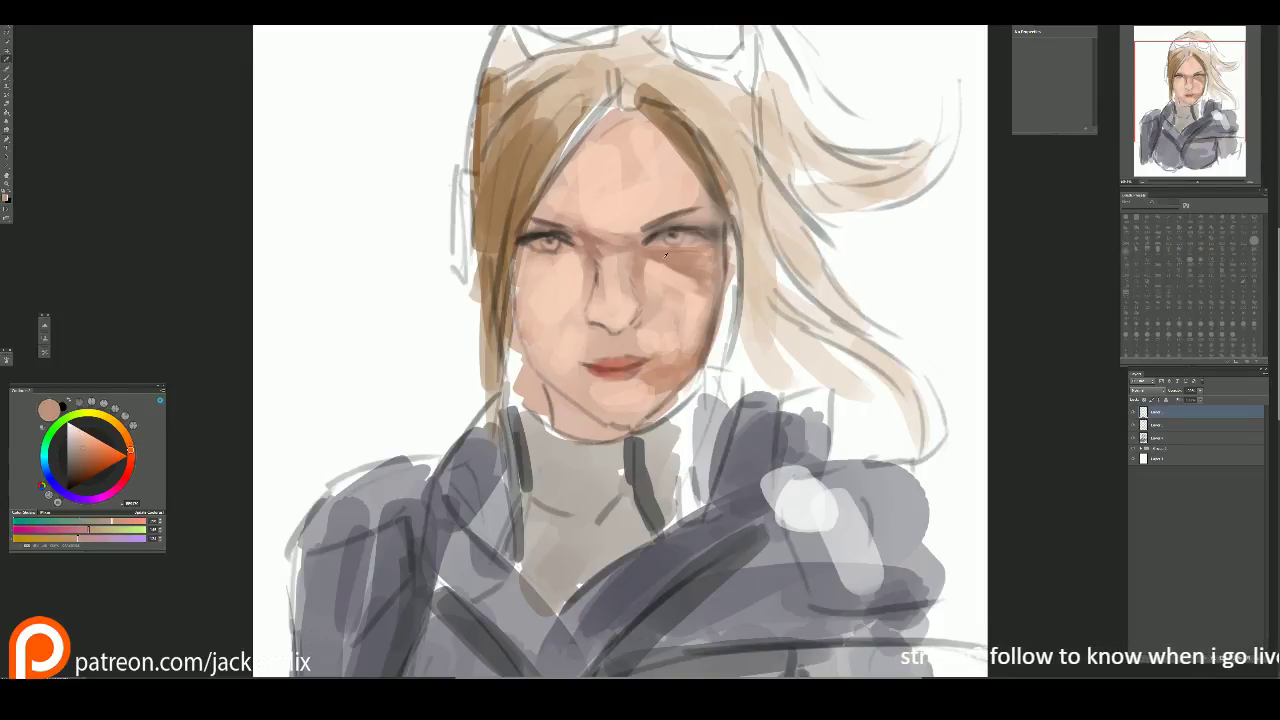
mouse_move(541, 249)
mouse_down()
mouse_move(520, 256)
mouse_move(560, 258)
mouse_move(528, 285)
mouse_move(525, 270)
mouse_up()
key(alt)
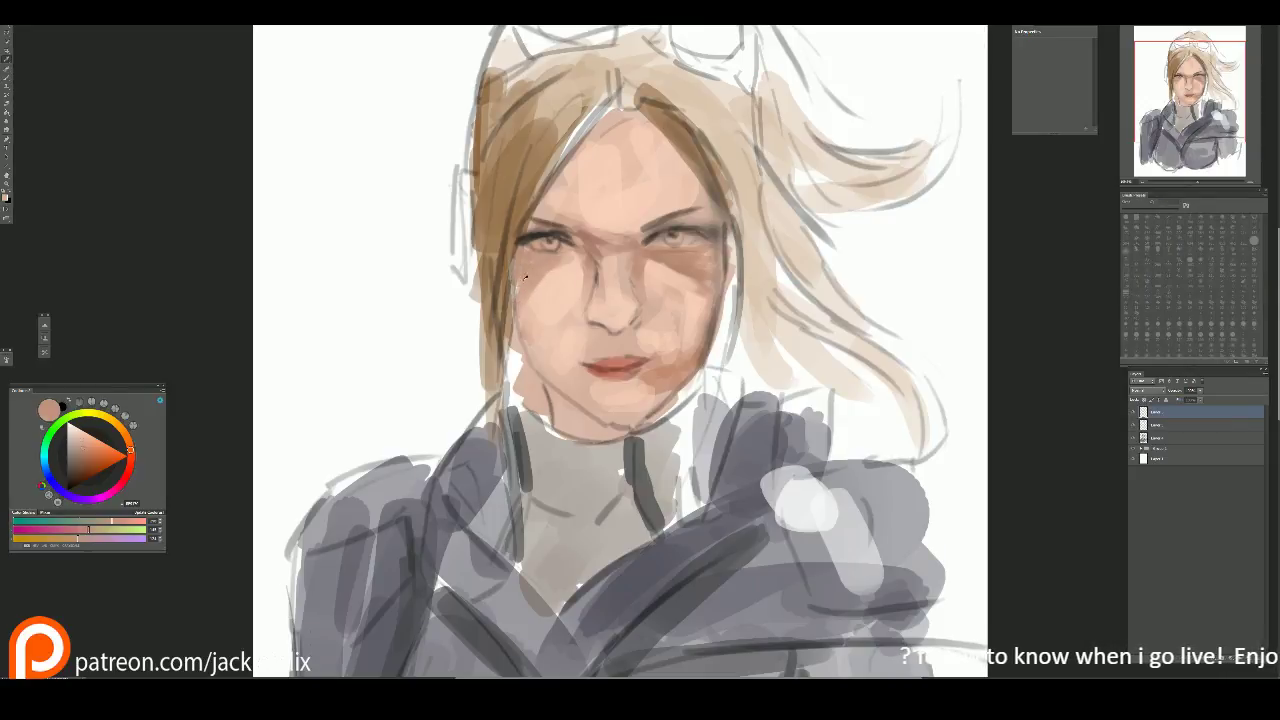
alt+click(523, 277)
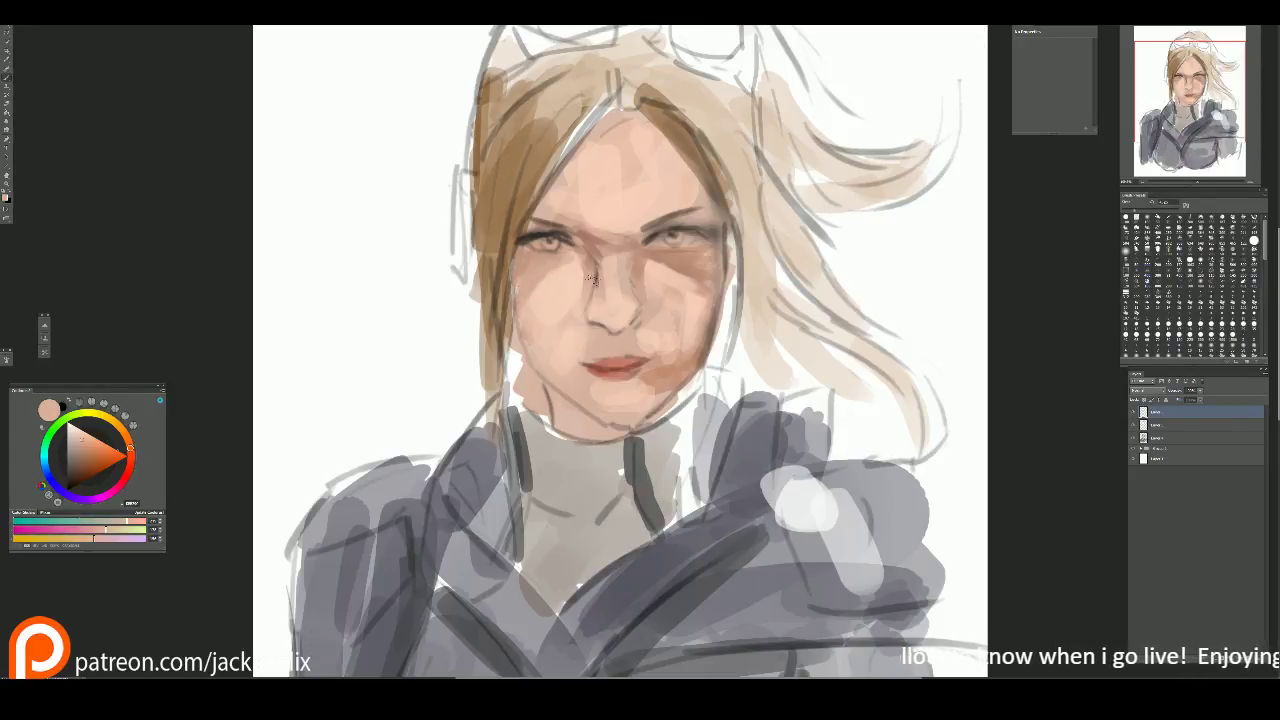
Step: Shade the left cheek from the hairline to the jaw with sampled brown and lighter skin tones
scroll(592, 279, down, 1)
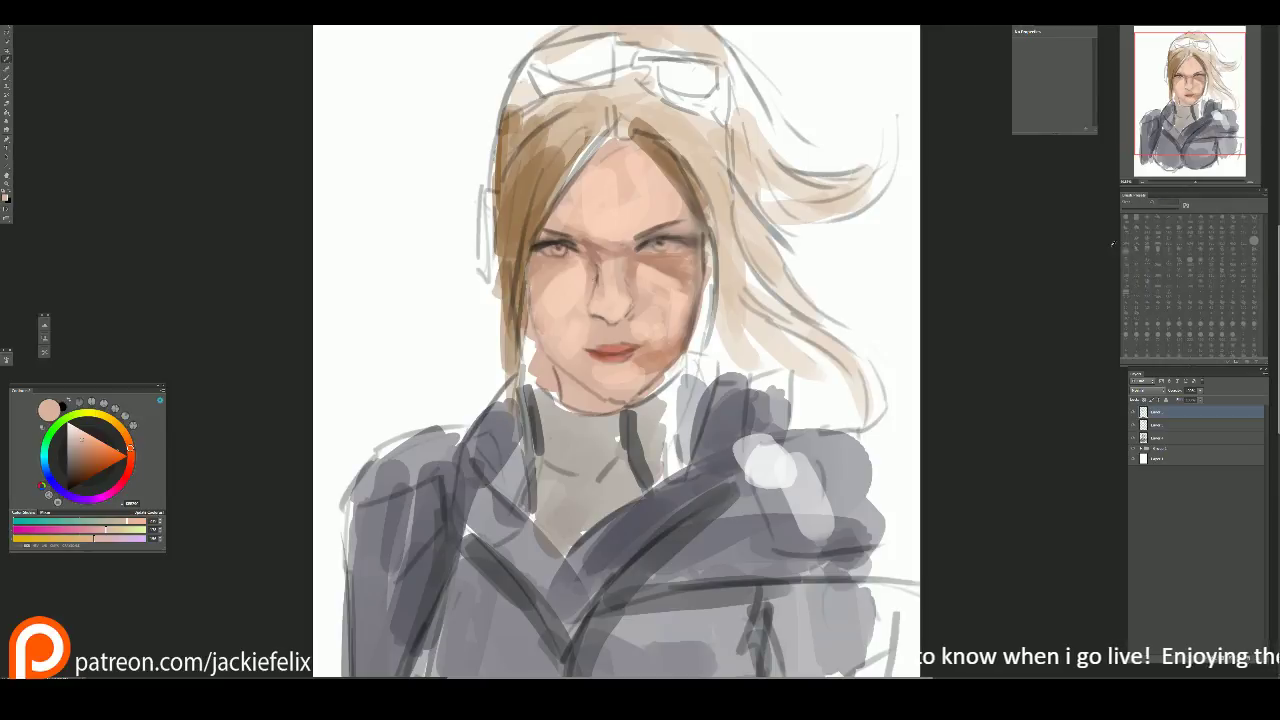
alt+click(530, 285)
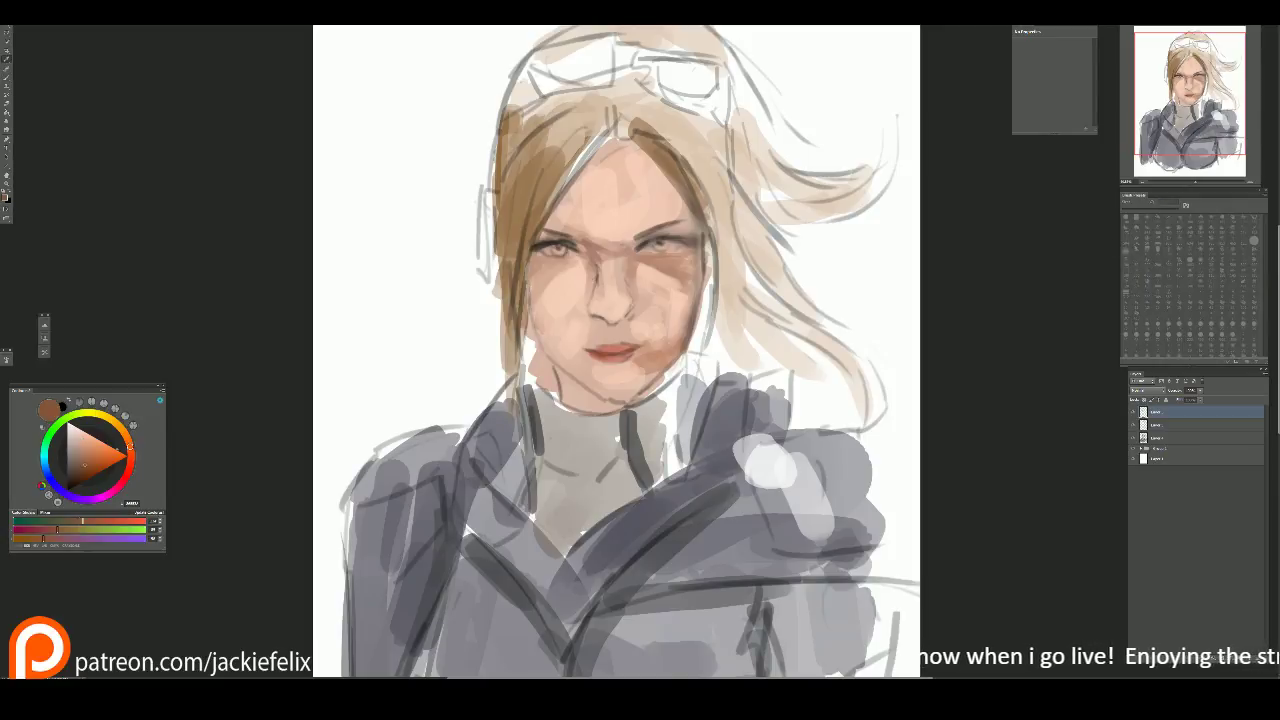
drag(530, 280, 540, 355)
mouse_move(535, 282)
mouse_down()
mouse_move(545, 352)
mouse_move(562, 355)
mouse_up()
alt+click(550, 276)
drag(550, 276, 585, 380)
alt+click(561, 294)
drag(556, 280, 553, 320)
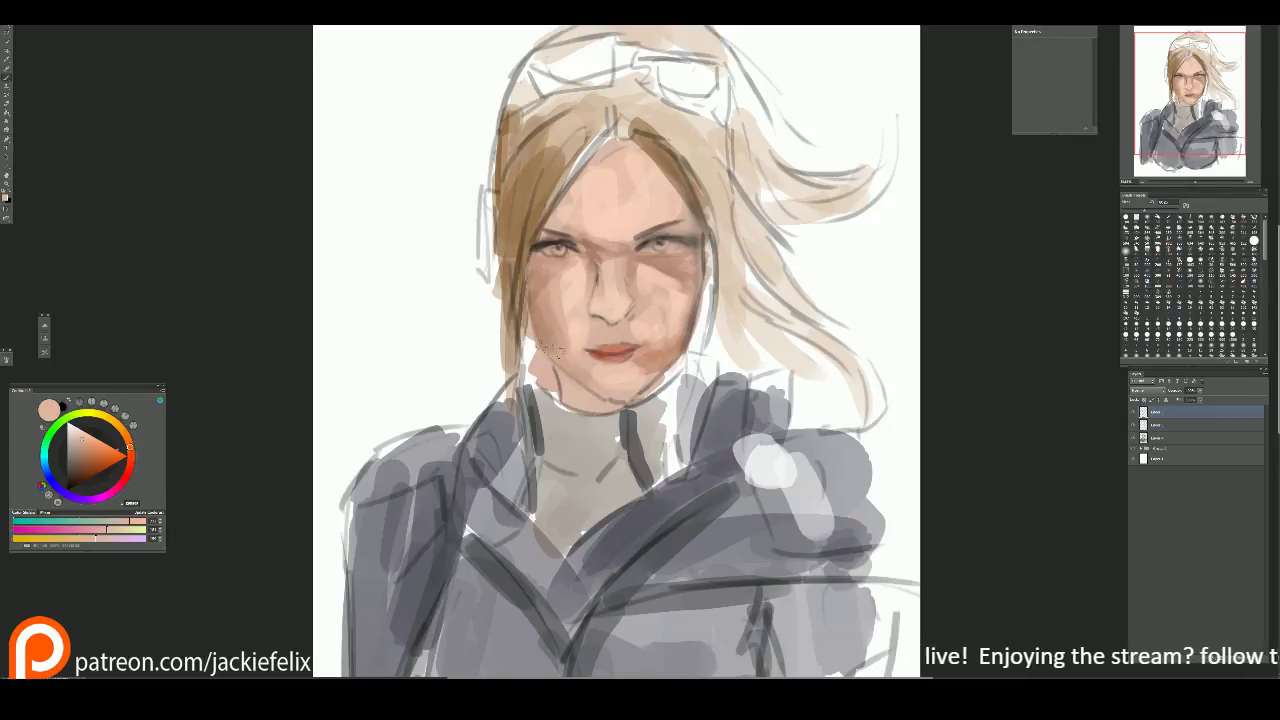
Step: Blend both cheeks and shade the area between the nose and the left mouth corner with sampled skin tones
key(alt)
alt+click(540, 322)
mouse_move(672, 282)
mouse_down()
mouse_move(652, 272)
mouse_move(676, 262)
mouse_move(666, 300)
mouse_up()
alt+click(657, 268)
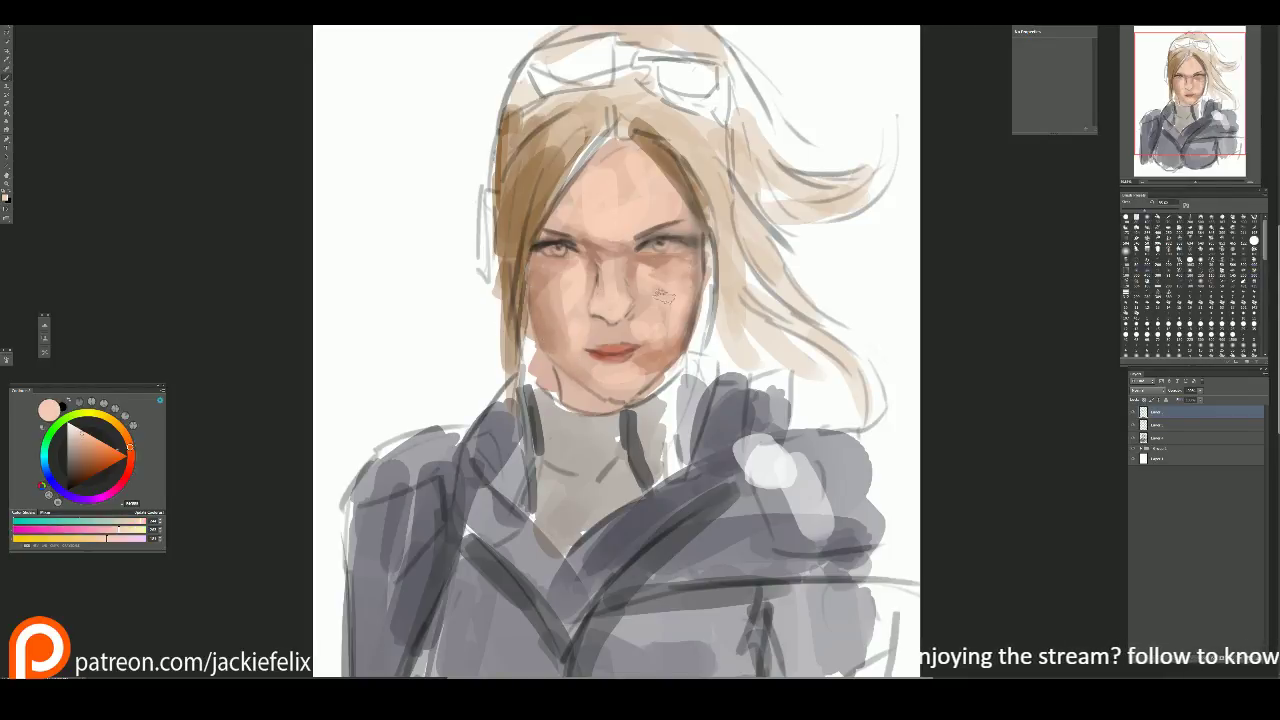
key(alt)
alt+click(590, 302)
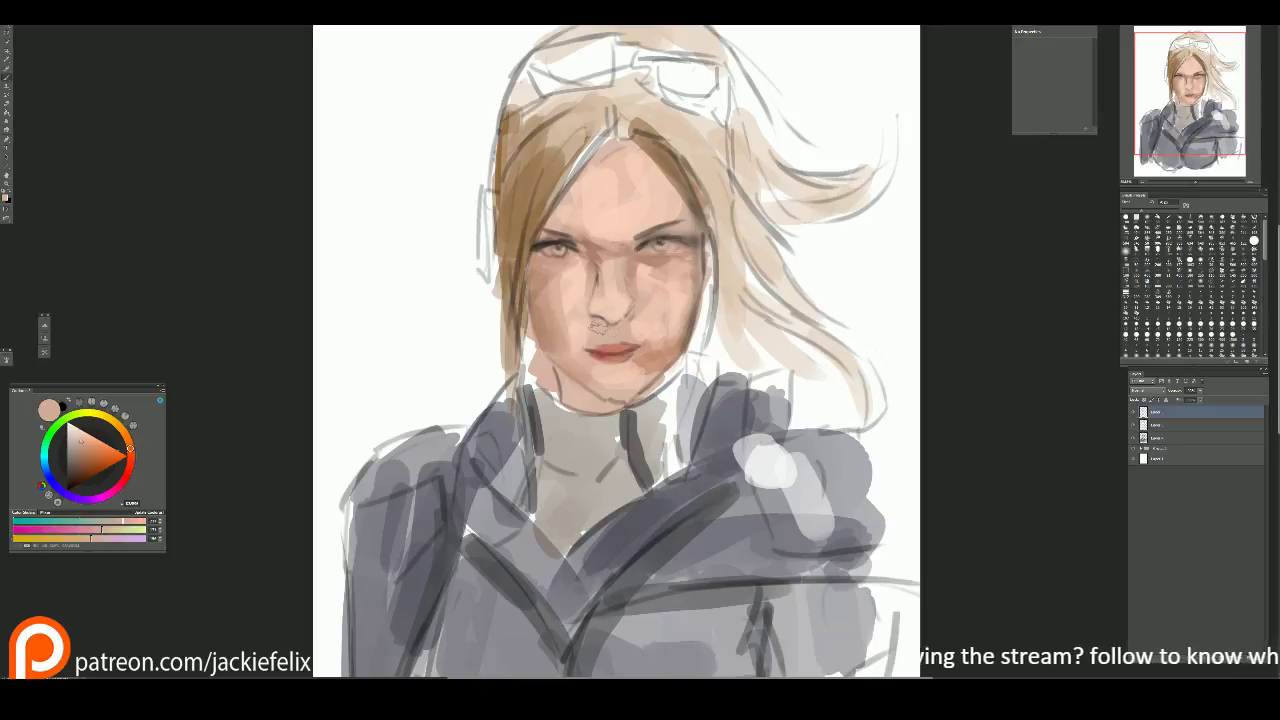
key(alt)
alt+click(659, 252)
drag(604, 324, 584, 338)
Step: Sample a near-black from the left brow area and darken the inner right brow and the right eye's upper lash line
key(alt)
alt+click(543, 229)
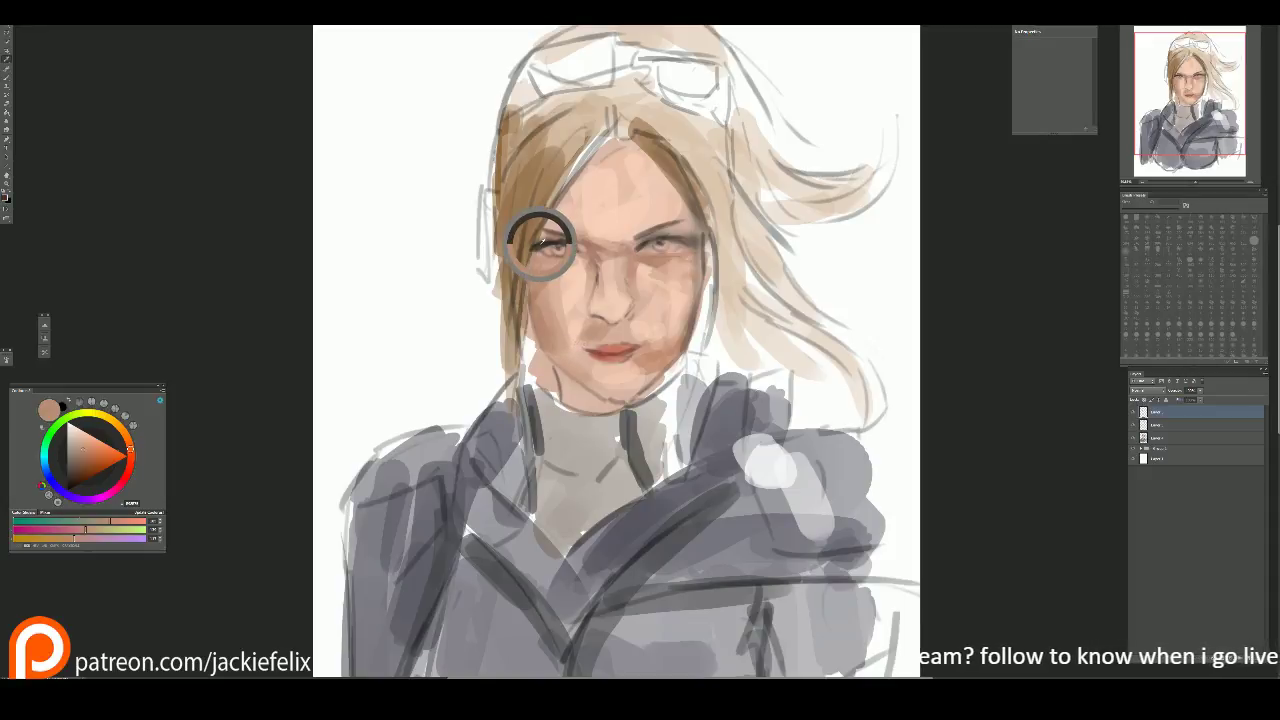
drag(638, 251, 656, 240)
key(alt)
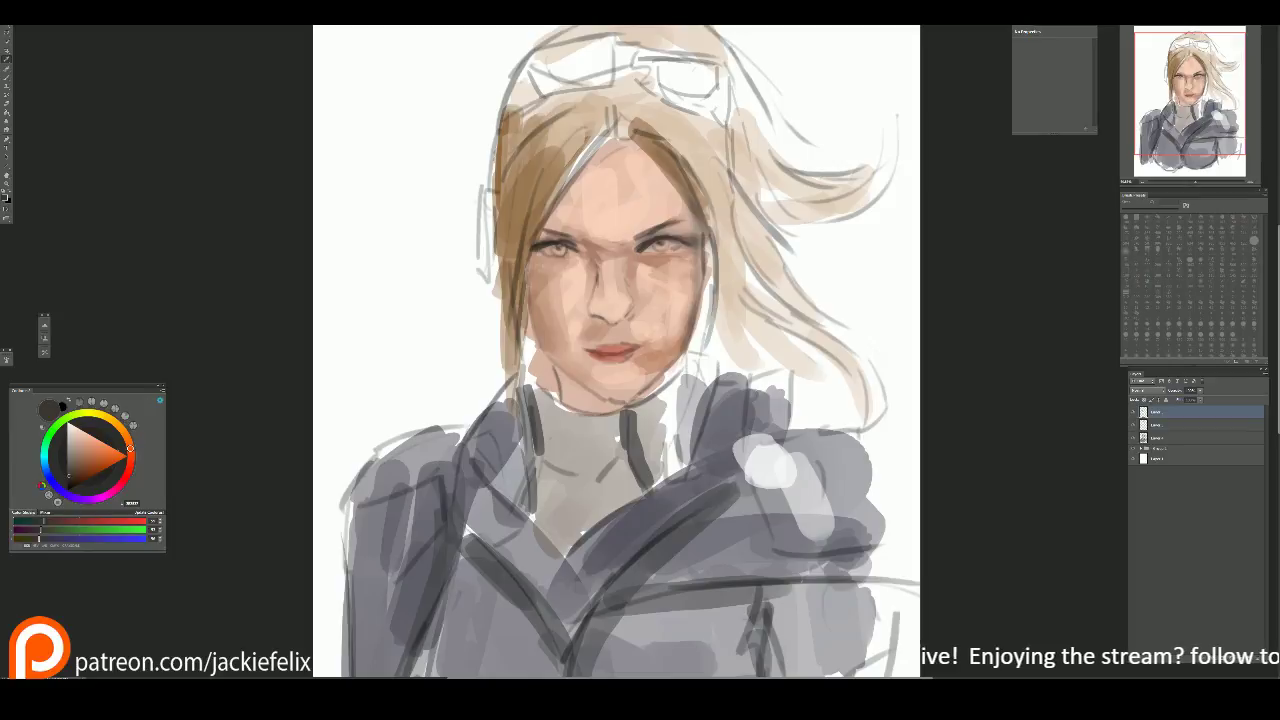
Step: Choose a very pale peach and lighten the forehead down to the area between the eyebrows
key(ctrl+minus)
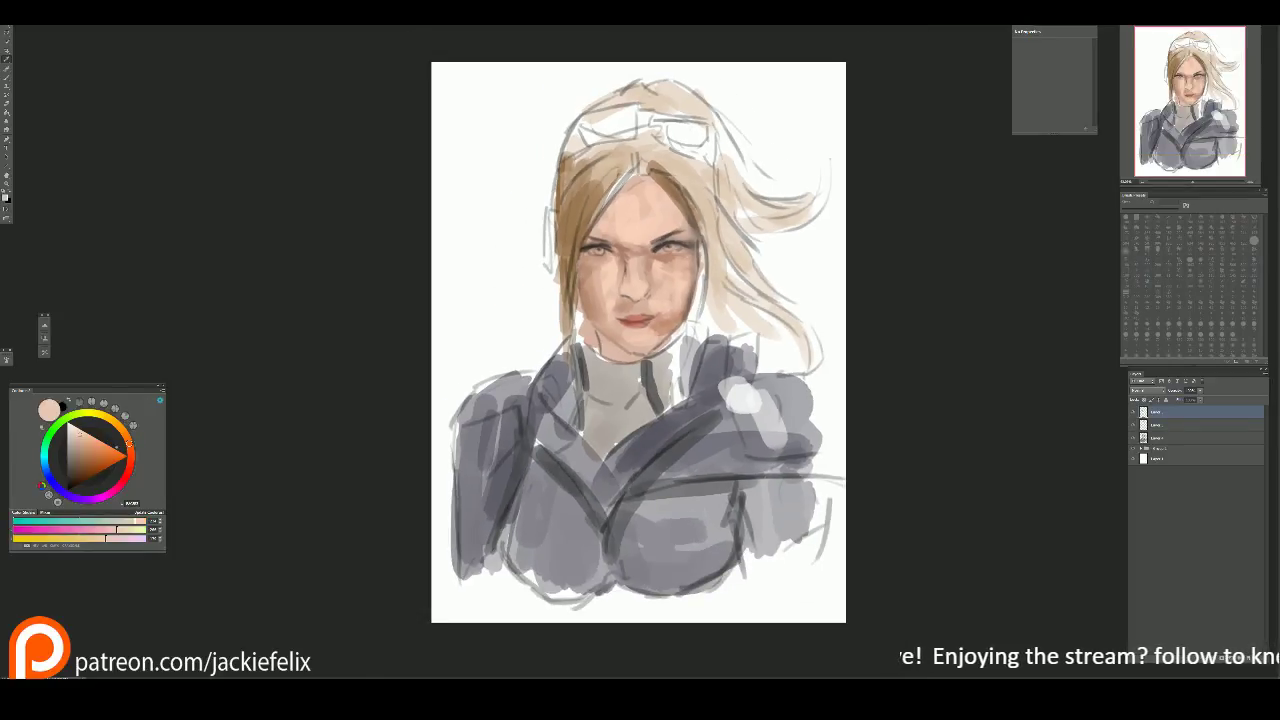
key(b)
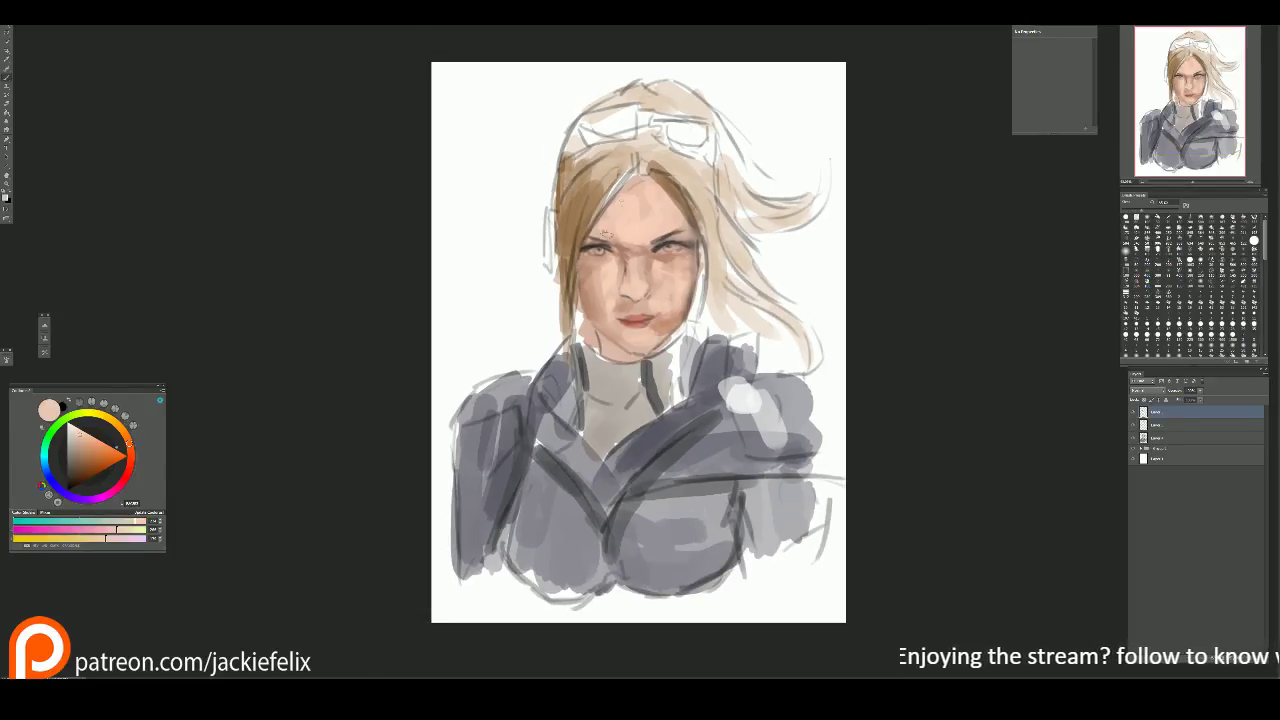
click(75, 428)
drag(608, 188, 642, 216)
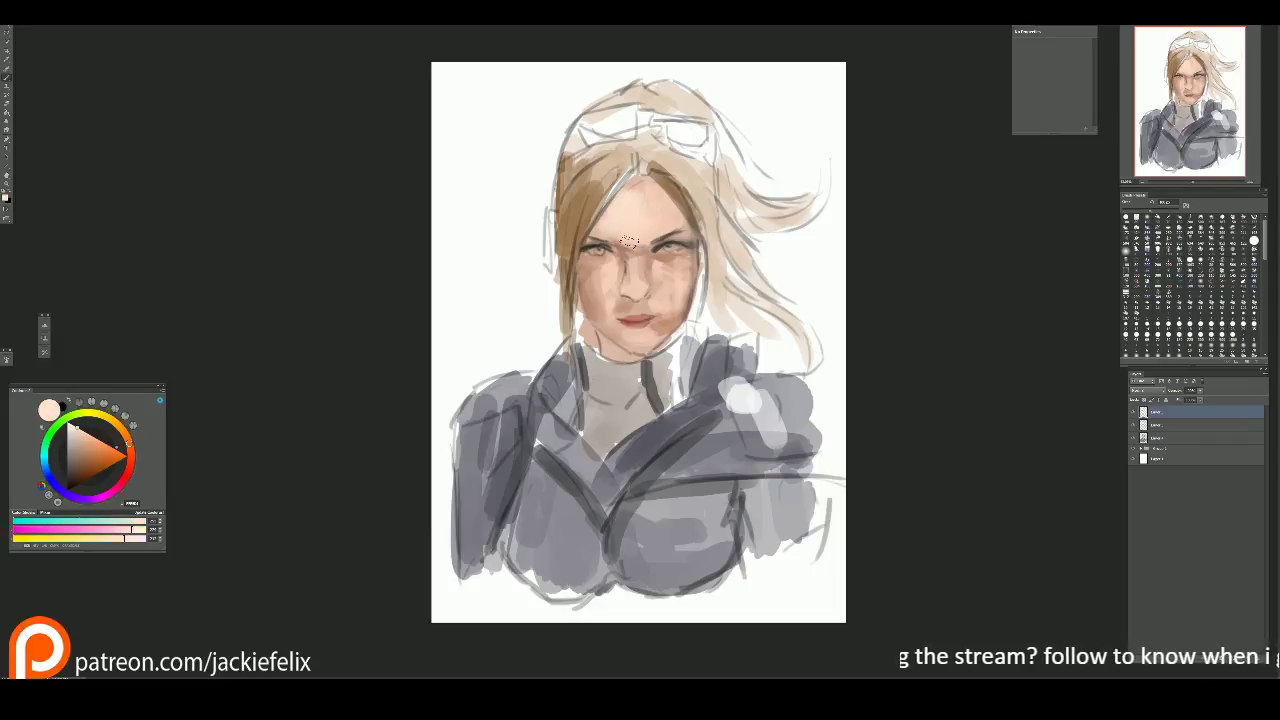
key(ctrl+plus)
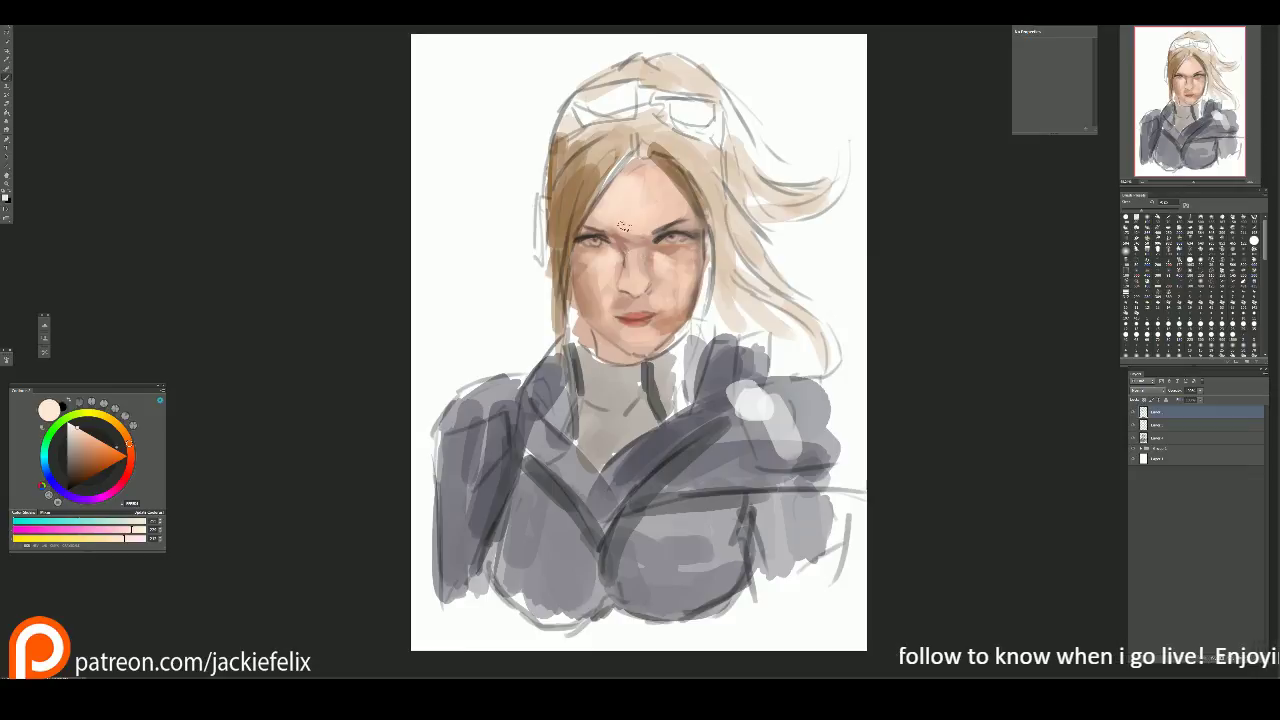
Step: Smooth the right cheek, the chin and the skin around the lips with sampled mid-tone skin colours
key(alt)
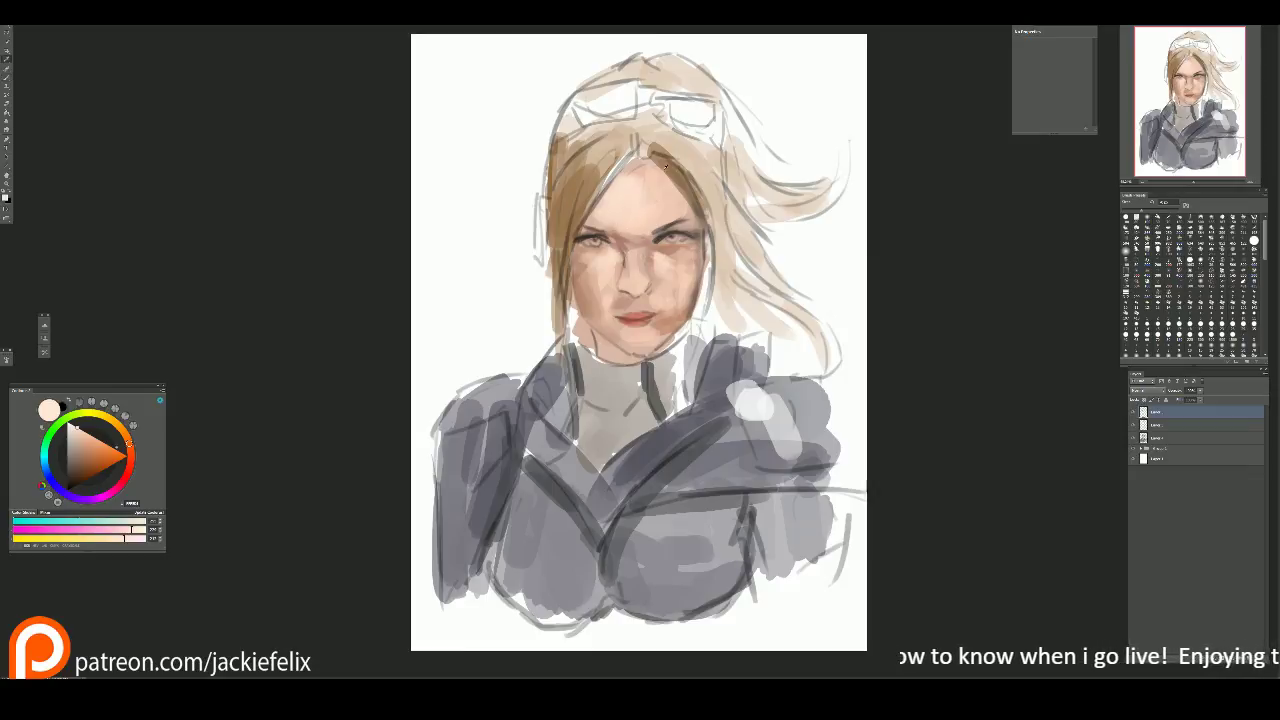
alt+click(665, 166)
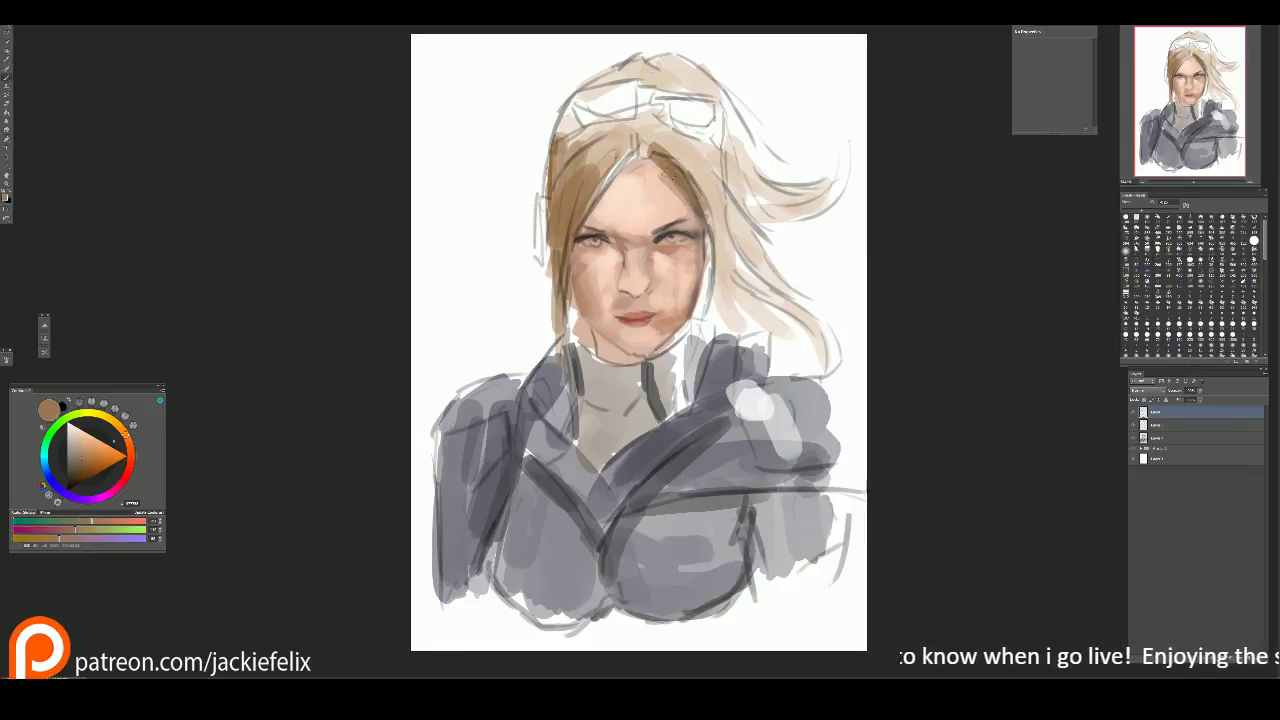
alt+click(677, 253)
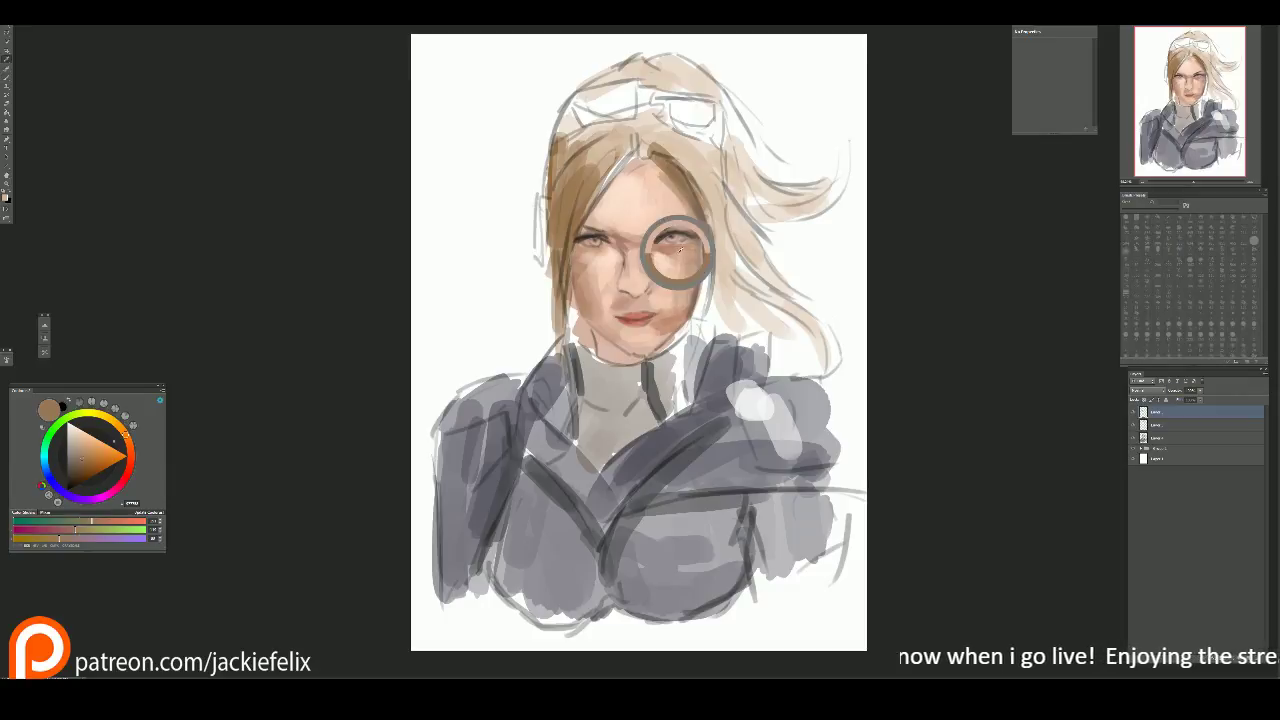
alt+click(677, 287)
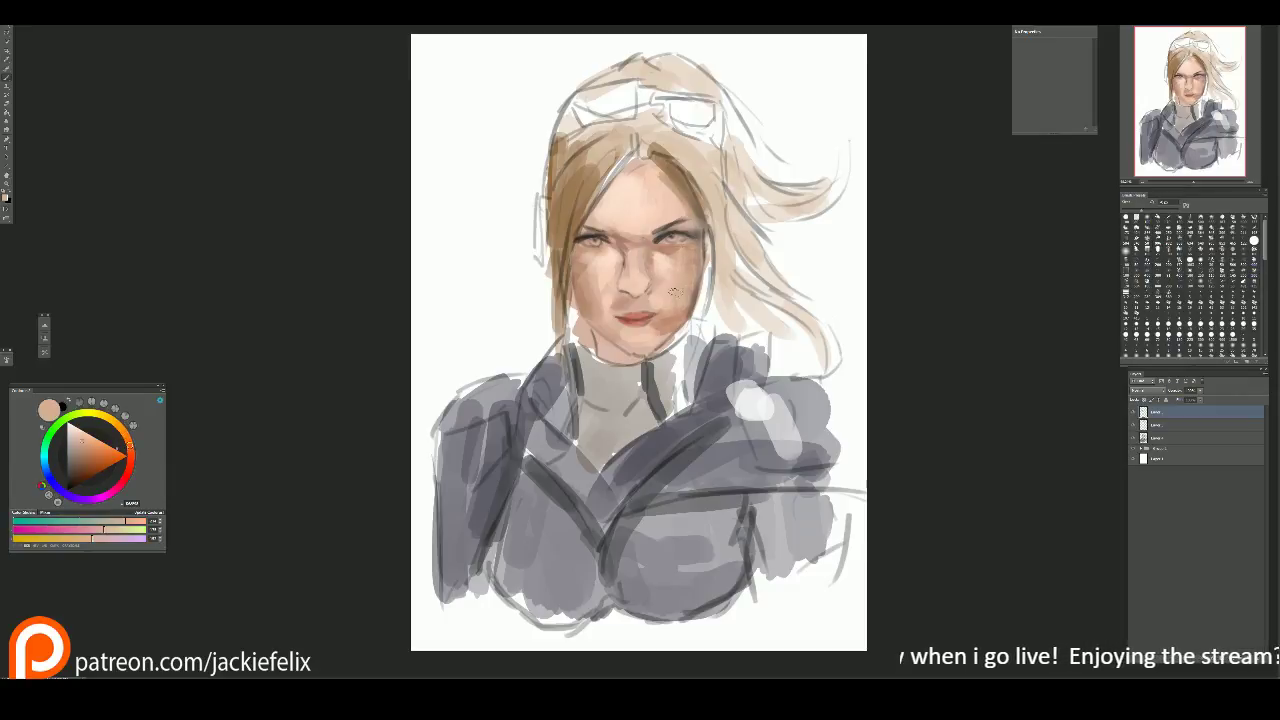
mouse_move(660, 328)
mouse_down()
mouse_move(642, 350)
mouse_move(632, 324)
mouse_up()
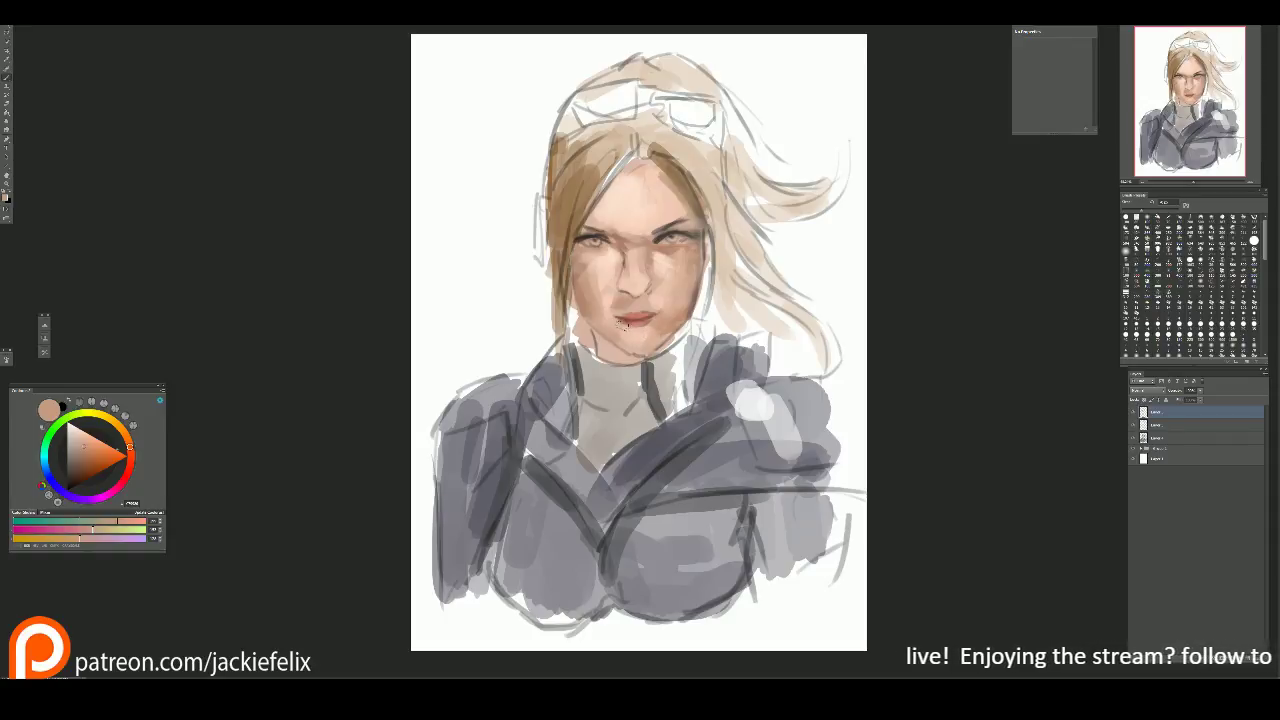
key(alt)
alt+click(686, 284)
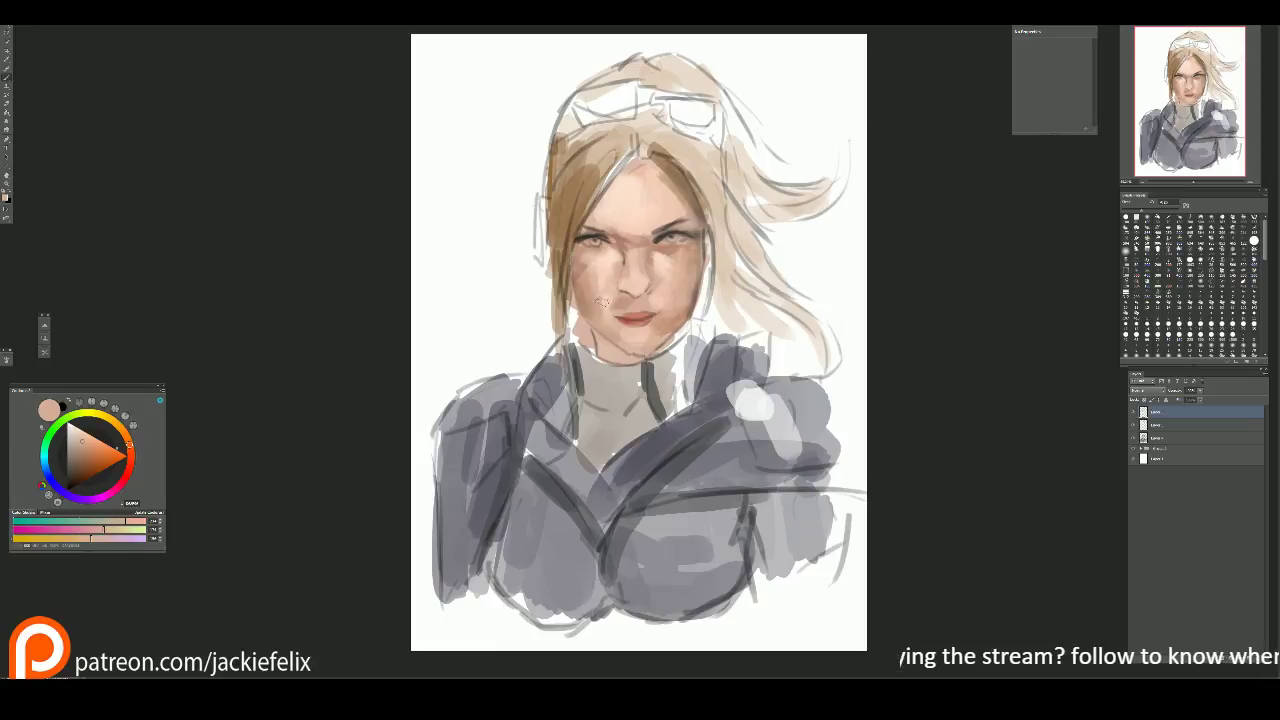
Step: Refine the nose and left cheek with sampled pale peach, light pink and mid-tone skin colours
alt+click(634, 260)
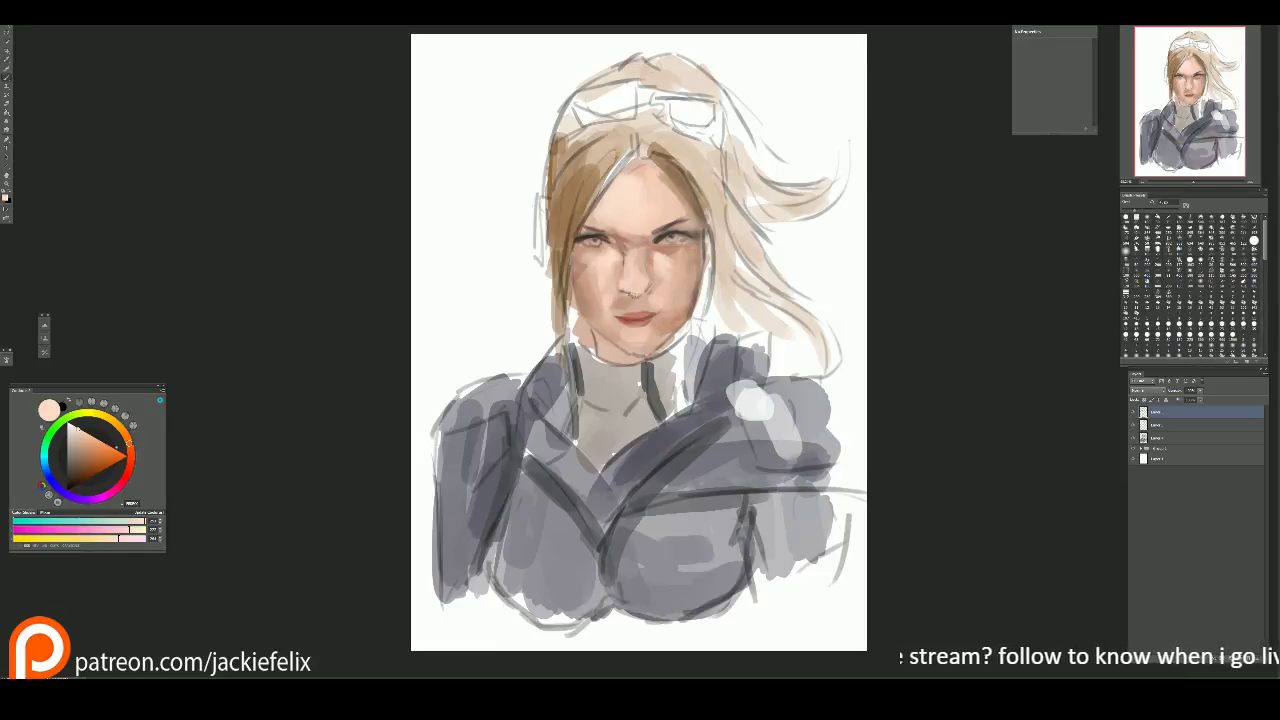
key(alt)
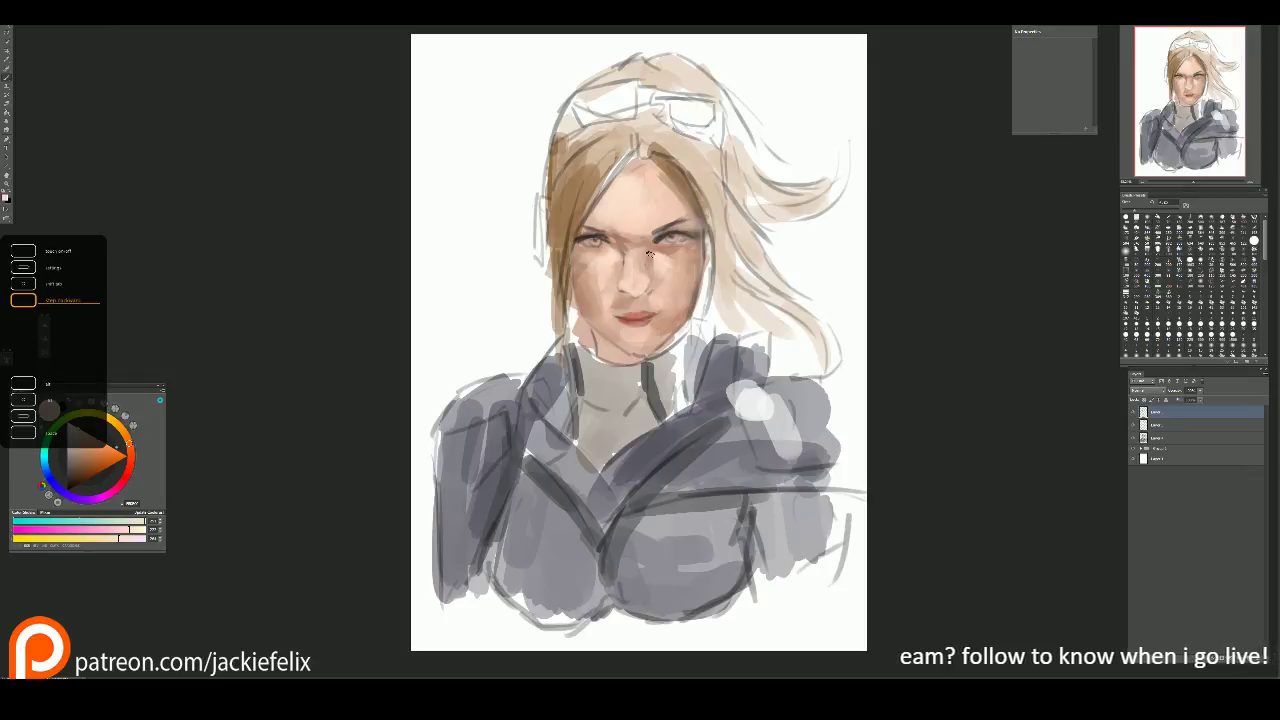
alt+click(640, 258)
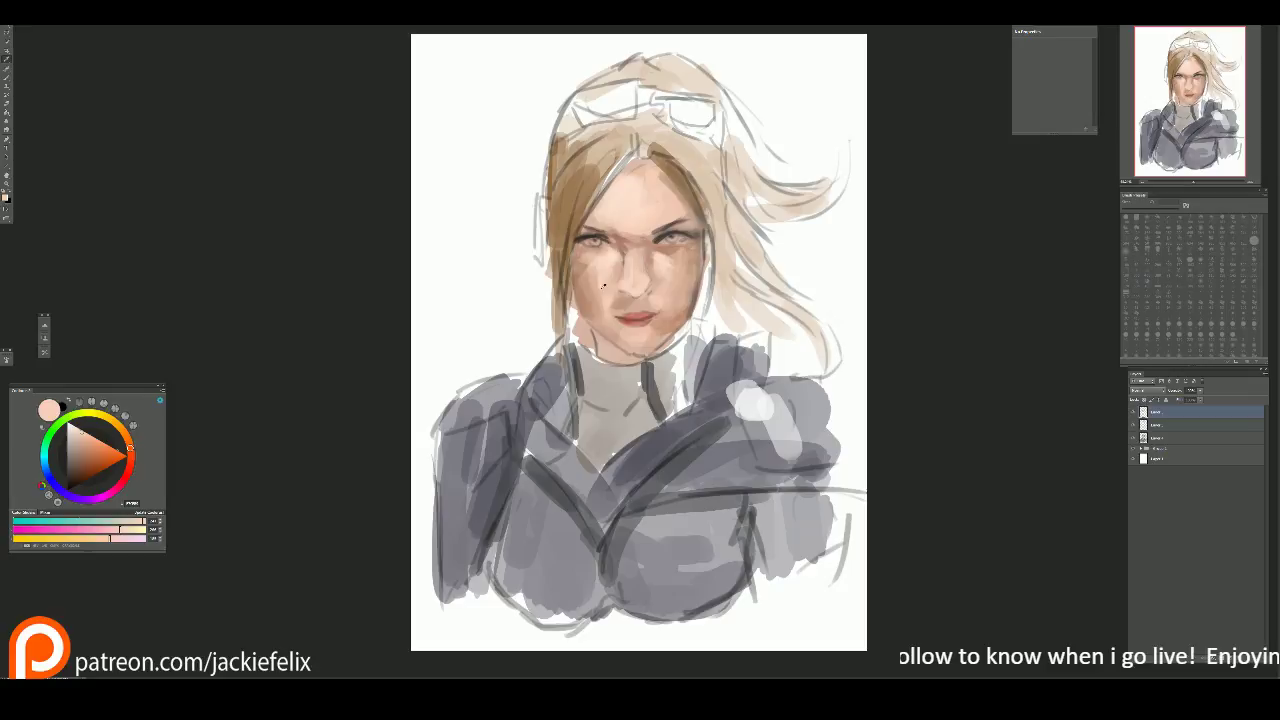
alt+click(587, 286)
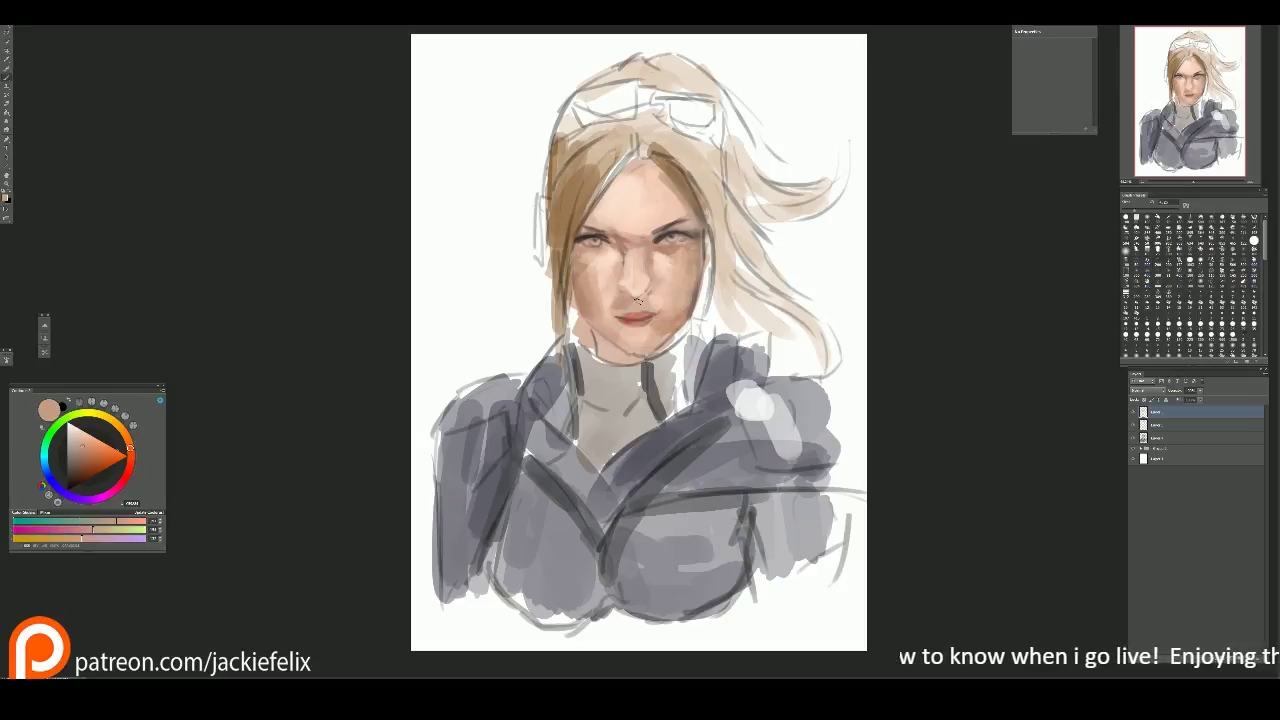
Step: Define the eyes with a sampled near-black and paint light grey into them
scroll(613, 253, up, 1)
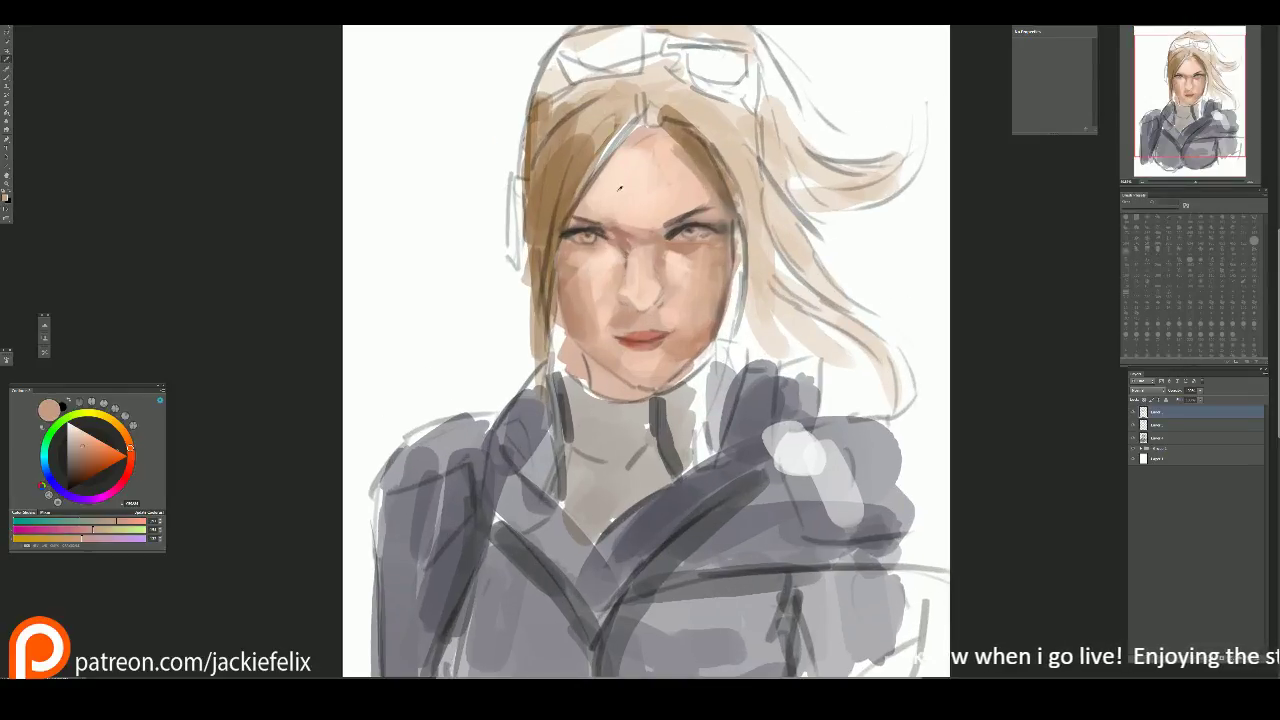
alt+click(624, 256)
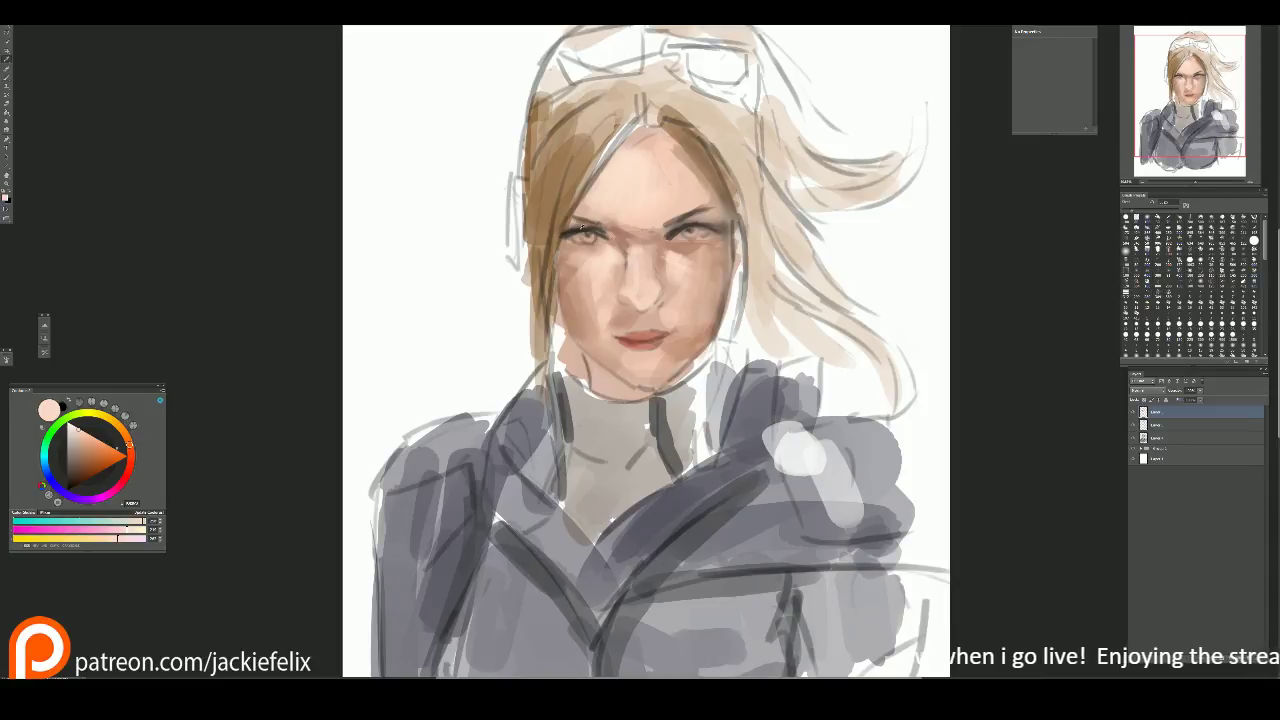
alt+click(585, 236)
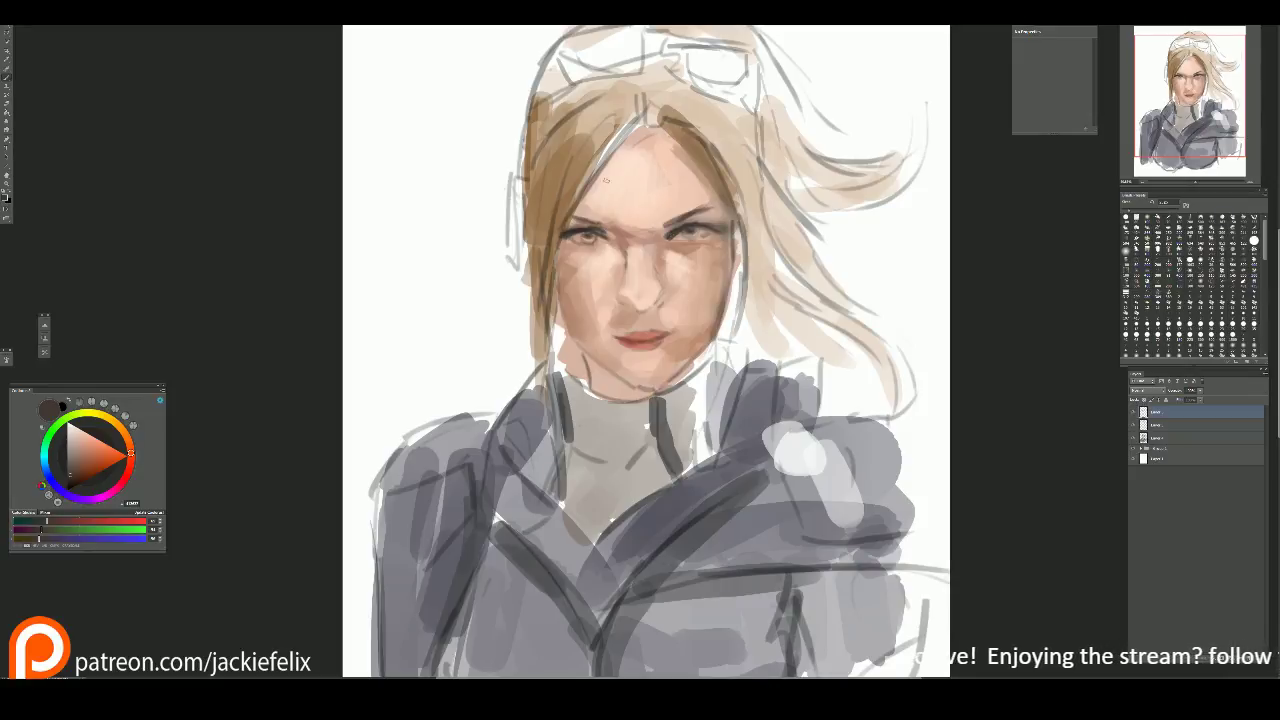
click(70, 438)
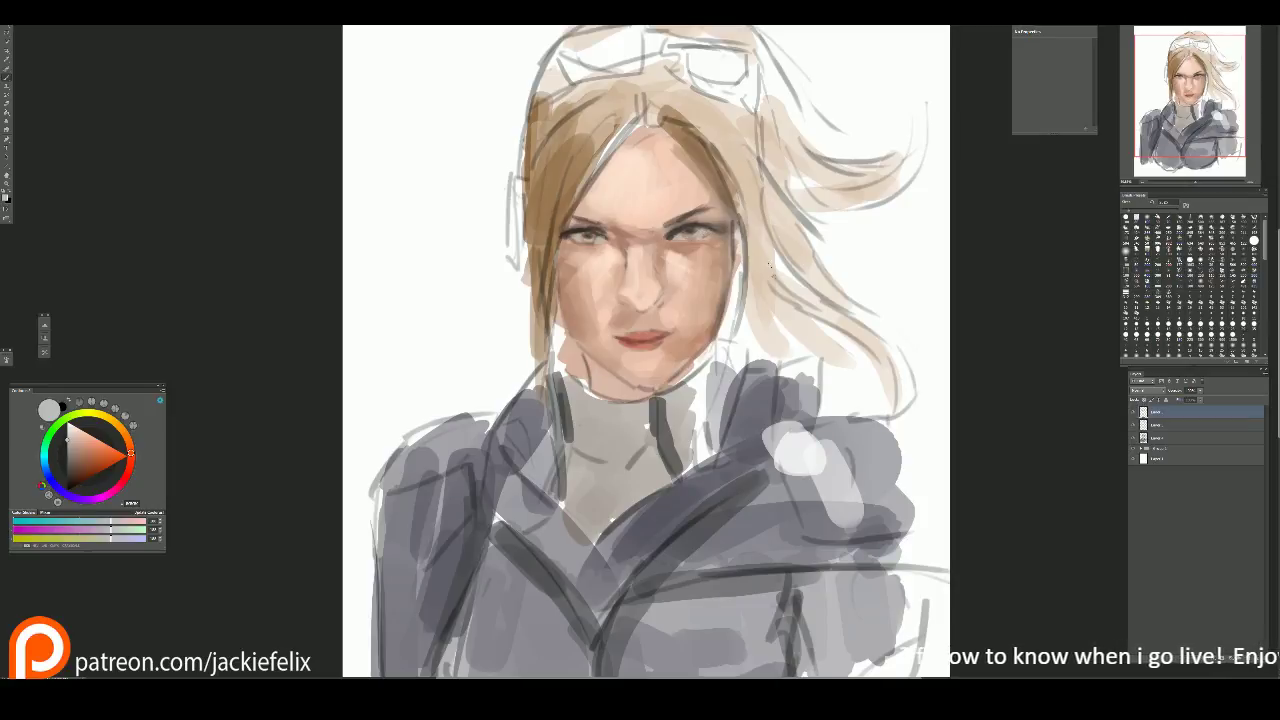
Step: Model the tip and nostrils of the nose with sampled pale highlights and pinkish mid-tone skin colours
scroll(724, 224, up, 1)
alt+click(617, 191)
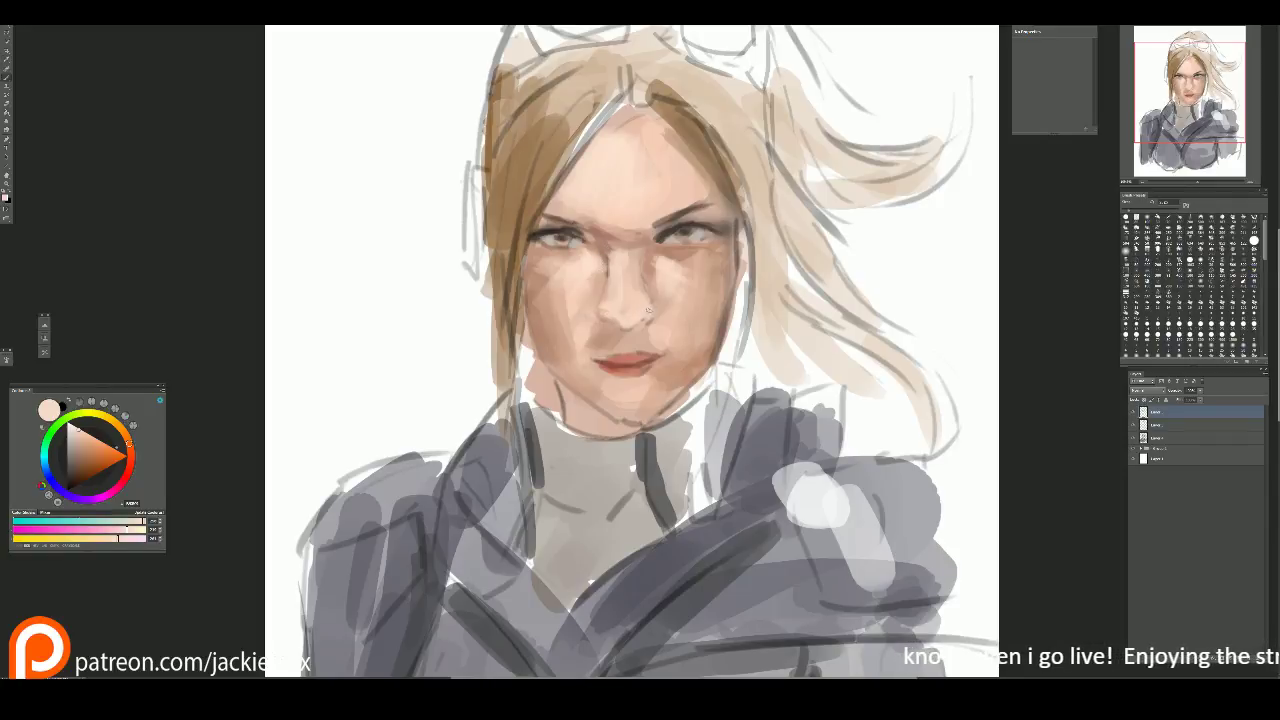
alt+click(638, 261)
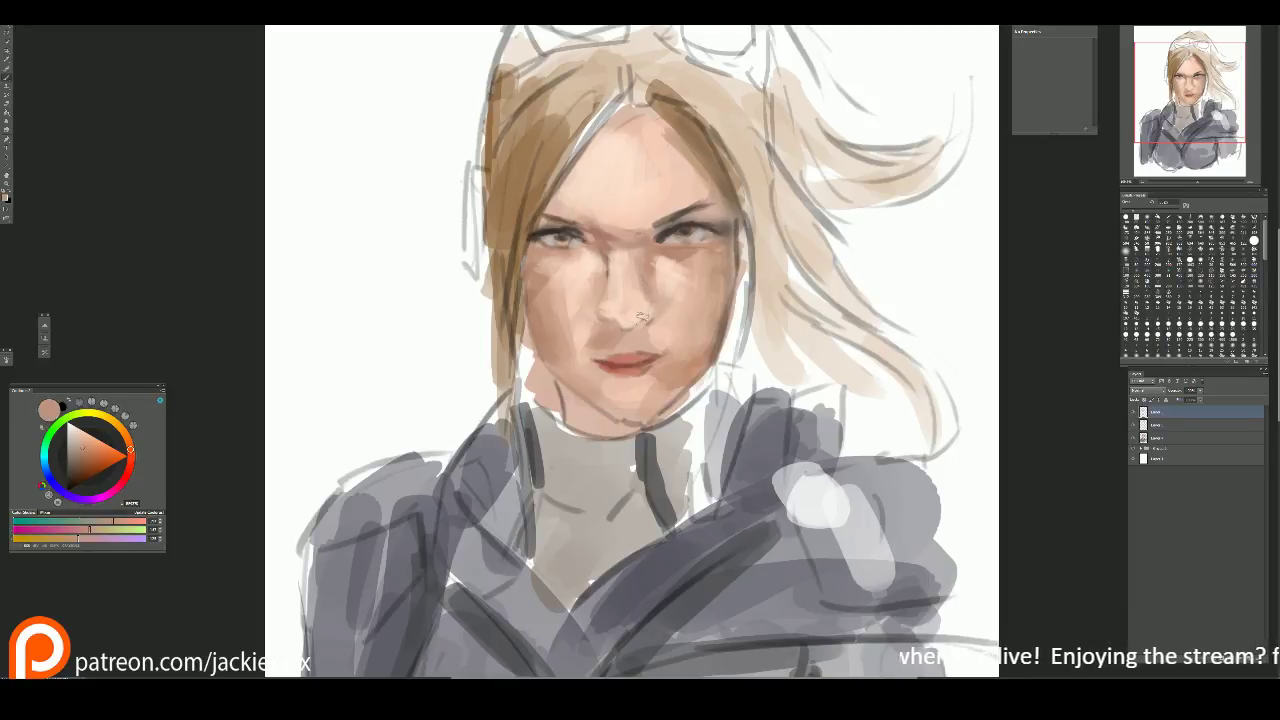
alt+click(607, 330)
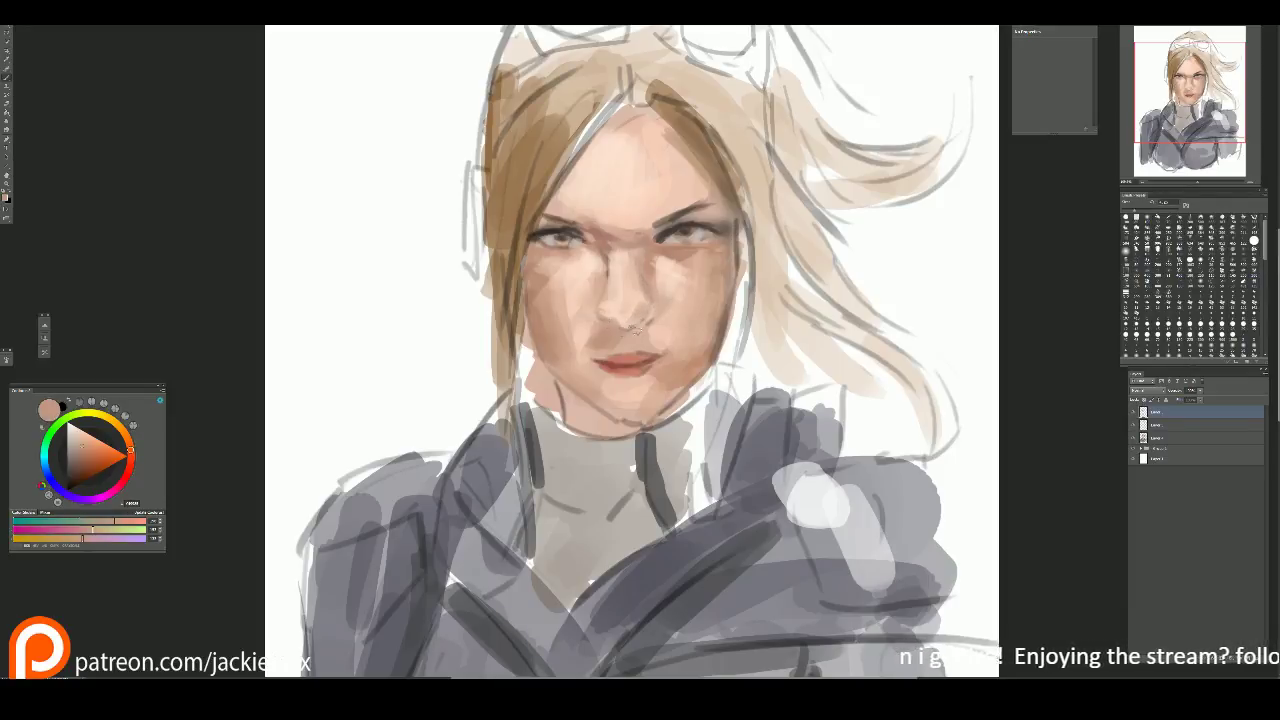
alt+click(629, 329)
alt+click(615, 300)
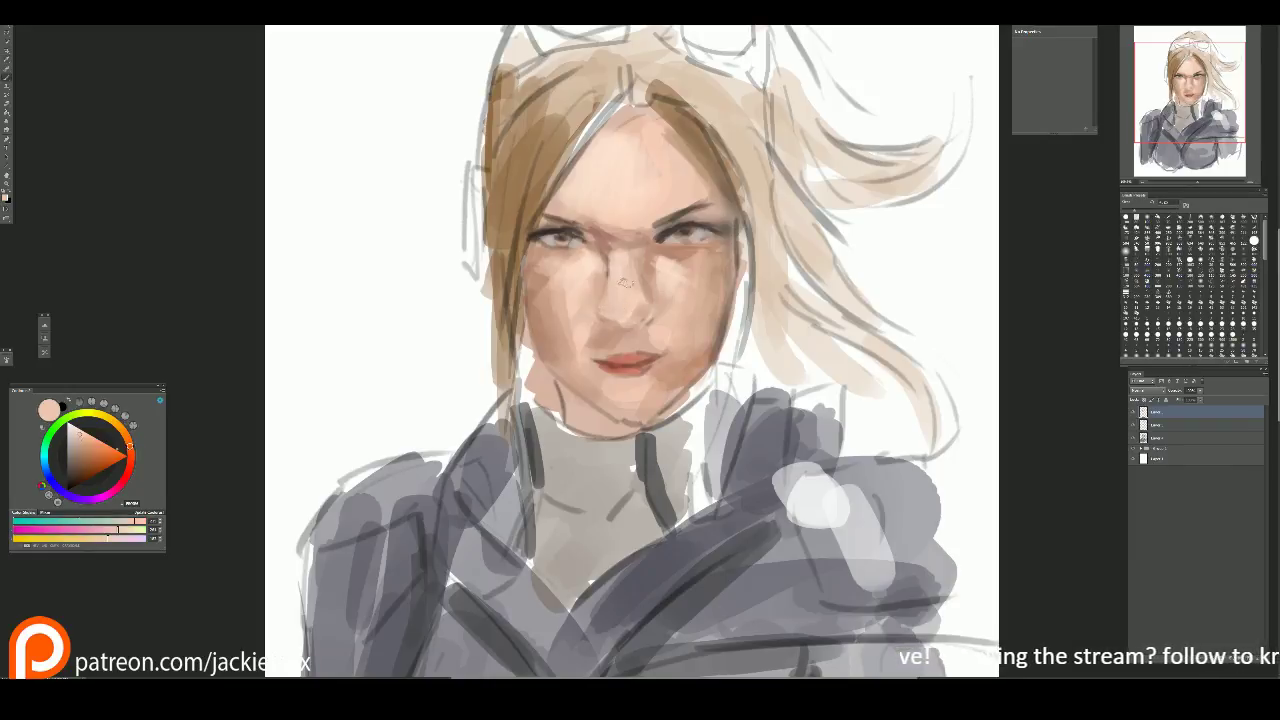
Step: Blend the upper nose bridge and the skin between the eyebrows with sampled skin tones
alt+click(627, 268)
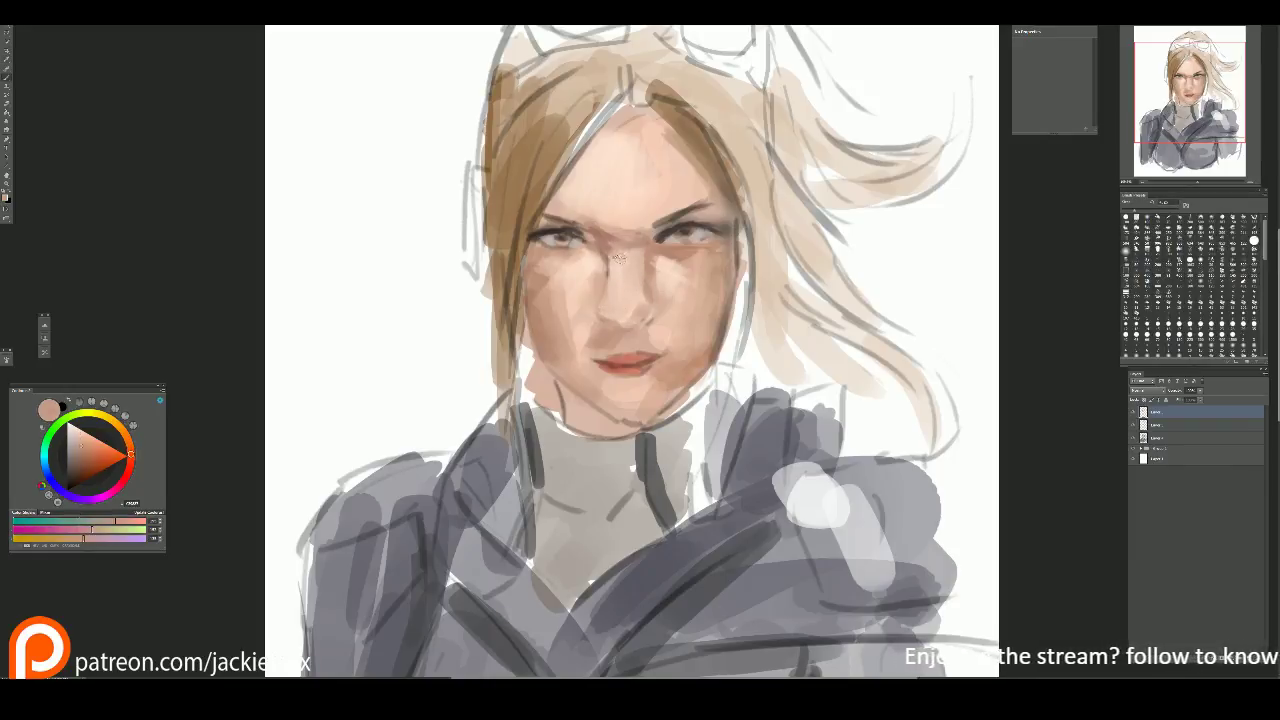
alt+click(610, 226)
alt+click(640, 228)
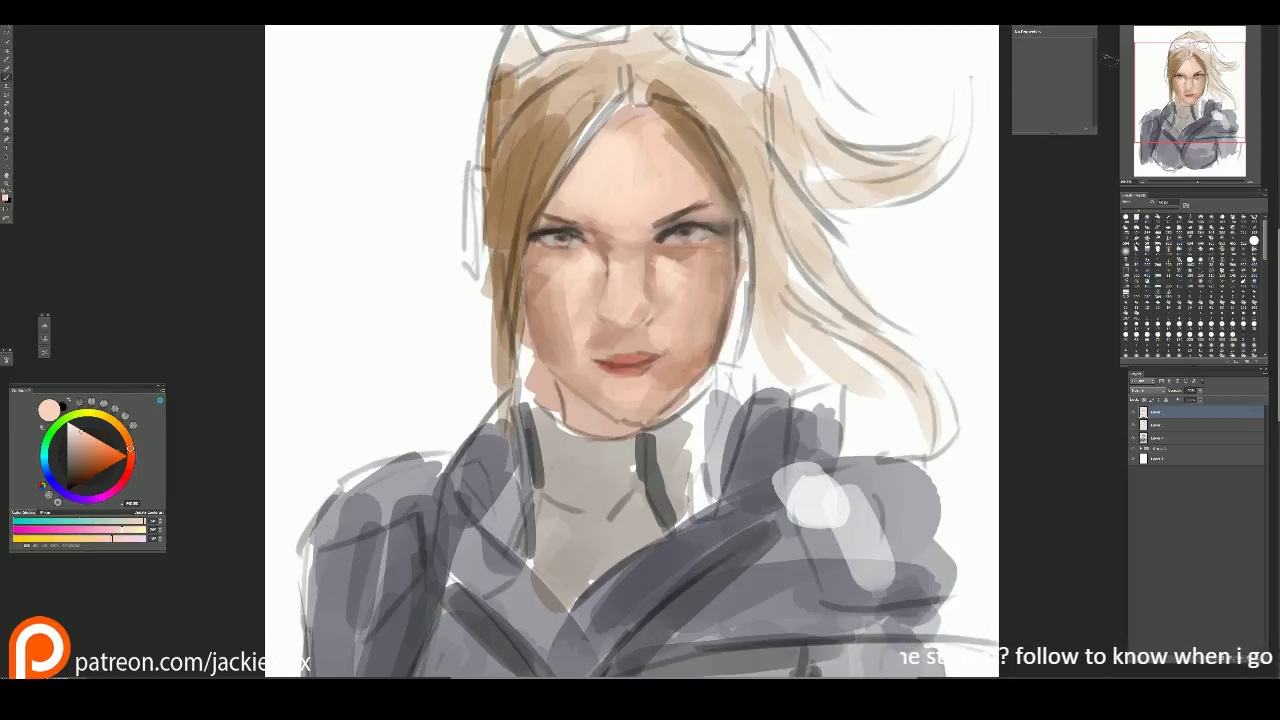
Step: Smooth the right cheek beside the nose and mouth with sampled light pink and warm mid-tone skin colours
scroll(850, 170, down, 2)
alt+click(683, 228)
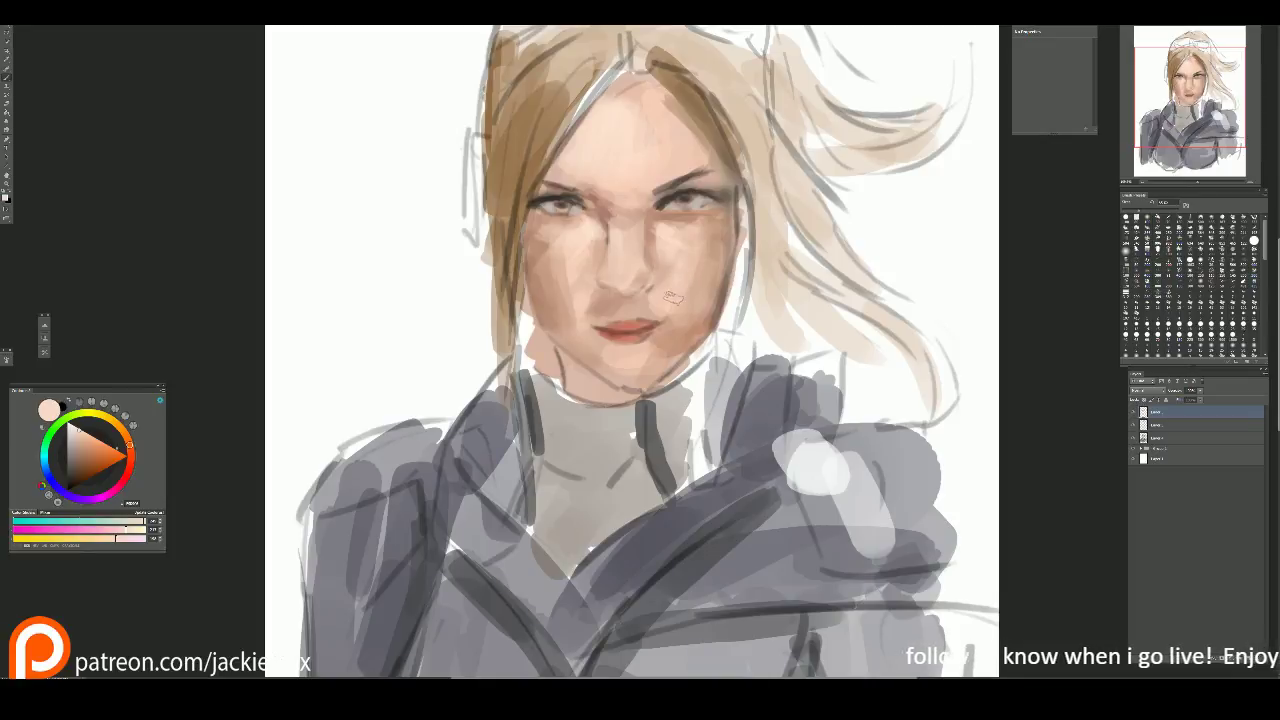
alt+click(662, 300)
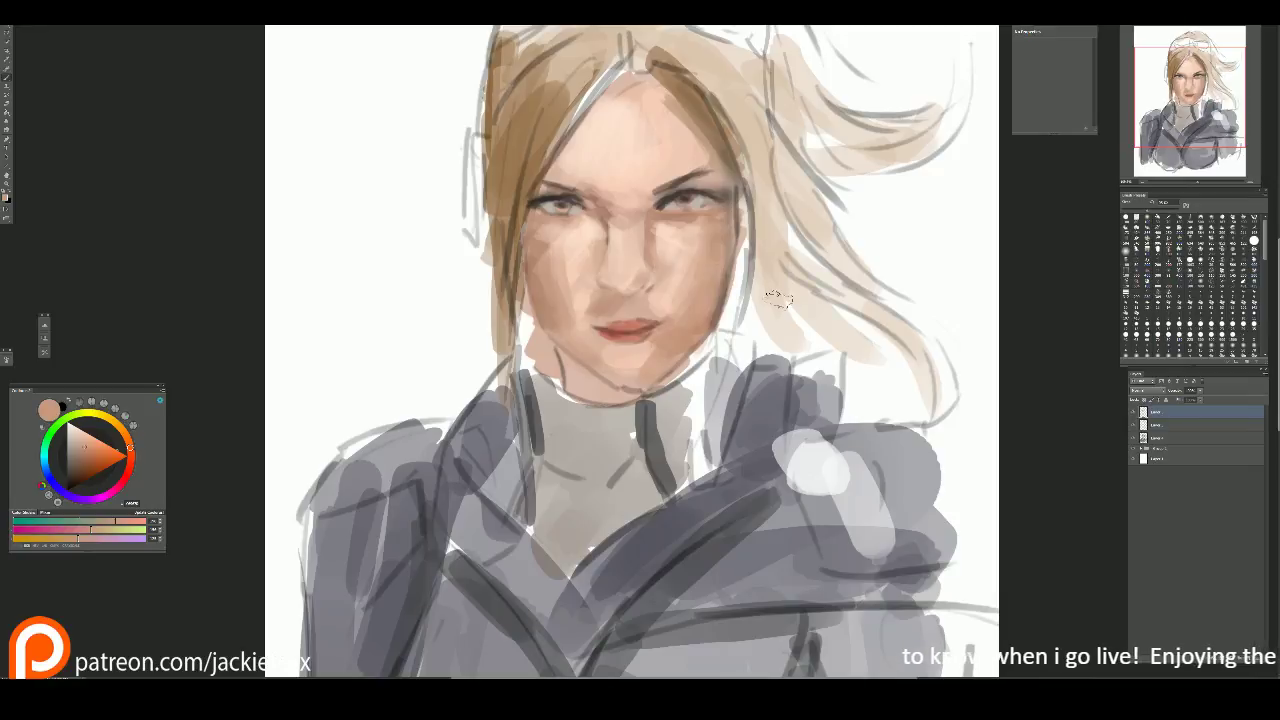
Step: Blend the nose bridge and the skin beside it with sampled light pink and mid-tone skin colours
scroll(780, 300, down, 2)
scroll(665, 107, up, 2)
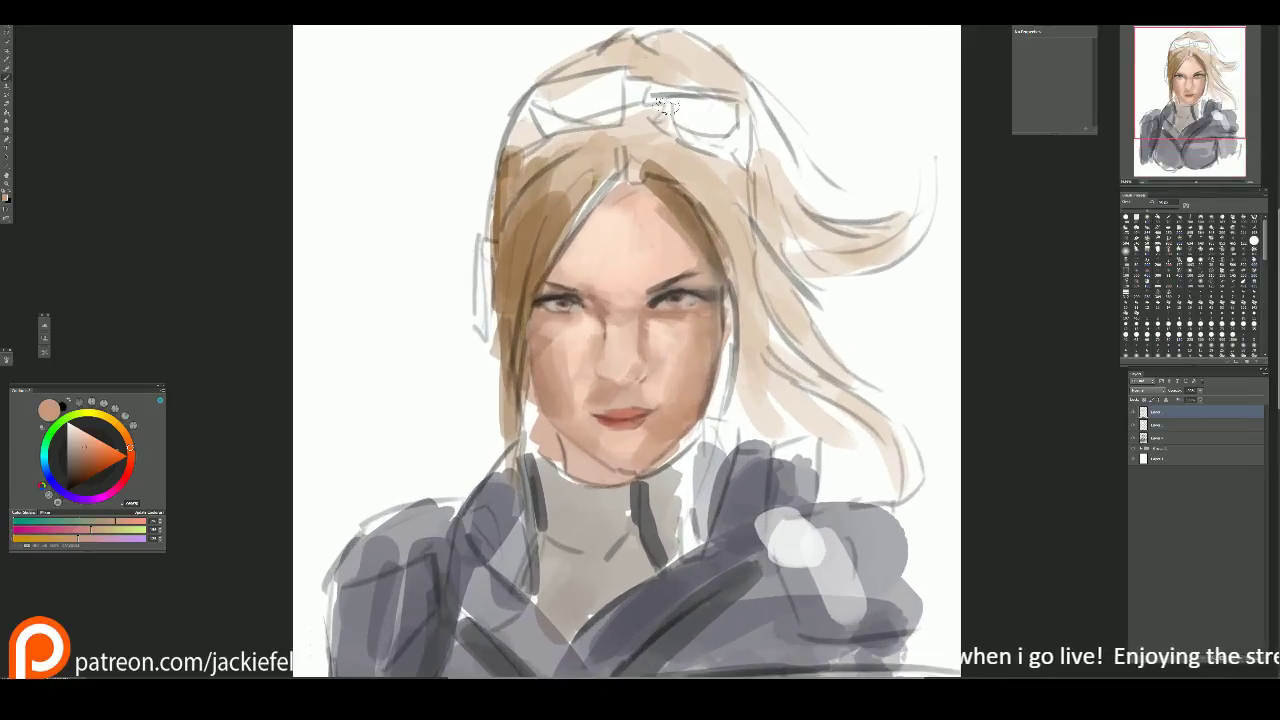
alt+click(641, 310)
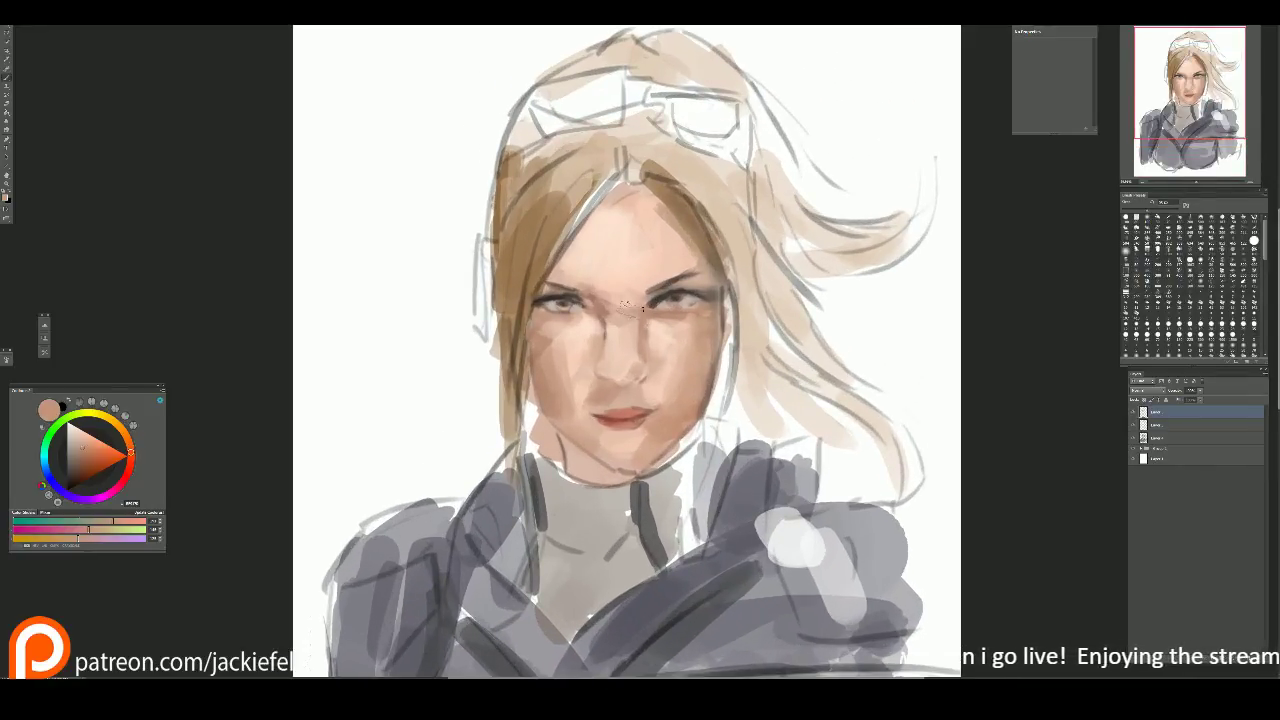
alt+click(620, 305)
alt+click(655, 333)
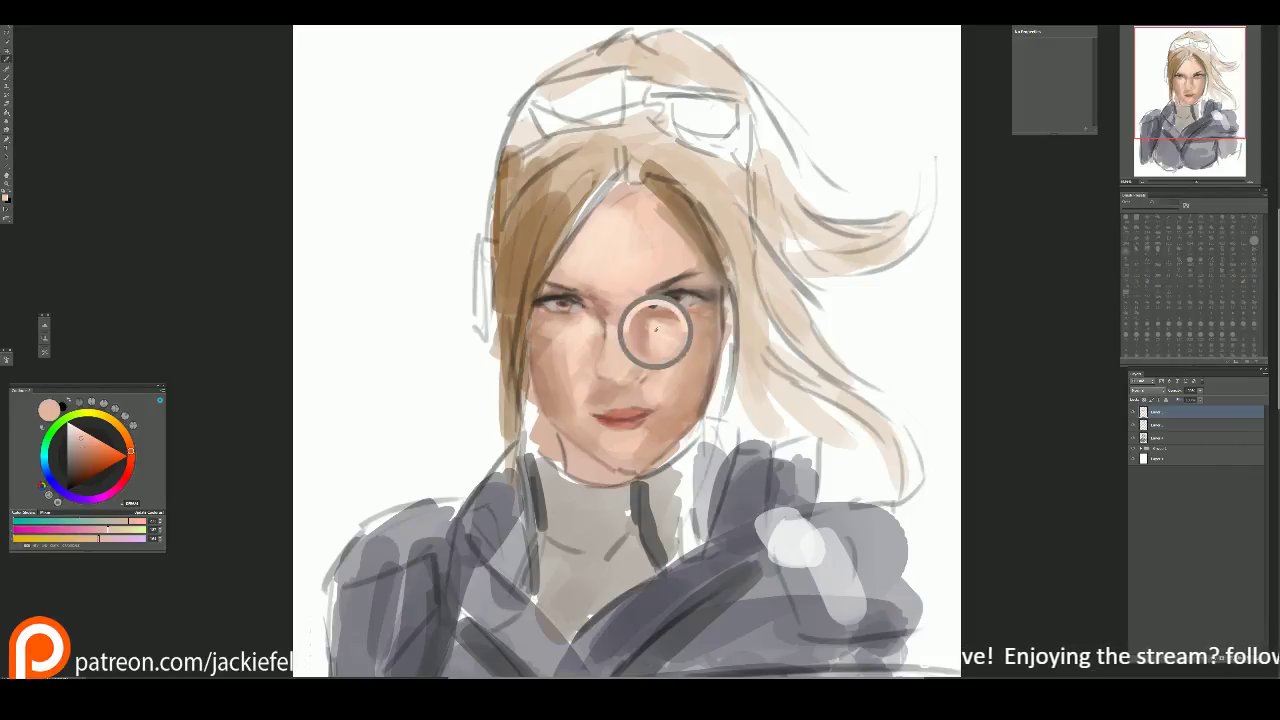
alt+click(629, 327)
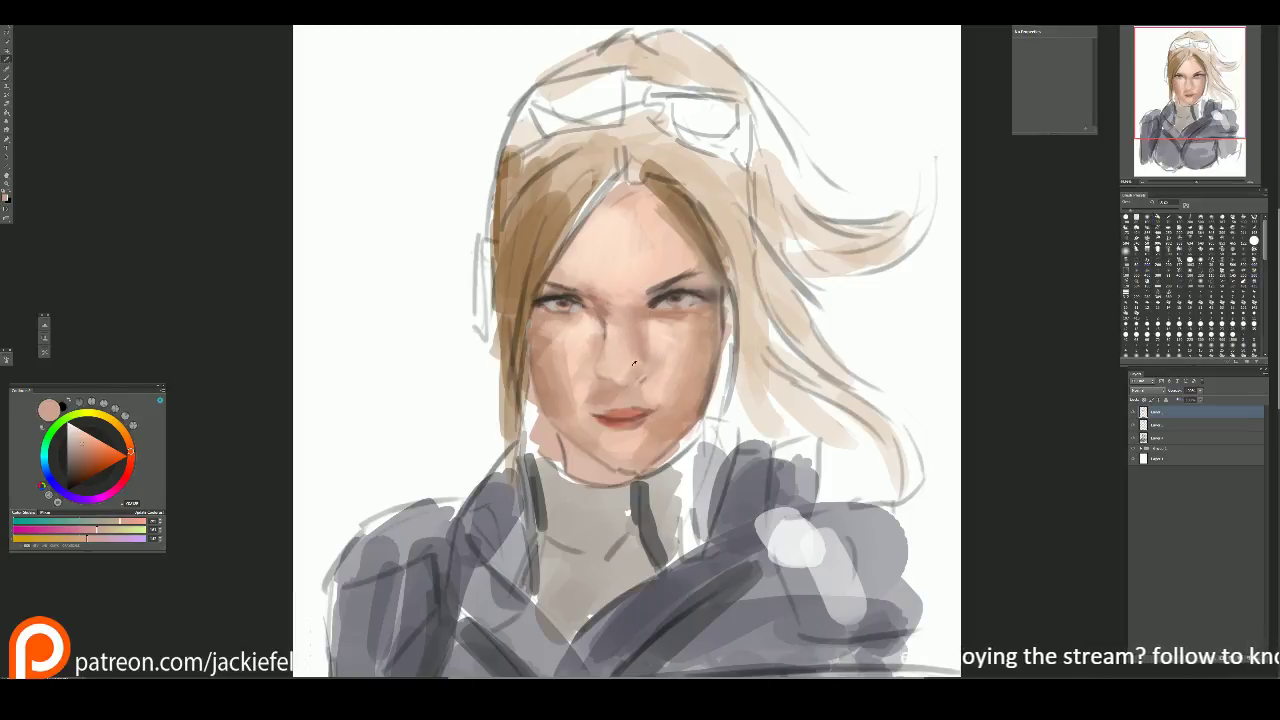
alt+click(620, 368)
alt+click(640, 330)
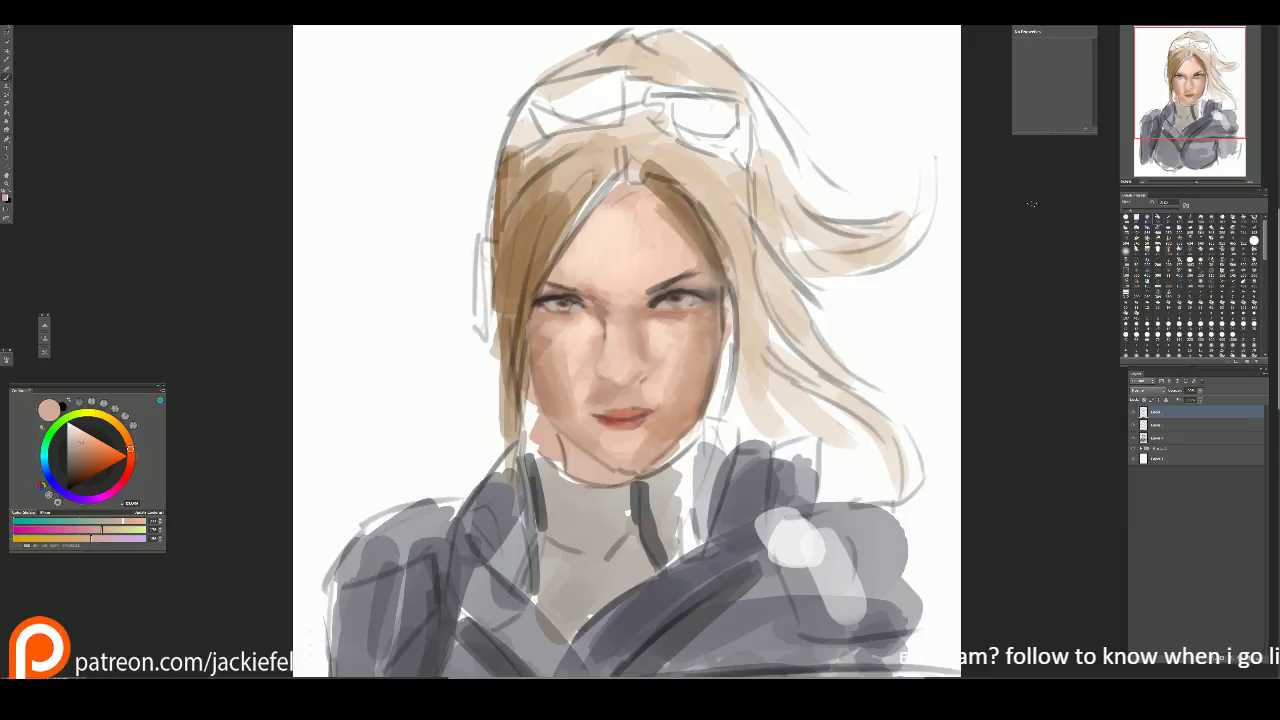
Step: Outline the shadowed side of the nose with a sampled near-black and darken the right edge of the face with sampled dark reddish brown
alt+click(543, 295)
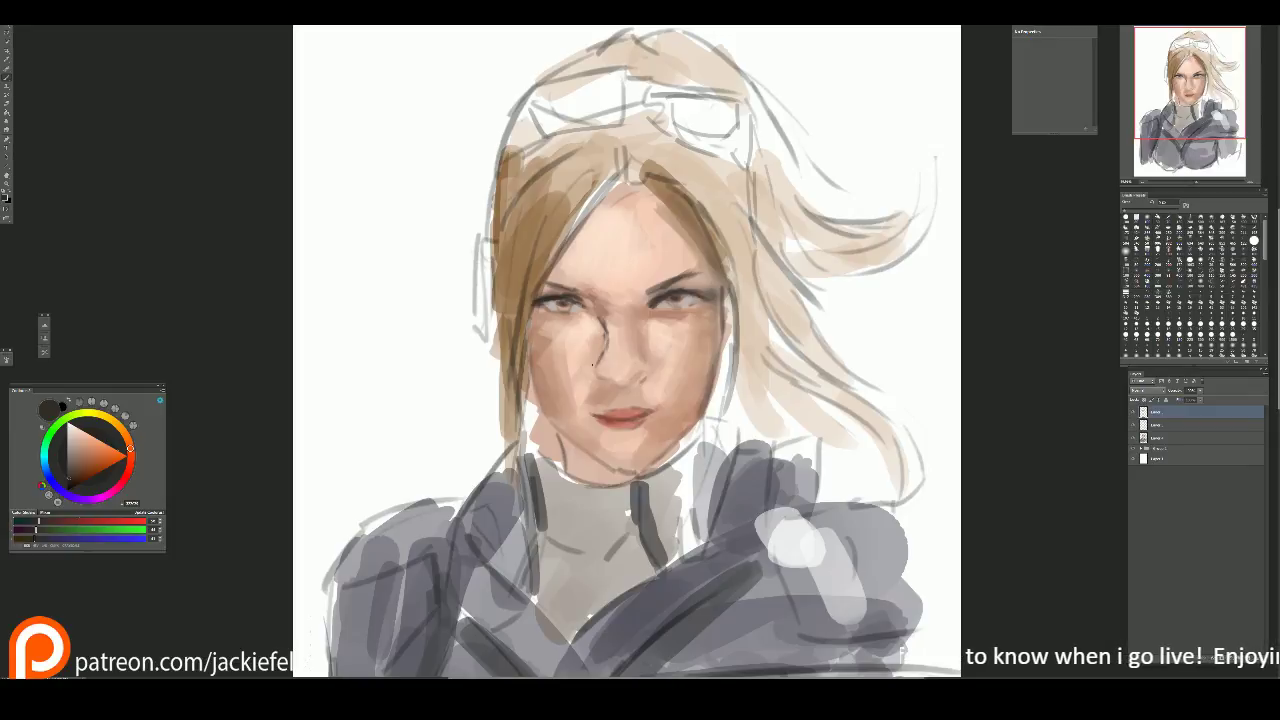
key(alt)
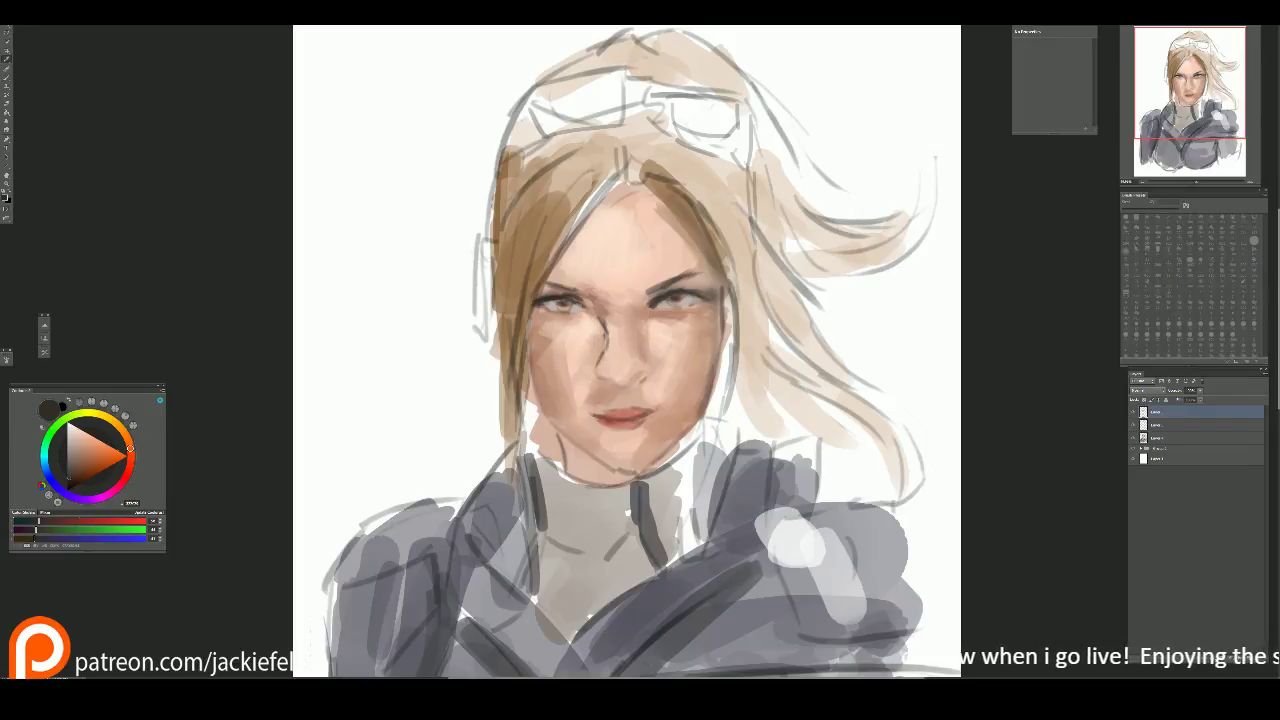
alt+click(620, 415)
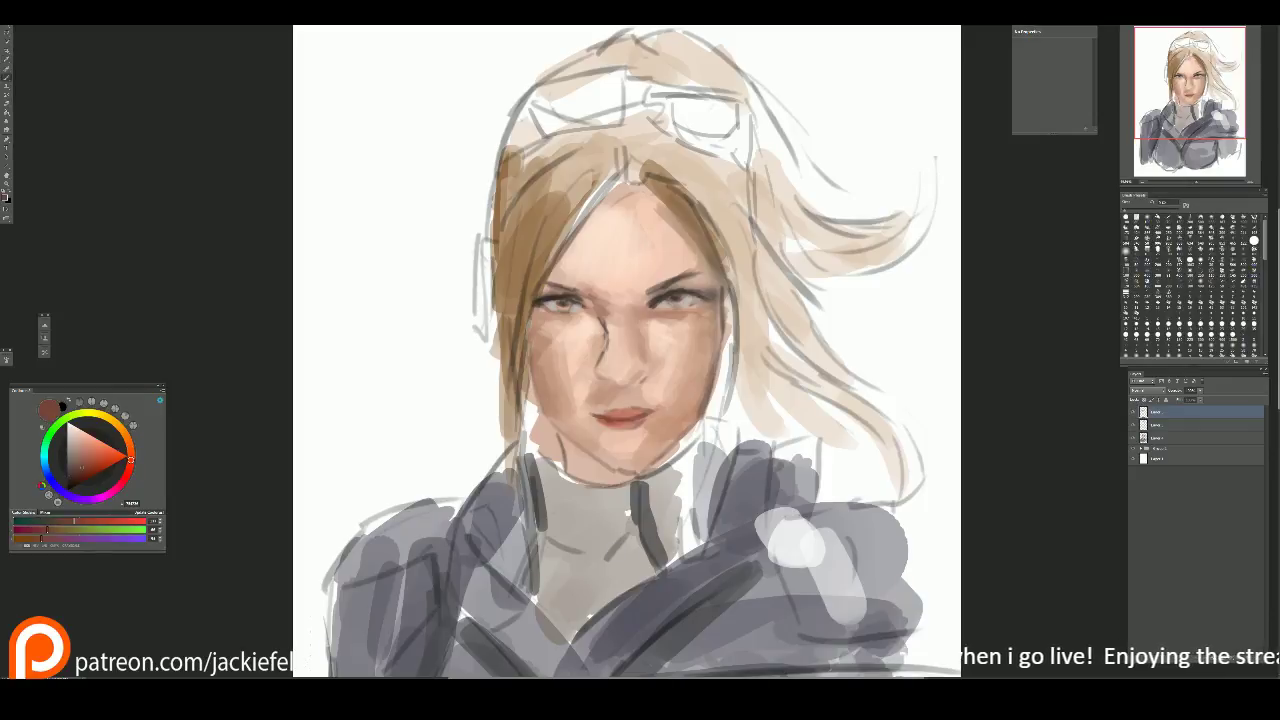
mouse_move(645, 190)
mouse_down()
mouse_move(700, 262)
mouse_move(712, 372)
mouse_up()
drag(718, 312, 686, 424)
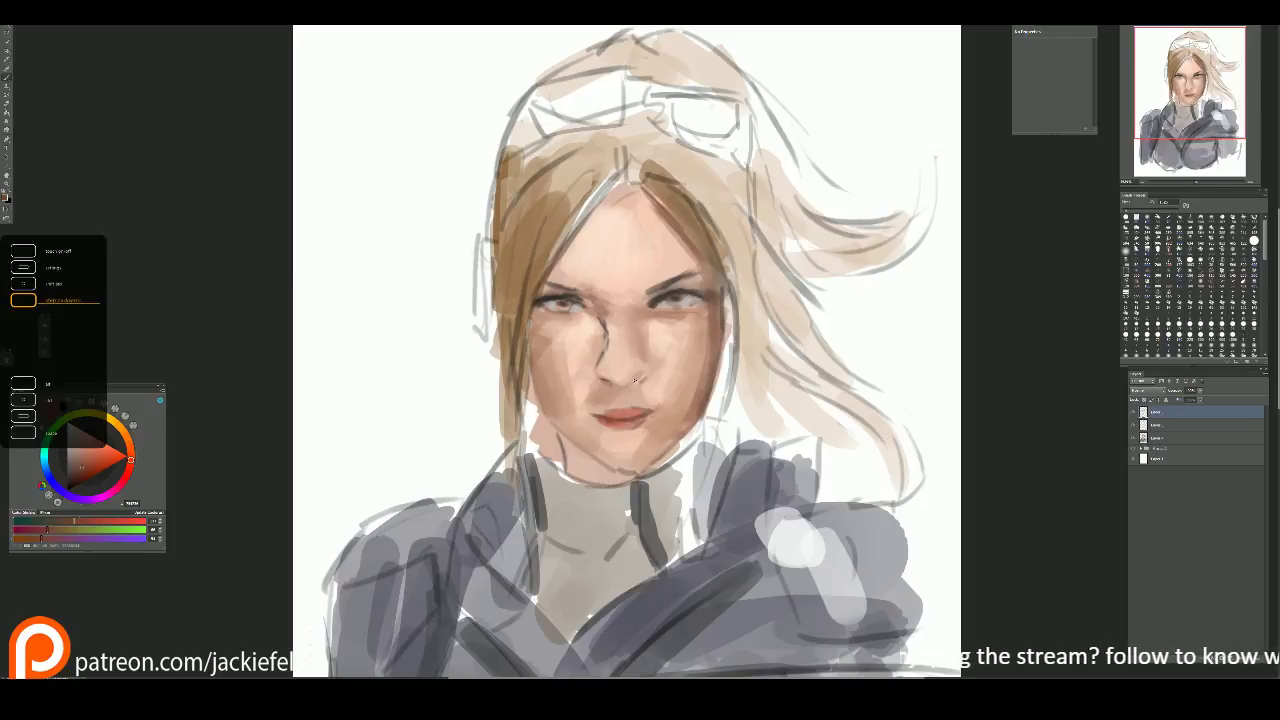
Step: Paint over the dark line beside the nose with sampled pinkish mid-tone skin colours to form a soft shadow
alt+click(613, 359)
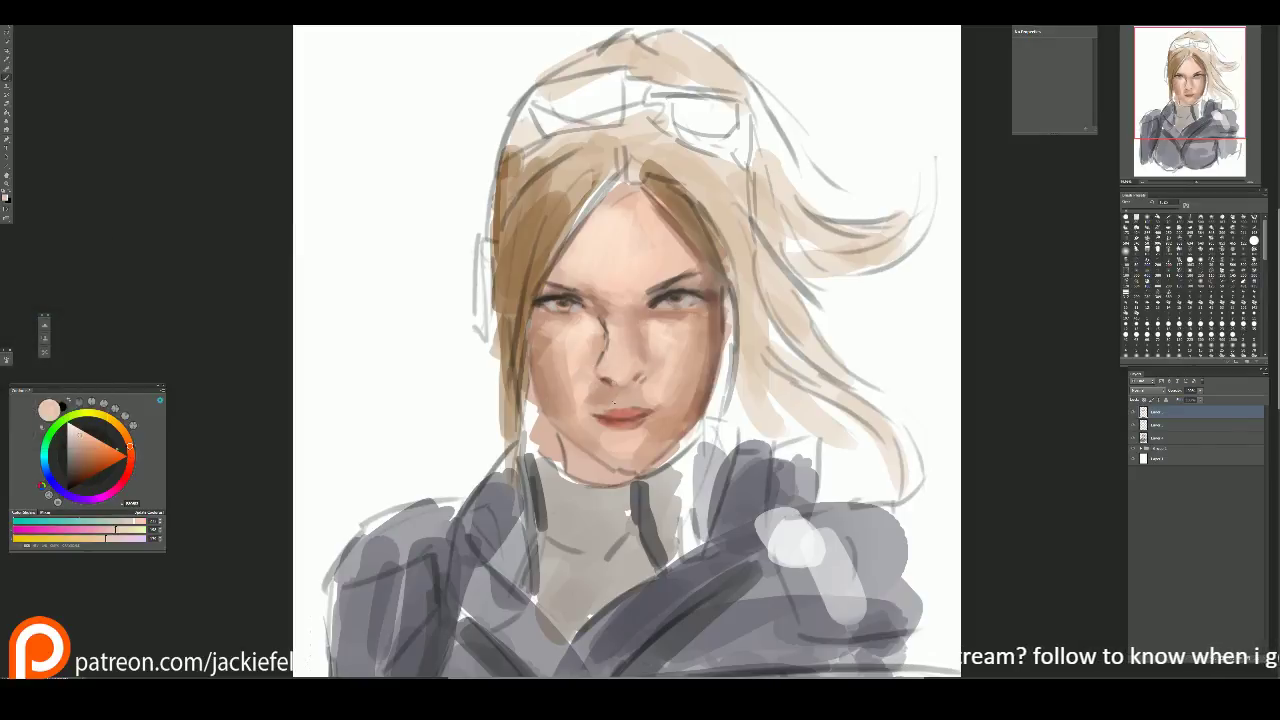
scroll(635, 357, up, 1)
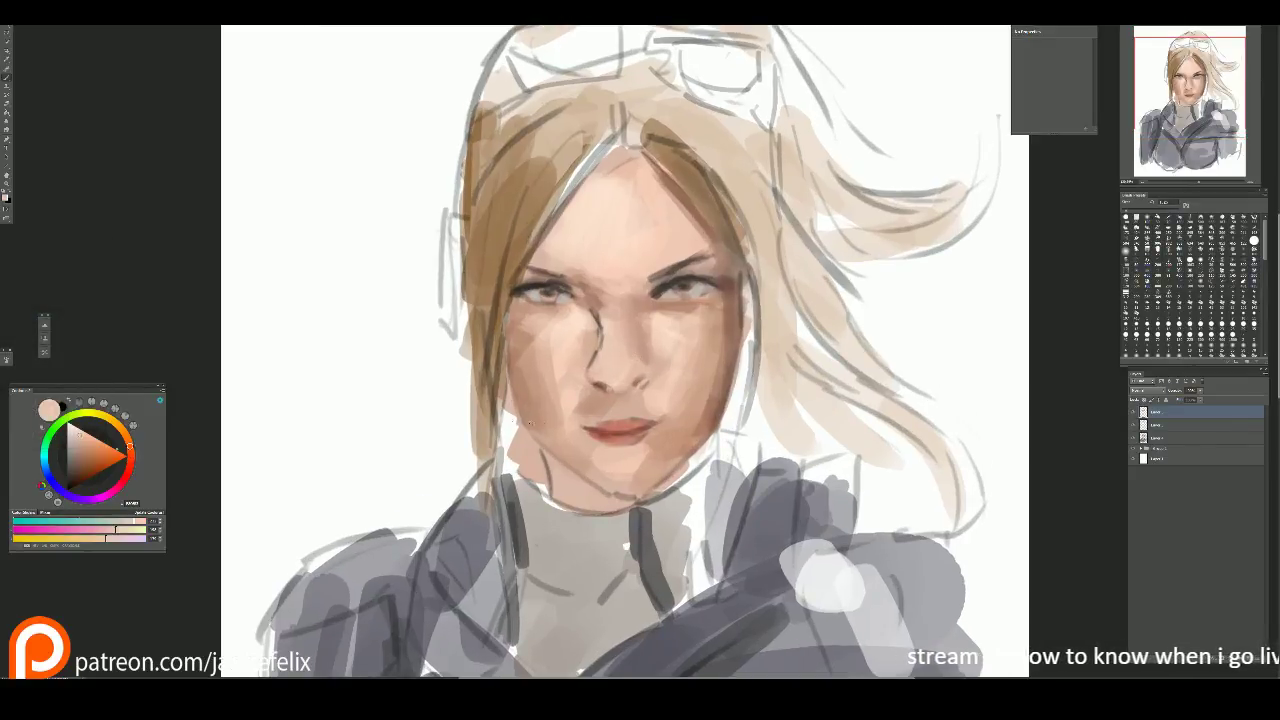
key(i)
click(624, 311)
key(b)
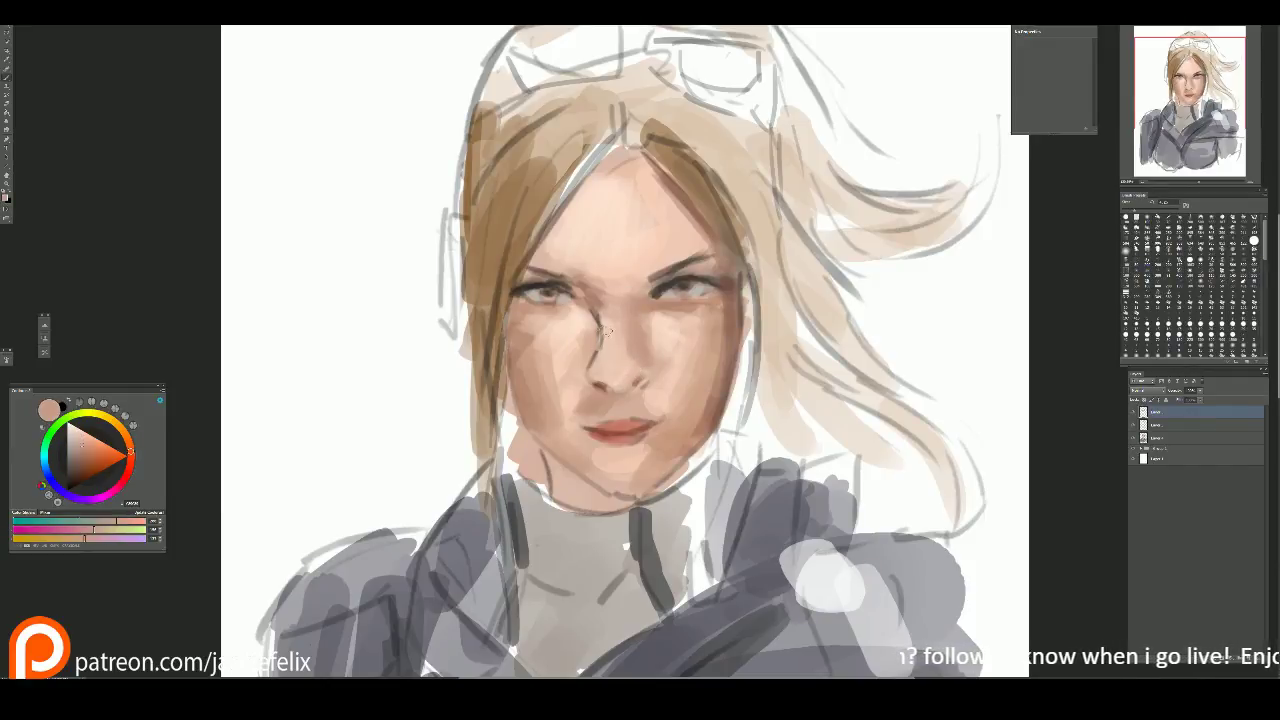
key(i)
click(588, 284)
key(b)
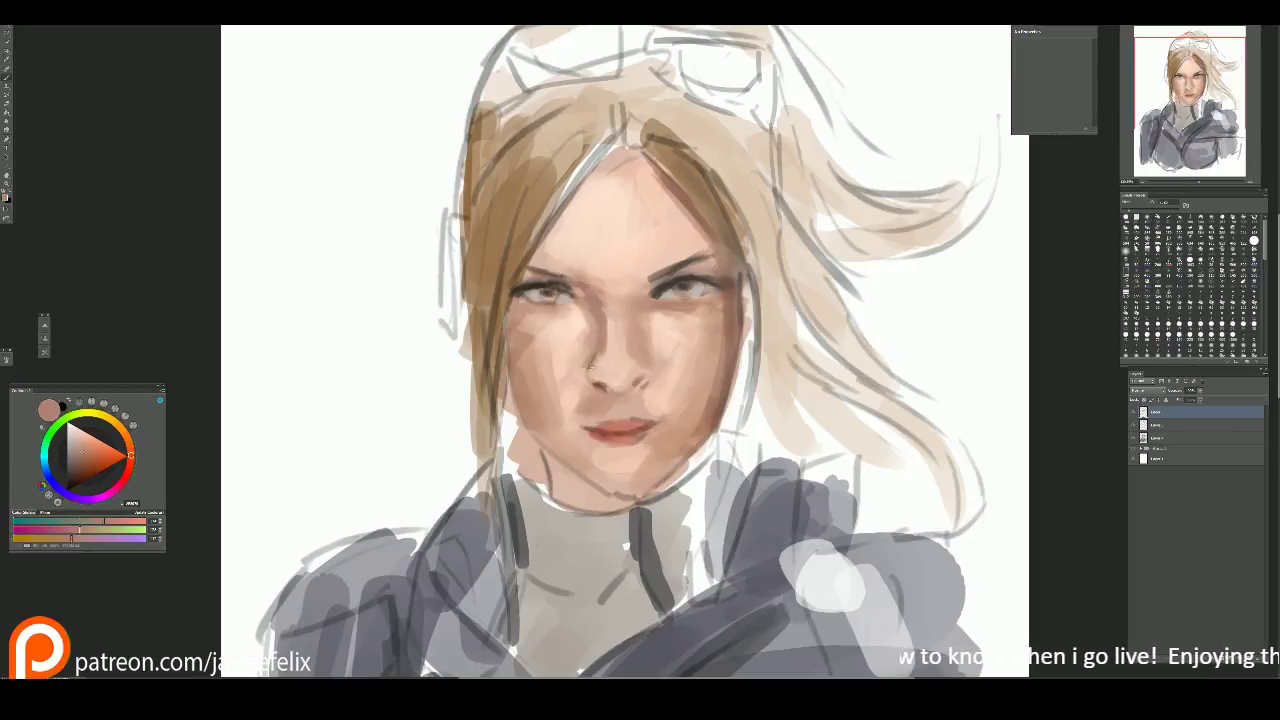
mouse_move(606, 308)
mouse_down()
mouse_move(608, 350)
mouse_move(630, 326)
mouse_move(634, 352)
mouse_move(642, 334)
mouse_move(614, 334)
mouse_move(620, 352)
mouse_up()
Step: Refine the nose tip and soften the nostrils with sampled pale highlight and pinkish skin tones
alt+click(650, 325)
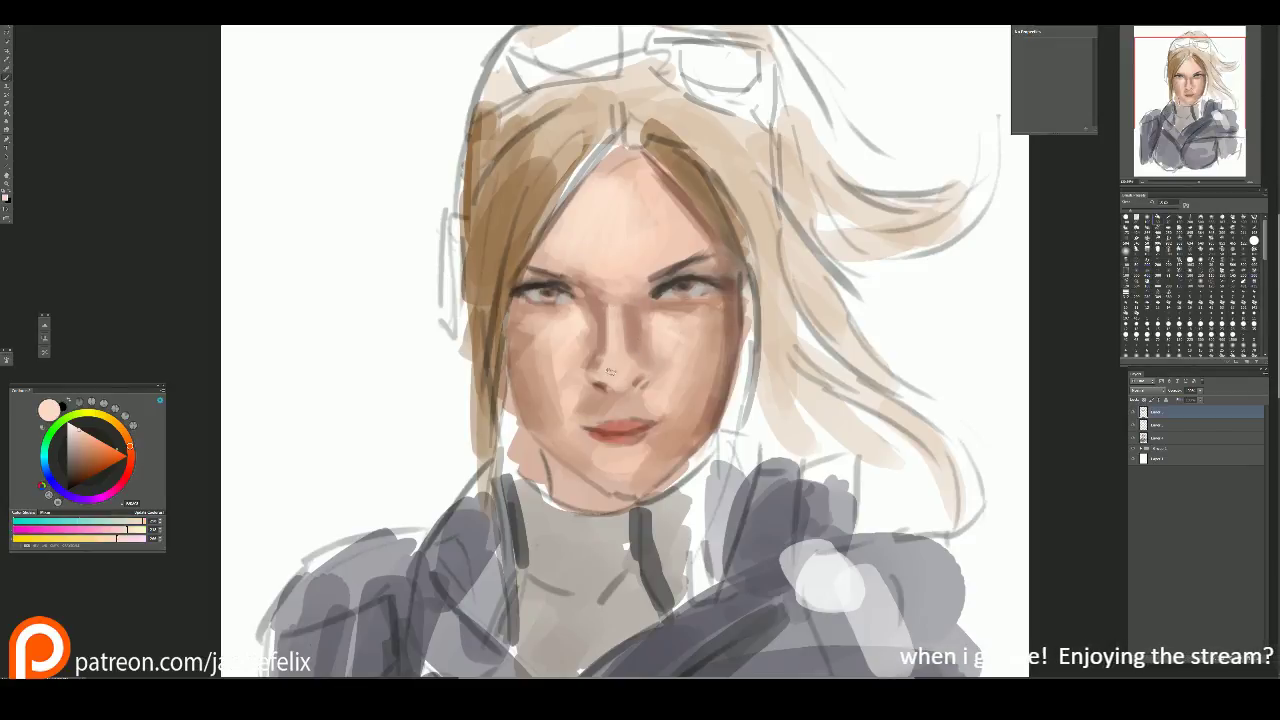
alt+click(627, 350)
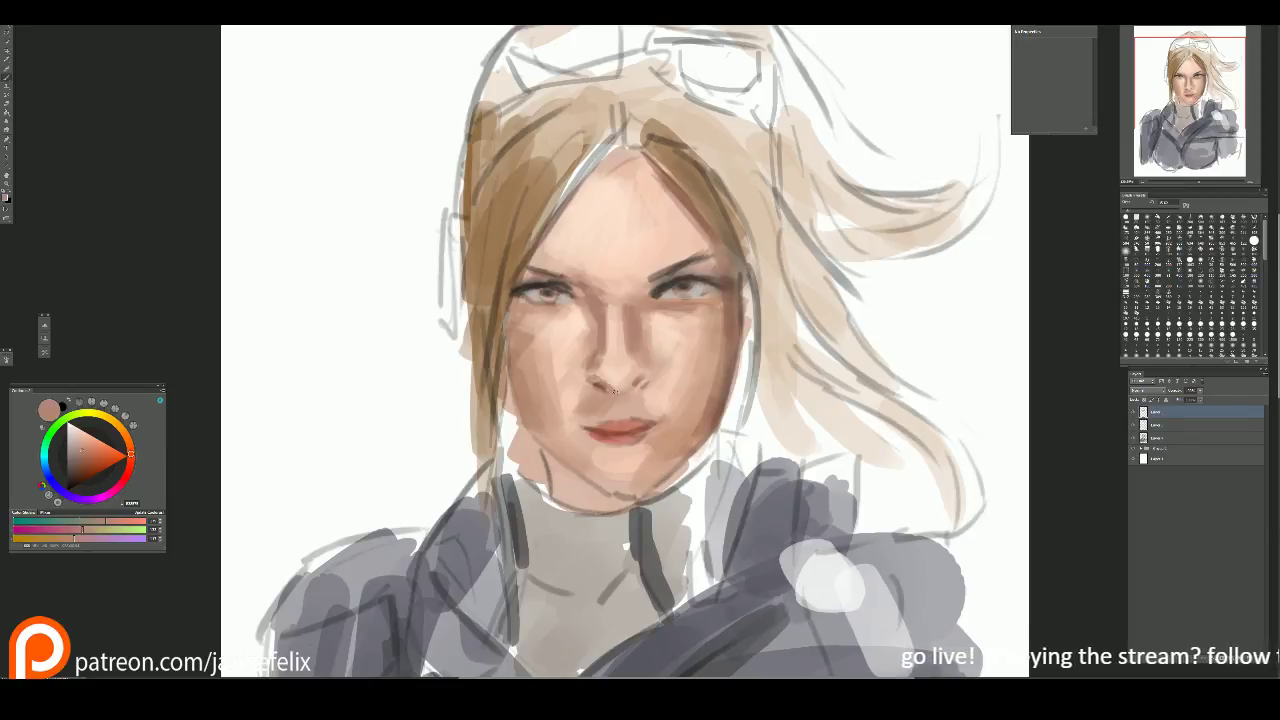
alt+click(620, 388)
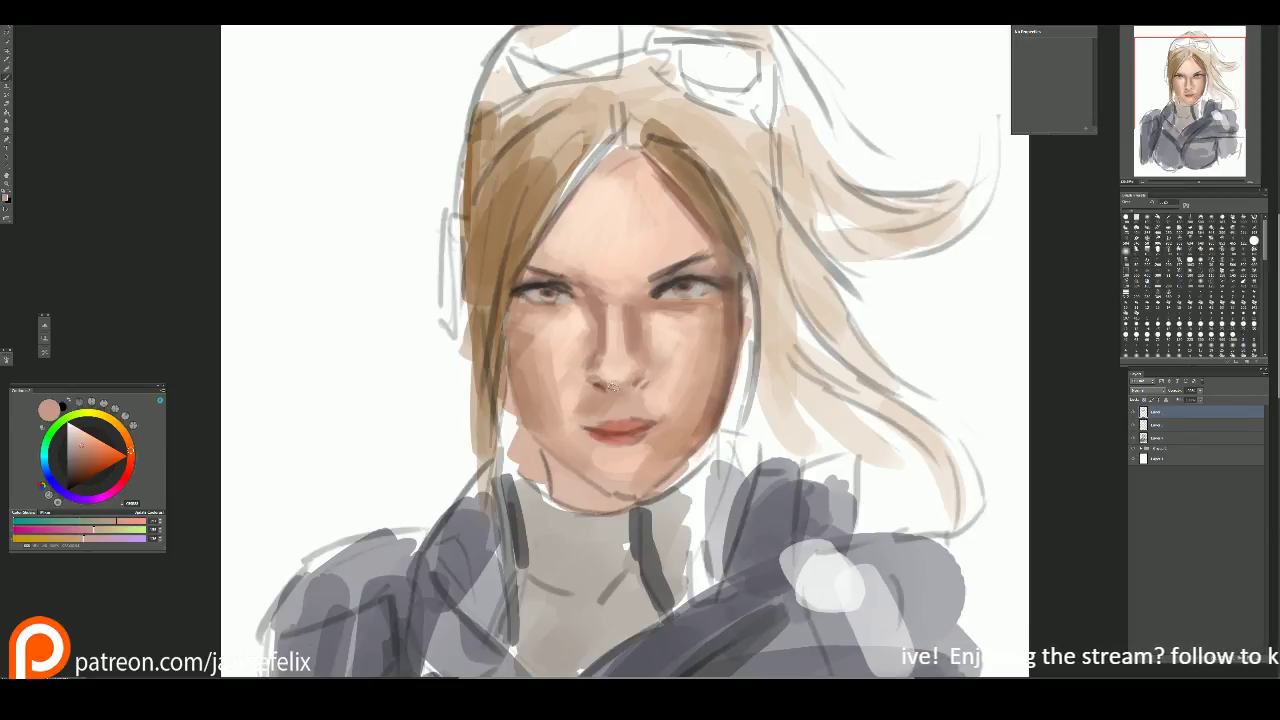
alt+click(598, 384)
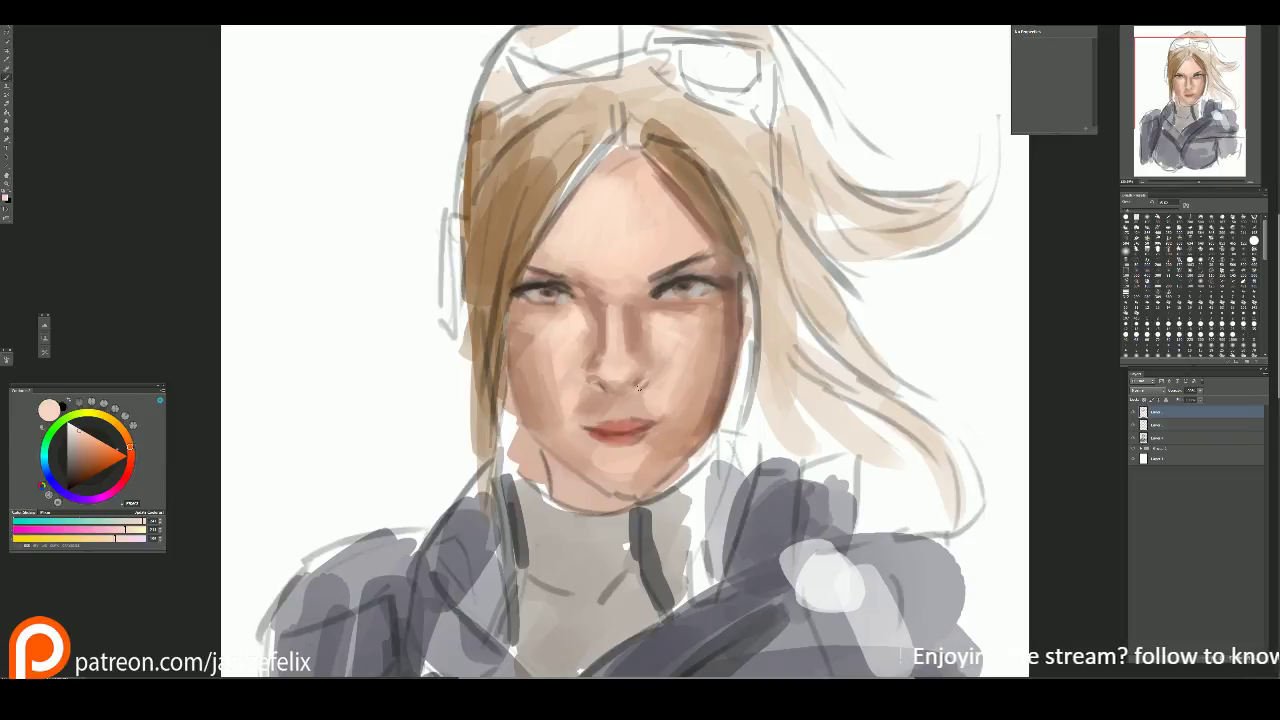
Step: Smooth the nose ridge and its side shadows with sampled light pink and darker pinkish skin tones
alt+click(619, 368)
alt+click(615, 310)
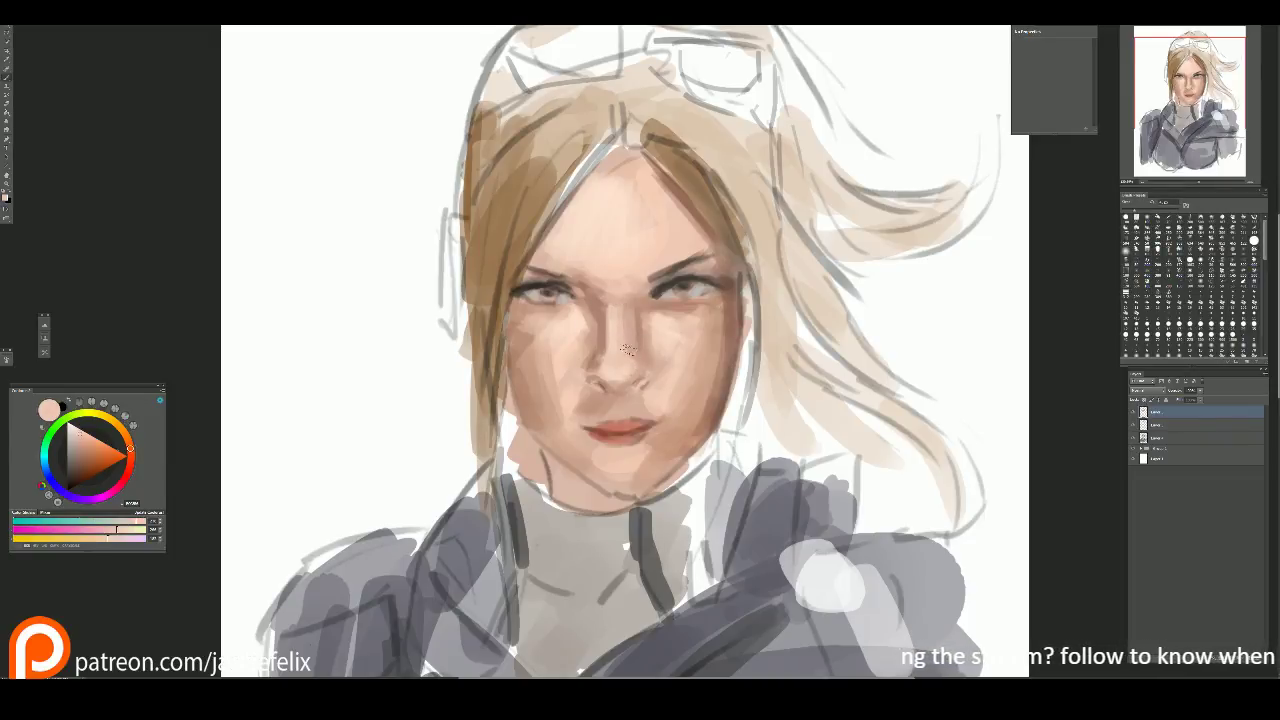
alt+click(613, 355)
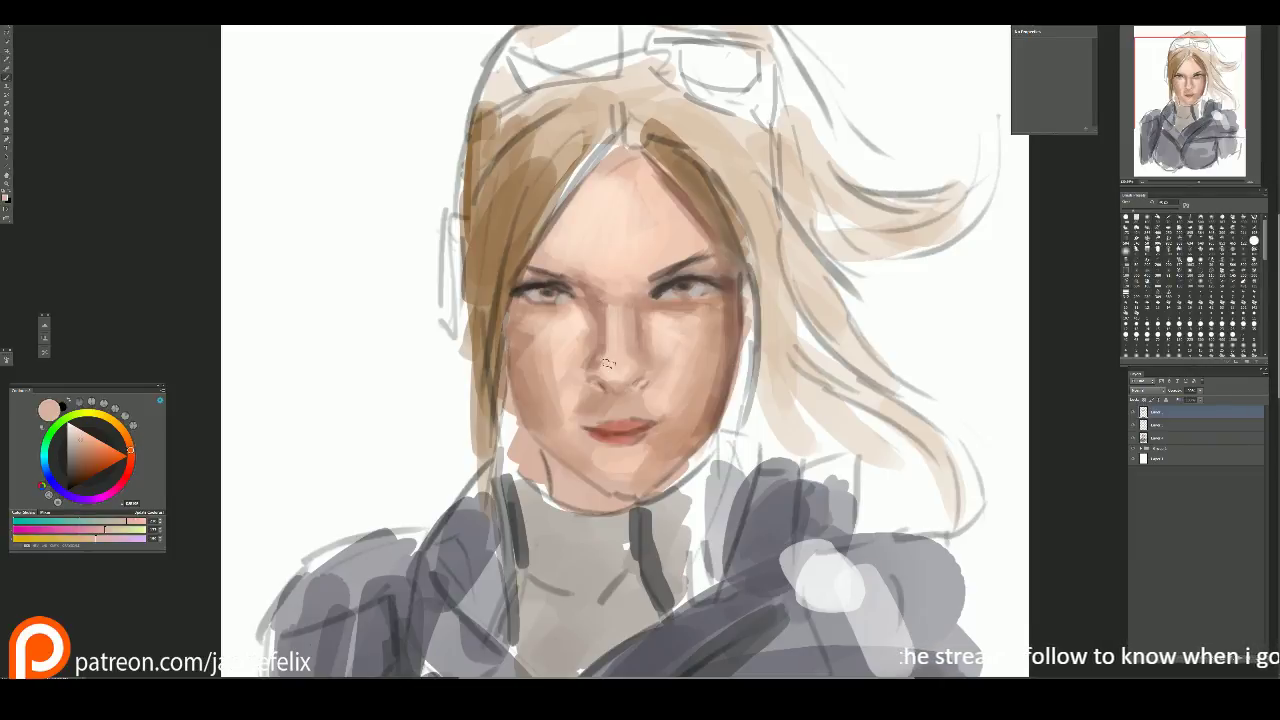
alt+click(590, 293)
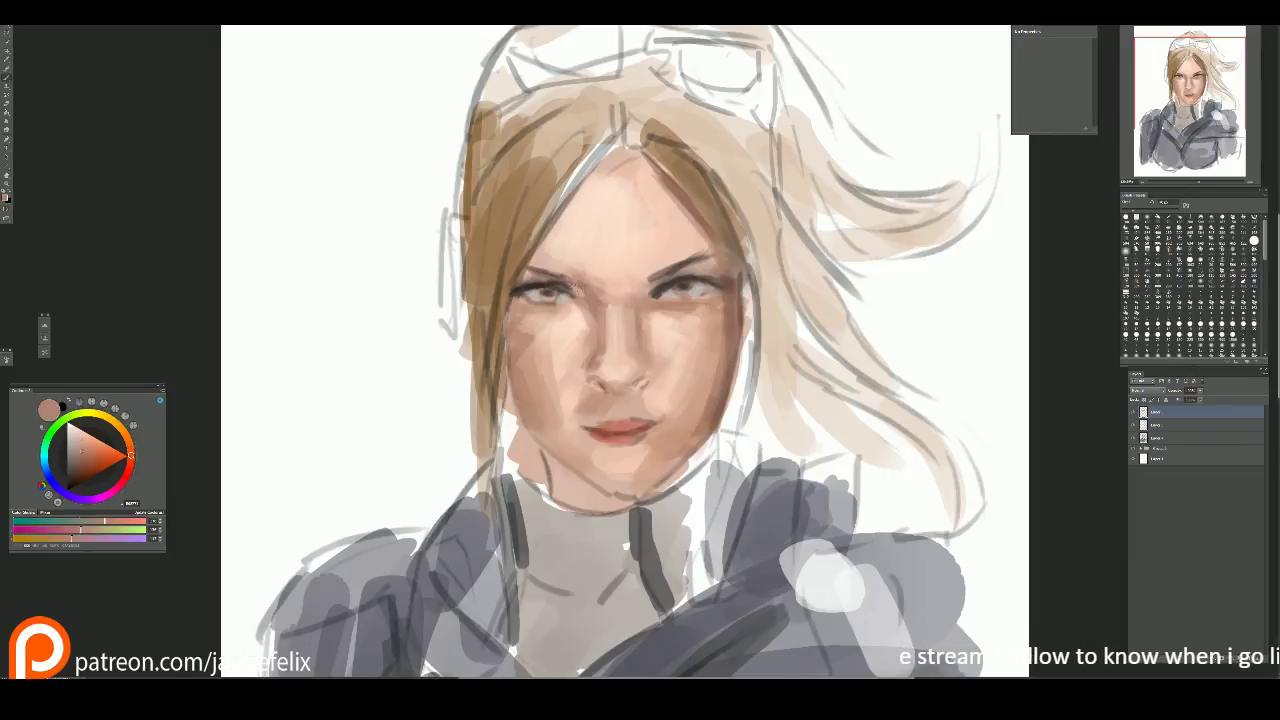
Step: Darken and define both eyebrows with sampled near-black and greyish-brown strokes
alt+click(660, 272)
drag(660, 272, 716, 255)
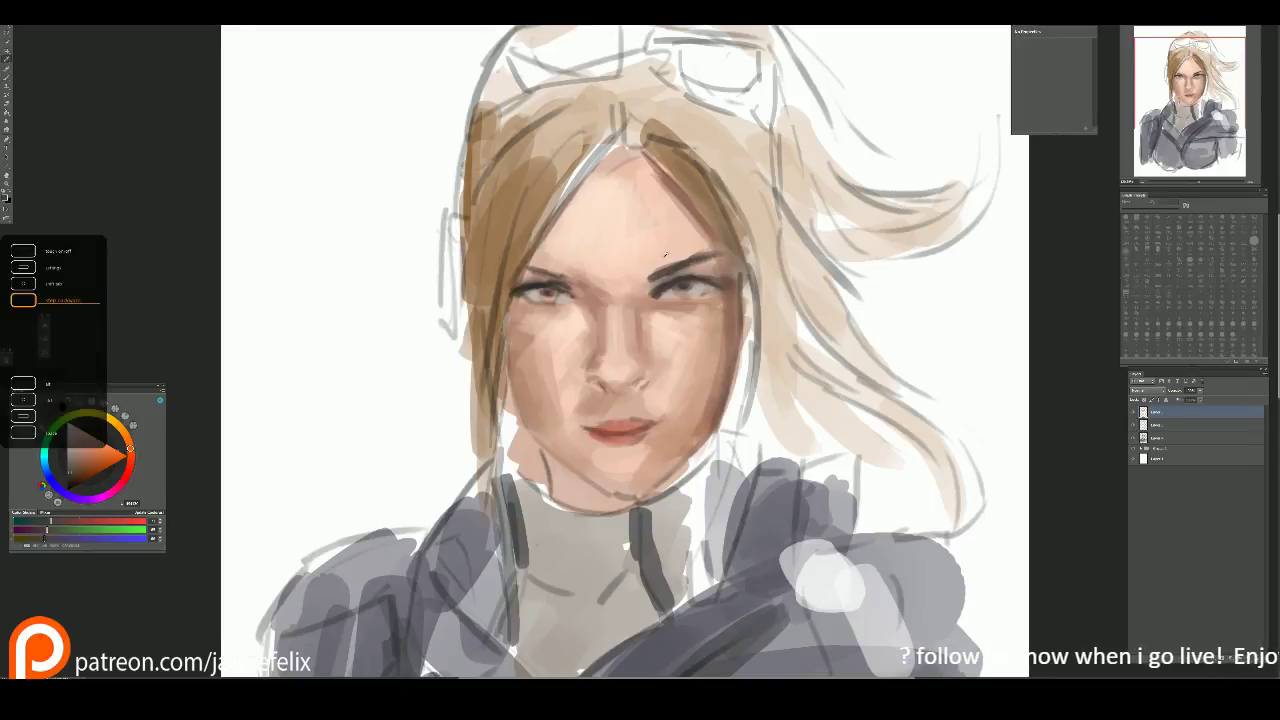
alt+click(681, 264)
alt+click(681, 266)
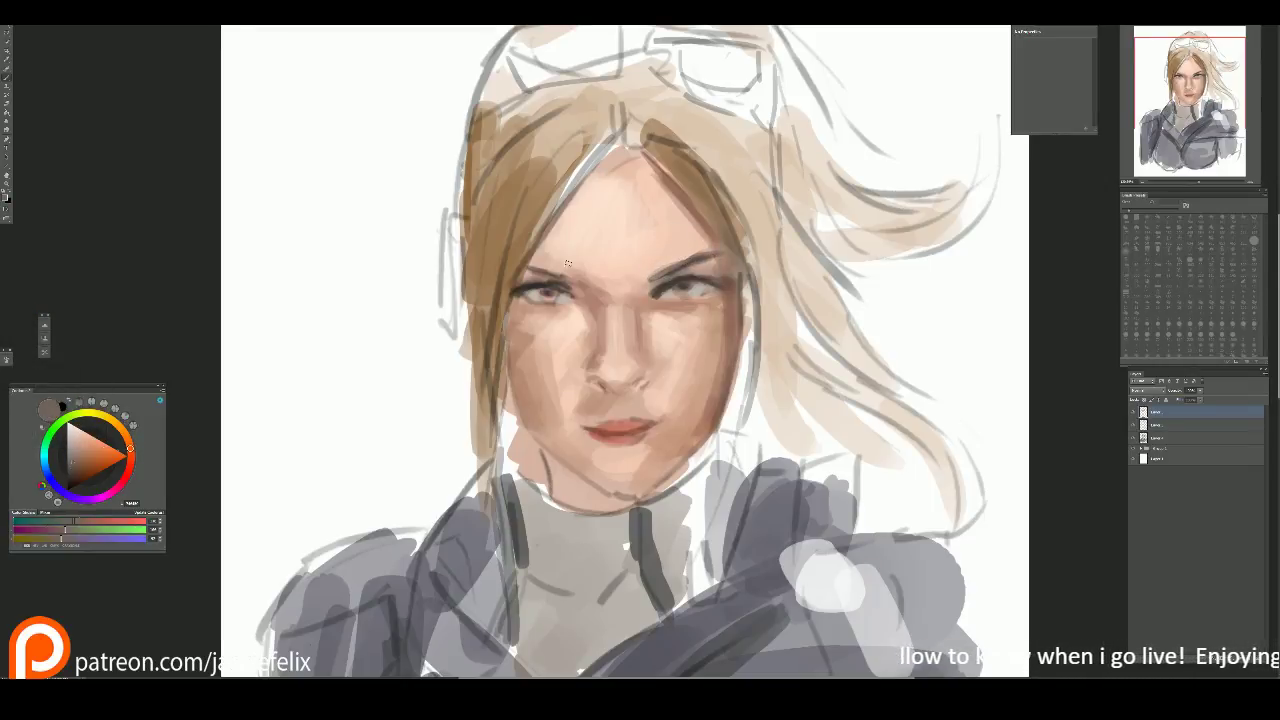
drag(538, 280, 586, 281)
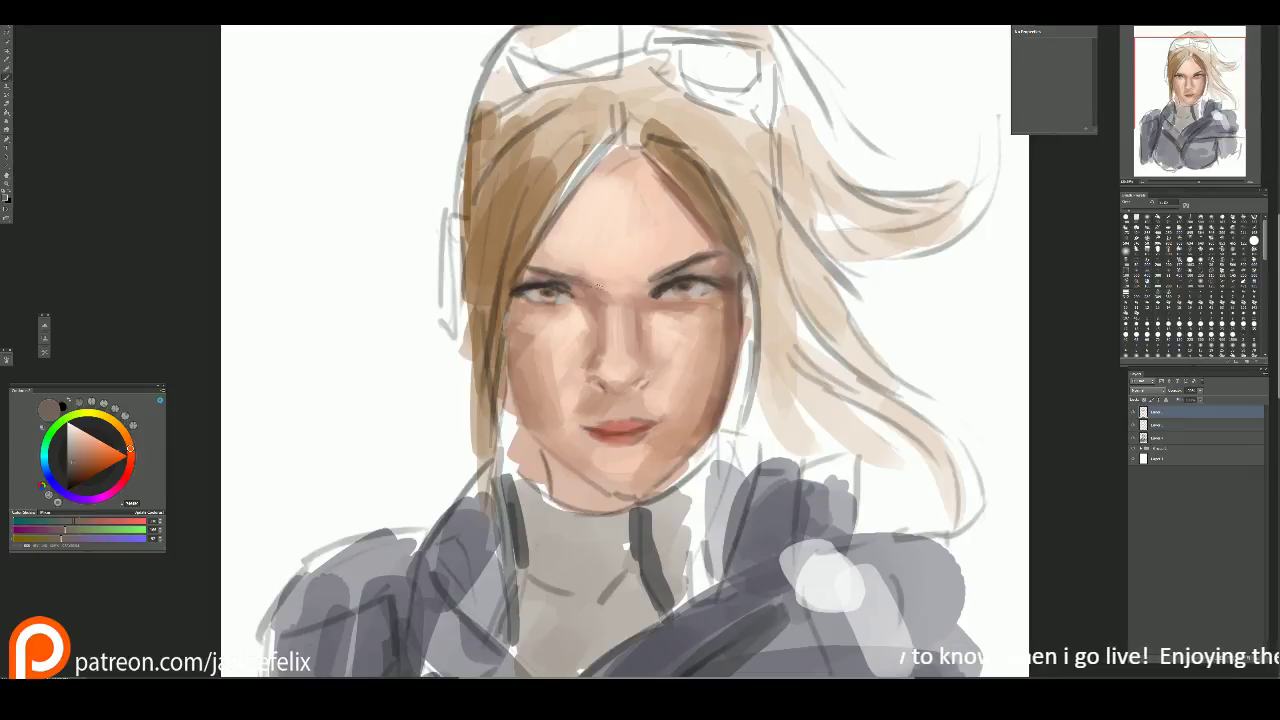
Step: Paint light golden yellow over the hair right of the parting, the flowing locks, the ponytail and the crown
scroll(714, 259, down, 2)
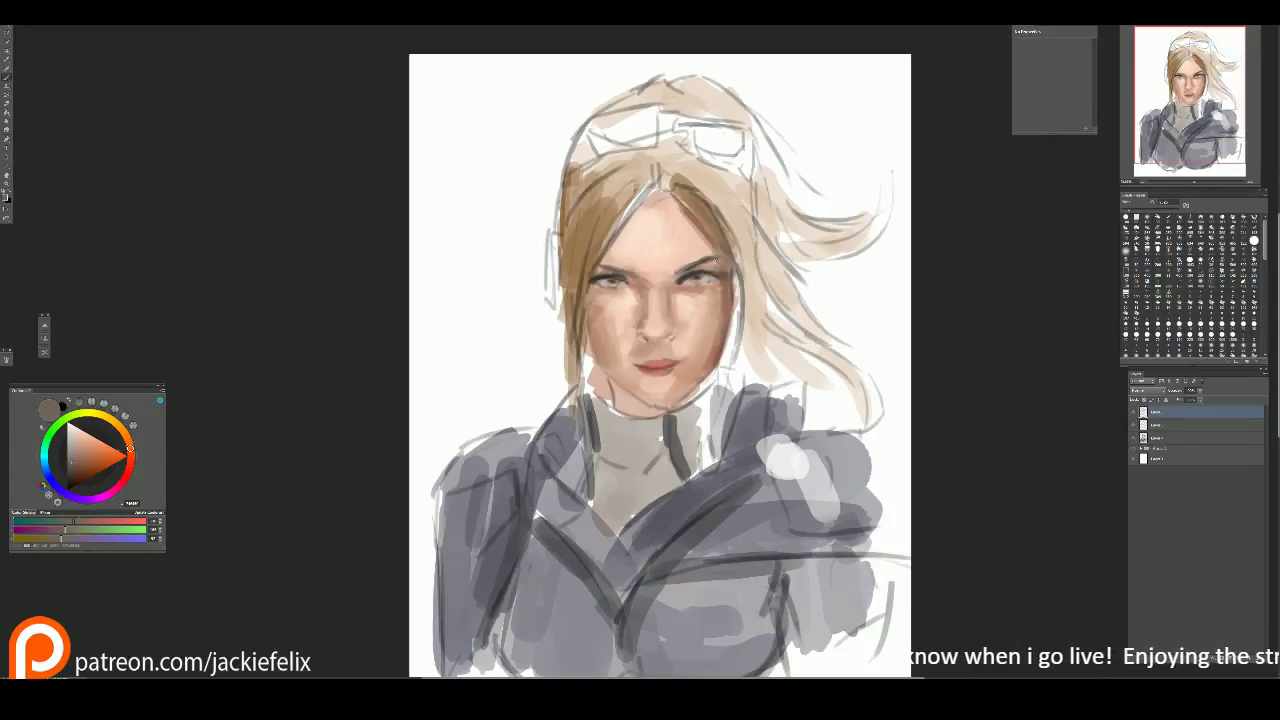
alt+click(627, 183)
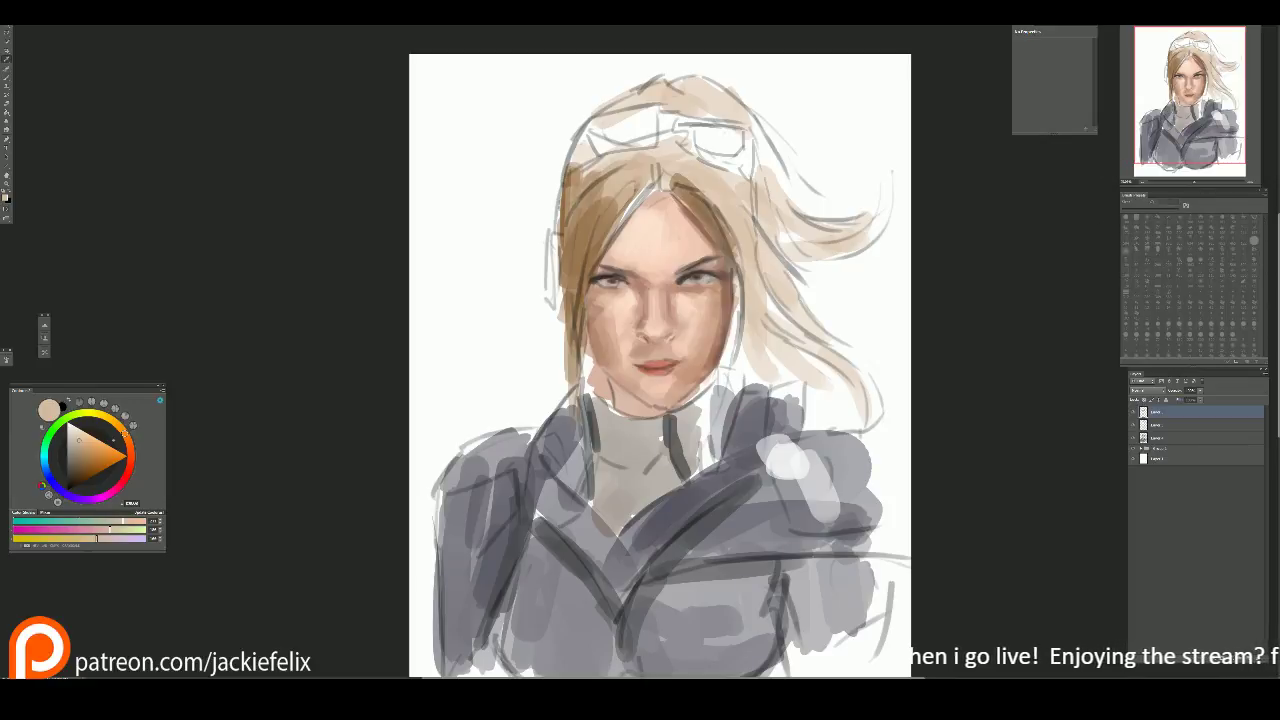
alt+click(678, 178)
drag(678, 178, 712, 200)
click(101, 430)
mouse_move(697, 177)
mouse_down()
mouse_move(743, 270)
mouse_move(782, 311)
mouse_move(734, 249)
mouse_move(797, 325)
mouse_up()
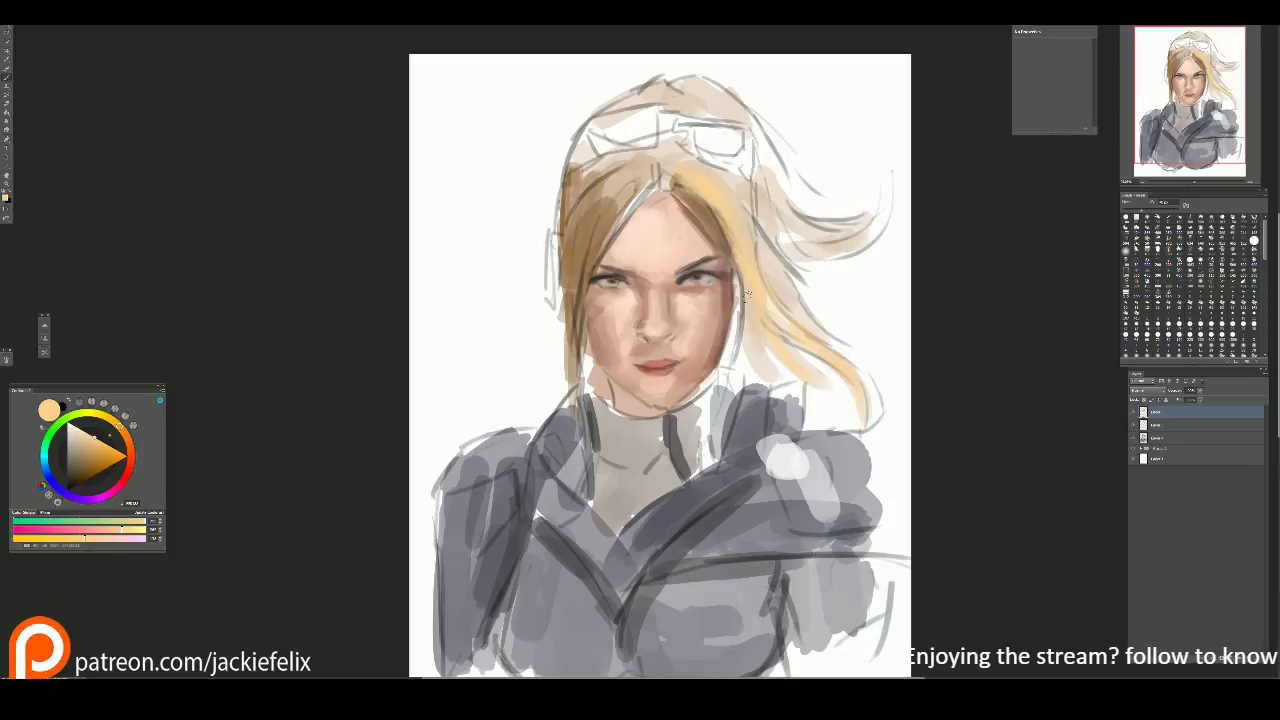
drag(812, 314, 878, 366)
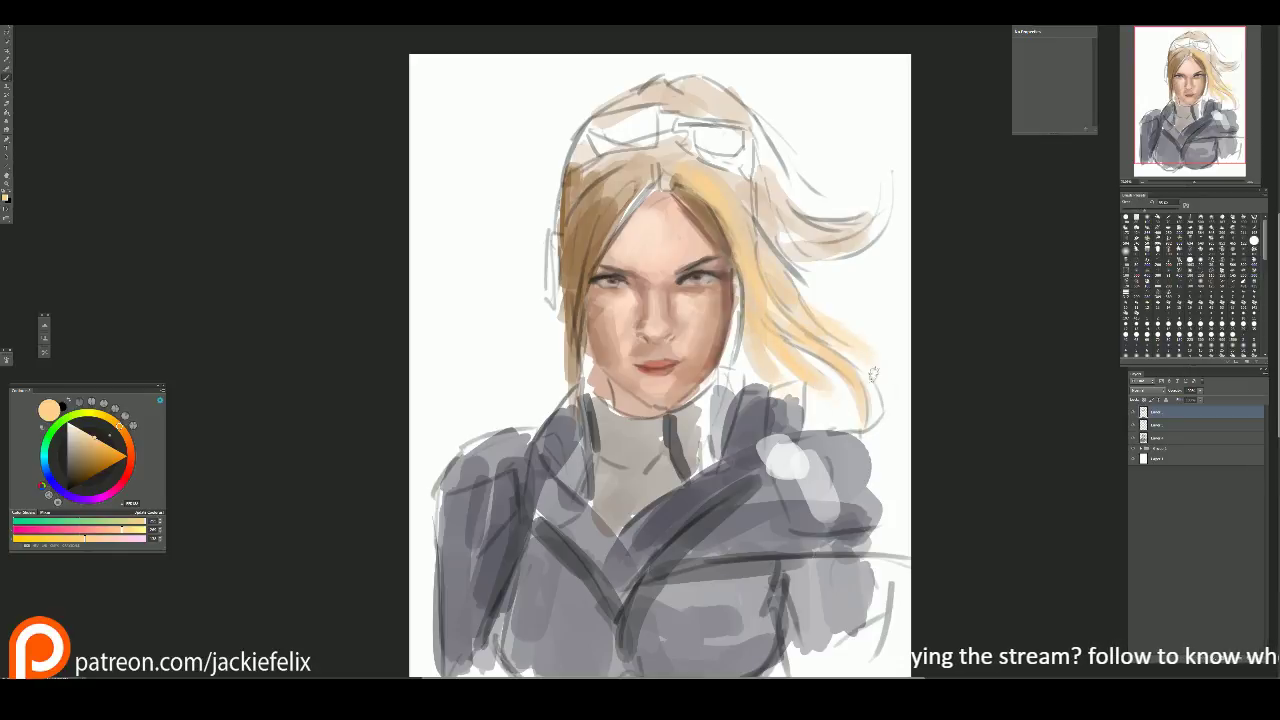
mouse_move(770, 220)
mouse_down()
mouse_move(801, 238)
mouse_move(855, 219)
mouse_move(878, 186)
mouse_move(797, 237)
mouse_move(874, 206)
mouse_move(857, 246)
mouse_move(760, 239)
mouse_move(758, 219)
mouse_move(774, 212)
mouse_move(824, 237)
mouse_move(884, 215)
mouse_move(735, 172)
mouse_up()
mouse_move(659, 104)
mouse_down()
mouse_move(681, 90)
mouse_move(703, 103)
mouse_up()
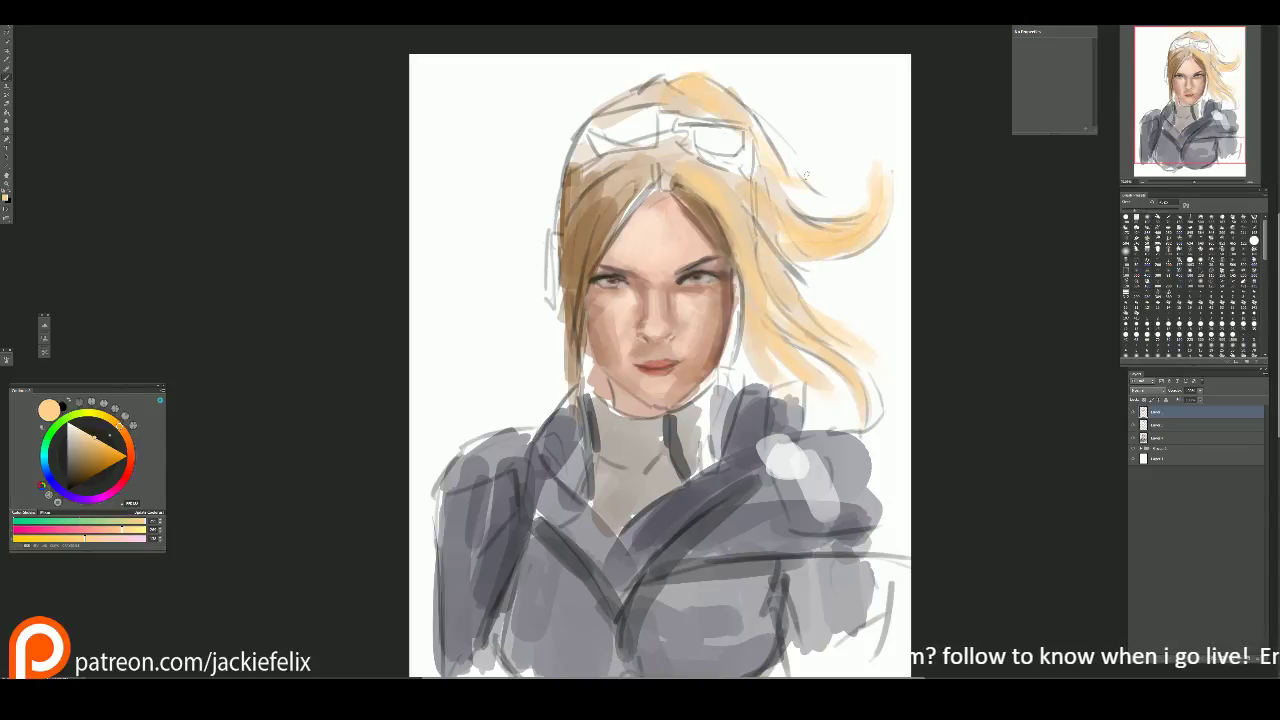
Step: Fill the goggles and their strap on top of the head with a very dark purplish grey
key(alt)
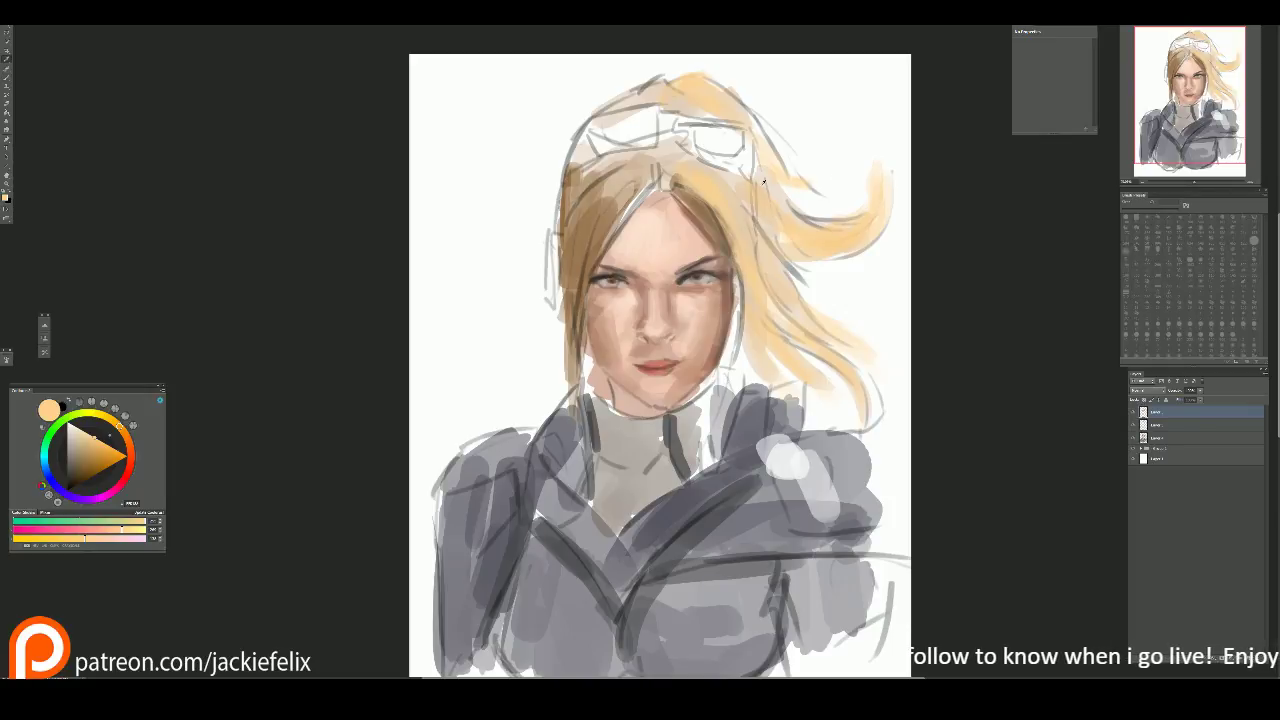
key(x)
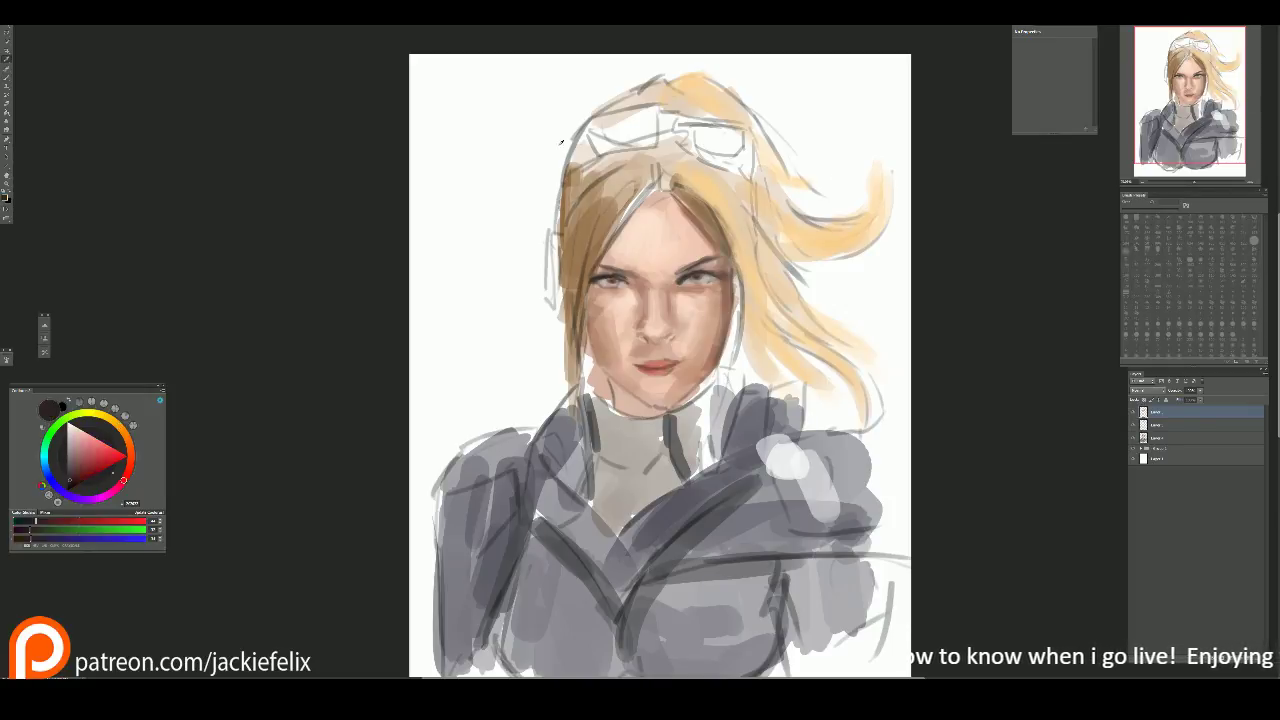
mouse_move(584, 124)
mouse_down()
mouse_move(576, 160)
mouse_move(657, 140)
mouse_move(606, 145)
mouse_move(590, 130)
mouse_move(646, 110)
mouse_up()
mouse_move(584, 148)
mouse_down()
mouse_move(692, 120)
mouse_move(744, 150)
mouse_move(752, 170)
mouse_move(738, 150)
mouse_move(700, 140)
mouse_move(756, 178)
mouse_up()
Step: Smooth the left cheek with sampled pale pink skin tones and rework the left jaw and neck edge with sampled skin and brown colours
key(alt)
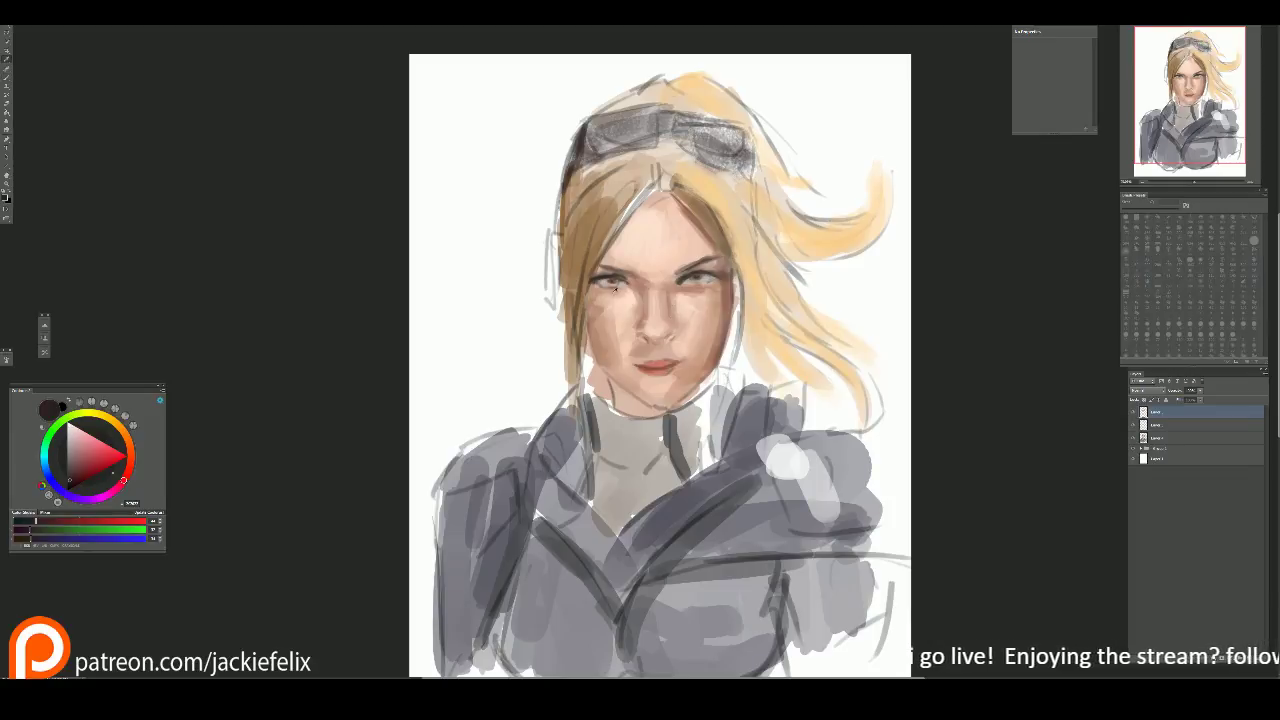
alt+click(612, 290)
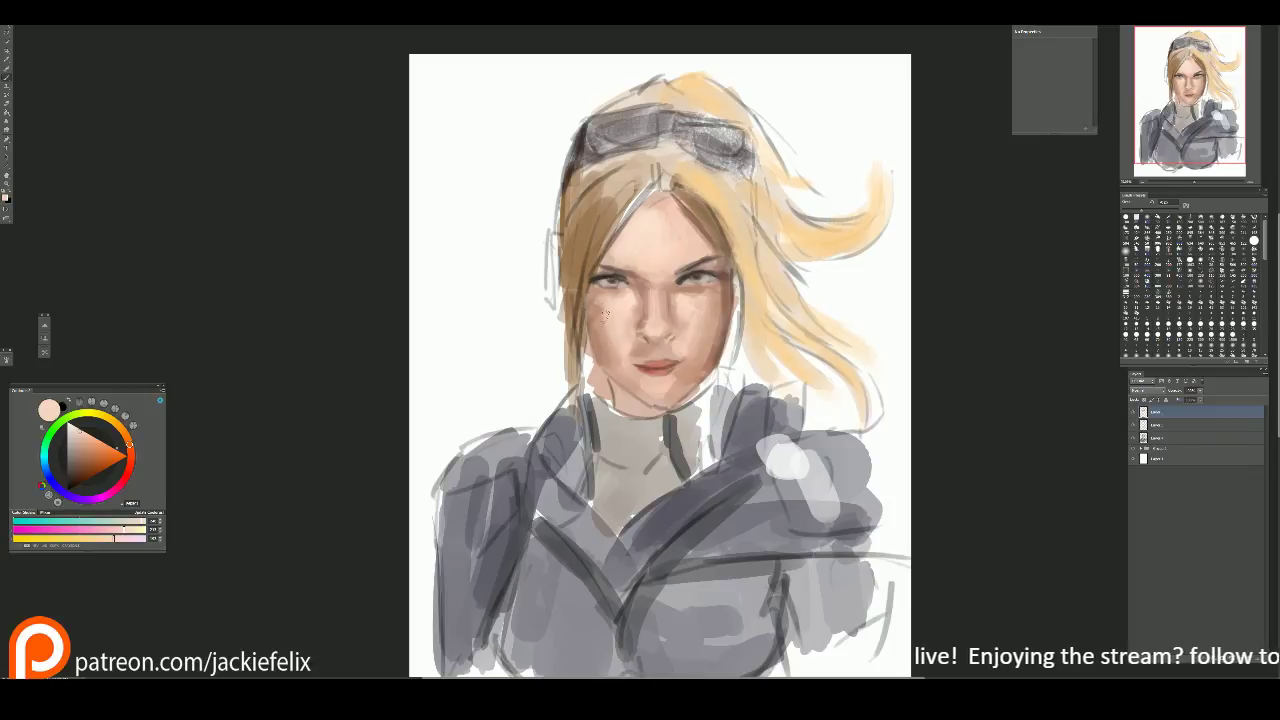
alt+click(598, 334)
alt+click(600, 387)
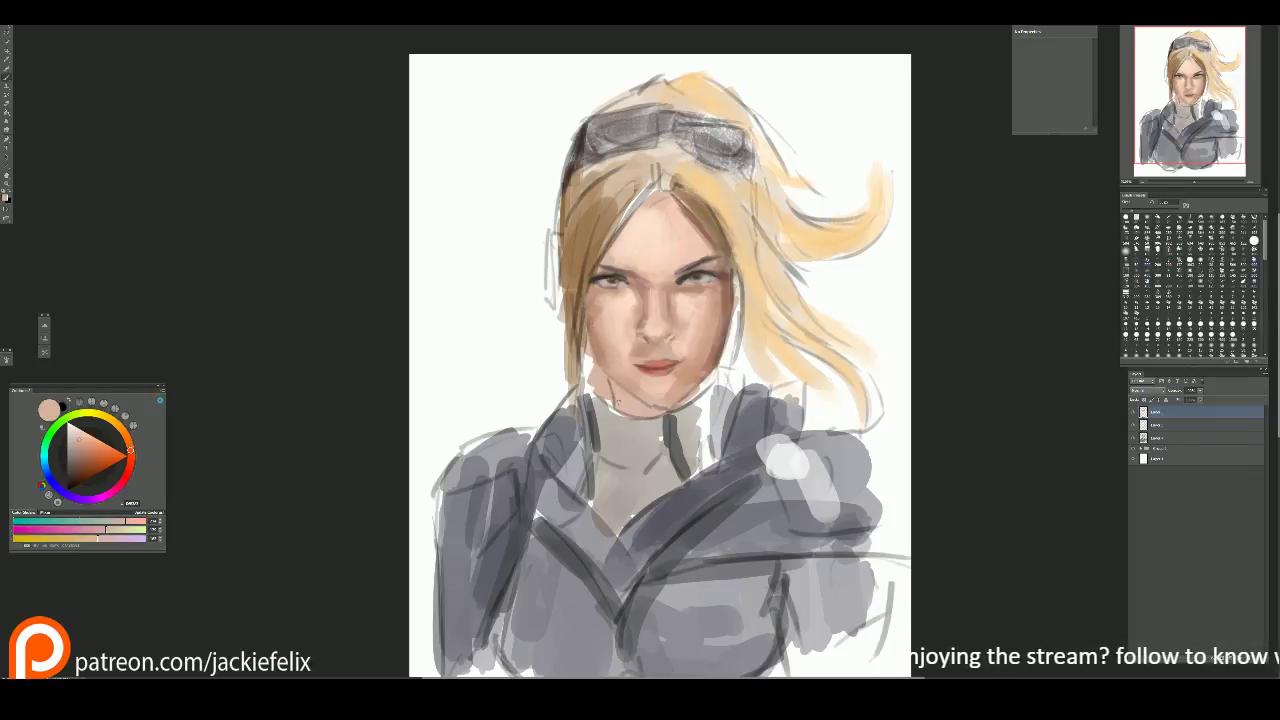
alt+click(618, 400)
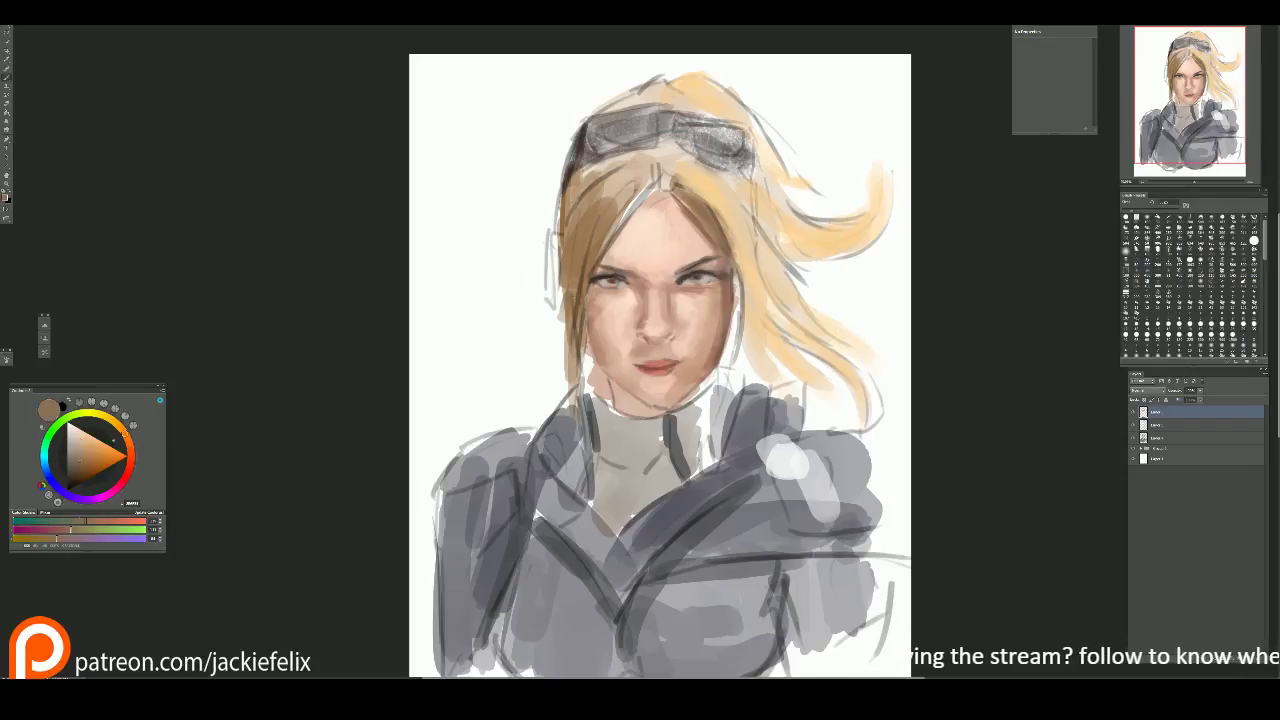
alt+click(597, 378)
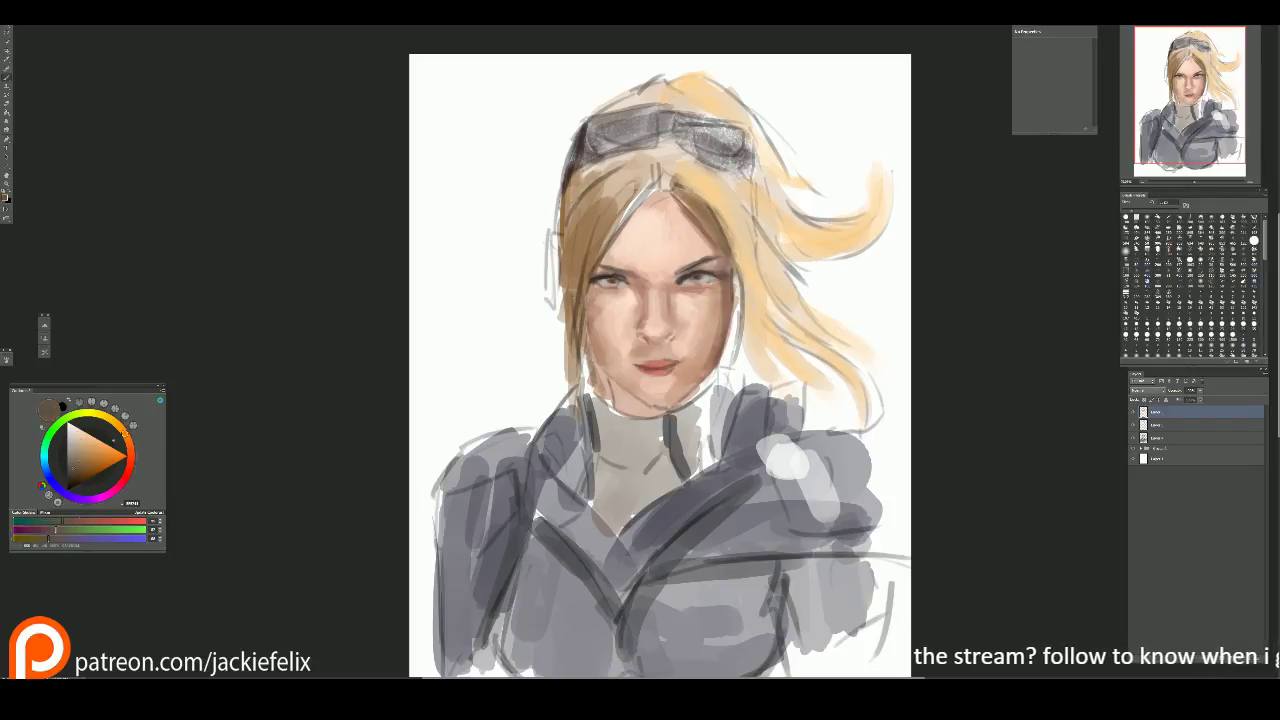
Step: Deepen the hair strands beside the left cheek and temple with sampled dark brown tones
mouse_move(586, 348)
mouse_down()
mouse_move(586, 386)
mouse_move(600, 396)
mouse_move(604, 378)
mouse_move(584, 342)
mouse_move(600, 376)
mouse_move(586, 396)
mouse_move(606, 408)
mouse_move(583, 314)
mouse_up()
alt+click(585, 337)
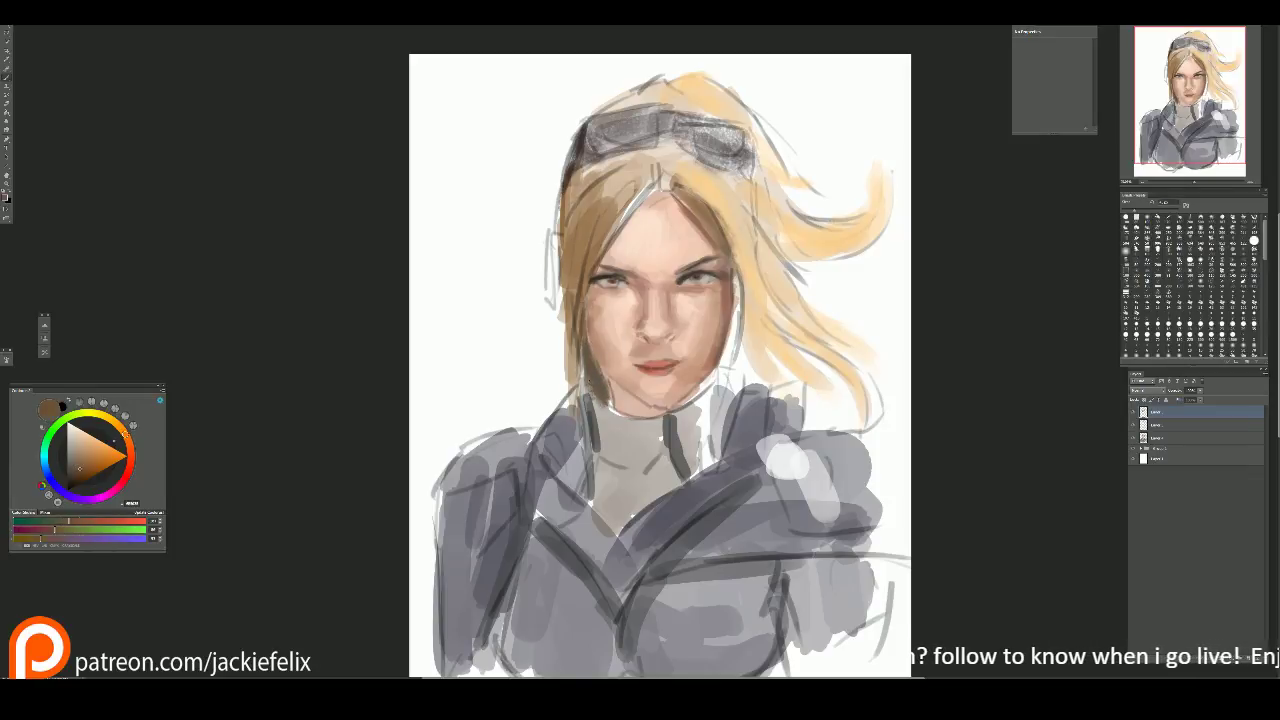
alt+click(734, 215)
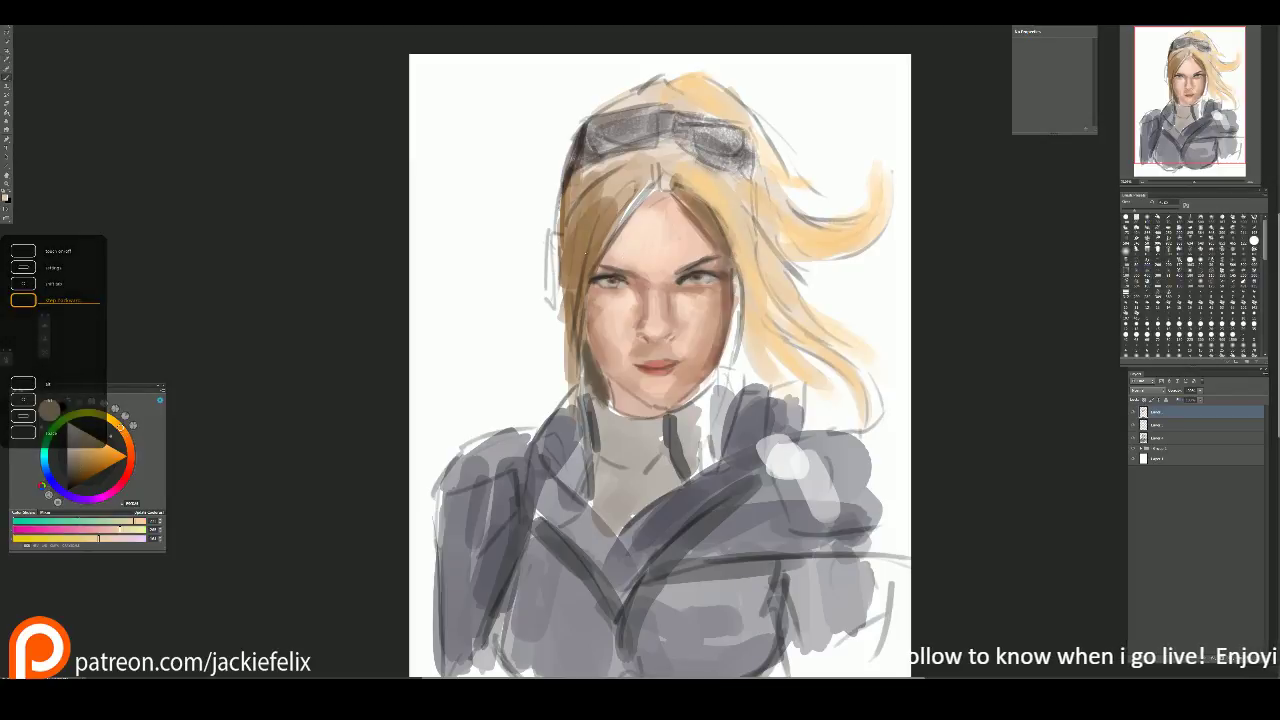
mouse_move(582, 286)
mouse_down()
mouse_move(584, 346)
mouse_move(583, 214)
mouse_move(584, 290)
mouse_up()
alt+click(585, 300)
drag(590, 240, 586, 358)
drag(585, 272, 580, 392)
Step: Paint sampled light golden highlights down the hair left of the parting, from the hairline to the temple
alt+click(631, 168)
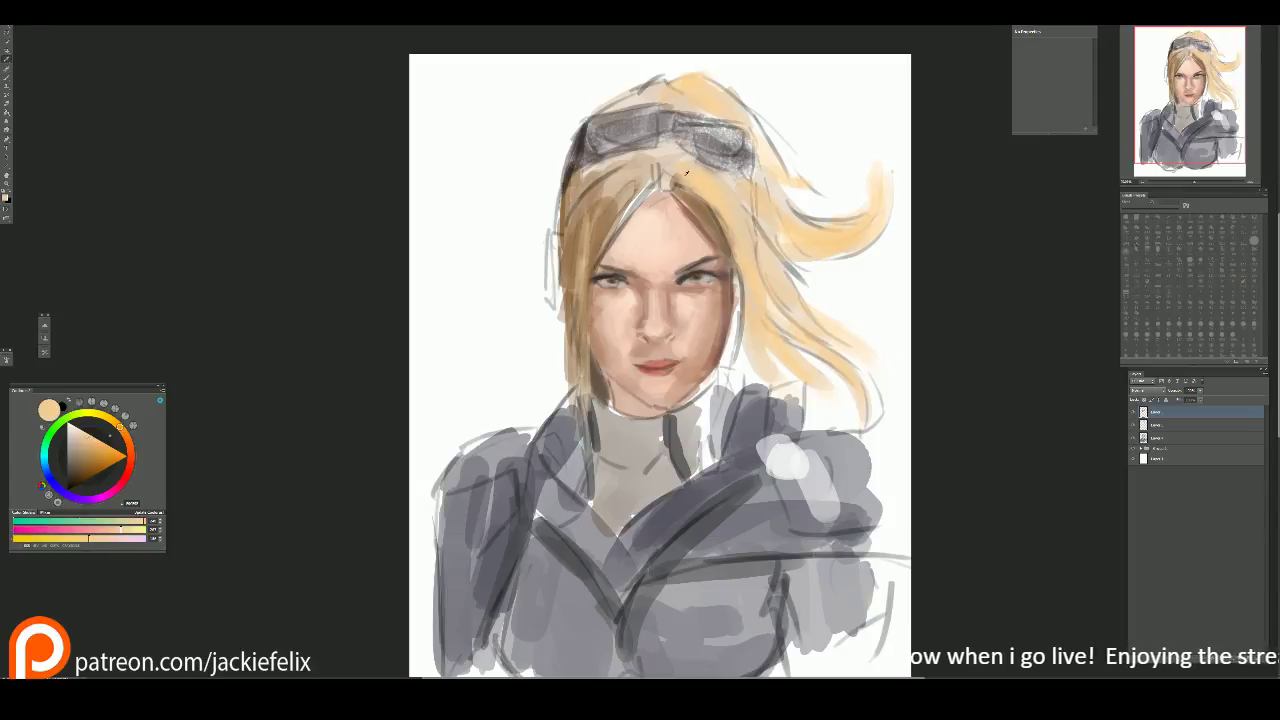
mouse_move(631, 168)
mouse_down()
mouse_move(605, 213)
mouse_move(610, 180)
mouse_move(590, 172)
mouse_move(620, 163)
mouse_move(580, 265)
mouse_up()
drag(628, 200, 587, 289)
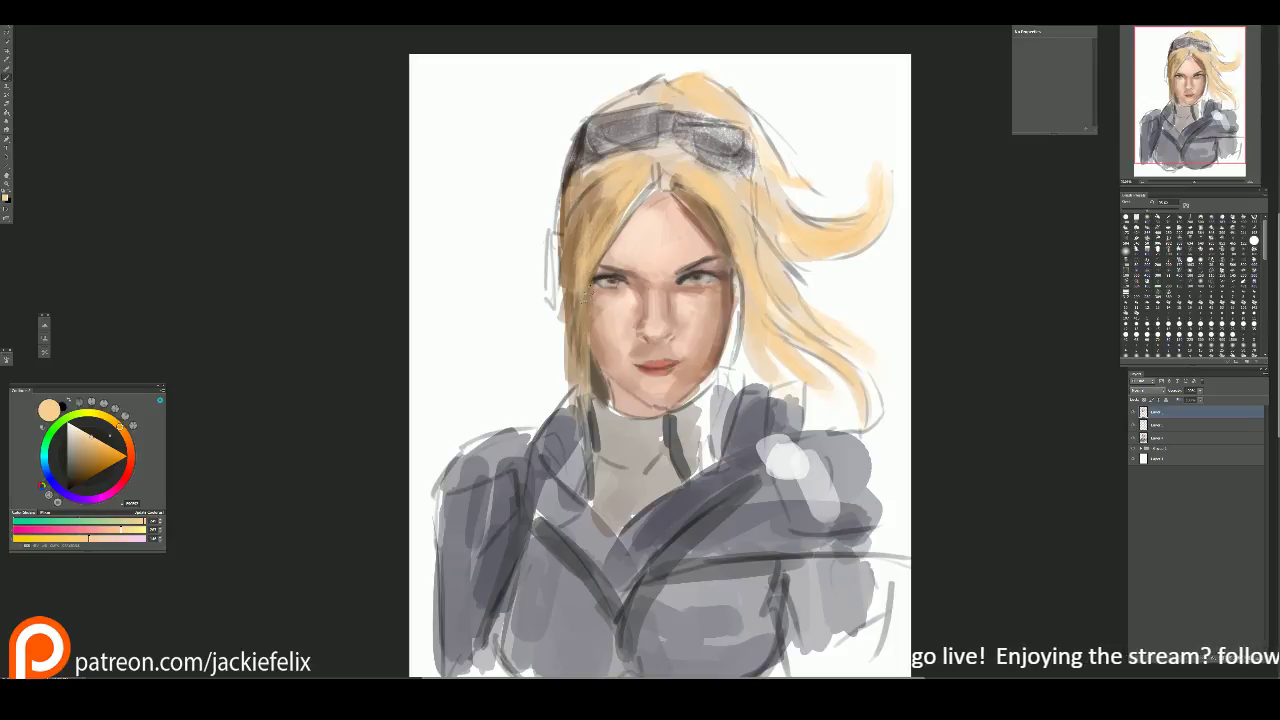
Step: Shade the left side of the high collar with a greyish brown, down to the point of the neckline
key(alt)
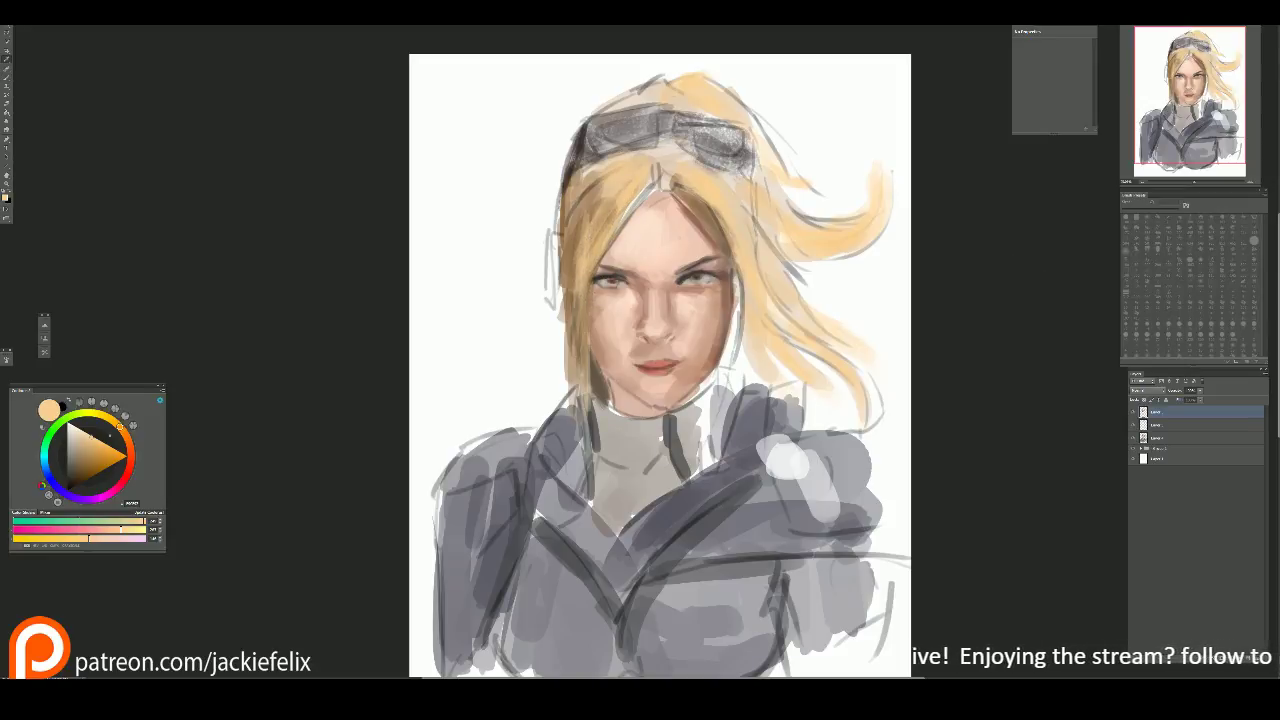
drag(596, 404, 597, 508)
drag(597, 460, 622, 534)
mouse_move(596, 402)
mouse_down()
mouse_move(610, 452)
mouse_move(634, 466)
mouse_up()
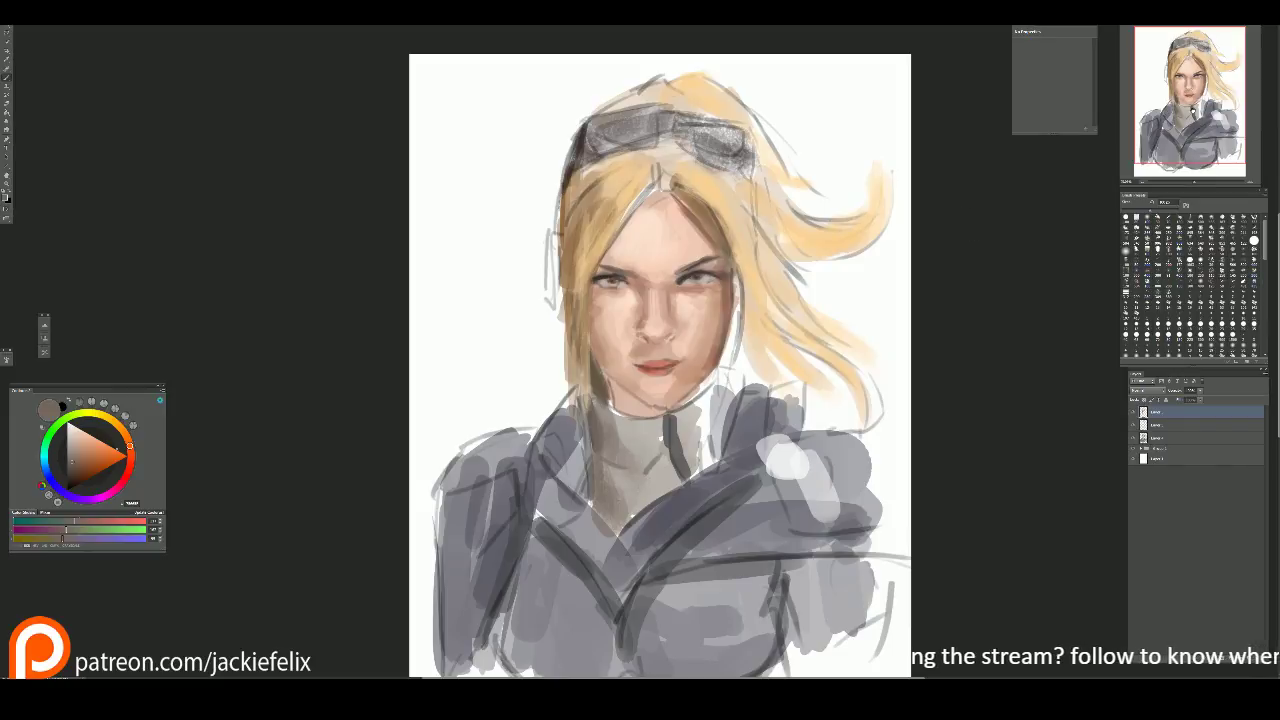
Step: Paint pale lavender highlights on both sides of the coat's chest
drag(520, 573, 490, 543)
alt+click(490, 543)
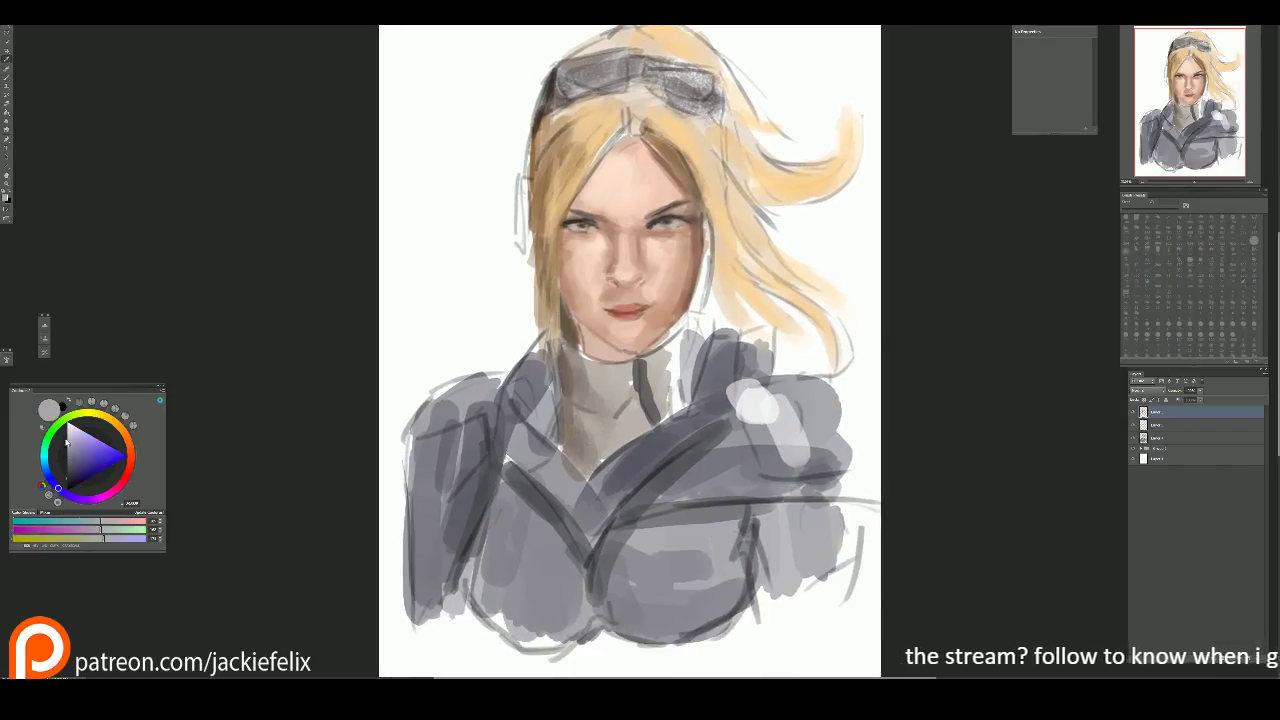
click(70, 432)
mouse_move(688, 528)
mouse_down()
mouse_move(708, 540)
mouse_move(660, 570)
mouse_move(710, 550)
mouse_move(700, 580)
mouse_up()
mouse_move(513, 525)
mouse_down()
mouse_move(510, 590)
mouse_move(543, 595)
mouse_move(535, 575)
mouse_move(562, 603)
mouse_up()
Step: Shade the left edge of the face from beside the eye down to the jaw with sampled reddish-brown skin tones
scroll(625, 160, up, 5)
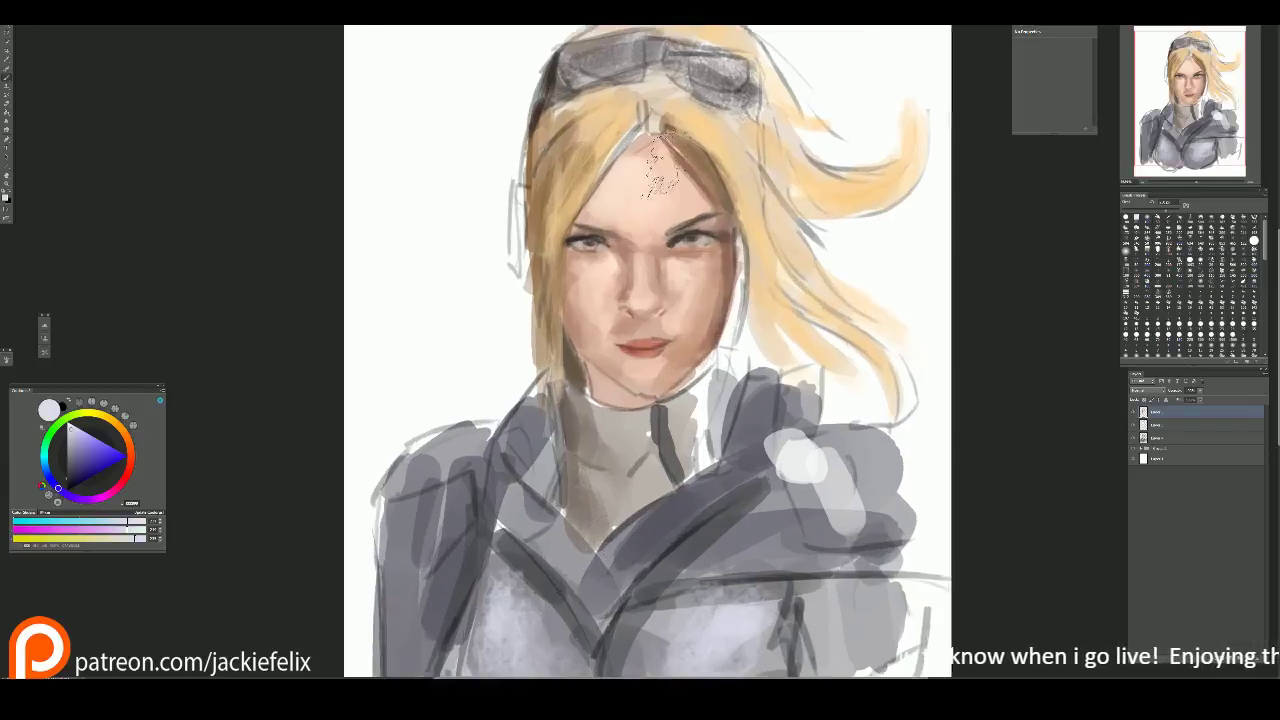
alt+click(700, 290)
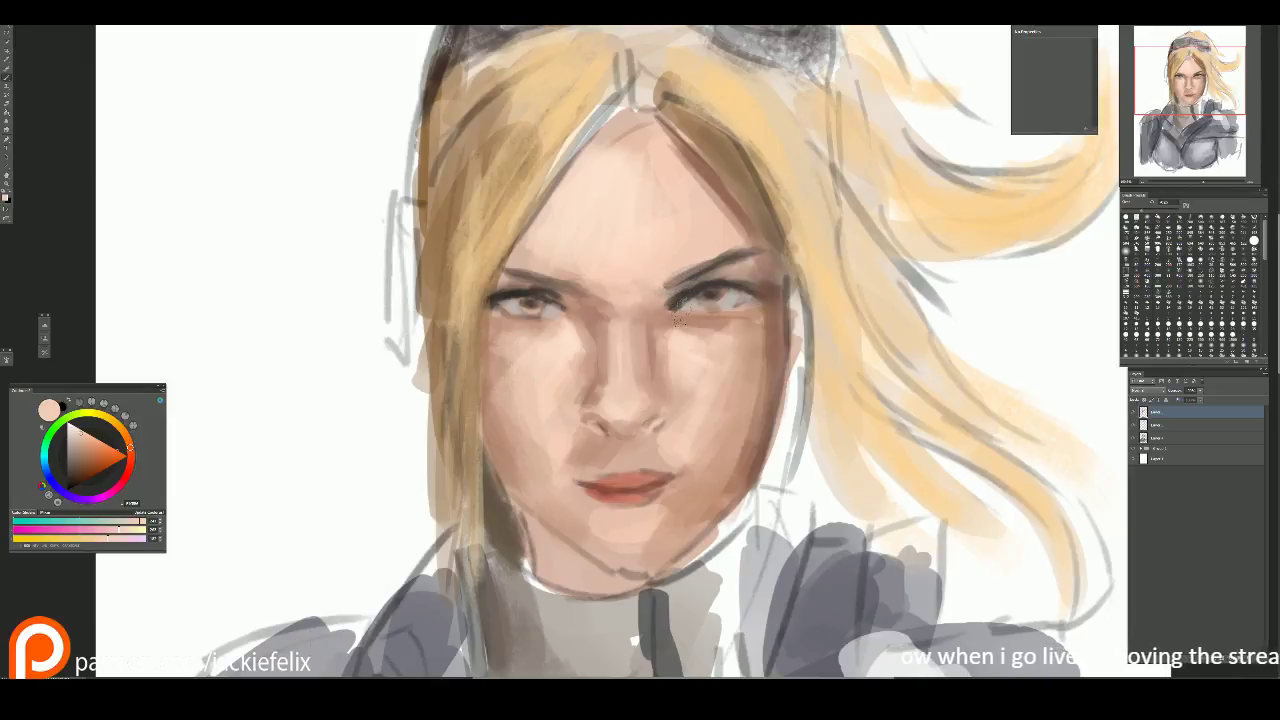
key(e)
alt+click(778, 314)
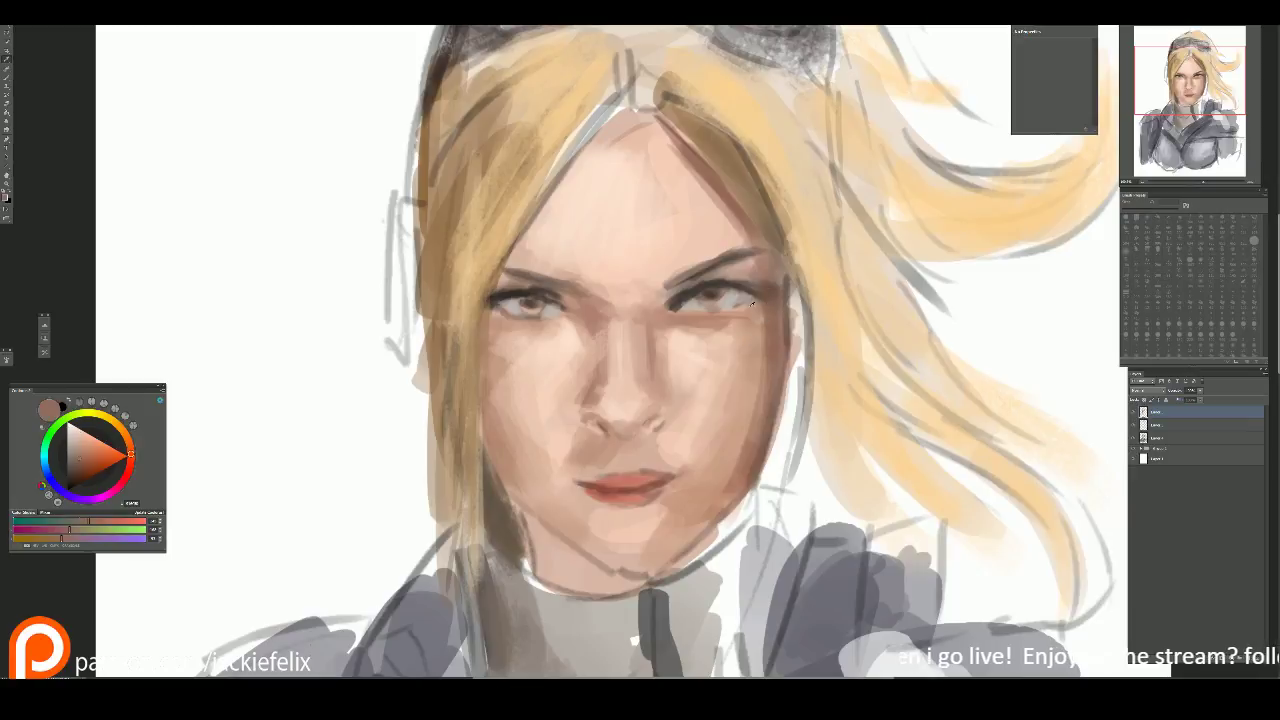
key(b)
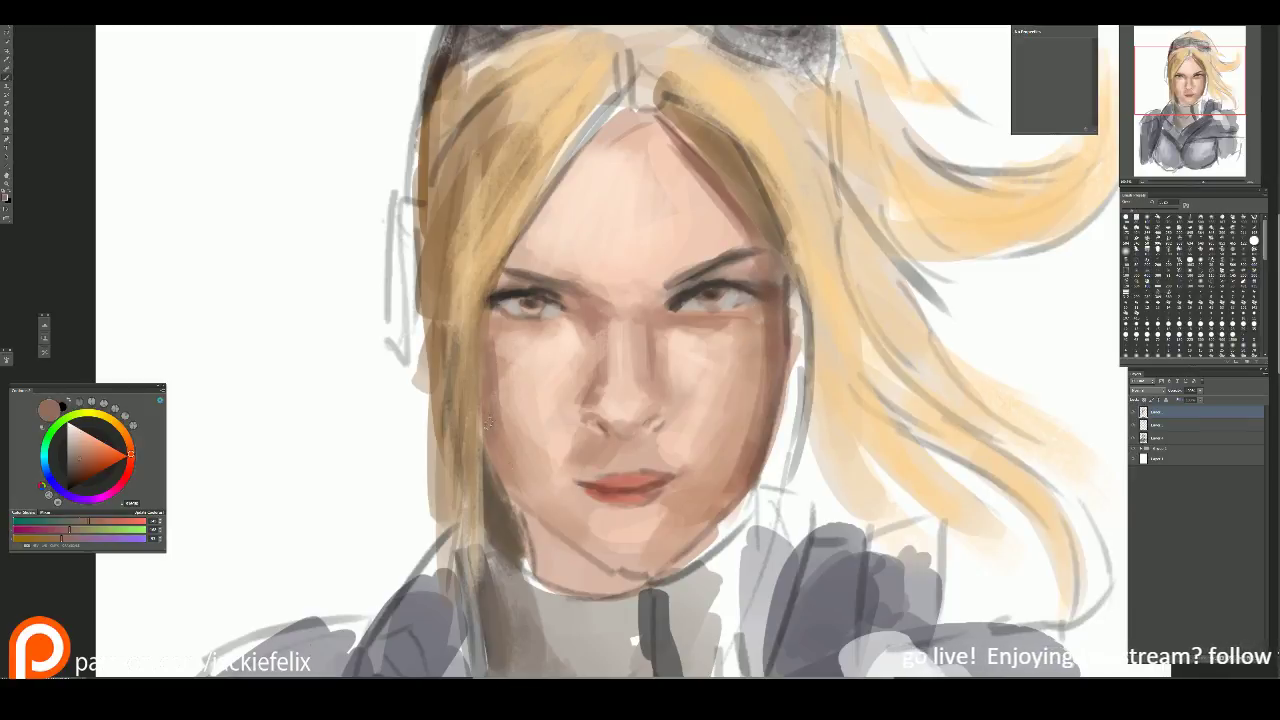
alt+click(491, 370)
mouse_move(498, 340)
mouse_down()
mouse_move(531, 483)
mouse_move(560, 545)
mouse_up()
Step: Paint a solid near-black headset earpiece over the sketched outline on the left side of the head
scroll(590, 428, down, 4)
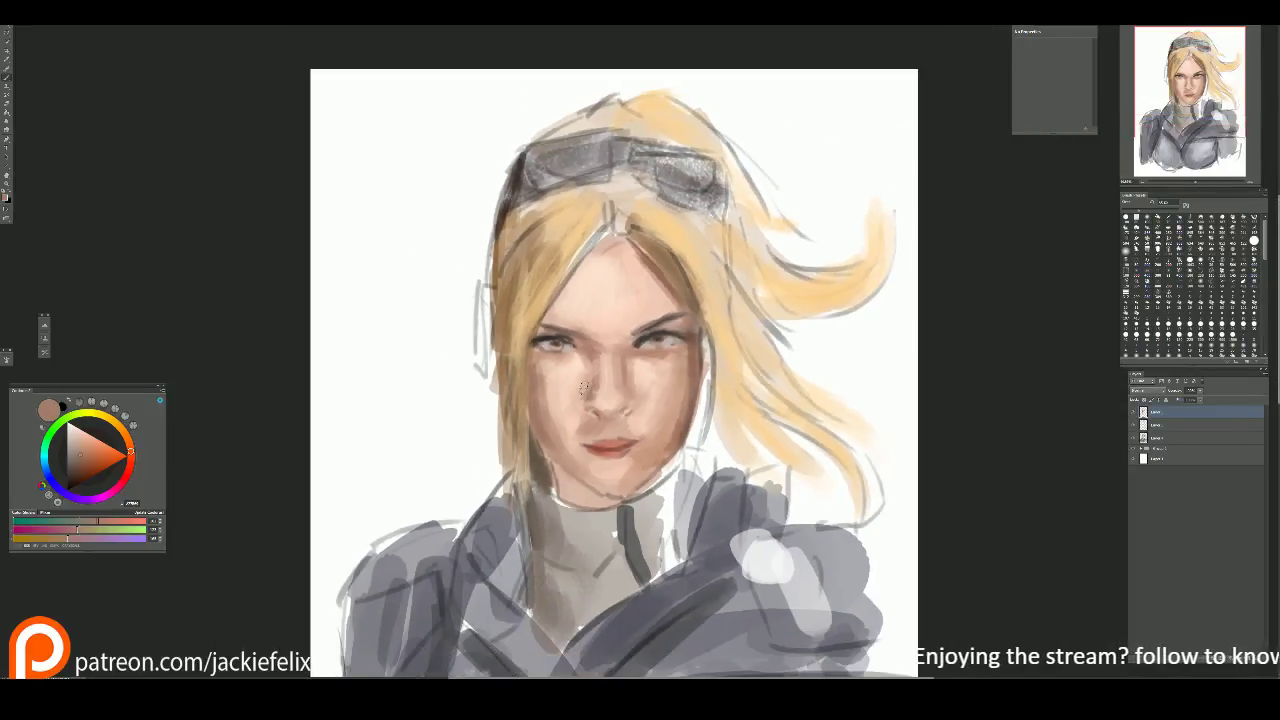
alt+click(510, 283)
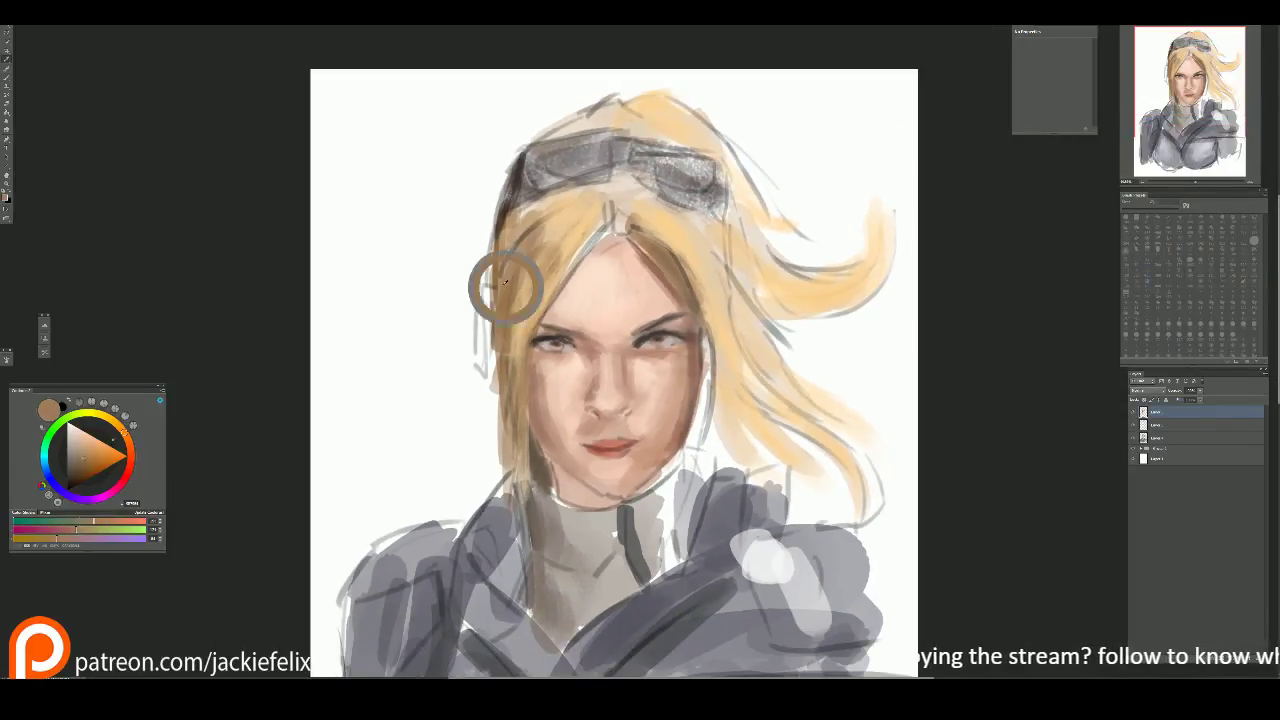
key(alt)
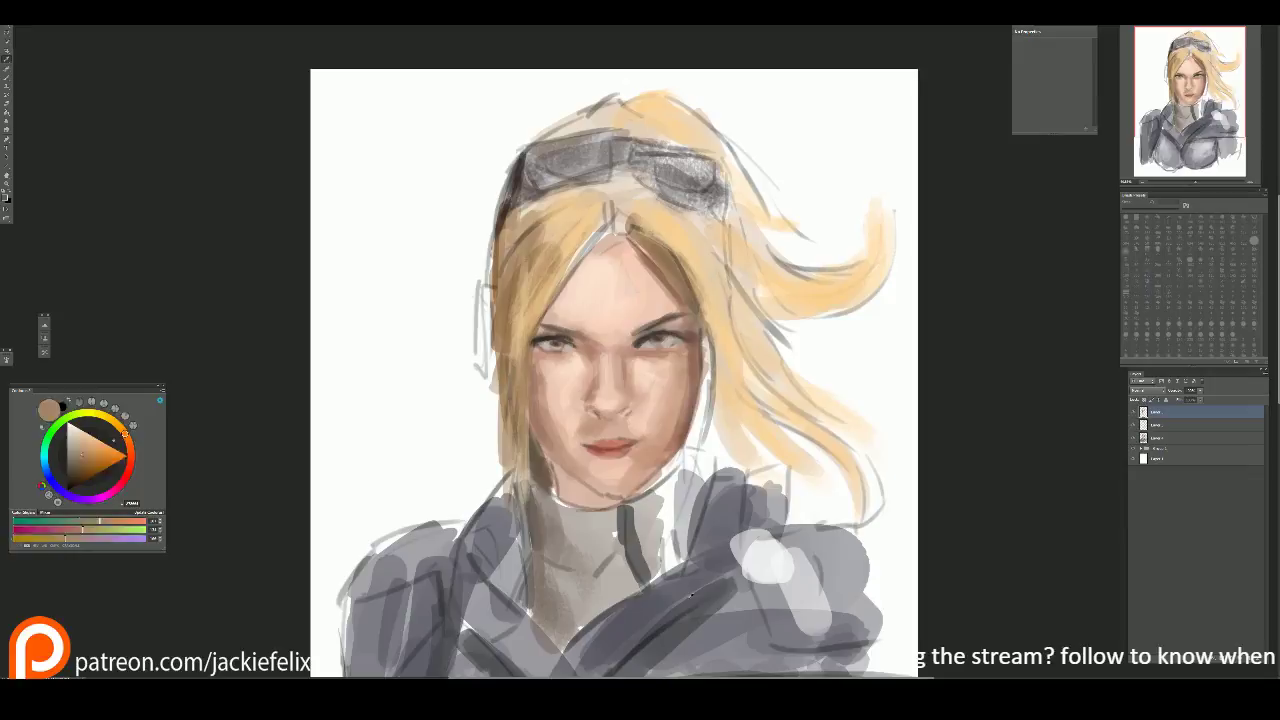
alt+click(673, 581)
drag(479, 285, 488, 374)
click(76, 472)
drag(478, 282, 488, 382)
mouse_move(480, 318)
mouse_down()
mouse_move(476, 366)
mouse_move(494, 382)
mouse_up()
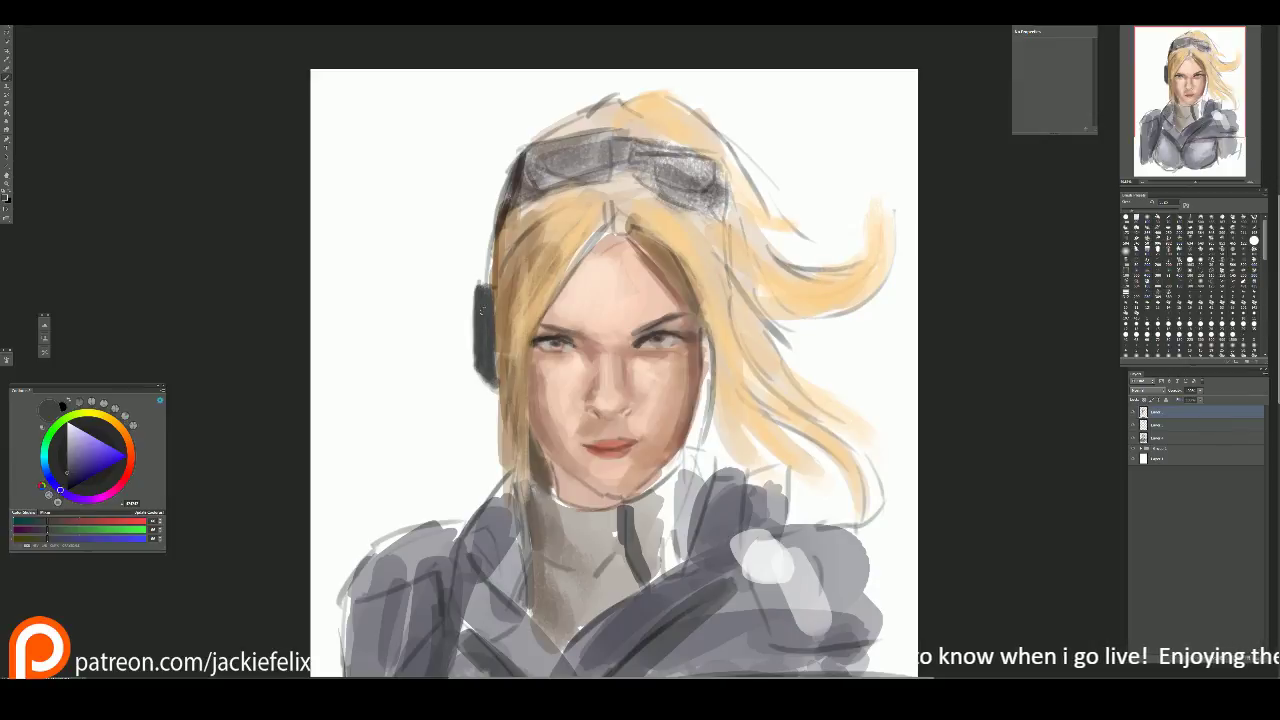
Step: Add sampled brown shadows to the ponytail and to the hair falling along the right side of the face
drag(1078, 111, 1169, 71)
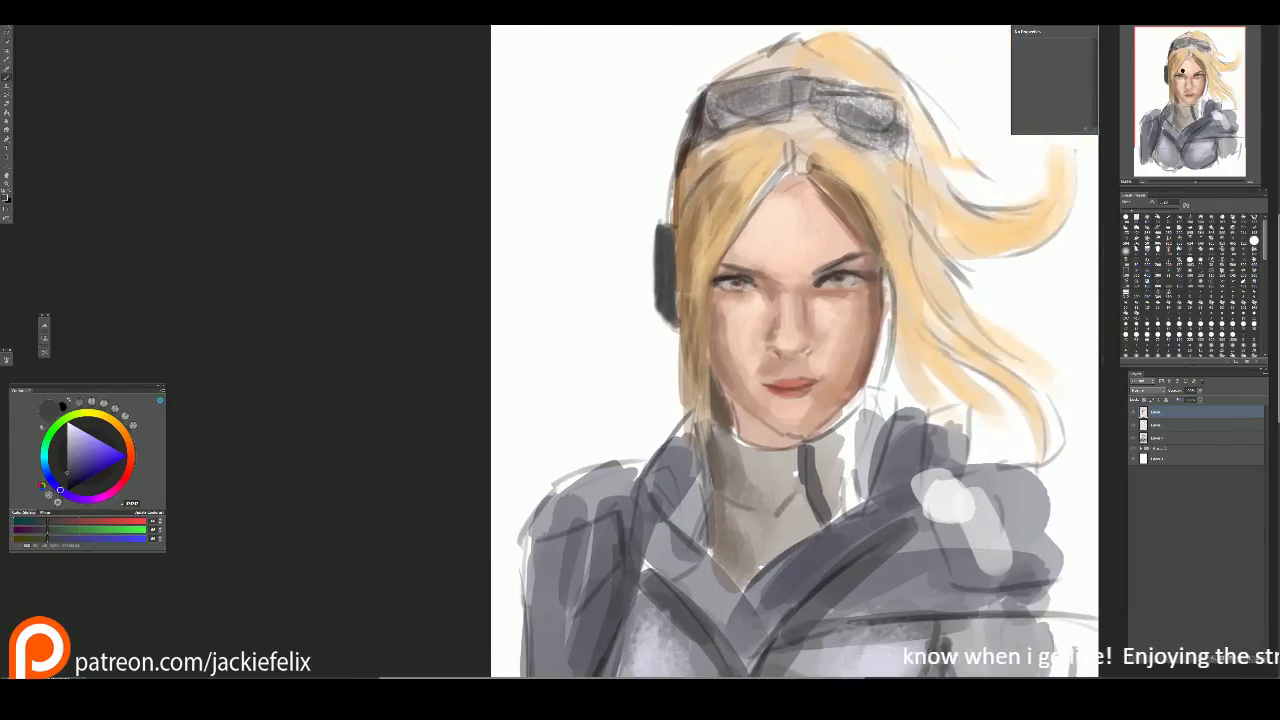
alt+click(691, 238)
drag(1023, 169, 848, 167)
mouse_move(714, 187)
mouse_down()
mouse_move(783, 234)
mouse_move(725, 189)
mouse_move(772, 238)
mouse_move(840, 250)
mouse_up()
mouse_move(690, 150)
mouse_down()
mouse_move(808, 237)
mouse_move(890, 210)
mouse_move(838, 232)
mouse_up()
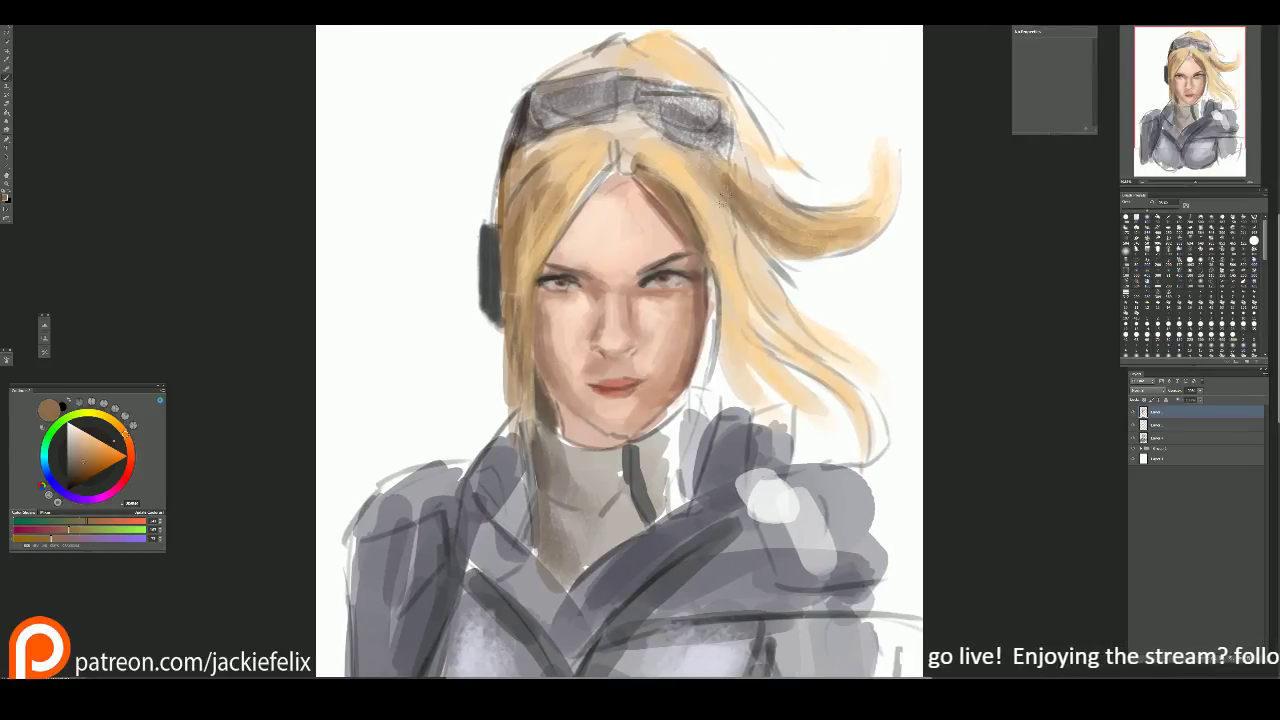
drag(670, 170, 738, 395)
Step: Brighten the hair right of the parting with sampled gold and shade the hair below and above the goggles with brown
alt+click(656, 157)
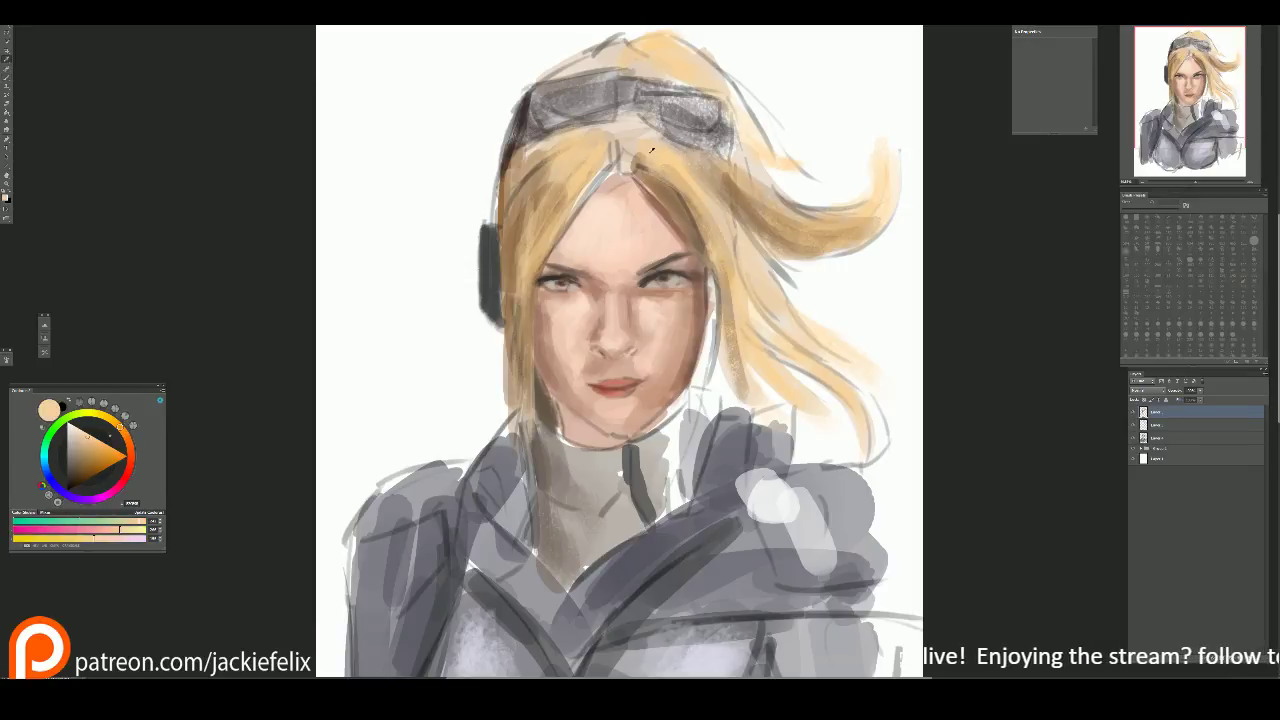
mouse_move(695, 172)
mouse_down()
mouse_move(655, 232)
mouse_move(633, 147)
mouse_up()
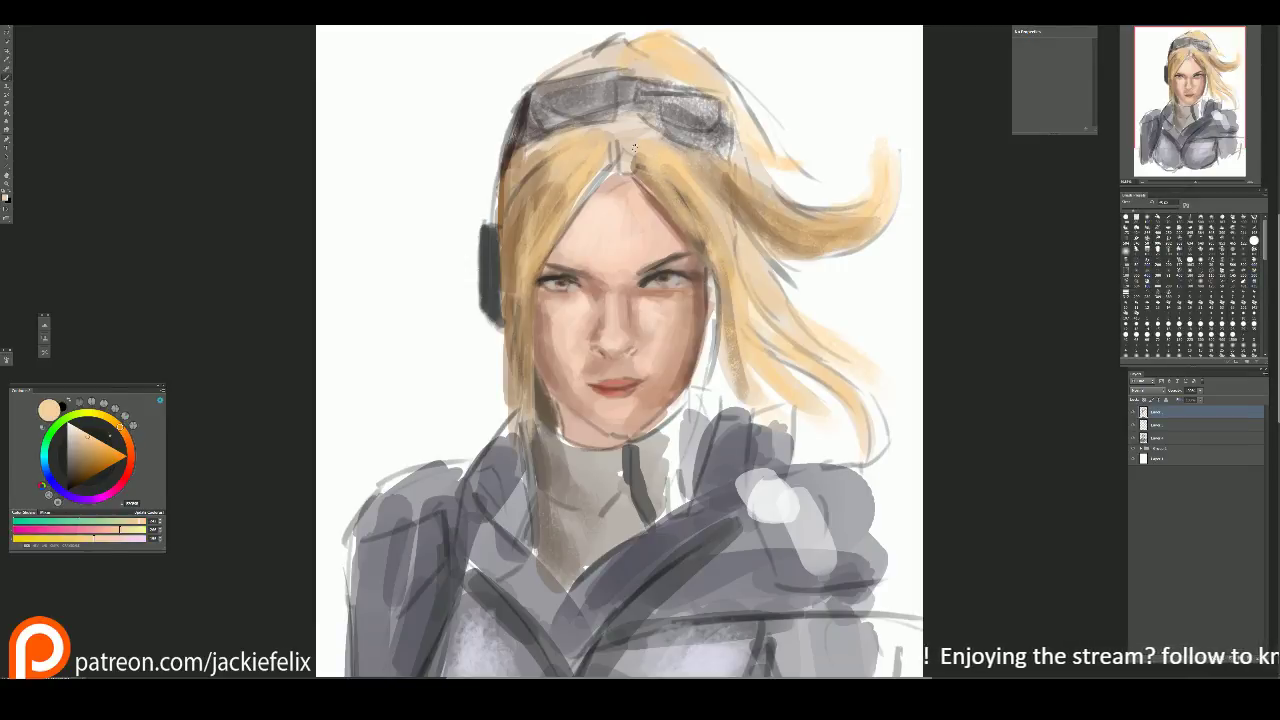
alt+click(664, 171)
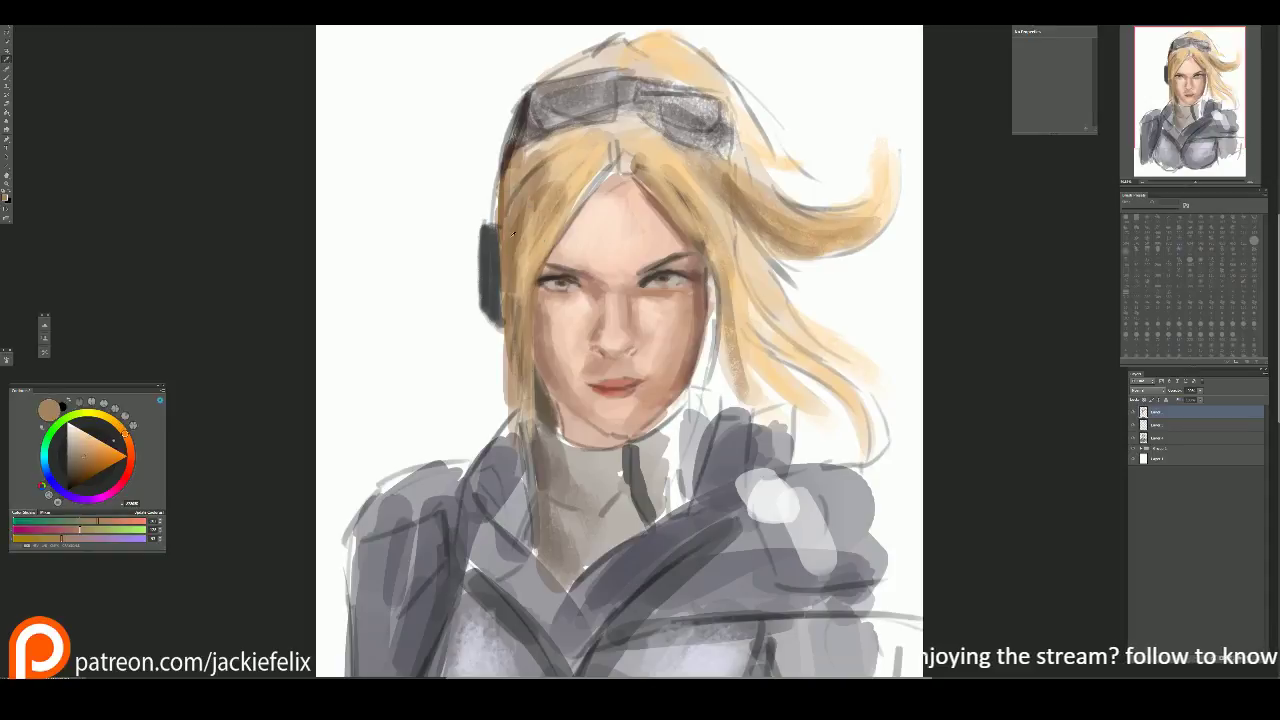
mouse_move(518, 160)
mouse_down()
mouse_move(616, 125)
mouse_move(690, 157)
mouse_up()
mouse_move(606, 62)
mouse_down()
mouse_move(572, 60)
mouse_move(678, 73)
mouse_up()
Step: Highlight the hair on the crown with a pale peach lightened from the sampled hair colour
alt+click(678, 73)
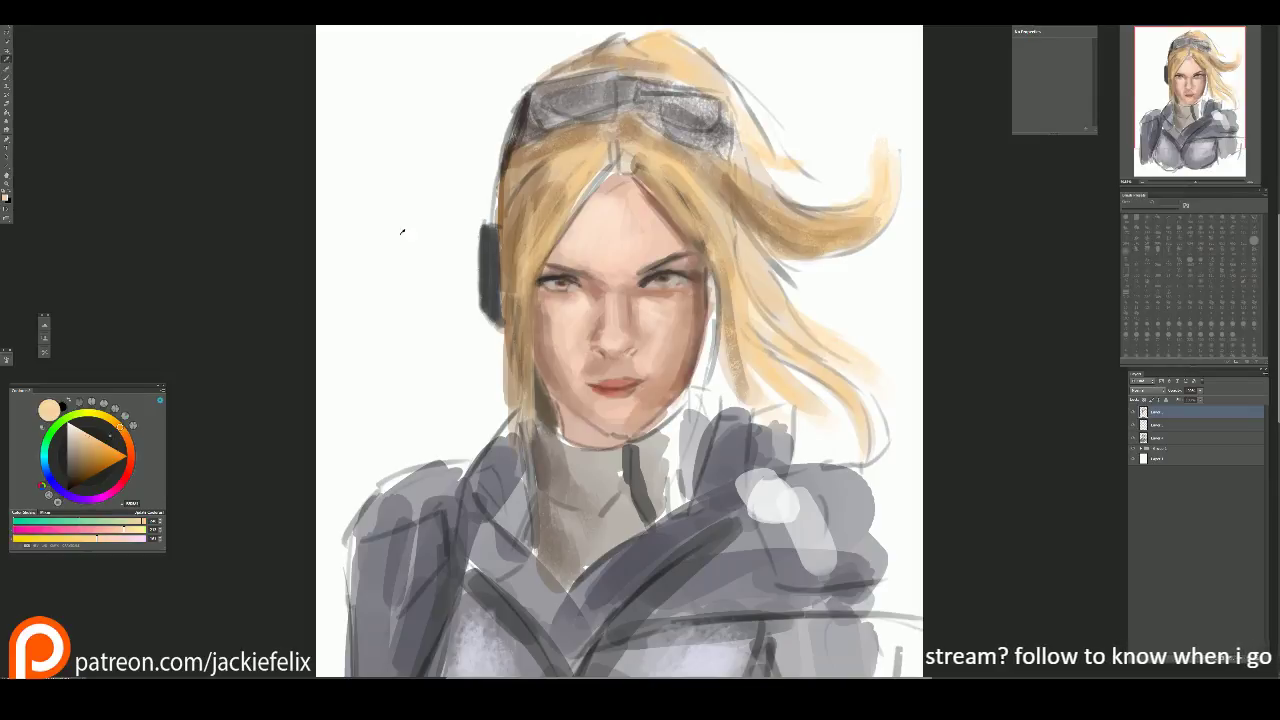
click(90, 440)
drag(582, 64, 650, 44)
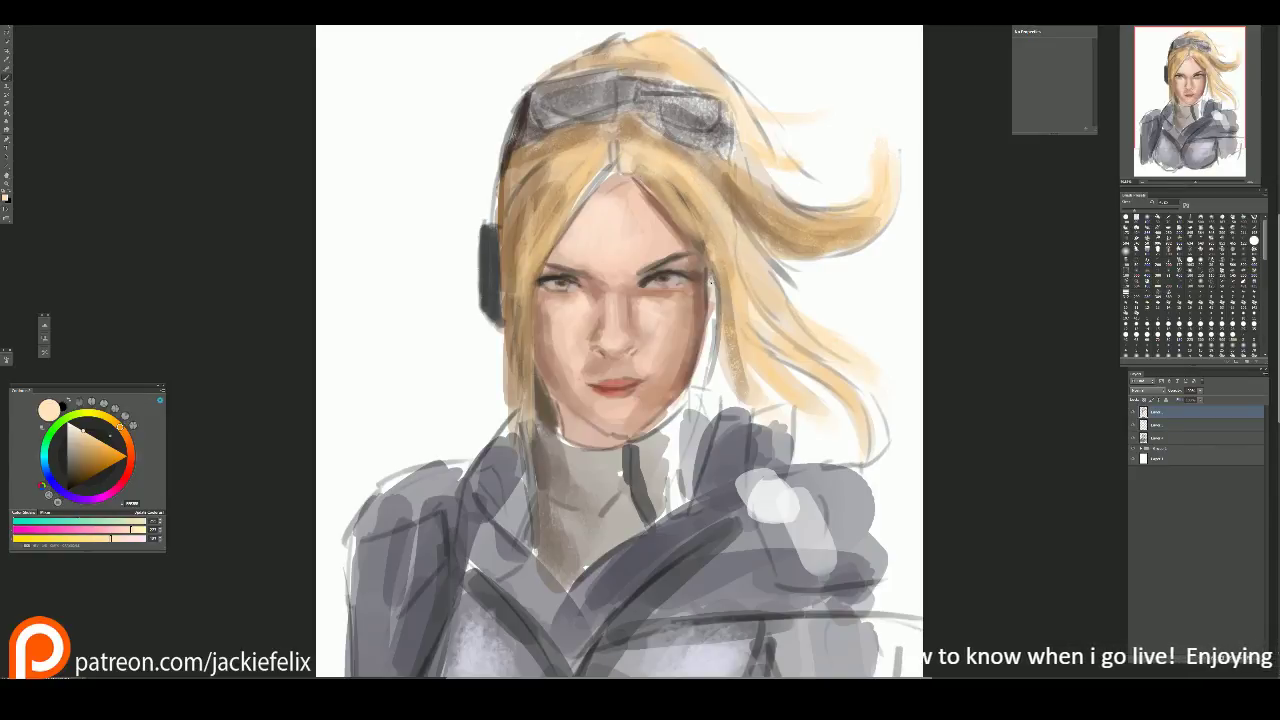
Step: Shade the lower flowing locks on the right with sampled brown strokes that follow the strands
alt+click(752, 213)
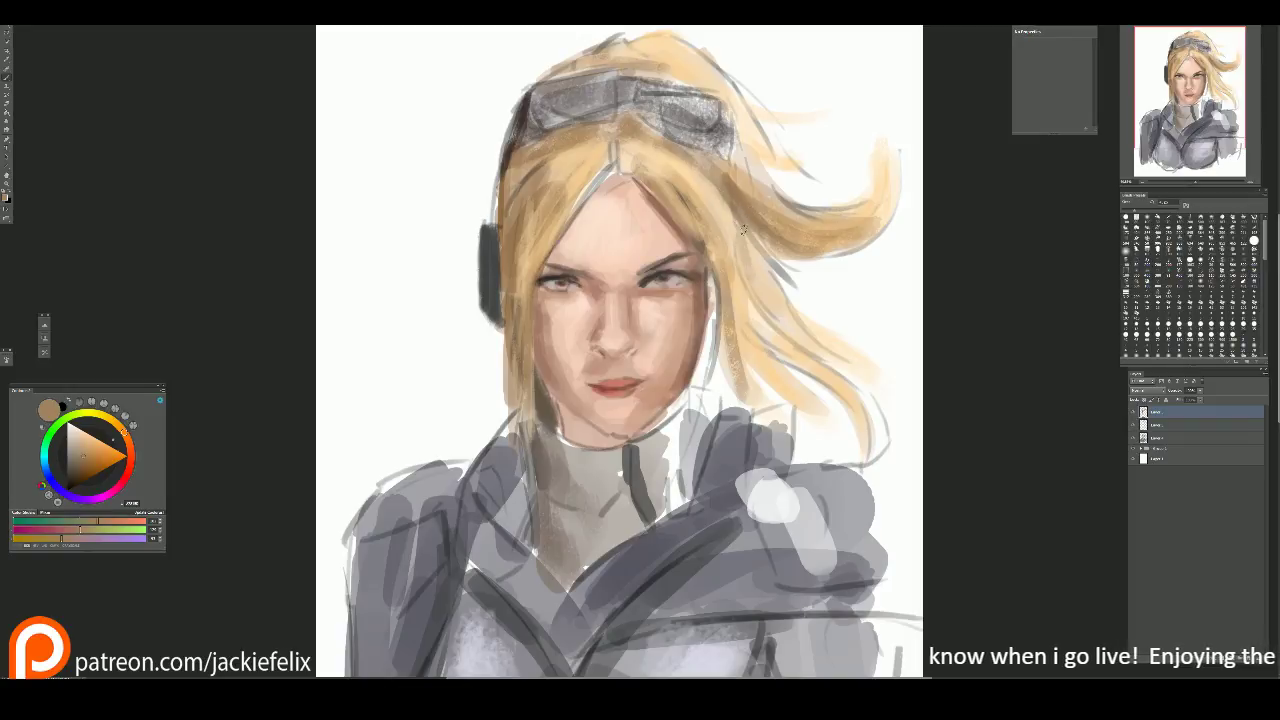
alt+click(749, 266)
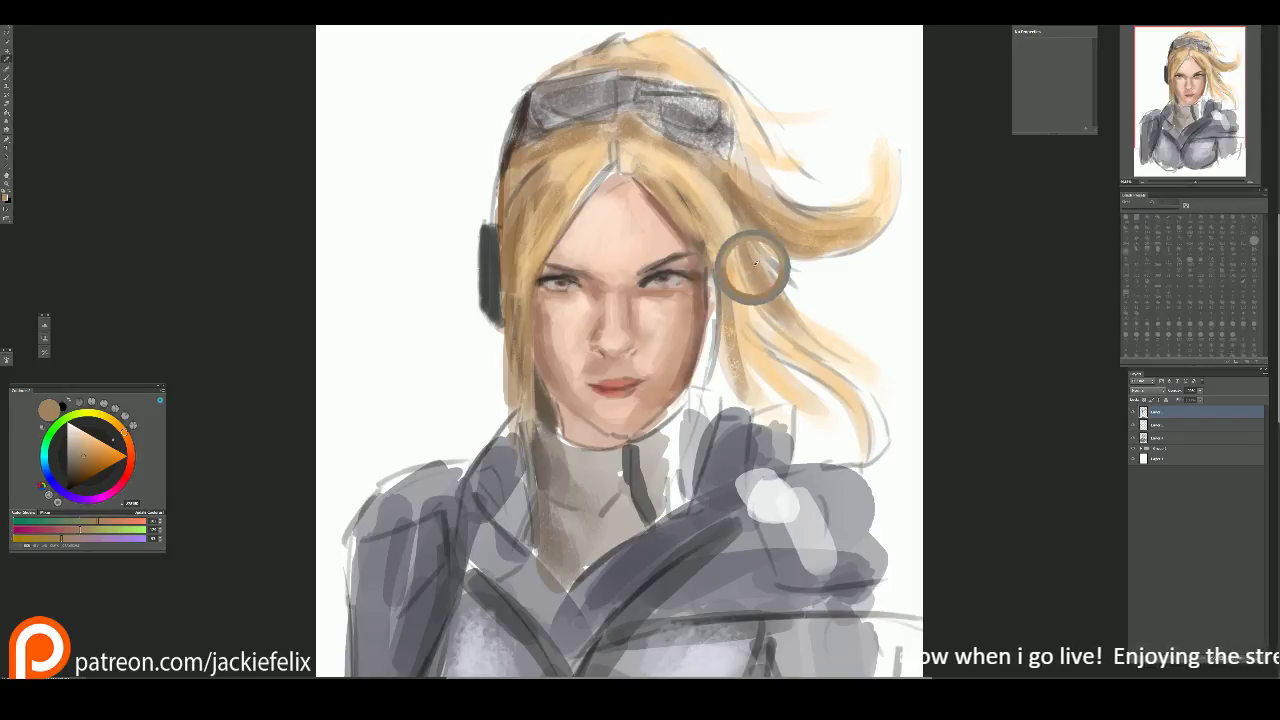
mouse_move(742, 292)
mouse_down()
mouse_move(798, 368)
mouse_move(818, 455)
mouse_up()
drag(758, 397, 774, 299)
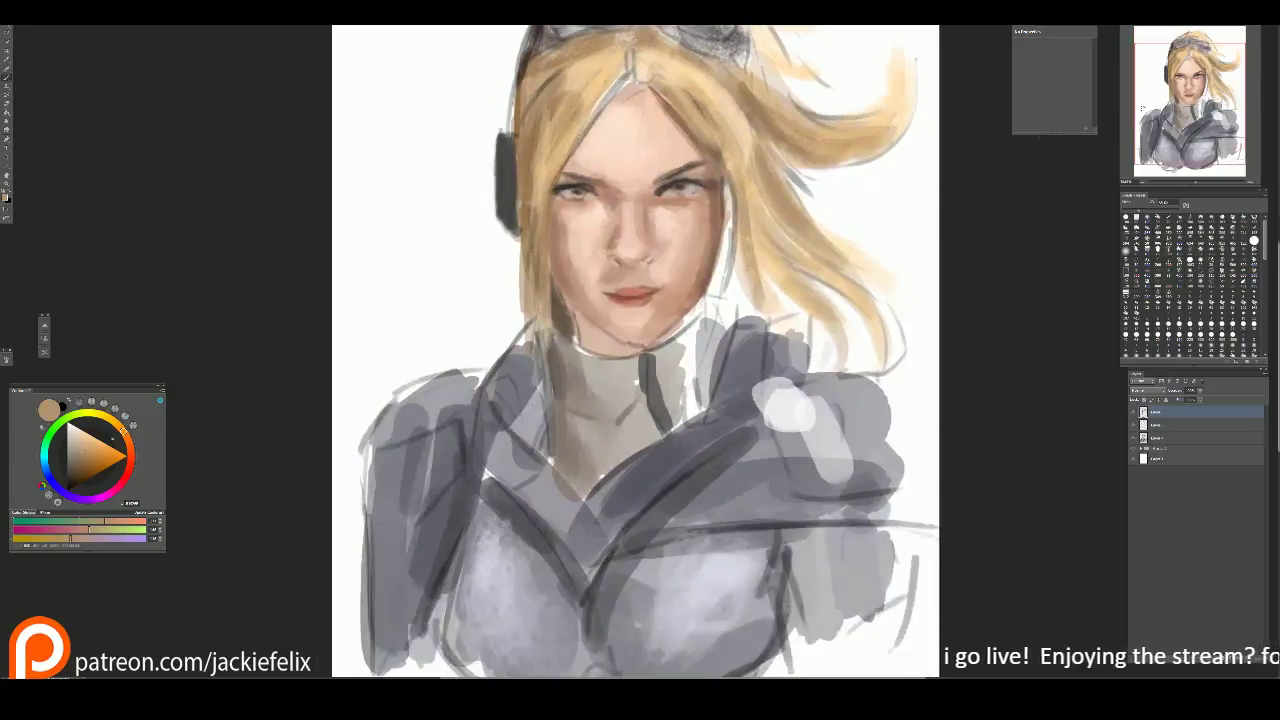
Step: Deepen the shadows on the right cheek, chin and left jaw with sampled reddish-brown and pink skin tones
alt+click(713, 188)
mouse_move(706, 202)
mouse_down()
mouse_move(705, 276)
mouse_move(670, 316)
mouse_up()
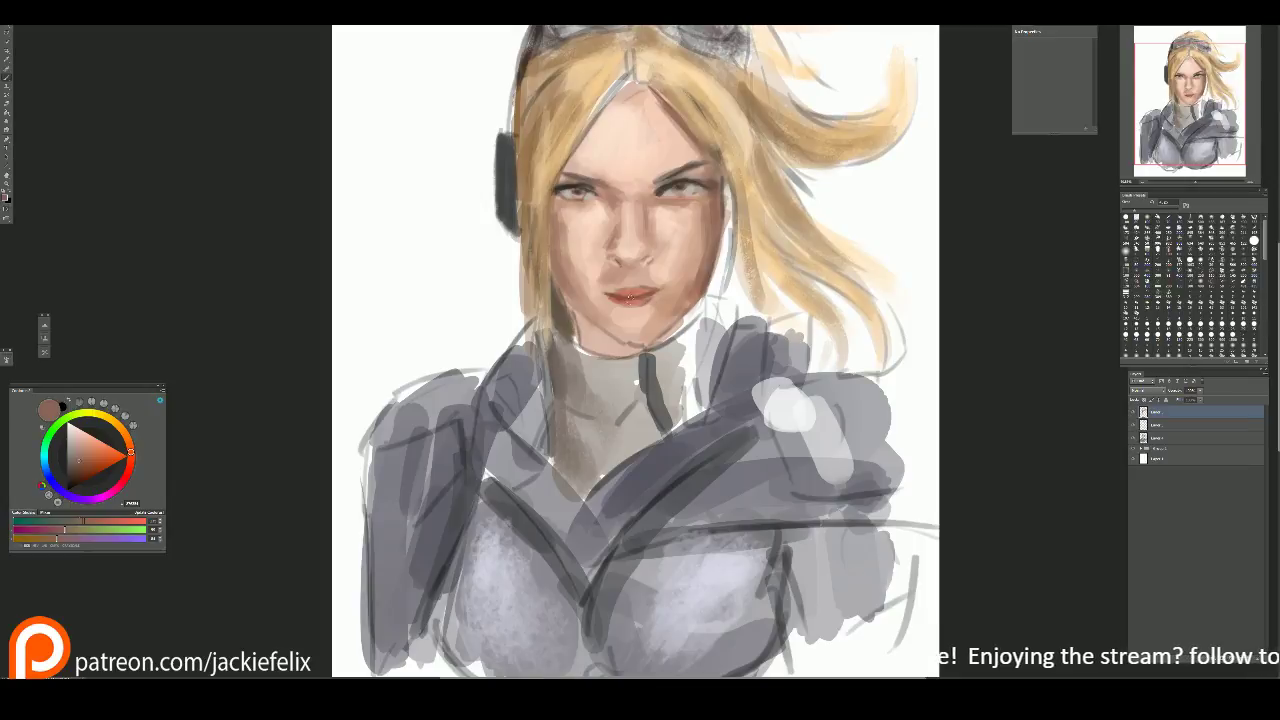
mouse_move(615, 311)
mouse_down()
mouse_move(596, 296)
mouse_move(610, 324)
mouse_move(584, 282)
mouse_up()
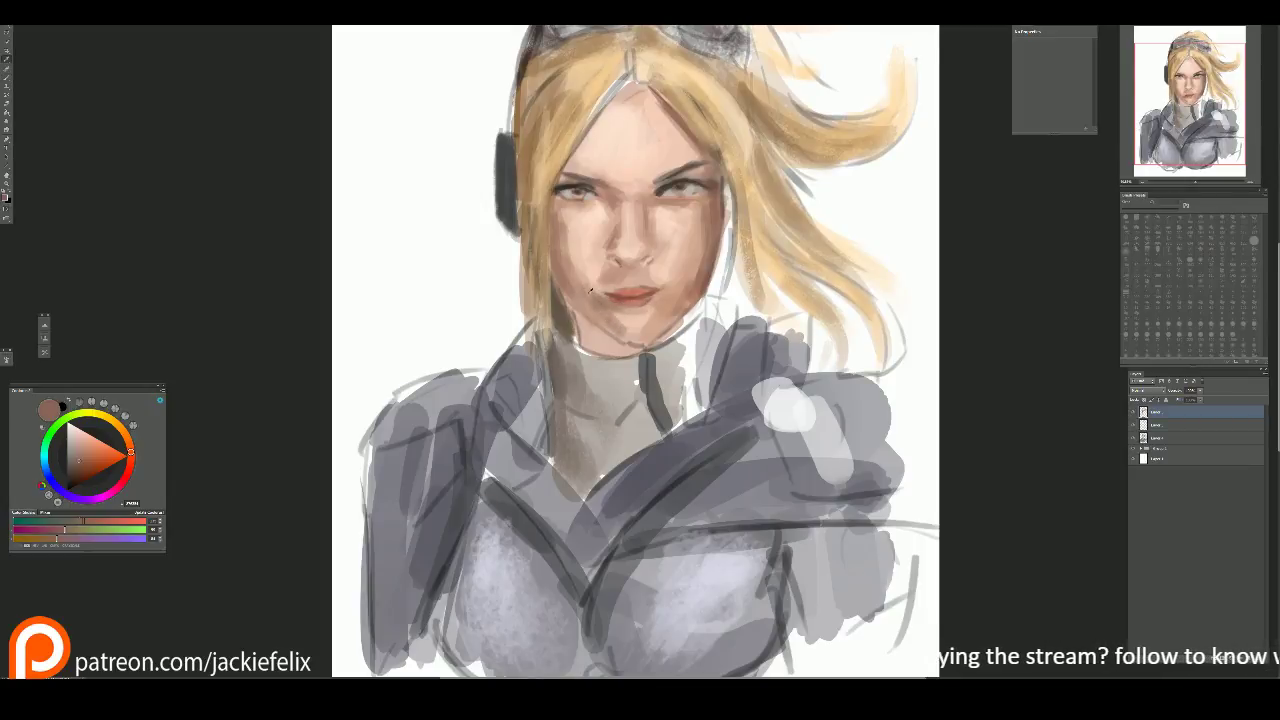
alt+click(588, 287)
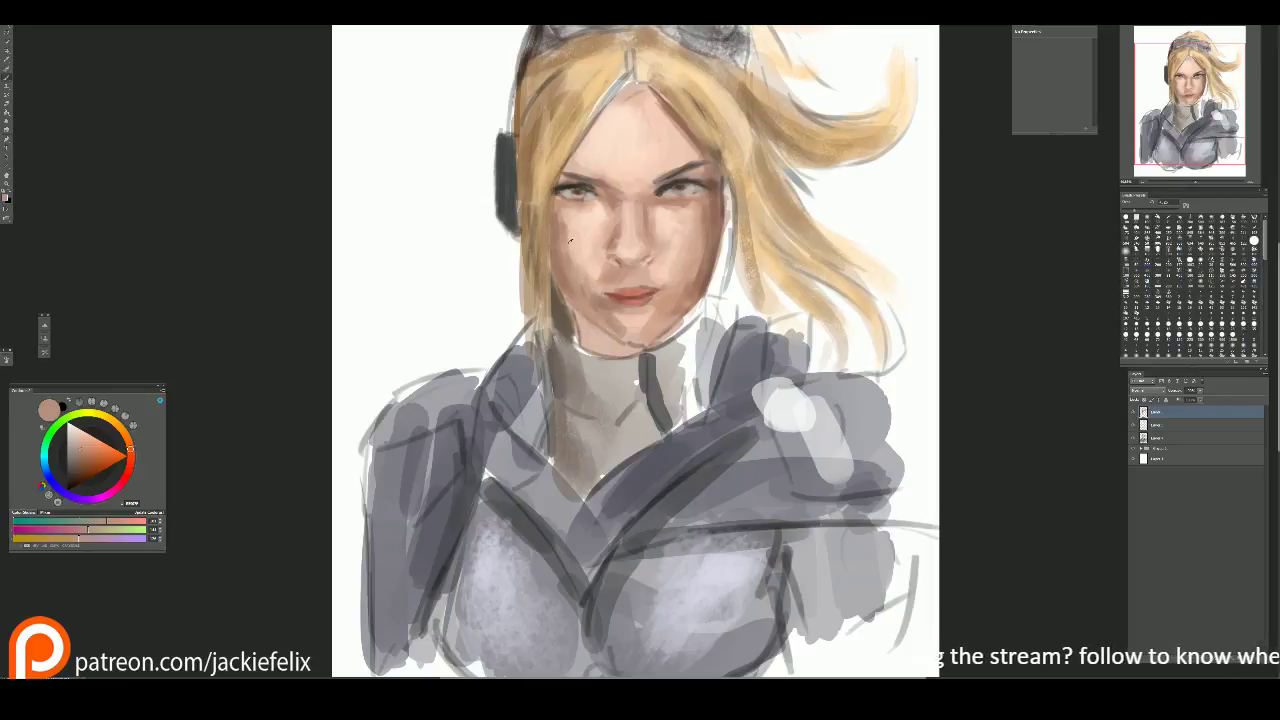
alt+click(567, 221)
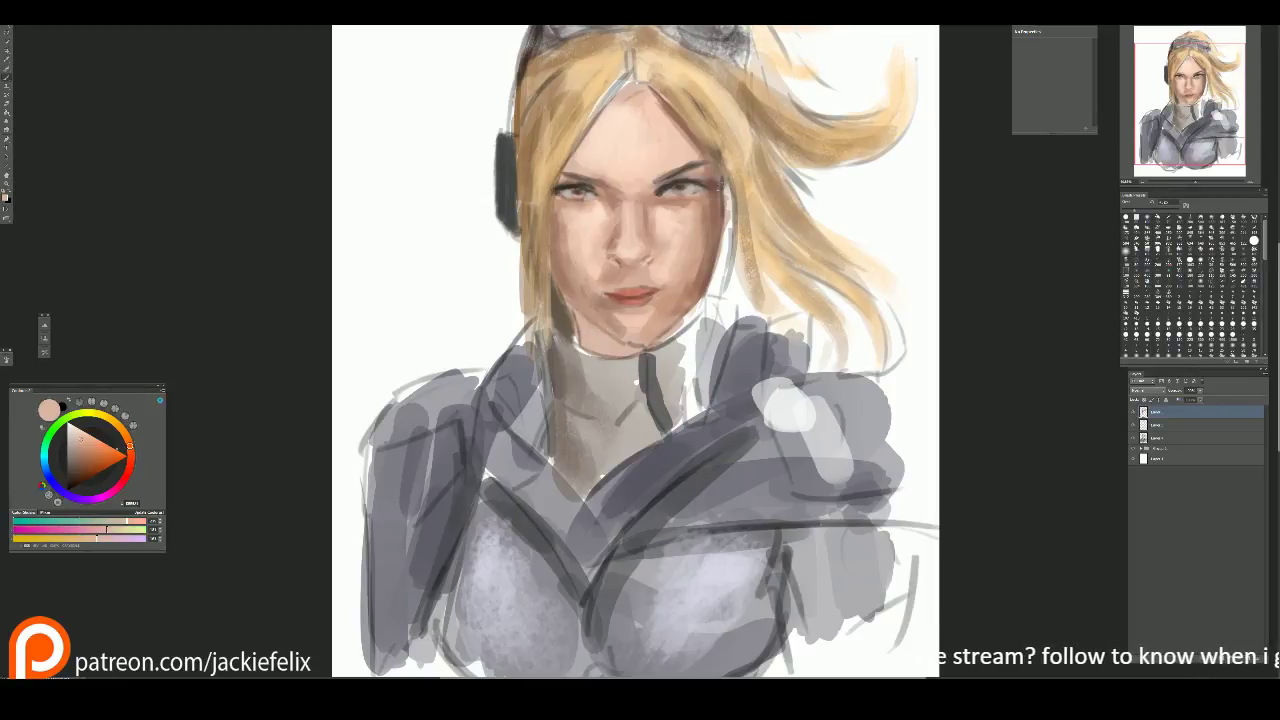
Step: Colour both irises pale mint green, shade them with a darker teal, and pick a light grey
scroll(700, 120, up, 2)
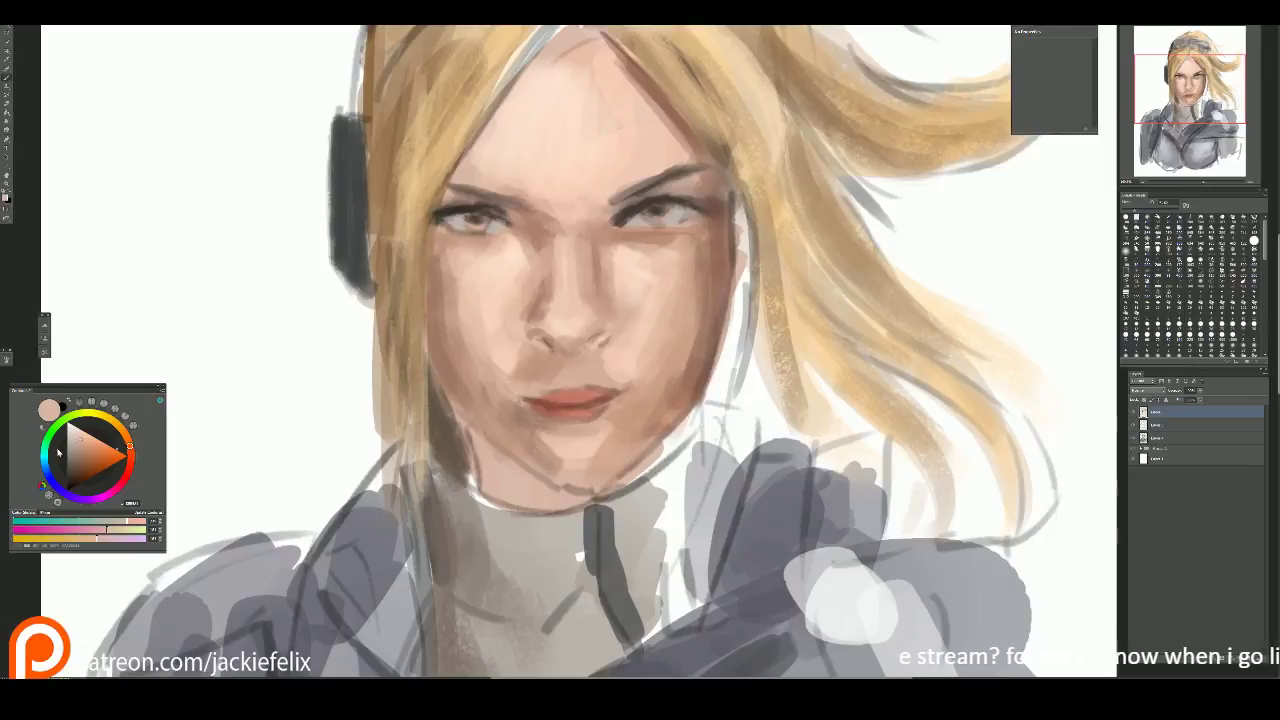
click(58, 453)
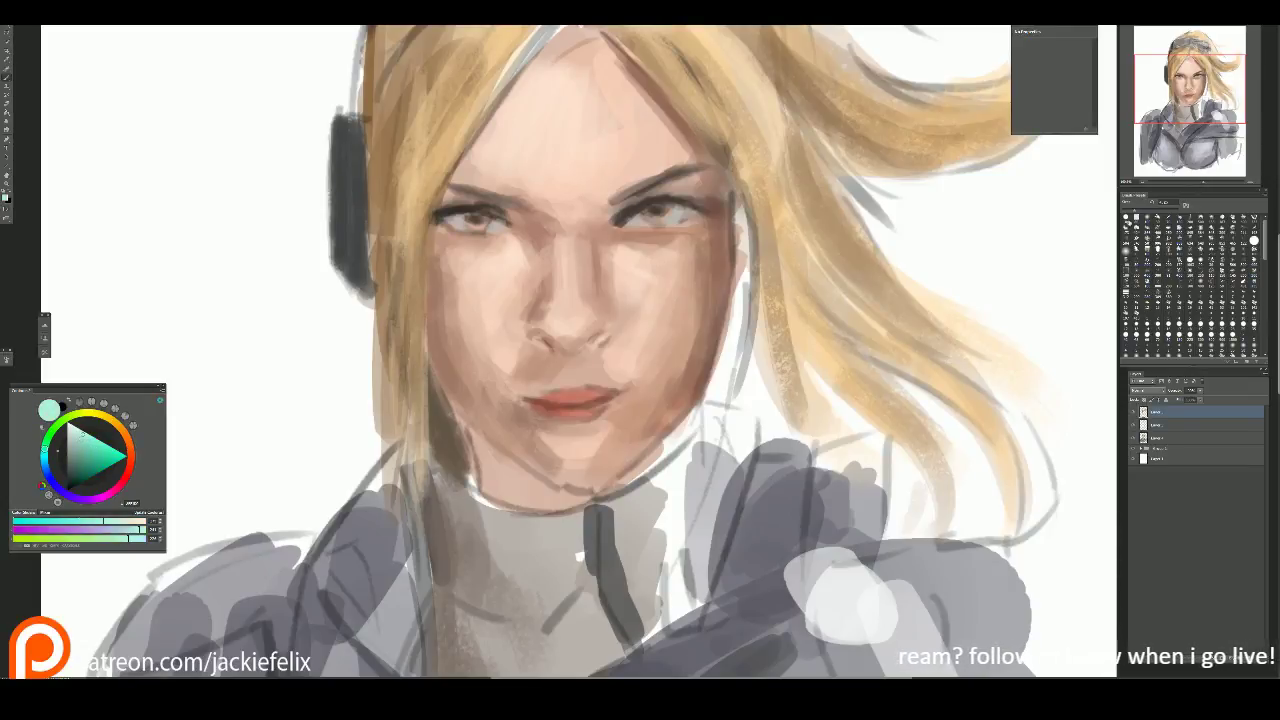
drag(466, 220, 484, 232)
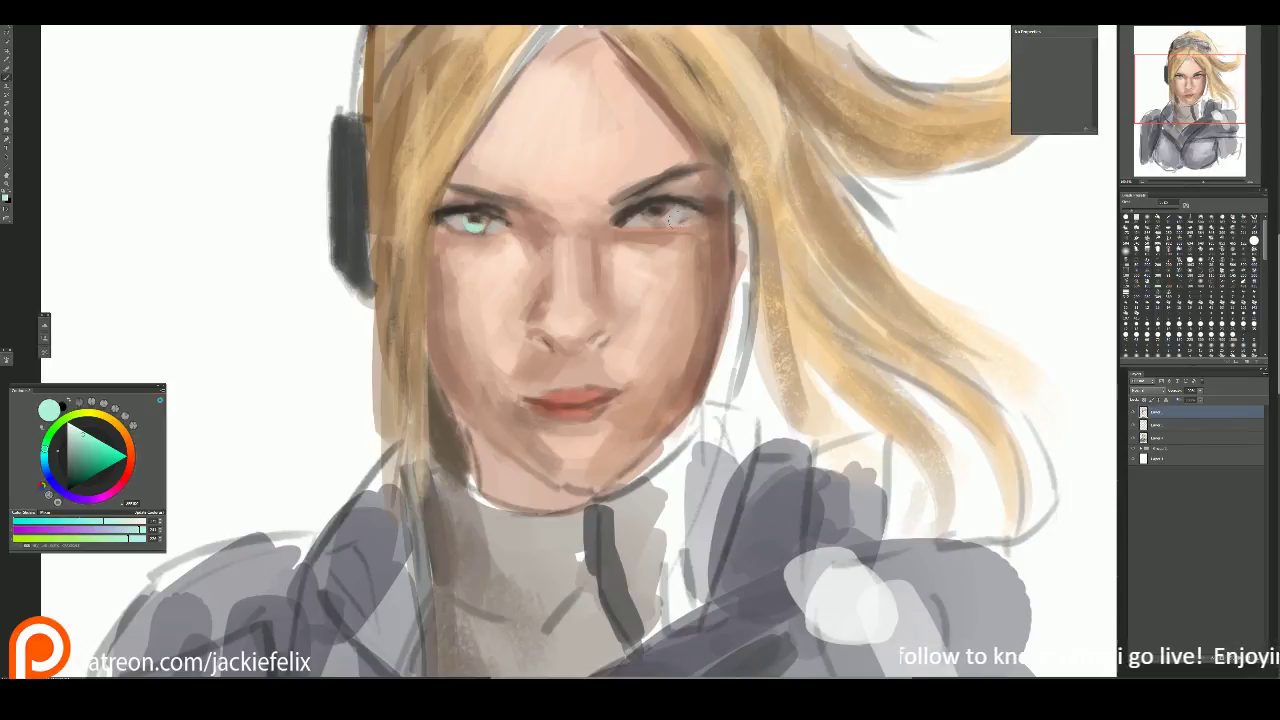
drag(656, 219, 666, 218)
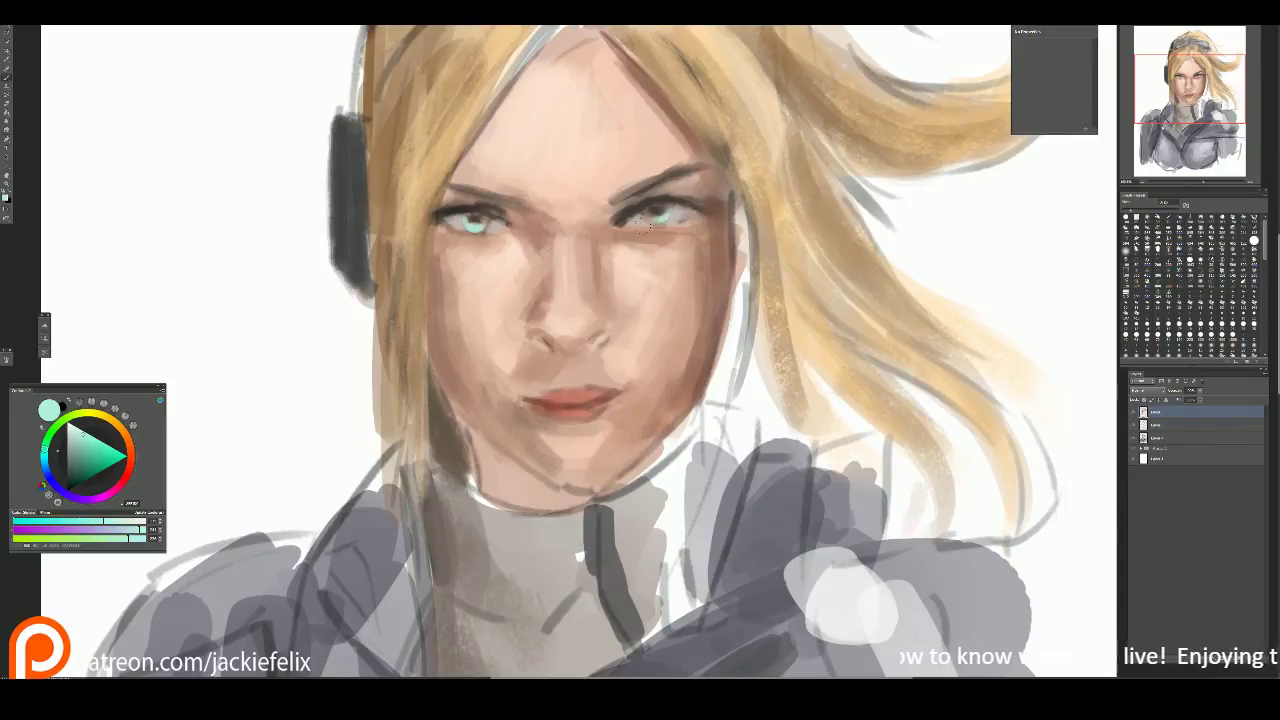
click(79, 458)
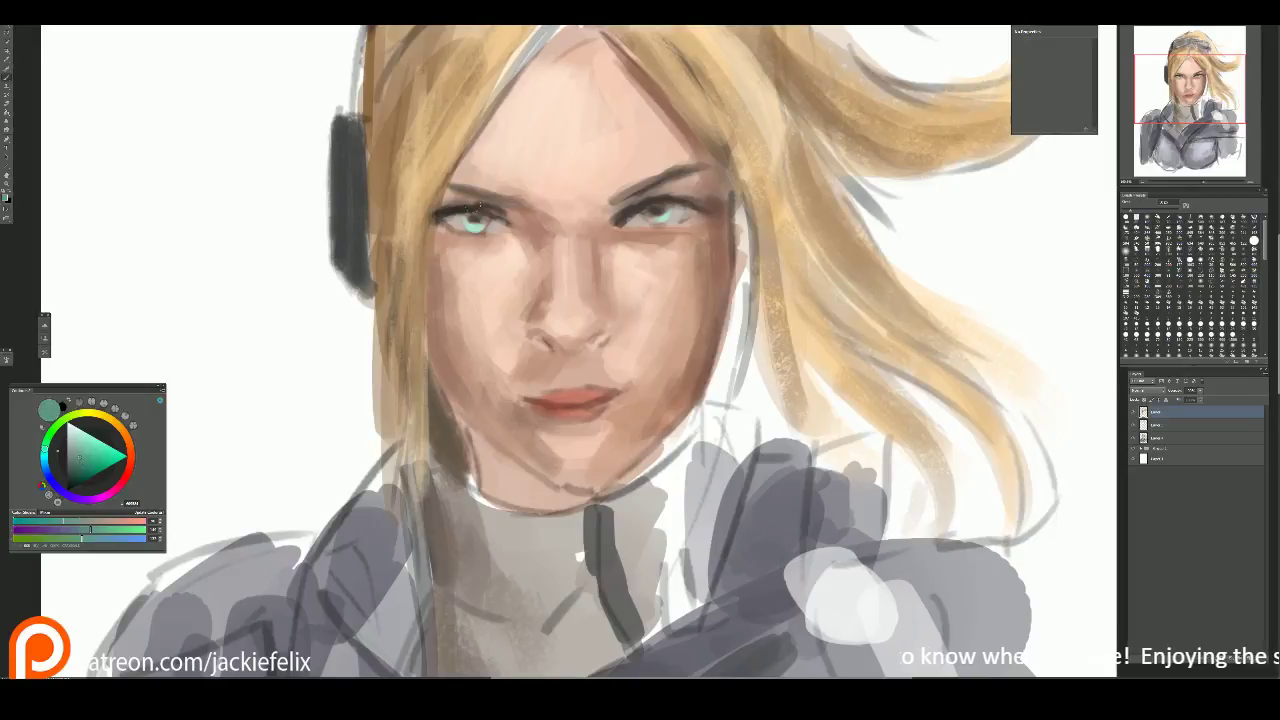
drag(466, 221, 478, 228)
drag(644, 214, 658, 217)
click(104, 402)
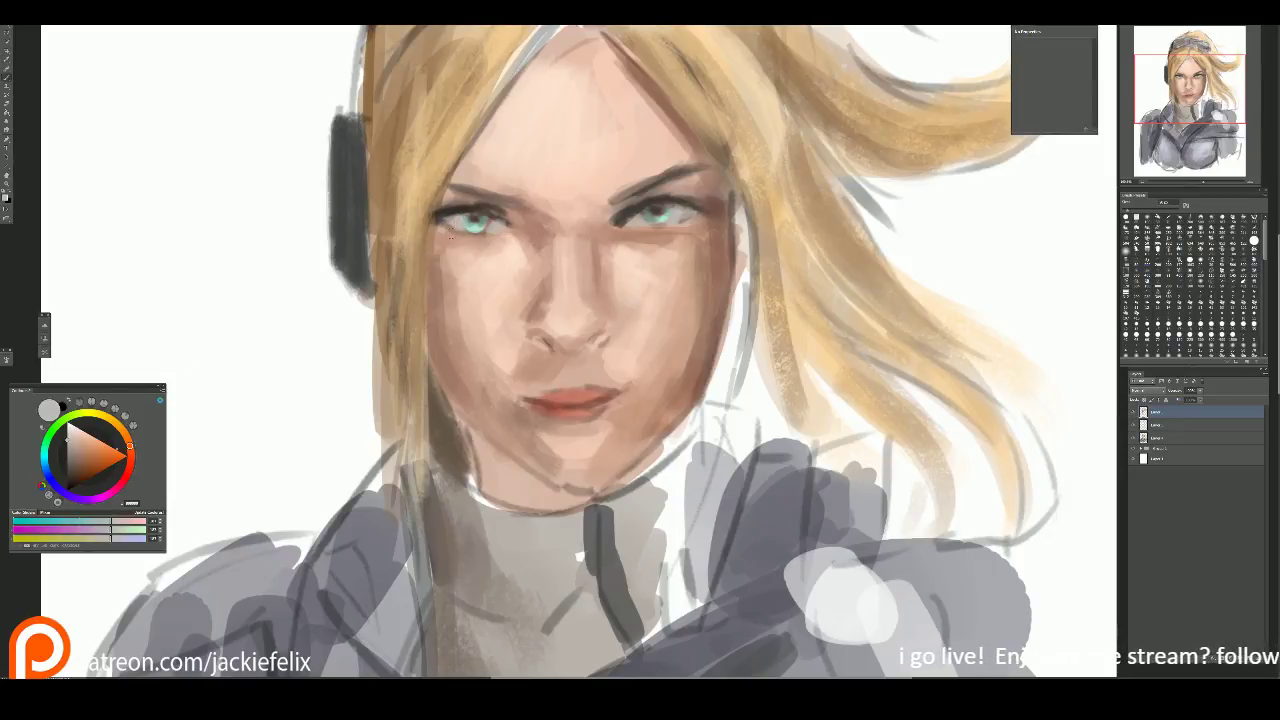
Step: Brighten the whites of both eyes with a near-white tone
click(68, 429)
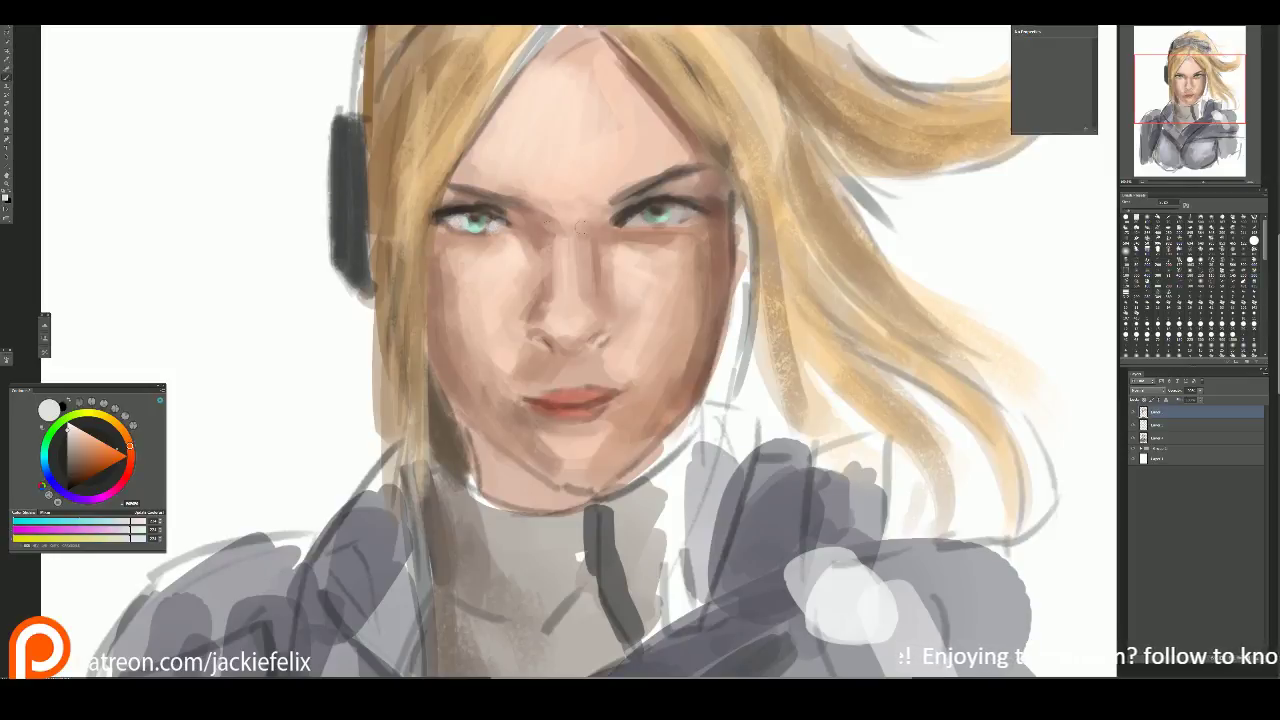
click(637, 223)
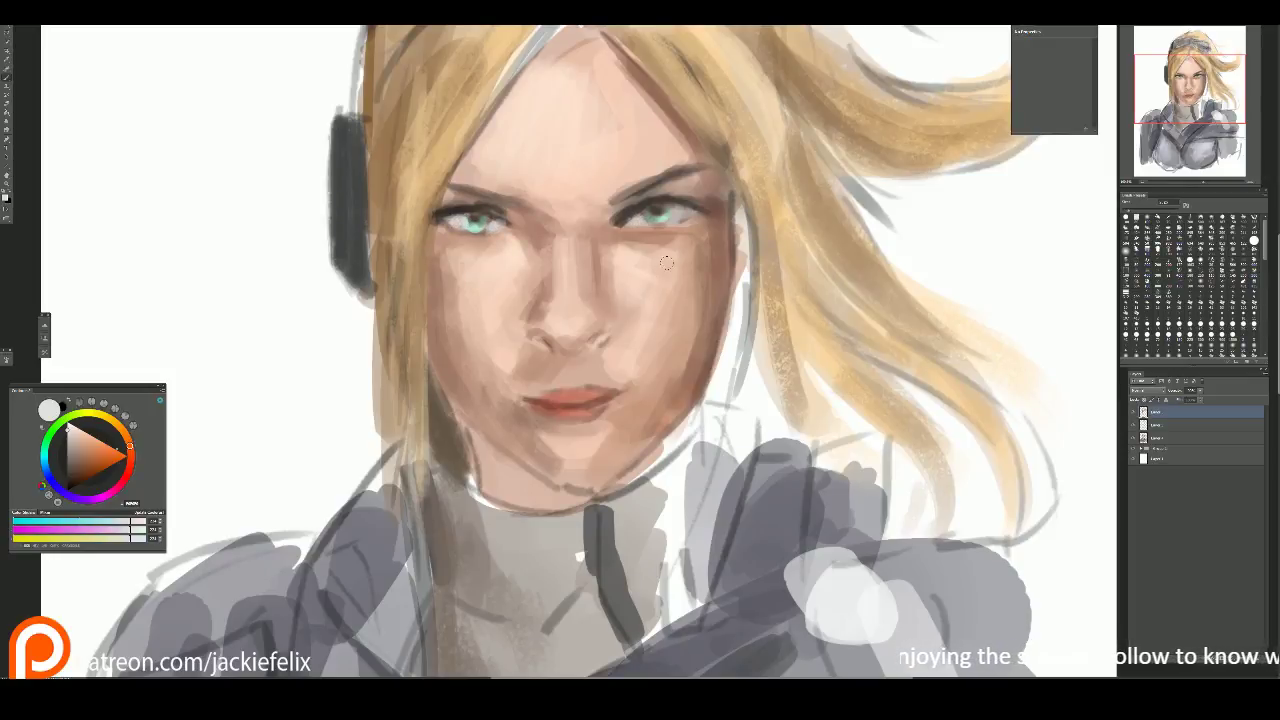
drag(672, 210, 690, 220)
Step: Outline the upper lash line of the right eye in near-black, extending it past the outer corner
alt+click(615, 228)
drag(605, 228, 640, 196)
key(l)
key(d)
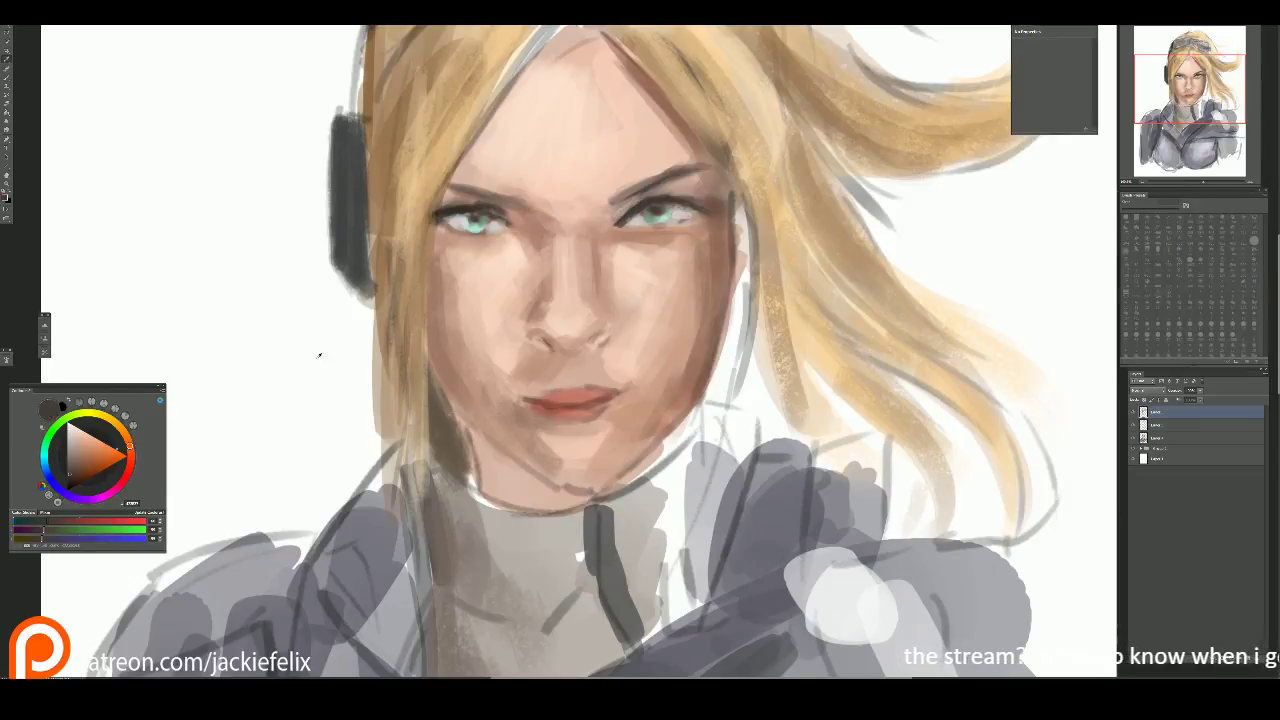
click(80, 474)
key(b)
drag(612, 224, 706, 198)
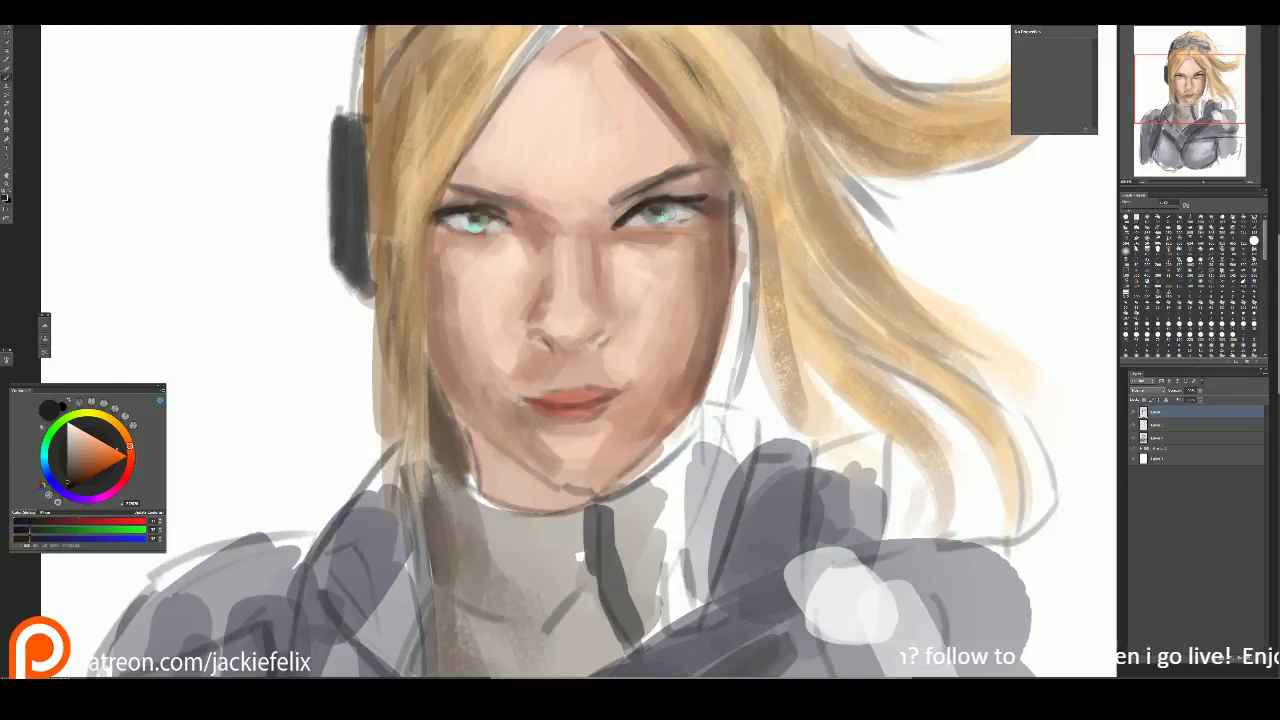
mouse_move(700, 208)
mouse_down()
mouse_move(652, 232)
mouse_move(706, 196)
mouse_up()
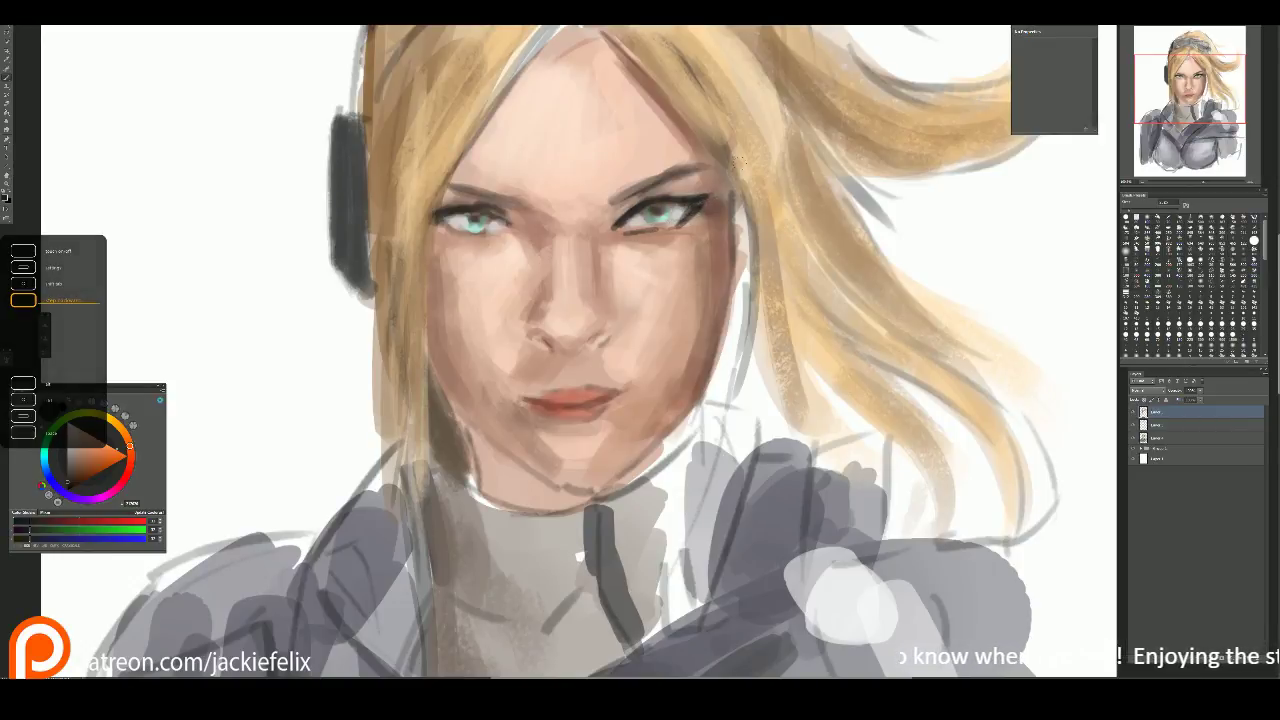
Step: Darken both eyebrows with near-black strokes and sample a pale pink skin tone from between them
scroll(738, 160, down, 1)
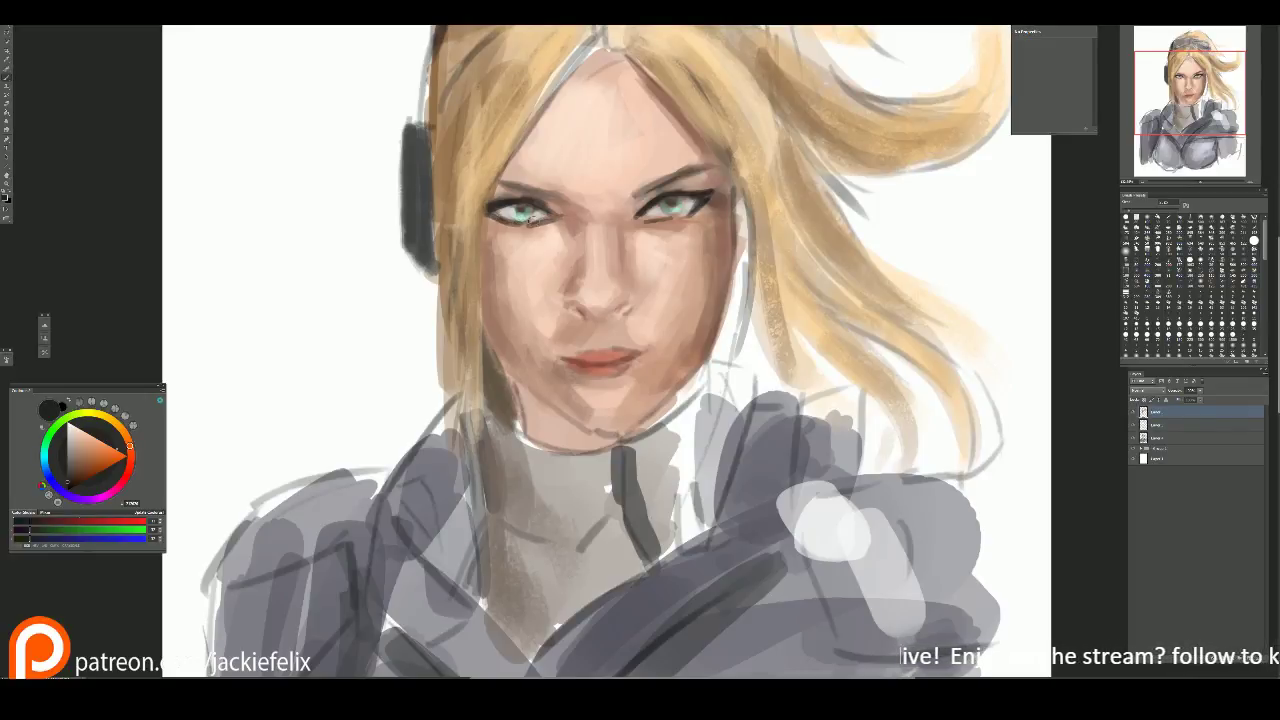
drag(648, 176, 706, 186)
drag(498, 184, 568, 190)
alt+click(582, 182)
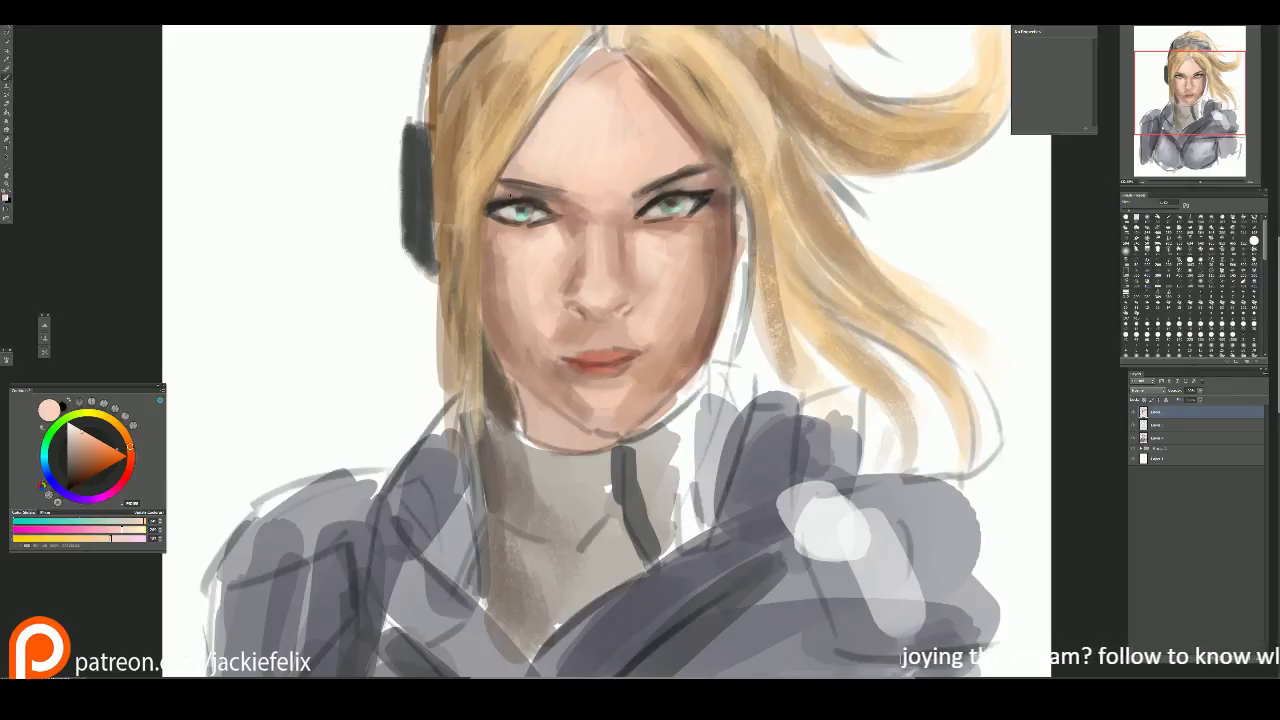
Step: Brush sampled blonde down the hair lock that borders the left side of the face
alt+click(489, 169)
drag(489, 182, 479, 314)
key(alt)
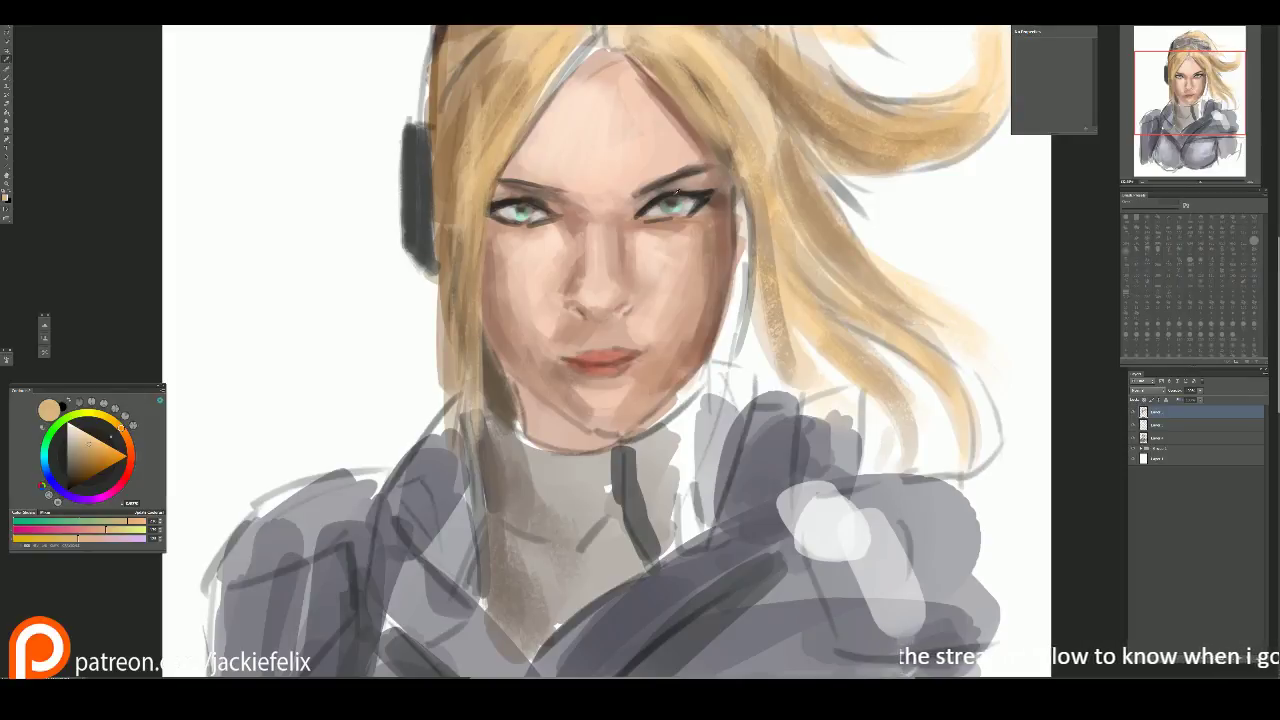
Step: Refine the lid and outer corner of the right eye with sampled near-black, pale pink and reddish-brown tones
alt+click(675, 205)
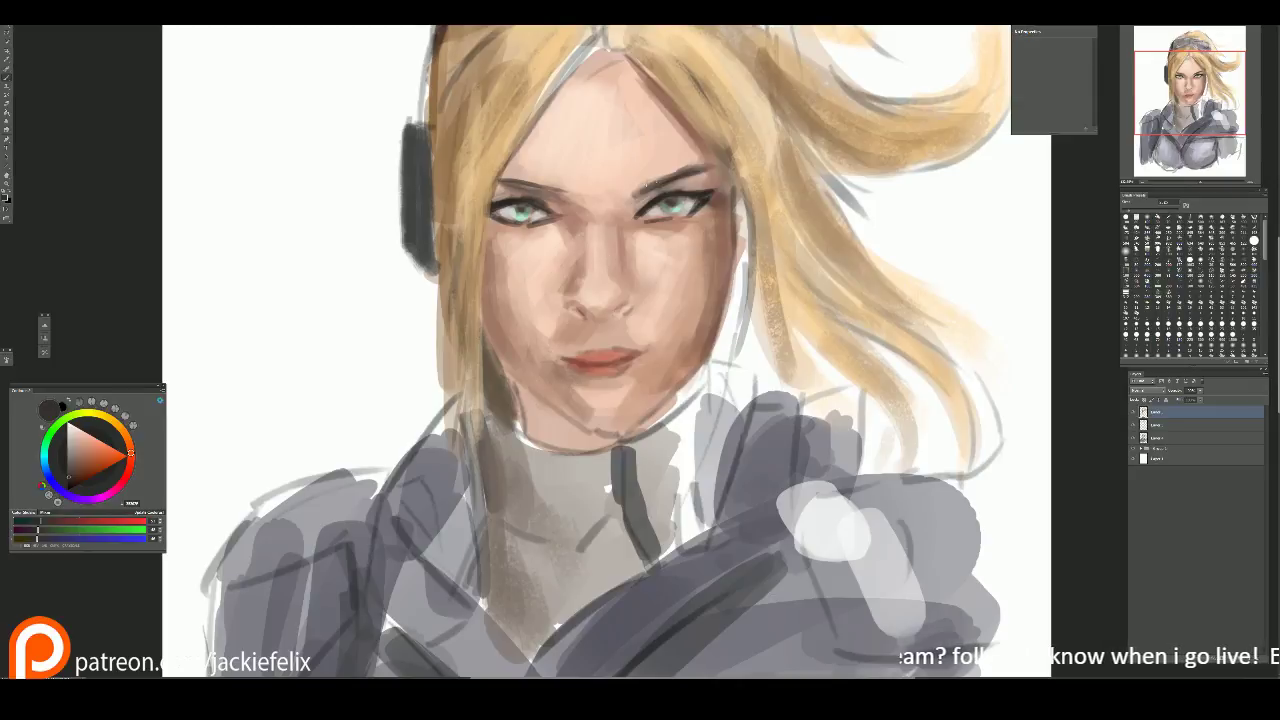
alt+click(670, 175)
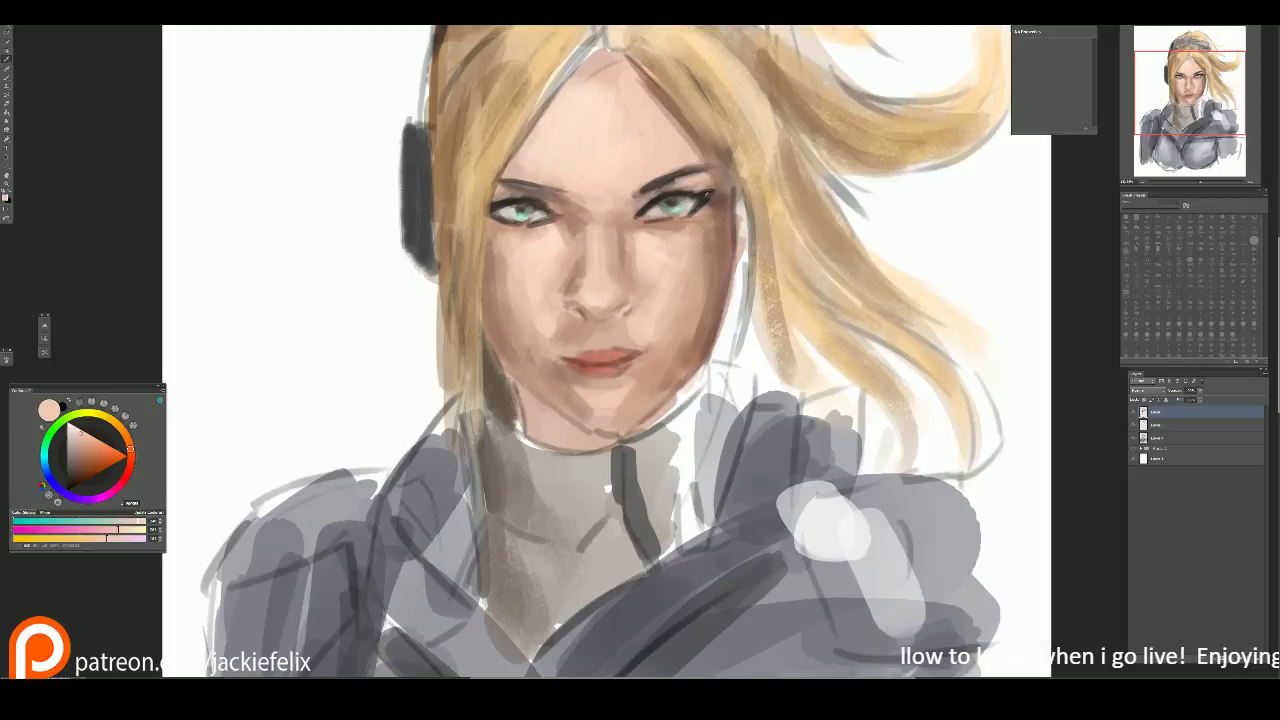
alt+click(720, 209)
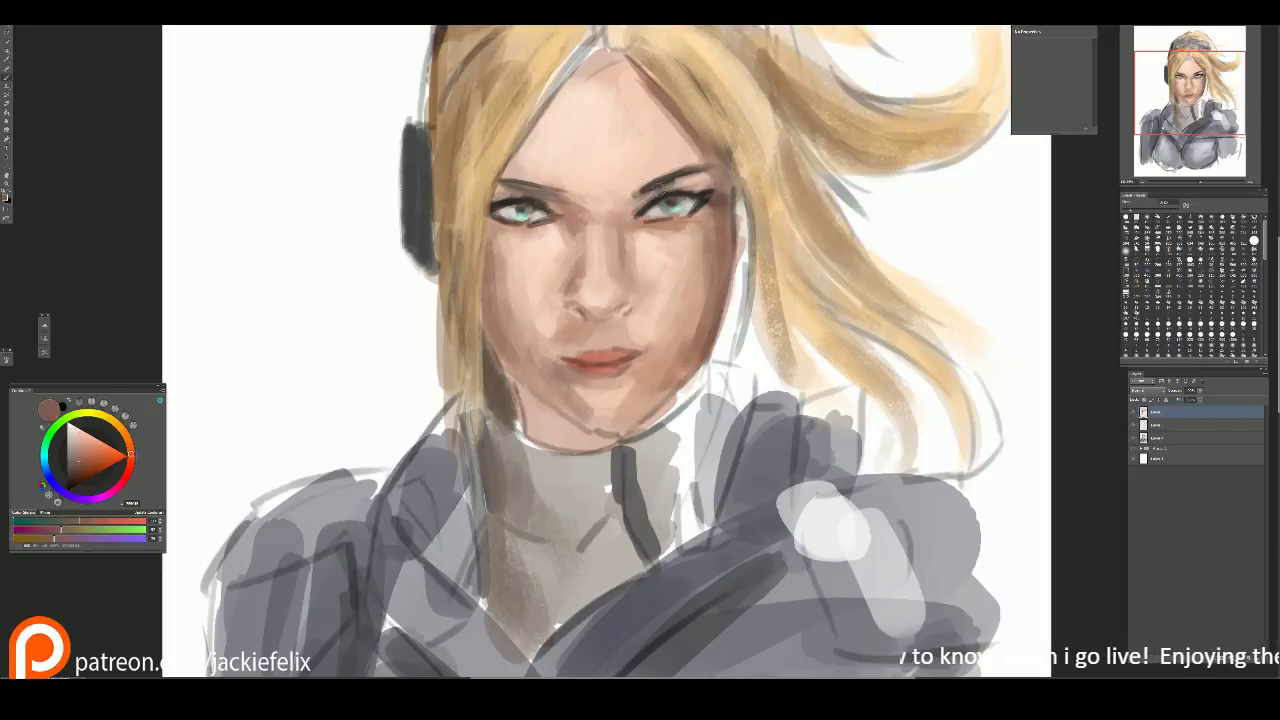
scroll(618, 236, down, 3)
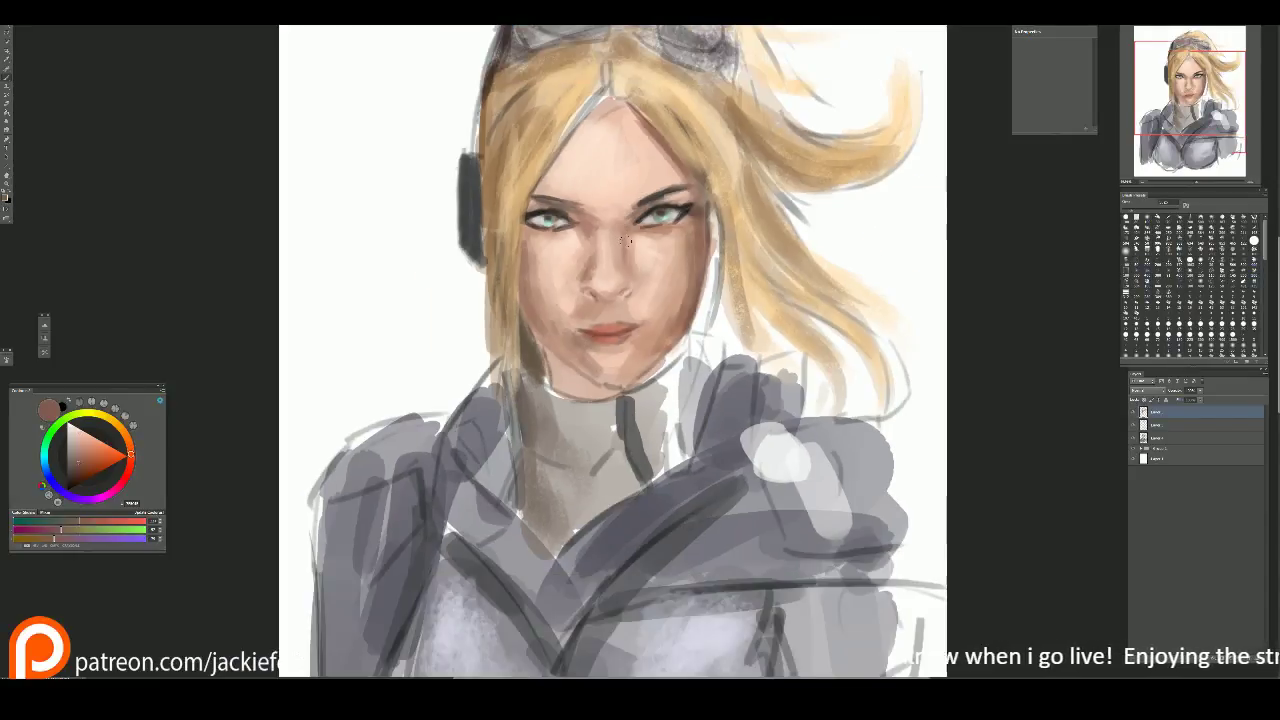
scroll(618, 236, up, 1)
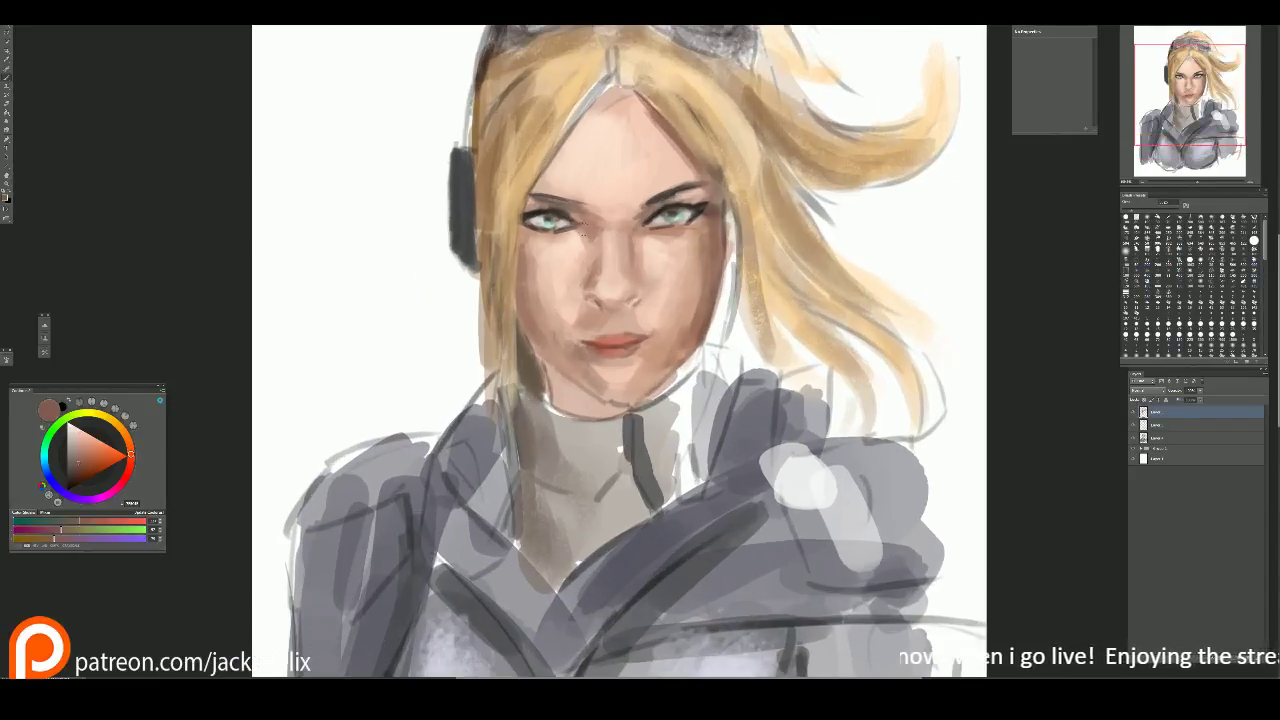
Step: Shade the left jaw and the underside of the chin with sampled skin tones
alt+click(583, 342)
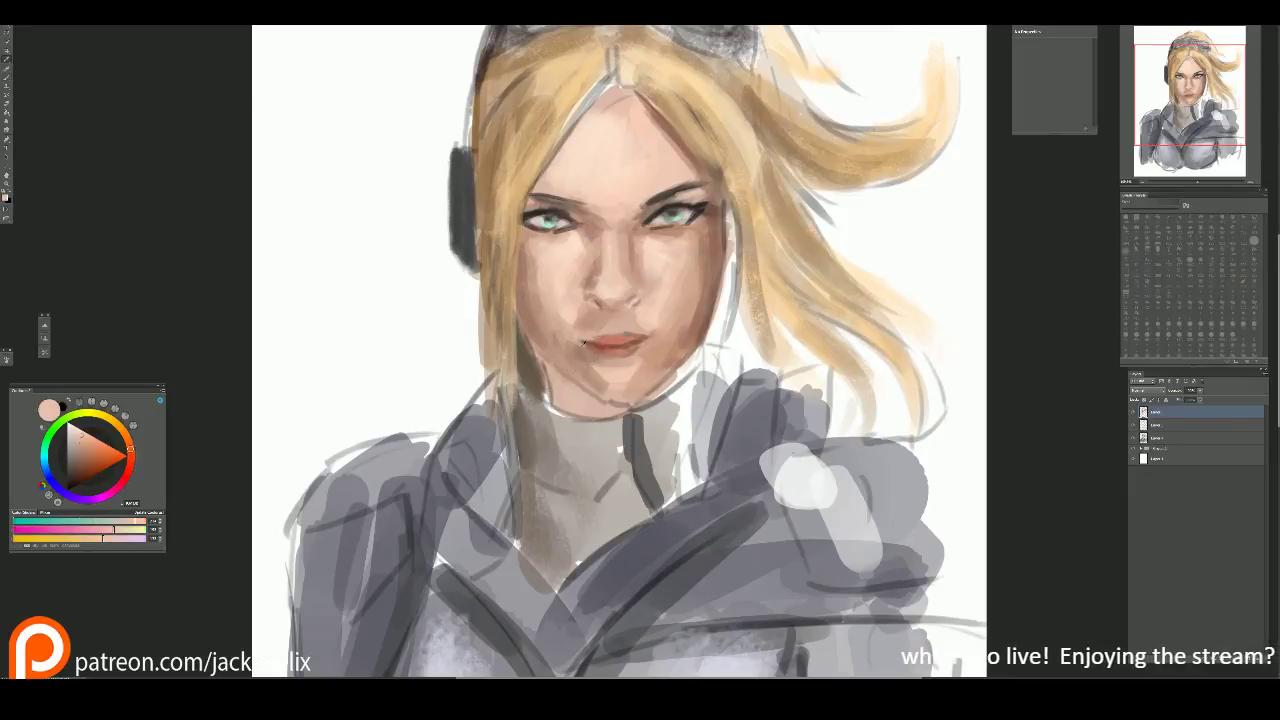
alt+click(572, 398)
mouse_move(575, 405)
mouse_down()
mouse_move(625, 412)
mouse_move(638, 400)
mouse_move(618, 400)
mouse_move(660, 380)
mouse_move(574, 400)
mouse_move(570, 416)
mouse_move(556, 378)
mouse_up()
alt+click(596, 399)
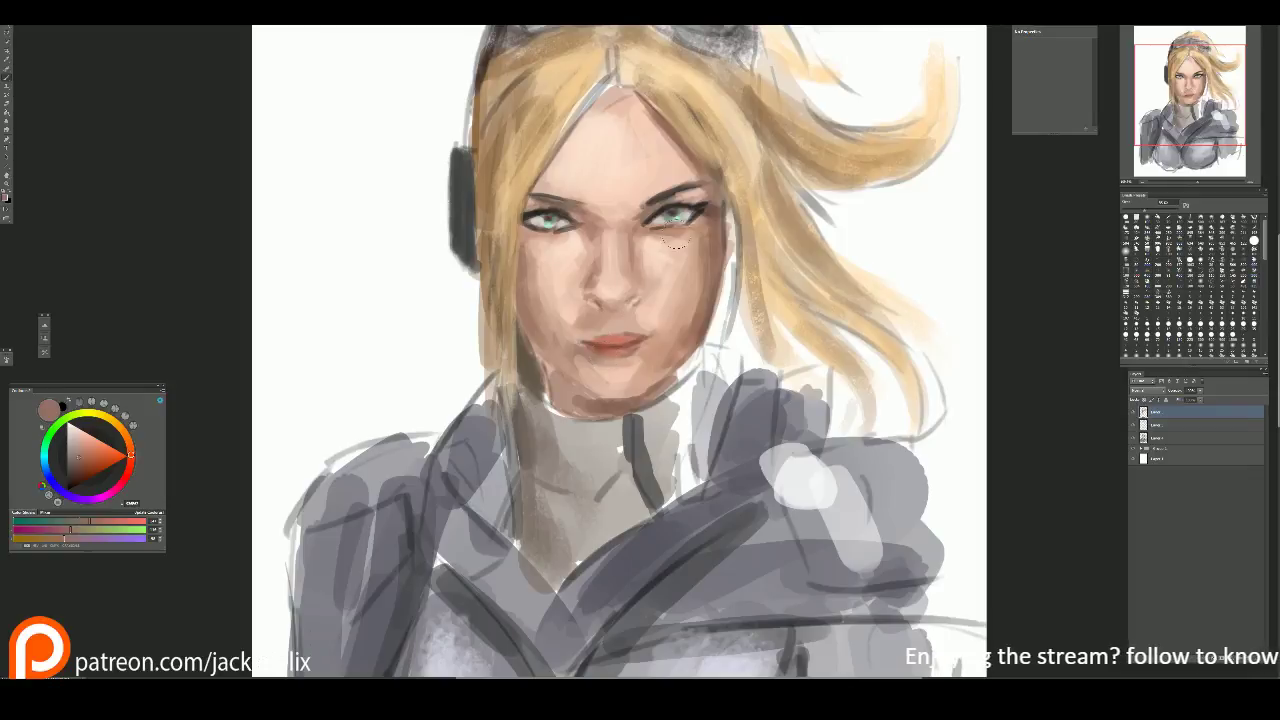
Step: Define the lower lash line of the right eye in sampled near-black and undo the thick stroke under the left eye
alt+click(685, 208)
drag(648, 222, 662, 230)
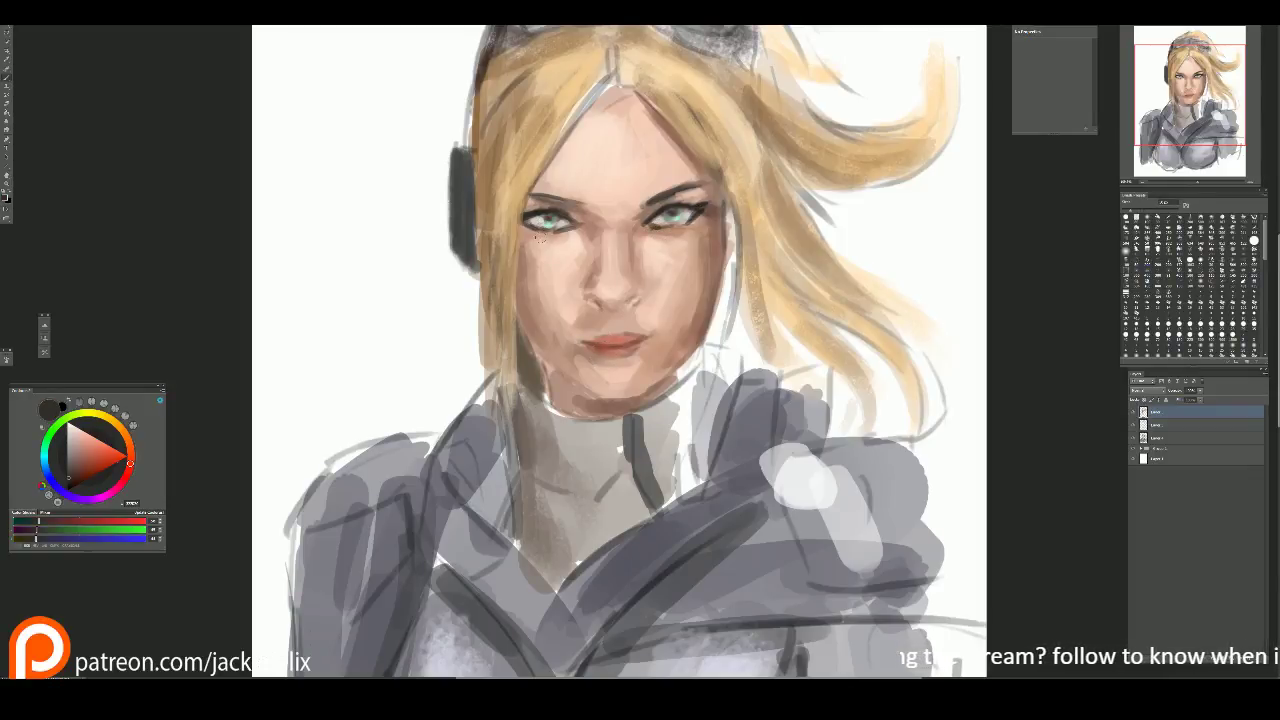
drag(526, 222, 550, 236)
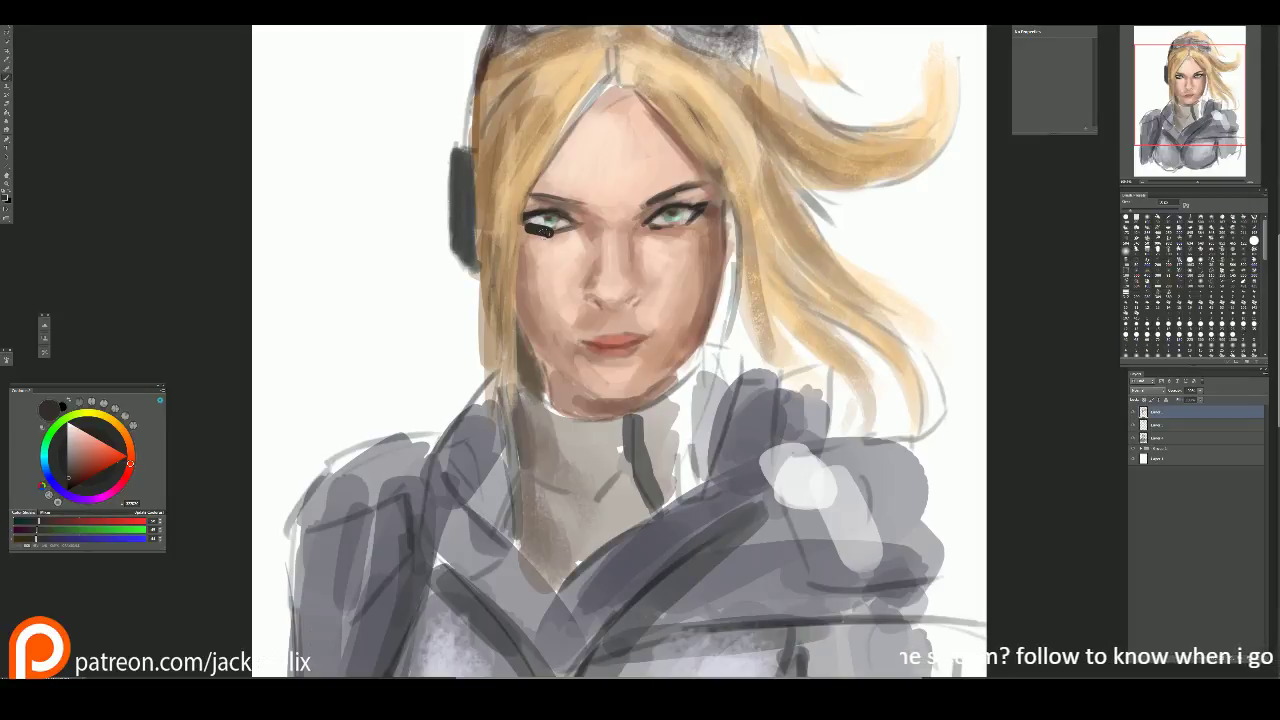
key(ctrl+alt+z)
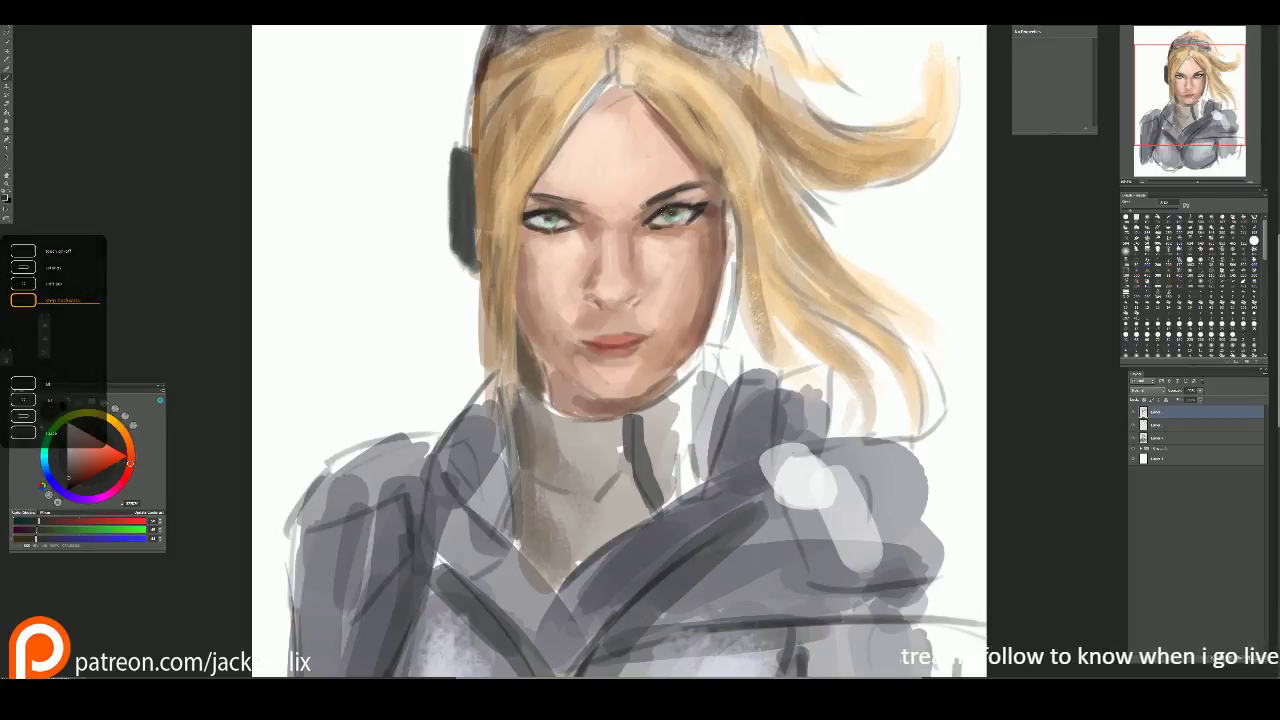
Step: Touch up the eyelids and lash lines of both eyes with sampled pale skin and near-black tones
scroll(538, 260, up, 1)
alt+click(538, 260)
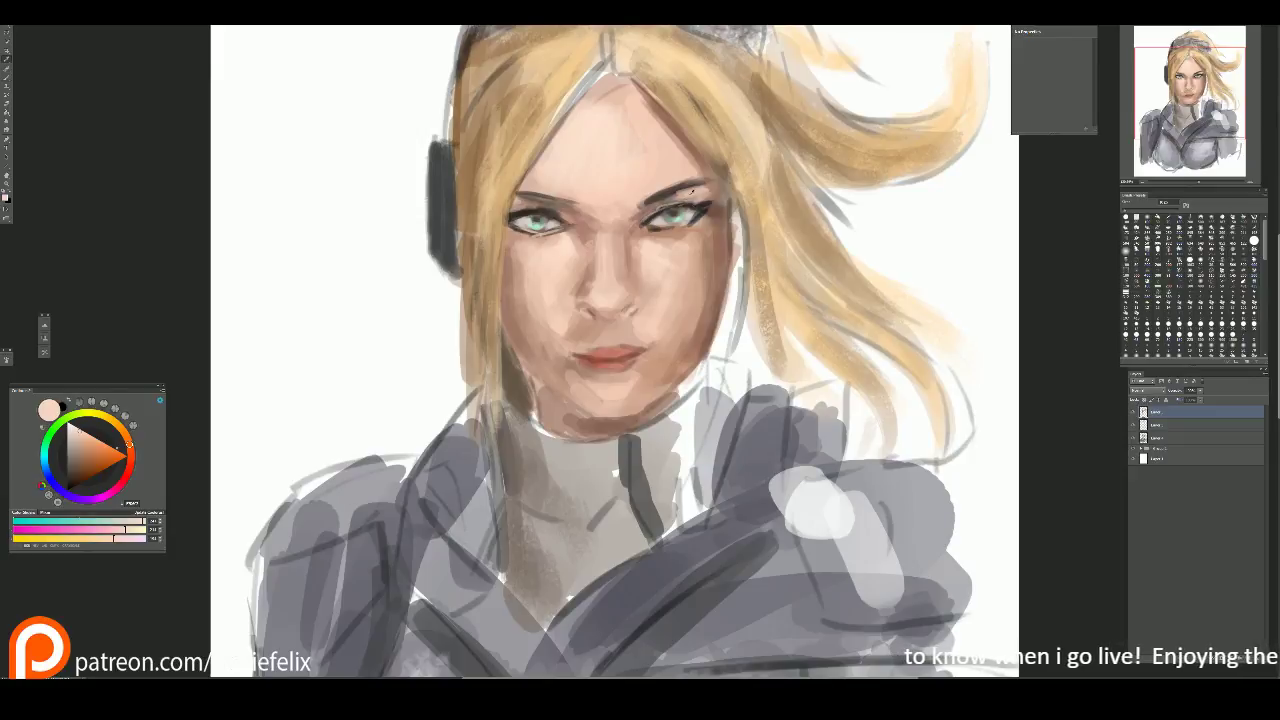
key(d)
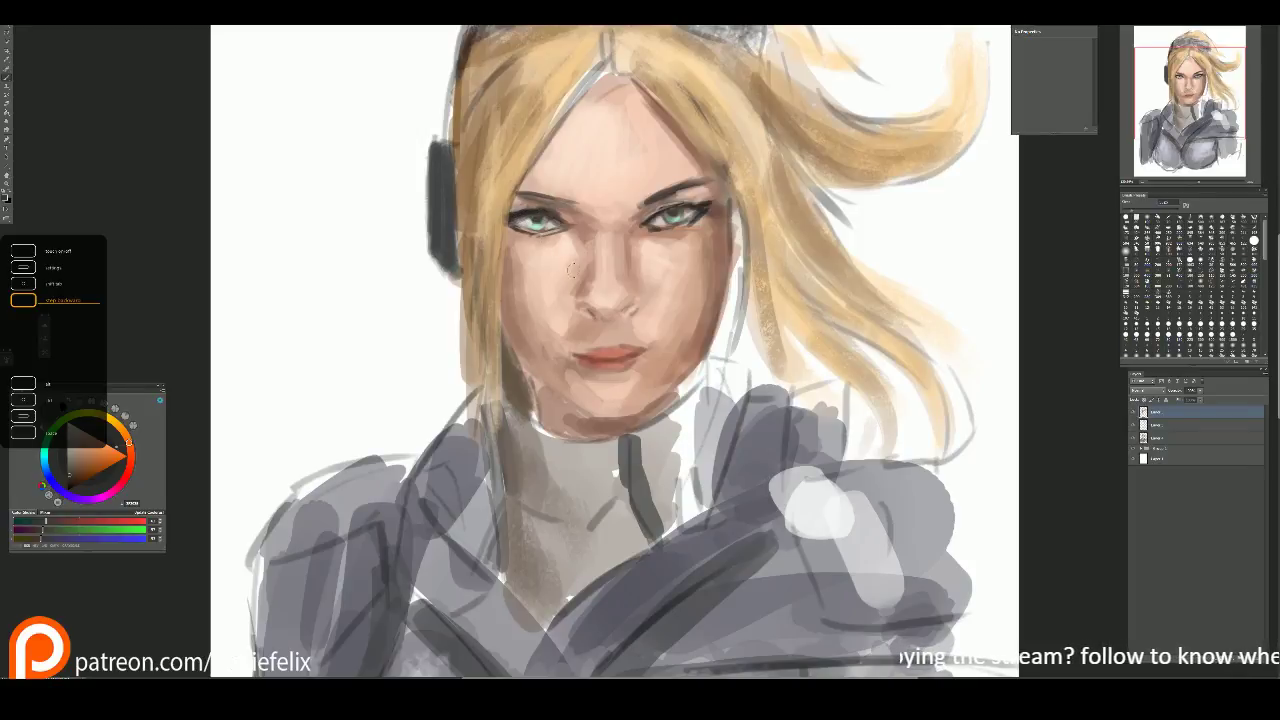
Step: Paint sampled blonde and brown hair strands over the right temple and down beside the right cheek
key(i)
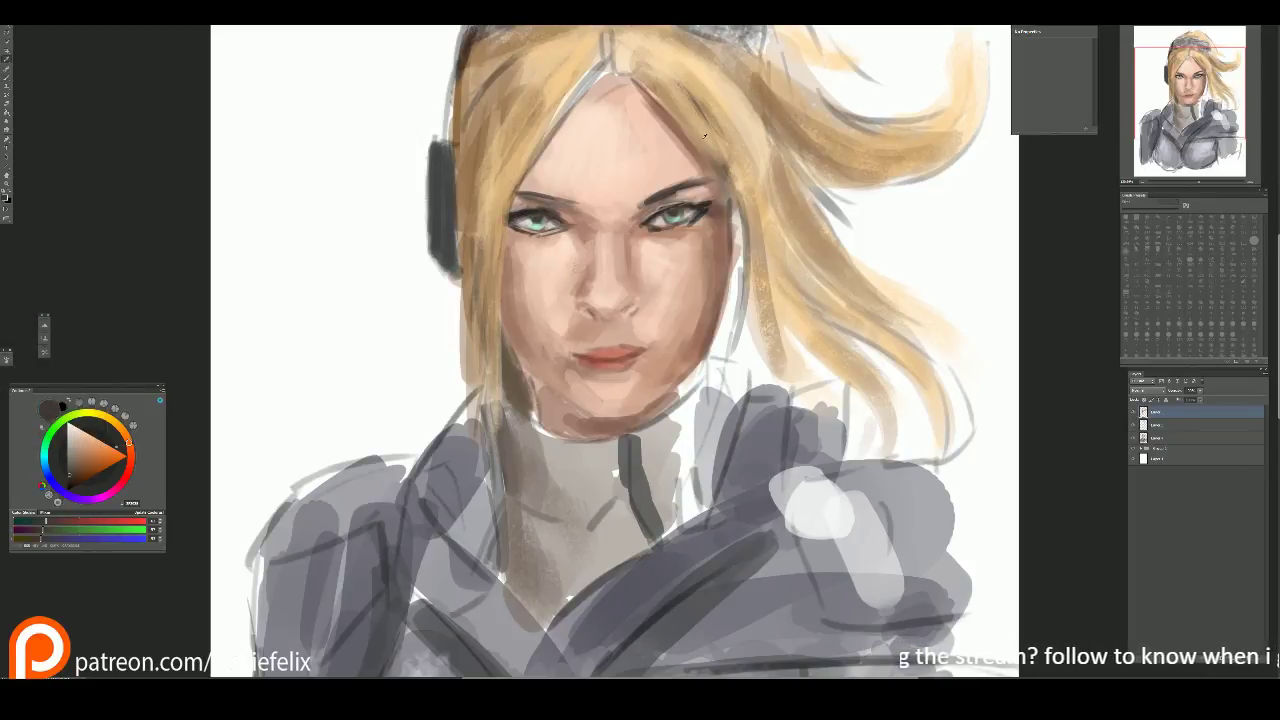
alt+click(695, 130)
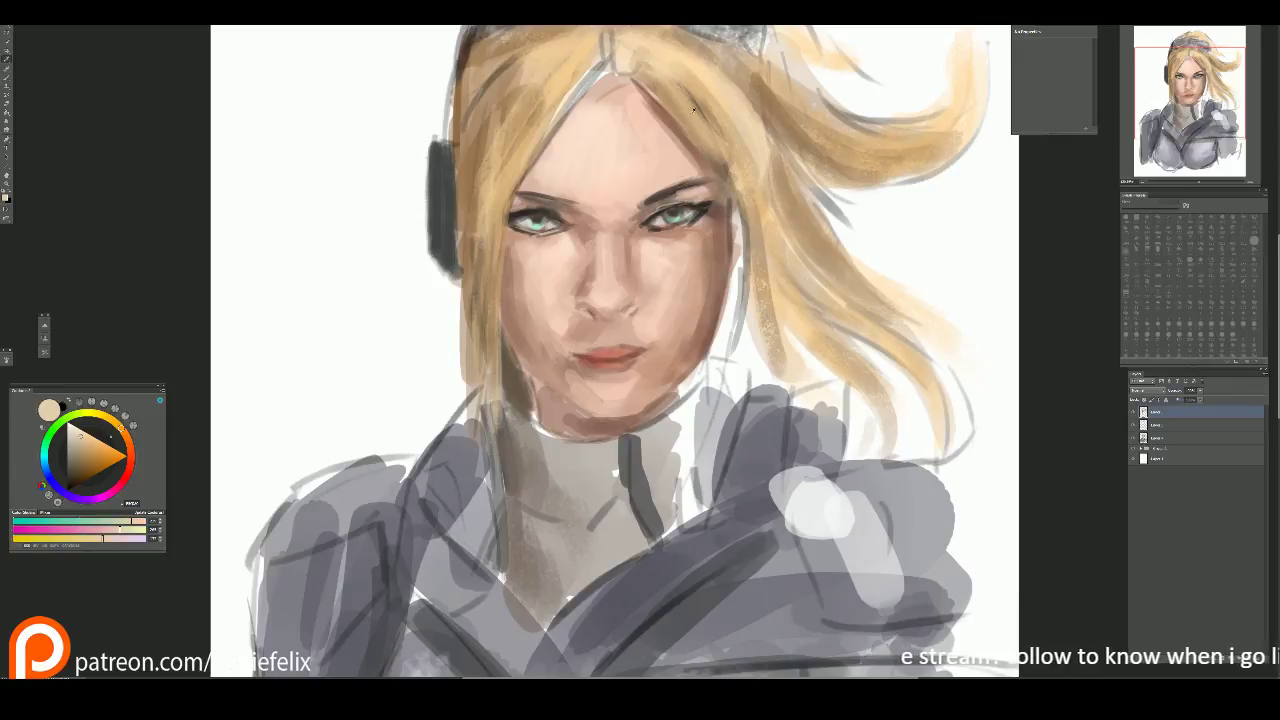
drag(722, 150, 712, 232)
alt+click(753, 184)
alt+click(460, 112)
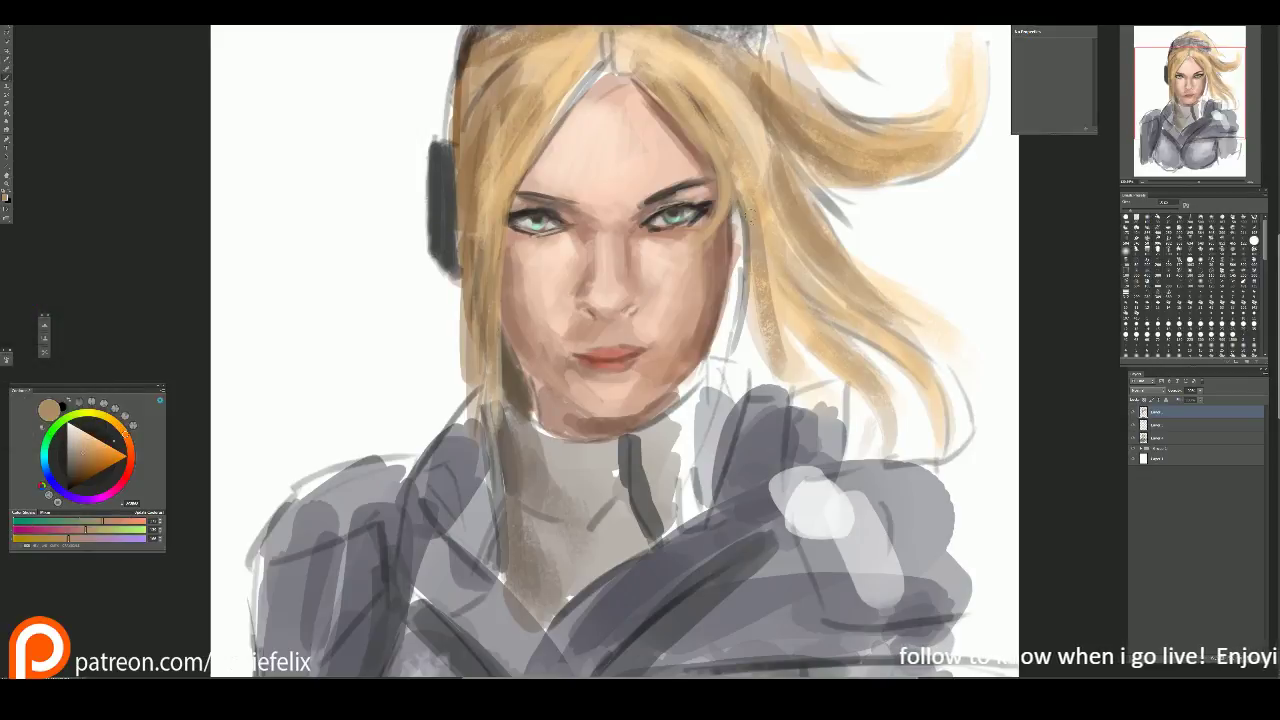
drag(738, 210, 714, 366)
drag(740, 284, 700, 390)
Step: Deepen the shadow along the right cheek down to the jaw with a sampled reddish brown
alt+click(723, 232)
mouse_move(708, 258)
mouse_down()
mouse_move(702, 316)
mouse_move(662, 356)
mouse_up()
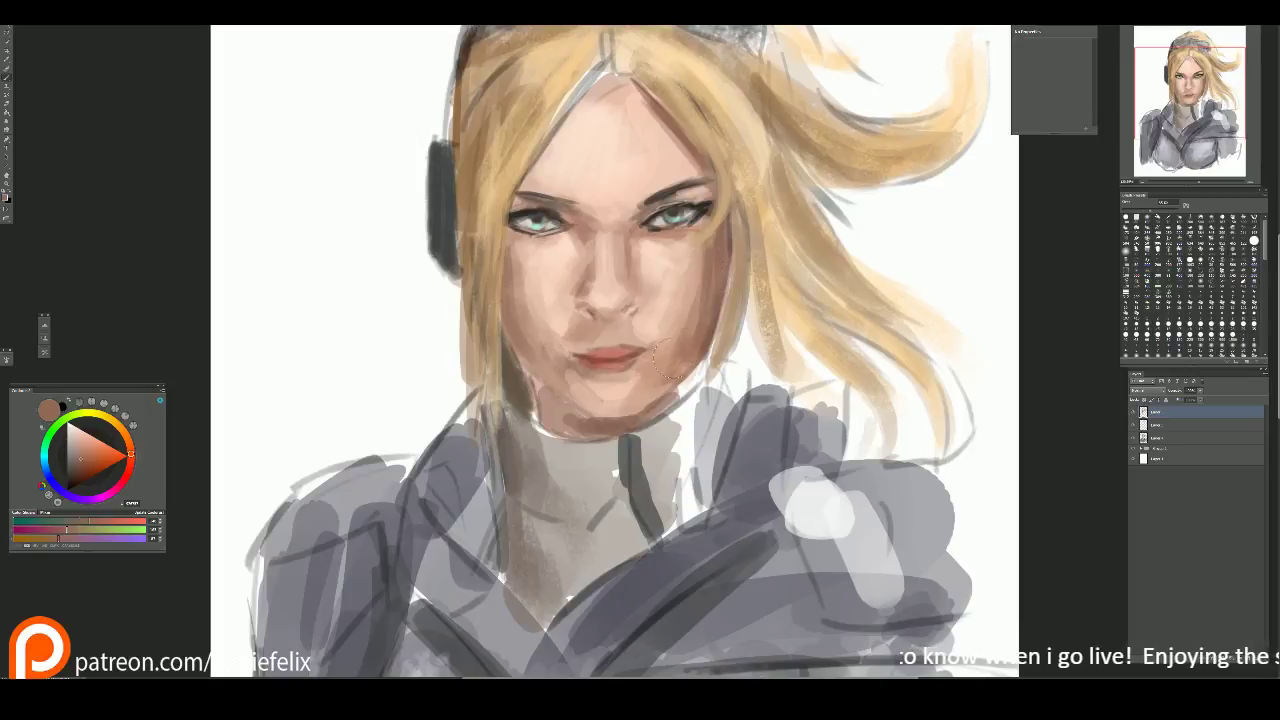
key(ctrl+minus)
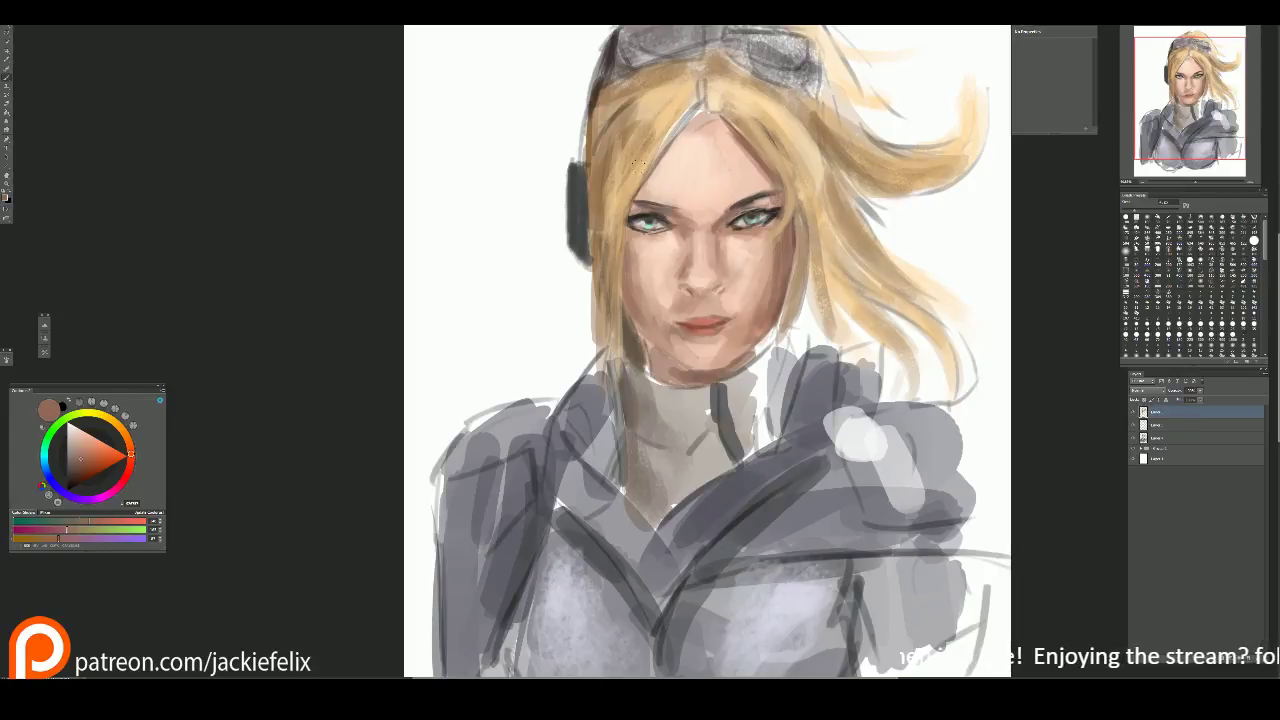
Step: Shade the left hairline in reddish brown and blend the left cheek with sampled skin tones, varying the brush size
mouse_move(655, 172)
mouse_down()
mouse_move(690, 112)
mouse_move(650, 190)
mouse_up()
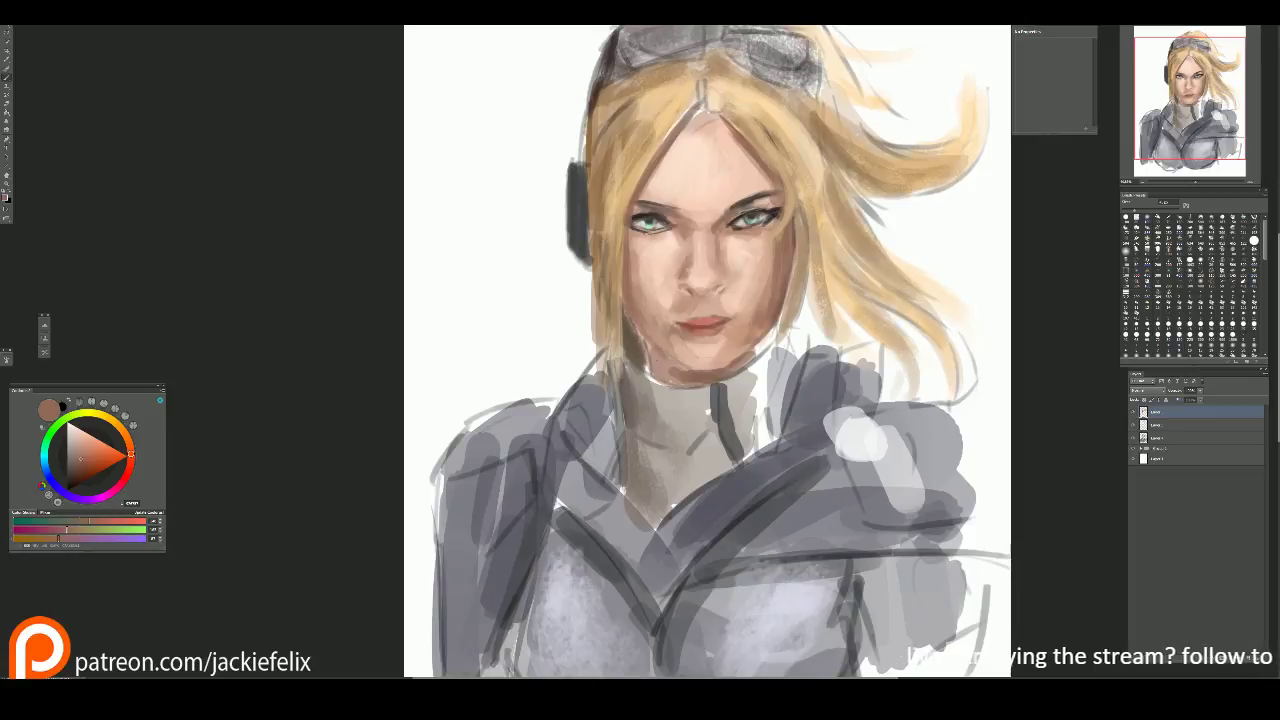
alt+click(633, 266)
alt+click(633, 262)
key(bracketright)
alt+click(638, 260)
key(bracketright)
key(bracketleft)
alt+click(635, 262)
key(bracketleft)
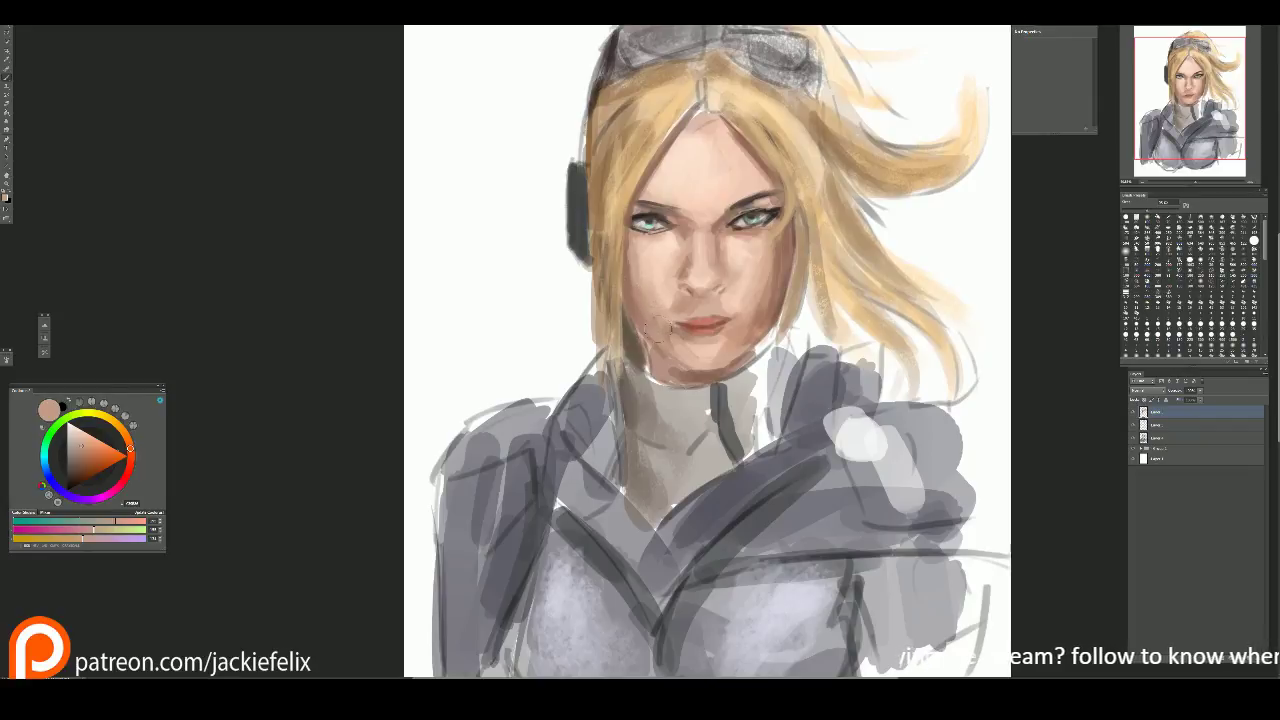
Step: Blend the right cheek's shadow edge with a sampled brownish skin tone, varying the brush size
key(bracketright)
alt+click(776, 255)
key(bracketleft)
key(bracketleft)
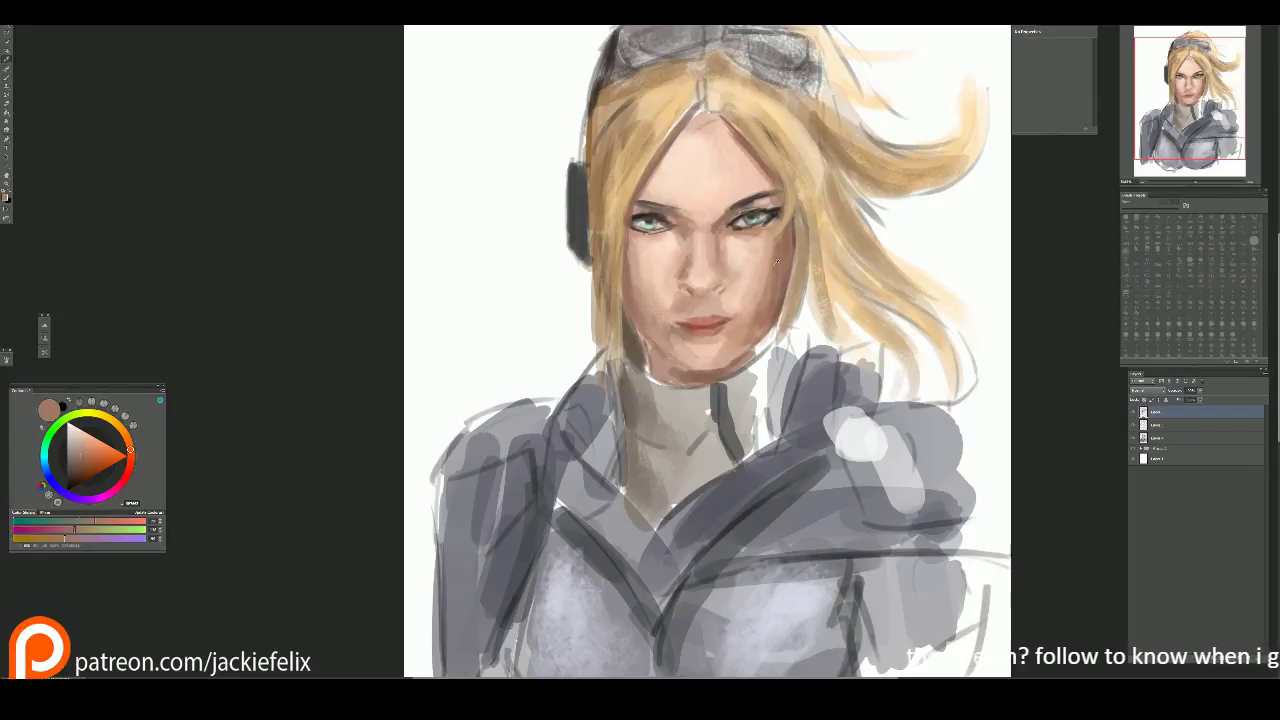
key(bracketright)
key(bracketleft)
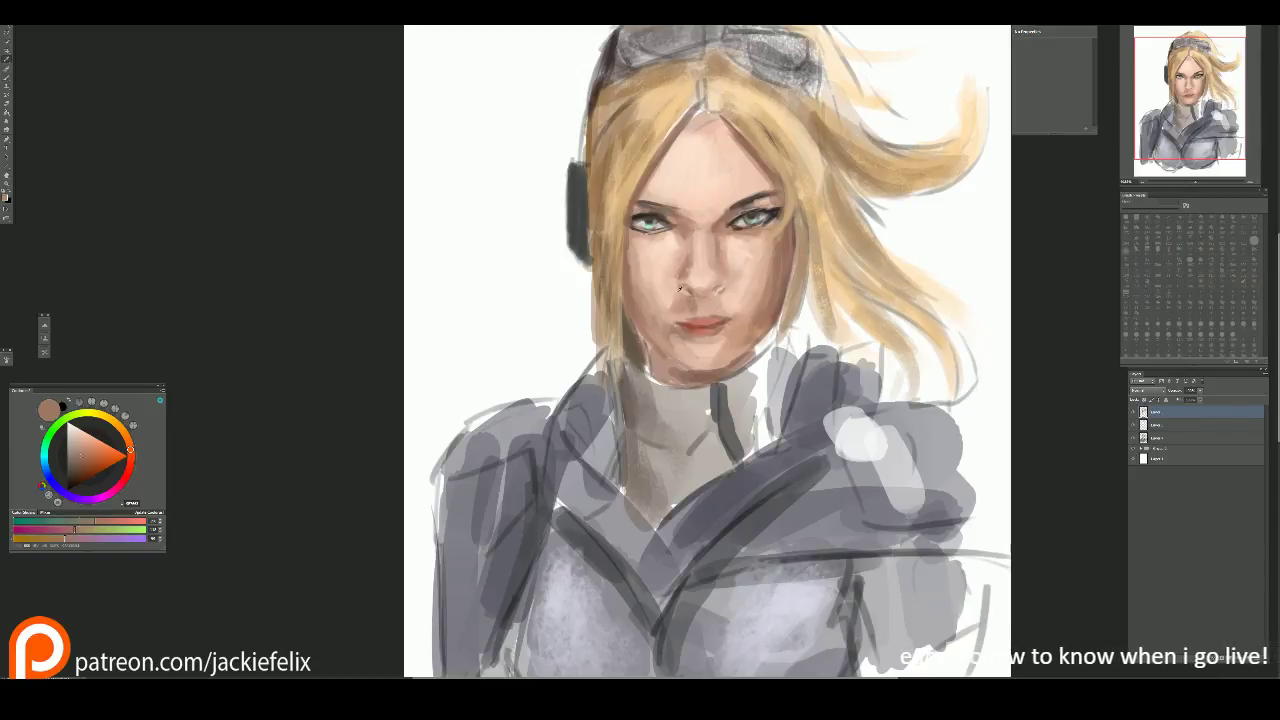
Step: Shade the groove between nose and upper lip with a sampled skin shadow and sample a pale pink from the cheek
alt+click(679, 287)
alt+click(734, 250)
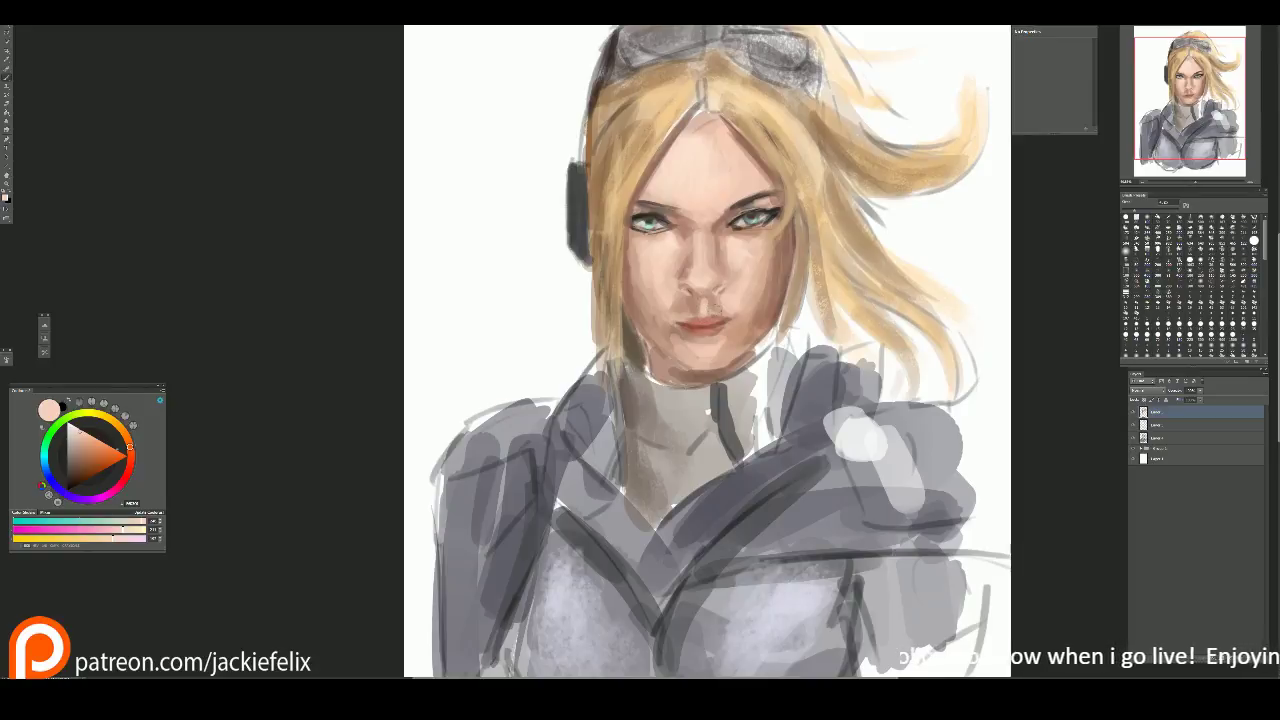
scroll(785, 212, up, 2)
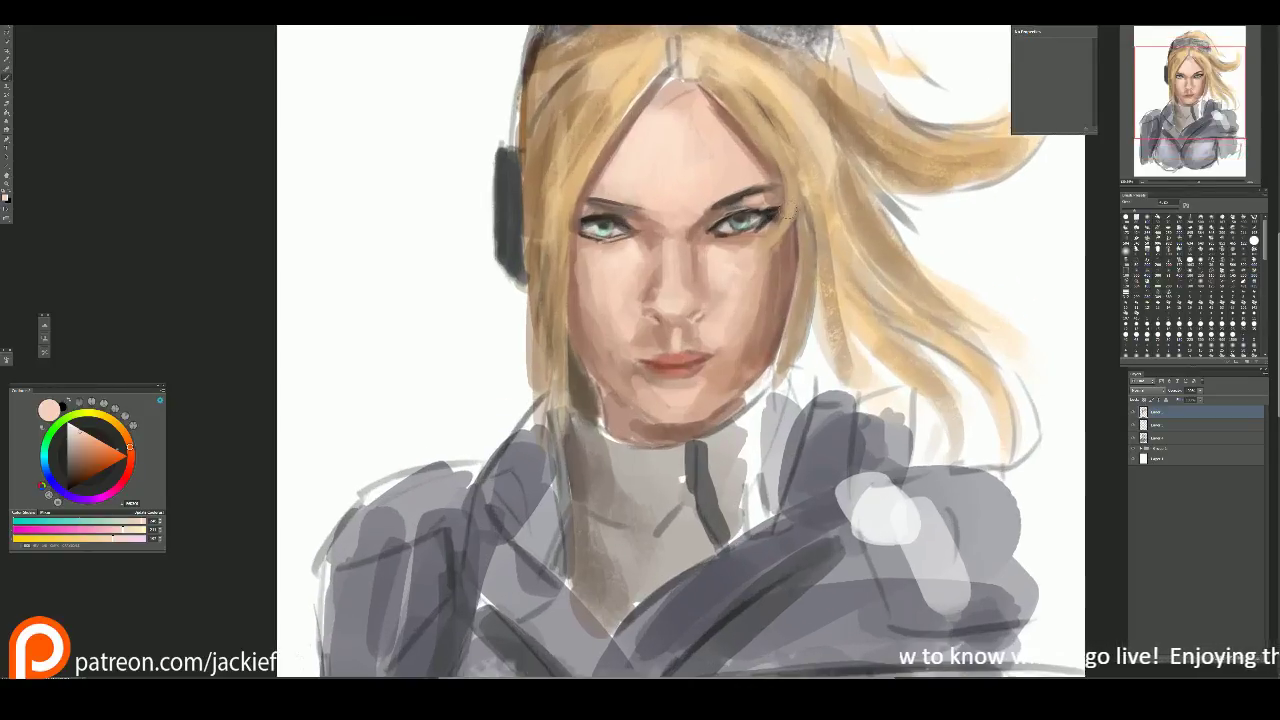
Step: Refine the lips with sampled red and draw a near-black line between them from the left corner
key(alt)
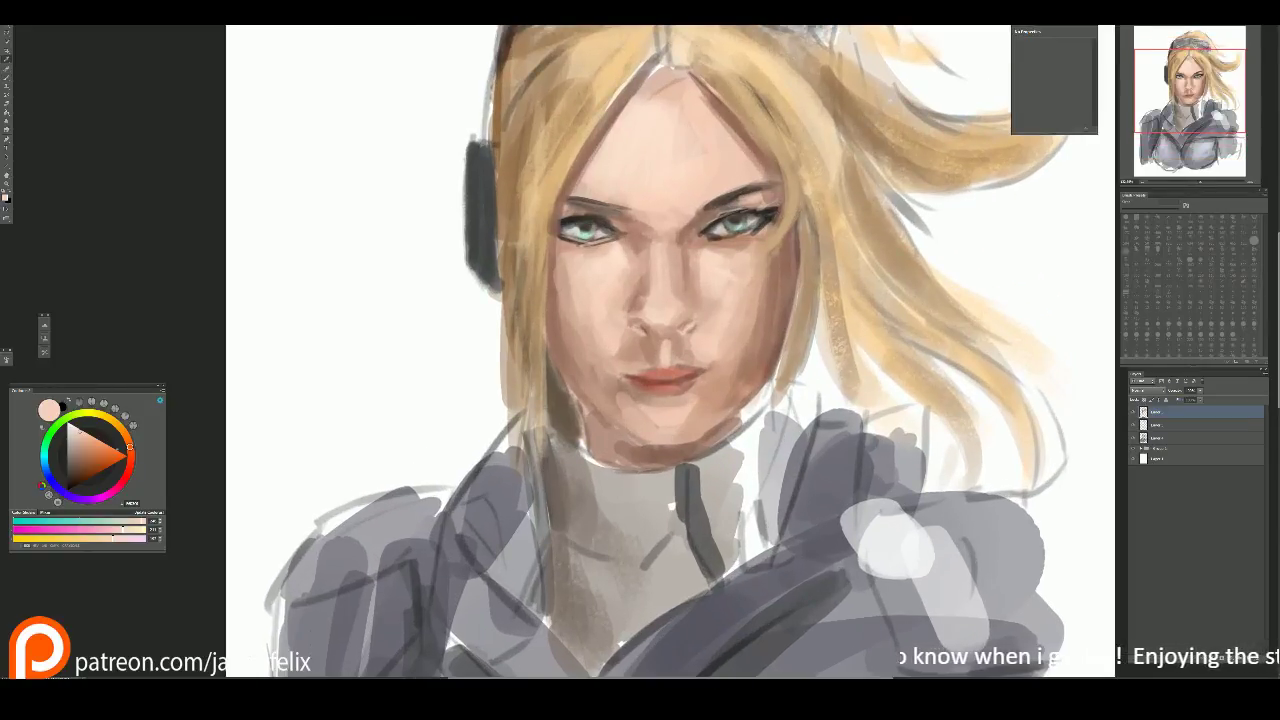
alt+click(650, 378)
scroll(978, 341, up, 1)
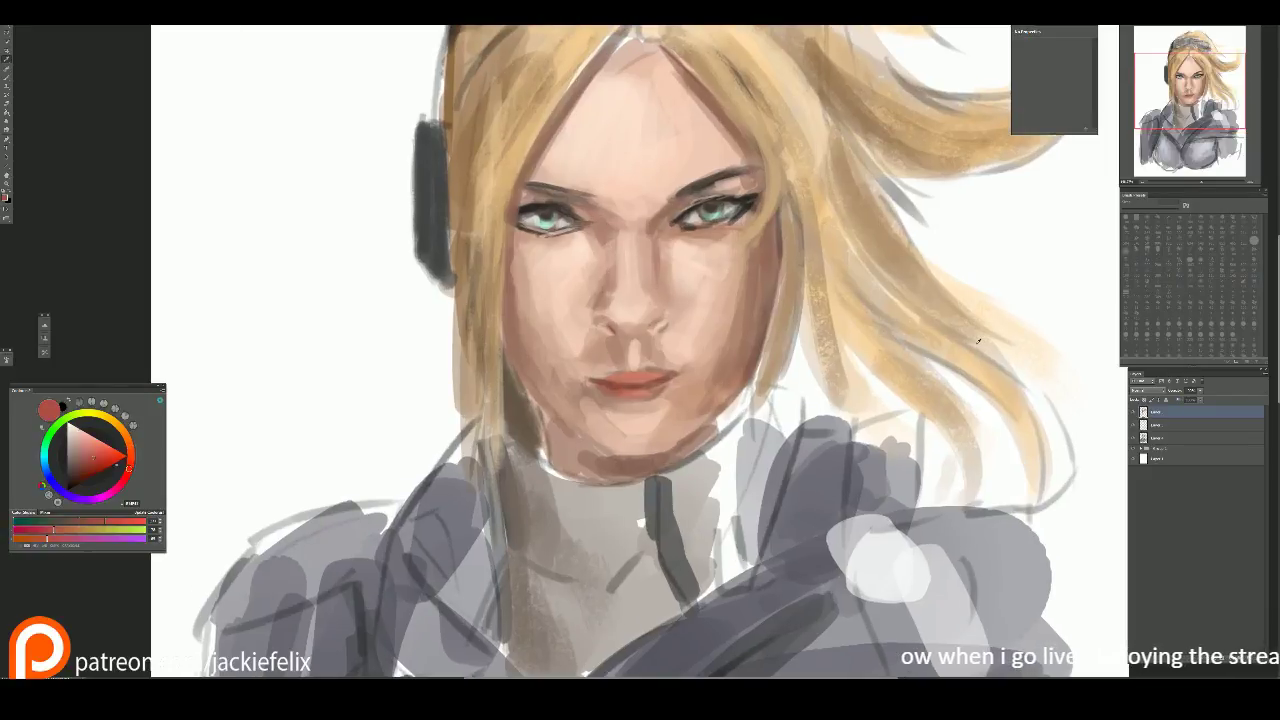
alt+click(620, 373)
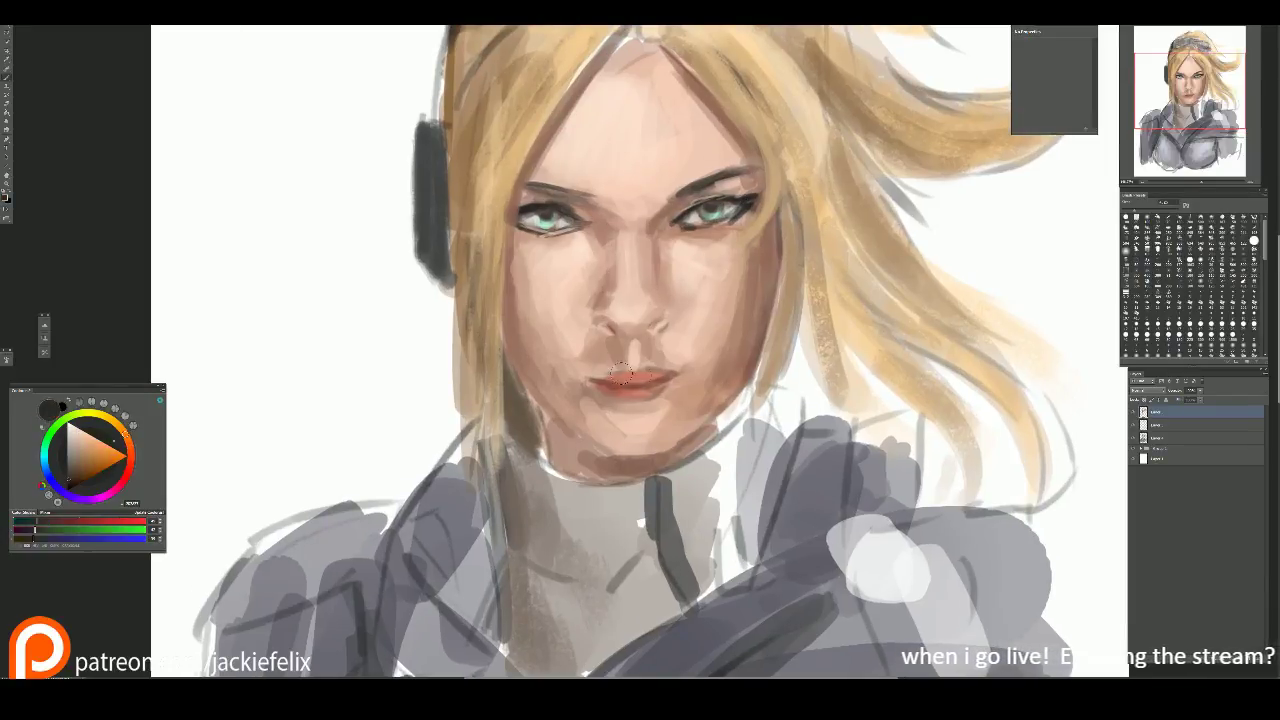
drag(583, 378, 620, 382)
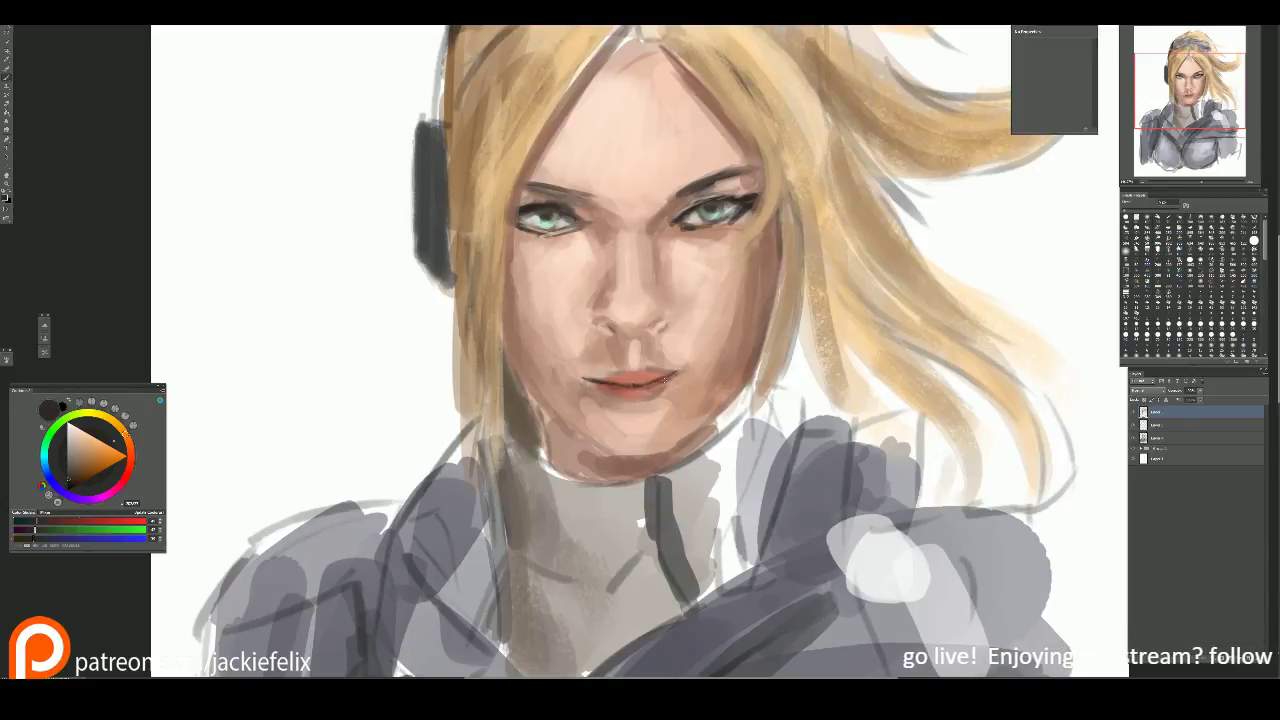
Step: Extend the dark line between the lips past the right corner and trim it with sampled lip and cheek tones
drag(655, 378, 696, 357)
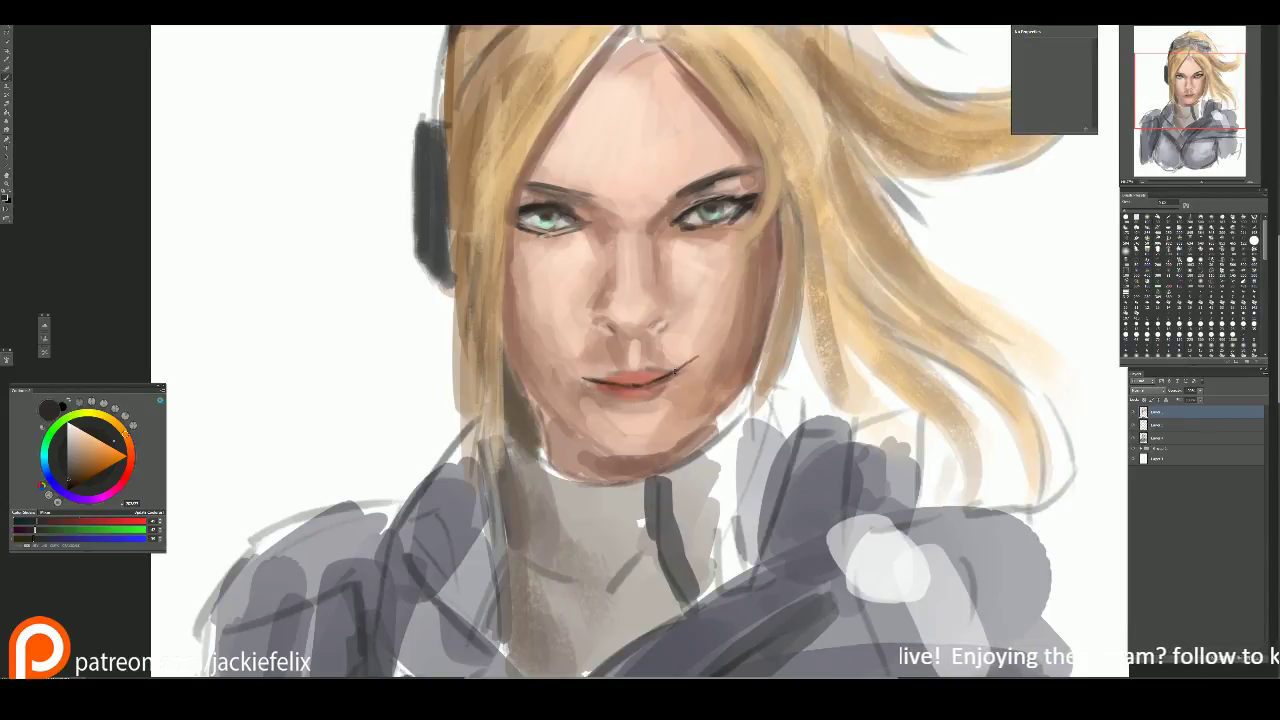
alt+click(617, 378)
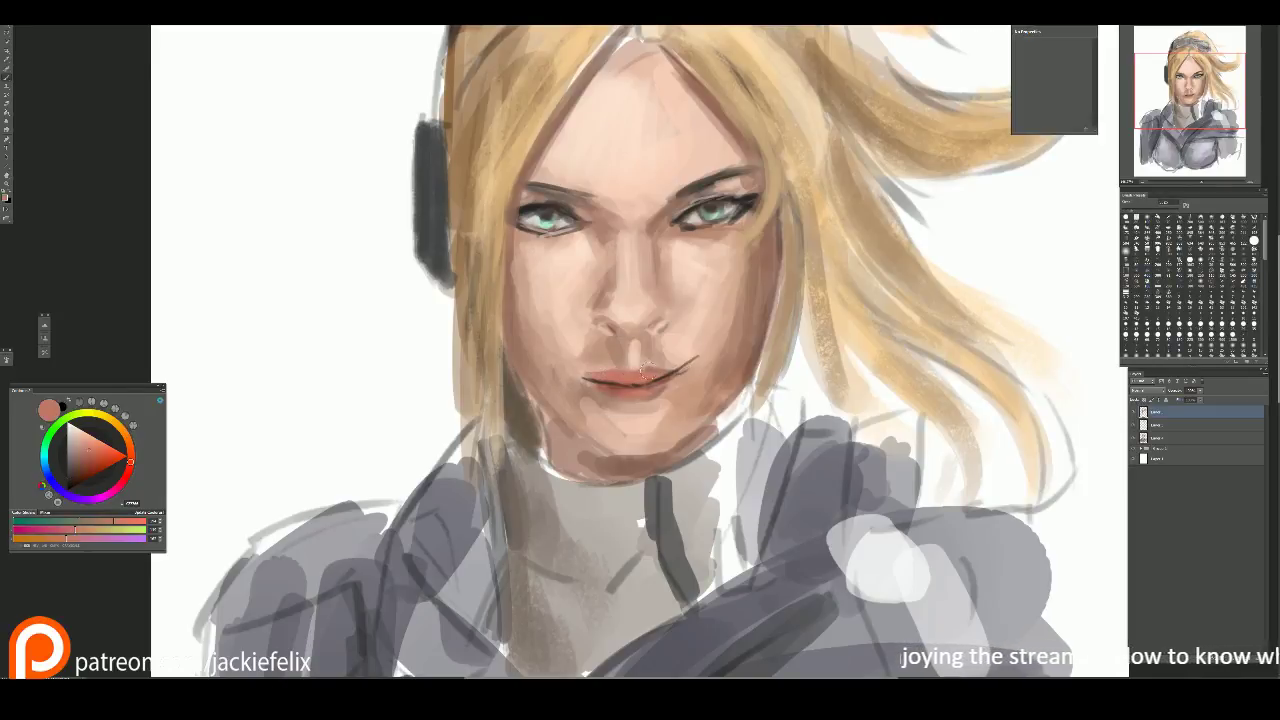
alt+click(684, 351)
mouse_move(700, 352)
mouse_down()
mouse_move(680, 360)
mouse_move(674, 388)
mouse_move(704, 374)
mouse_up()
alt+click(686, 343)
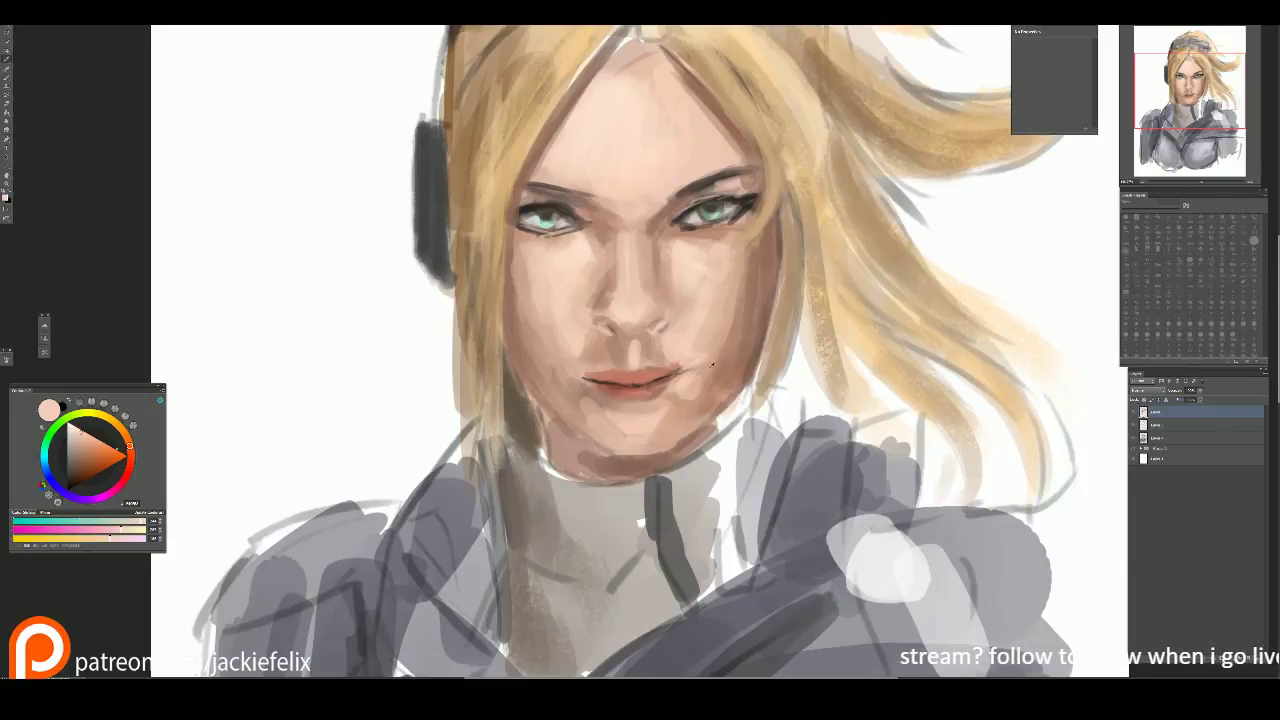
alt+click(708, 362)
Step: Shade the upper lip in a dark red mixed from the sampled lip colour and sample the skin above it
alt+click(594, 384)
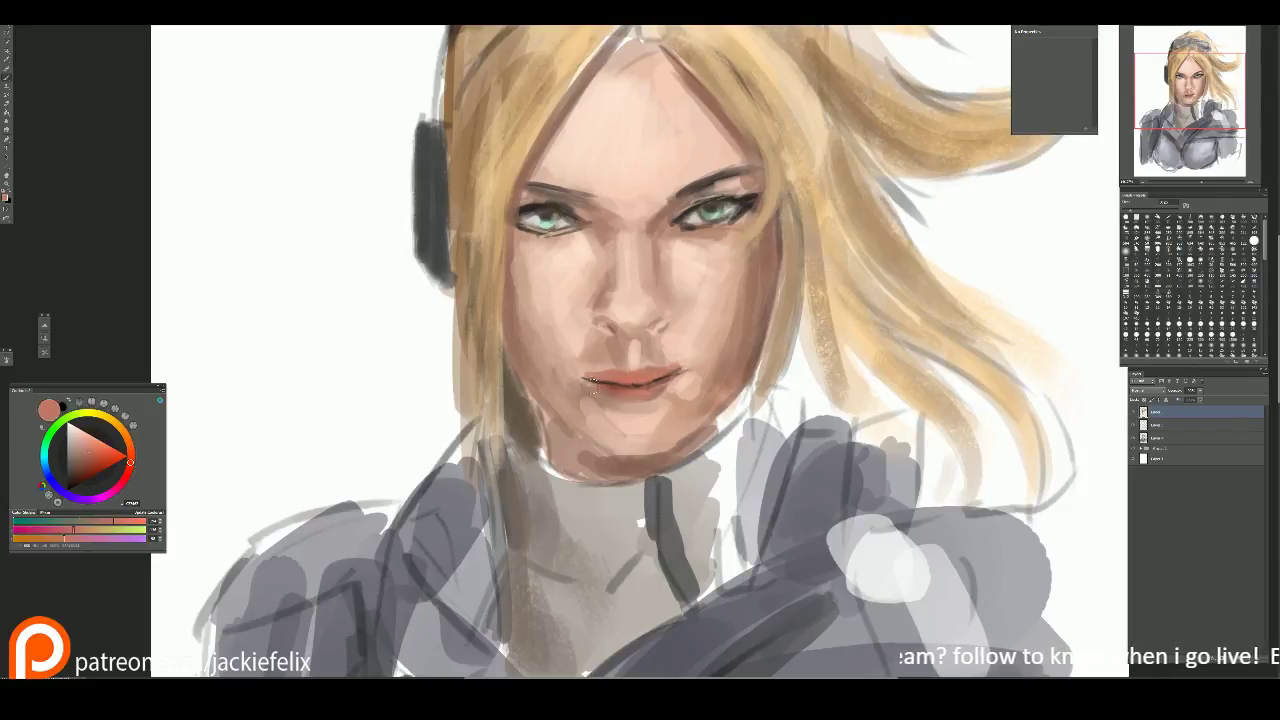
click(80, 475)
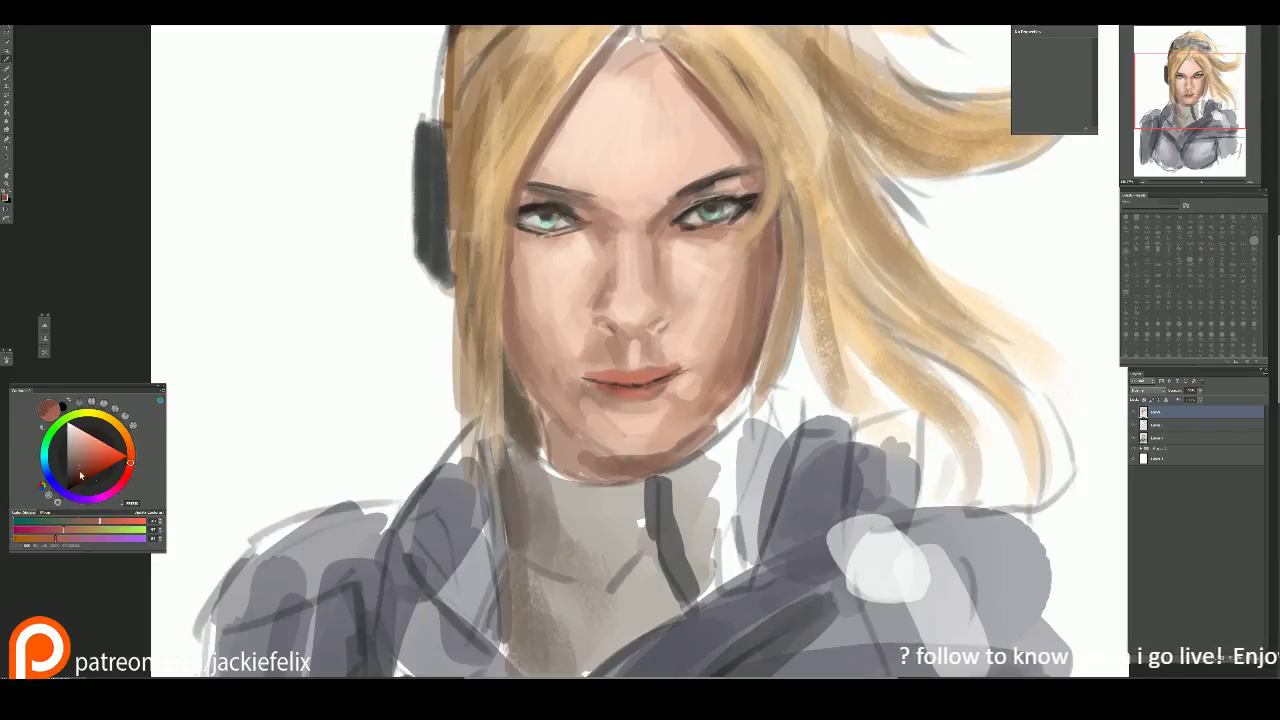
mouse_move(586, 380)
mouse_down()
mouse_move(640, 380)
mouse_move(620, 374)
mouse_up()
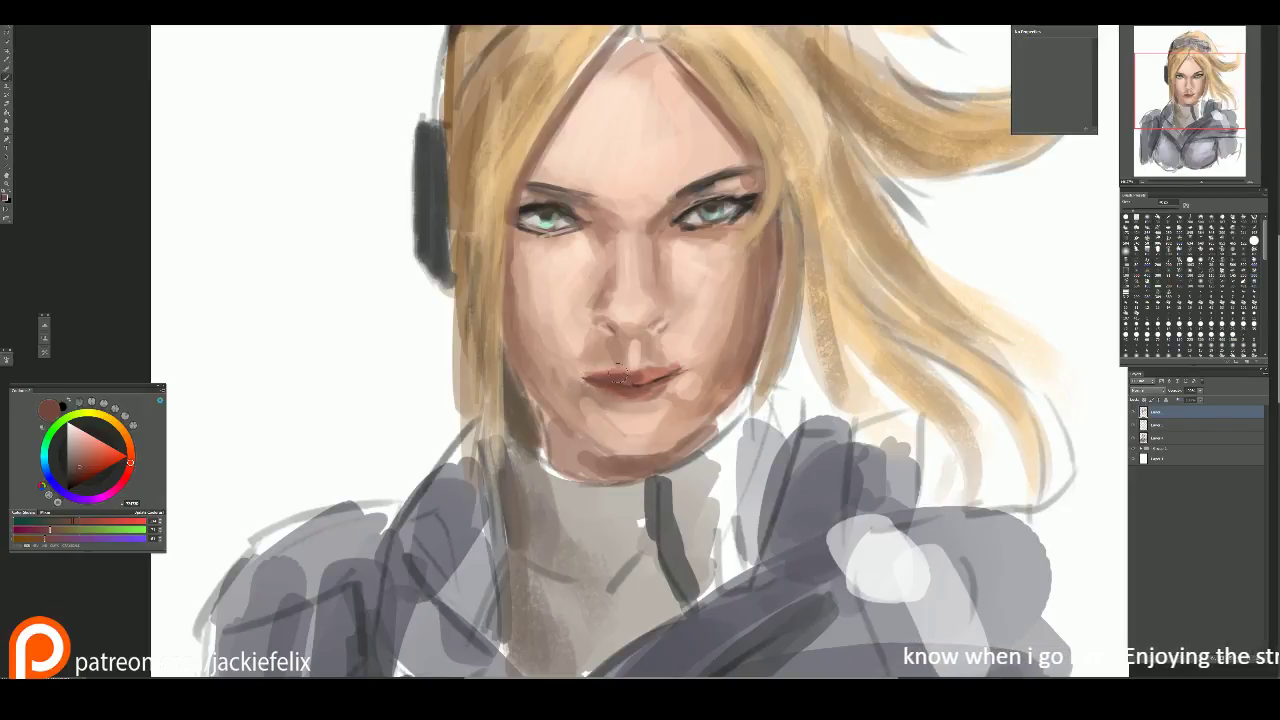
key(alt)
alt+click(638, 365)
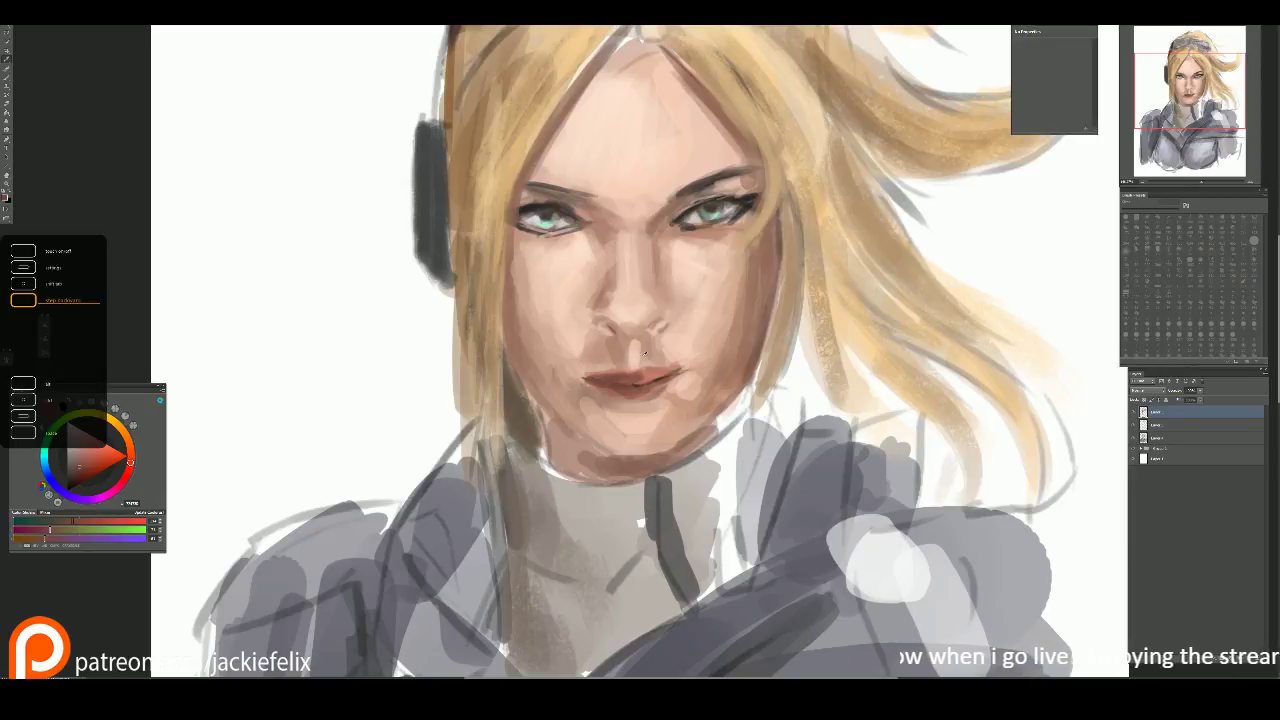
Step: Blend the skin around the left mouth corner and lower left cheek with sampled skin tones
mouse_move(628, 372)
mouse_down()
mouse_move(595, 367)
mouse_move(594, 349)
mouse_move(606, 349)
mouse_move(575, 353)
mouse_move(597, 415)
mouse_move(579, 373)
mouse_move(584, 421)
mouse_move(574, 411)
mouse_move(612, 450)
mouse_up()
alt+click(595, 365)
alt+click(596, 343)
alt+click(585, 385)
alt+click(580, 392)
drag(522, 384, 540, 292)
drag(538, 330, 510, 268)
alt+click(508, 270)
drag(553, 386, 548, 410)
drag(540, 370, 575, 392)
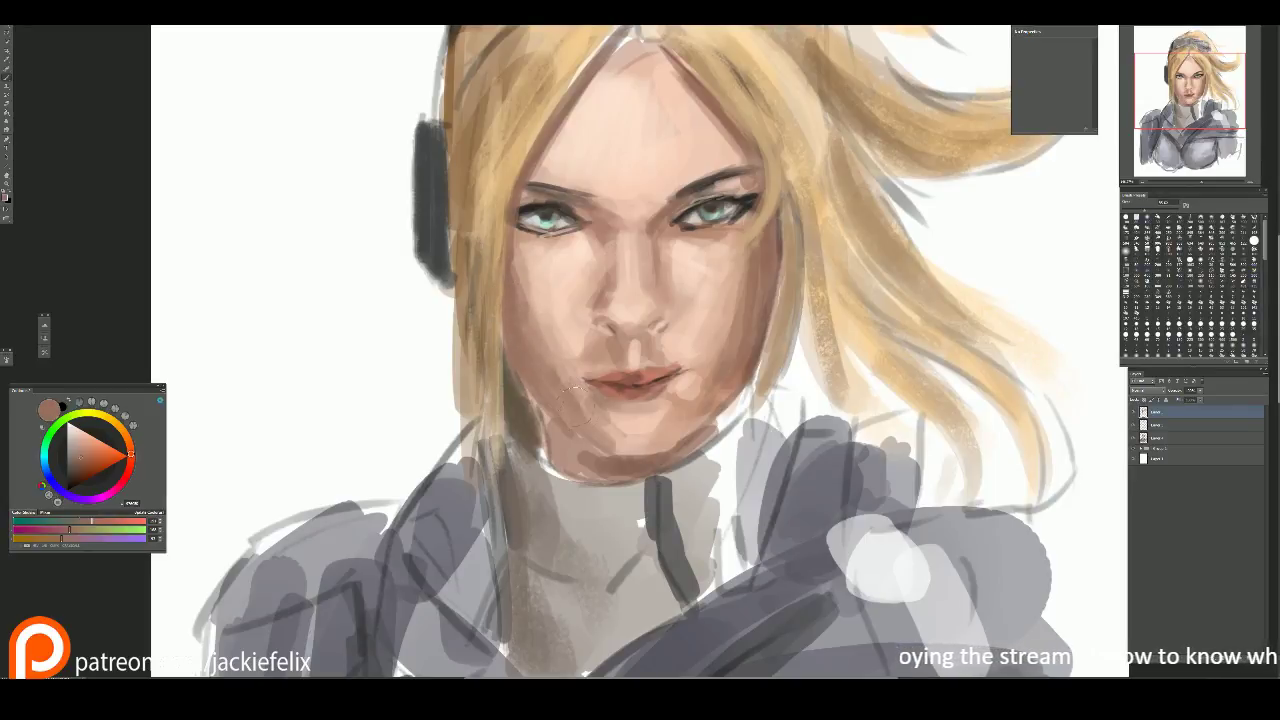
Step: Soften the chin and the skin beneath the left mouth corner with sampled light and mid skin tones
mouse_move(616, 338)
mouse_down()
mouse_move(598, 388)
mouse_move(596, 363)
mouse_move(626, 370)
mouse_move(573, 328)
mouse_move(602, 360)
mouse_move(592, 365)
mouse_move(584, 354)
mouse_move(698, 354)
mouse_move(698, 392)
mouse_up()
alt+click(568, 334)
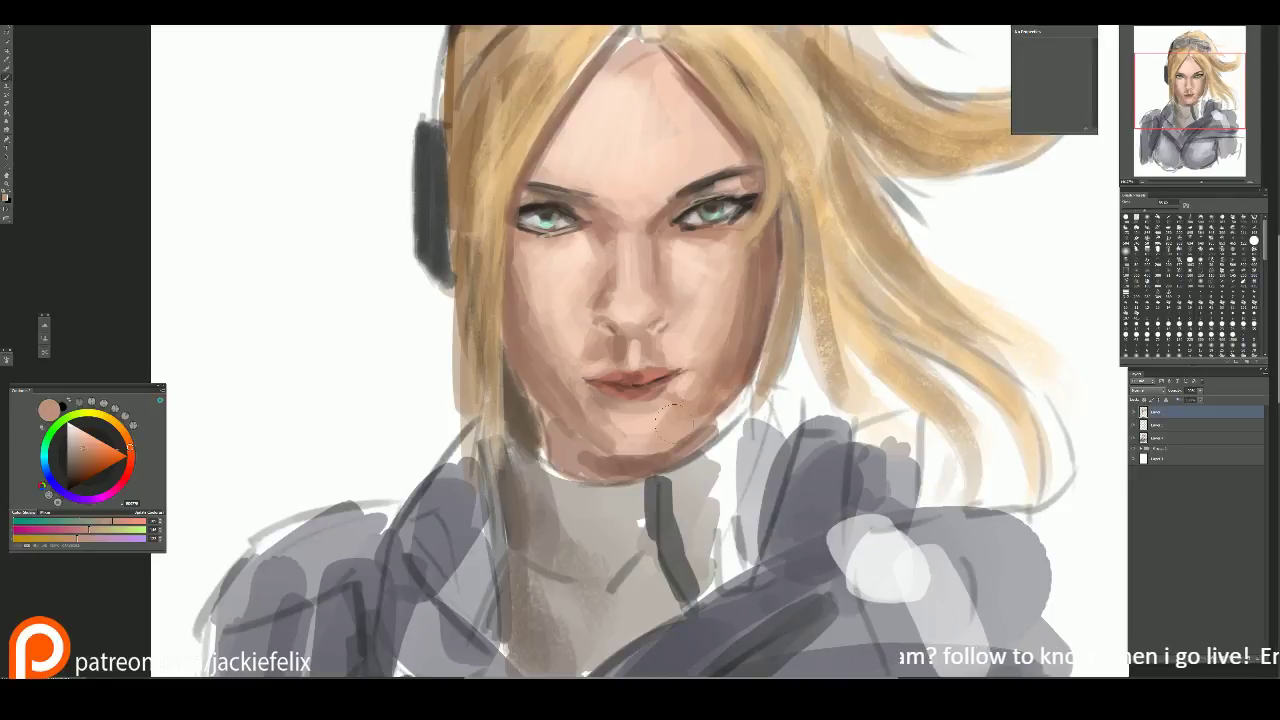
drag(628, 420, 620, 430)
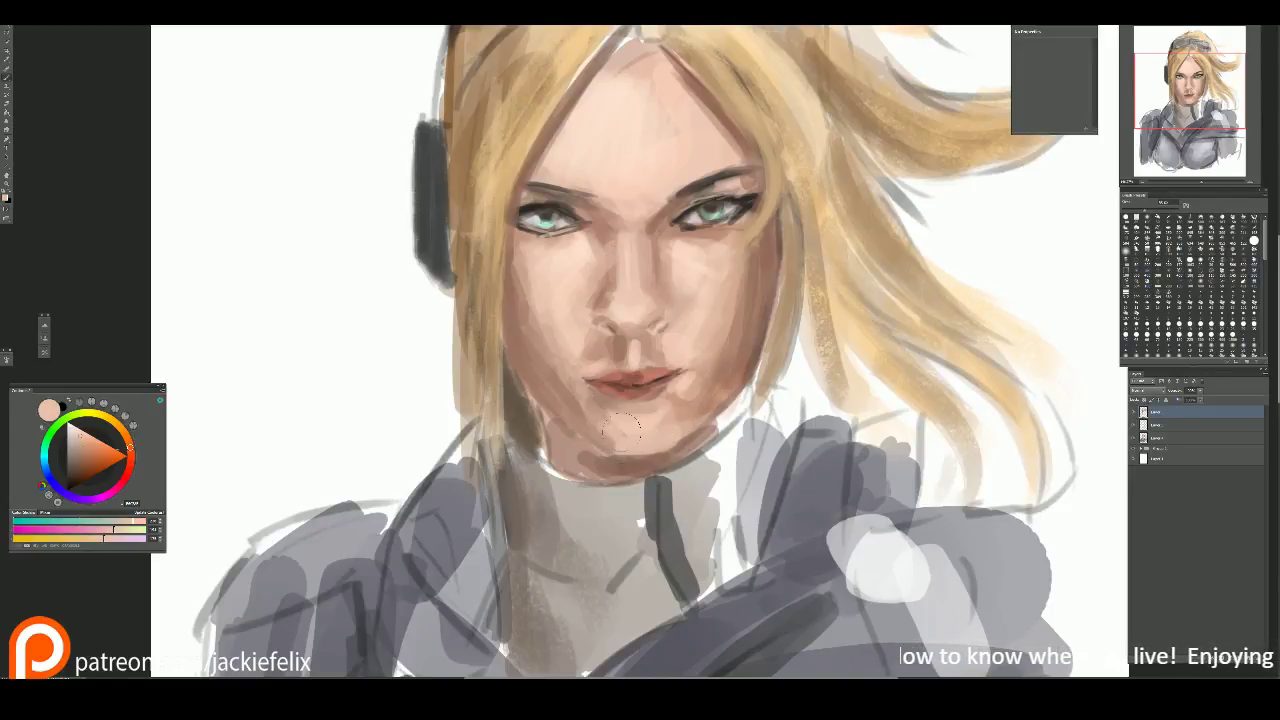
alt+click(550, 385)
drag(586, 384, 594, 388)
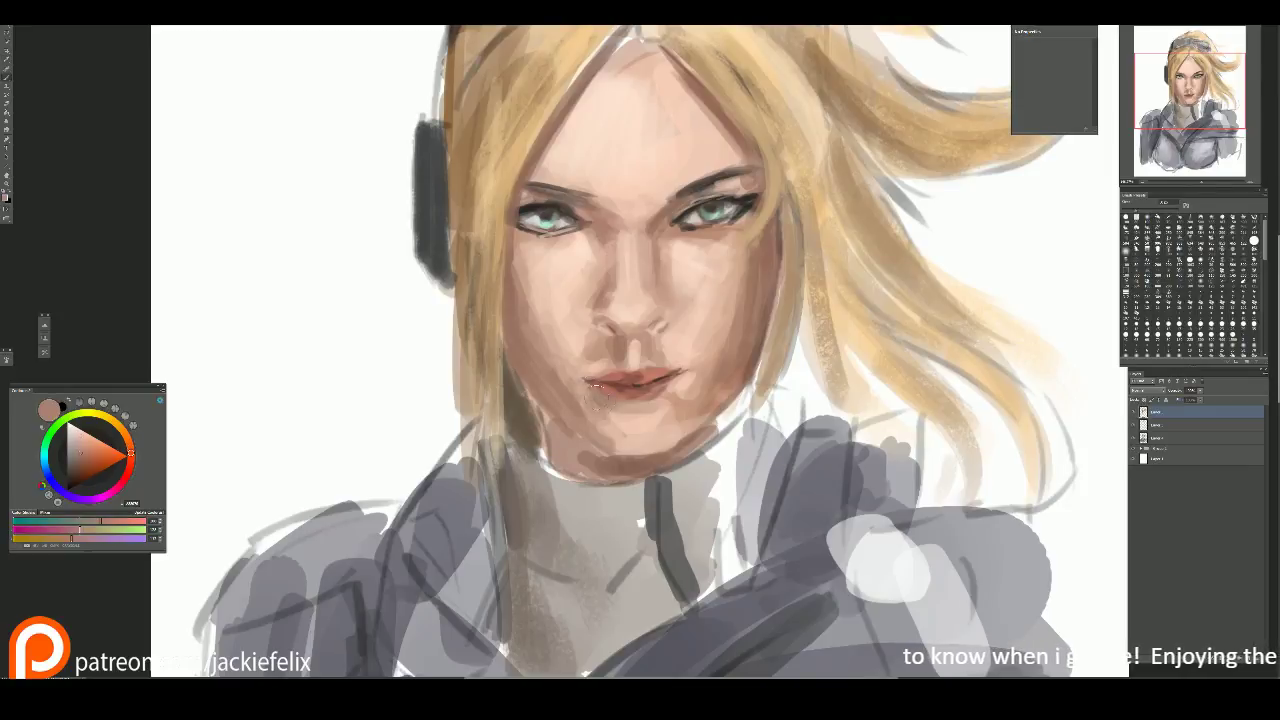
Step: Blend the outer edge of the right cheek with skin tones sampled from the cheek's shadow and light areas
alt+click(765, 257)
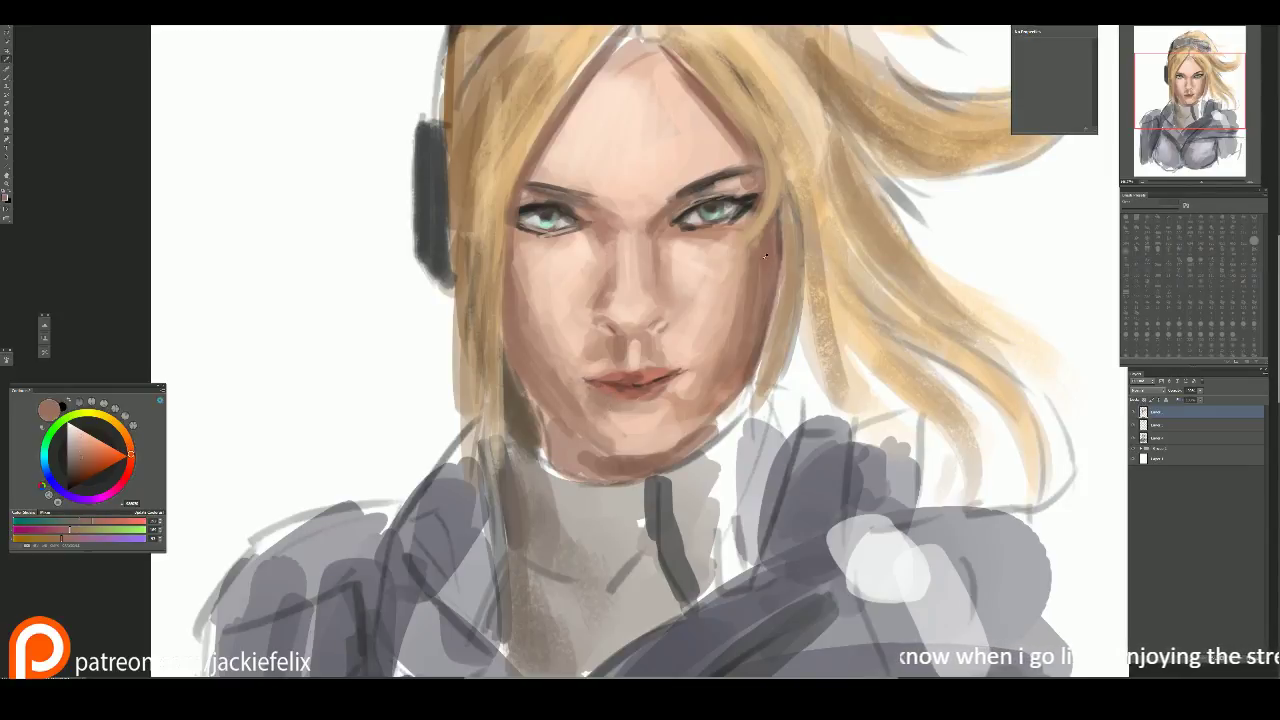
alt+click(681, 311)
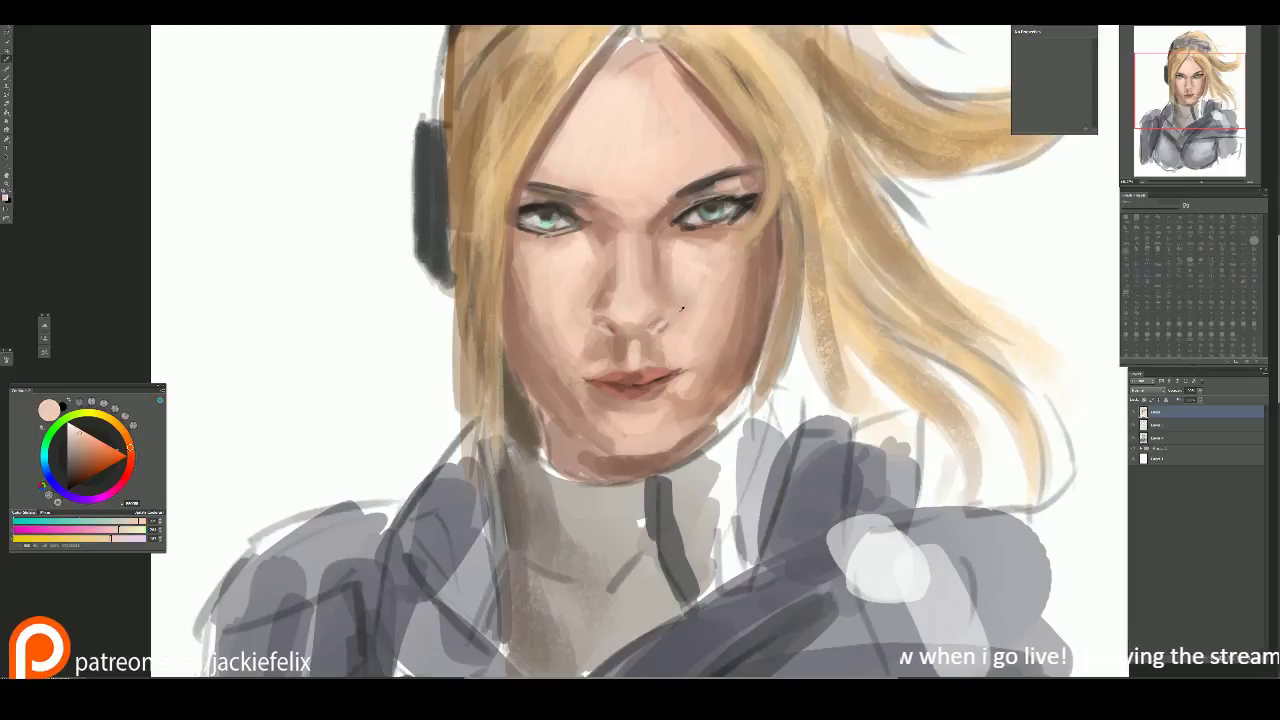
mouse_move(770, 243)
mouse_down()
mouse_move(742, 372)
mouse_move(712, 418)
mouse_move(748, 378)
mouse_up()
scroll(810, 285, down, 2)
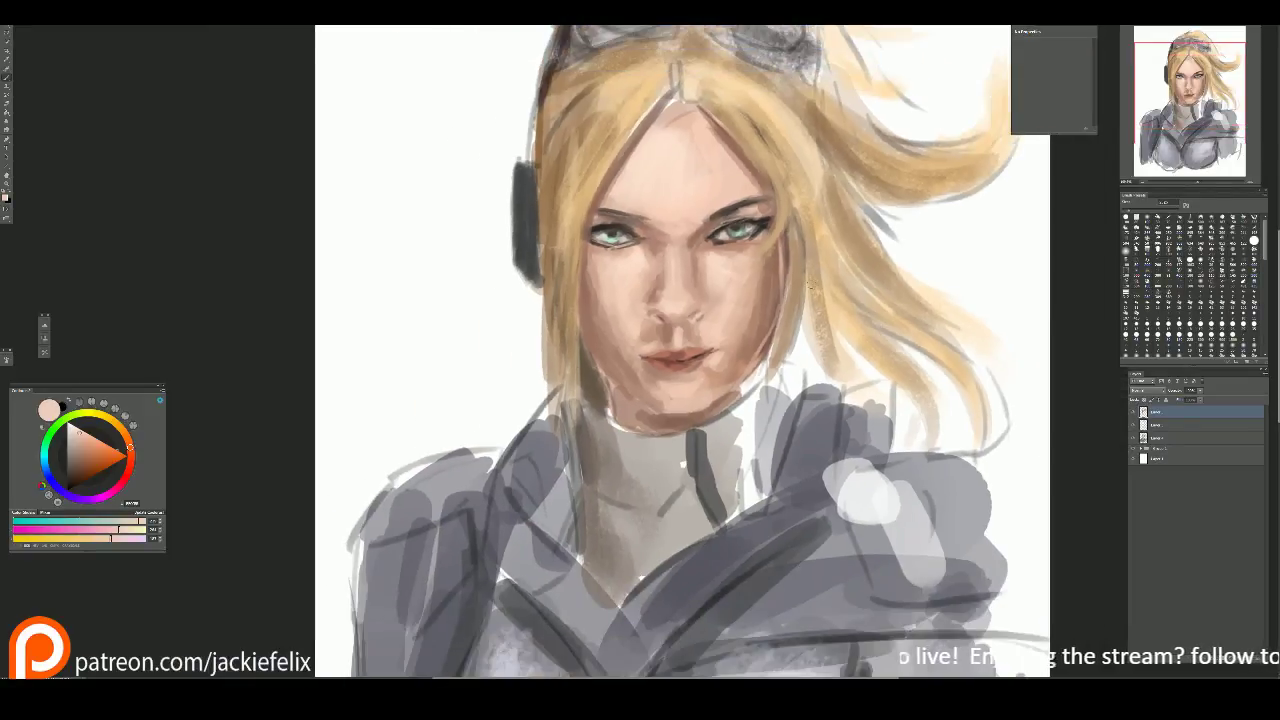
Step: Lighten the left jawline down to the chin with pale pink and sample a reddish shadow tone beside the hair
key(i)
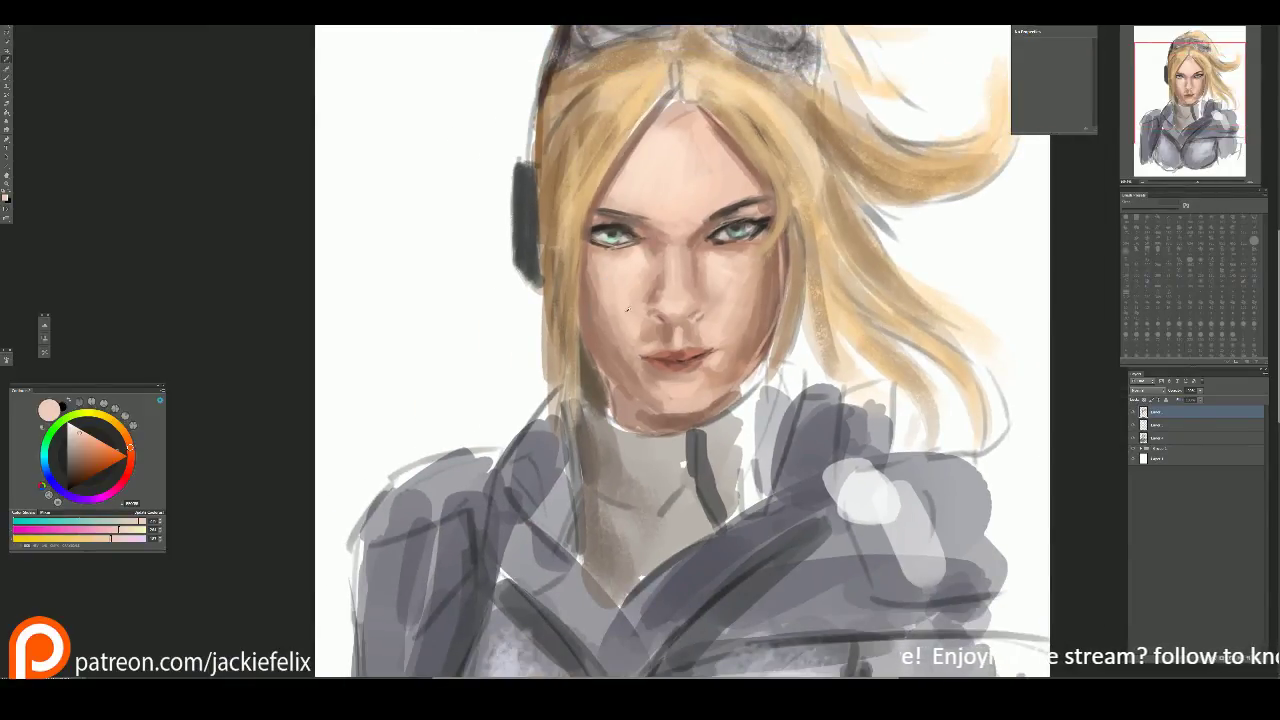
key(b)
drag(580, 322, 633, 398)
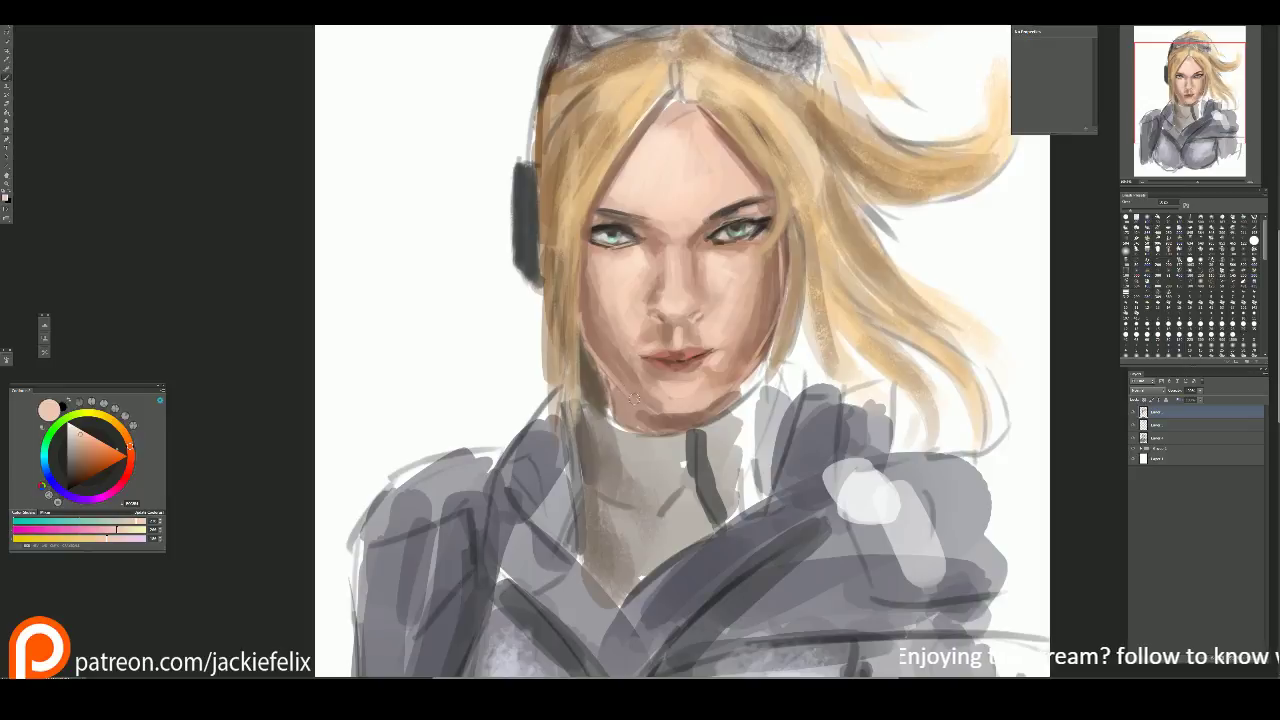
drag(586, 334, 630, 391)
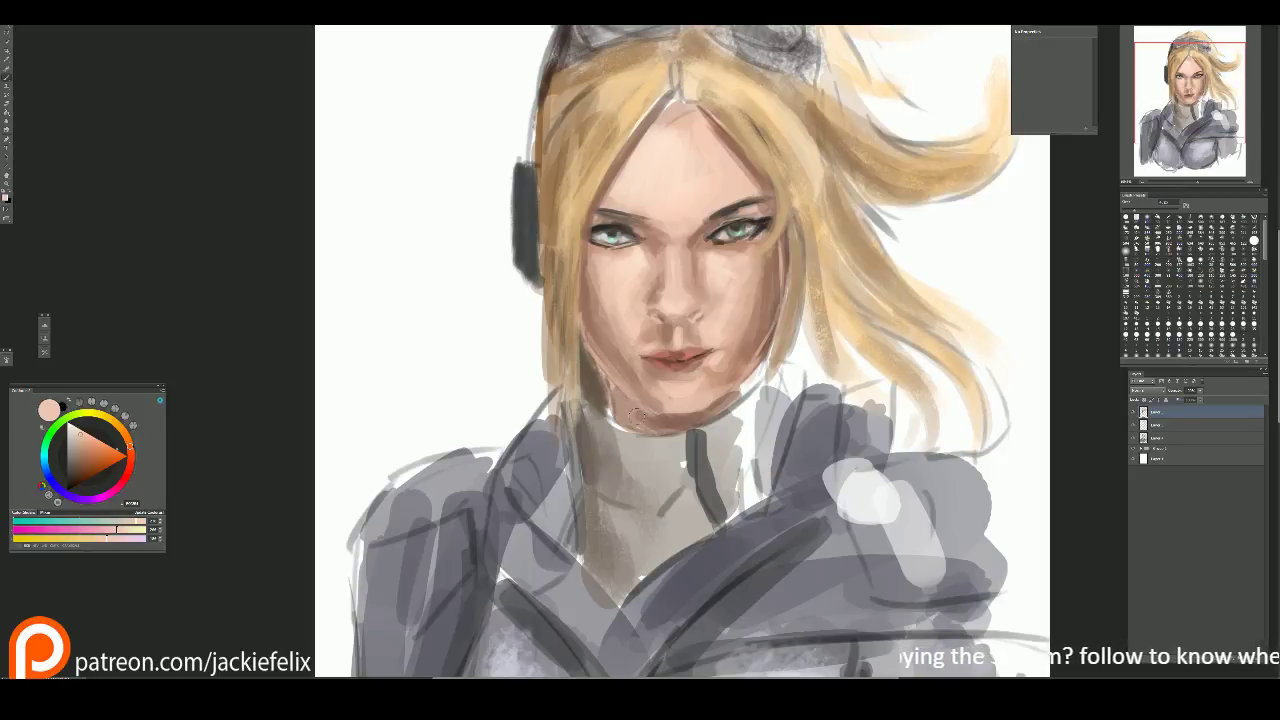
alt+click(582, 300)
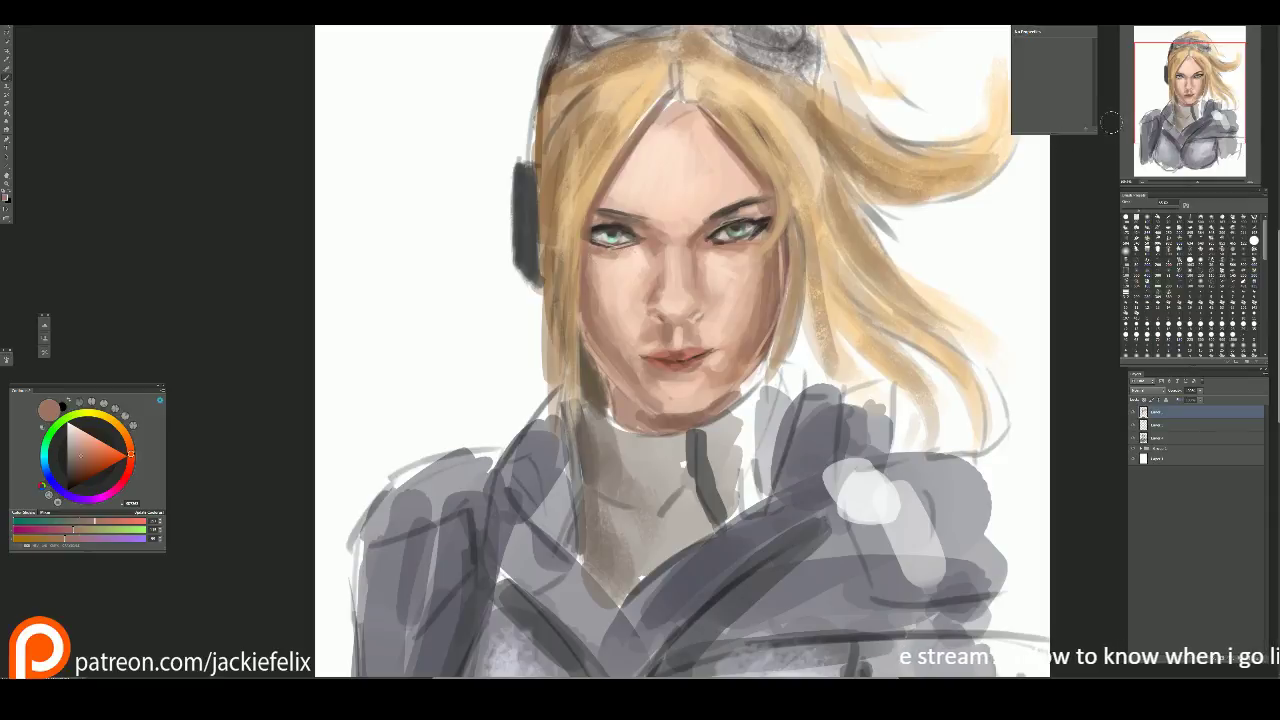
Step: Blush the left cheek with a lighter reddish tone derived from the brown sampled at the right hairline
scroll(1110, 122, up, 3)
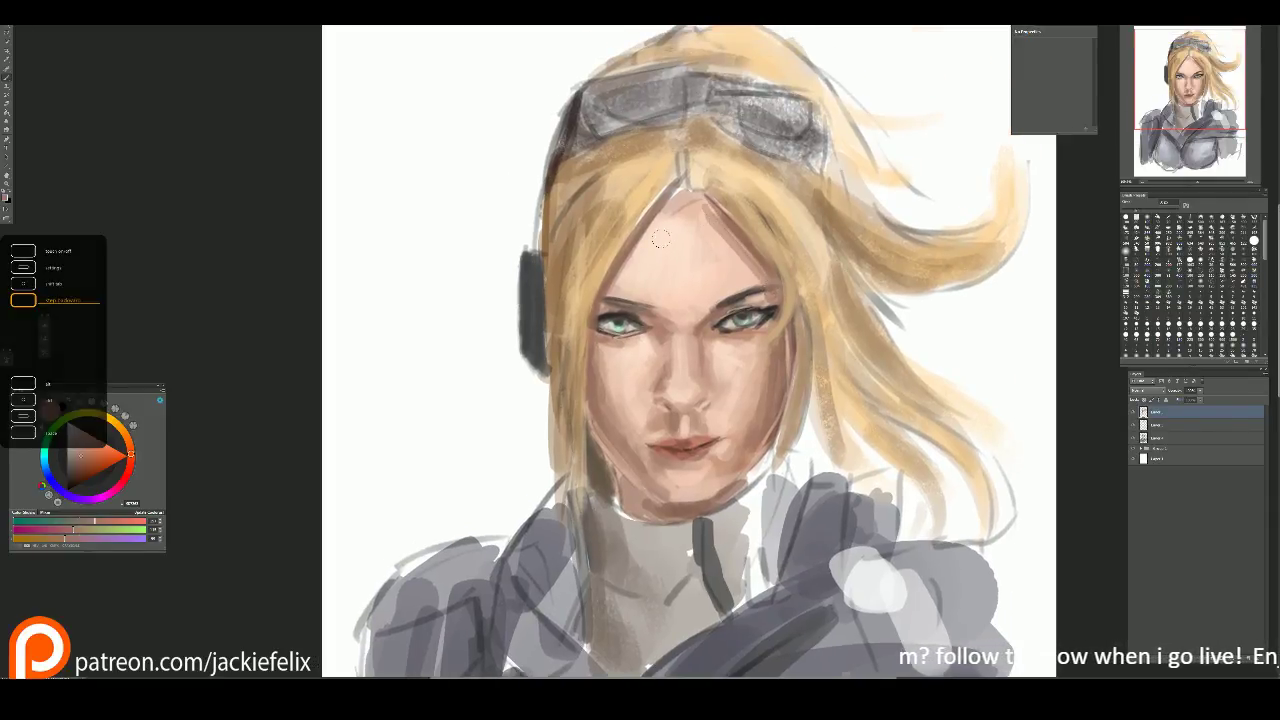
alt+click(726, 258)
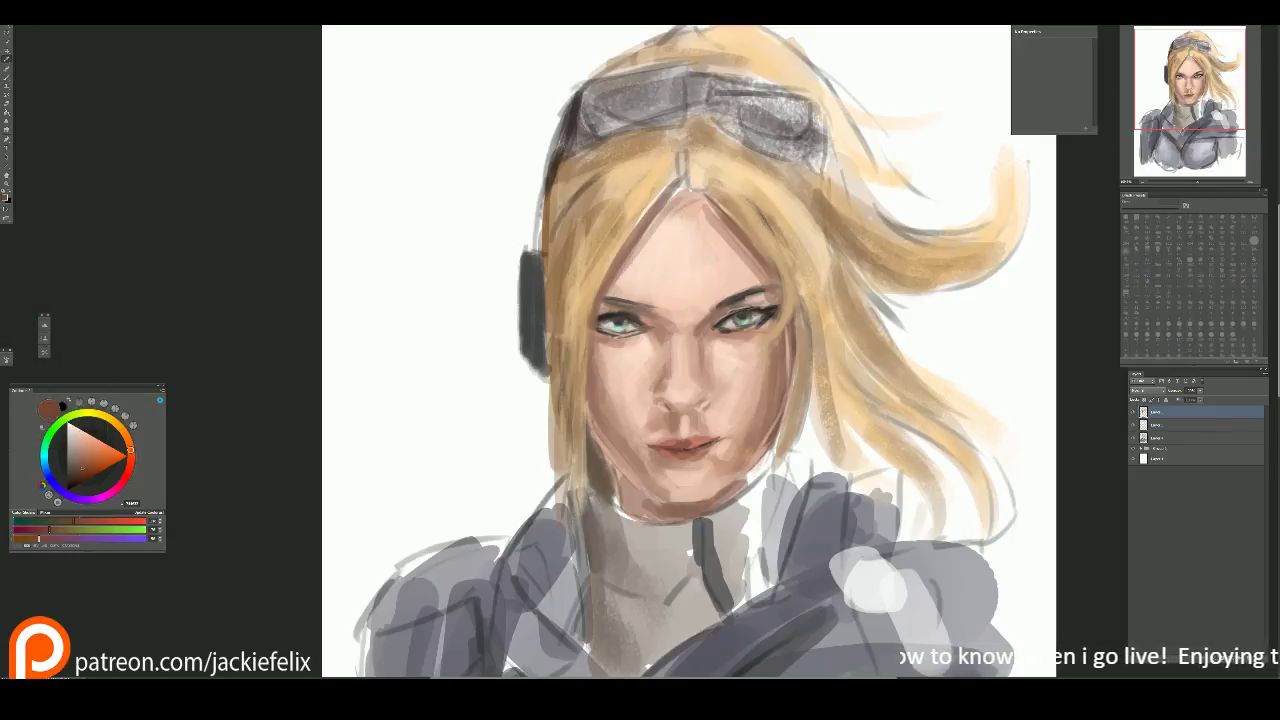
drag(607, 349, 615, 381)
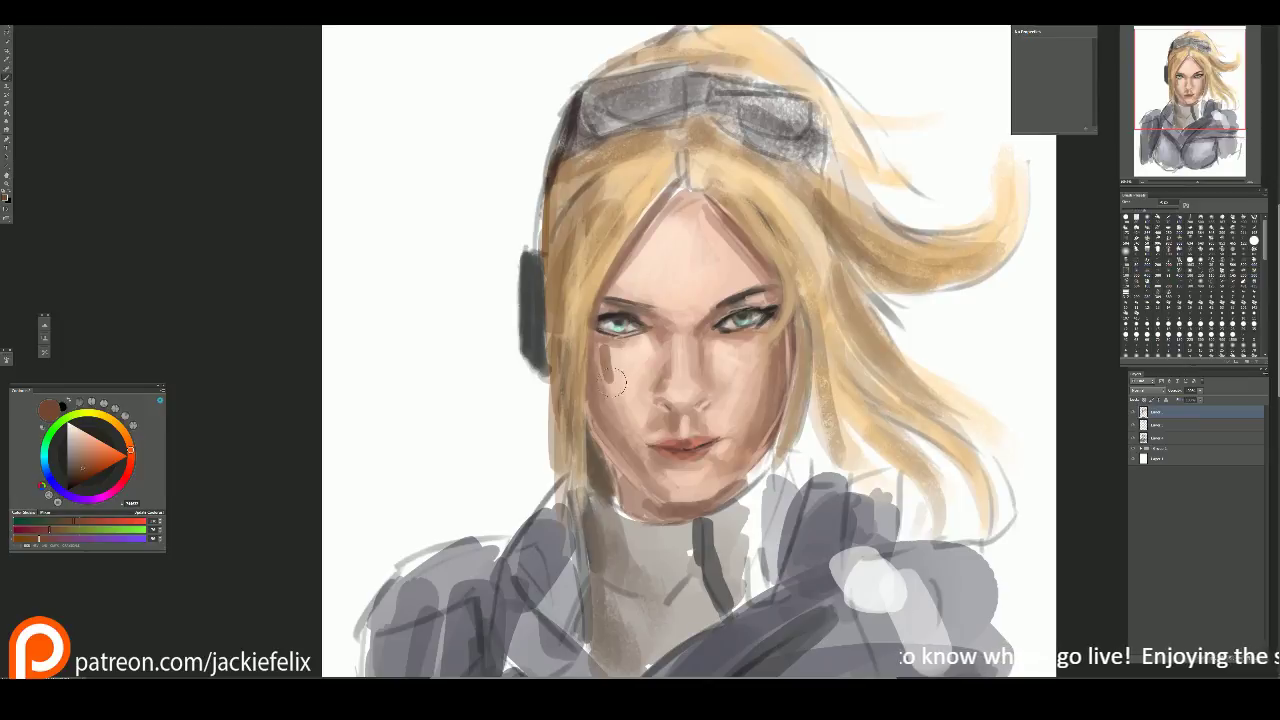
click(98, 456)
click(89, 449)
mouse_move(600, 348)
mouse_down()
mouse_move(618, 396)
mouse_move(610, 386)
mouse_move(640, 386)
mouse_move(648, 360)
mouse_move(638, 396)
mouse_up()
key(ctrl+alt+z)
mouse_move(670, 380)
mouse_down()
mouse_move(672, 406)
mouse_move(640, 402)
mouse_up()
Step: Blush the right cheek beneath the eye and blend it with sampled pinkish skin tones
mouse_move(734, 344)
mouse_down()
mouse_move(756, 404)
mouse_move(742, 388)
mouse_move(718, 420)
mouse_up()
alt+click(738, 355)
drag(722, 352, 720, 410)
alt+click(742, 362)
mouse_move(740, 362)
mouse_down()
mouse_move(722, 430)
mouse_move(750, 358)
mouse_move(760, 376)
mouse_up()
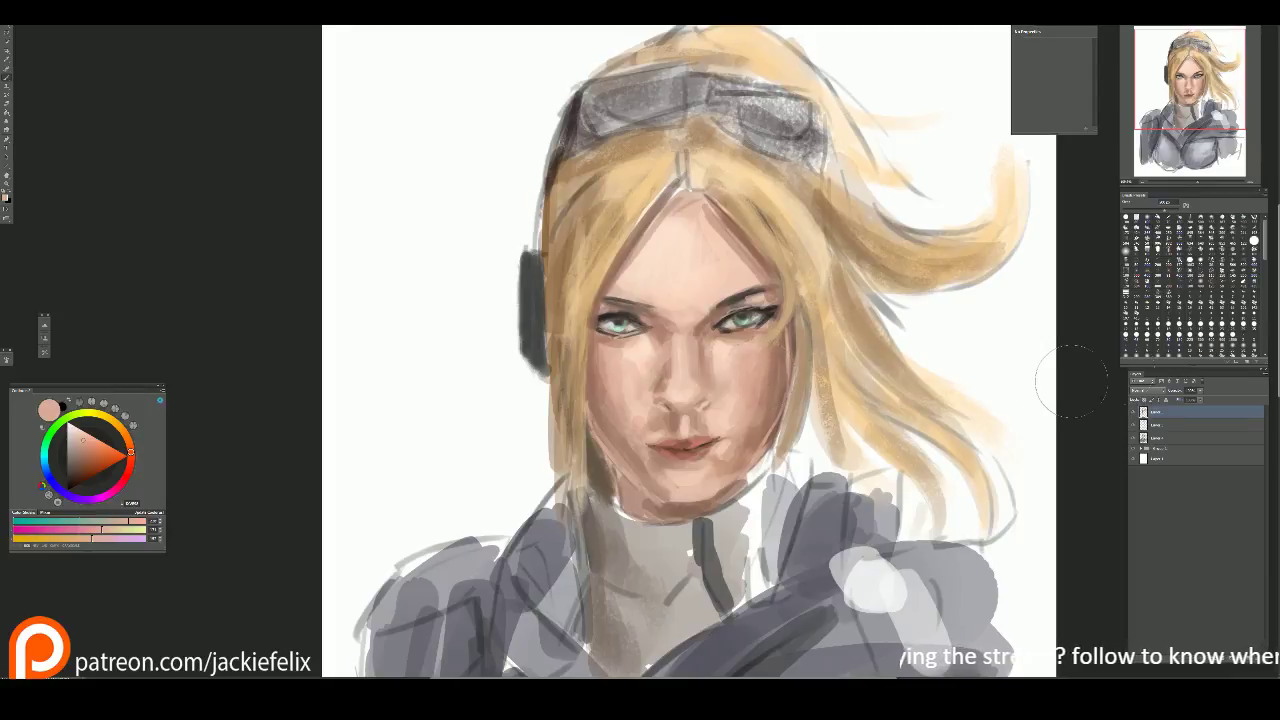
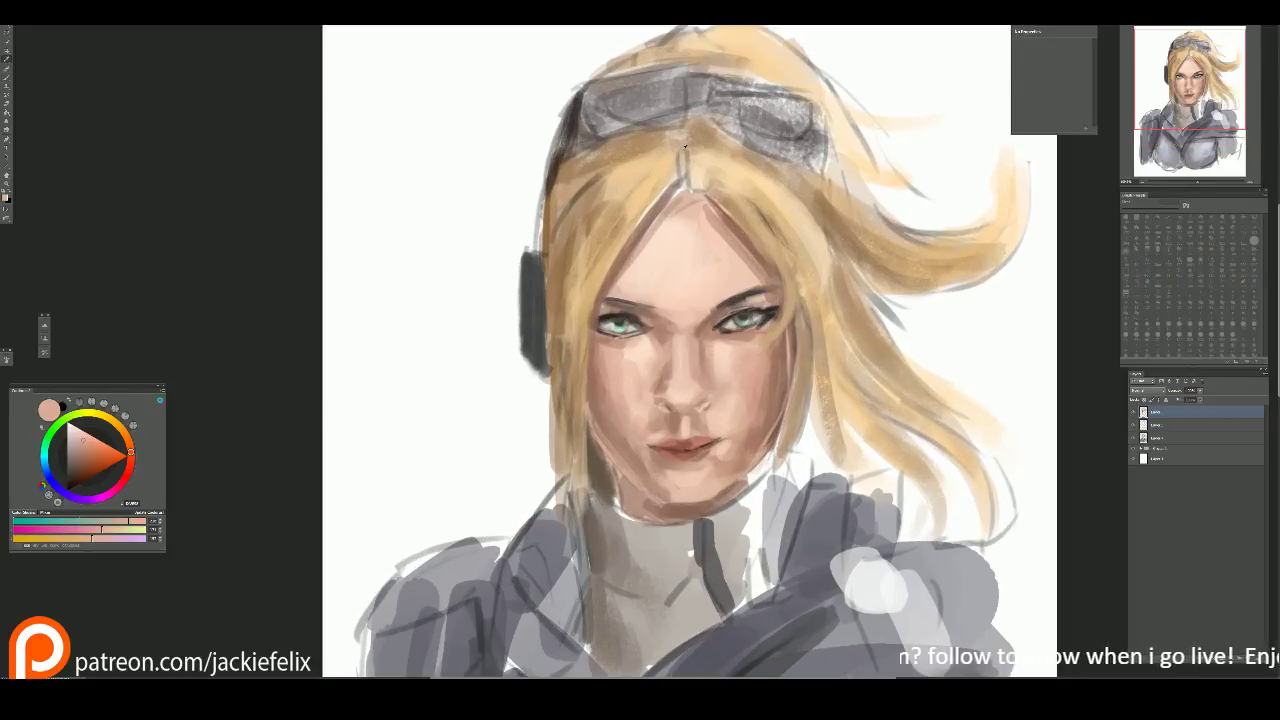
Step: Paint a blonde strand from the parting down the right hairline with sampled hair colour and sample the forehead's edge tone
alt+click(700, 172)
mouse_move(700, 178)
mouse_down()
mouse_move(728, 186)
mouse_move(788, 265)
mouse_move(787, 325)
mouse_up()
alt+click(714, 234)
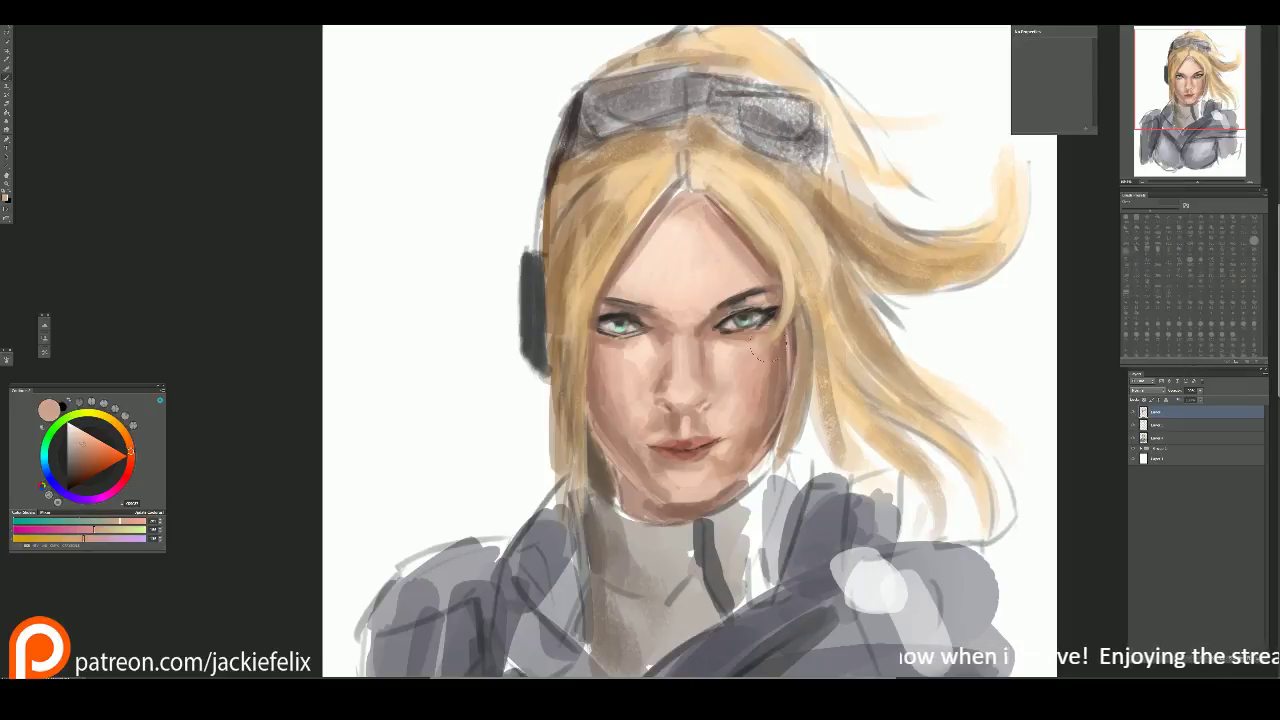
Step: Blend the lower right cheek and the chin with sampled mid and light pink skin tones
alt+click(772, 380)
alt+click(730, 430)
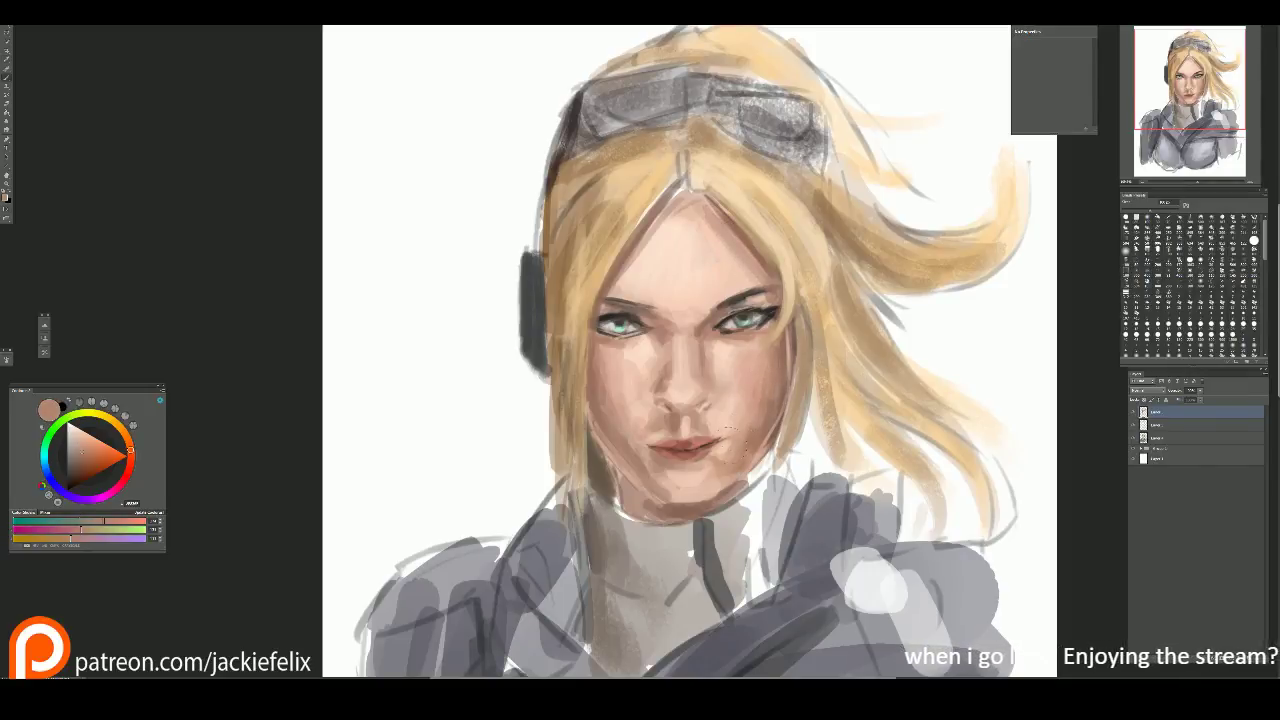
drag(772, 382, 728, 165)
alt+click(725, 162)
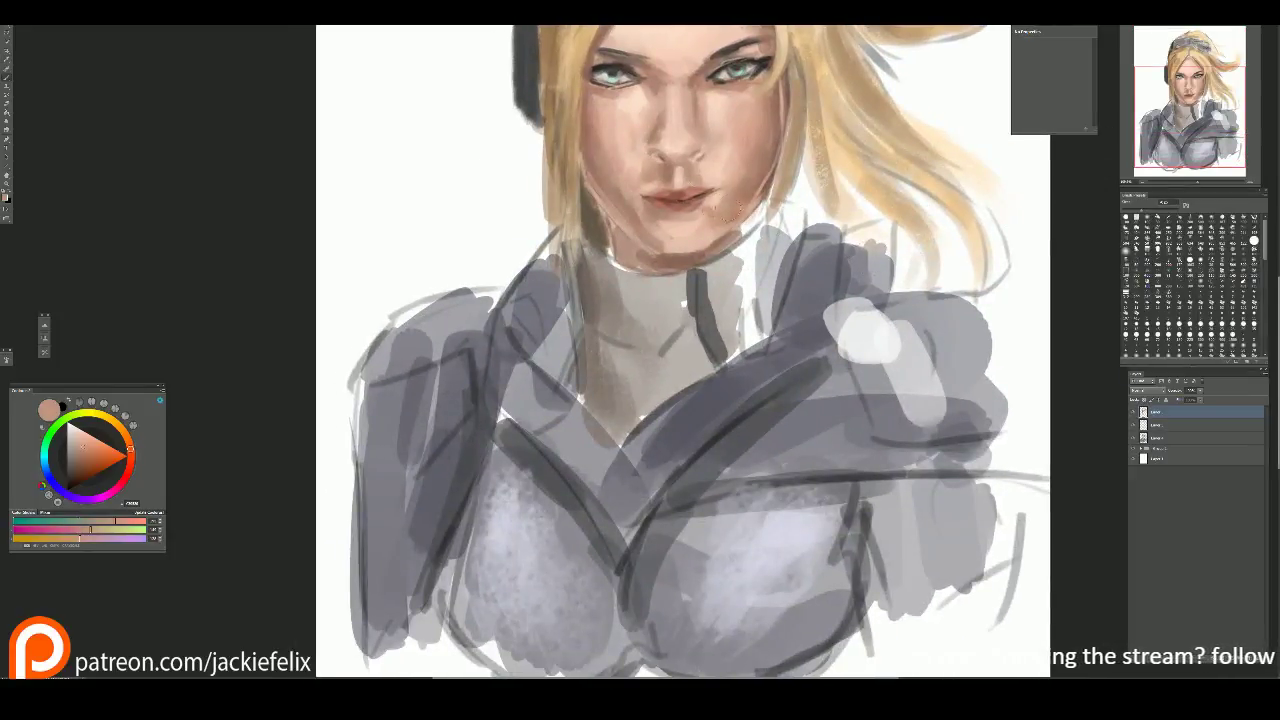
mouse_move(690, 222)
mouse_down()
mouse_move(700, 236)
mouse_move(656, 242)
mouse_up()
alt+click(681, 240)
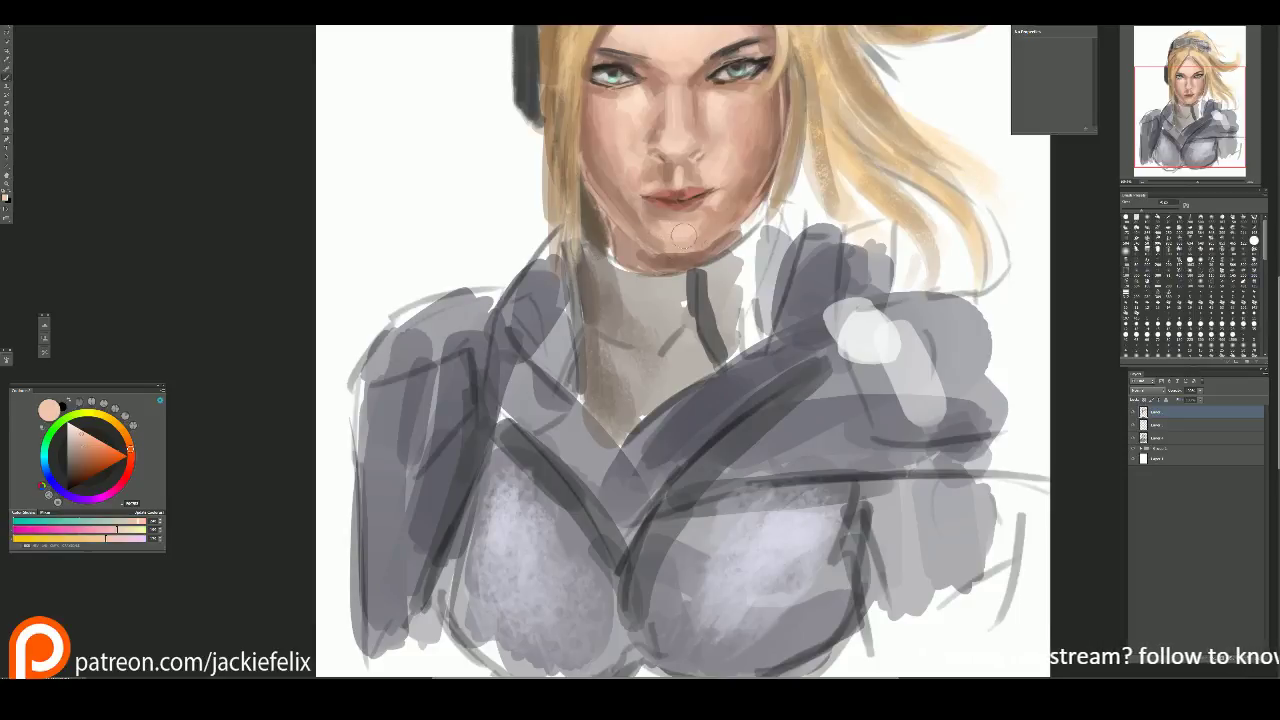
mouse_move(1044, 116)
mouse_down()
mouse_move(1051, 155)
mouse_move(1108, 226)
mouse_up()
Step: Smooth the left cheek from the hair edge to the under-eye area with repeatedly sampled skin tones
drag(687, 296, 672, 308)
alt+click(672, 310)
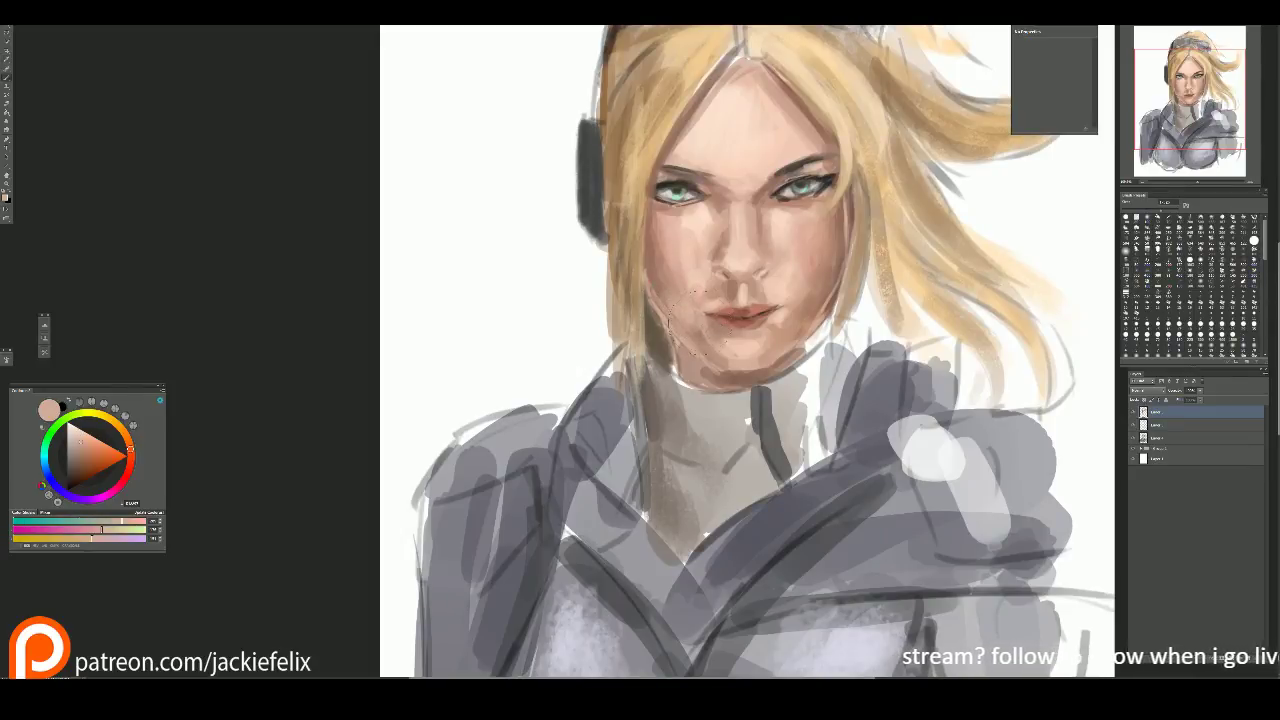
alt+click(668, 300)
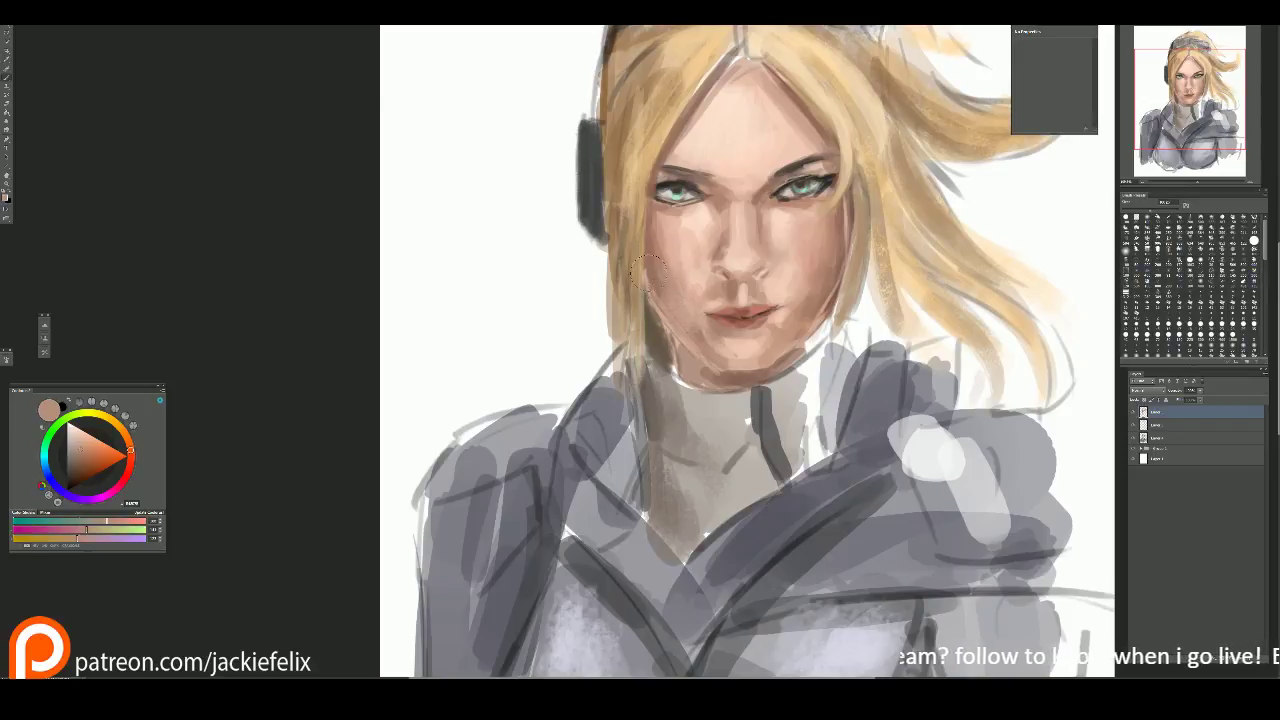
alt+click(645, 270)
mouse_move(645, 272)
mouse_down()
mouse_move(690, 336)
mouse_move(653, 285)
mouse_move(652, 224)
mouse_move(665, 278)
mouse_move(654, 220)
mouse_move(696, 290)
mouse_up()
alt+click(662, 287)
alt+click(686, 230)
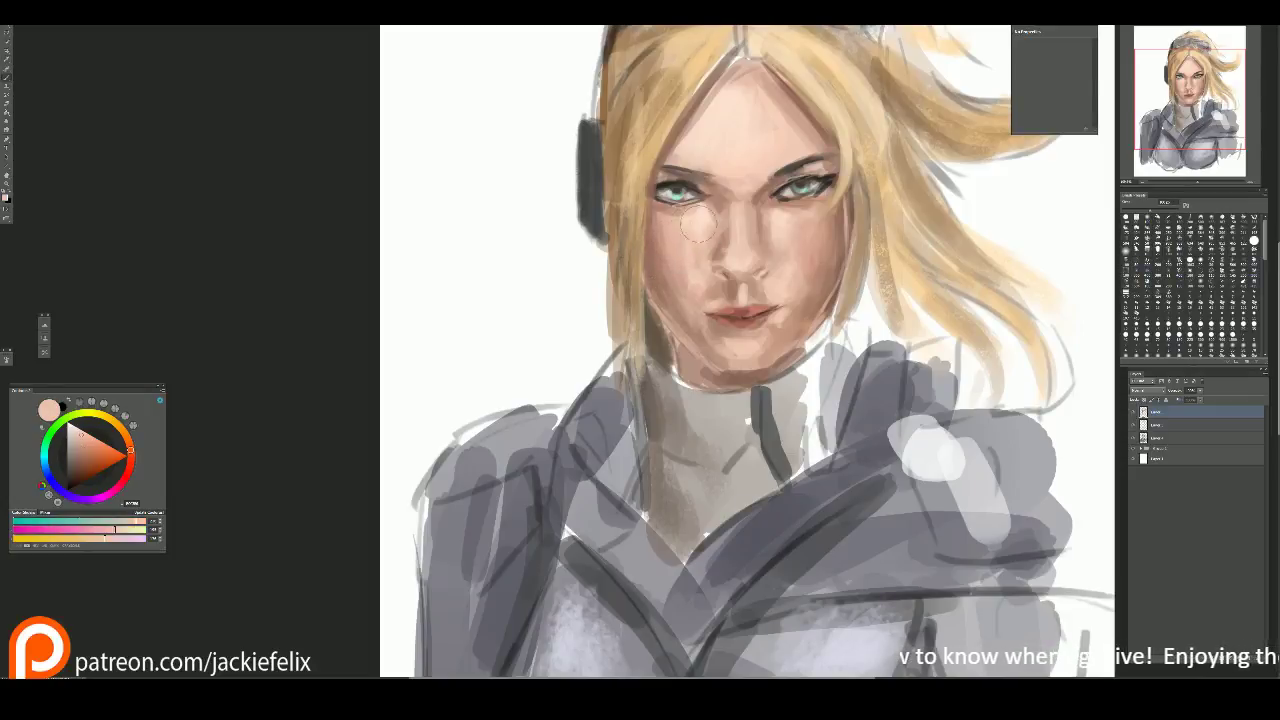
drag(688, 290, 670, 232)
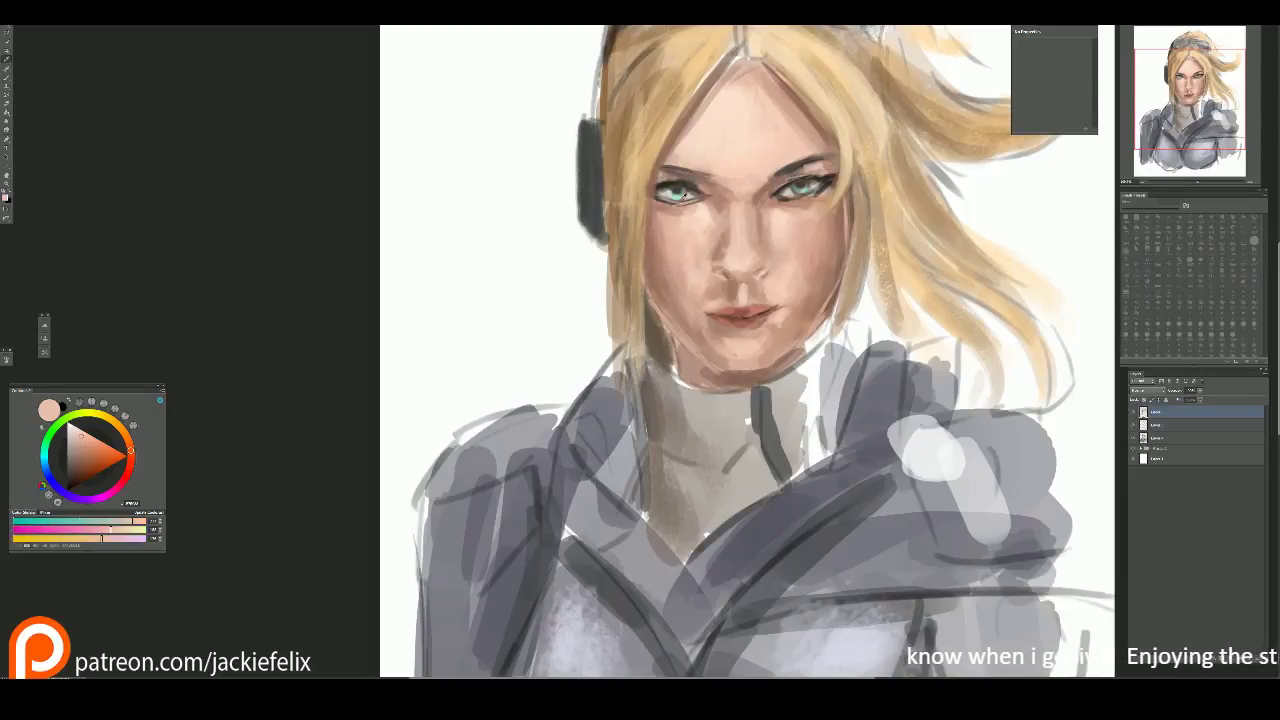
Step: Lighten the forehead with a sampled very pale pink using a large brush and reduce the brush size
alt+click(723, 115)
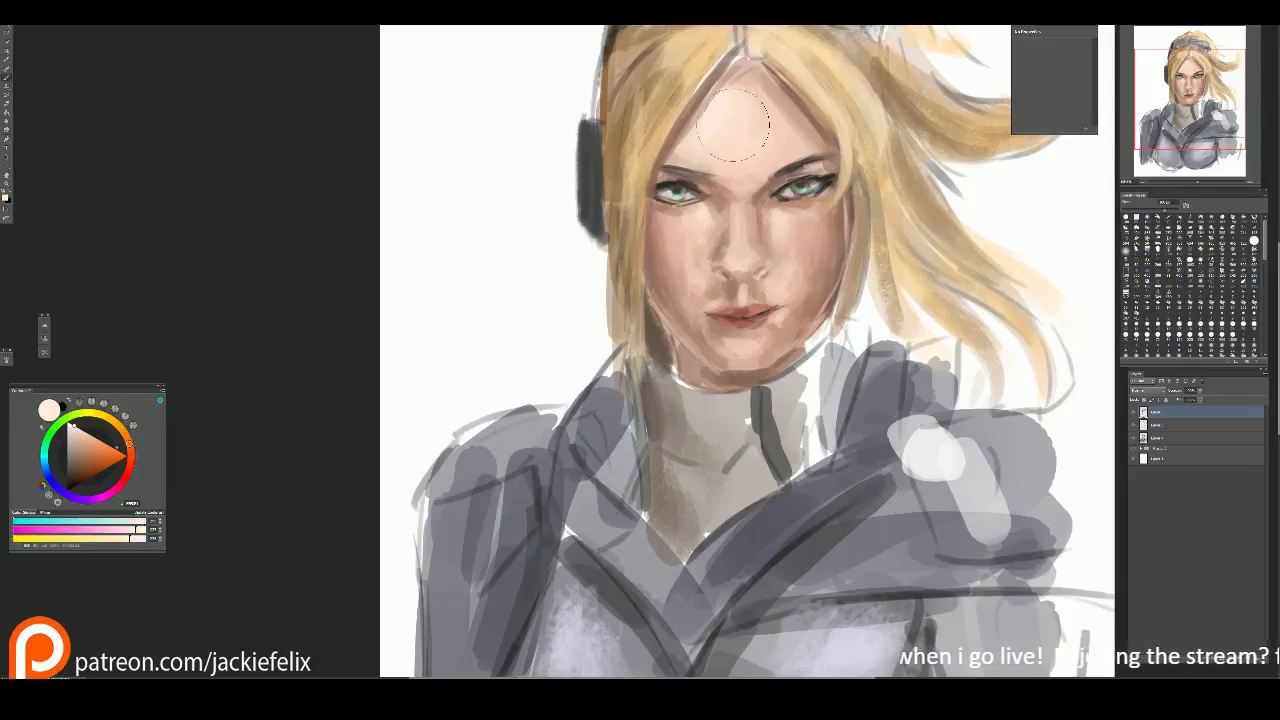
drag(815, 170, 835, 270)
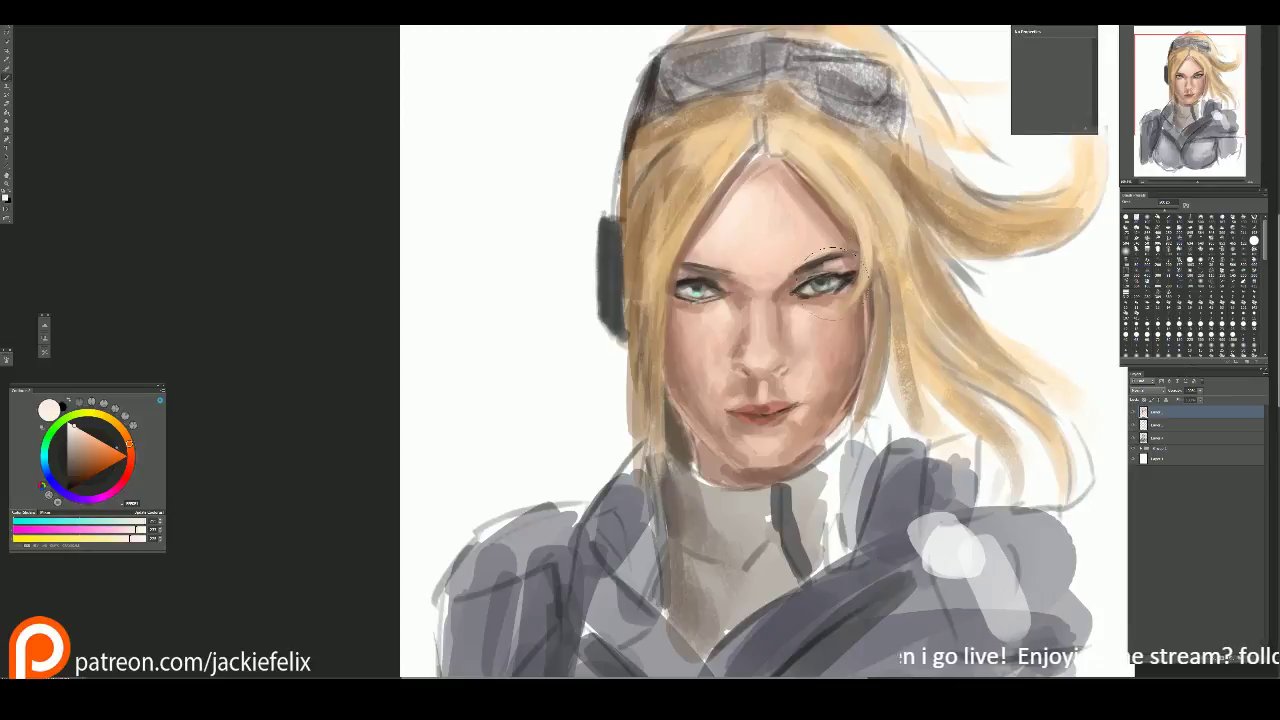
key(bracketleft)
key(bracketleft)
key(bracketleft)
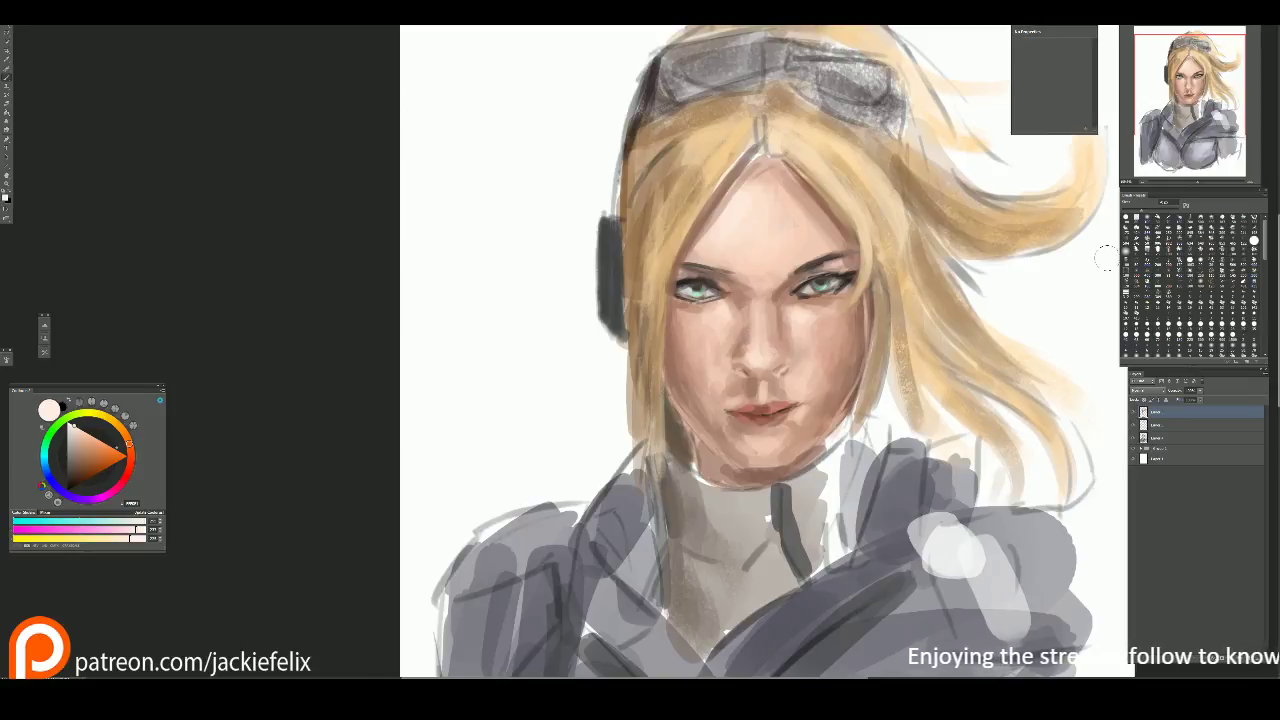
drag(702, 319, 696, 146)
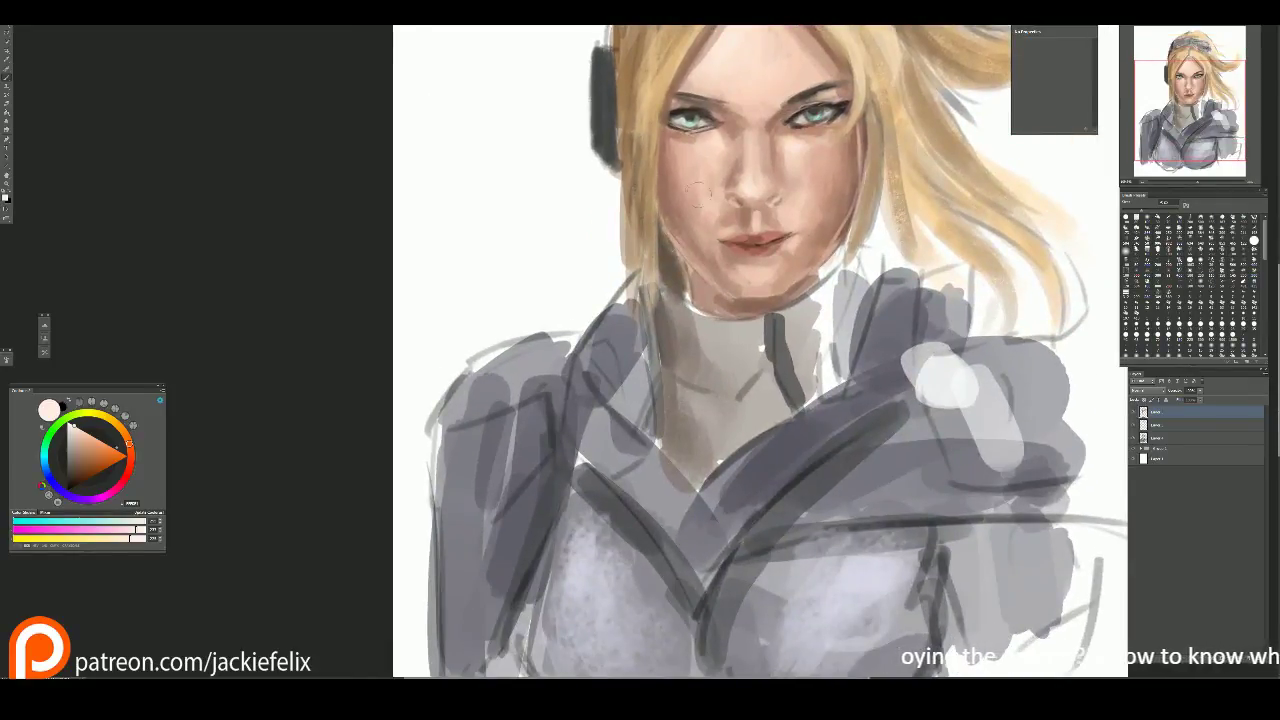
Step: Enlarge the brush, reset the colour to near-black and outline the inner edge of the right shoulder pad up to the collar
key(bracketright)
key(bracketright)
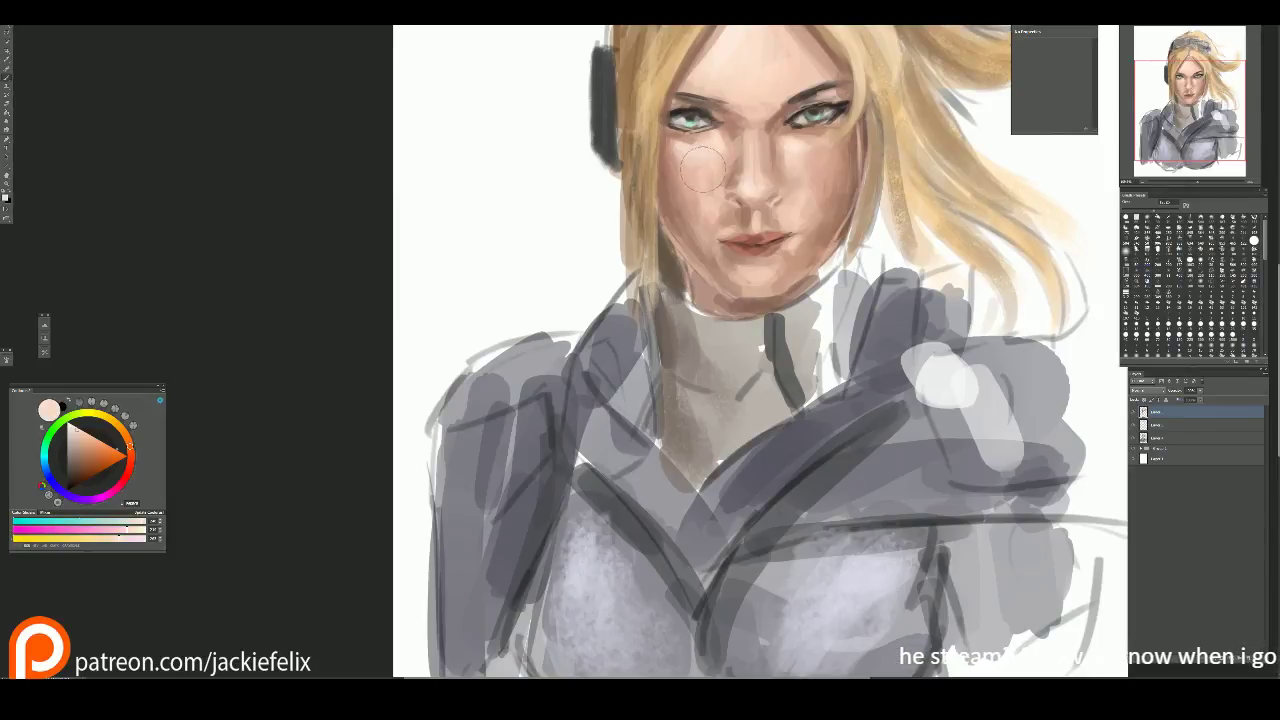
drag(814, 383, 779, 293)
scroll(768, 286, down, 2)
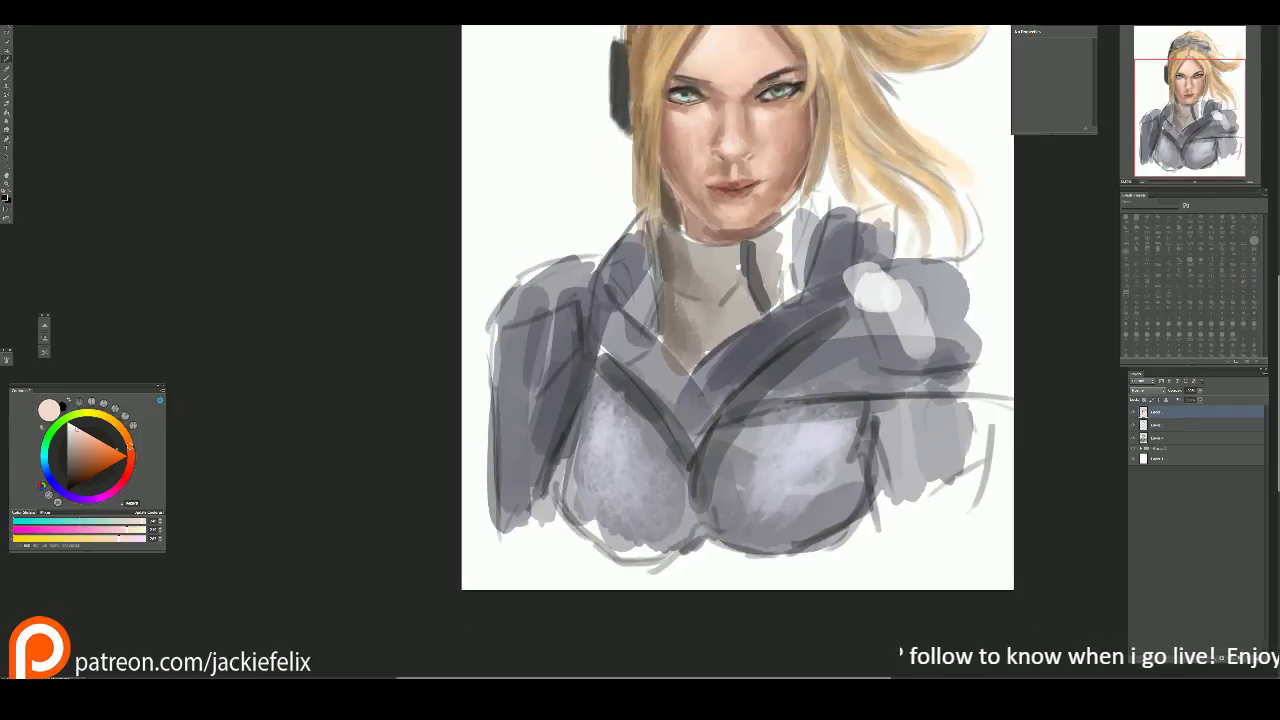
key(d)
drag(858, 204, 846, 370)
drag(850, 318, 858, 362)
drag(848, 296, 870, 378)
Step: Outline both edges of the right lapel and the adjoining inner collar edge with near-black strokes
drag(698, 442, 822, 328)
drag(692, 452, 852, 308)
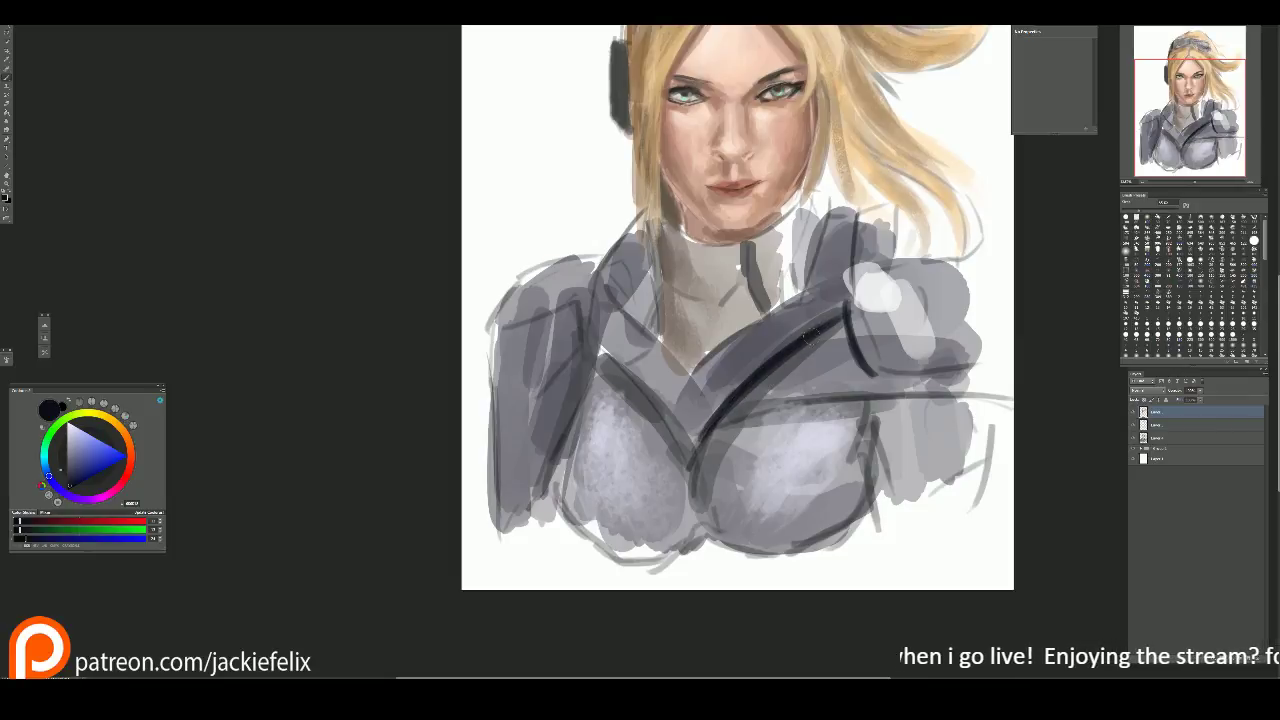
drag(692, 372, 798, 290)
drag(714, 350, 800, 294)
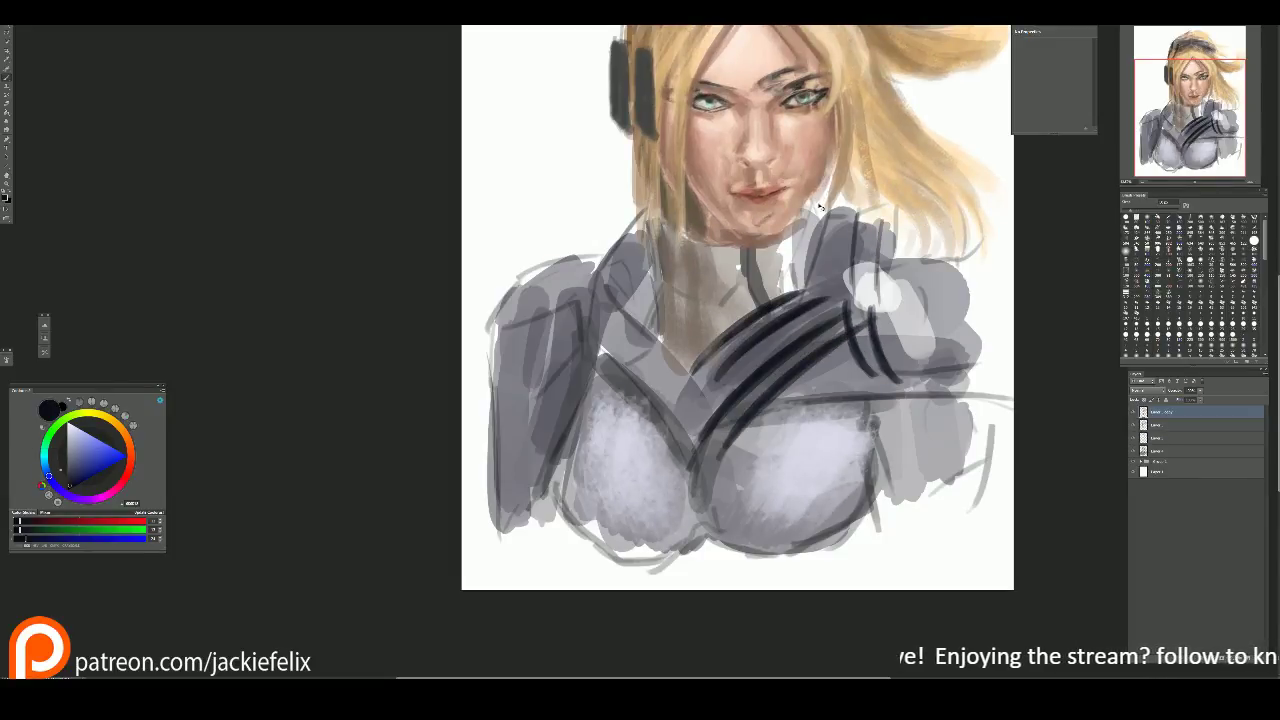
drag(830, 194, 803, 296)
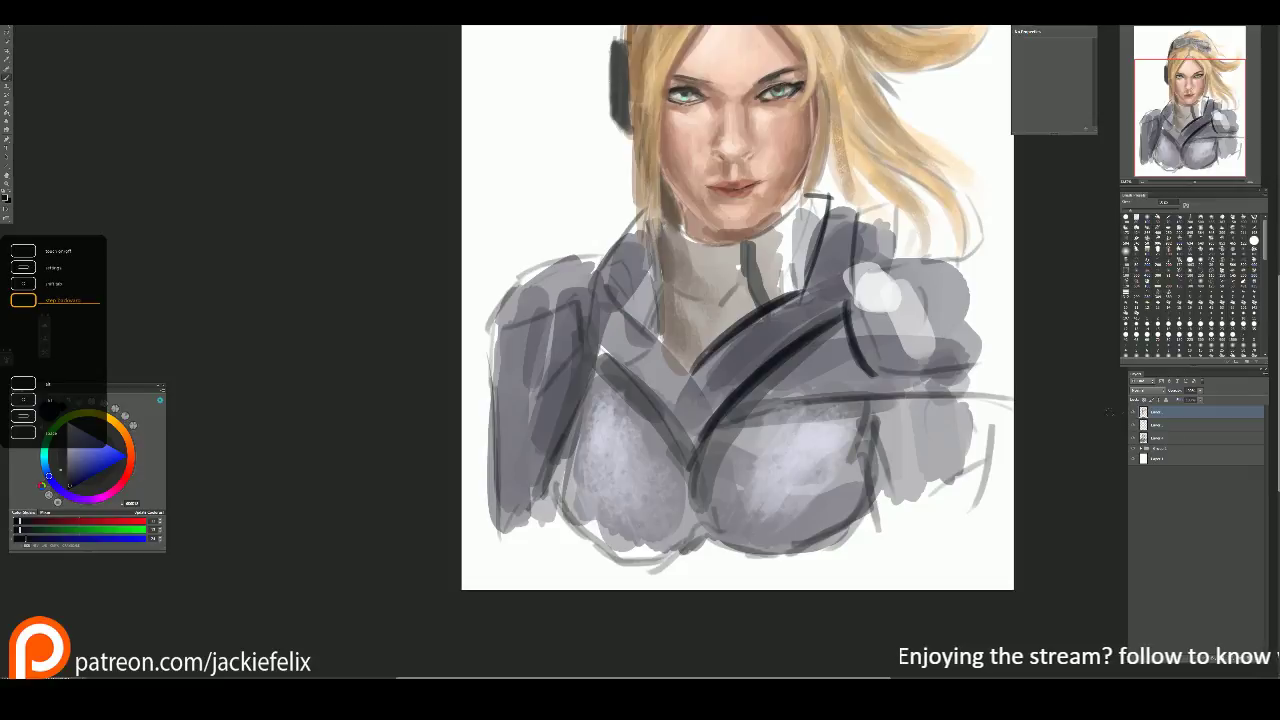
key(ctrl+alt+z)
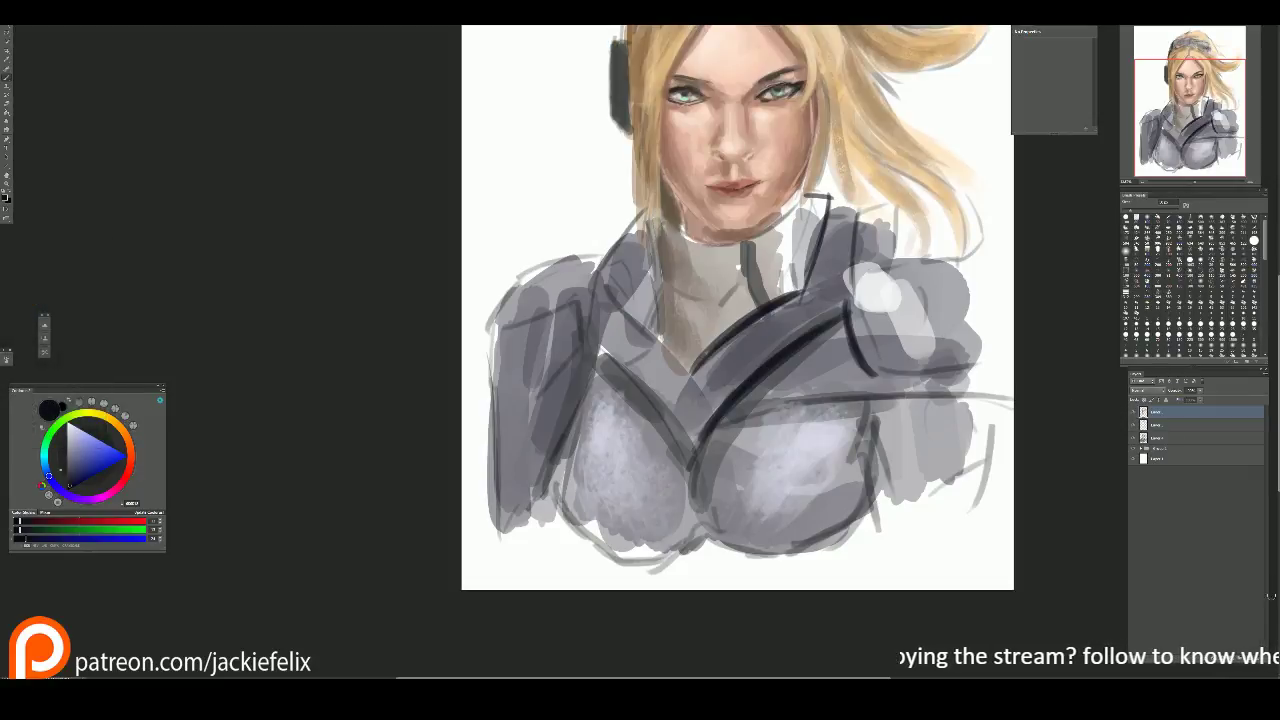
Step: Add a new layer and outline the raised right side of the collar in near-black
key(ctrl+j)
mouse_move(806, 196)
mouse_down()
mouse_move(786, 284)
mouse_move(821, 218)
mouse_move(825, 198)
mouse_move(812, 192)
mouse_move(891, 264)
mouse_up()
drag(855, 209, 852, 279)
drag(893, 203, 871, 297)
Step: Outline the left collar and lapel down to the V at the chest and draw a short seam across each lapel
drag(612, 248, 604, 276)
mouse_move(648, 206)
mouse_down()
mouse_move(599, 262)
mouse_move(632, 310)
mouse_up()
mouse_move(652, 242)
mouse_down()
mouse_move(650, 306)
mouse_move(700, 385)
mouse_up()
mouse_move(600, 278)
mouse_down()
mouse_move(597, 300)
mouse_move(694, 454)
mouse_move(688, 486)
mouse_up()
drag(766, 320, 752, 350)
drag(652, 336, 630, 380)
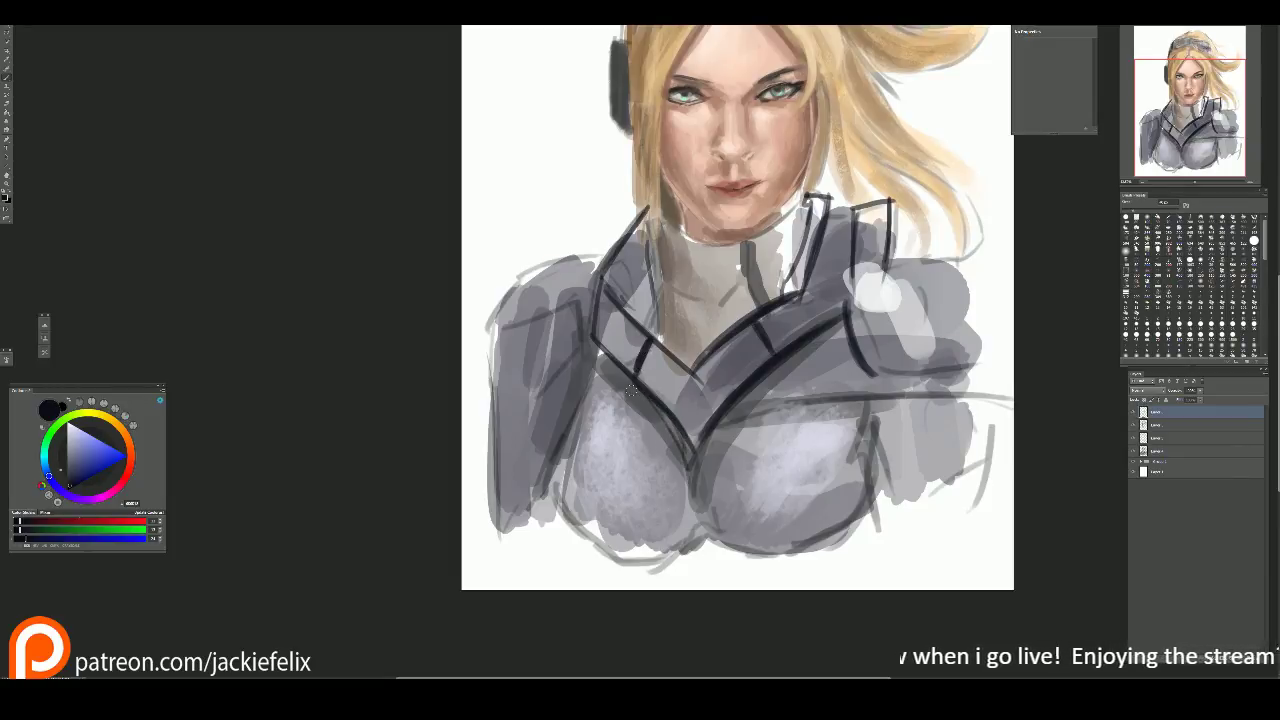
Step: Outline the left shoulder pad, its panel seams and the left upper arm plate with near-black lines
mouse_move(556, 266)
mouse_down()
mouse_move(552, 340)
mouse_move(592, 258)
mouse_move(536, 278)
mouse_up()
mouse_move(540, 270)
mouse_down()
mouse_move(502, 360)
mouse_move(585, 334)
mouse_move(500, 300)
mouse_move(598, 274)
mouse_up()
drag(556, 344, 588, 334)
drag(498, 362, 564, 346)
mouse_move(502, 378)
mouse_down()
mouse_move(498, 438)
mouse_move(530, 442)
mouse_up()
drag(586, 386, 554, 448)
drag(590, 336, 598, 388)
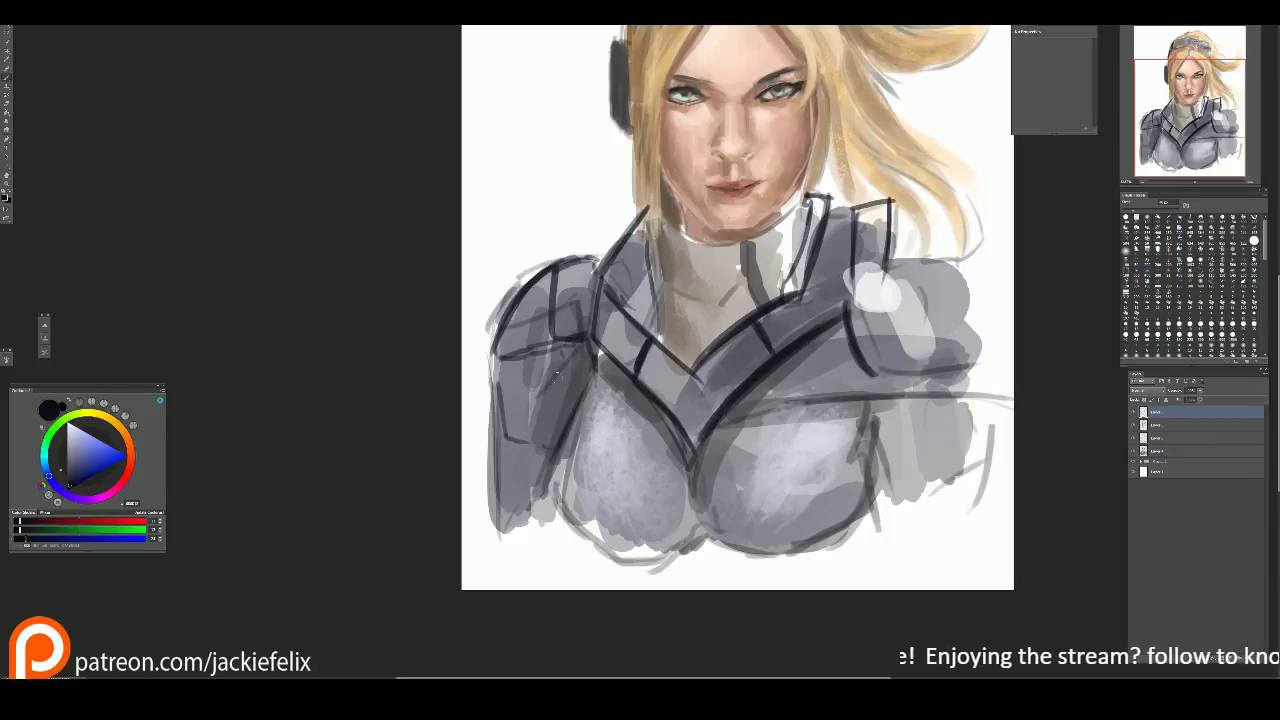
Step: Outline the curved right shoulder pad, its lower edge and both sides of the right upper arm
drag(855, 300, 852, 346)
mouse_move(904, 232)
mouse_down()
mouse_move(930, 254)
mouse_move(978, 360)
mouse_up()
mouse_move(886, 370)
mouse_down()
mouse_move(982, 381)
mouse_move(970, 486)
mouse_up()
mouse_move(880, 404)
mouse_down()
mouse_move(876, 466)
mouse_move(892, 504)
mouse_up()
Step: Darken the centre seam between the chest plates, from the tip of the V down to the bottom
drag(696, 468, 690, 520)
drag(704, 446, 692, 522)
drag(728, 414, 704, 450)
drag(668, 410, 692, 538)
Step: Fill the upper and lower segments of the right lapel with a sampled muted blue-grey
key(i)
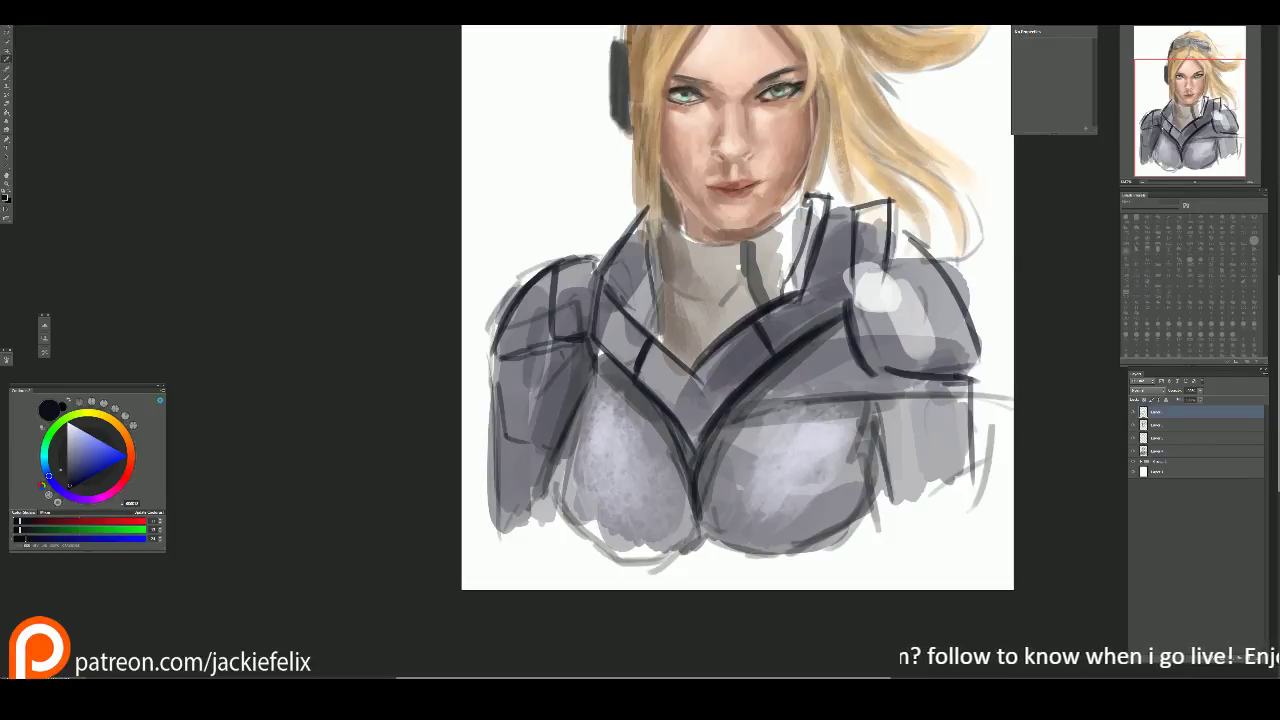
click(940, 300)
key(b)
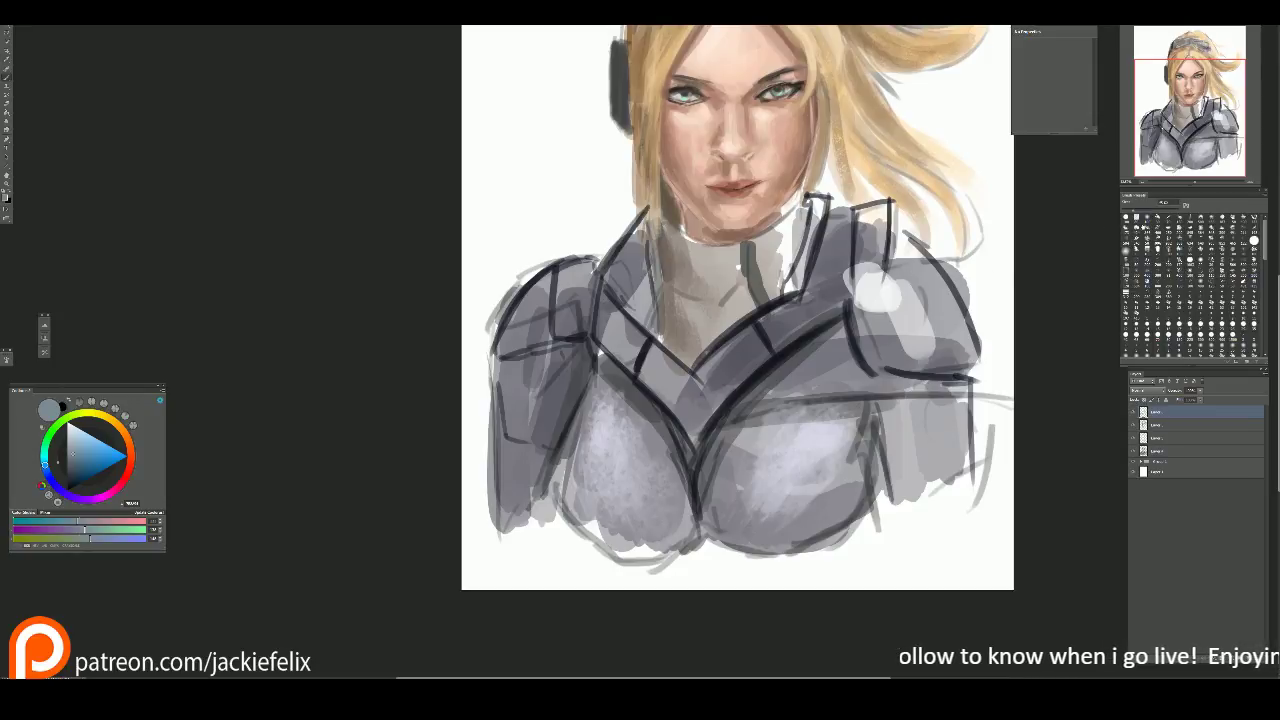
mouse_move(776, 318)
mouse_down()
mouse_move(814, 294)
mouse_move(800, 294)
mouse_up()
drag(772, 340, 832, 298)
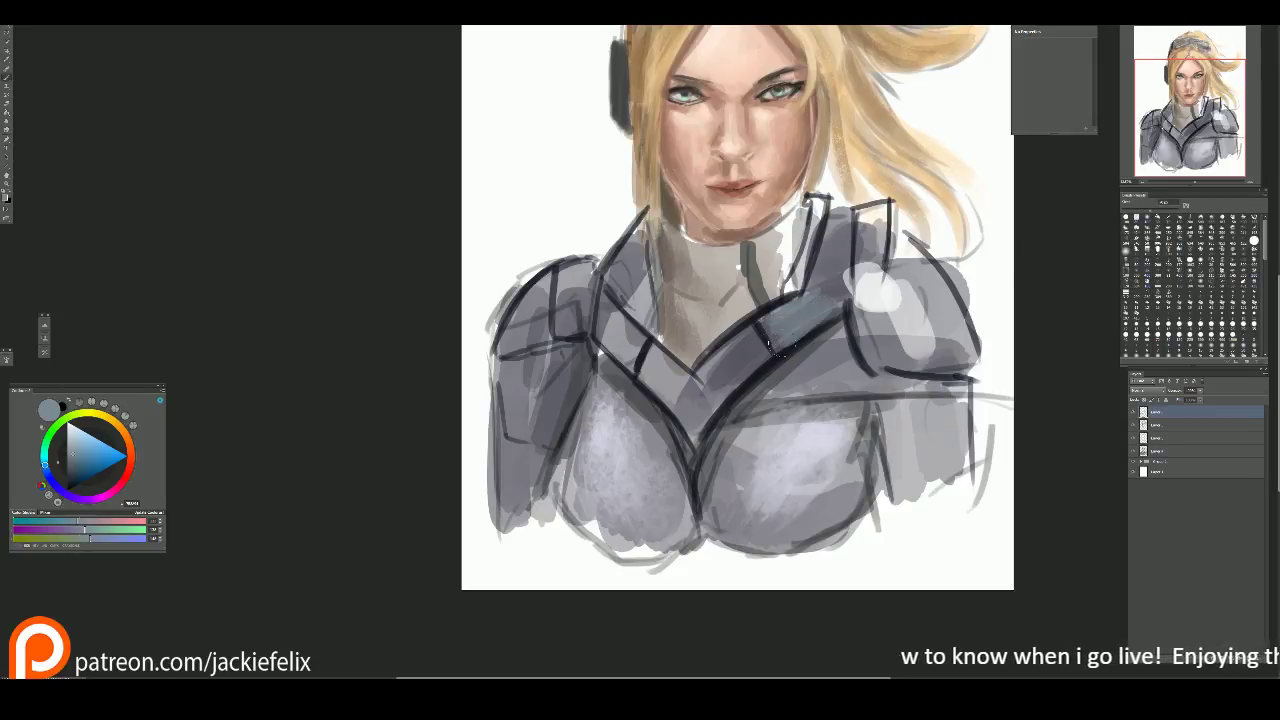
drag(690, 398, 760, 348)
Step: Tint the inner right collar edge and the upper left collar with a muted mauve
key(i)
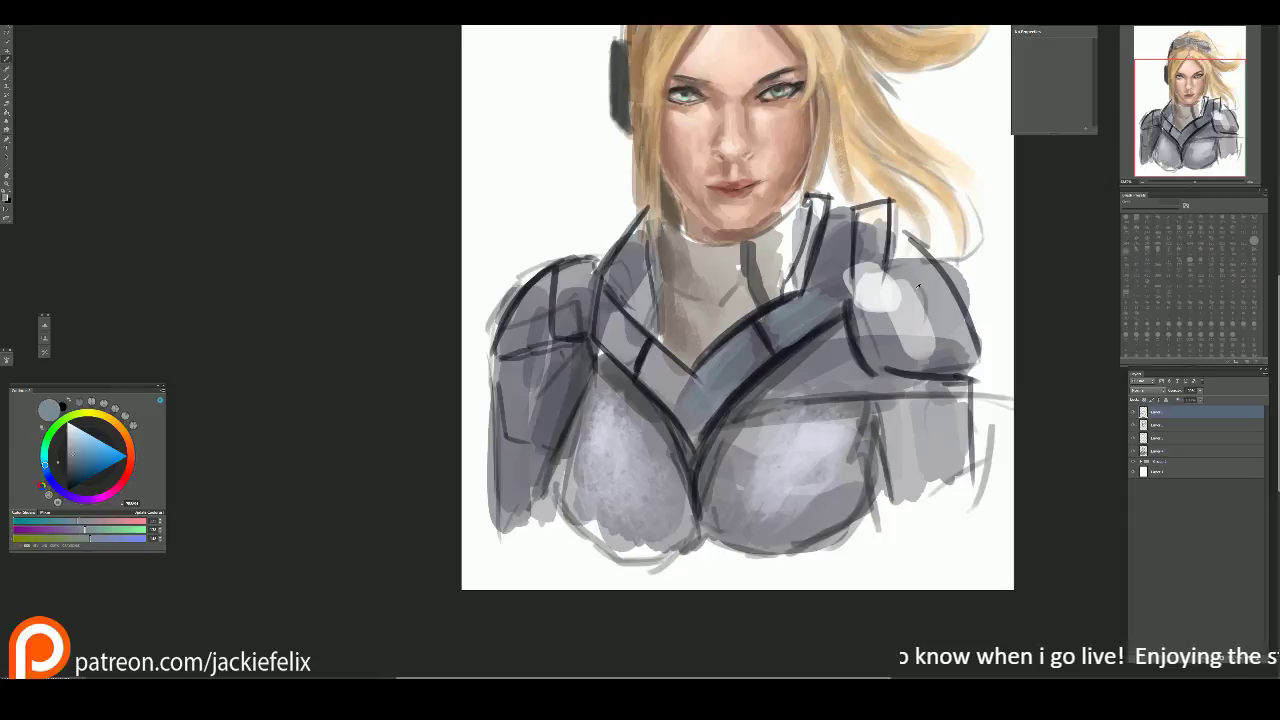
click(828, 183)
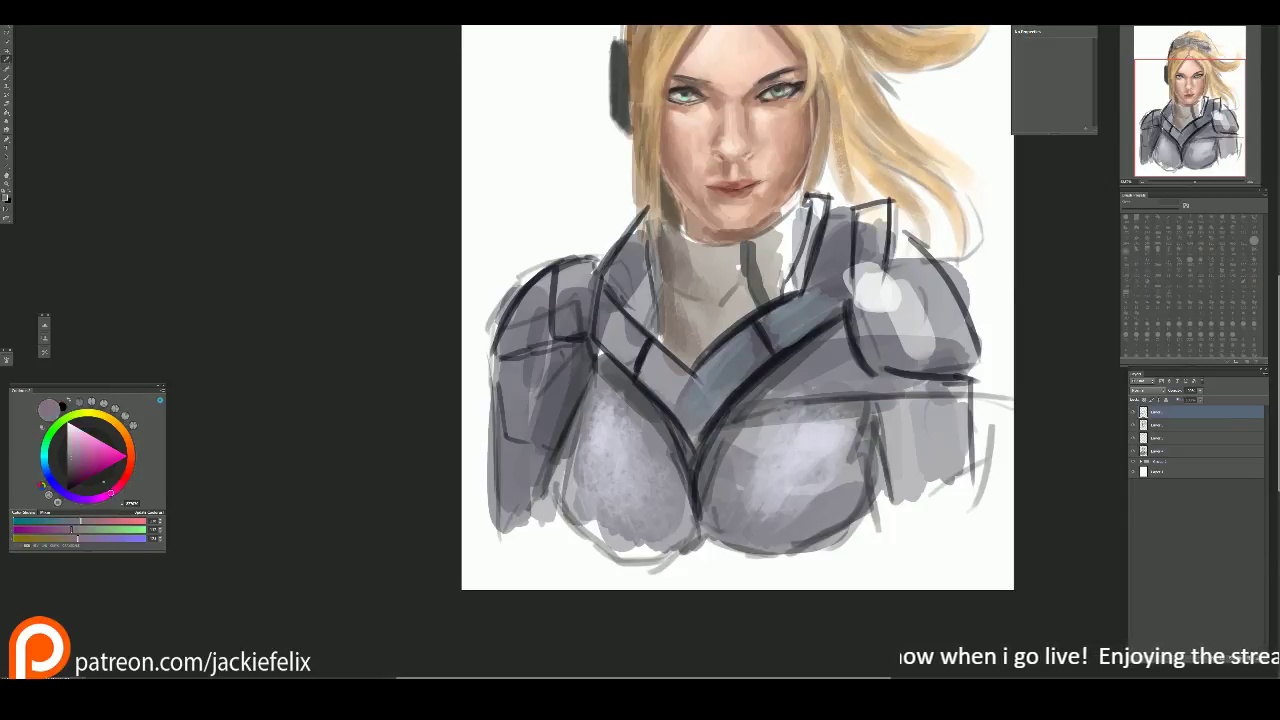
key(b)
drag(820, 196, 782, 292)
mouse_move(642, 222)
mouse_down()
mouse_move(614, 270)
mouse_move(634, 232)
mouse_up()
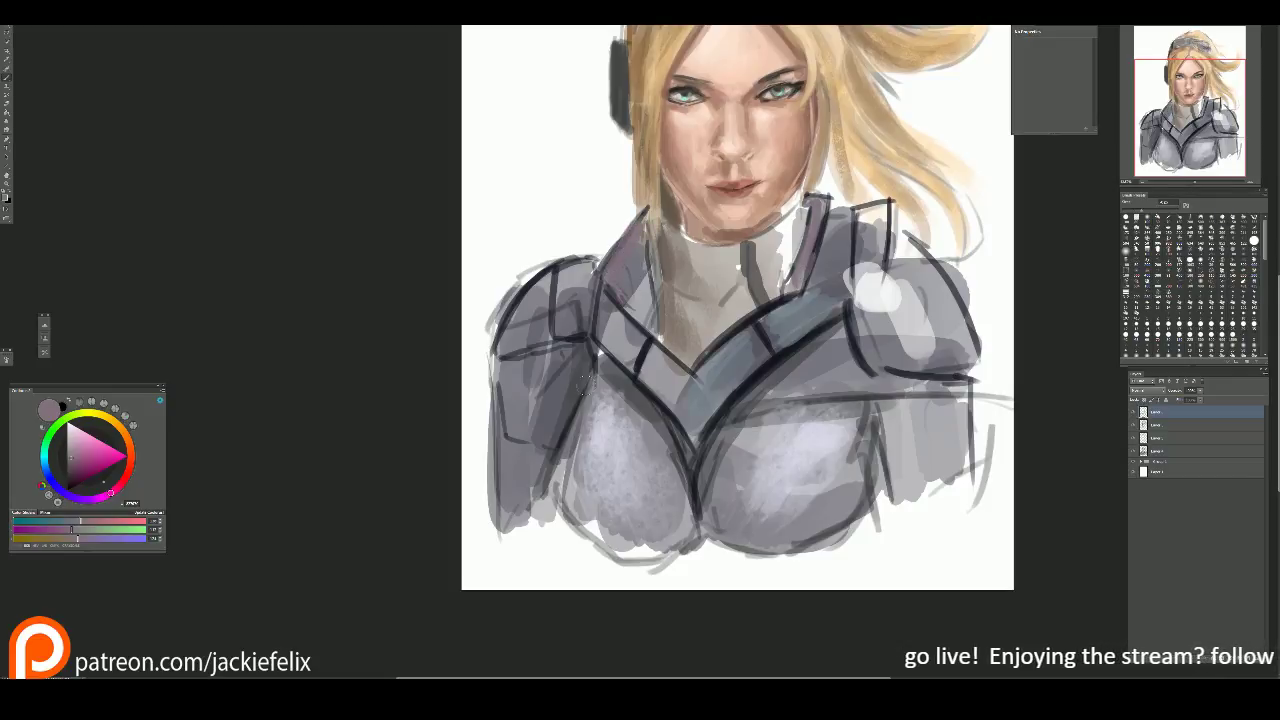
Step: Shade the inside of the left collar down to the lapel with sampled dark brown-grey tones
key(i)
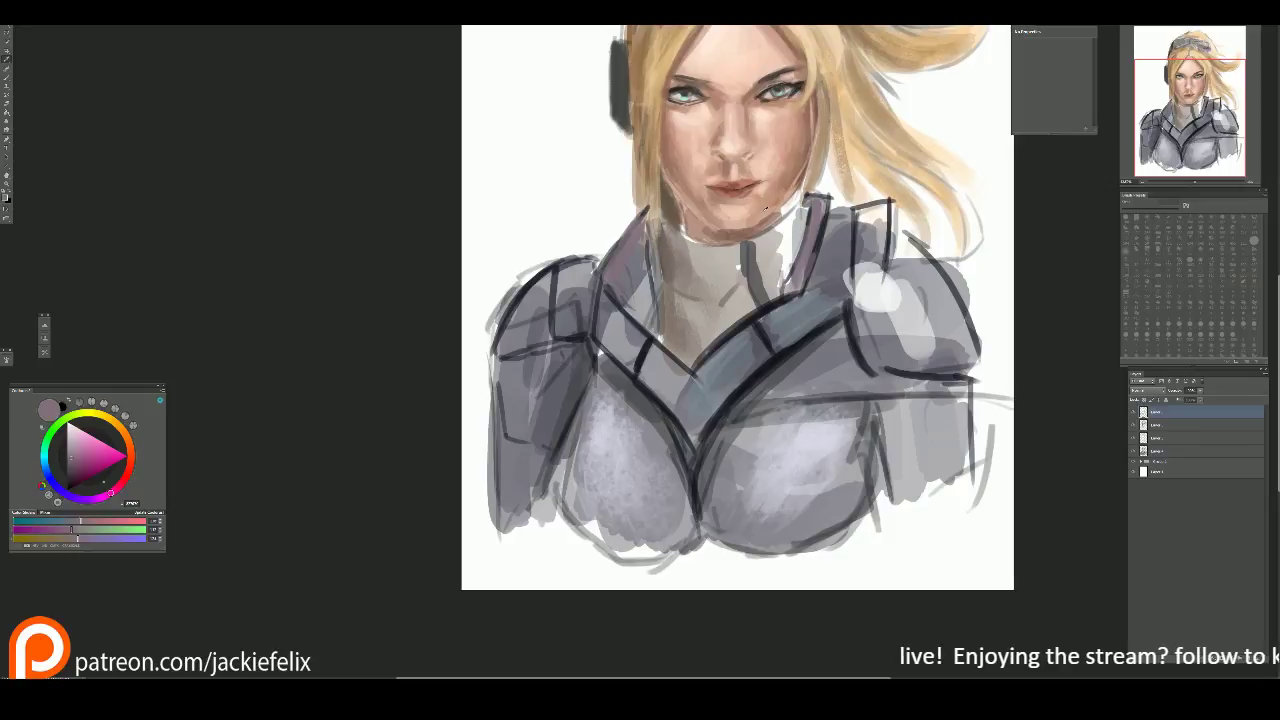
click(680, 320)
click(520, 293)
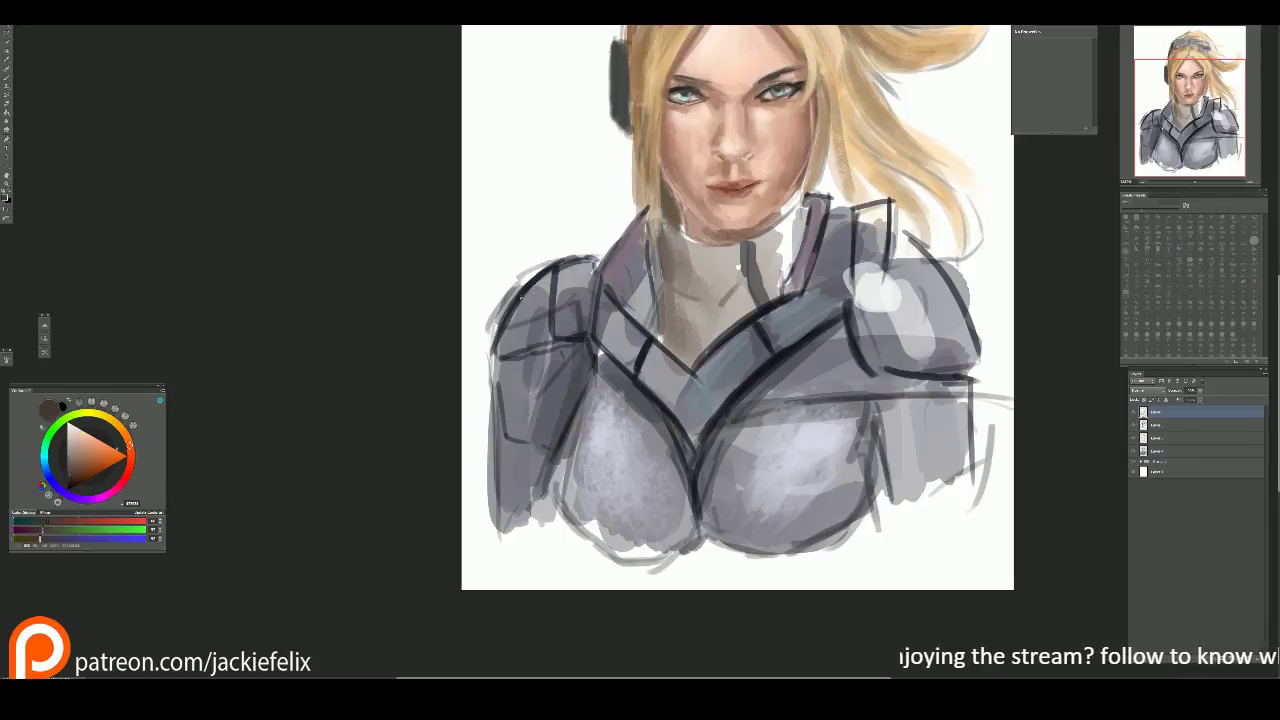
key(b)
mouse_move(640, 240)
mouse_down()
mouse_move(620, 275)
mouse_move(648, 332)
mouse_up()
key(i)
click(631, 248)
key(b)
mouse_move(640, 228)
mouse_down()
mouse_move(613, 262)
mouse_move(662, 352)
mouse_up()
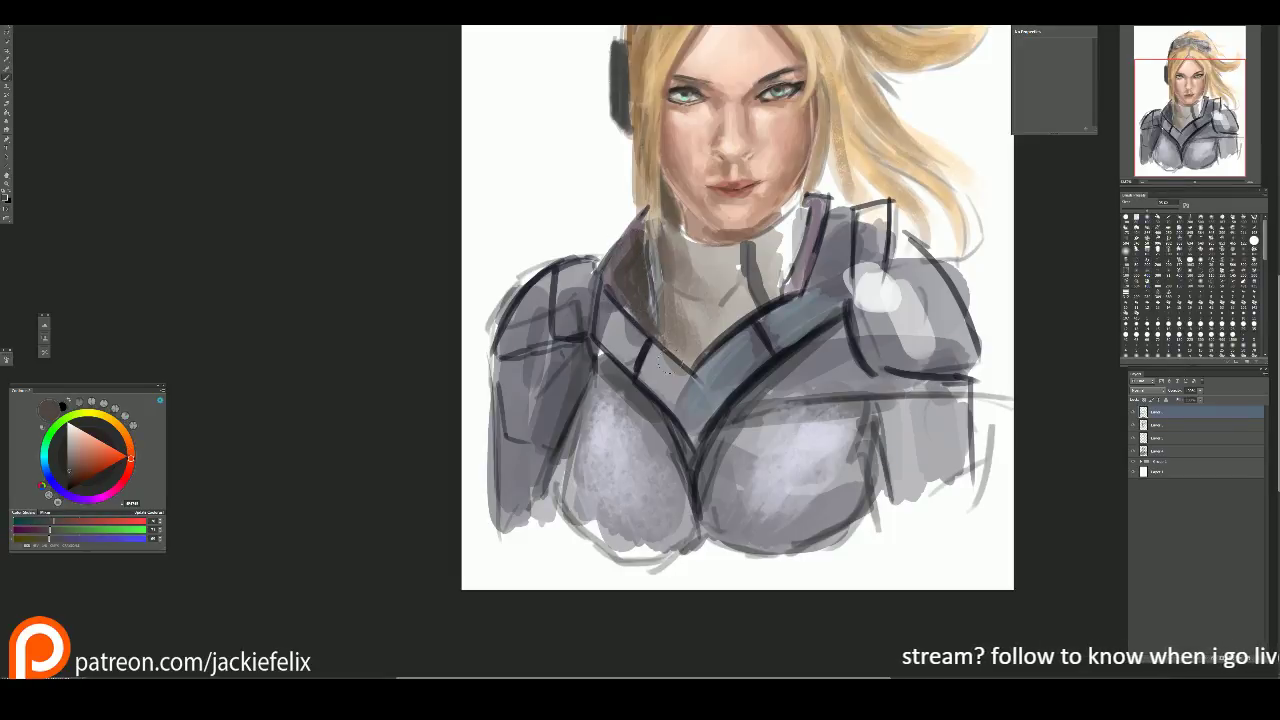
mouse_move(644, 220)
mouse_down()
mouse_move(656, 290)
mouse_move(714, 308)
mouse_move(660, 320)
mouse_move(712, 314)
mouse_move(666, 336)
mouse_up()
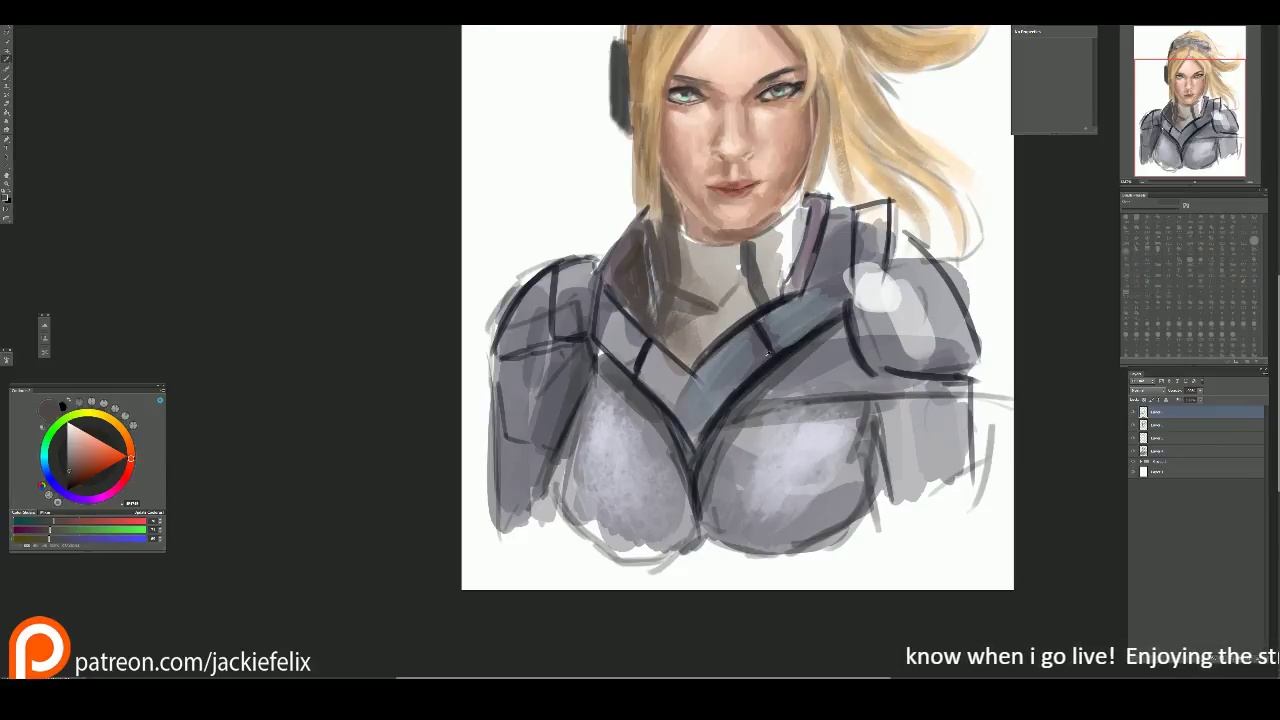
Step: Draw dark seams down both sides of the neck piece and shade its right side with a sampled warm grey
alt+click(776, 362)
mouse_move(680, 224)
mouse_down()
mouse_move(682, 294)
mouse_move(664, 350)
mouse_up()
drag(750, 244, 764, 306)
alt+click(680, 329)
drag(786, 220, 775, 300)
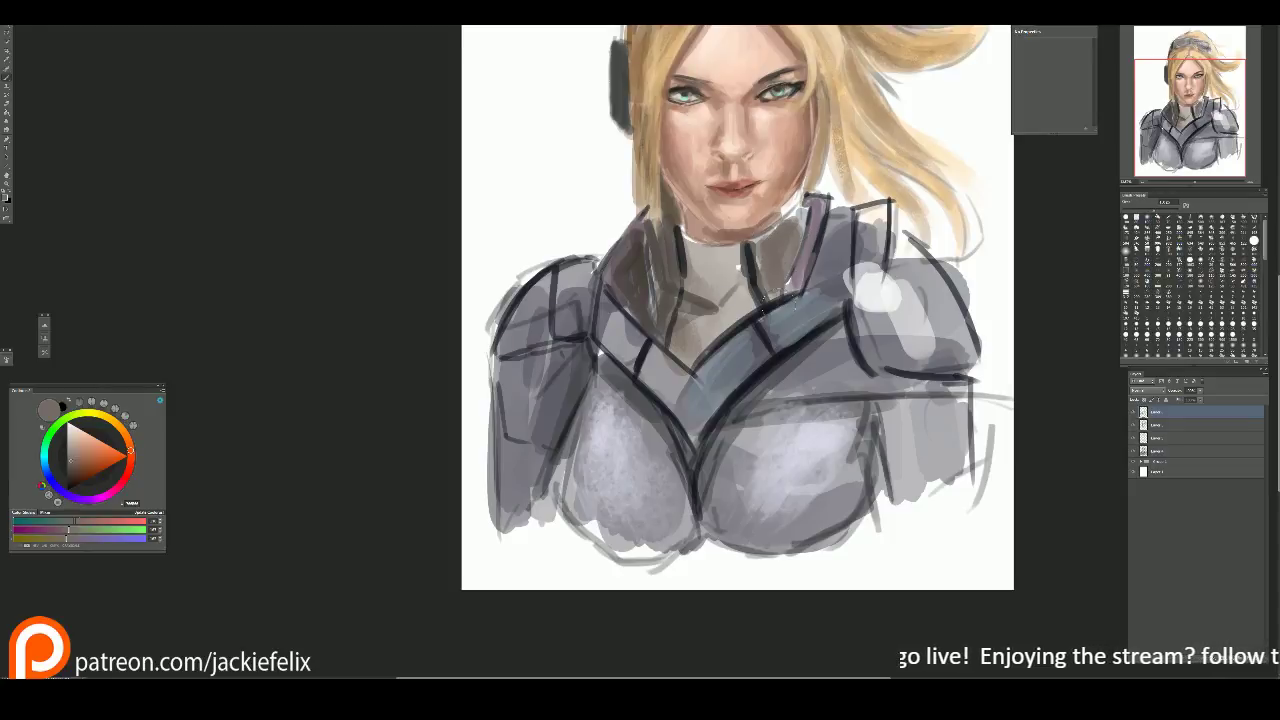
Step: Smooth the front of the neck piece with sampled greys and paint a dark upper edge just below the chin
mouse_move(742, 250)
mouse_down()
mouse_move(700, 273)
mouse_move(689, 263)
mouse_move(716, 308)
mouse_up()
alt+click(708, 300)
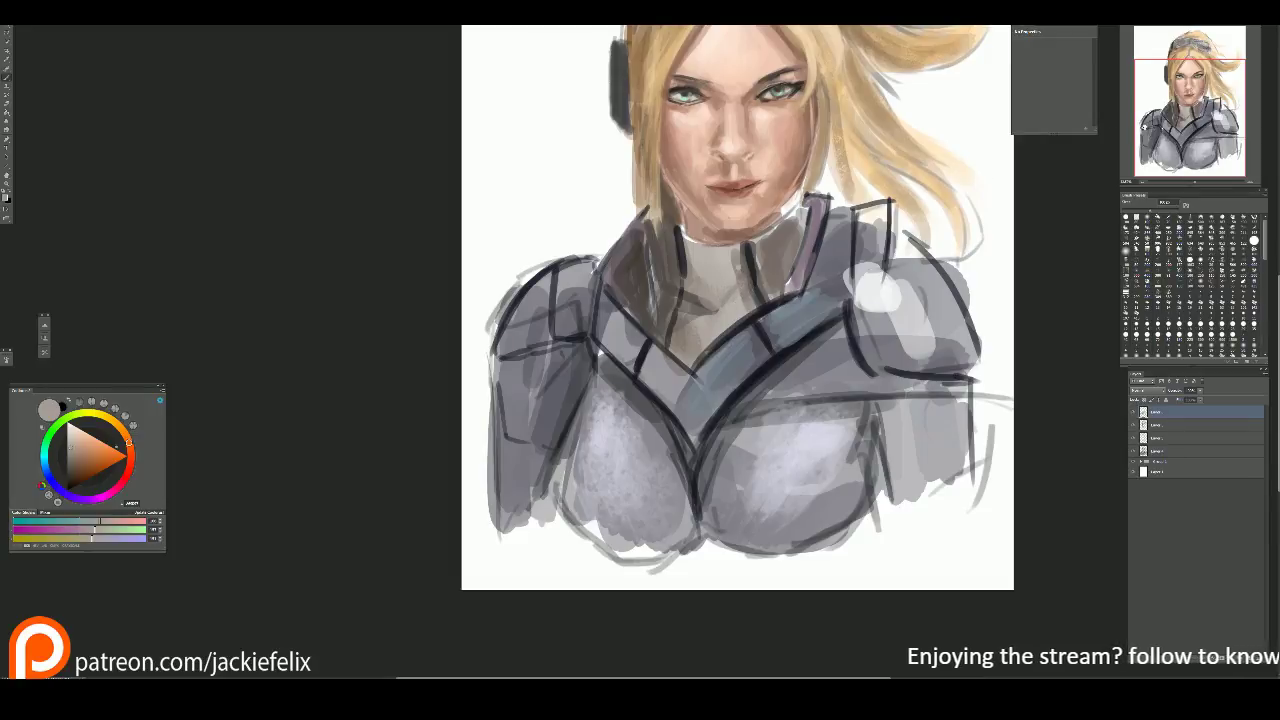
scroll(737, 330, up, 2)
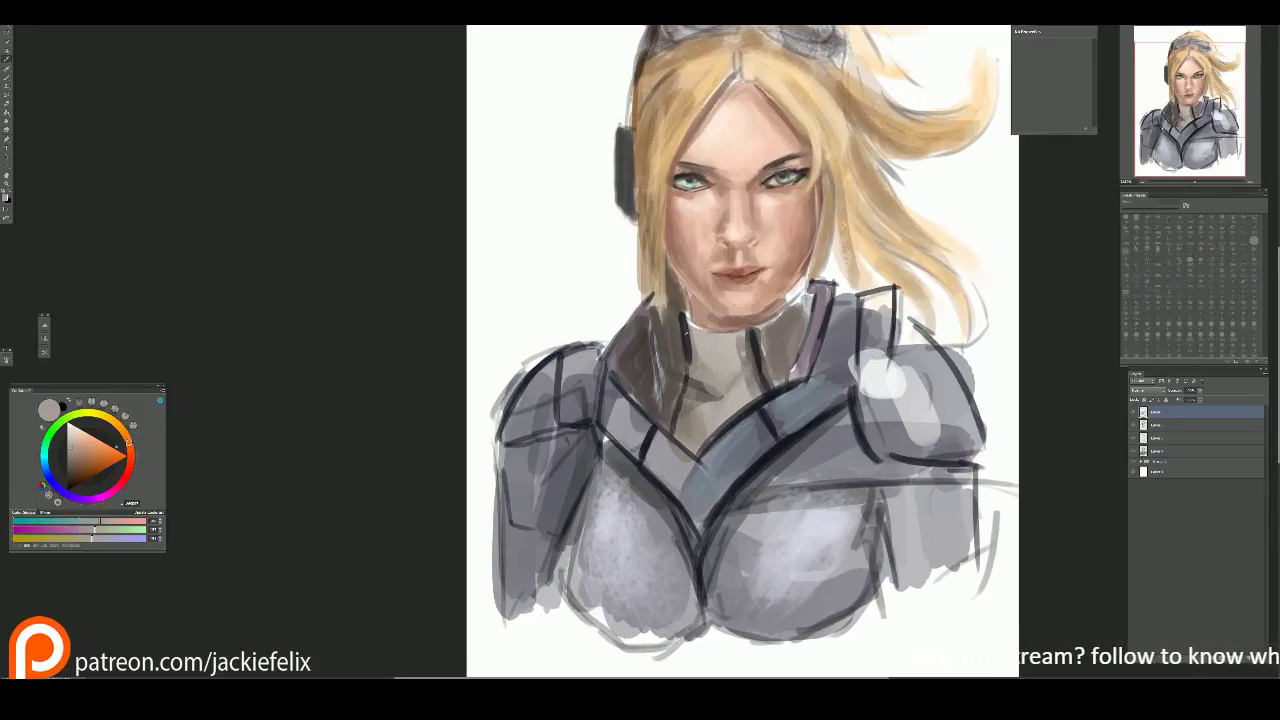
alt+click(688, 320)
mouse_move(690, 316)
mouse_down()
mouse_move(696, 334)
mouse_move(734, 340)
mouse_up()
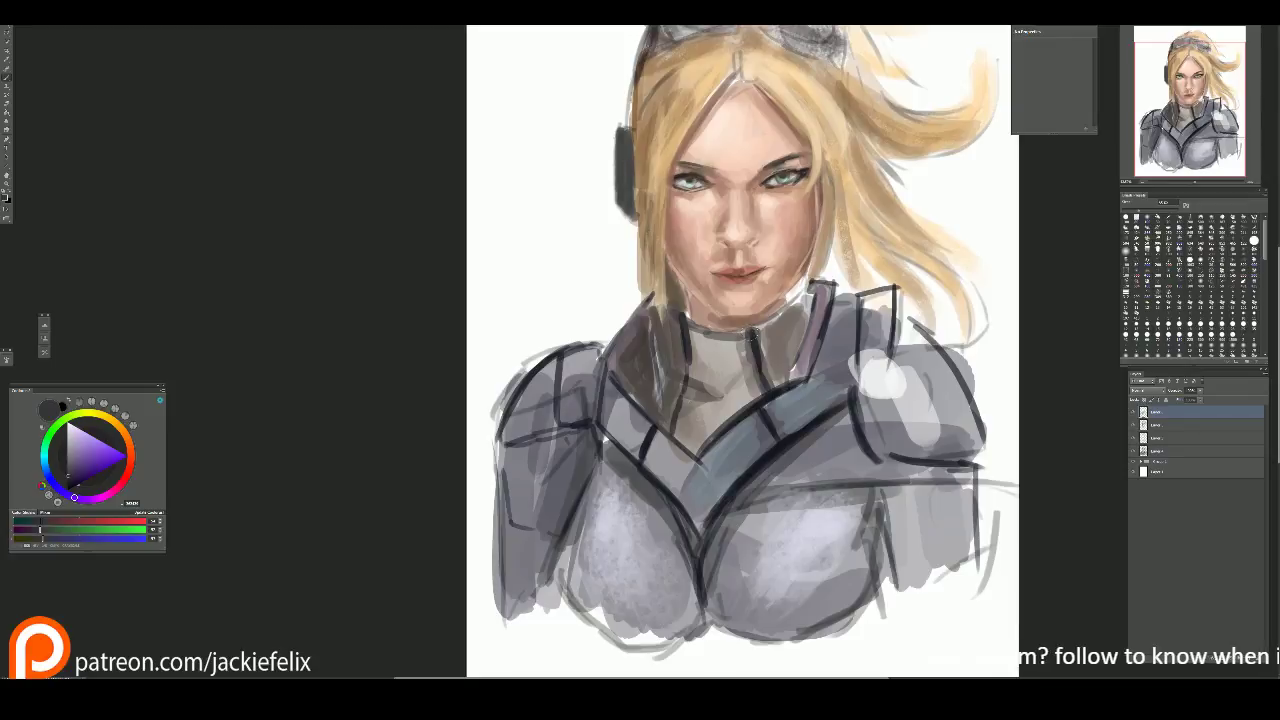
alt+click(729, 320)
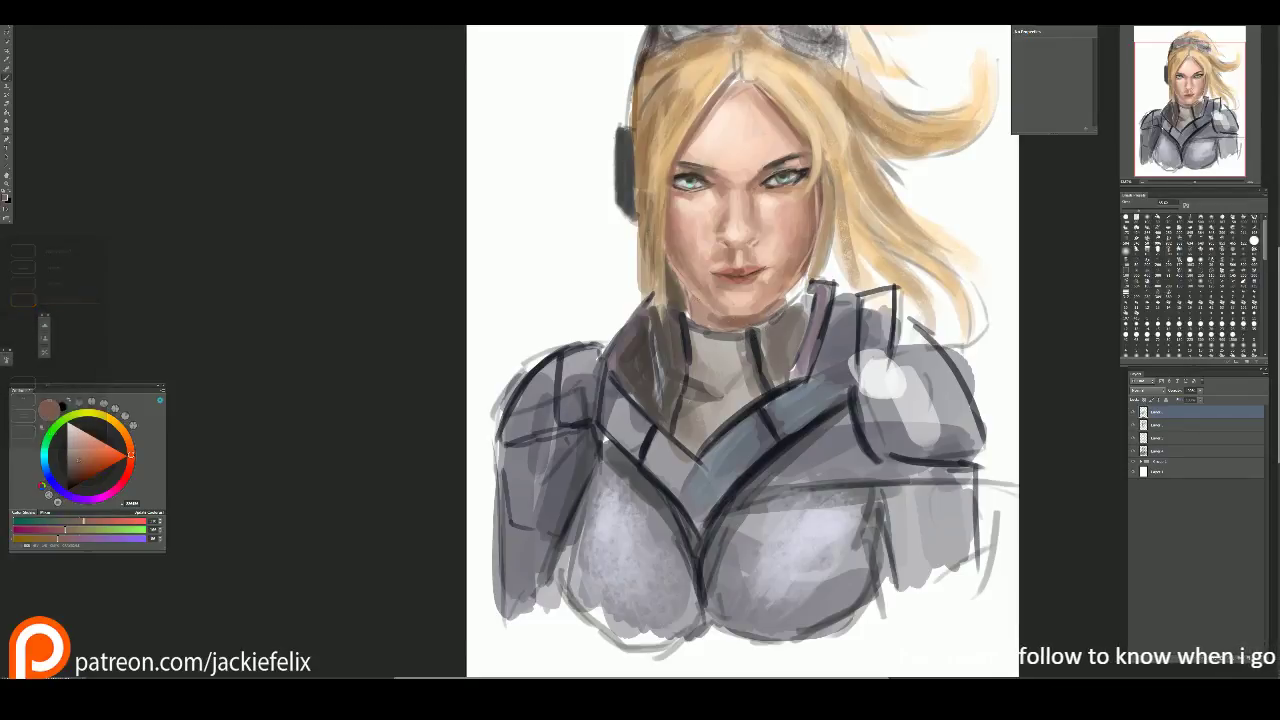
Step: Shade the left chest plate with sampled mid greys, leaving a smaller pale highlight near its top
key(ctrl+minus)
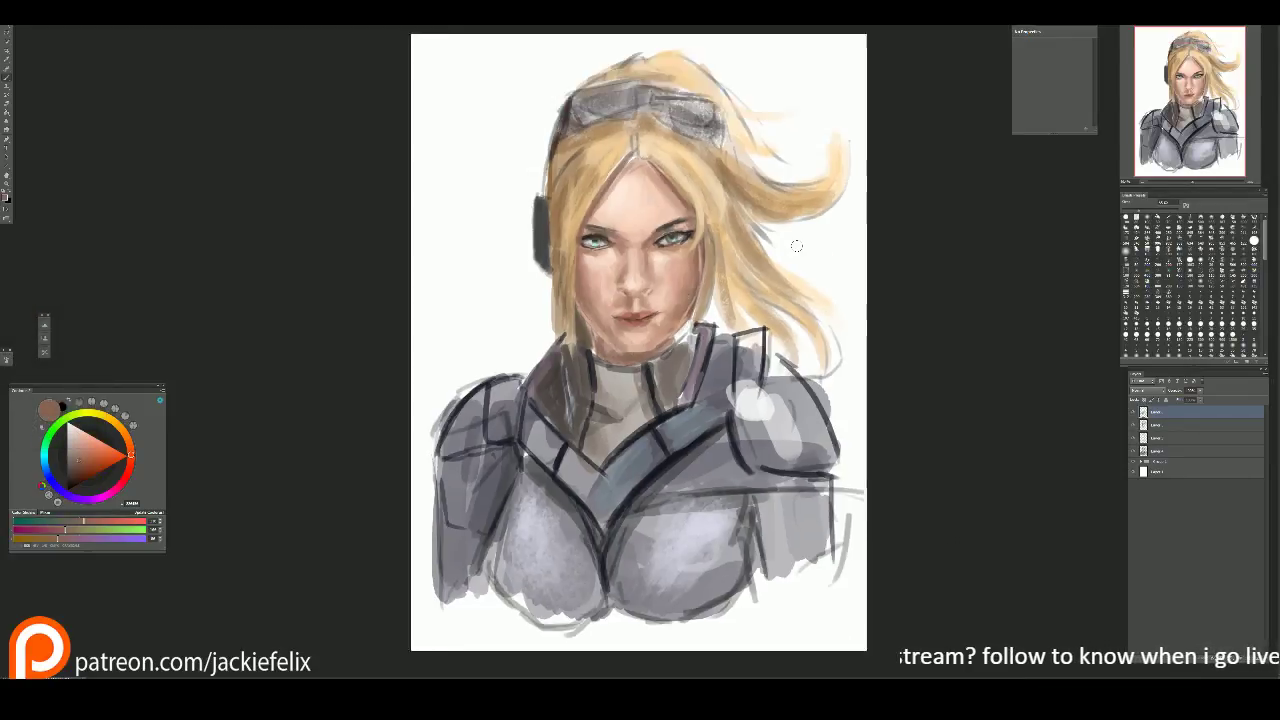
alt+click(686, 499)
alt+click(528, 482)
mouse_move(526, 484)
mouse_down()
mouse_move(529, 544)
mouse_move(559, 578)
mouse_move(598, 578)
mouse_up()
mouse_move(540, 522)
mouse_down()
mouse_move(616, 572)
mouse_move(592, 556)
mouse_up()
alt+click(570, 524)
alt+click(570, 522)
mouse_move(572, 505)
mouse_down()
mouse_move(605, 540)
mouse_move(562, 520)
mouse_up()
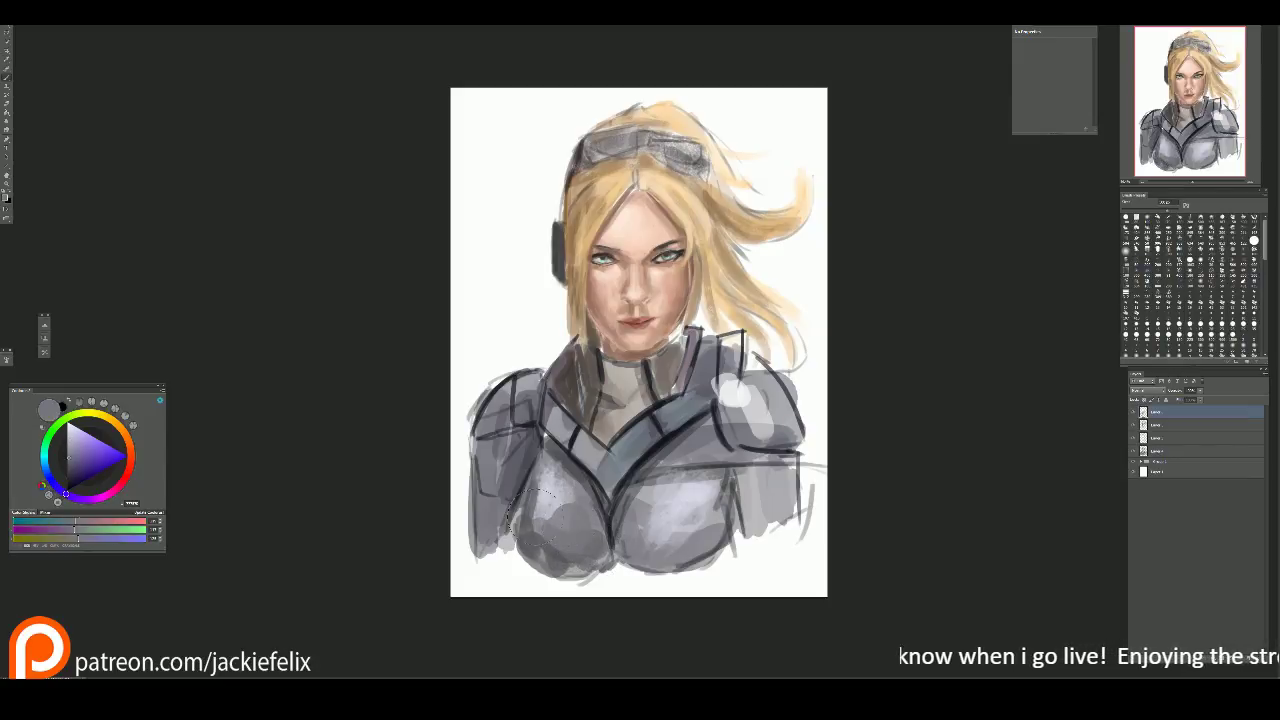
alt+click(562, 512)
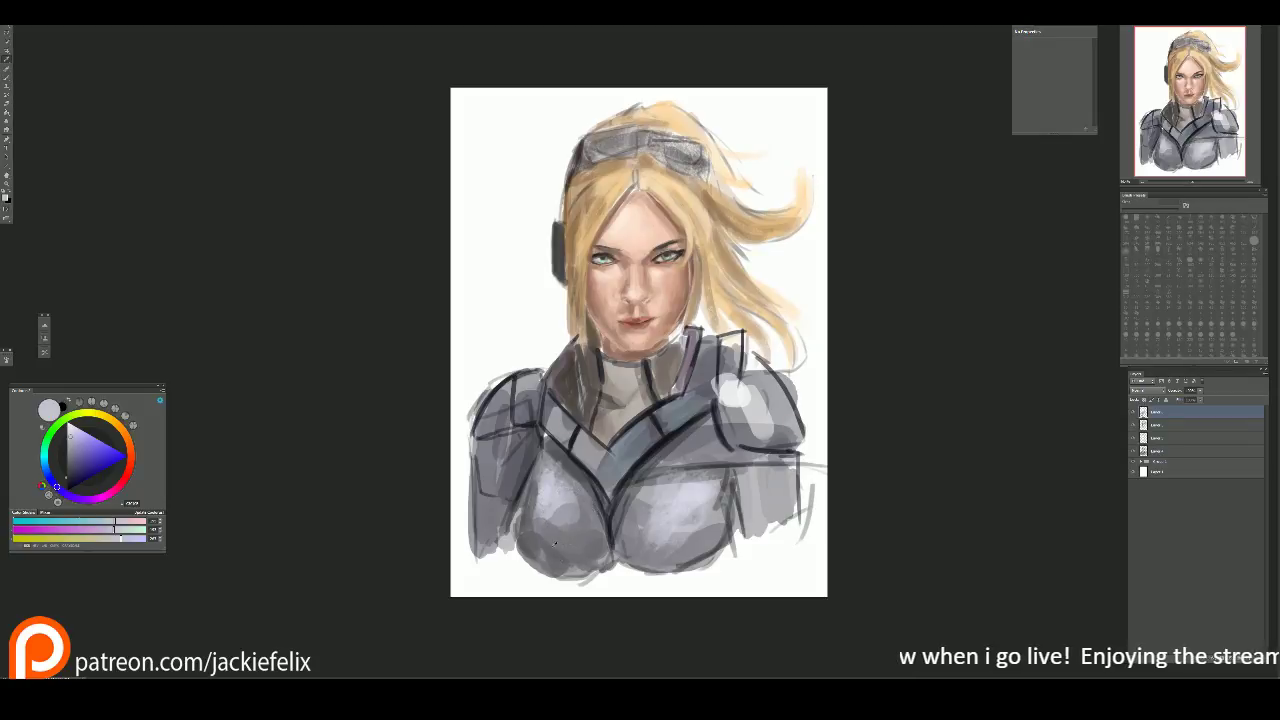
Step: Darken the chest area beneath the right lapel with a sampled dark blue-grey
alt+click(618, 462)
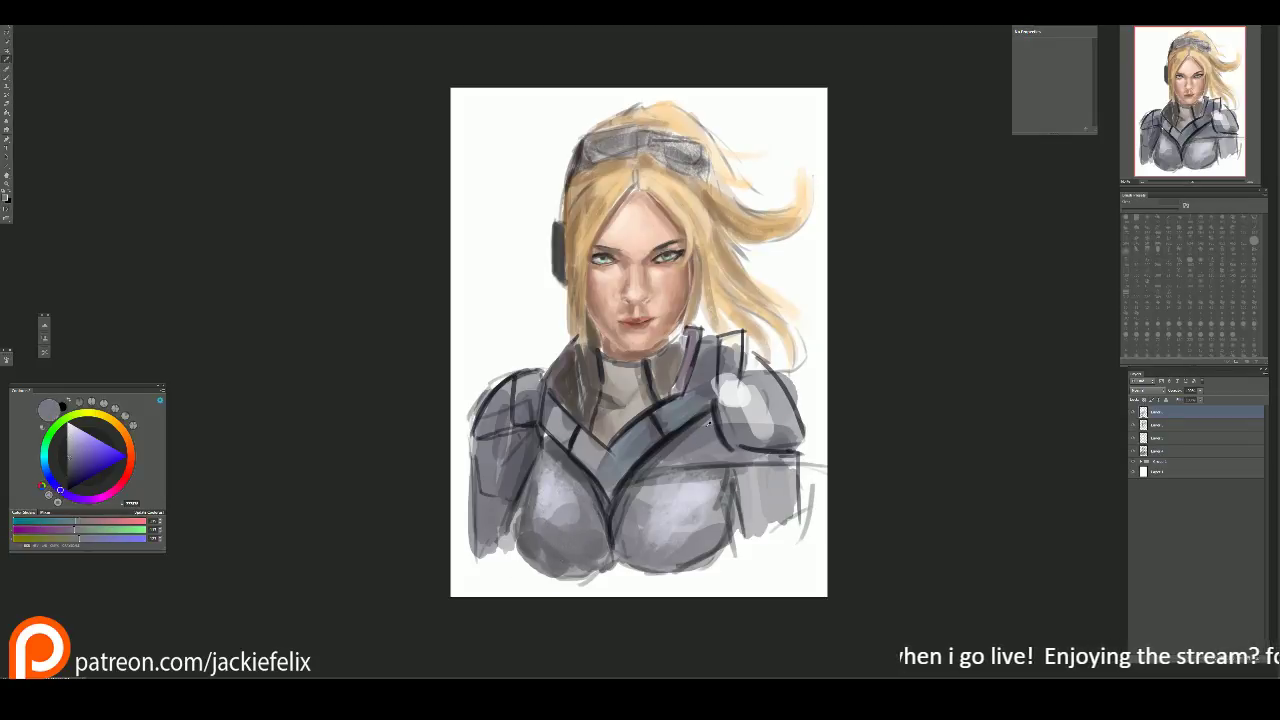
alt+click(646, 341)
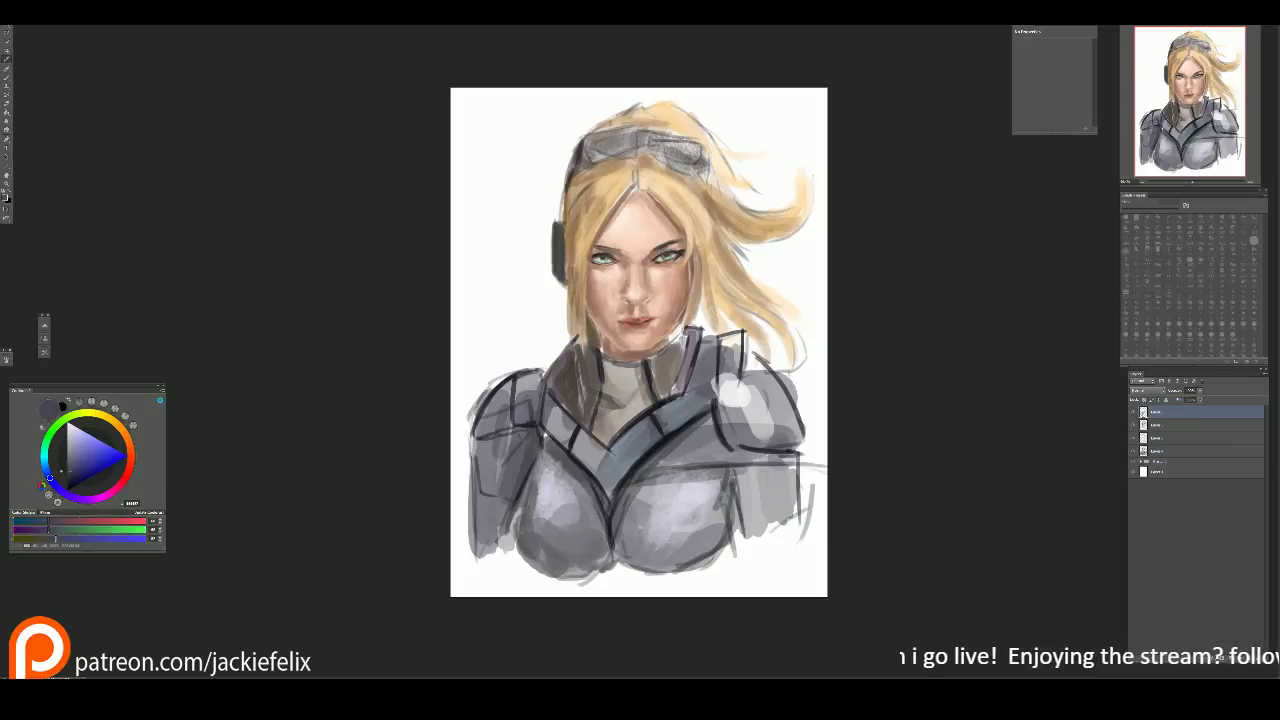
drag(668, 432, 712, 415)
mouse_move(650, 470)
mouse_down()
mouse_move(700, 452)
mouse_move(700, 430)
mouse_move(688, 455)
mouse_move(700, 400)
mouse_up()
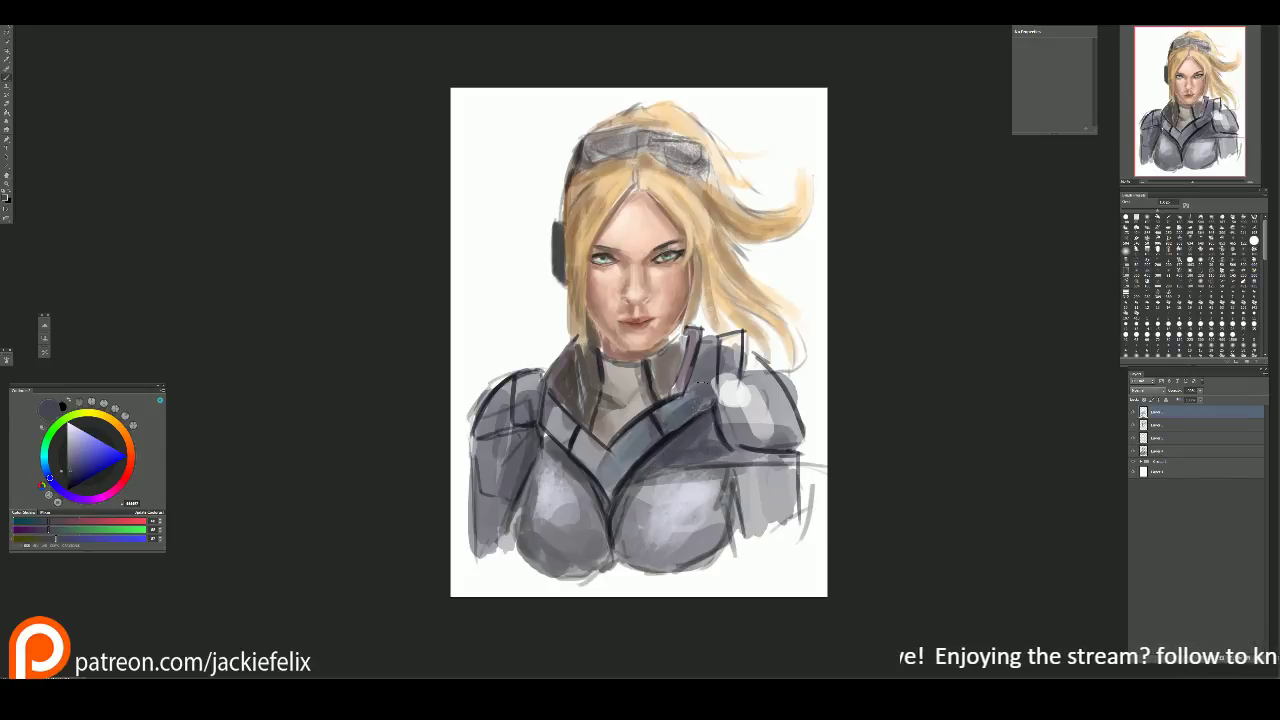
Step: Extend the dark blue-grey over the right collar, the left lapel and the V where the lapels meet
drag(712, 340, 700, 392)
drag(680, 336, 682, 360)
mouse_move(550, 408)
mouse_down()
mouse_move(564, 444)
mouse_move(606, 482)
mouse_up()
mouse_move(584, 436)
mouse_down()
mouse_move(612, 486)
mouse_move(640, 476)
mouse_up()
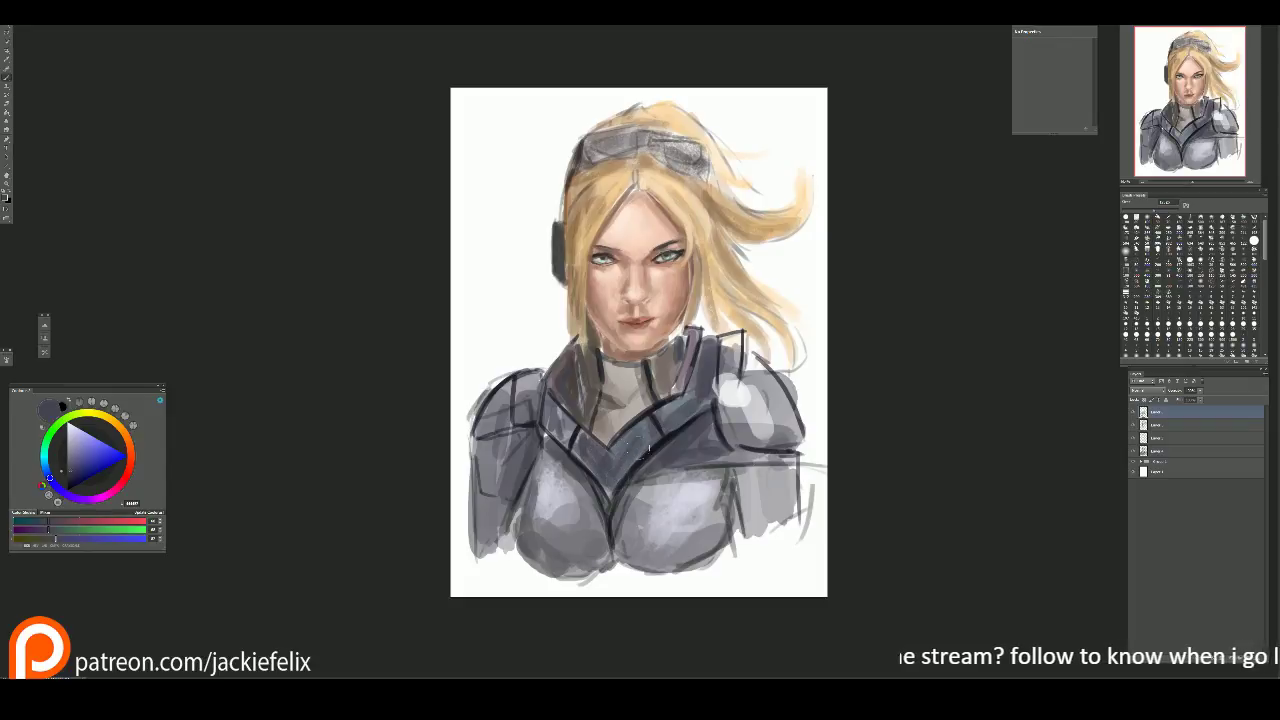
Step: Paint pale blue highlights along the right lapel and around its seam
scroll(663, 335, up, 1)
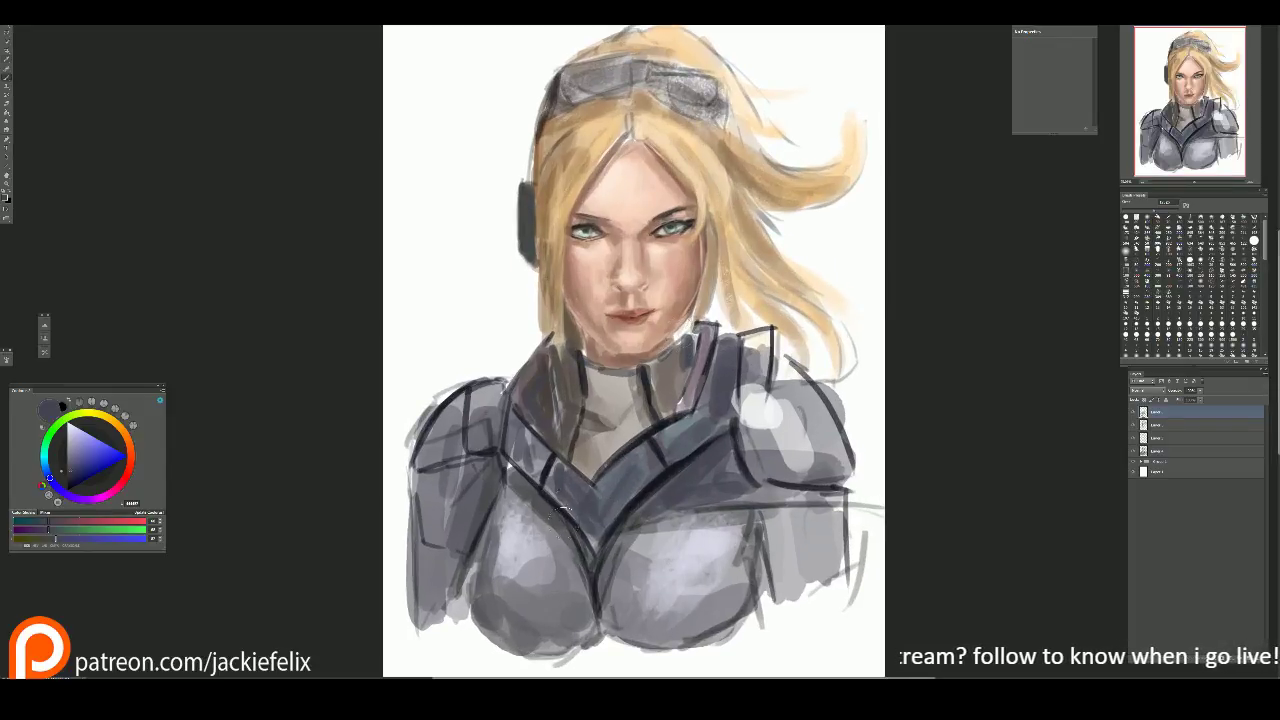
key(alt)
alt+click(676, 427)
alt+click(617, 430)
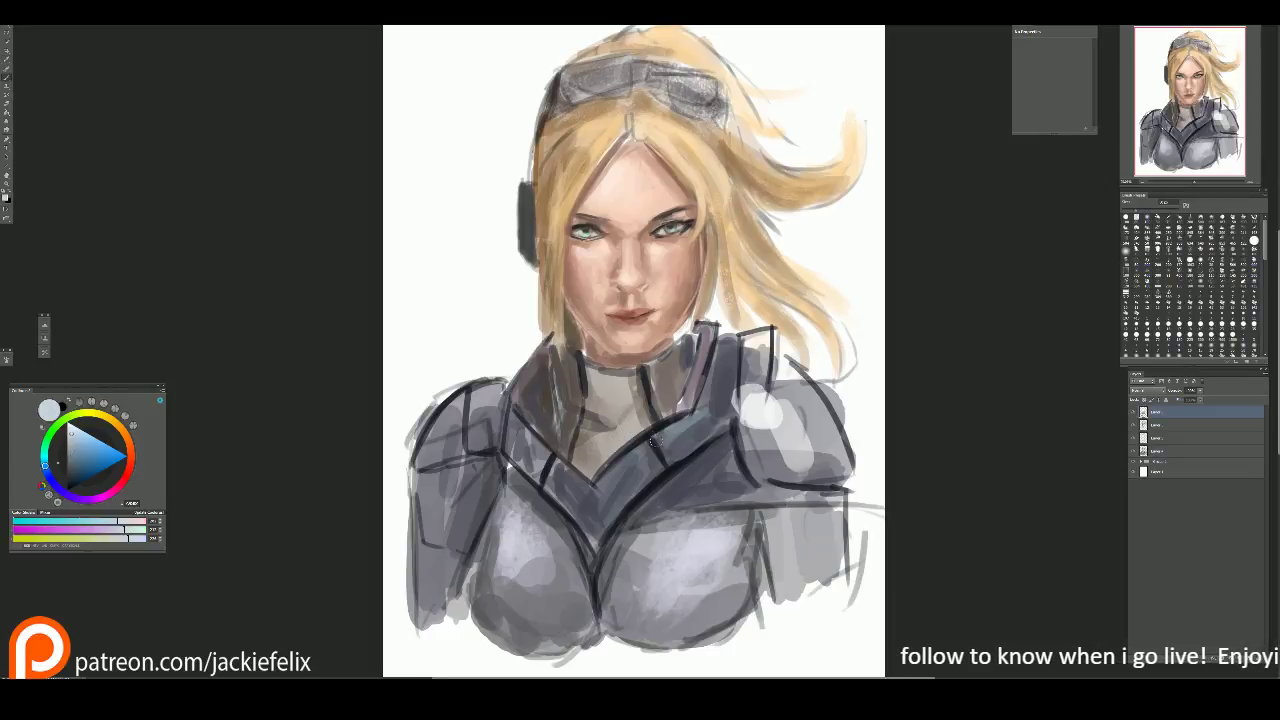
mouse_move(594, 486)
mouse_down()
mouse_move(650, 440)
mouse_move(700, 426)
mouse_move(715, 450)
mouse_up()
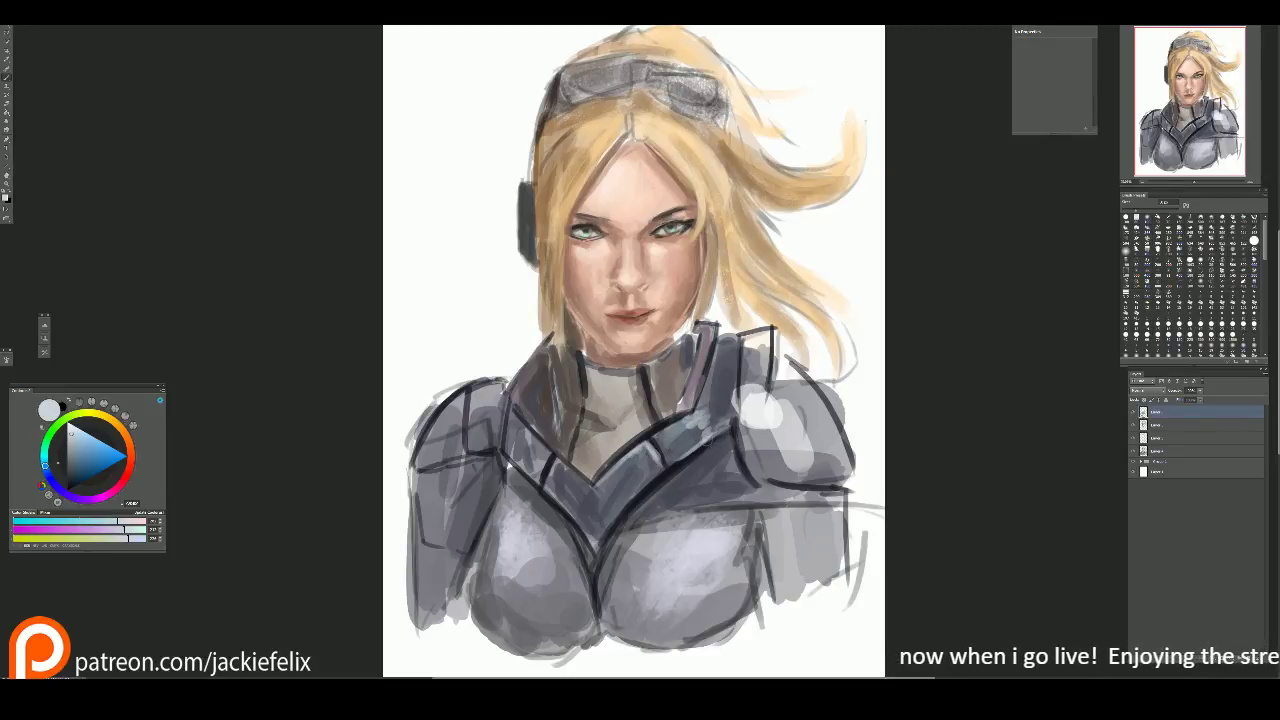
Step: Paint pale highlights on the left lapel and down towards the V with sampled blue-grey tones
drag(470, 472, 502, 460)
mouse_move(478, 386)
mouse_down()
mouse_move(486, 412)
mouse_move(540, 348)
mouse_move(532, 396)
mouse_move(548, 450)
mouse_move(510, 458)
mouse_move(548, 474)
mouse_move(557, 500)
mouse_up()
alt+click(512, 432)
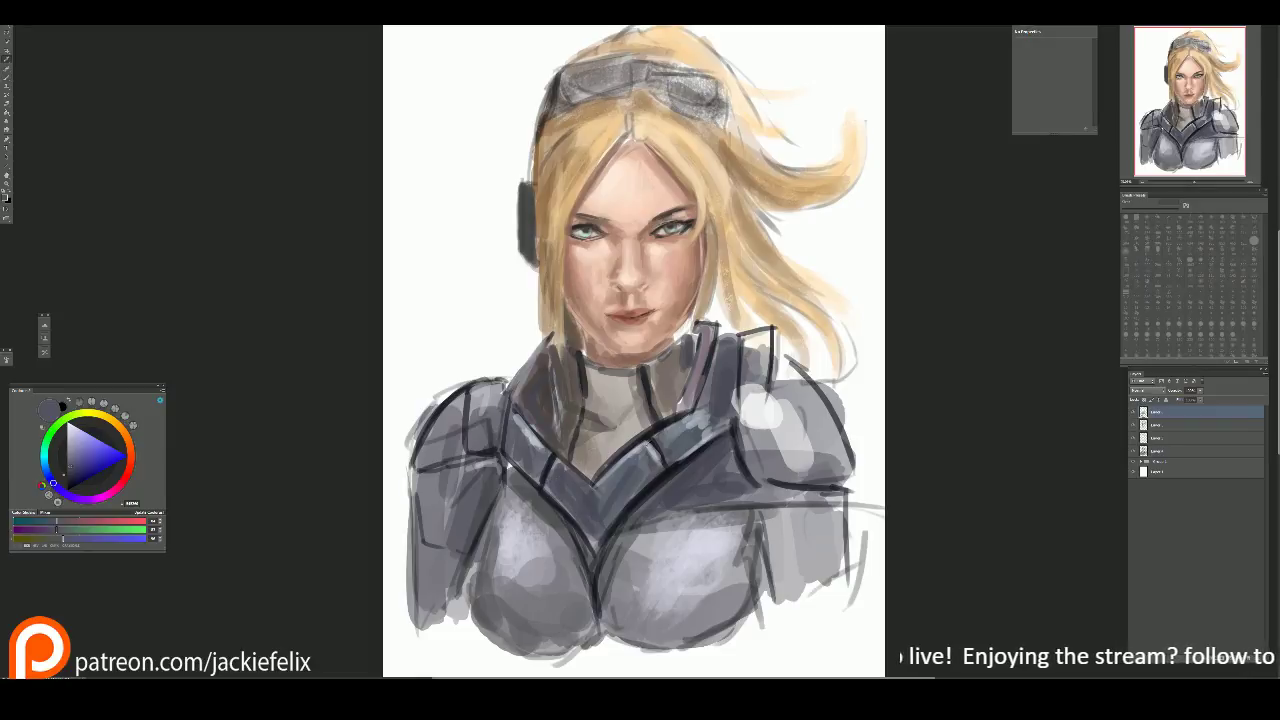
alt+click(565, 483)
mouse_move(565, 483)
mouse_down()
mouse_move(556, 478)
mouse_move(592, 532)
mouse_up()
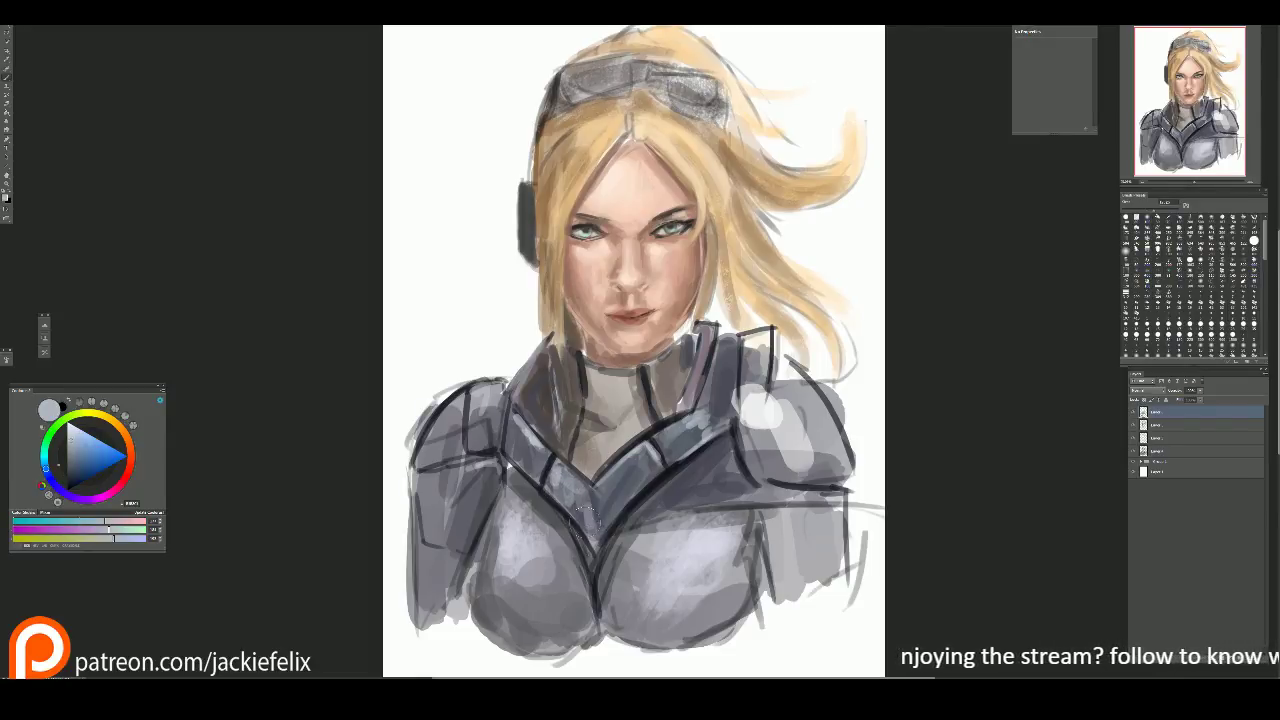
Step: Darken the right side of the coat's standing collar down to the lapel with a sampled dark blue-grey
key(l)
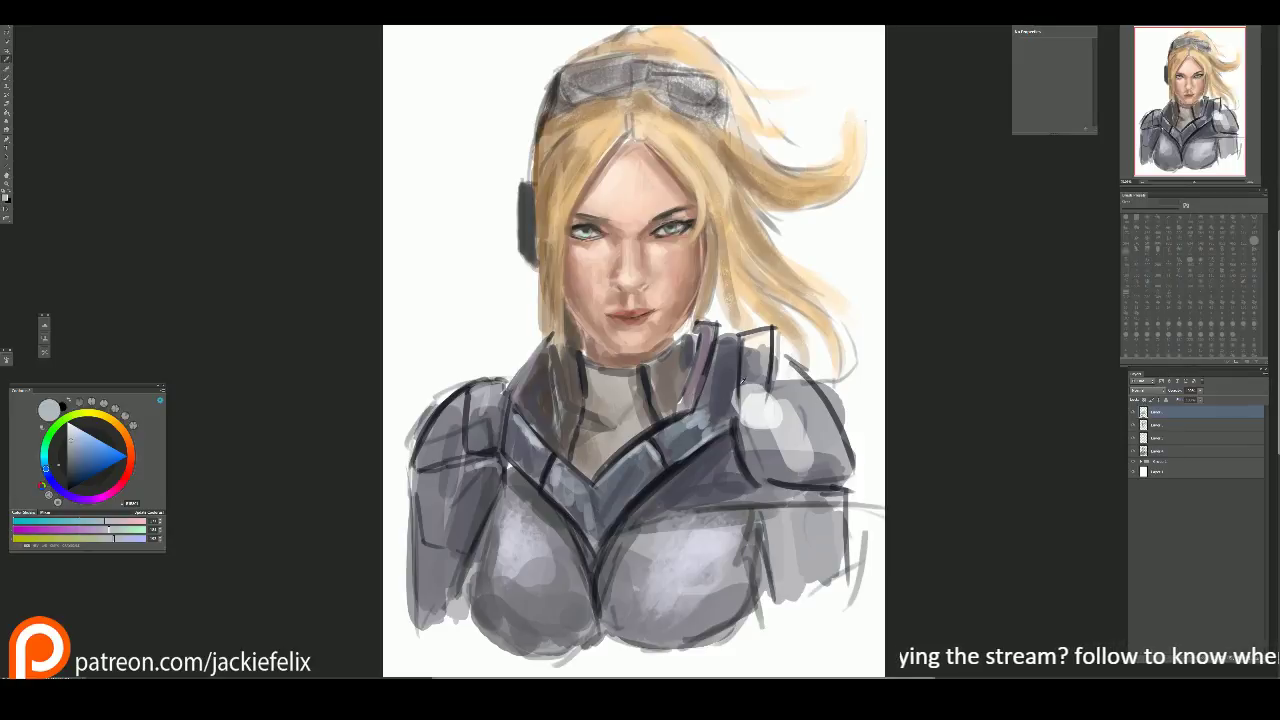
click(721, 380)
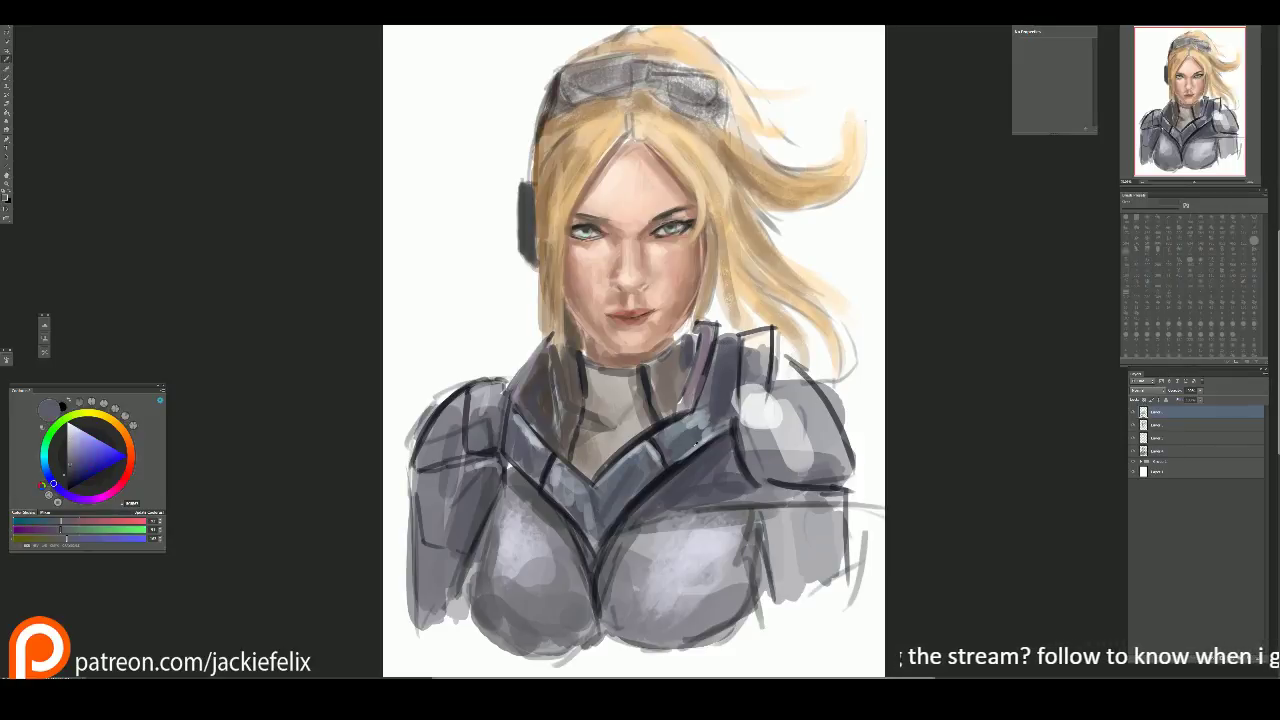
key(b)
mouse_move(732, 334)
mouse_down()
mouse_move(722, 424)
mouse_move(700, 412)
mouse_move(716, 392)
mouse_up()
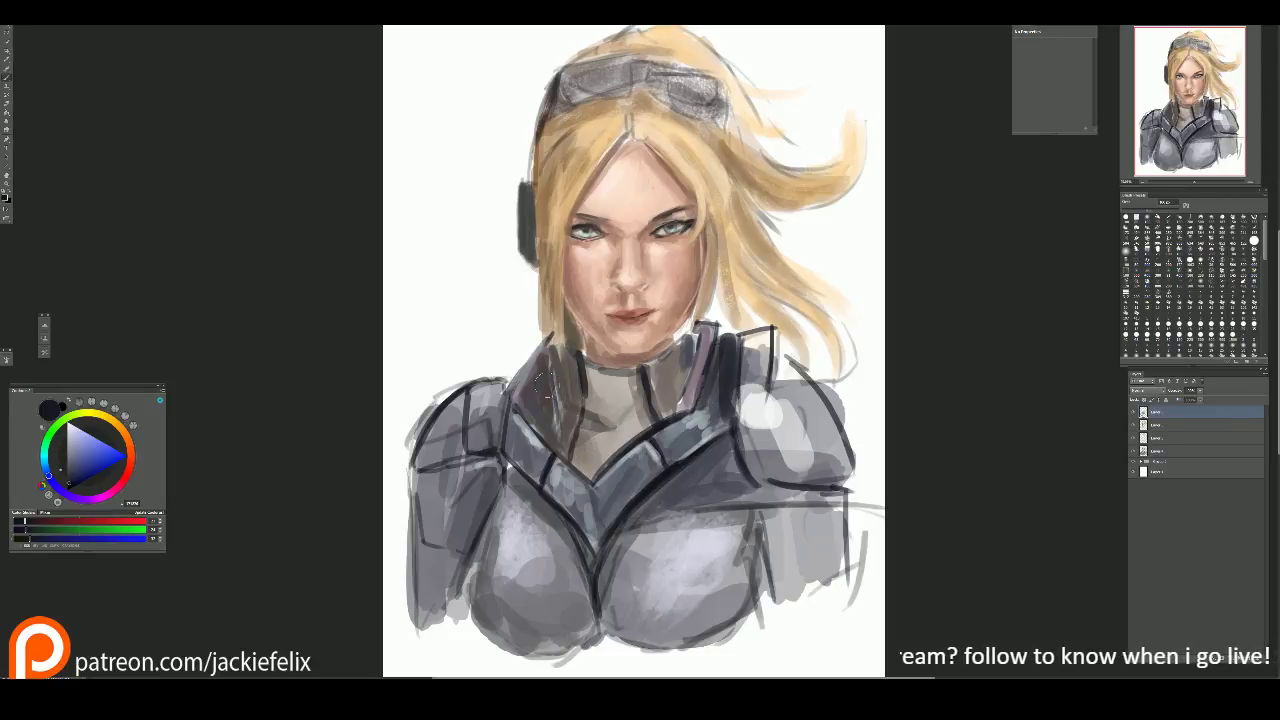
Step: Shade the turtleneck between the collar sides with sampled grey-beige tones, from the throat towards the V of the lapels
key(i)
click(586, 428)
key(b)
mouse_move(584, 420)
mouse_down()
mouse_move(586, 464)
mouse_move(606, 470)
mouse_up()
mouse_move(606, 388)
mouse_down()
mouse_move(596, 404)
mouse_move(626, 380)
mouse_move(620, 408)
mouse_move(634, 392)
mouse_move(650, 408)
mouse_move(632, 410)
mouse_up()
key(i)
click(632, 386)
key(b)
mouse_move(656, 378)
mouse_down()
mouse_move(664, 358)
mouse_move(654, 410)
mouse_up()
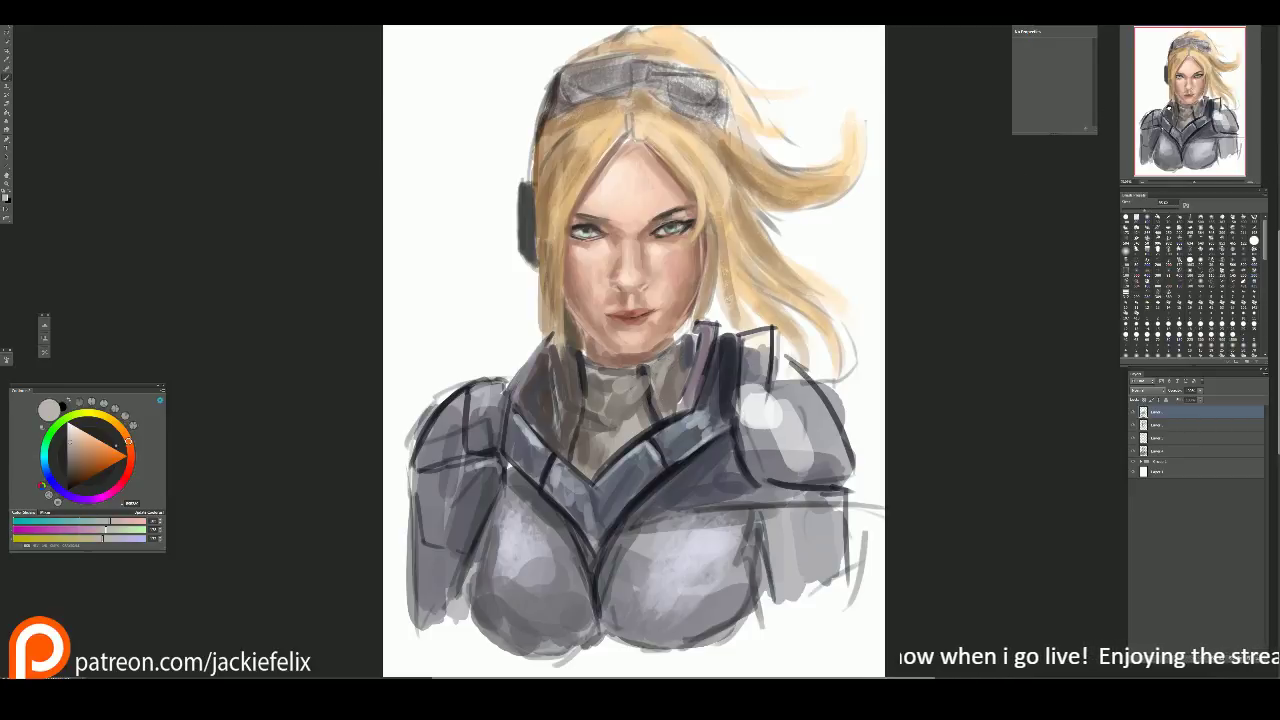
Step: Blend the chin and lower jaw with skin tones sampled from the face
drag(868, 237, 863, 237)
alt+click(586, 307)
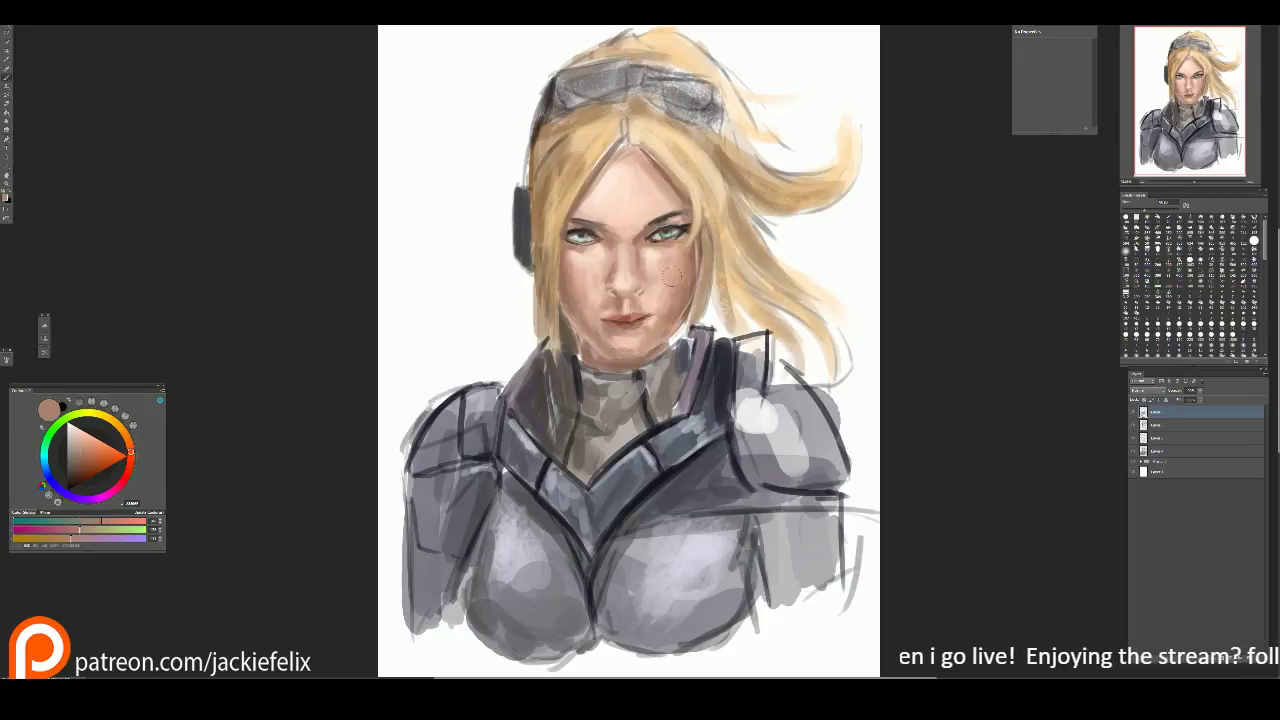
scroll(758, 221, up, 1)
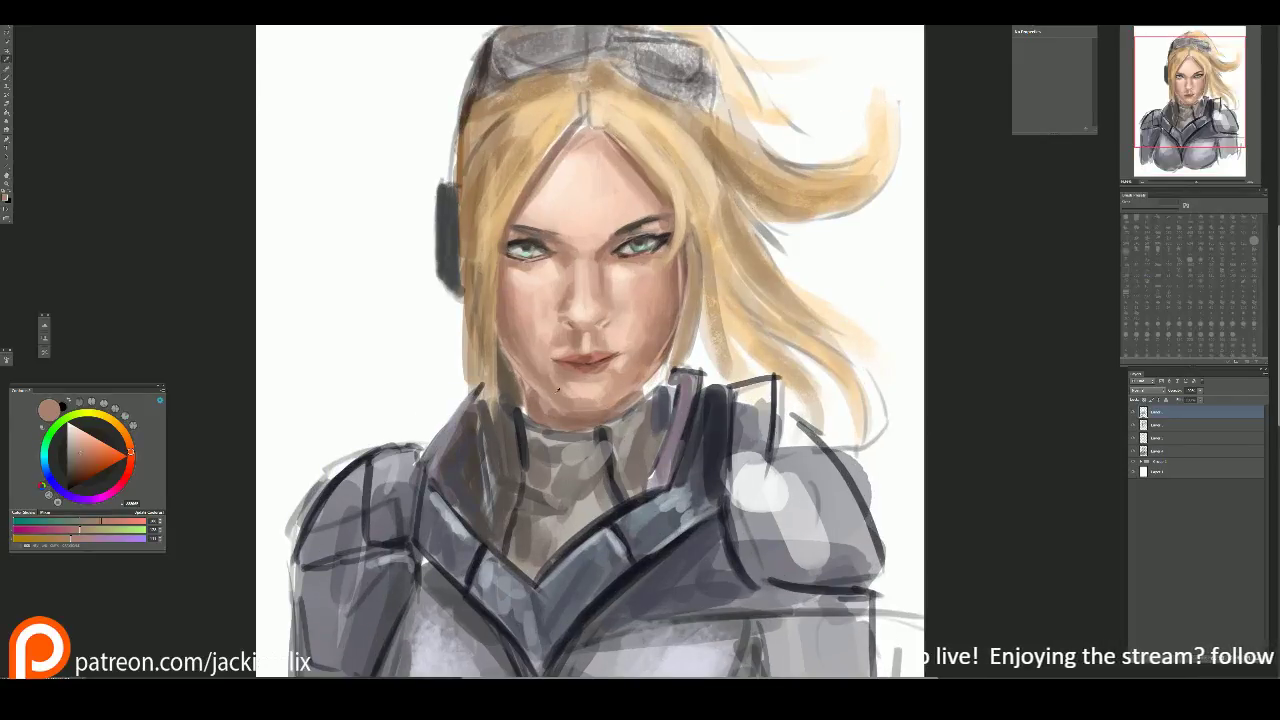
alt+click(588, 400)
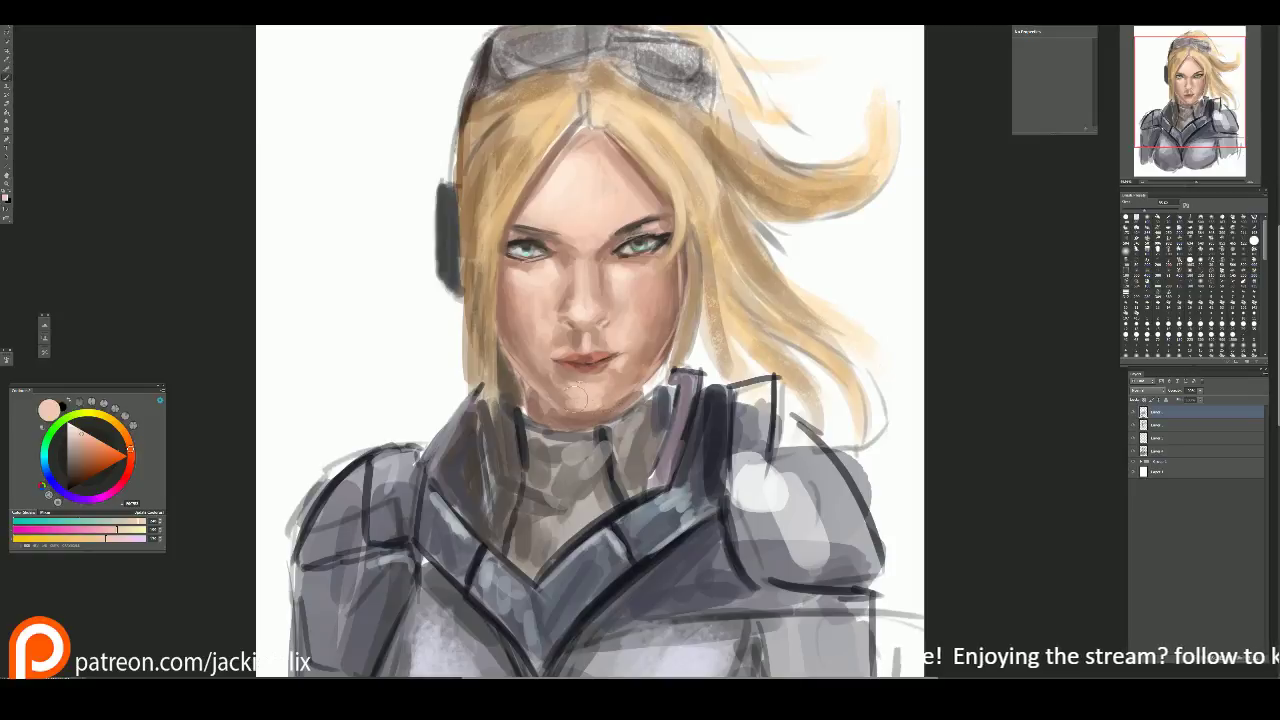
alt+click(575, 398)
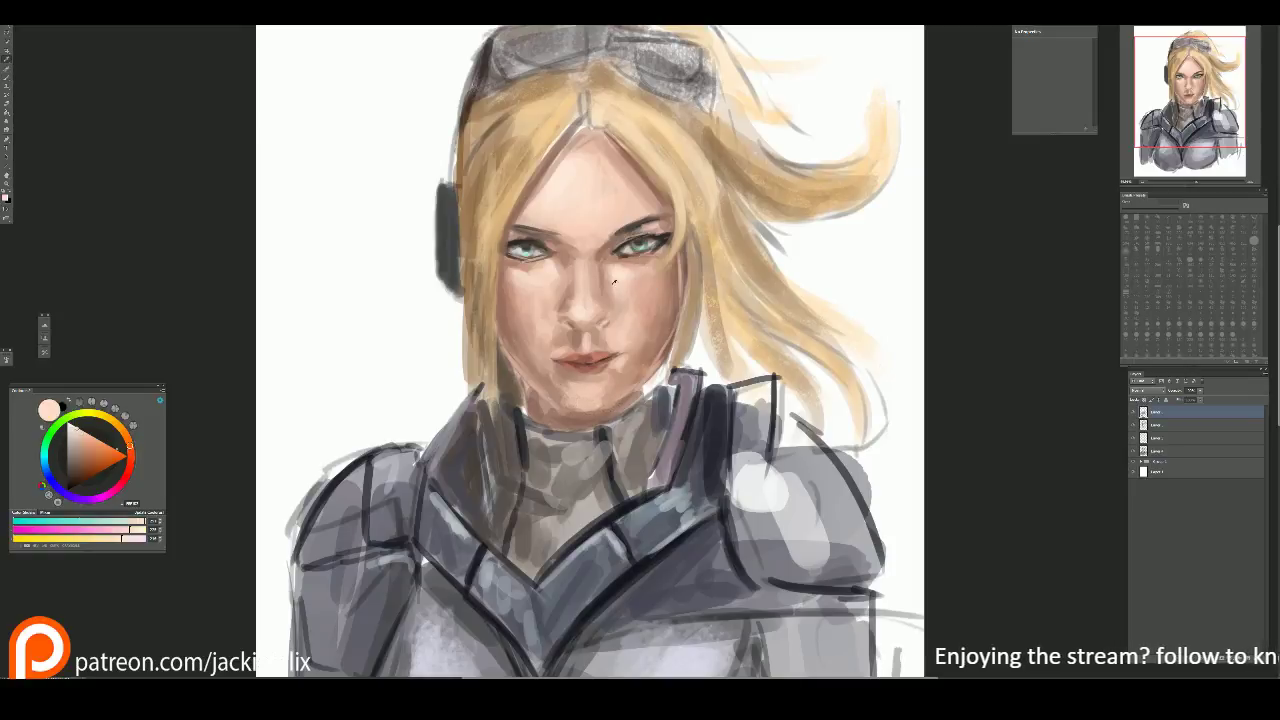
alt+click(567, 392)
drag(567, 392, 628, 390)
scroll(833, 226, up, 2)
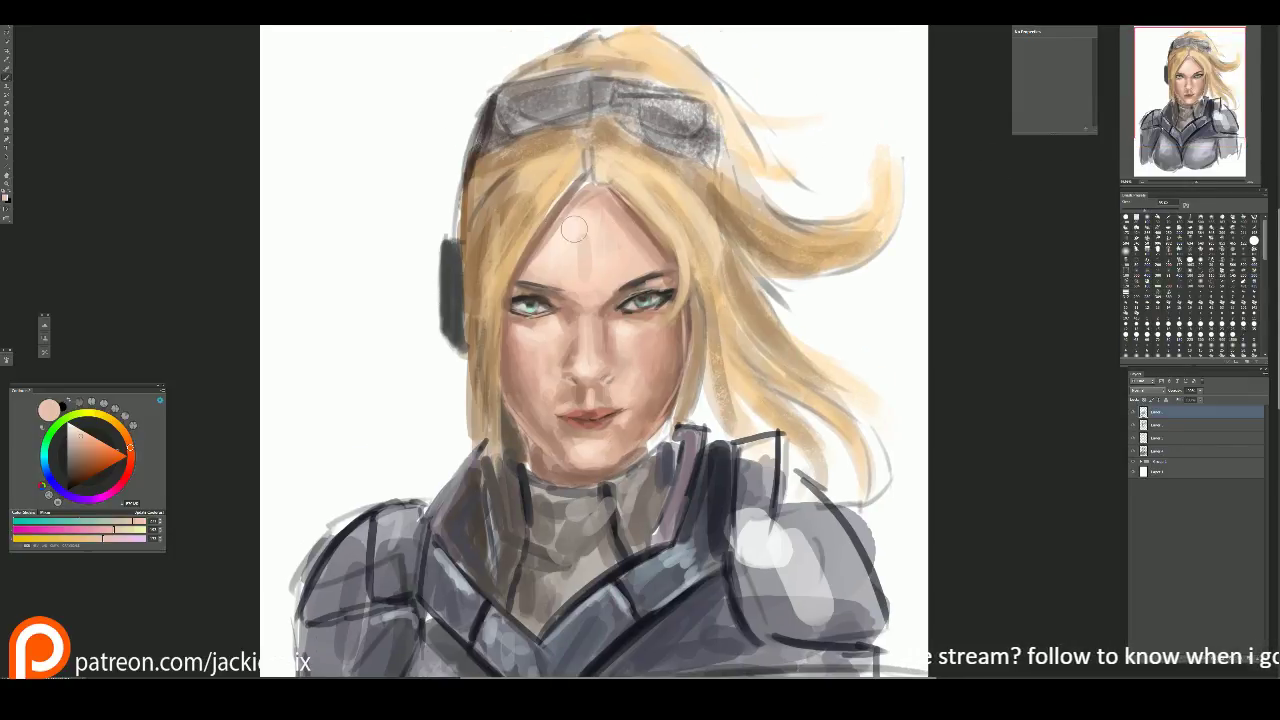
Step: Smooth the forehead and the area above the right eyebrow with a larger brush and sampled pale skin tones
alt+click(588, 242)
key(bracketright)
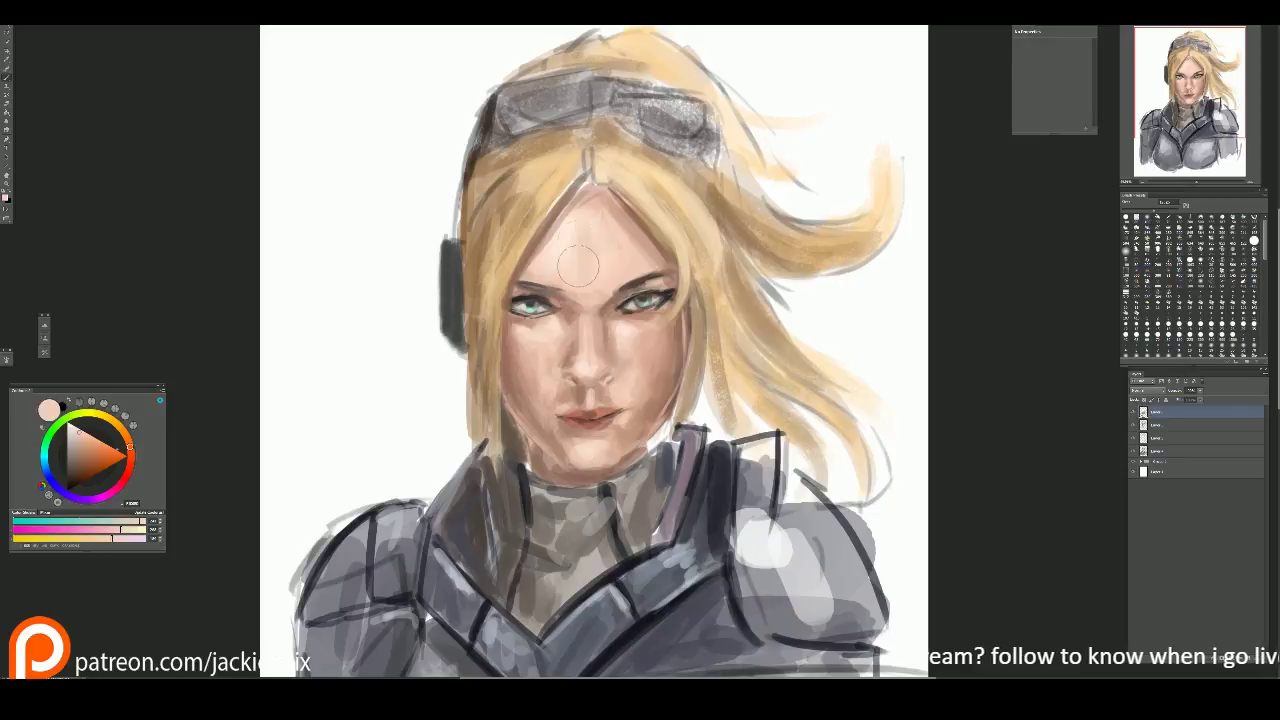
alt+click(569, 236)
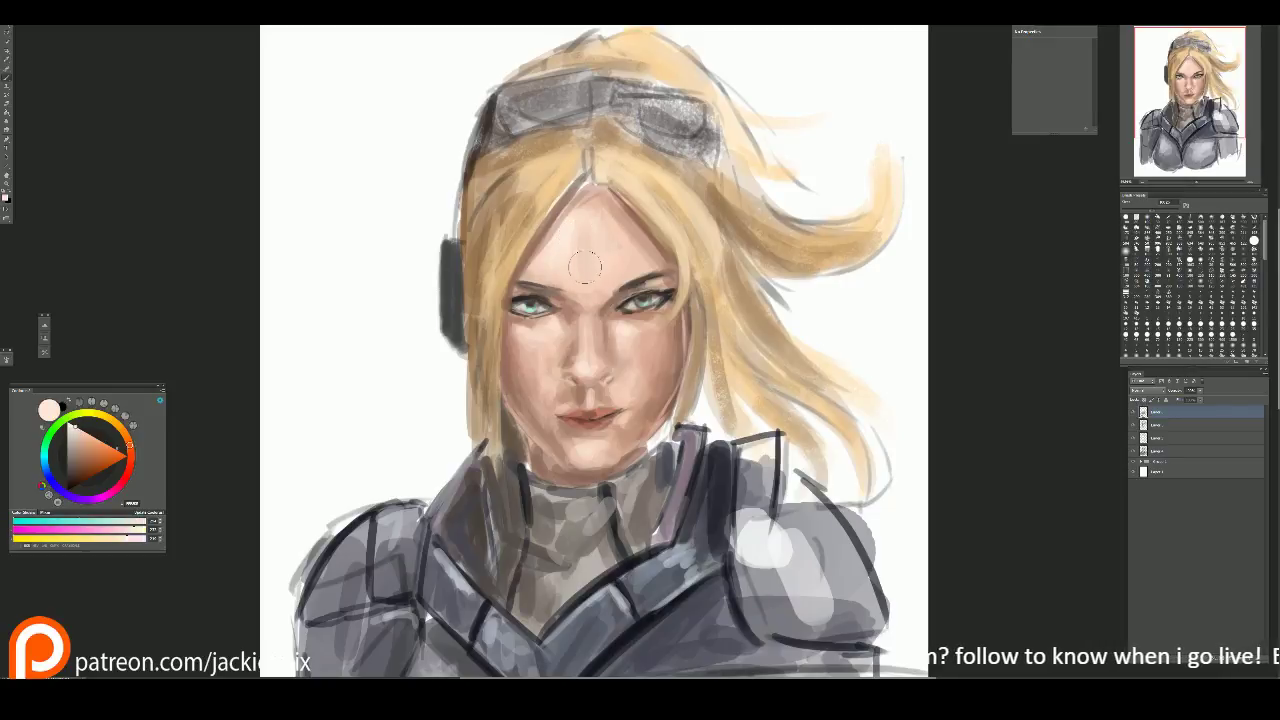
alt+click(622, 266)
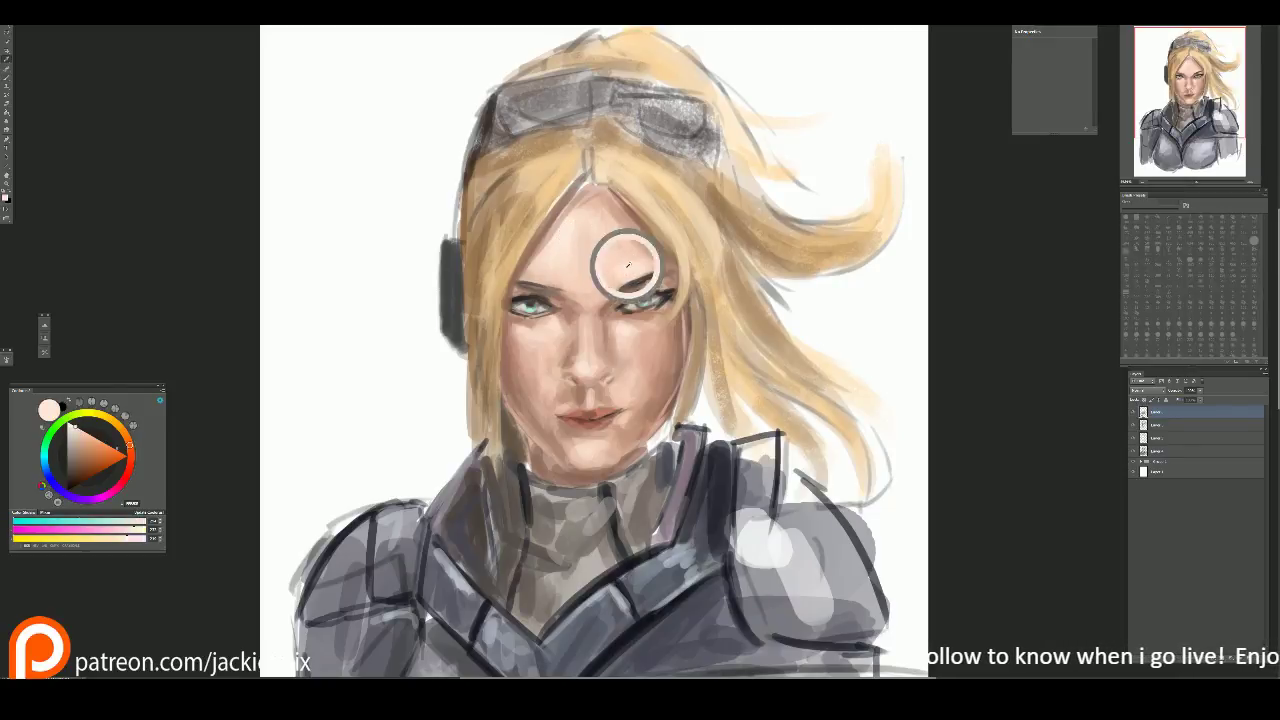
drag(615, 266, 632, 256)
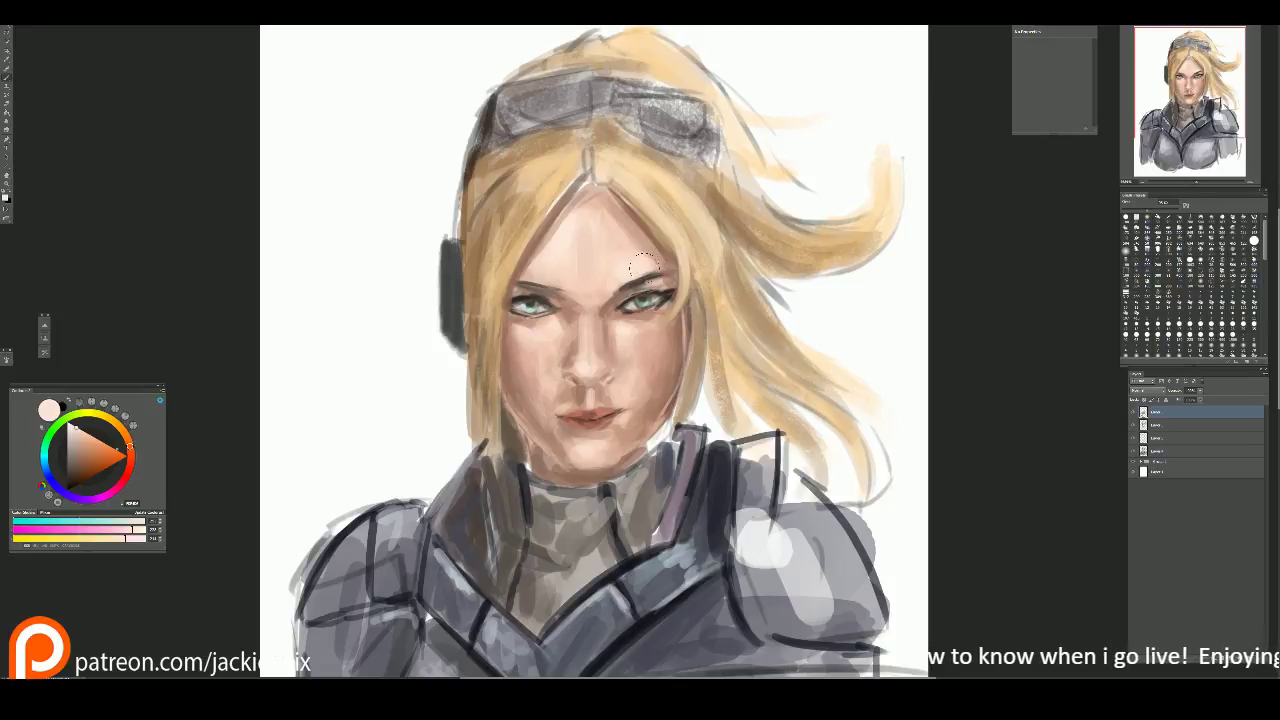
alt+click(643, 255)
Step: Paint long blonde strands down the left side of the face and over the collar with a sampled hair colour
alt+click(549, 169)
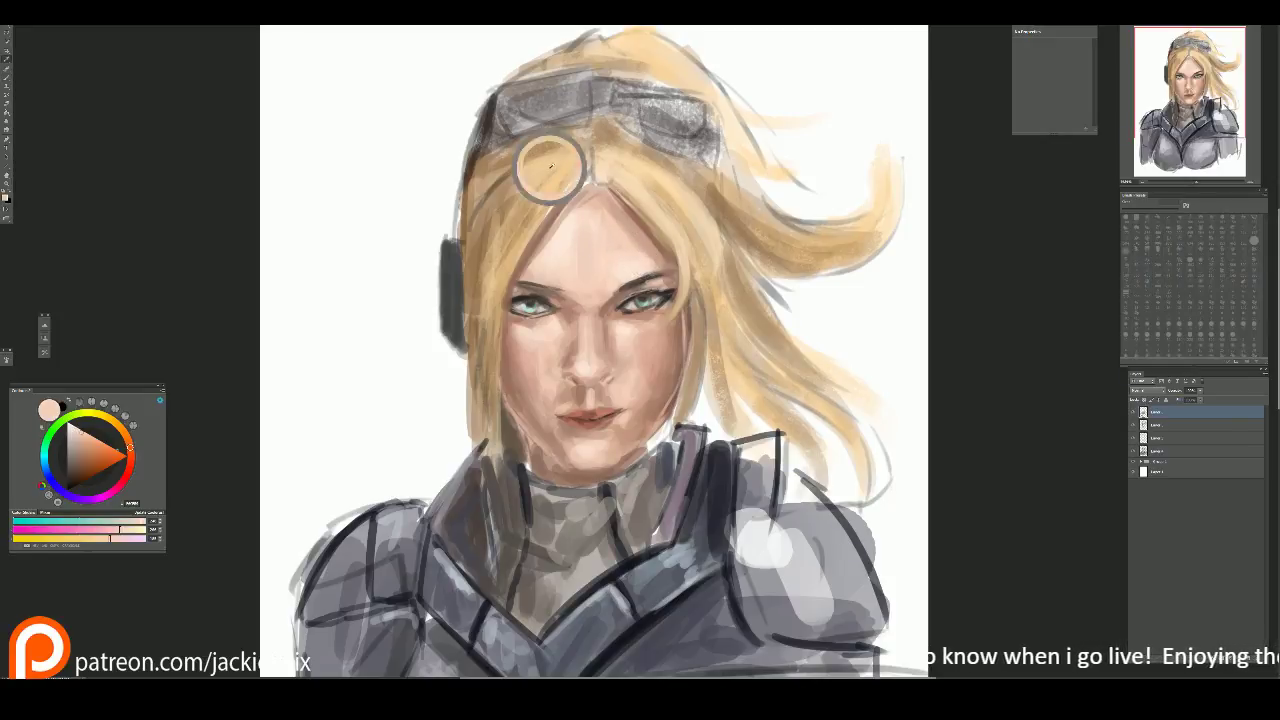
drag(530, 170, 477, 400)
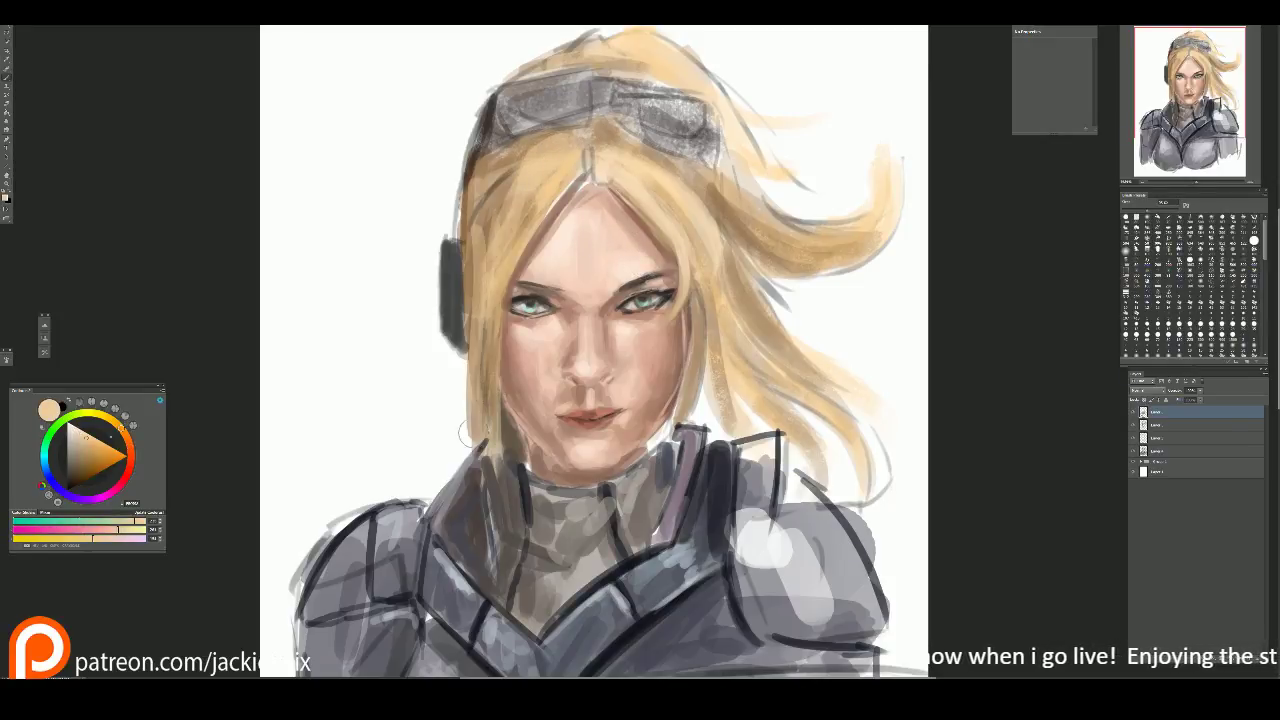
drag(482, 305, 484, 505)
drag(486, 440, 492, 565)
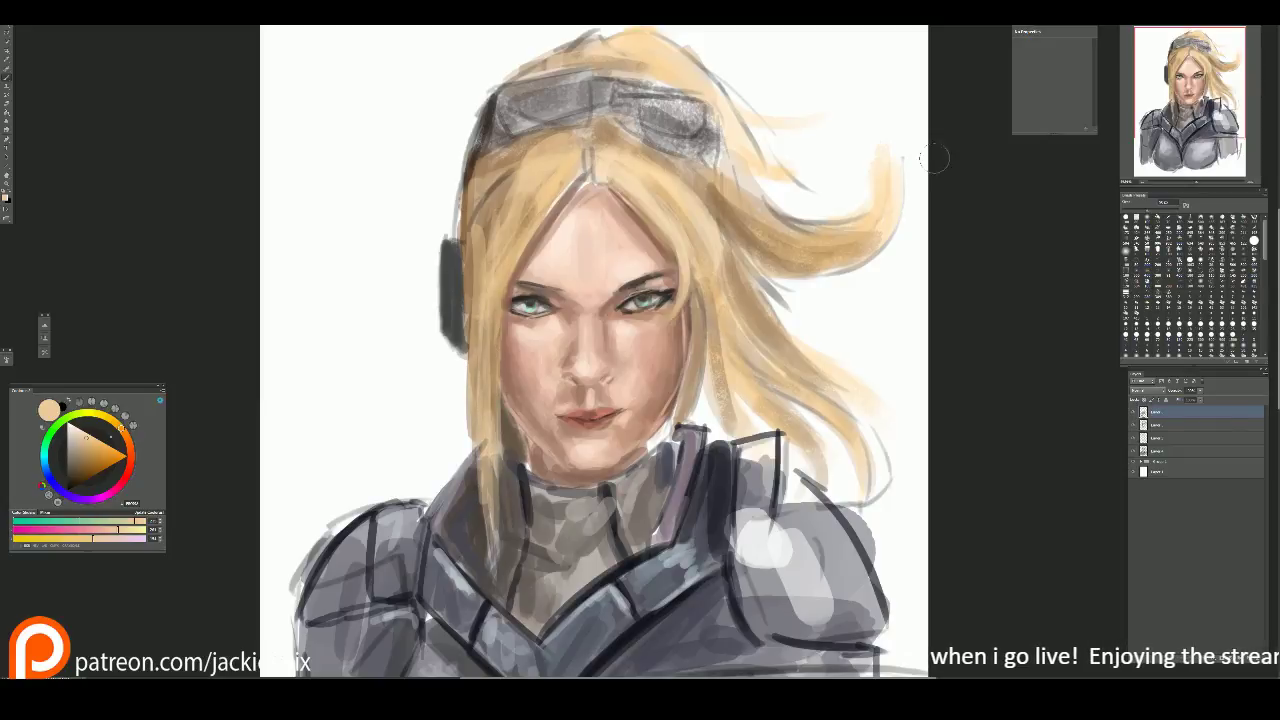
Step: Shade the skin below the right corner of the mouth with a sampled reddish brown
drag(1153, 65, 1150, 65)
key(l)
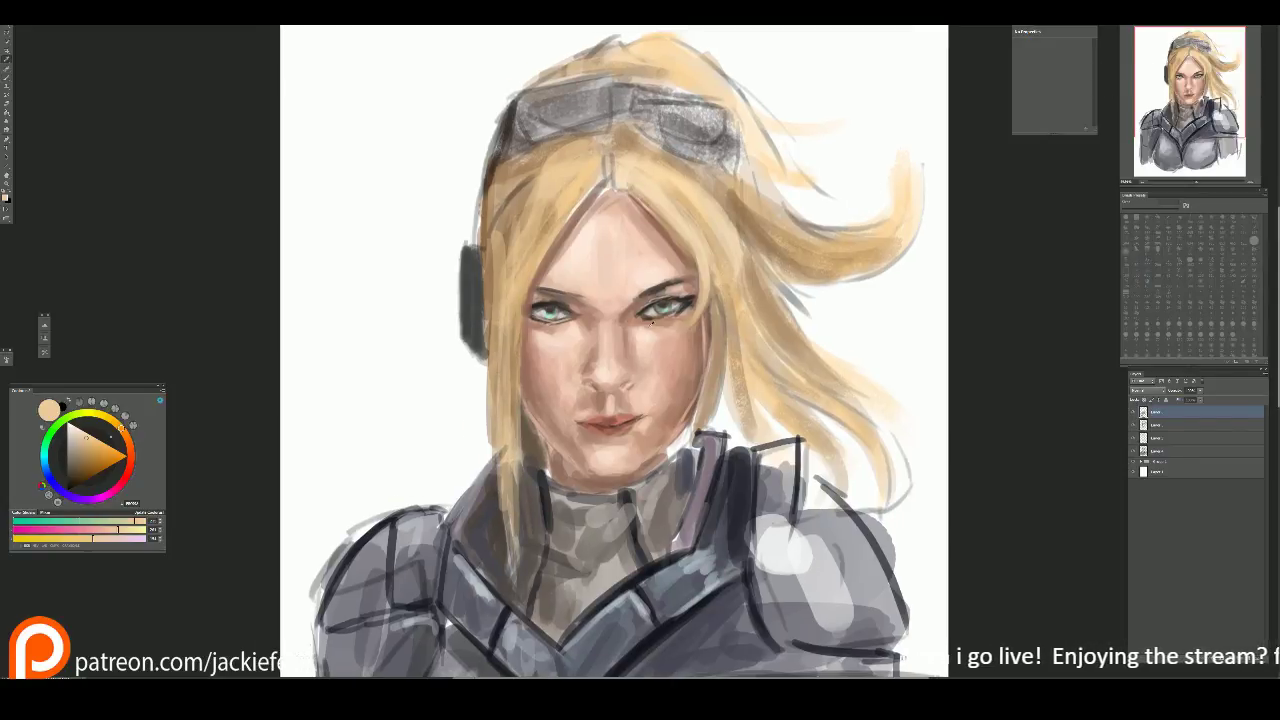
click(681, 255)
key(b)
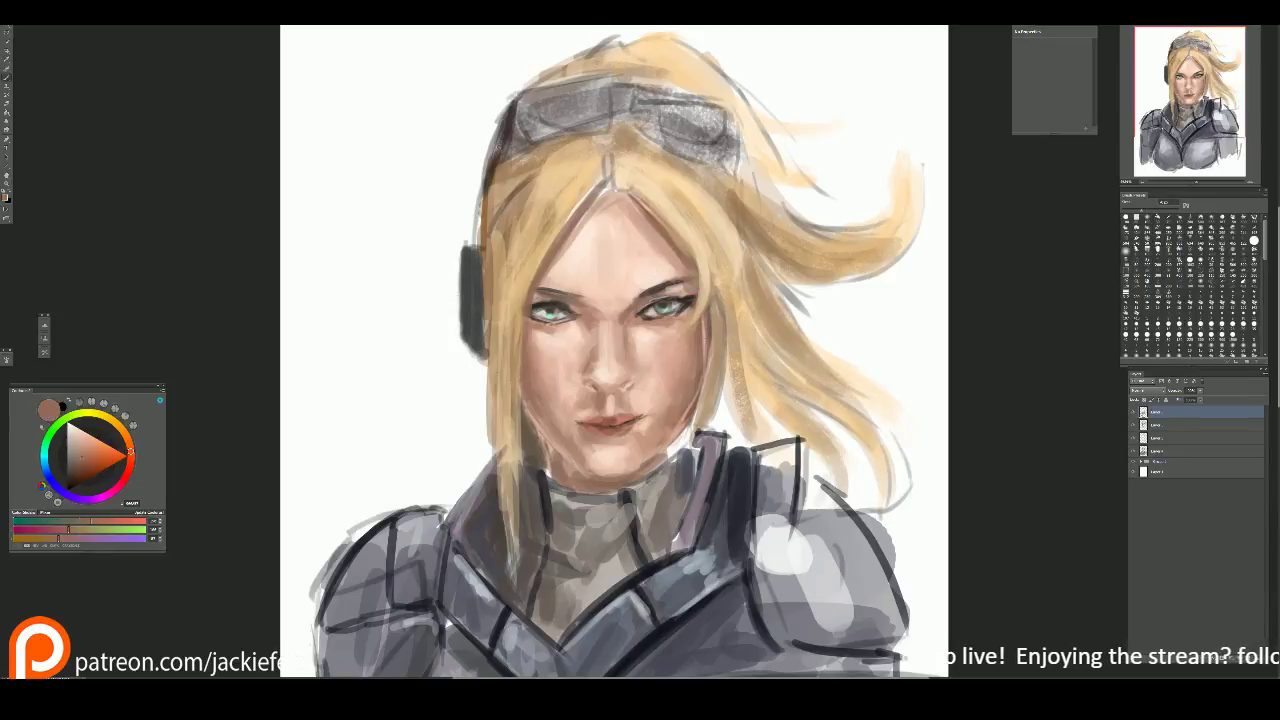
drag(648, 436, 640, 428)
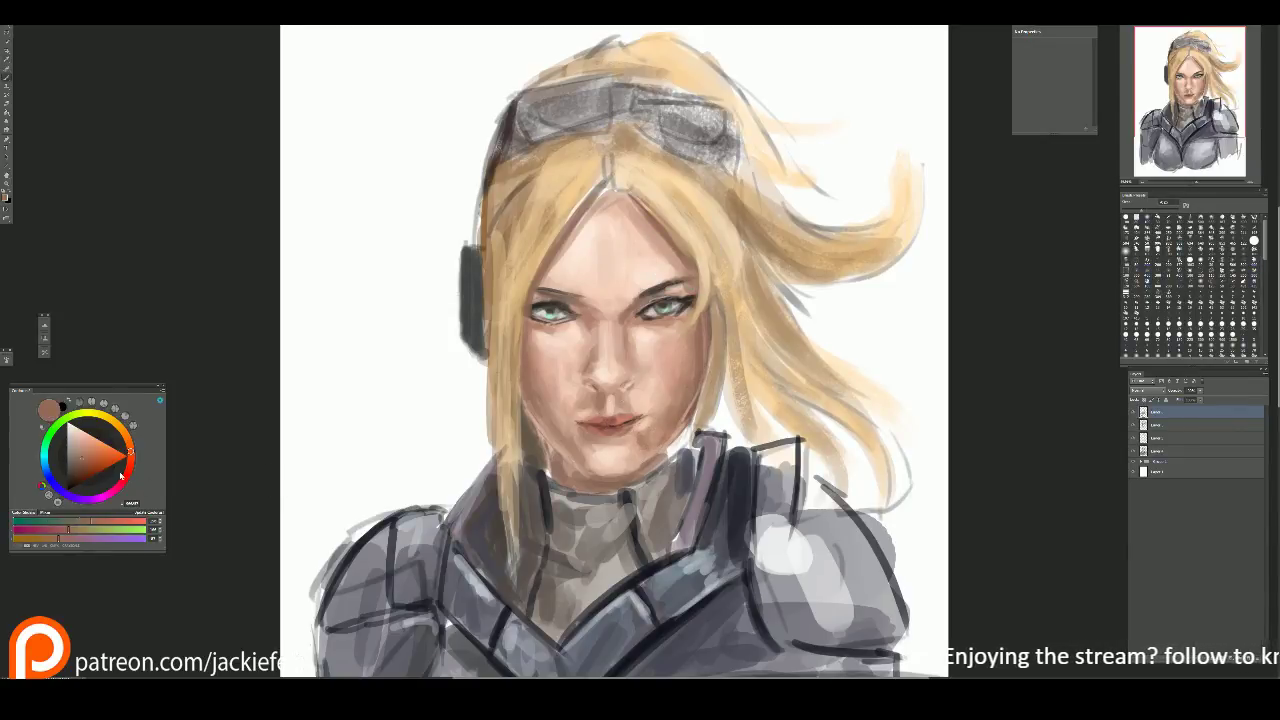
Step: Define the lips and the line between them with a dark red derived from the sampled lip colour
key(i)
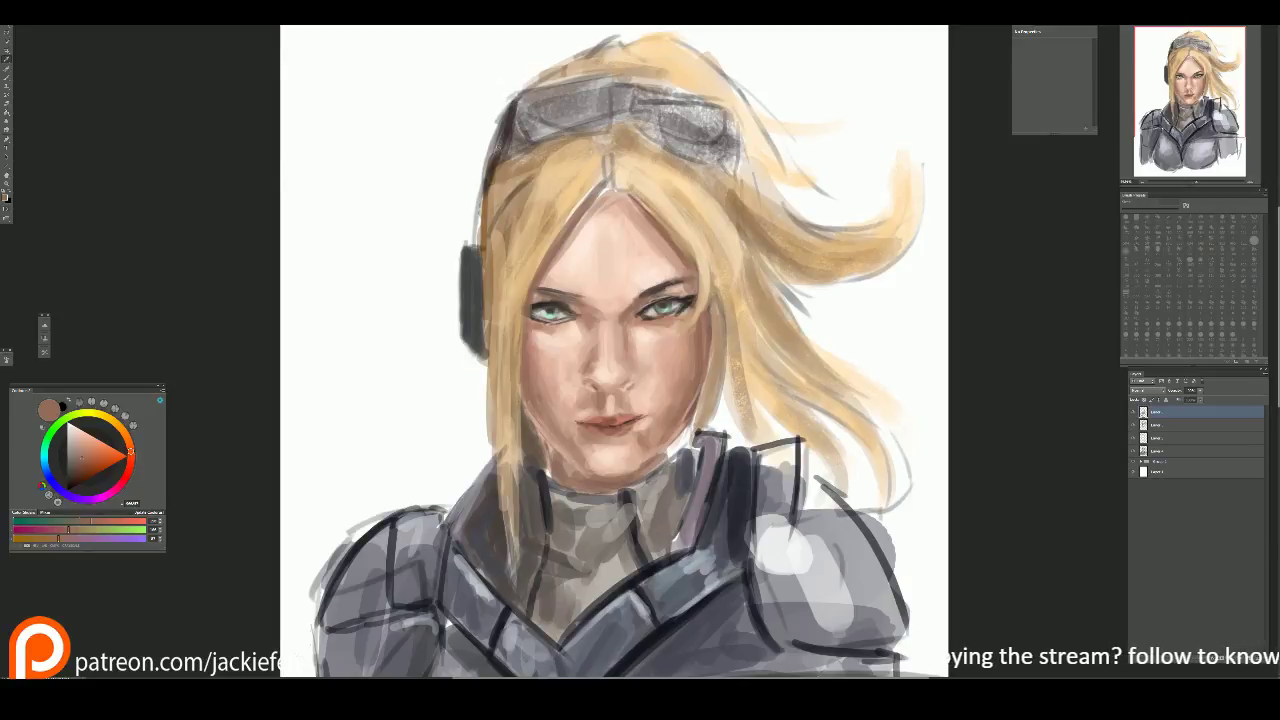
click(606, 423)
key(b)
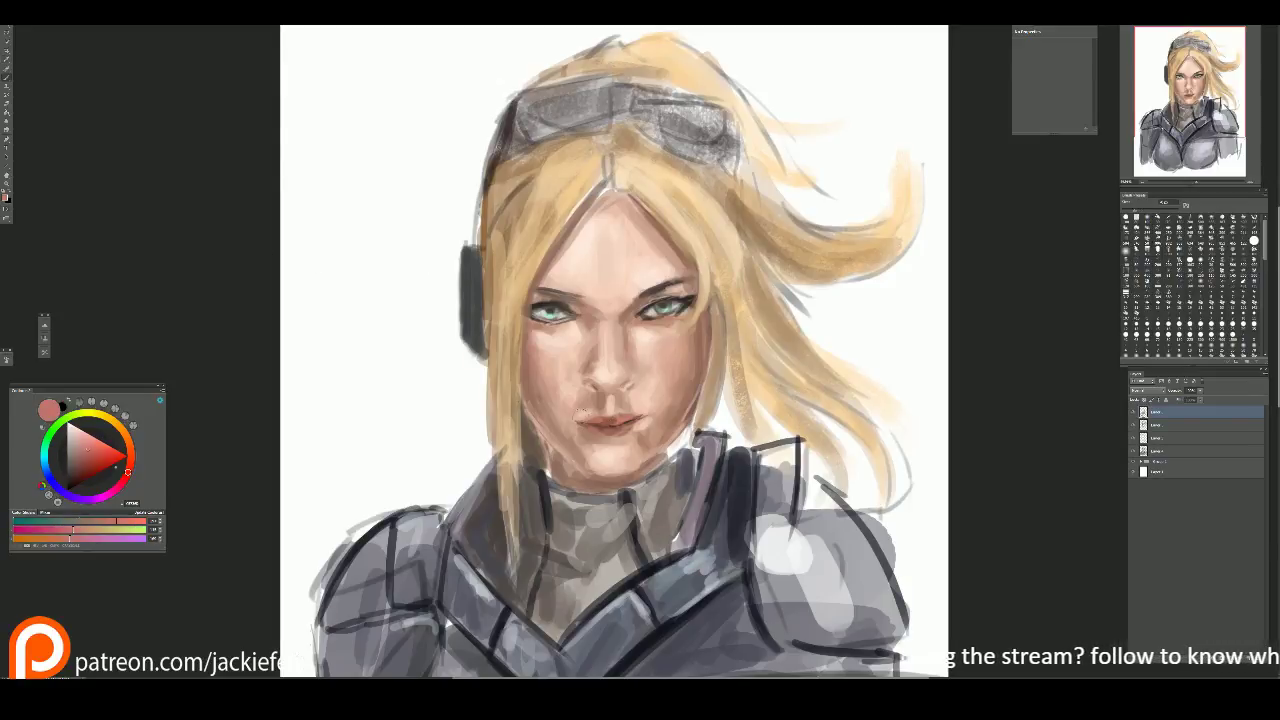
key(i)
click(80, 470)
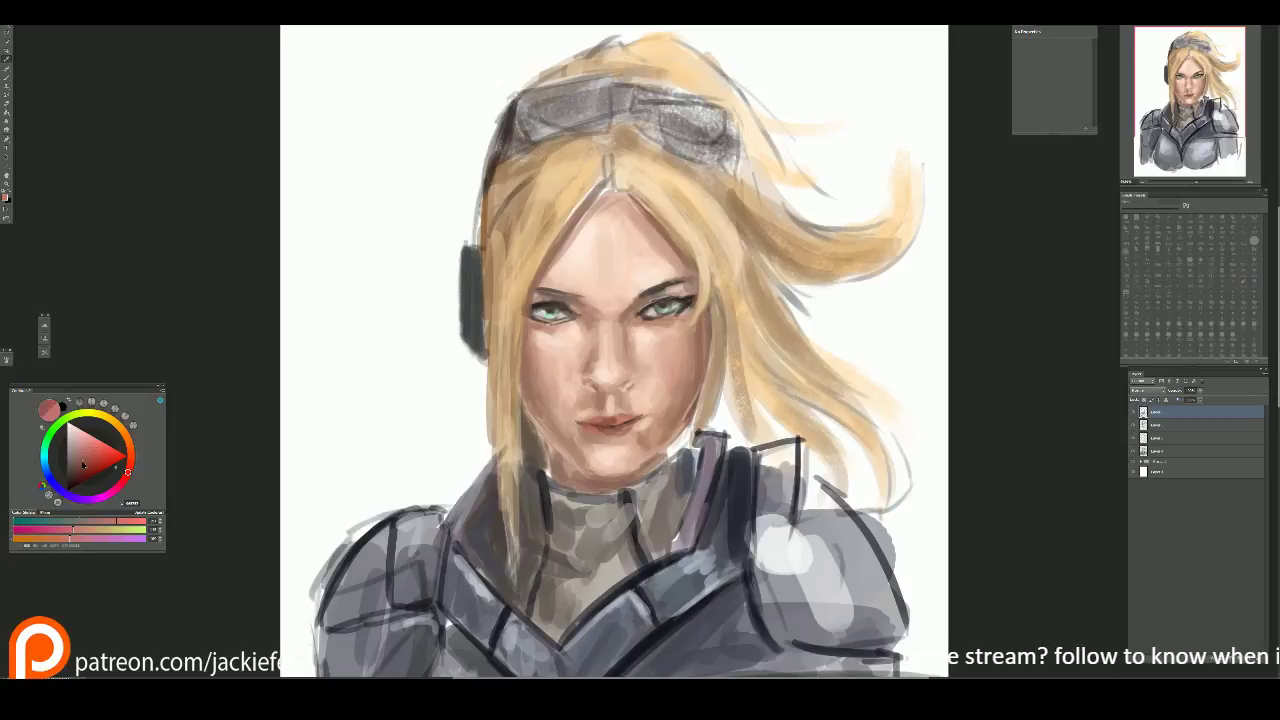
key(b)
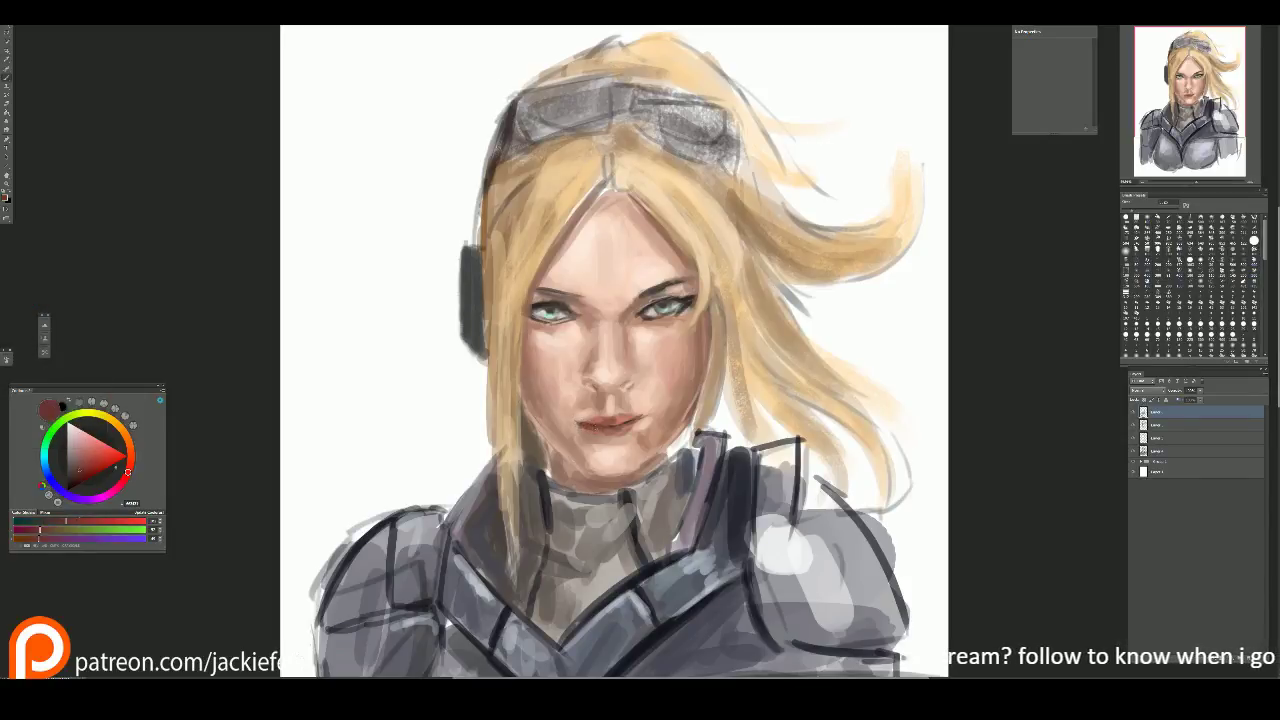
drag(574, 424, 590, 426)
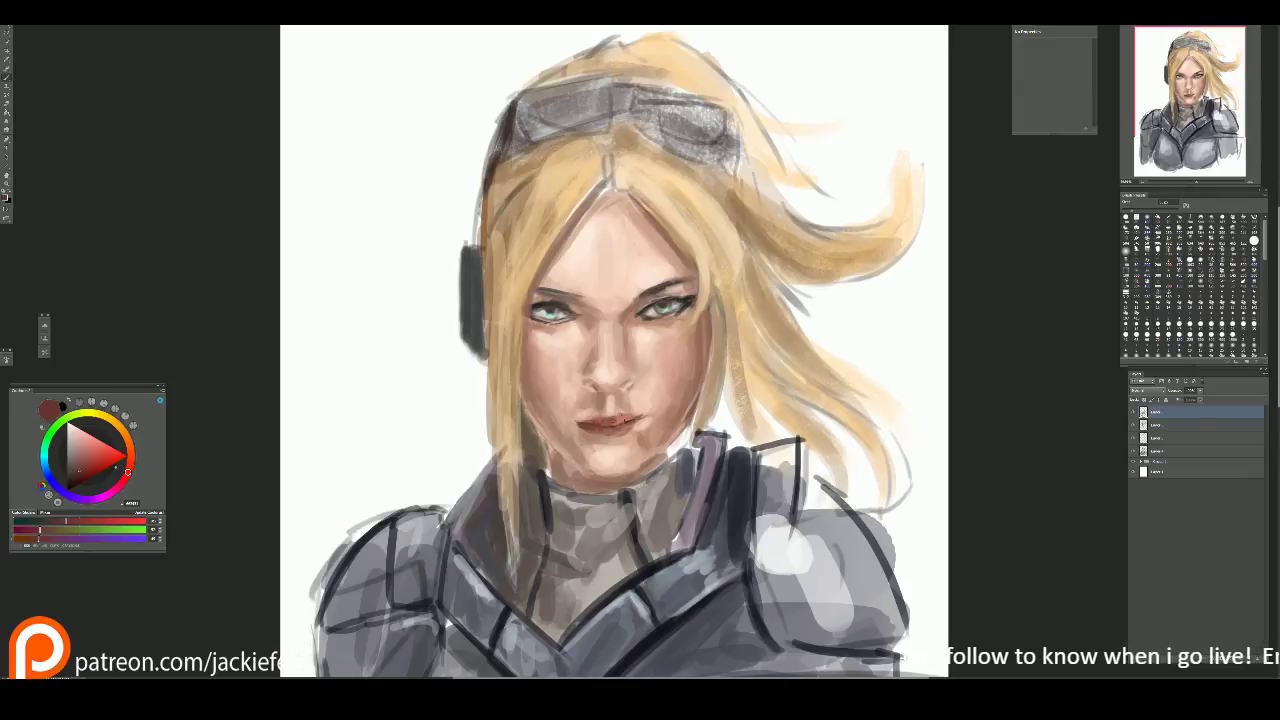
Step: Highlight the lips with a sampled pale pink and refine around the mouth with a sampled brownish skin tone
key(i)
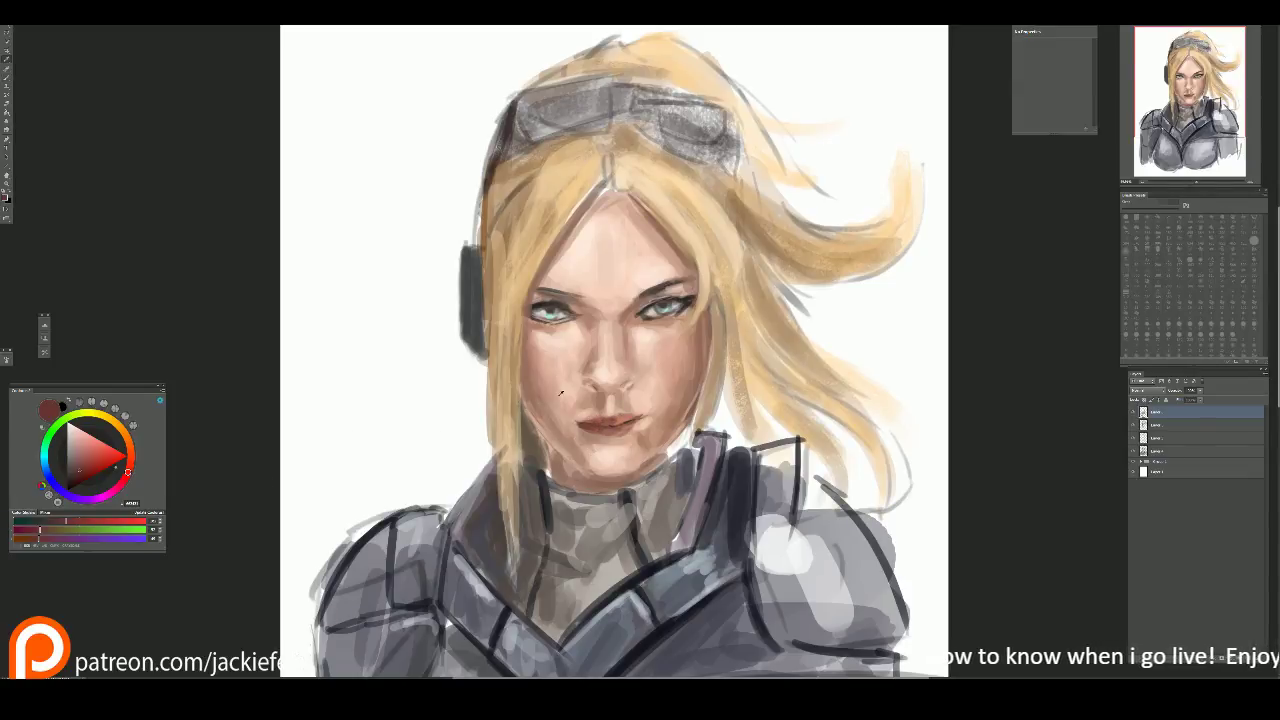
click(622, 416)
key(b)
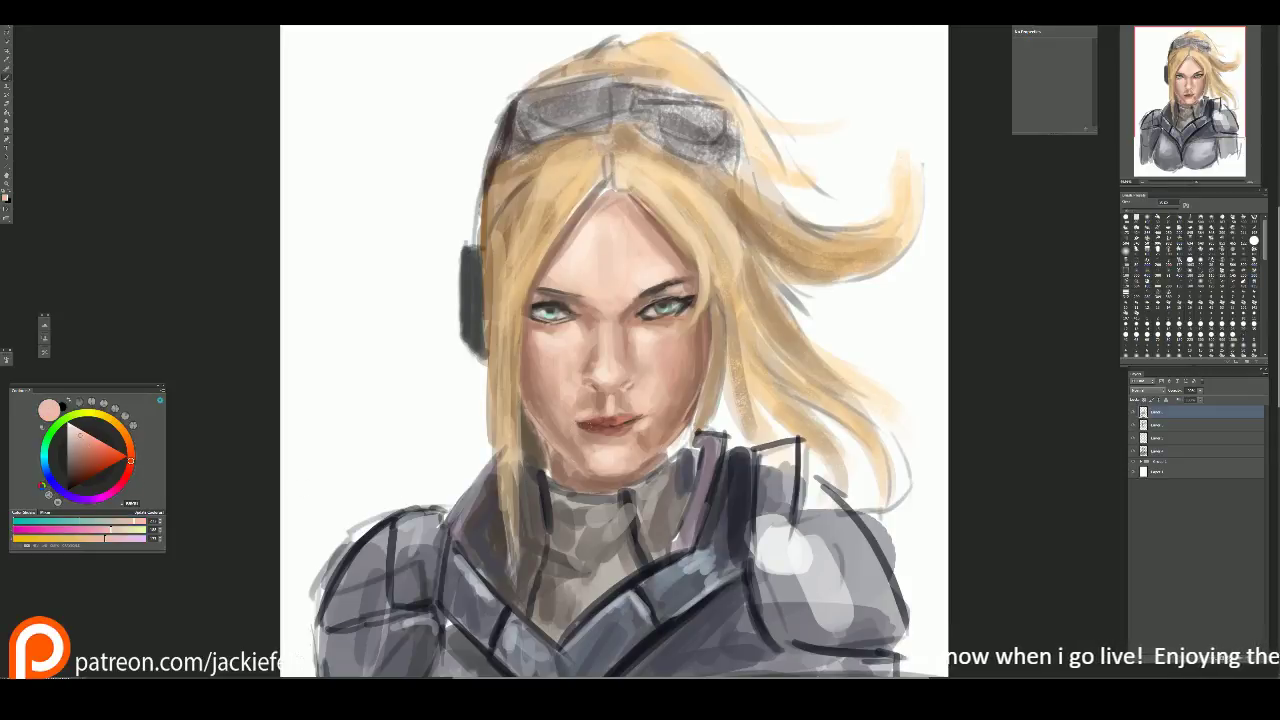
drag(594, 428, 600, 436)
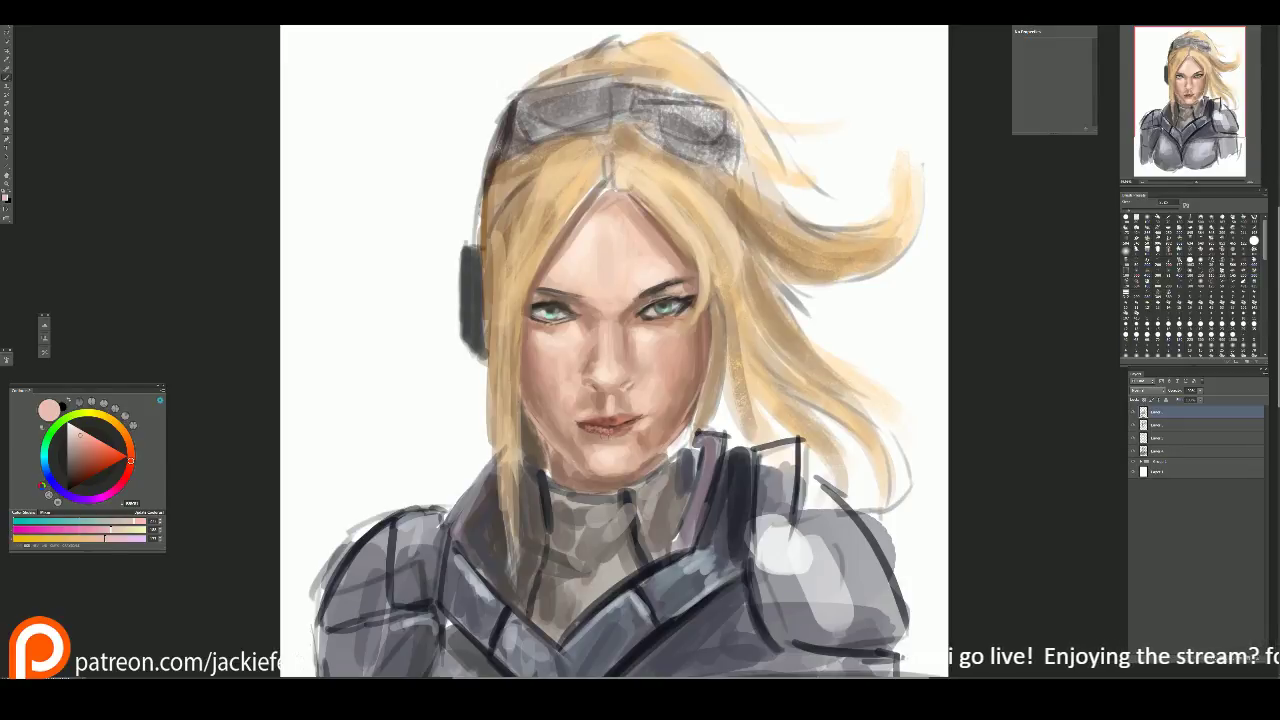
key(i)
click(536, 408)
key(b)
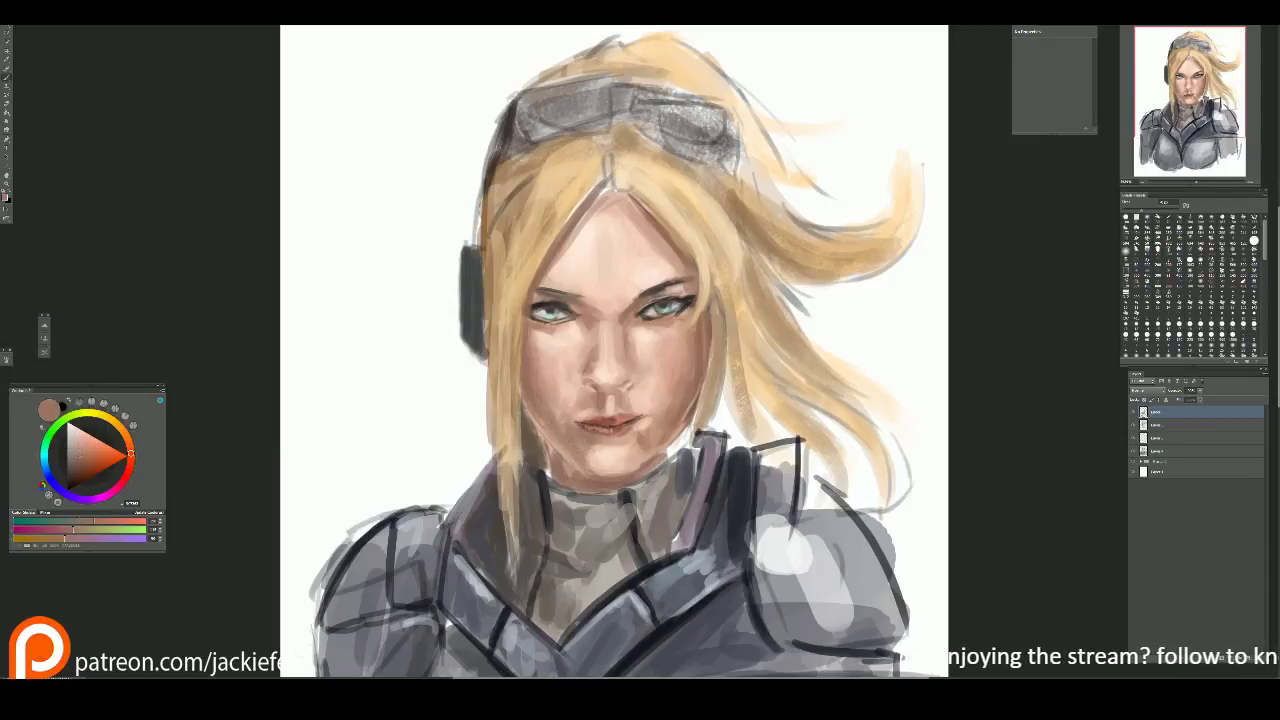
Step: Touch up the eyes with a sampled dark tone and light grey, and add pure white highlights to the irises
mouse_move(946, 188)
mouse_down()
mouse_move(932, 142)
mouse_move(923, 194)
mouse_up()
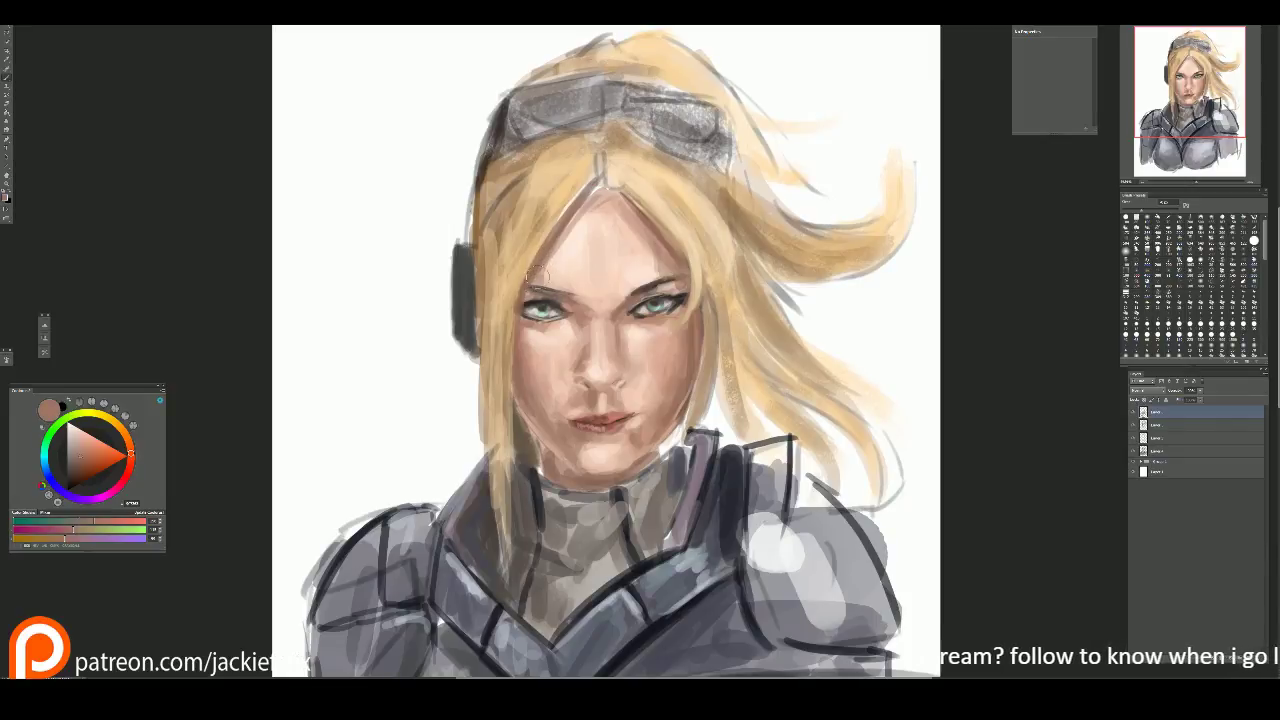
alt+click(535, 305)
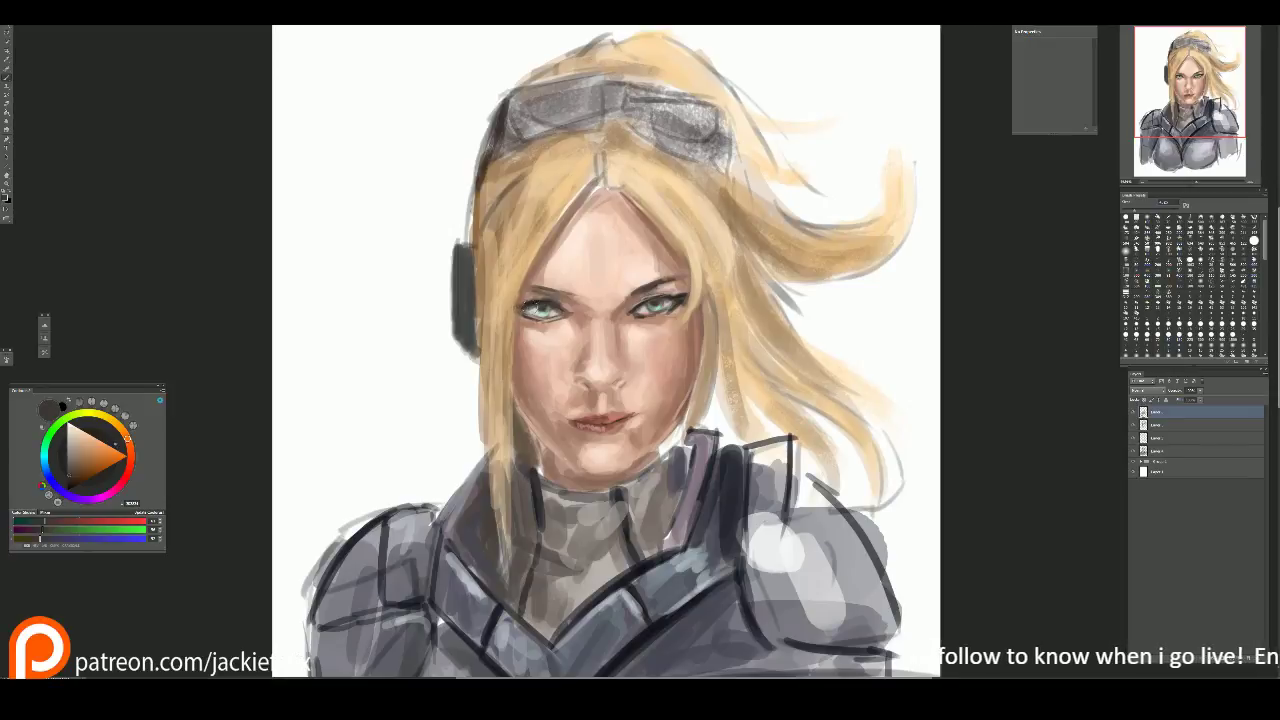
alt+click(439, 292)
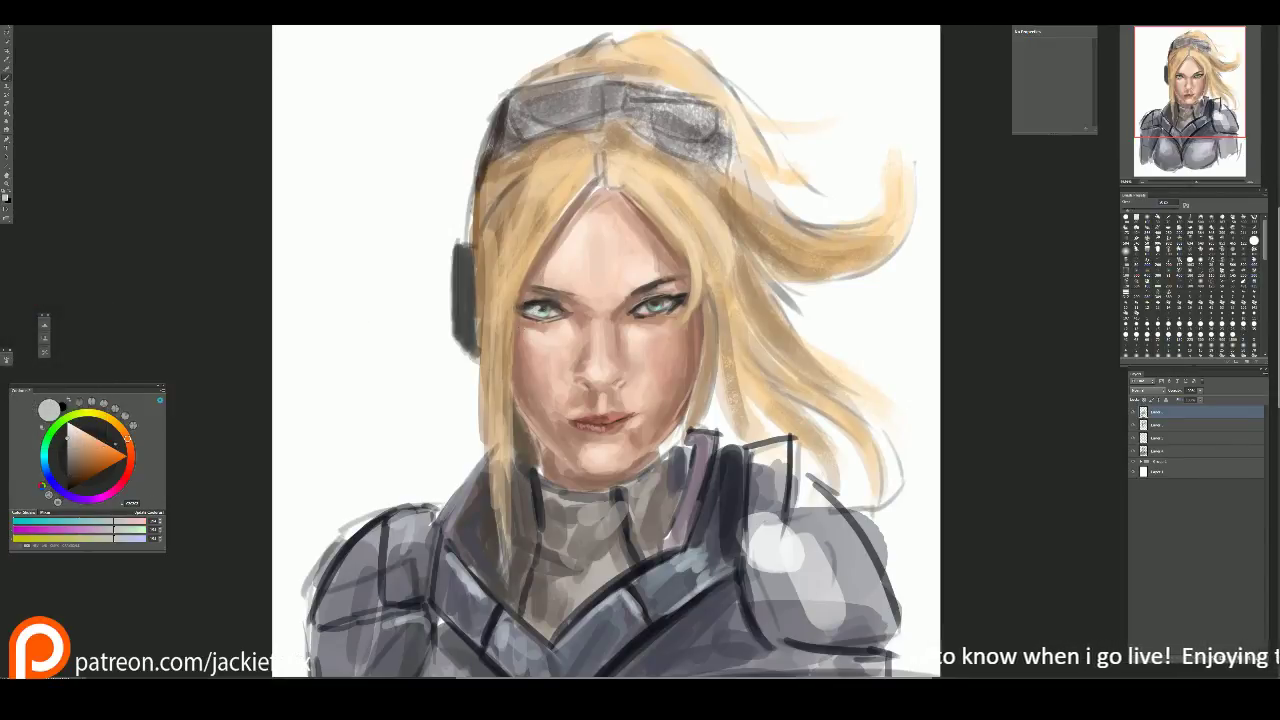
drag(82, 432, 68, 422)
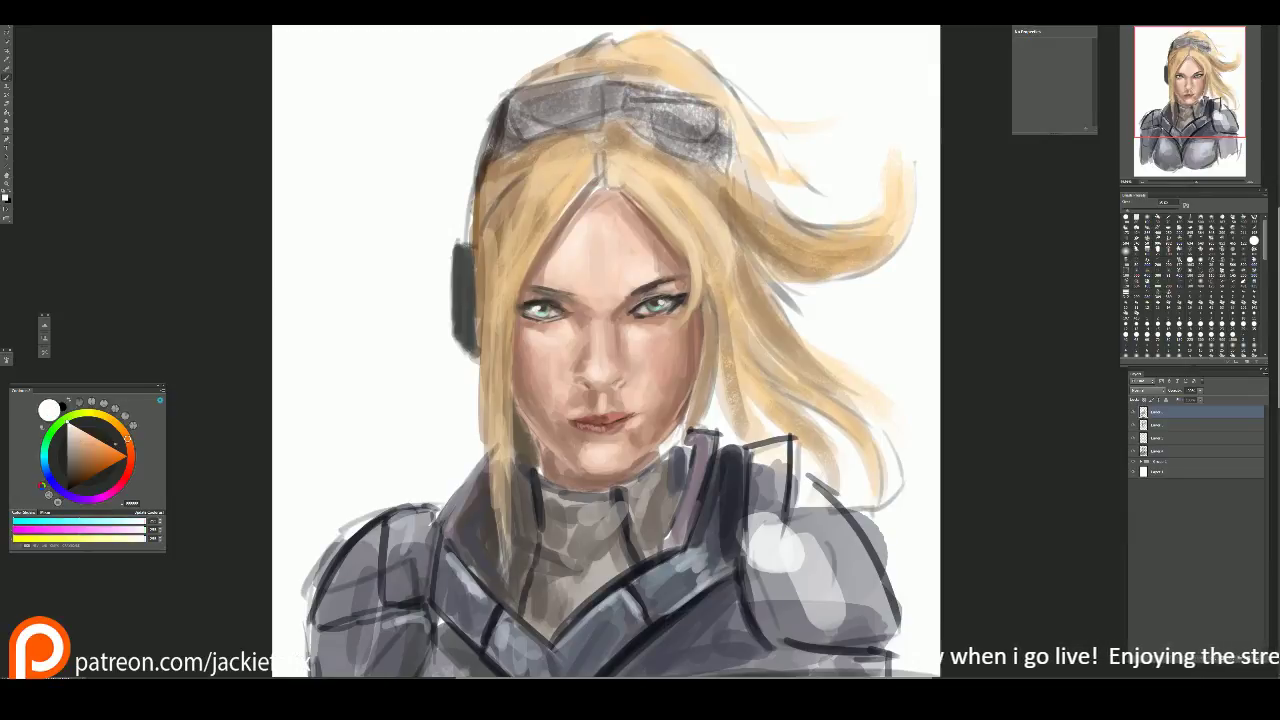
drag(655, 304, 663, 305)
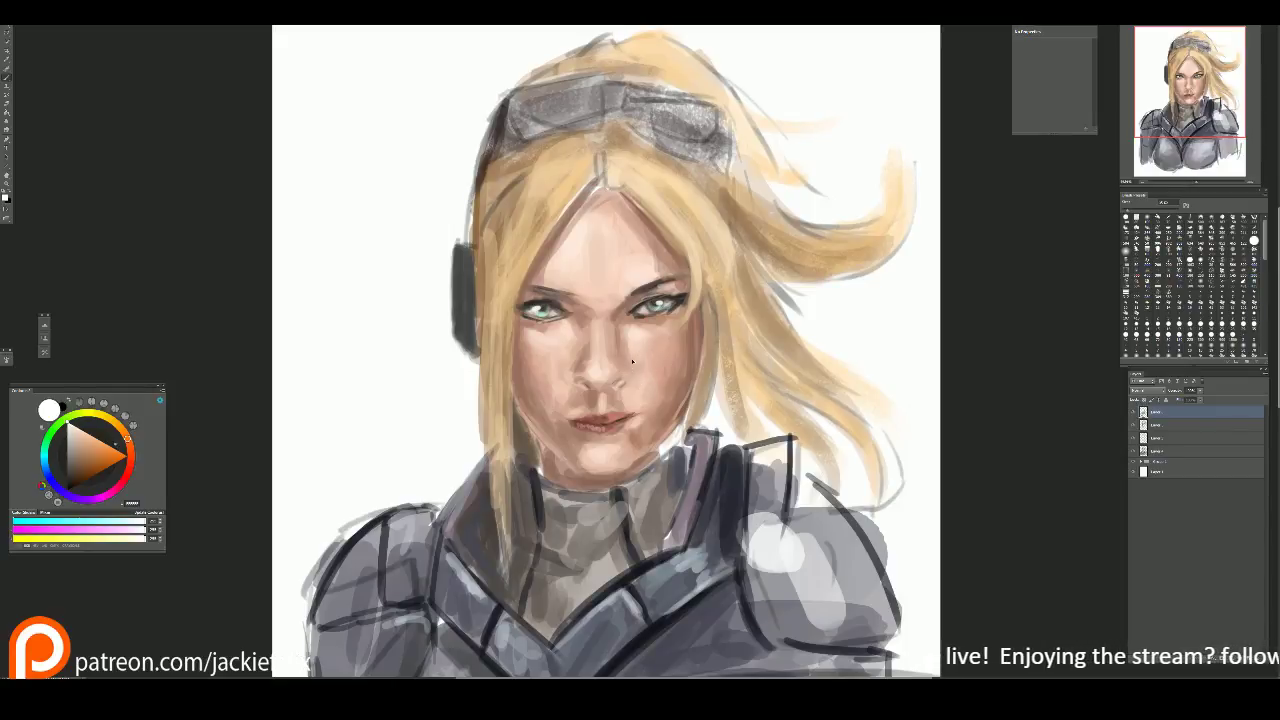
Step: Refine the irises and the upper lid of the right-hand eye with a sampled dark brown
scroll(551, 293, up, 2)
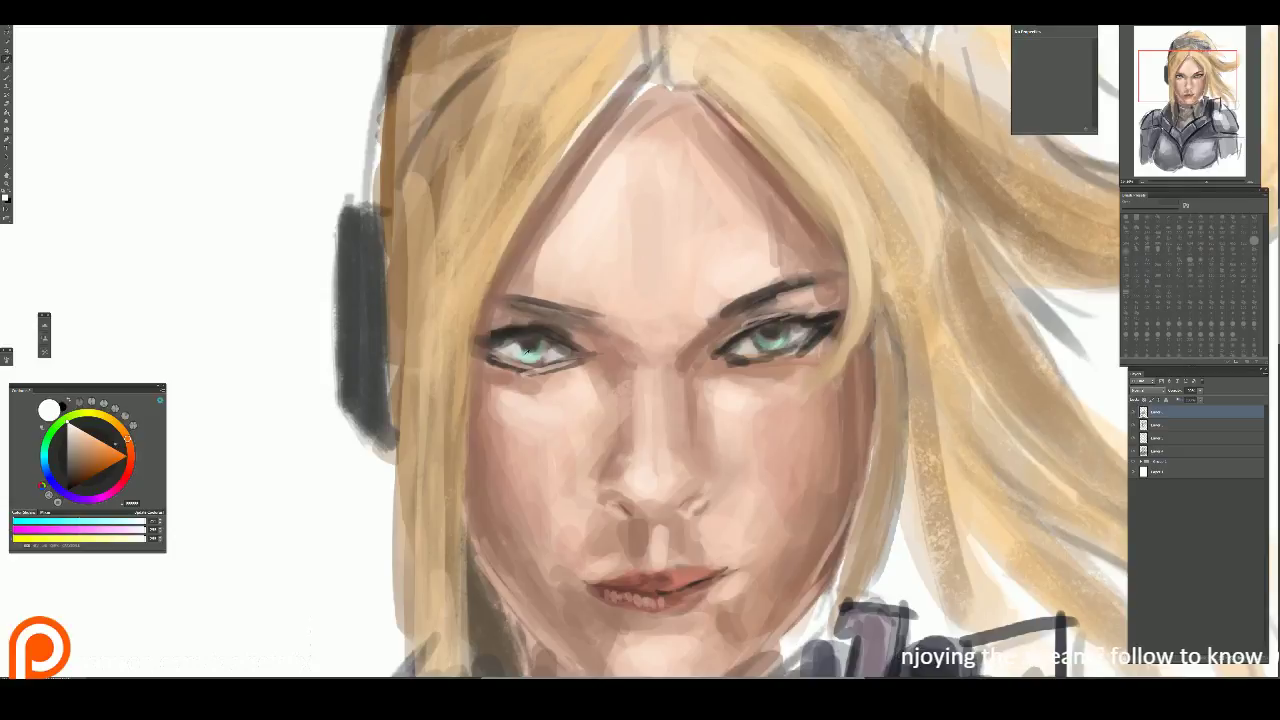
alt+click(510, 347)
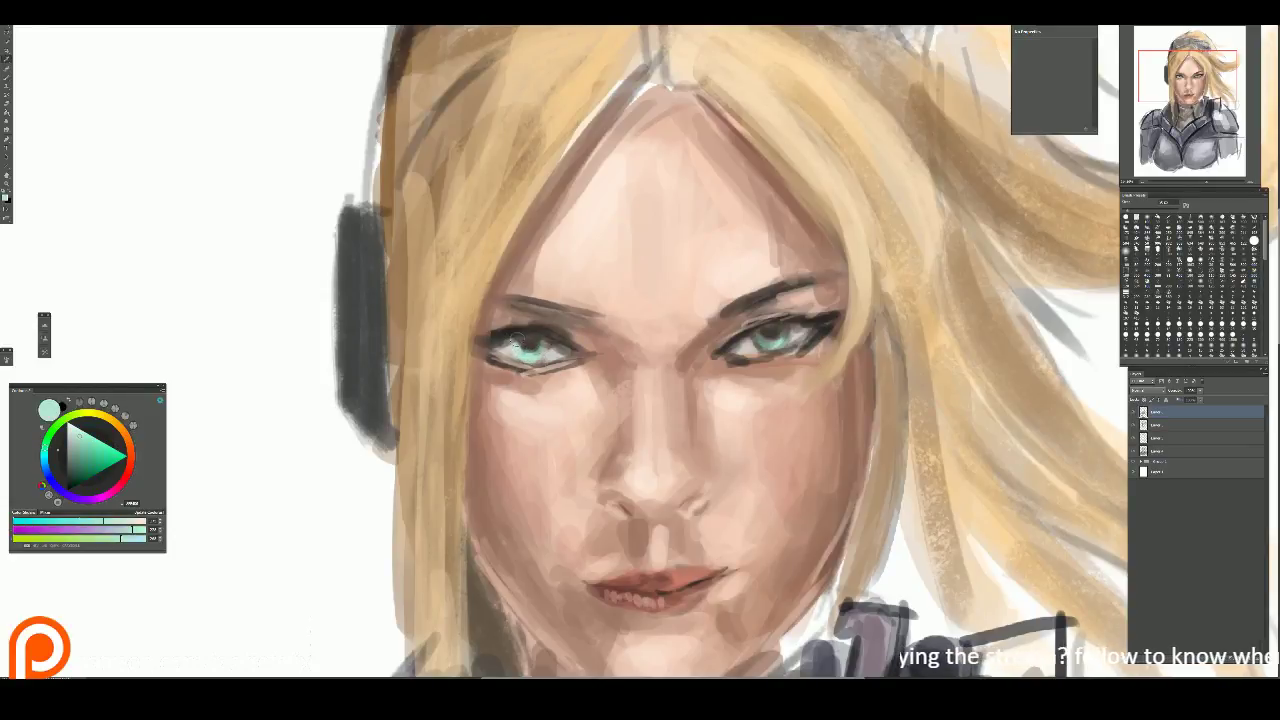
alt+click(543, 356)
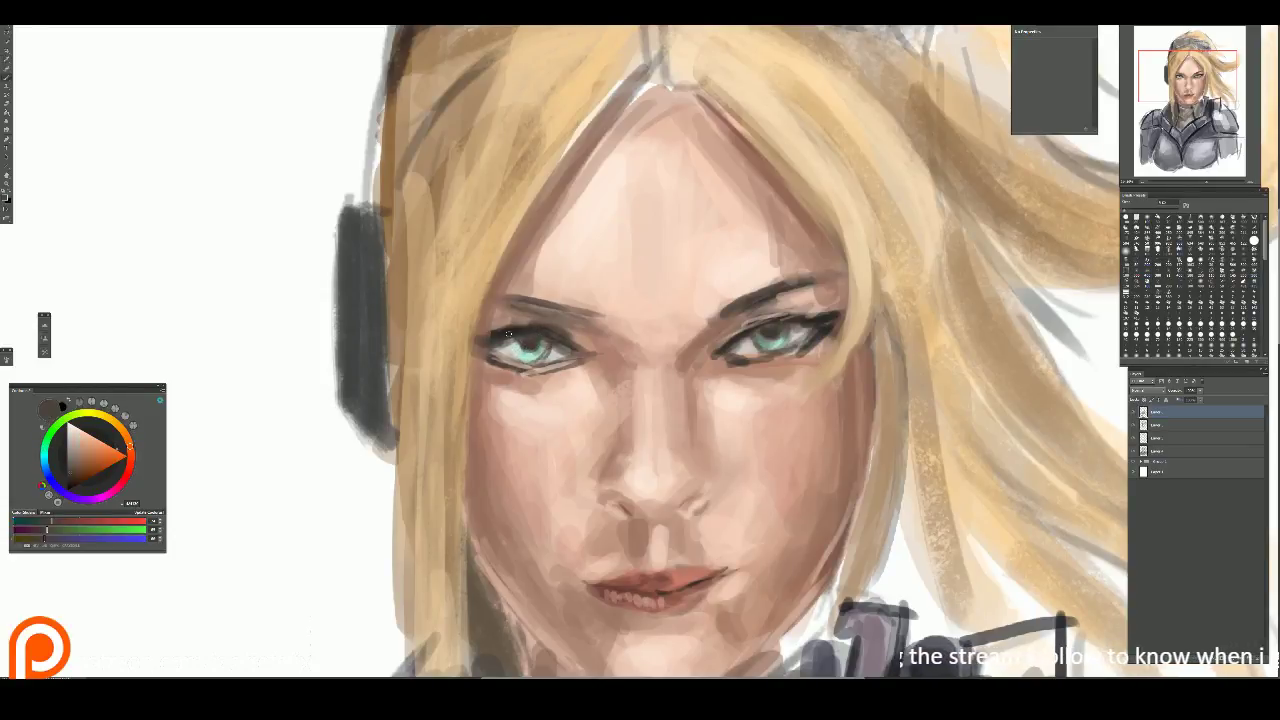
drag(752, 336, 776, 348)
alt+click(770, 332)
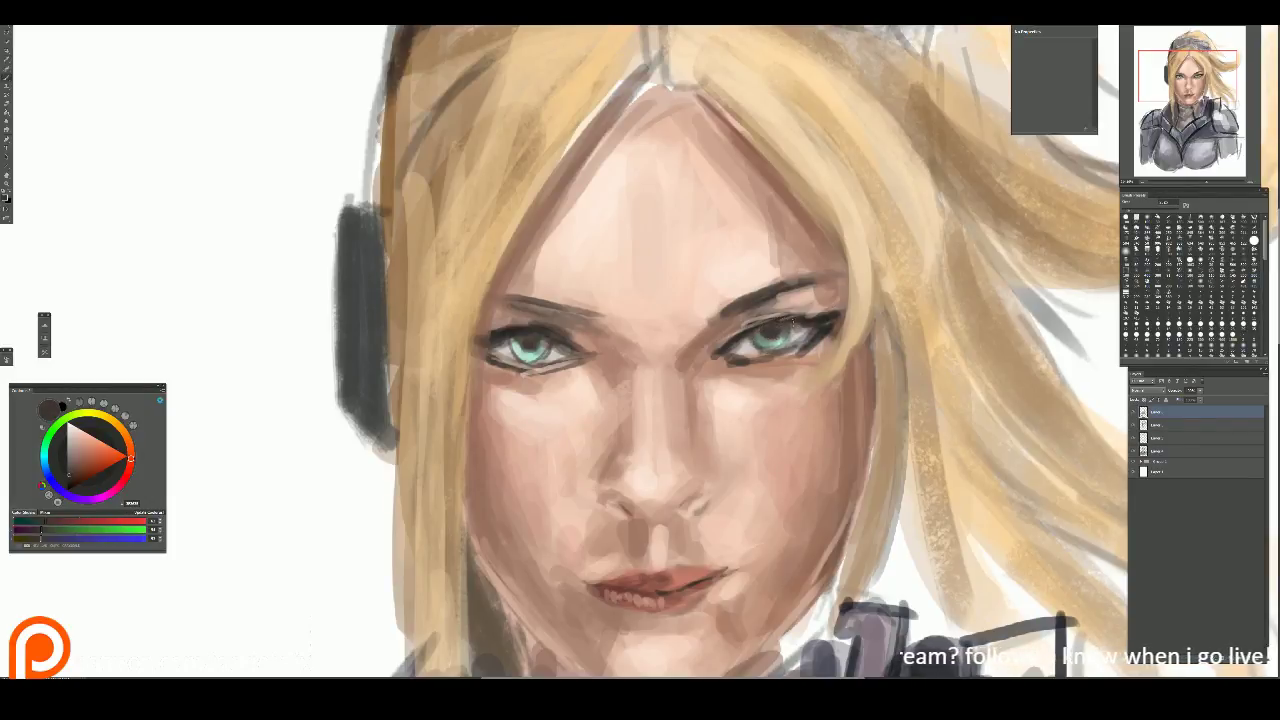
drag(786, 325, 826, 316)
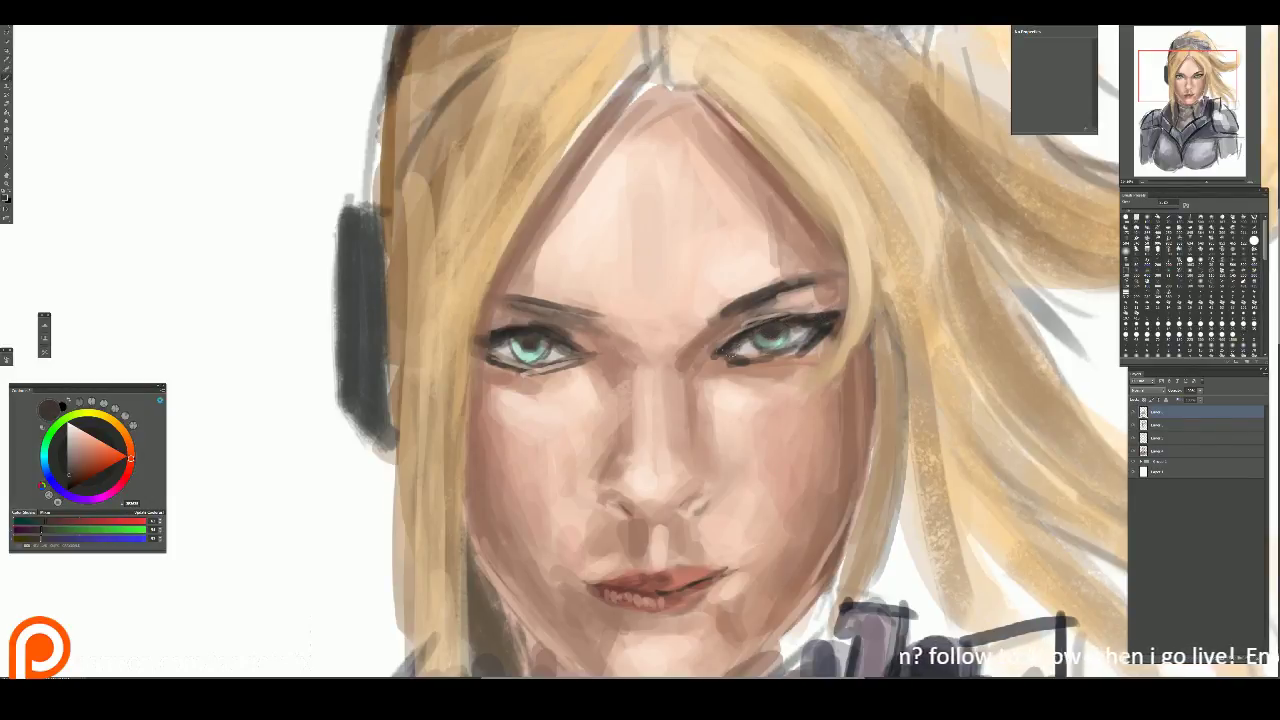
Step: Clean up the right-hand eye with sampled skin and dark tones, defining its lower lid and inner corner
key(alt)
alt+click(742, 381)
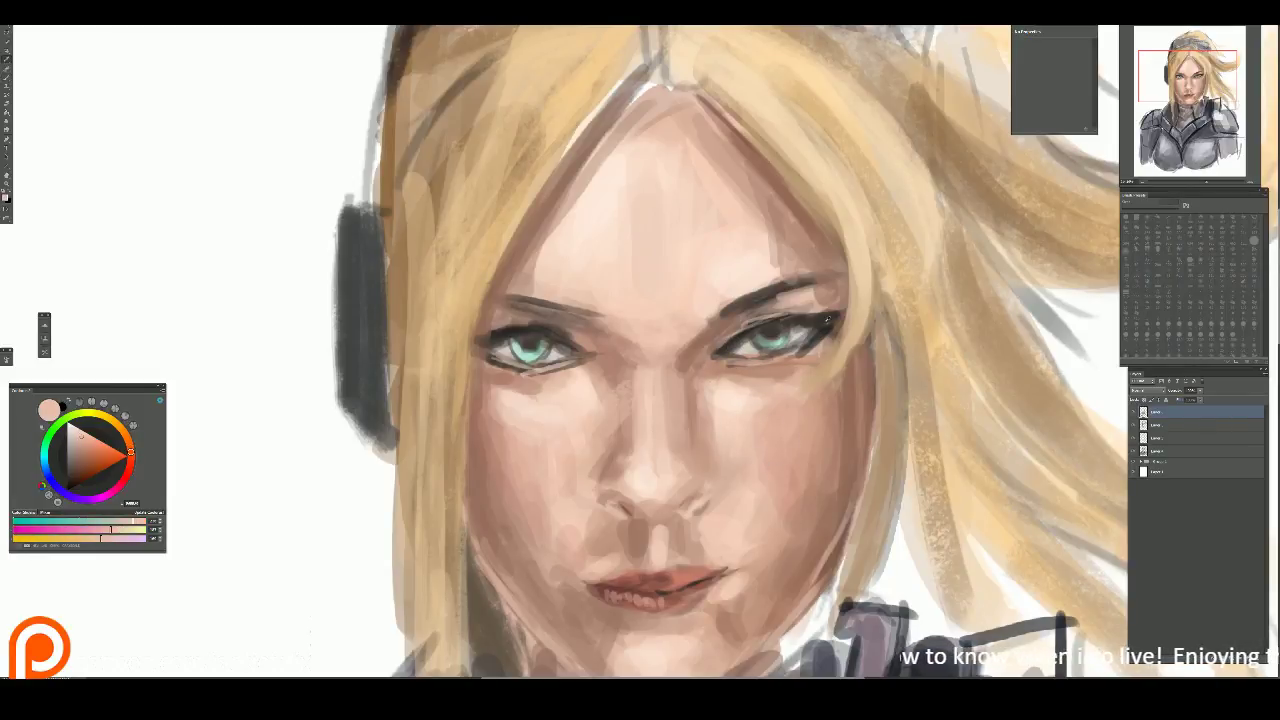
alt+click(770, 356)
drag(735, 370, 810, 350)
alt+click(736, 370)
mouse_move(736, 368)
mouse_down()
mouse_move(766, 360)
mouse_move(741, 357)
mouse_move(790, 310)
mouse_up()
drag(722, 342, 760, 320)
Step: Line the left-hand eye's lower lid with a sampled dark tone and soften beneath it with a sampled reddish brown
drag(492, 372, 560, 368)
alt+click(505, 348)
mouse_move(480, 360)
mouse_down()
mouse_move(505, 348)
mouse_move(564, 362)
mouse_up()
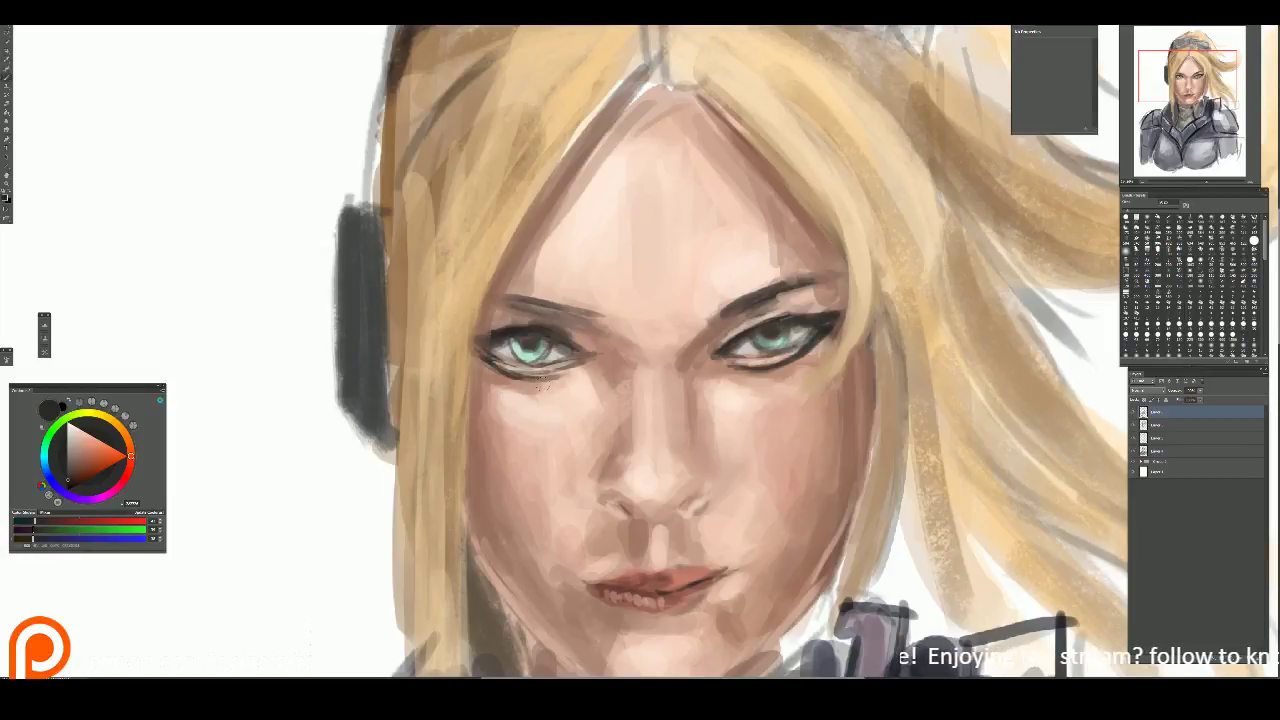
alt+click(505, 372)
mouse_move(492, 384)
mouse_down()
mouse_move(559, 383)
mouse_move(596, 362)
mouse_up()
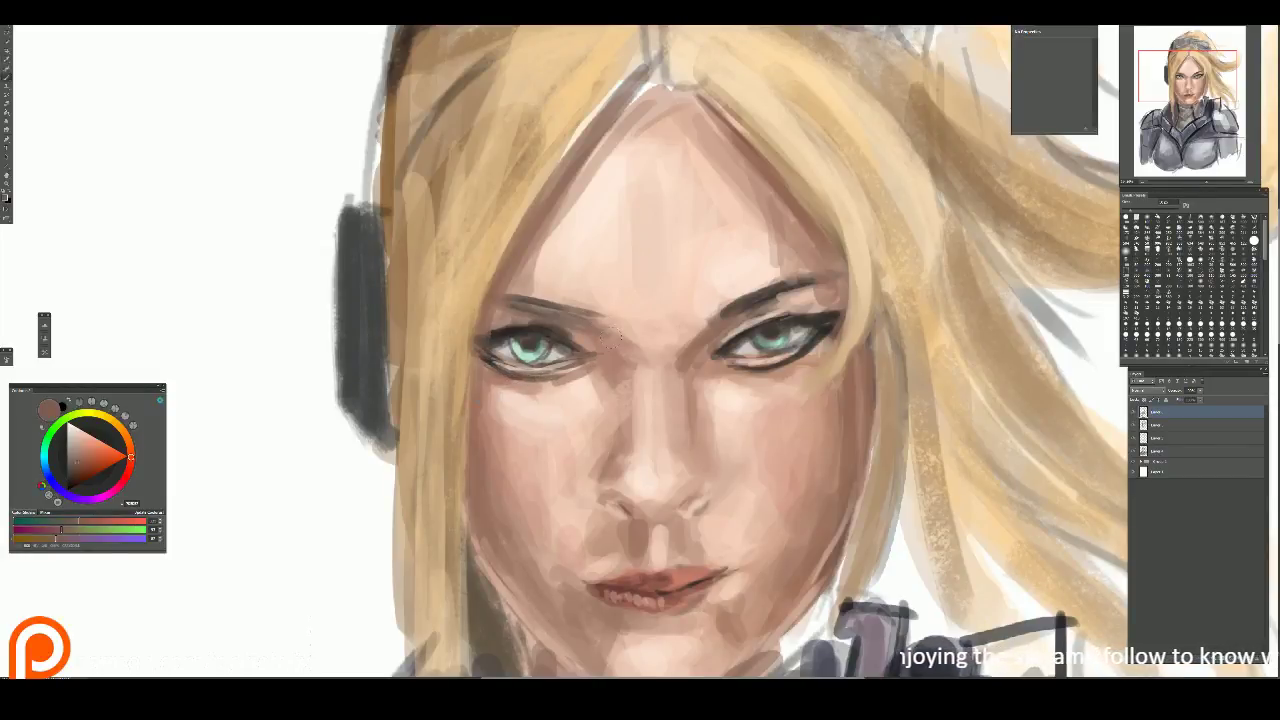
Step: Touch up the skin around the mouth with sampled face tones and dab a pale pink highlight beside the mouth
key(ctrl+0)
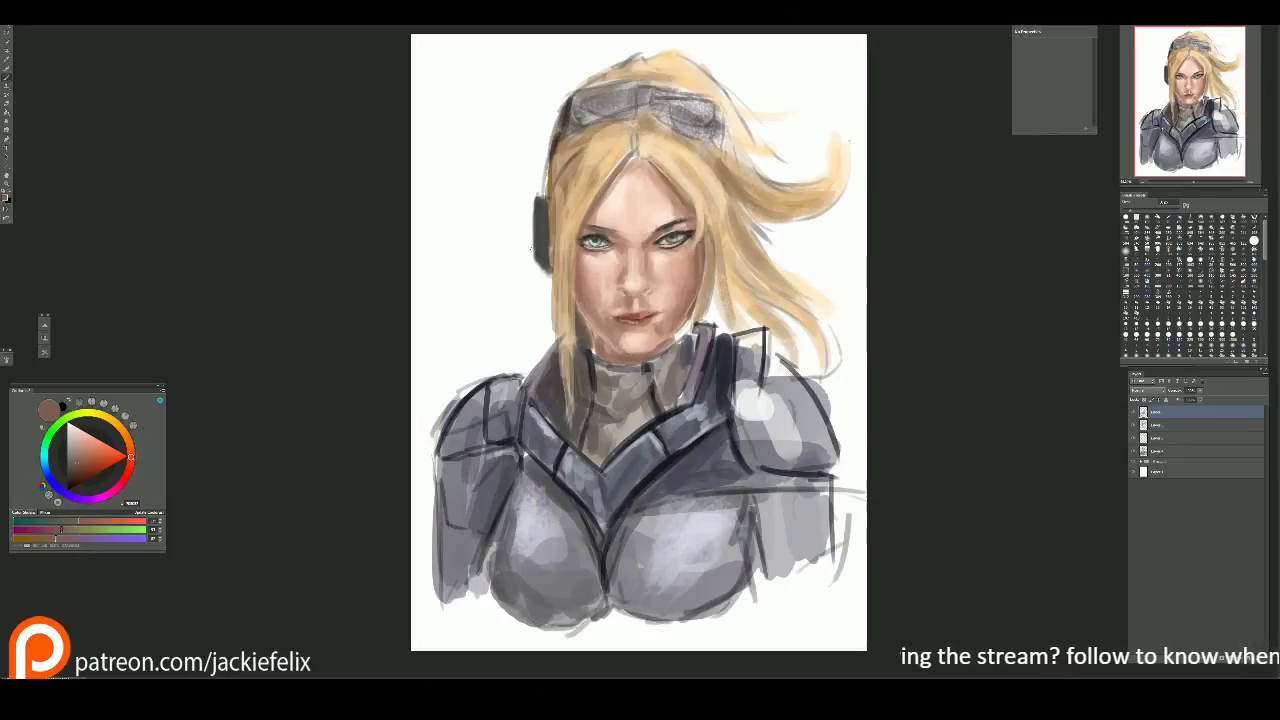
alt+click(658, 311)
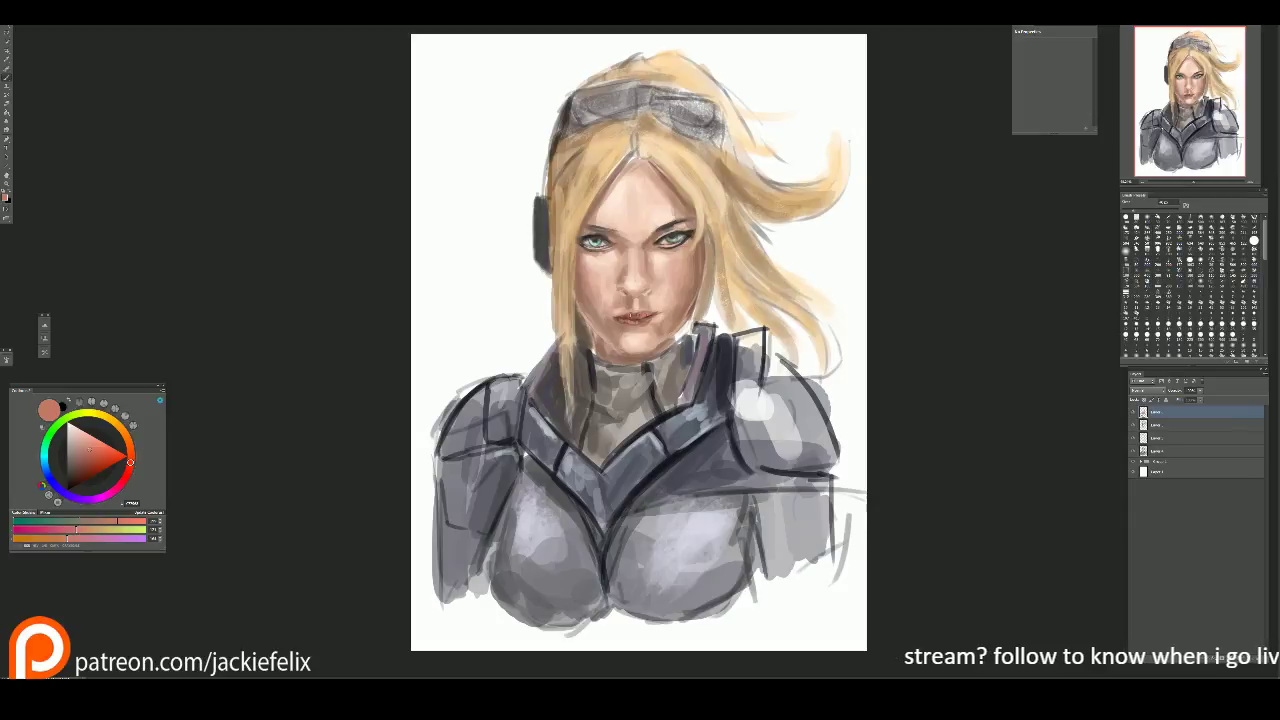
alt+click(628, 292)
drag(648, 293, 648, 320)
scroll(671, 282, up, 3)
alt+click(661, 276)
click(648, 320)
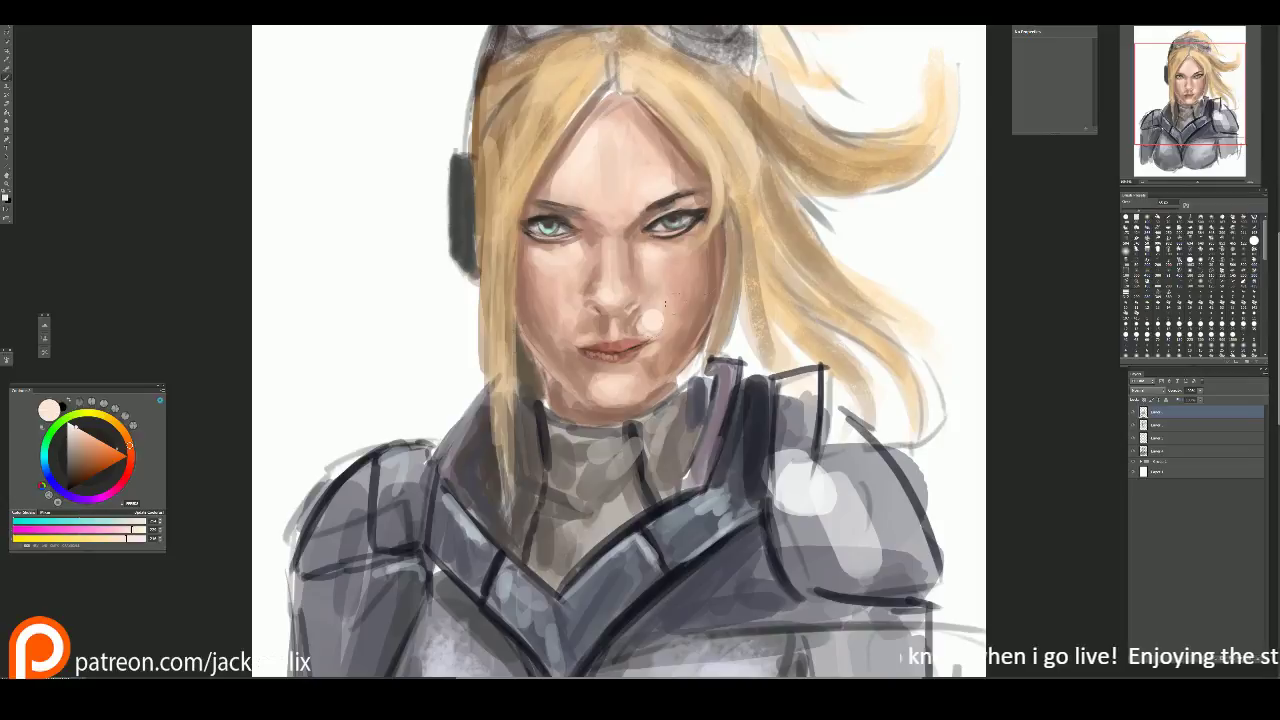
Step: Darken the right-hand upper arm of the armour with sampled blue-grey and near-black blue strokes
drag(648, 320, 630, 110)
alt+click(714, 363)
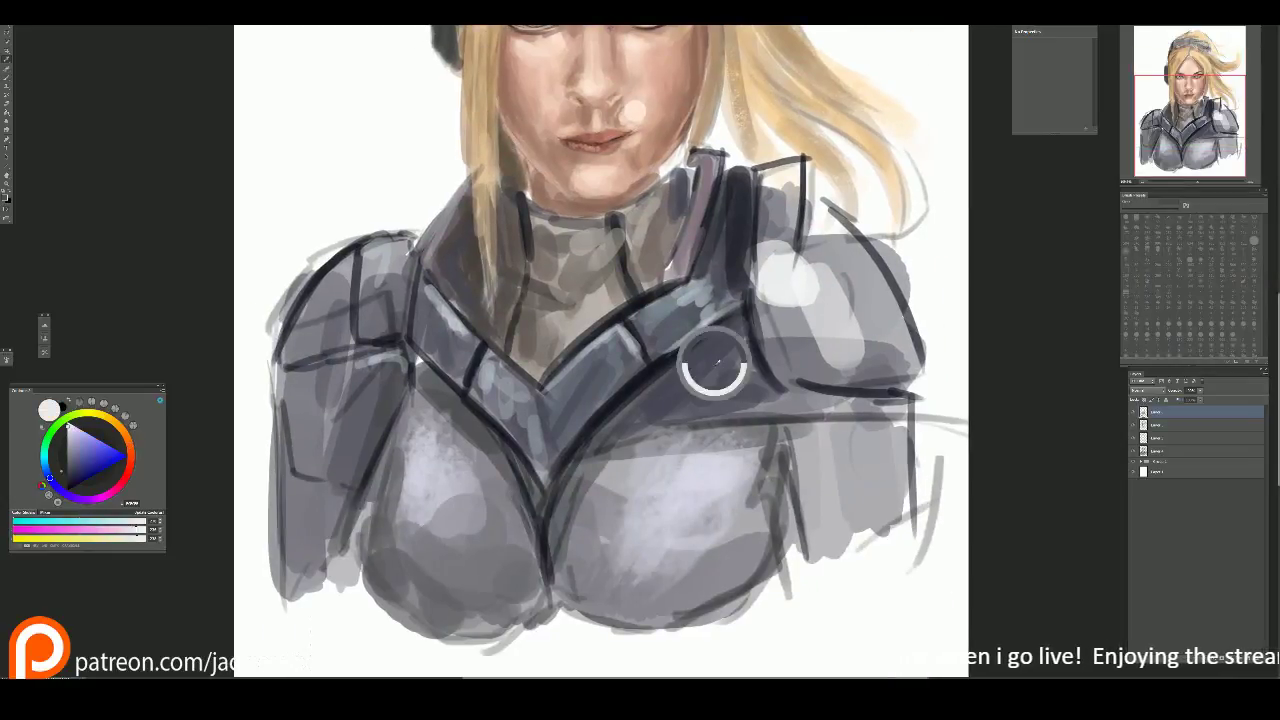
mouse_move(806, 420)
mouse_down()
mouse_move(816, 536)
mouse_move(806, 530)
mouse_move(832, 560)
mouse_move(884, 500)
mouse_up()
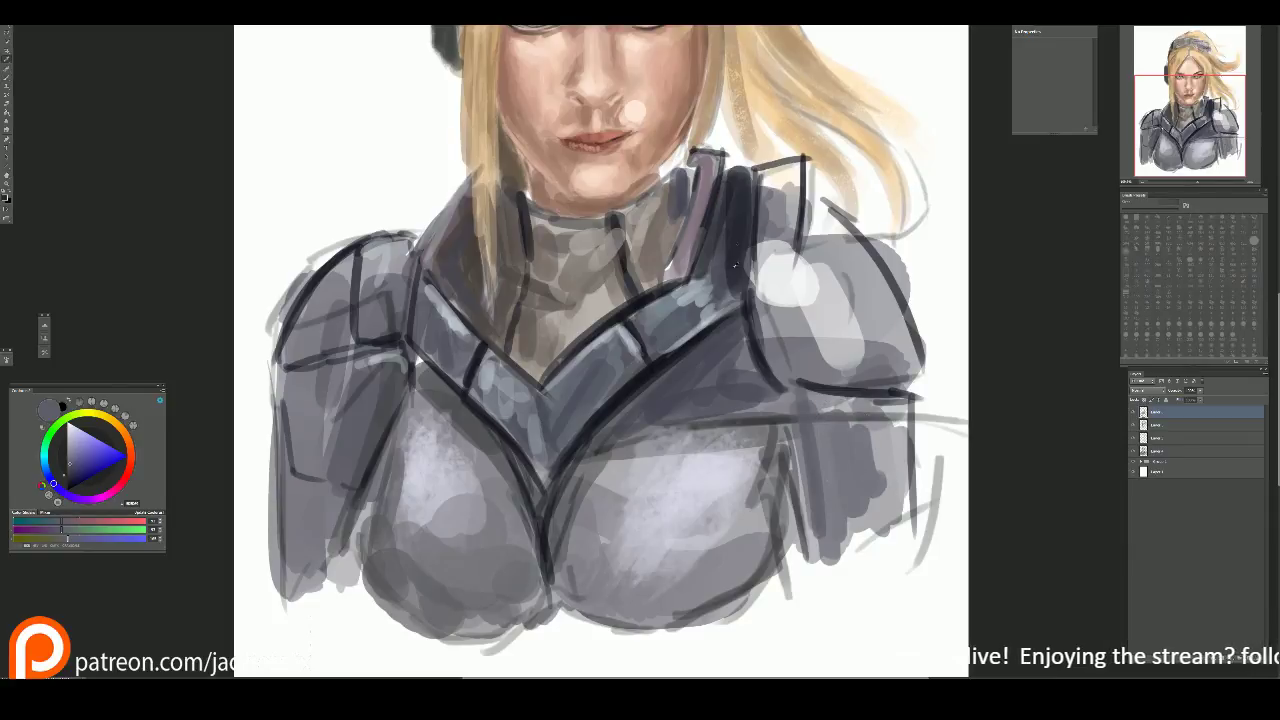
alt+click(800, 393)
mouse_move(798, 392)
mouse_down()
mouse_move(798, 482)
mouse_move(826, 530)
mouse_move(838, 468)
mouse_up()
drag(824, 414, 858, 526)
drag(864, 444, 878, 482)
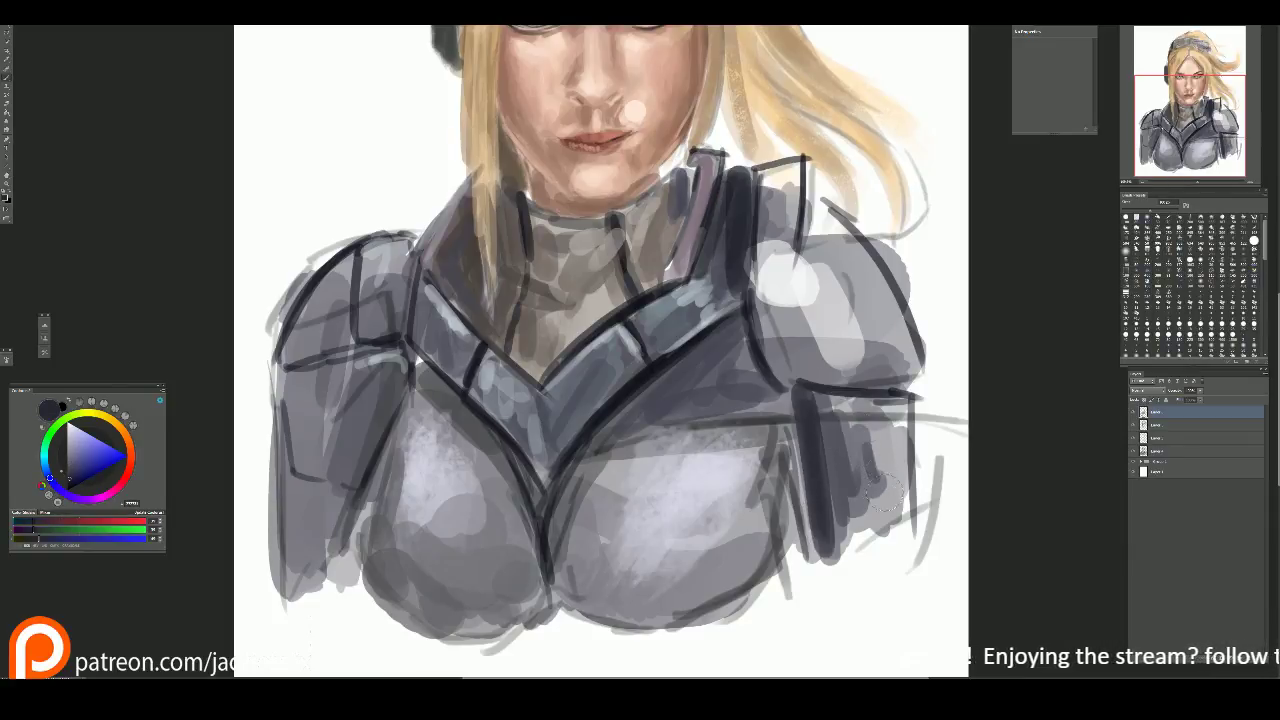
Step: Paint the chest armour below the V-shaped collar with sampled blue-grey tones, adding bluish strokes along both sides
key(ctrl+minus)
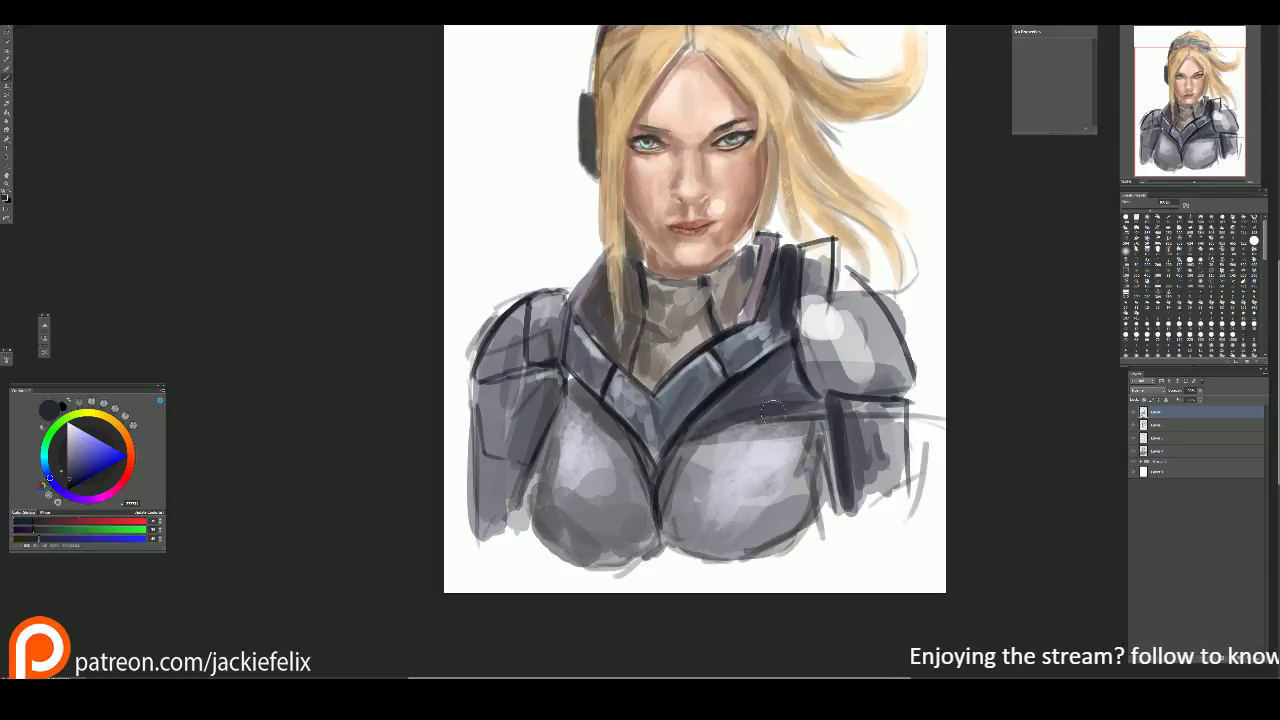
alt+click(762, 372)
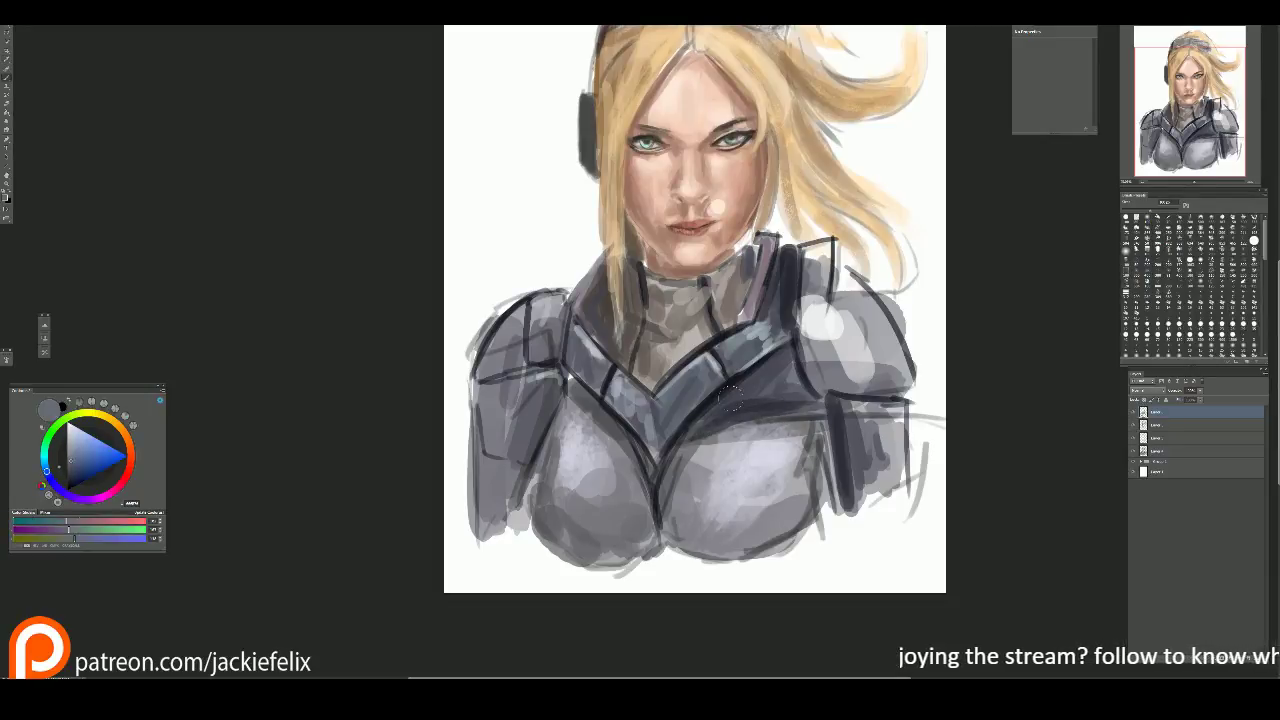
alt+click(722, 410)
mouse_move(729, 396)
mouse_down()
mouse_move(765, 376)
mouse_move(782, 392)
mouse_up()
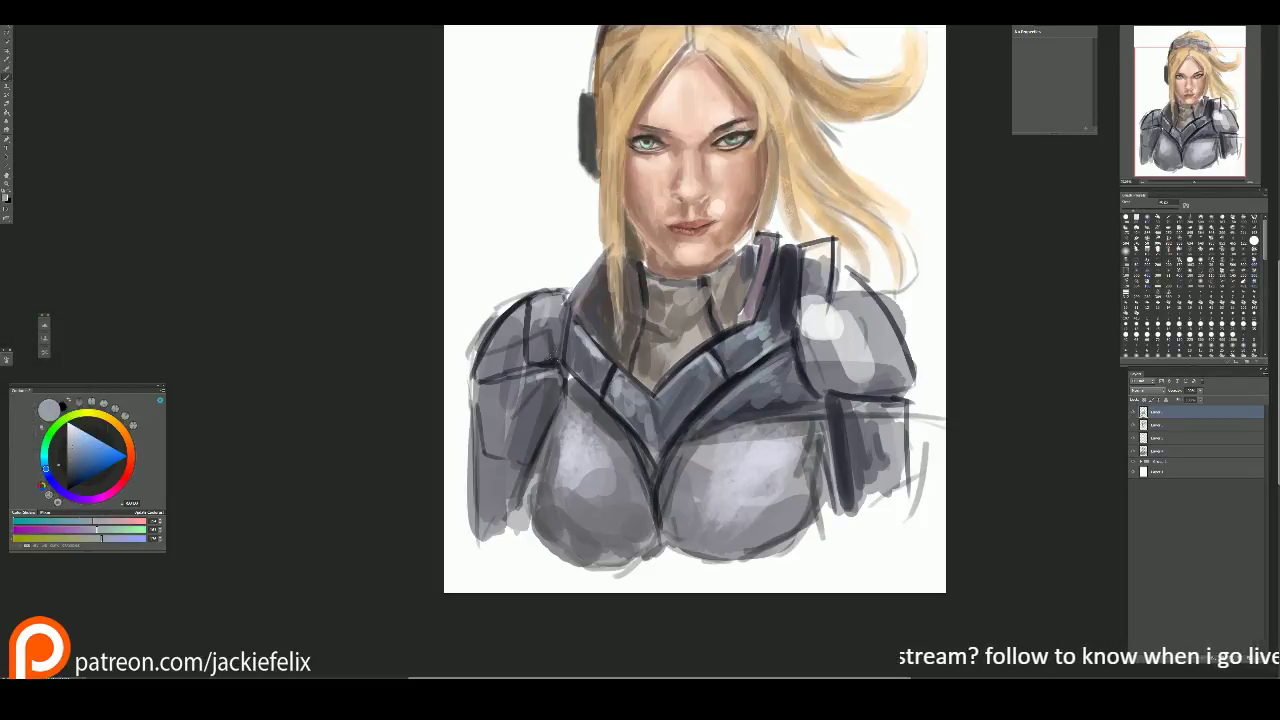
drag(585, 395, 632, 478)
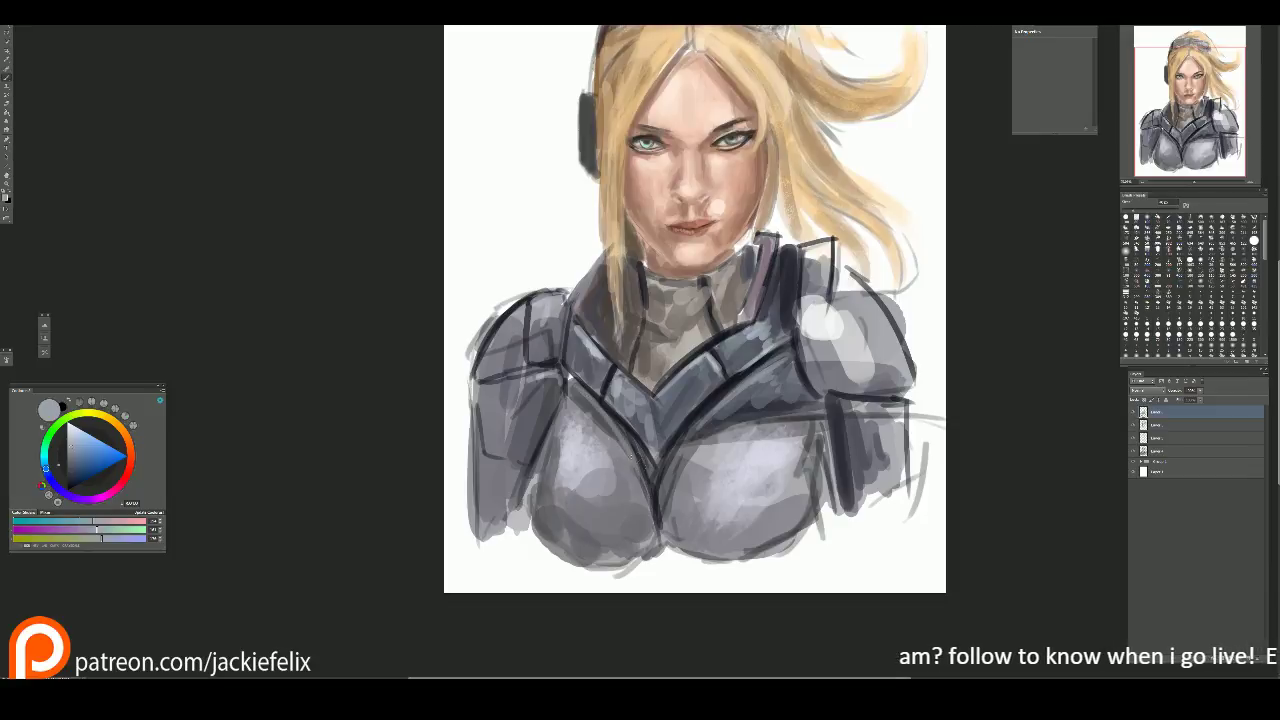
Step: Paint the left-hand shoulder plate and add sampled blue-grey highlights to the dark upright collar on the right
key(alt)
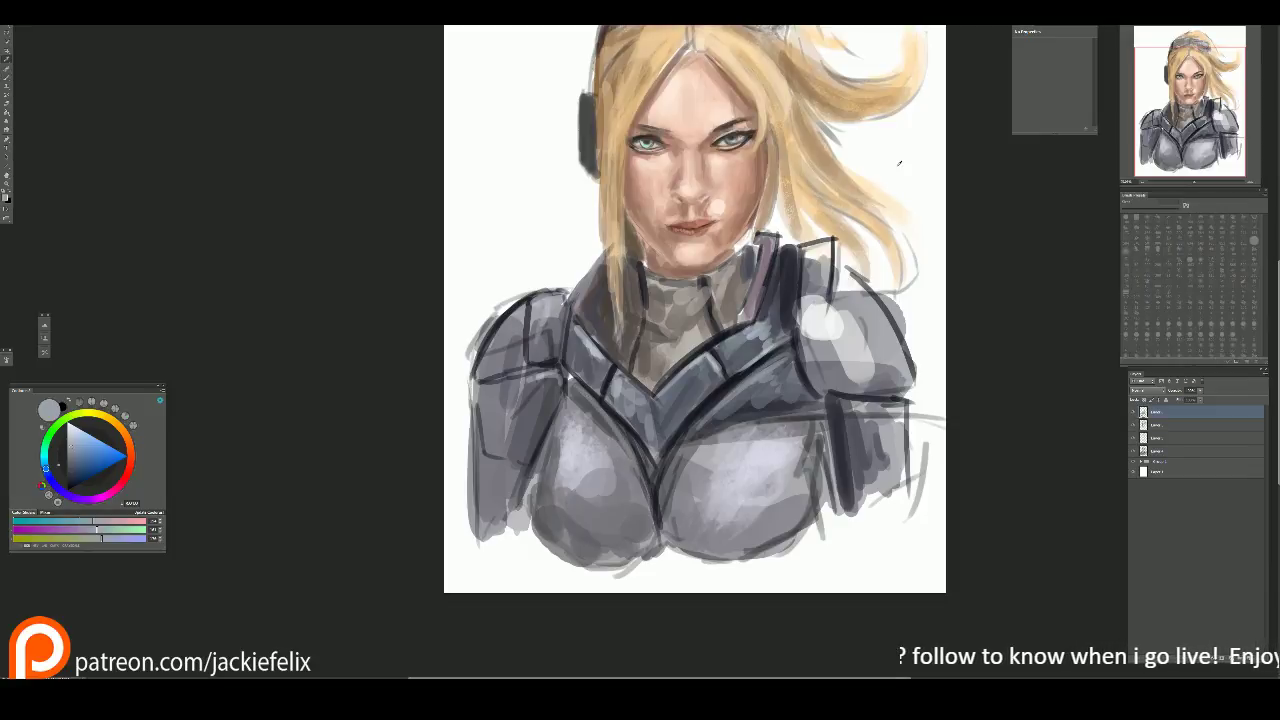
mouse_move(545, 297)
mouse_down()
mouse_move(532, 340)
mouse_move(492, 356)
mouse_move(502, 342)
mouse_move(548, 372)
mouse_move(540, 380)
mouse_up()
alt+click(771, 271)
alt+click(775, 280)
mouse_move(788, 248)
mouse_down()
mouse_move(772, 312)
mouse_move(790, 290)
mouse_up()
alt+click(768, 249)
drag(786, 242, 786, 296)
drag(490, 384, 553, 375)
key(ctrl+z)
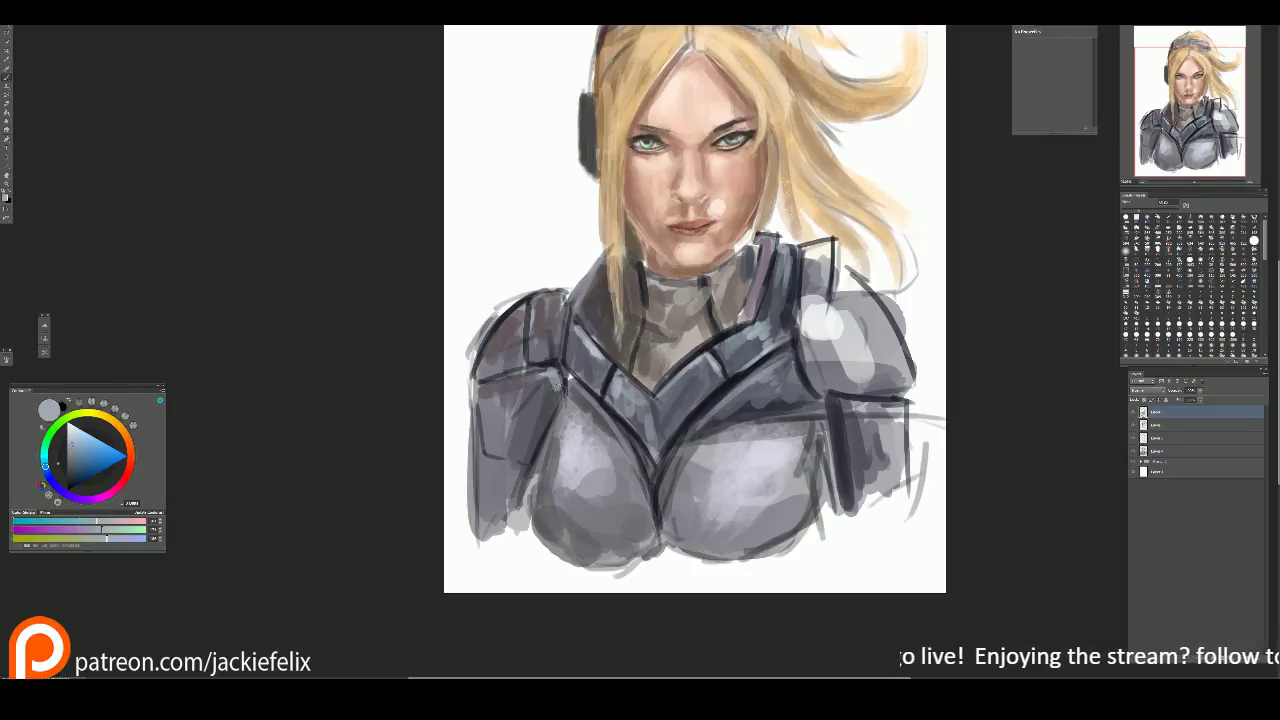
key(ctrl+alt+z)
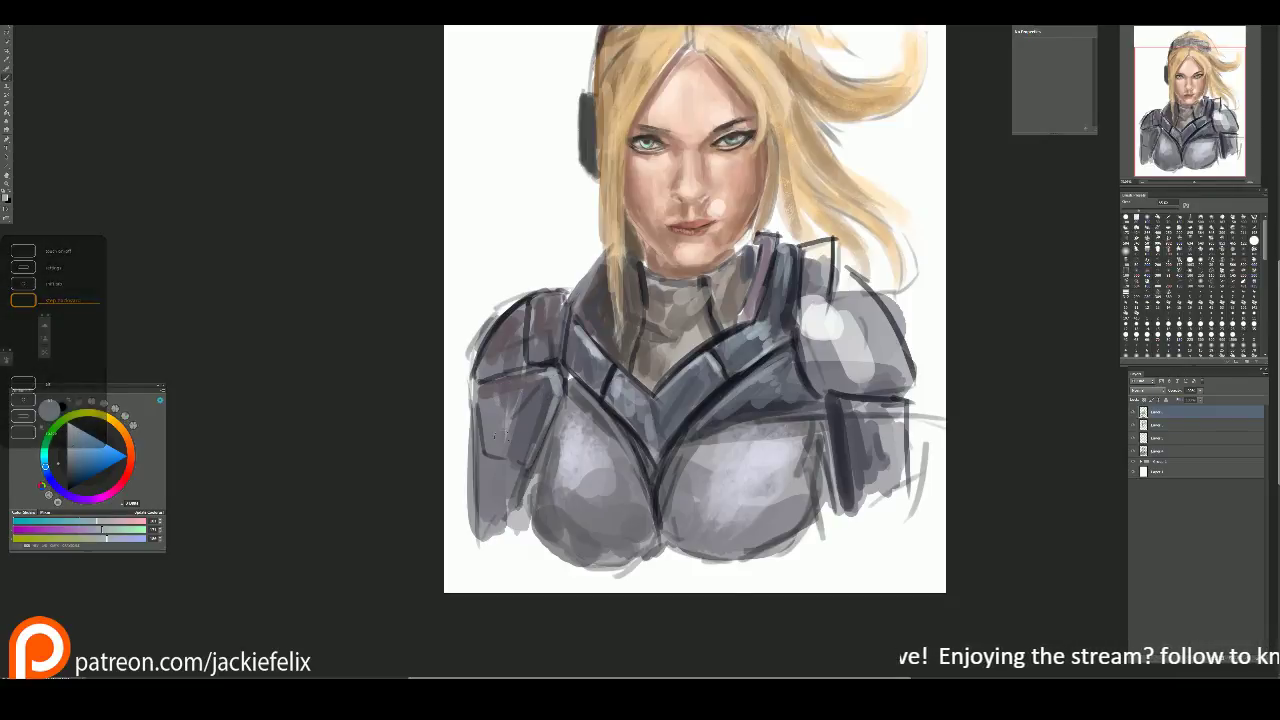
Step: Add a dark round detail and deep shadow to the left-hand arm armour with a sampled near-black blue
alt+click(495, 432)
drag(502, 422, 518, 436)
mouse_move(512, 436)
mouse_down()
mouse_move(522, 456)
mouse_move(500, 545)
mouse_move(485, 530)
mouse_move(480, 545)
mouse_move(540, 545)
mouse_up()
key(e)
key(b)
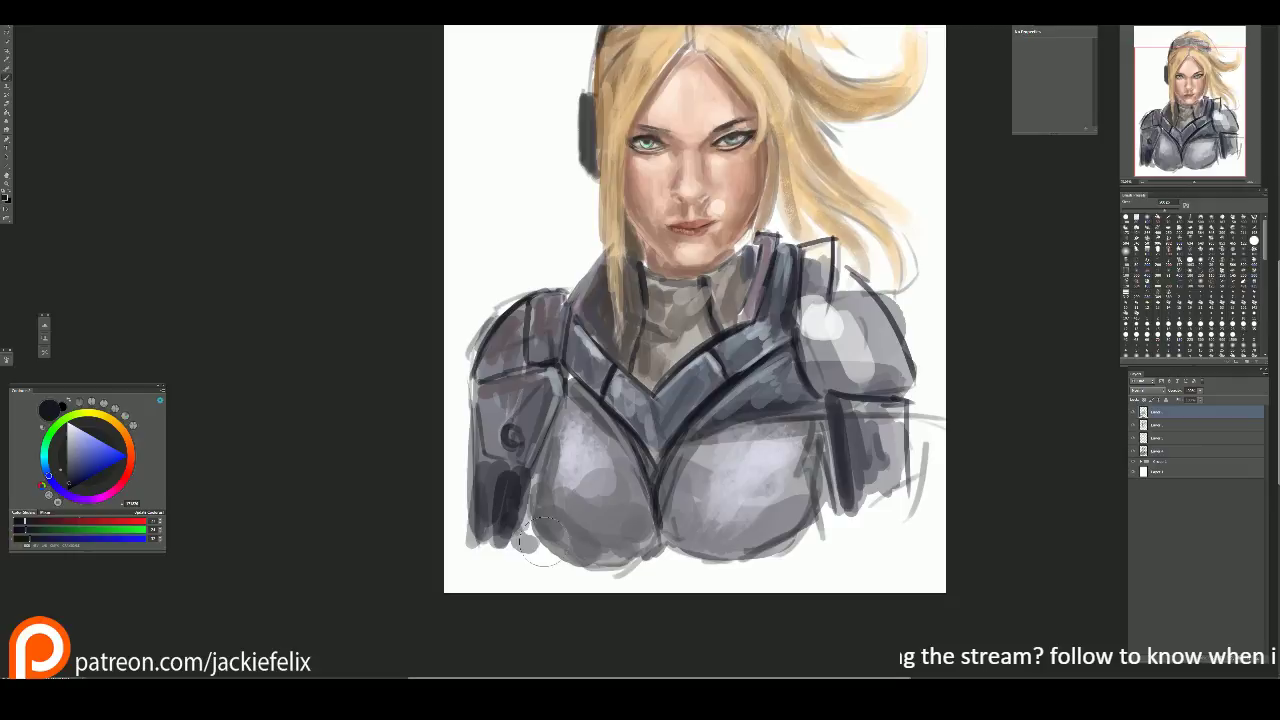
Step: Refine the outer corner of the left-hand eye with tones sampled from the face
key(alt)
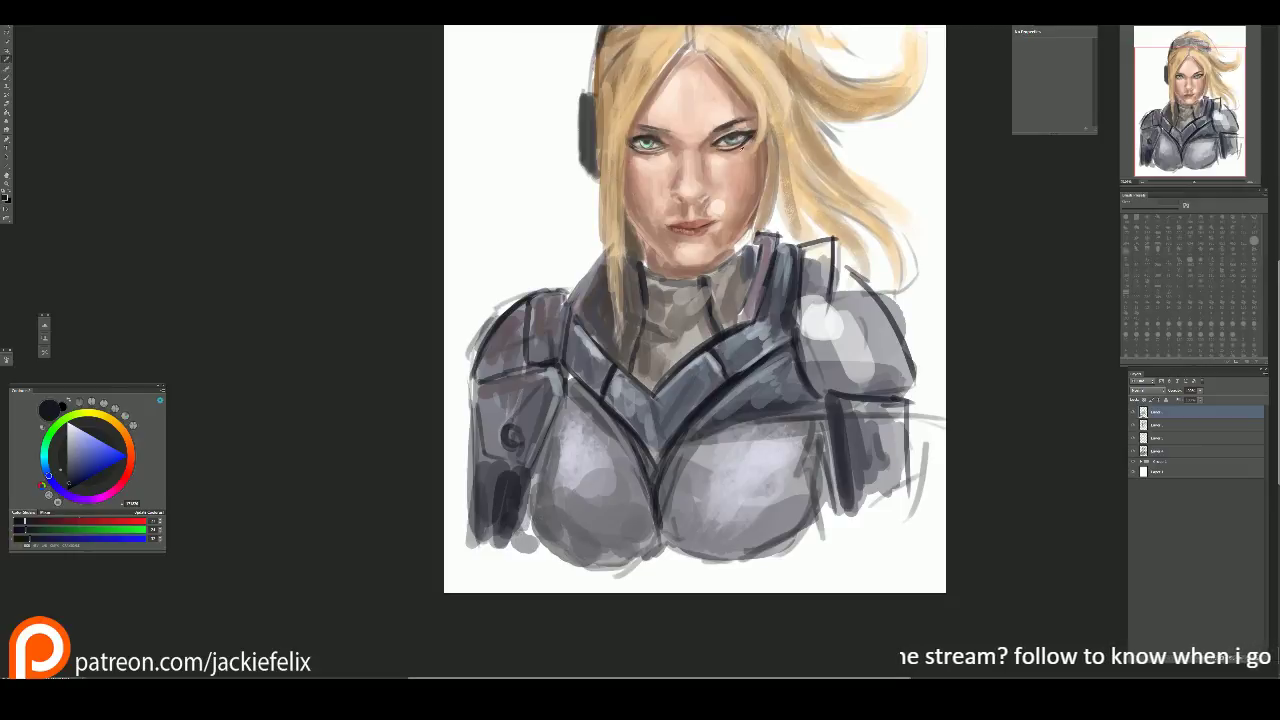
alt+click(720, 157)
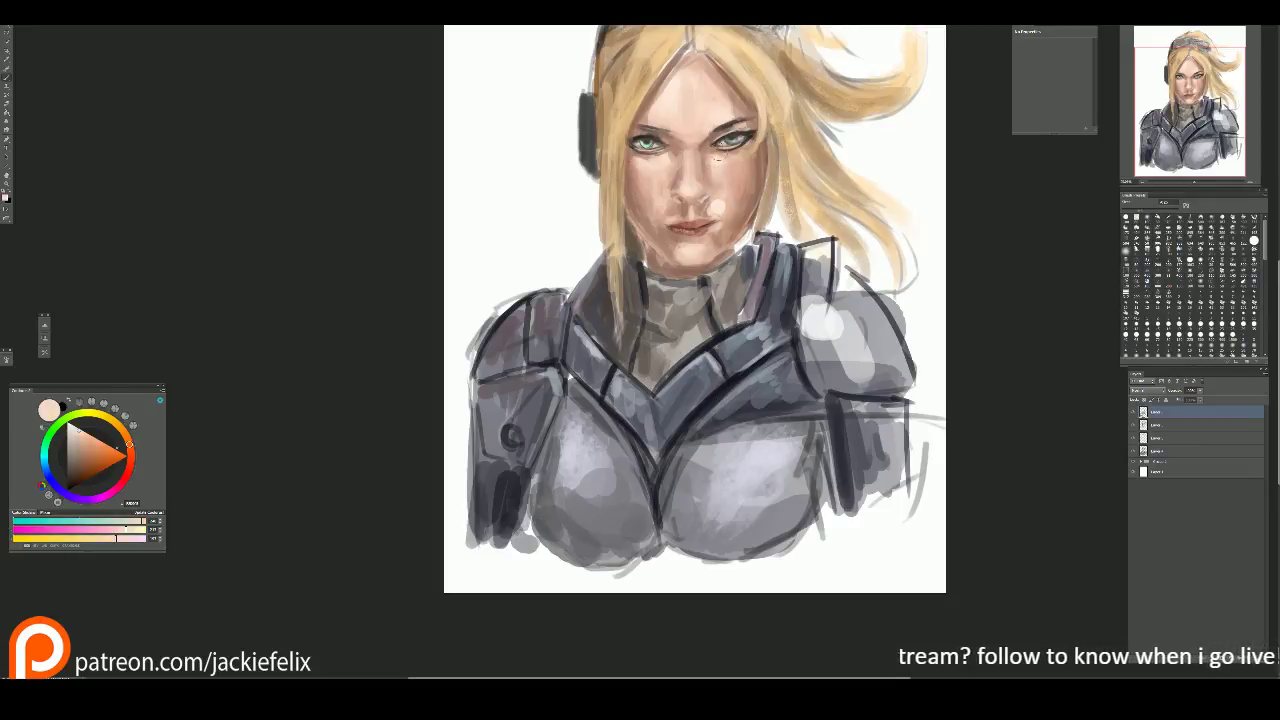
drag(1190, 60, 1189, 29)
scroll(880, 142, up, 2)
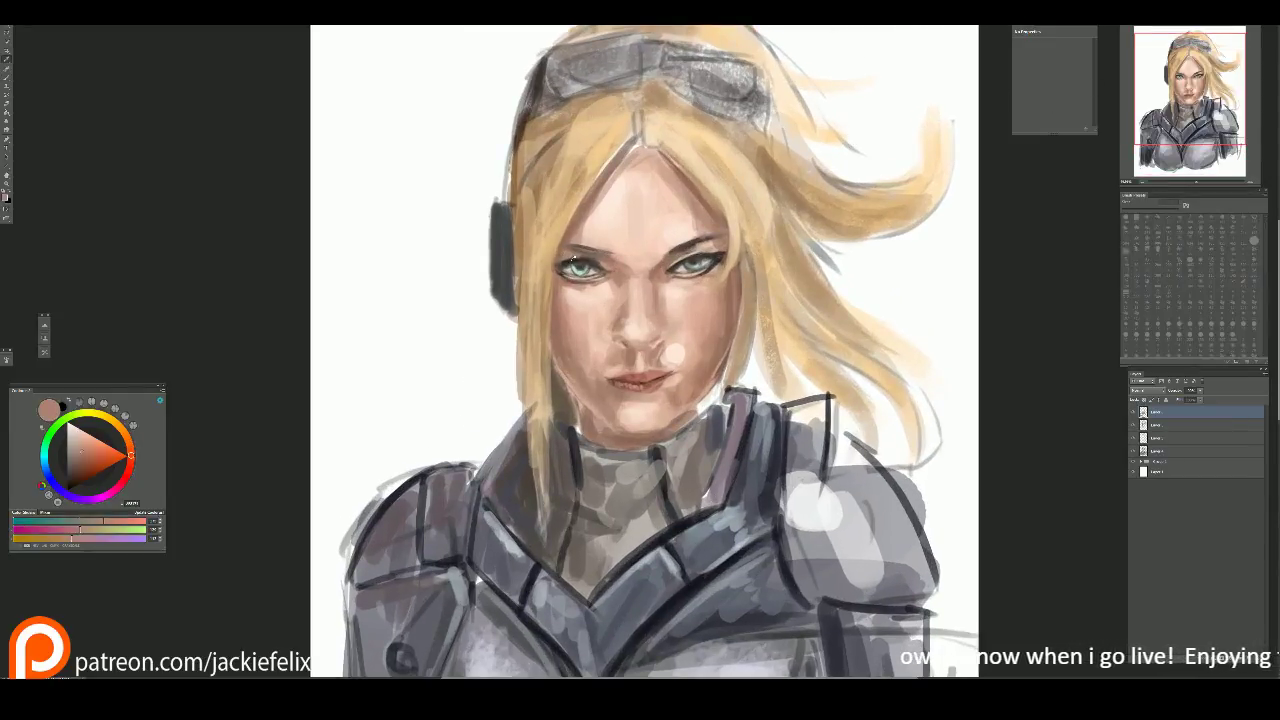
alt+click(560, 262)
drag(555, 258, 566, 266)
alt+click(590, 237)
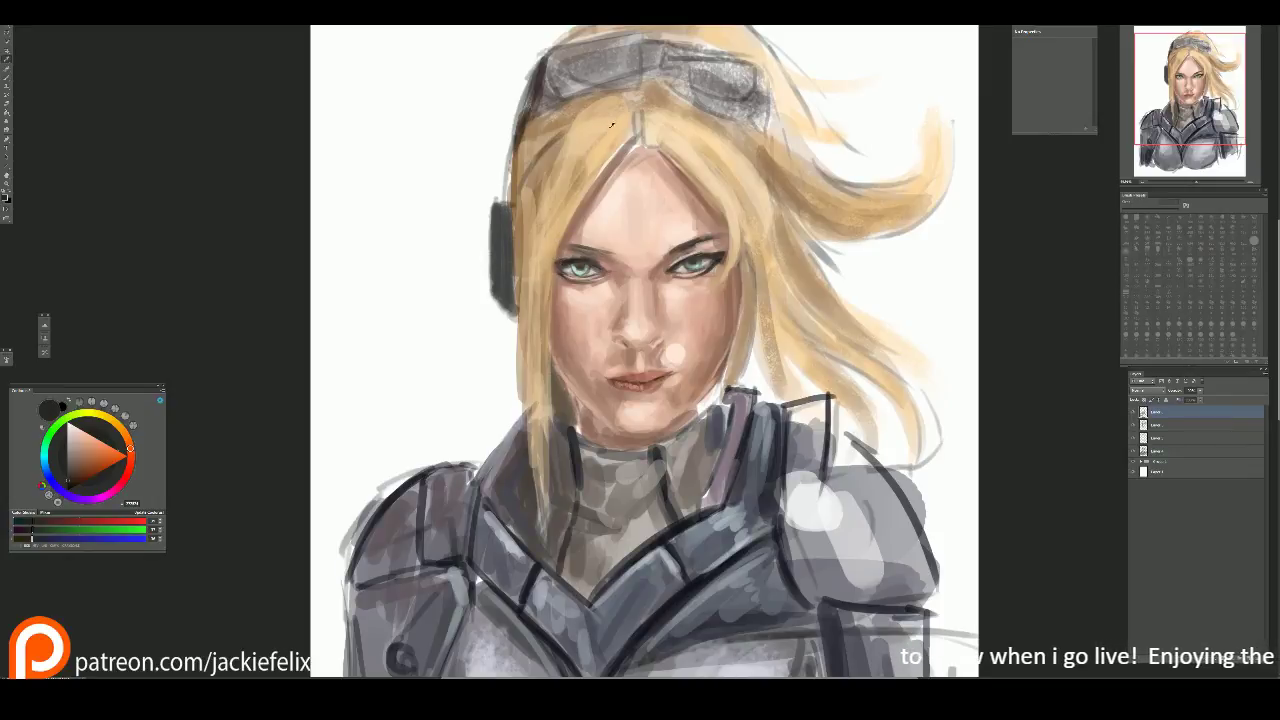
Step: Paint light blonde strands along the left side of the face and extend the lock down over the collar
drag(584, 166, 556, 272)
drag(566, 212, 549, 271)
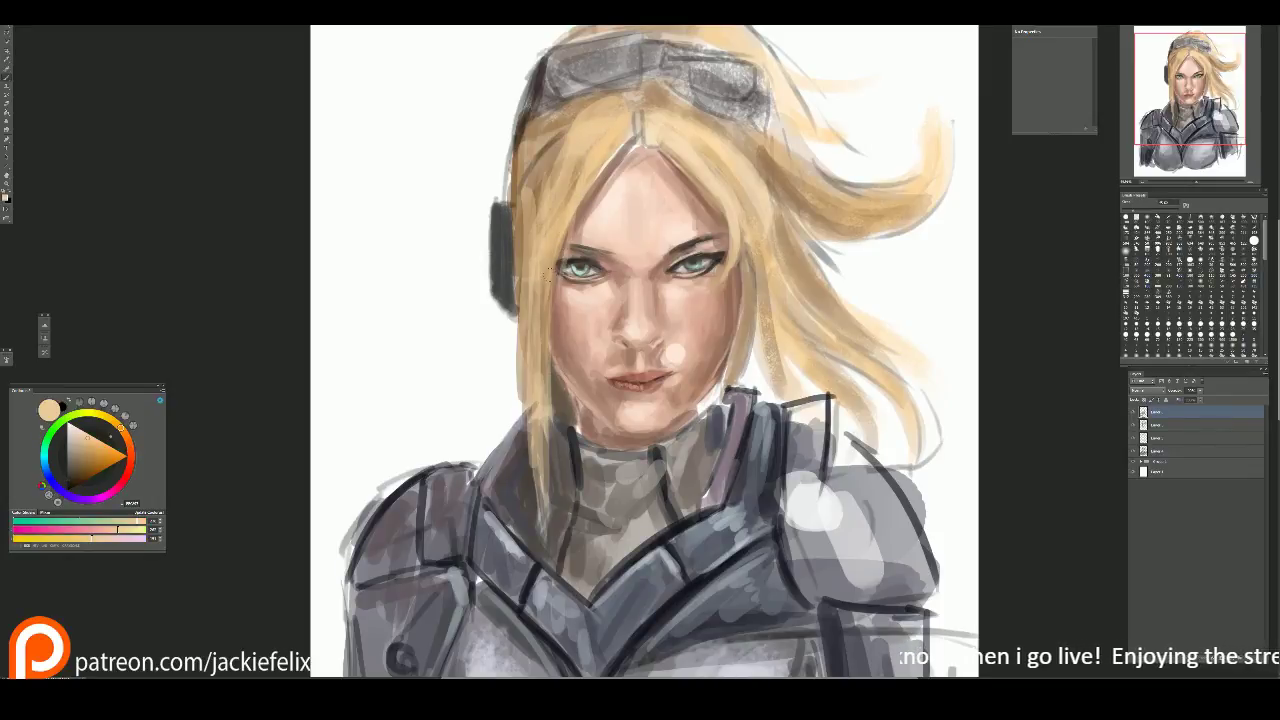
drag(528, 350, 540, 505)
drag(538, 422, 545, 580)
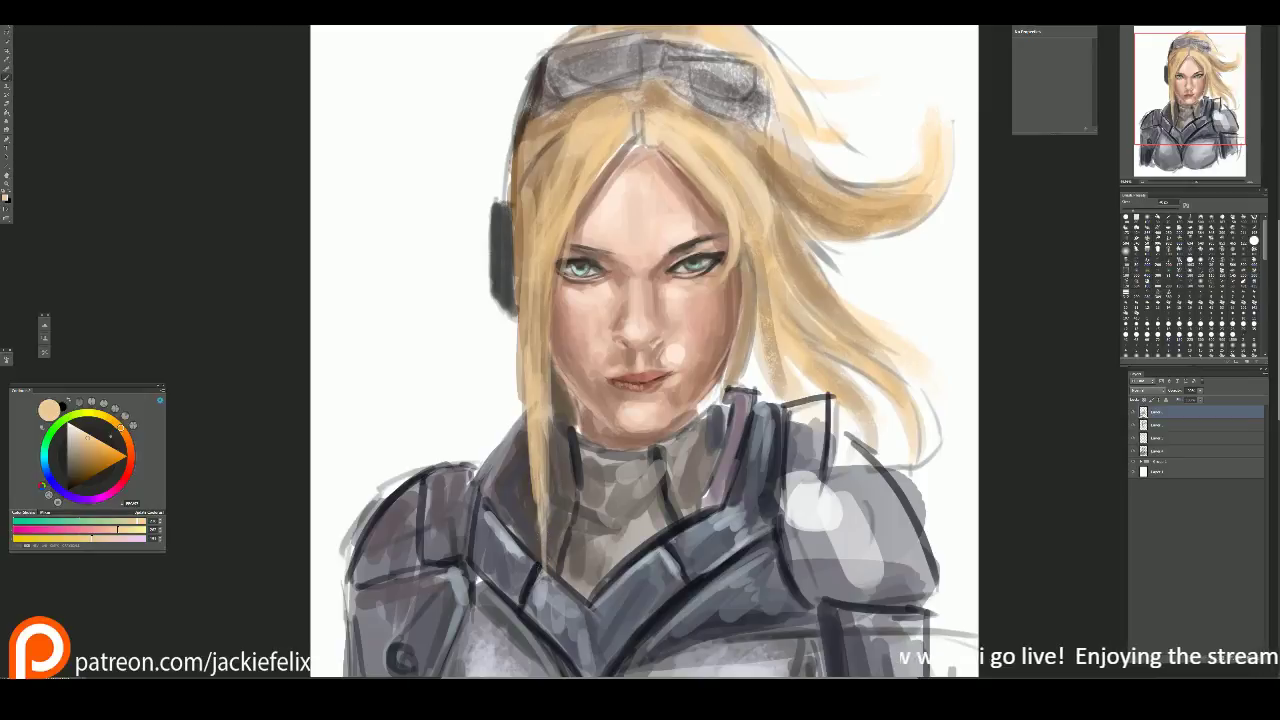
Step: Reduce the brush size and build up the tip of the curled windblown lock with light blonde
drag(644, 352, 672, 394)
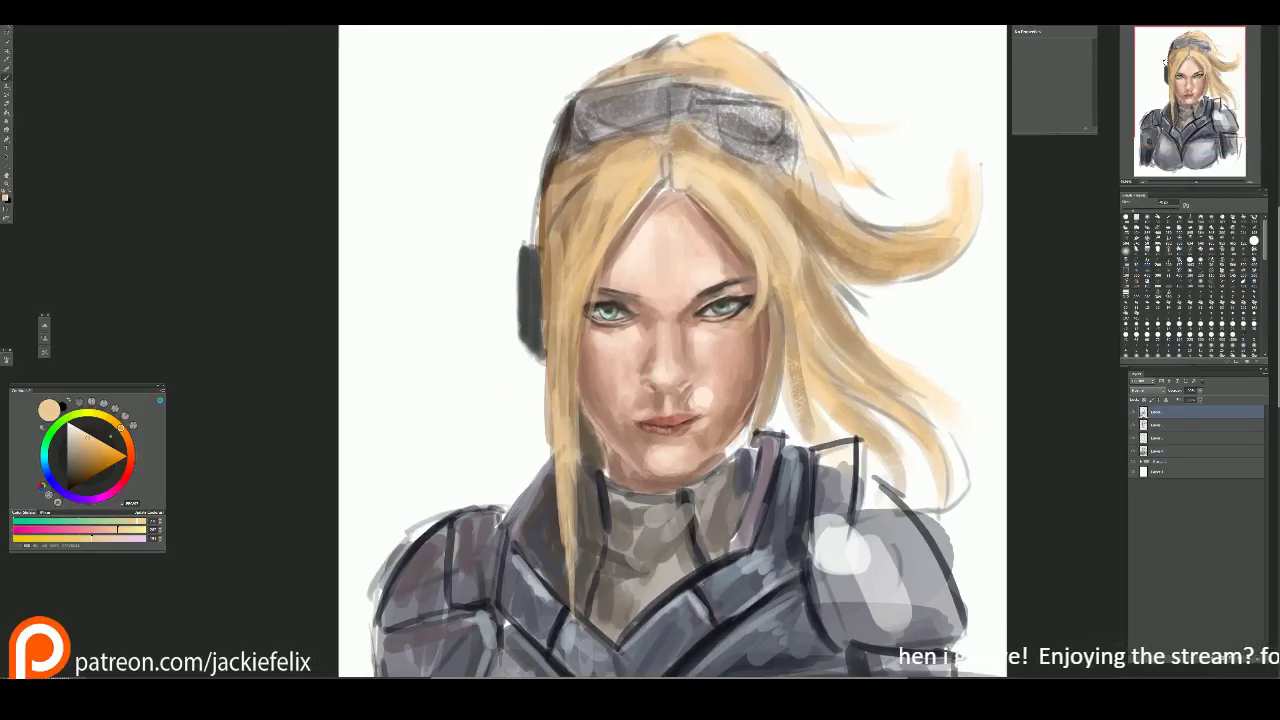
key(ctrl+minus)
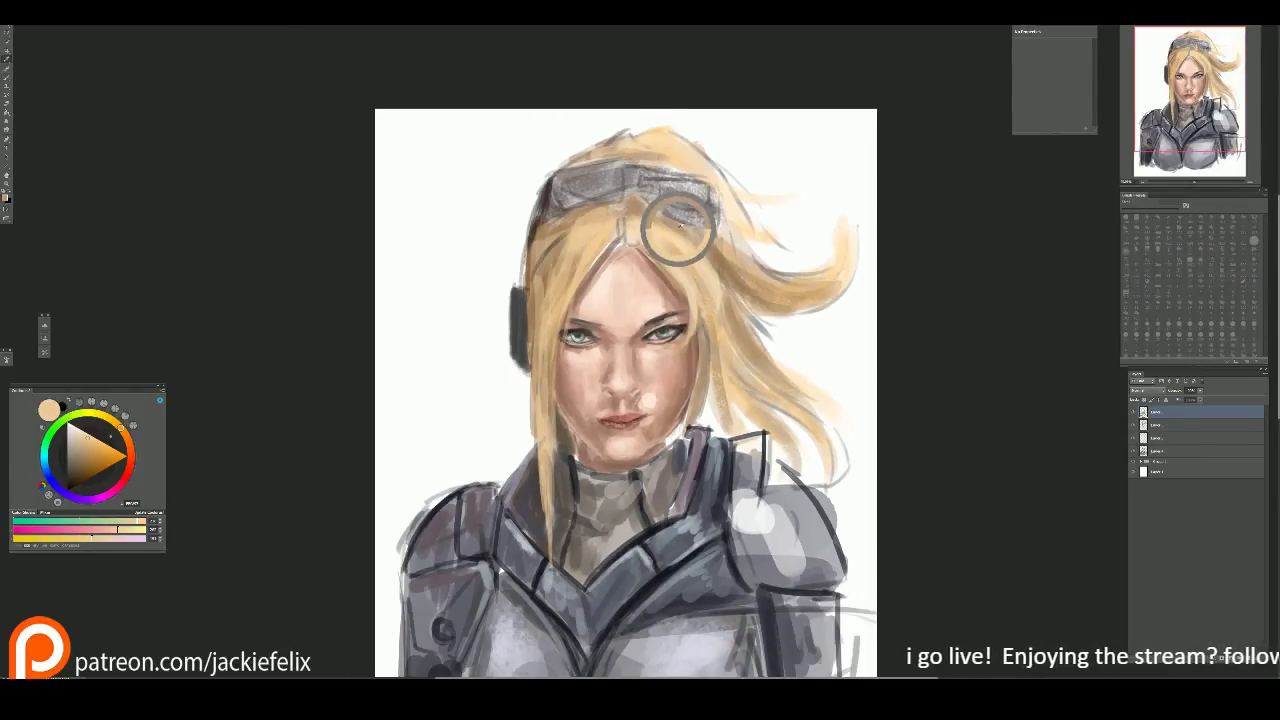
key(bracketleft)
key(bracketleft)
key(bracketleft)
key(bracketleft)
key(bracketleft)
key(bracketleft)
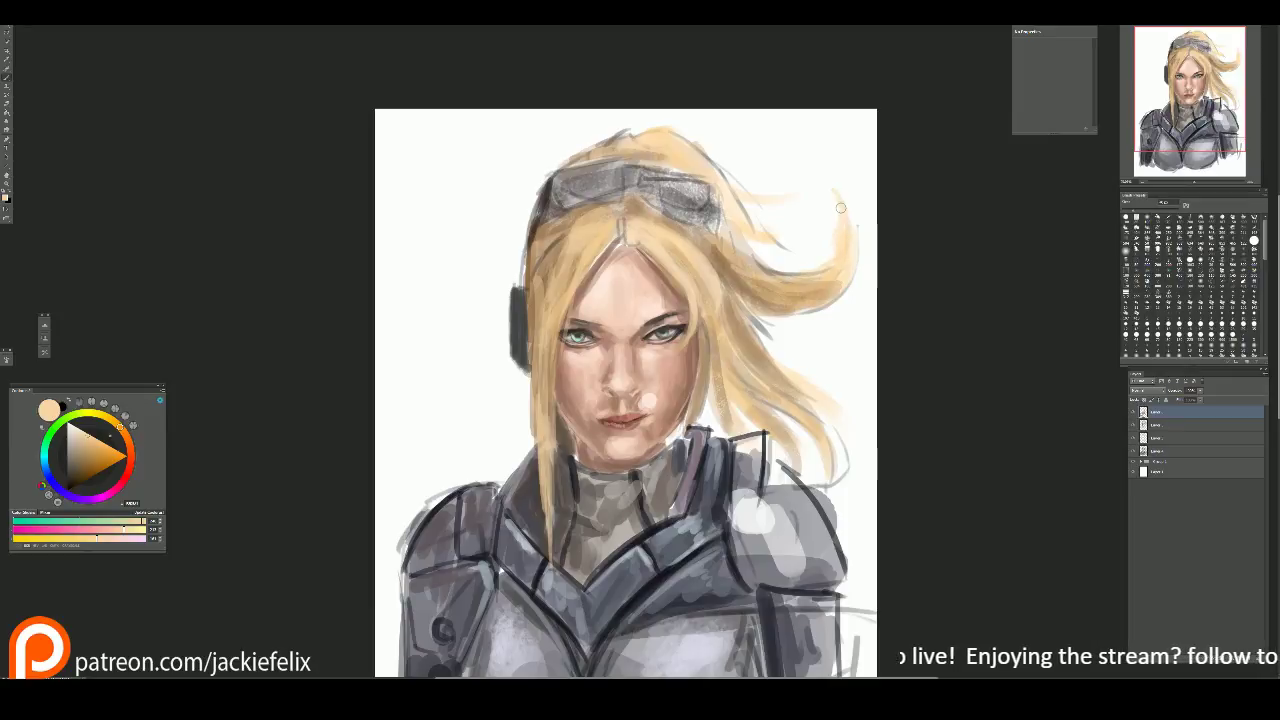
Step: Shade the windblown locks on the right with a muted brown derived from a sampled skin tone
key(i)
click(649, 400)
key(b)
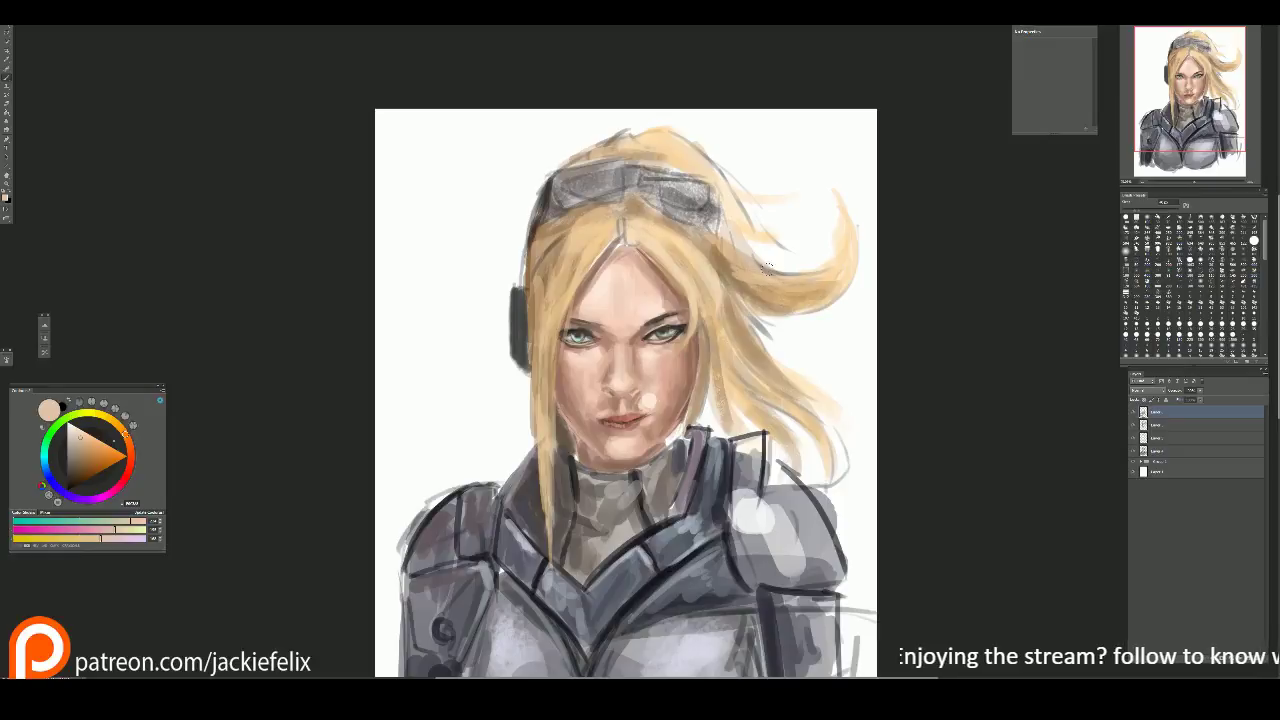
click(99, 453)
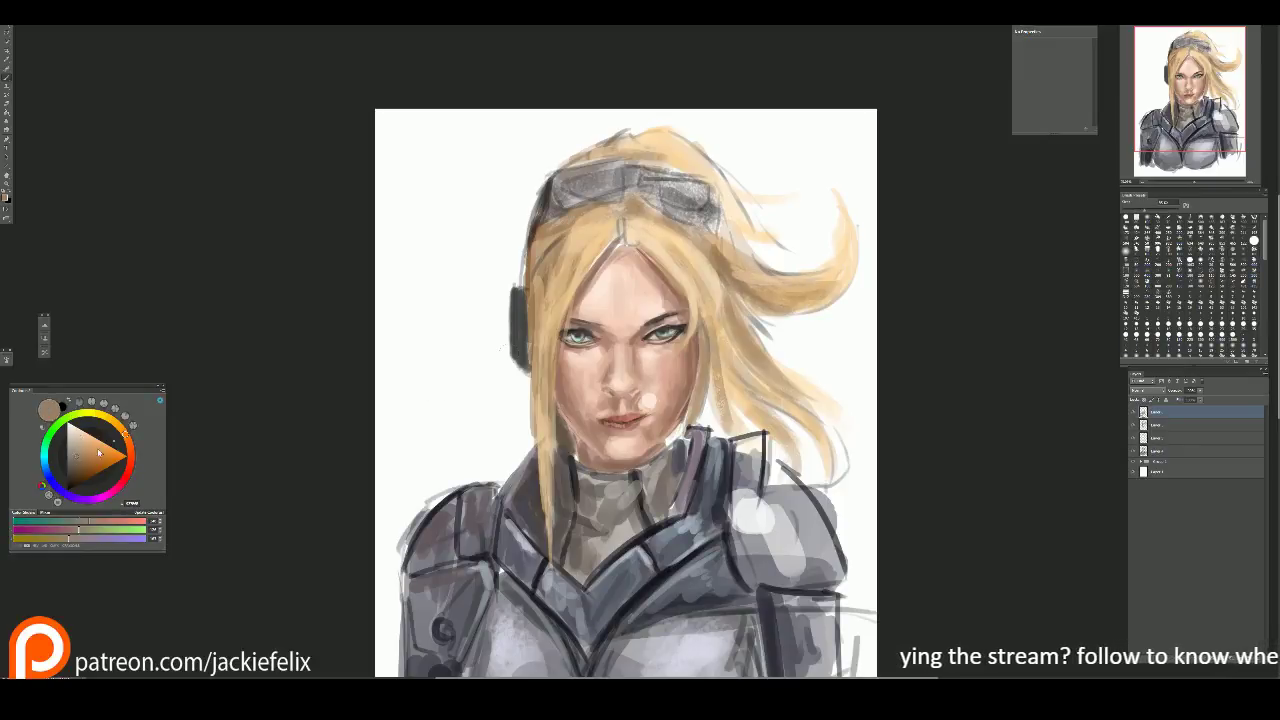
mouse_move(718, 278)
mouse_down()
mouse_move(792, 274)
mouse_move(838, 212)
mouse_move(822, 195)
mouse_move(810, 272)
mouse_move(782, 292)
mouse_move(838, 195)
mouse_move(841, 275)
mouse_move(800, 296)
mouse_move(830, 240)
mouse_move(796, 270)
mouse_up()
mouse_move(786, 338)
mouse_down()
mouse_move(745, 352)
mouse_move(838, 472)
mouse_move(815, 470)
mouse_move(792, 386)
mouse_move(850, 485)
mouse_up()
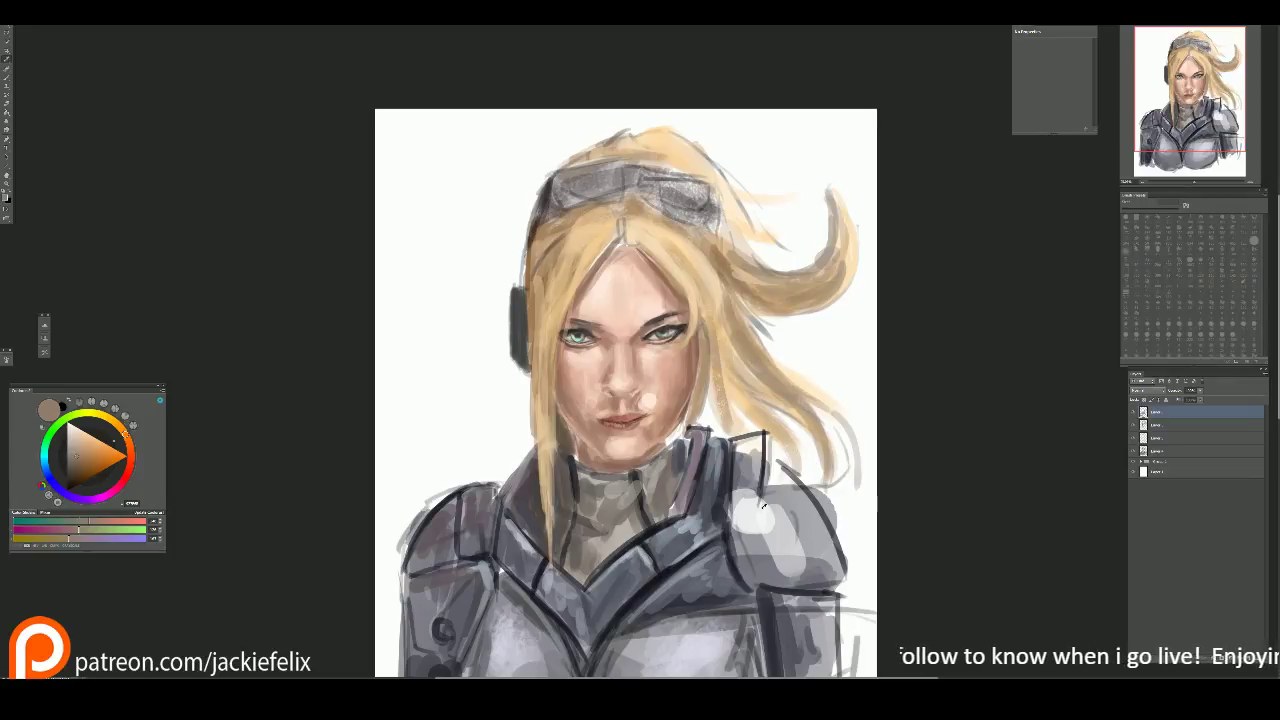
Step: Shade the shoulder plate on the right with blue-grey sampled from the armour and build up its near-white highlight
alt+click(758, 522)
alt+click(718, 586)
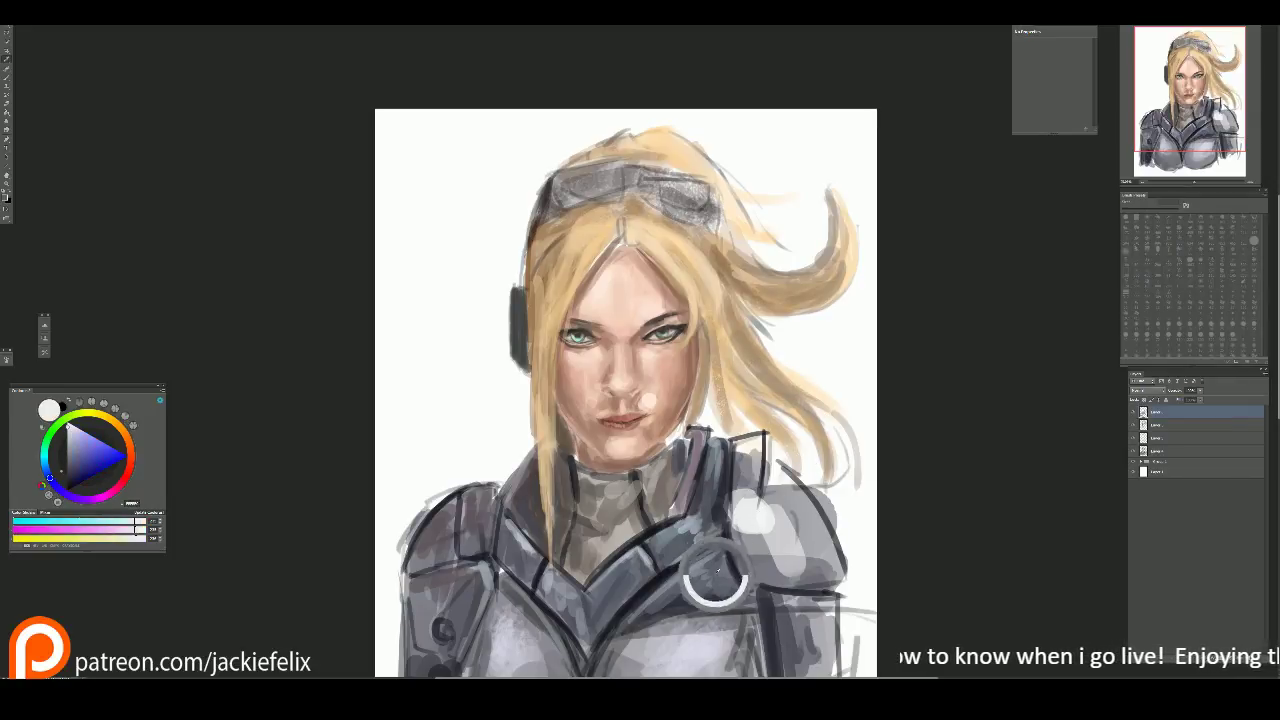
mouse_move(740, 515)
mouse_down()
mouse_move(750, 580)
mouse_move(800, 565)
mouse_move(795, 500)
mouse_move(830, 500)
mouse_move(768, 445)
mouse_up()
drag(830, 451, 812, 367)
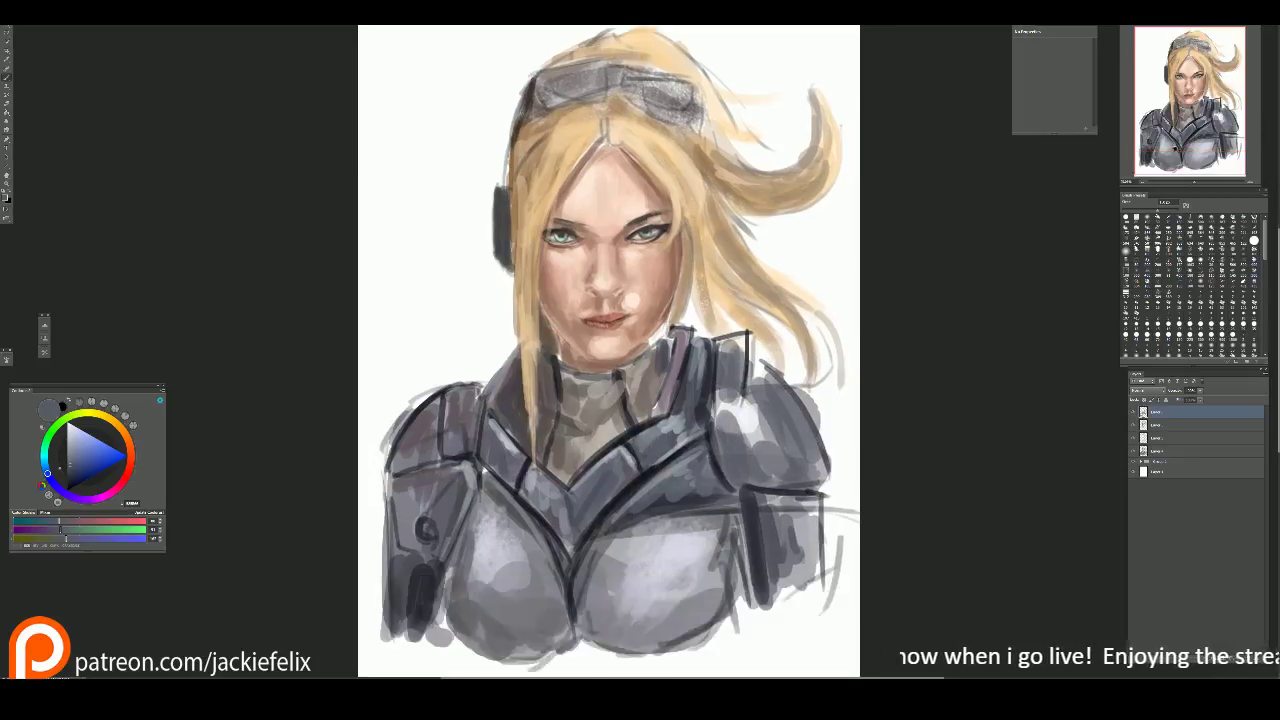
alt+click(742, 392)
drag(742, 392, 770, 445)
mouse_move(775, 498)
mouse_down()
mouse_move(790, 560)
mouse_move(787, 525)
mouse_up()
Step: Paint bright highlights and dark lower shadows on both chest plates with tones sampled from the armour
mouse_move(680, 530)
mouse_down()
mouse_move(655, 548)
mouse_move(688, 560)
mouse_up()
mouse_move(476, 518)
mouse_down()
mouse_move(488, 553)
mouse_move(499, 548)
mouse_move(483, 606)
mouse_move(463, 591)
mouse_move(530, 645)
mouse_up()
alt+click(582, 514)
alt+click(476, 571)
mouse_move(476, 585)
mouse_down()
mouse_move(495, 615)
mouse_move(530, 613)
mouse_move(475, 597)
mouse_move(512, 625)
mouse_move(471, 578)
mouse_move(471, 595)
mouse_move(505, 611)
mouse_move(473, 593)
mouse_move(485, 625)
mouse_up()
alt+click(470, 572)
alt+click(640, 600)
mouse_move(640, 600)
mouse_down()
mouse_move(605, 625)
mouse_move(600, 510)
mouse_move(575, 605)
mouse_move(700, 622)
mouse_move(712, 556)
mouse_move(732, 570)
mouse_up()
drag(1106, 128, 1124, 138)
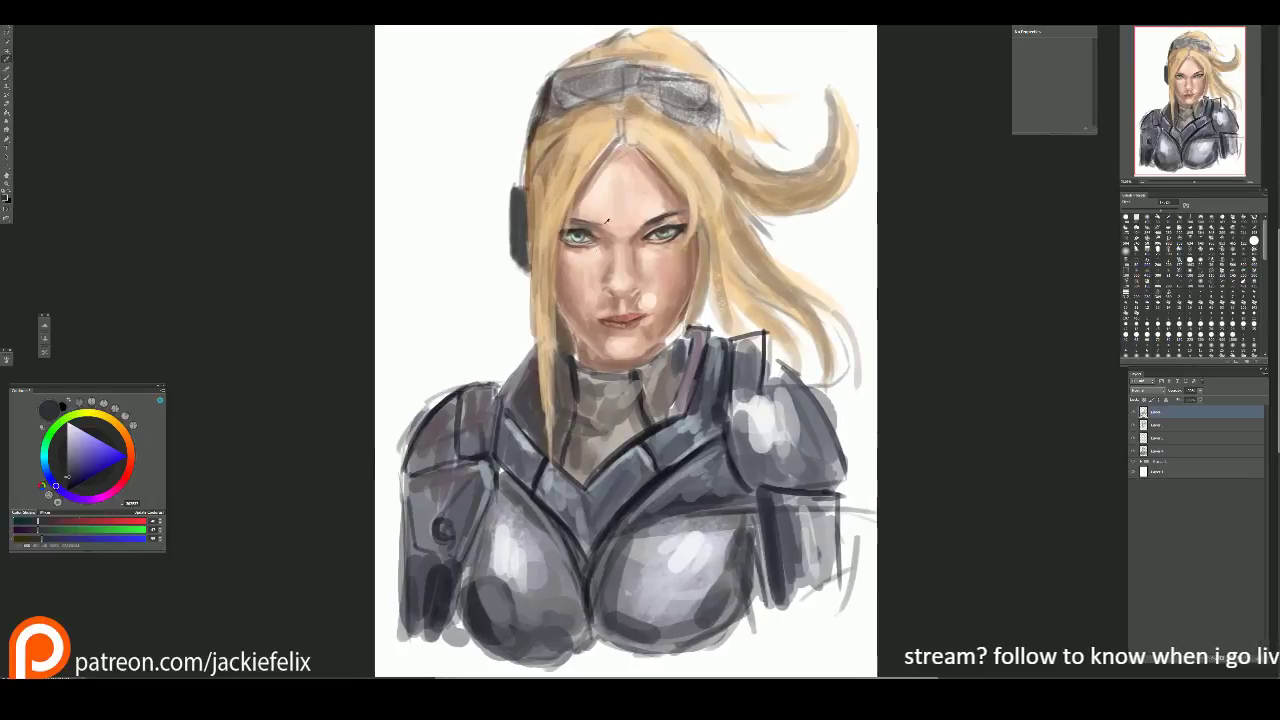
Step: Try to blend the light spot on the right cheek beside the mouth with sampled skin tones on a new layer
alt+click(652, 287)
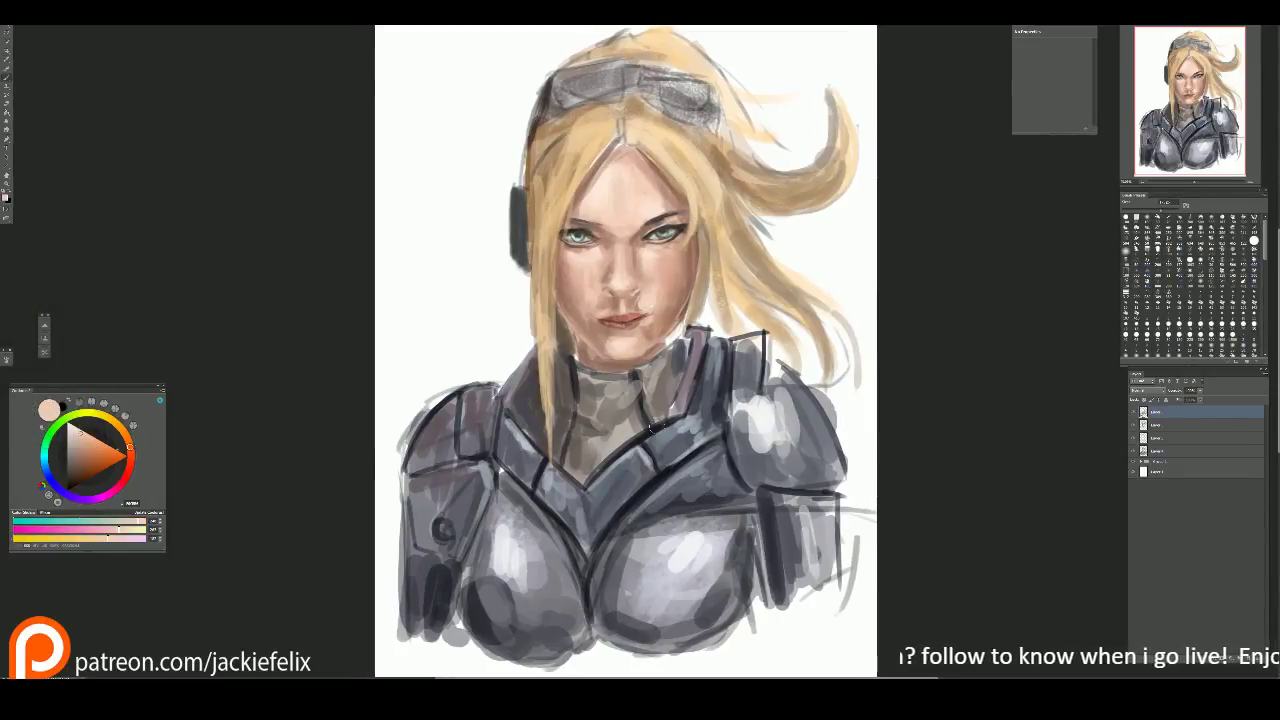
key(ctrl+shift+alt+n)
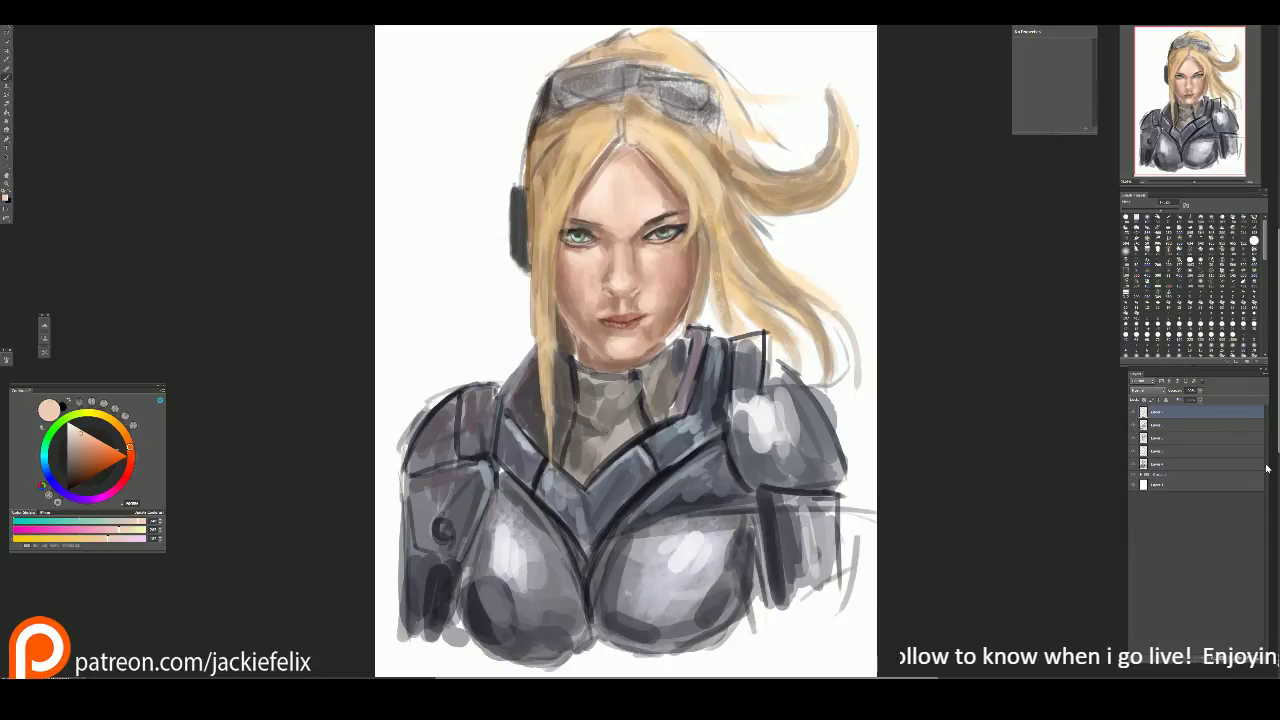
scroll(600, 205, up, 2)
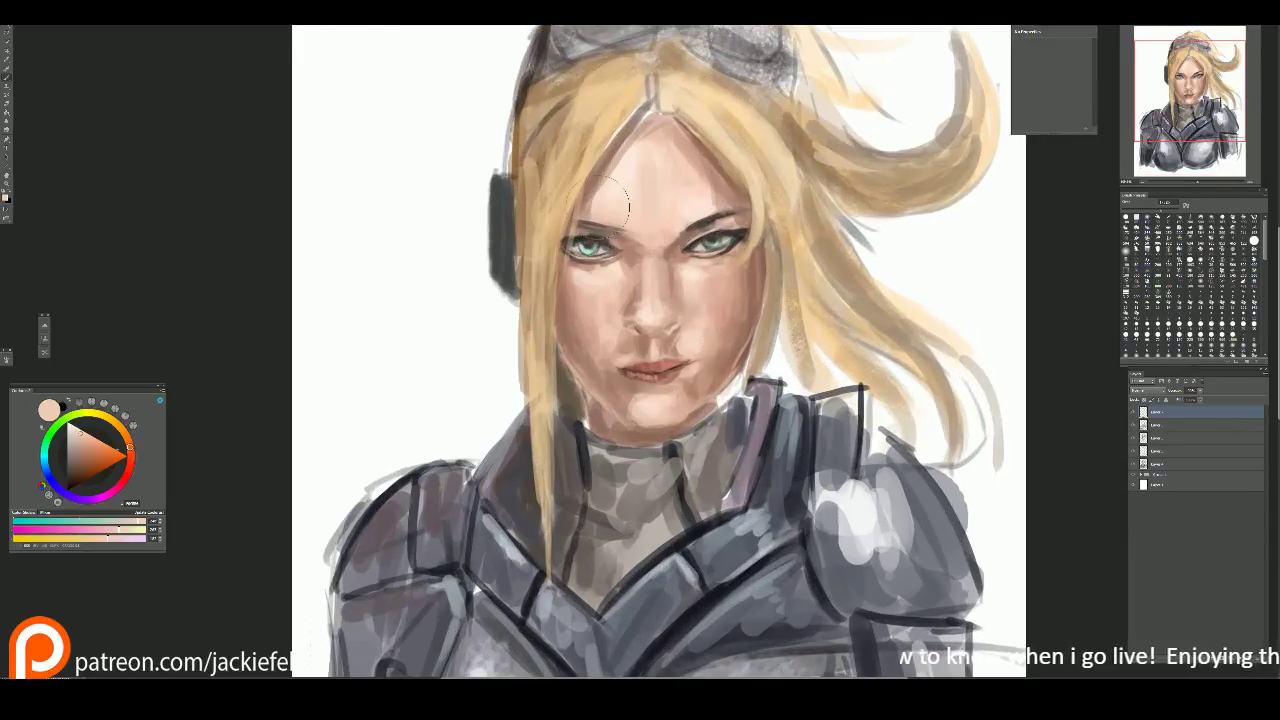
key(l)
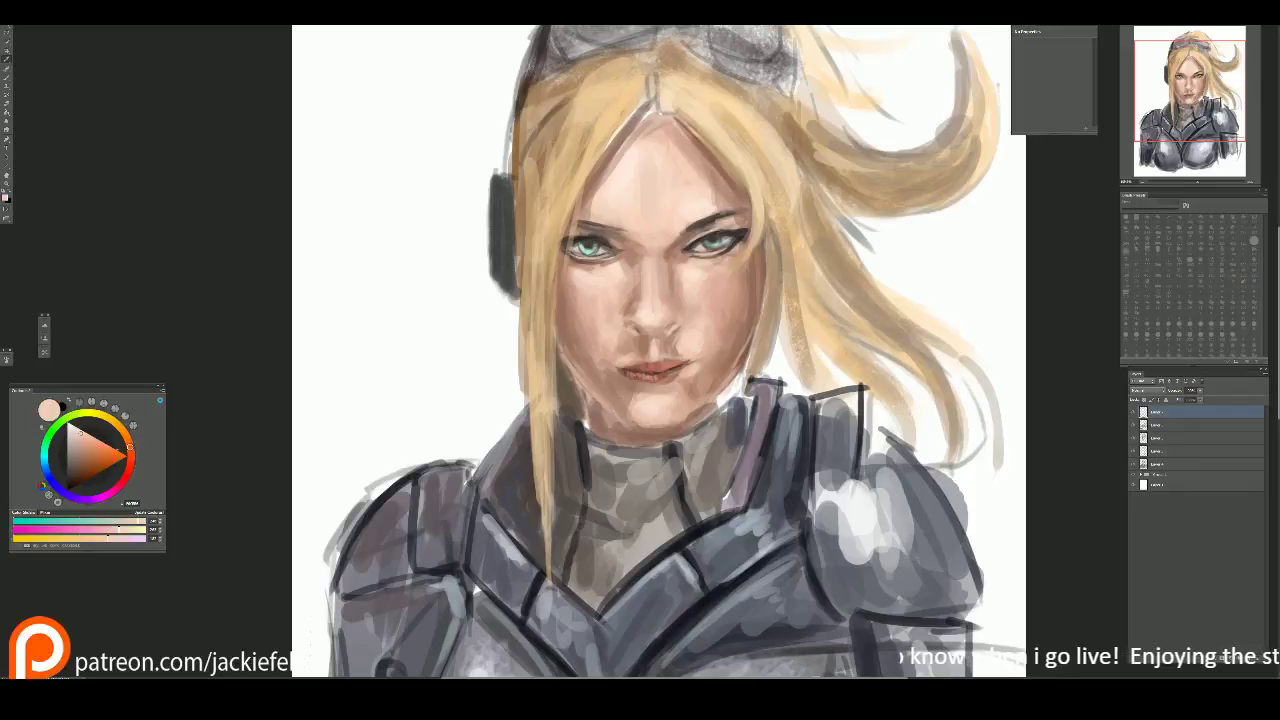
key(b)
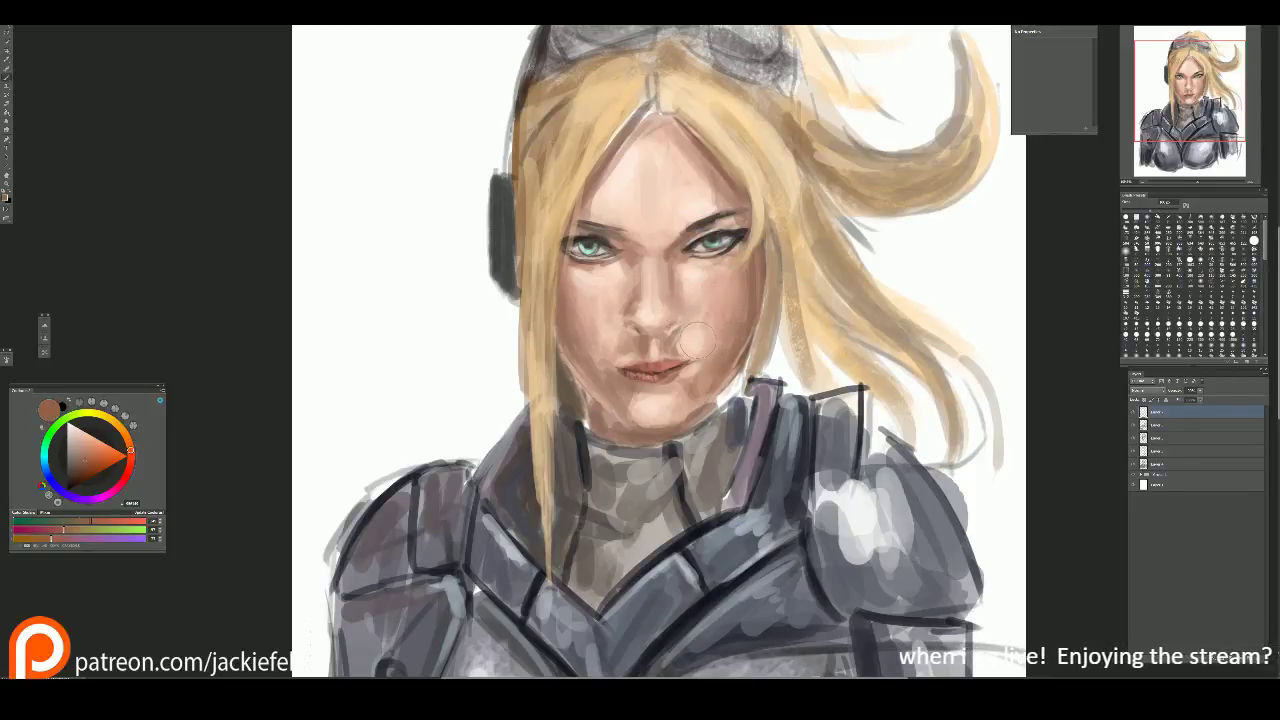
alt+click(690, 320)
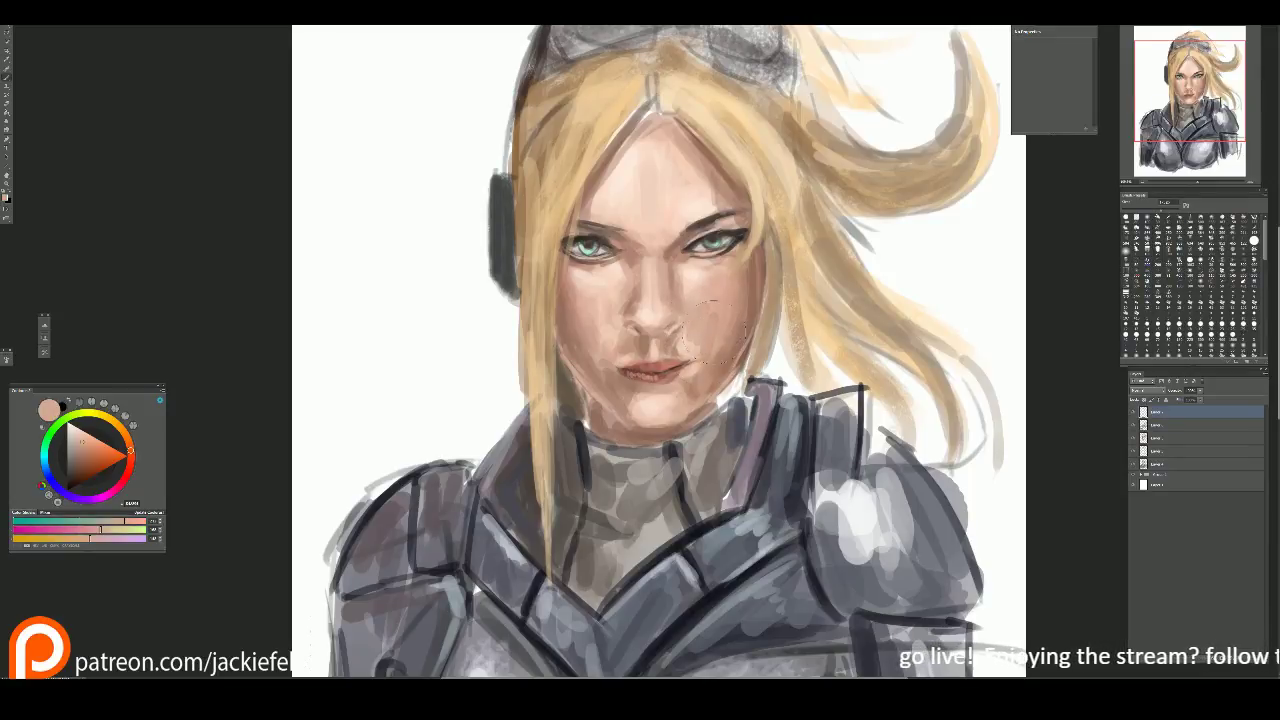
alt+click(725, 326)
drag(725, 333, 695, 345)
key(ctrl+alt+z)
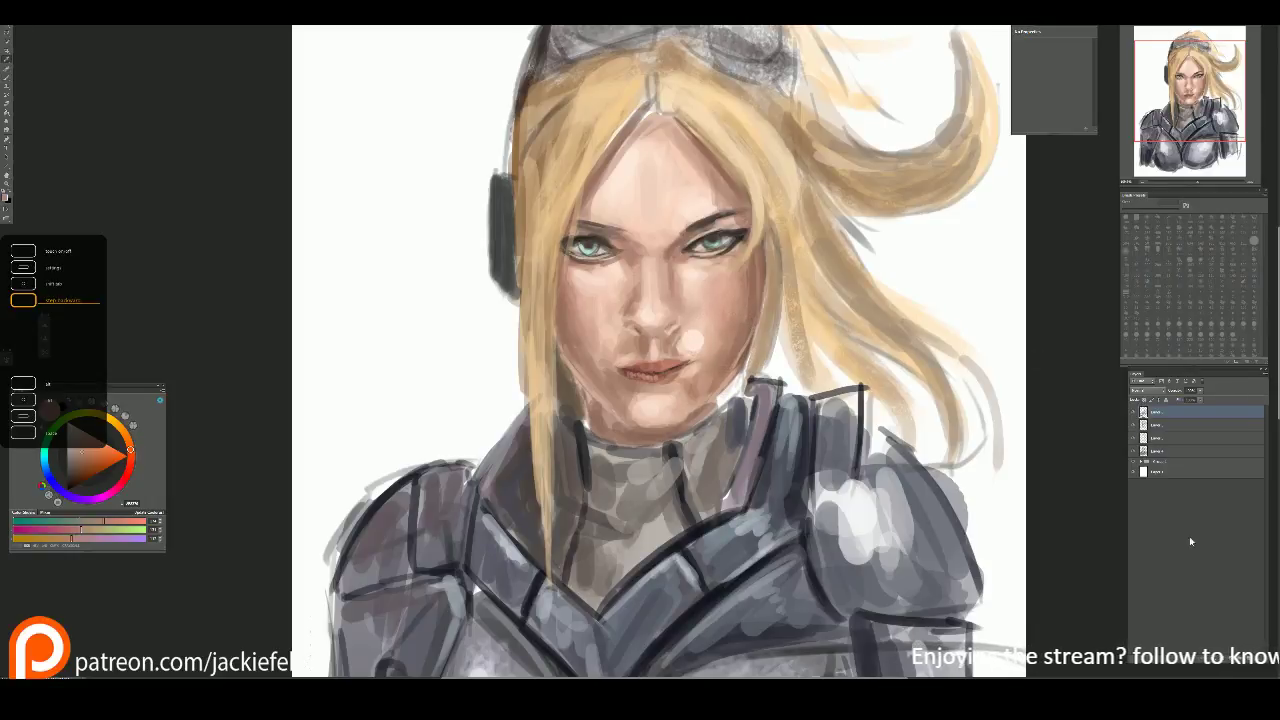
Step: Add a new layer and blend the light cheek spot and the area beside the nose with sampled skin tones
key(ctrl+alt+z)
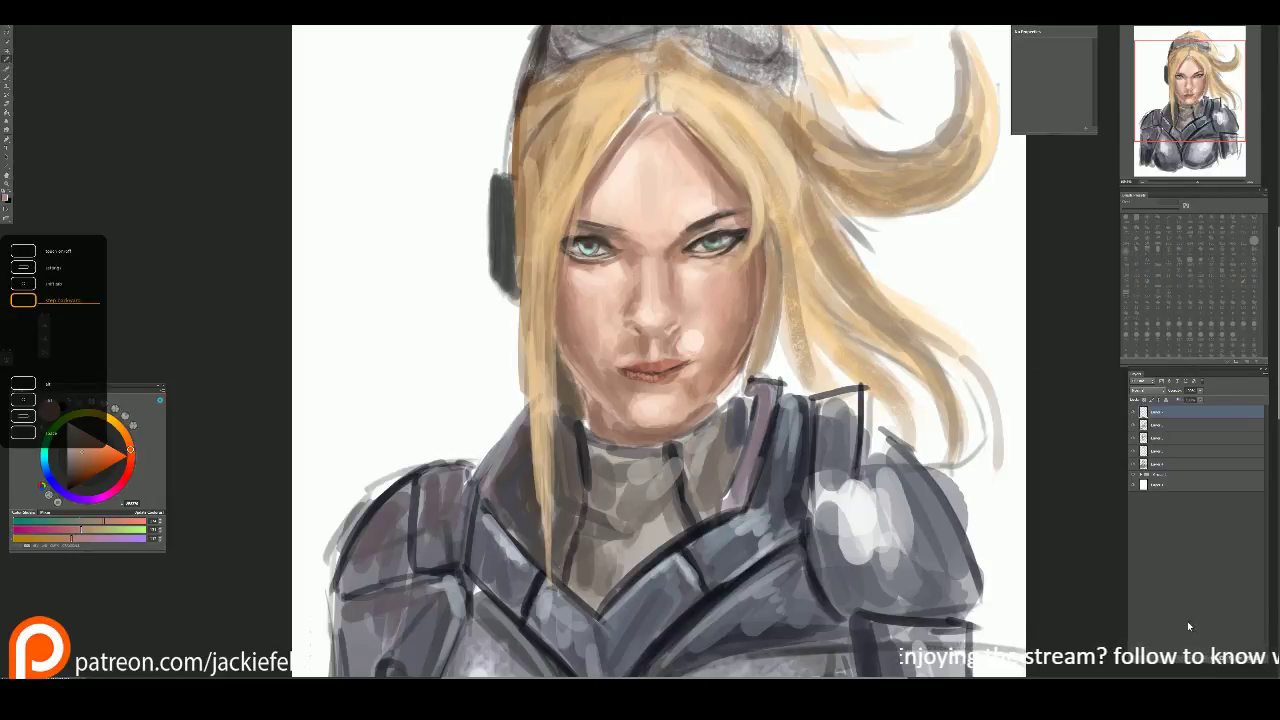
alt+click(690, 322)
alt+click(714, 316)
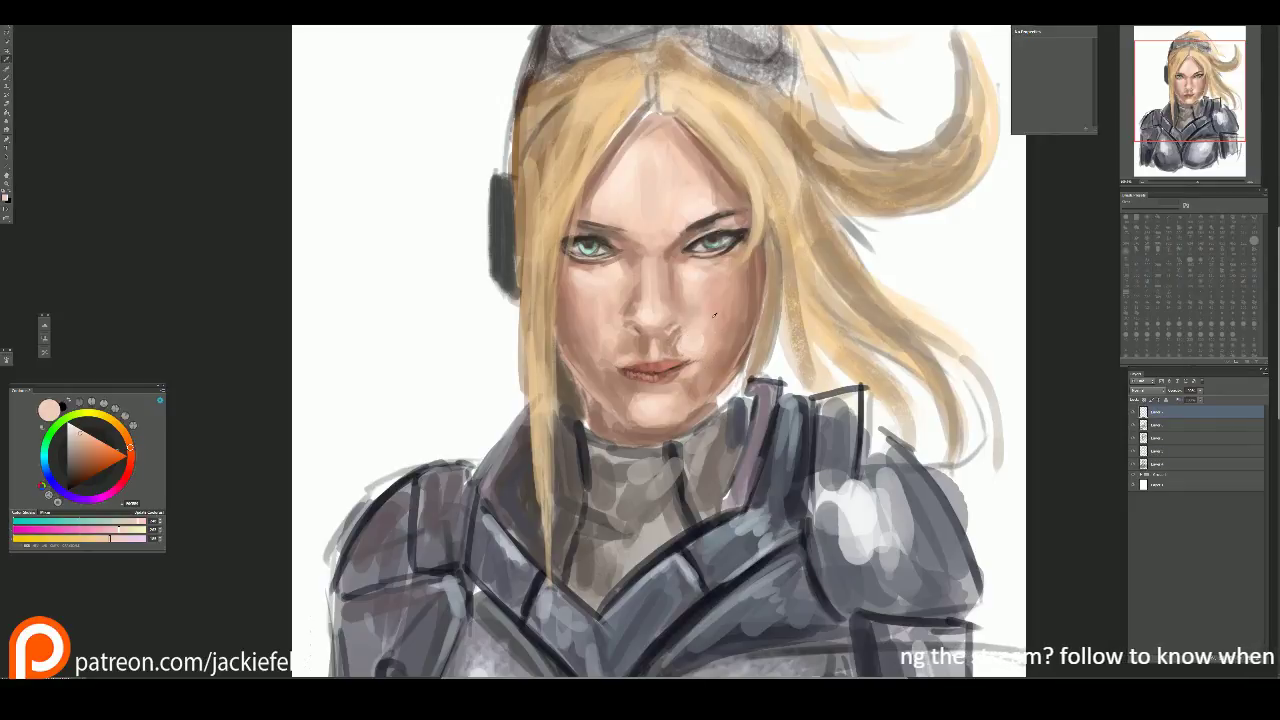
alt+click(699, 285)
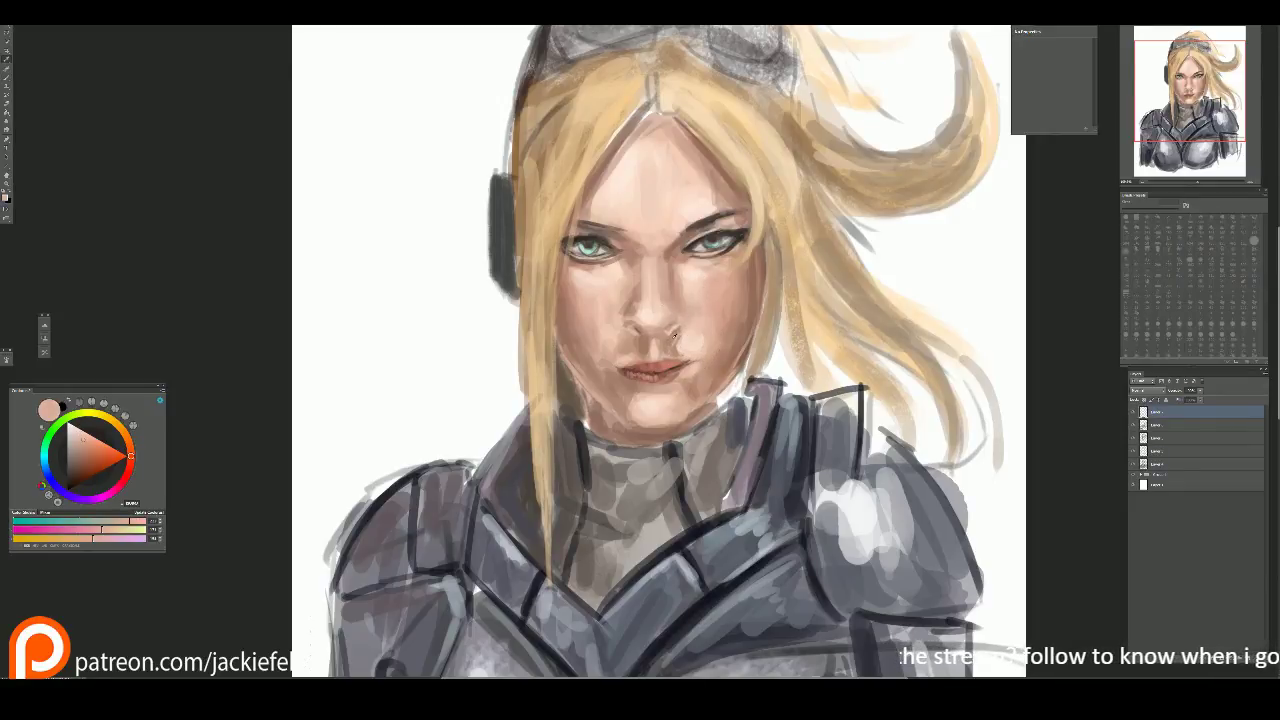
alt+click(674, 338)
alt+click(636, 328)
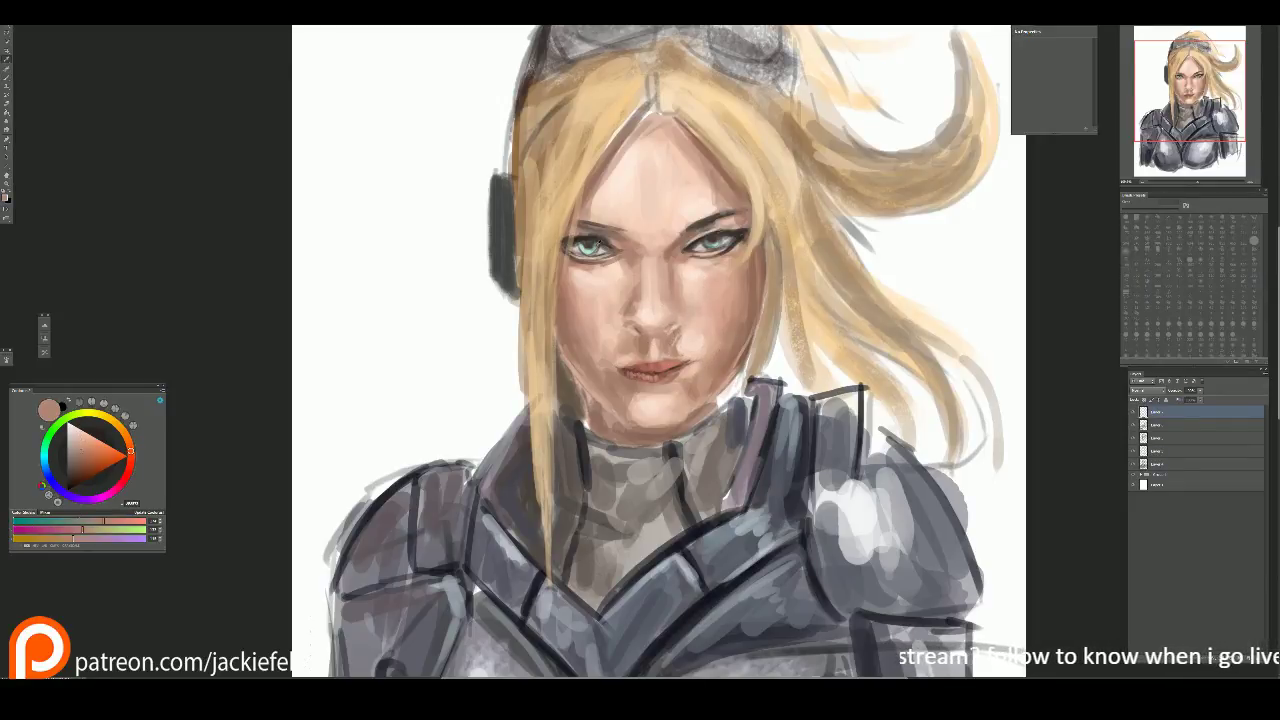
Step: Define both nostrils with a dark brown sampled from the eyebrow and touch up the nostril edge with pale pink
alt+click(605, 225)
scroll(605, 225, up, 3)
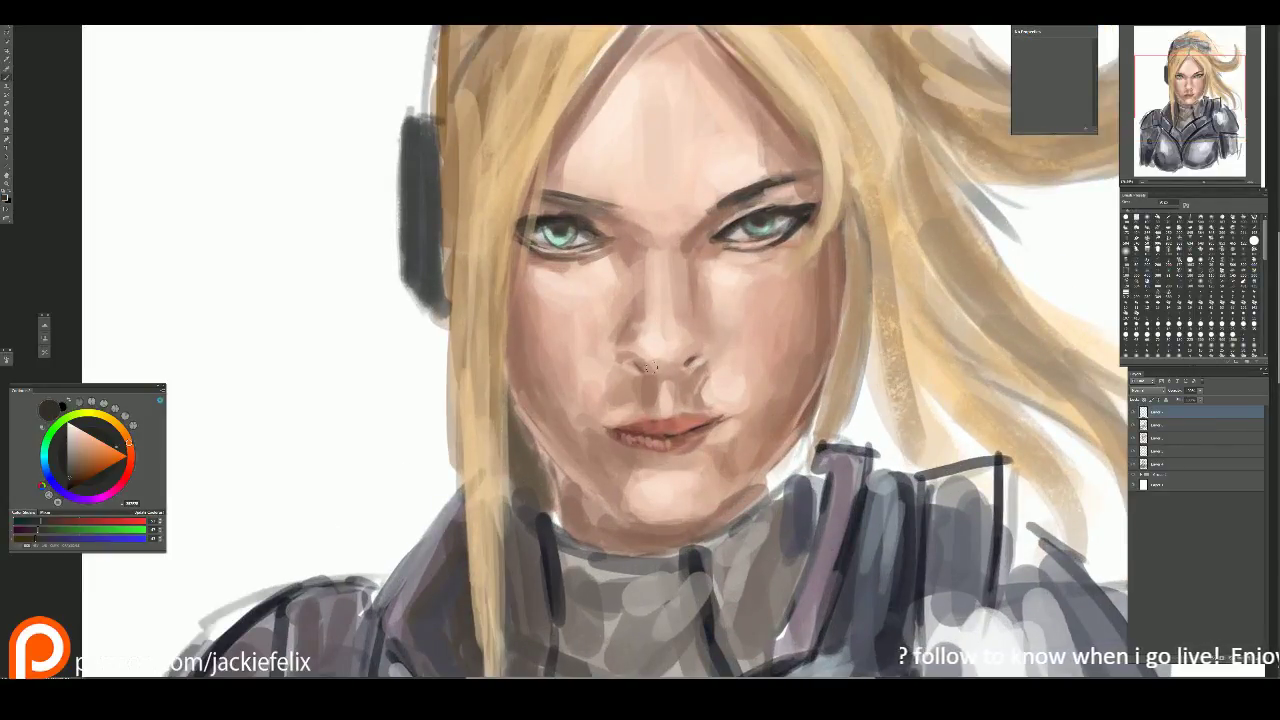
key(alt)
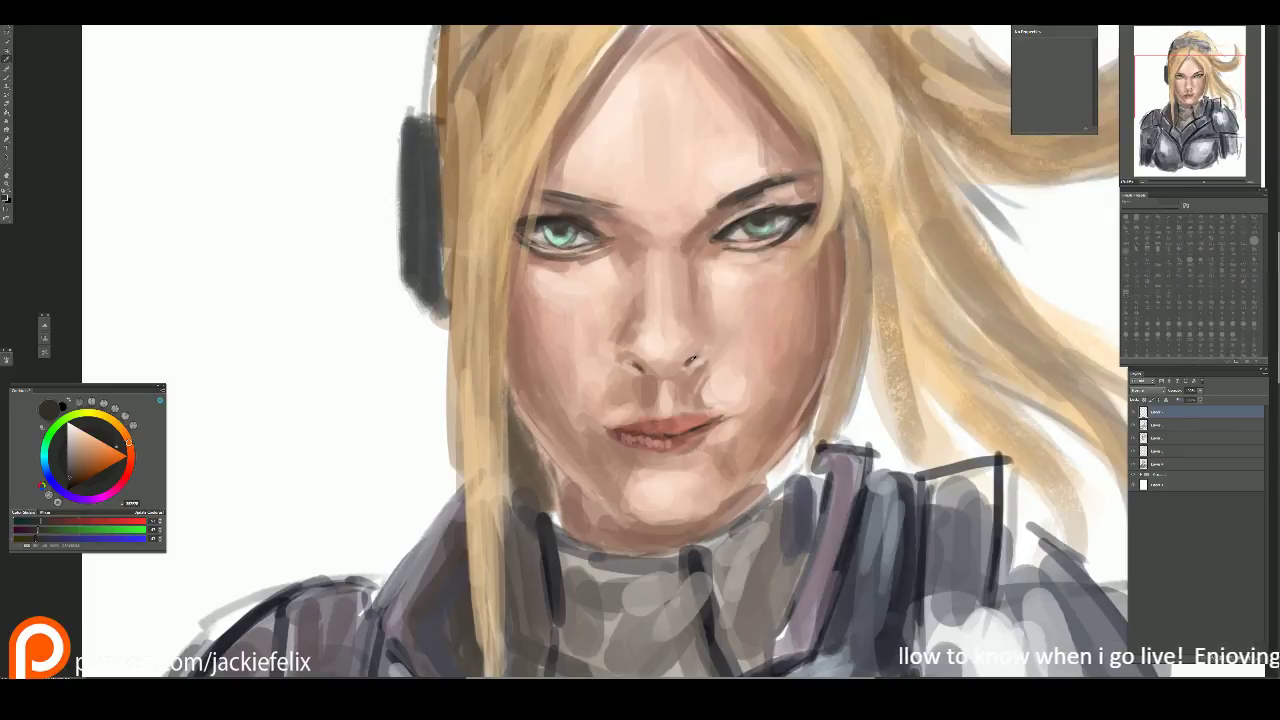
alt+click(690, 362)
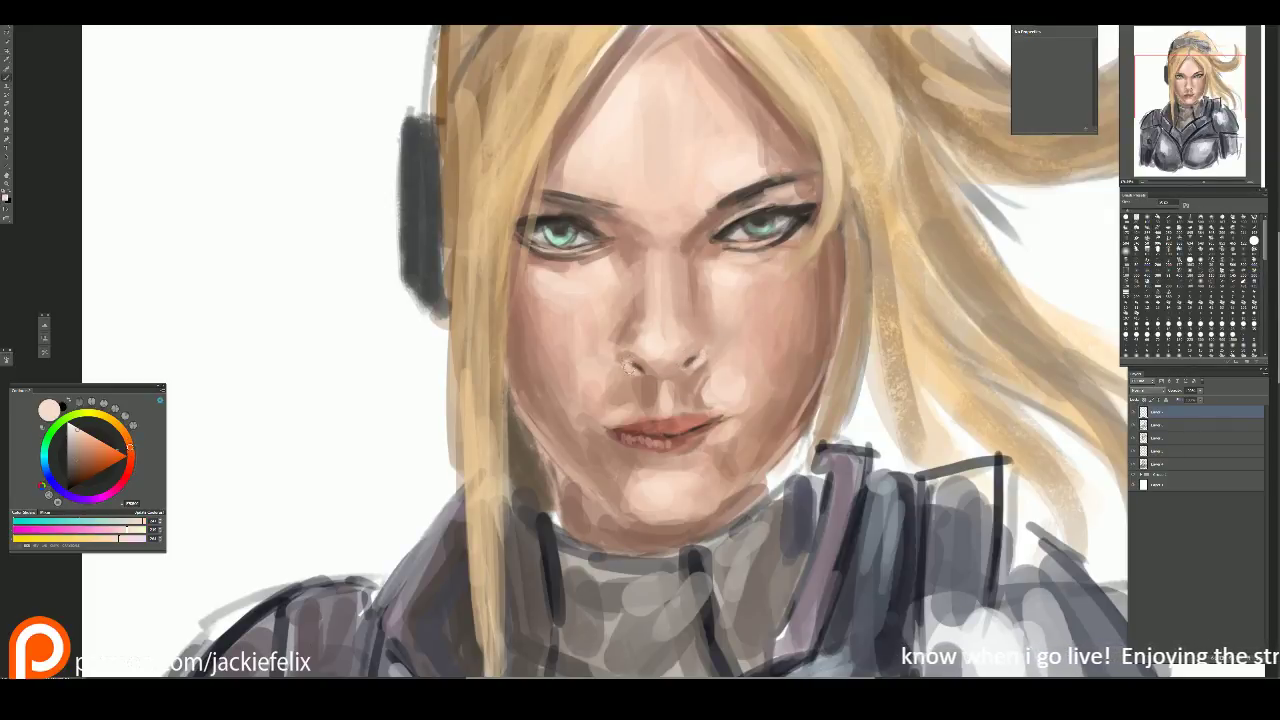
Step: Refine the tip of the nose and the nostrils with light and mid skin tones sampled from the face
alt+click(623, 356)
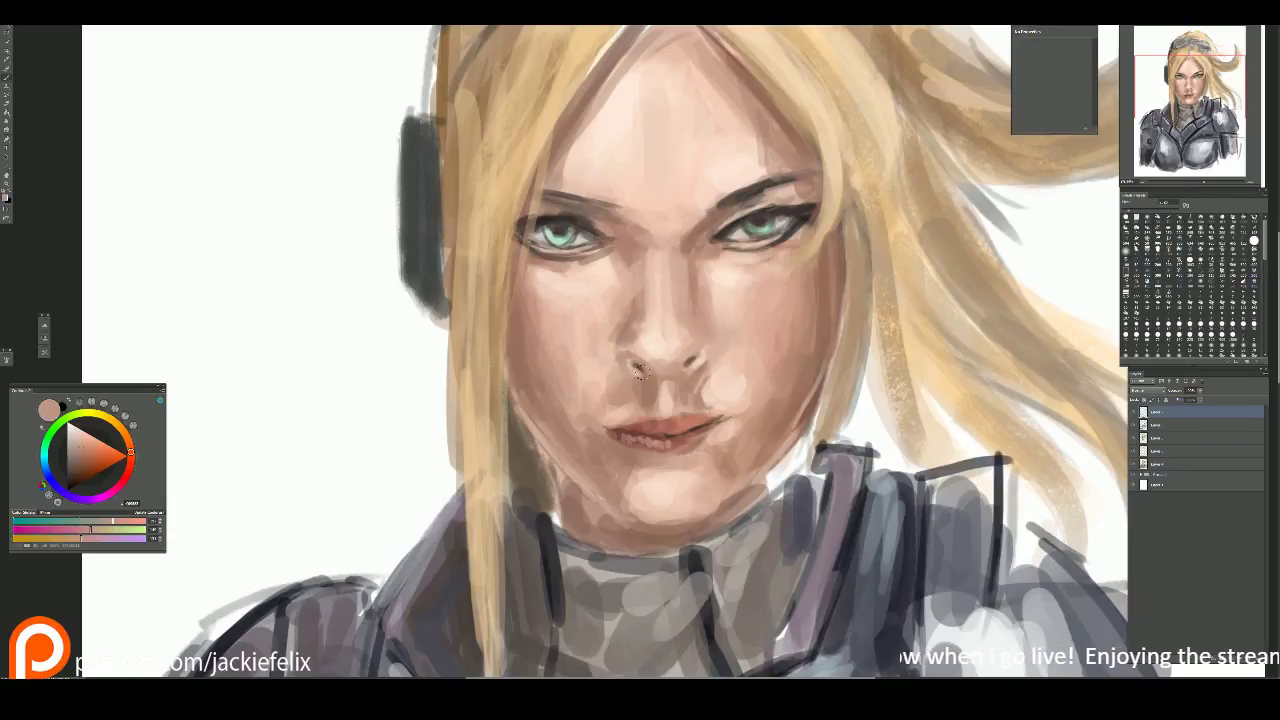
mouse_move(697, 350)
mouse_down()
mouse_move(704, 362)
mouse_move(666, 362)
mouse_move(678, 366)
mouse_up()
alt+click(670, 340)
key(alt)
alt+click(641, 313)
drag(642, 356, 658, 366)
alt+click(656, 343)
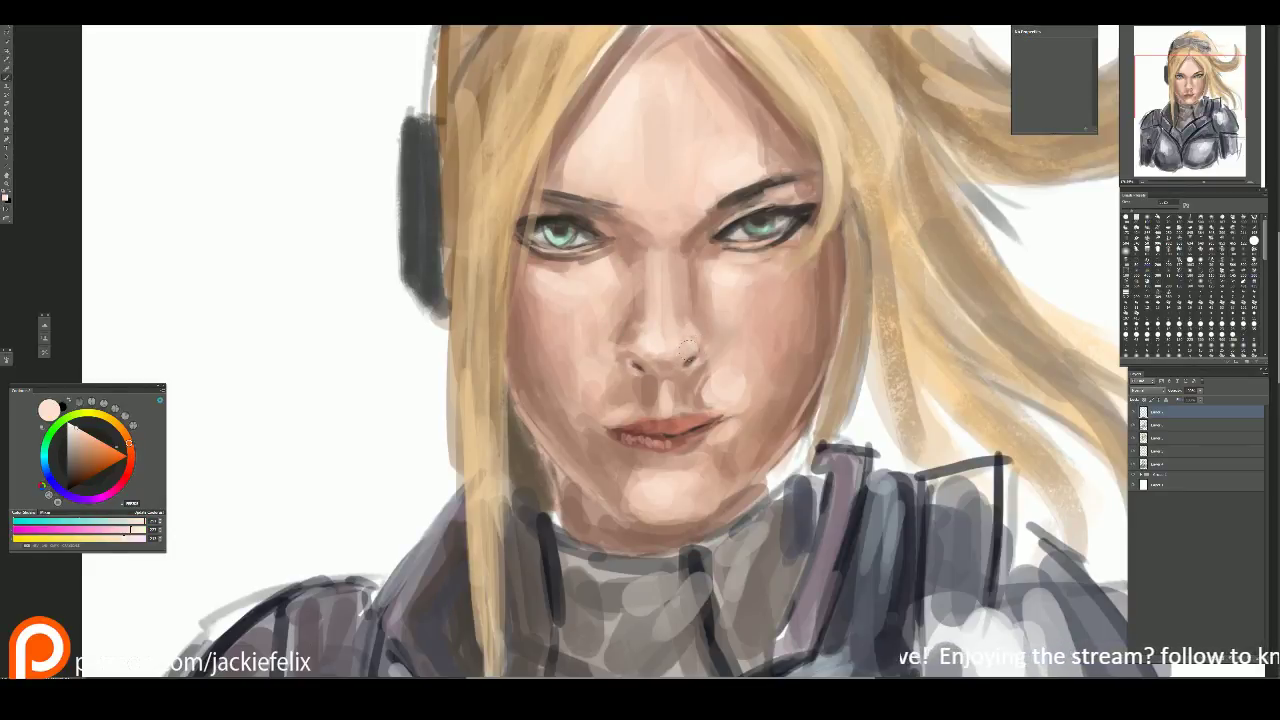
mouse_move(648, 346)
mouse_down()
mouse_move(634, 330)
mouse_move(676, 378)
mouse_move(664, 372)
mouse_up()
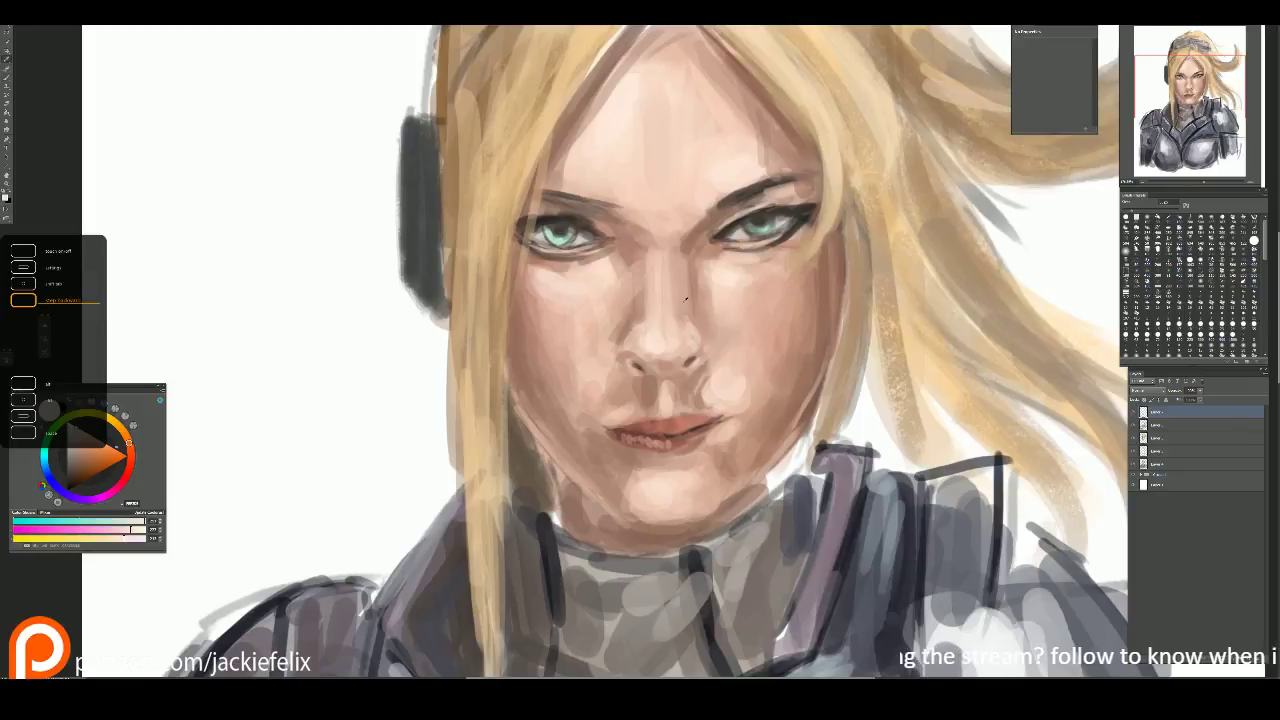
key(alt)
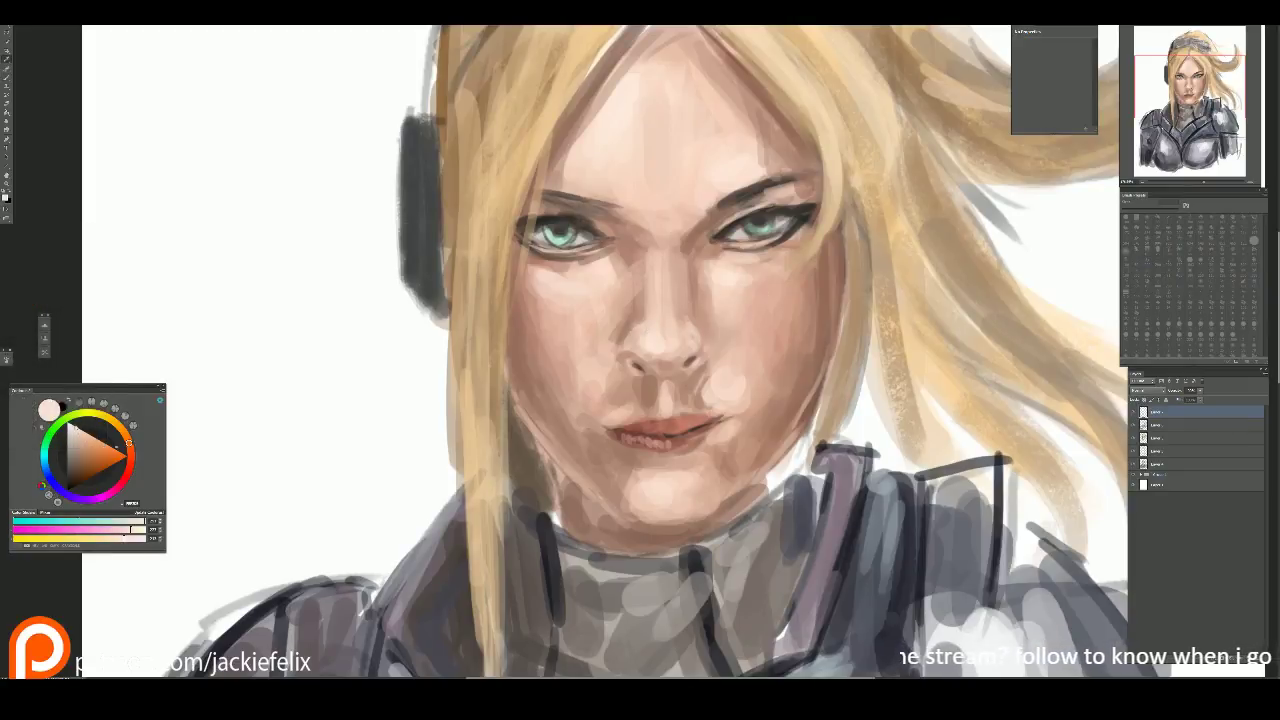
Step: Deepen the shadow beside the nose and define the nostril wings and underside with a dark reddish brown
alt+click(660, 428)
mouse_move(636, 308)
mouse_down()
mouse_move(614, 346)
mouse_move(599, 340)
mouse_up()
alt+click(613, 326)
drag(86, 466, 73, 466)
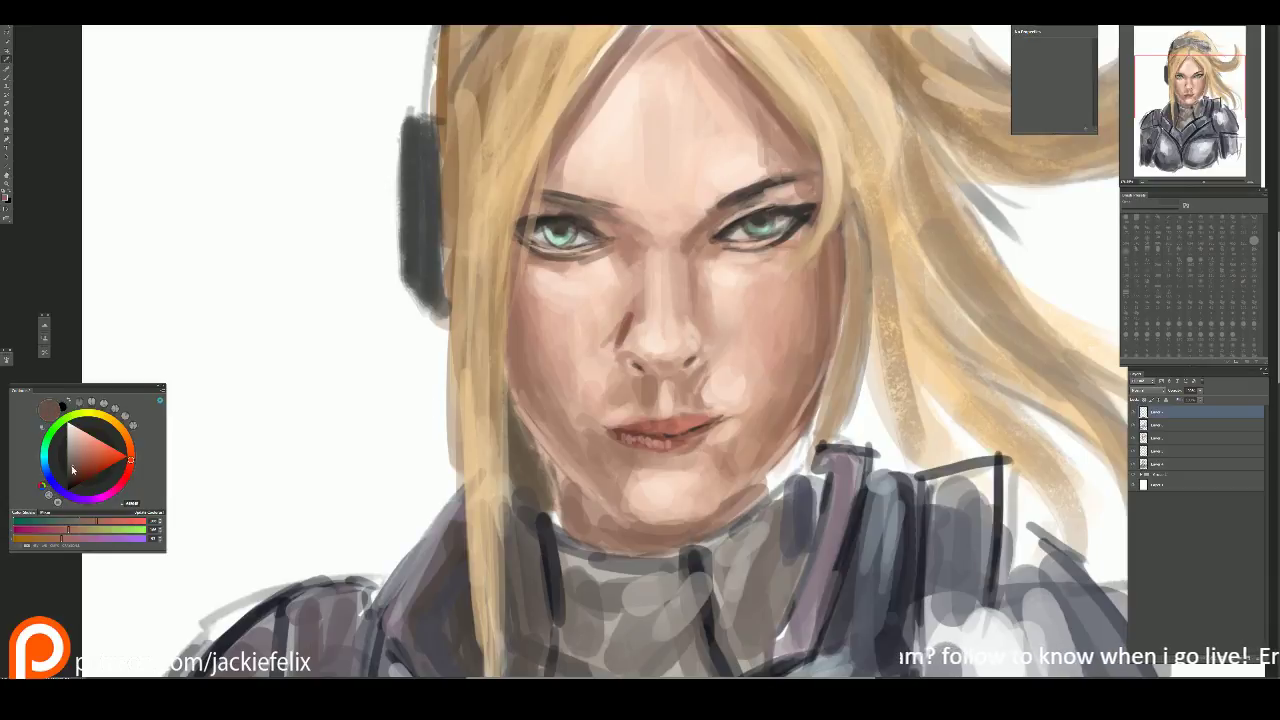
mouse_move(634, 312)
mouse_down()
mouse_move(608, 346)
mouse_move(632, 372)
mouse_up()
alt+click(622, 316)
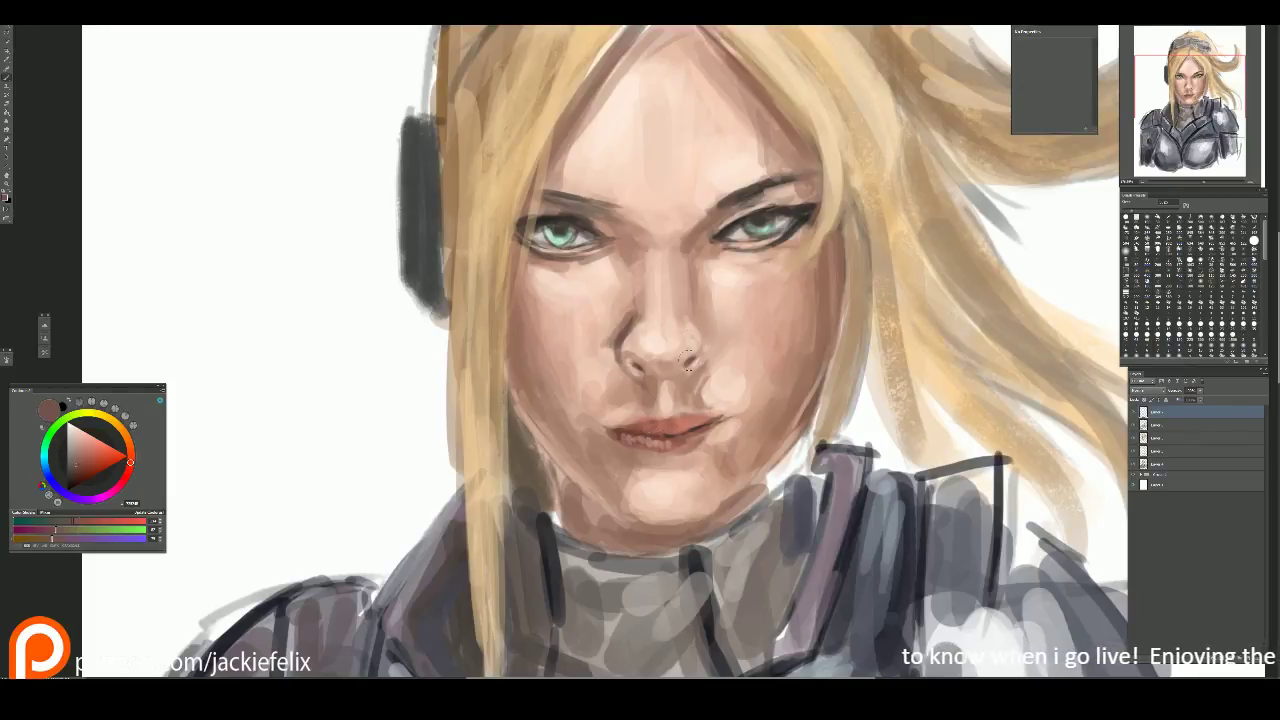
drag(702, 330, 690, 395)
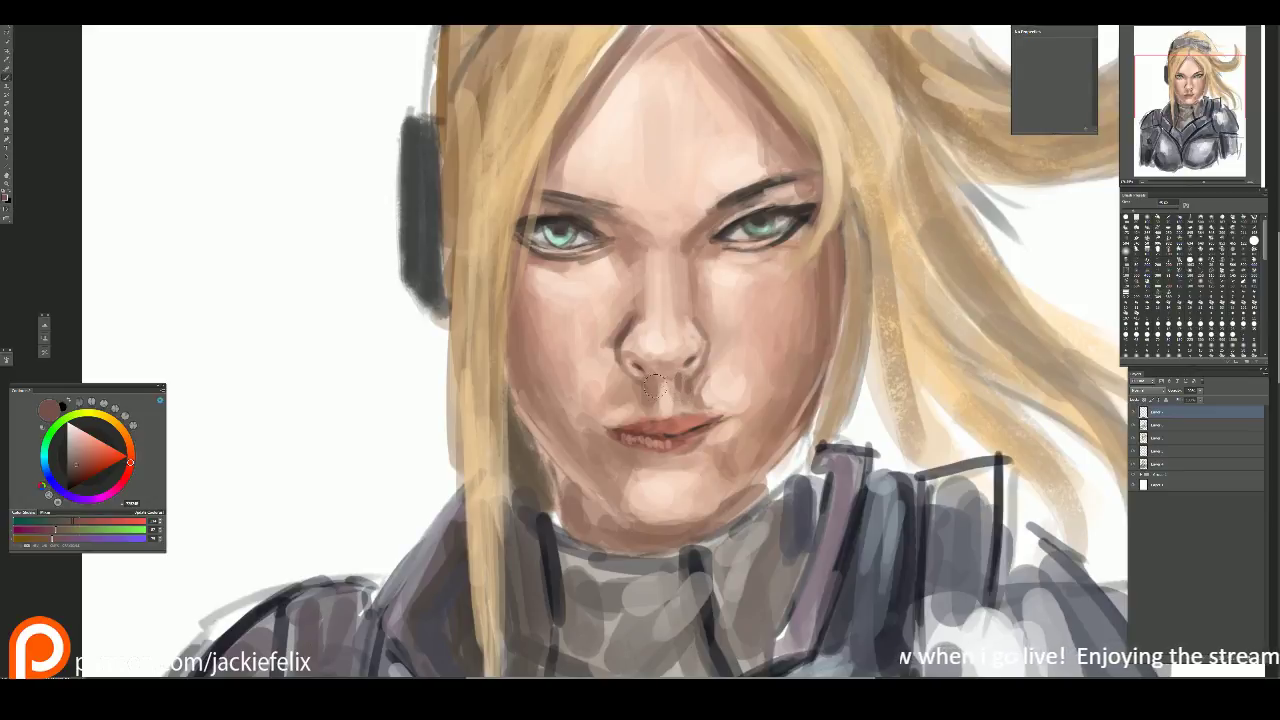
mouse_move(666, 370)
mouse_down()
mouse_move(650, 372)
mouse_move(670, 358)
mouse_up()
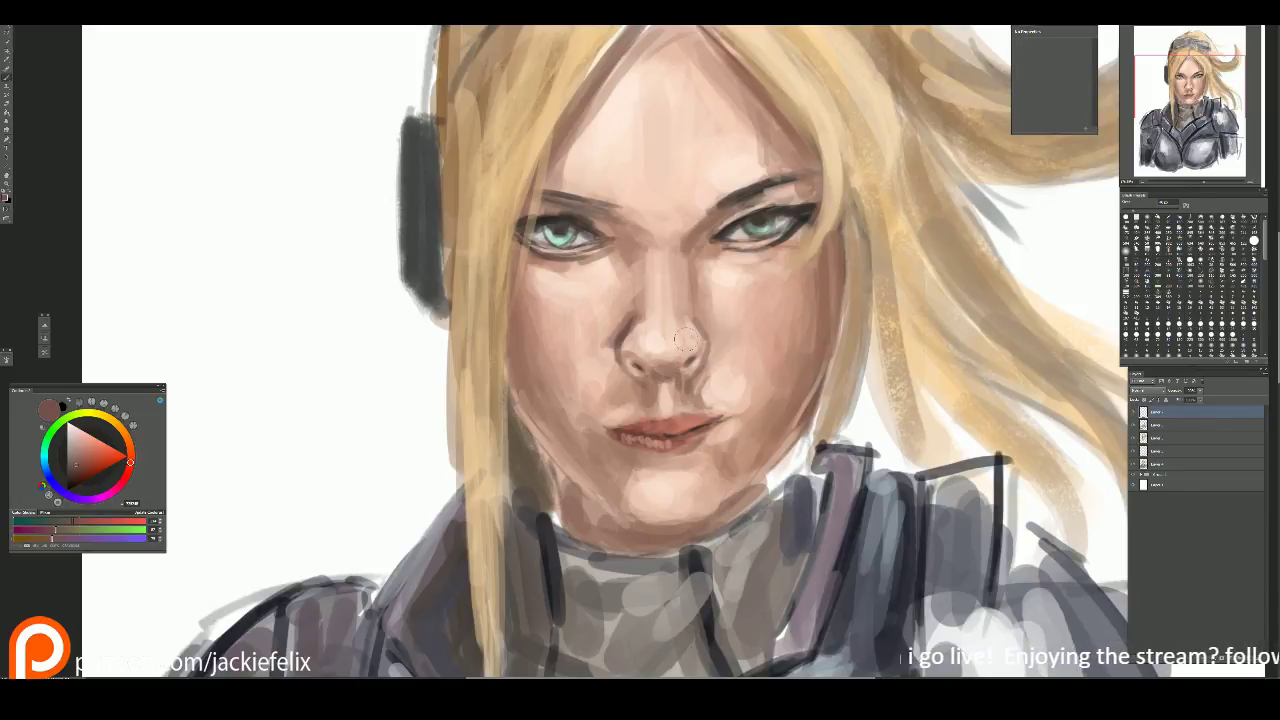
scroll(681, 340, down, 2)
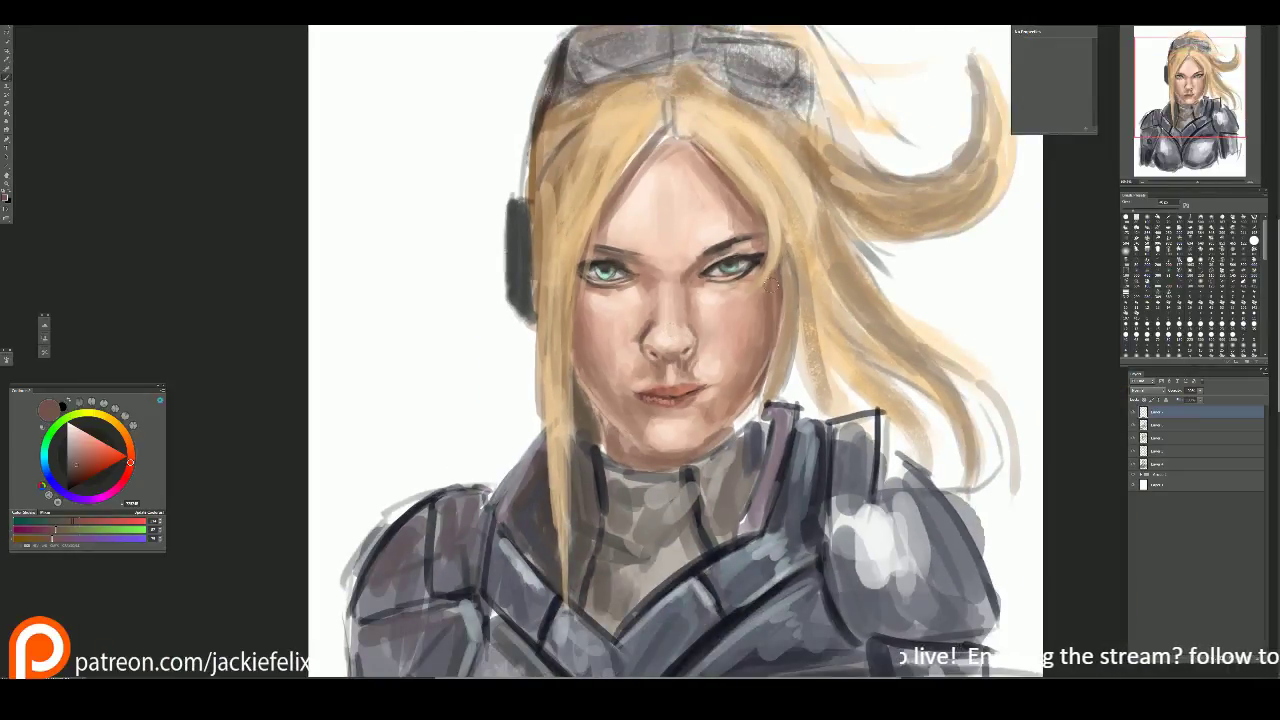
Step: Touch up the eye area using a light skin tone and a dark lash colour sampled from the portrait
alt+click(720, 284)
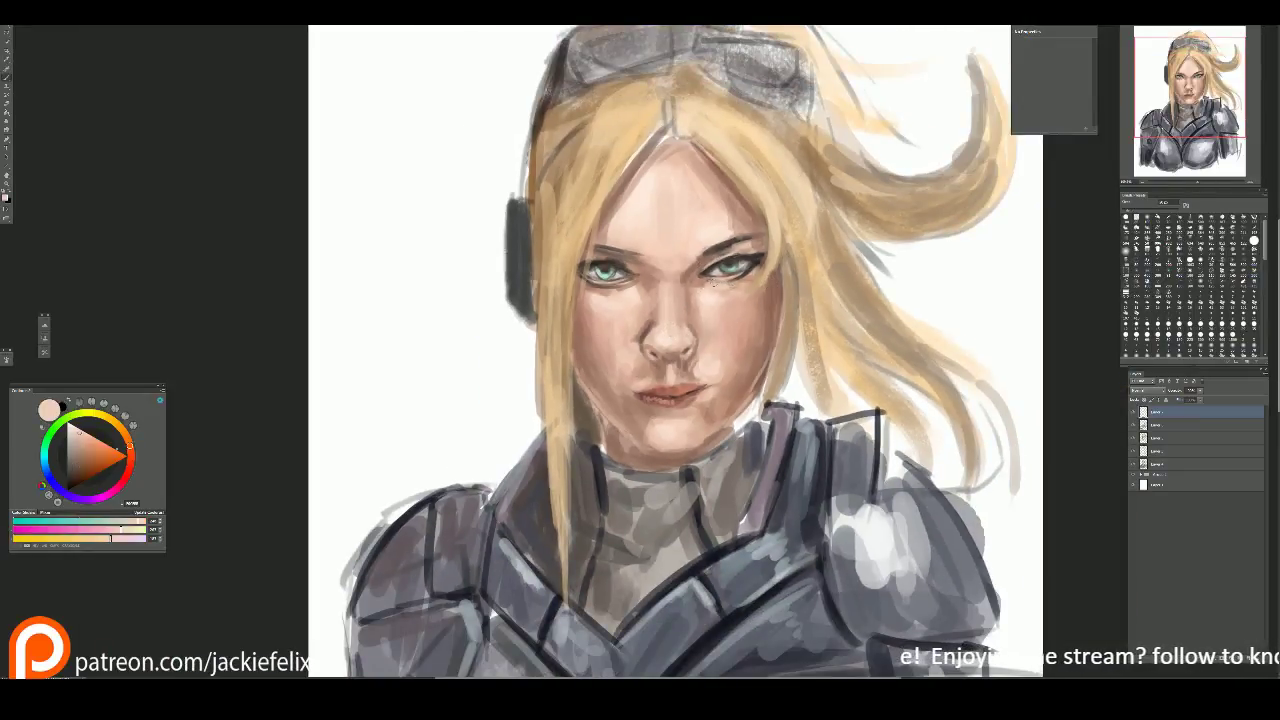
alt+click(756, 258)
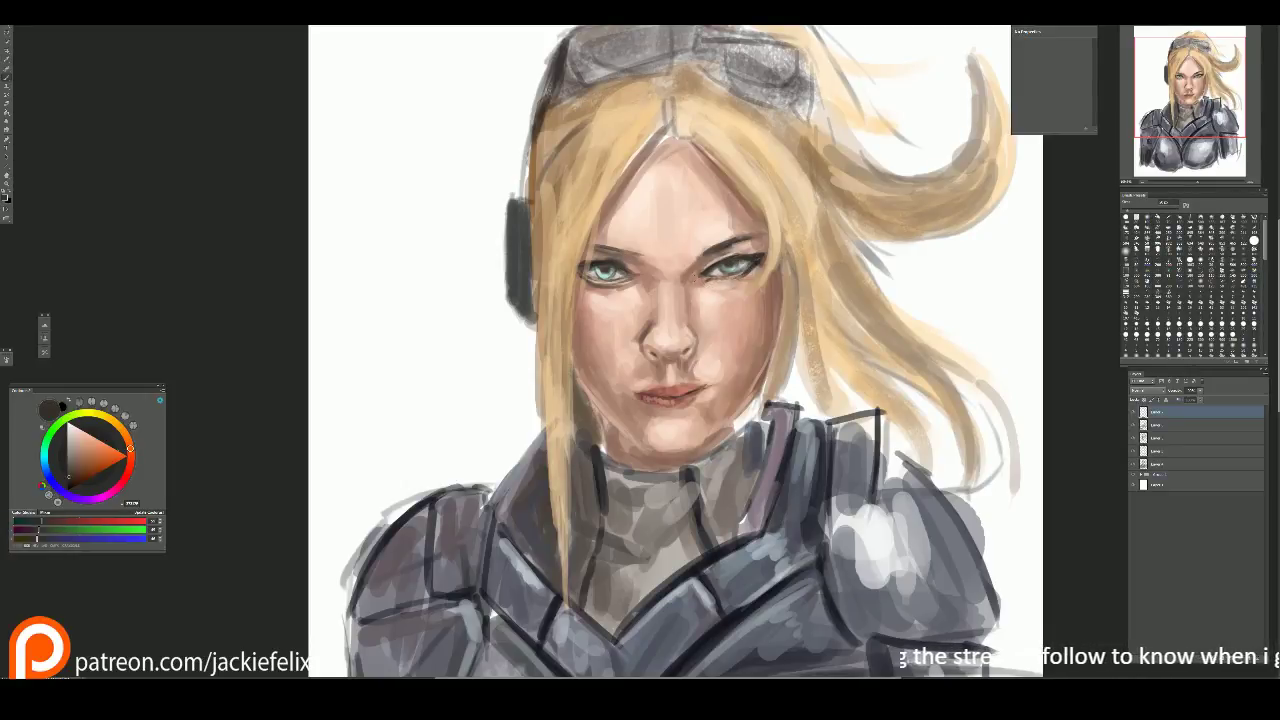
key(alt)
Step: Paint dark brown shadow strands in the hair on the headset side of the face, from the goggles down to the collar
scroll(688, 241, down, 1)
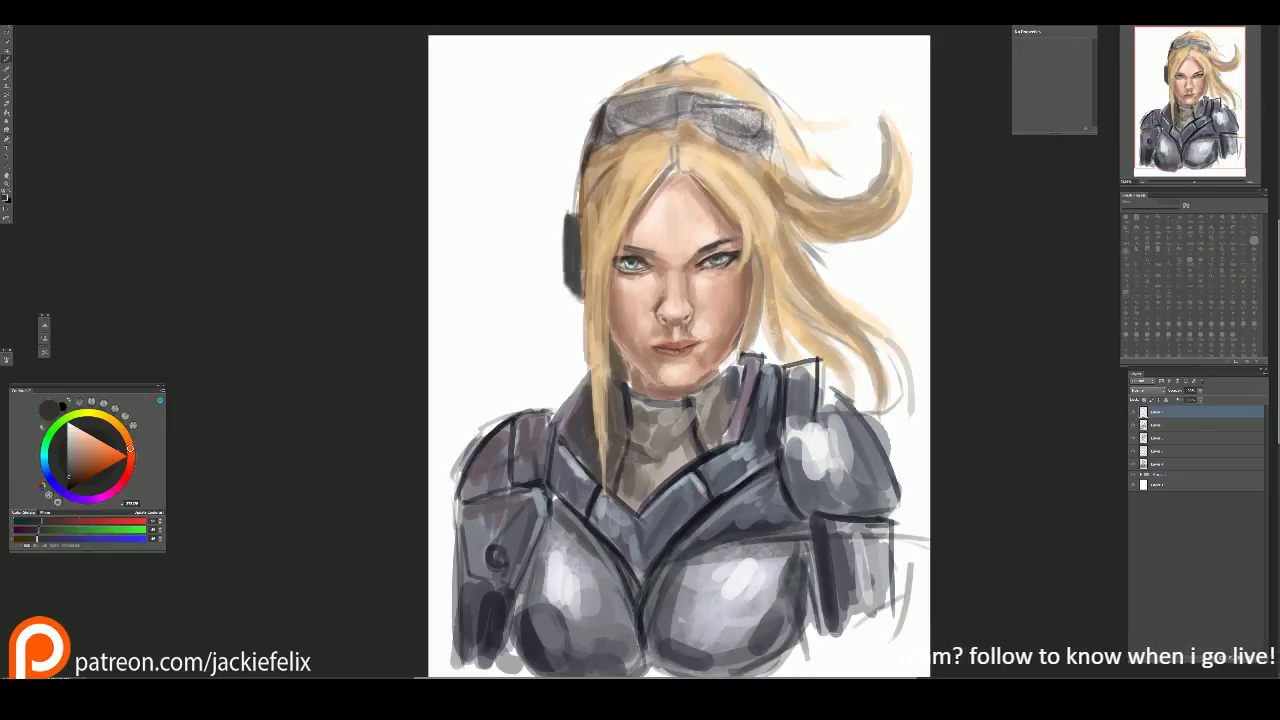
alt+click(600, 165)
drag(603, 160, 584, 205)
mouse_move(630, 144)
mouse_down()
mouse_move(582, 192)
mouse_move(582, 246)
mouse_up()
drag(592, 200, 584, 310)
drag(596, 192, 590, 318)
drag(596, 300, 588, 362)
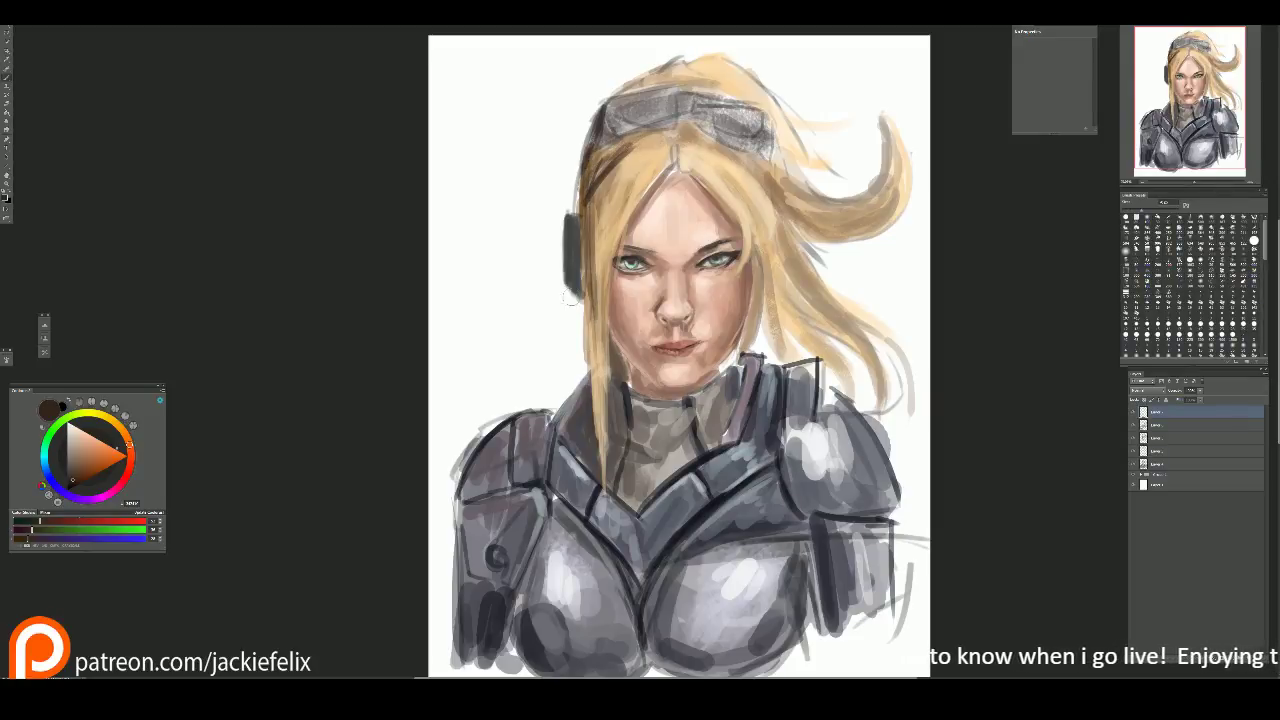
drag(608, 205, 596, 305)
drag(606, 230, 590, 350)
mouse_move(614, 188)
mouse_down()
mouse_move(588, 276)
mouse_move(596, 380)
mouse_up()
drag(602, 310, 590, 460)
drag(618, 206, 602, 266)
drag(634, 180, 594, 250)
Step: Add dark brown shading to the hair on the face's other side, the crown above the goggles and the goggle bridge
mouse_move(740, 200)
mouse_down()
mouse_move(760, 262)
mouse_move(738, 356)
mouse_up()
drag(752, 266, 718, 370)
drag(748, 302, 722, 362)
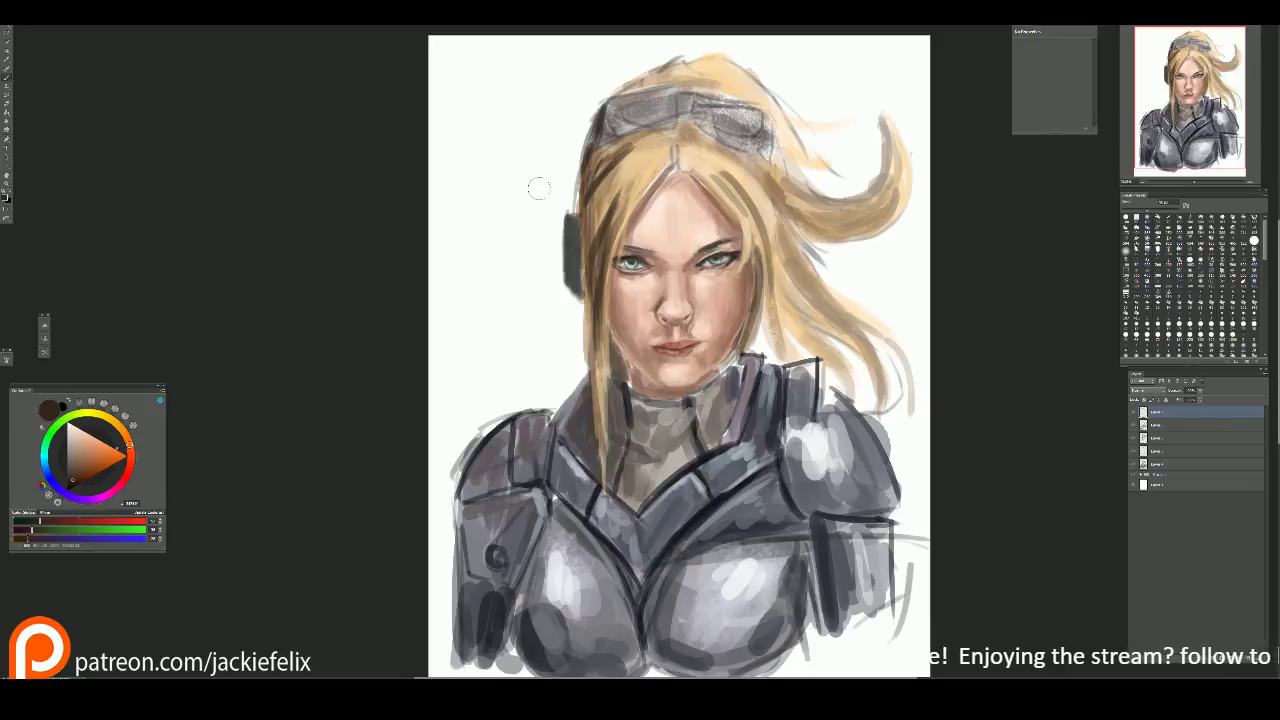
mouse_move(612, 88)
mouse_down()
mouse_move(680, 76)
mouse_move(690, 52)
mouse_move(660, 72)
mouse_move(680, 80)
mouse_up()
mouse_move(662, 88)
mouse_down()
mouse_move(696, 78)
mouse_move(682, 112)
mouse_move(750, 158)
mouse_up()
Step: Paint cyan accents on both goggle lenses and fill the strap beside them with black
key(i)
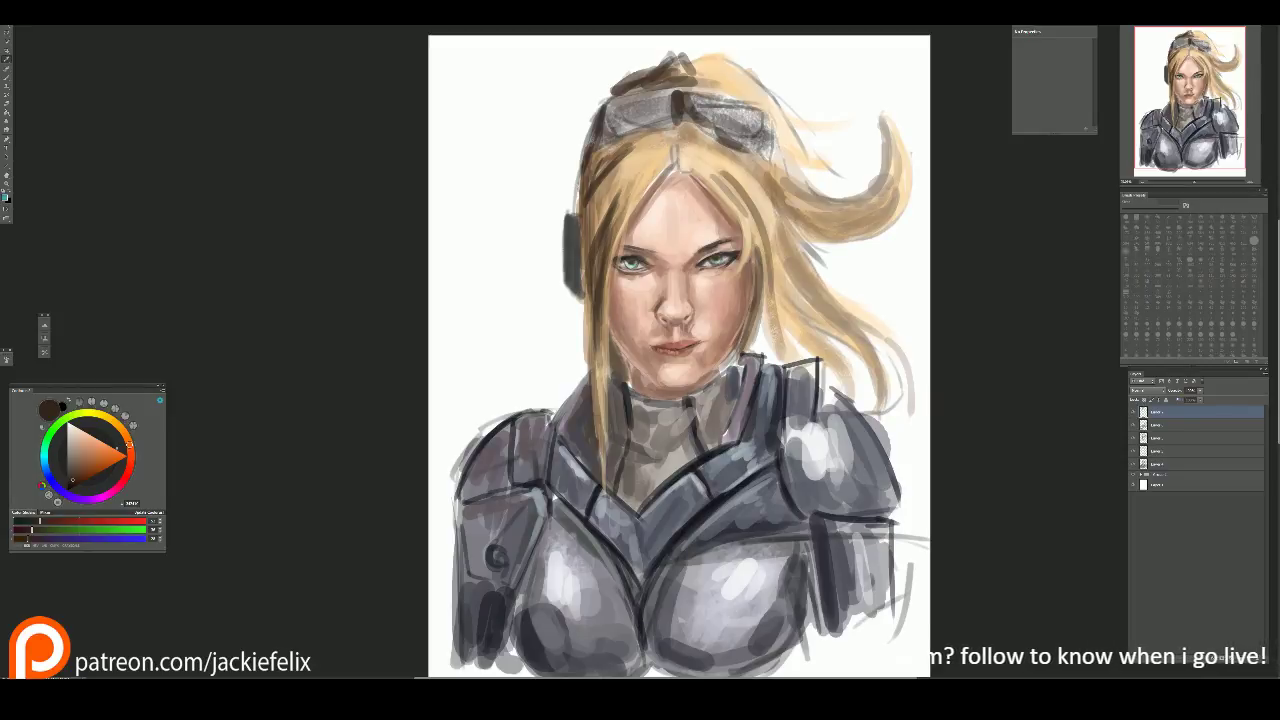
key(b)
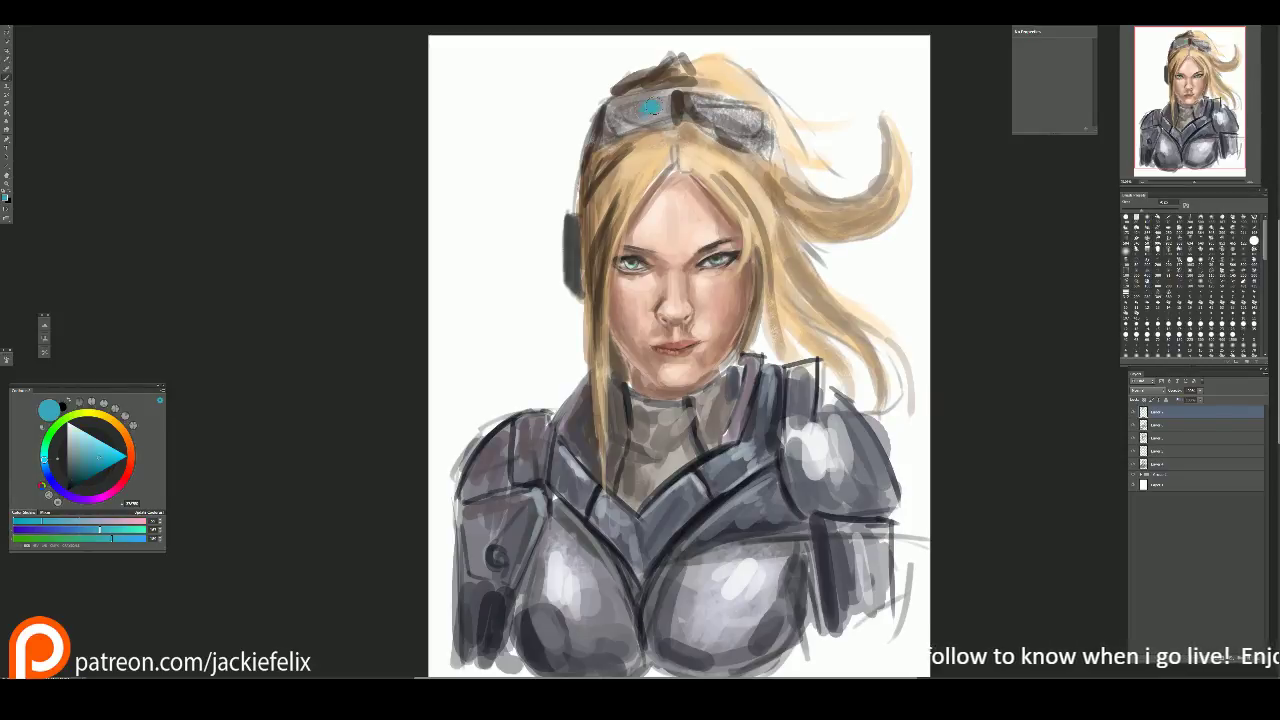
mouse_move(755, 122)
mouse_down()
mouse_move(730, 118)
mouse_move(745, 120)
mouse_up()
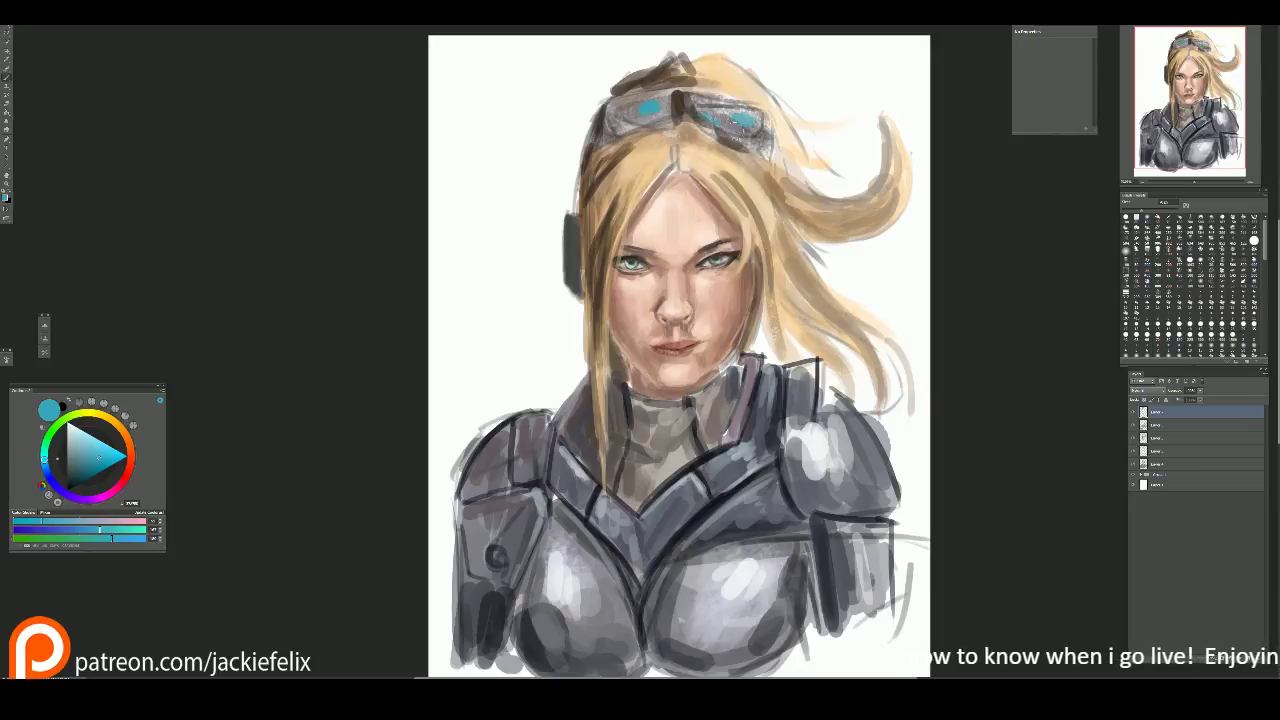
drag(650, 130, 620, 127)
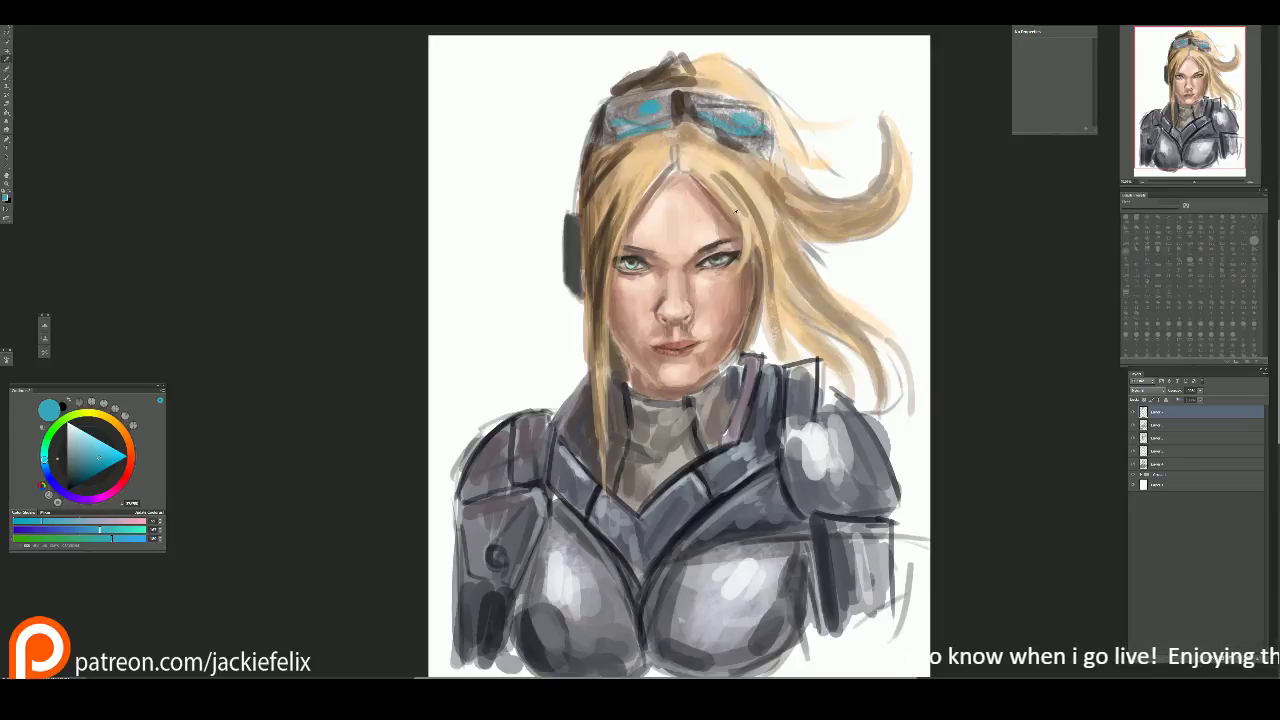
key(d)
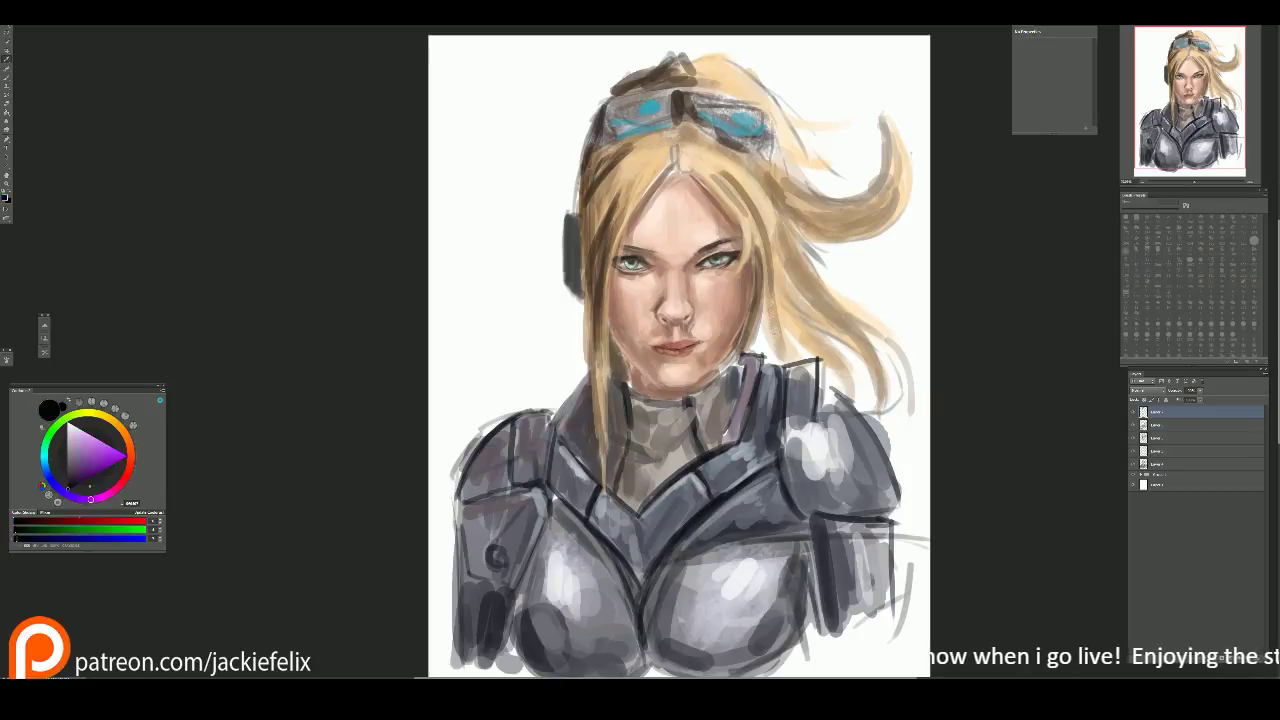
mouse_move(602, 115)
mouse_down()
mouse_move(577, 180)
mouse_move(585, 150)
mouse_move(582, 170)
mouse_move(572, 160)
mouse_move(602, 140)
mouse_move(565, 205)
mouse_up()
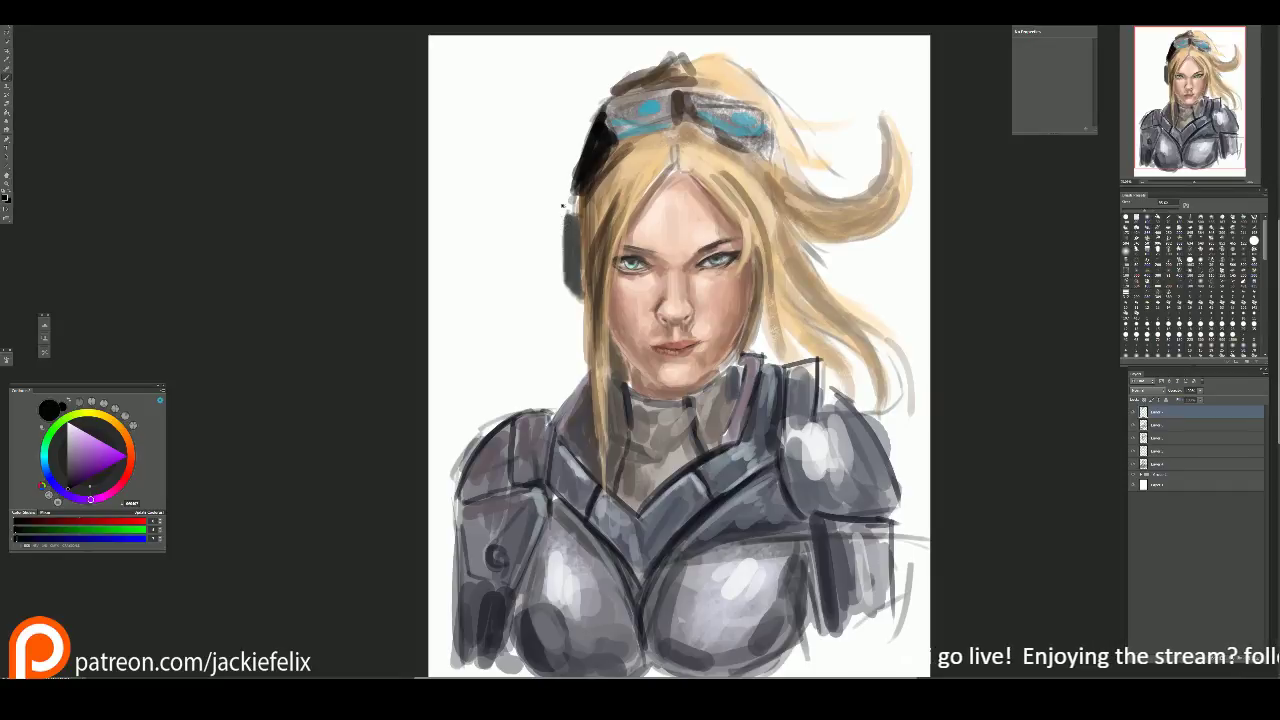
Step: Paint blonde strands sweeping outward past the black strap and over the crown using sampled hair tones
alt+click(673, 78)
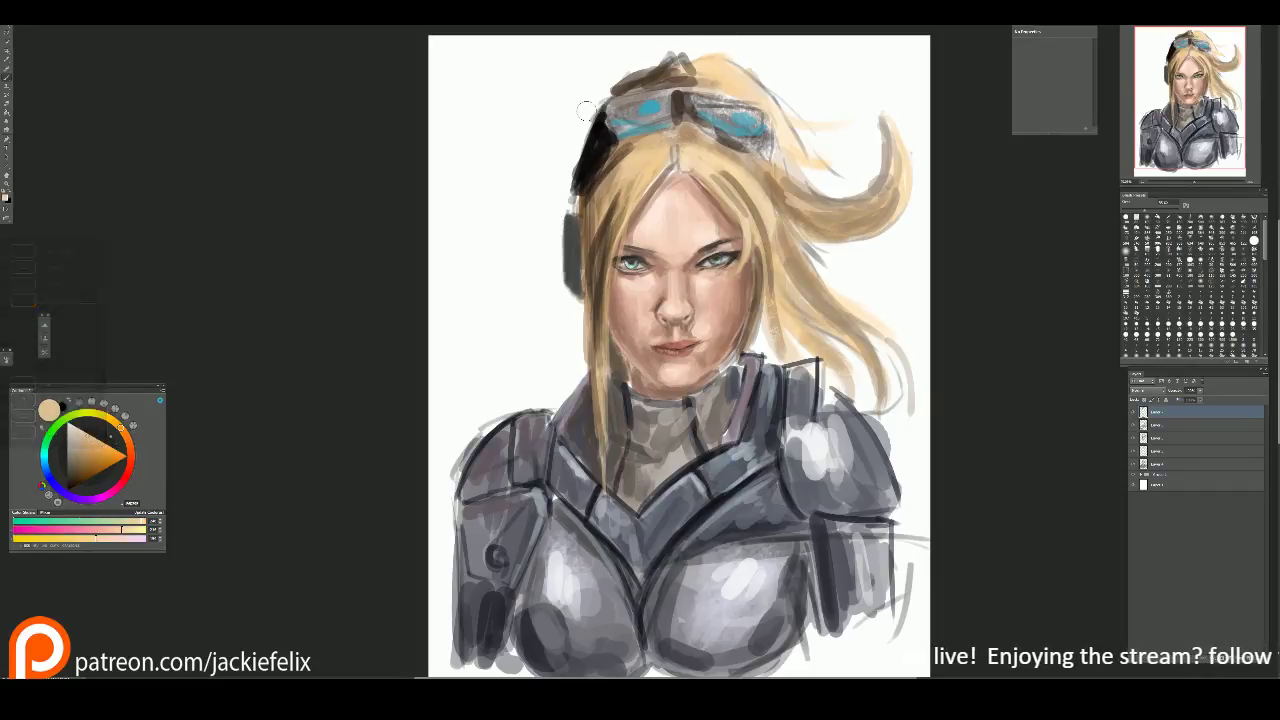
drag(584, 118, 552, 182)
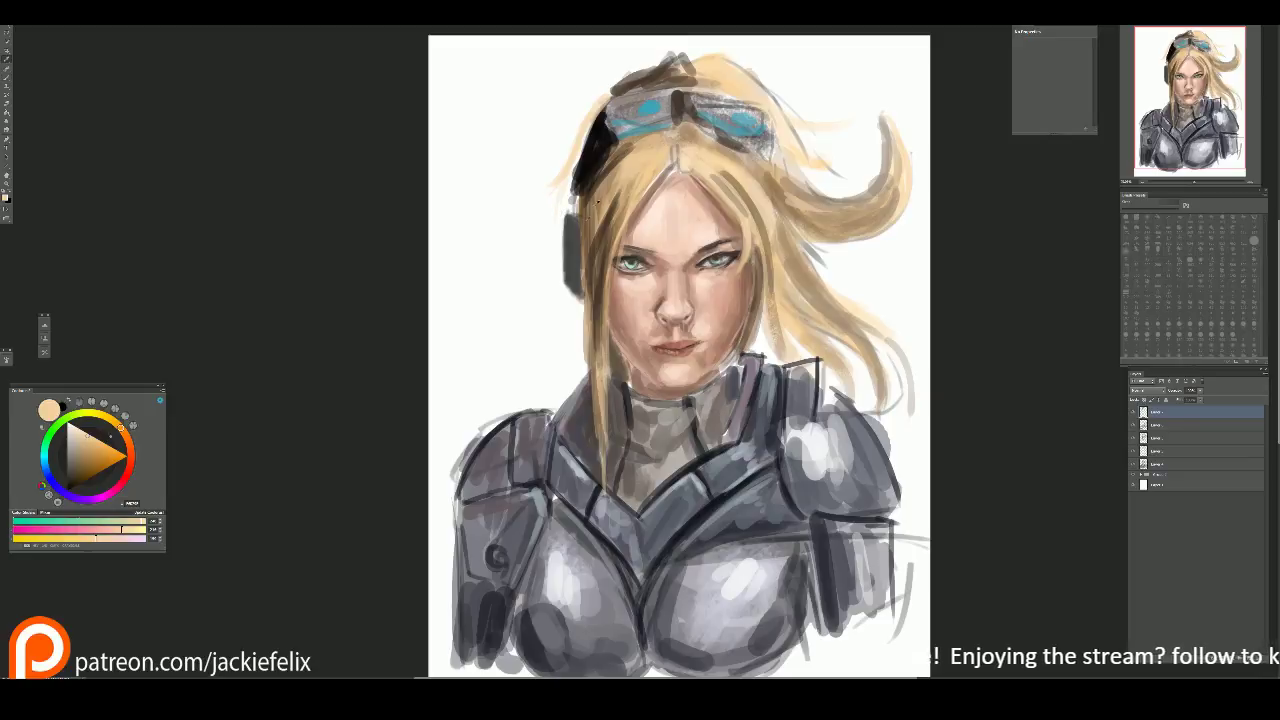
alt+click(585, 150)
drag(608, 90, 562, 194)
mouse_move(588, 128)
mouse_down()
mouse_move(548, 204)
mouse_move(522, 208)
mouse_move(538, 208)
mouse_up()
mouse_move(668, 68)
mouse_down()
mouse_move(682, 68)
mouse_move(672, 50)
mouse_move(742, 68)
mouse_up()
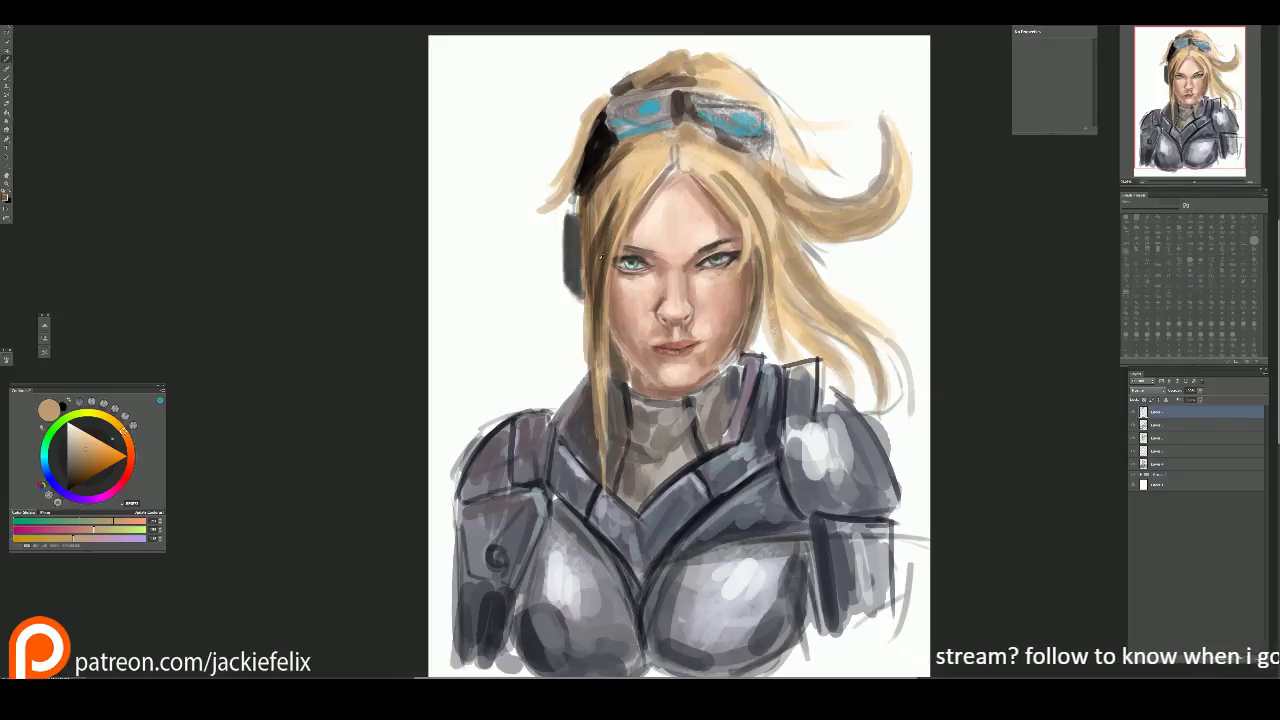
Step: Shade the hair parting below the goggles with sampled browns and add light blonde strands to the flowing side of the hair
alt+click(633, 140)
mouse_move(658, 130)
mouse_down()
mouse_move(688, 176)
mouse_move(680, 132)
mouse_move(652, 174)
mouse_move(674, 170)
mouse_move(682, 150)
mouse_up()
alt+click(667, 200)
key(alt)
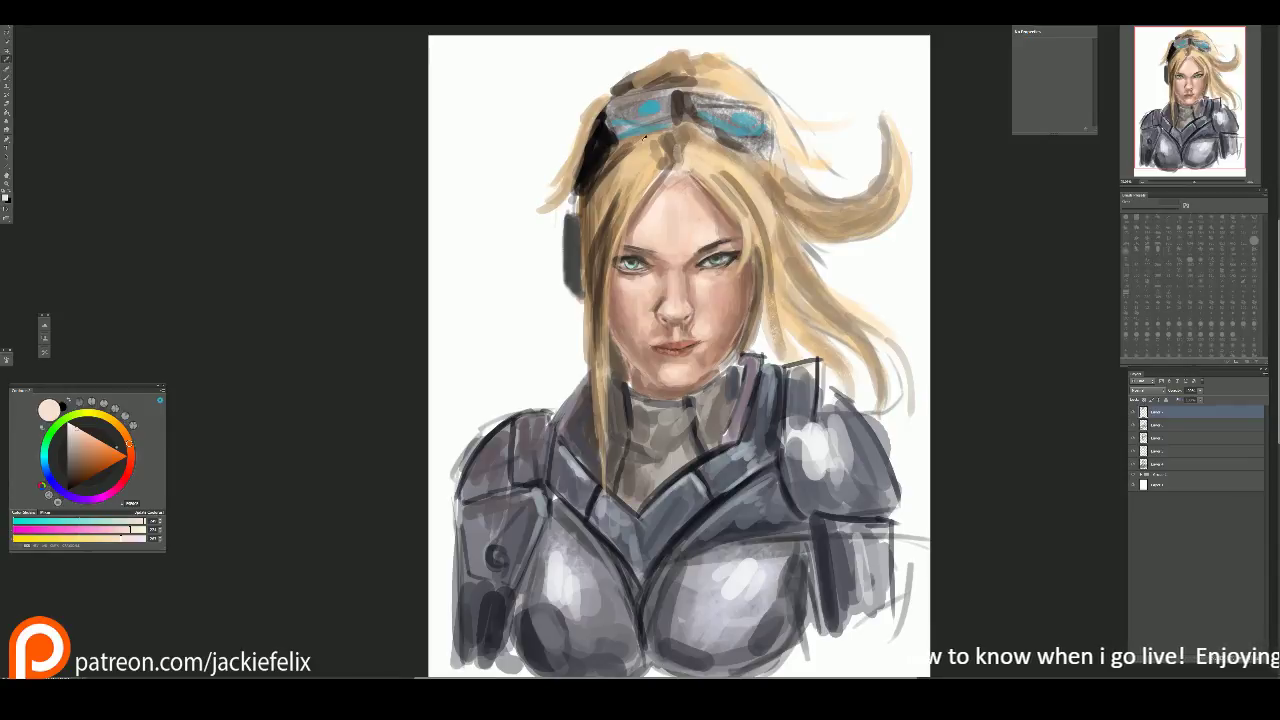
alt+click(657, 155)
mouse_move(660, 135)
mouse_down()
mouse_move(606, 160)
mouse_move(640, 145)
mouse_move(602, 250)
mouse_up()
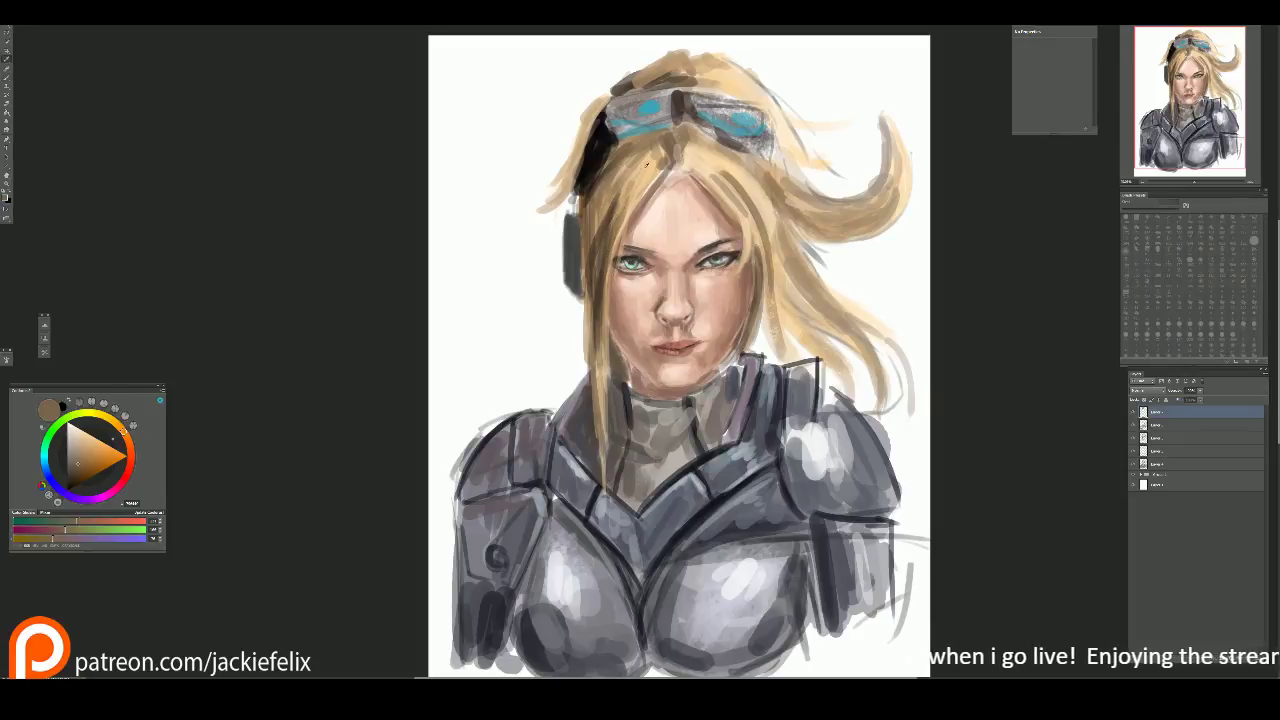
alt+click(708, 190)
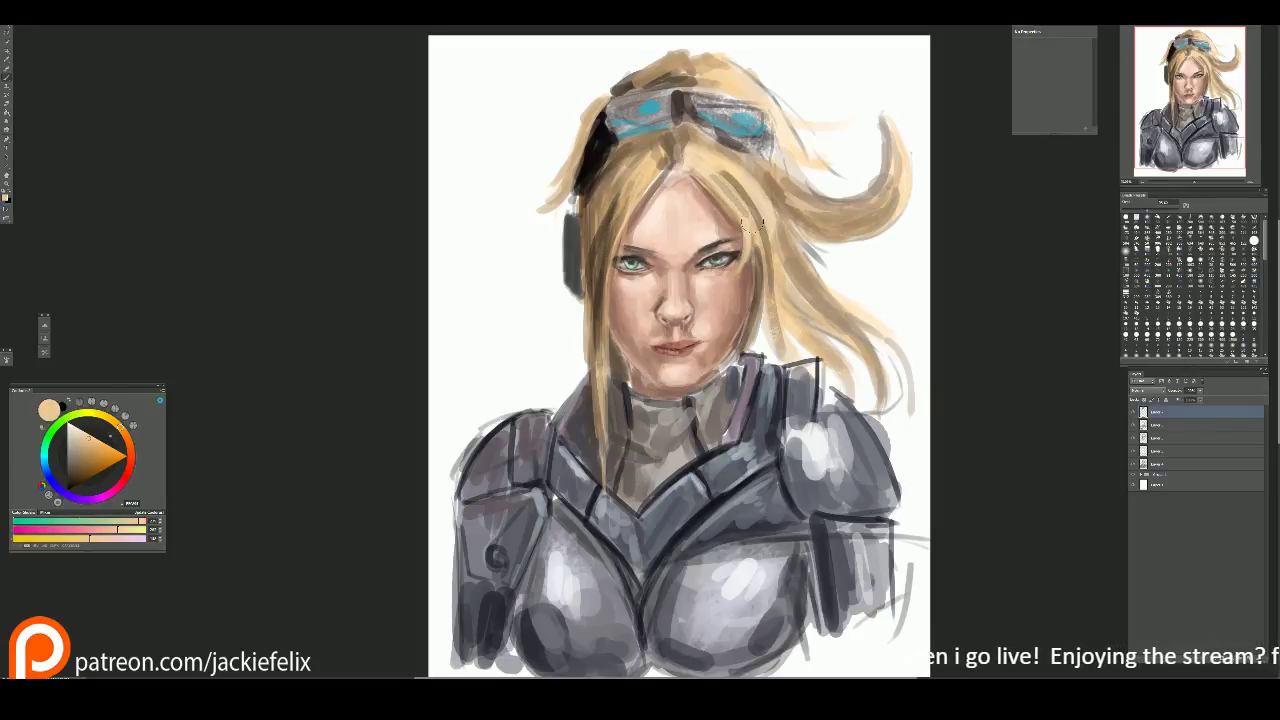
drag(775, 250, 795, 280)
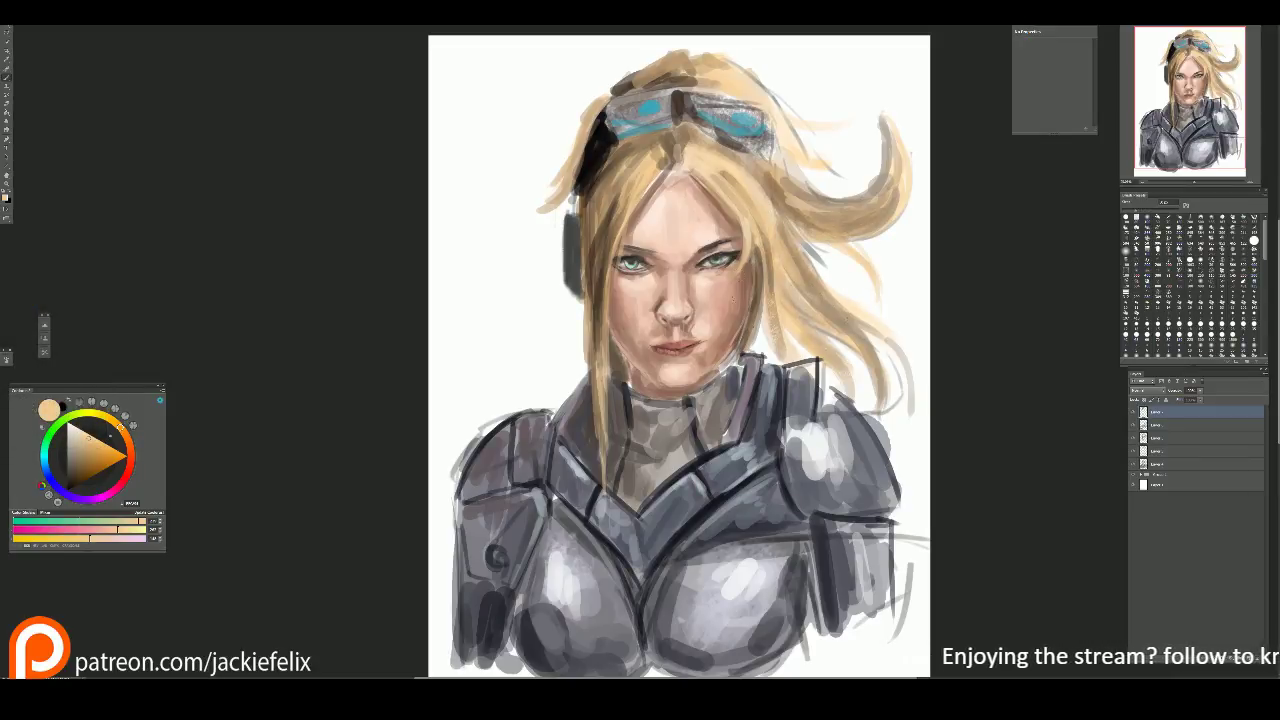
Step: Smooth the skin under the eyes, on the cheeks and along the nose bridge with skin tones sampled from the face
alt+click(705, 288)
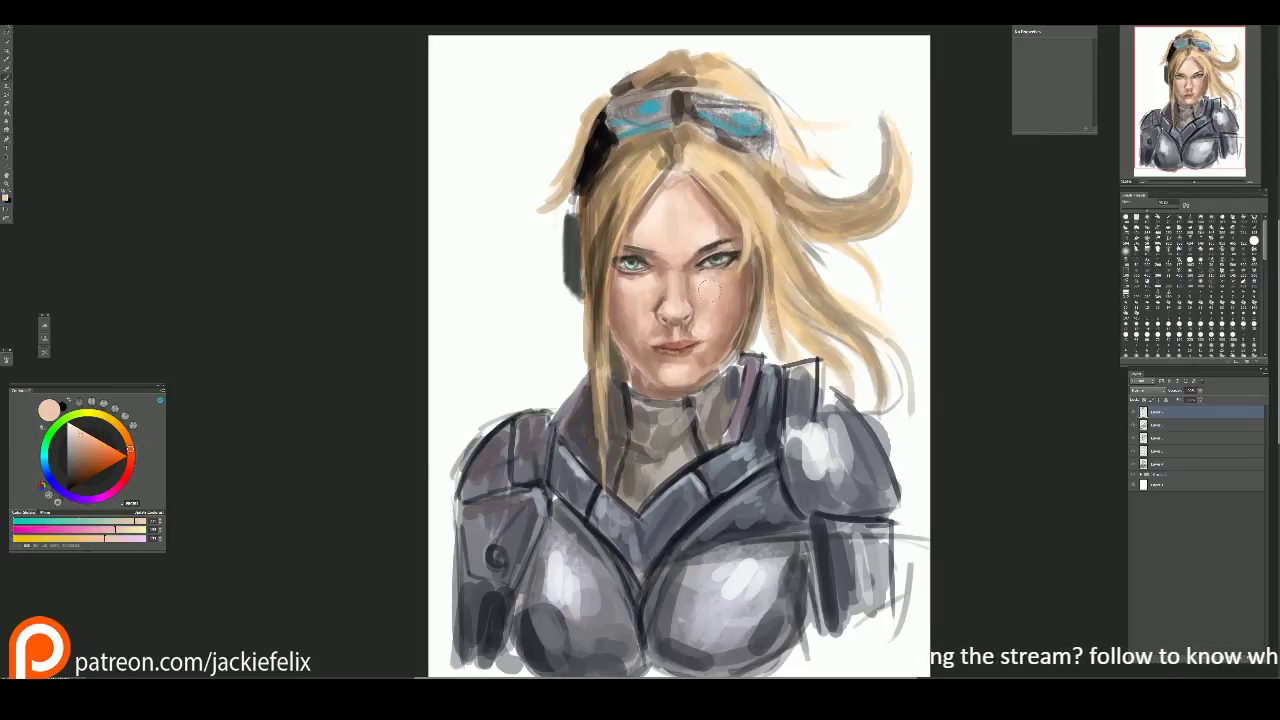
alt+click(709, 284)
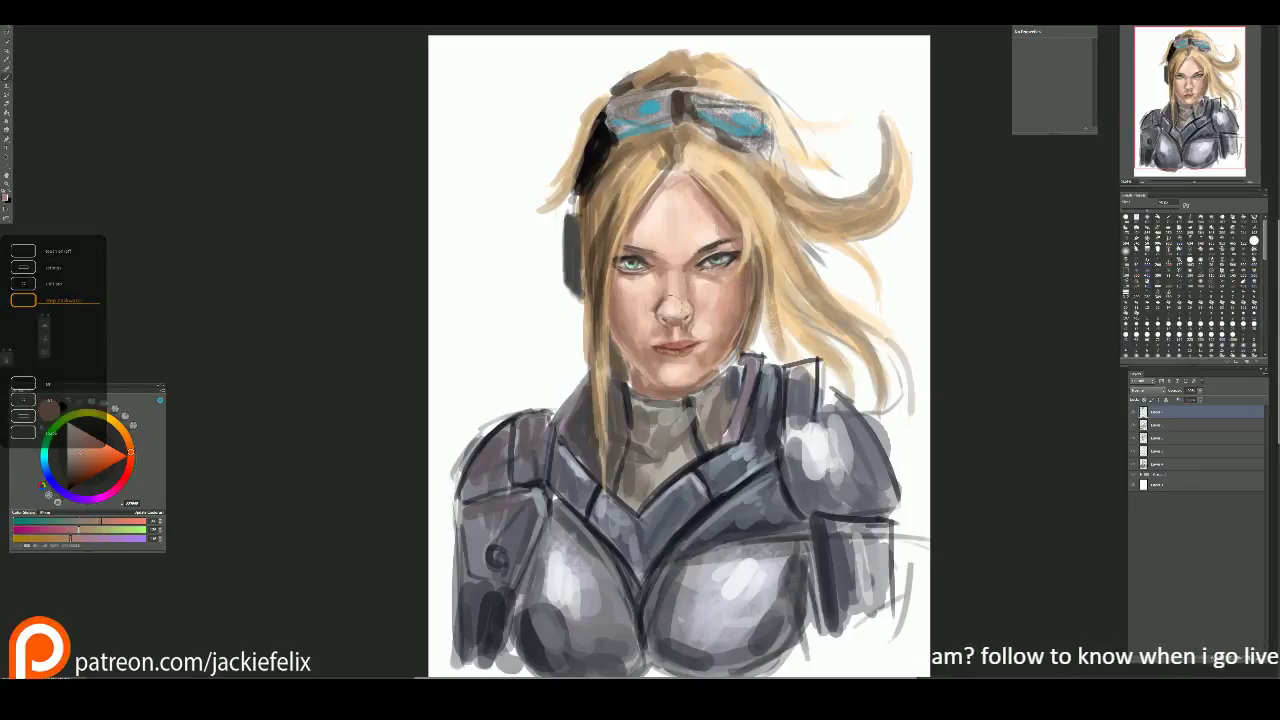
drag(655, 278, 631, 282)
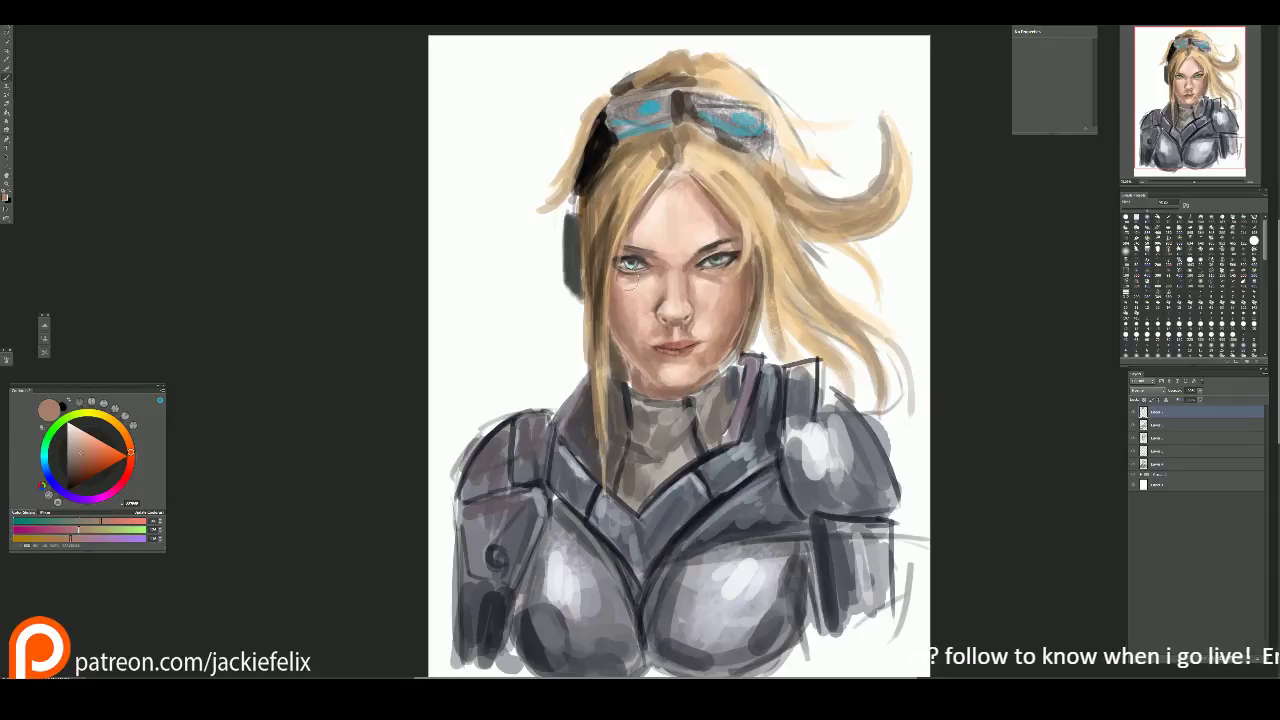
key(alt)
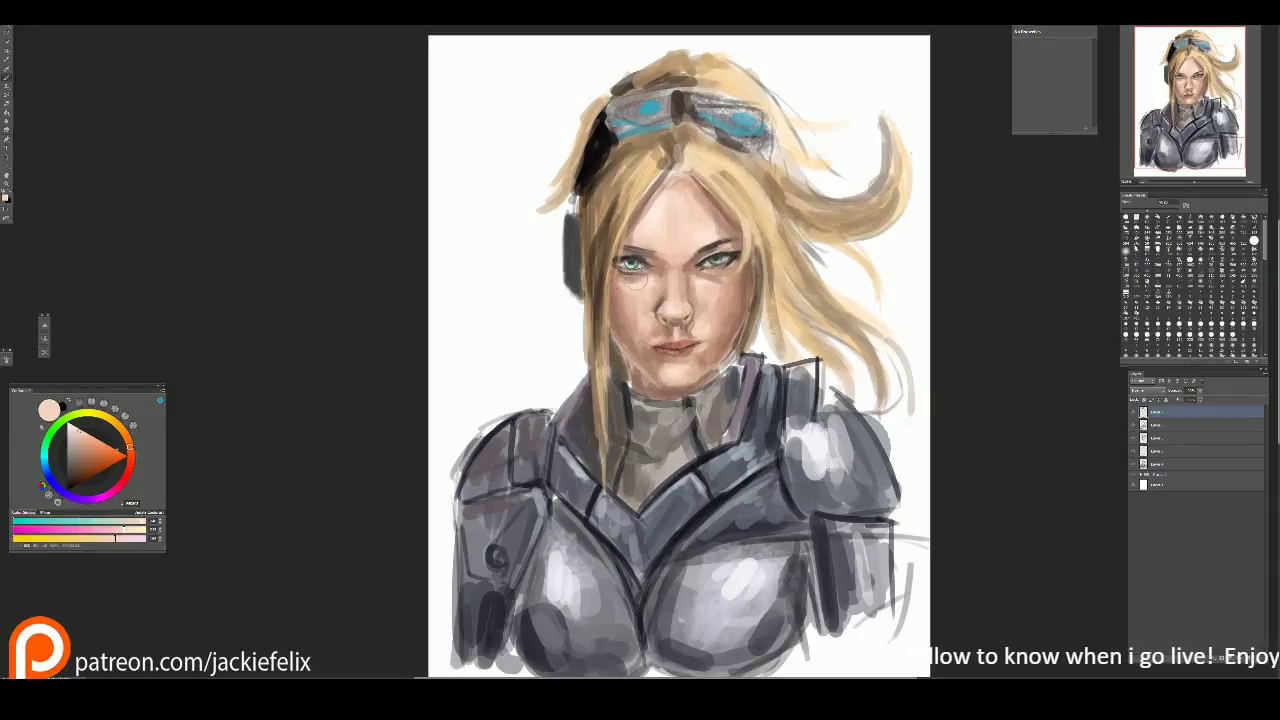
alt+click(727, 292)
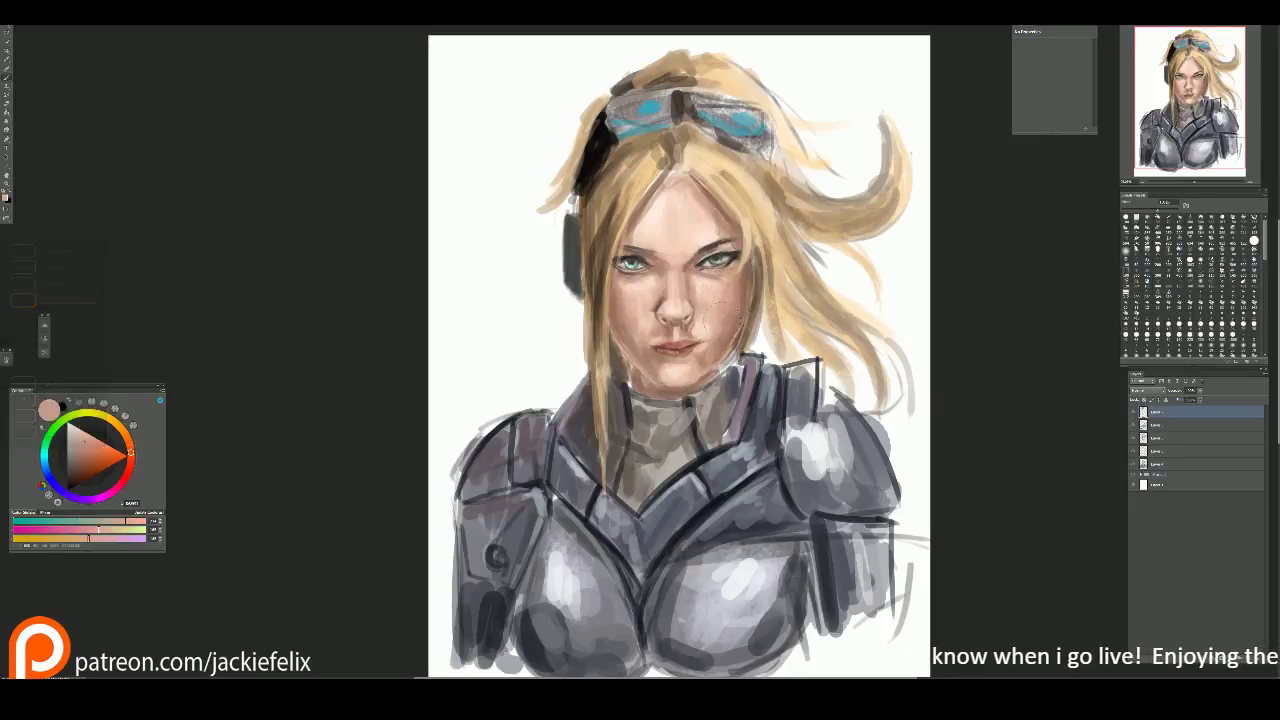
alt+click(712, 287)
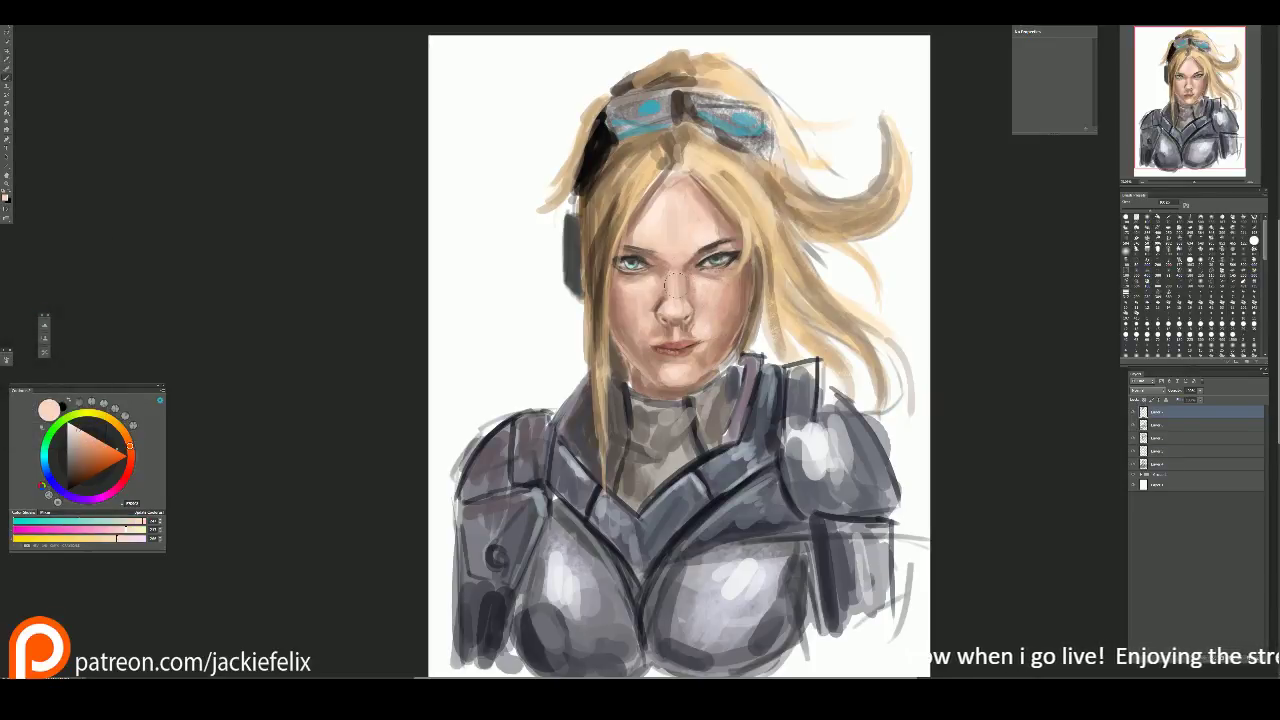
drag(673, 285, 678, 302)
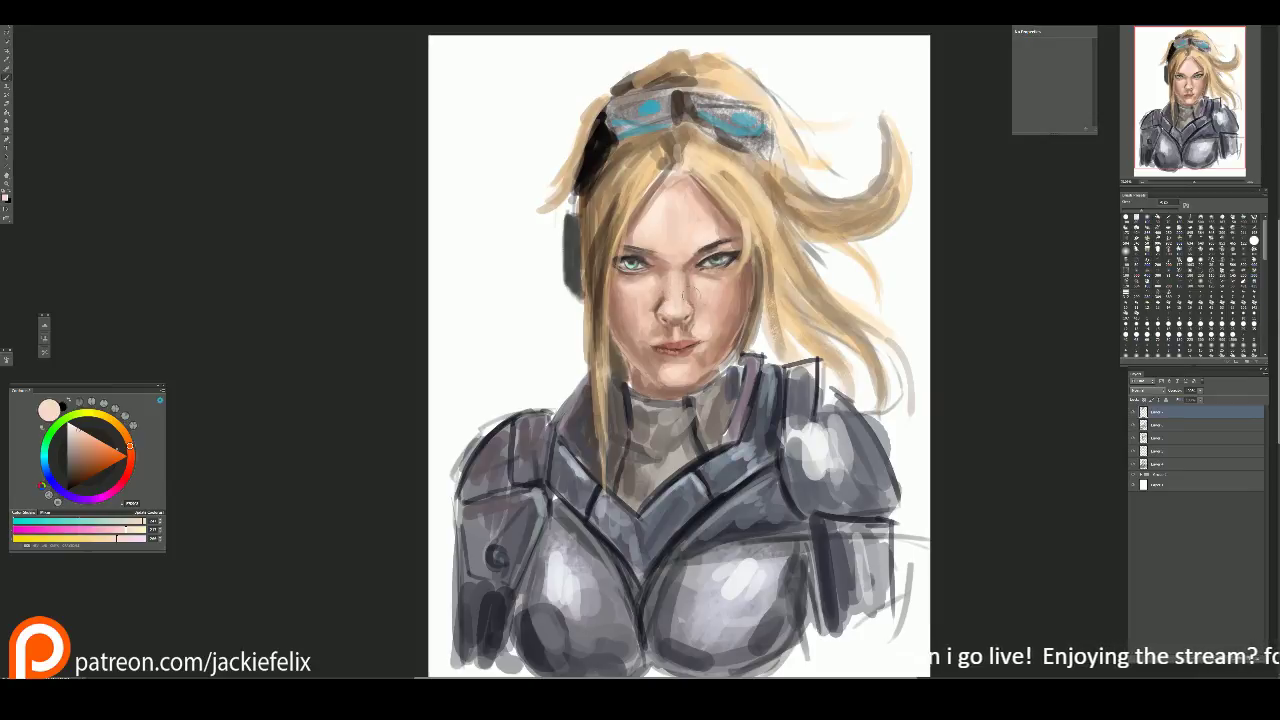
key(l)
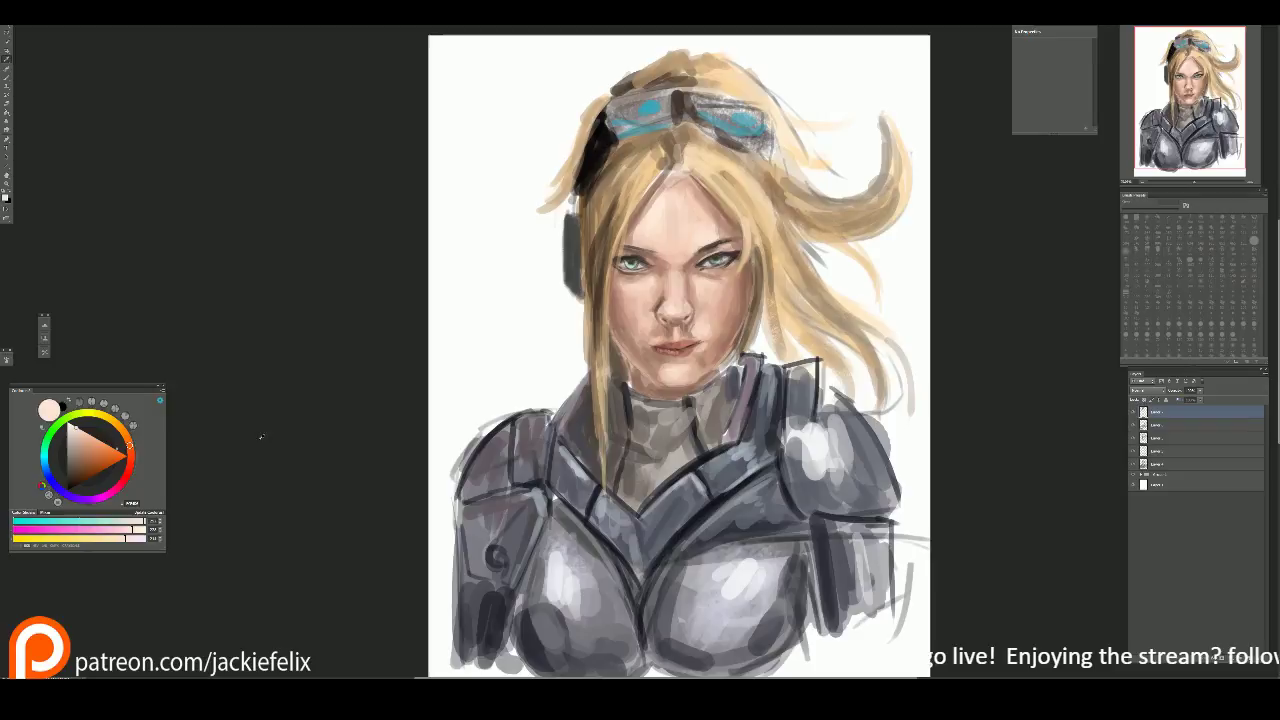
Step: Refine the nose and its bridge with a pale pink highlight and a mid skin tone sampled from the face
click(68, 426)
key(ctrl+plus)
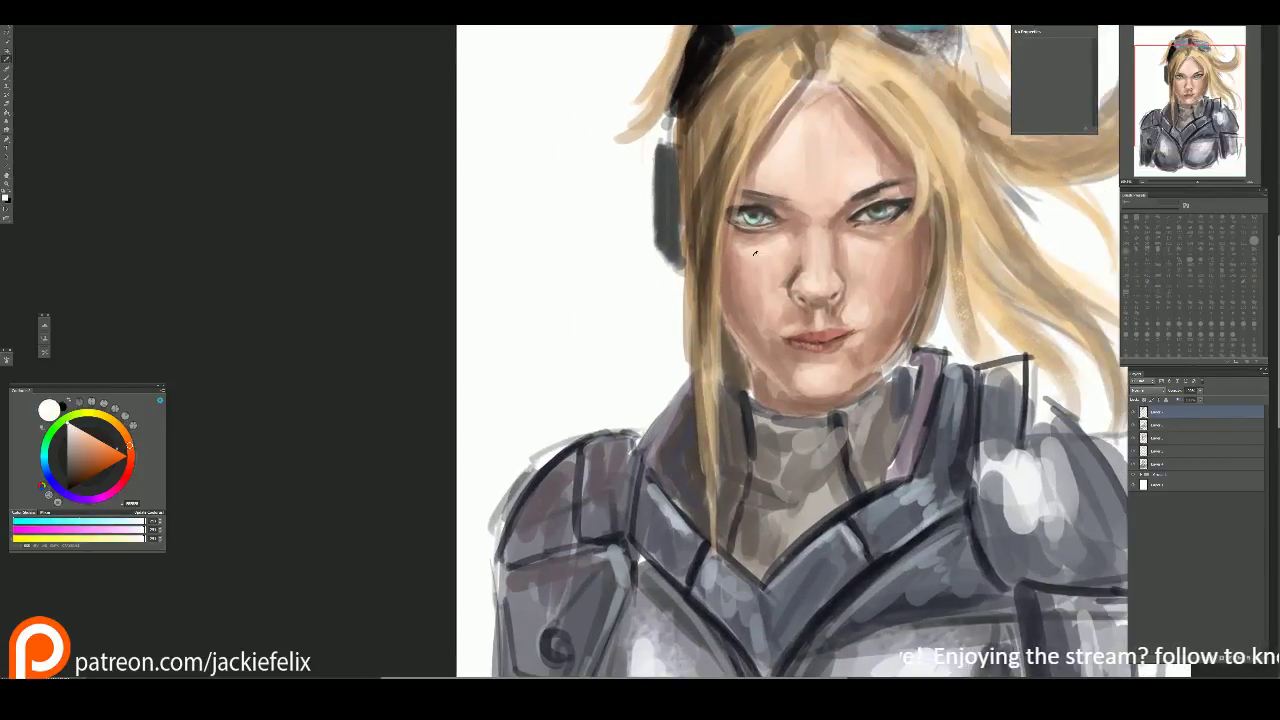
key(b)
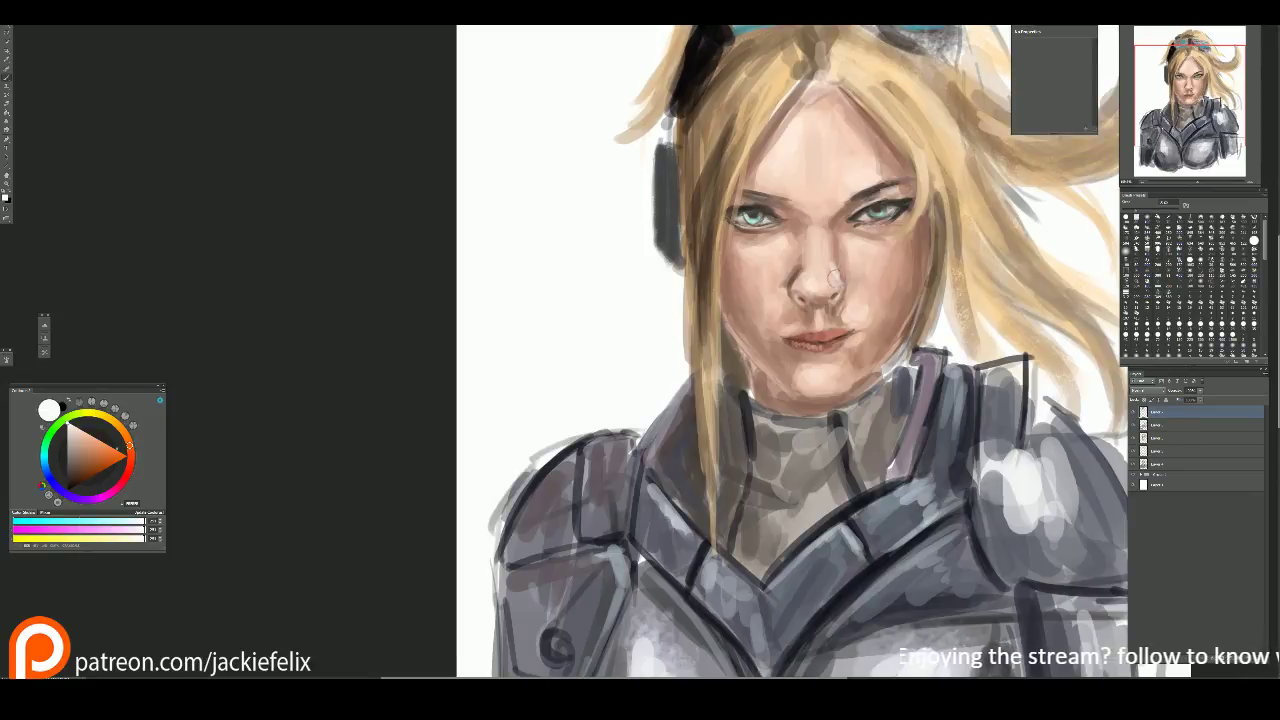
key(i)
click(830, 272)
key(b)
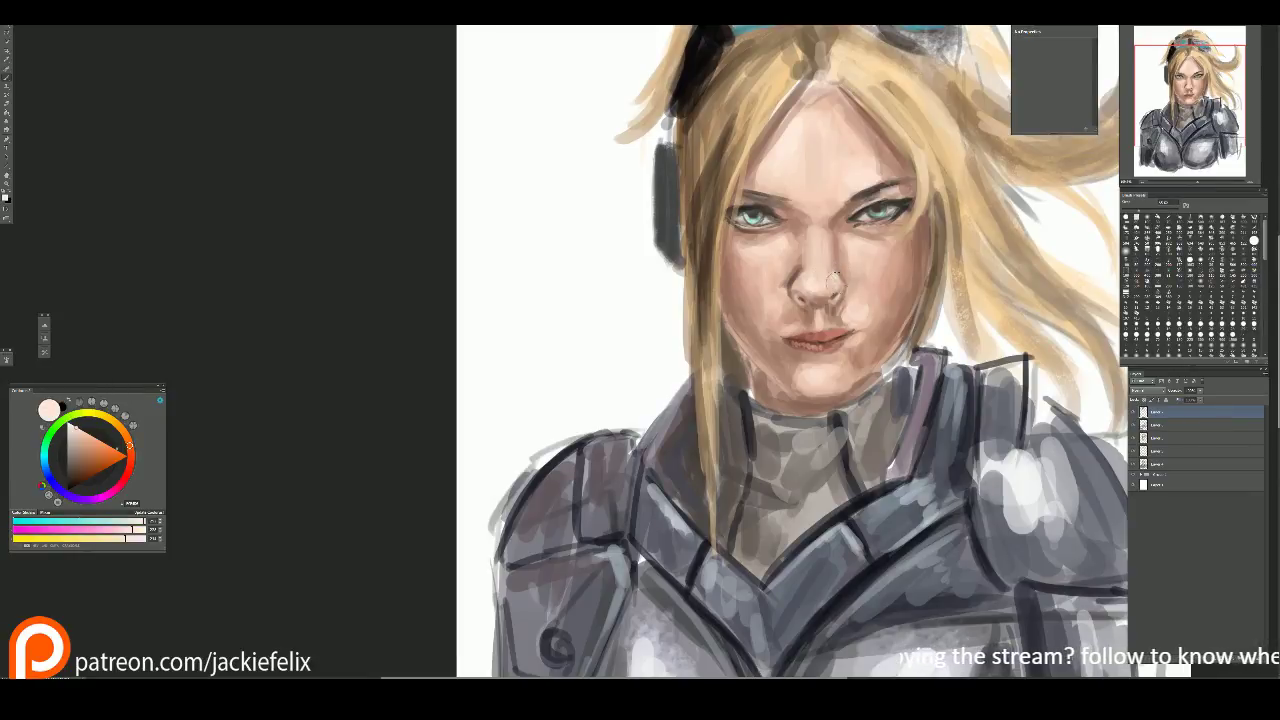
key(i)
click(830, 240)
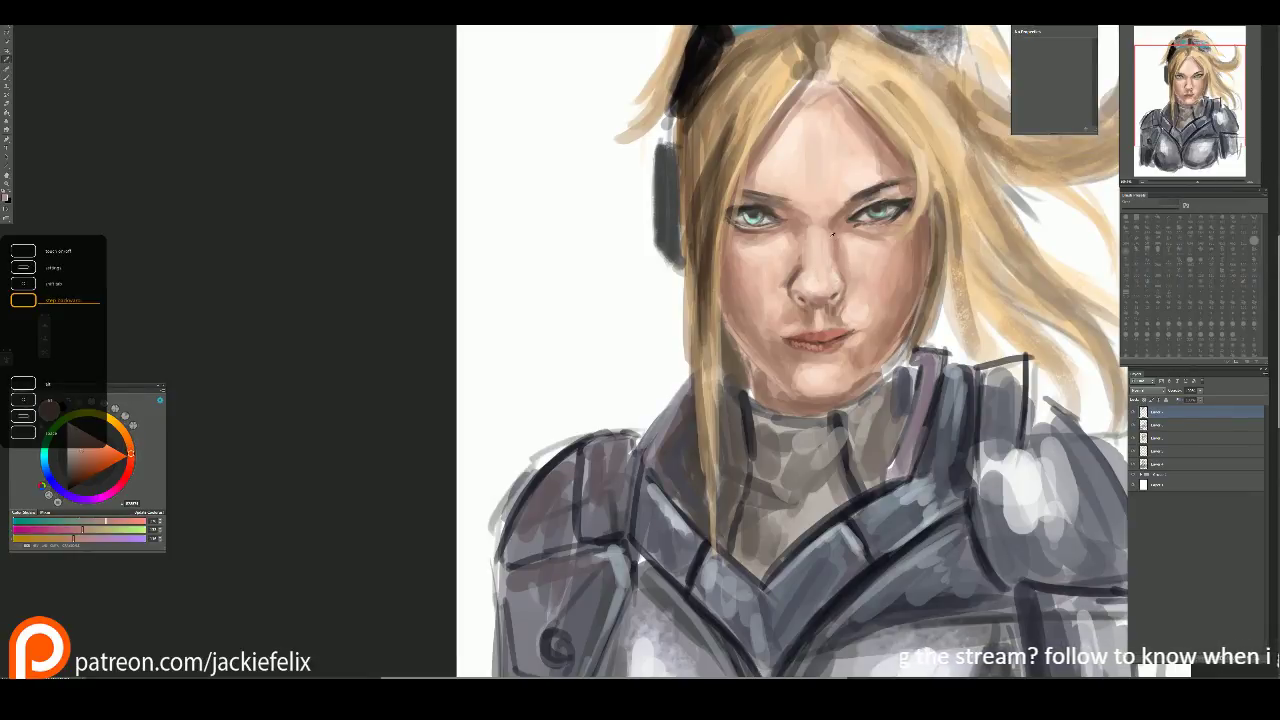
key(b)
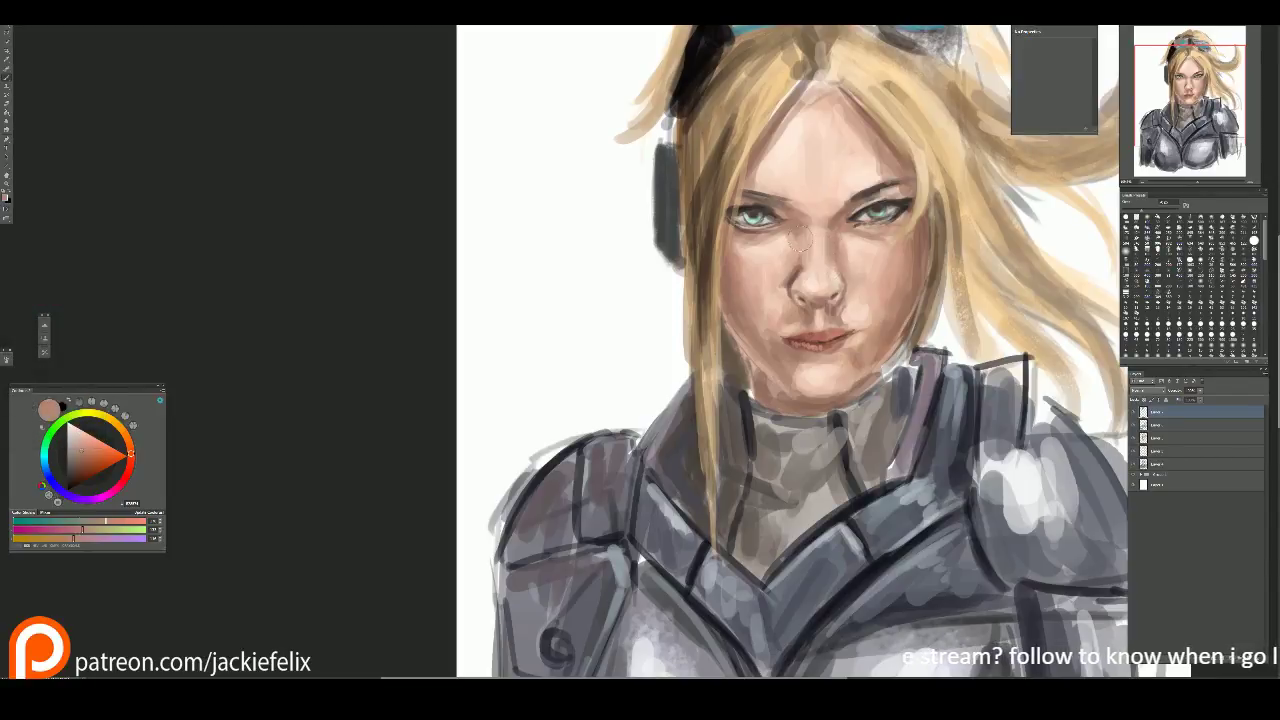
Step: Sample a reddish-brown skin shadow beside the nose and shade the brow area between and above the eyes
key(i)
click(789, 250)
key(b)
mouse_move(784, 200)
mouse_down()
mouse_move(789, 228)
mouse_move(872, 186)
mouse_up()
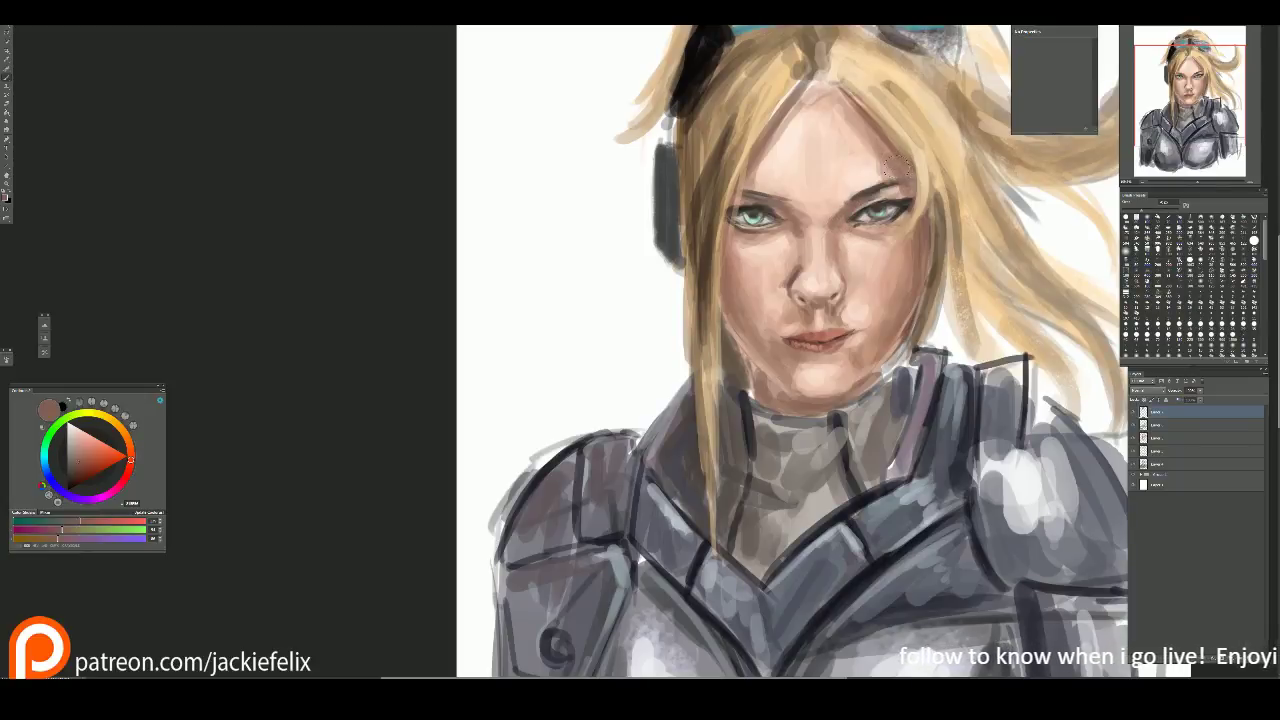
Step: Paint light strands from the hair parting down along the face to the collar with a sampled pale peach tone
alt+click(850, 110)
drag(800, 72, 745, 148)
mouse_move(780, 105)
mouse_down()
mouse_move(760, 172)
mouse_move(746, 160)
mouse_move(712, 342)
mouse_up()
drag(703, 288, 711, 534)
Step: Flip the canvas horizontally and check the whole portrait in mirrored view
key(ctrl+minus)
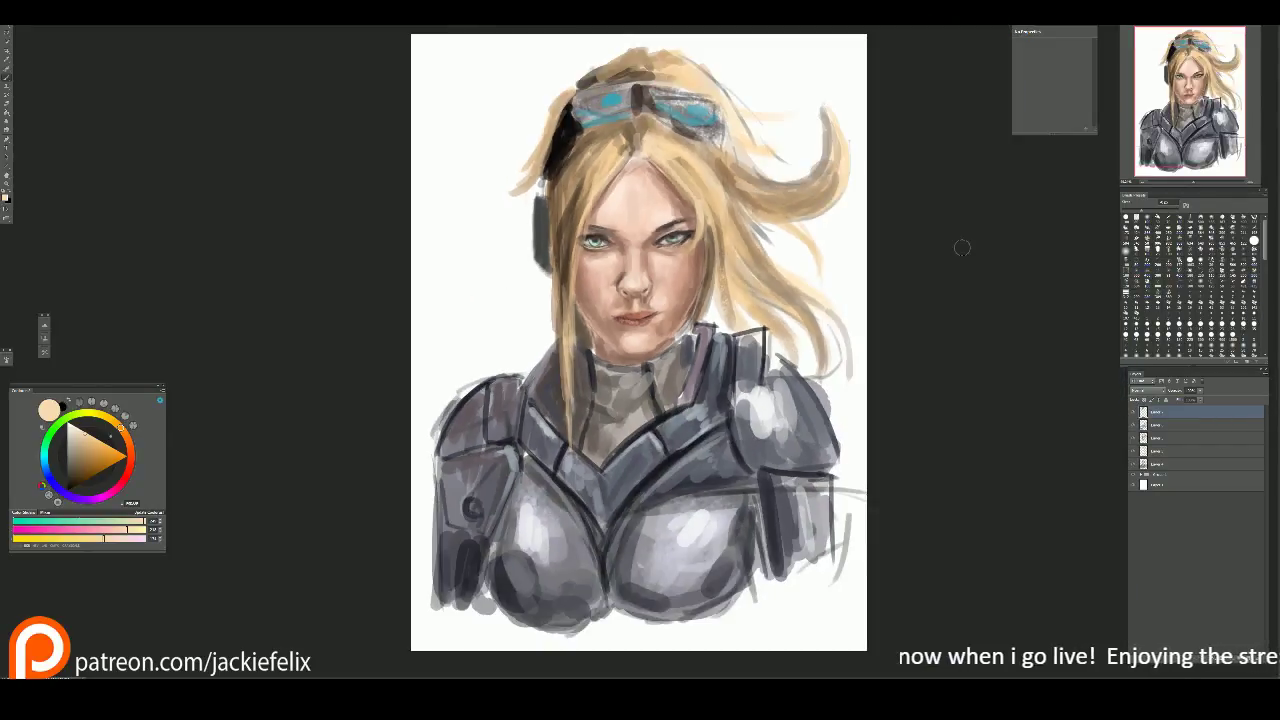
key(ctrl+minus)
key(ctrl+minus)
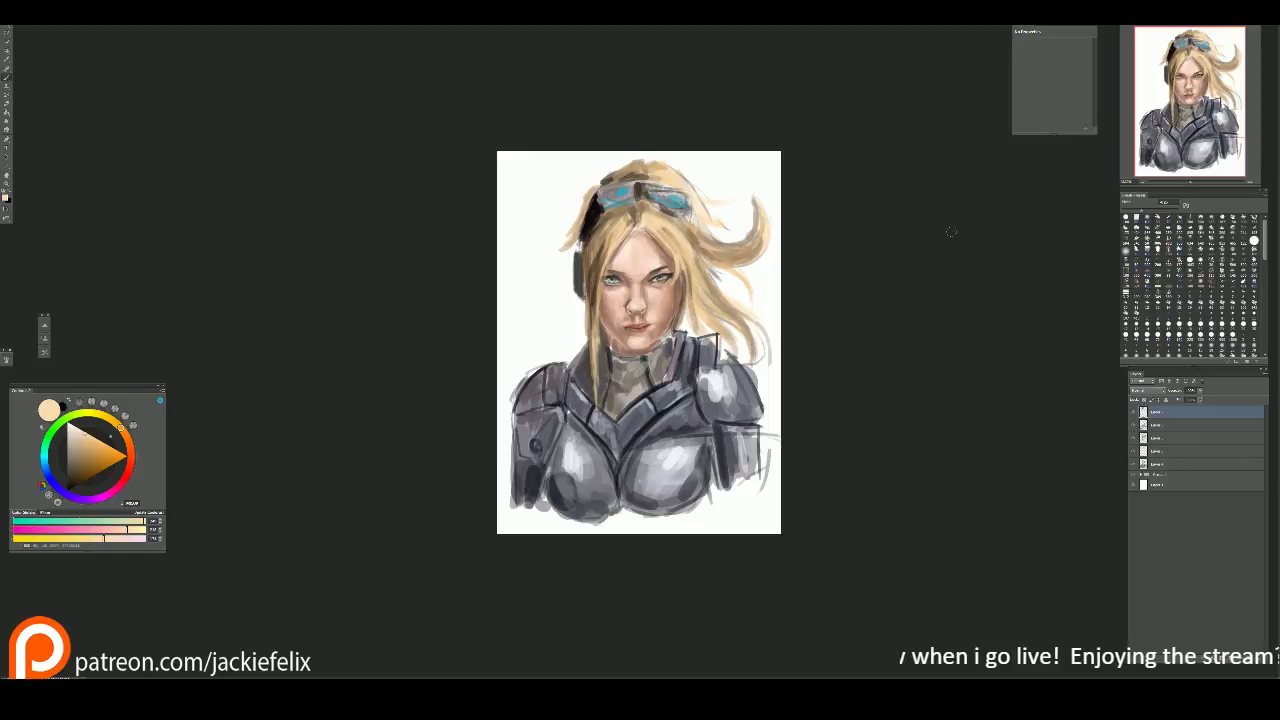
key(h)
key(h)
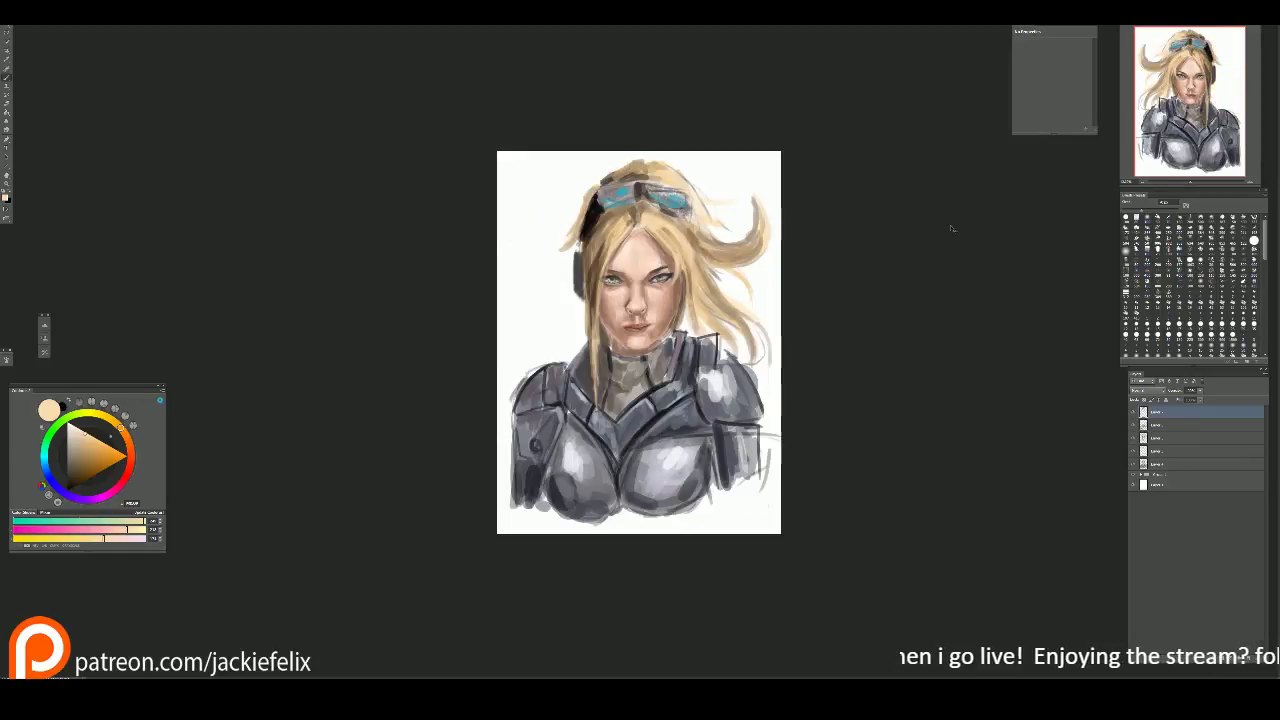
key(h)
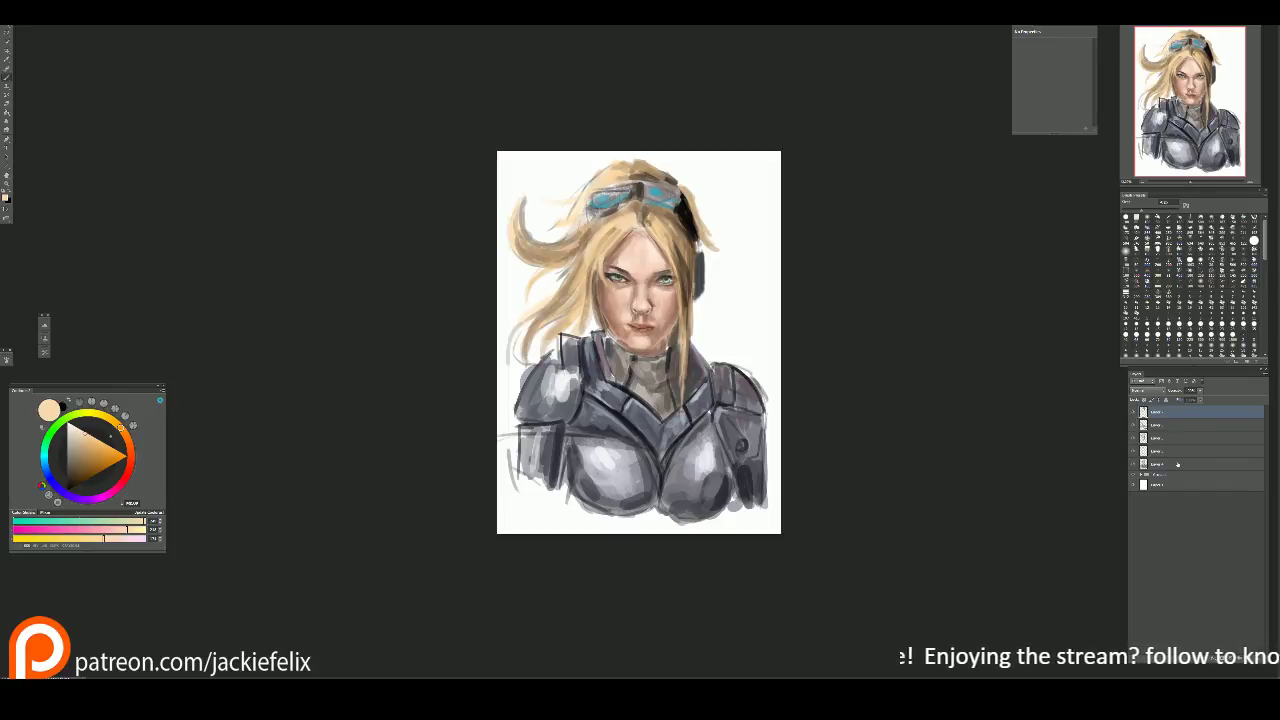
Step: Duplicate the five painting layers and merge the copies into a single layer
shift+click(1177, 464)
right_click(1179, 448)
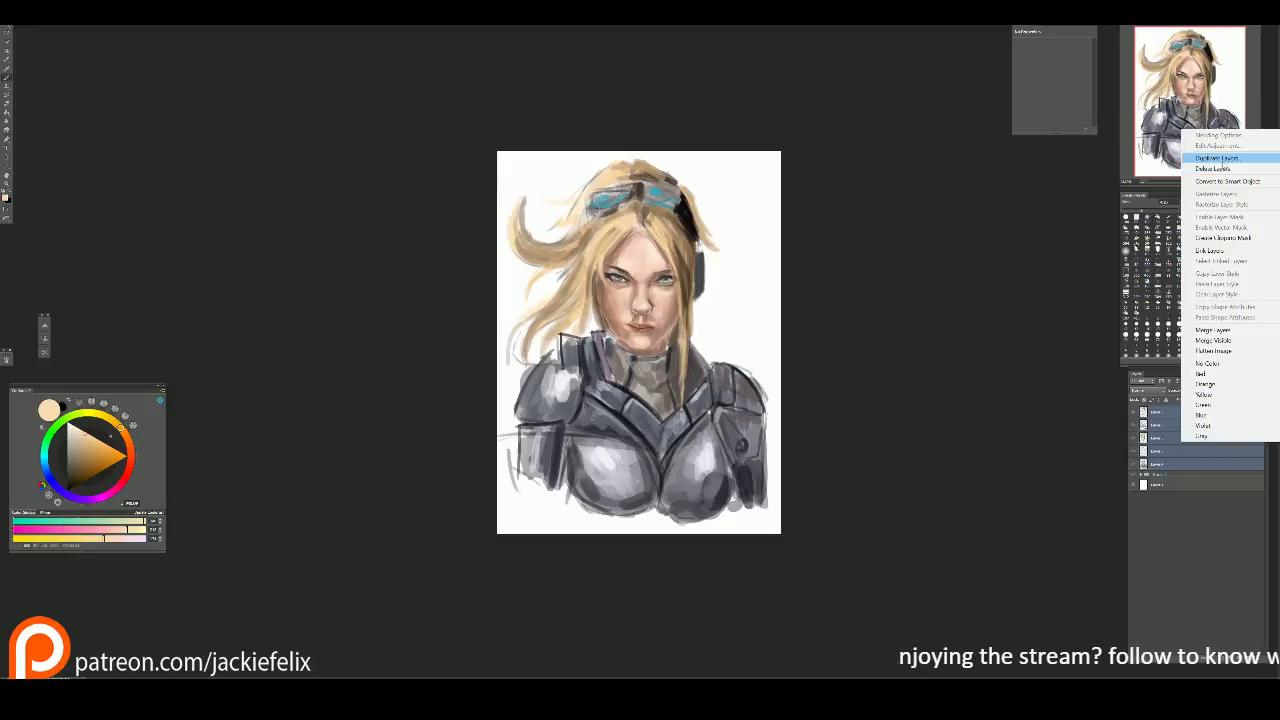
click(1218, 158)
key(Return)
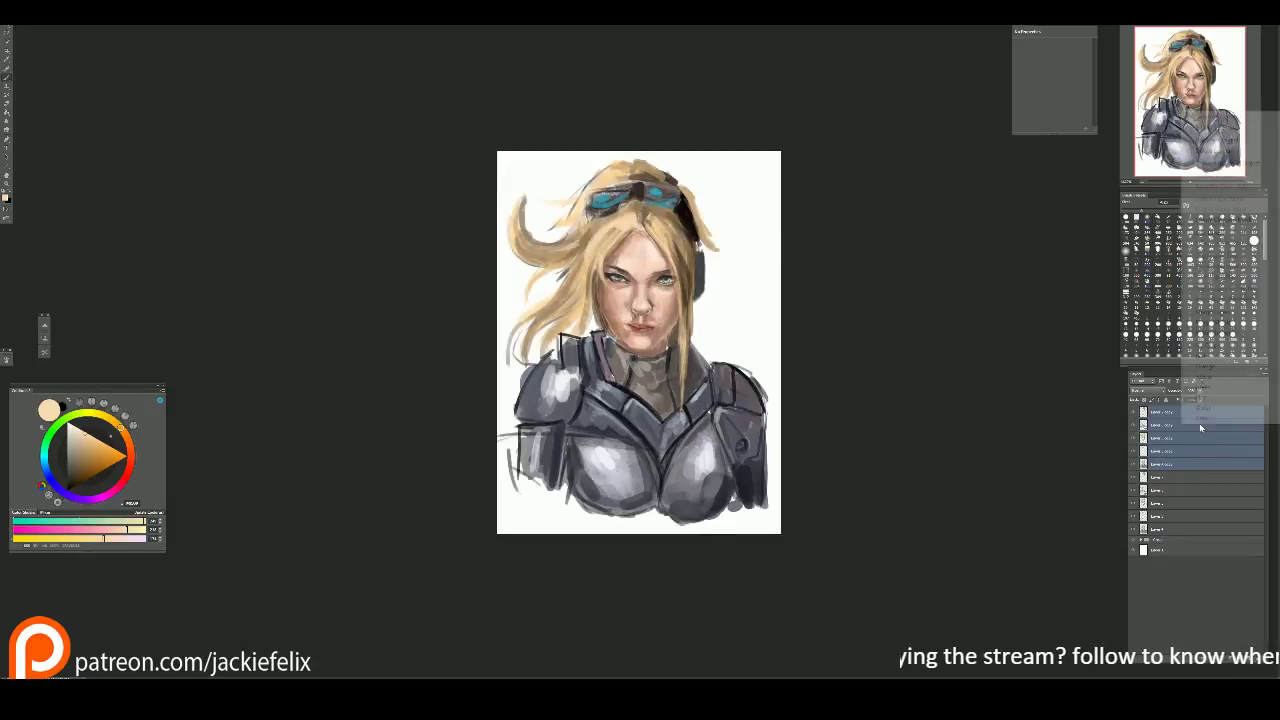
click(1225, 314)
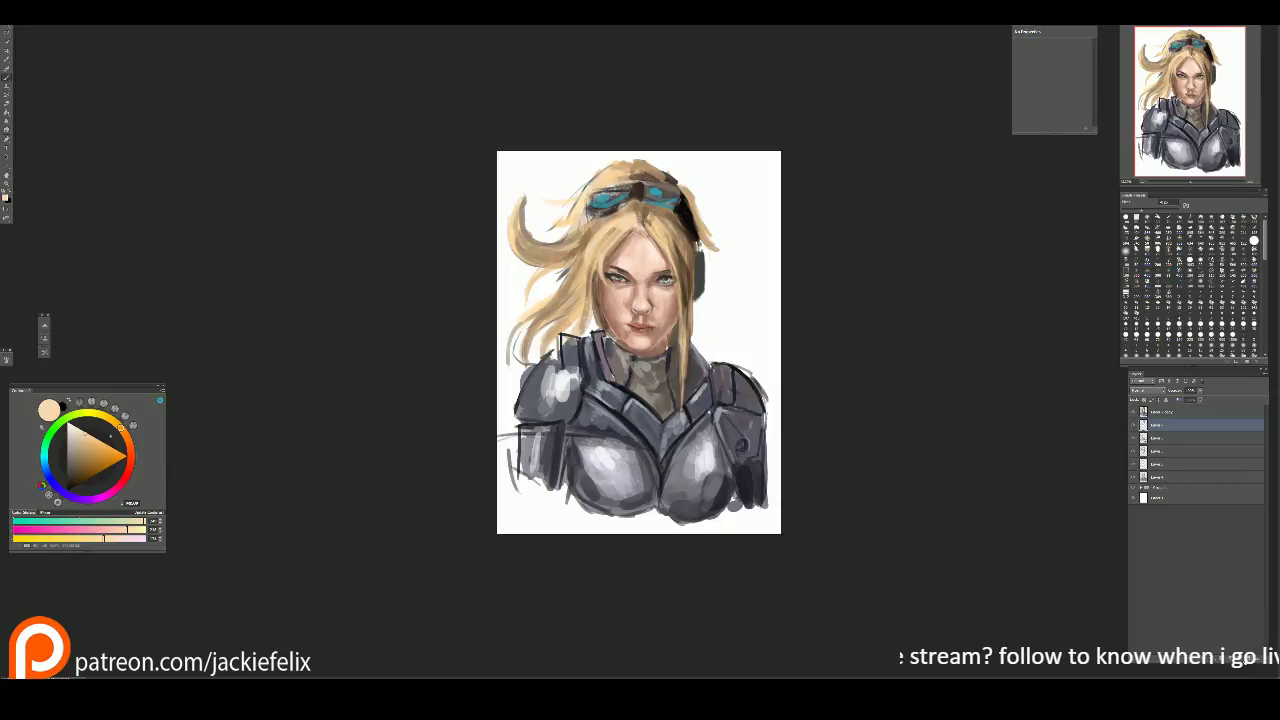
Step: Create a layer group below the merged copy for the five original layers, and reselect the merged copy
key(ctrl+g)
click(1160, 483)
shift+click(1162, 430)
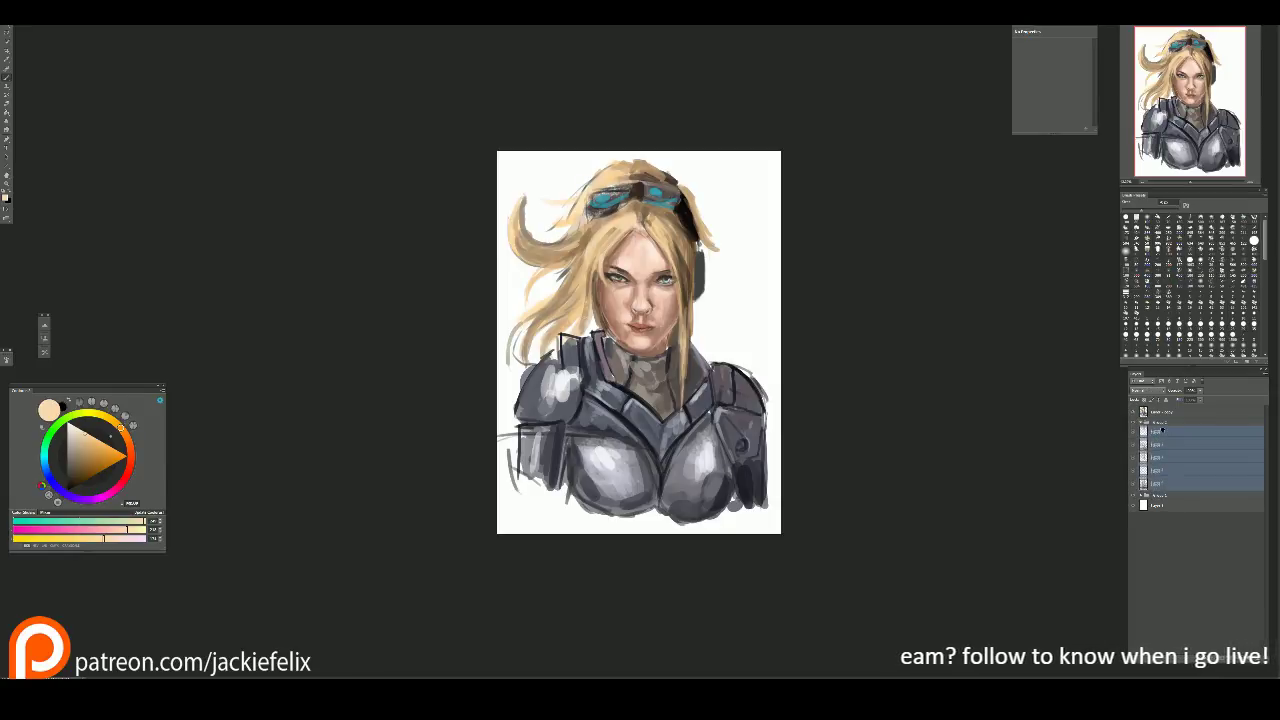
drag(1163, 430, 1163, 432)
click(1160, 411)
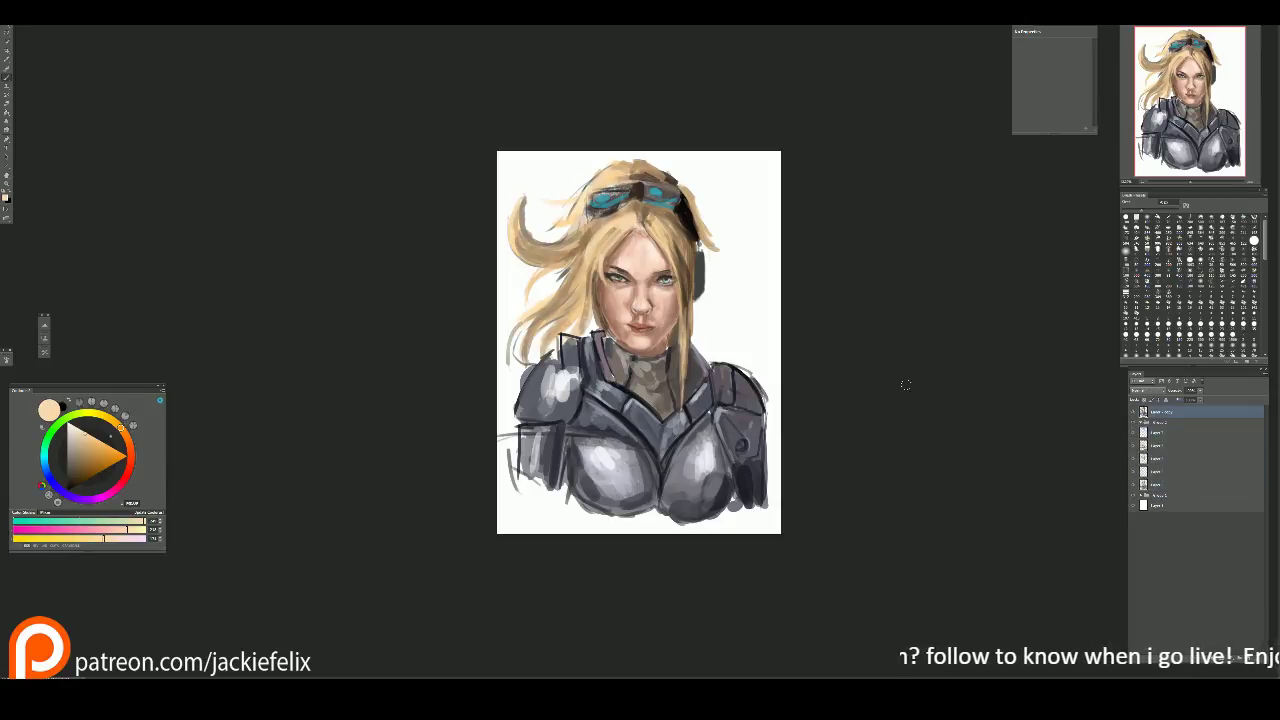
Step: Warp the merged portrait layer slightly in two passes to adjust the proportions of the head and hair
key(ctrl+plus)
key(ctrl+t)
drag(757, 203, 721, 205)
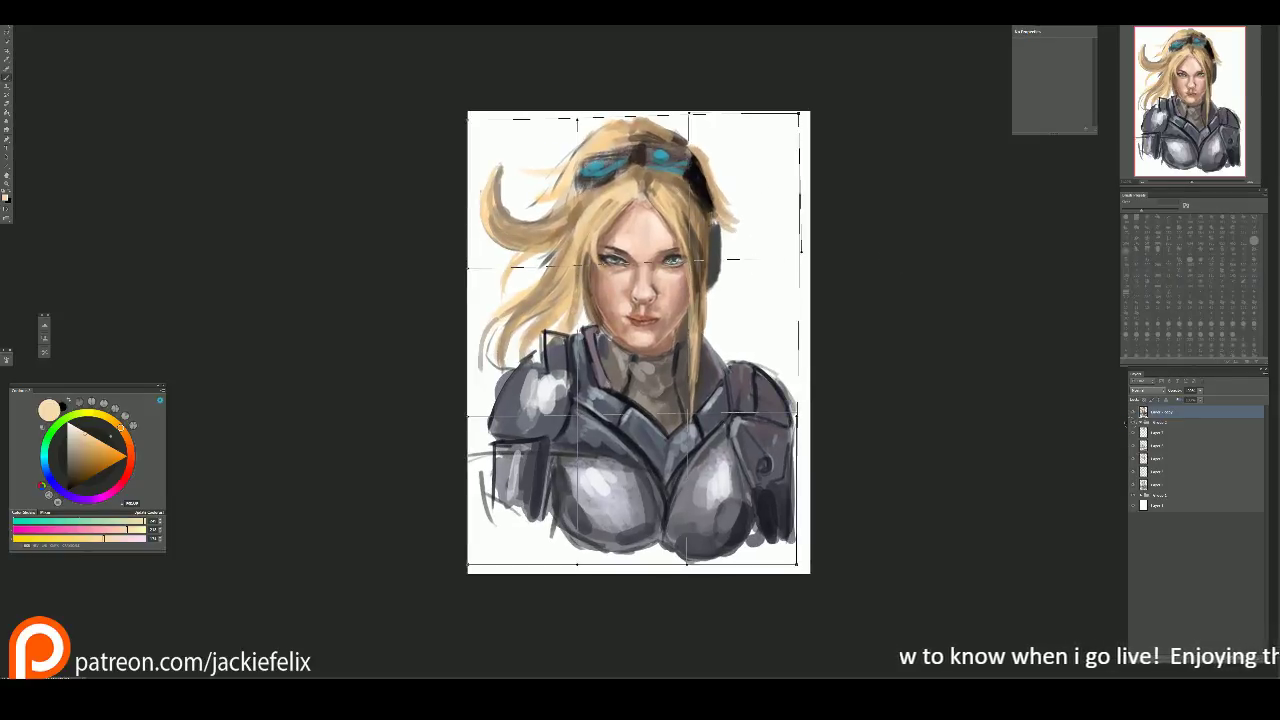
key(Return)
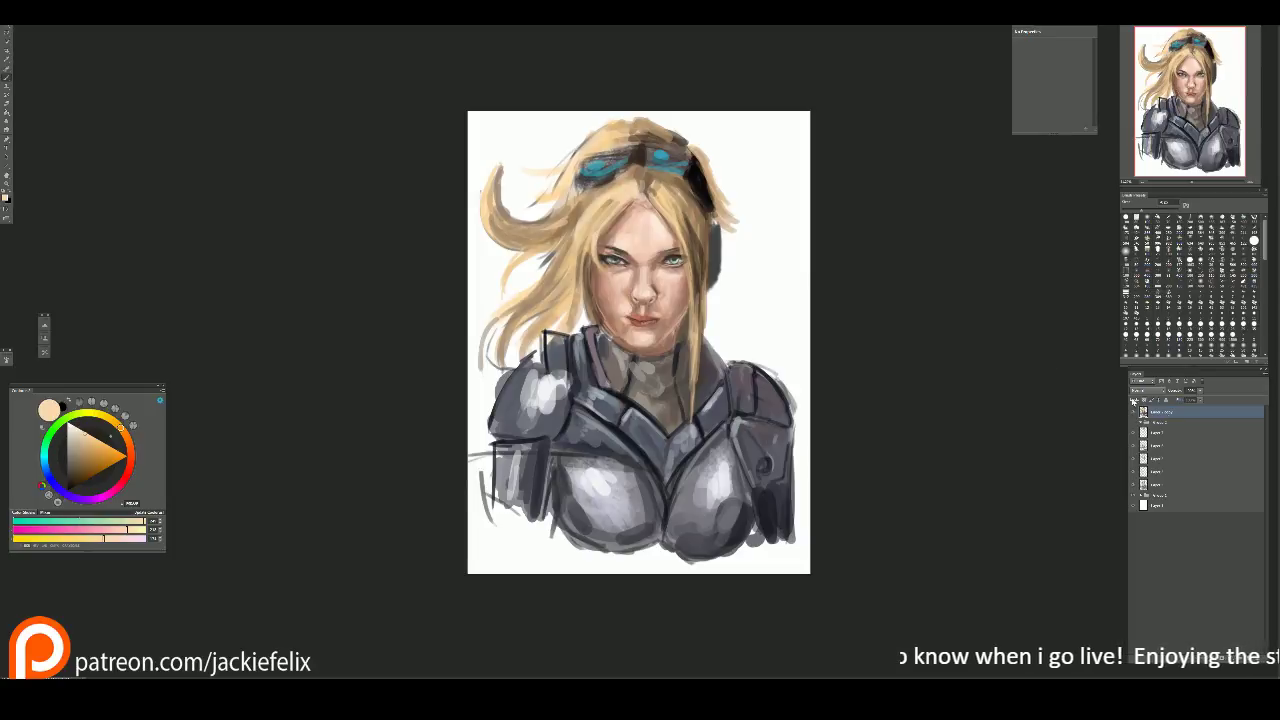
key(ctrl+t)
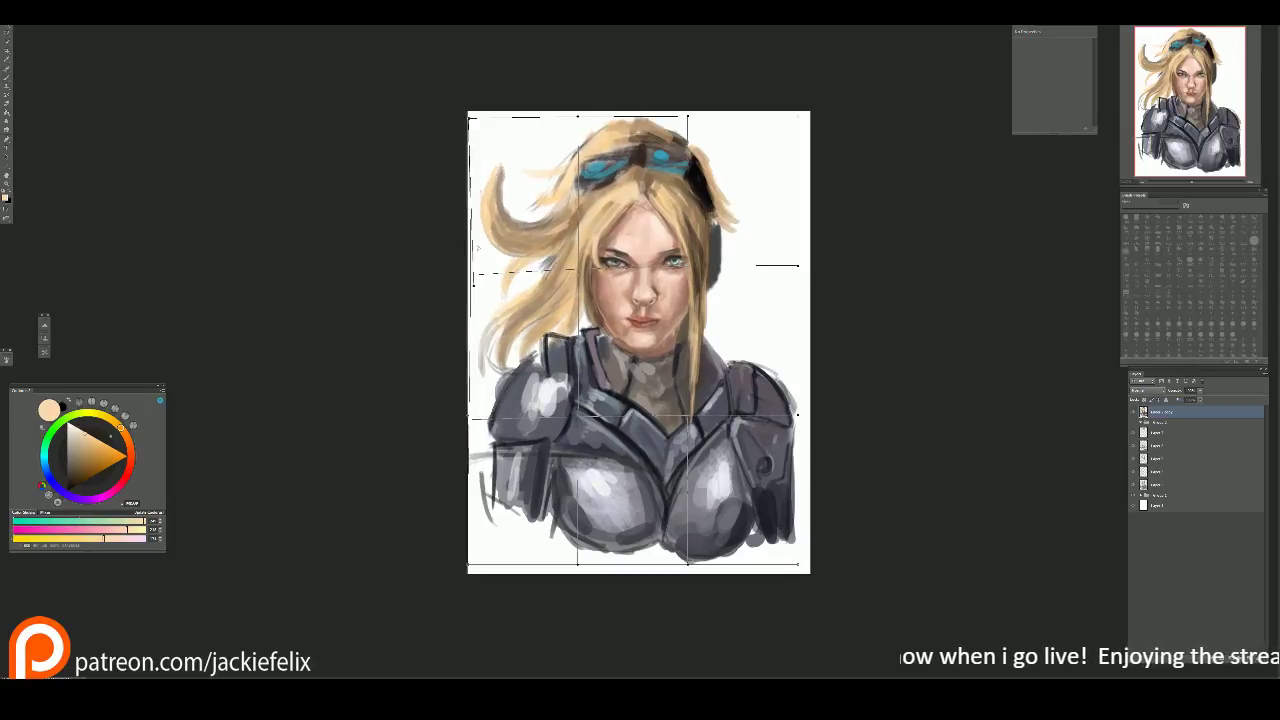
key(Return)
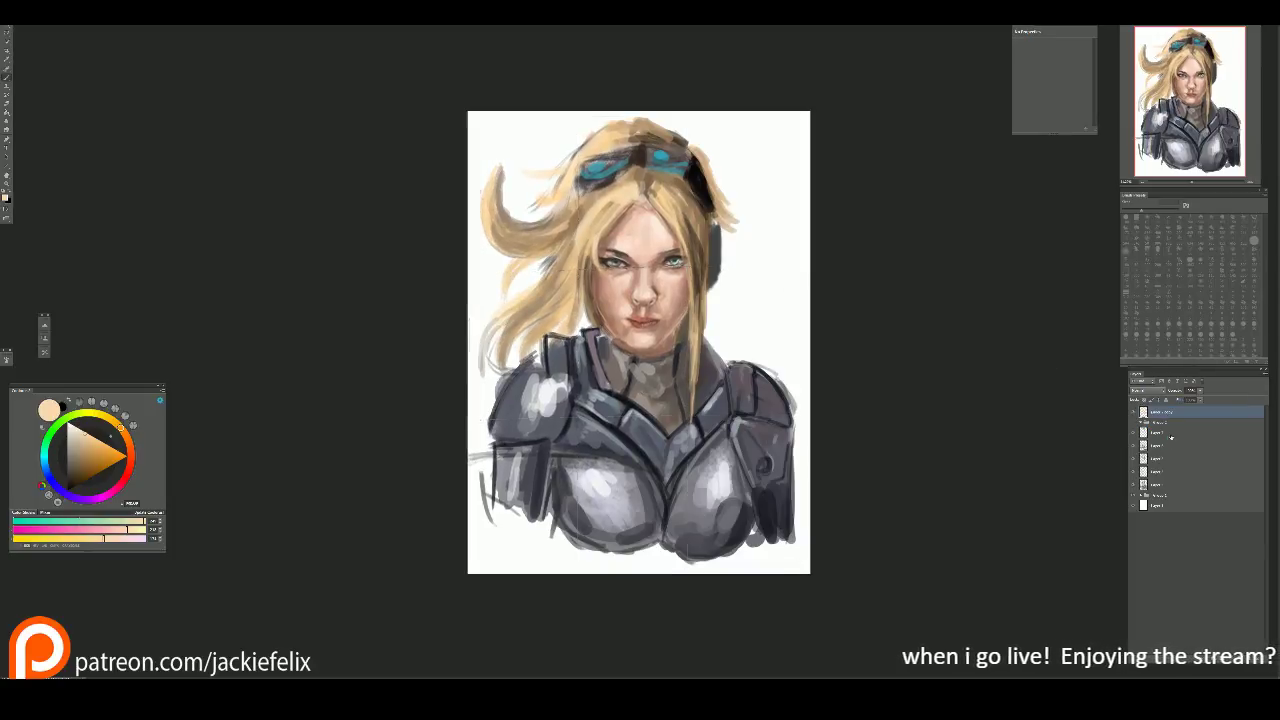
Step: Place the five original layers inside the new group and make the merged portrait layer active
click(1170, 428)
key(ctrl+g)
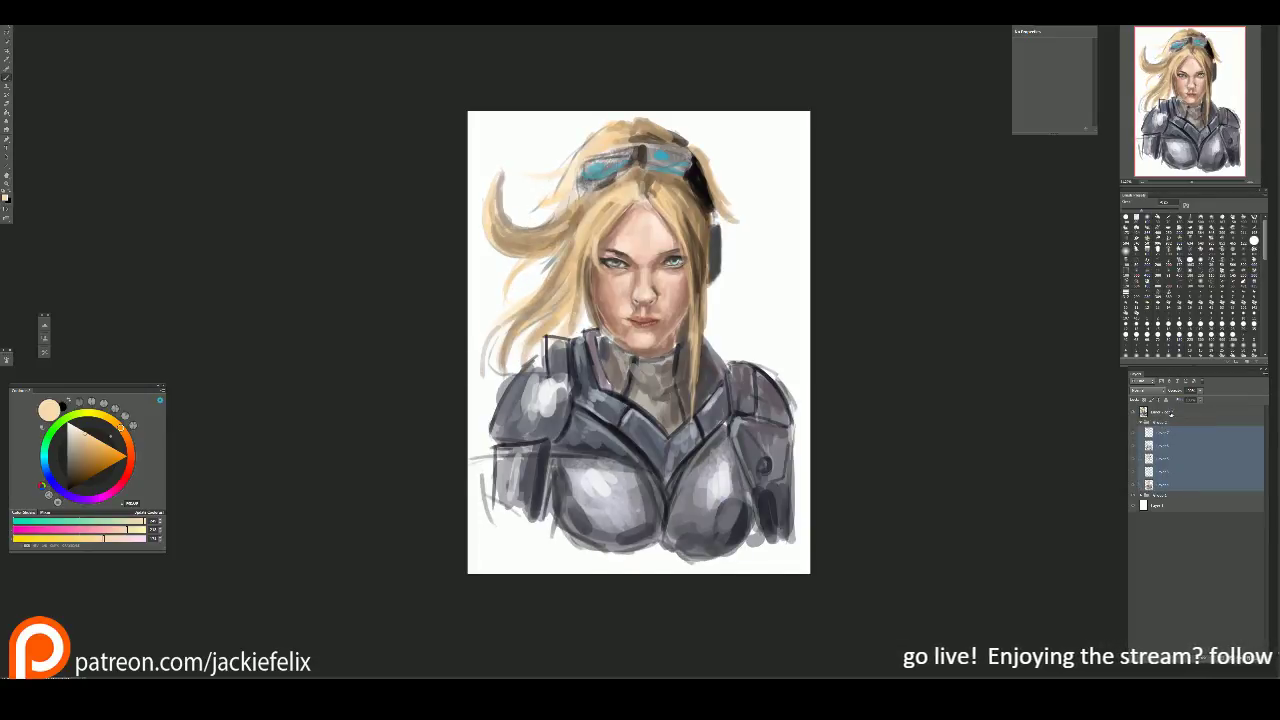
click(1171, 413)
Step: Try warping the merged portrait layer to shift the head and goggles outward toward the earpiece side
key(ctrl+t)
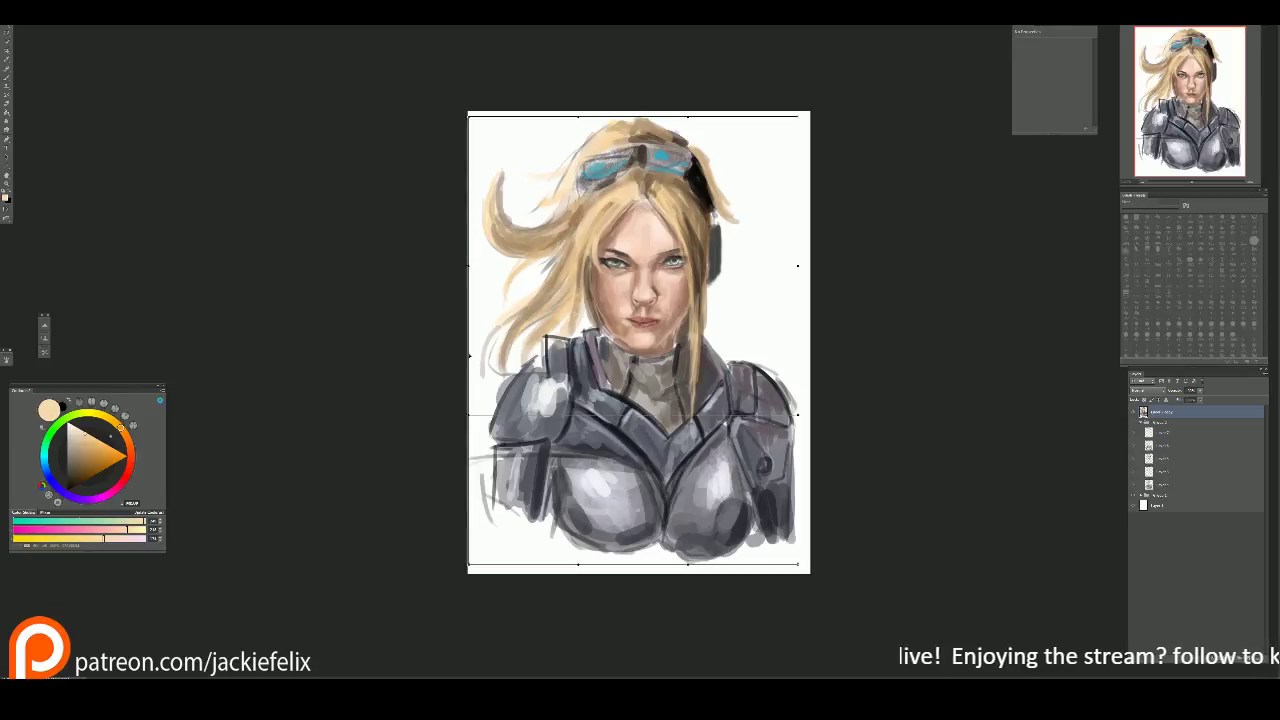
drag(588, 322, 597, 322)
drag(755, 268, 758, 205)
mouse_move(790, 330)
mouse_down()
mouse_move(834, 325)
mouse_move(786, 316)
mouse_up()
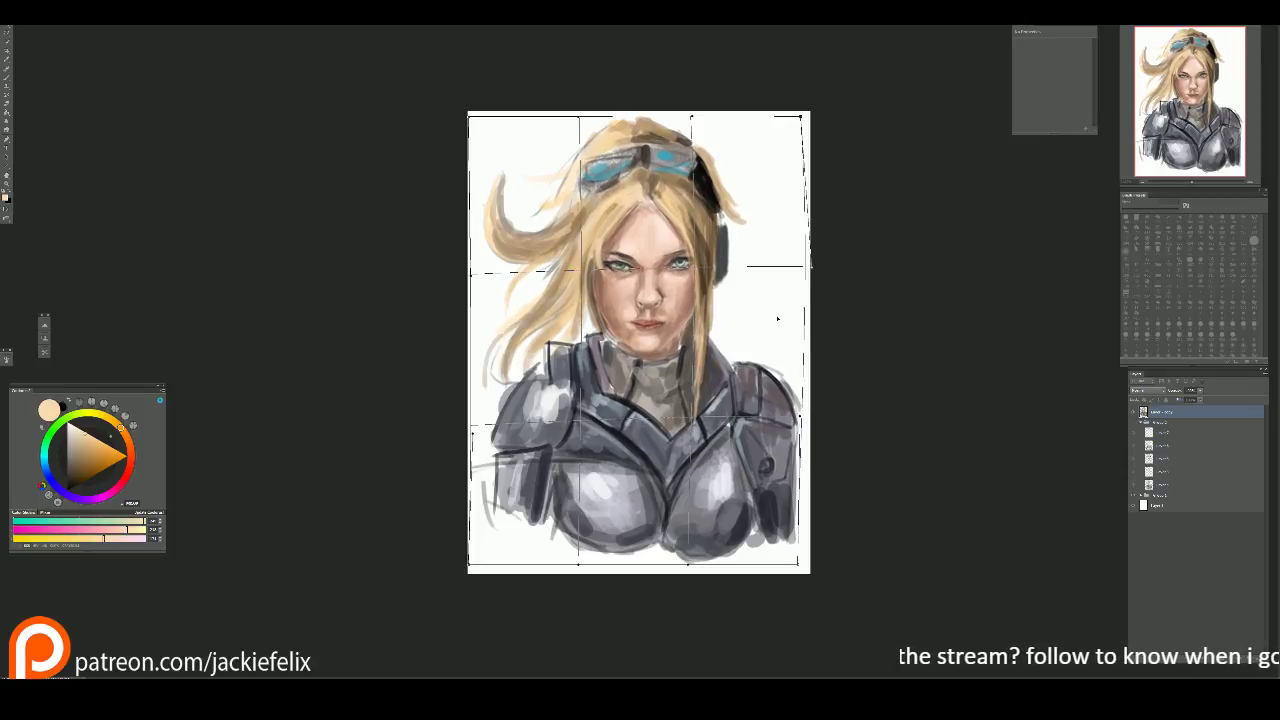
key(Return)
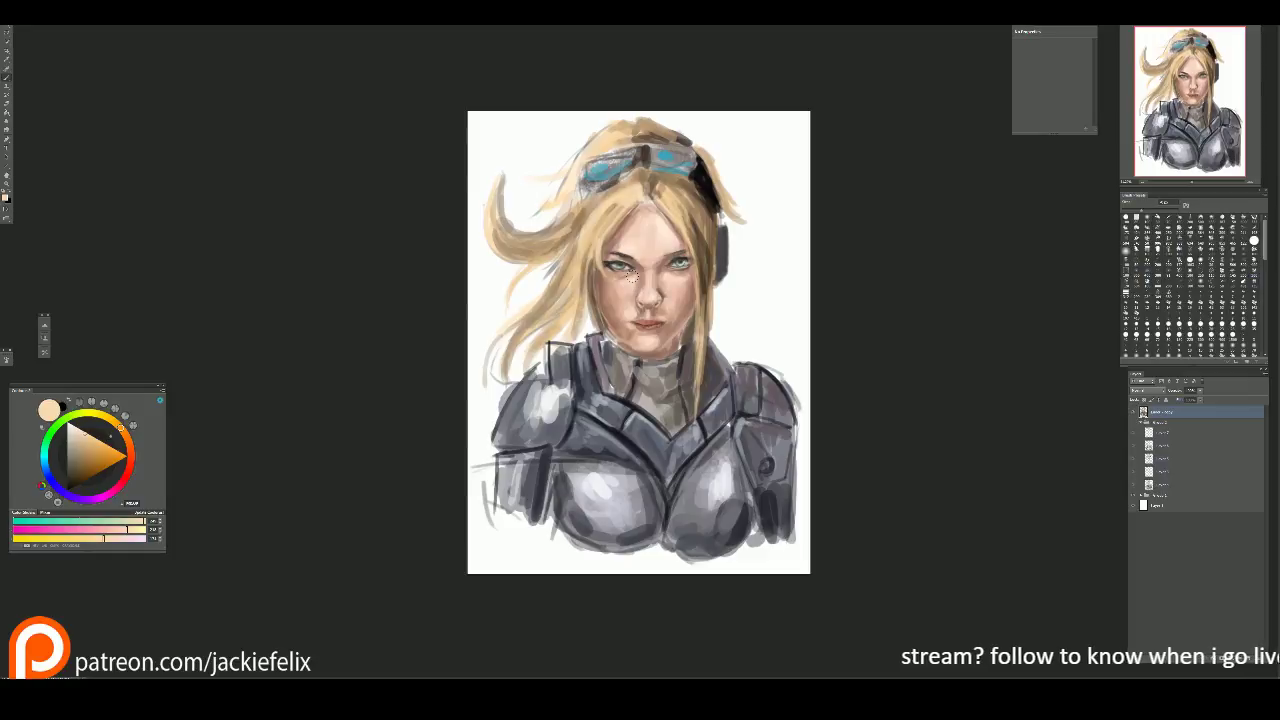
Step: Compare the warped portrait with its mirrored view and undo the warp
key(h)
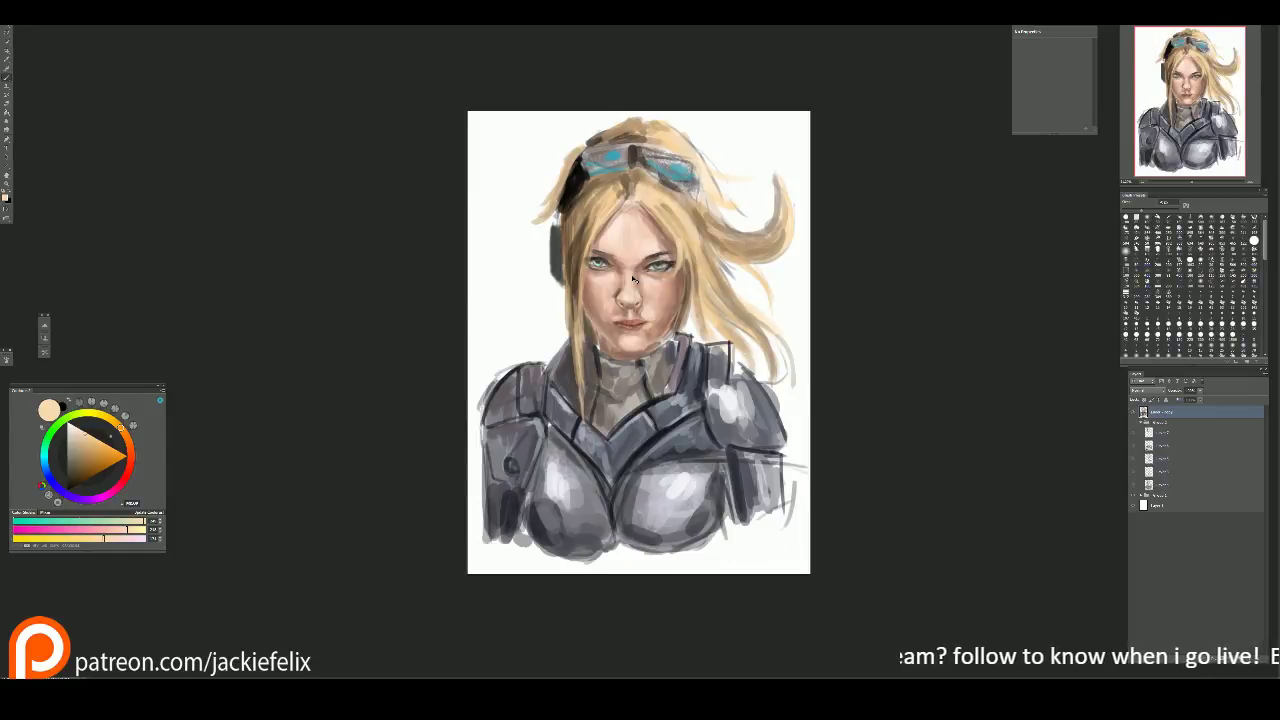
key(h)
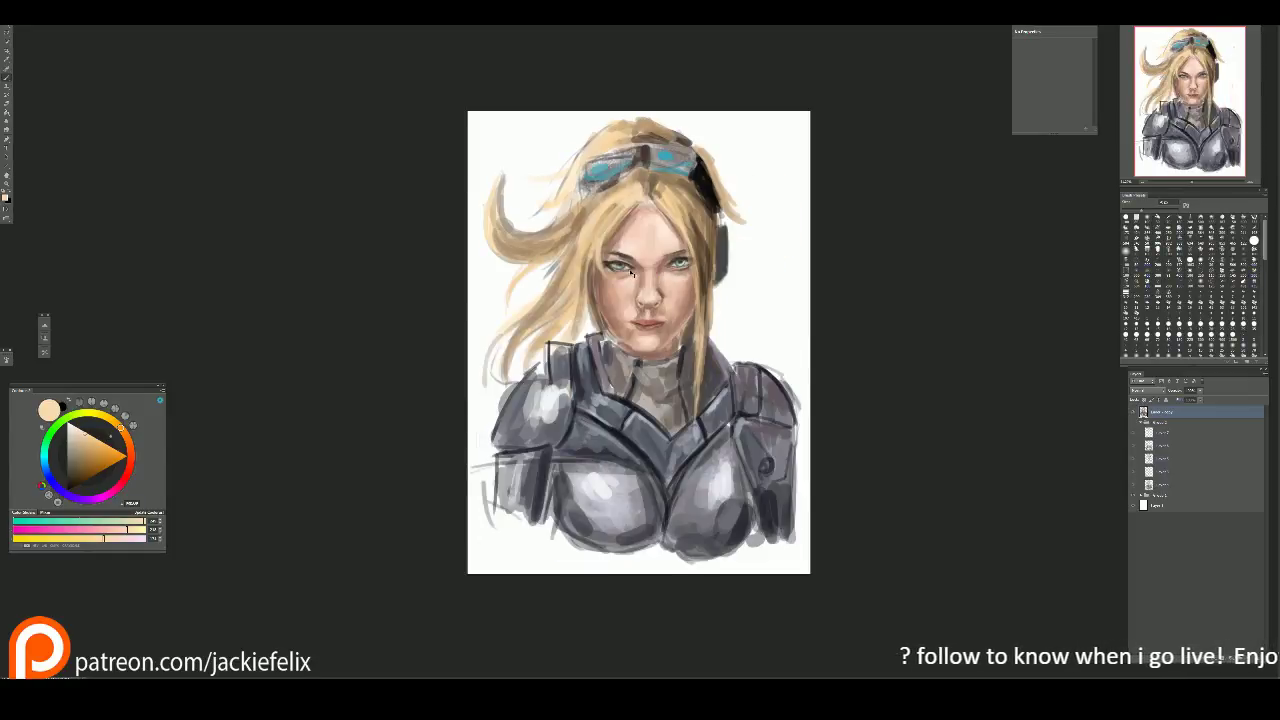
key(h)
key(h)
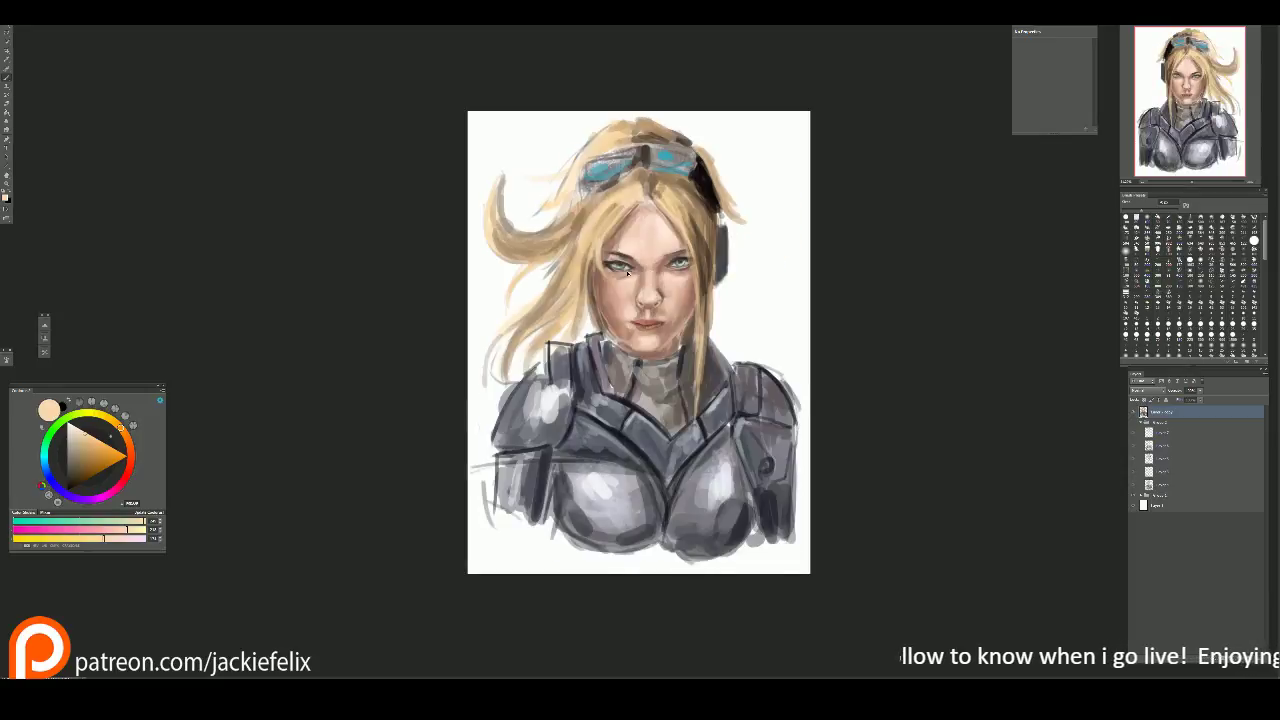
key(ctrl+z)
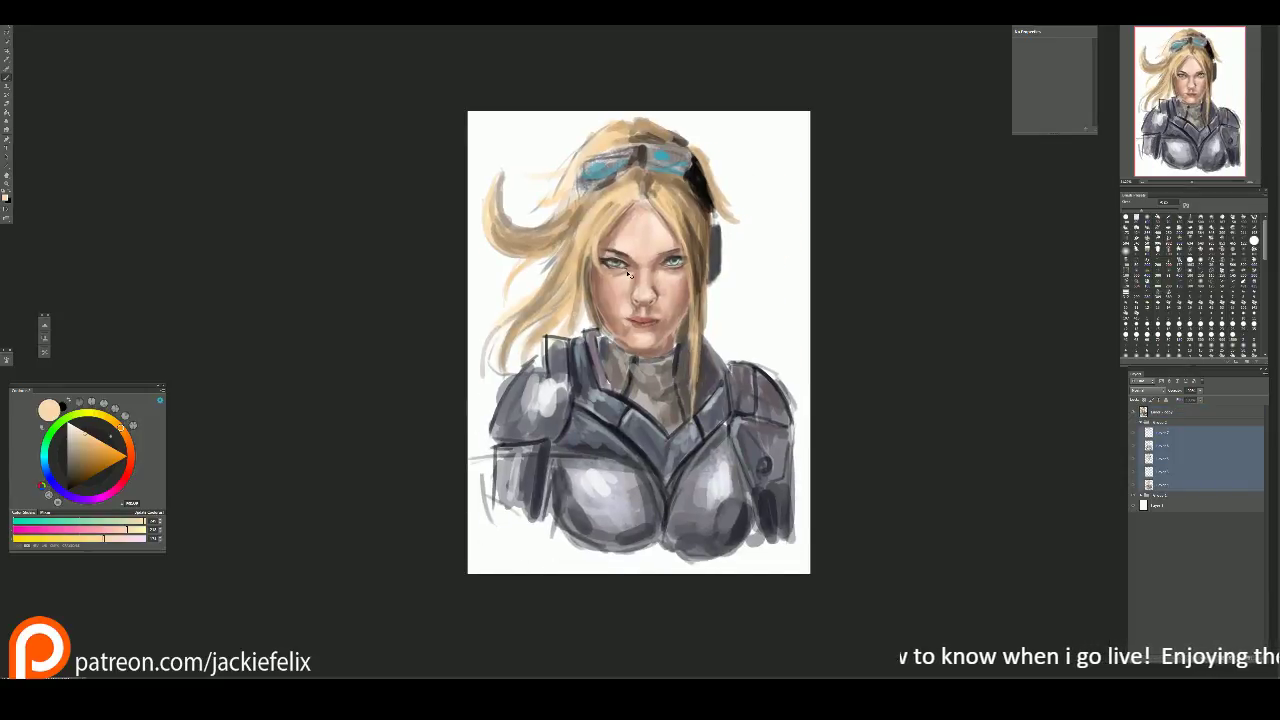
key(h)
key(h)
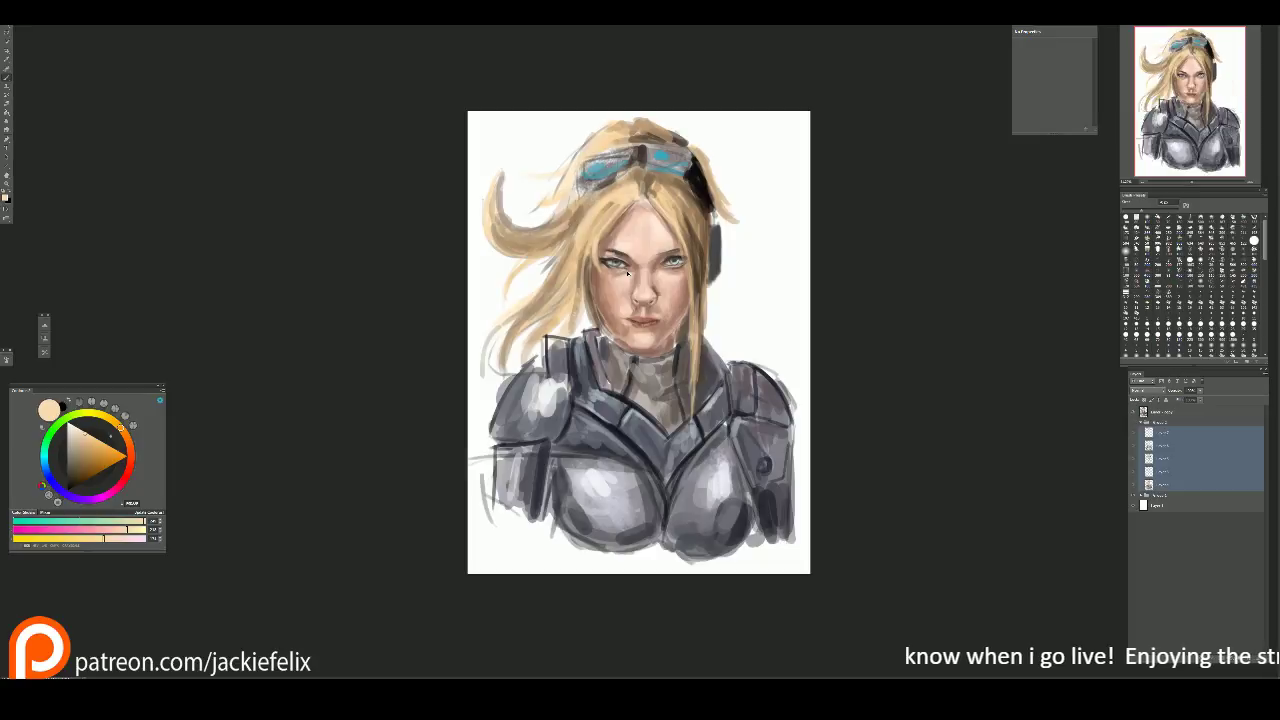
key(ctrl+z)
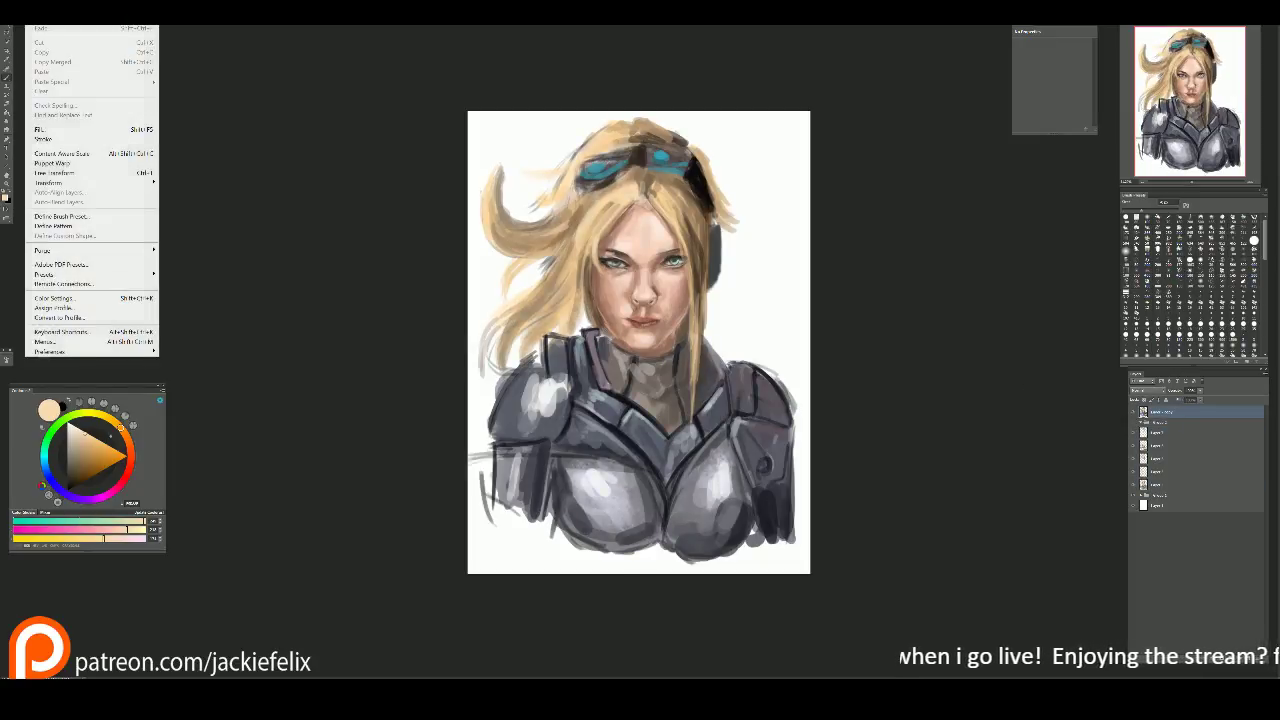
key(ctrl+z)
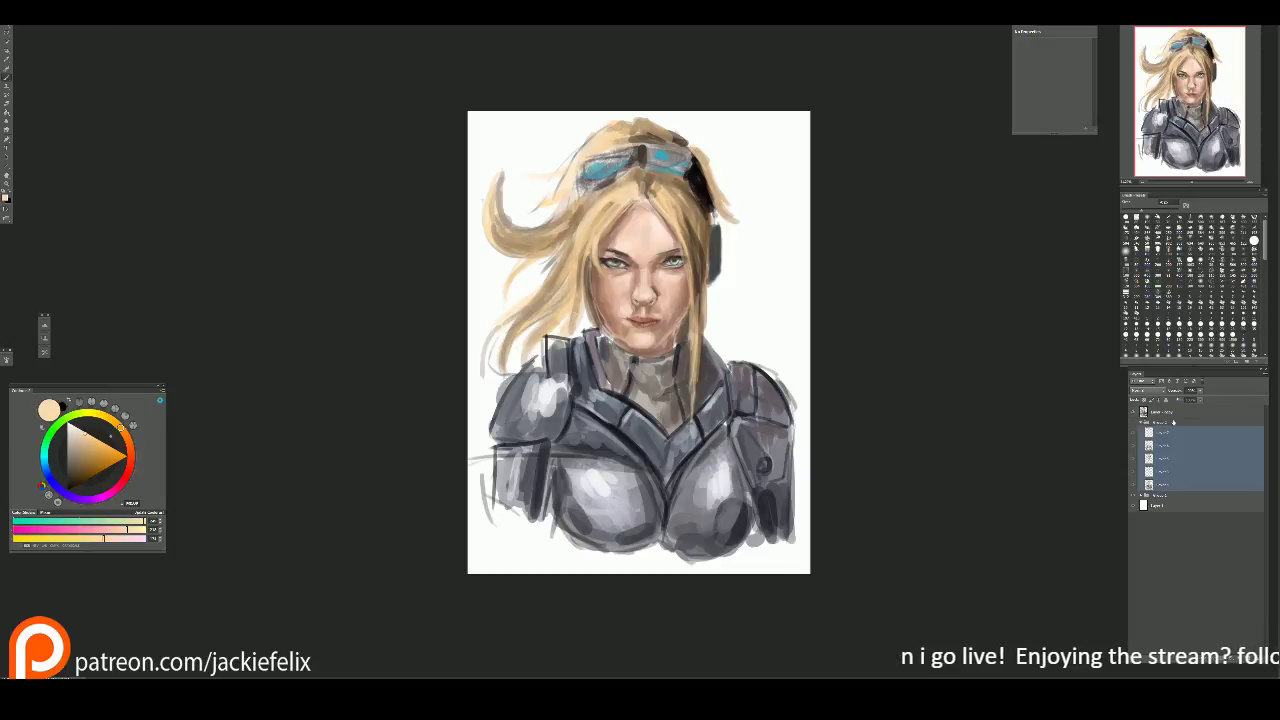
Step: Warp the merged portrait layer in mirrored view to slightly adjust the upper head and hair on both sides
click(1172, 412)
key(h)
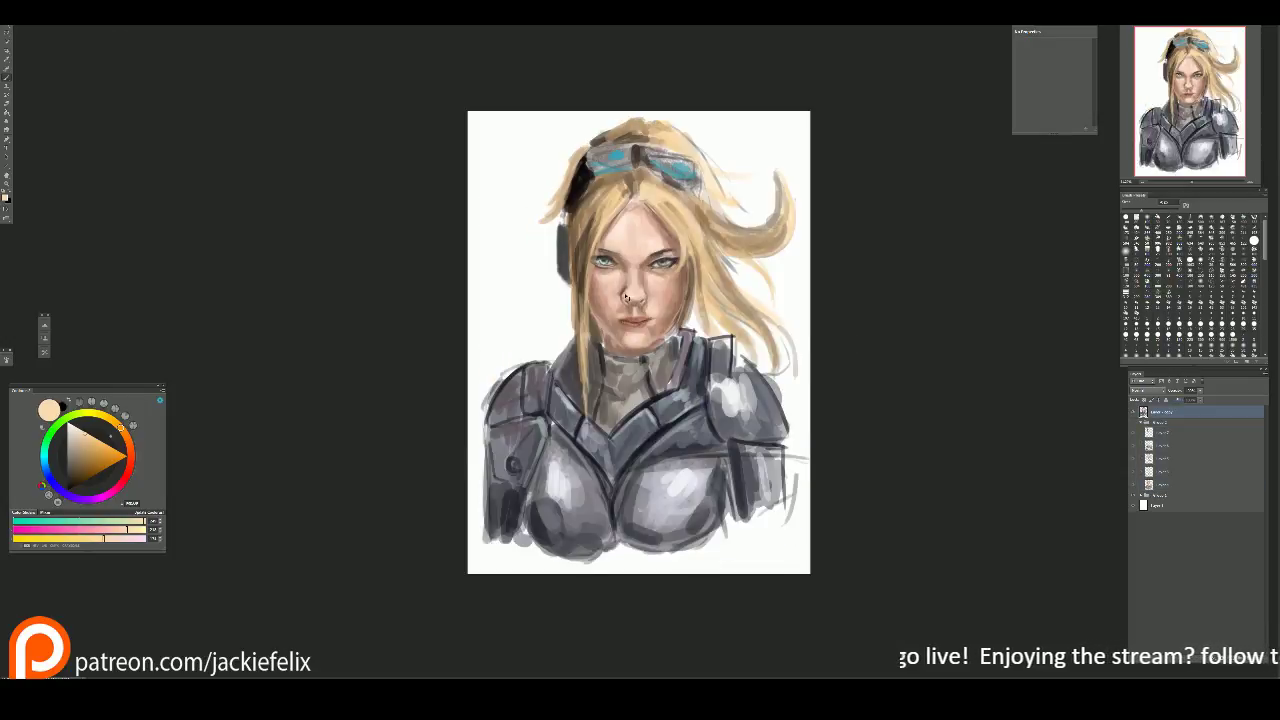
key(ctrl+t)
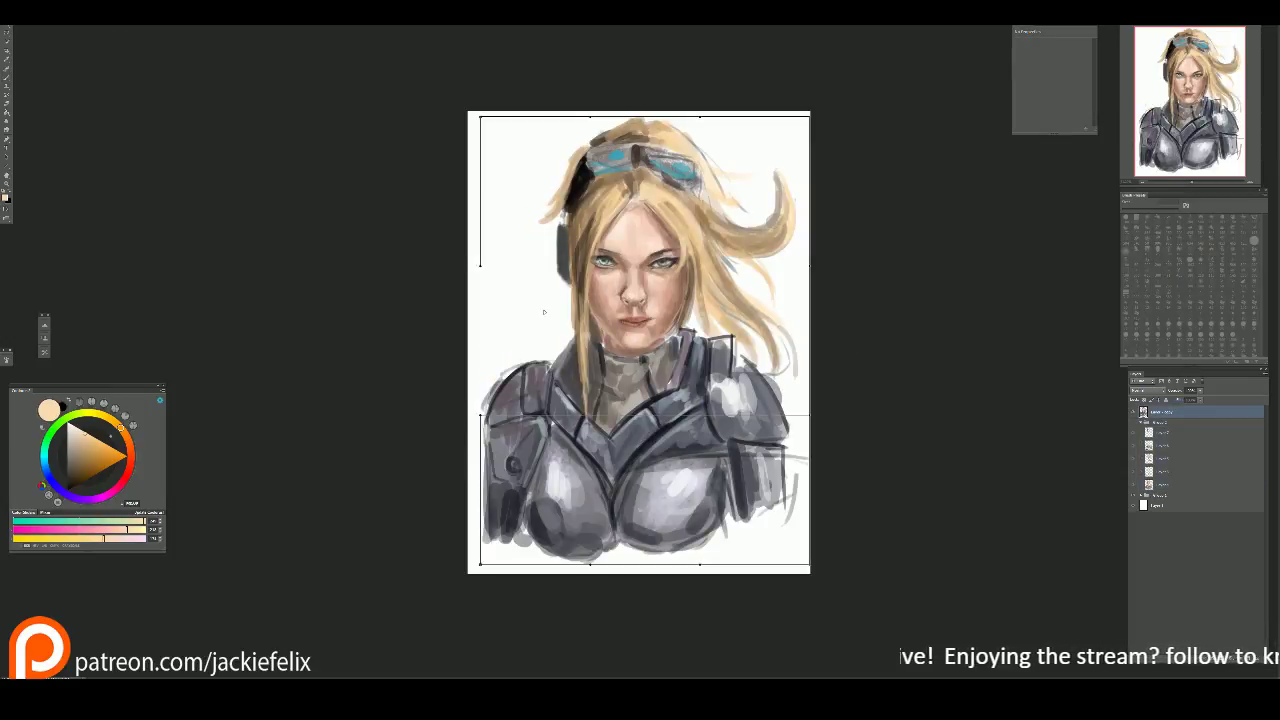
right_click(690, 150)
click(740, 197)
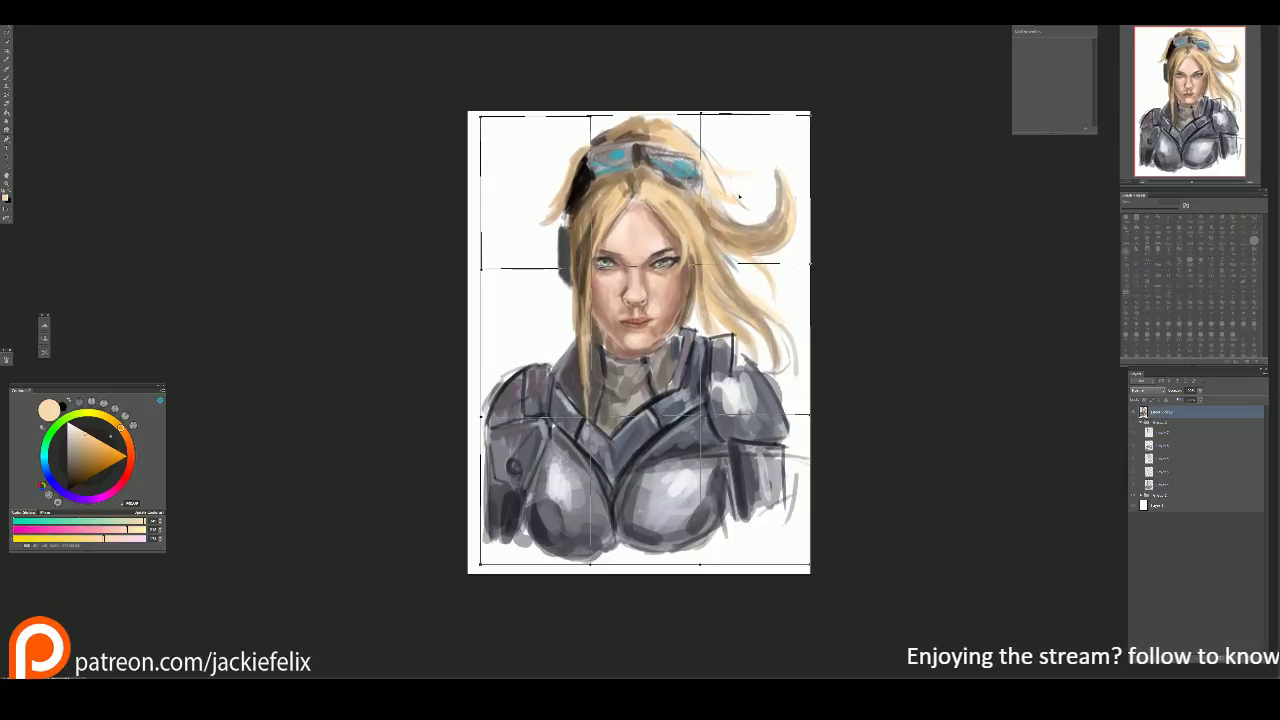
drag(539, 178, 548, 170)
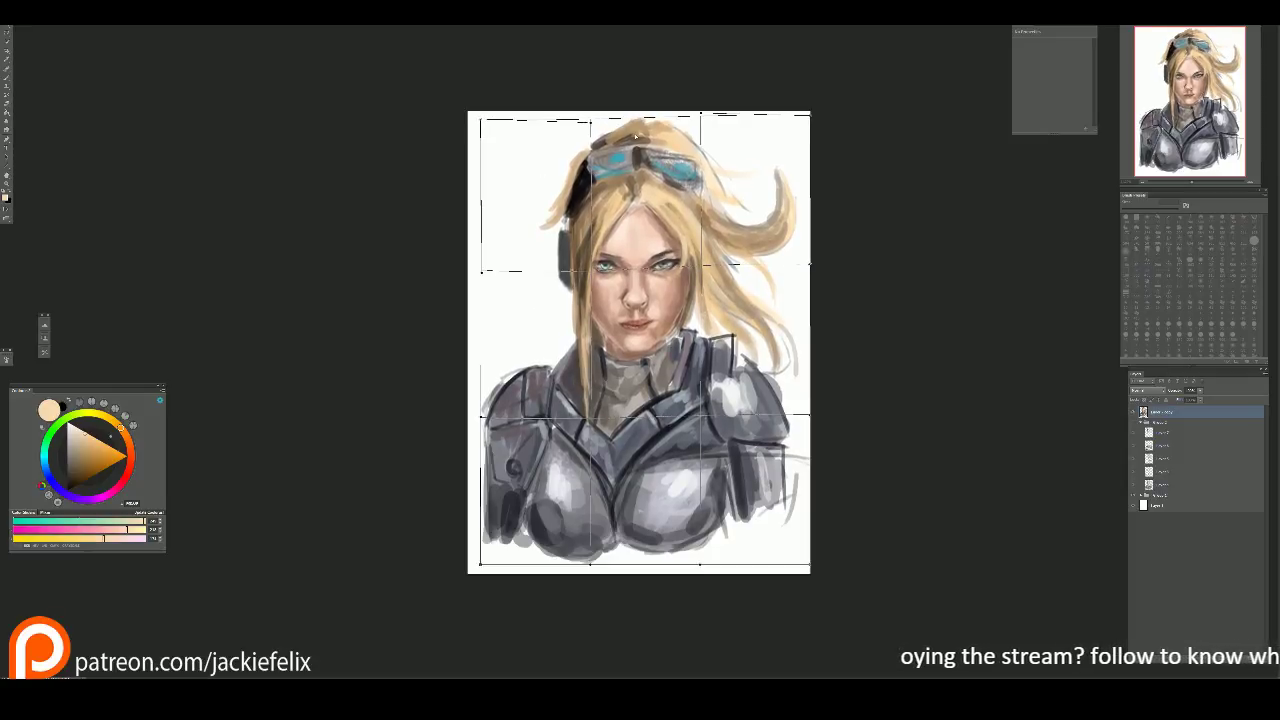
drag(753, 173, 780, 177)
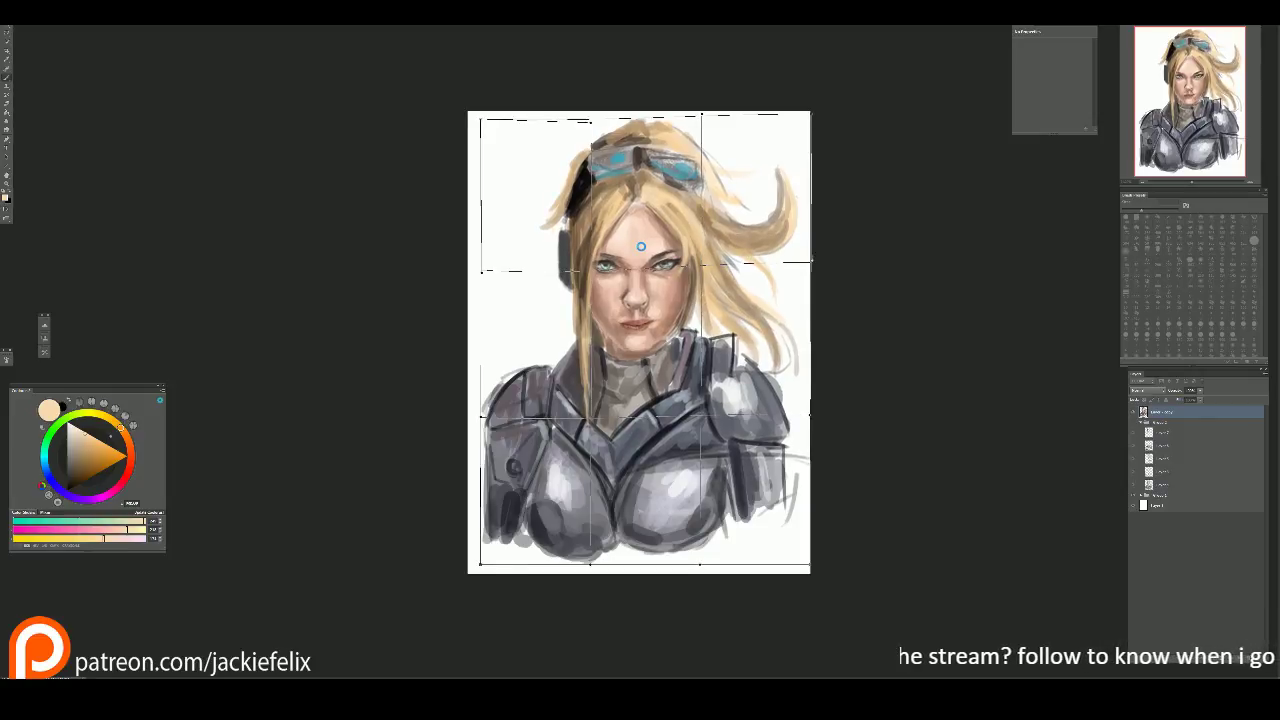
key(Return)
Step: Refine the lids and inner corners of both eyes with dark and skin tones sampled from the face
key(ctrl+plus)
key(ctrl+plus)
alt+click(722, 240)
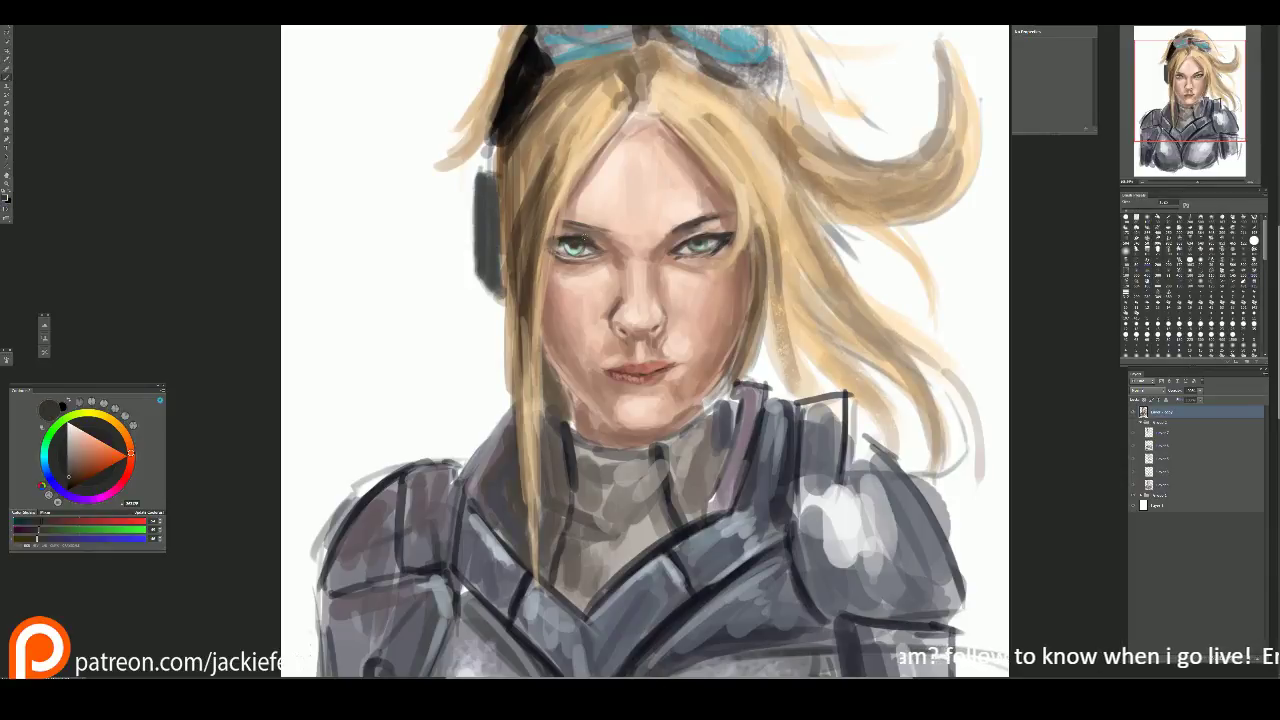
alt+click(575, 238)
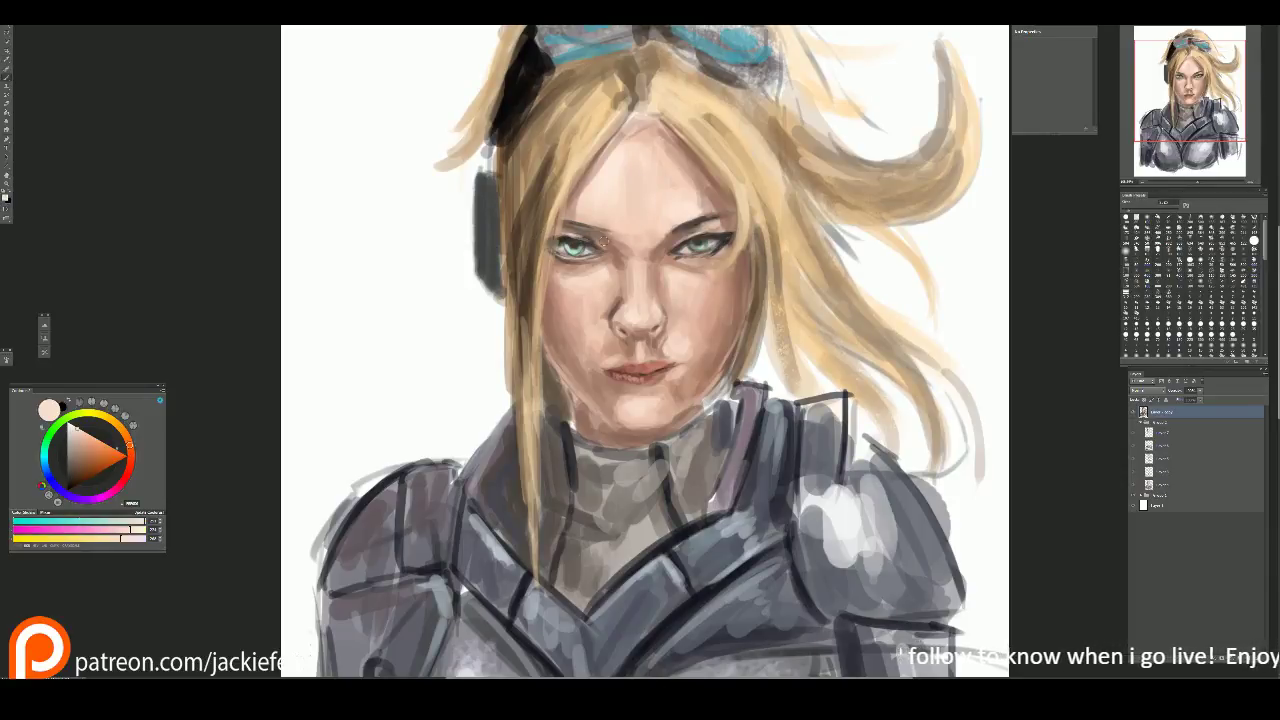
alt+click(579, 239)
drag(586, 240, 598, 245)
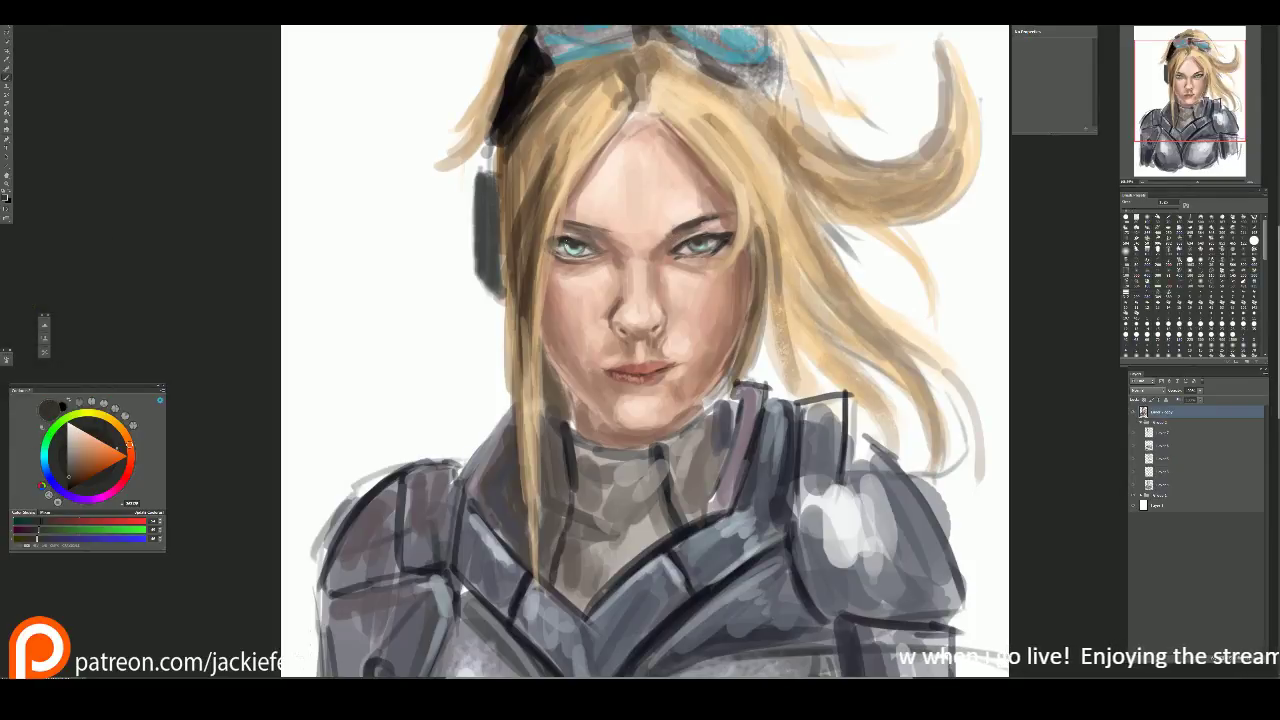
drag(574, 242, 598, 248)
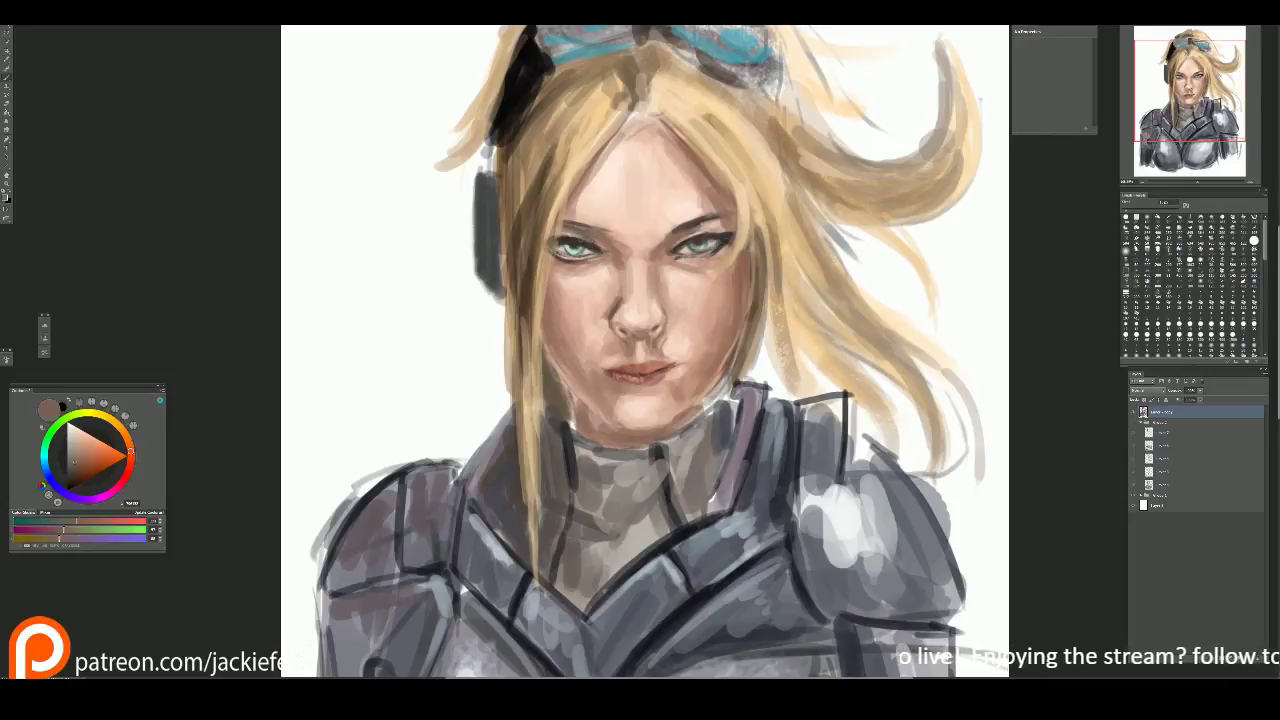
drag(588, 248, 598, 248)
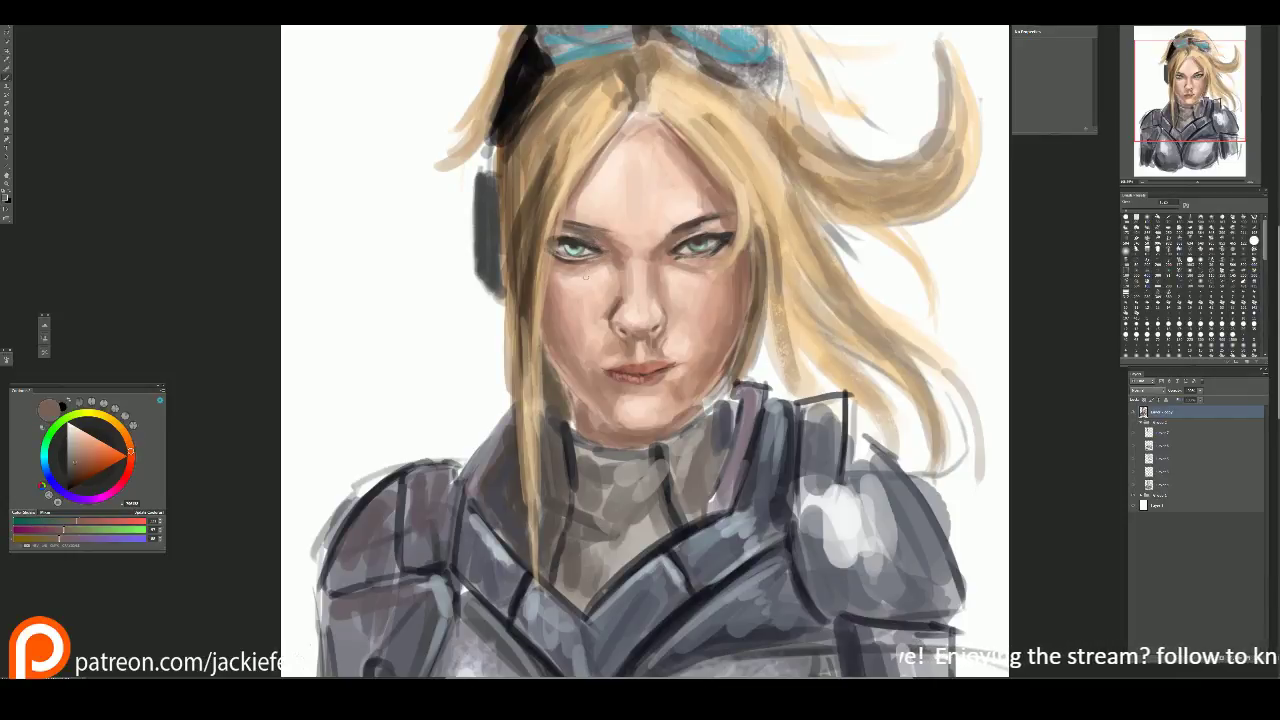
alt+click(660, 285)
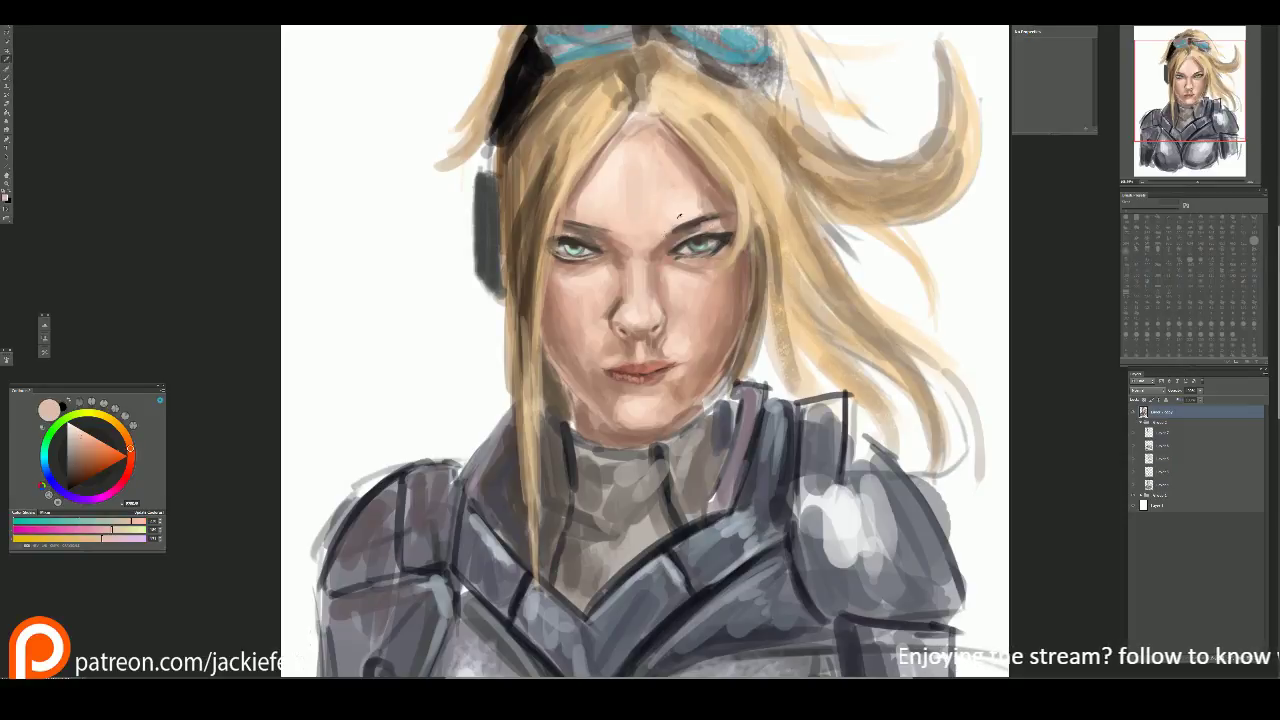
drag(676, 246, 690, 242)
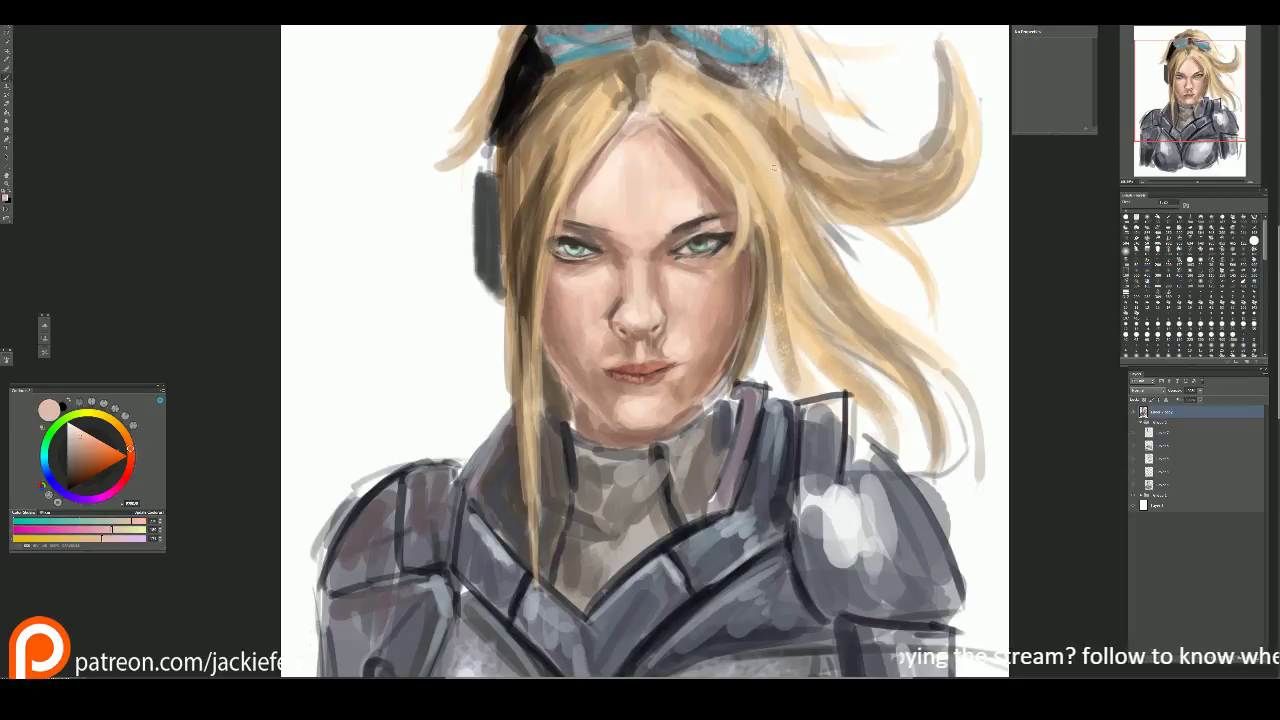
Step: Compare the portrait with its mirrored view and warp the merged layer slightly again to correct the head's proportions
key(ctrl+0)
key(h)
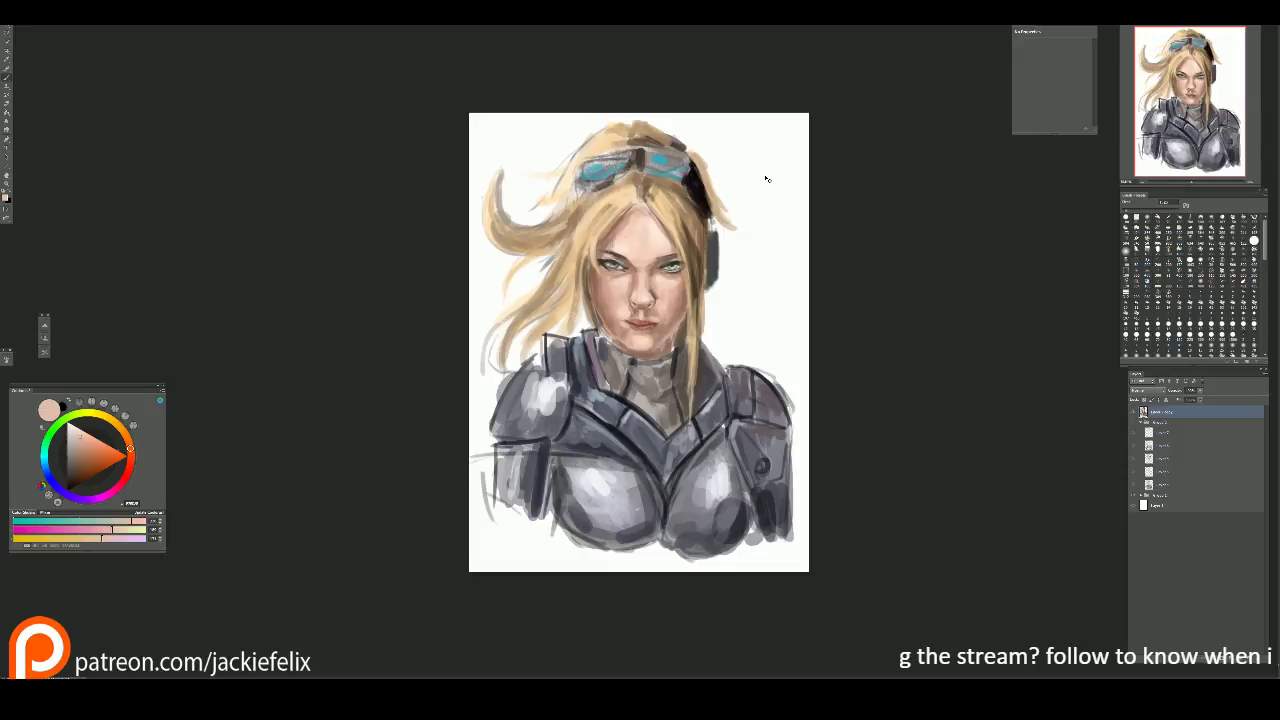
key(h)
key(ctrl+plus)
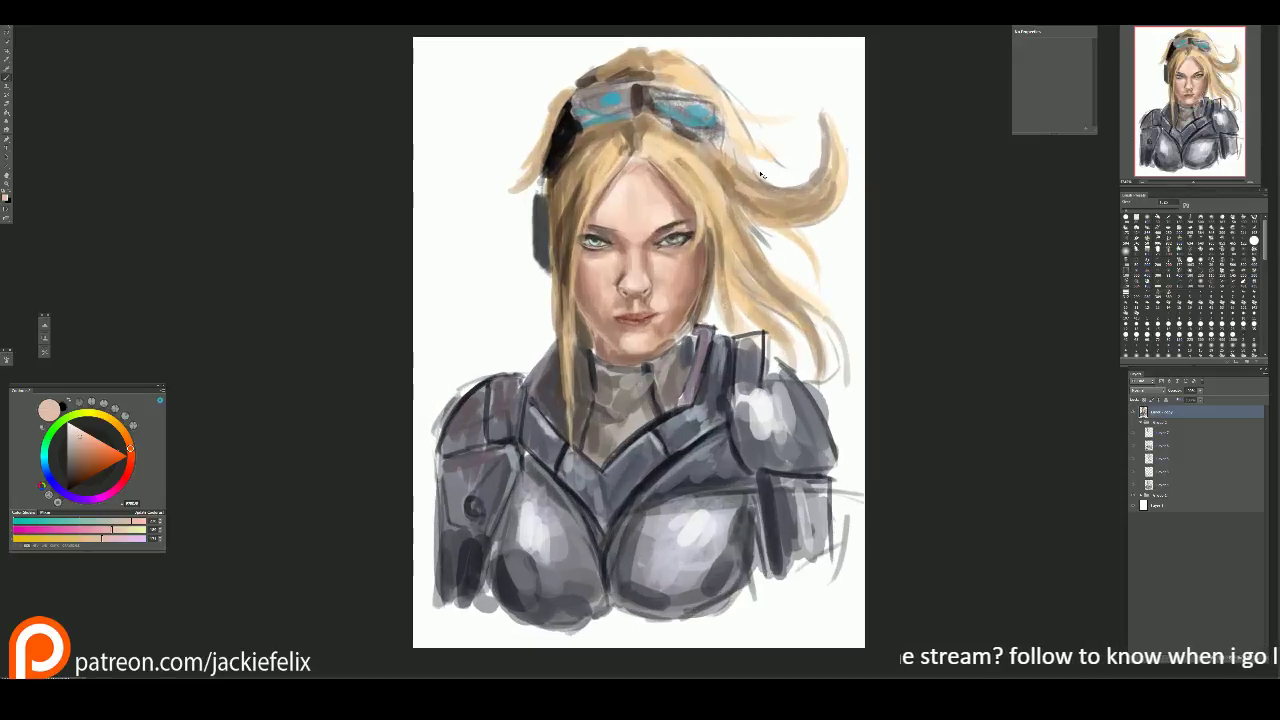
key(h)
key(ctrl+t)
drag(808, 293, 717, 197)
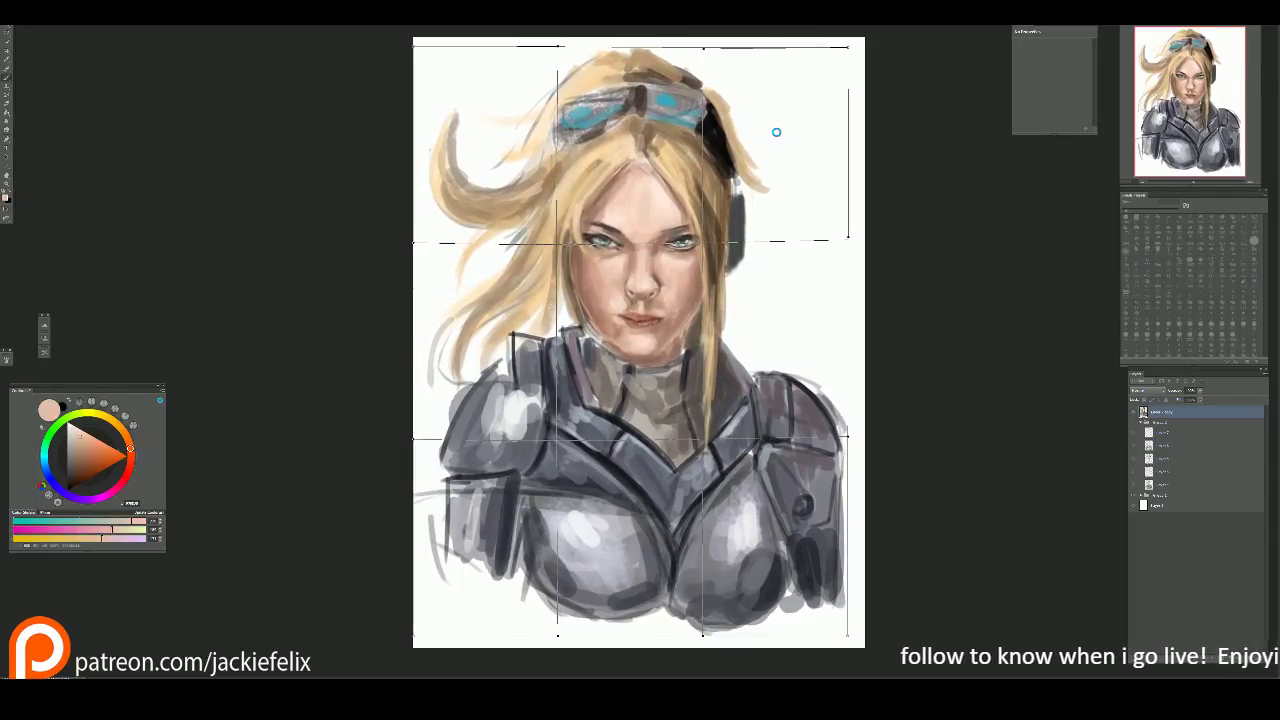
key(Return)
key(h)
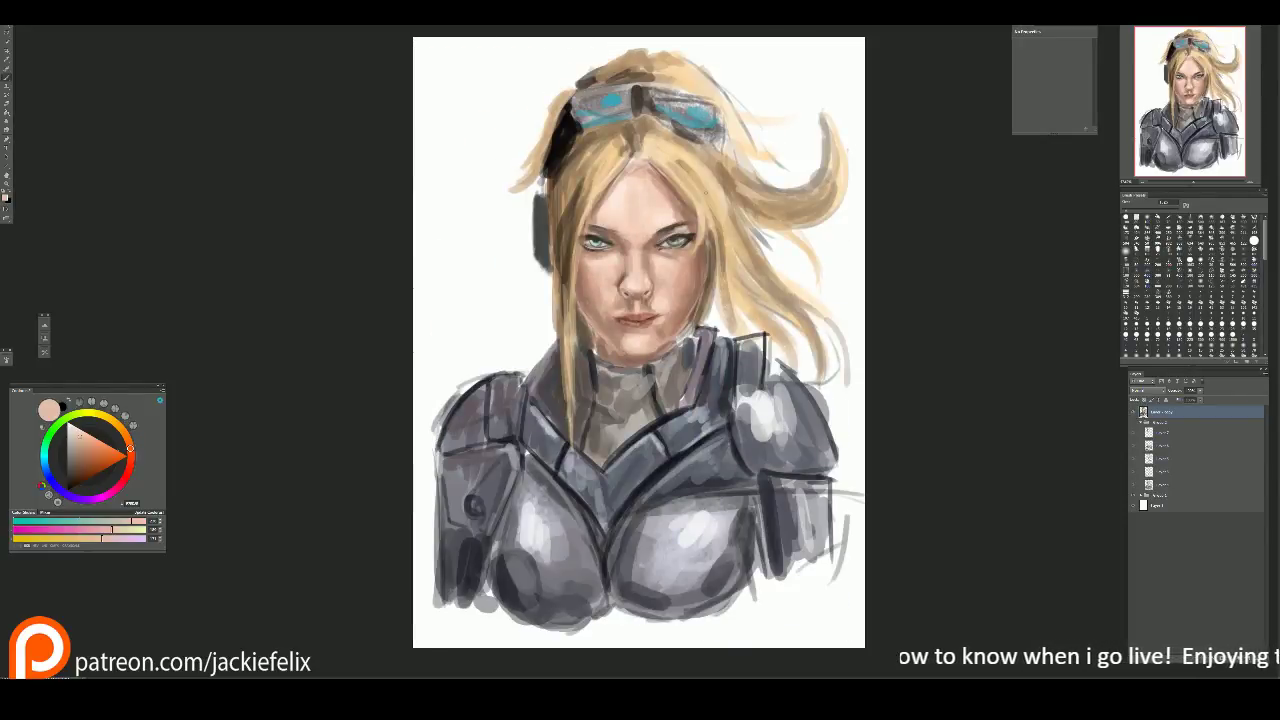
Step: Erase the large curled hair lock and soften the loose strands above the earpiece
key(ctrl+minus)
mouse_move(792, 150)
mouse_down()
mouse_move(774, 210)
mouse_move(799, 227)
mouse_move(763, 241)
mouse_move(778, 229)
mouse_move(785, 240)
mouse_move(772, 288)
mouse_move(733, 210)
mouse_move(751, 195)
mouse_move(745, 258)
mouse_up()
mouse_move(566, 128)
mouse_down()
mouse_move(569, 176)
mouse_move(514, 219)
mouse_up()
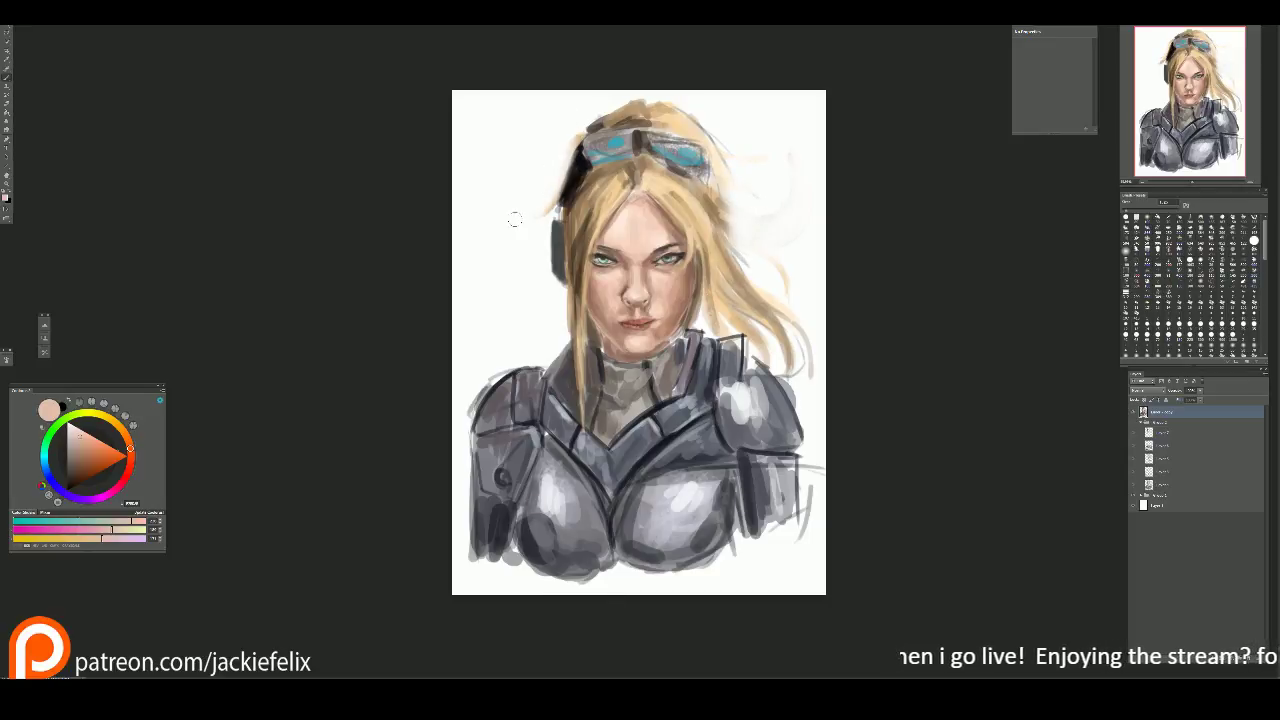
Step: Repaint the hair falling behind the face opposite the earpiece with sampled tan, blonde and brown strands
key(alt)
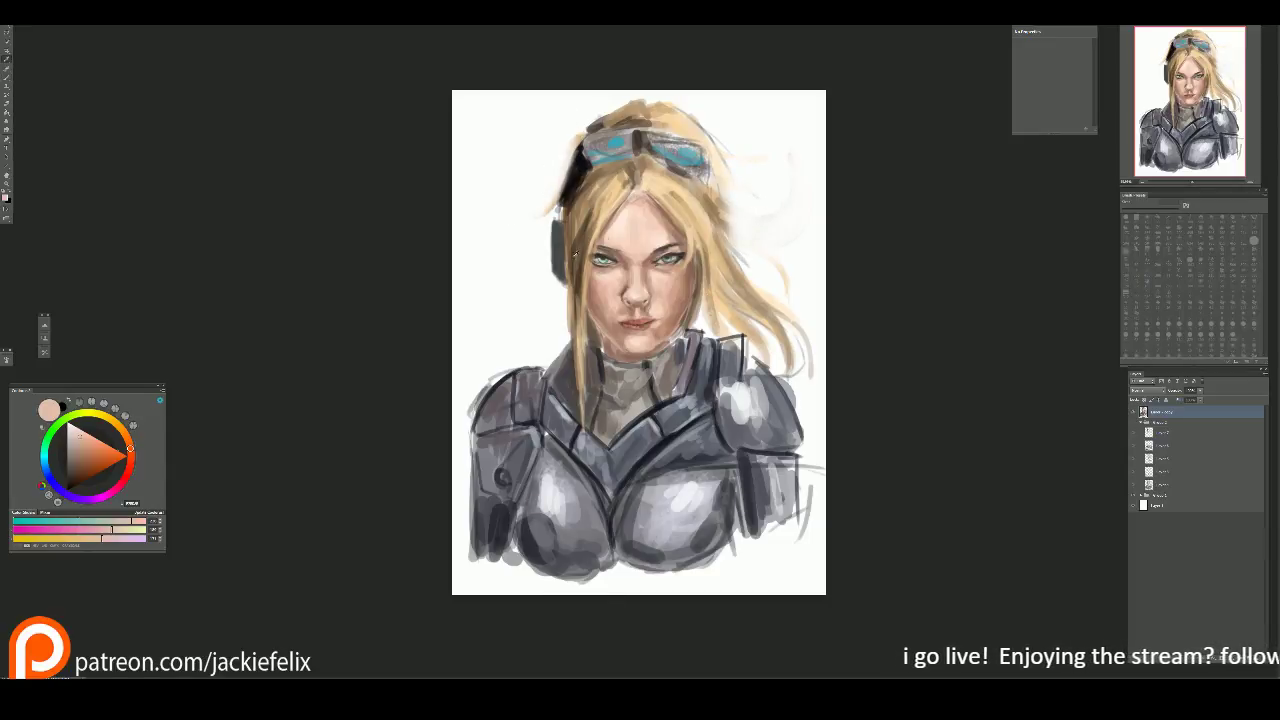
alt+click(575, 255)
drag(708, 234, 746, 298)
drag(710, 242, 776, 330)
mouse_move(698, 200)
mouse_down()
mouse_move(708, 252)
mouse_move(720, 246)
mouse_move(726, 268)
mouse_up()
key(alt)
alt+click(691, 207)
mouse_move(704, 194)
mouse_down()
mouse_move(728, 248)
mouse_move(730, 340)
mouse_up()
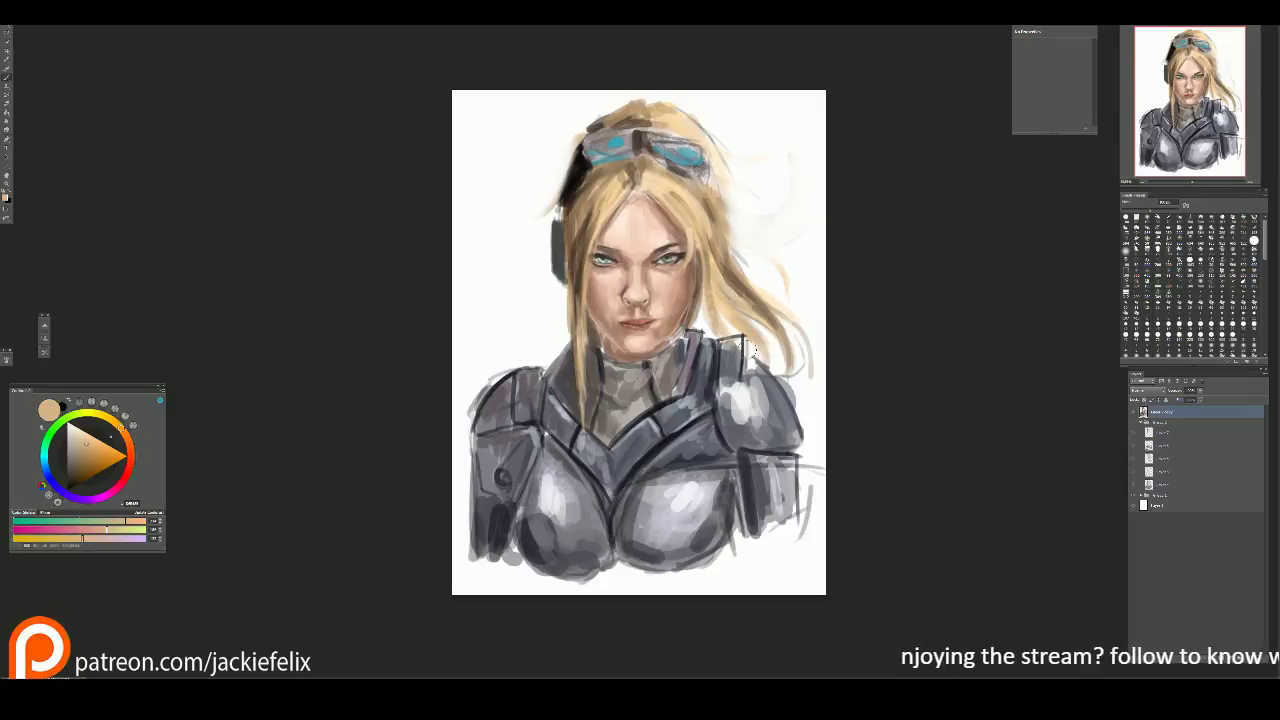
alt+click(748, 296)
drag(704, 254, 730, 326)
drag(710, 280, 710, 330)
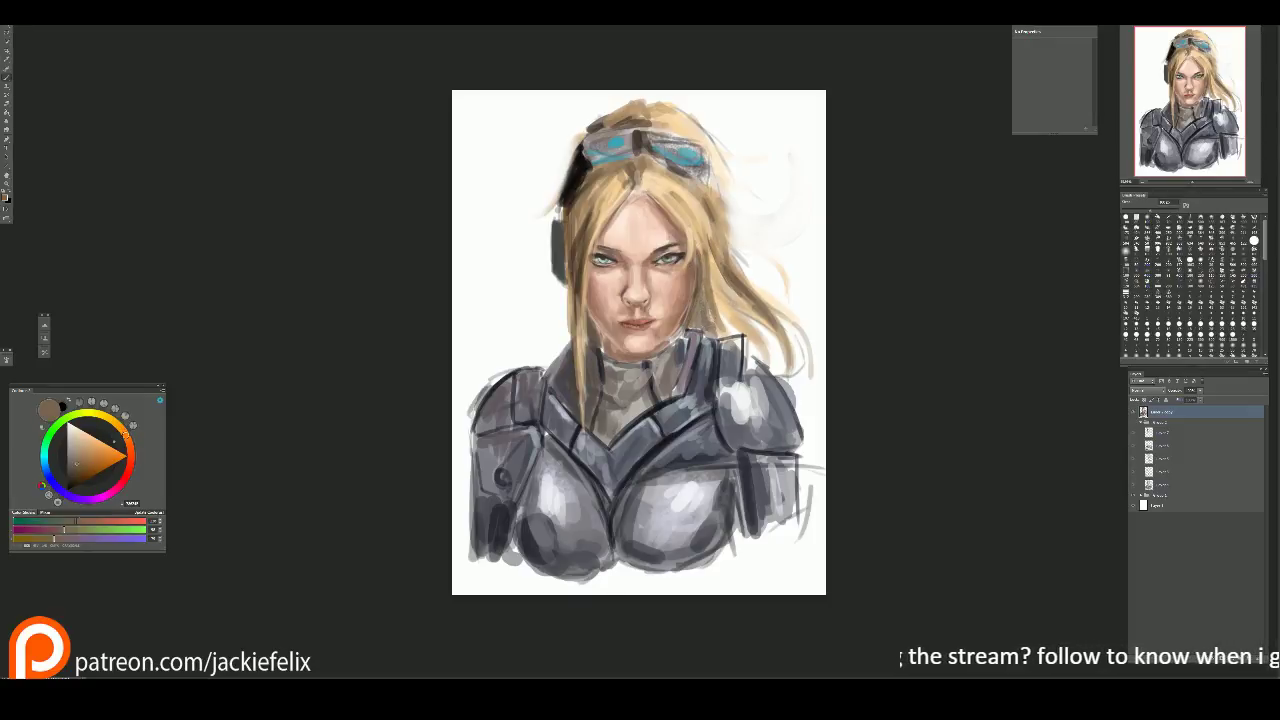
Step: Paint lighter blonde strokes into the hair just below the goggles on both sides of the parting
alt+click(614, 183)
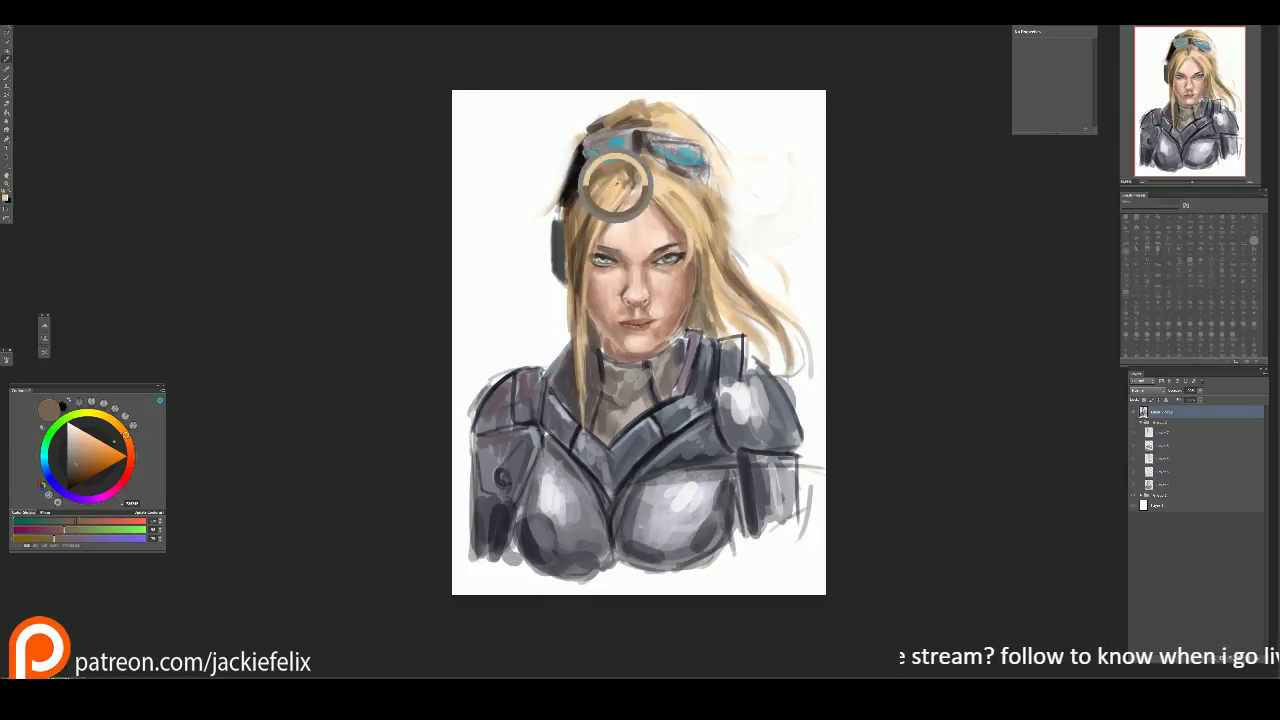
key(ctrl+plus)
click(100, 453)
drag(620, 148, 616, 150)
click(78, 435)
click(619, 158)
mouse_move(662, 150)
mouse_down()
mouse_move(656, 132)
mouse_move(684, 148)
mouse_up()
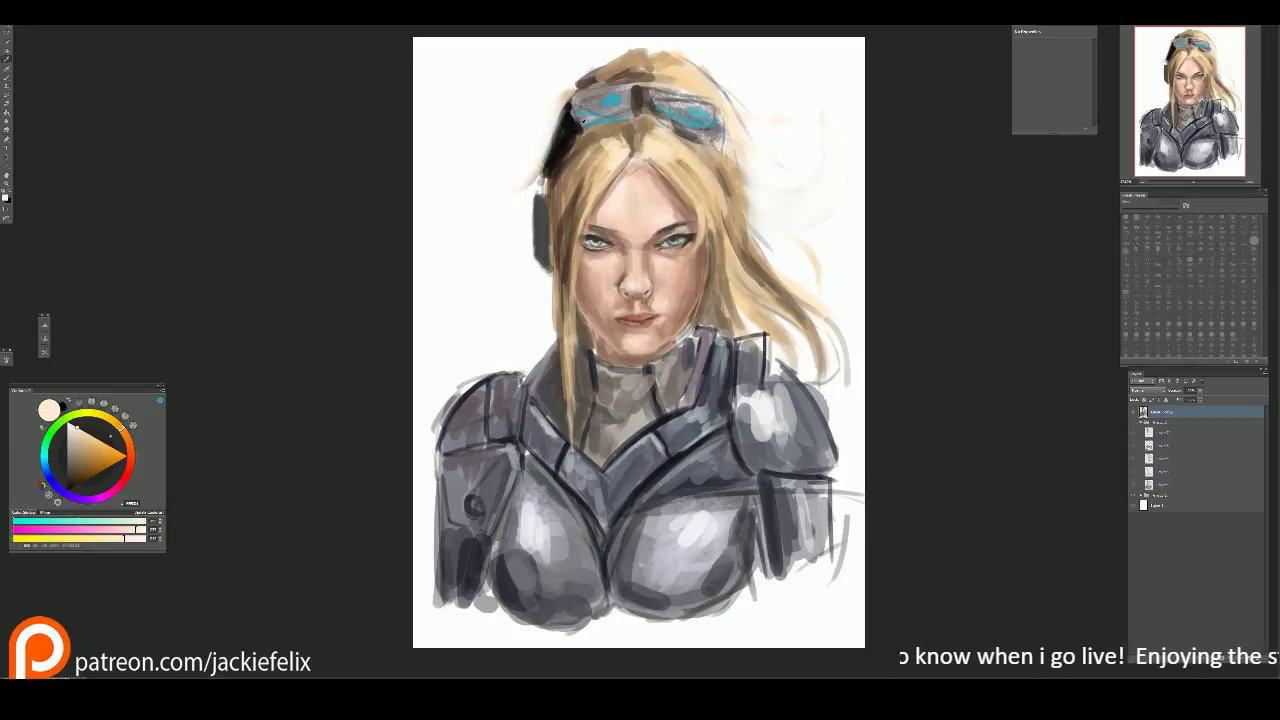
Step: Paint the goggle frame, strap and earpiece near-black and darken the teal lenses with brownish strokes
alt+click(571, 132)
mouse_move(640, 88)
mouse_down()
mouse_move(648, 116)
mouse_move(696, 140)
mouse_move(714, 126)
mouse_move(722, 150)
mouse_move(704, 142)
mouse_move(724, 140)
mouse_move(722, 156)
mouse_up()
mouse_move(641, 92)
mouse_down()
mouse_move(700, 104)
mouse_move(572, 104)
mouse_move(576, 134)
mouse_move(540, 202)
mouse_move(536, 260)
mouse_move(550, 274)
mouse_up()
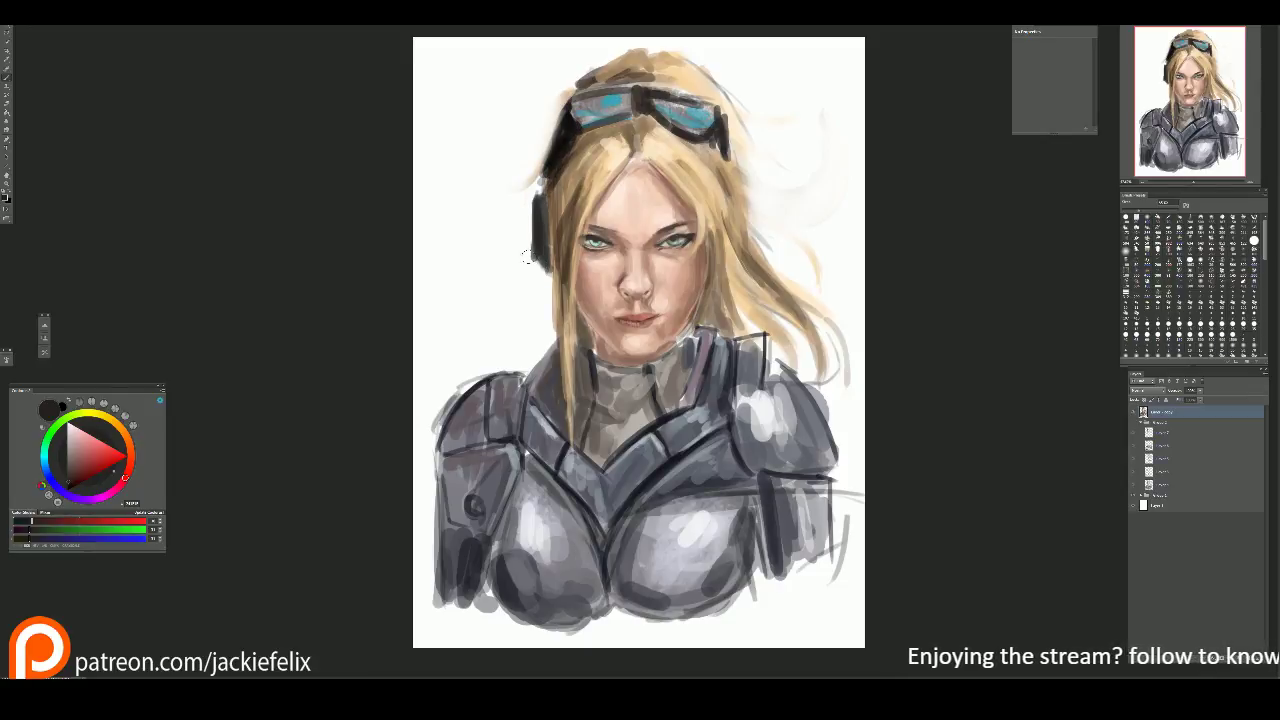
click(71, 466)
drag(576, 120, 556, 170)
drag(640, 102, 590, 120)
alt+click(637, 90)
mouse_move(620, 92)
mouse_down()
mouse_move(580, 104)
mouse_move(585, 118)
mouse_move(660, 102)
mouse_move(685, 125)
mouse_move(705, 112)
mouse_move(708, 122)
mouse_up()
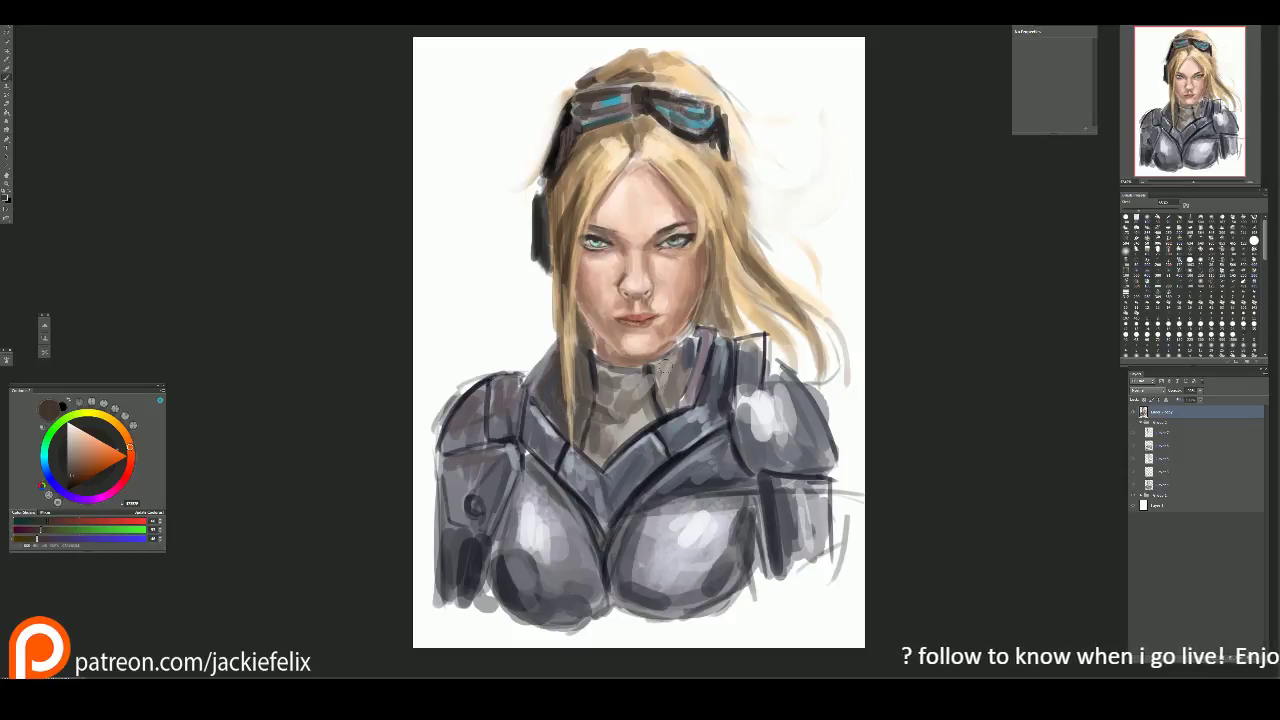
Step: Add pale highlights to the hair beneath the goggles on the earpiece side of the parting
scroll(651, 365, up, 1)
alt+click(612, 100)
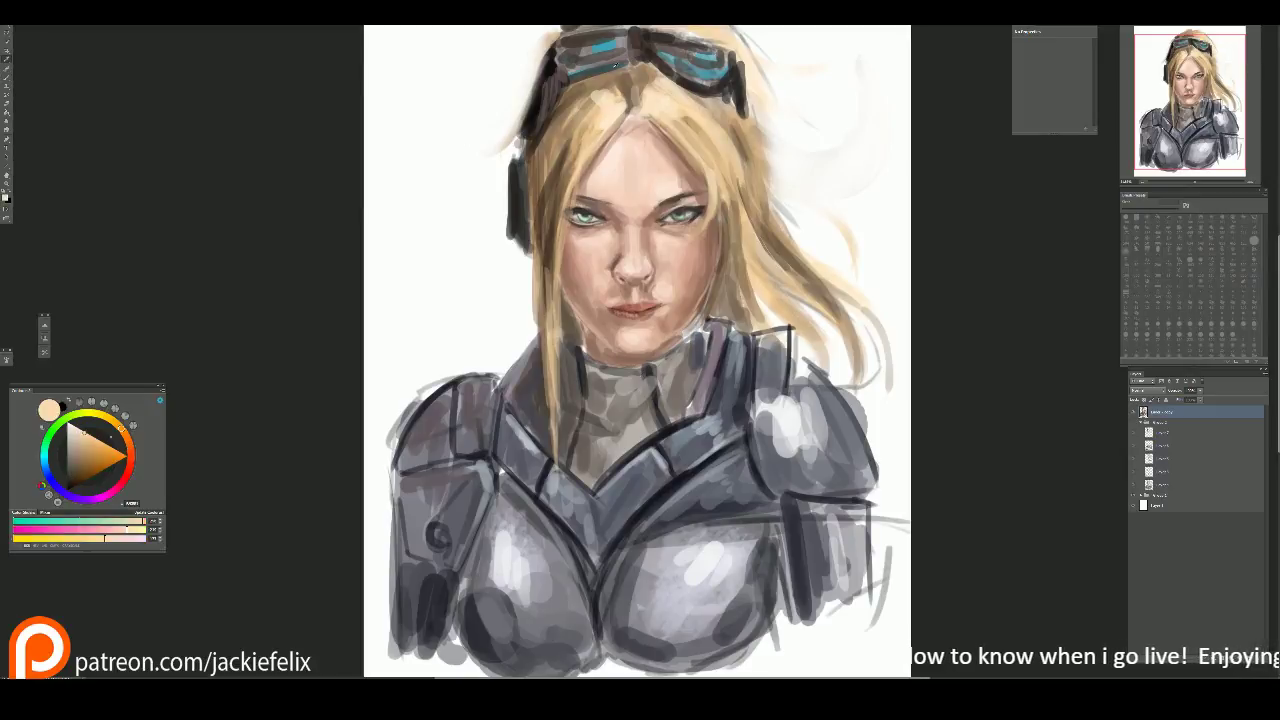
mouse_move(608, 84)
mouse_down()
mouse_move(626, 112)
mouse_move(592, 96)
mouse_move(583, 110)
mouse_move(597, 131)
mouse_up()
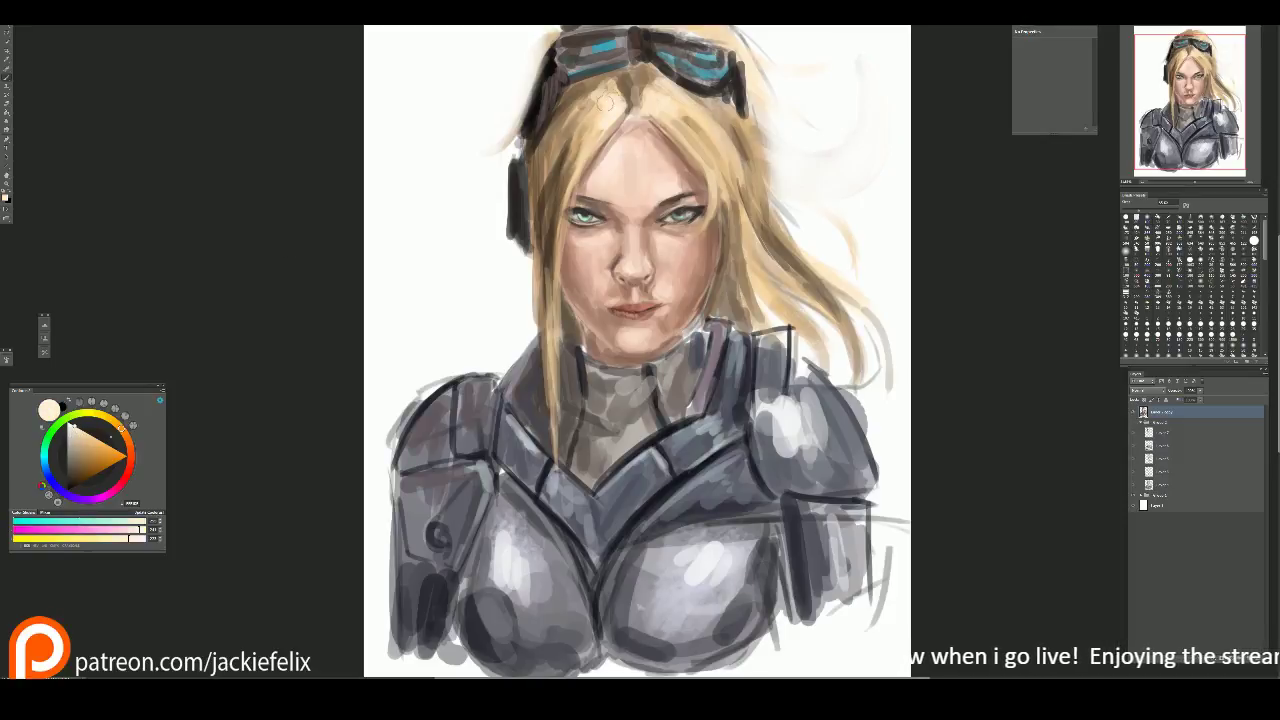
alt+click(640, 128)
Step: Soften the bright highlight on the chest plate opposite the earpiece side with sampled armour grey
key(ctrl+minus)
key(ctrl+minus)
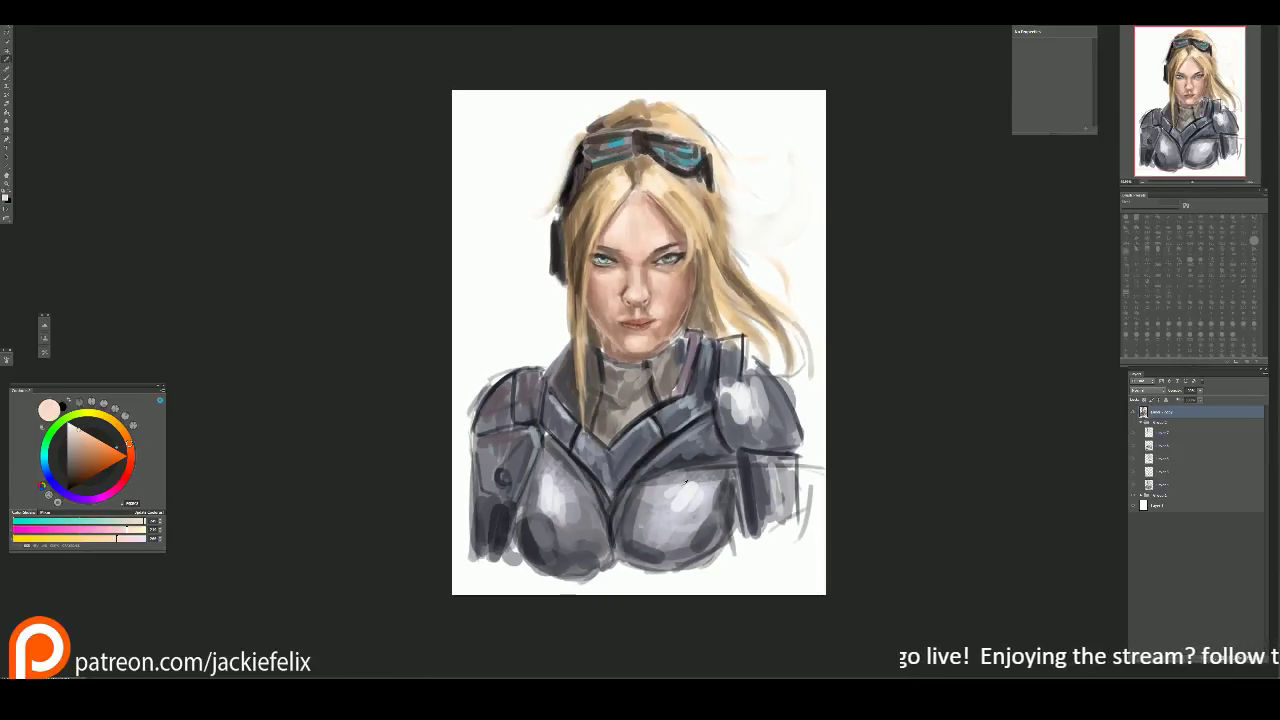
alt+click(684, 486)
mouse_move(688, 490)
mouse_down()
mouse_move(677, 517)
mouse_move(648, 512)
mouse_up()
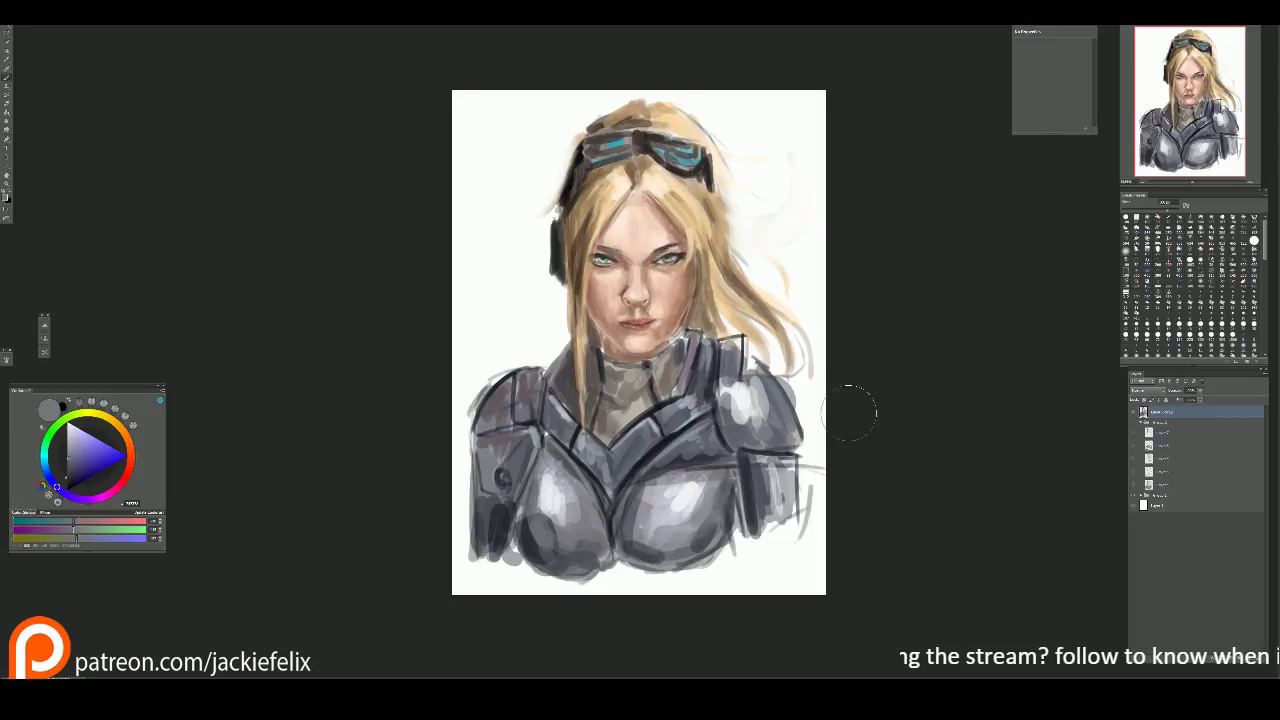
Step: Refine the bridge and tip of the nose with skin tones sampled from the nose
key(ctrl+plus)
key(ctrl+plus)
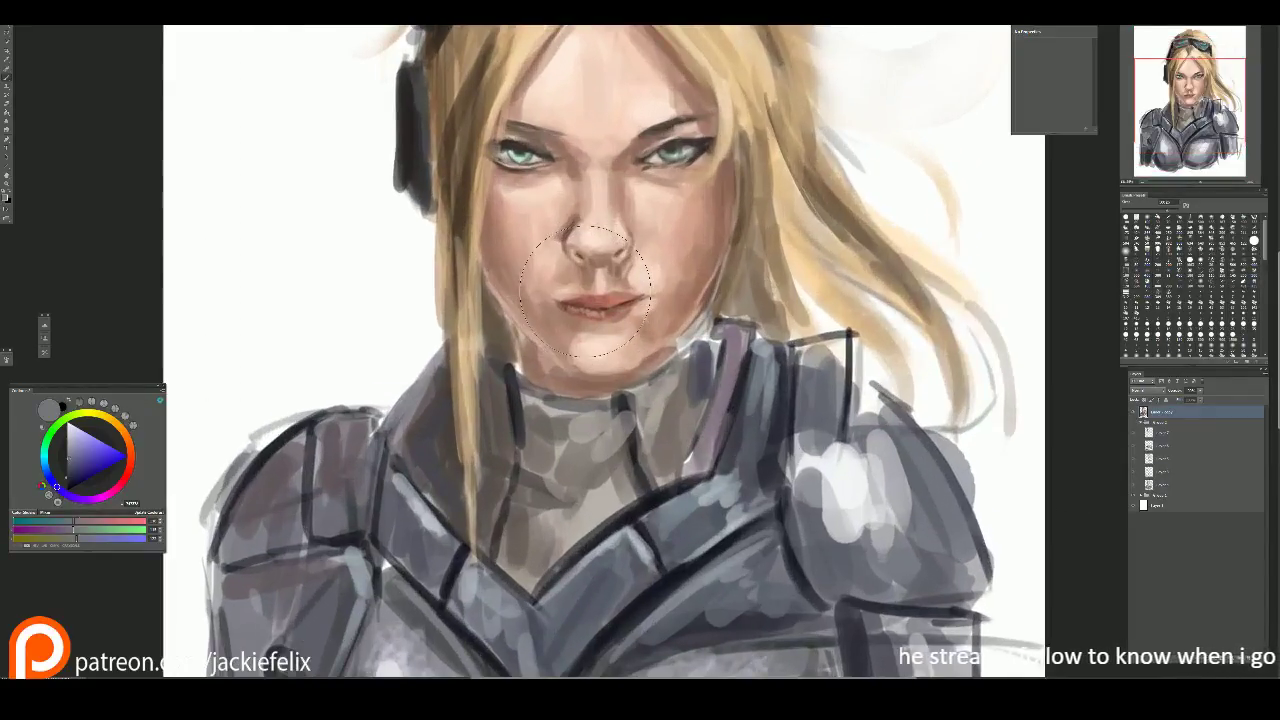
alt+click(605, 228)
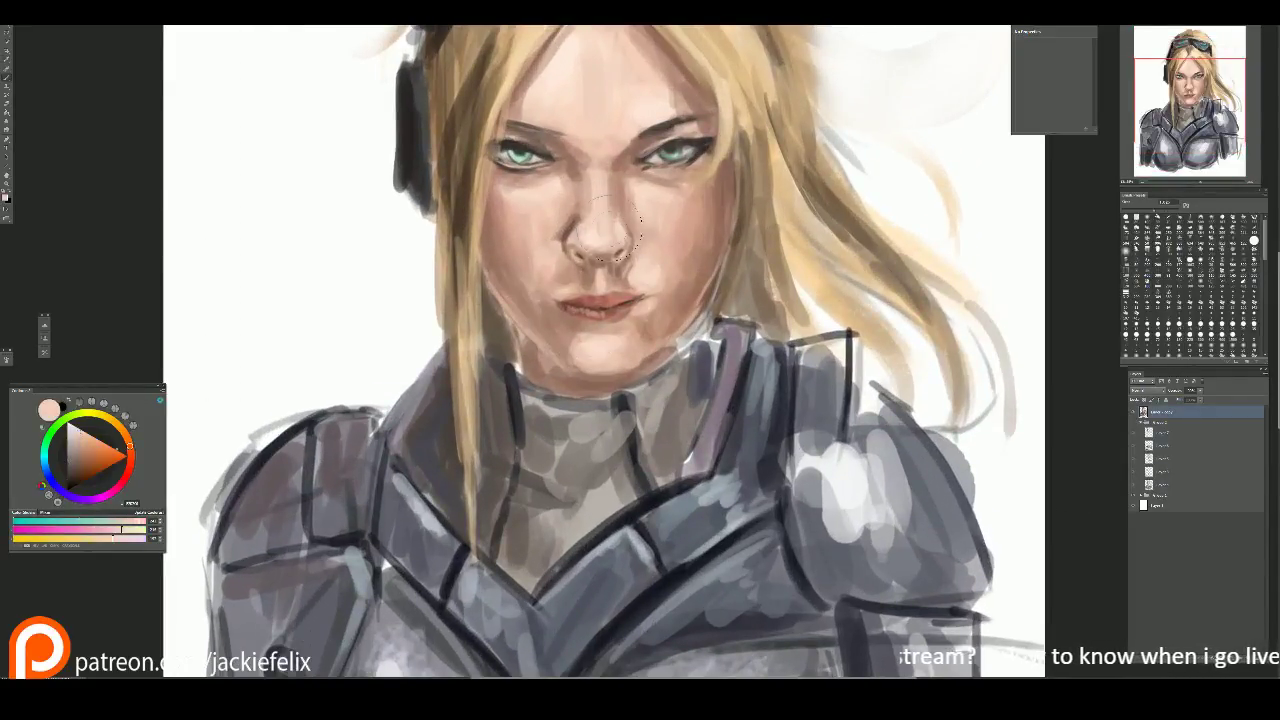
alt+click(610, 215)
drag(610, 210, 630, 242)
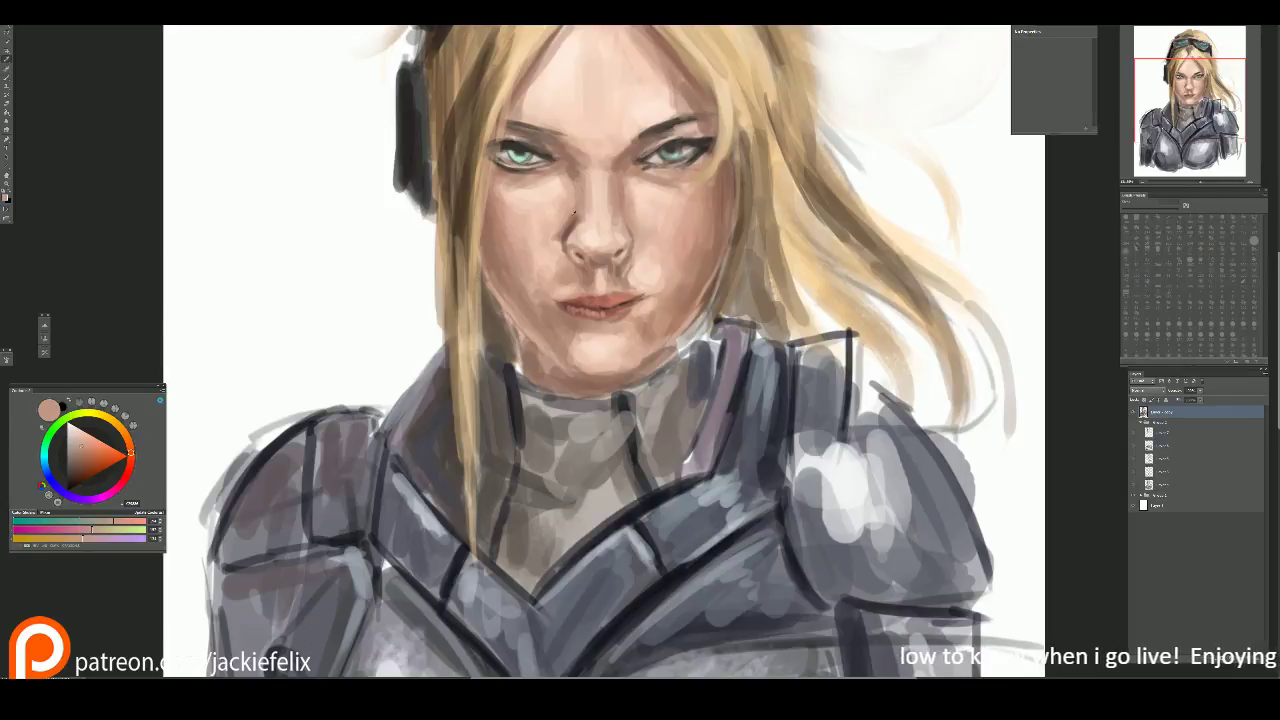
Step: Blend the shading beside the nose and across the cheek on the earpiece side with skin tones sampled from the face
alt+click(570, 220)
mouse_move(558, 238)
mouse_down()
mouse_move(557, 208)
mouse_move(586, 246)
mouse_up()
alt+click(560, 218)
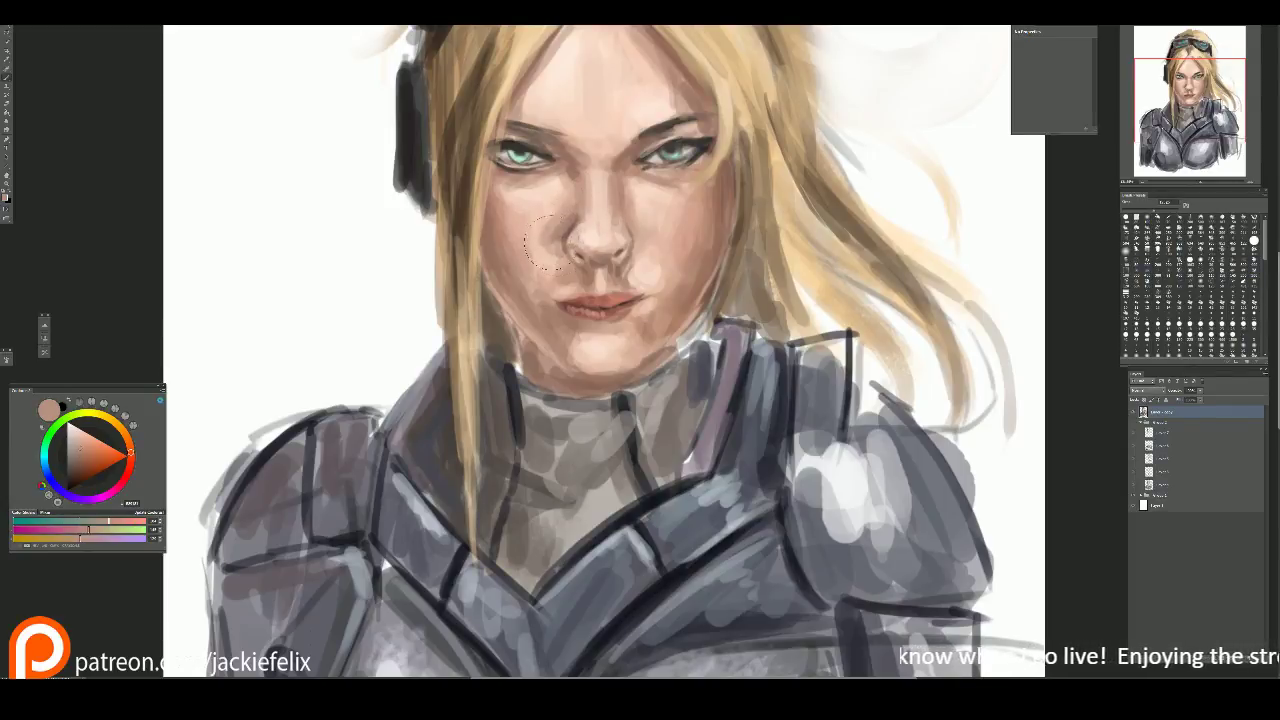
alt+click(540, 228)
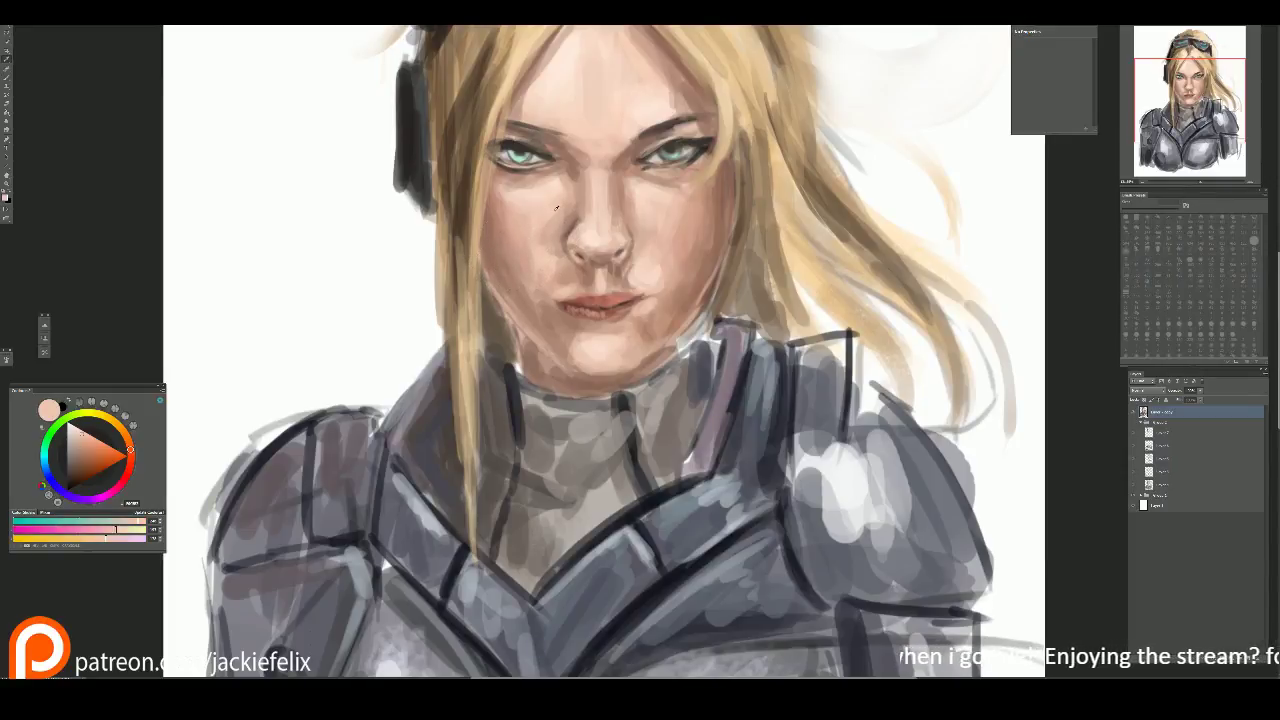
alt+click(525, 240)
drag(544, 206, 542, 245)
alt+click(533, 209)
key(])
key([)
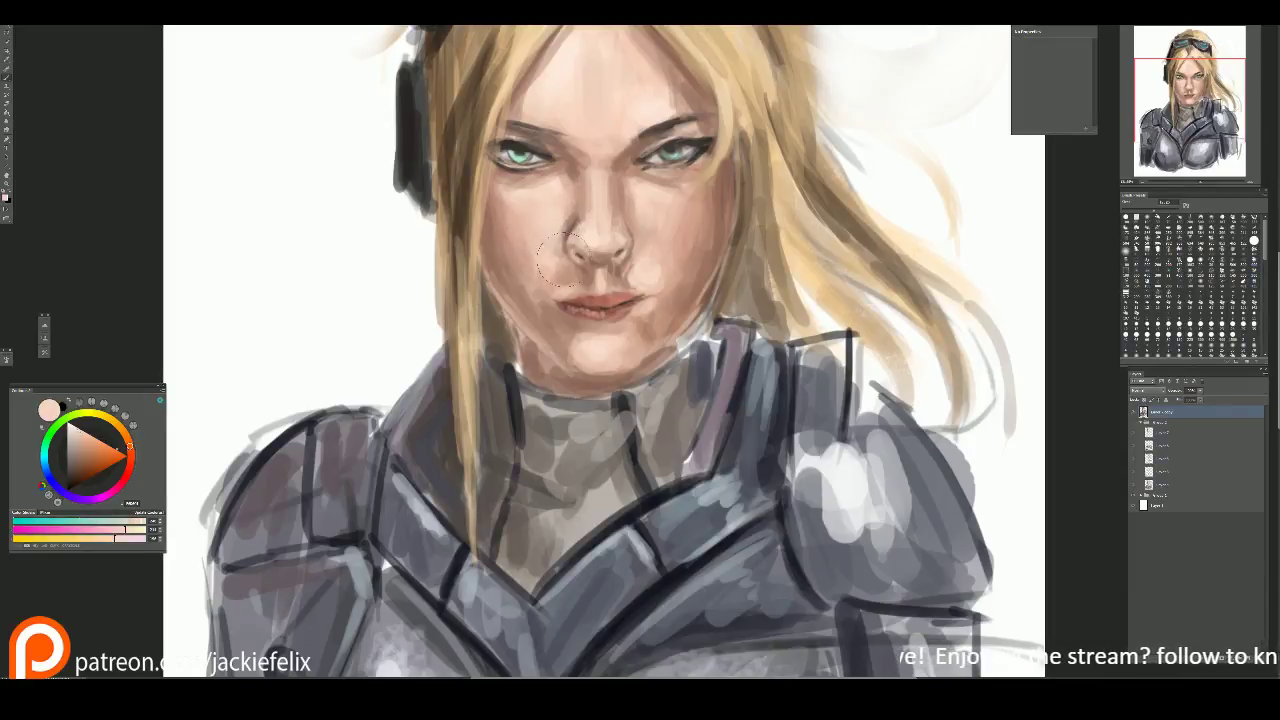
alt+click(516, 214)
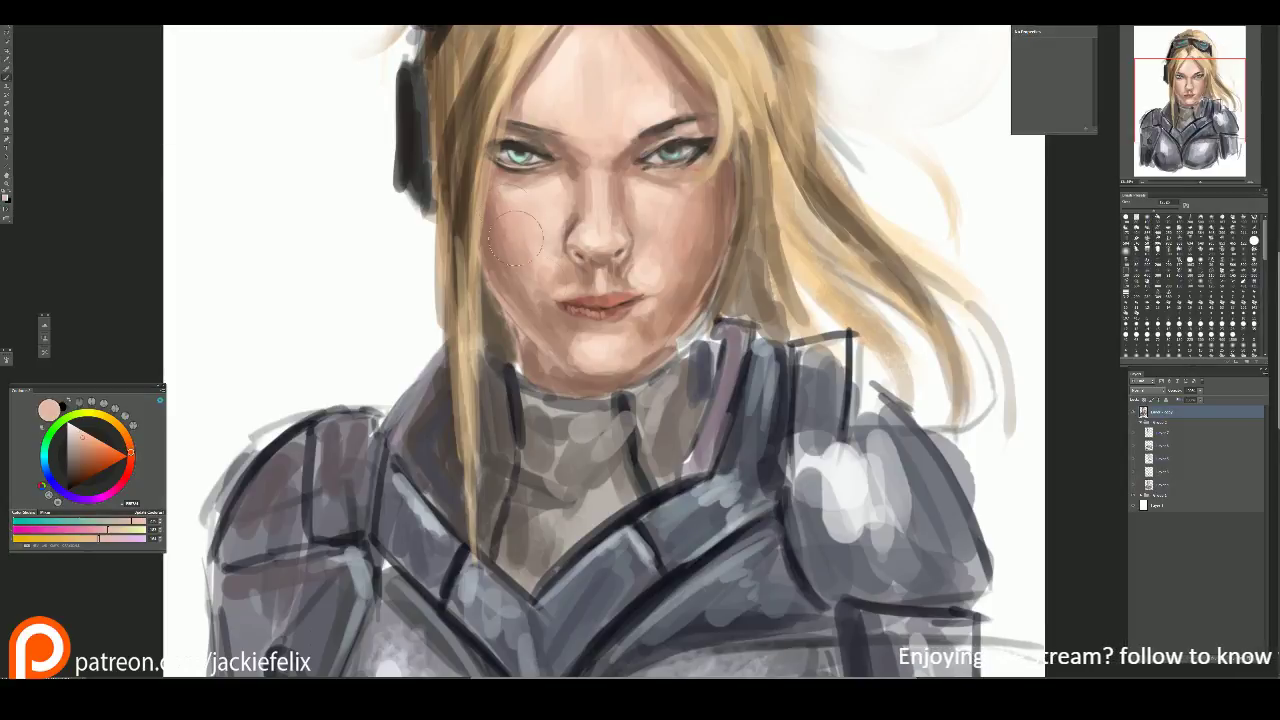
alt+click(510, 205)
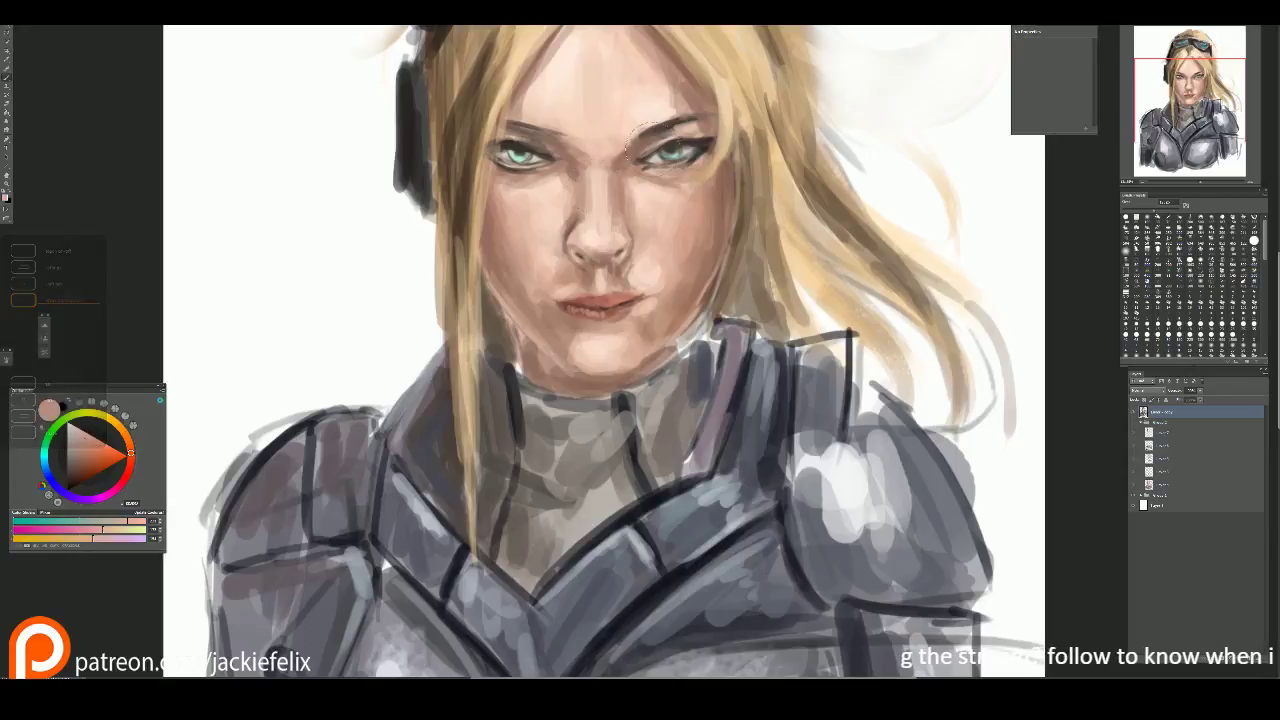
Step: Darken the outer eye corner and the eyebrow on the earpiece side with near-black strokes
scroll(642, 138, down, 3)
scroll(648, 185, up, 3)
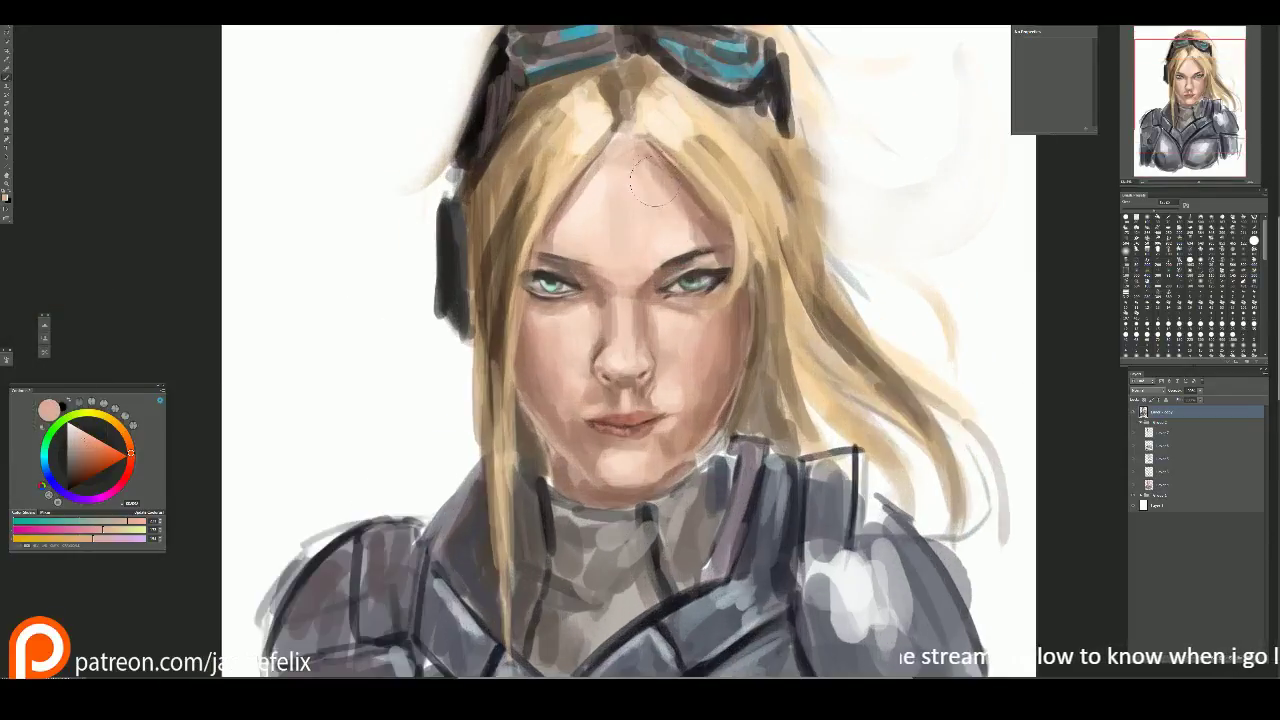
scroll(648, 185, up, 1)
key(d)
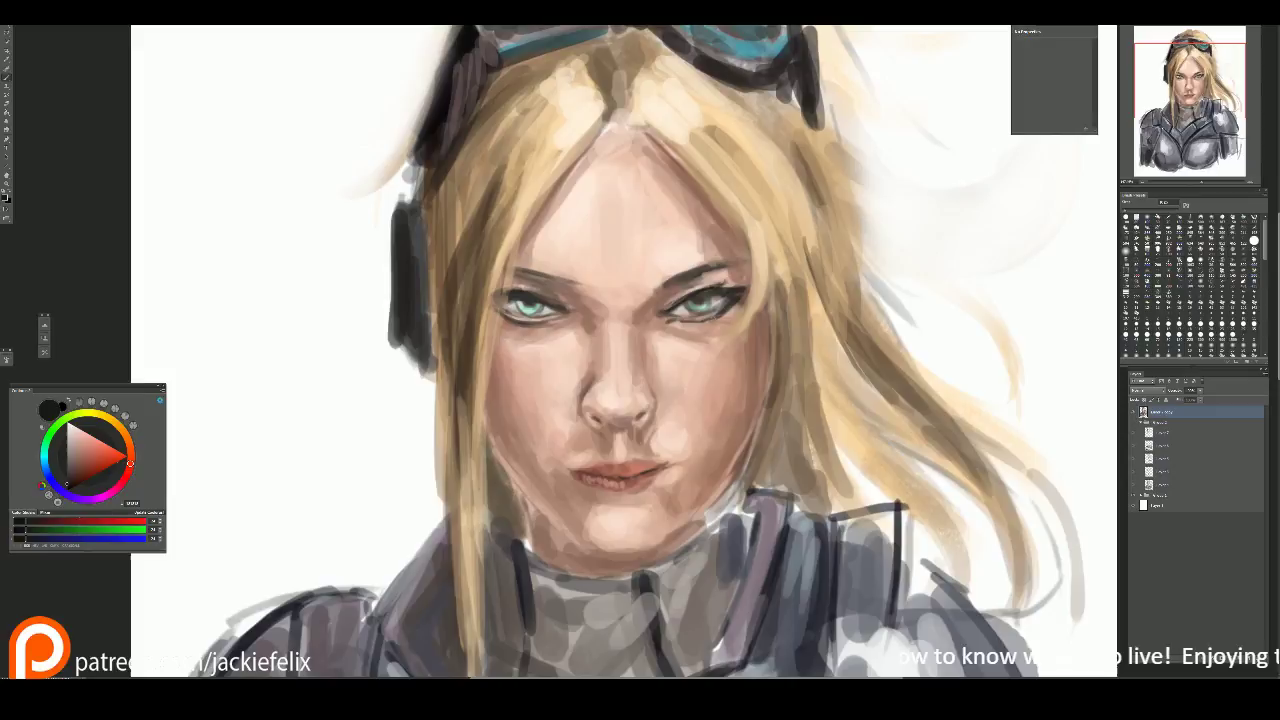
drag(498, 296, 510, 292)
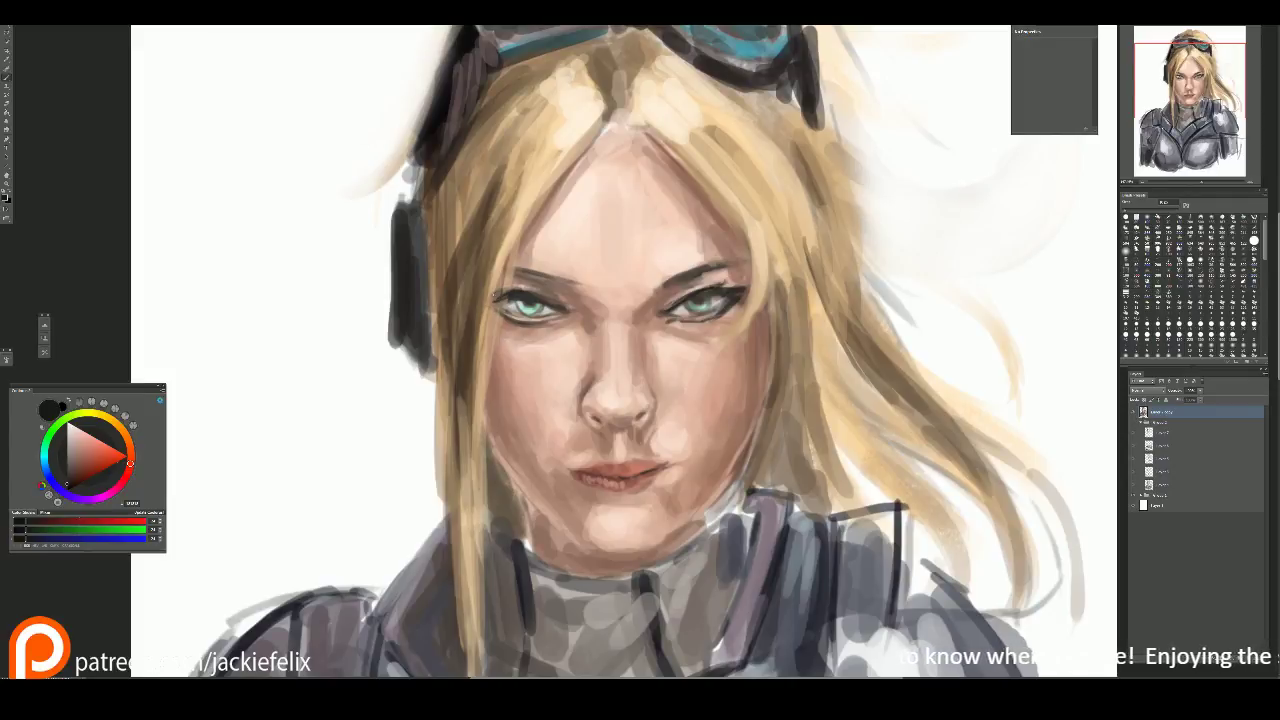
drag(519, 273, 590, 294)
scroll(640, 262, down, 1)
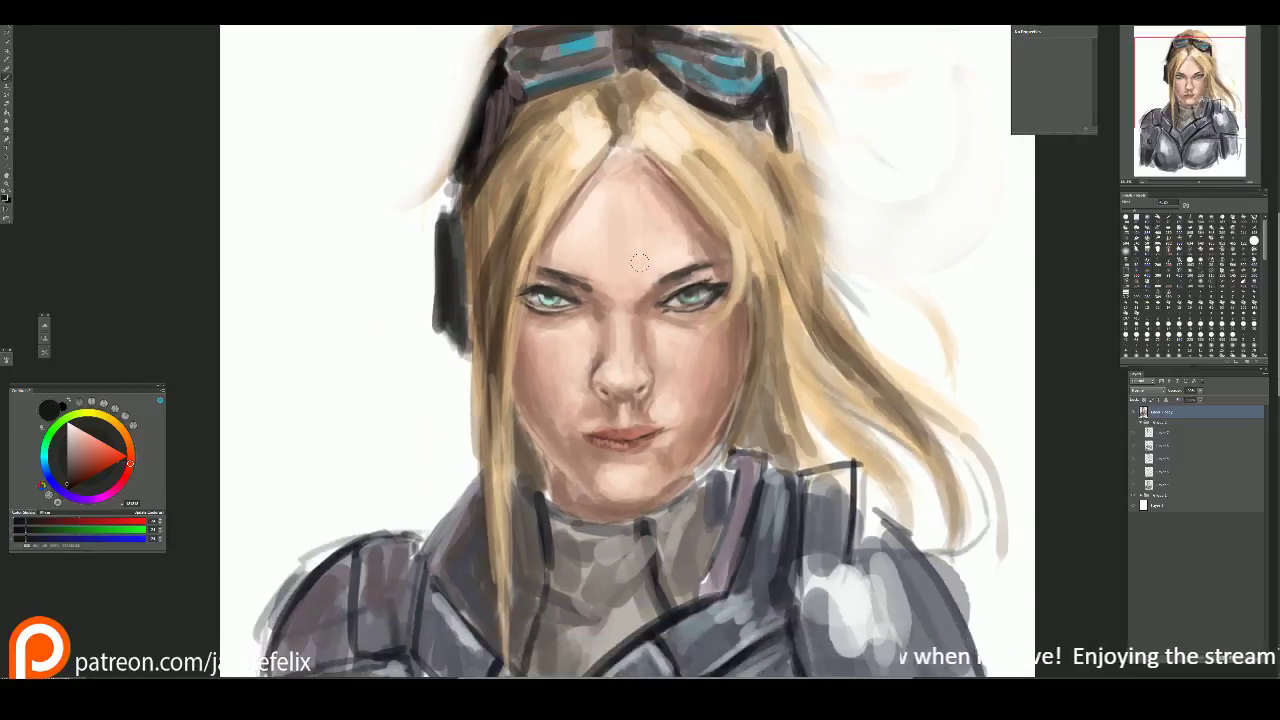
scroll(640, 262, down, 2)
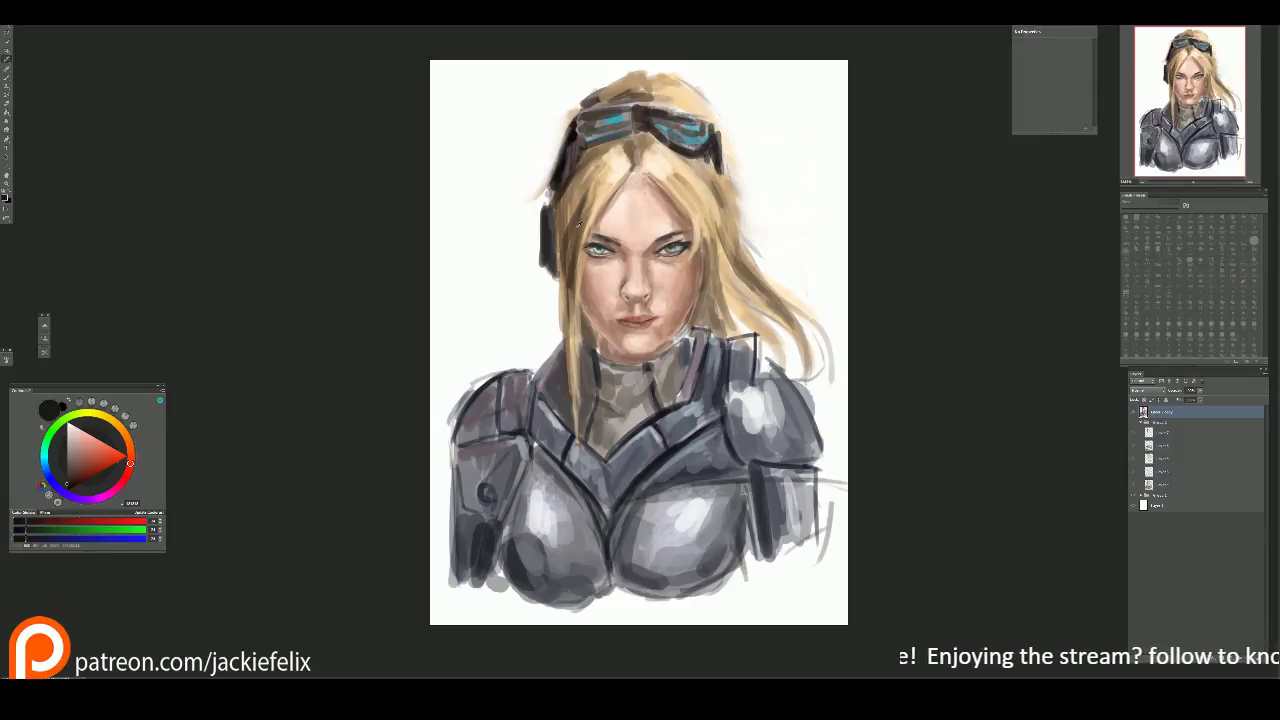
Step: Repaint the upper lip with a sampled coral red and refine the skin around the mouth with sampled skin tones
alt+click(573, 241)
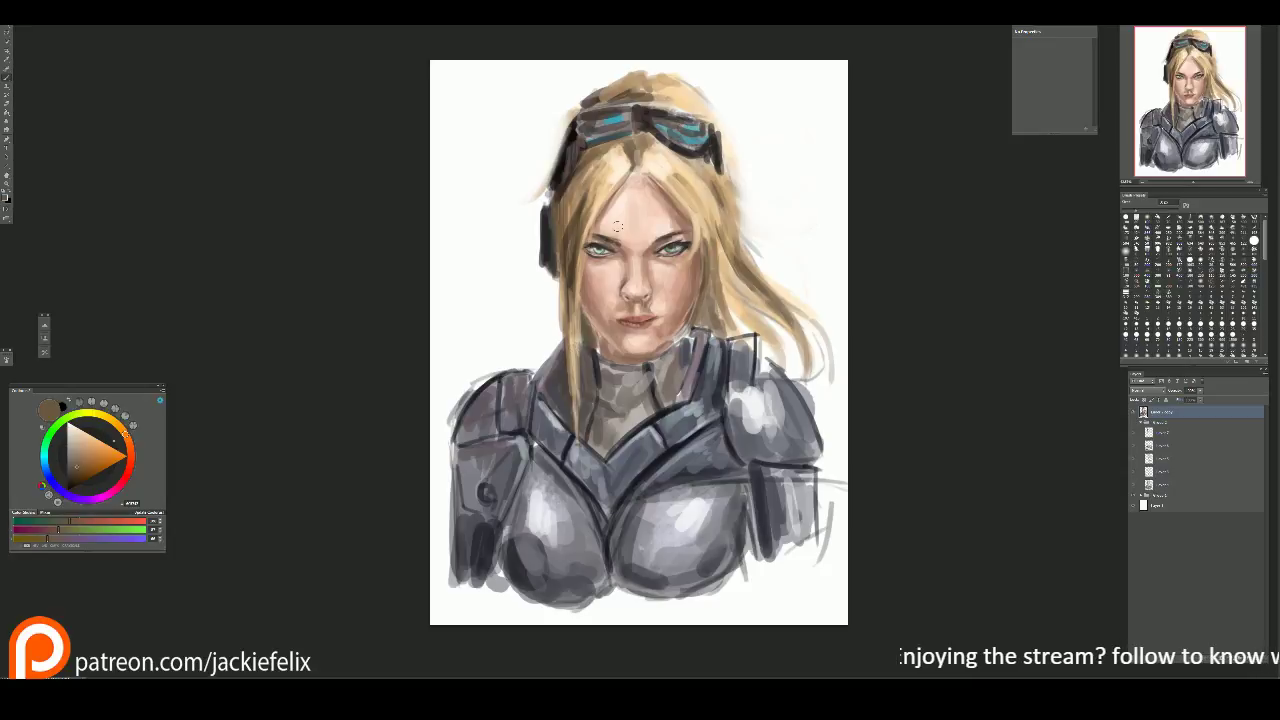
scroll(775, 128, up, 4)
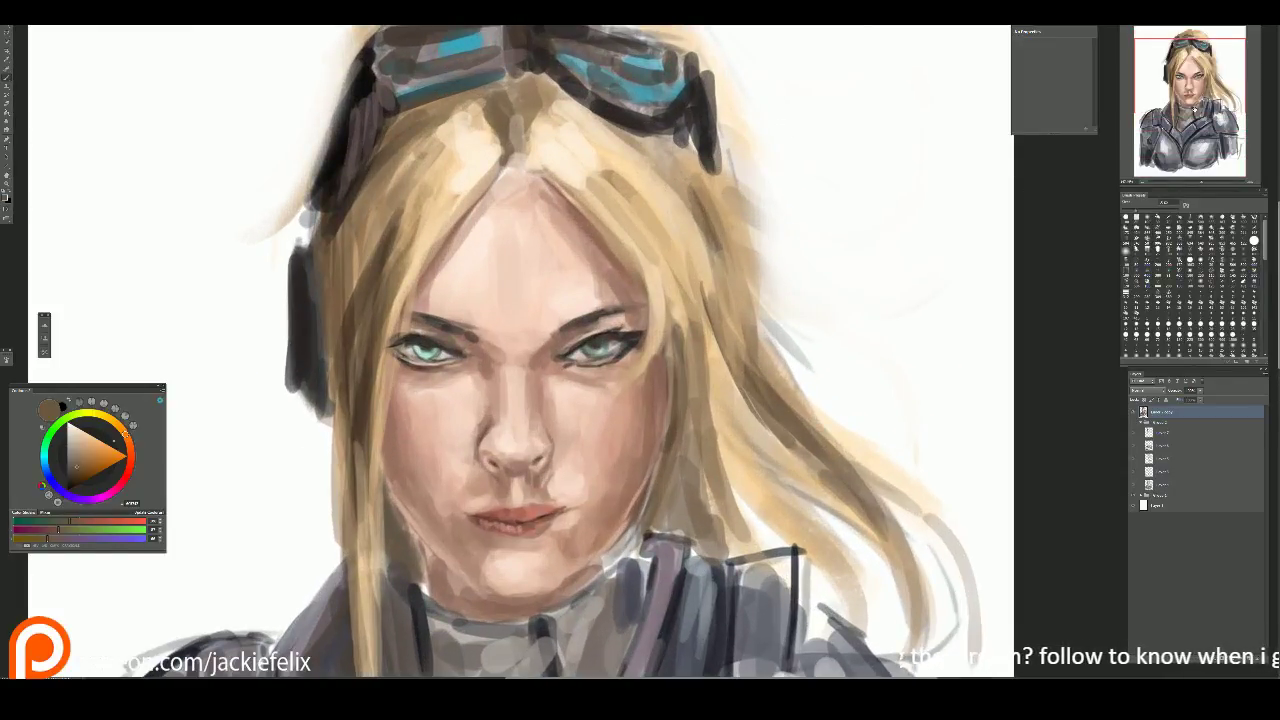
scroll(570, 350, down, 2)
scroll(768, 200, up, 2)
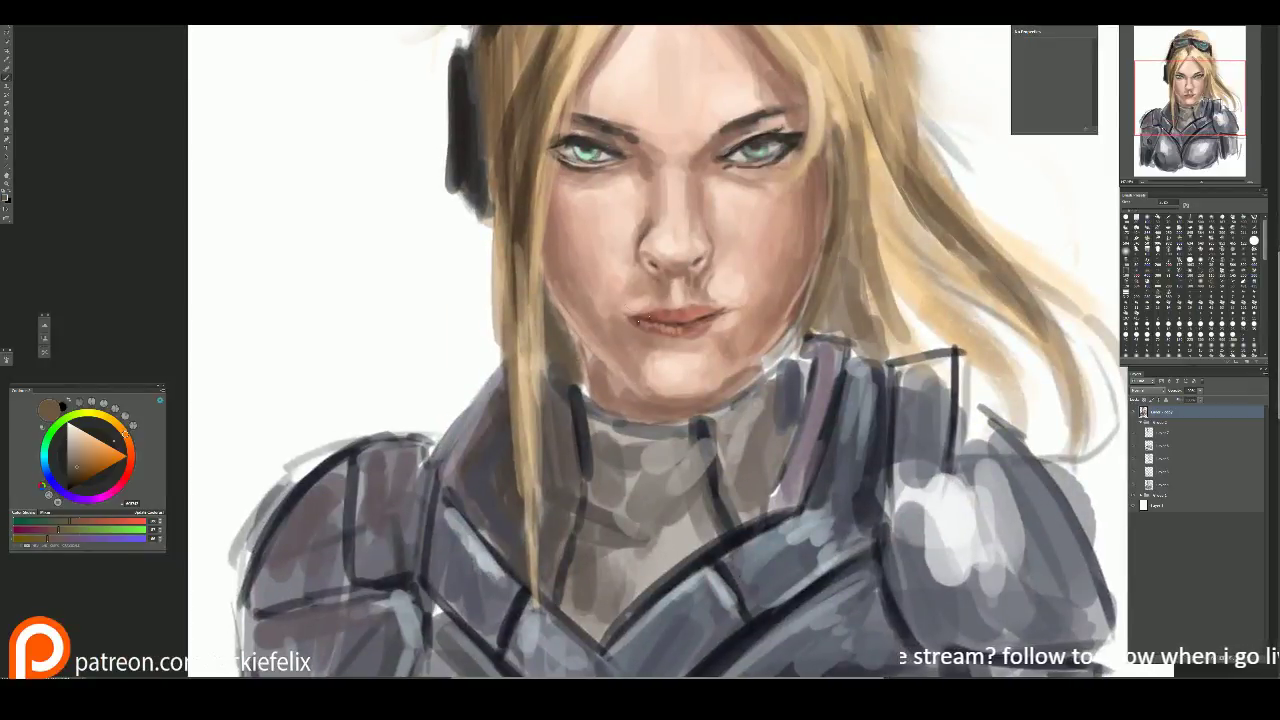
alt+click(710, 306)
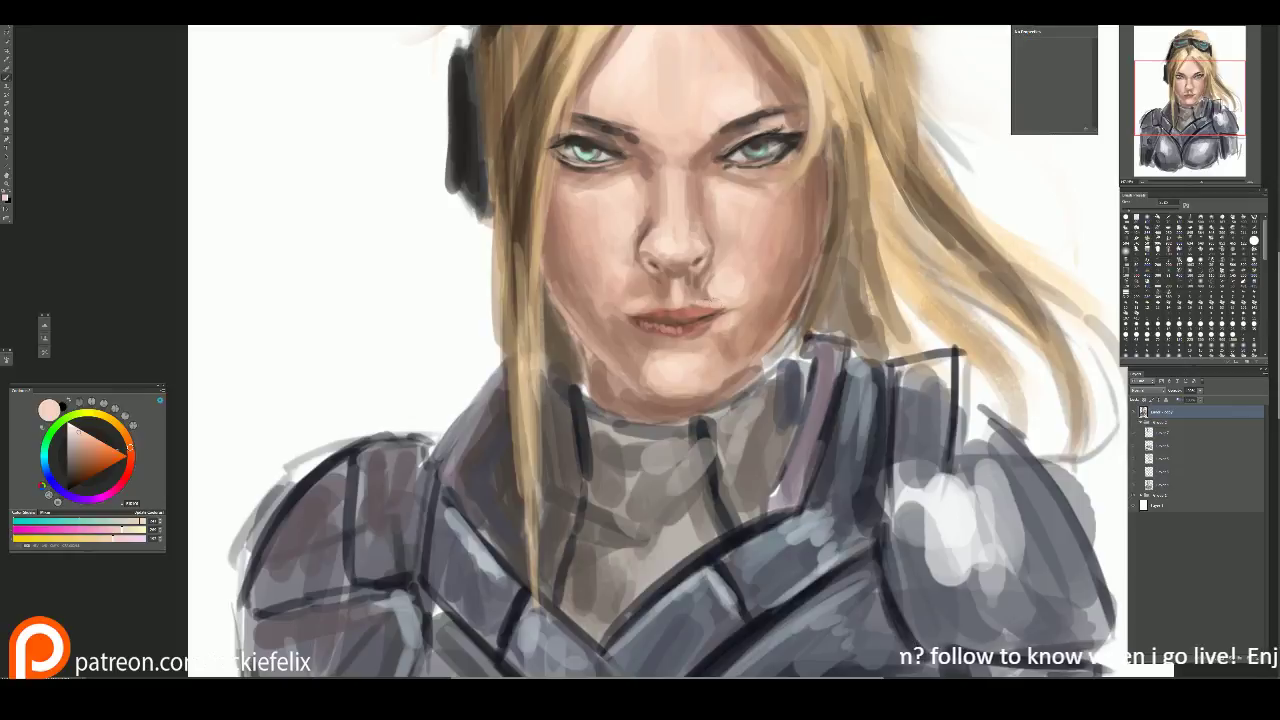
key(alt)
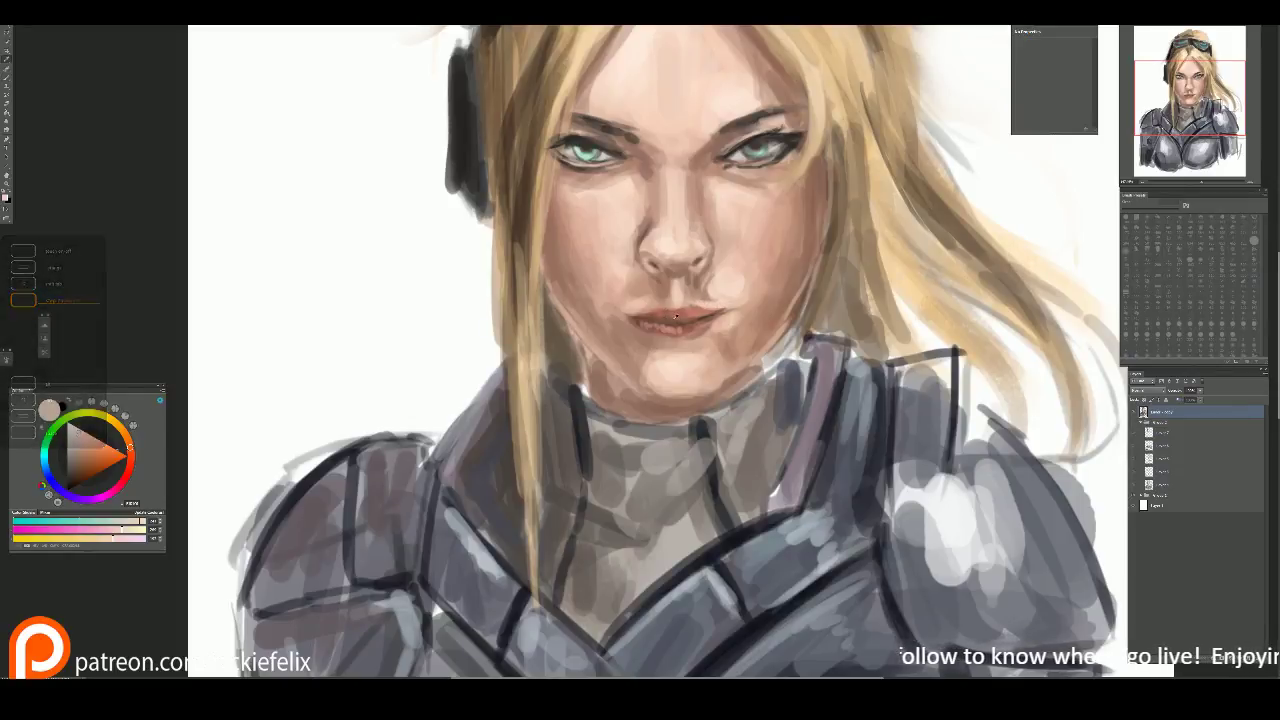
alt+click(668, 318)
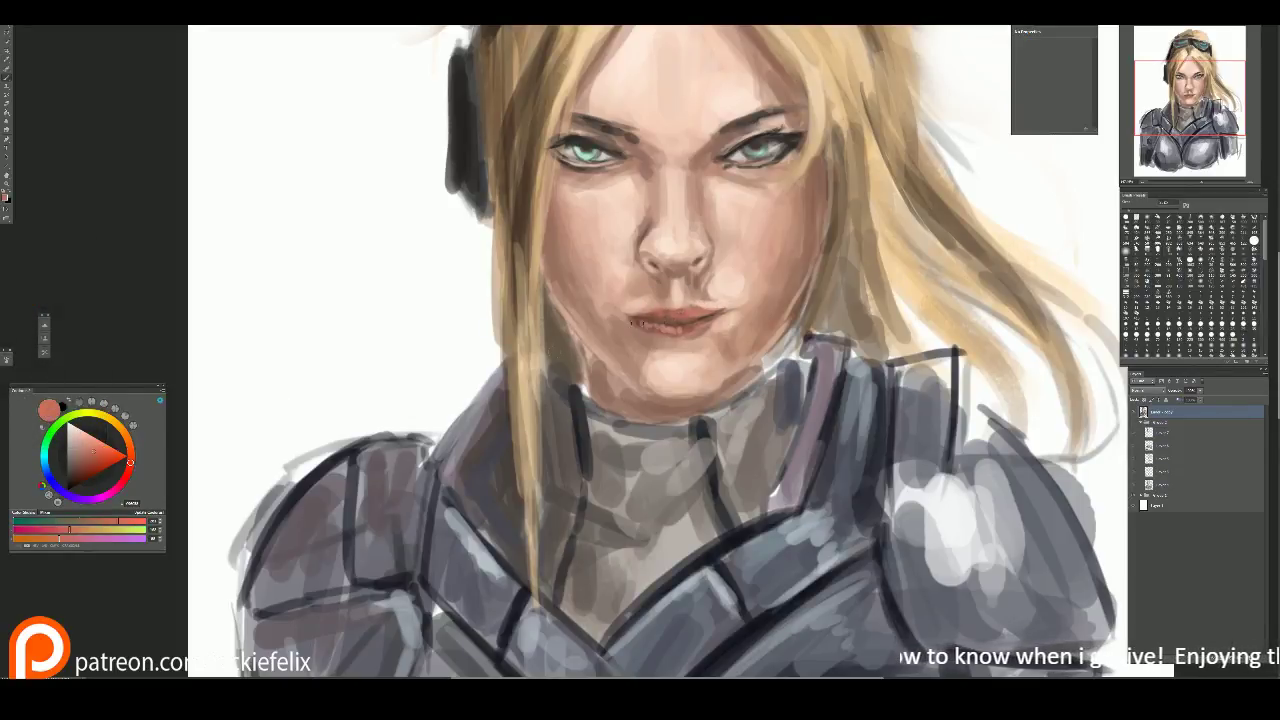
drag(642, 318, 674, 320)
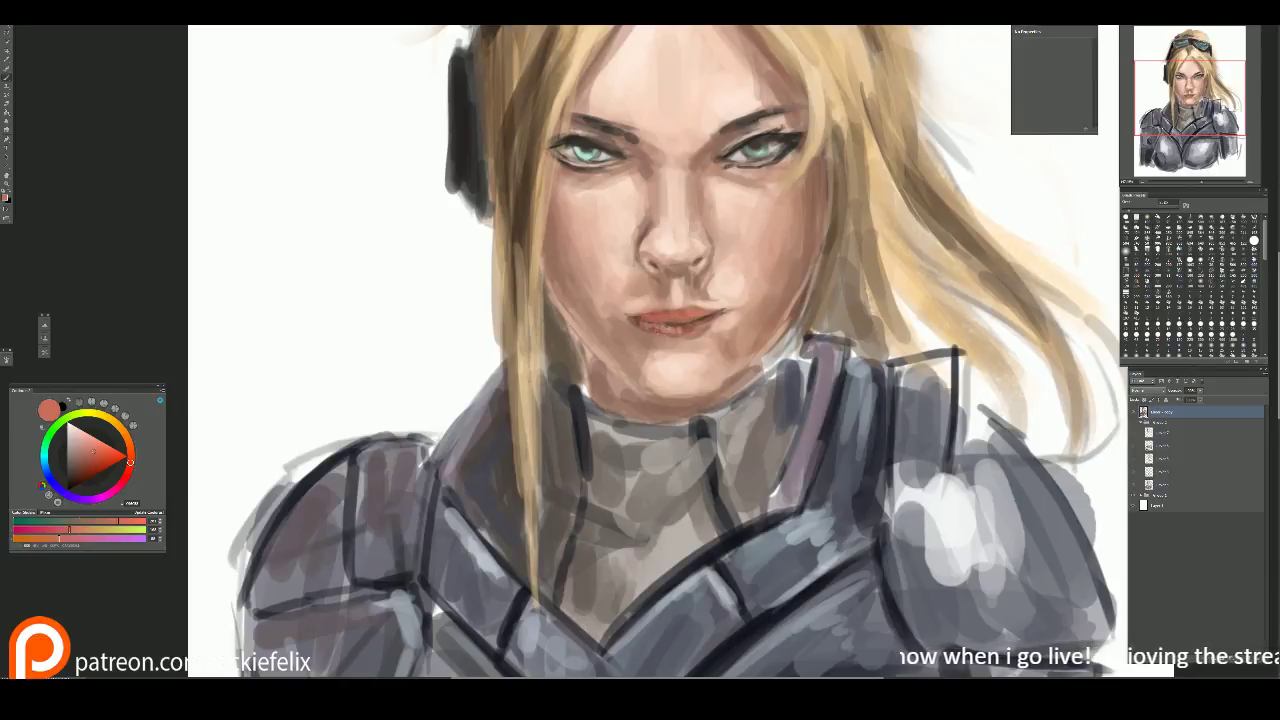
alt+click(650, 310)
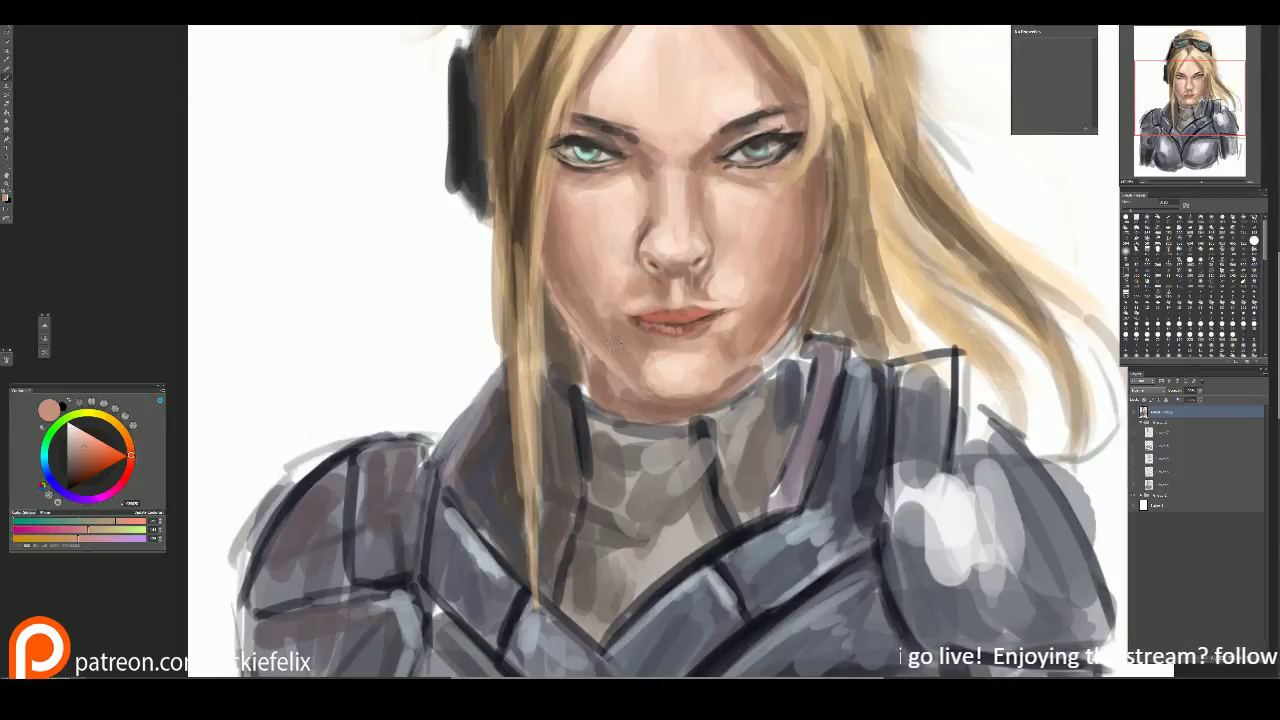
Step: Deepen the line between the lips with a dark red sampled from the mouth
key(ctrl+minus)
key(ctrl+minus)
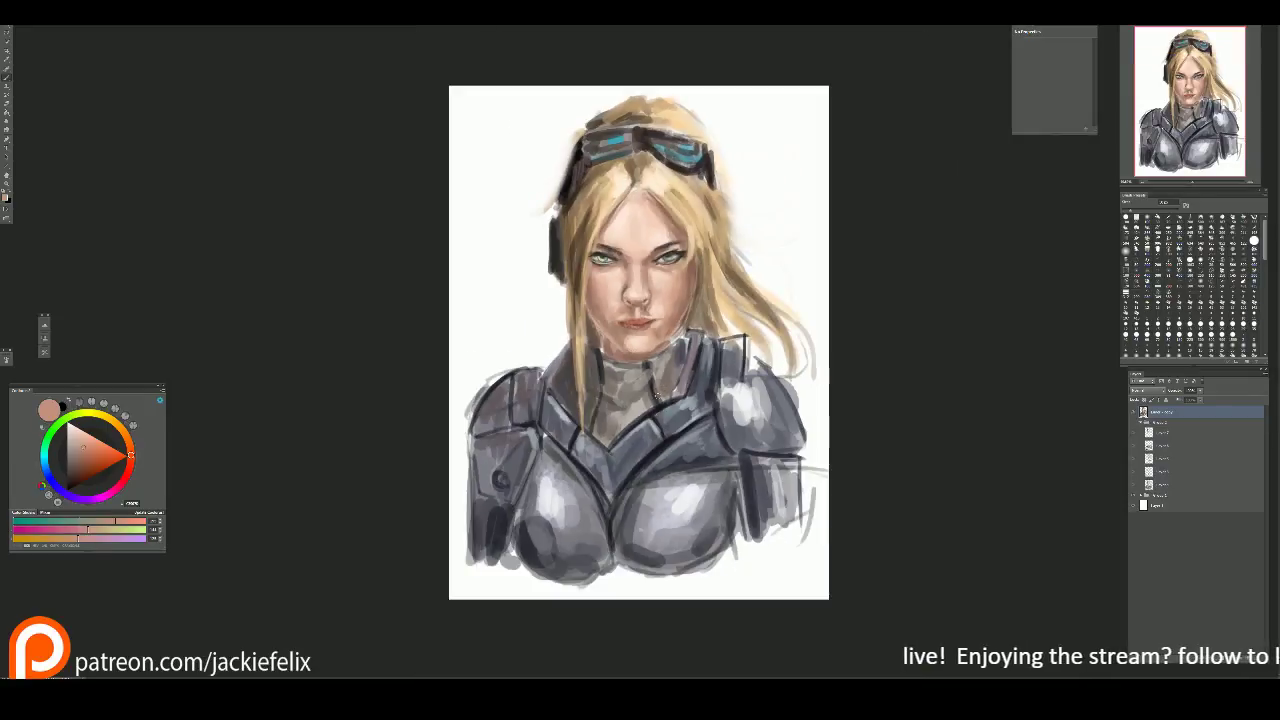
key(ctrl+plus)
key(ctrl+plus)
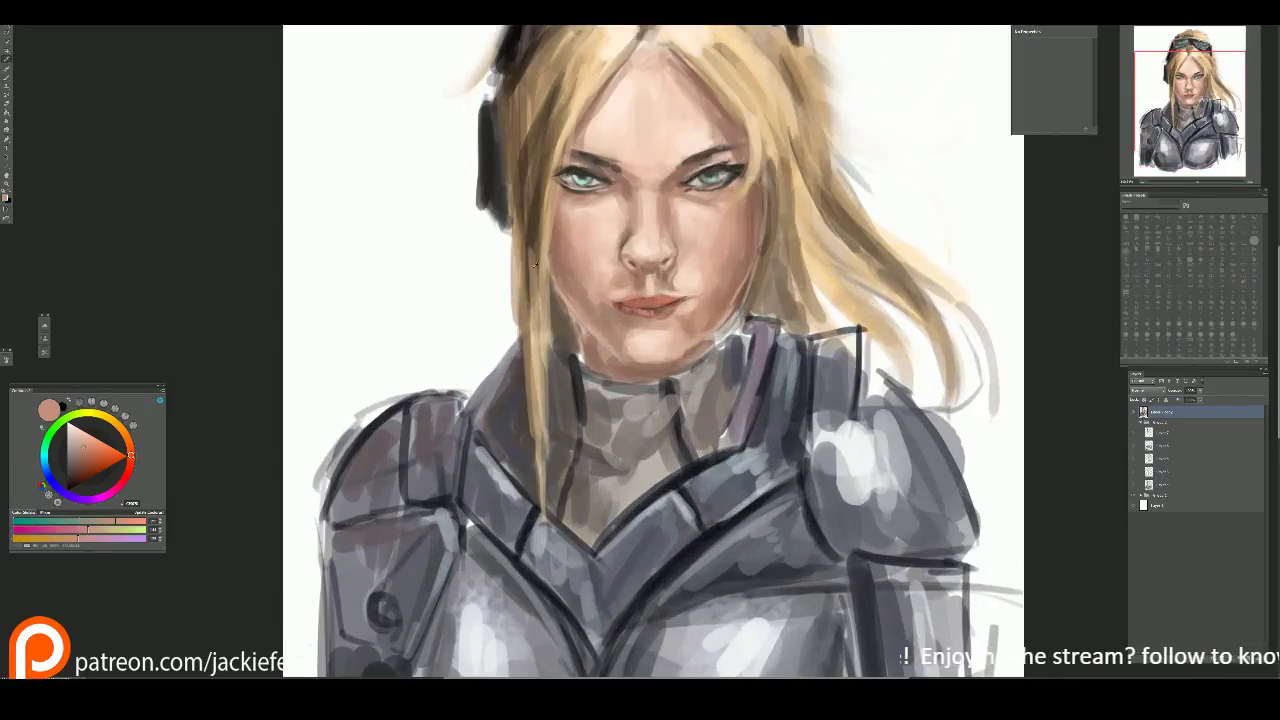
alt+click(650, 302)
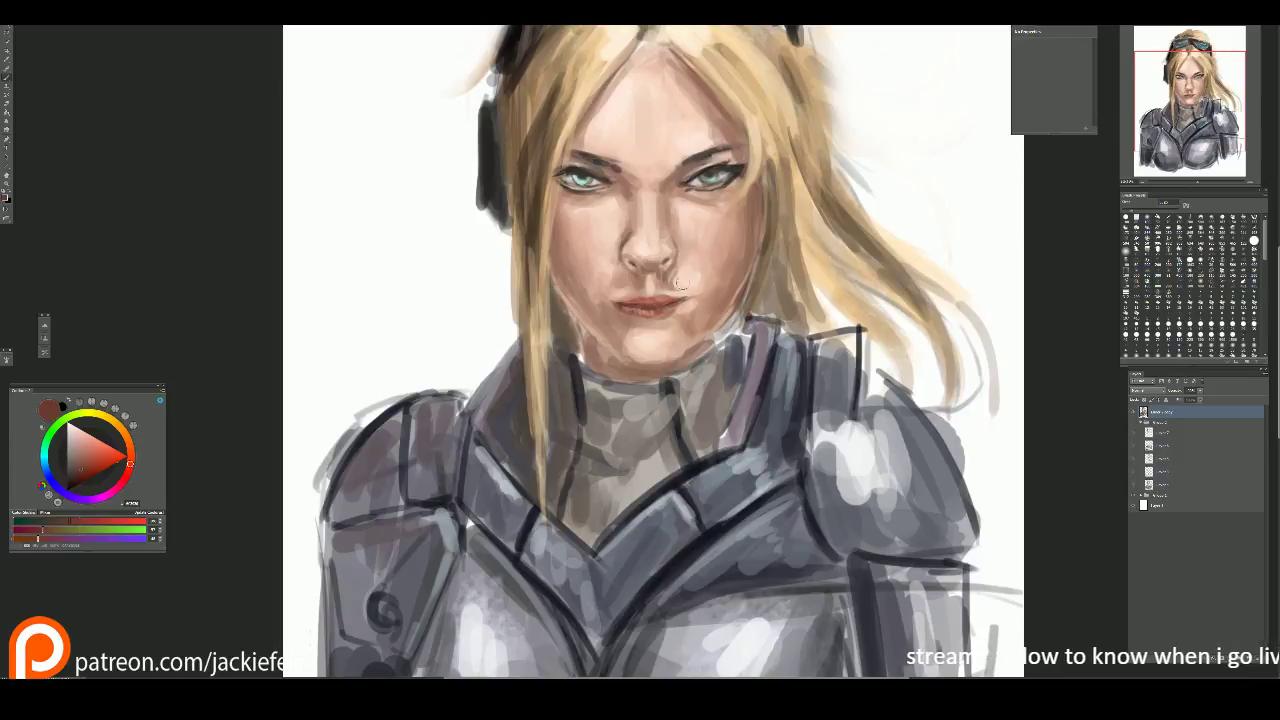
drag(623, 308, 647, 306)
alt+click(660, 301)
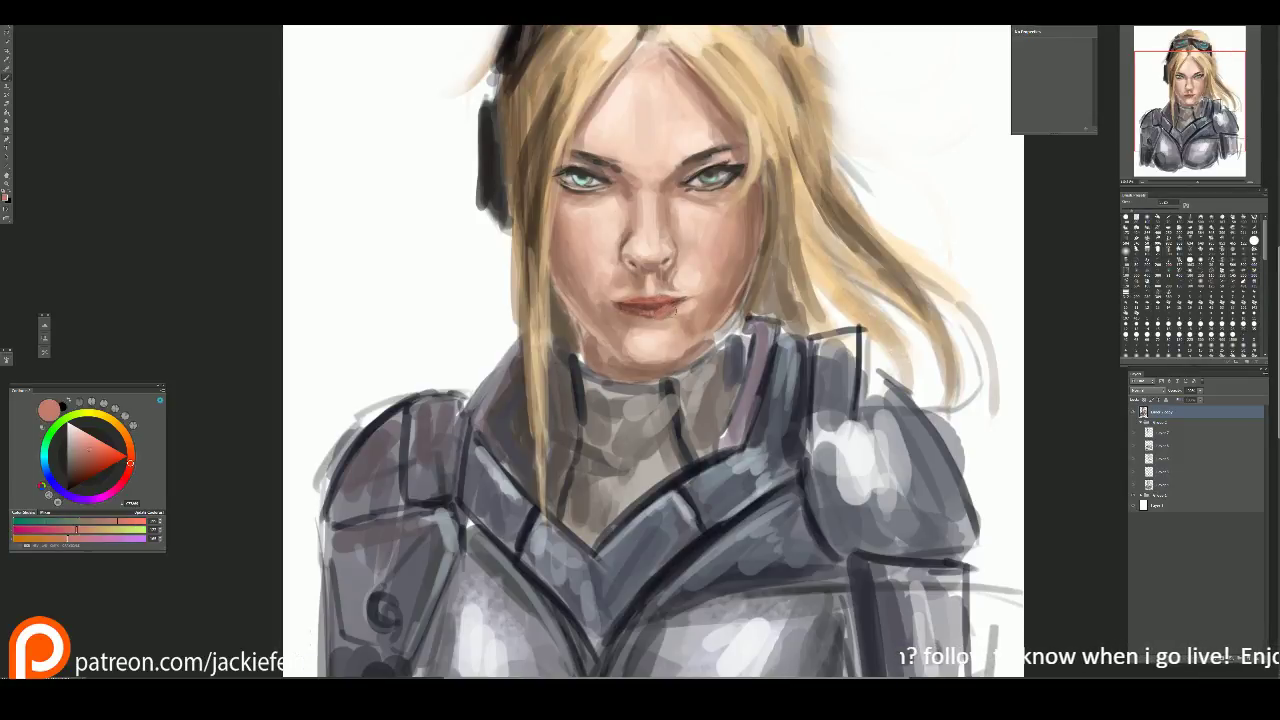
Step: Choose a lighter salmon pink and brush it along the lower lip
key(alt)
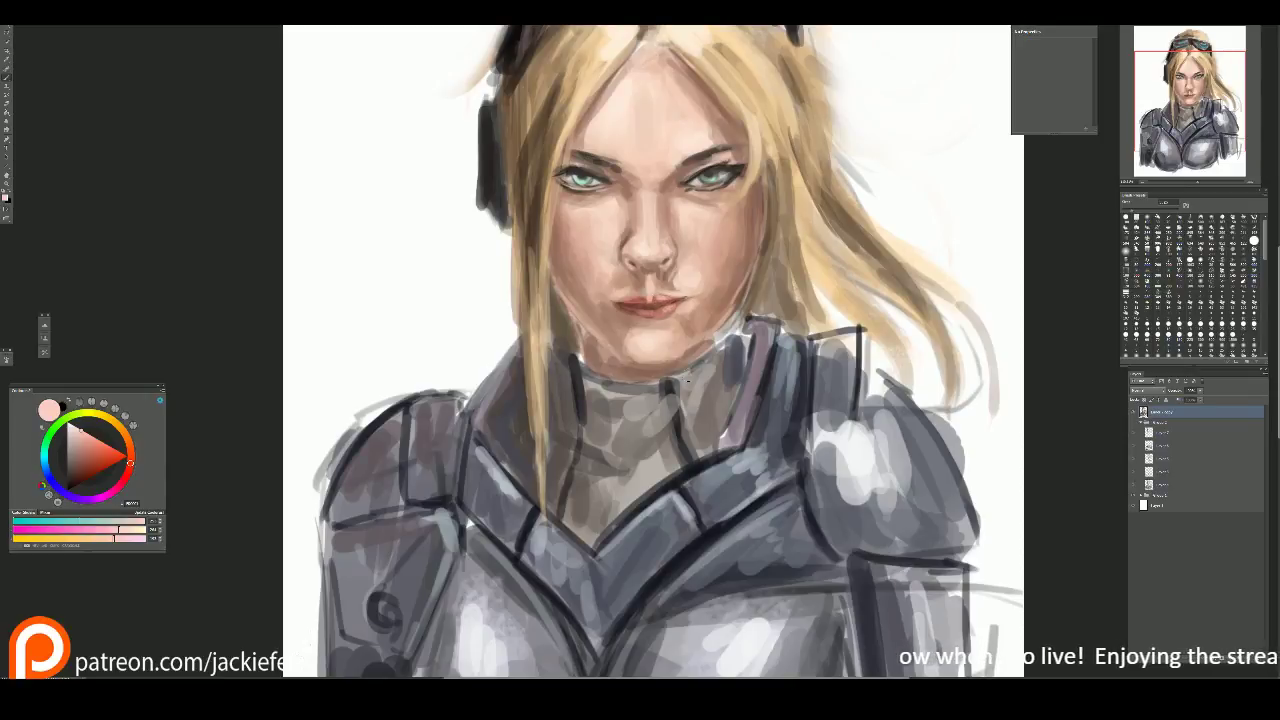
click(84, 453)
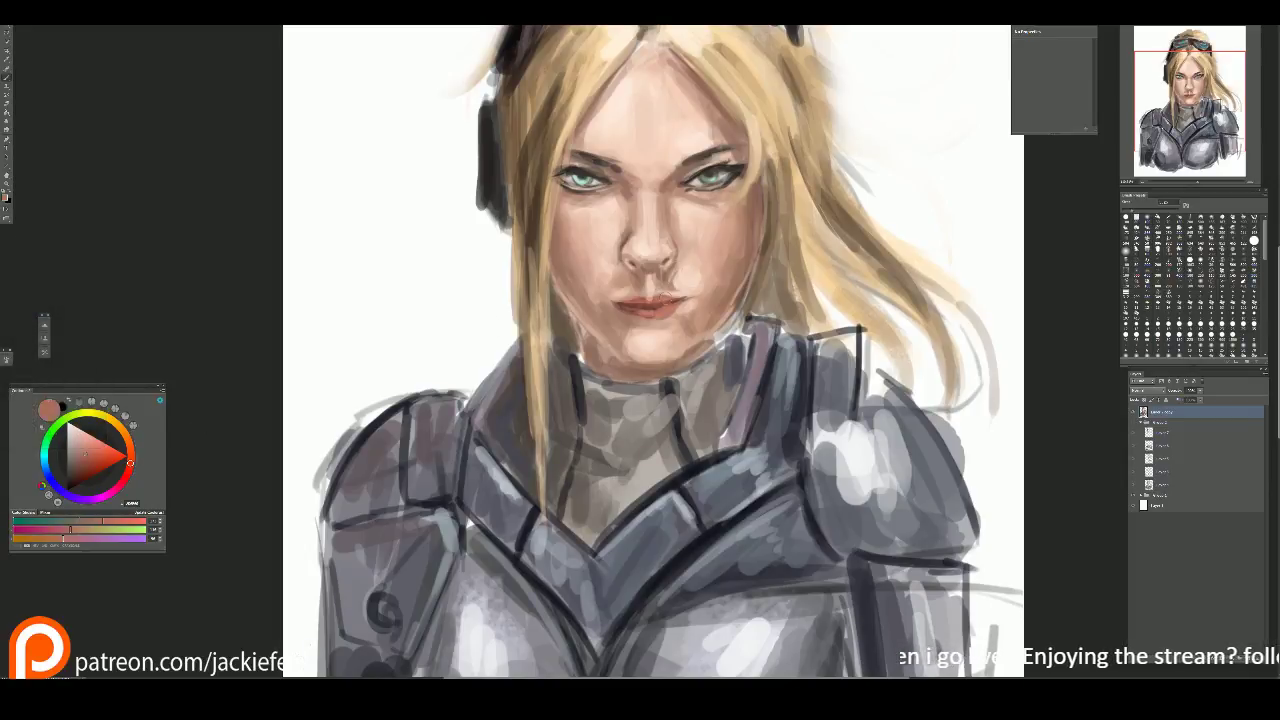
click(90, 446)
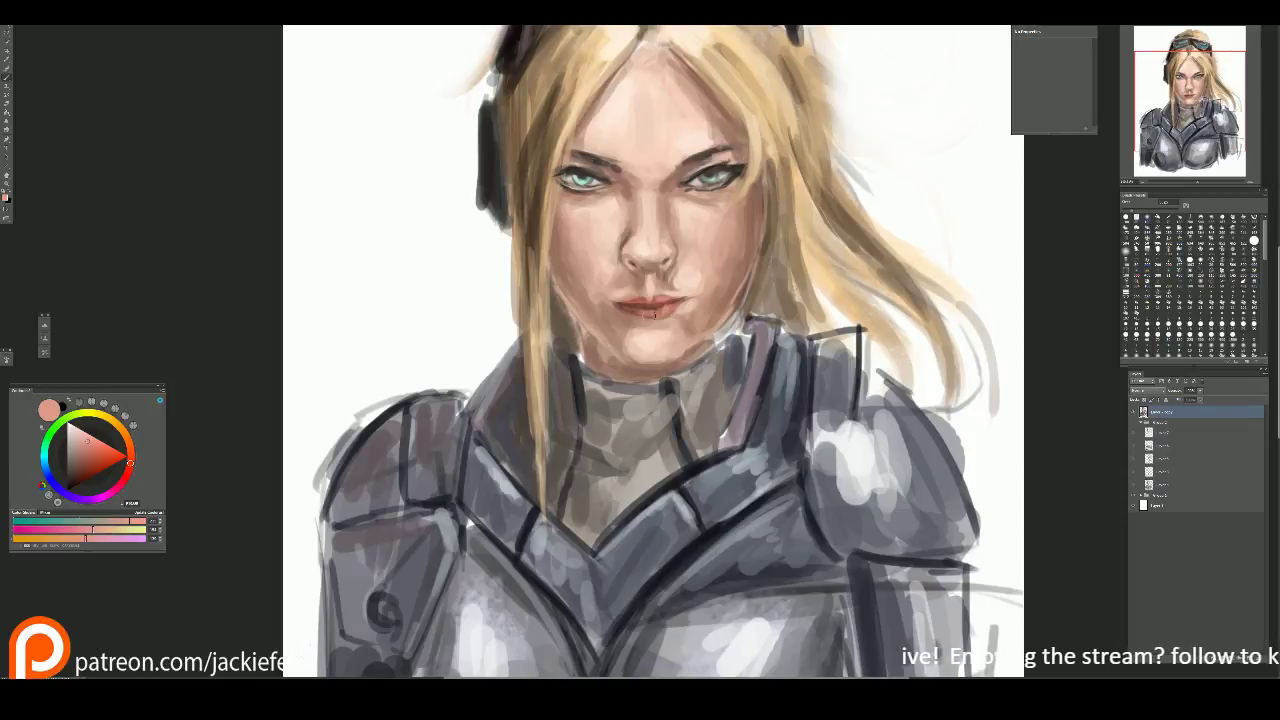
drag(645, 318, 670, 313)
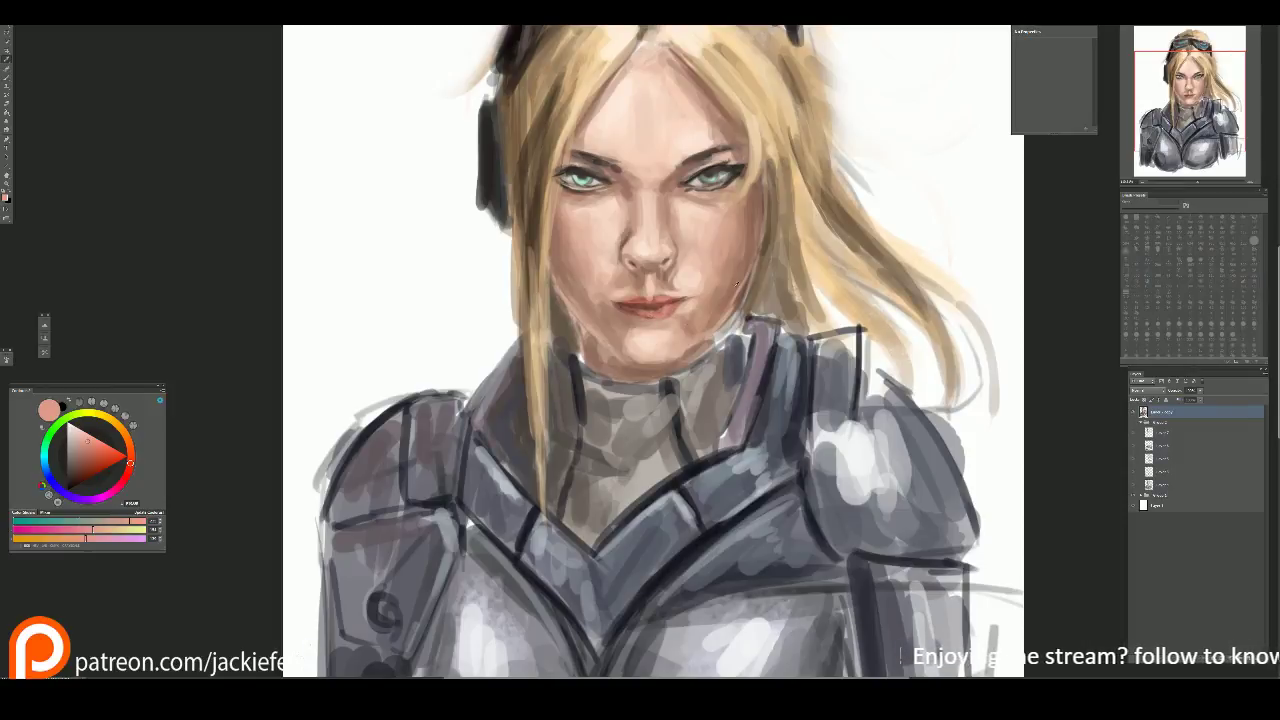
Step: Shade the edge of the face opposite the earpiece side with a dark reddish brown based on a sampled cheek tone
alt+click(718, 280)
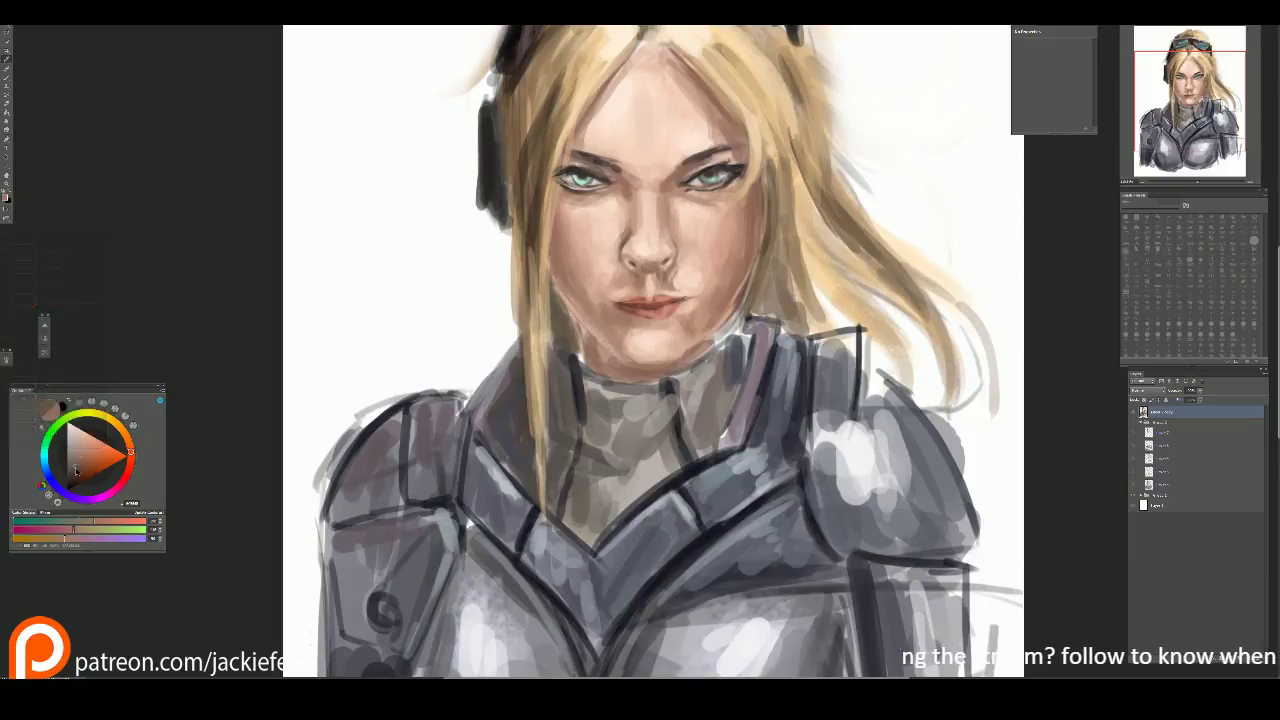
click(120, 477)
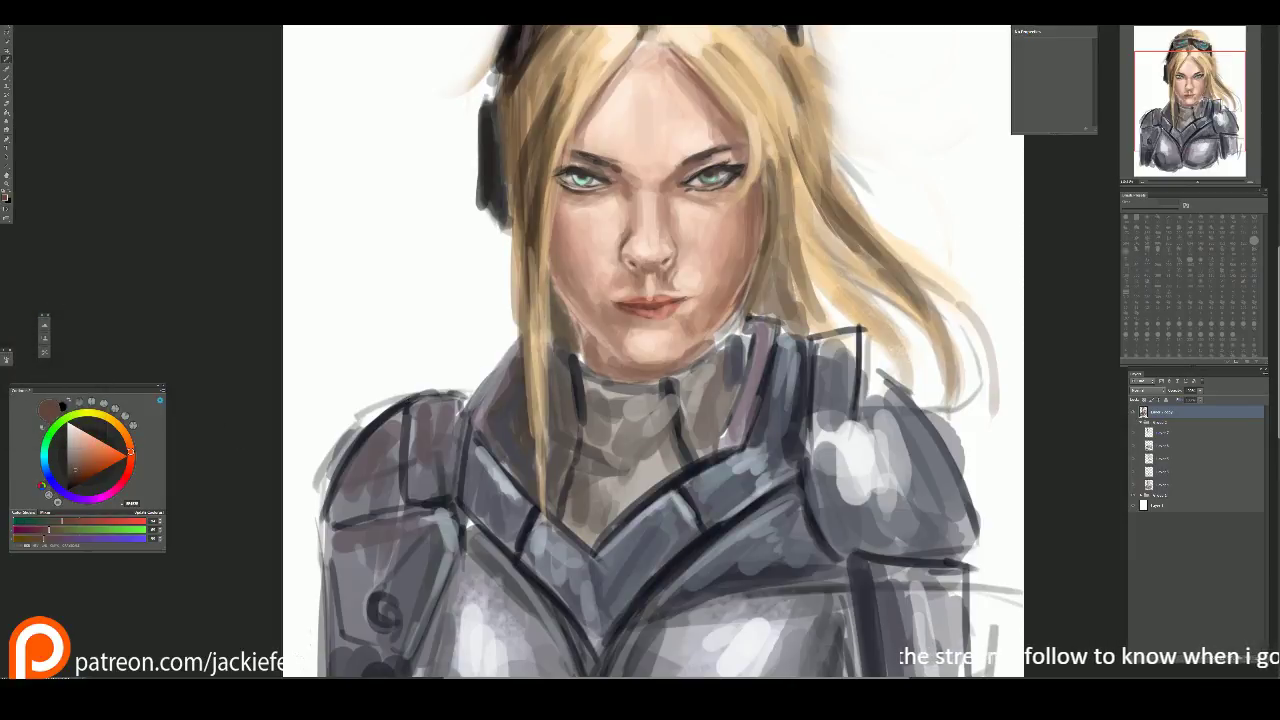
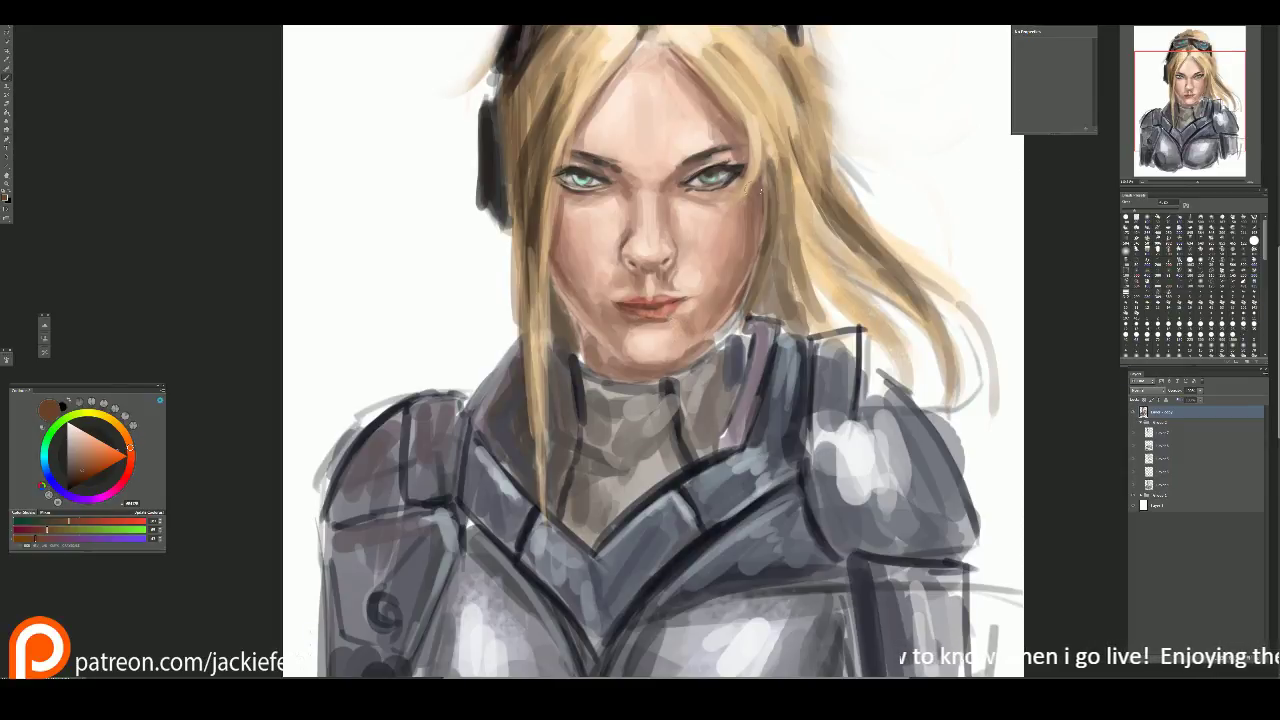
drag(717, 316, 697, 264)
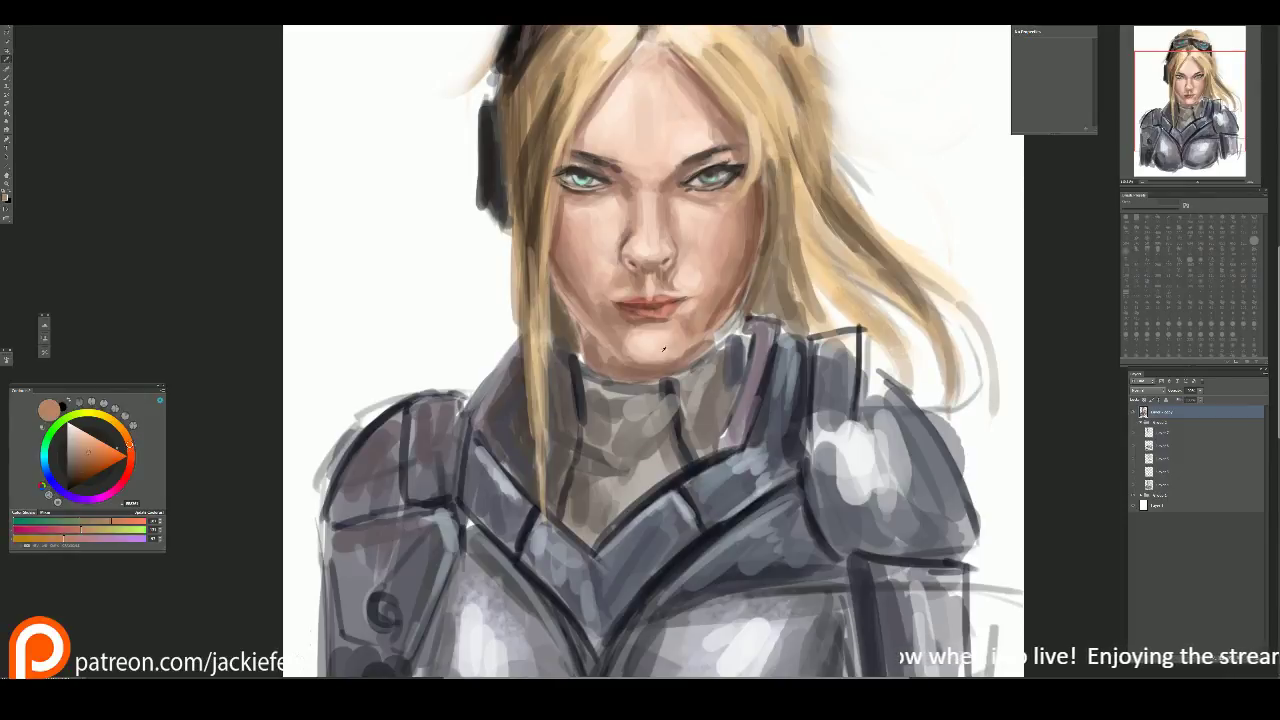
Step: Glaze the forehead, nose and cheeks with a warm tan on a new layer and lower that layer's opacity
key(ctrl+minus)
click(1219, 631)
mouse_move(632, 148)
mouse_down()
mouse_move(617, 175)
mouse_move(639, 150)
mouse_move(659, 150)
mouse_move(652, 180)
mouse_up()
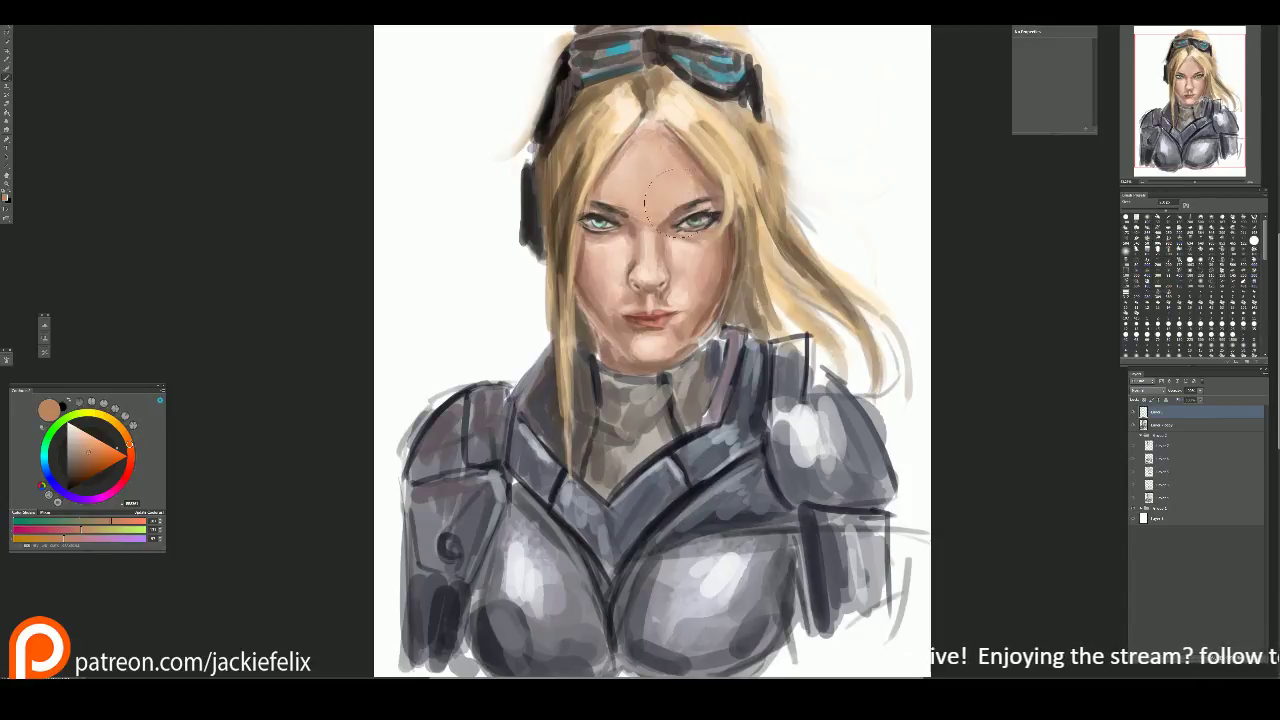
mouse_move(620, 265)
mouse_down()
mouse_move(600, 250)
mouse_move(615, 275)
mouse_move(668, 240)
mouse_up()
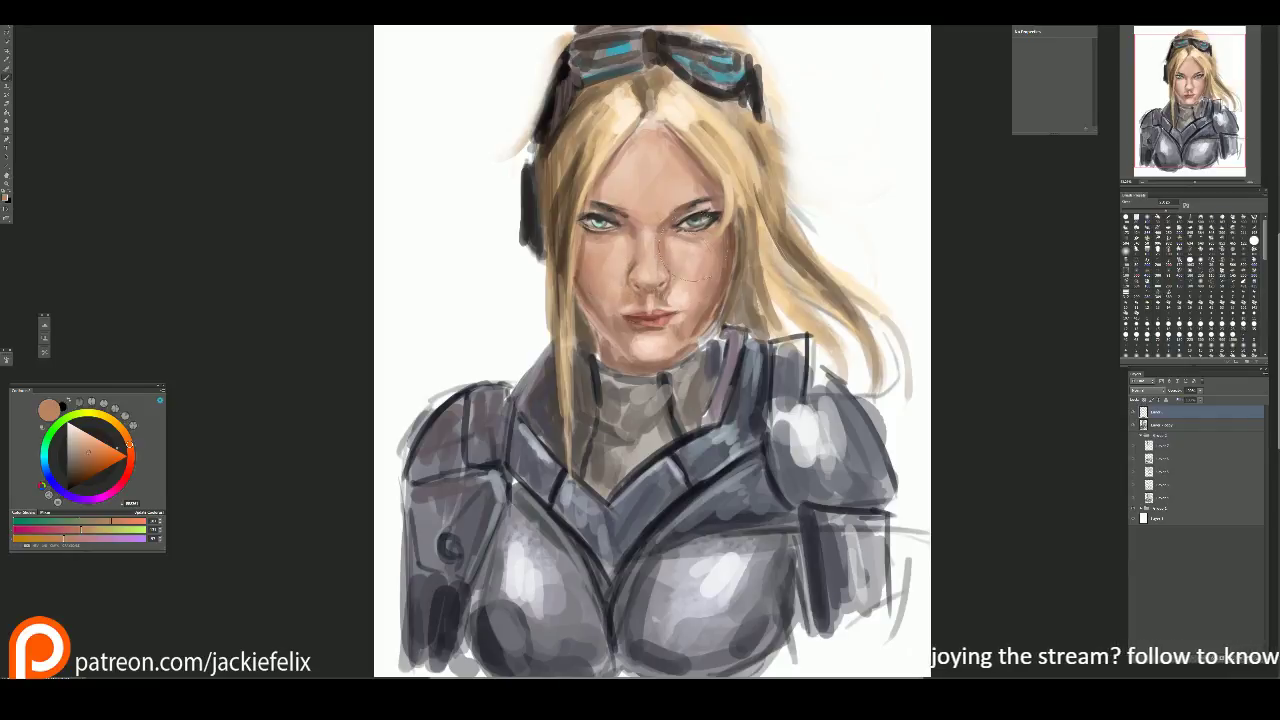
mouse_move(625, 377)
mouse_down()
mouse_move(642, 362)
mouse_move(632, 380)
mouse_up()
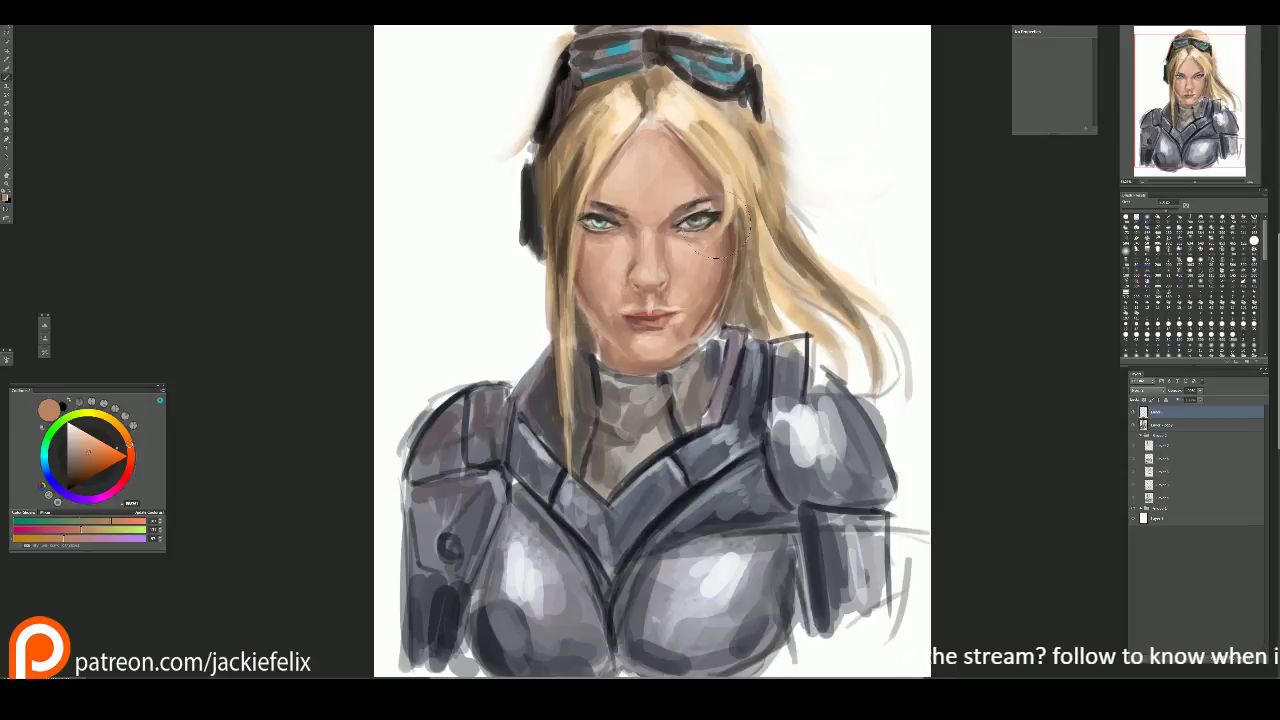
click(1205, 396)
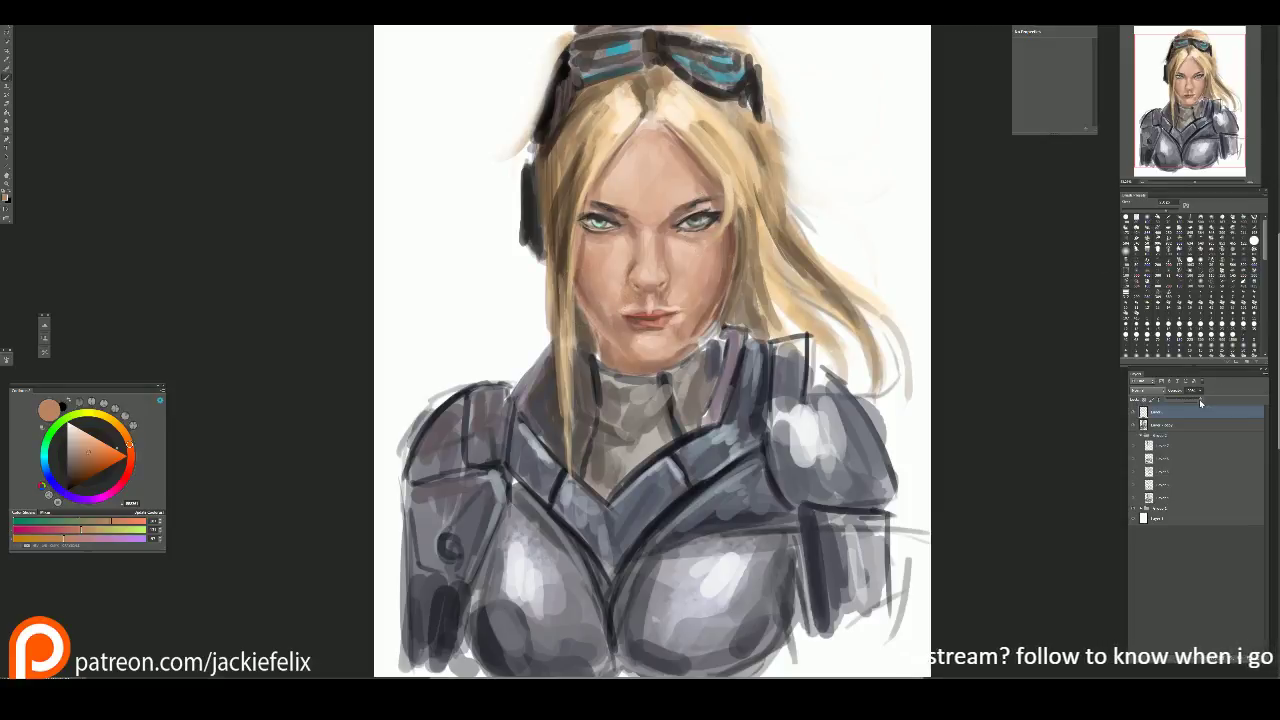
drag(1200, 402, 1192, 402)
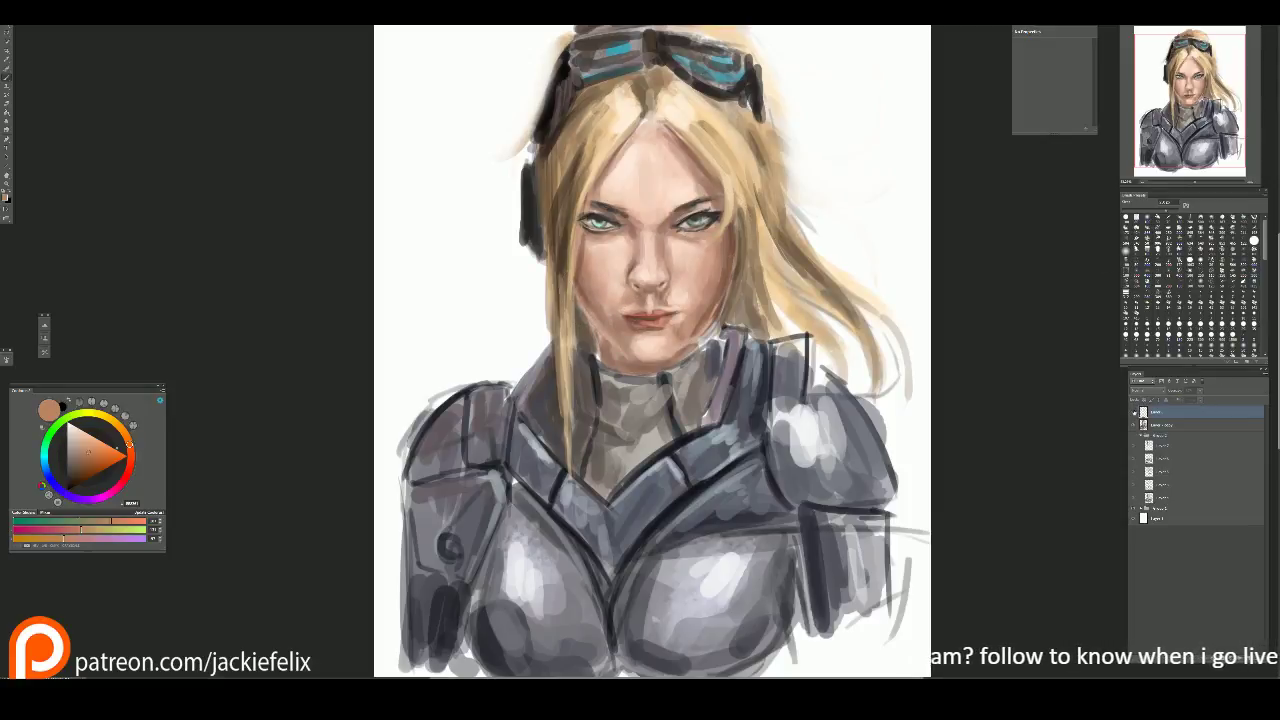
Step: Add a new layer and darken the lash lines of both eyes with a smaller brush in a sampled near-black
key(ctrl+z)
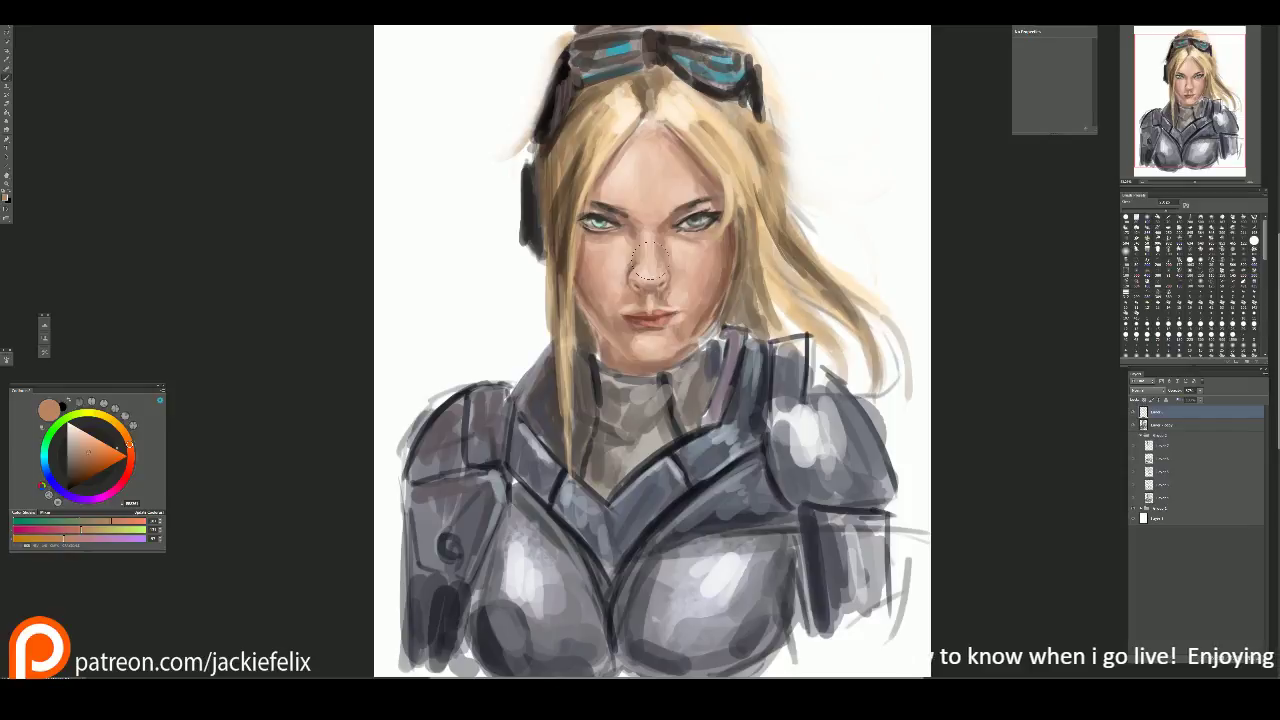
click(1236, 644)
scroll(586, 171, up, 4)
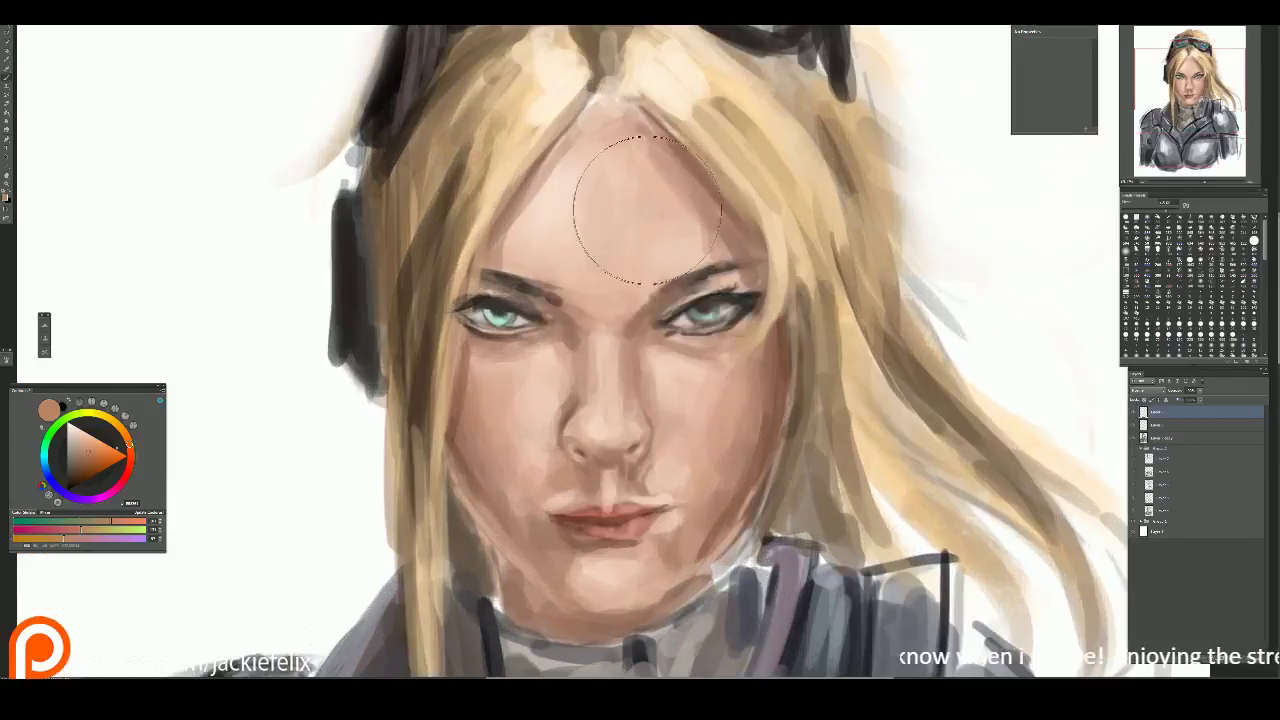
key(bracketleft)
key(bracketleft)
alt+click(880, 55)
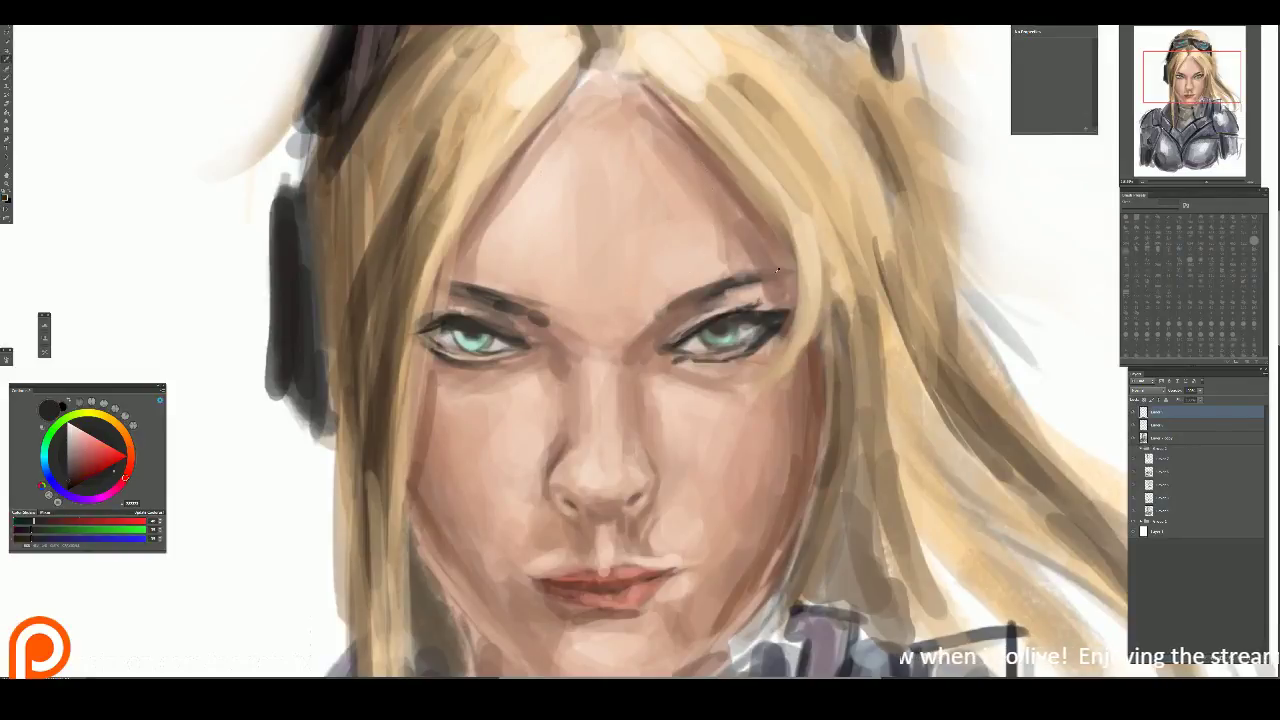
key(bracketleft)
mouse_move(657, 330)
mouse_down()
mouse_move(740, 312)
mouse_move(755, 314)
mouse_move(712, 330)
mouse_move(778, 313)
mouse_move(668, 352)
mouse_move(708, 350)
mouse_up()
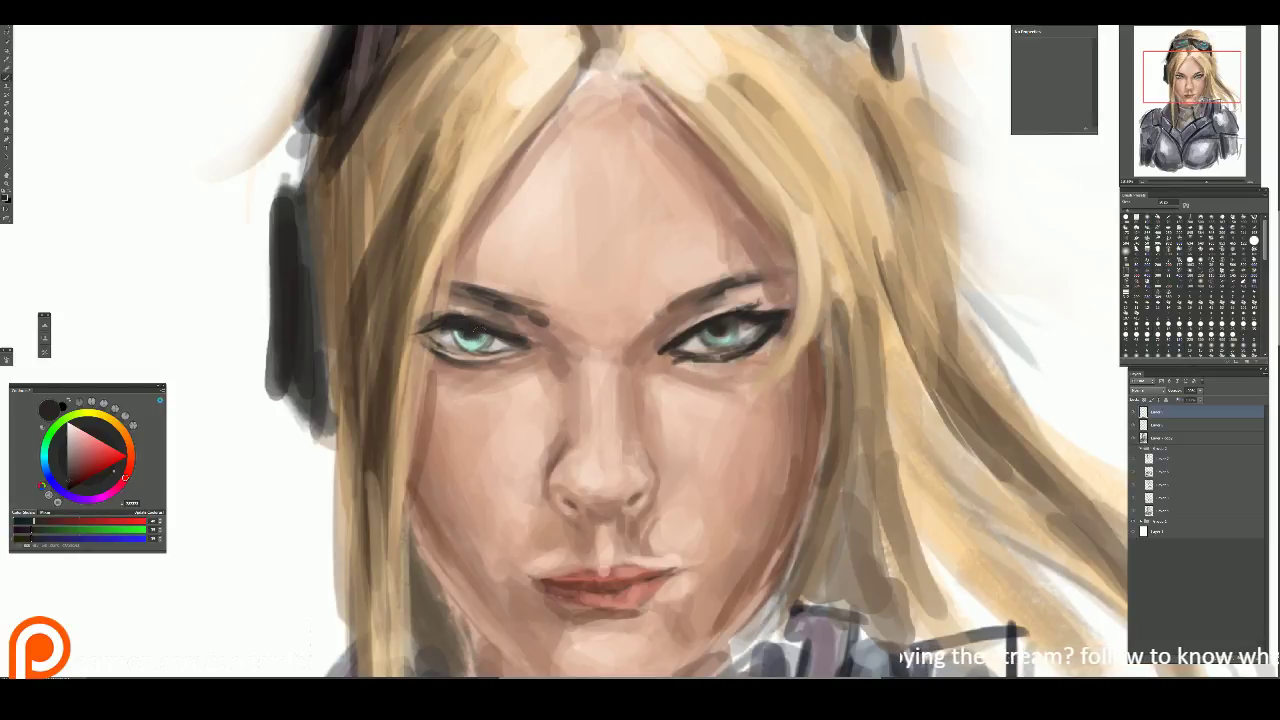
mouse_move(466, 336)
mouse_down()
mouse_move(480, 332)
mouse_move(476, 358)
mouse_move(534, 342)
mouse_up()
Step: Darken and define both eyebrows with near-black strokes
drag(458, 292, 518, 306)
mouse_move(660, 300)
mouse_down()
mouse_move(728, 270)
mouse_move(778, 268)
mouse_up()
mouse_move(650, 324)
mouse_down()
mouse_move(611, 367)
mouse_move(627, 288)
mouse_move(668, 297)
mouse_move(720, 288)
mouse_up()
Step: Thicken the upper lashes of the eye opposite the earpiece and refine its inner corner with sampled dark and skin tones
alt+click(611, 368)
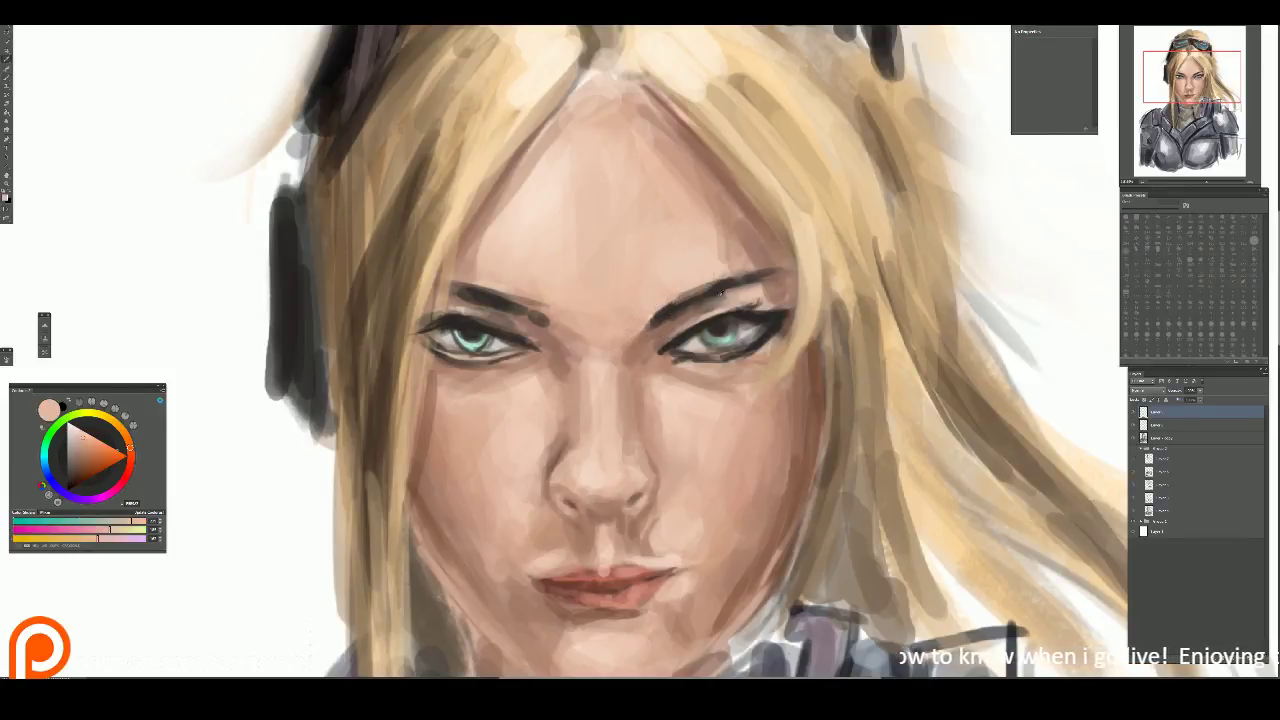
alt+click(716, 300)
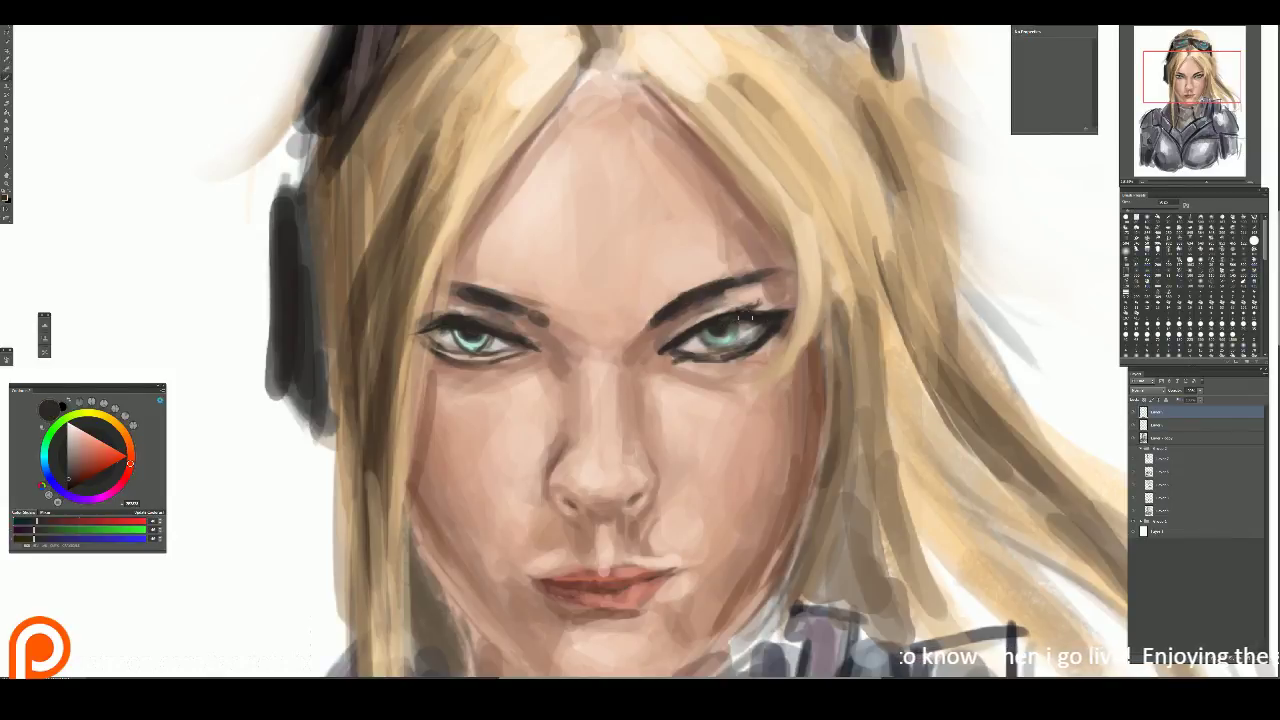
drag(738, 304, 780, 318)
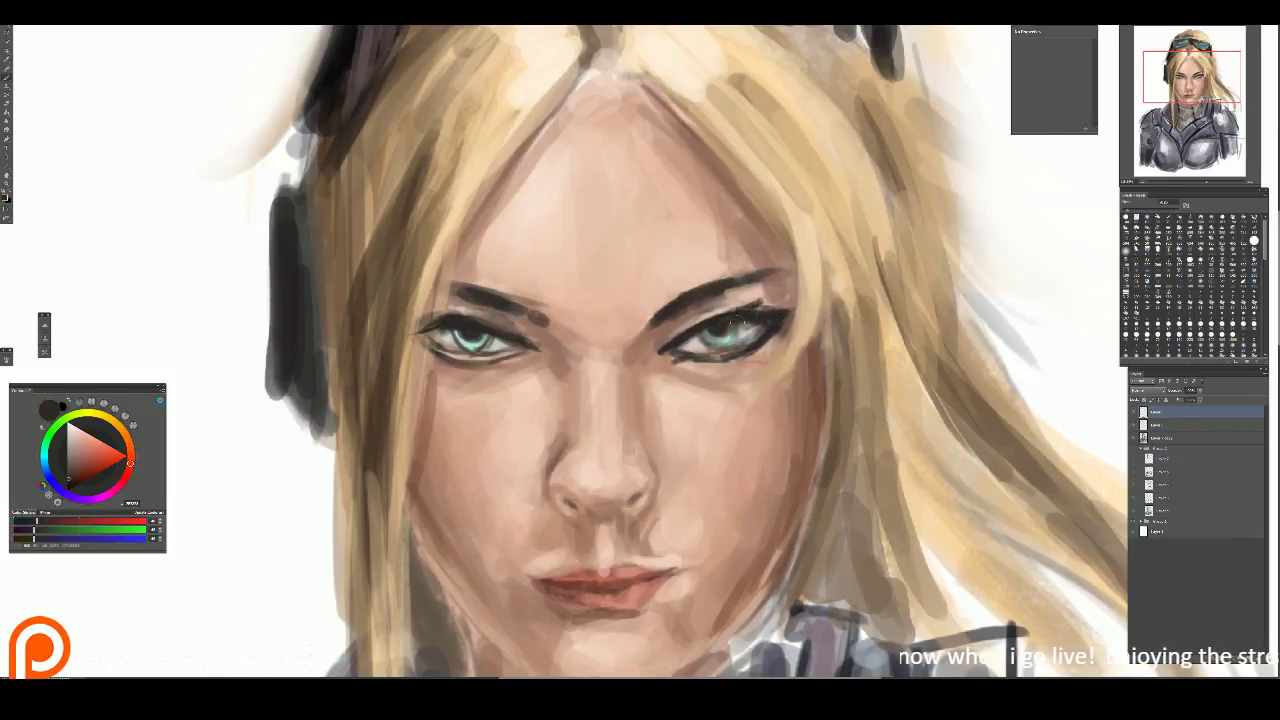
alt+click(690, 345)
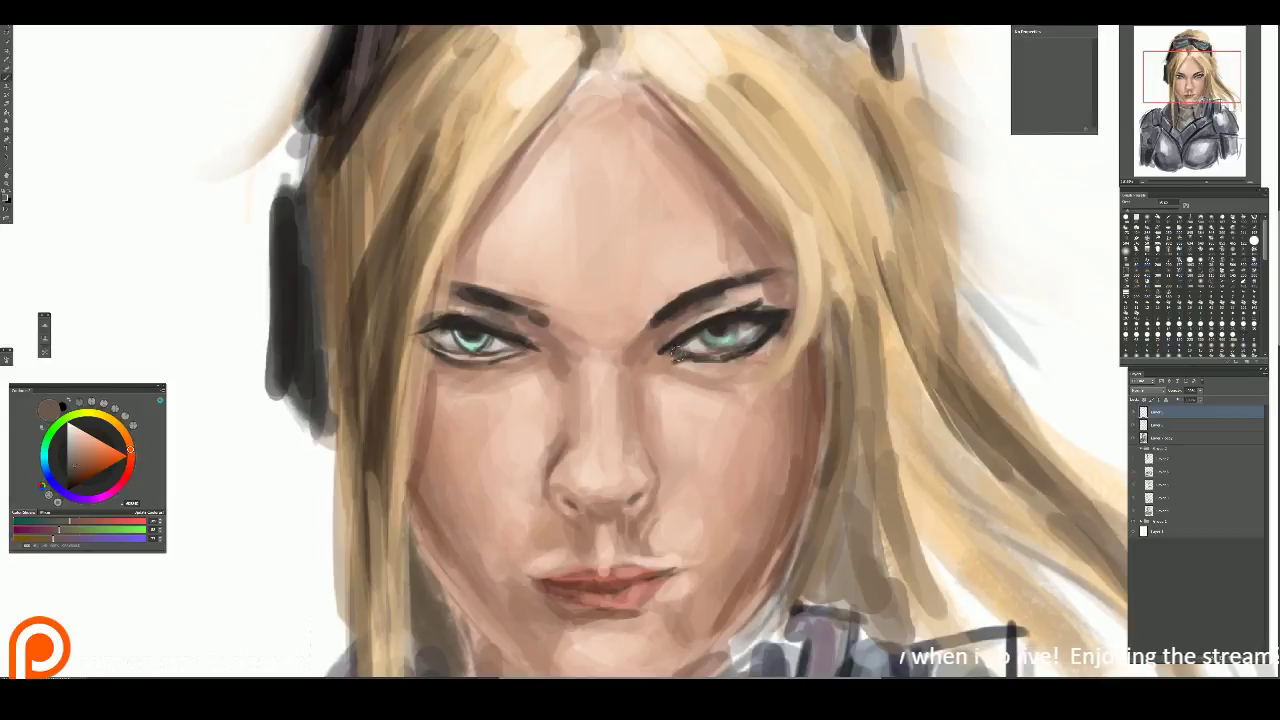
alt+click(680, 350)
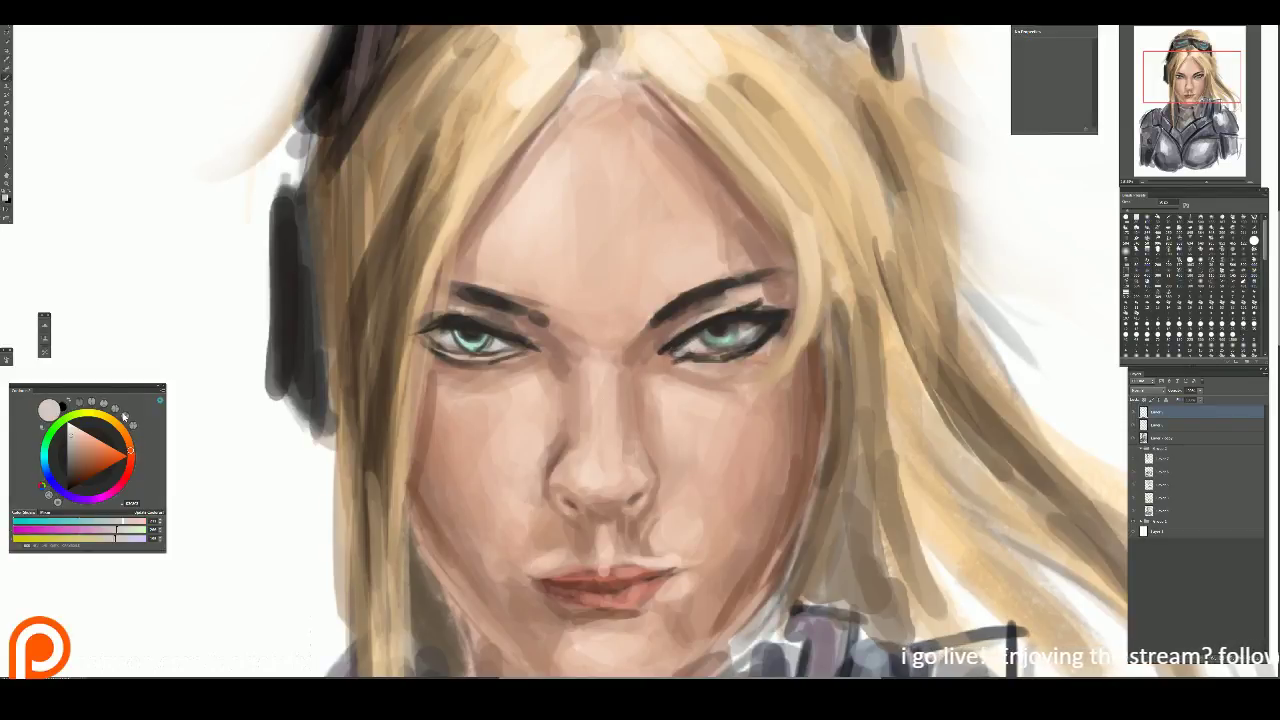
Step: Touch up the lower lid and the skin under the brow of the same eye with muted pink and pale skin tones
drag(117, 477, 86, 456)
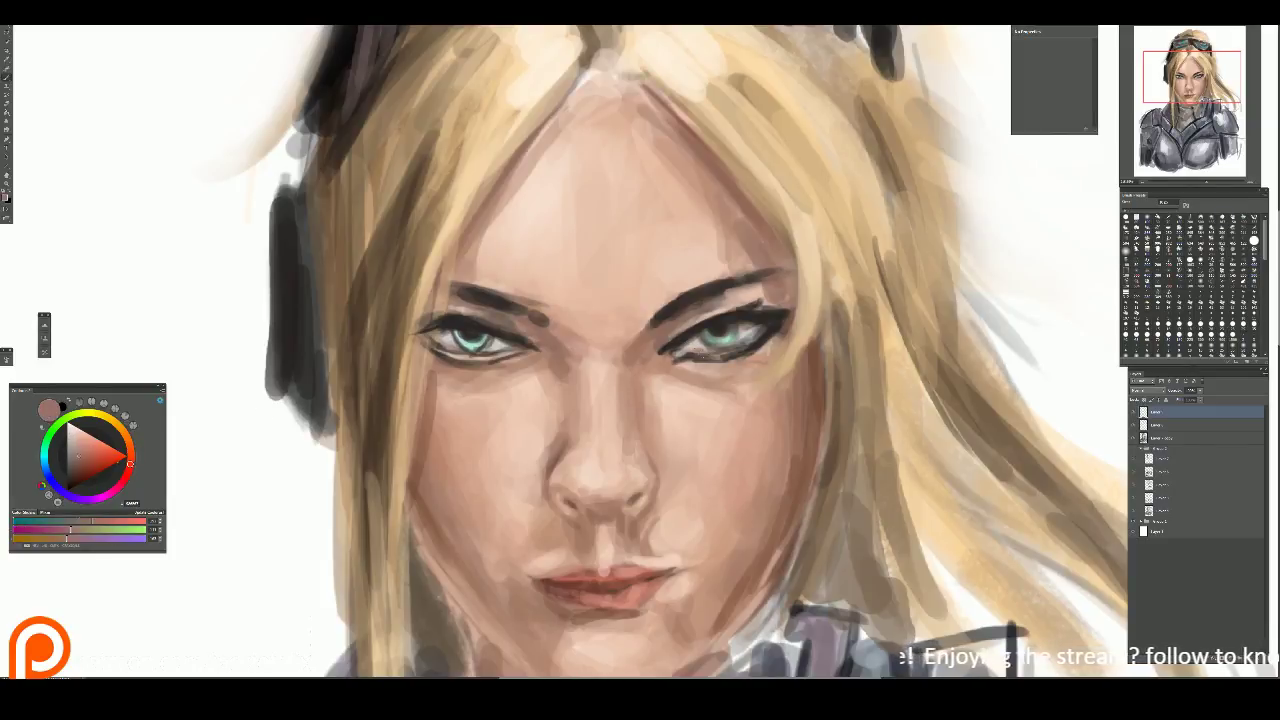
alt+click(725, 388)
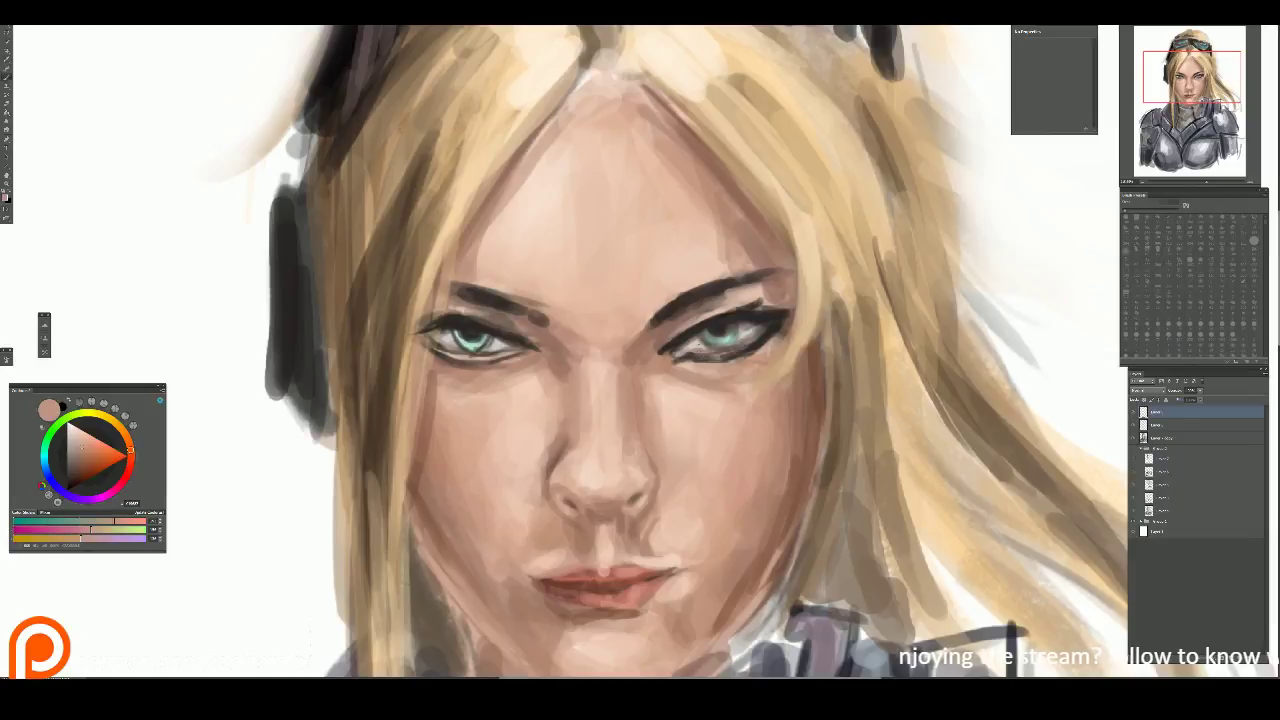
alt+click(728, 350)
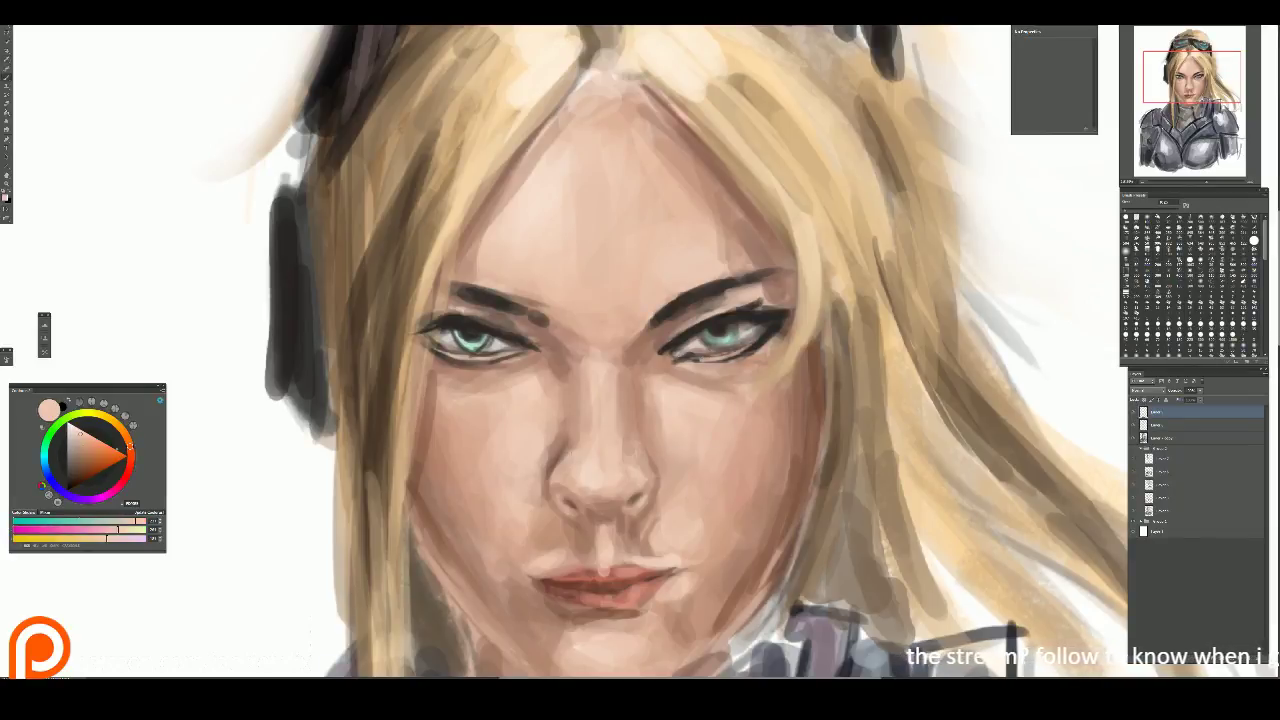
mouse_move(740, 297)
mouse_down()
mouse_move(786, 292)
mouse_move(765, 241)
mouse_move(768, 303)
mouse_up()
alt+click(806, 343)
Step: Extend both corners of the mouth outward and slightly upward with a reddish tone sampled from the lips
mouse_move(504, 567)
mouse_down()
mouse_move(590, 173)
mouse_move(602, 515)
mouse_move(616, 502)
mouse_move(654, 508)
mouse_up()
alt+click(634, 516)
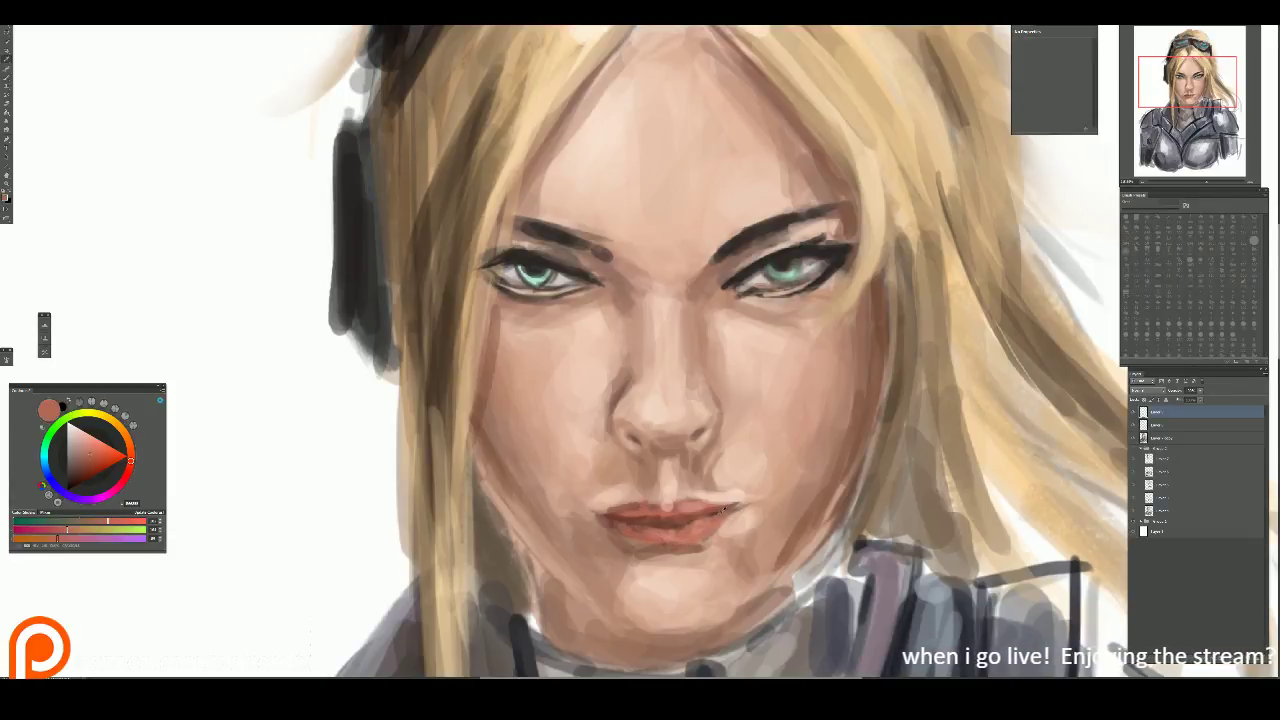
alt+click(726, 506)
drag(724, 512, 748, 500)
drag(612, 516, 578, 500)
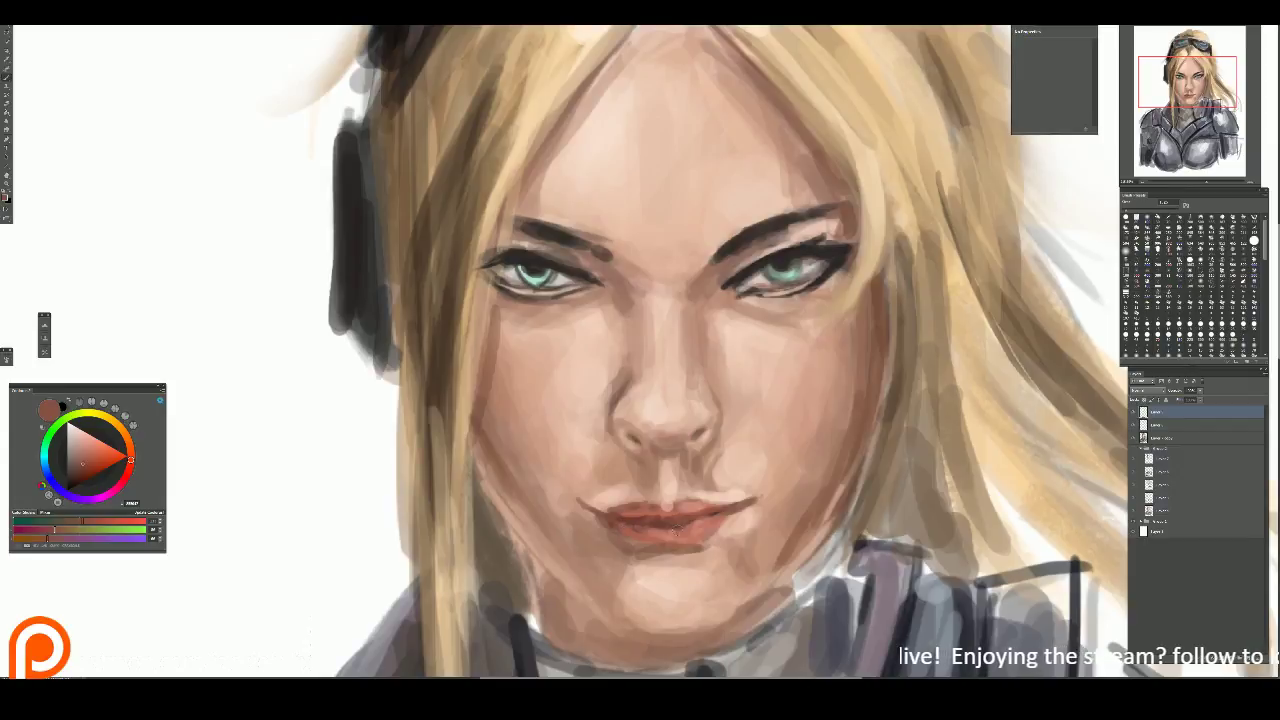
Step: Refine the lips with sampled salmon and dark red, and soften the mouth corner and nearby cheek with sampled skin tones
alt+click(720, 512)
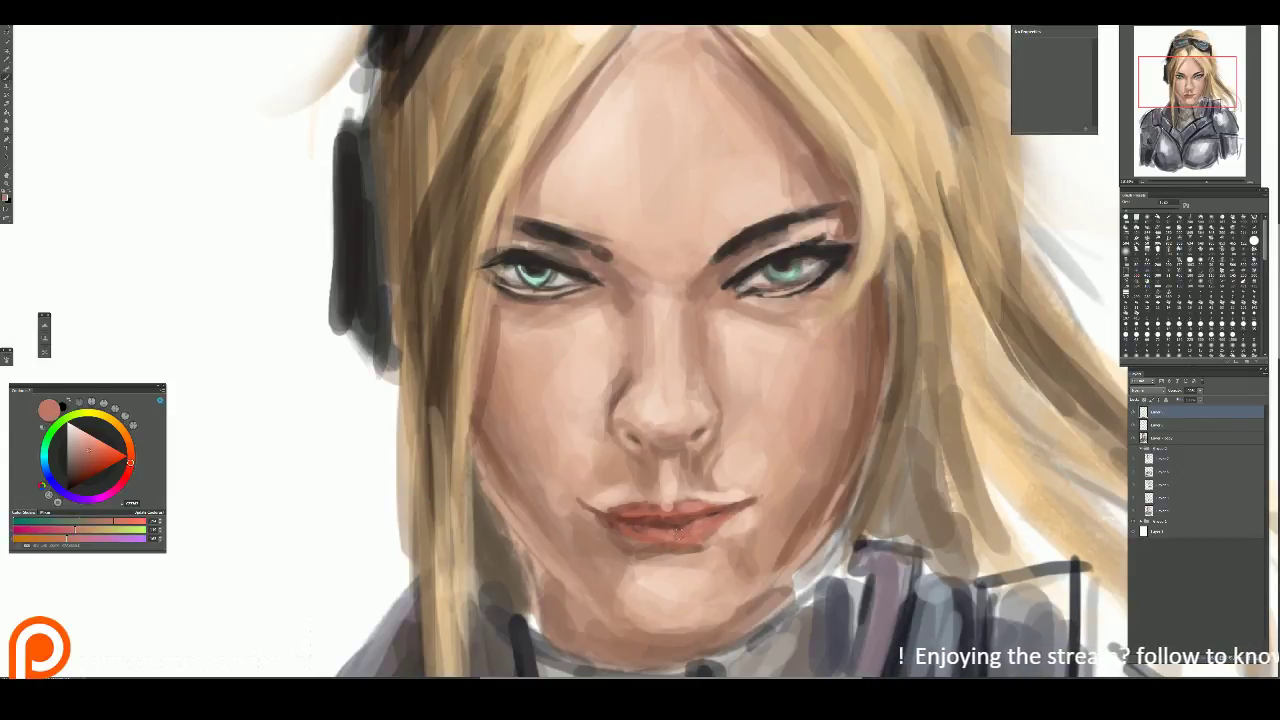
alt+click(676, 535)
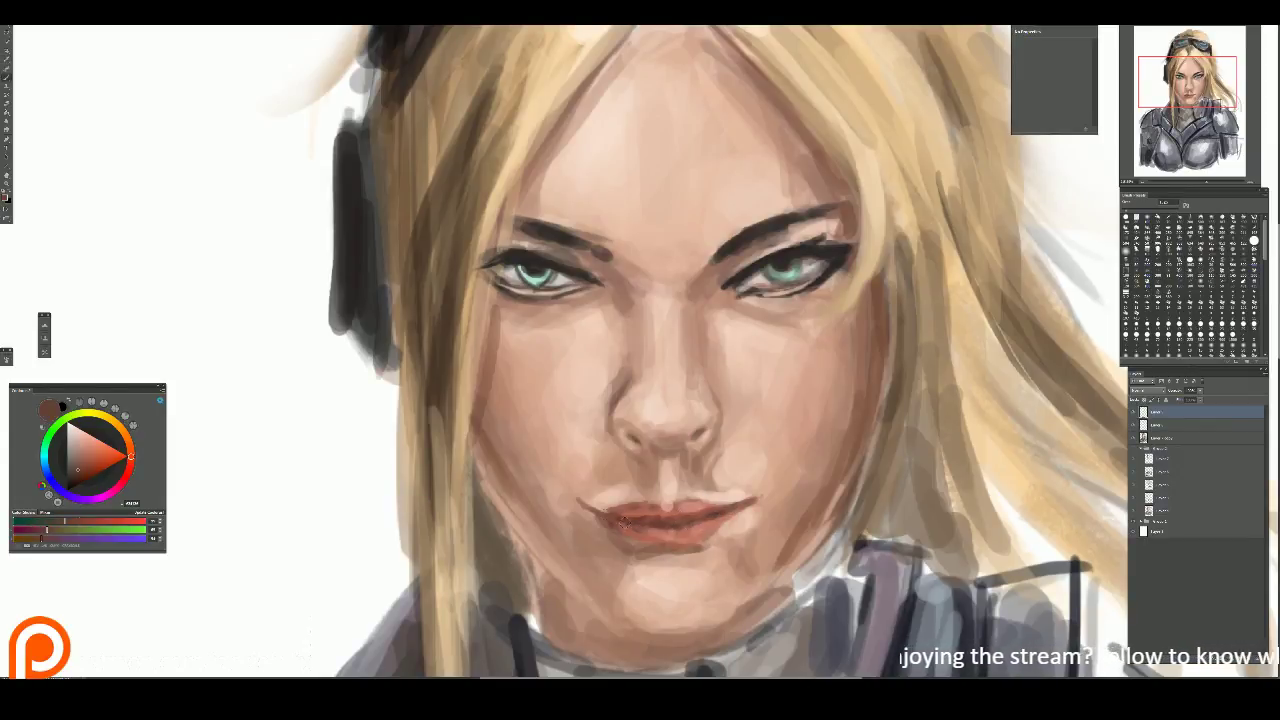
alt+click(620, 515)
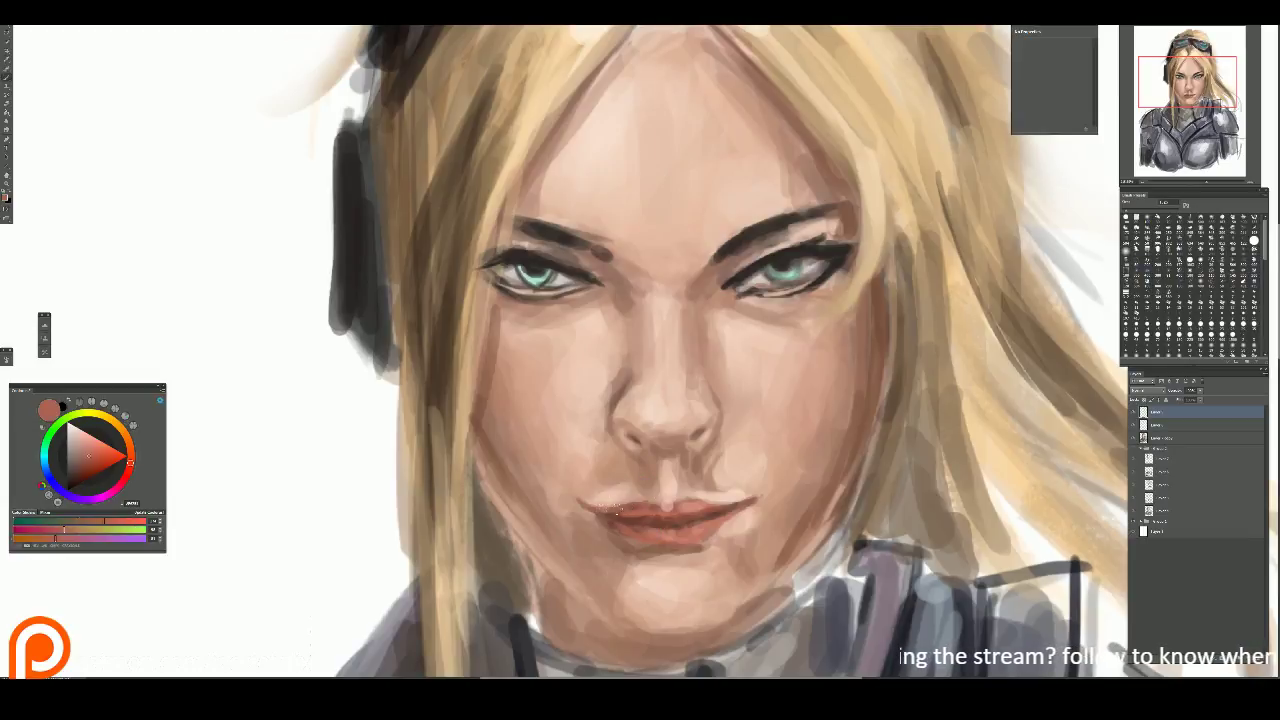
alt+click(595, 505)
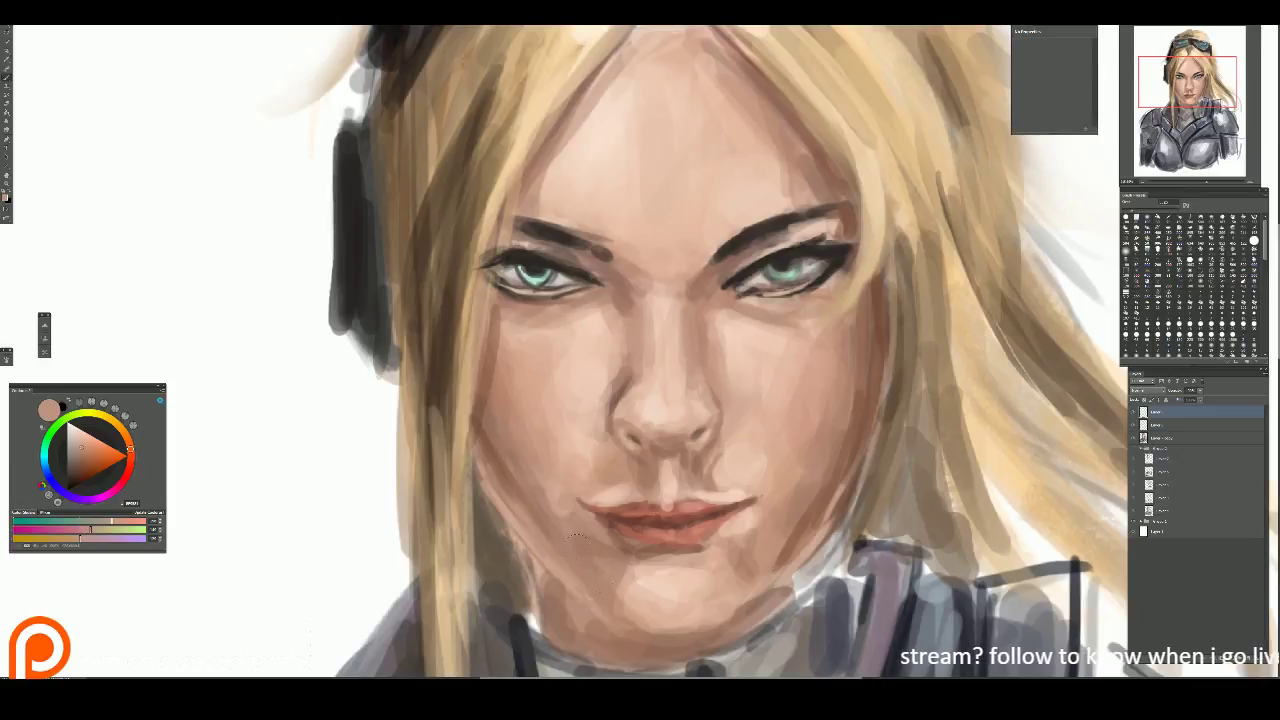
alt+click(490, 287)
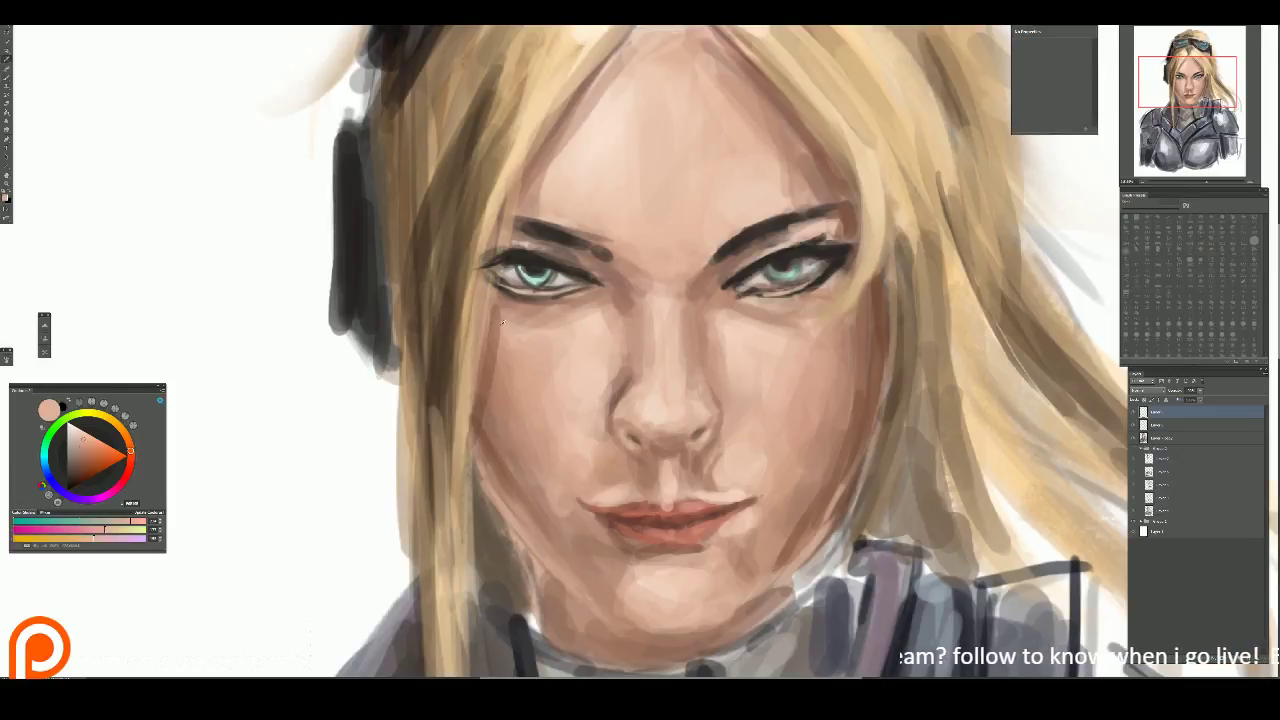
alt+click(502, 322)
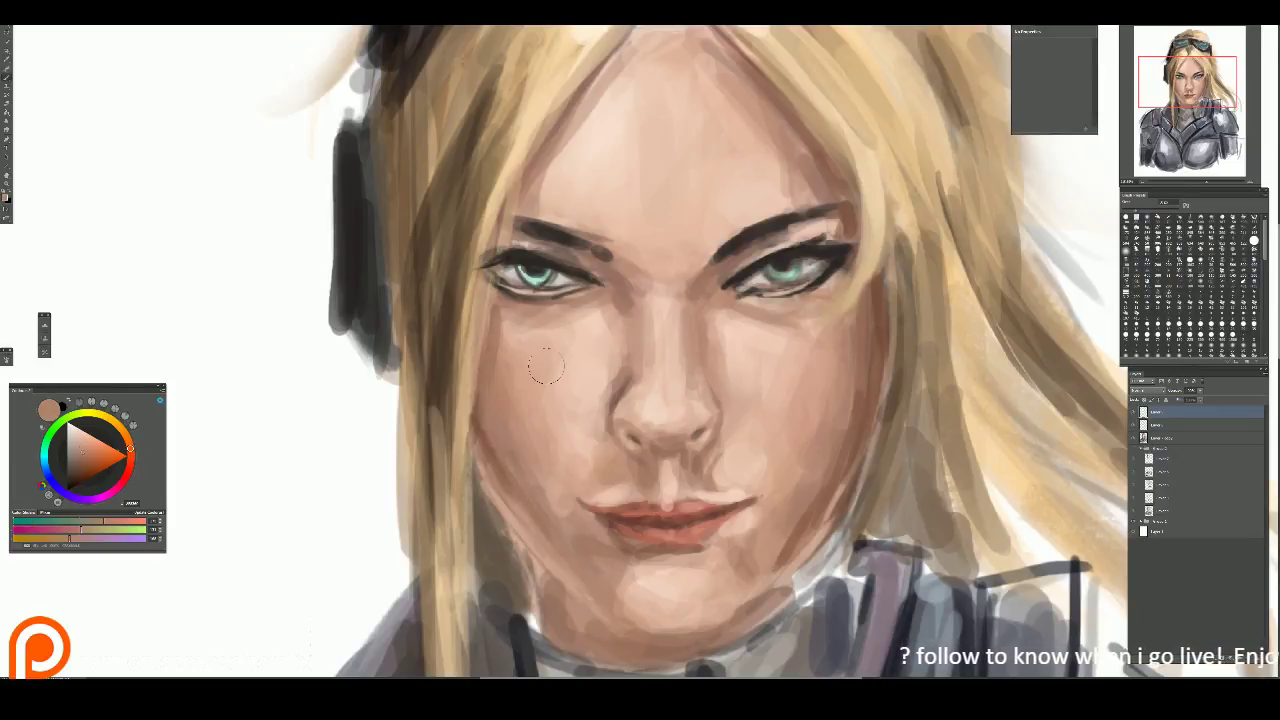
Step: Examine the whole portrait from a distance to check the face against the hair and armour
key(ctrl+minus)
key(ctrl+minus)
key(ctrl+minus)
key(ctrl+minus)
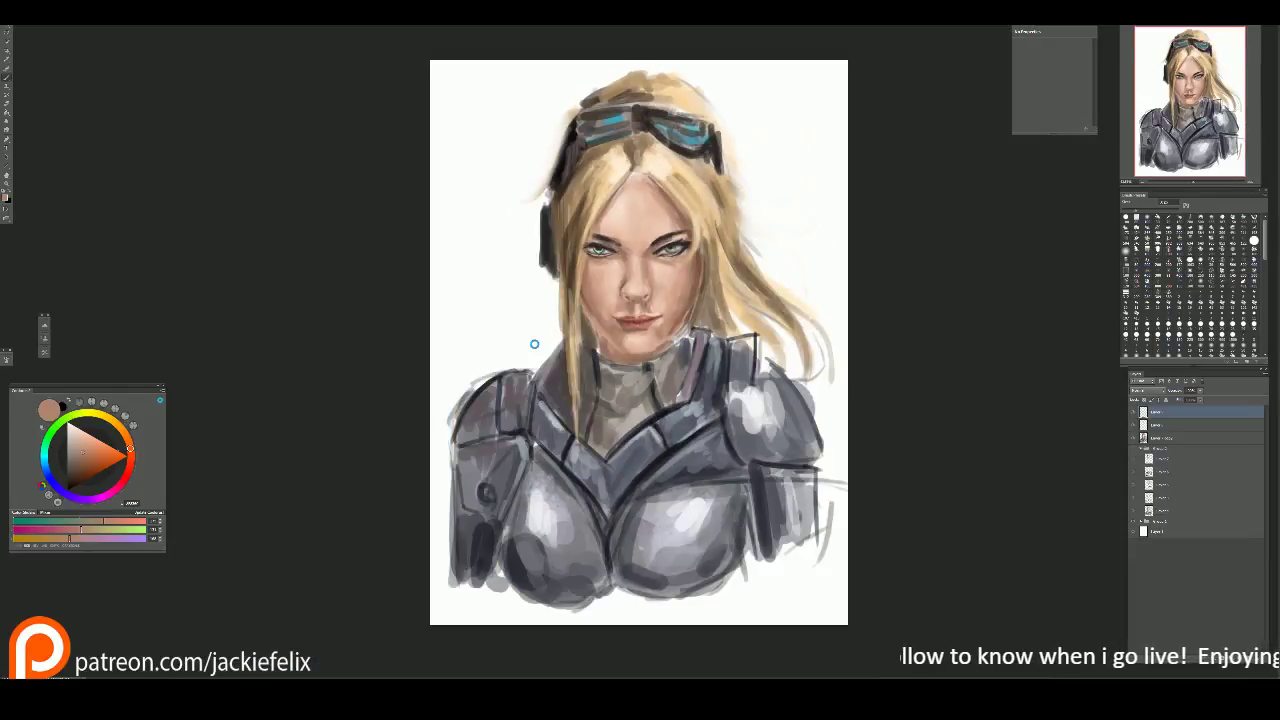
key(h)
key(h)
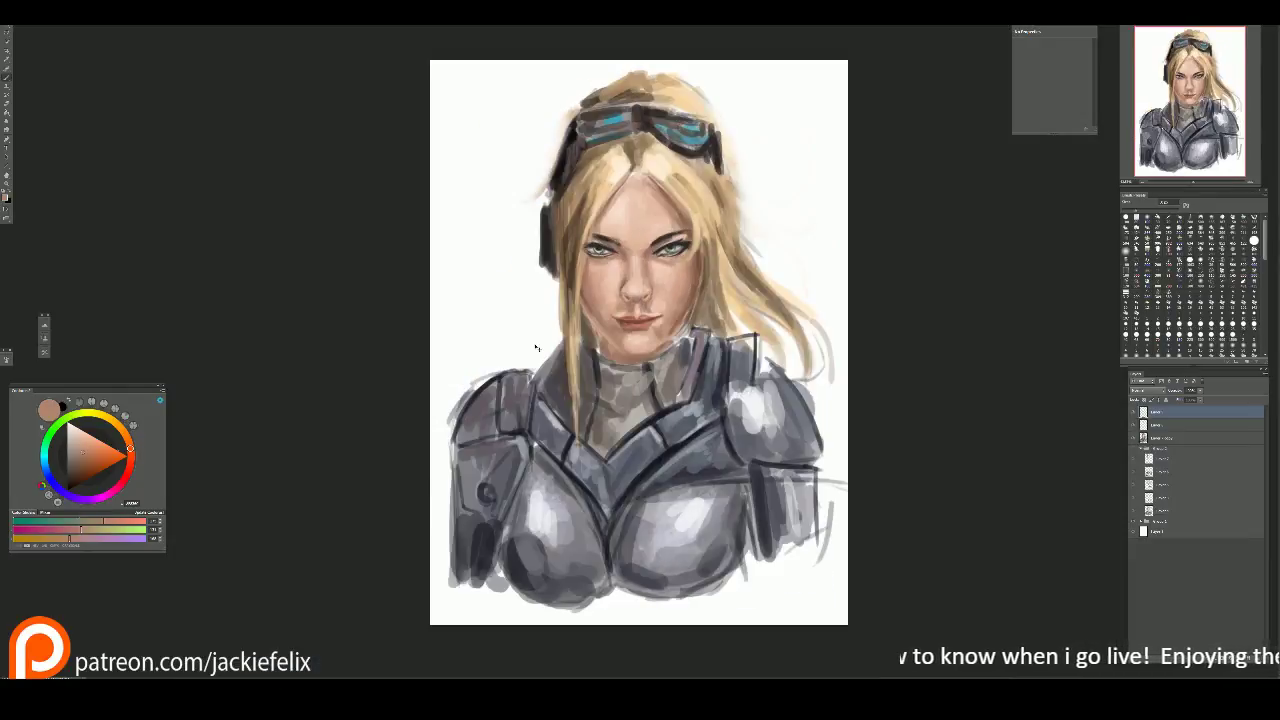
key(h)
key(ctrl+plus)
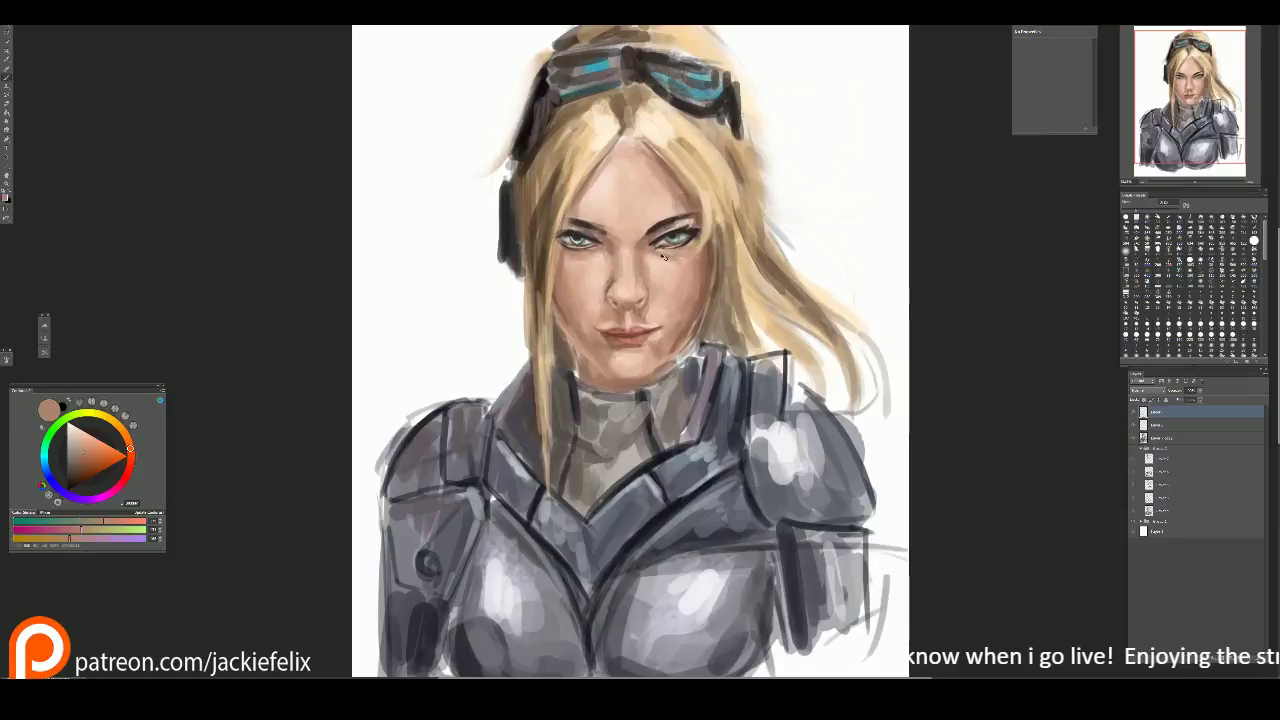
Step: Blend the hair on the side opposite the earpiece with broad strokes of a sampled golden tan
scroll(662, 258, up, 3)
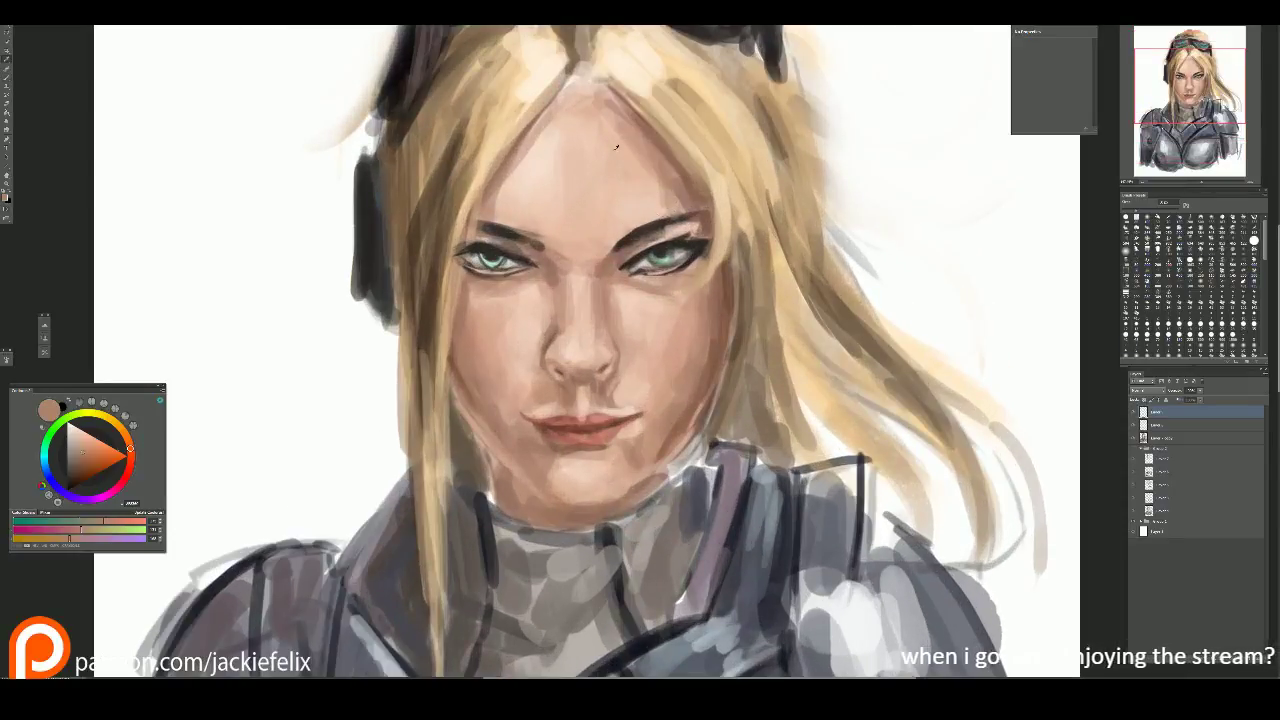
alt+click(665, 165)
alt+click(678, 100)
mouse_move(708, 110)
mouse_down()
mouse_move(725, 157)
mouse_move(731, 118)
mouse_move(775, 190)
mouse_up()
drag(795, 55, 835, 262)
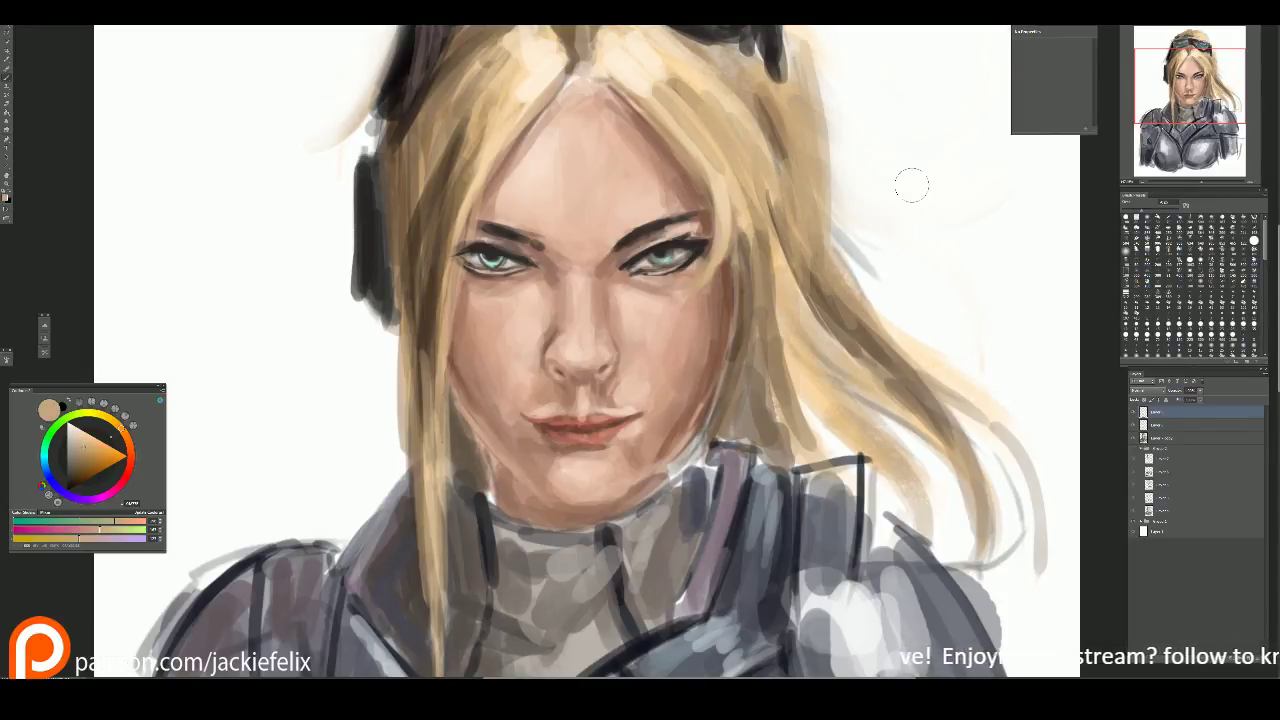
key(ctrl+0)
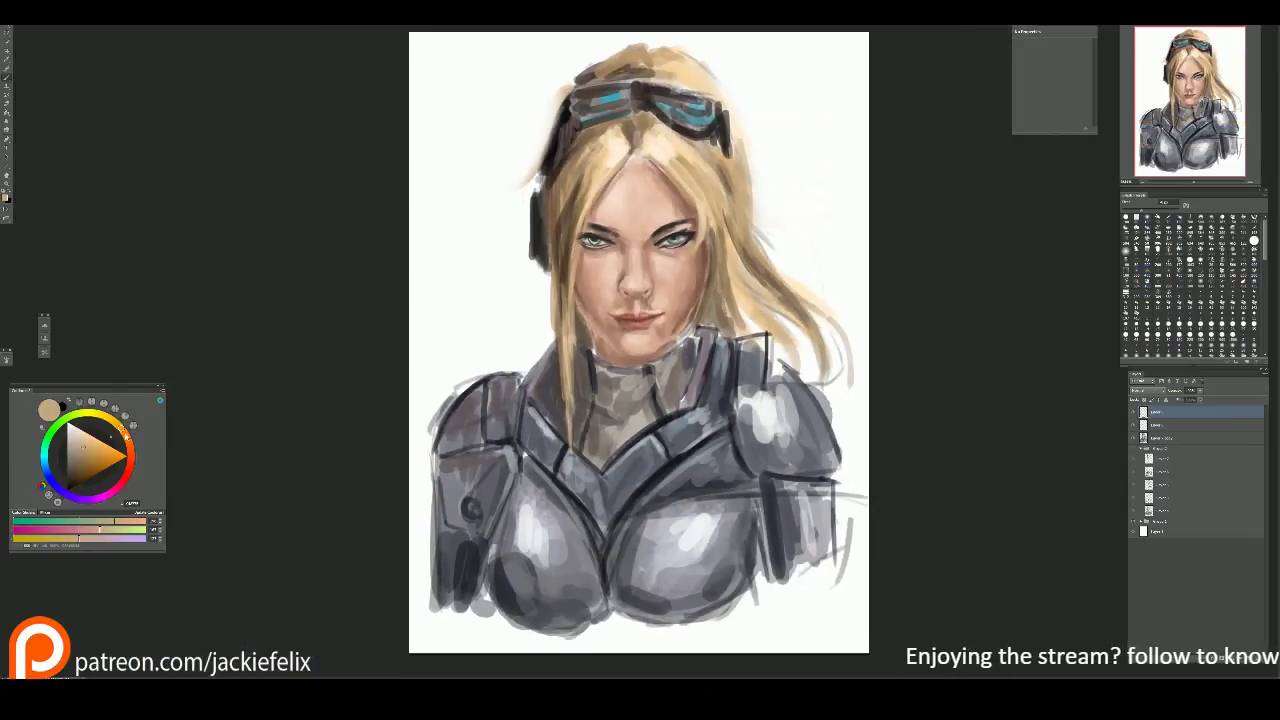
Step: Choose a strong red and paint a large heart with a smaller one below it on the white background beside the head
click(127, 472)
click(93, 462)
mouse_move(447, 176)
mouse_down()
mouse_move(452, 190)
mouse_move(470, 178)
mouse_move(466, 206)
mouse_move(480, 188)
mouse_move(471, 171)
mouse_move(492, 179)
mouse_move(462, 218)
mouse_move(445, 168)
mouse_move(482, 163)
mouse_move(494, 182)
mouse_up()
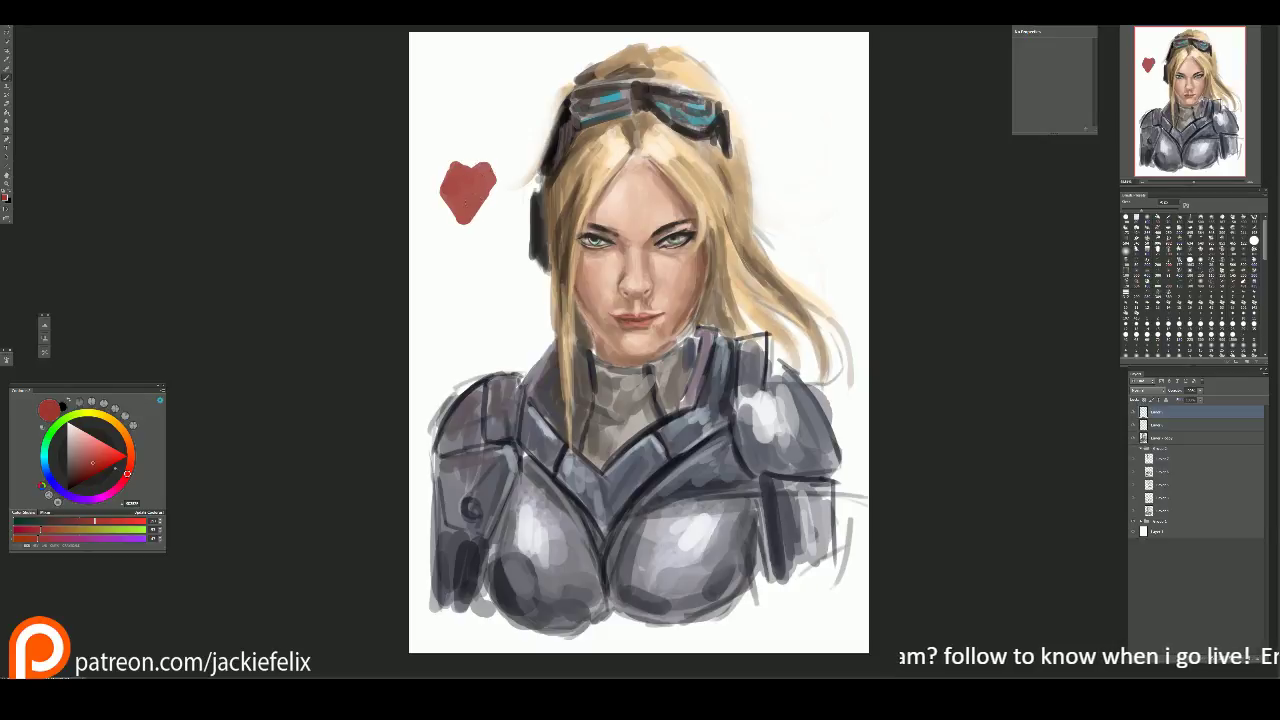
mouse_move(442, 167)
mouse_down()
mouse_move(450, 198)
mouse_move(468, 168)
mouse_move(486, 178)
mouse_move(462, 202)
mouse_move(470, 212)
mouse_move(482, 200)
mouse_move(495, 232)
mouse_up()
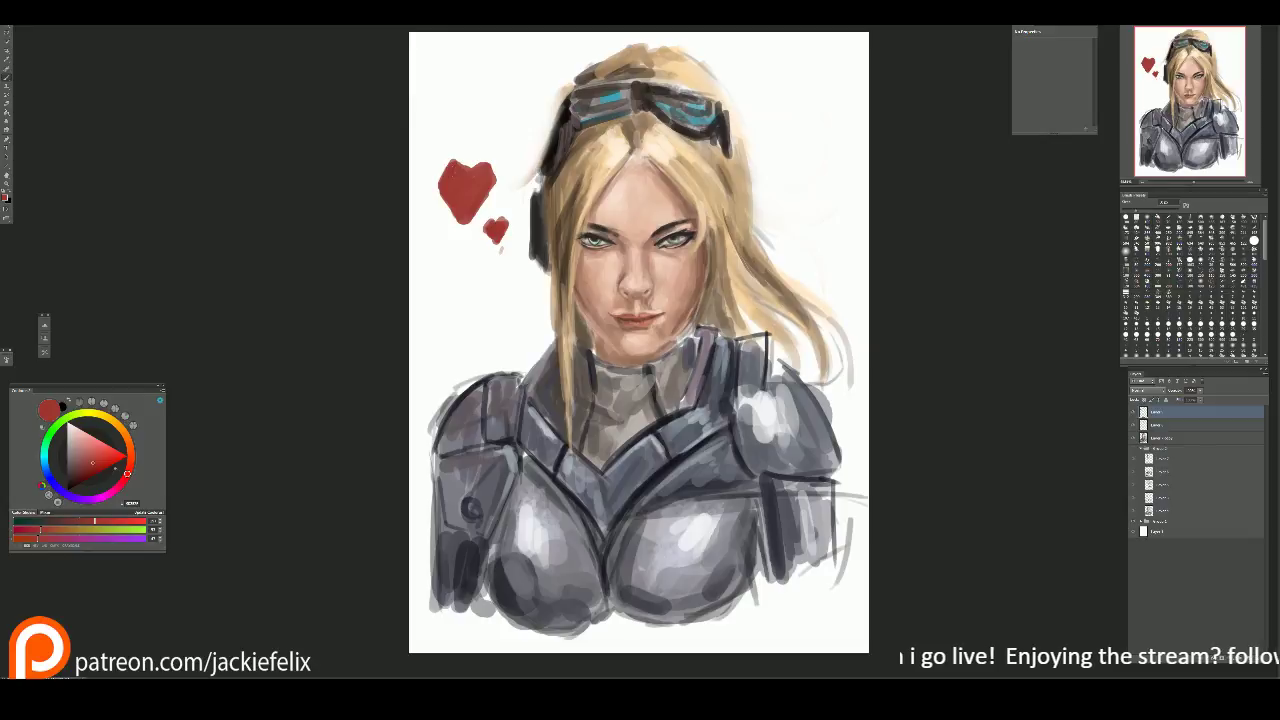
Step: Undo the loose marks above the large heart and paint a small red heart there instead
drag(461, 150, 460, 134)
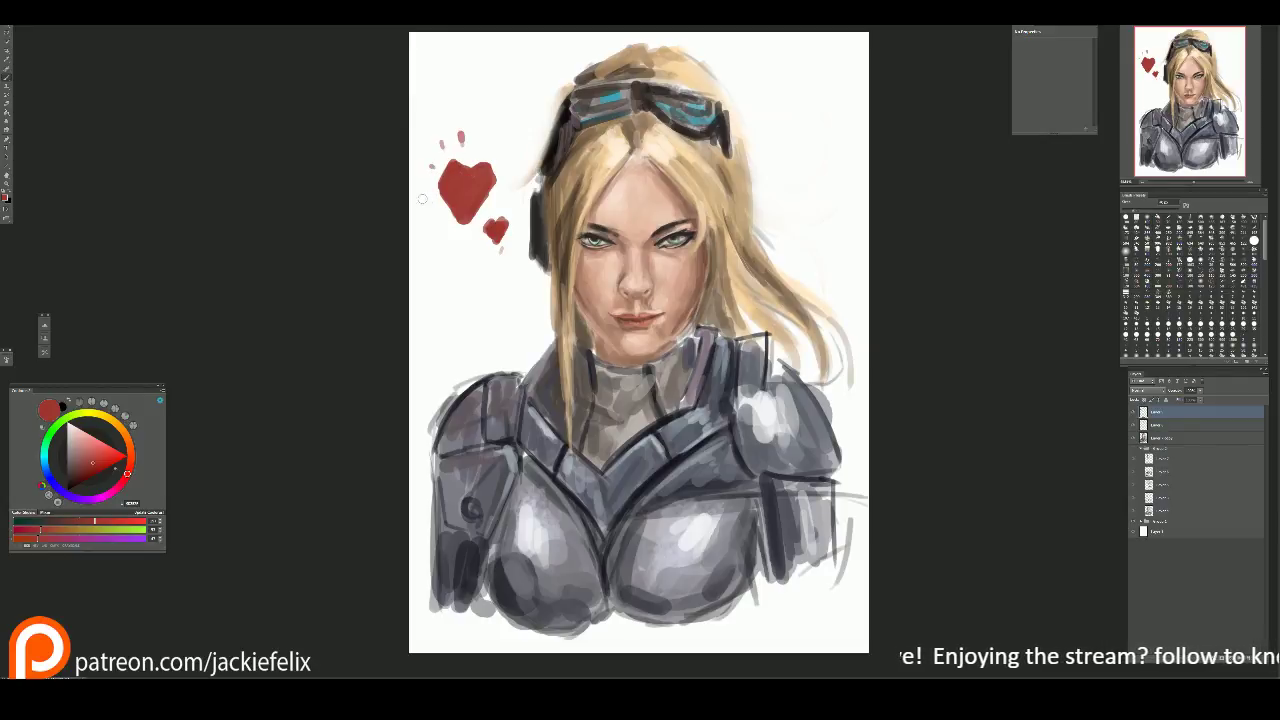
key(ctrl+z)
drag(465, 130, 472, 137)
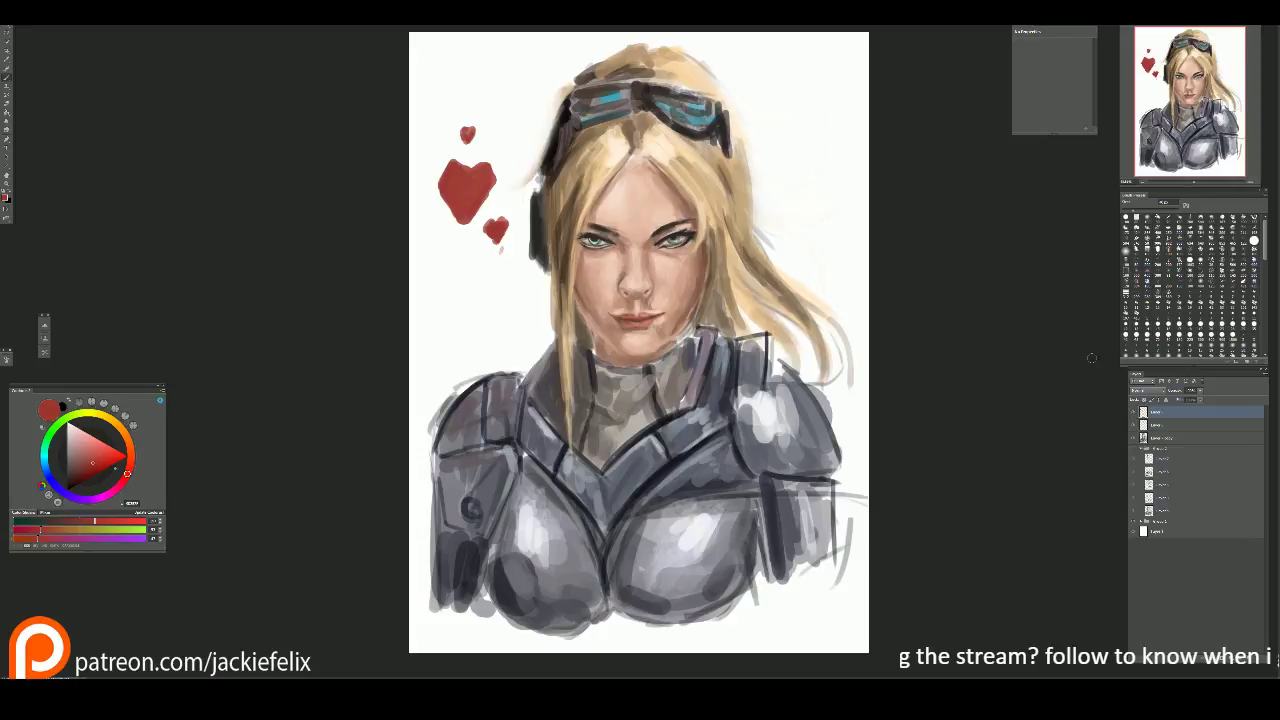
Step: Move the small upper heart to beneath the other small heart, continuing the trail downward
key(alt)
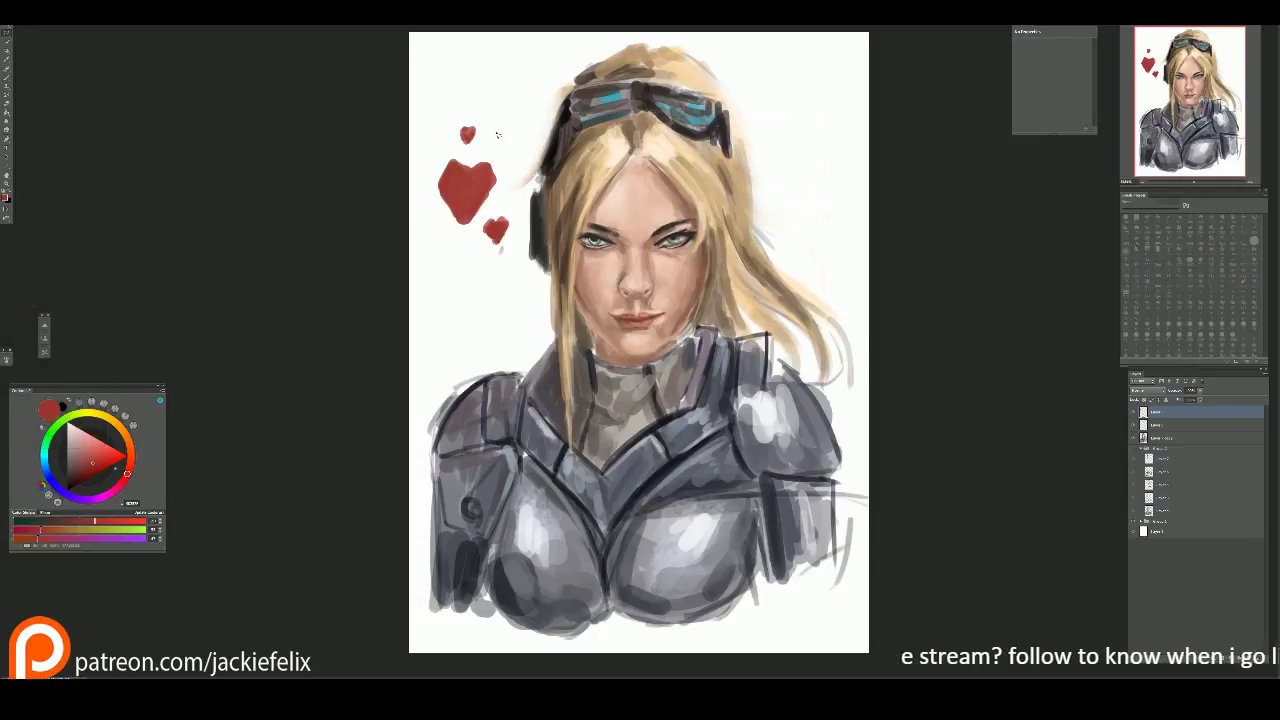
key(ctrl+t)
drag(468, 132, 497, 266)
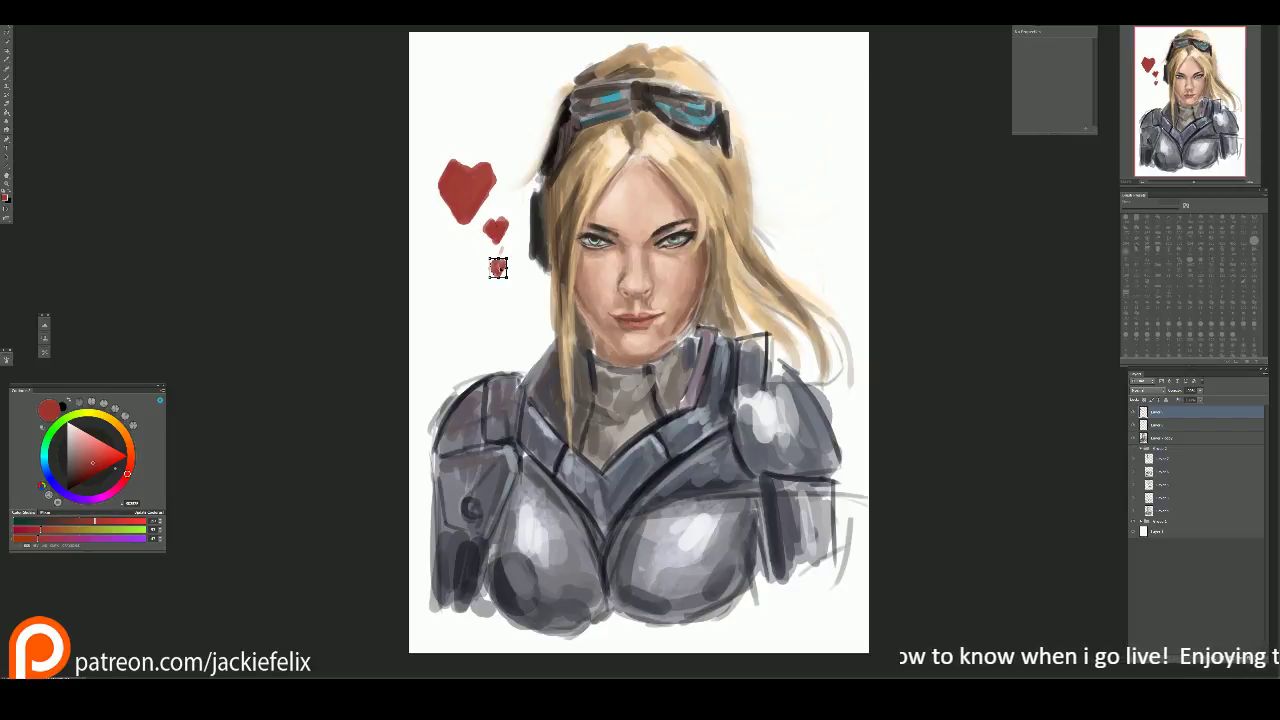
key(Return)
Step: Sample a skin tone from the forehead, dismiss the warning and make the top layer active for painting
scroll(714, 231, up, 2)
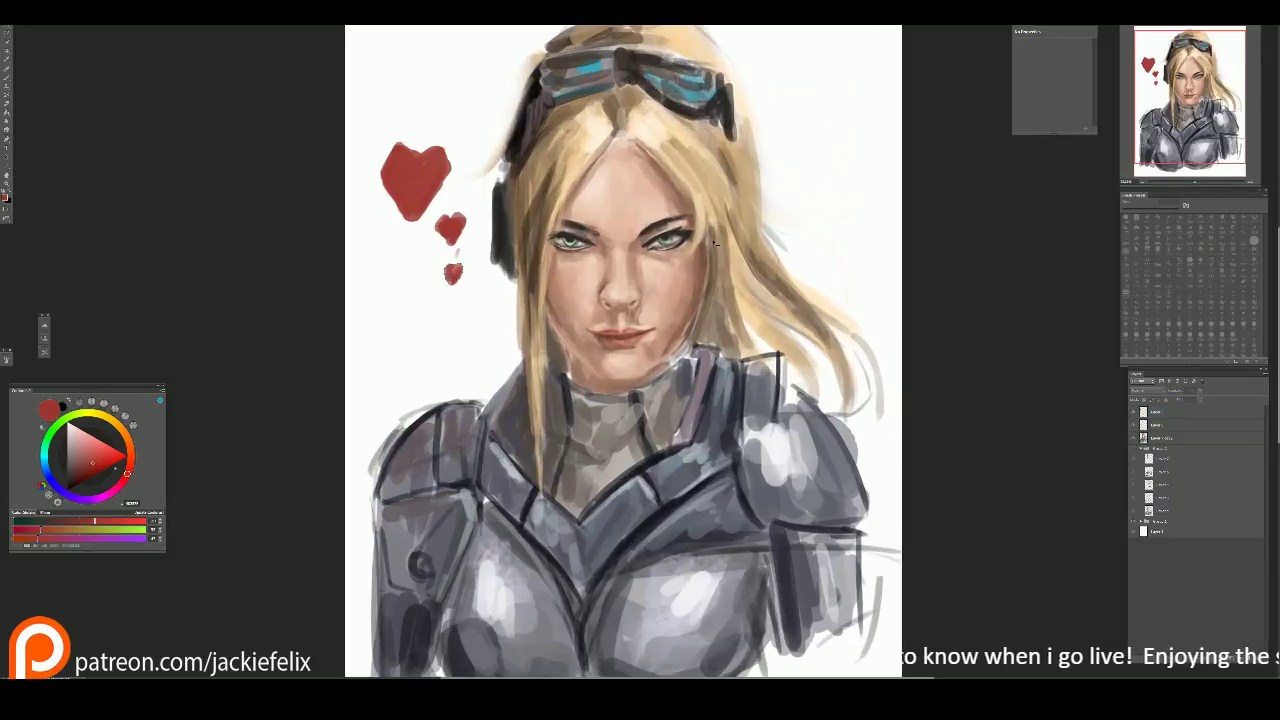
alt+click(672, 175)
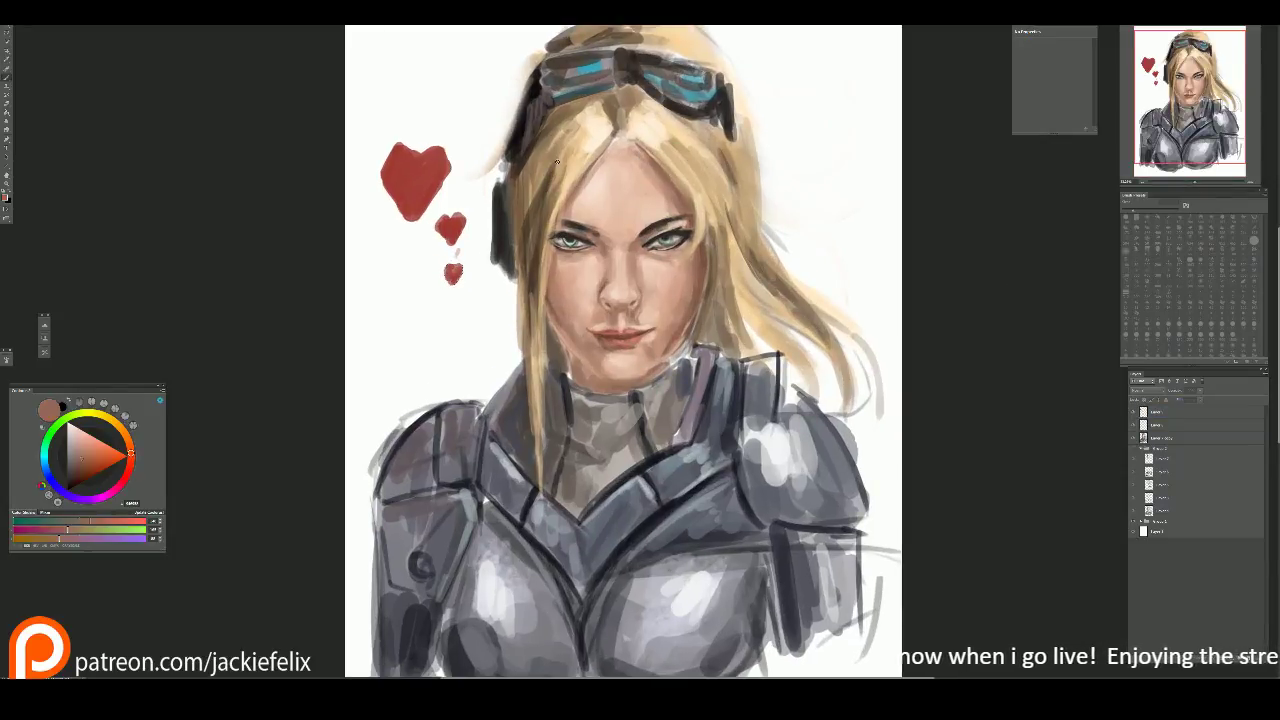
click(636, 236)
click(636, 234)
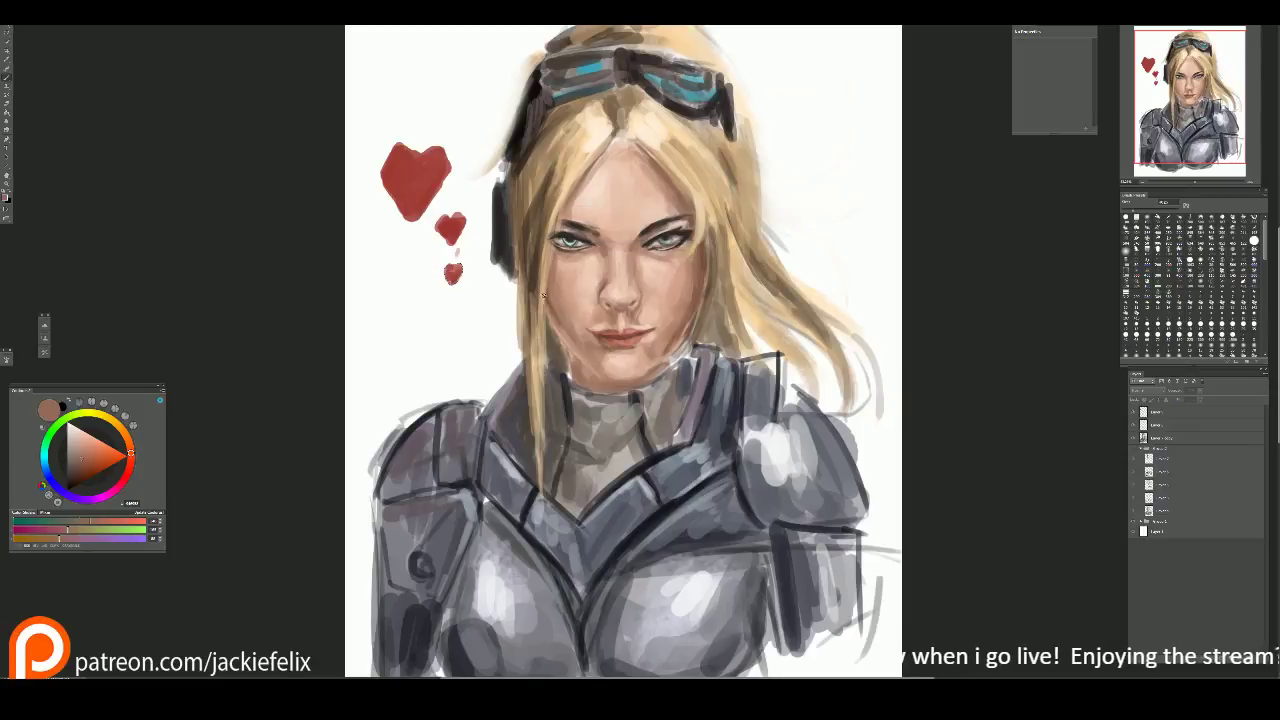
click(636, 236)
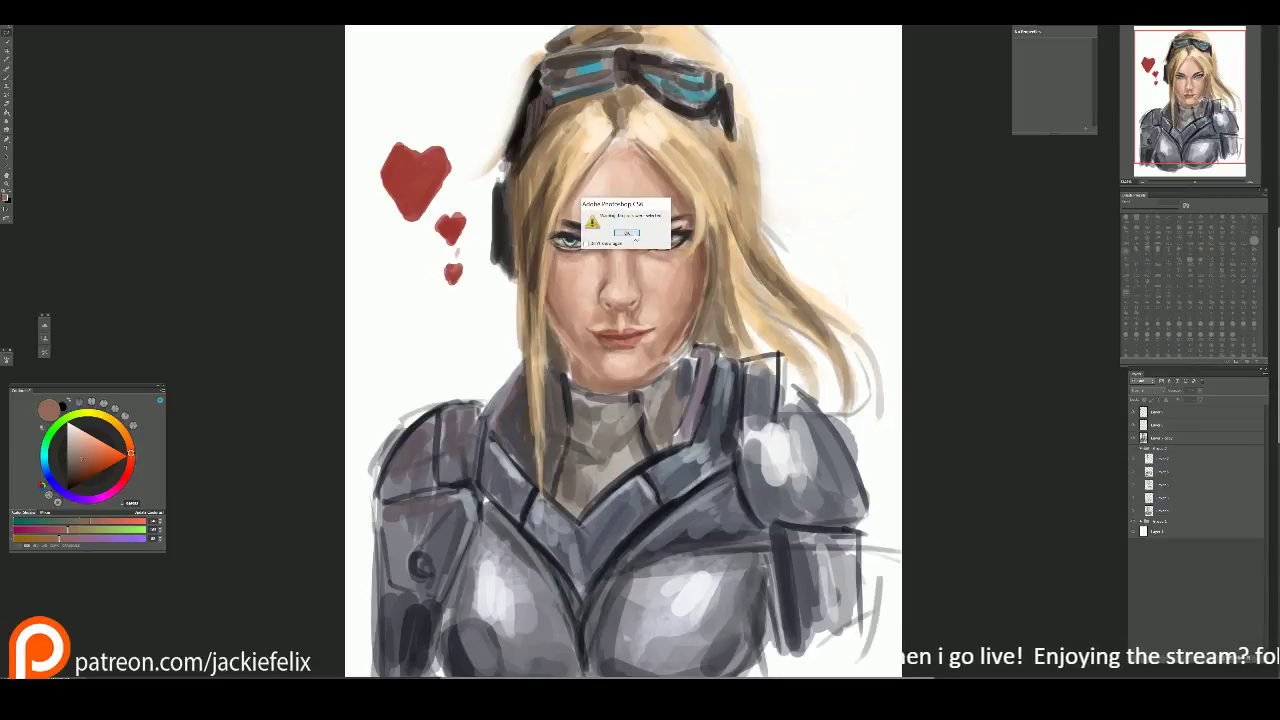
click(627, 237)
click(1197, 415)
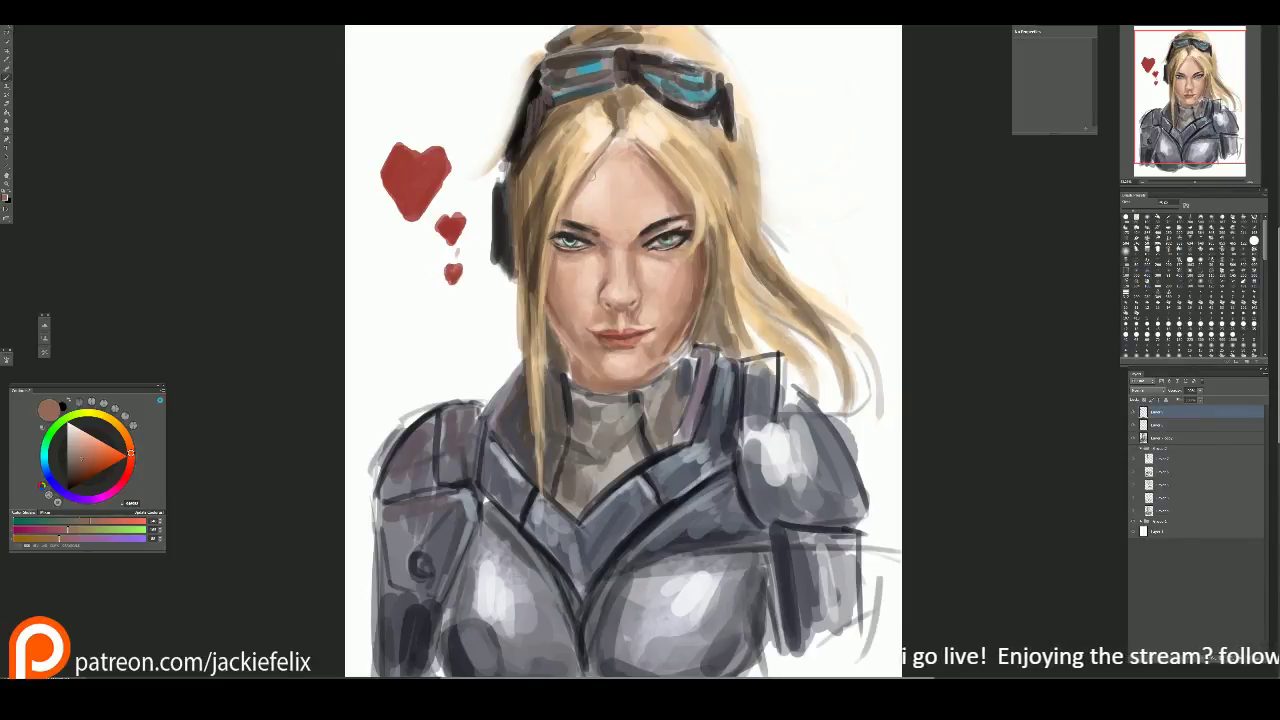
Step: Touch up the cheek edge and hair strand beside the eye on the earpiece side with sampled skin and tan tones
alt+click(578, 160)
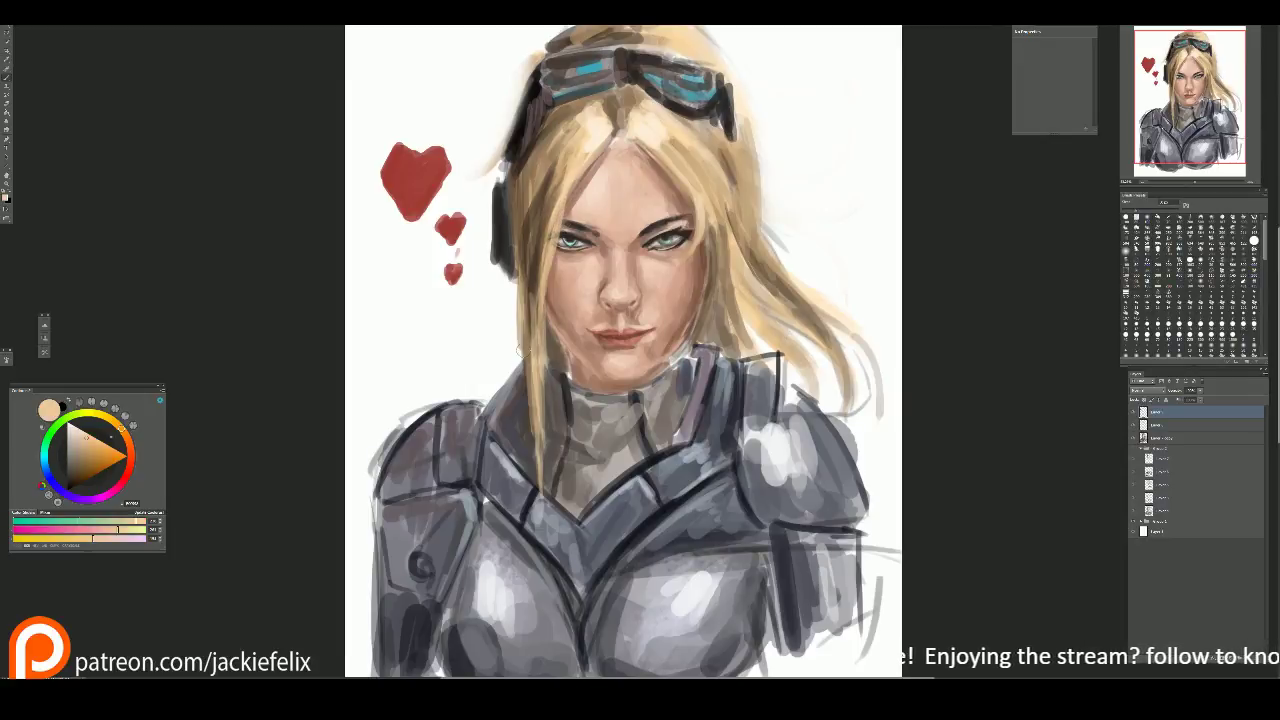
key(i)
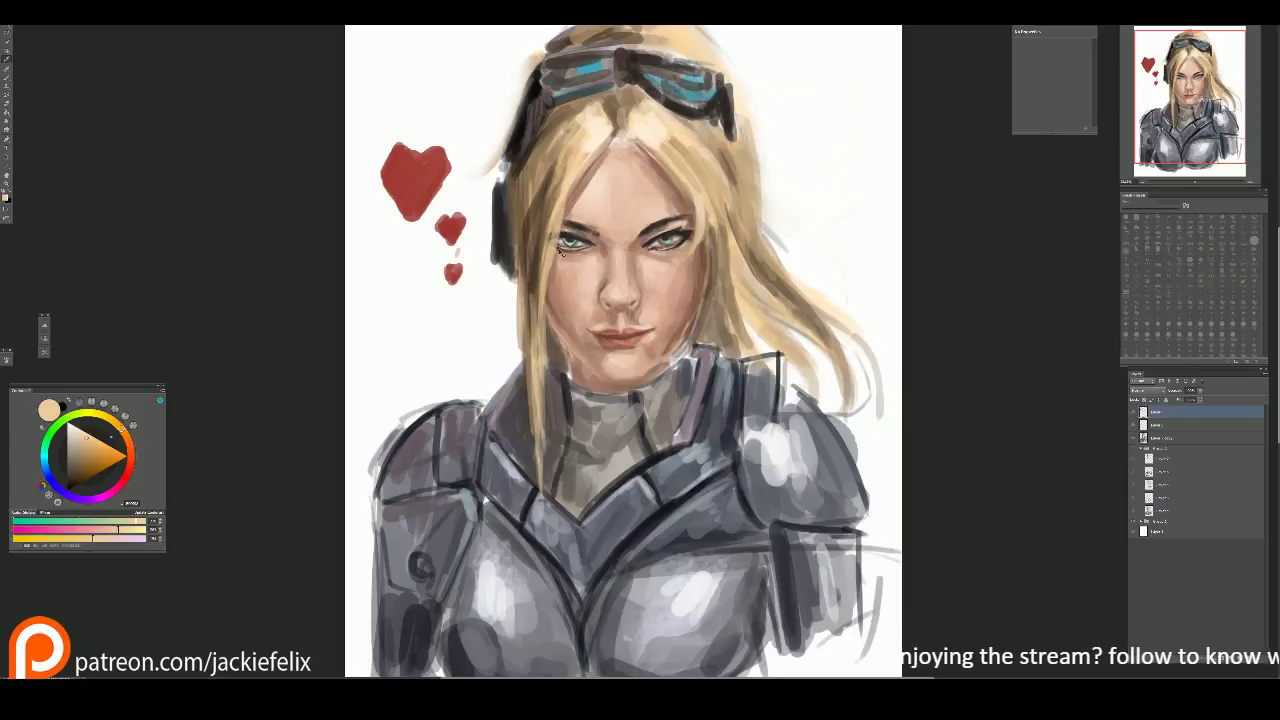
click(562, 252)
key(b)
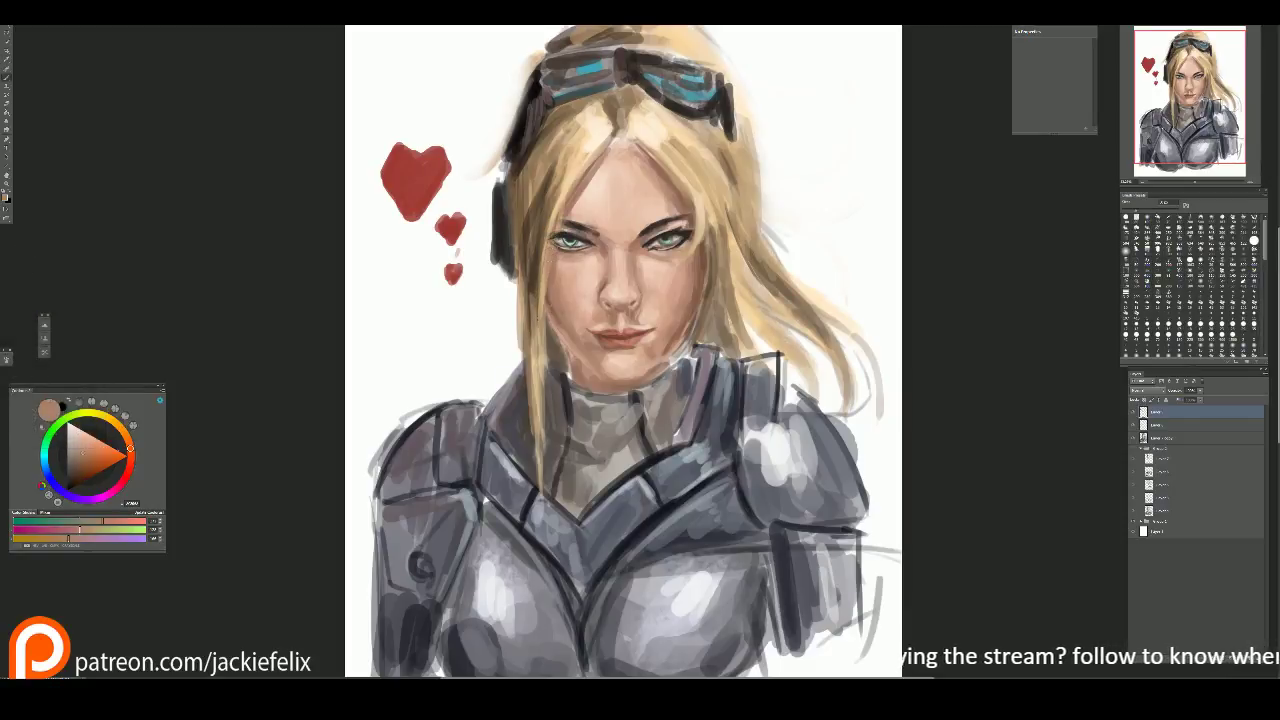
alt+click(548, 256)
drag(552, 296, 548, 249)
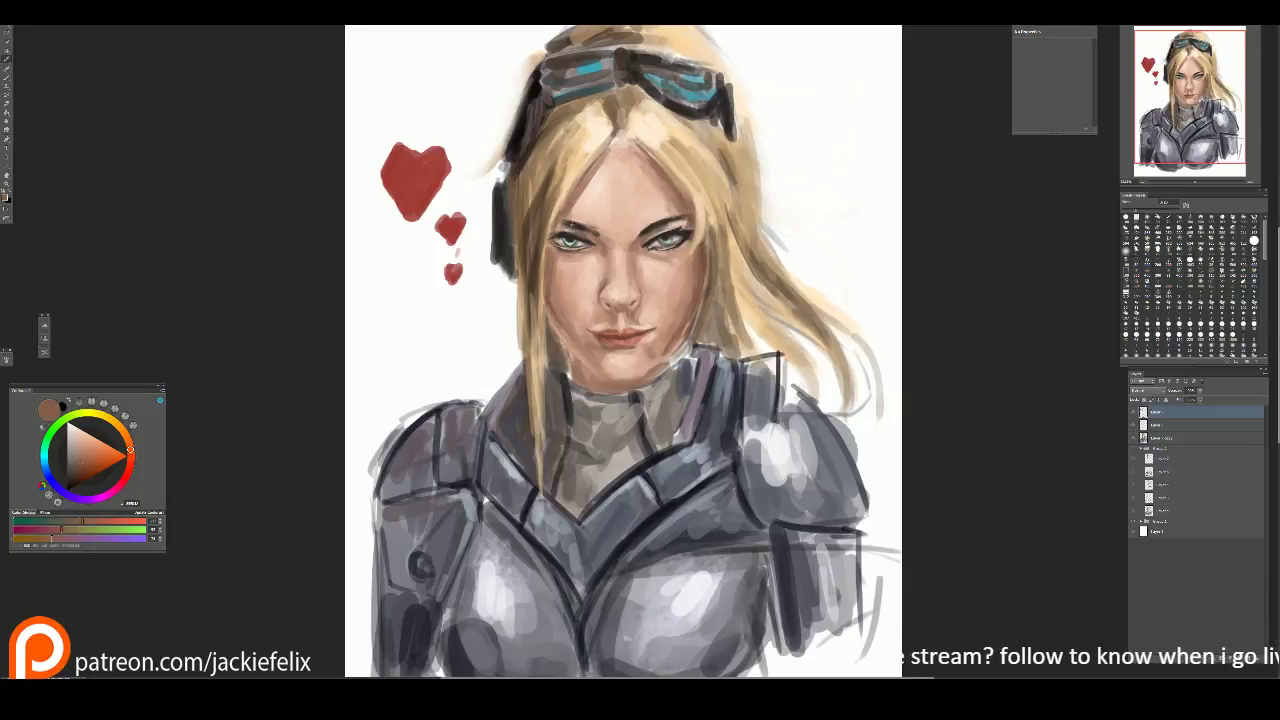
Step: Darken the upper lash line of the eye on the earpiece side with sampled near-black, and choose a dark brown from the skin tone
alt+click(567, 235)
mouse_move(558, 230)
mouse_down()
mouse_move(572, 218)
mouse_move(599, 231)
mouse_up()
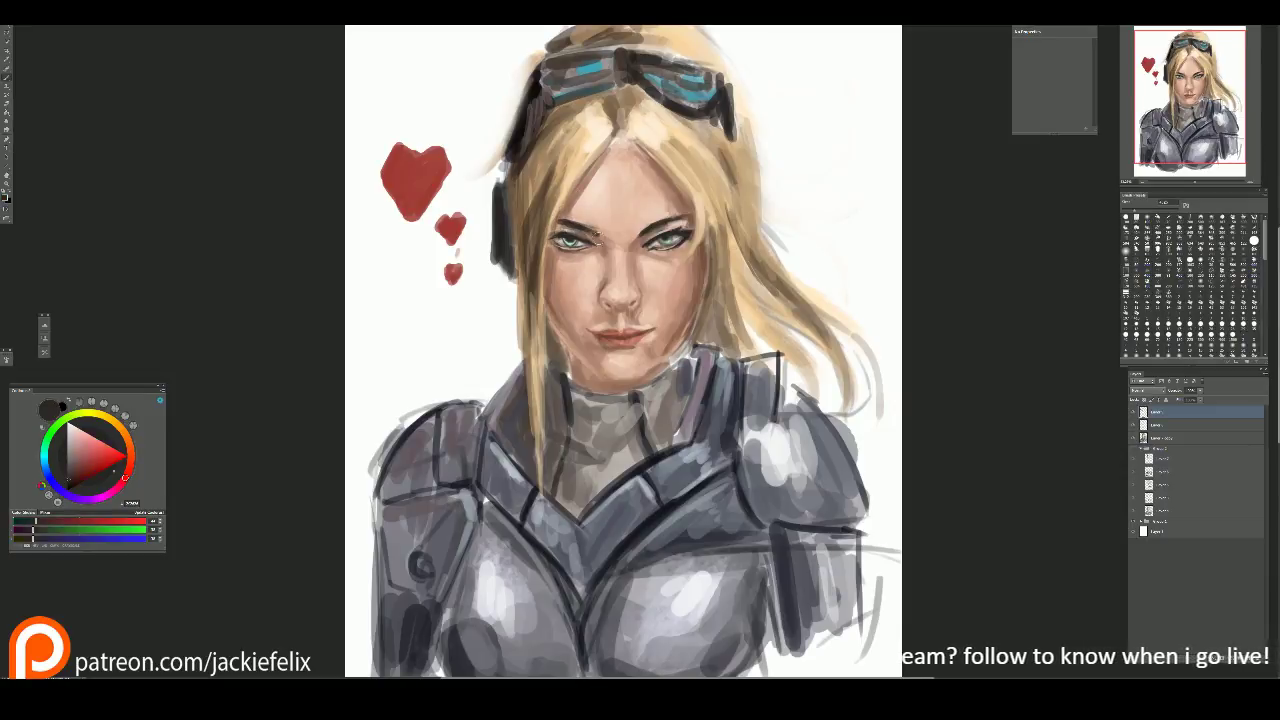
key(alt)
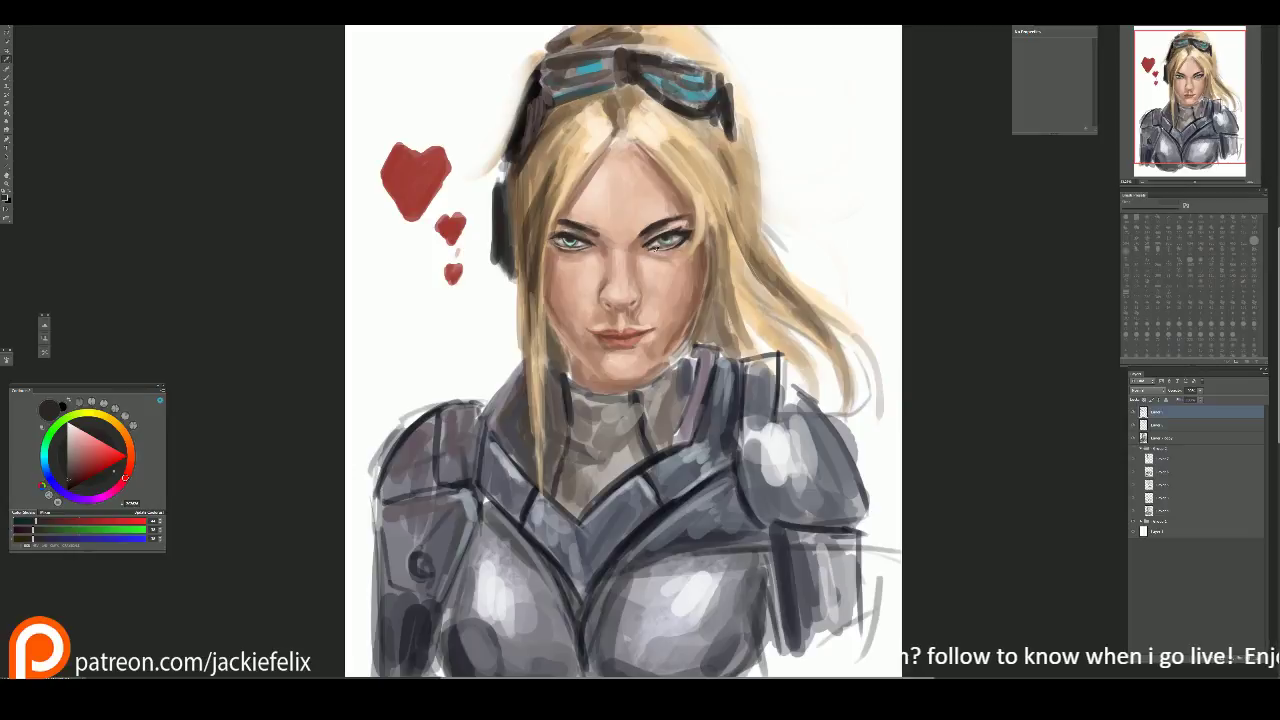
alt+click(676, 276)
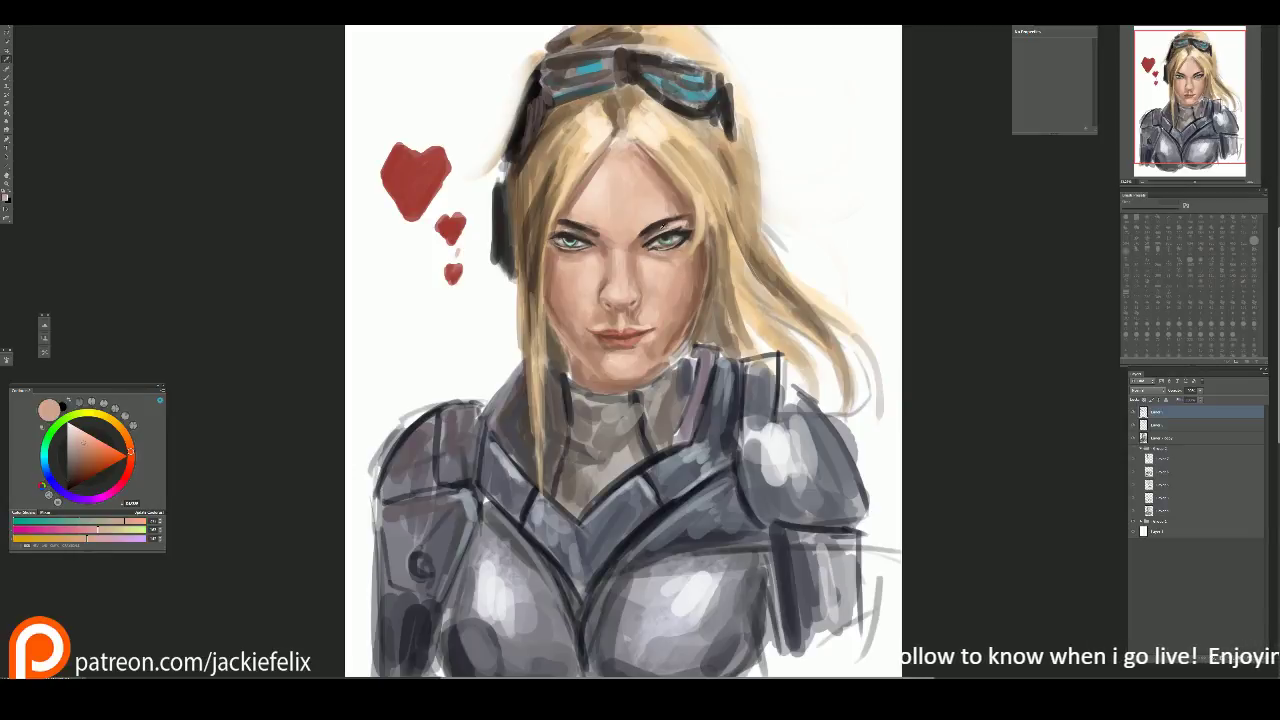
drag(83, 441, 70, 479)
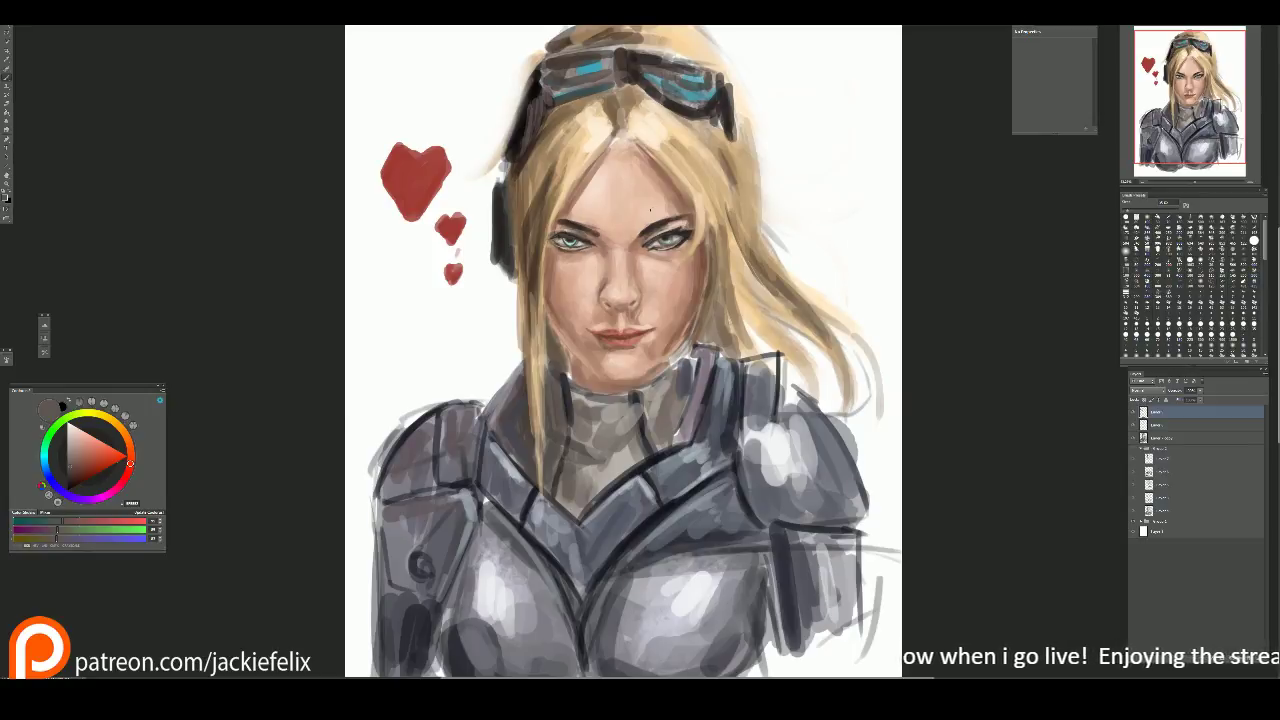
Step: Deepen the iris nearest the earpiece with a darker green and sample near-black from the eye to refine its outline
scroll(655, 204, up, 3)
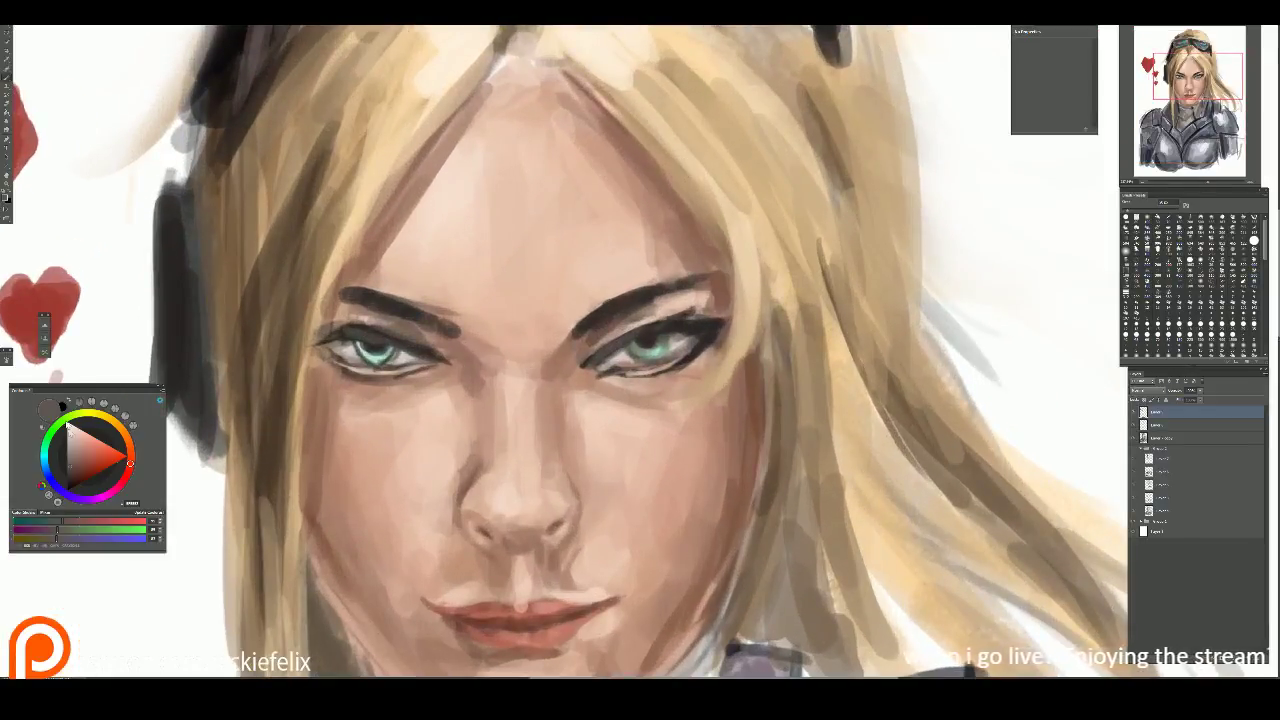
key(l)
click(381, 355)
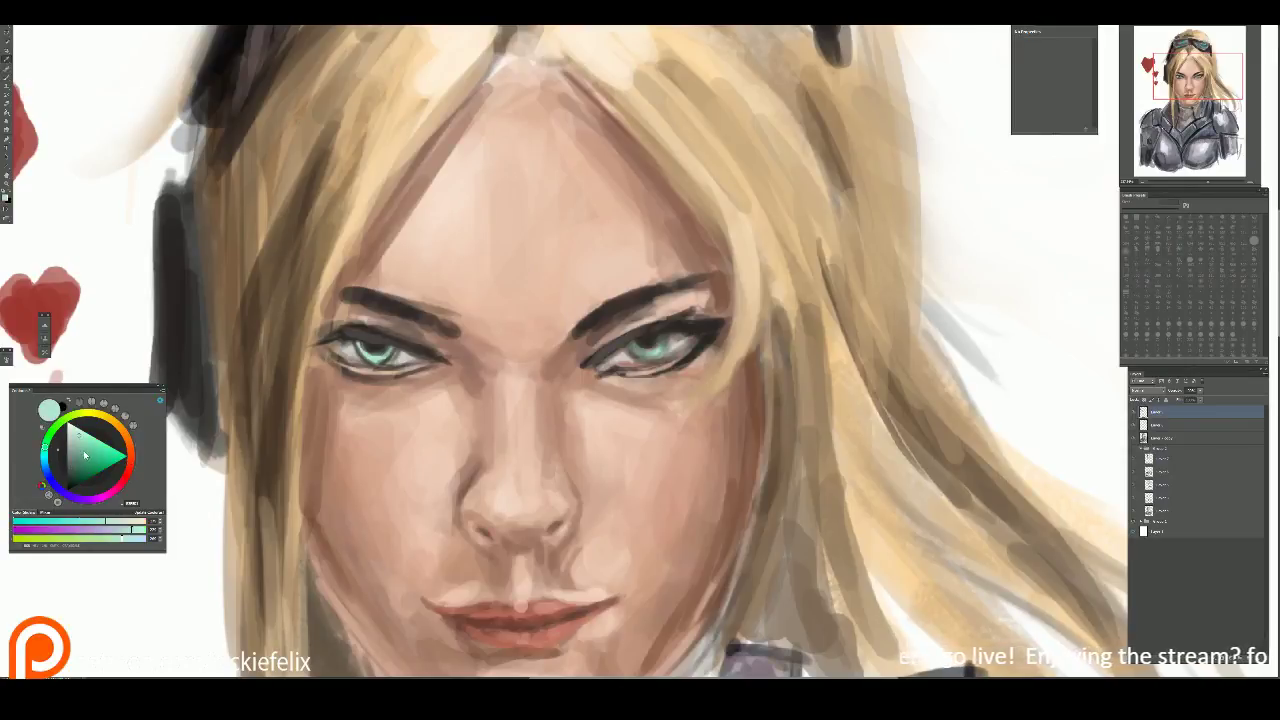
click(85, 460)
key(b)
drag(360, 341, 371, 347)
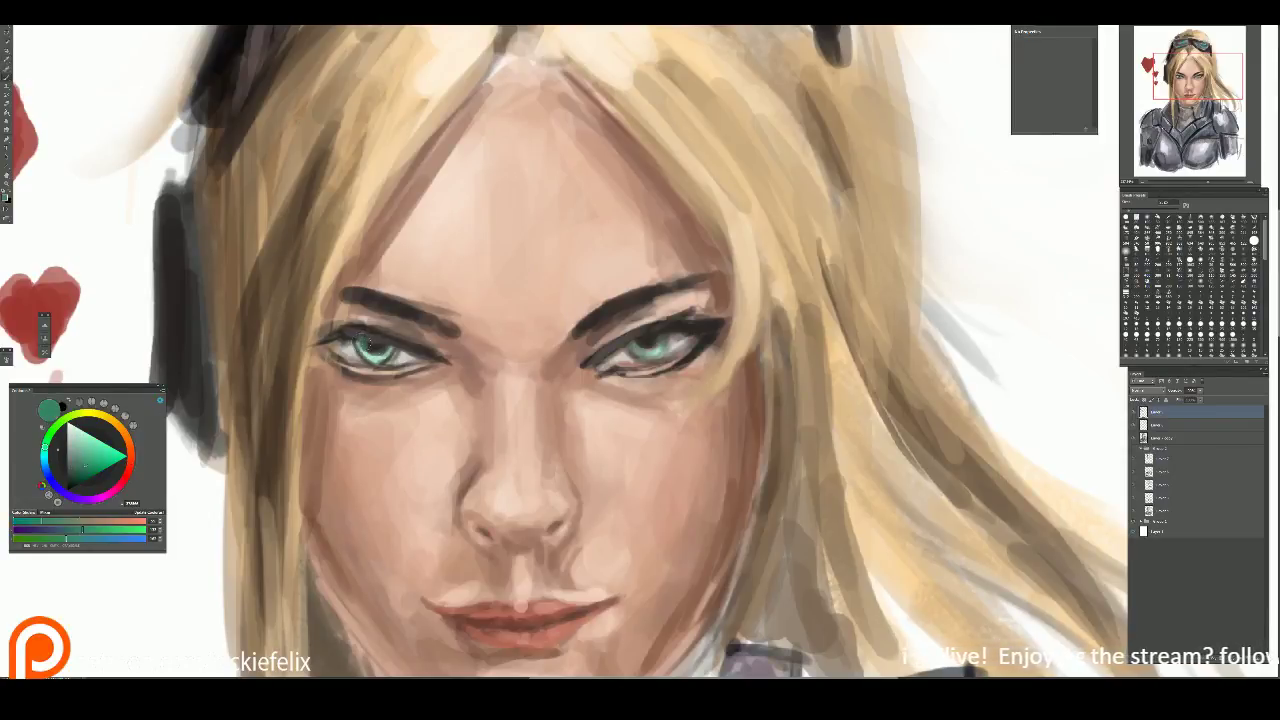
alt+click(340, 340)
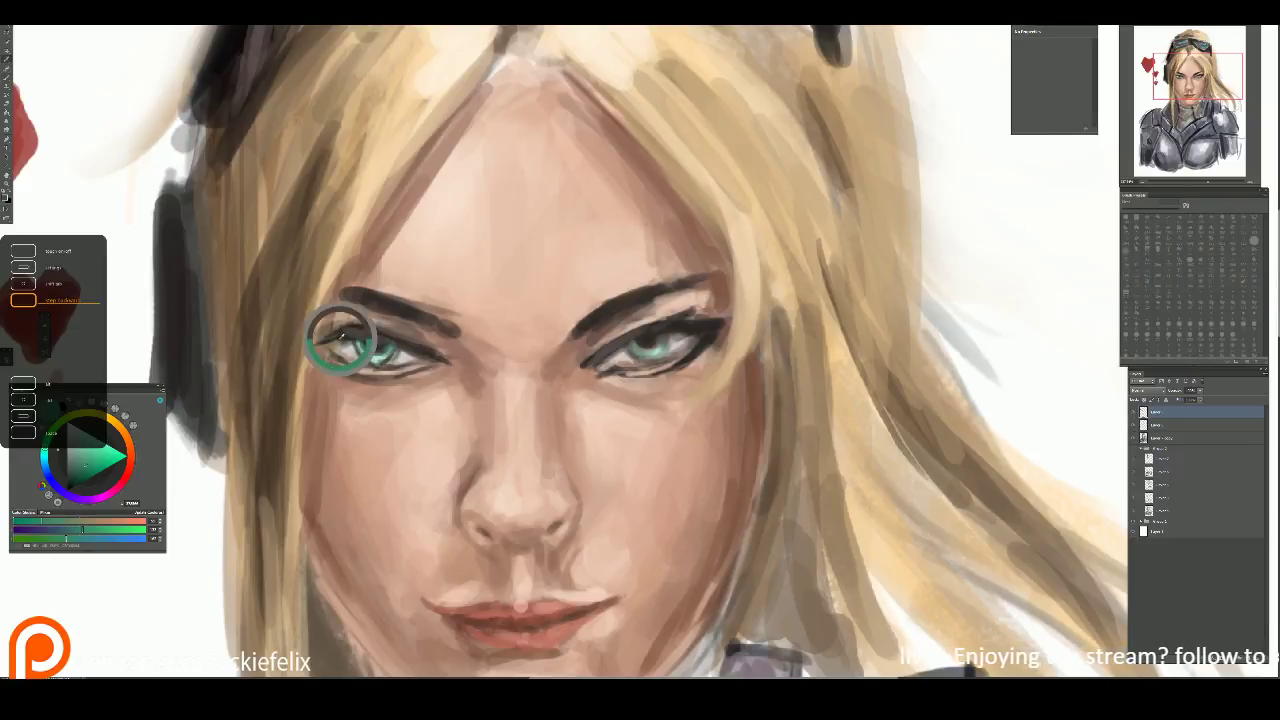
alt+click(368, 342)
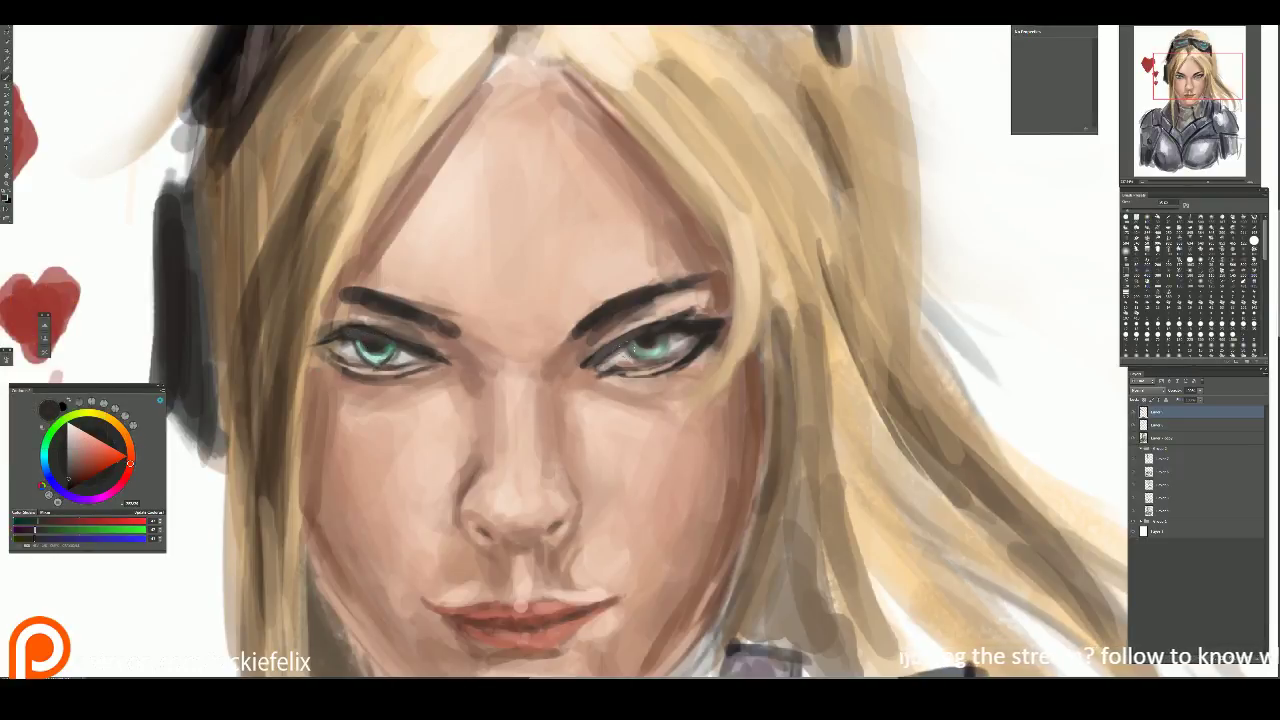
key(alt)
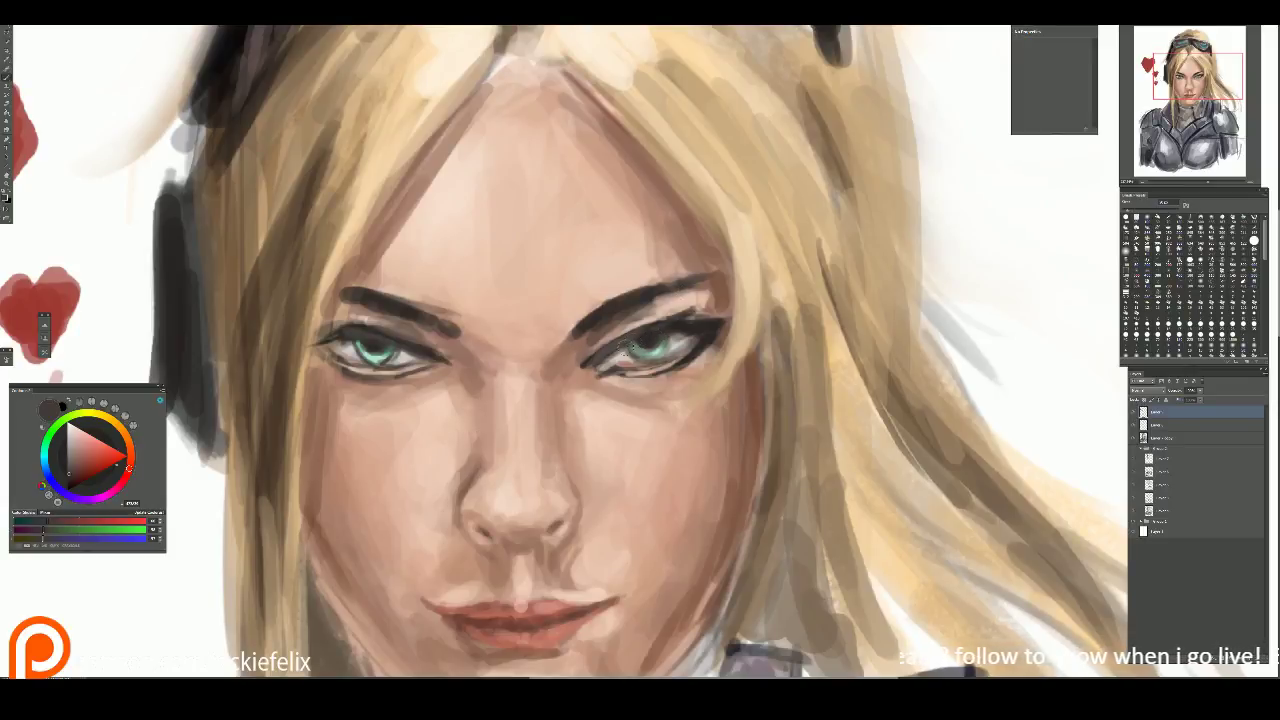
Step: Choose a lighter green and paint it into both irises
click(106, 465)
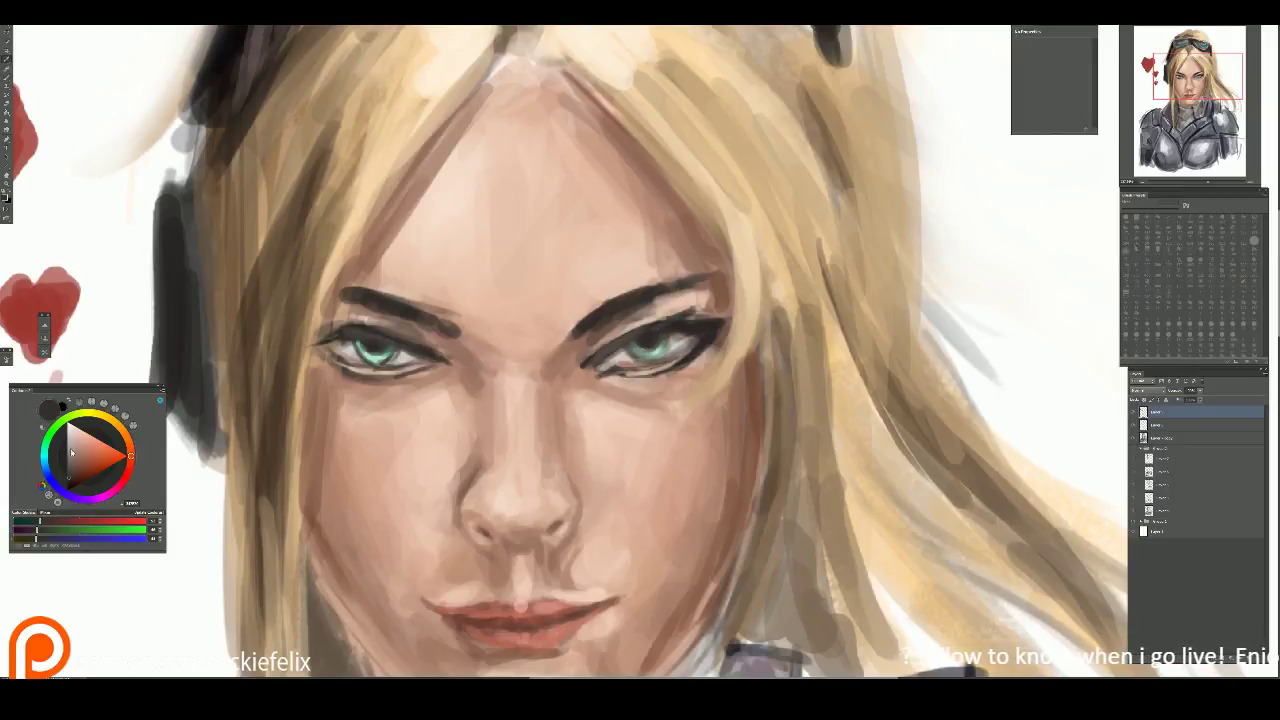
click(50, 450)
click(88, 442)
drag(642, 343, 652, 350)
mouse_move(364, 354)
mouse_down()
mouse_move(374, 362)
mouse_move(366, 351)
mouse_up()
Step: Paint near-white highlights in both eyes and sample the dark lash colour for refining the eye nearest the earpiece
key(alt)
click(77, 435)
drag(655, 340, 657, 338)
drag(365, 348, 370, 352)
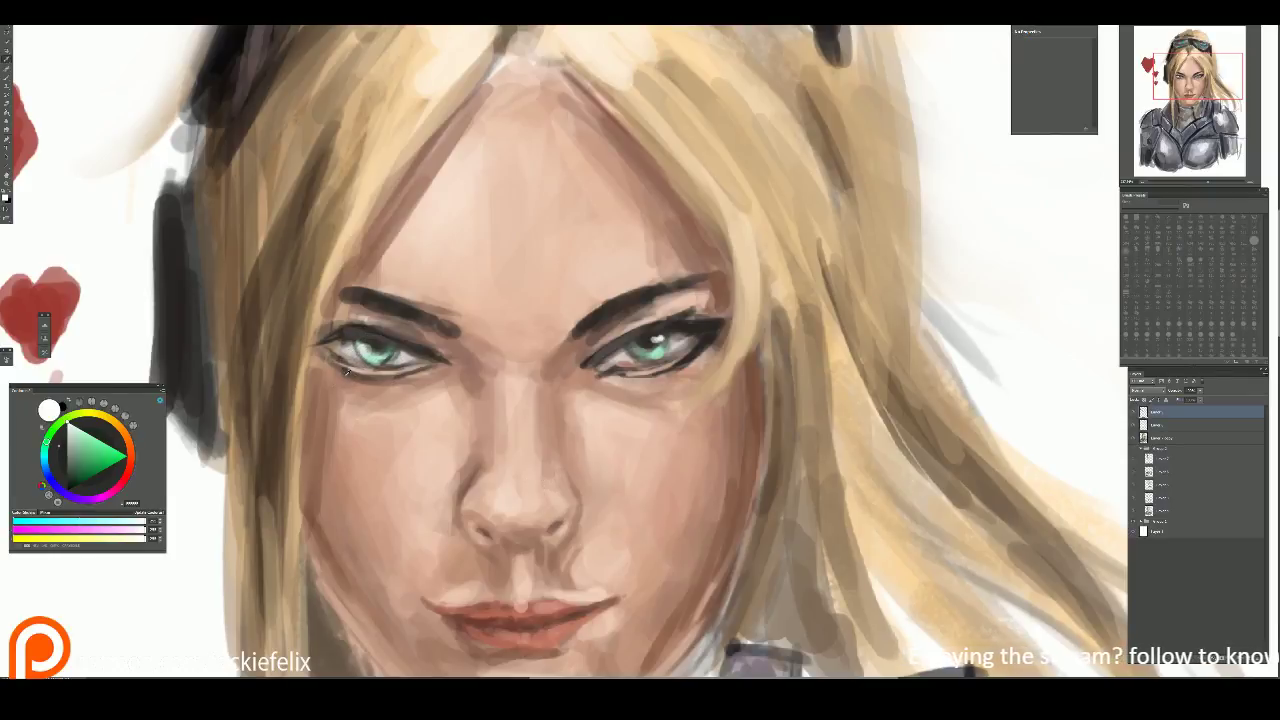
drag(358, 344, 380, 340)
alt+click(385, 337)
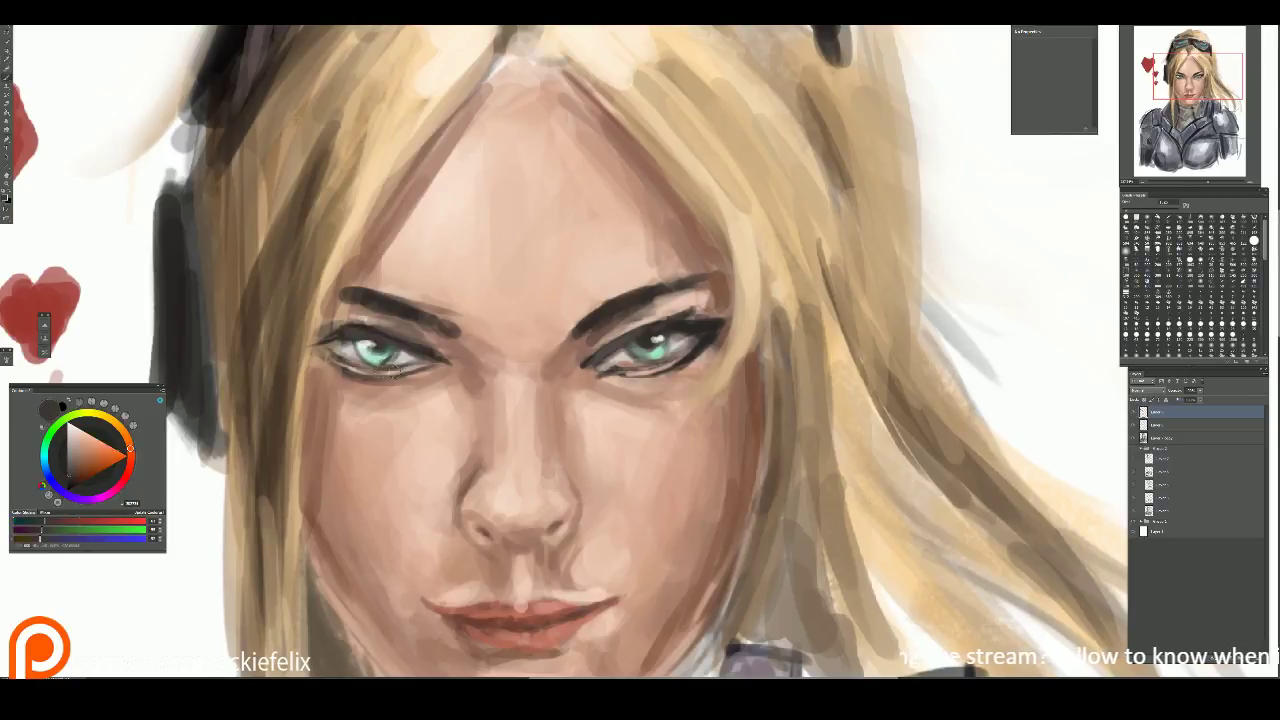
Step: Blend the bridge of the nose and the cheek opposite the earpiece with a sampled pinkish skin tone
alt+click(492, 365)
mouse_move(500, 386)
mouse_down()
mouse_move(502, 462)
mouse_move(510, 418)
mouse_move(556, 405)
mouse_move(575, 430)
mouse_move(562, 425)
mouse_up()
drag(597, 490, 588, 430)
drag(676, 424, 718, 435)
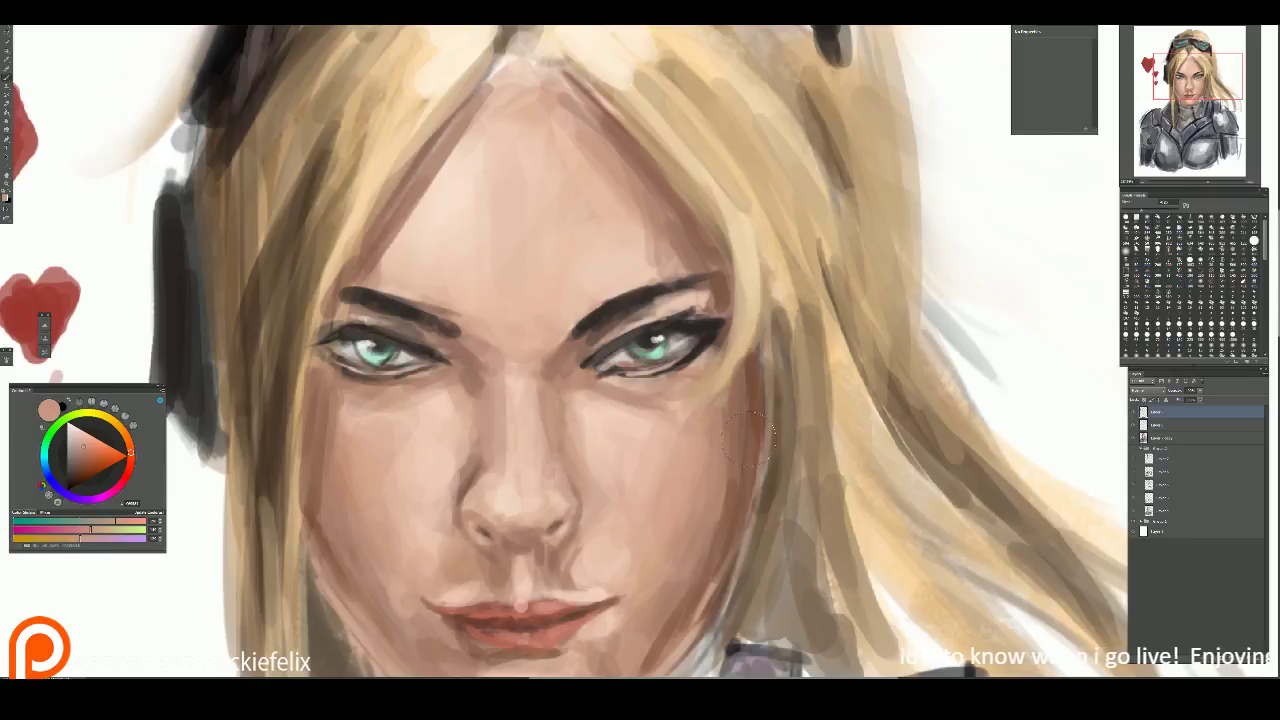
Step: Shade the cheek and jaw edge beside the front hair strand on the earpiece side with sampled skin and dark brown tones
scroll(750, 436, down, 5)
scroll(438, 388, up, 1)
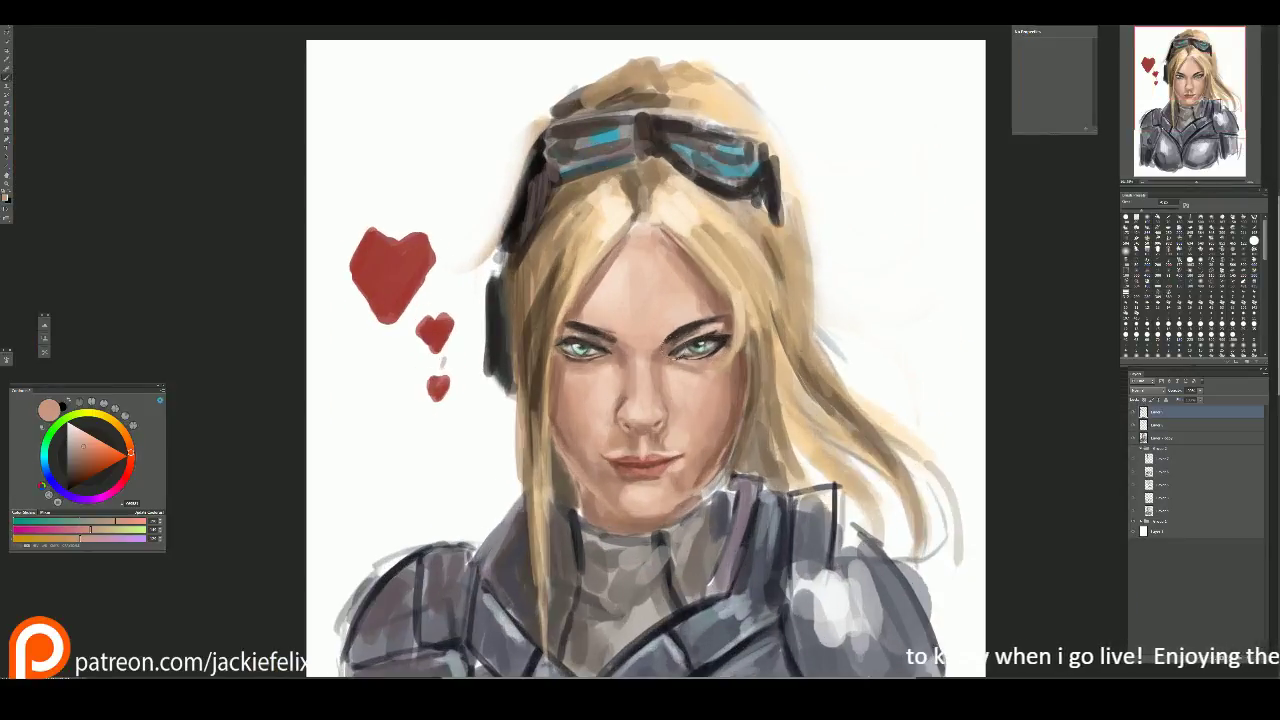
click(557, 430)
alt+click(549, 355)
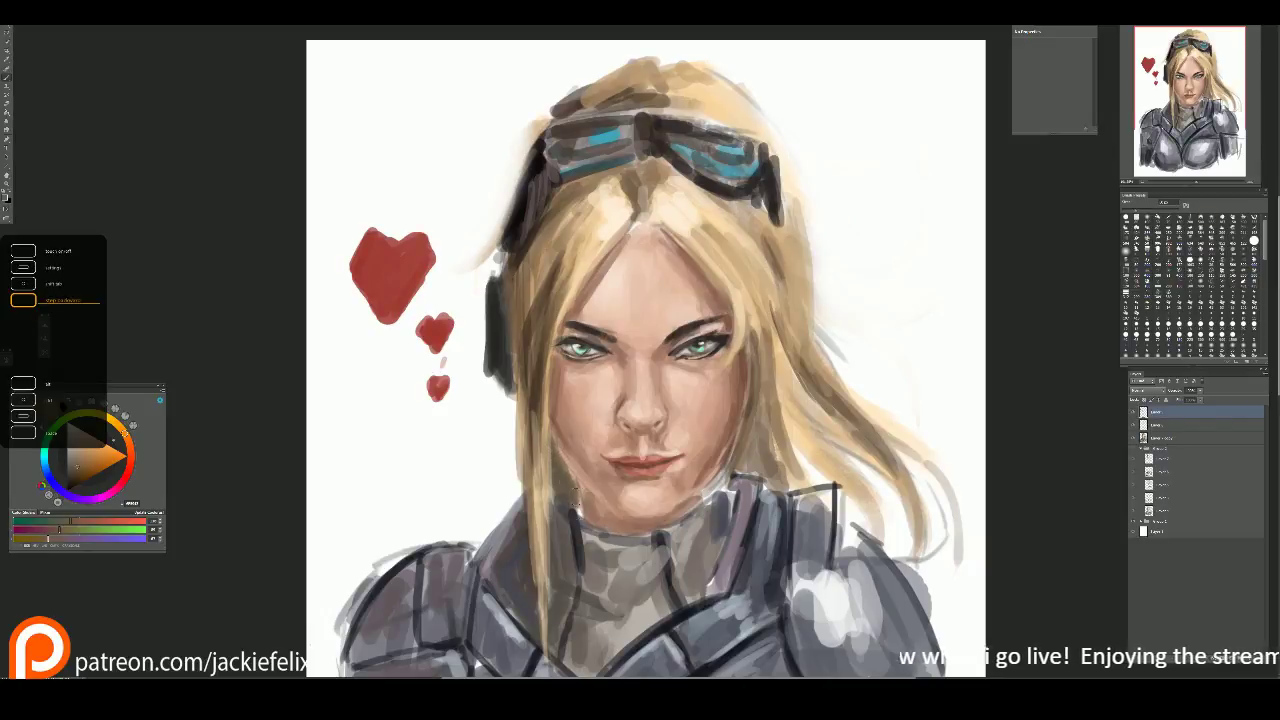
alt+click(580, 498)
alt+click(571, 443)
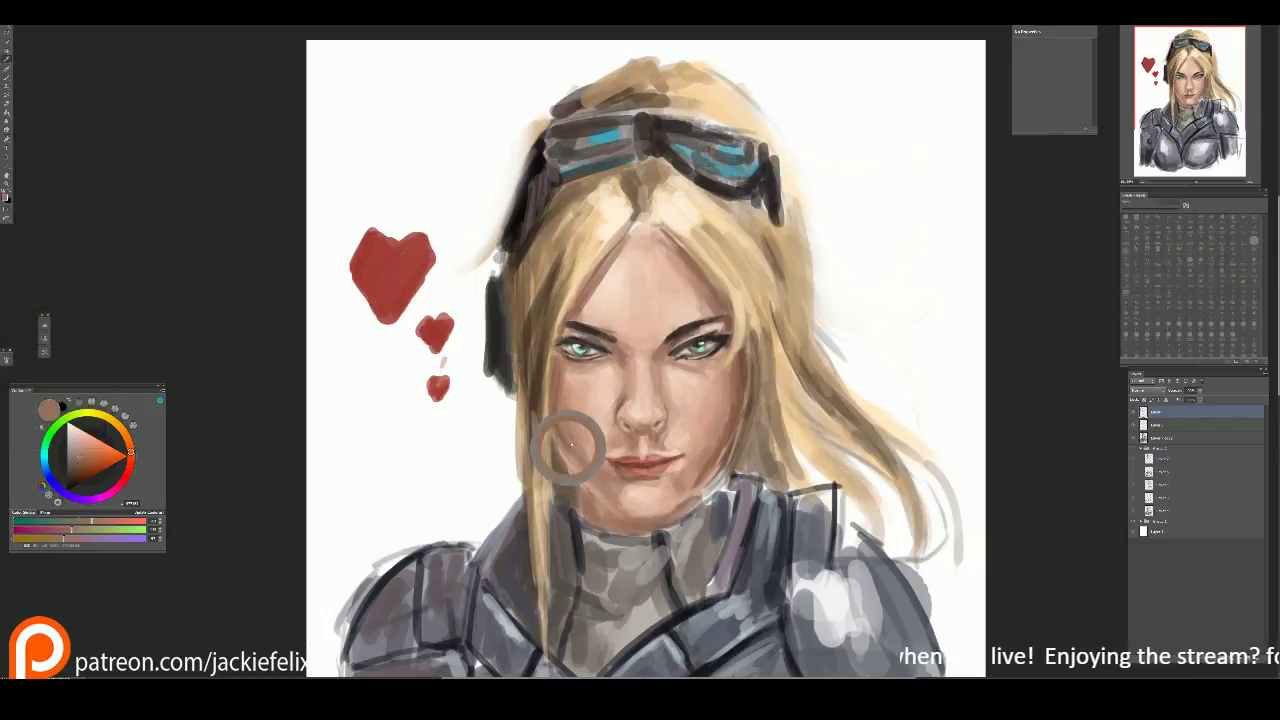
alt+click(564, 397)
alt+click(568, 467)
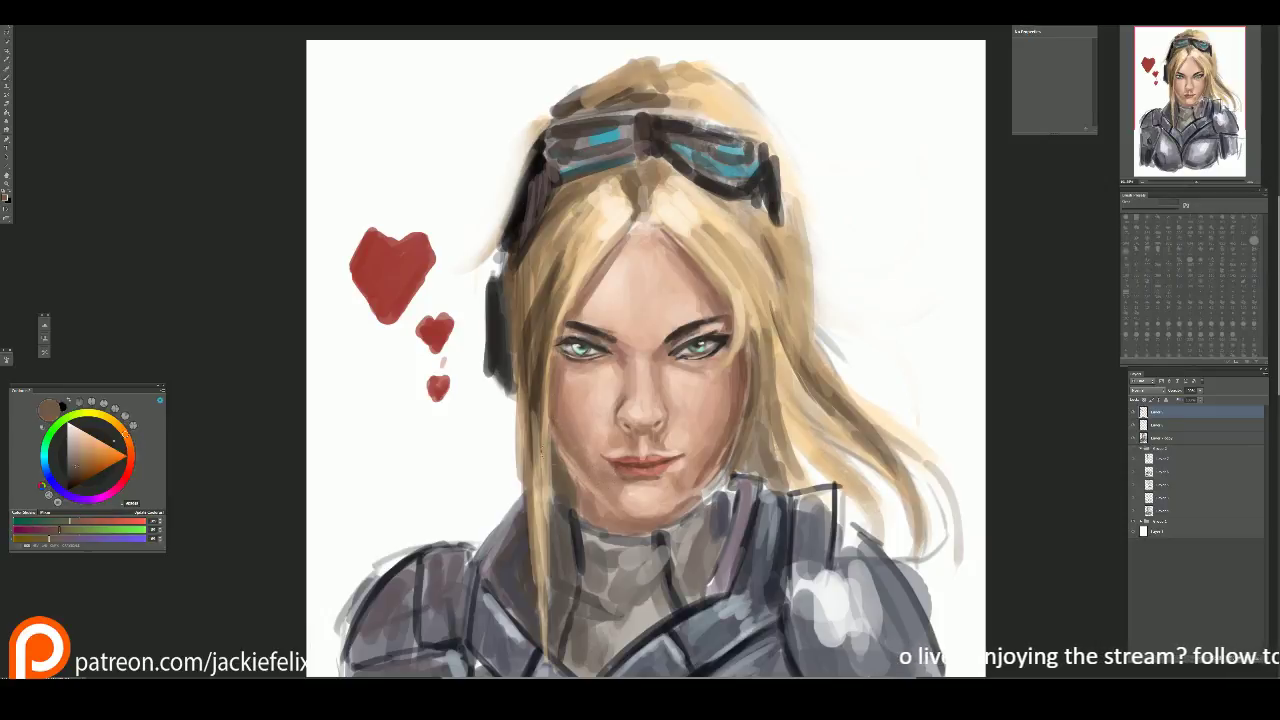
drag(577, 472, 575, 508)
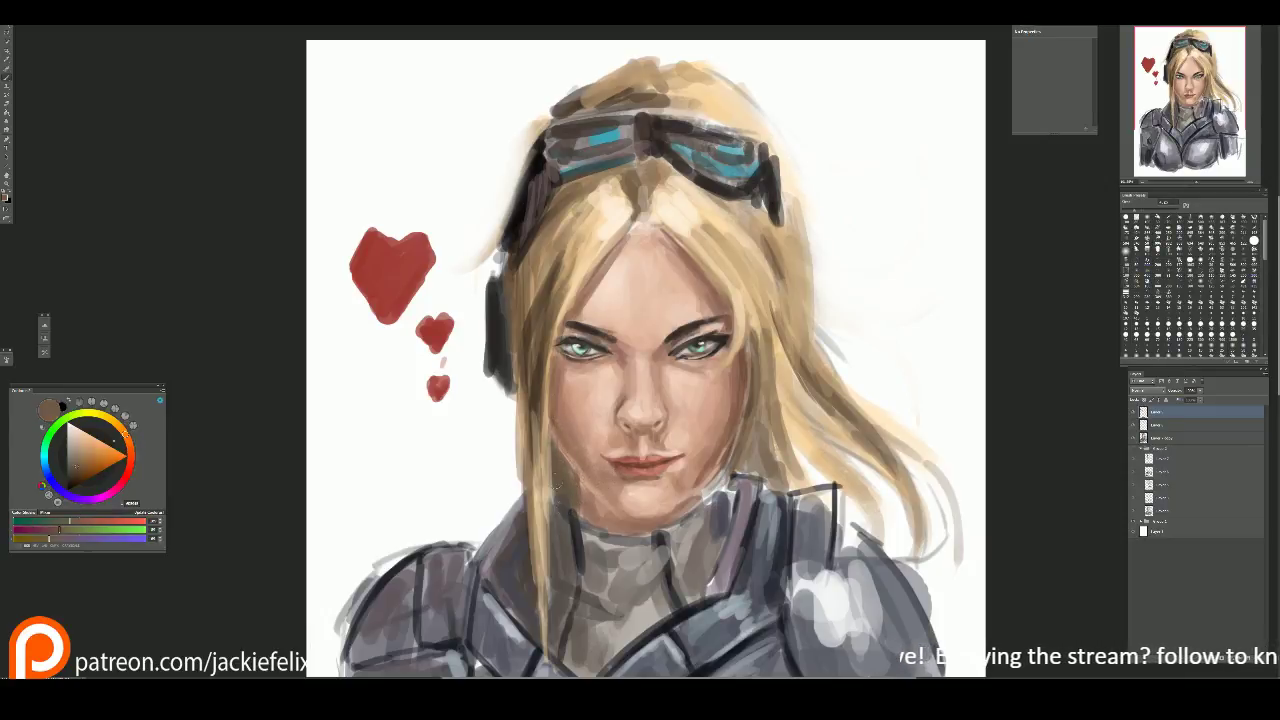
Step: Paint long blonde strands down the front hair lock on the earpiece side and shade the hair near the earpiece with a sampled brown
alt+click(580, 253)
drag(558, 298, 550, 470)
drag(544, 360, 546, 550)
drag(520, 445, 527, 612)
drag(529, 490, 529, 622)
alt+click(549, 275)
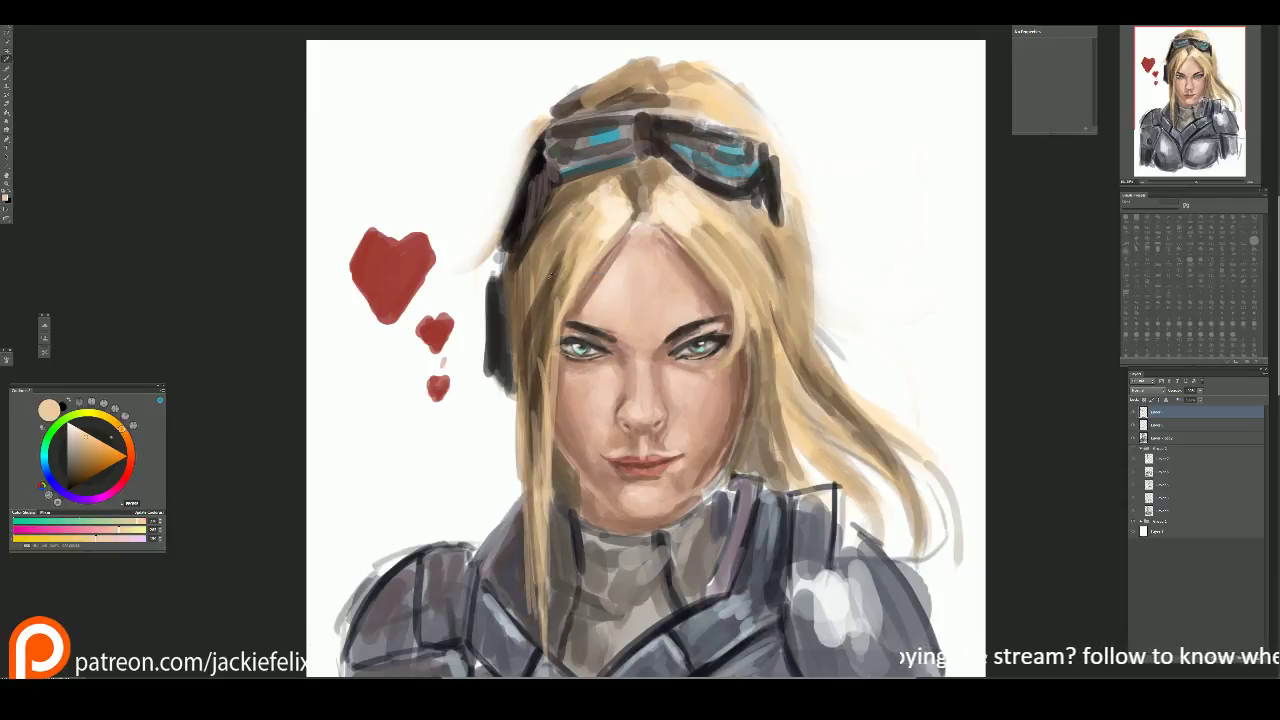
alt+click(549, 275)
mouse_move(548, 264)
mouse_down()
mouse_move(522, 283)
mouse_move(527, 320)
mouse_move(514, 352)
mouse_up()
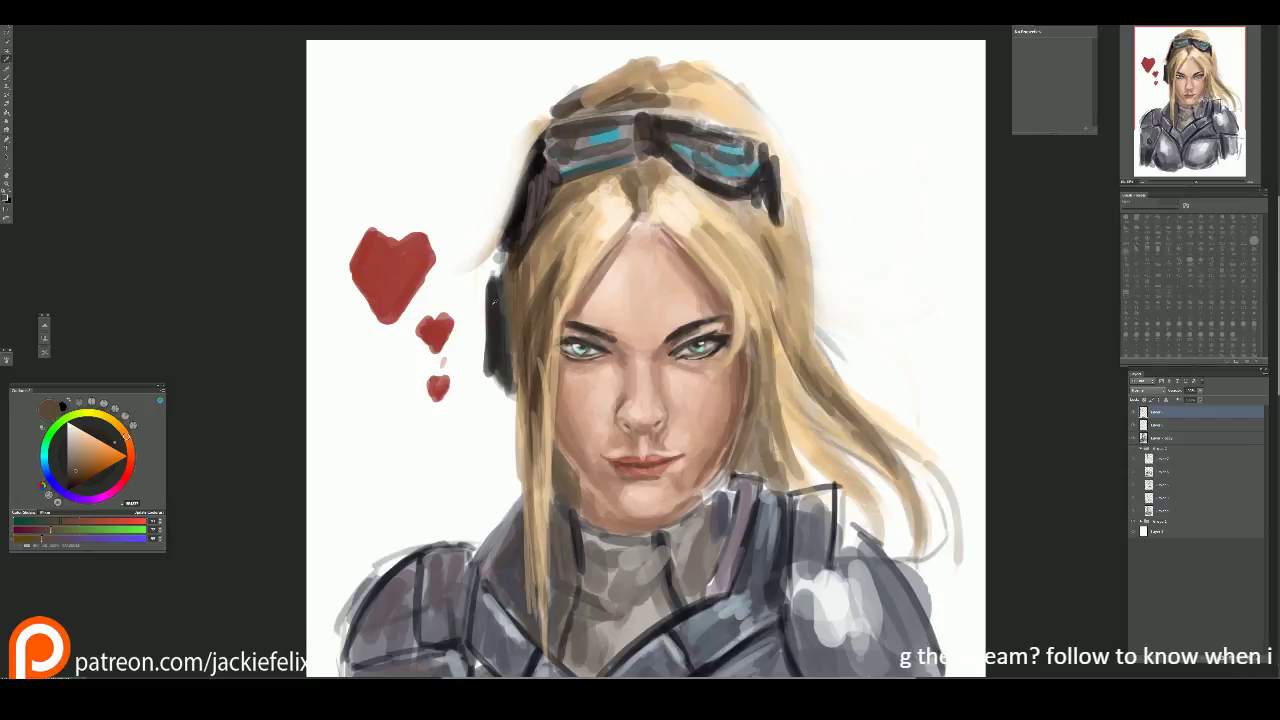
Step: Fill and smooth the earpiece with a sampled near-black
alt+click(487, 287)
drag(494, 284, 500, 334)
mouse_move(488, 278)
mouse_down()
mouse_move(488, 370)
mouse_move(508, 392)
mouse_up()
mouse_move(508, 318)
mouse_down()
mouse_move(508, 352)
mouse_move(513, 323)
mouse_up()
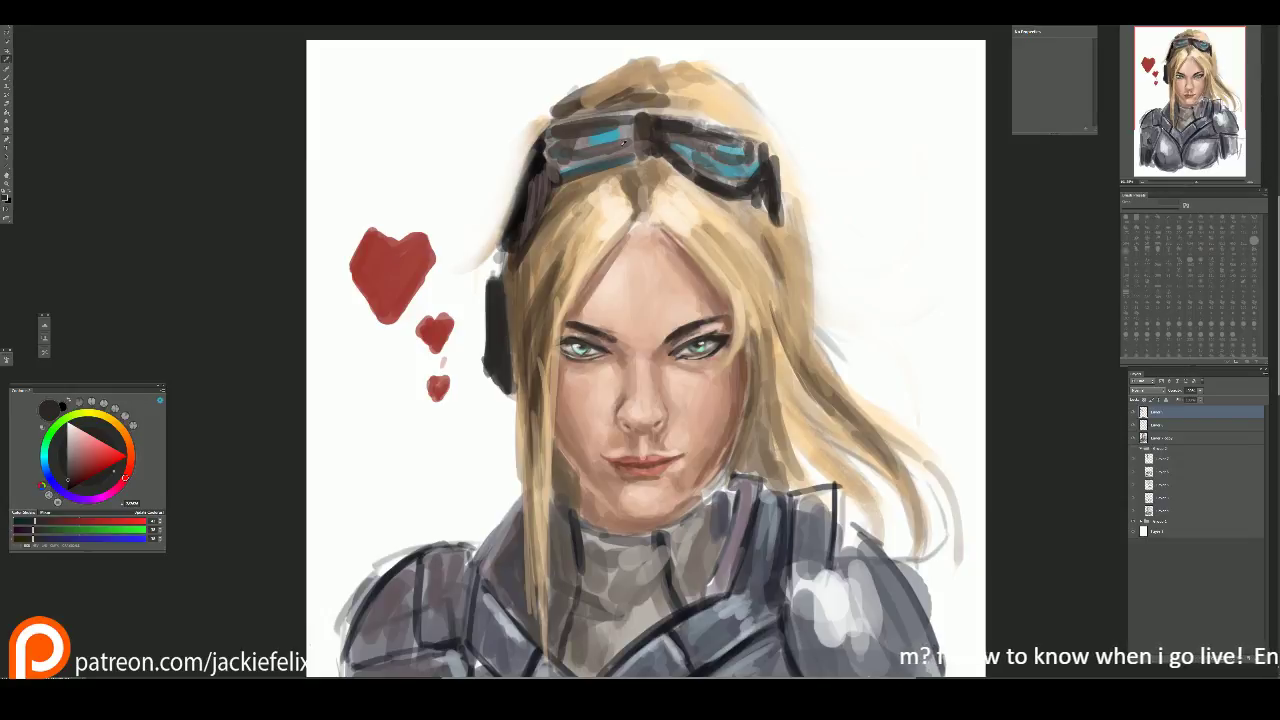
Step: Darken the goggle frame with near-black and paint light grey highlights on its centre bridge
mouse_move(548, 186)
mouse_down()
mouse_move(640, 146)
mouse_move(760, 135)
mouse_up()
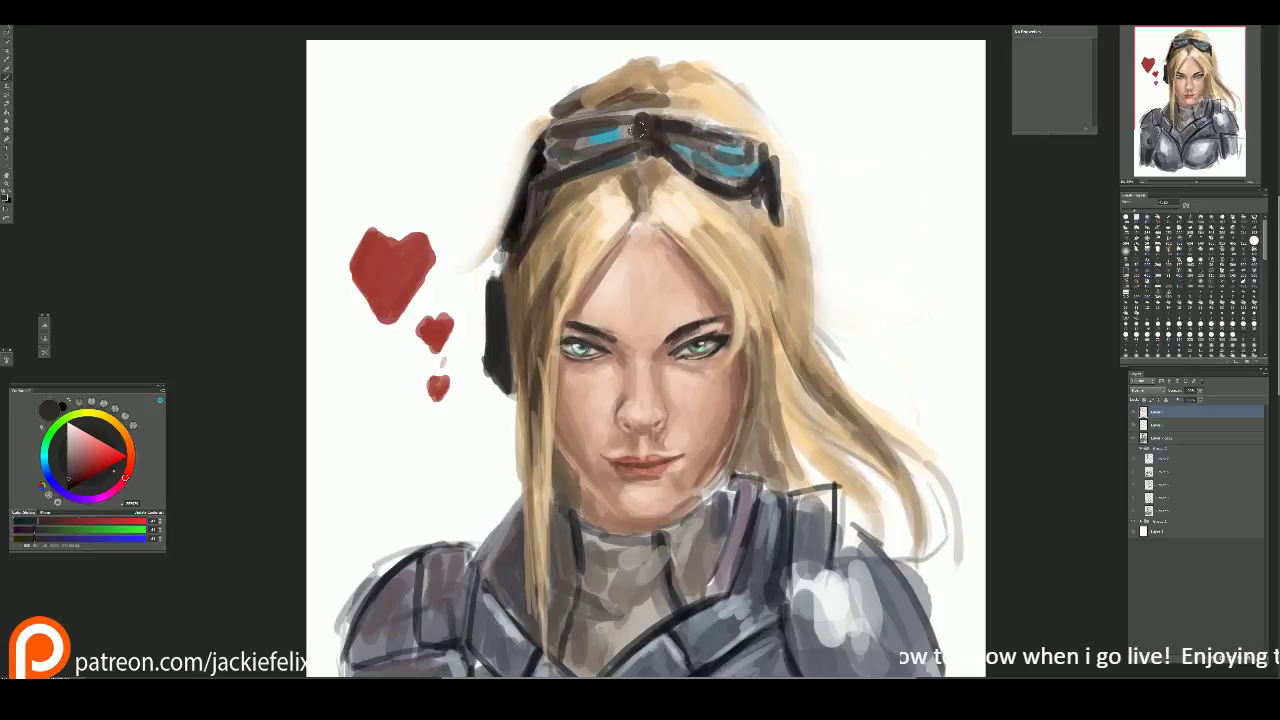
click(70, 438)
drag(646, 114, 654, 148)
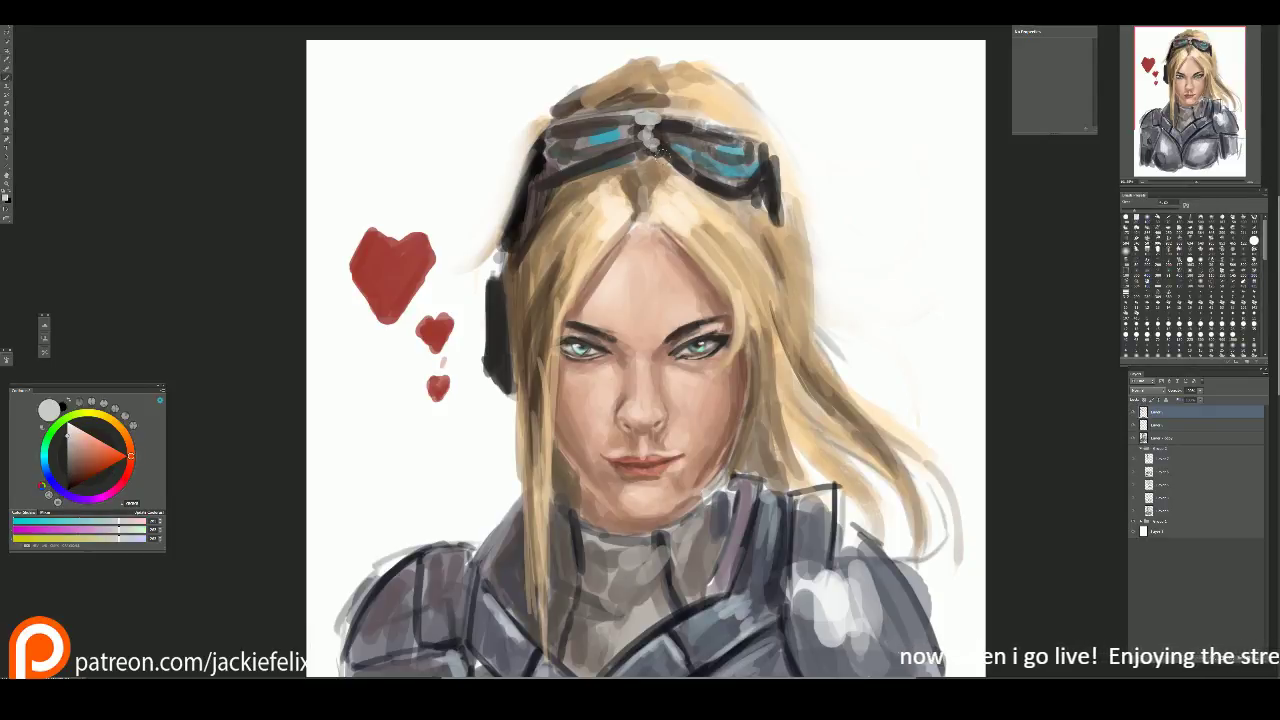
Step: Add a light grey highlight to the goggle end opposite the earpiece and reshape its edge with a sampled dark tone
drag(760, 176, 788, 255)
alt+click(737, 186)
drag(768, 142, 772, 158)
mouse_move(740, 198)
mouse_down()
mouse_move(767, 232)
mouse_move(744, 244)
mouse_move(736, 217)
mouse_move(790, 275)
mouse_up()
Step: Paint sampled blonde and tan hair tones around the goggle end opposite the earpiece to clean up its edge
alt+click(746, 248)
drag(772, 218, 792, 254)
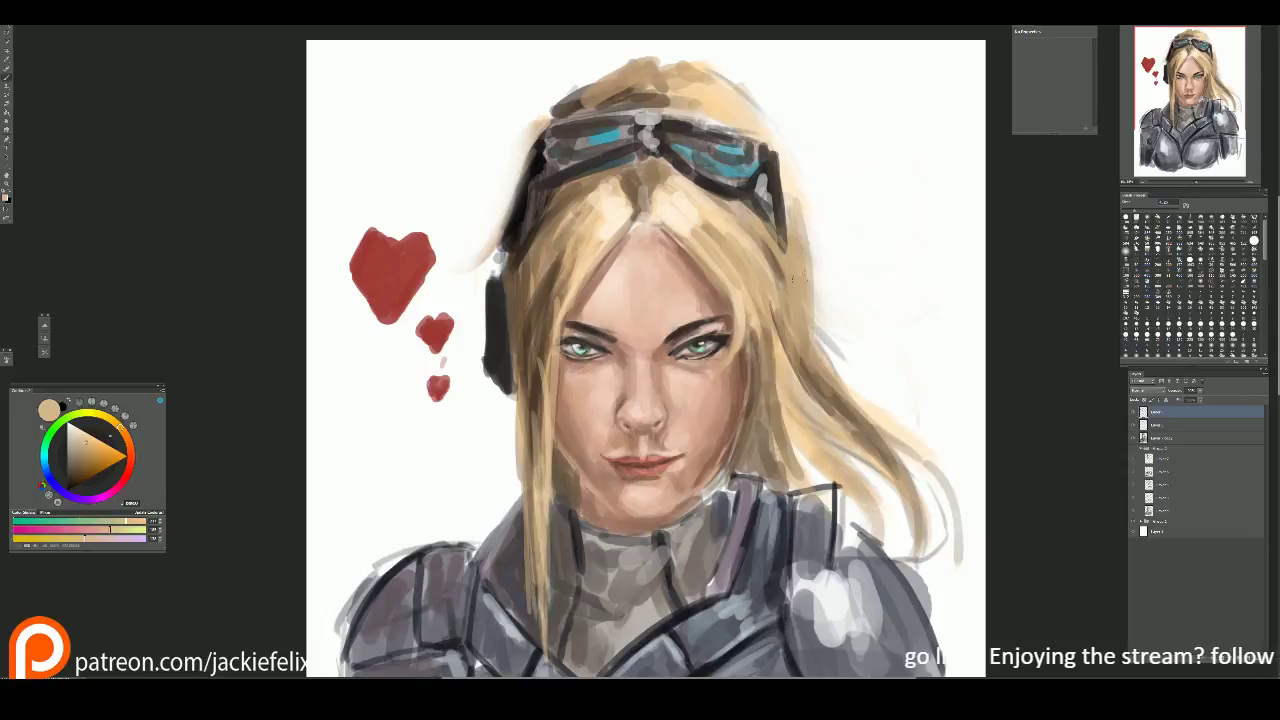
alt+click(786, 176)
drag(787, 176, 790, 234)
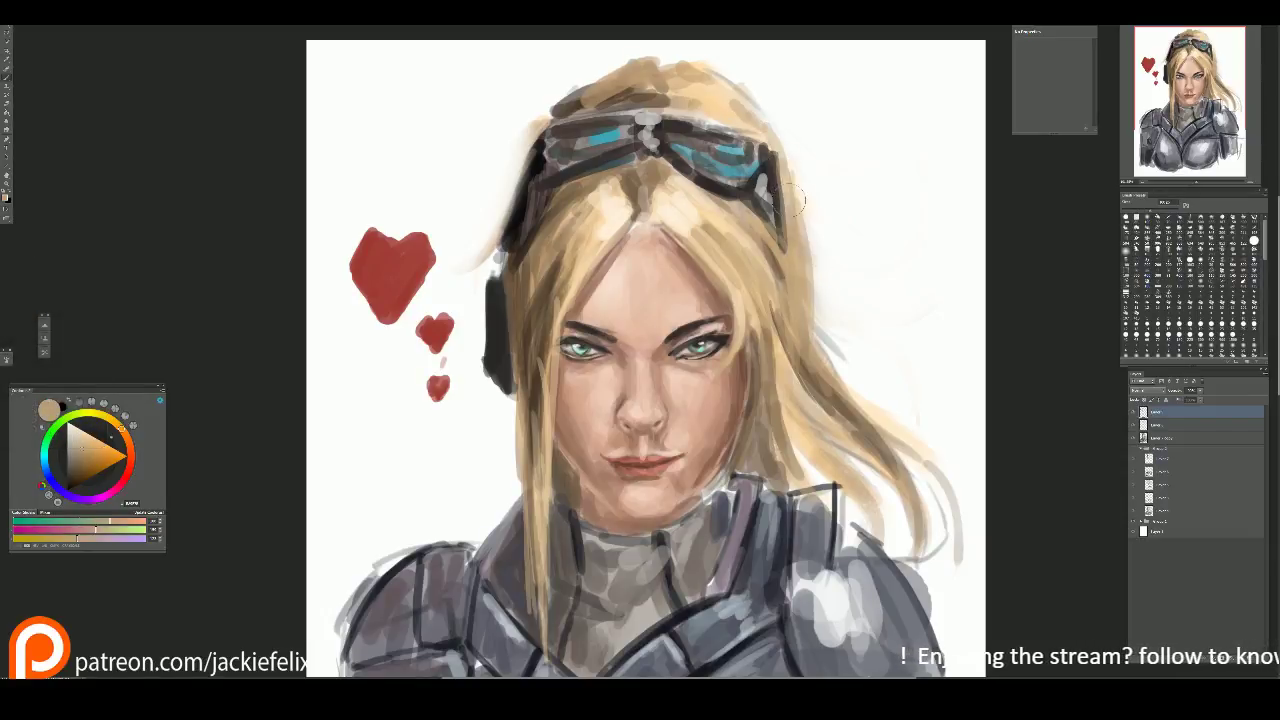
Step: Paint the crown hair just above the goggles with a sampled brown tone
key(alt)
alt+click(649, 90)
mouse_move(598, 92)
mouse_down()
mouse_move(656, 82)
mouse_move(612, 68)
mouse_move(645, 62)
mouse_move(655, 80)
mouse_up()
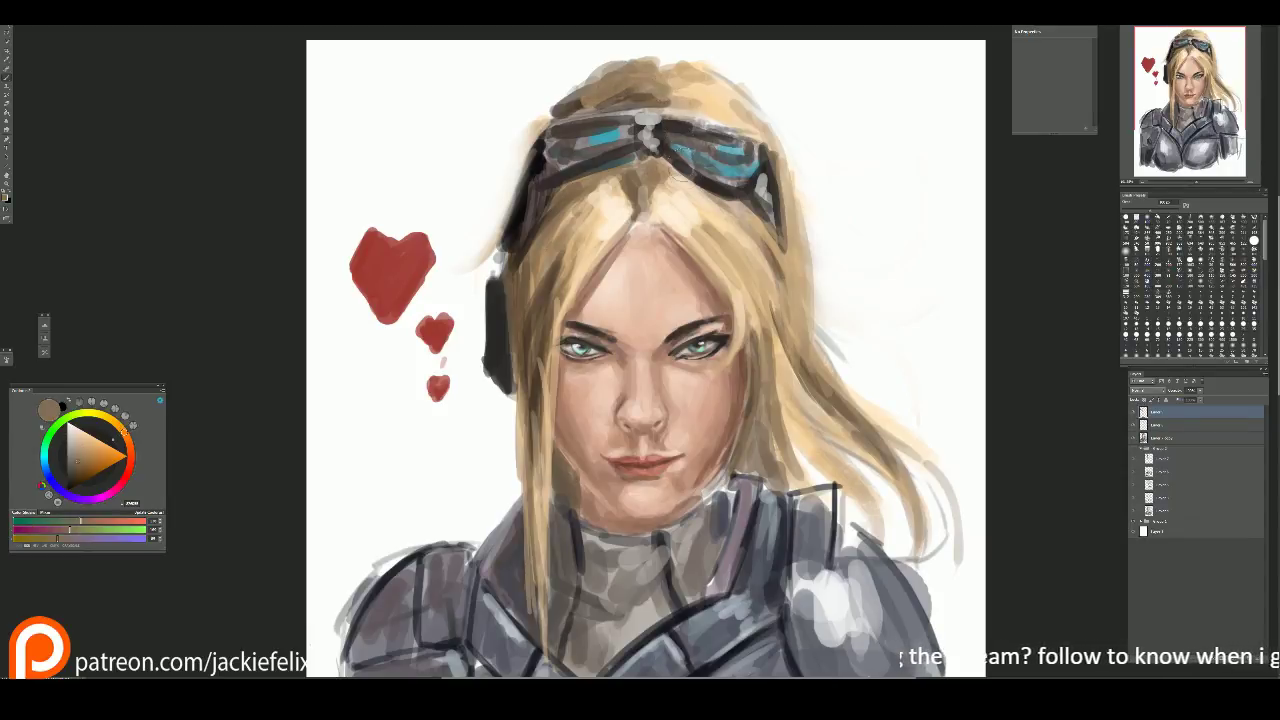
Step: Refine the hair around the centre parting and beside the face using sampled tan, brown and pale blonde tones
alt+click(729, 258)
key(alt)
alt+click(731, 372)
alt+click(749, 340)
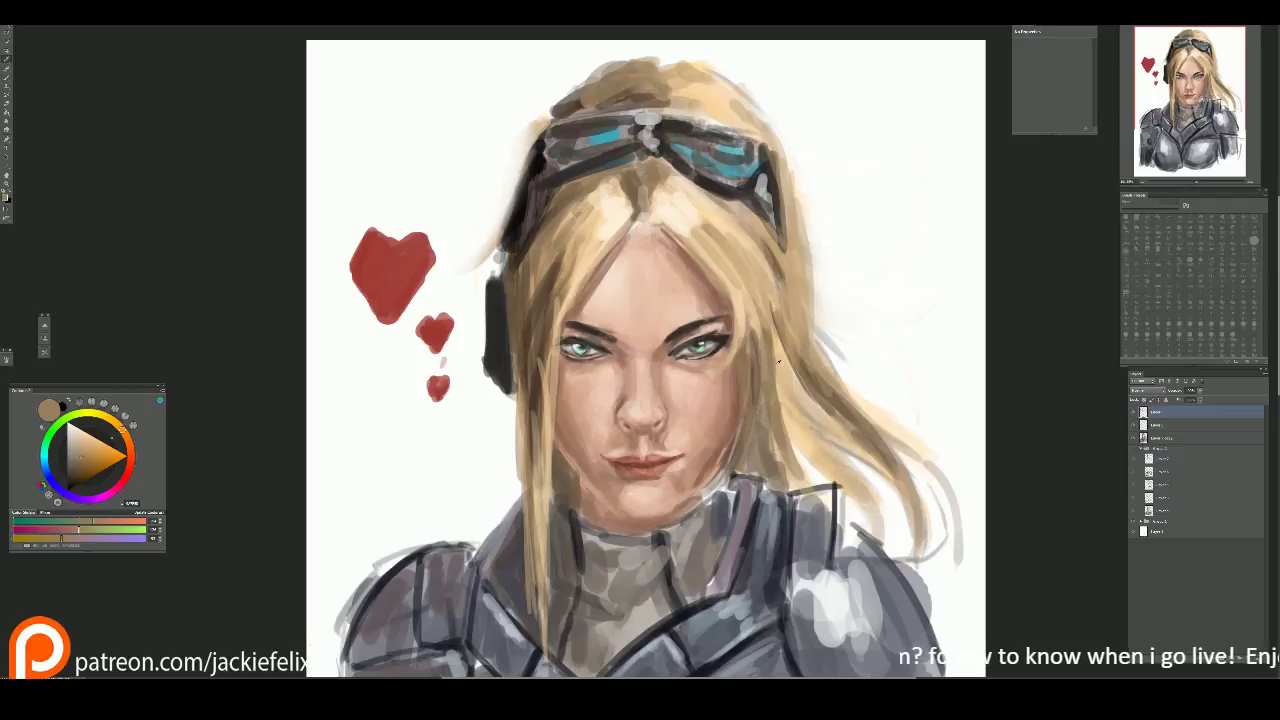
alt+click(752, 412)
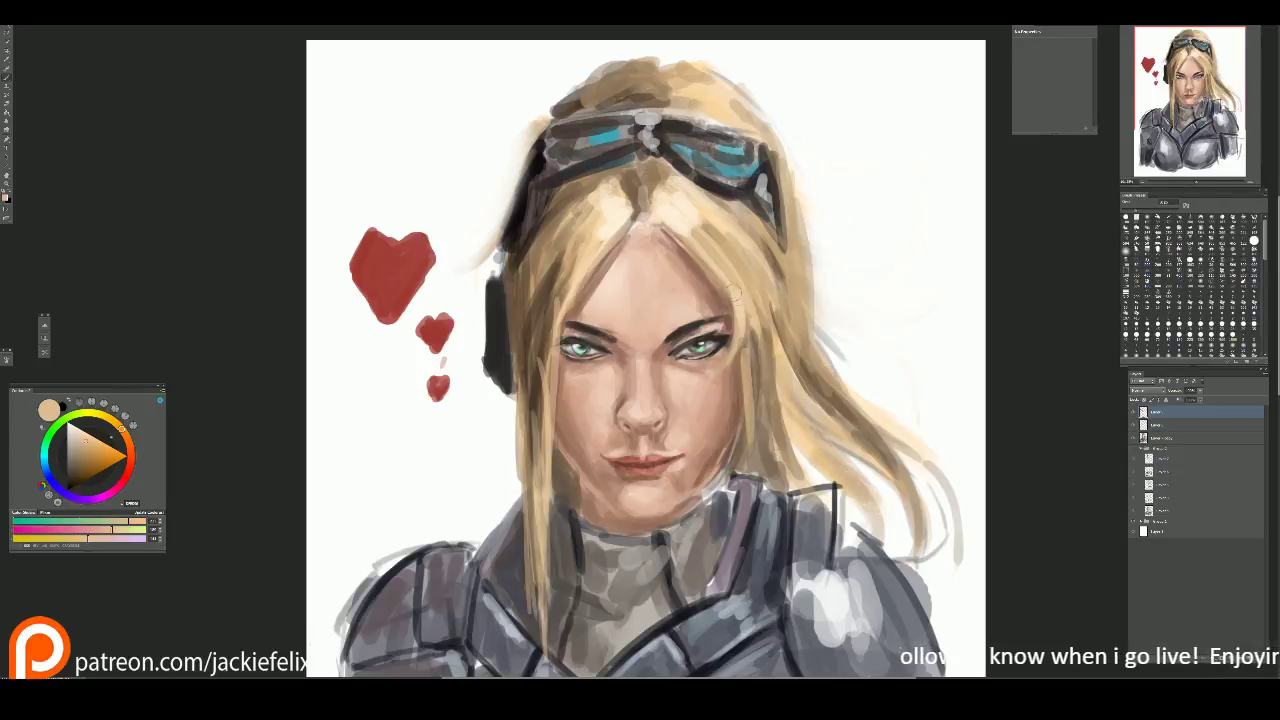
alt+click(675, 188)
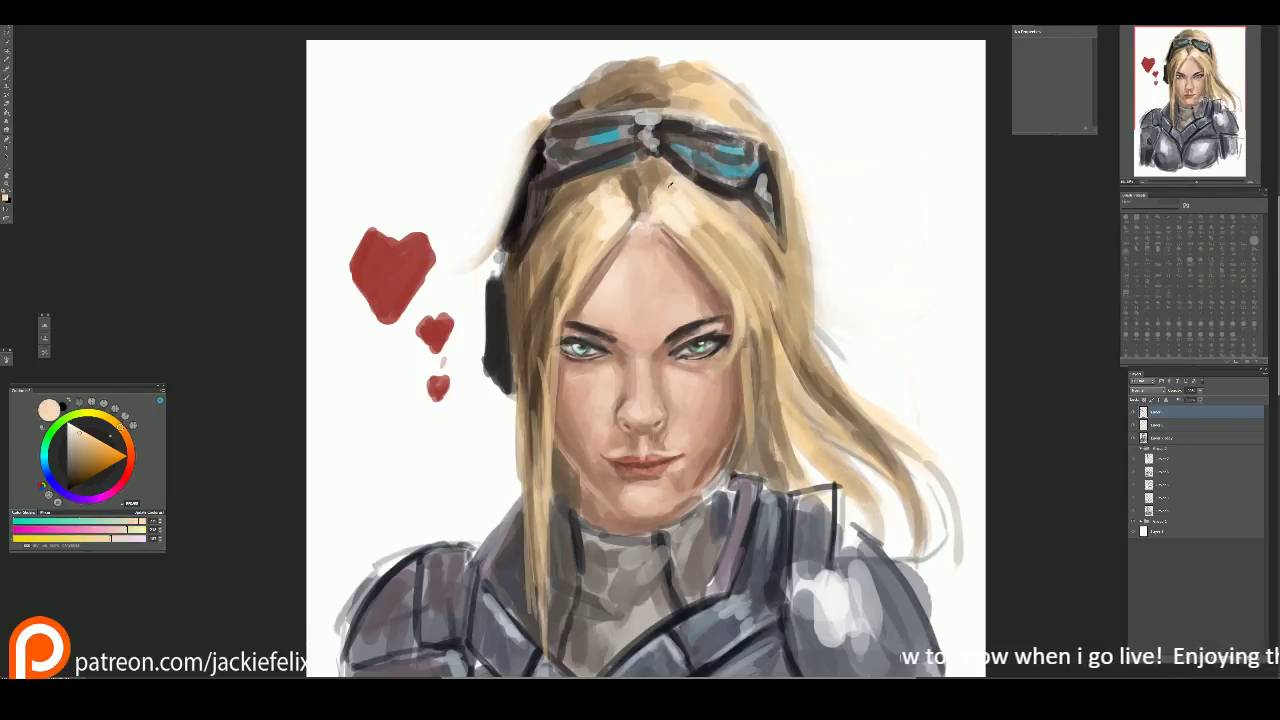
mouse_move(658, 168)
mouse_down()
mouse_move(695, 196)
mouse_move(660, 168)
mouse_move(750, 228)
mouse_move(798, 296)
mouse_move(776, 248)
mouse_move(790, 177)
mouse_move(786, 300)
mouse_up()
alt+click(628, 180)
Step: Paint loose strands sweeping outward from the hair below the goggle end opposite the earpiece, using sampled hair tones
alt+click(765, 168)
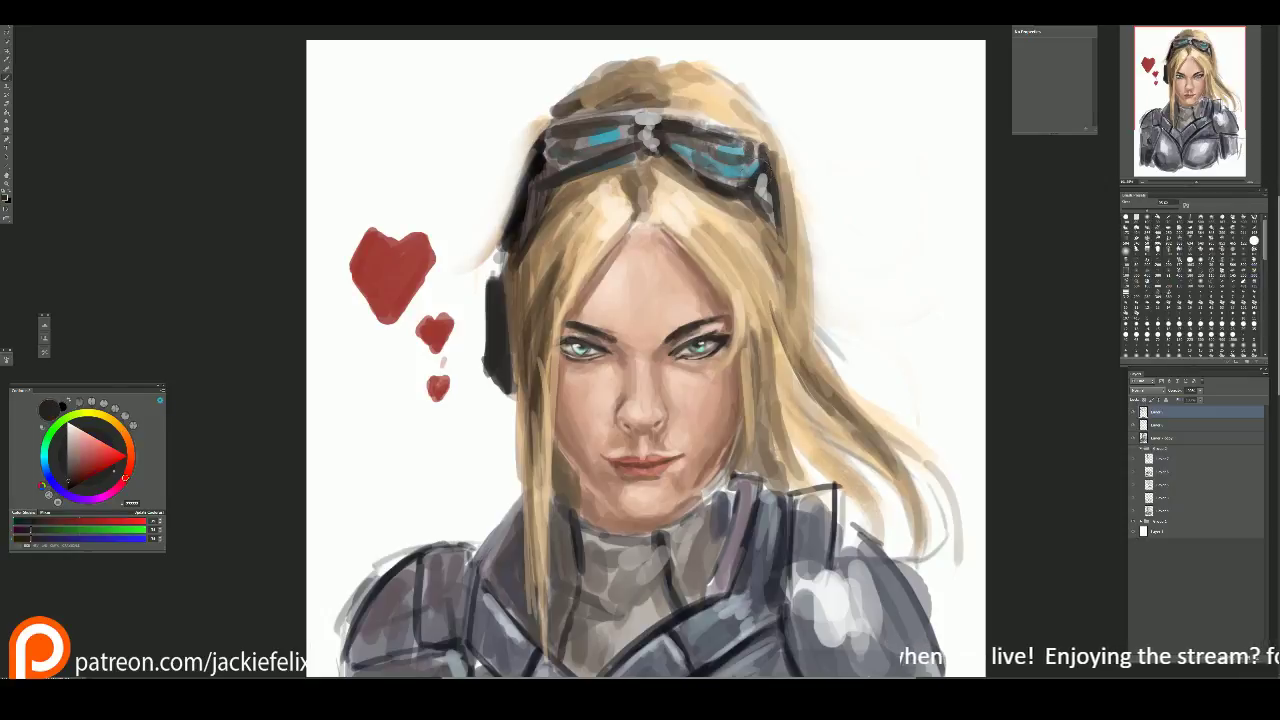
alt+click(780, 213)
drag(788, 228, 852, 310)
alt+click(800, 240)
mouse_move(795, 230)
mouse_down()
mouse_move(850, 320)
mouse_move(855, 304)
mouse_move(870, 372)
mouse_up()
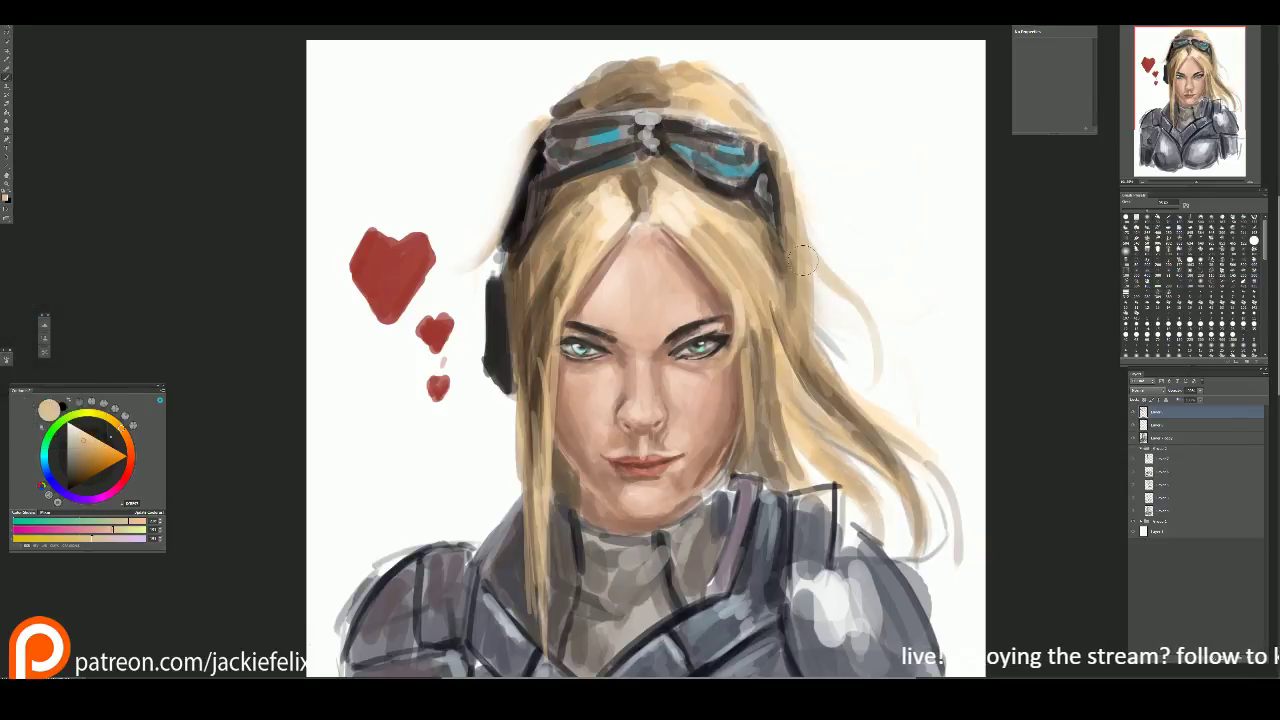
key(ctrl+minus)
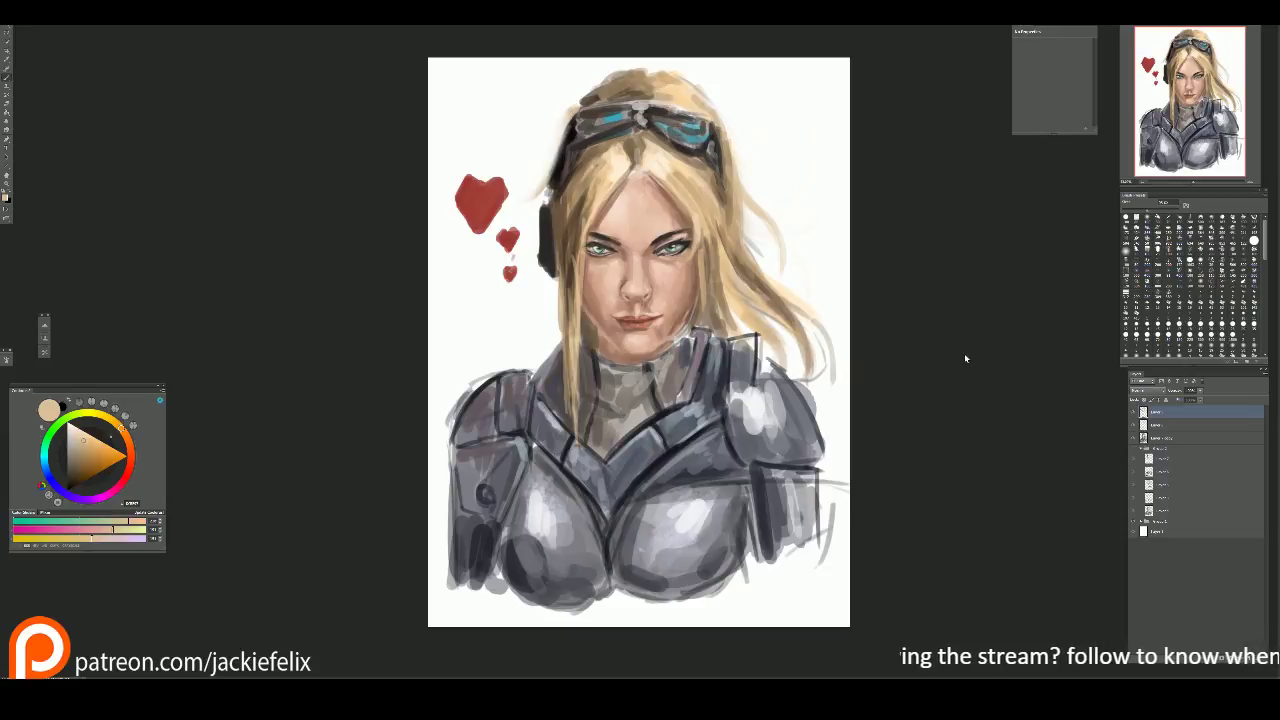
Step: Refine the cheek and jaw edge on the earpiece side with sampled skin tones
scroll(604, 300, up, 3)
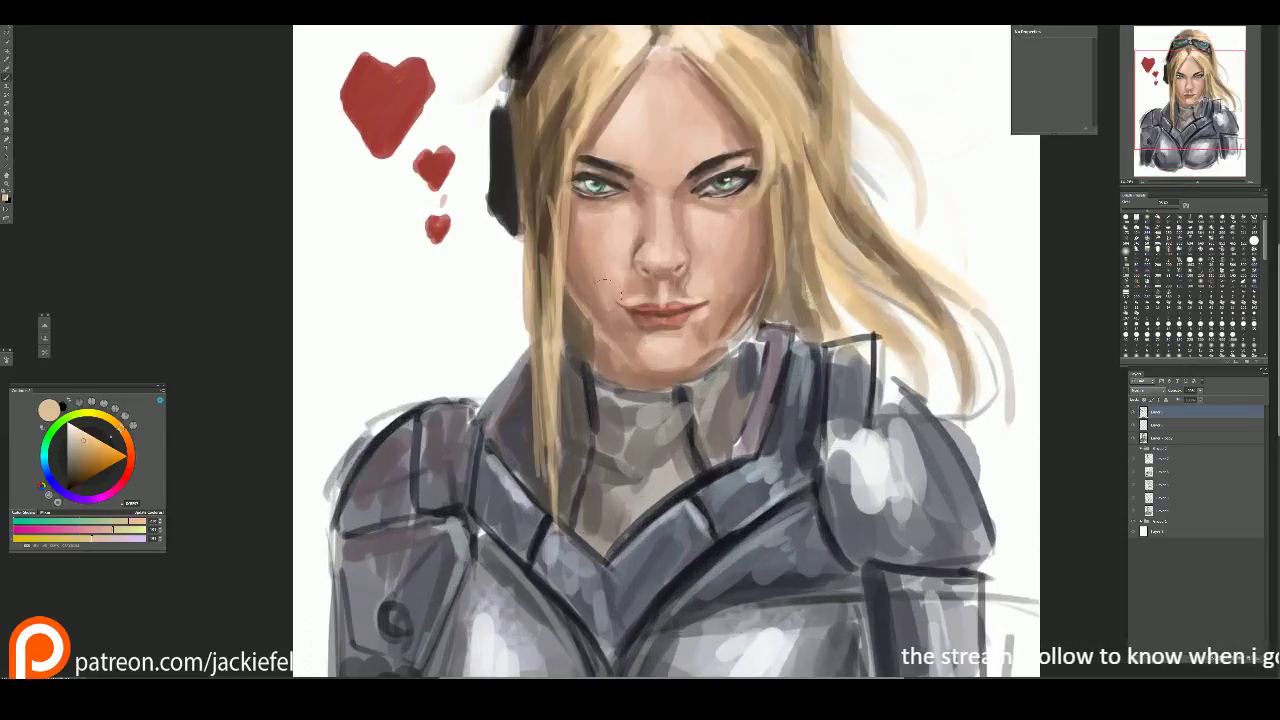
key(bracketright)
alt+click(574, 273)
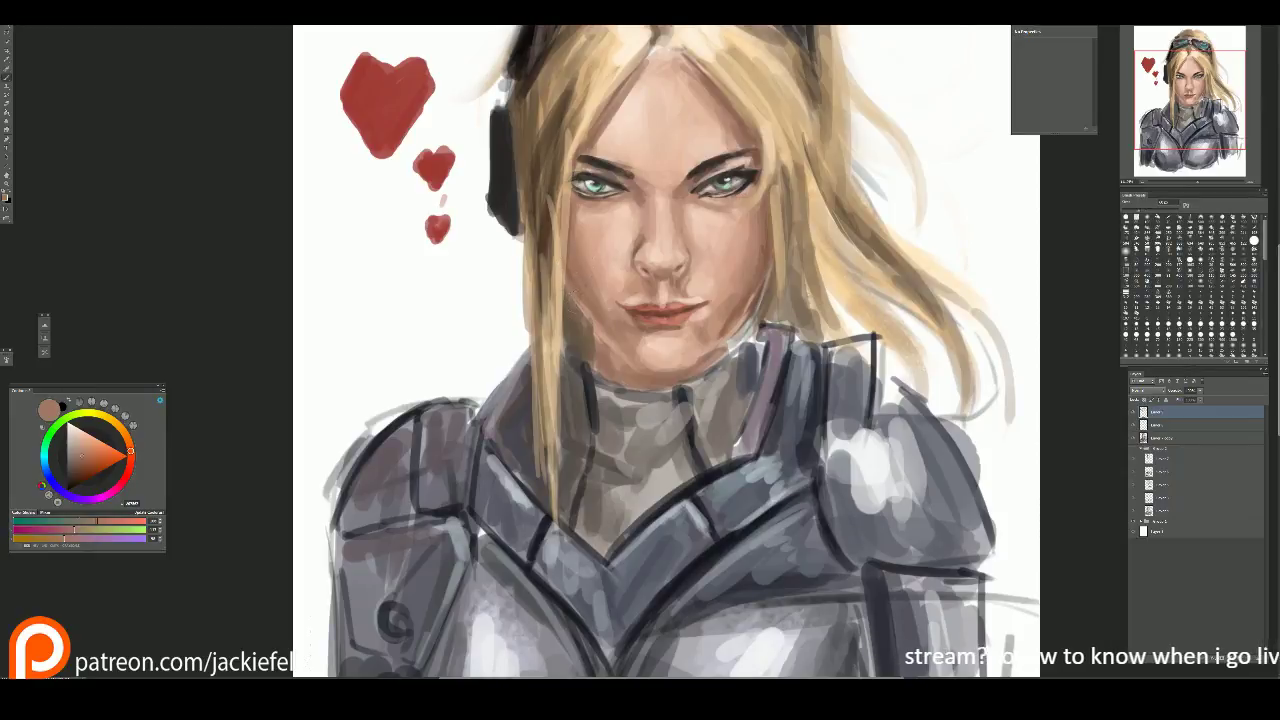
alt+click(636, 359)
mouse_move(570, 277)
mouse_down()
mouse_move(572, 300)
mouse_move(630, 358)
mouse_up()
alt+click(568, 265)
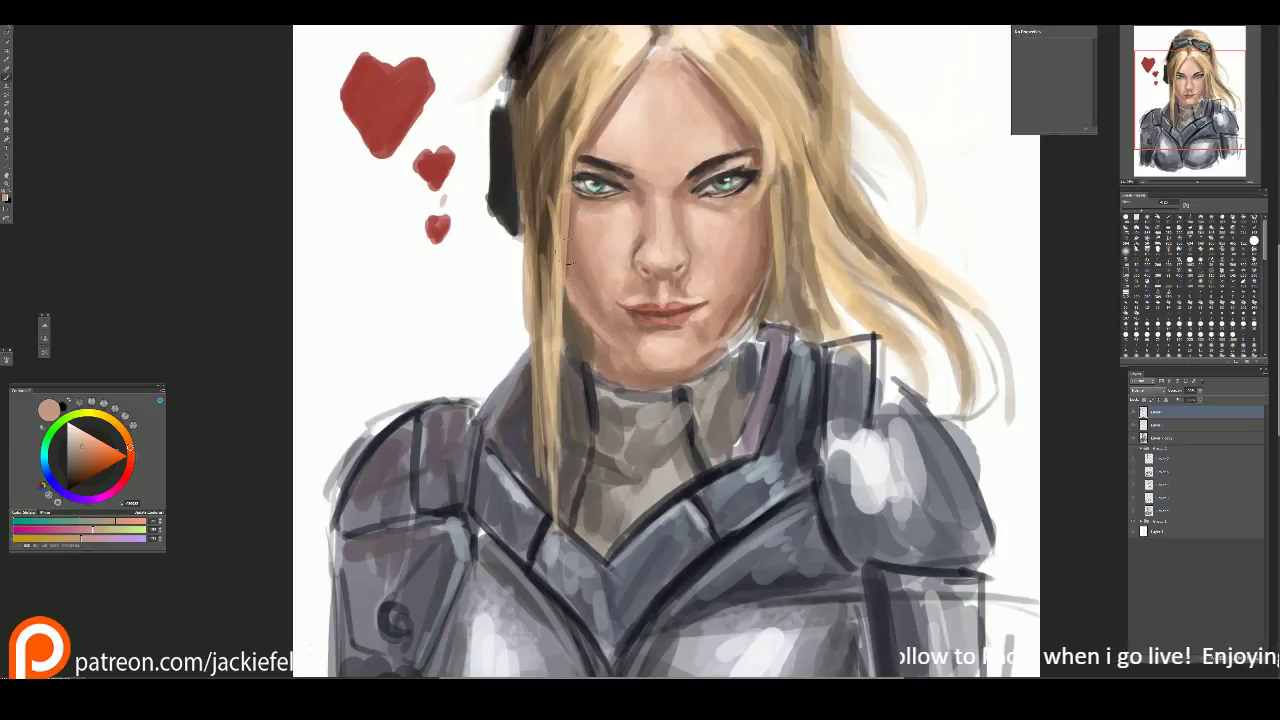
Step: Smooth the nose with sampled skin tones and dab a near-white highlight on its tip
mouse_move(656, 241)
mouse_down()
mouse_move(652, 171)
mouse_move(671, 241)
mouse_up()
alt+click(693, 213)
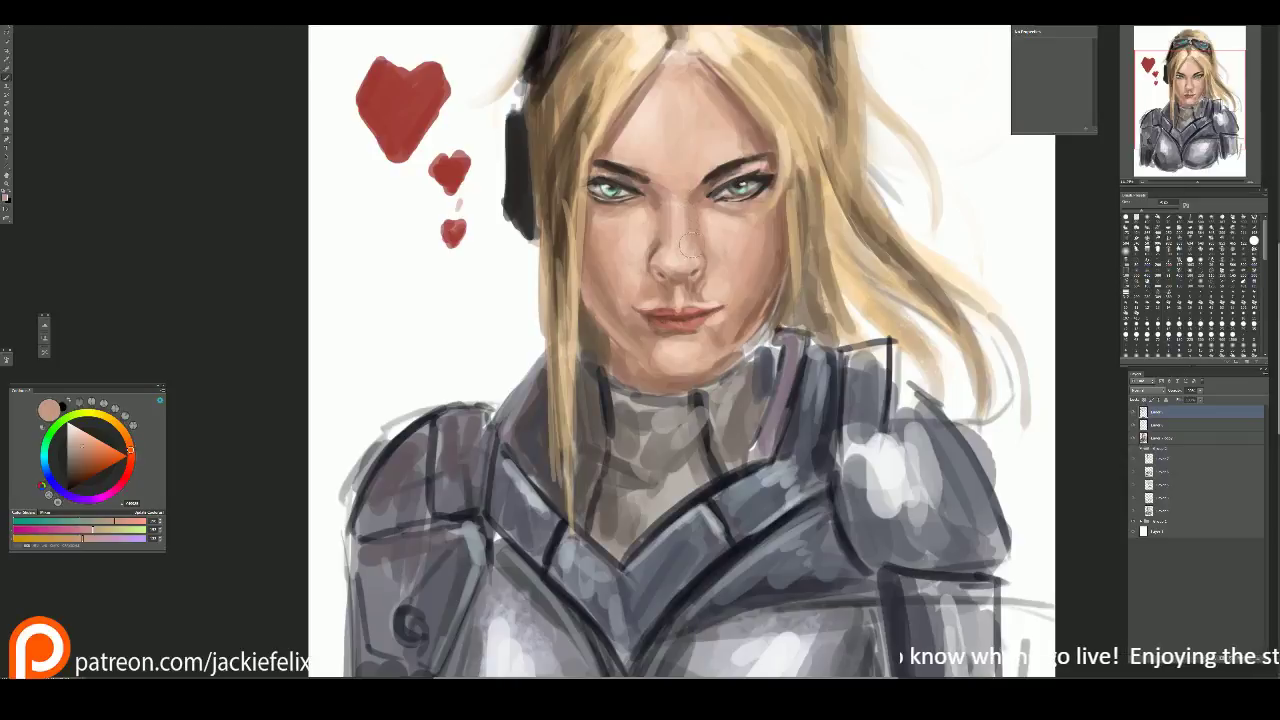
drag(740, 263, 731, 343)
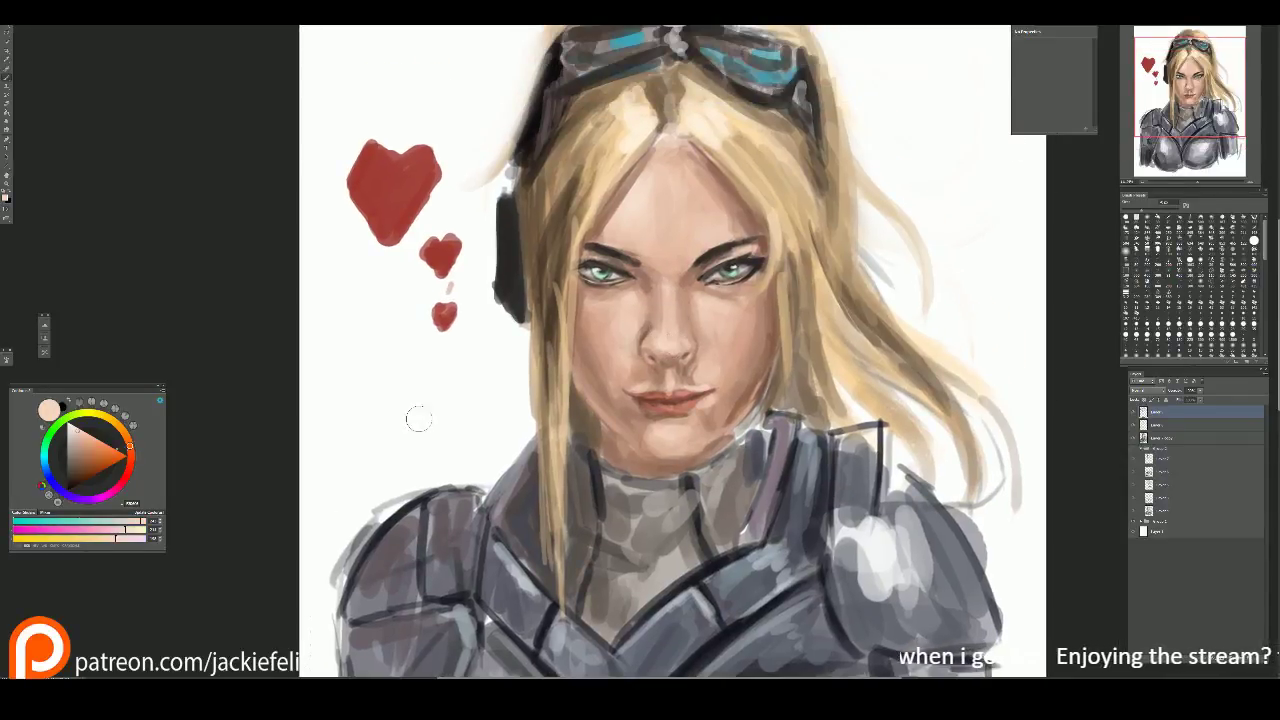
alt+click(363, 378)
click(671, 345)
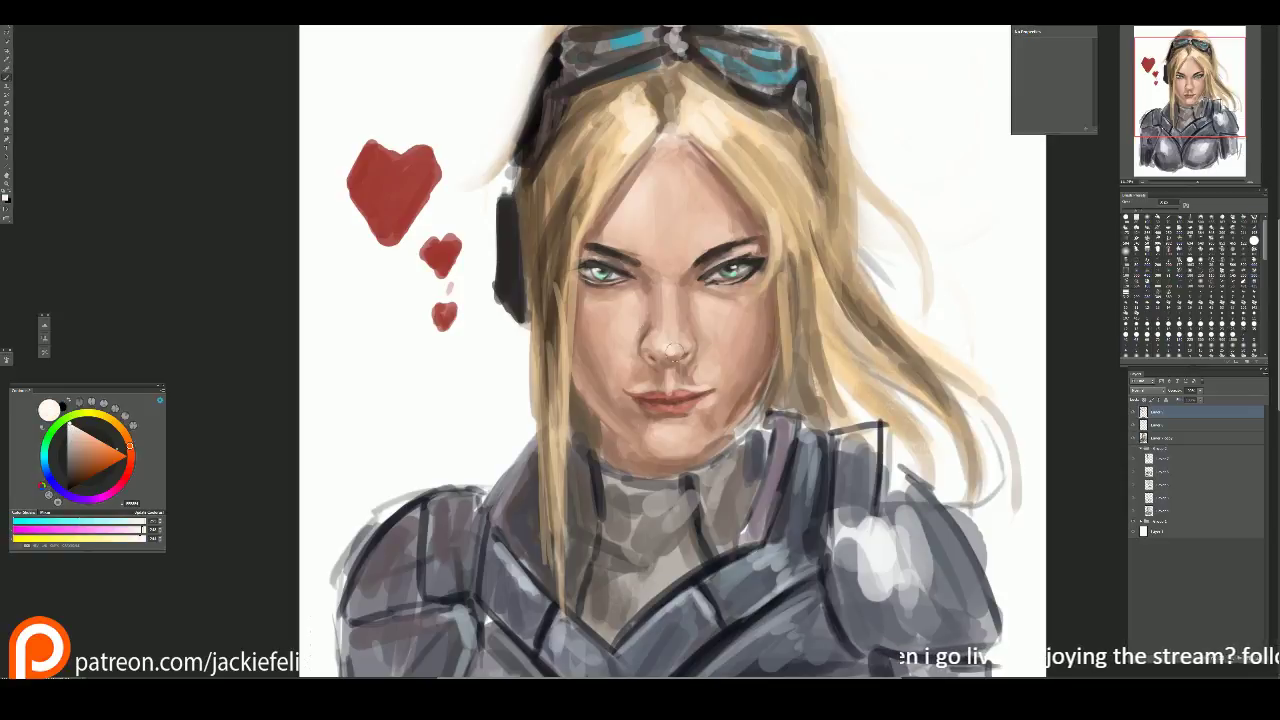
drag(668, 348, 672, 338)
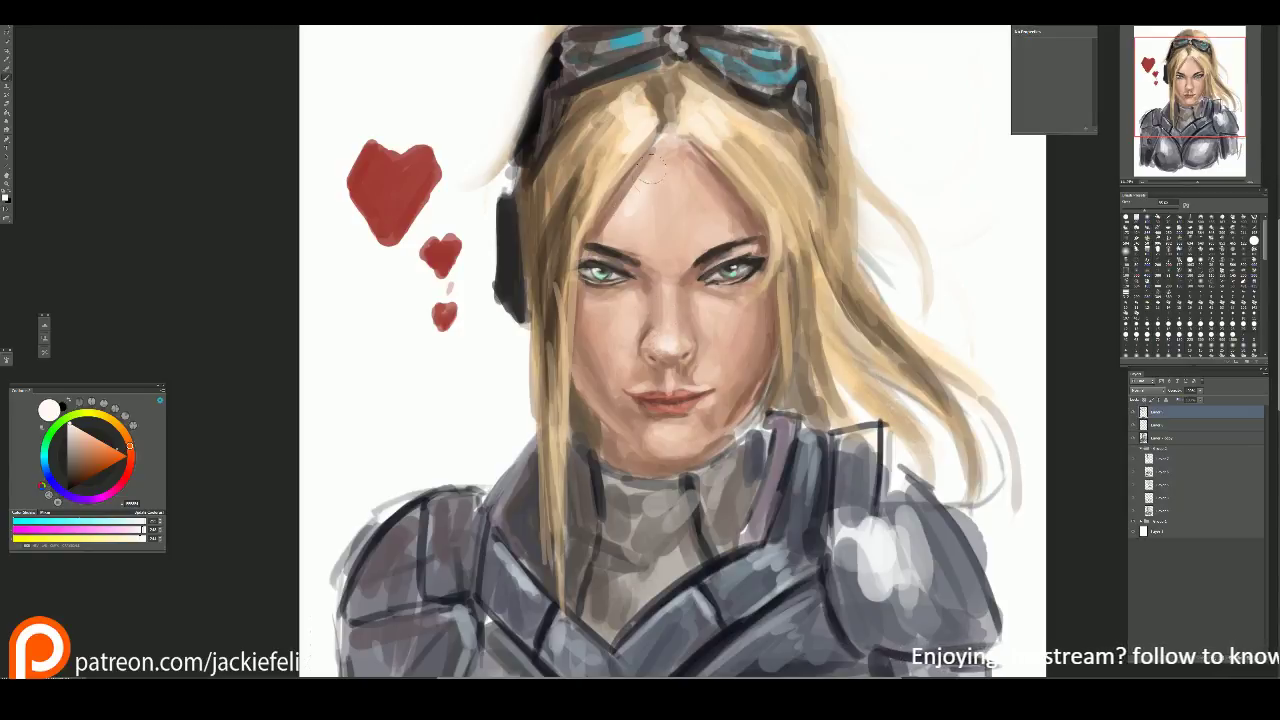
Step: Brighten and smooth the forehead above the brows with sampled pale skin tones
alt+click(628, 222)
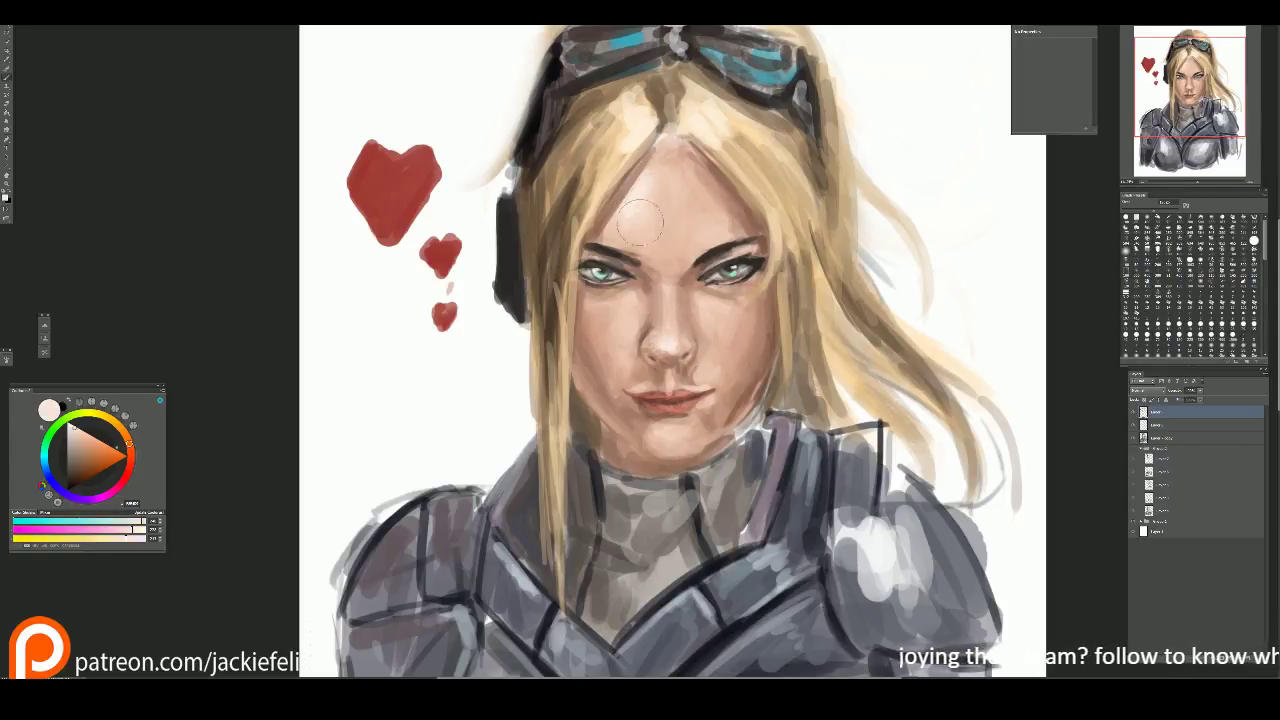
alt+click(712, 213)
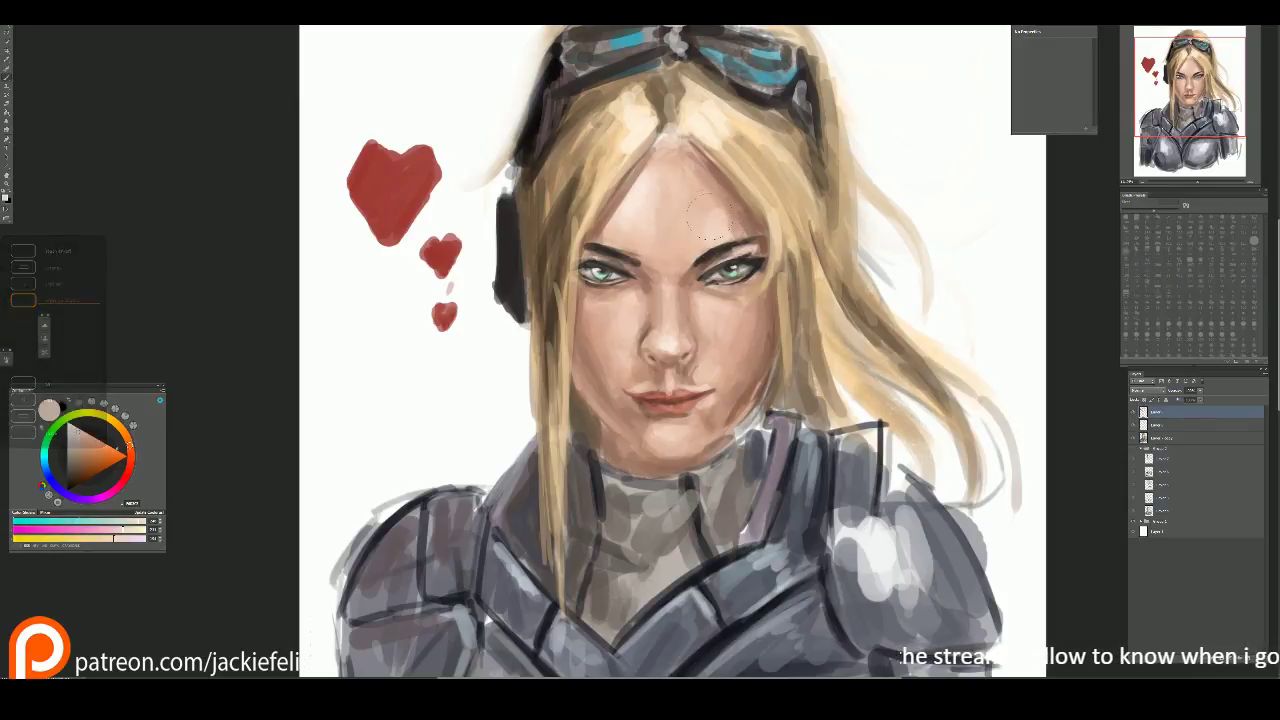
mouse_move(712, 213)
mouse_down()
mouse_move(695, 240)
mouse_move(715, 235)
mouse_up()
Step: Blend sampled pink and tan skin tones over the cheeks and along the jaw opposite the earpiece
key(alt)
alt+click(608, 322)
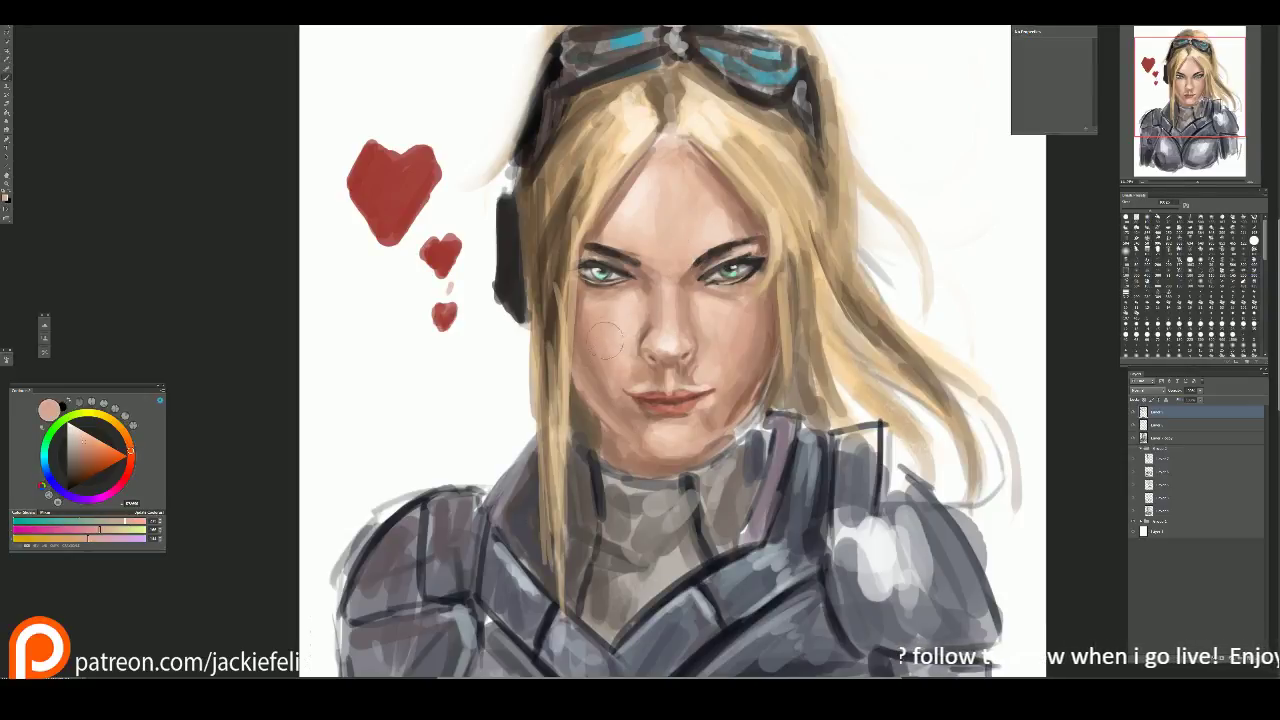
alt+click(605, 385)
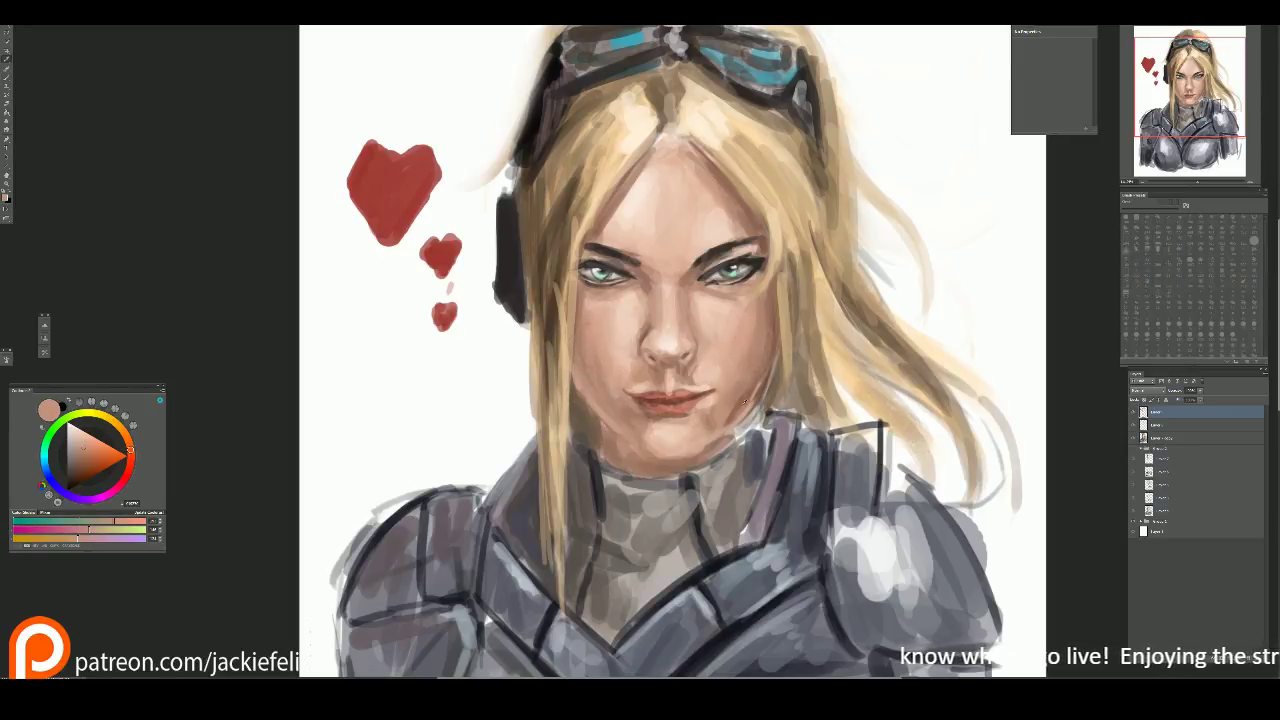
alt+click(726, 405)
drag(736, 424, 702, 444)
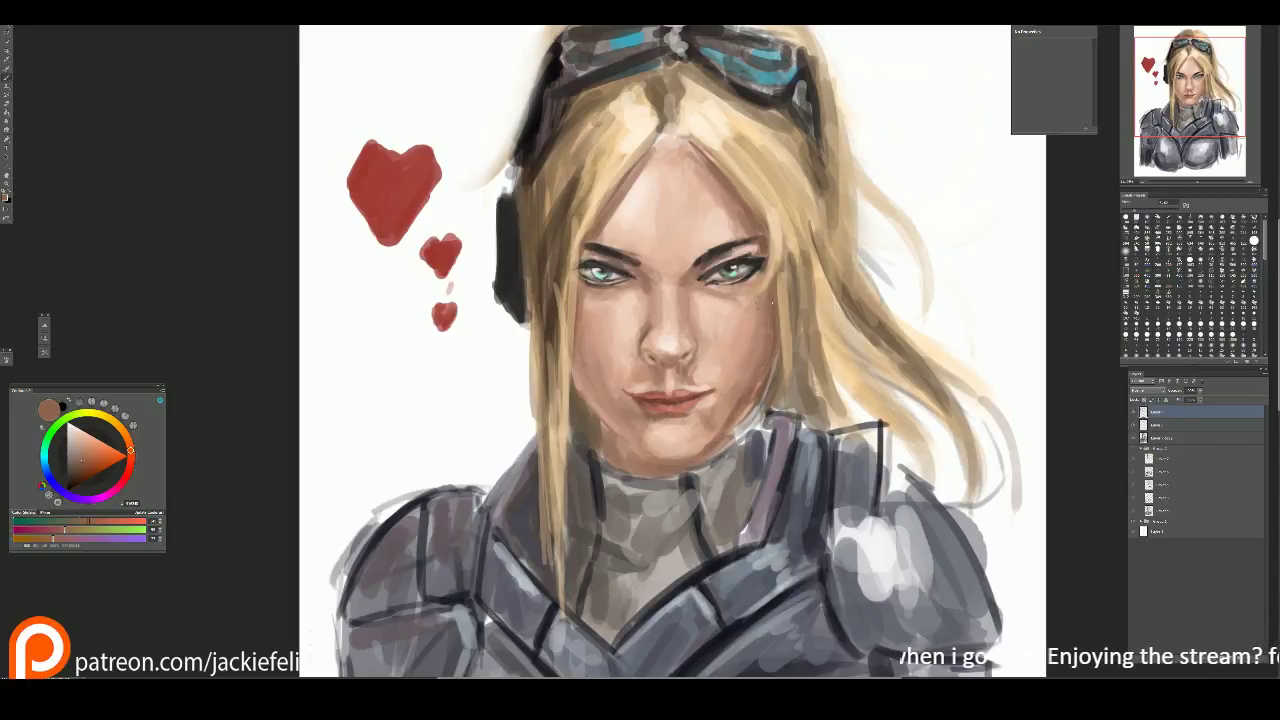
Step: Deepen the shadow along the jawline and under the chin with sampled dark reddish brown
key(alt)
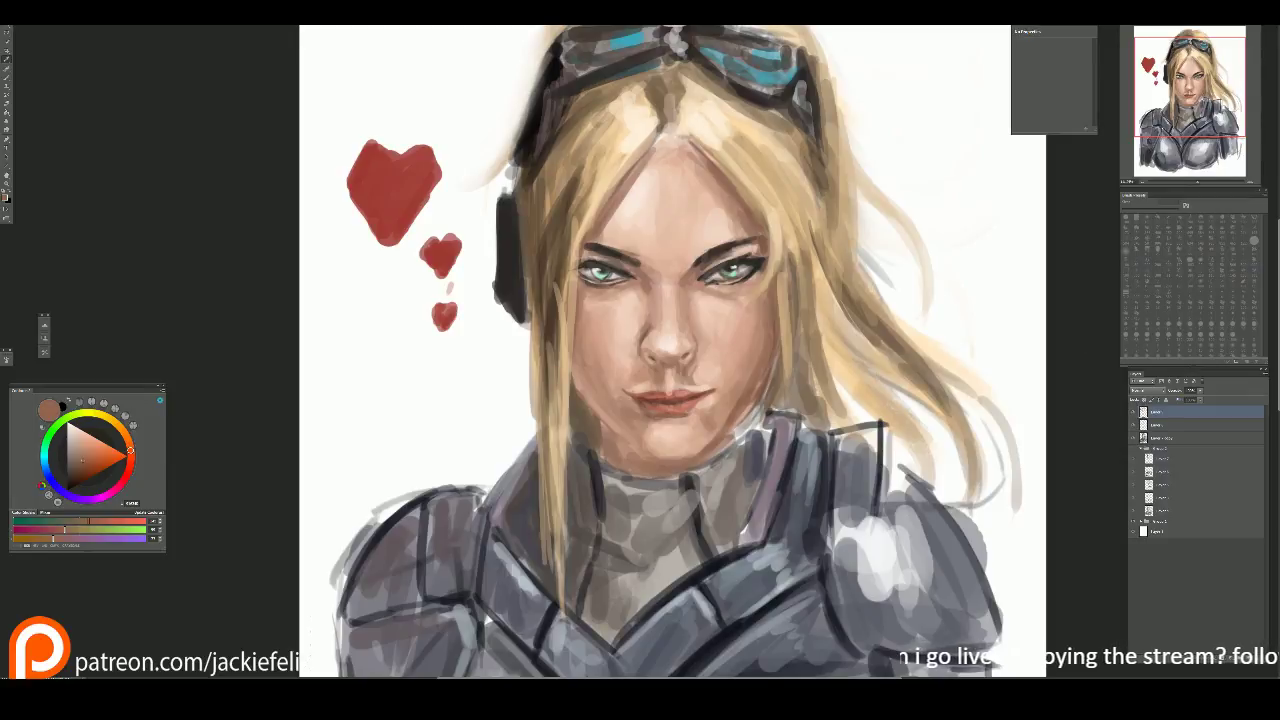
alt+click(608, 440)
mouse_move(606, 426)
mouse_down()
mouse_move(610, 458)
mouse_move(636, 468)
mouse_move(610, 470)
mouse_move(656, 474)
mouse_move(692, 466)
mouse_move(745, 418)
mouse_up()
alt+click(615, 455)
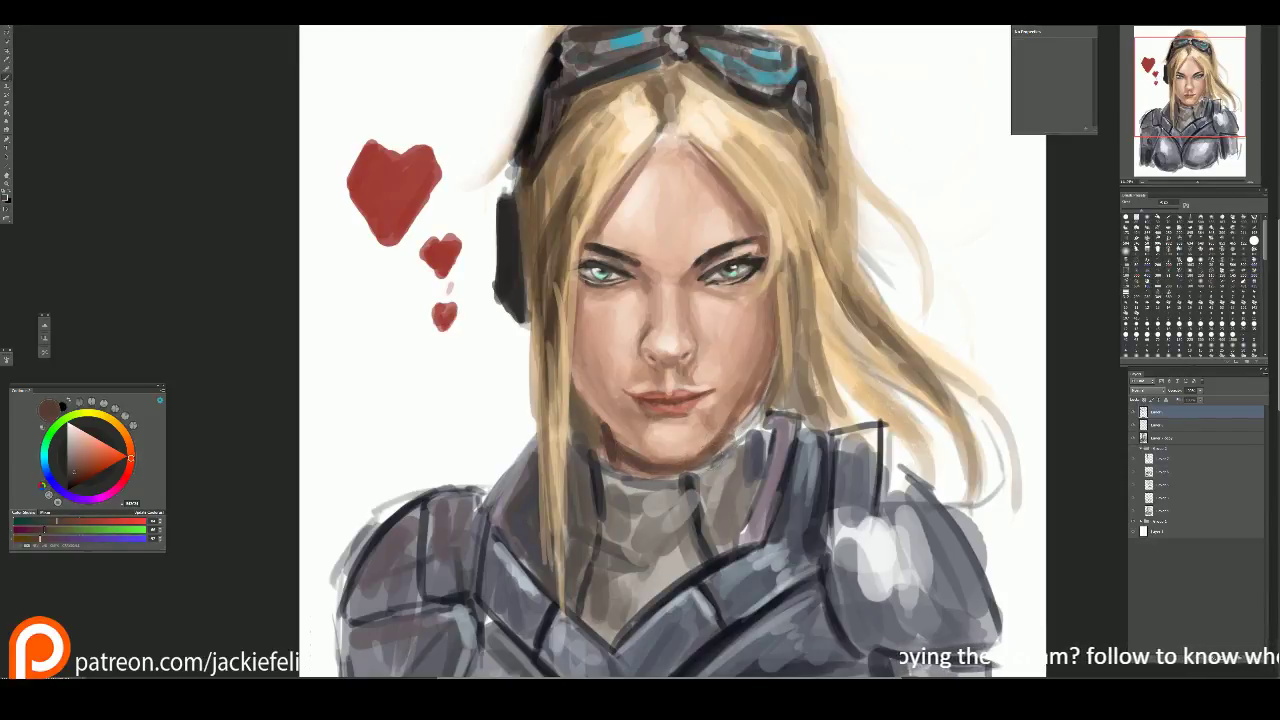
key(bracketright)
key(bracketleft)
drag(616, 458, 652, 470)
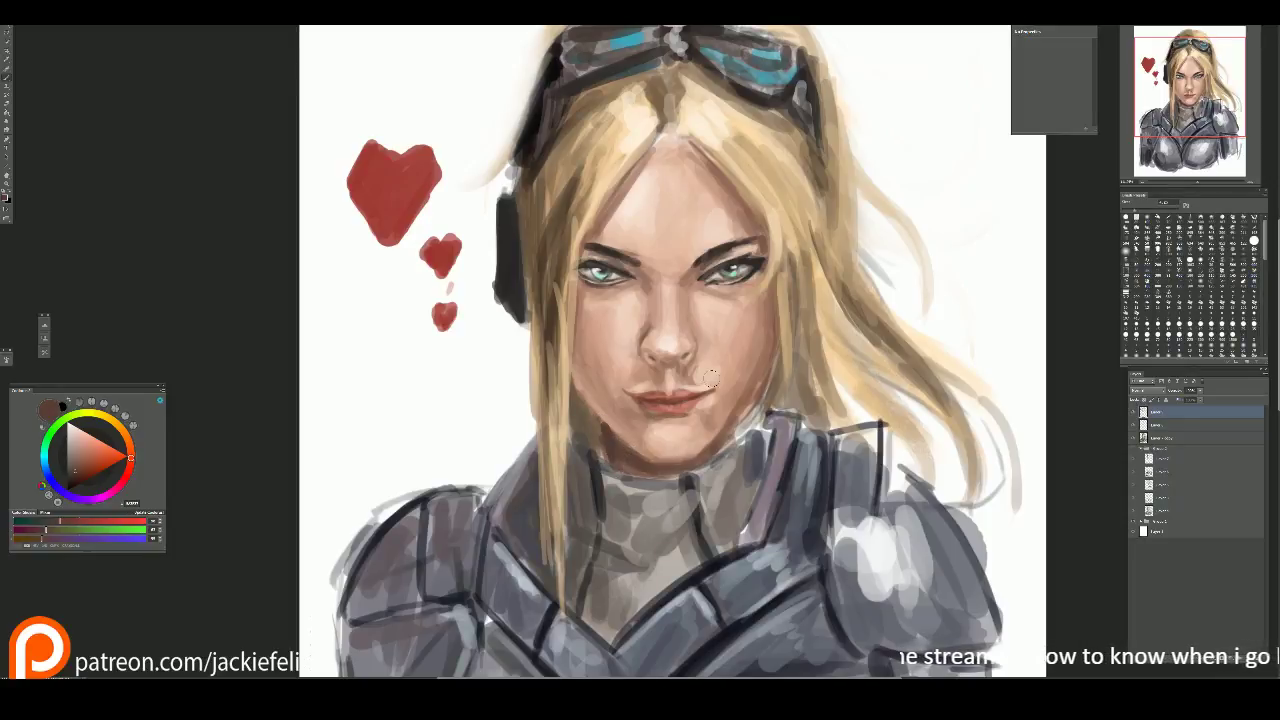
Step: Paint a small dark heart-shaped emblem on the front of the neck piece
key(ctrl+minus)
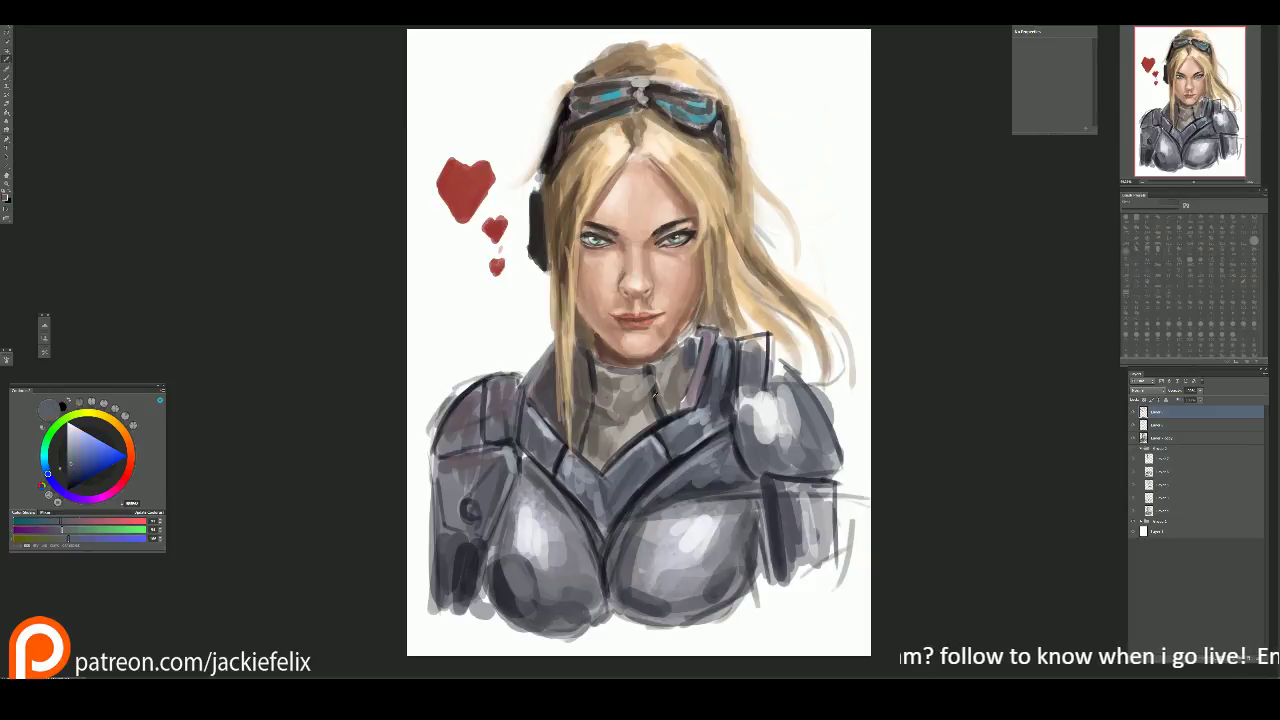
alt+click(654, 397)
mouse_move(610, 400)
mouse_down()
mouse_move(630, 398)
mouse_move(610, 404)
mouse_move(624, 412)
mouse_up()
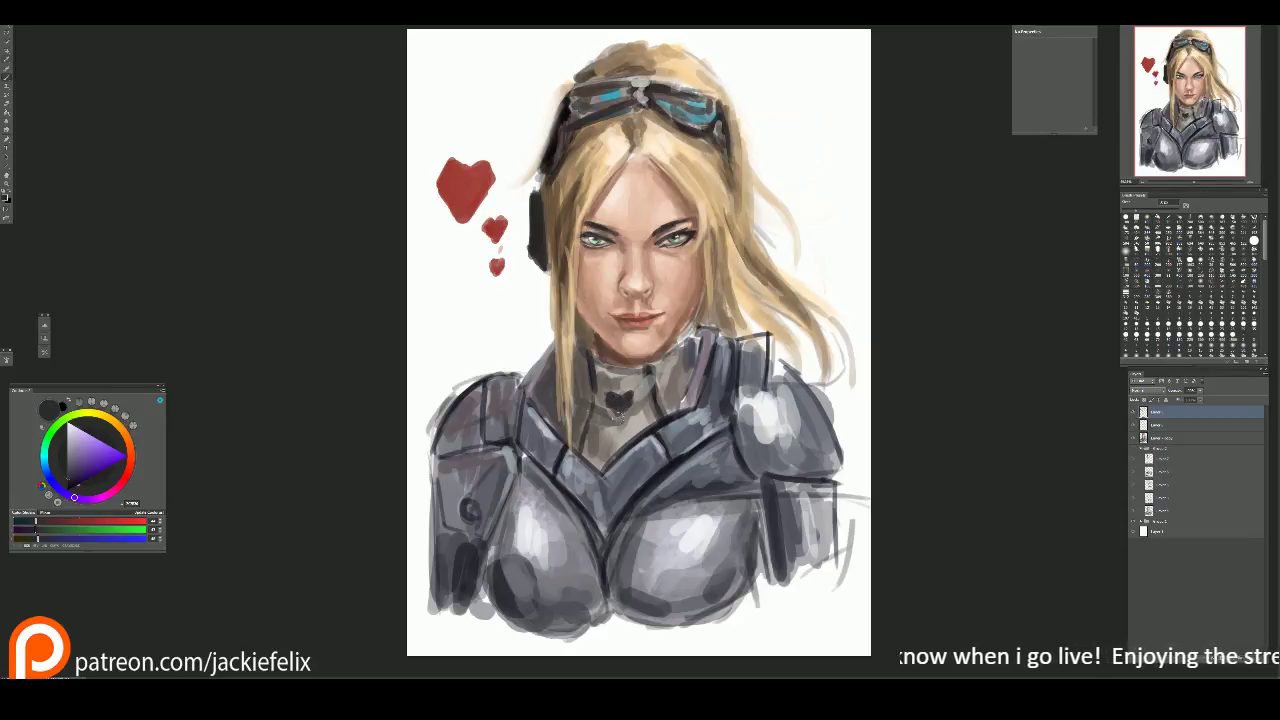
Step: Lighten the neck piece beneath the chin and down to the collar with sampled warm beige and a paler off-white
key(alt)
alt+click(624, 428)
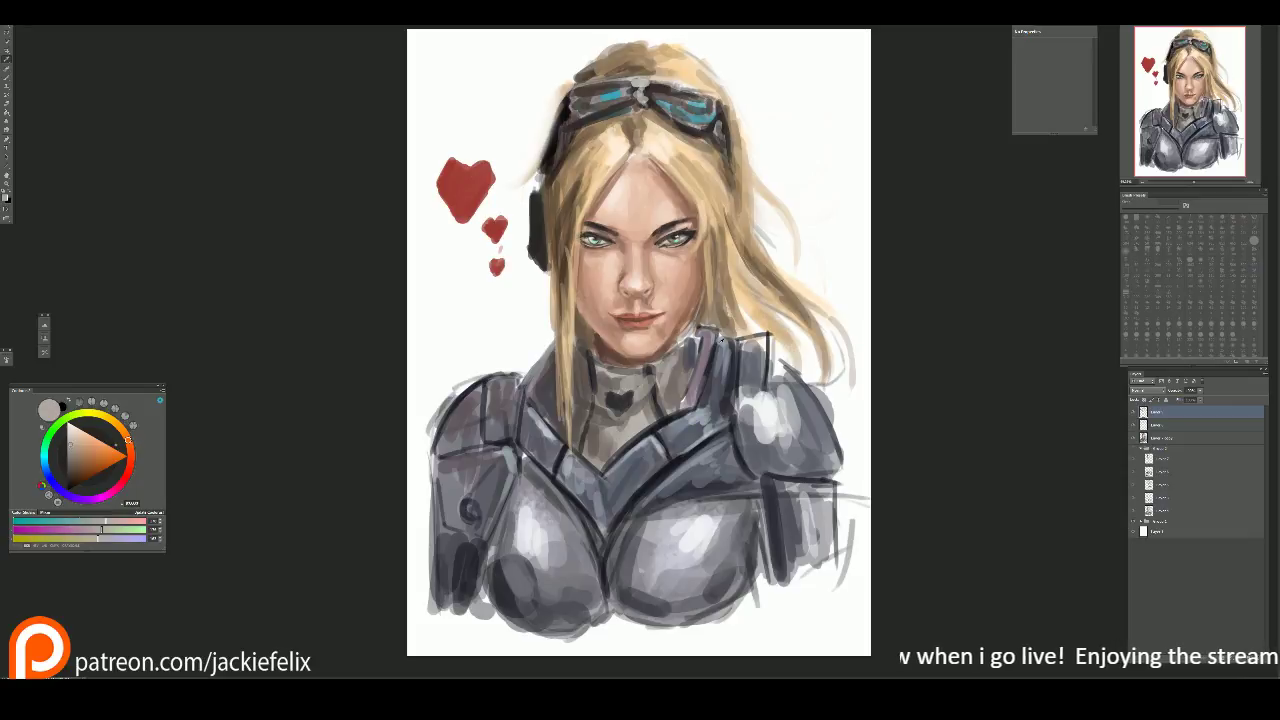
alt+click(620, 432)
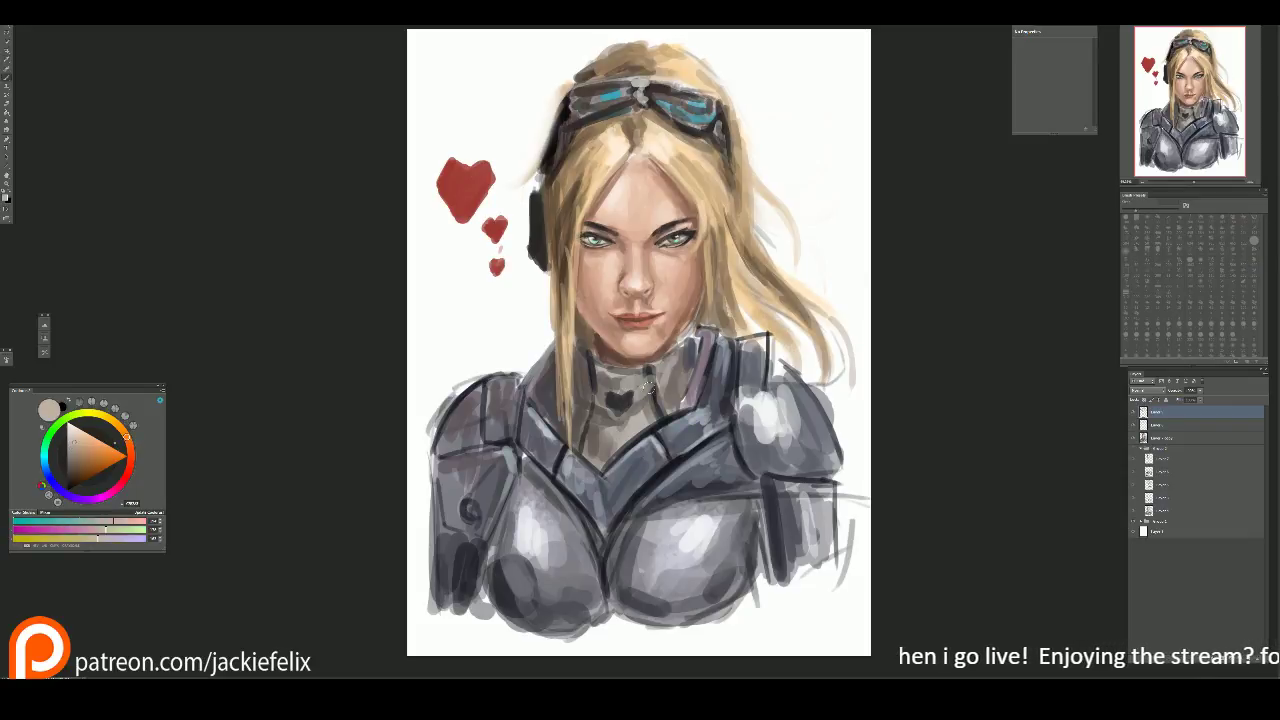
mouse_move(646, 428)
mouse_down()
mouse_move(612, 460)
mouse_move(620, 412)
mouse_move(606, 462)
mouse_up()
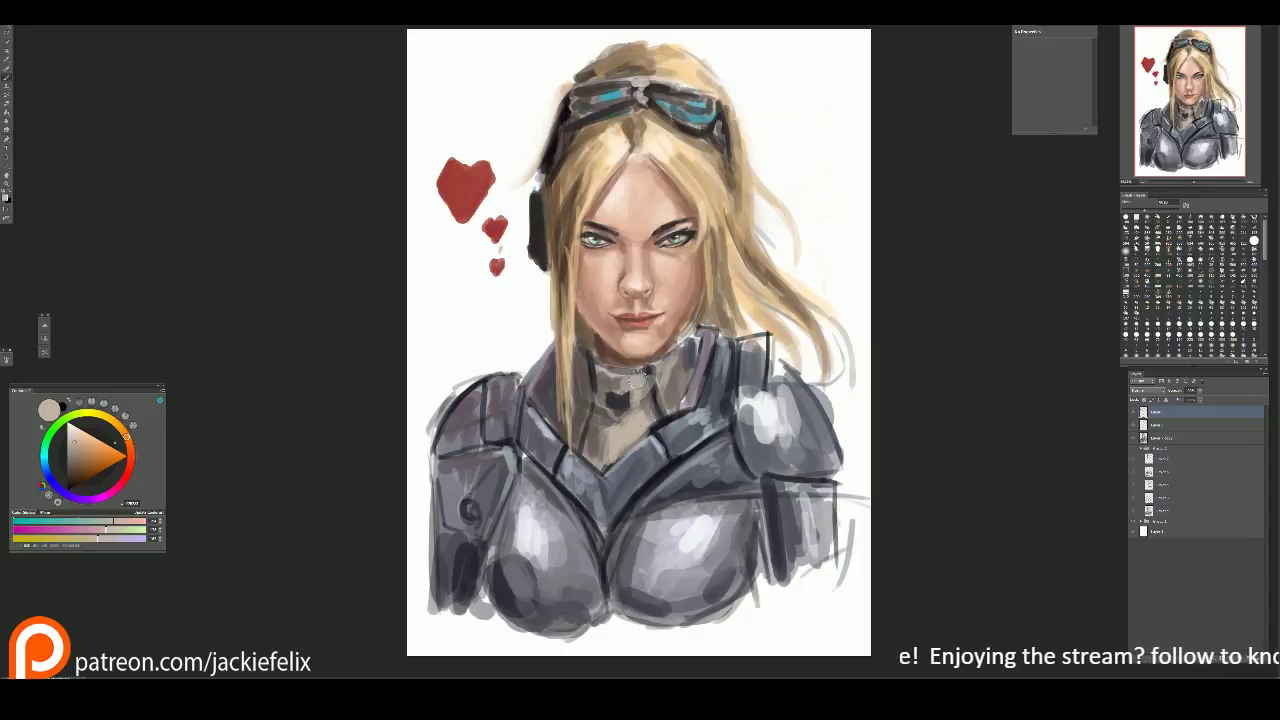
drag(595, 375, 690, 345)
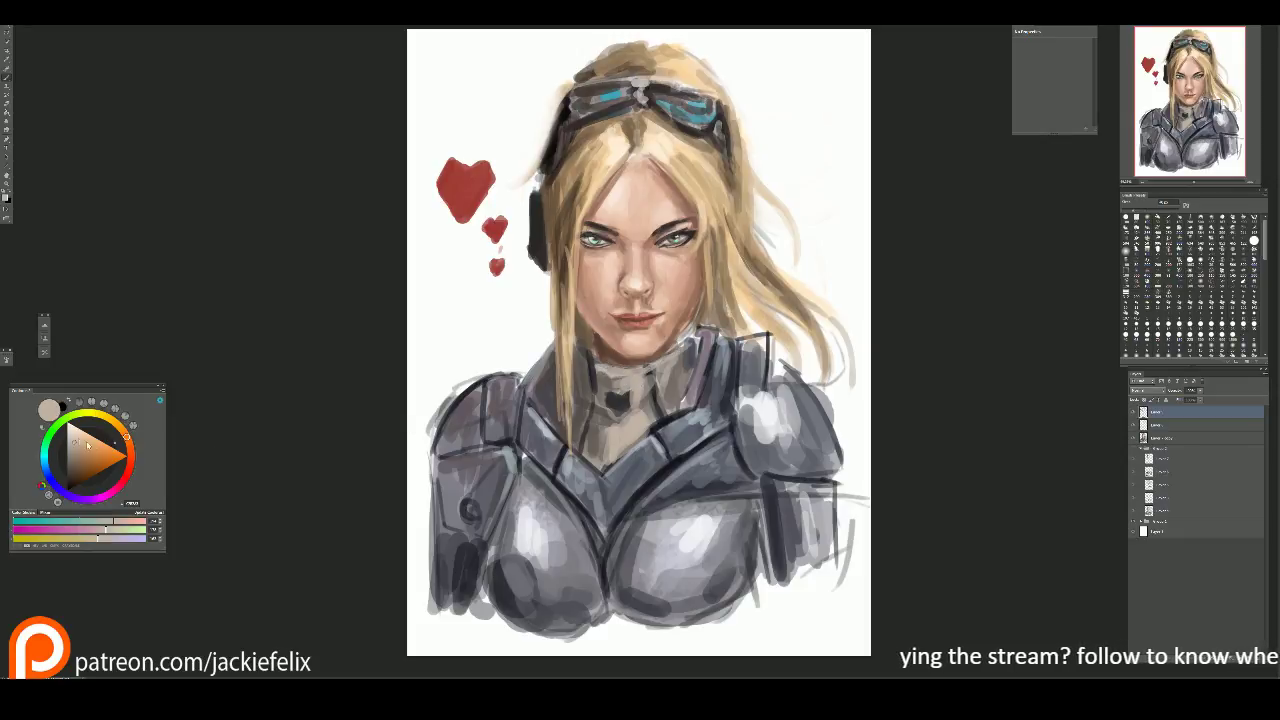
drag(87, 446, 72, 432)
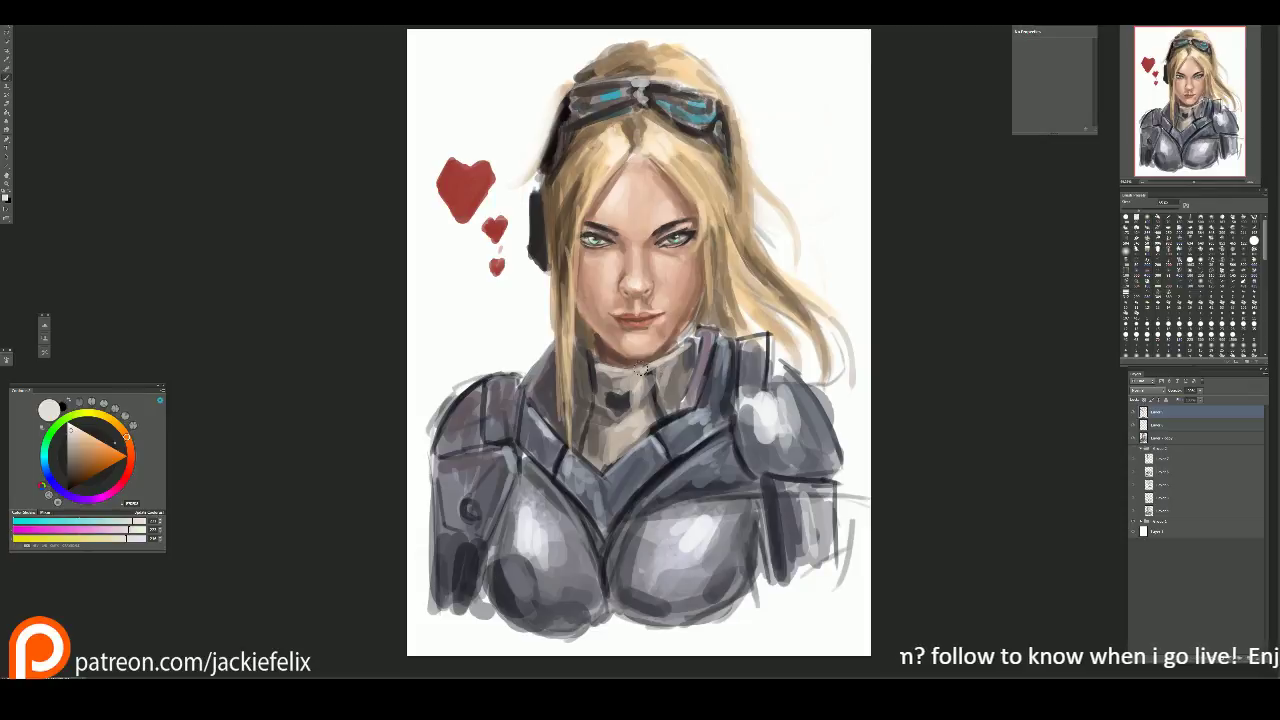
Step: Paint over the dark neck emblem with sampled beige tones and darken the inner collar edge with a dark violet-grey
alt+click(632, 288)
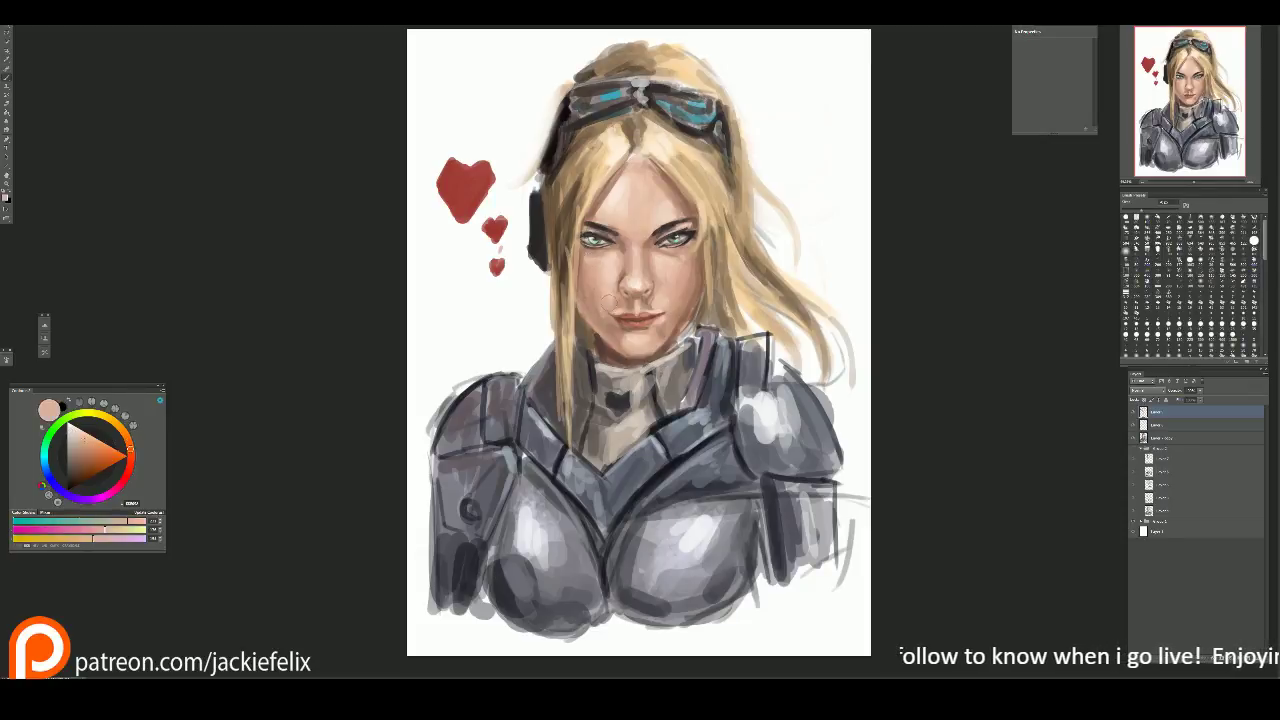
alt+click(612, 390)
alt+click(620, 381)
drag(616, 380, 633, 400)
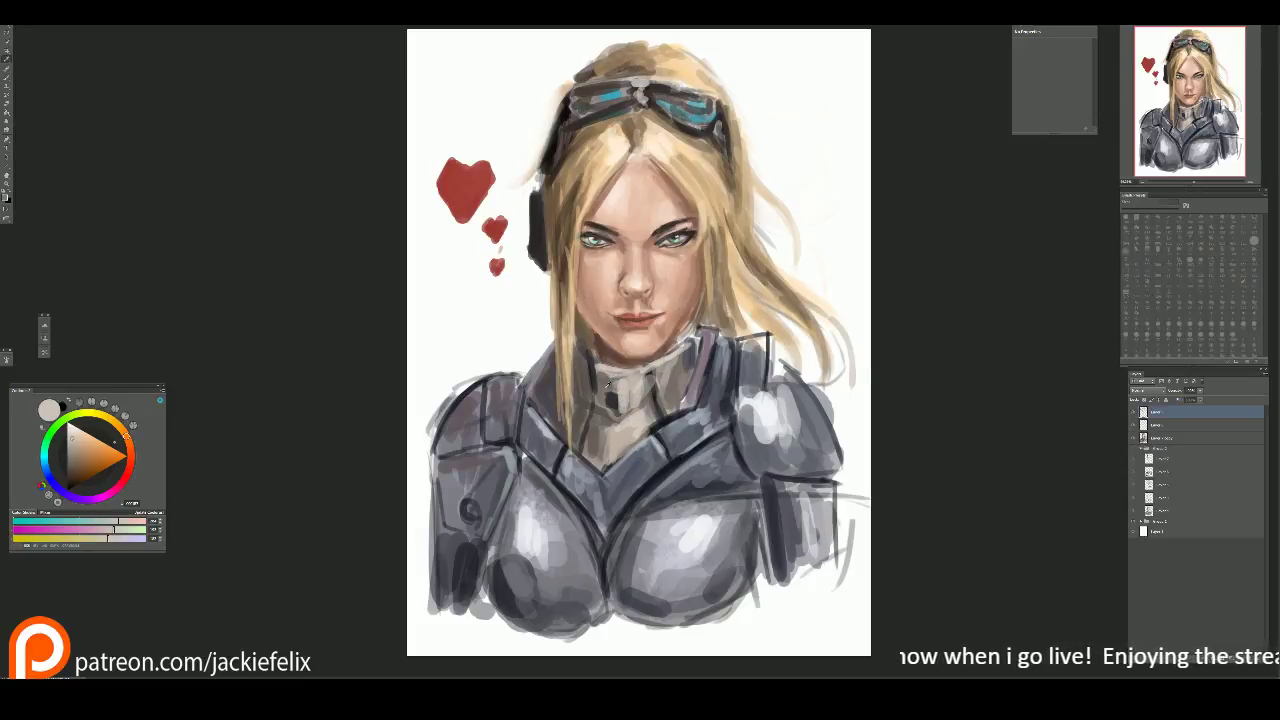
alt+click(615, 381)
mouse_move(612, 392)
mouse_down()
mouse_move(618, 405)
mouse_move(617, 383)
mouse_move(618, 420)
mouse_up()
alt+click(622, 387)
alt+click(602, 431)
mouse_move(608, 372)
mouse_down()
mouse_move(618, 410)
mouse_move(596, 374)
mouse_move(652, 398)
mouse_up()
alt+click(594, 363)
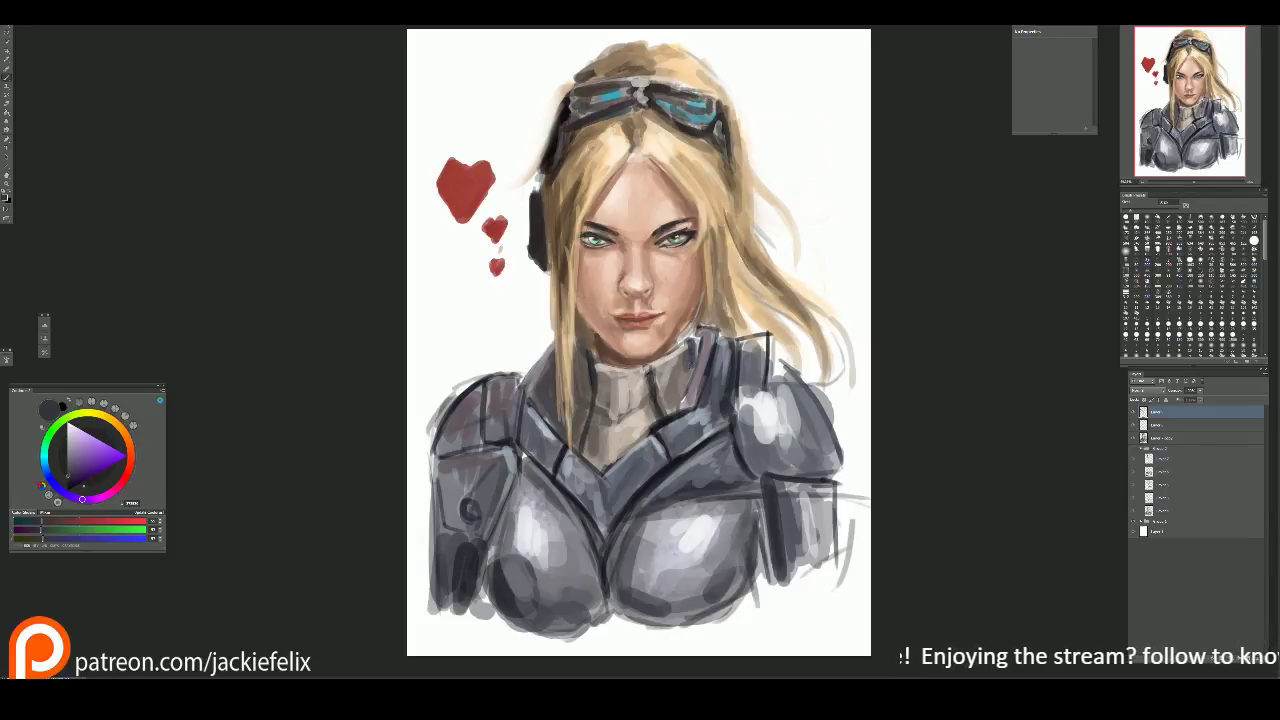
drag(706, 332, 684, 404)
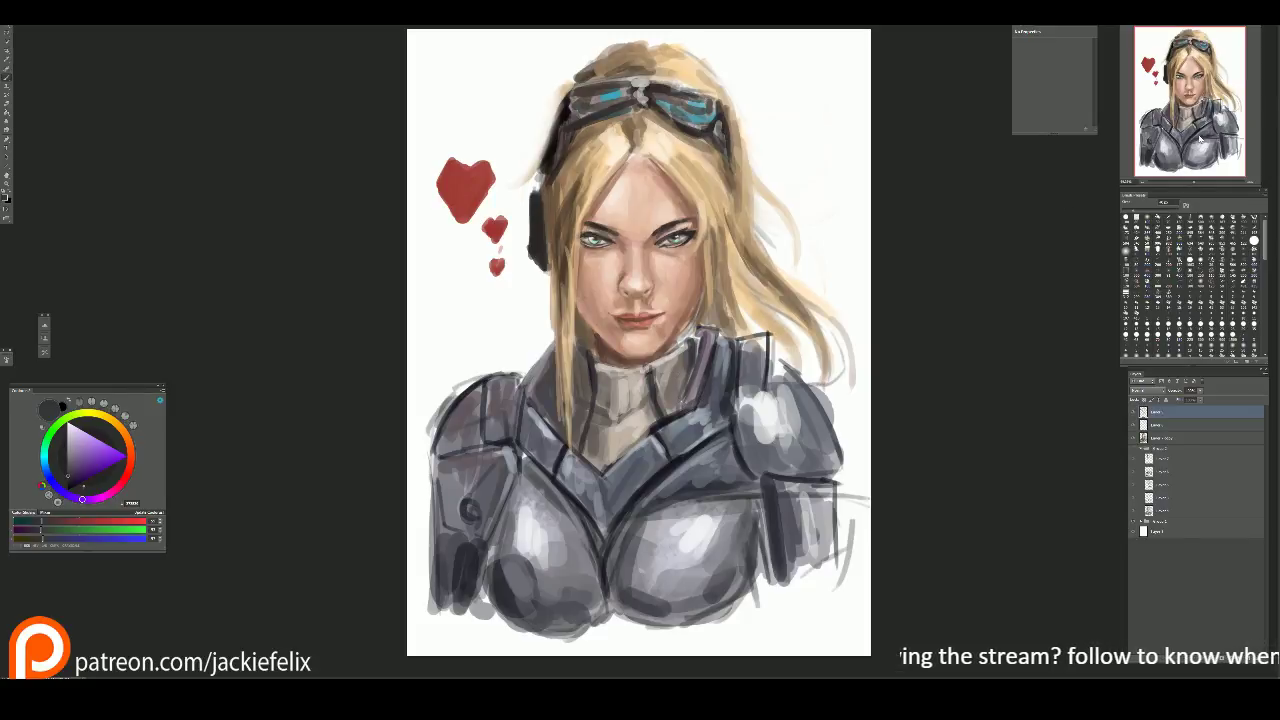
Step: Darken the goggle lens and strap with a sampled near-black, and edge the headset earpiece with light grey
alt+click(677, 164)
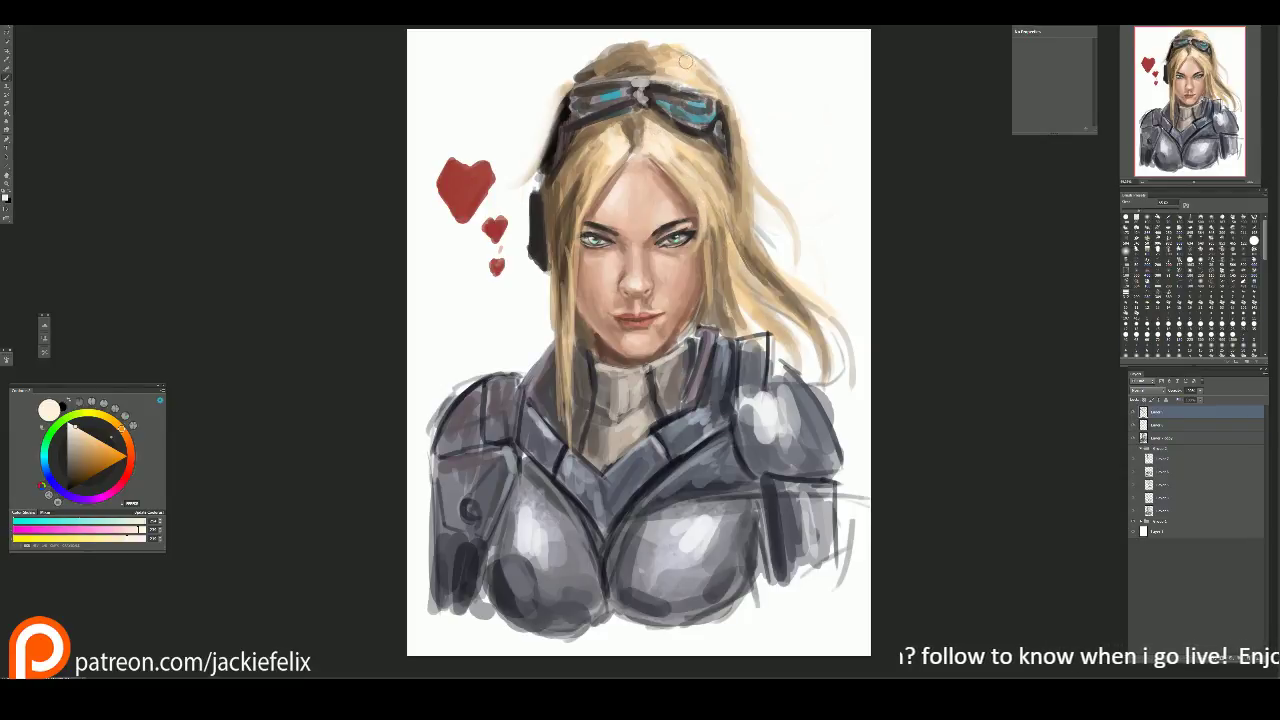
alt+click(655, 87)
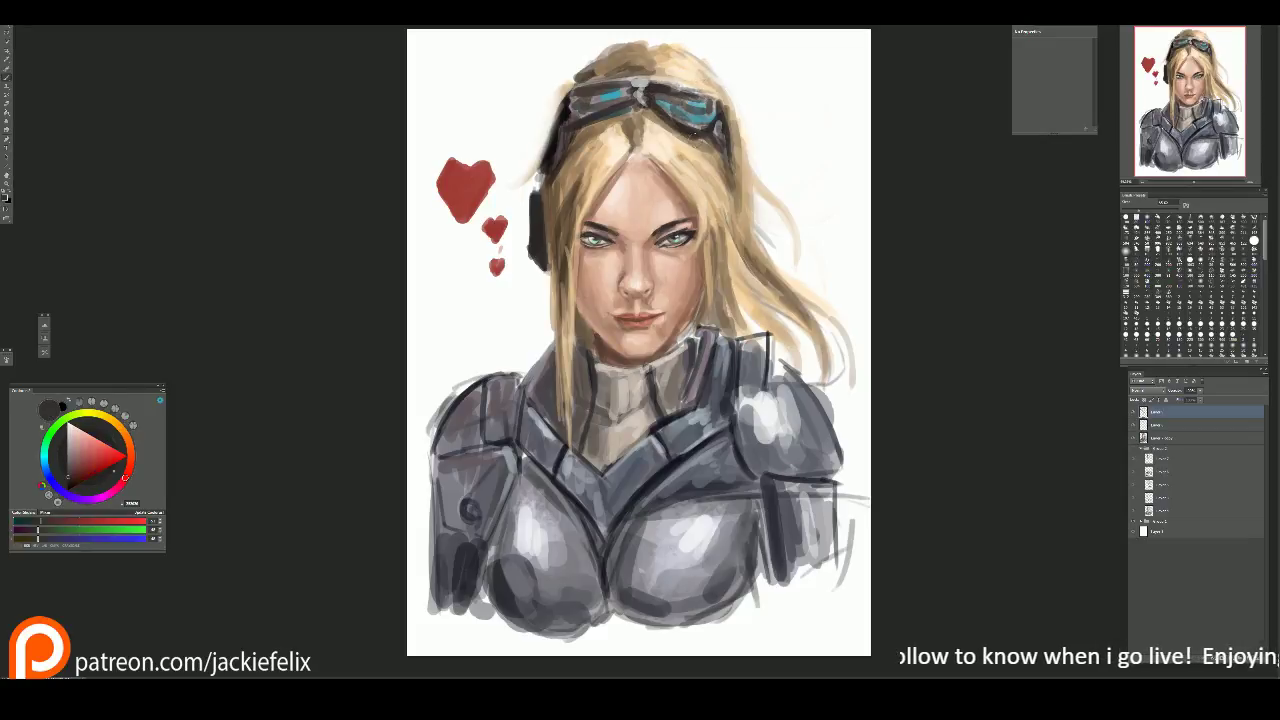
mouse_move(660, 90)
mouse_down()
mouse_move(722, 140)
mouse_move(736, 214)
mouse_up()
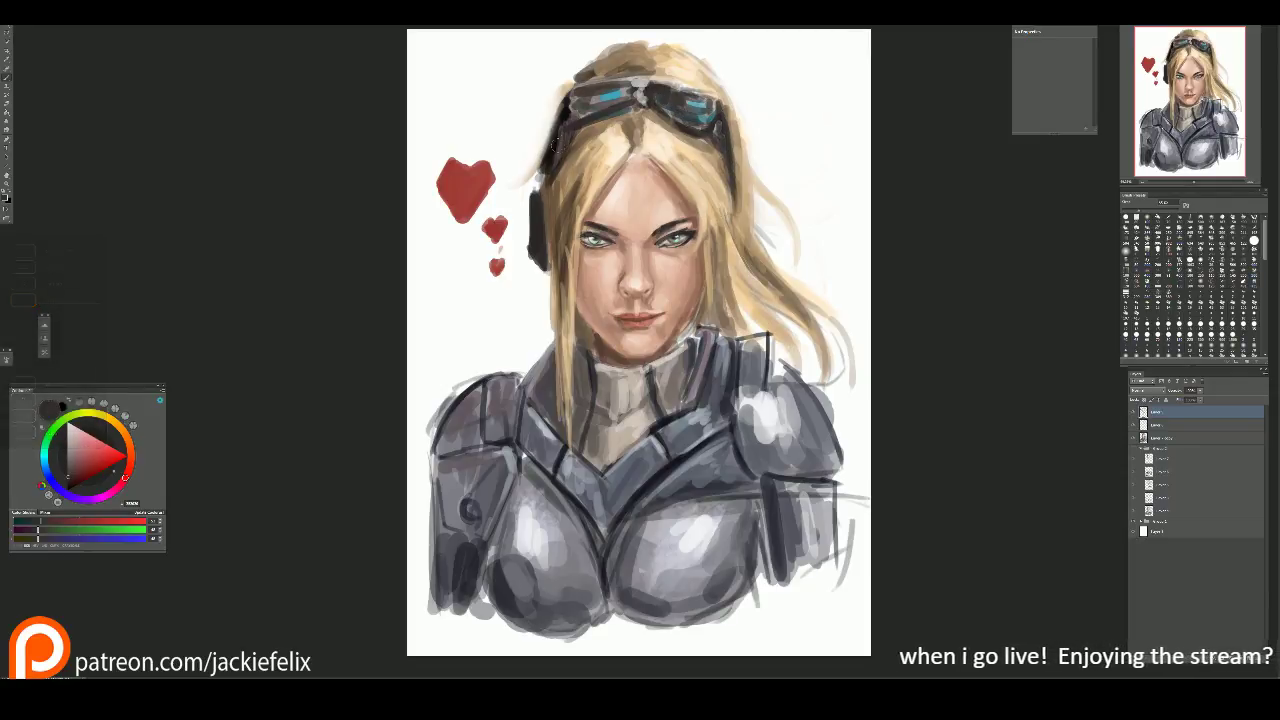
alt+click(516, 200)
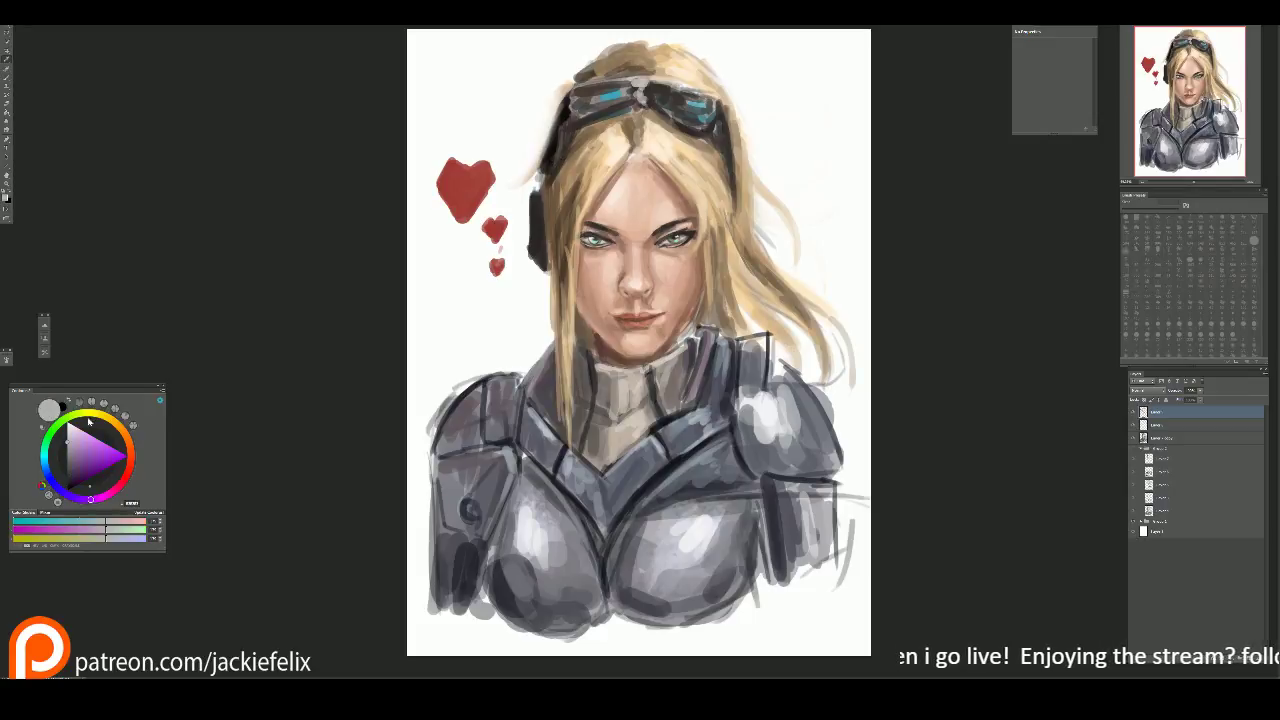
drag(533, 190, 546, 276)
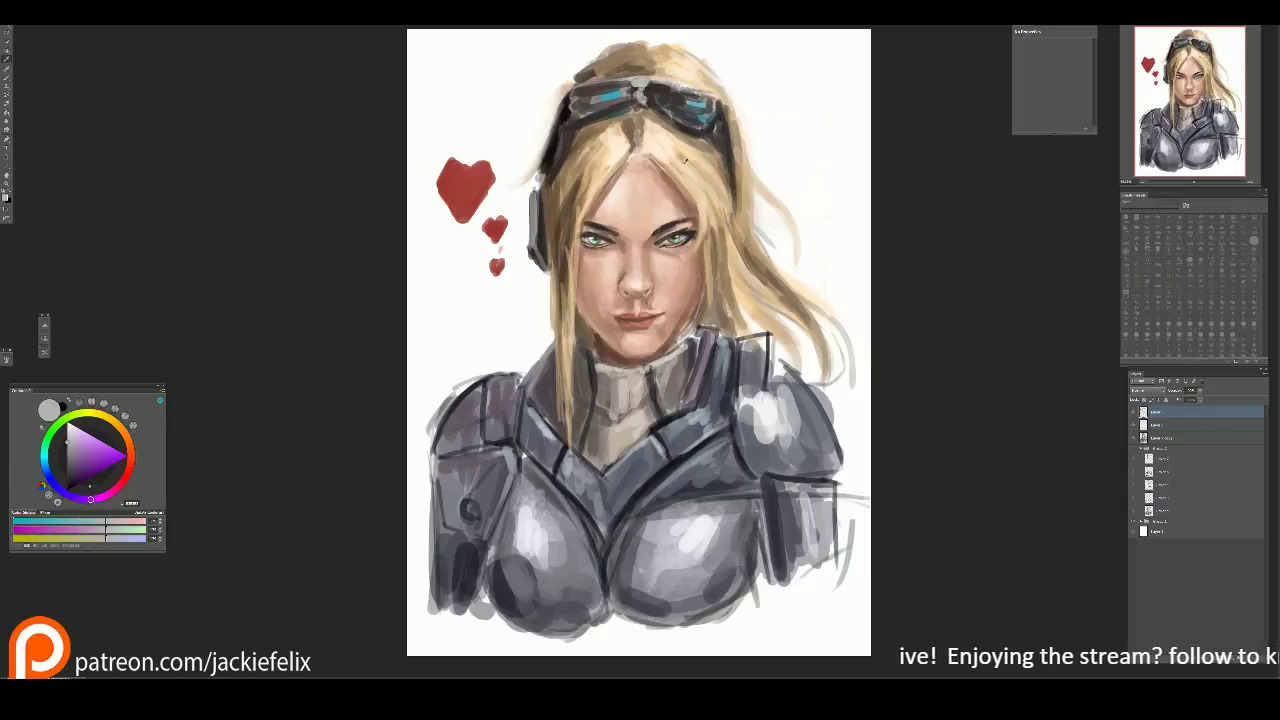
Step: Refine the hair from the centre parting down the long strand beside the face with sampled beige and dark brown
alt+click(703, 165)
alt+click(703, 143)
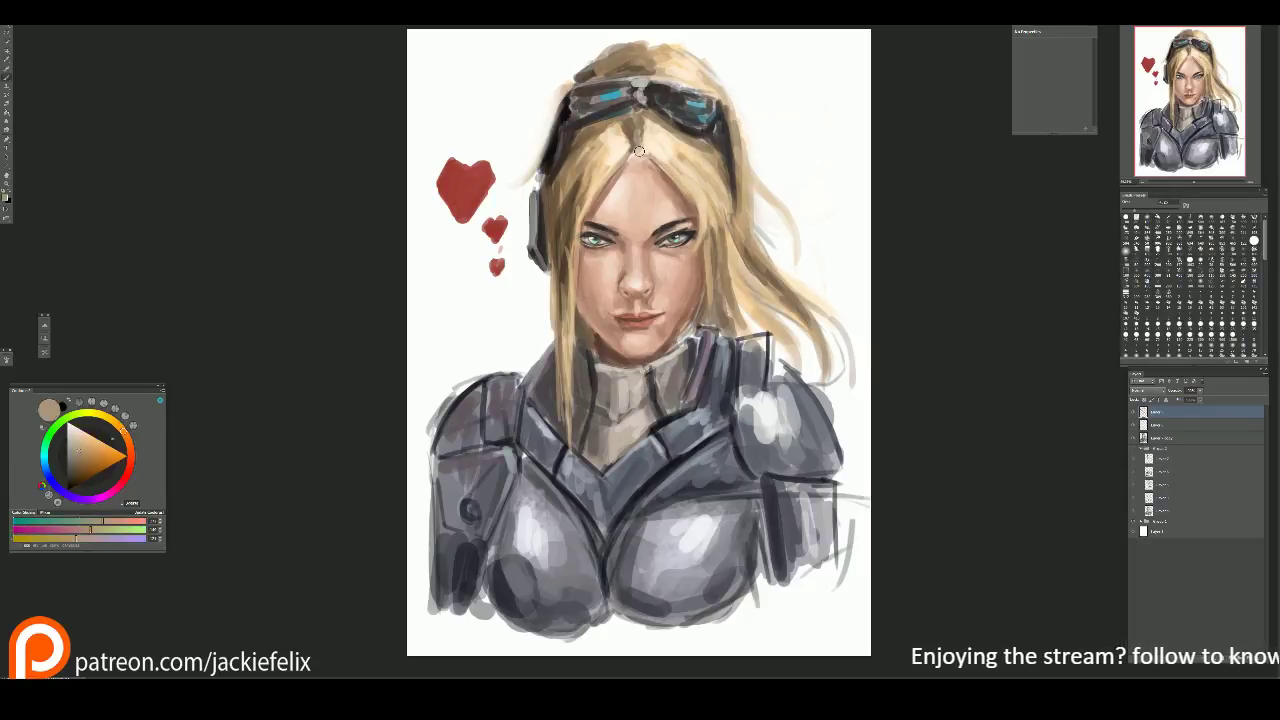
drag(612, 168, 575, 232)
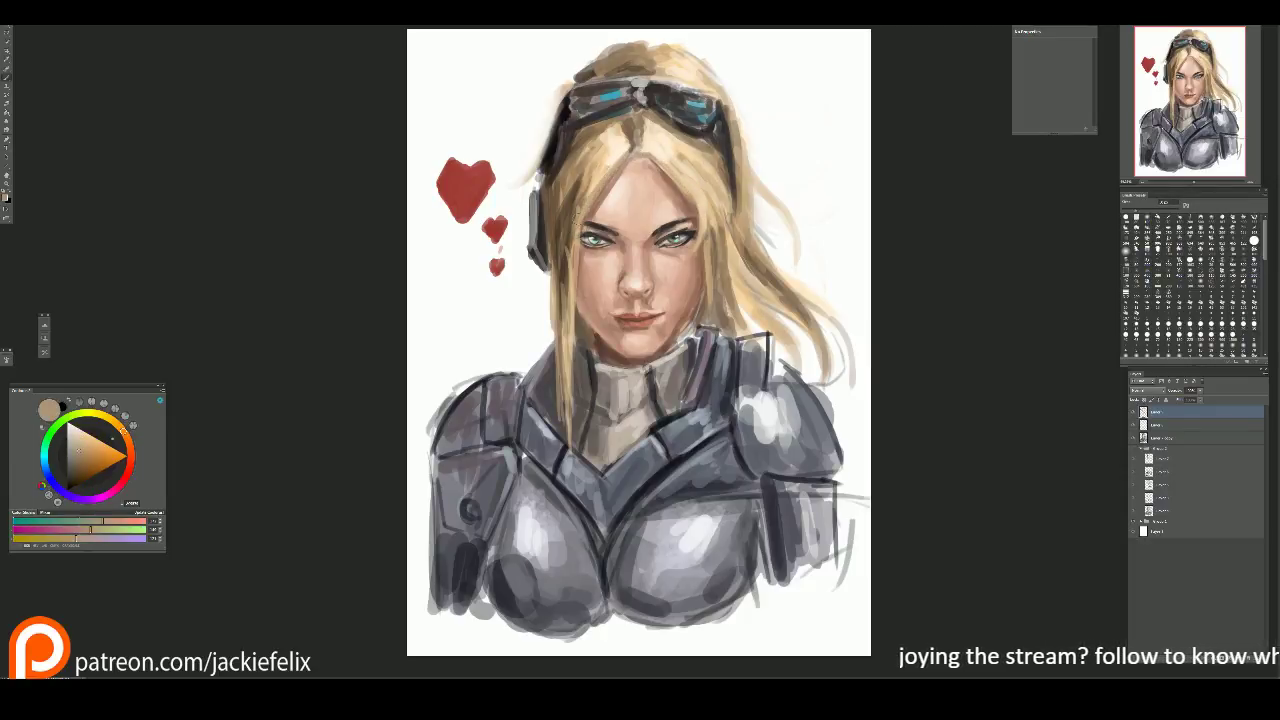
alt+click(590, 190)
mouse_move(612, 168)
mouse_down()
mouse_move(575, 234)
mouse_move(570, 302)
mouse_up()
drag(575, 258, 566, 360)
drag(570, 298, 565, 420)
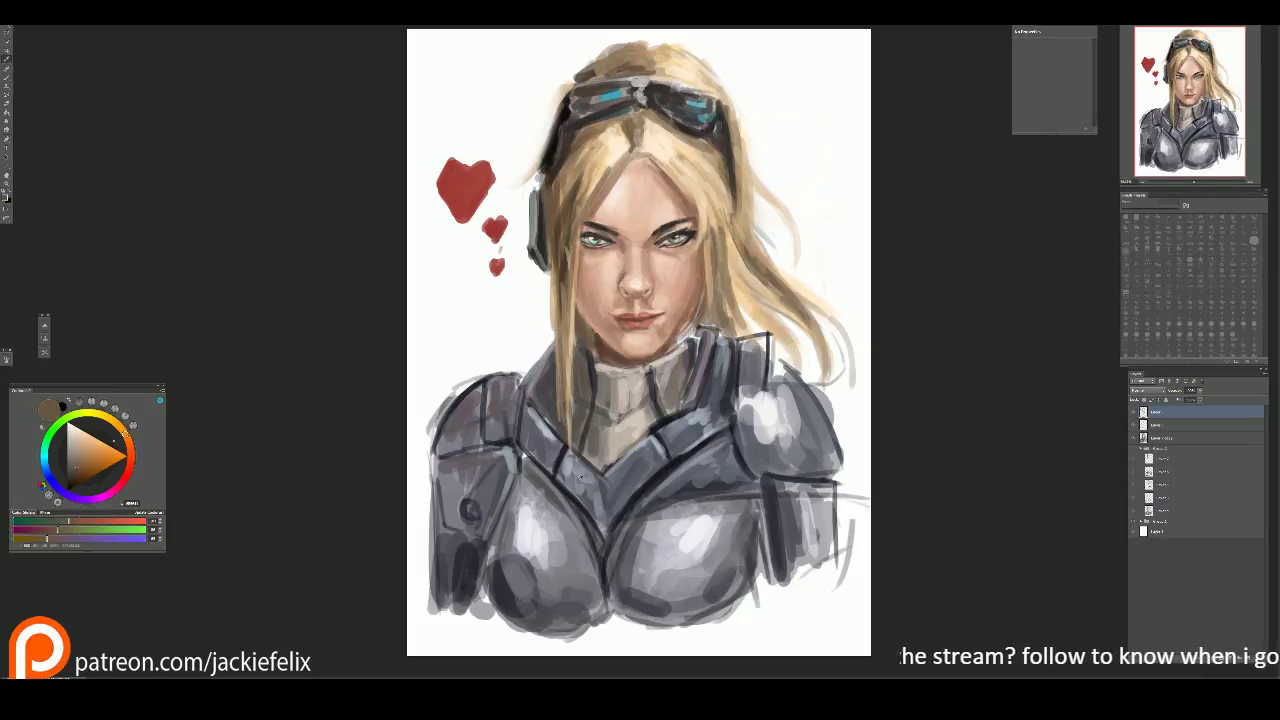
Step: Shade the collar behind the long hair strand with sampled blue-grey and near-black tones
alt+click(573, 465)
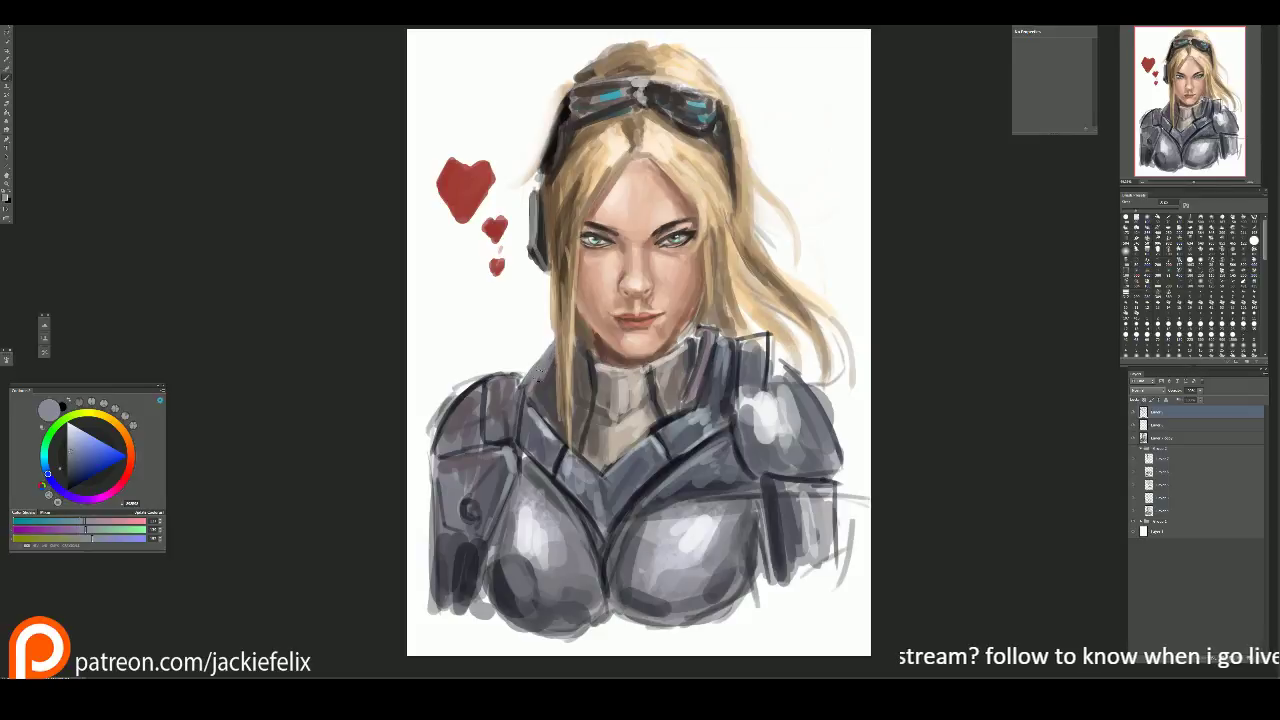
alt+click(555, 385)
drag(572, 350, 577, 418)
mouse_move(550, 368)
mouse_down()
mouse_move(546, 406)
mouse_move(564, 438)
mouse_up()
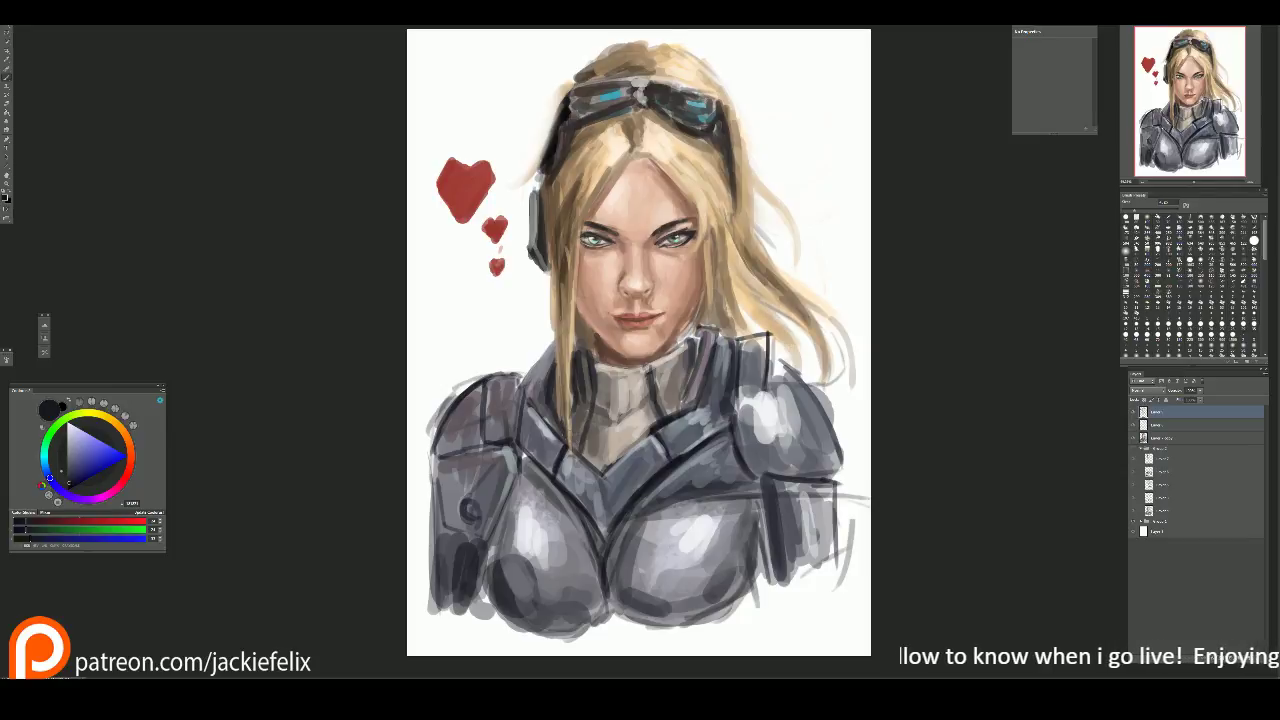
Step: Darken the inner collar edge beside the jaw and touch up the hair above the collar with sampled pale cream
drag(689, 348, 670, 410)
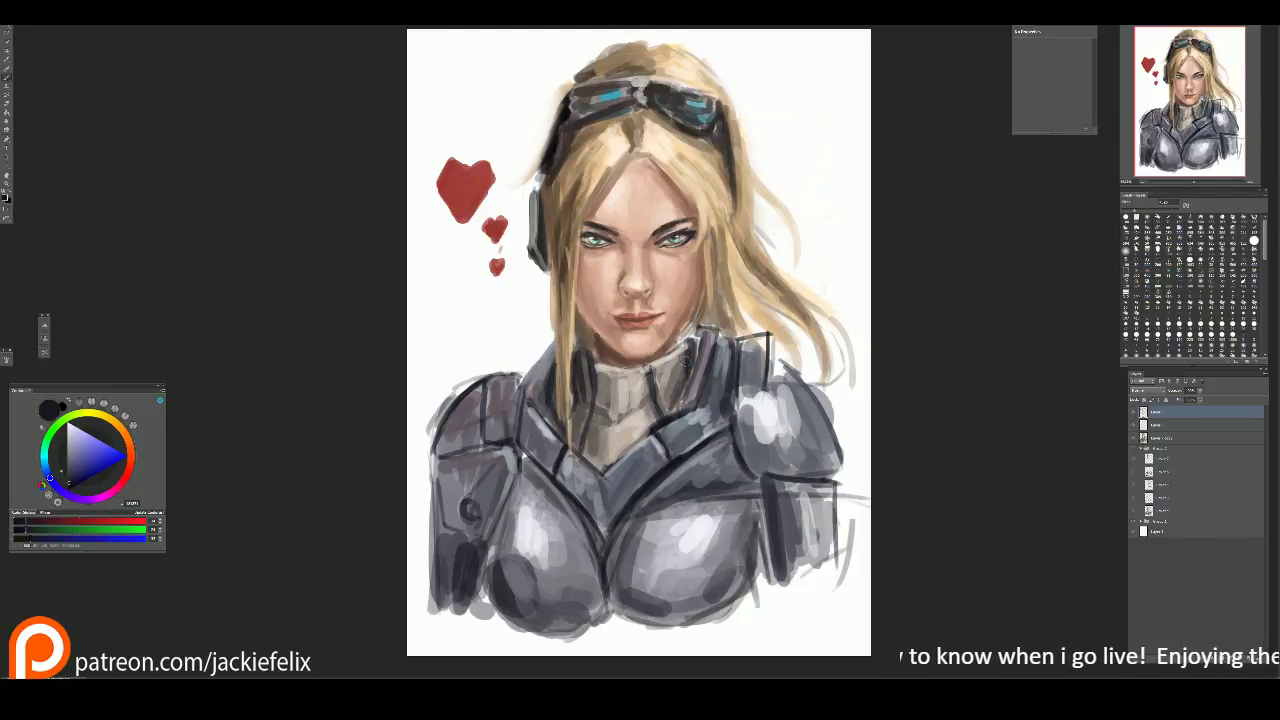
mouse_move(696, 310)
mouse_down()
mouse_move(676, 350)
mouse_move(688, 344)
mouse_up()
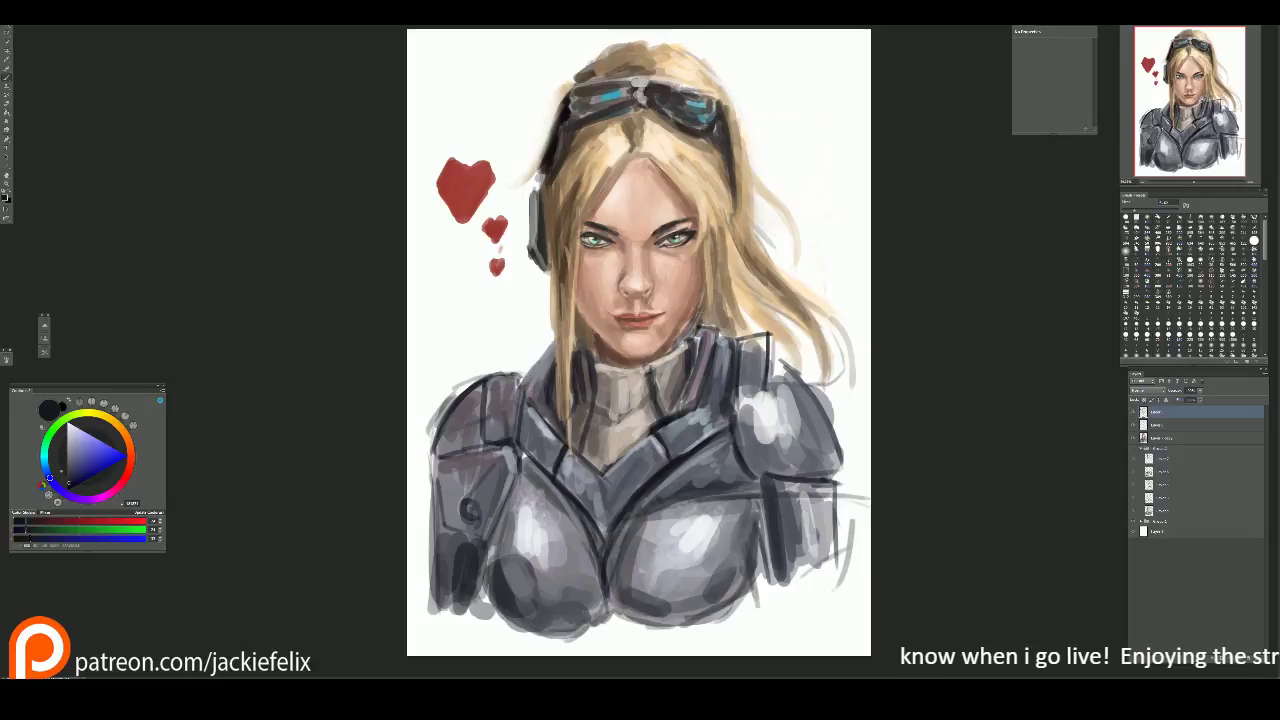
alt+click(690, 335)
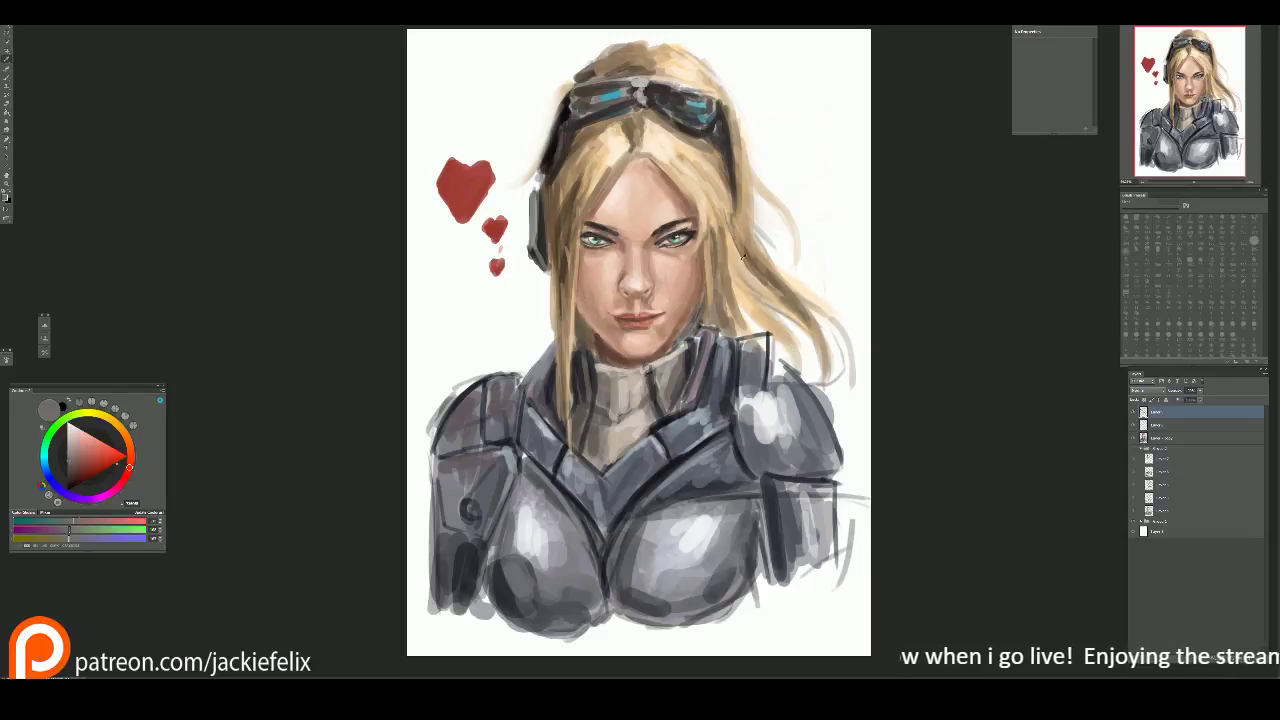
alt+click(700, 196)
mouse_move(695, 312)
mouse_down()
mouse_move(700, 346)
mouse_move(714, 286)
mouse_move(770, 332)
mouse_up()
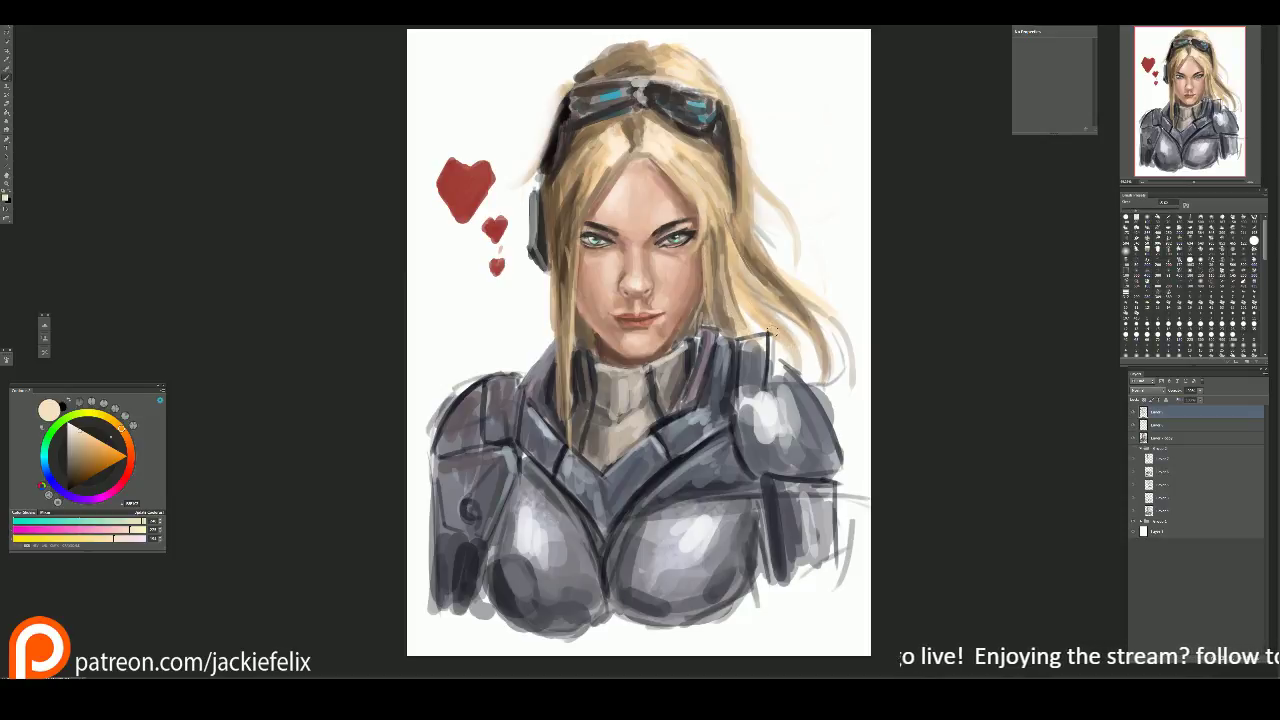
Step: Define the upright armour block between the collar and the bright shoulder pad with sampled dark blue-grey and lighter grey
alt+click(730, 392)
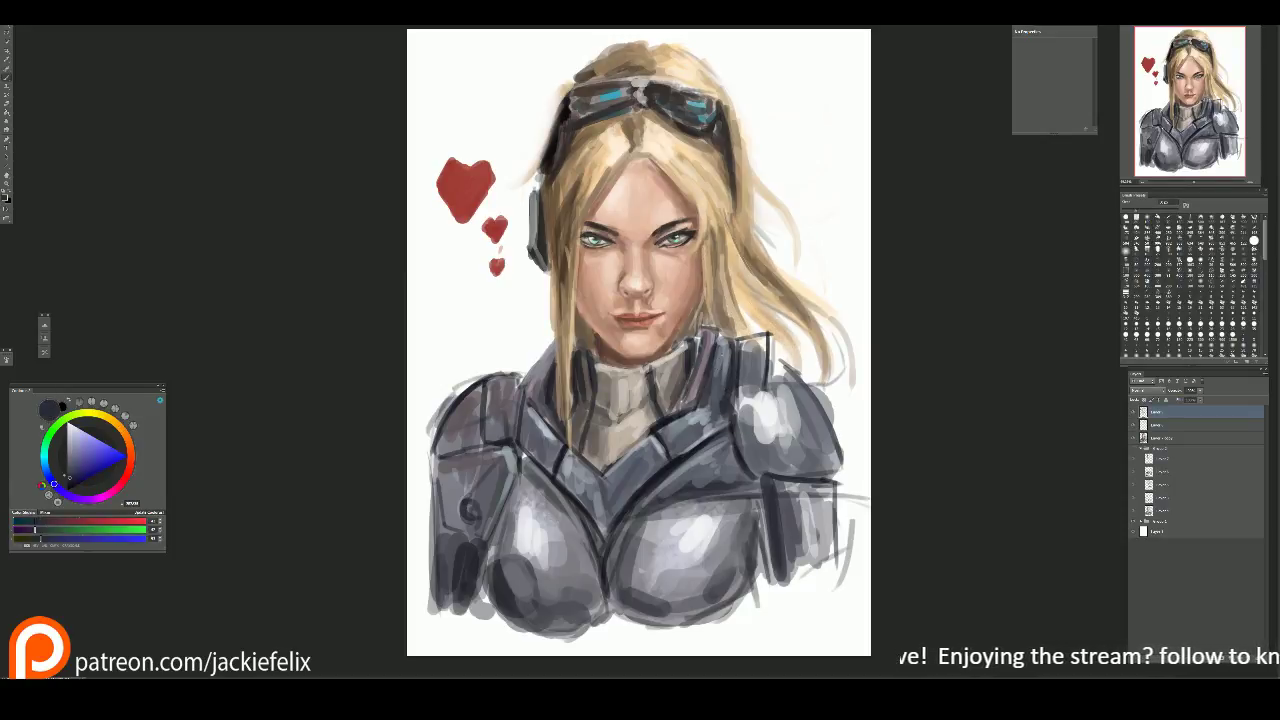
mouse_move(760, 340)
mouse_down()
mouse_move(745, 388)
mouse_move(762, 408)
mouse_move(756, 394)
mouse_up()
alt+click(722, 345)
drag(740, 344, 762, 398)
alt+click(762, 412)
mouse_move(740, 348)
mouse_down()
mouse_move(766, 338)
mouse_move(758, 378)
mouse_move(742, 354)
mouse_move(744, 384)
mouse_move(782, 452)
mouse_up()
Step: Model the bright shoulder pad with sampled greys, adding dark blue-grey shading and a rounded light detail
alt+click(747, 425)
alt+click(758, 412)
mouse_move(748, 410)
mouse_down()
mouse_move(788, 466)
mouse_move(798, 452)
mouse_up()
mouse_move(774, 400)
mouse_down()
mouse_move(786, 432)
mouse_move(838, 460)
mouse_up()
alt+click(798, 432)
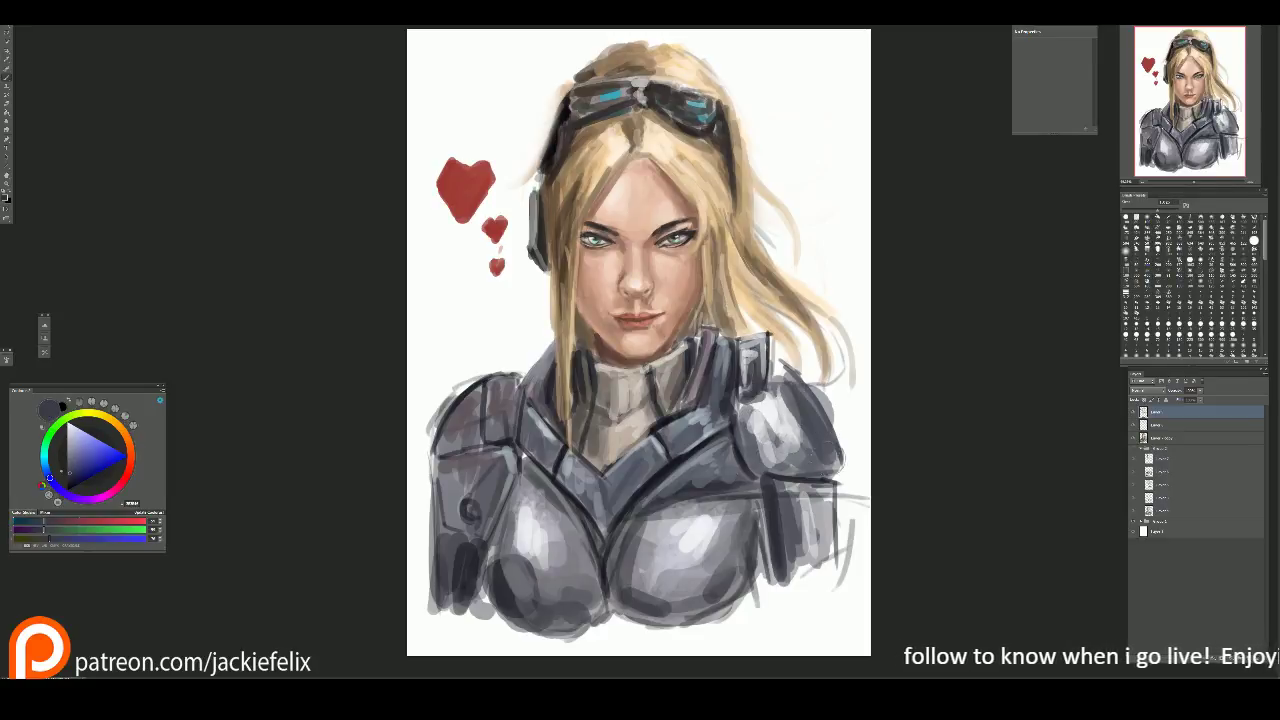
mouse_move(800, 382)
mouse_down()
mouse_move(827, 444)
mouse_move(772, 454)
mouse_move(792, 449)
mouse_move(782, 464)
mouse_move(772, 444)
mouse_move(747, 454)
mouse_move(767, 459)
mouse_move(779, 412)
mouse_move(770, 468)
mouse_up()
alt+click(762, 450)
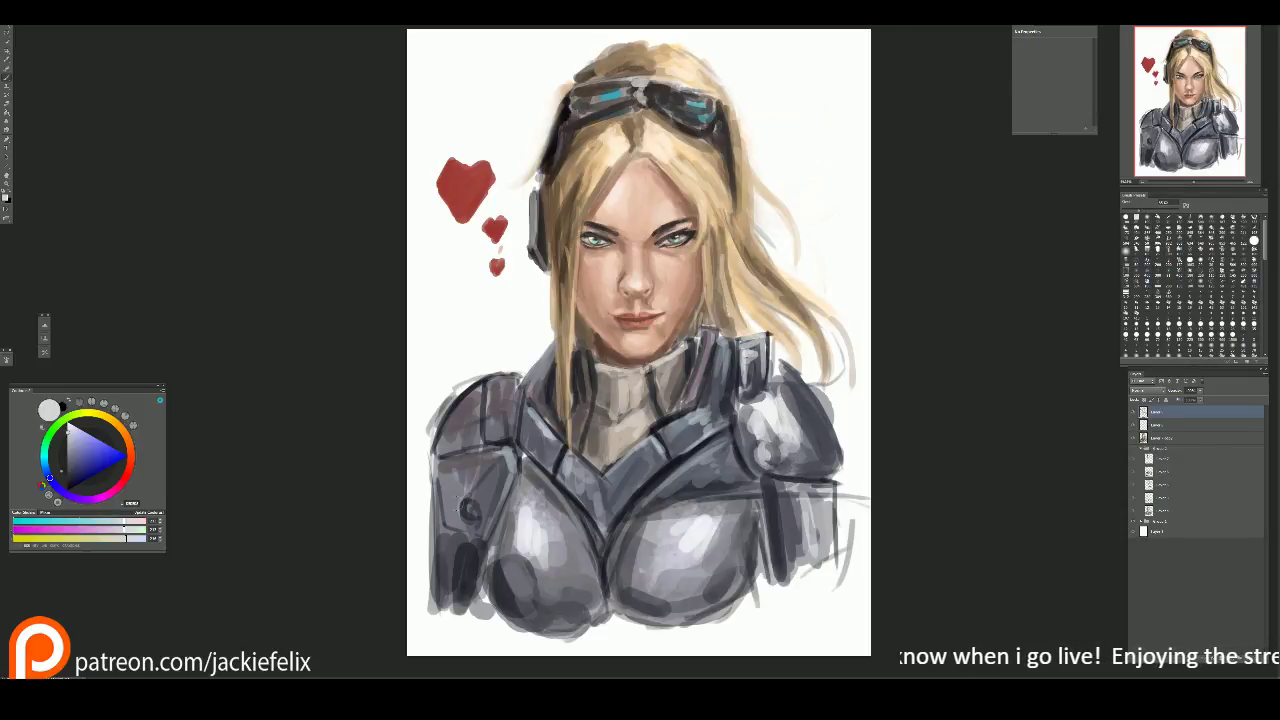
Step: Add light grey highlights to the round detail and plate edges of the upper-arm armour below the darker shoulder pad
mouse_move(466, 500)
mouse_down()
mouse_move(476, 520)
mouse_move(448, 528)
mouse_move(468, 540)
mouse_up()
mouse_move(500, 456)
mouse_down()
mouse_move(470, 491)
mouse_move(502, 458)
mouse_up()
drag(440, 546, 440, 614)
drag(446, 564, 468, 606)
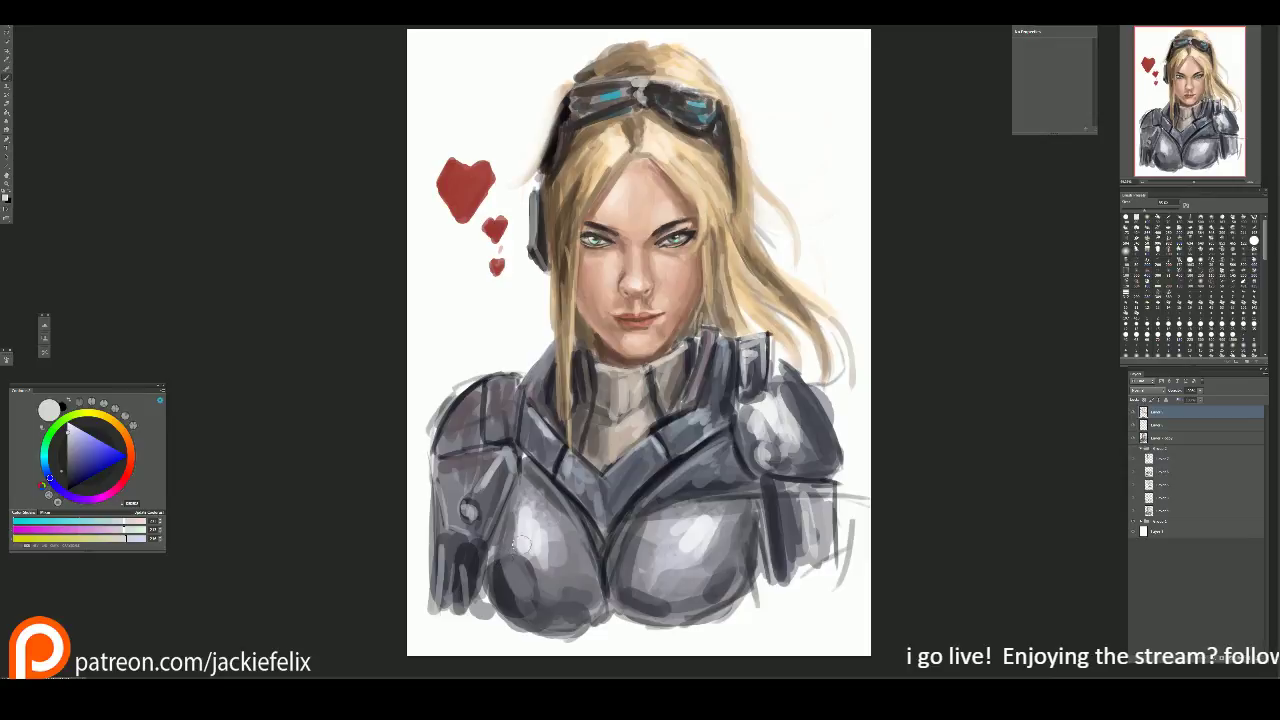
Step: Brighten the reflections on both chest plates with light grey and pure white highlights
drag(538, 516, 546, 552)
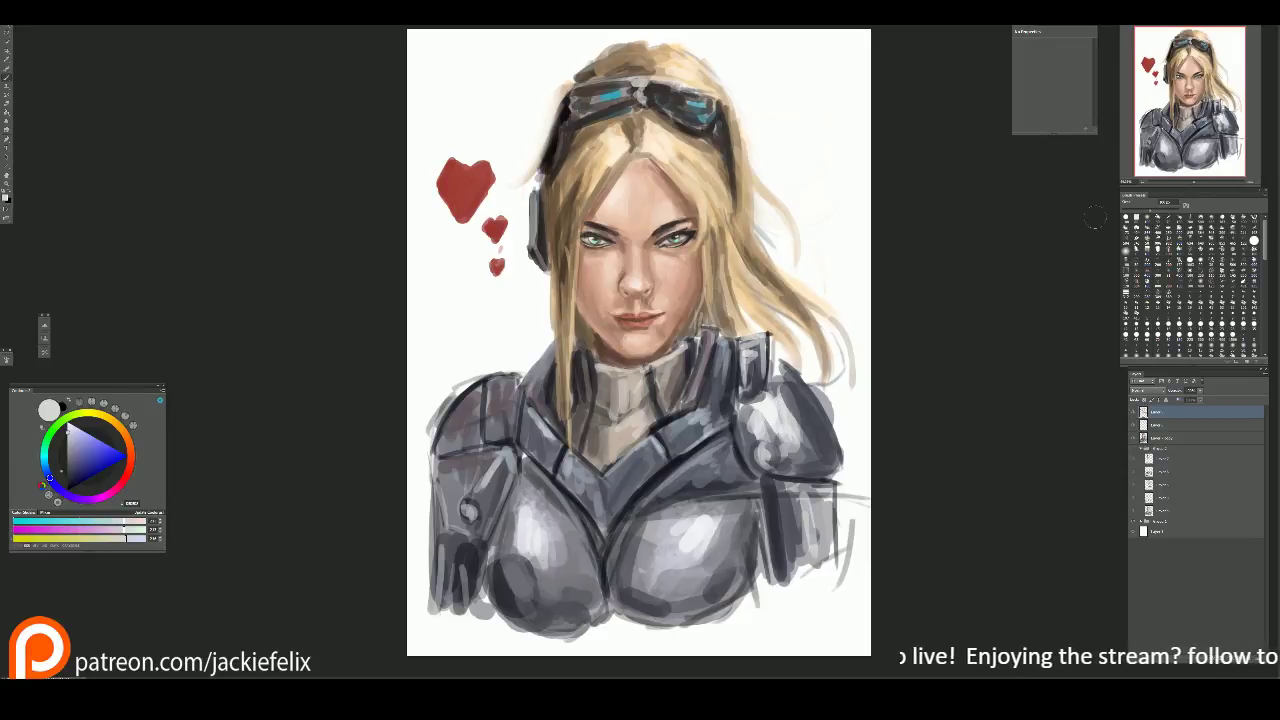
drag(101, 477, 66, 427)
mouse_move(522, 504)
mouse_down()
mouse_move(542, 550)
mouse_move(532, 584)
mouse_up()
mouse_move(684, 564)
mouse_down()
mouse_move(658, 580)
mouse_move(729, 516)
mouse_up()
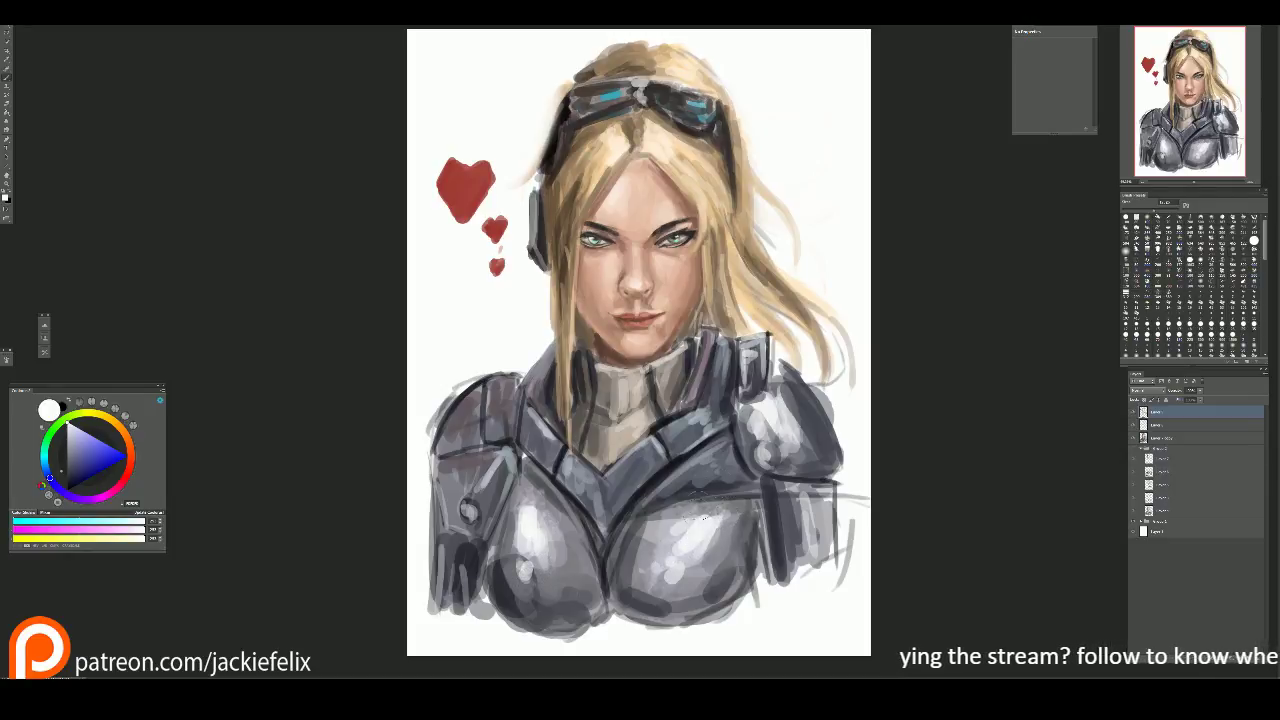
Step: Paint a dark V-shaped seam across the front of the beige neck piece
mouse_move(612, 370)
mouse_down()
mouse_move(620, 414)
mouse_move(615, 363)
mouse_move(622, 442)
mouse_move(654, 382)
mouse_move(628, 380)
mouse_move(628, 420)
mouse_up()
alt+click(618, 394)
alt+click(627, 396)
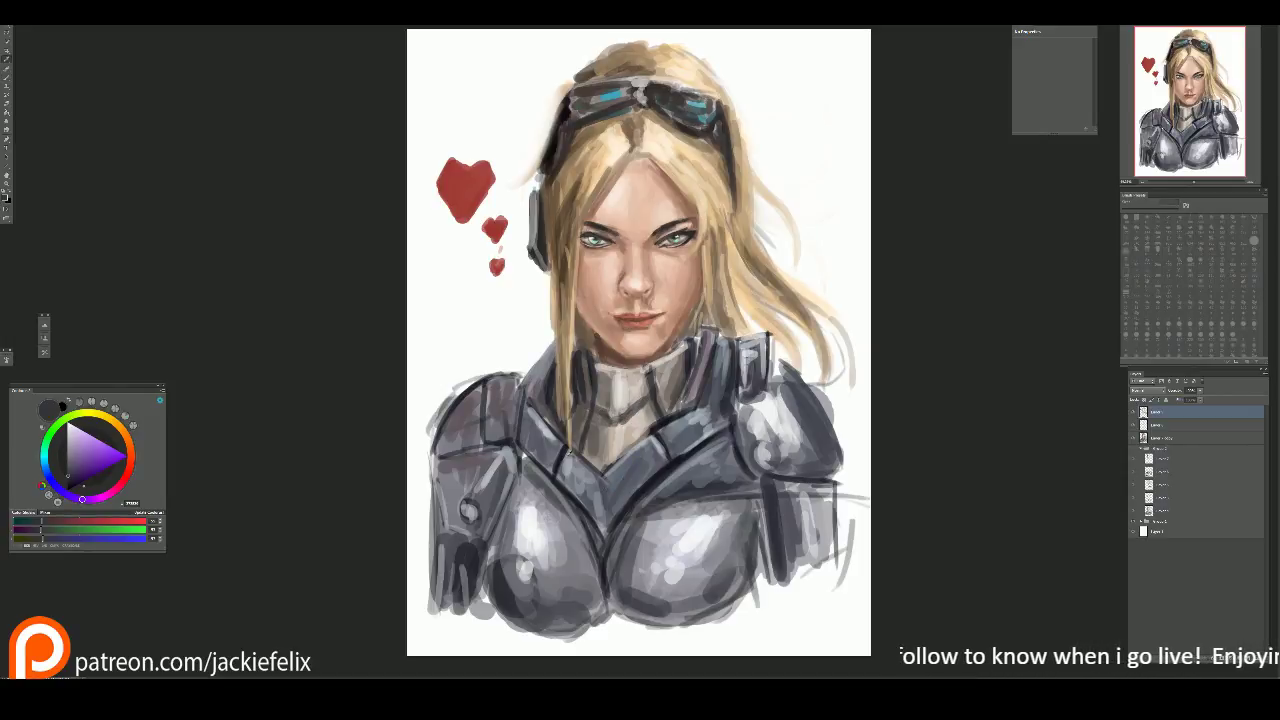
Step: Rework the armour panel below the collar's V with sampled blue-grey tones and a dark centre line, and touch up the collar side
alt+click(590, 470)
mouse_move(606, 480)
mouse_down()
mouse_move(610, 528)
mouse_move(628, 506)
mouse_move(596, 528)
mouse_up()
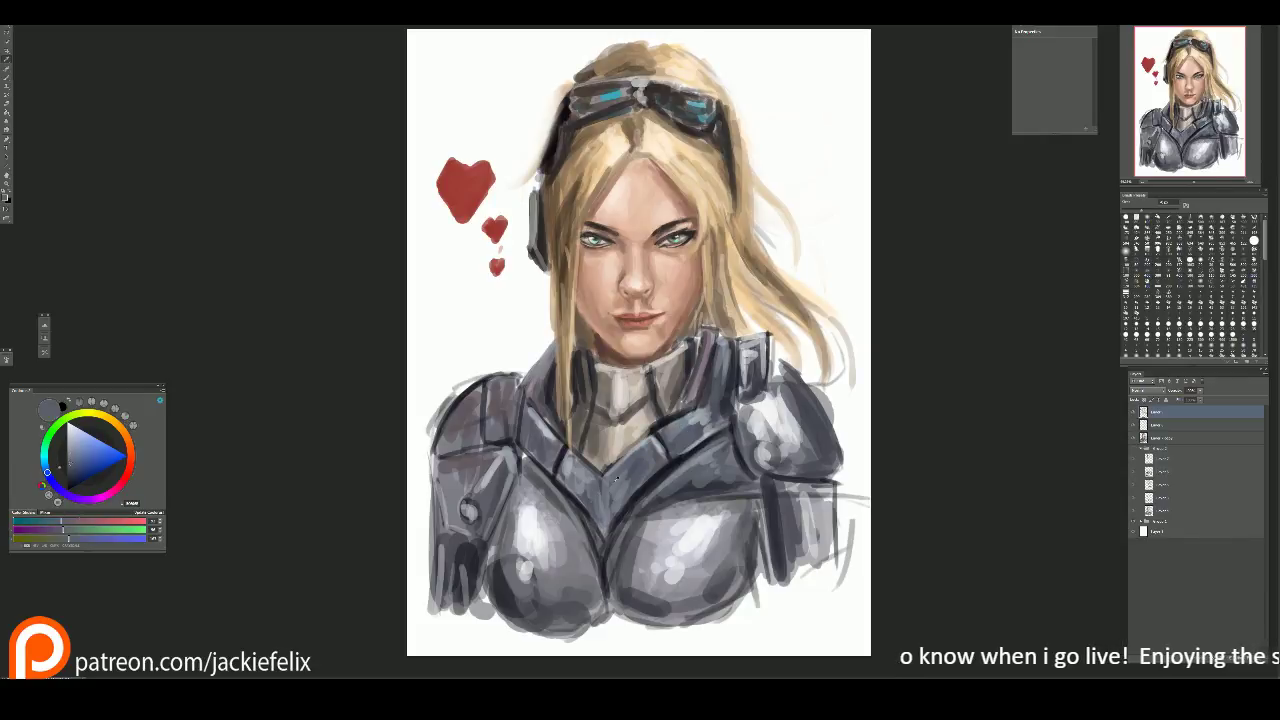
alt+click(658, 443)
mouse_move(597, 482)
mouse_down()
mouse_move(601, 540)
mouse_move(631, 495)
mouse_move(607, 516)
mouse_up()
alt+click(600, 478)
drag(606, 472, 598, 536)
drag(598, 480, 600, 550)
drag(724, 394, 714, 418)
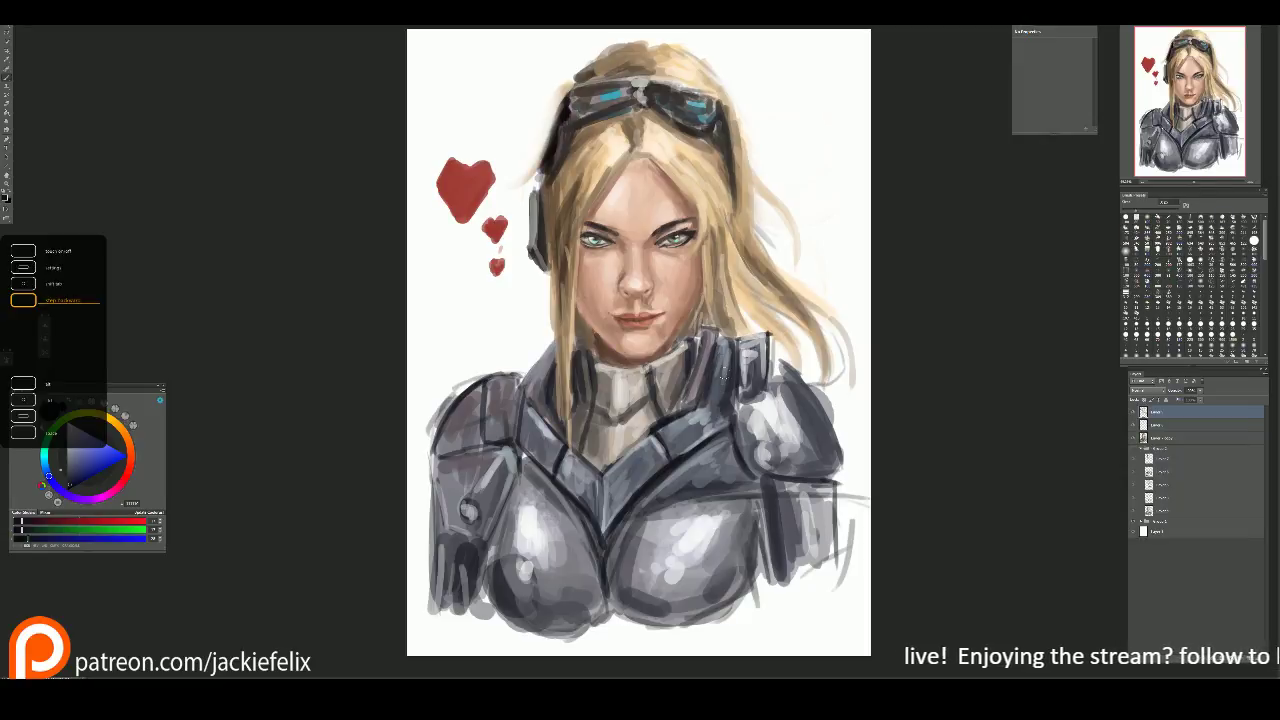
Step: Paint muted violet-pink strokes along the inner collar beside the neck piece
scroll(722, 379, up, 2)
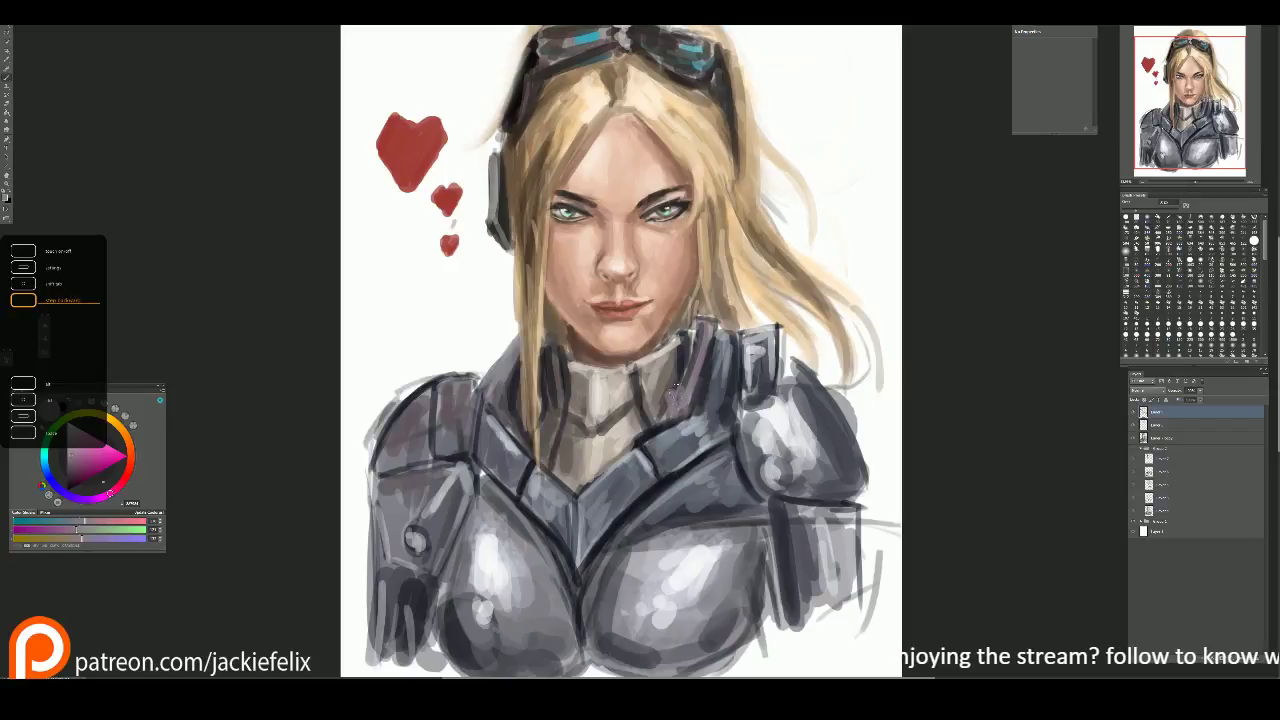
alt+click(672, 393)
mouse_move(668, 392)
mouse_down()
mouse_move(678, 404)
mouse_move(704, 336)
mouse_up()
drag(935, 237, 940, 252)
Step: Strengthen the V-shaped seam and side line of the neck piece with sampled dark grey
alt+click(587, 399)
mouse_move(592, 394)
mouse_down()
mouse_move(598, 428)
mouse_move(574, 446)
mouse_up()
alt+click(588, 440)
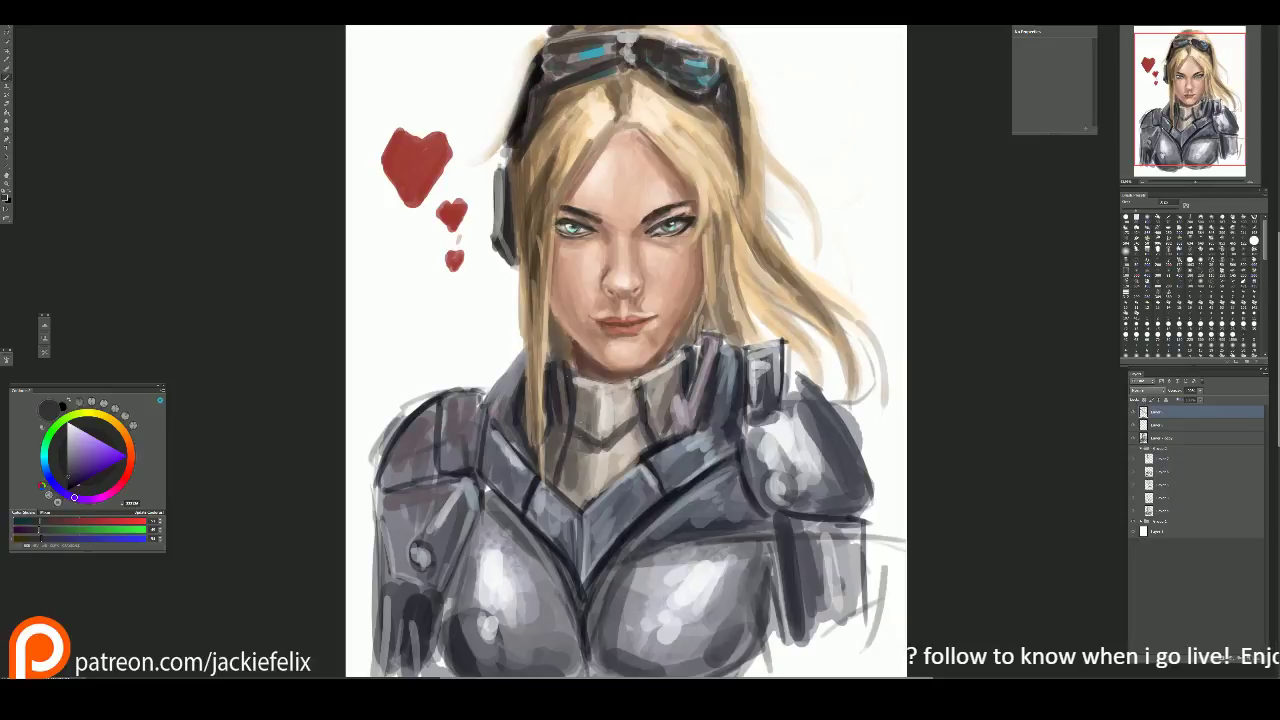
Step: Toggle the visibility of the layer beneath the top painting layer to compare the portrait with and without it
click(1155, 425)
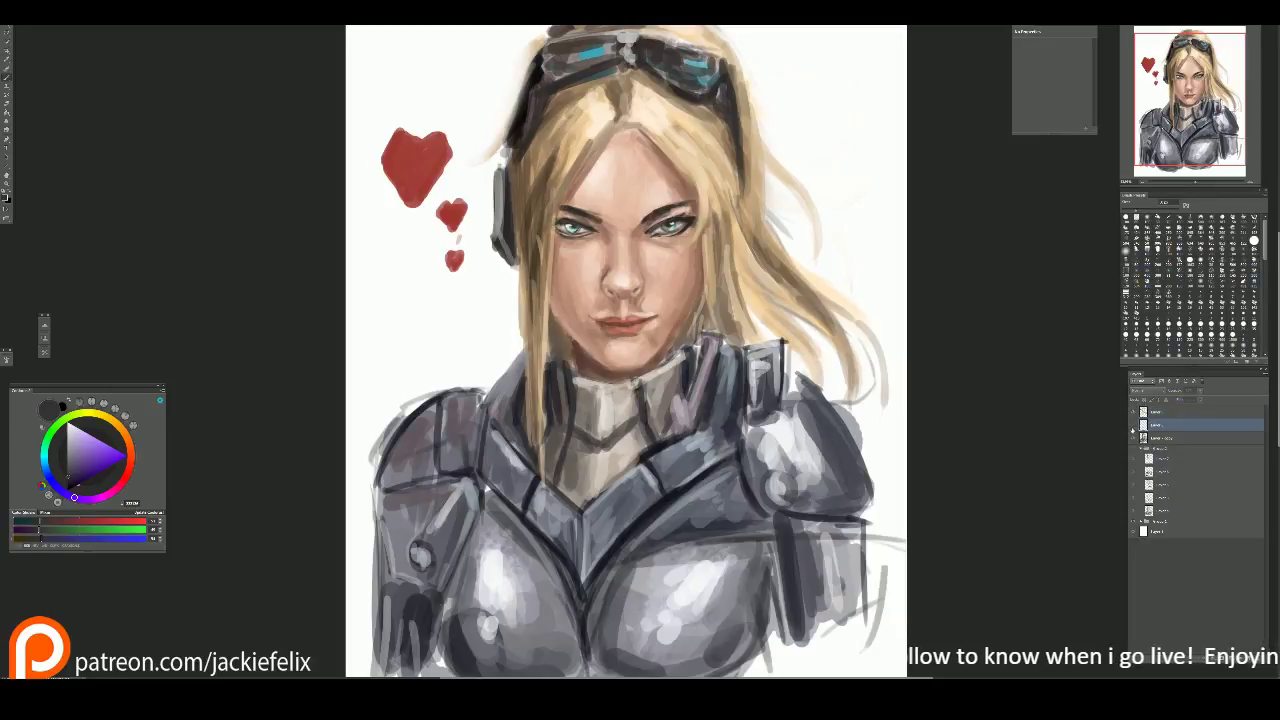
click(1134, 426)
click(1134, 426)
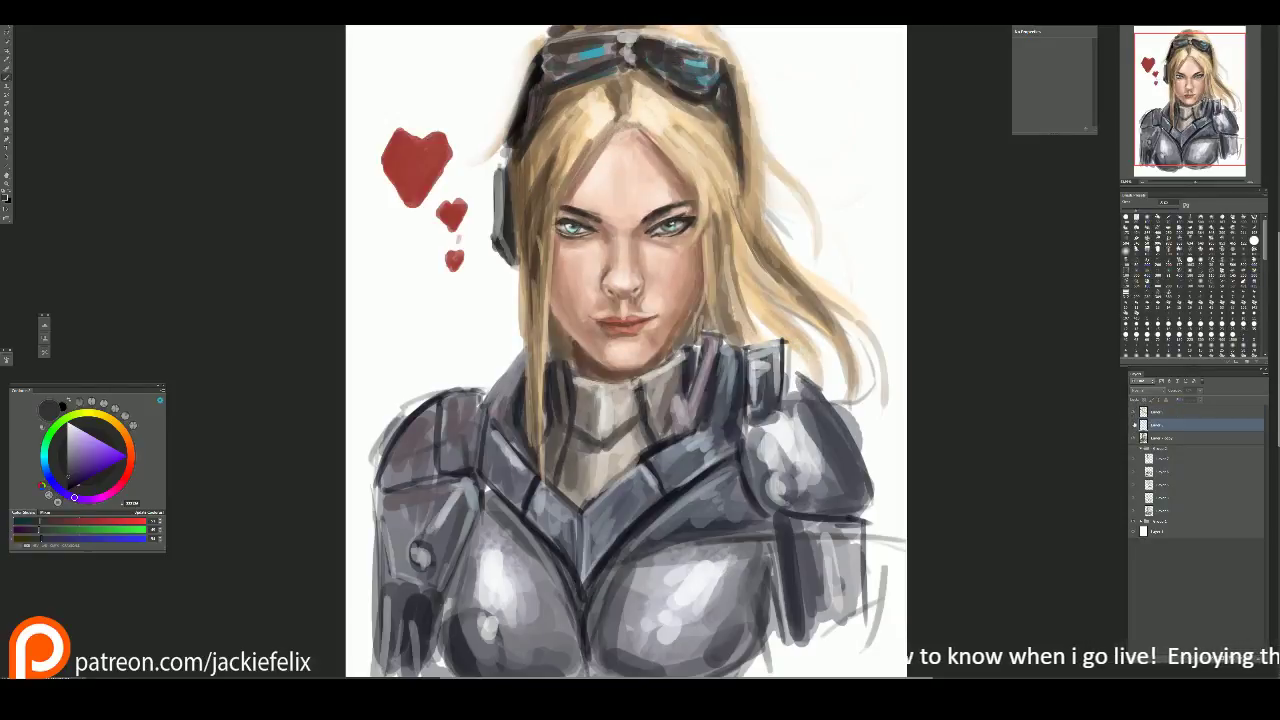
click(1155, 411)
click(1134, 425)
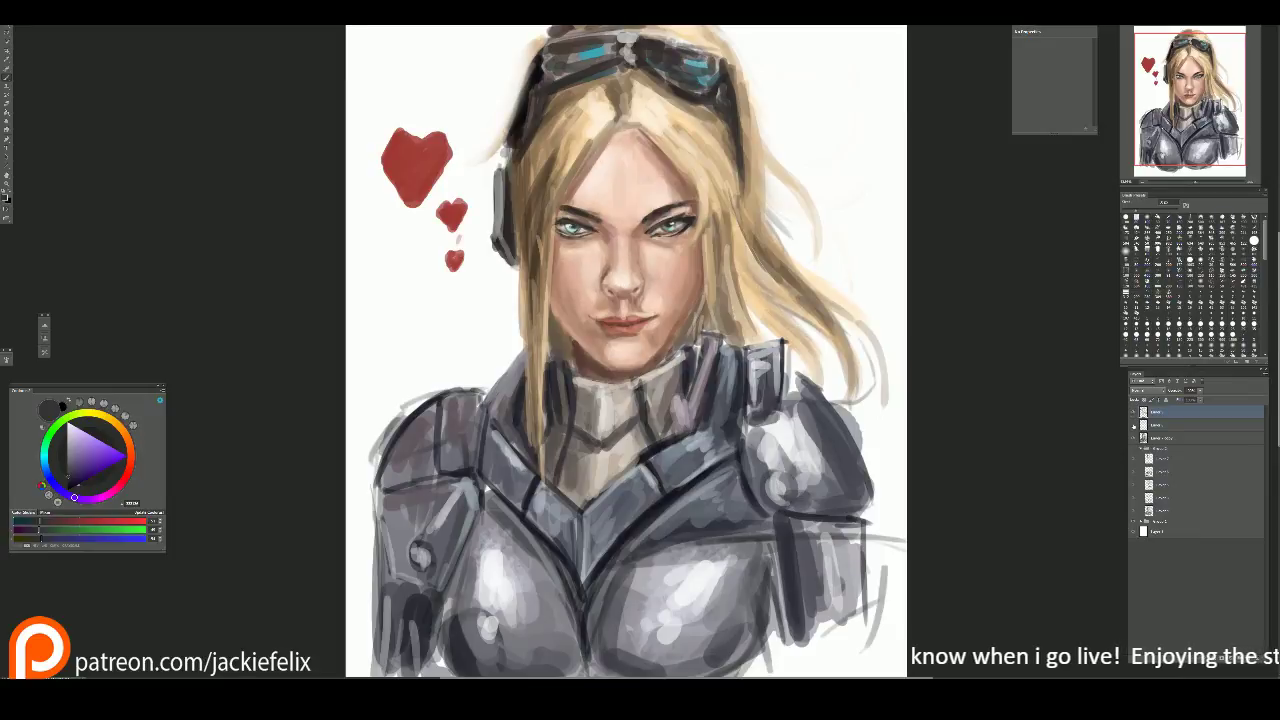
click(1134, 425)
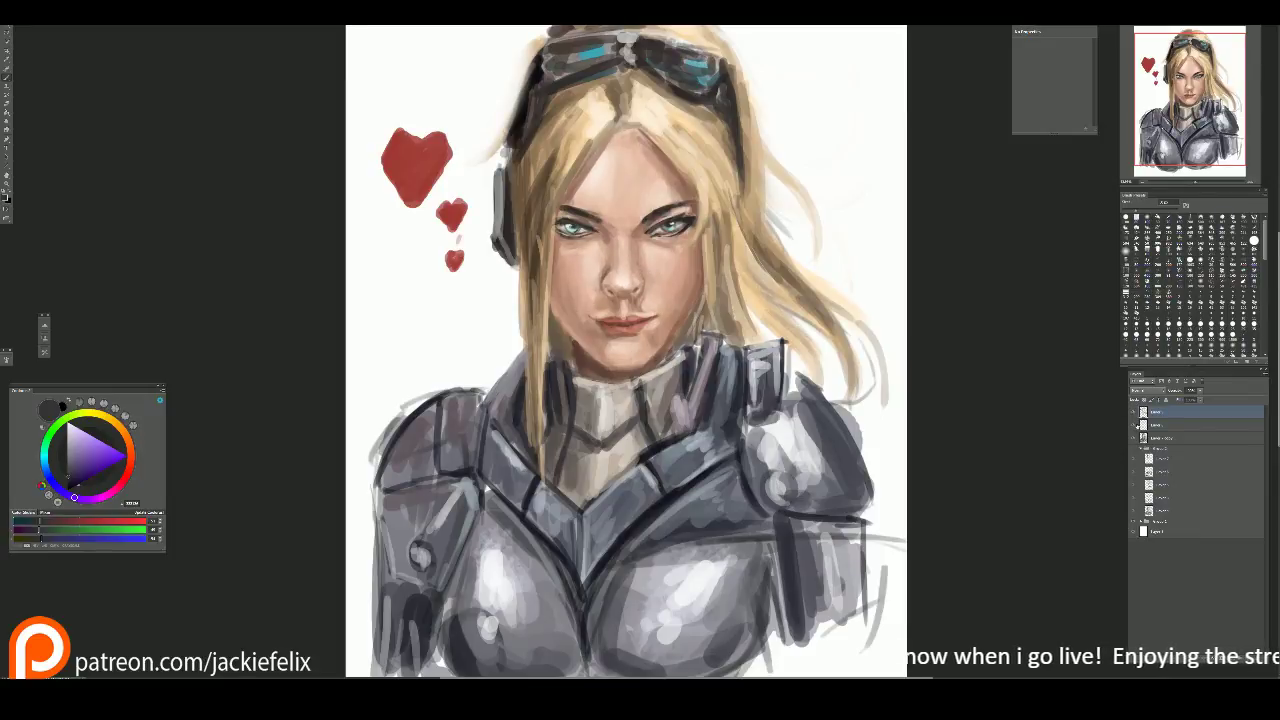
click(1158, 426)
mouse_move(628, 175)
mouse_down()
mouse_move(622, 205)
mouse_move(640, 195)
mouse_move(634, 212)
mouse_up()
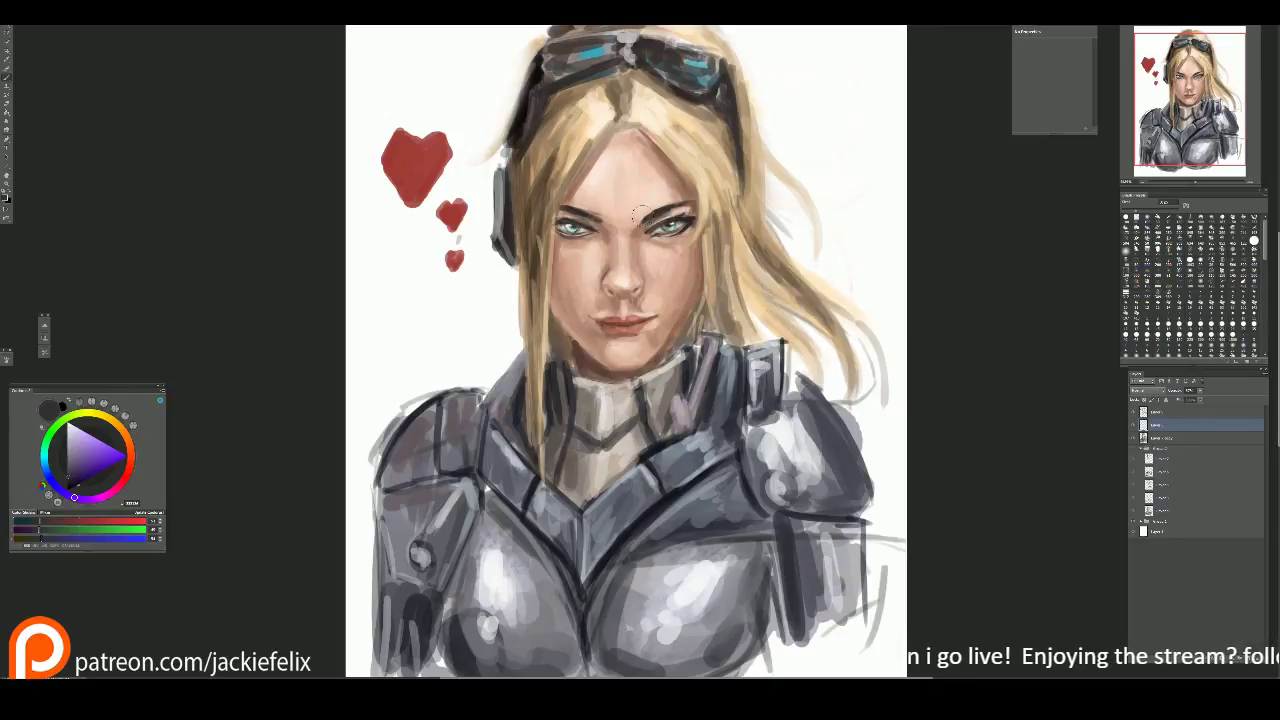
Step: Repaint the three hearts on the top layer in a brighter red and shade them with a slightly deeper red
click(1143, 410)
alt+click(415, 165)
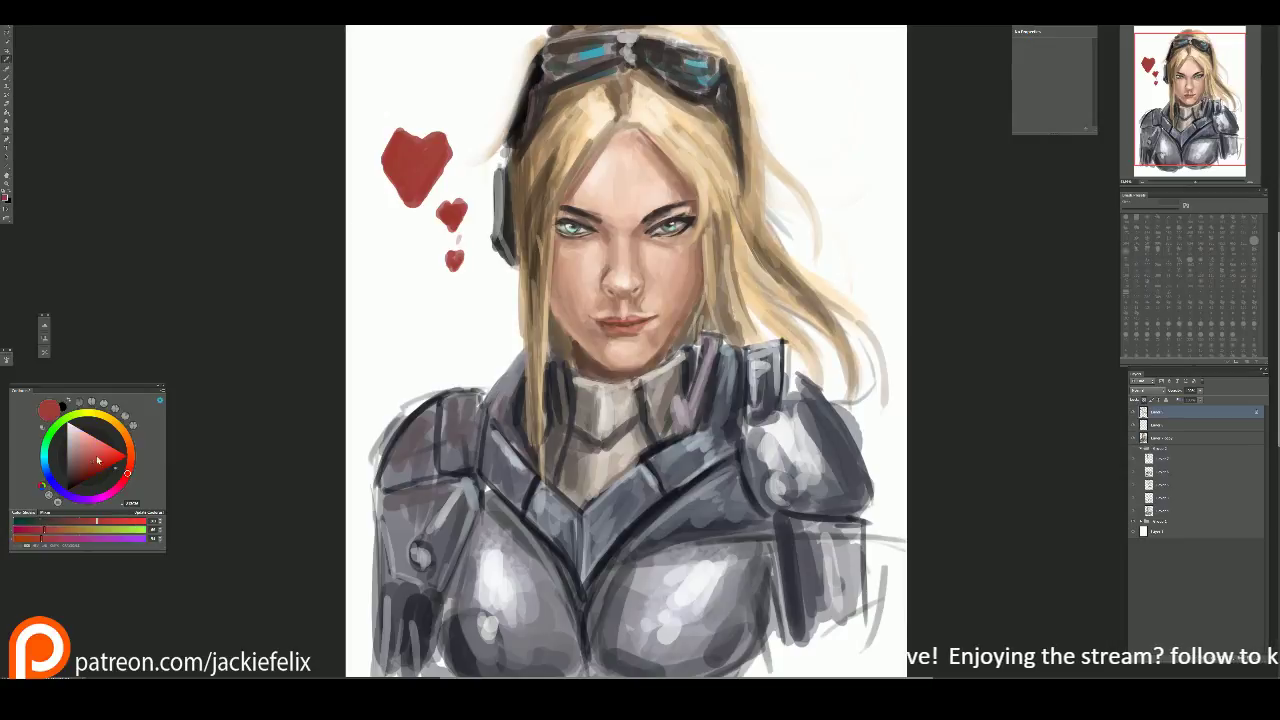
mouse_move(400, 125)
mouse_down()
mouse_move(433, 158)
mouse_move(443, 263)
mouse_up()
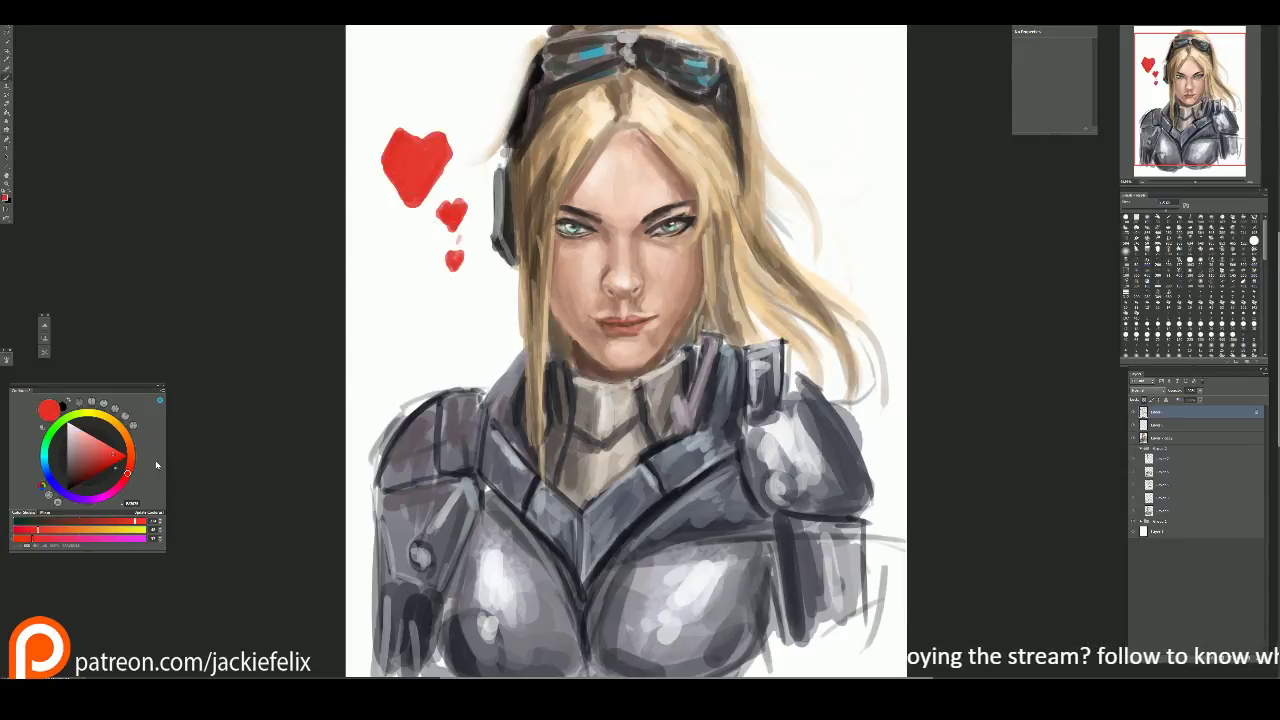
click(101, 459)
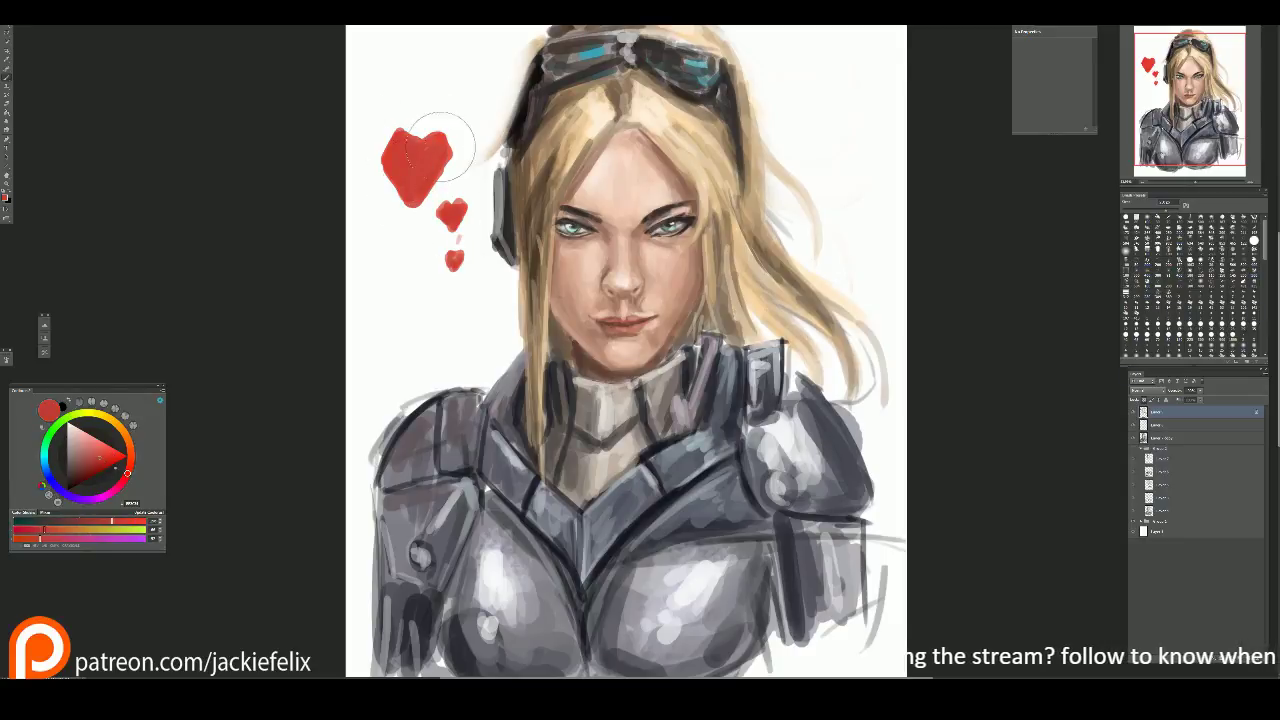
scroll(472, 175, up, 1)
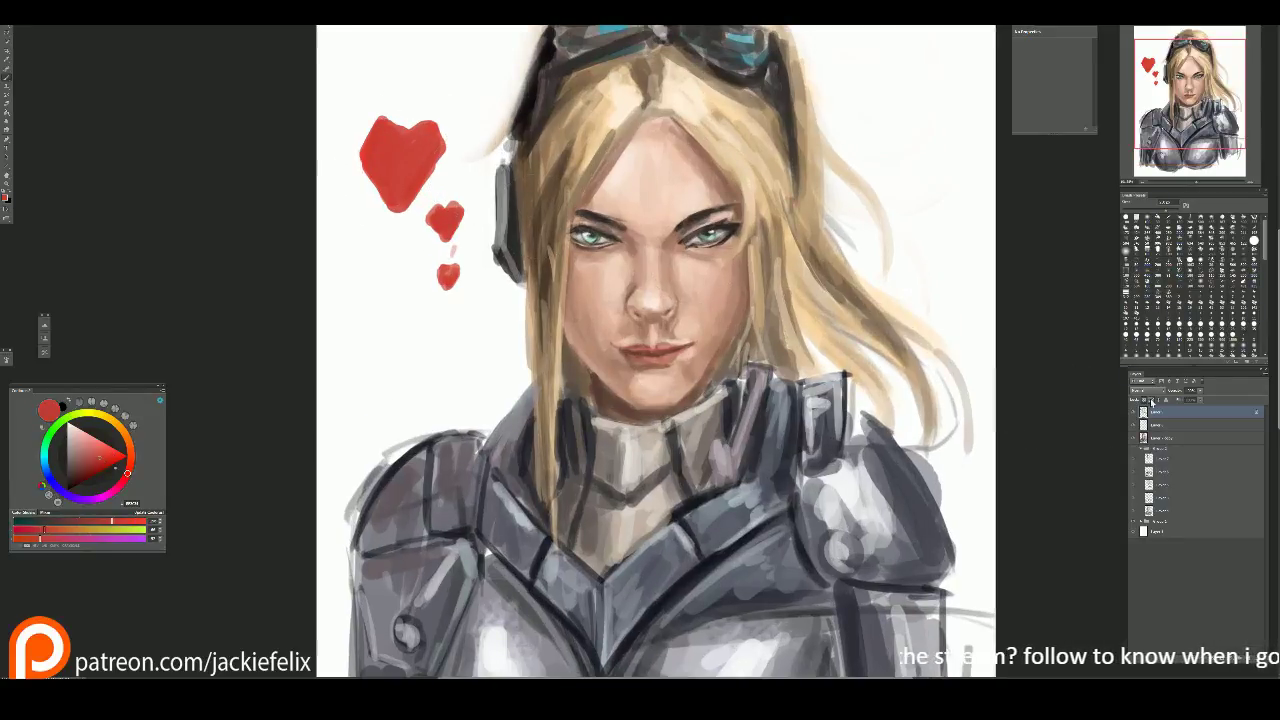
scroll(343, 96, up, 1)
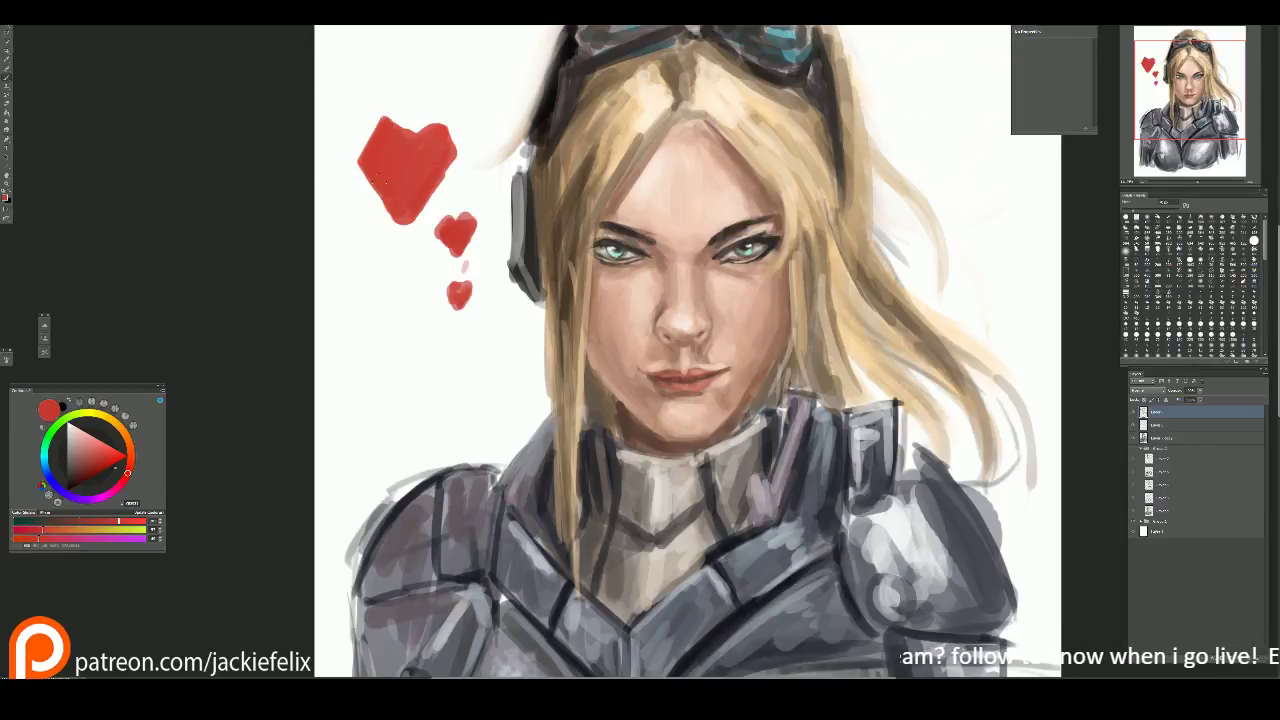
Step: Touch up the shapes and edges of the three hearts with red brush strokes
drag(436, 196, 453, 150)
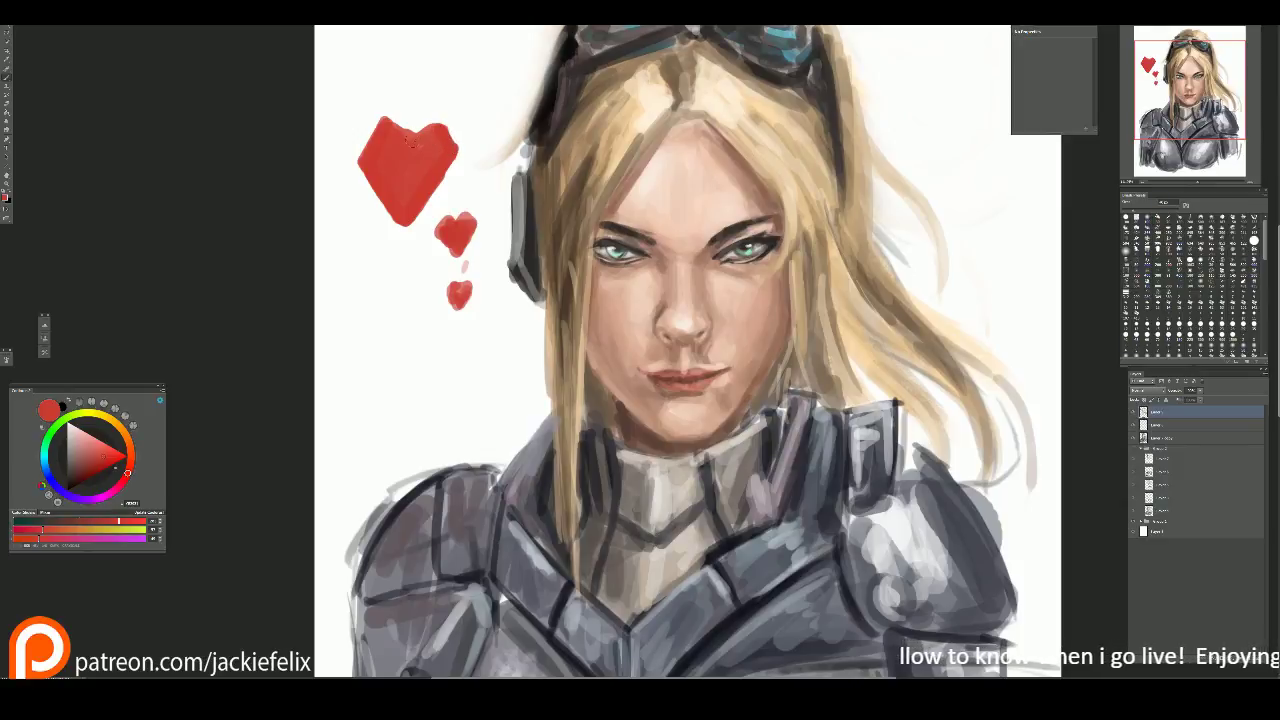
mouse_move(449, 170)
mouse_down()
mouse_move(440, 229)
mouse_move(462, 246)
mouse_move(465, 216)
mouse_up()
drag(453, 280, 458, 311)
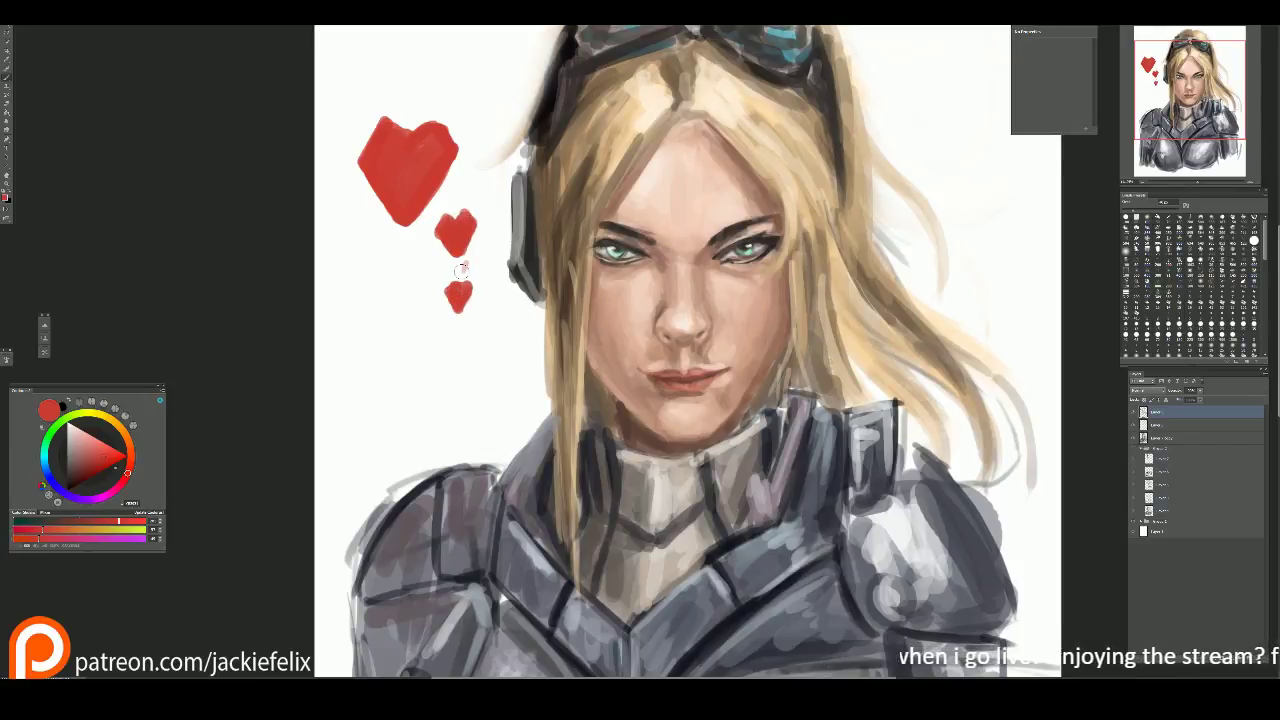
Step: Darken the collar edge and the seams of the shoulder and upper-arm armour below the hearts with sampled dark blue-grey
key(ctrl+minus)
key(ctrl+minus)
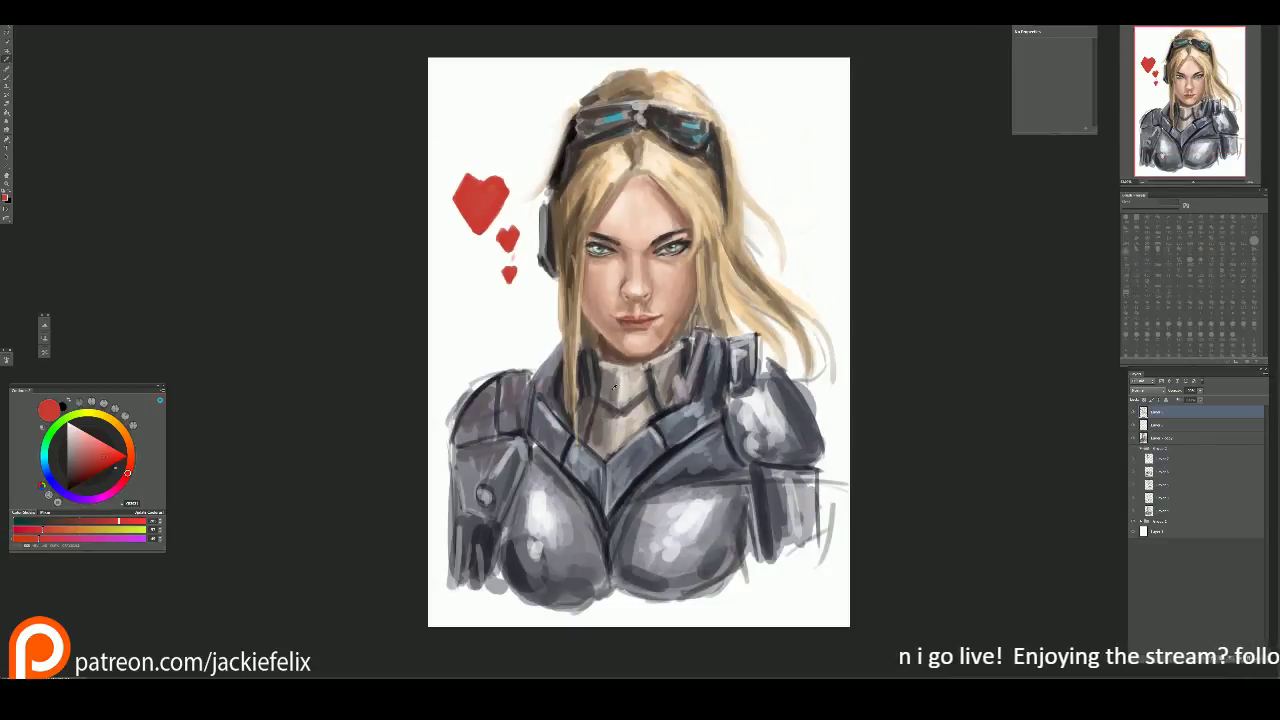
alt+click(620, 410)
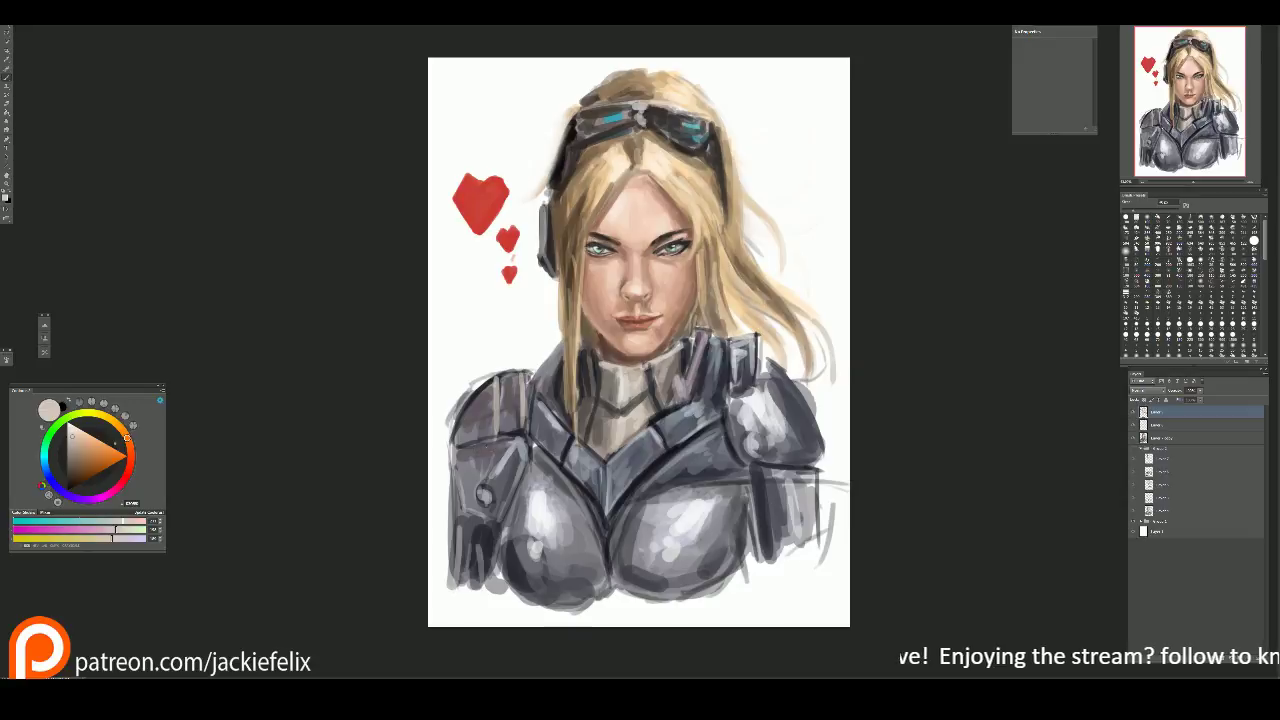
alt+click(685, 410)
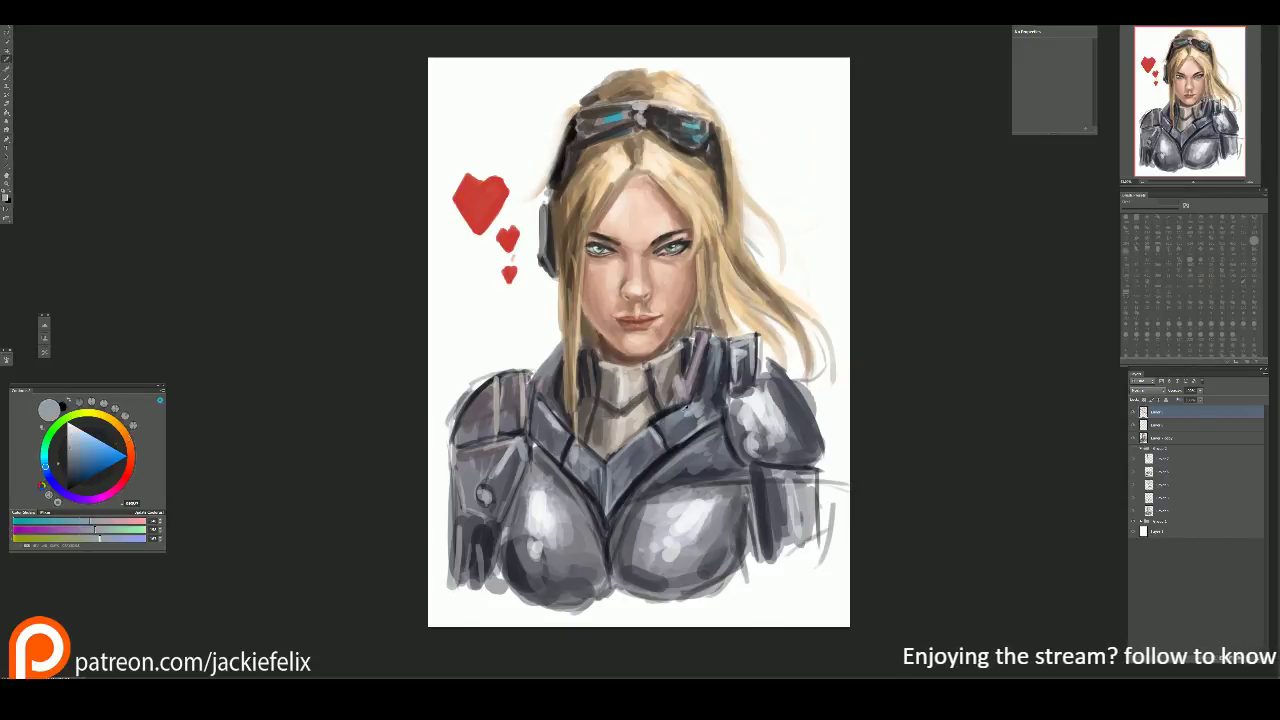
alt+click(655, 417)
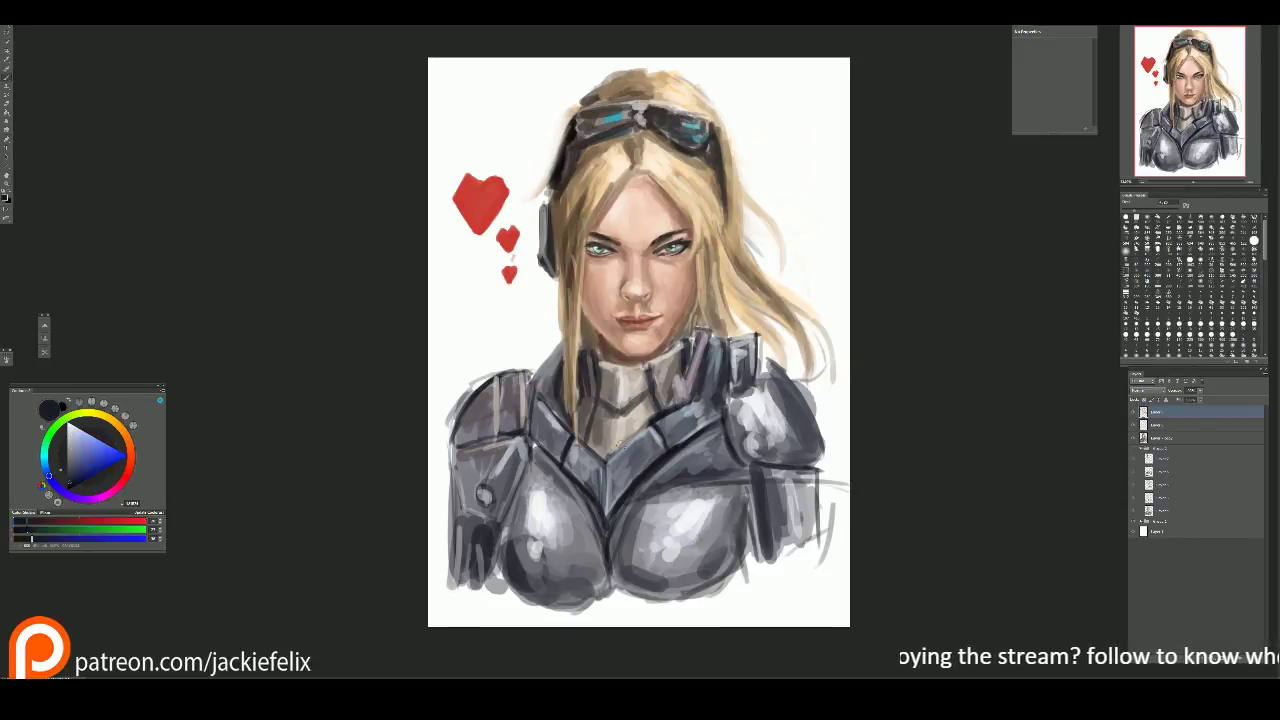
drag(605, 440, 585, 466)
mouse_move(600, 402)
mouse_down()
mouse_move(588, 444)
mouse_move(538, 436)
mouse_up()
drag(534, 372, 500, 532)
drag(522, 458, 488, 546)
mouse_move(468, 525)
mouse_down()
mouse_move(472, 565)
mouse_move(488, 568)
mouse_up()
mouse_move(500, 470)
mouse_down()
mouse_move(568, 540)
mouse_move(533, 515)
mouse_up()
alt+click(513, 432)
drag(530, 448, 490, 570)
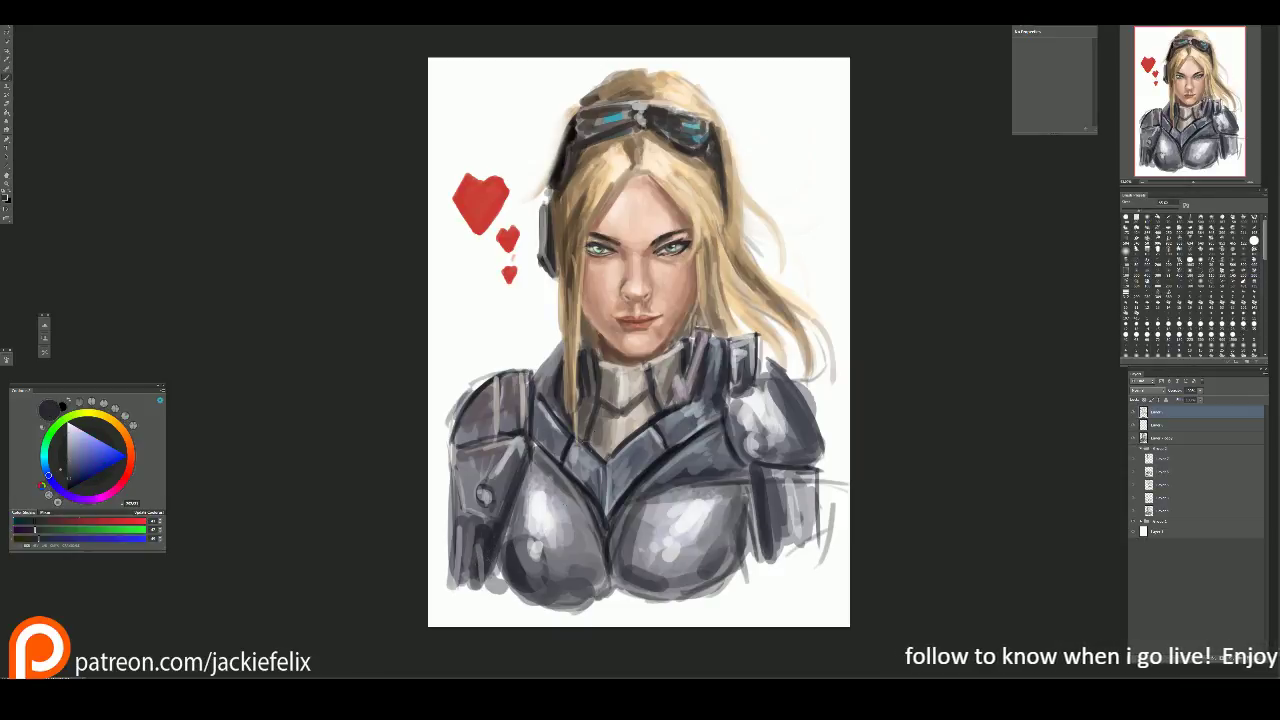
Step: Add pale warm-grey strokes to the shoulder pad below the hearts and darken its lower part with sampled near-black blue
alt+click(624, 387)
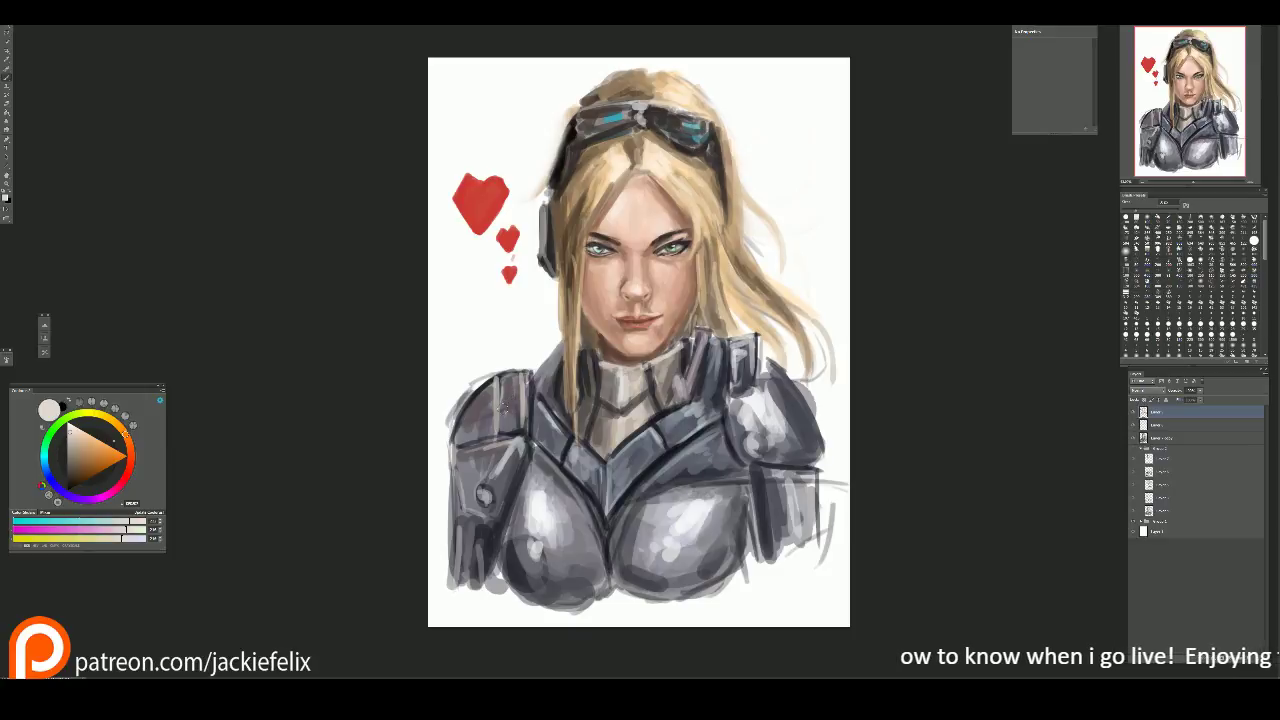
mouse_move(505, 376)
mouse_down()
mouse_move(510, 410)
mouse_move(514, 400)
mouse_up()
drag(704, 308, 706, 310)
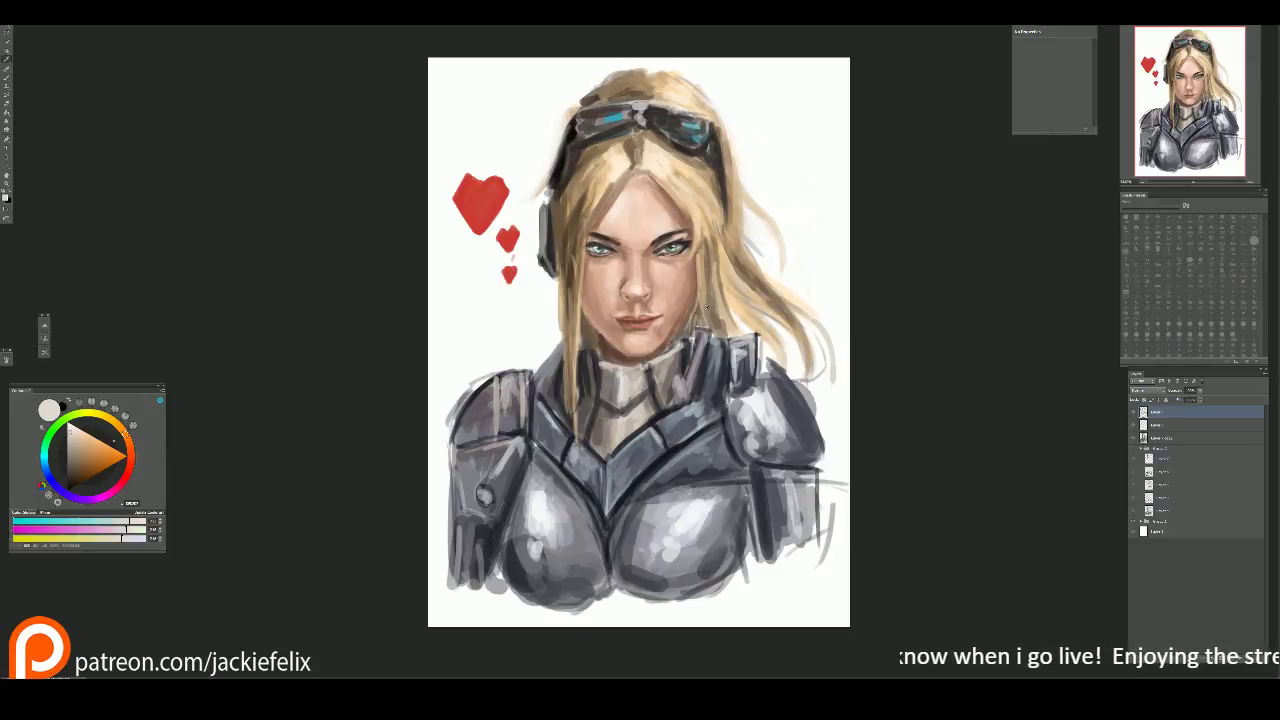
alt+click(468, 428)
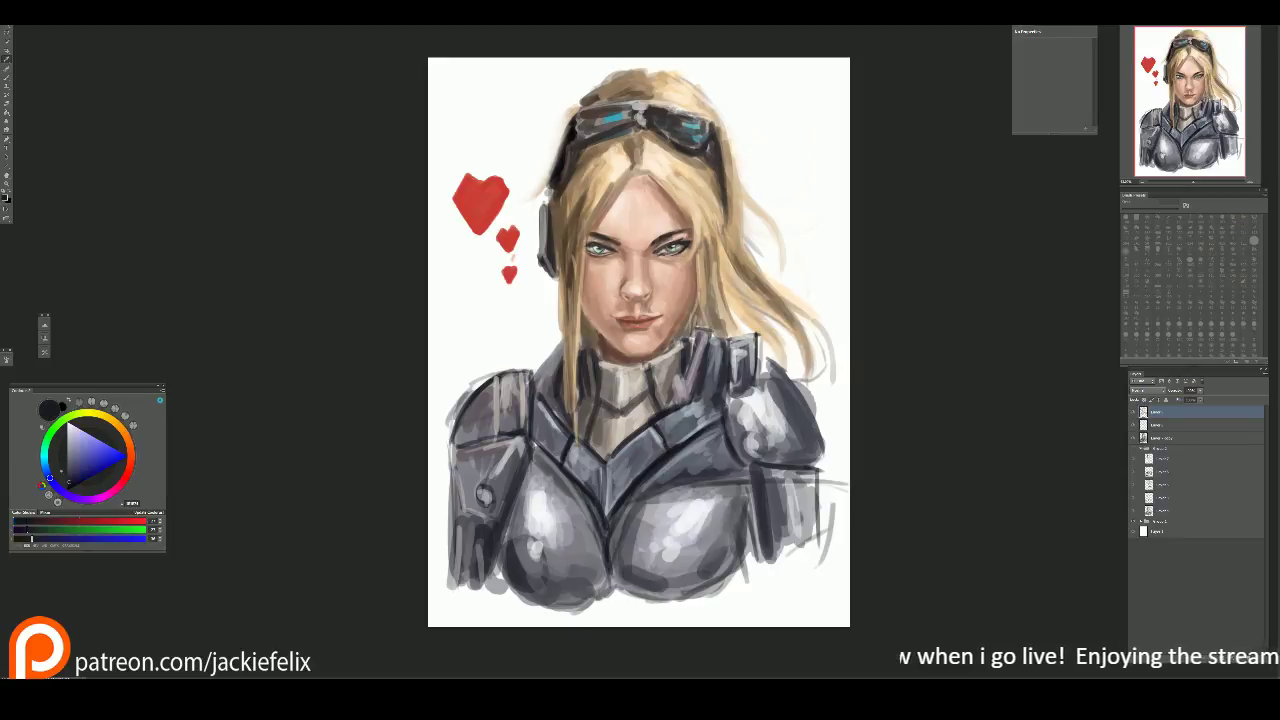
mouse_move(455, 432)
mouse_down()
mouse_move(493, 422)
mouse_move(478, 422)
mouse_move(522, 390)
mouse_up()
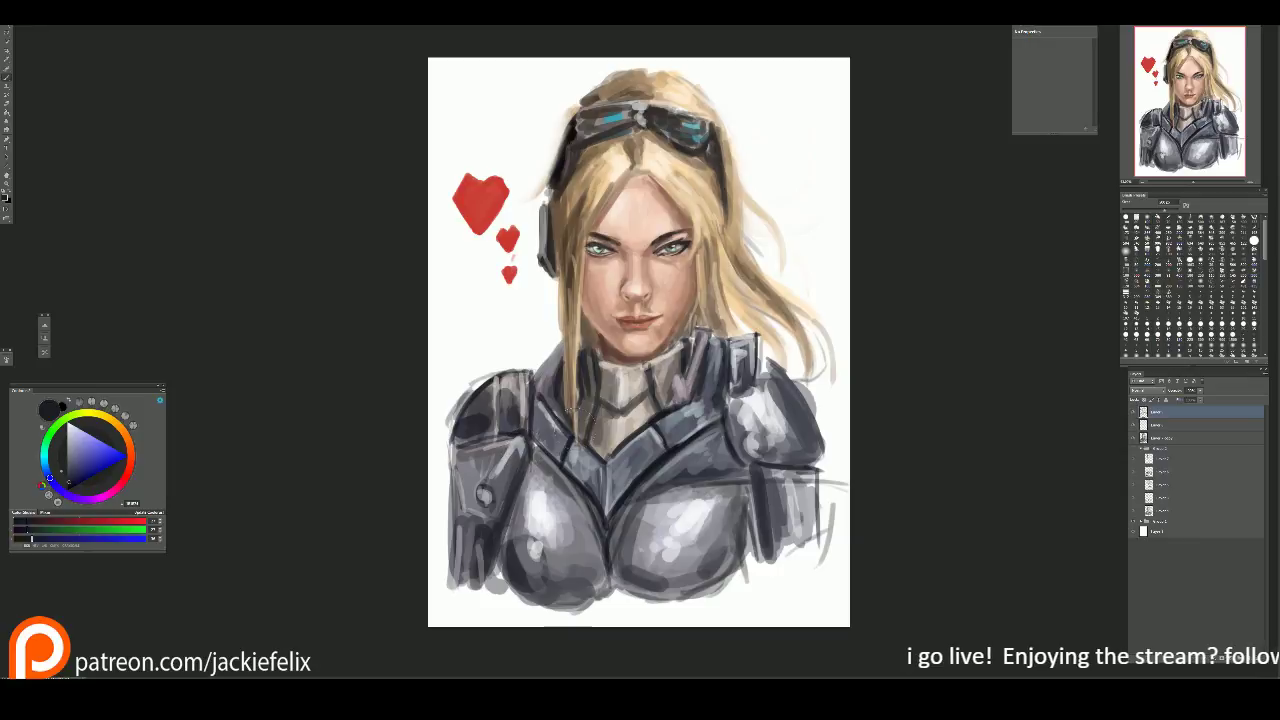
Step: Brighten the shoulder pad below the hearts with broad strokes of sampled light grey
alt+click(700, 390)
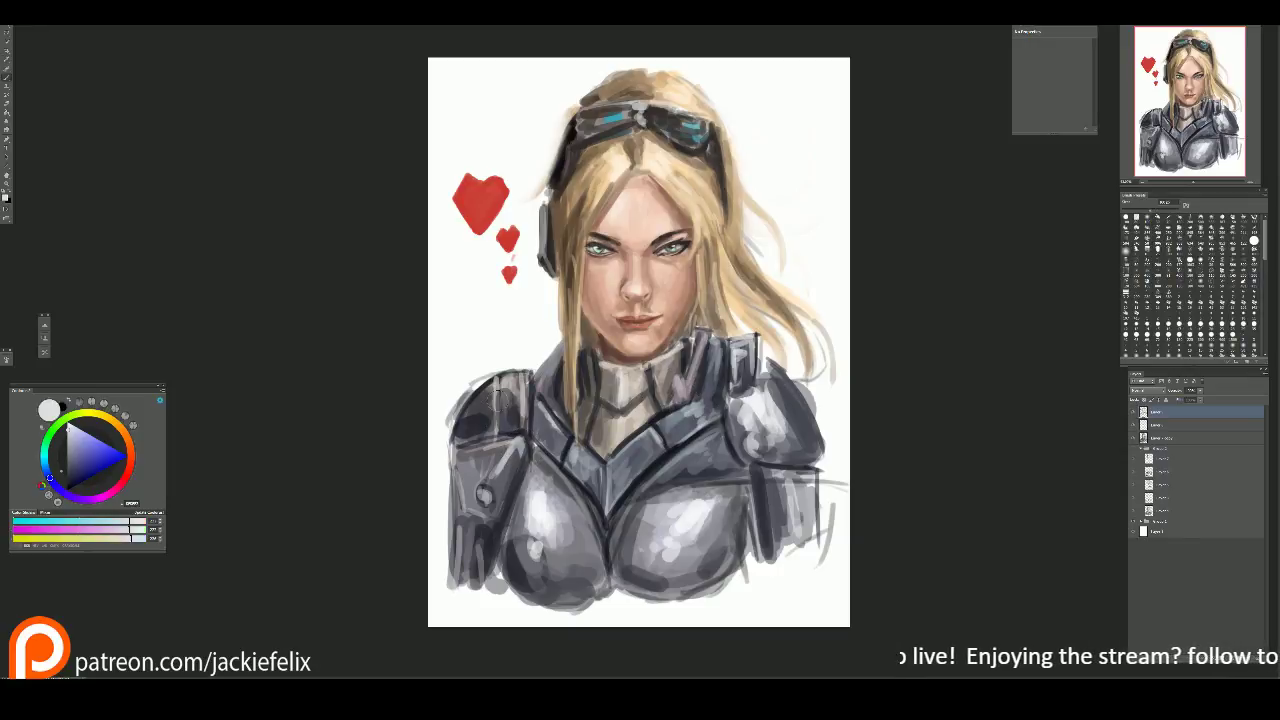
drag(482, 400, 498, 386)
mouse_move(460, 450)
mouse_down()
mouse_move(488, 394)
mouse_move(498, 420)
mouse_move(515, 390)
mouse_up()
alt+click(505, 420)
drag(520, 460, 508, 376)
mouse_move(518, 436)
mouse_down()
mouse_move(514, 404)
mouse_move(456, 456)
mouse_move(512, 444)
mouse_move(498, 418)
mouse_move(477, 414)
mouse_move(494, 400)
mouse_move(474, 398)
mouse_move(508, 386)
mouse_move(520, 430)
mouse_up()
alt+click(477, 411)
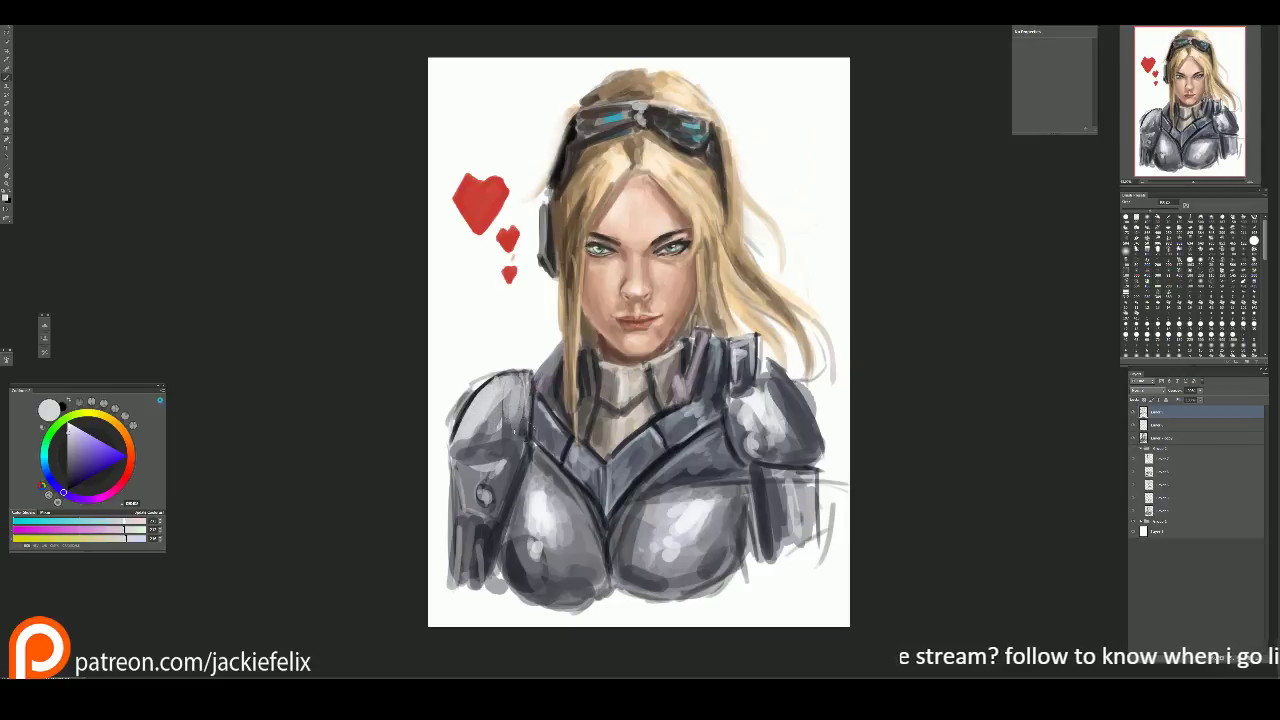
Step: Shade the lower part of the brightened shoulder pad and its edge beside the collar with sampled dark grey
alt+click(574, 372)
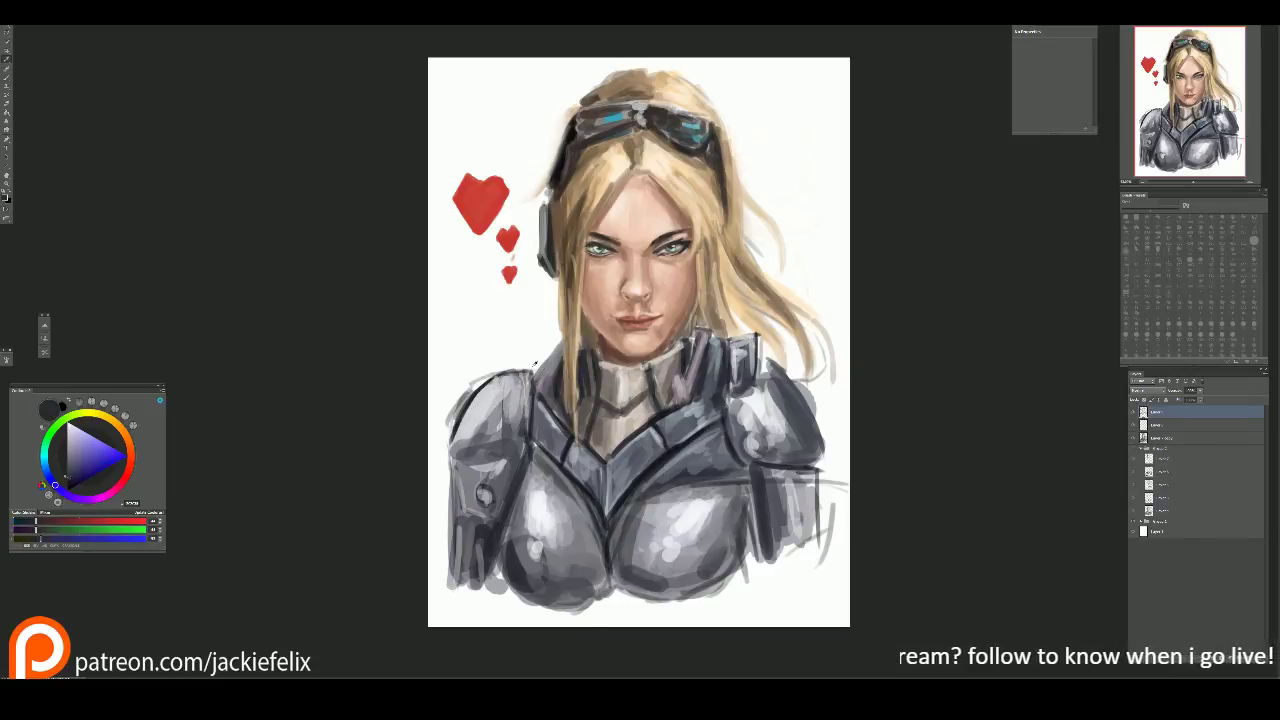
mouse_move(562, 344)
mouse_down()
mouse_move(532, 384)
mouse_move(528, 442)
mouse_move(522, 420)
mouse_move(502, 424)
mouse_up()
mouse_move(478, 436)
mouse_down()
mouse_move(520, 404)
mouse_move(506, 410)
mouse_up()
drag(520, 418, 516, 472)
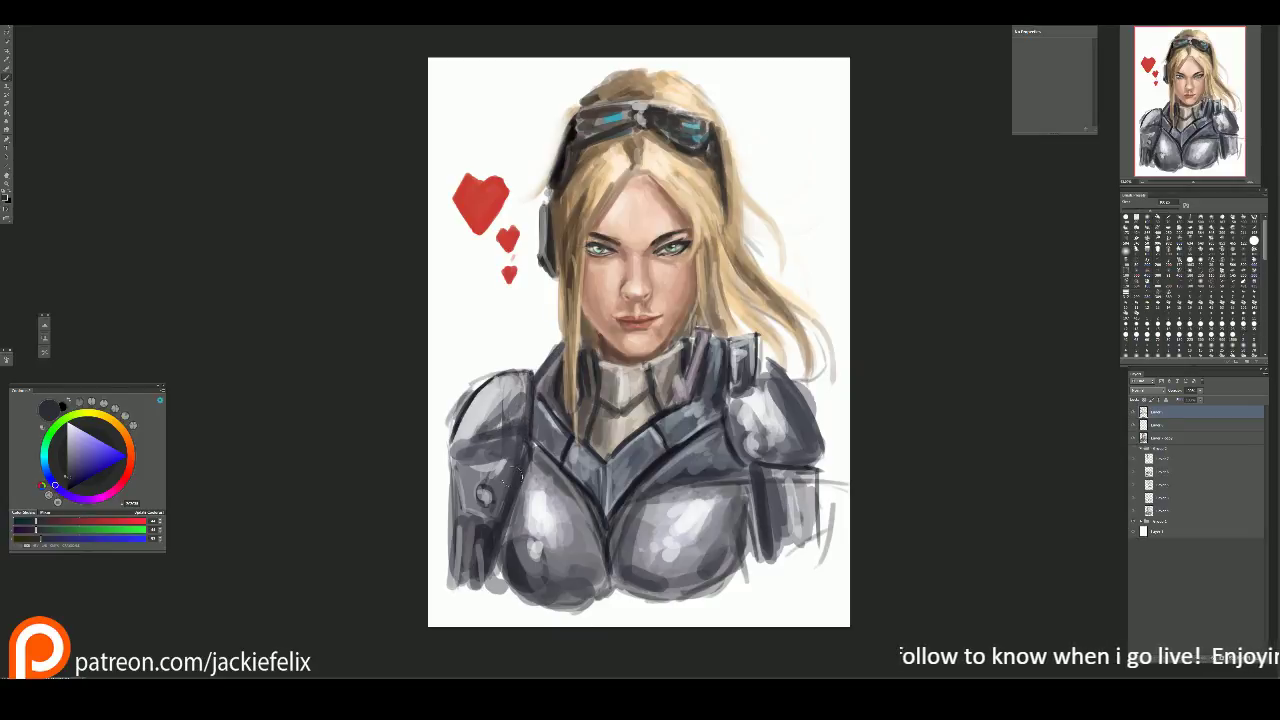
mouse_move(474, 412)
mouse_down()
mouse_move(462, 436)
mouse_move(476, 450)
mouse_move(458, 428)
mouse_move(504, 408)
mouse_move(548, 350)
mouse_up()
drag(512, 398, 528, 380)
key(alt)
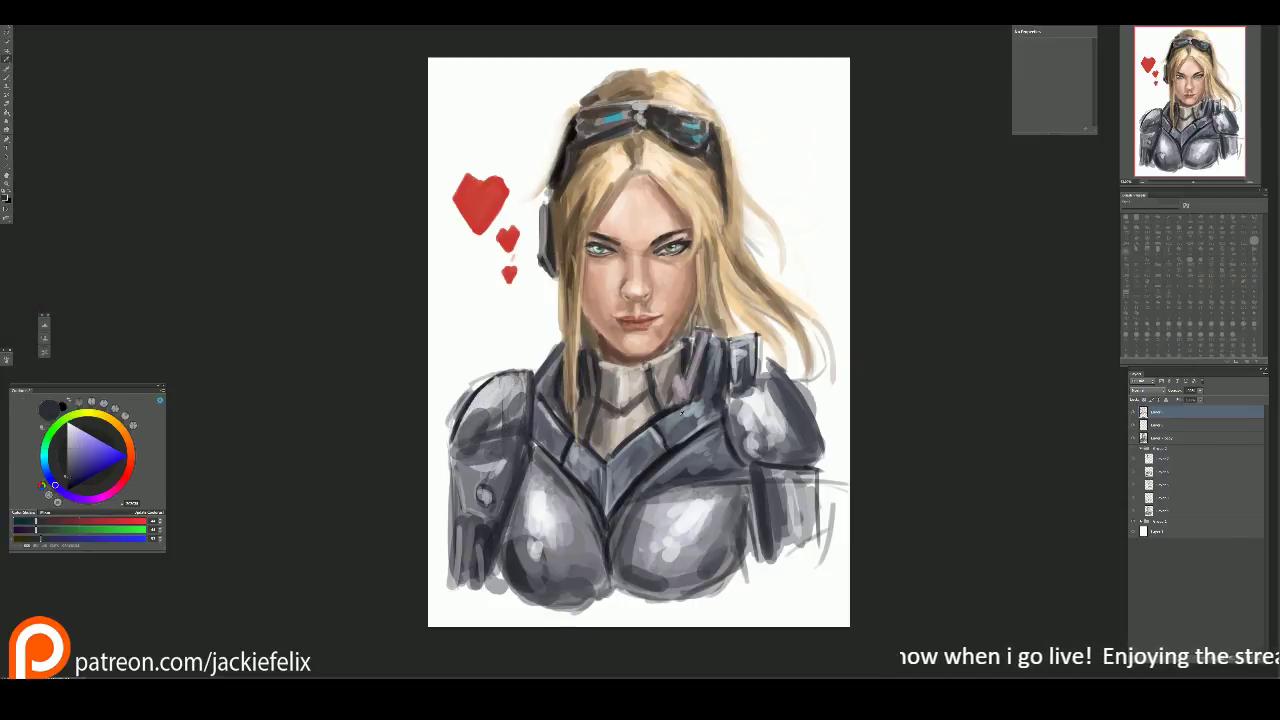
Step: Refine the V-shaped collar point and the side of the neck piece with colours sampled from the armour and neck
alt+click(663, 460)
drag(606, 446, 590, 462)
mouse_move(592, 418)
mouse_down()
mouse_move(584, 436)
mouse_move(596, 444)
mouse_move(584, 440)
mouse_up()
key(alt)
alt+click(610, 400)
key(alt)
alt+click(622, 381)
drag(598, 362, 594, 392)
Step: Paint a thin loose blonde strand falling from the hair parting onto the forehead, using sampled hair and skin tones
key(alt)
alt+click(577, 221)
key(alt)
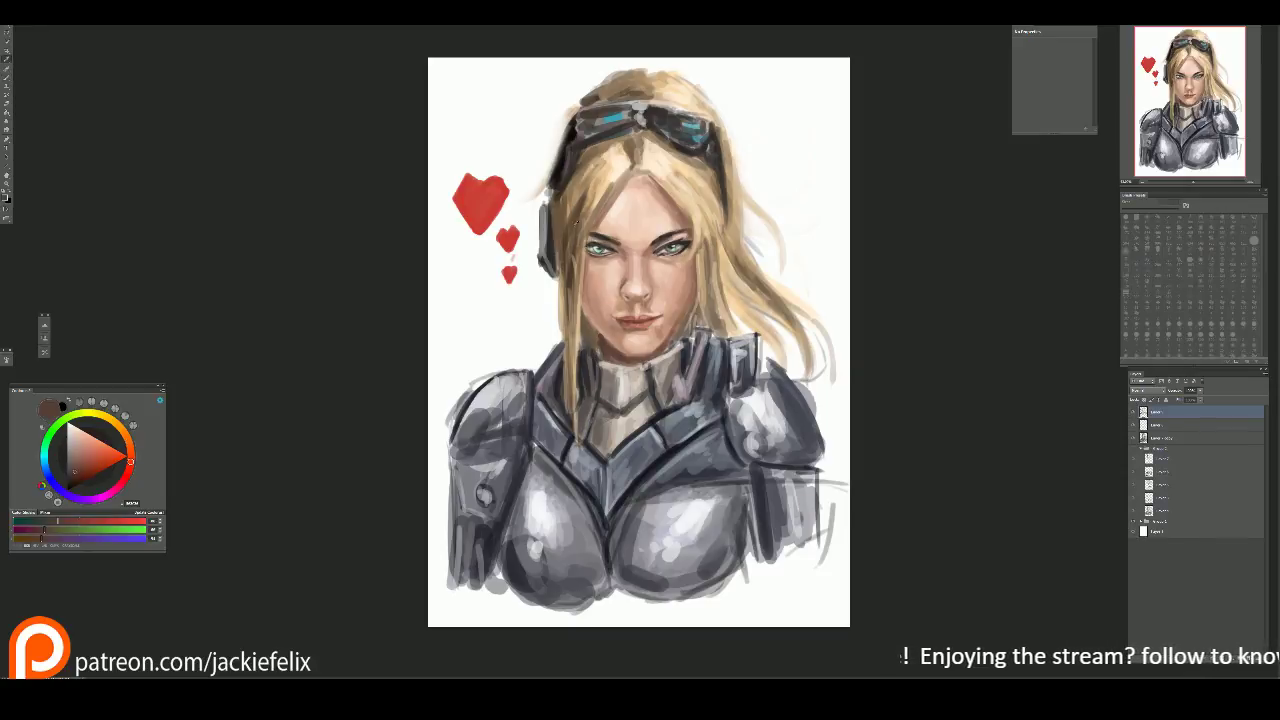
alt+click(566, 229)
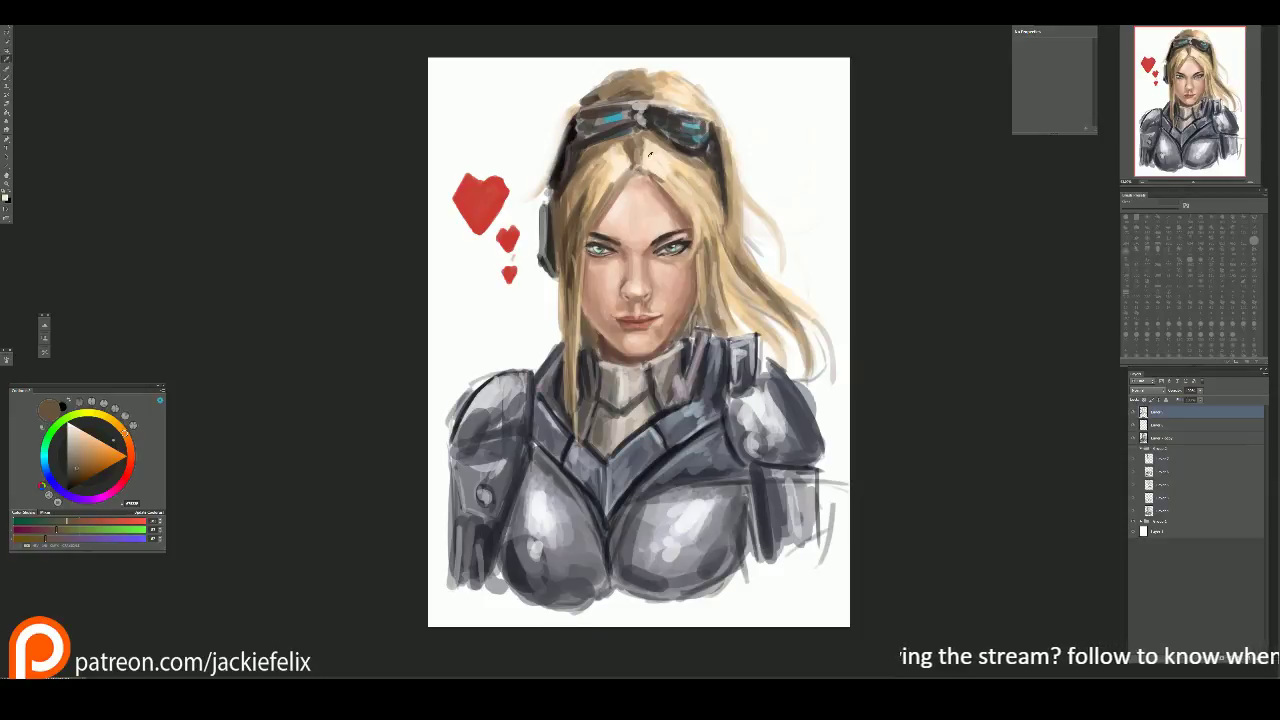
alt+click(646, 174)
drag(650, 174, 643, 203)
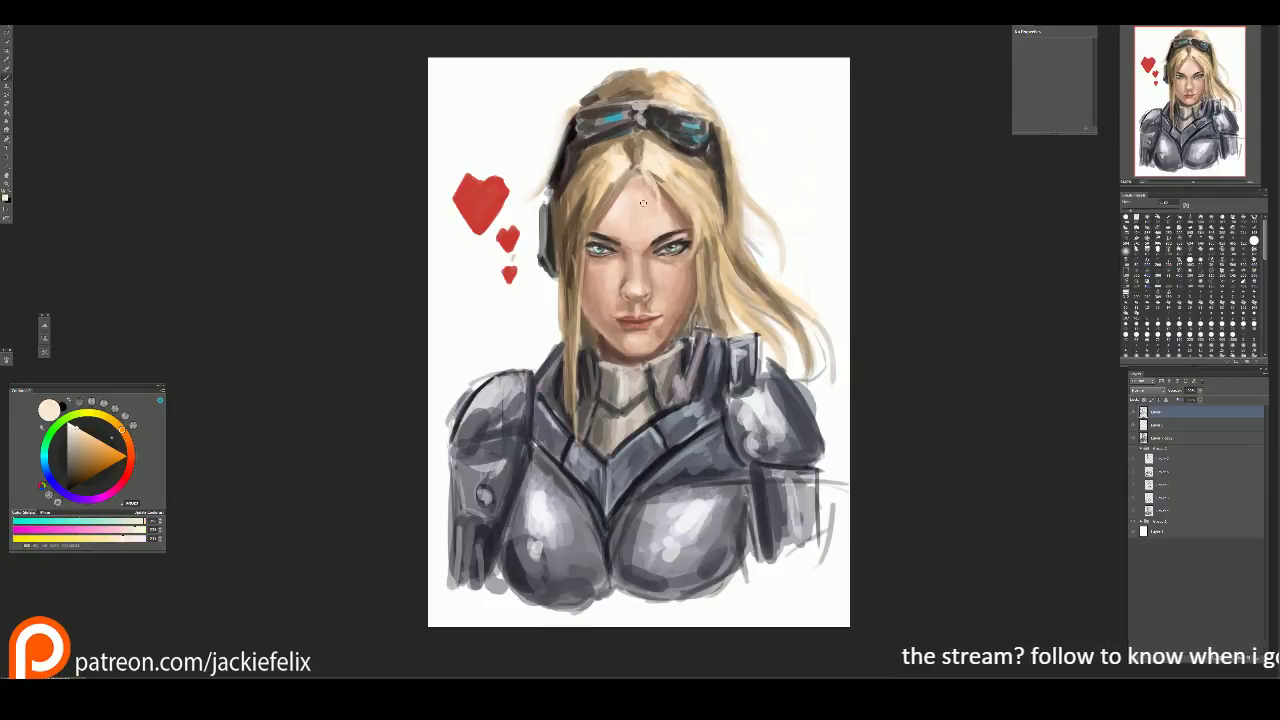
key(alt)
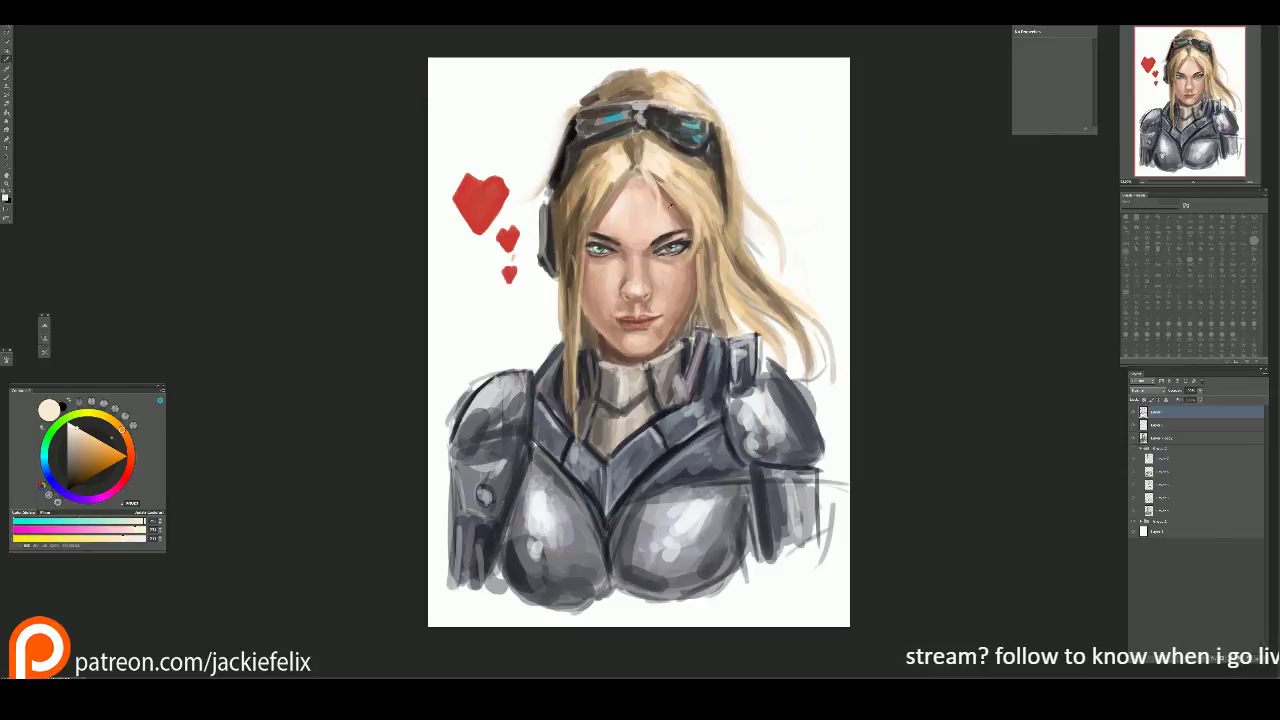
alt+click(671, 205)
drag(651, 212, 647, 220)
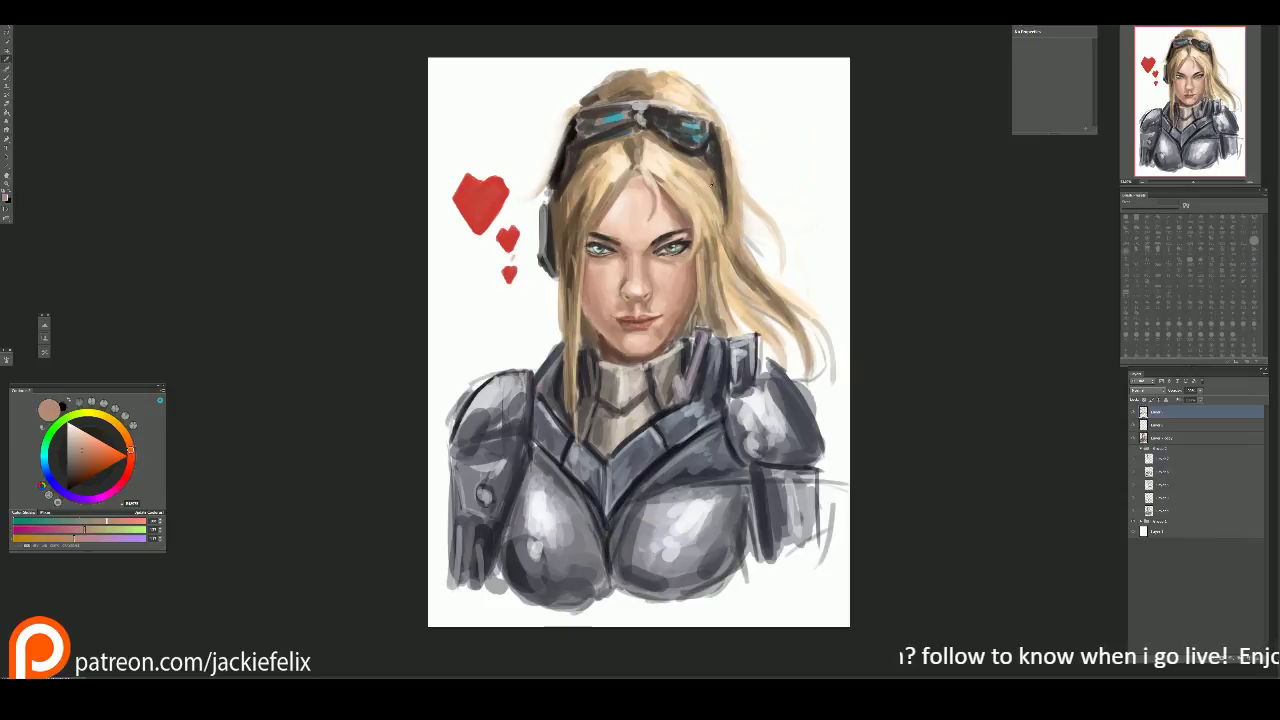
alt+click(643, 173)
drag(661, 172, 659, 196)
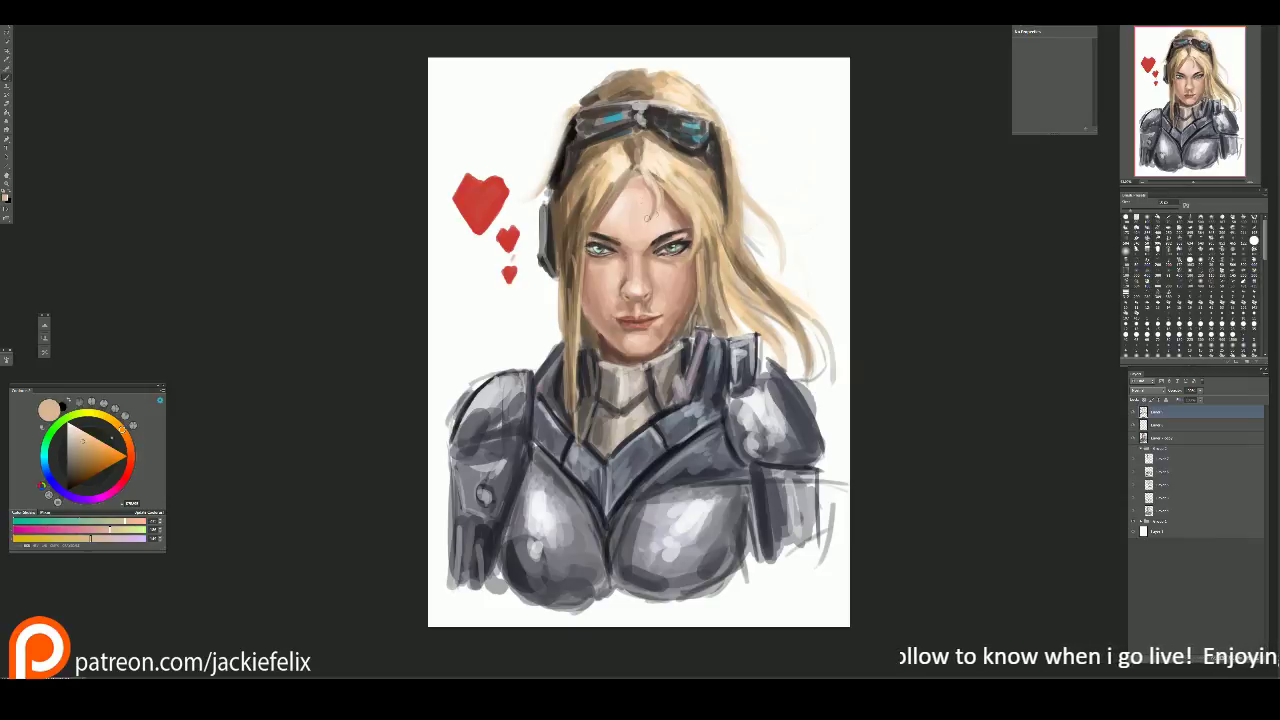
alt+click(648, 178)
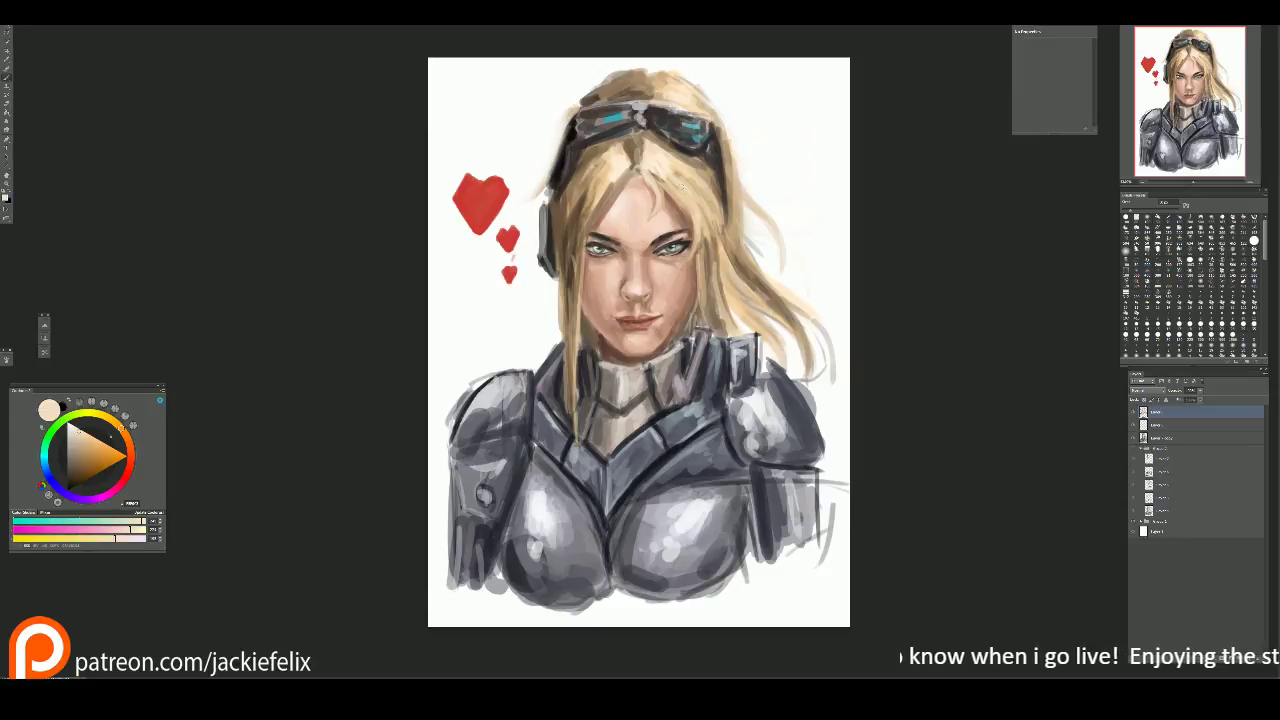
Step: Rework the seams where the V-shaped collar meets the chest plates with sampled dark blue and blue-grey
key(ctrl+minus)
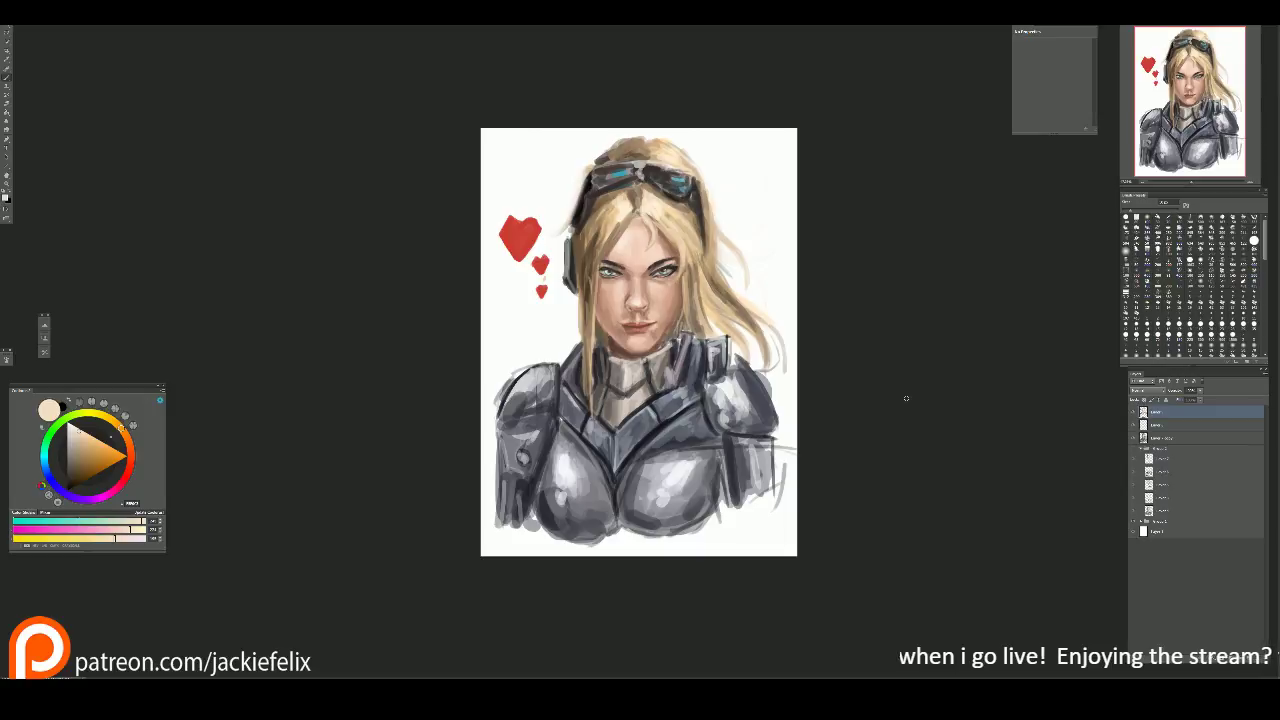
alt+click(769, 343)
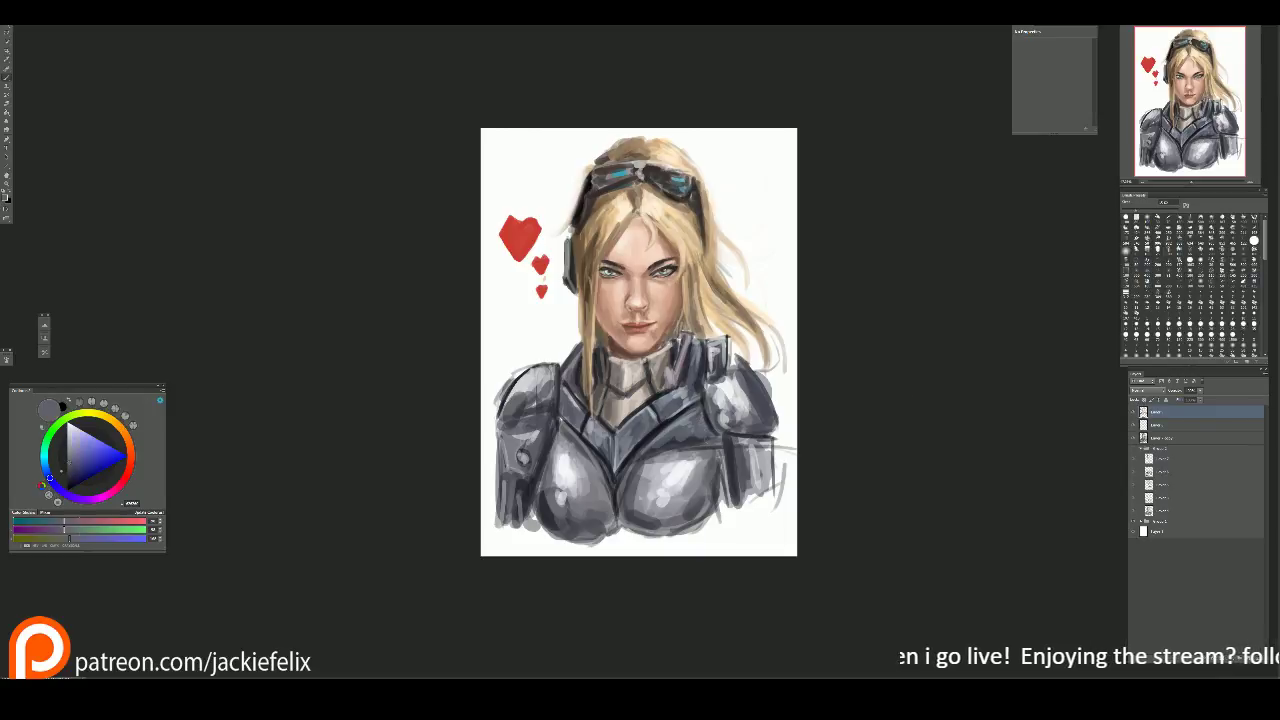
alt+click(660, 428)
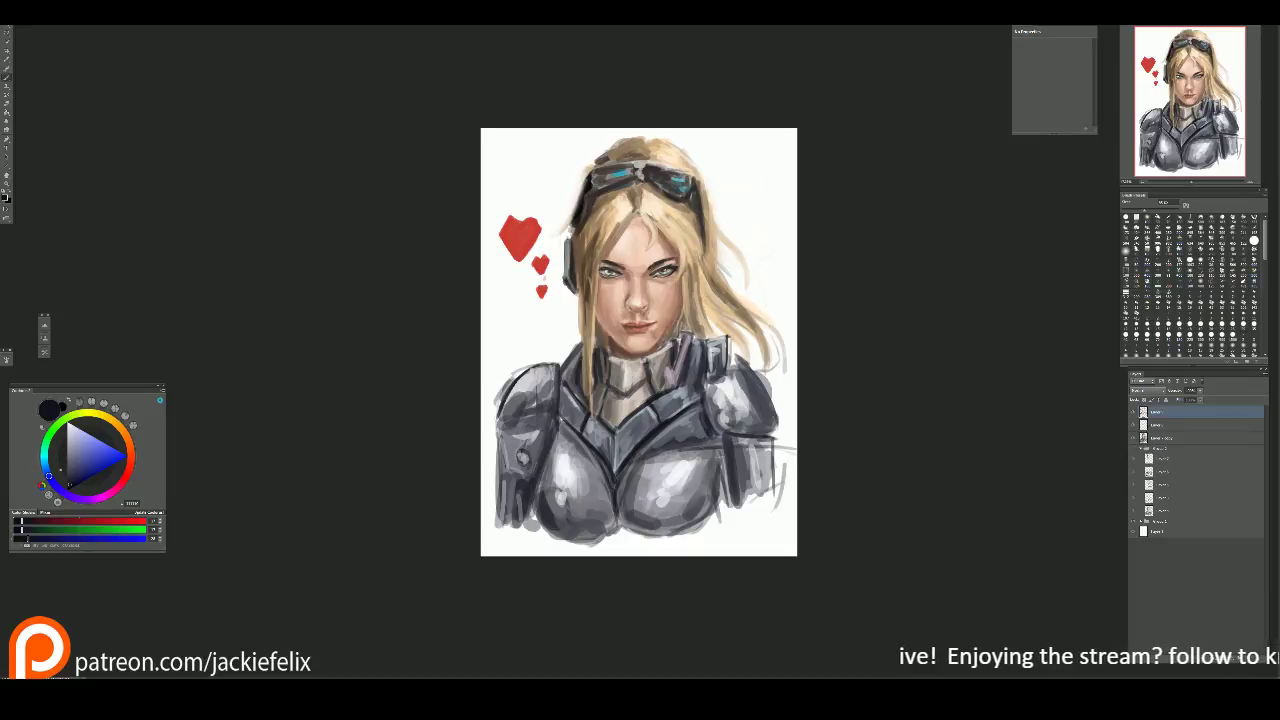
drag(654, 478, 690, 445)
drag(560, 446, 690, 439)
alt+click(645, 437)
alt+click(640, 455)
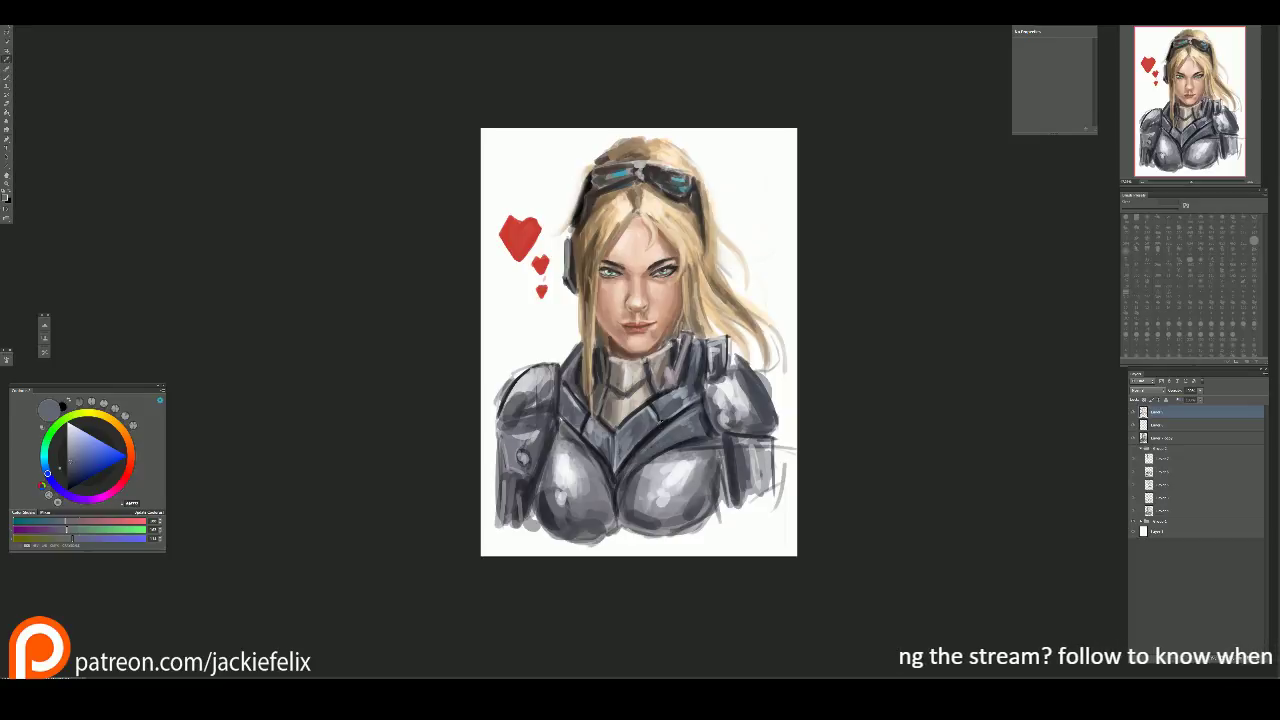
mouse_move(622, 488)
mouse_down()
mouse_move(660, 436)
mouse_move(704, 432)
mouse_move(652, 458)
mouse_up()
alt+click(620, 436)
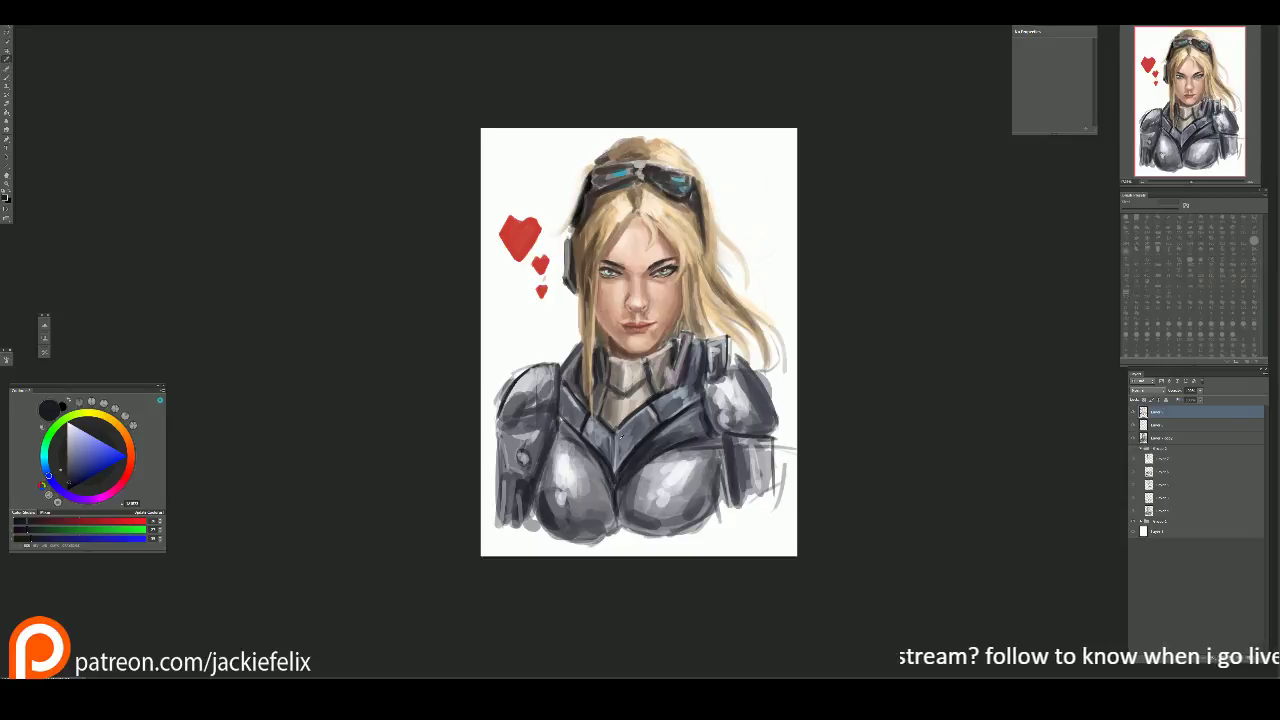
Step: Add lighter blue-grey highlights to the front of the V-shaped collar above the chest plates
alt+click(684, 390)
mouse_move(592, 420)
mouse_down()
mouse_move(614, 438)
mouse_move(690, 420)
mouse_up()
mouse_move(654, 432)
mouse_down()
mouse_move(692, 430)
mouse_move(690, 448)
mouse_up()
click(76, 446)
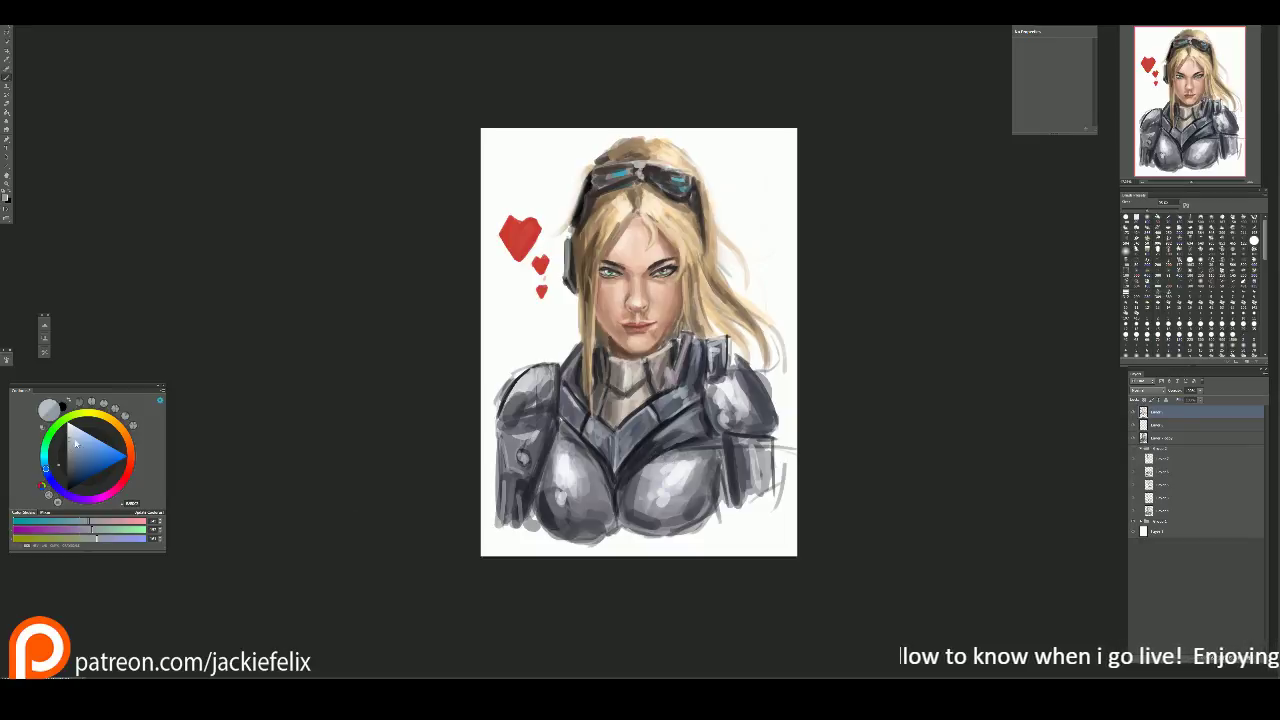
mouse_move(662, 430)
mouse_down()
mouse_move(698, 410)
mouse_move(694, 434)
mouse_up()
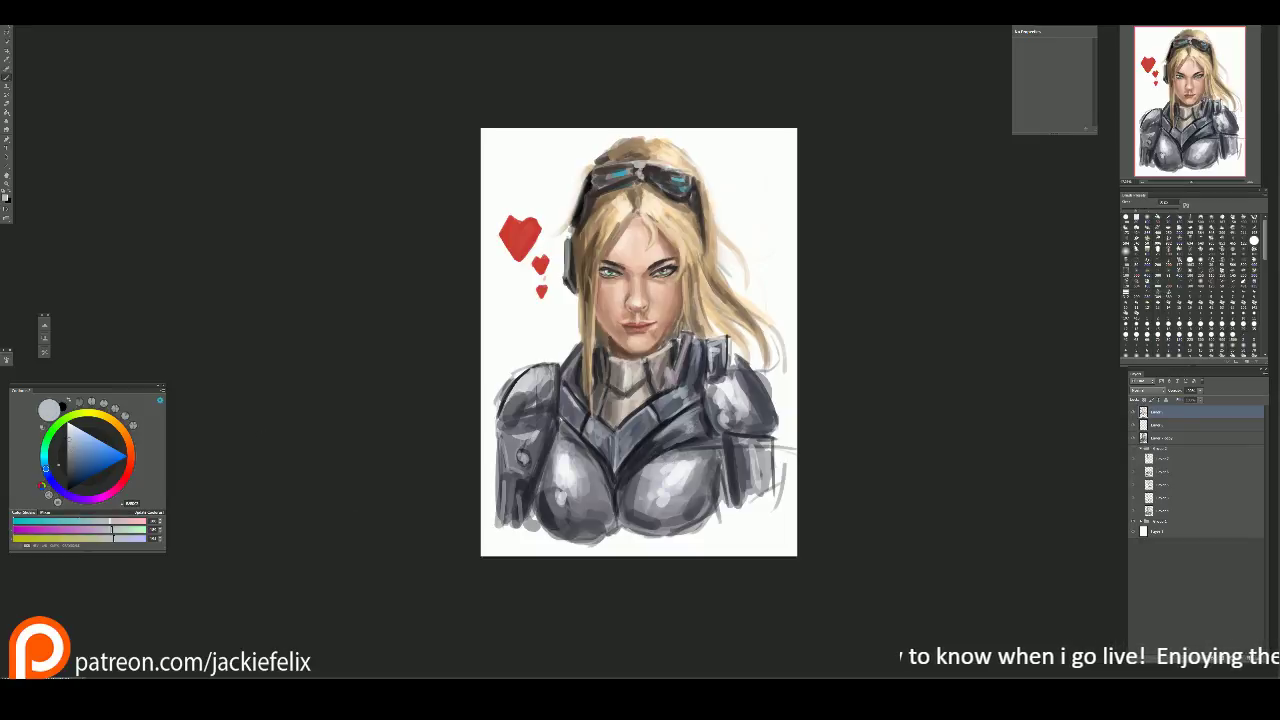
Step: Darken the inner corner and lash line of the eye on the viewer's right with near-black and dark brown
scroll(630, 240, up, 5)
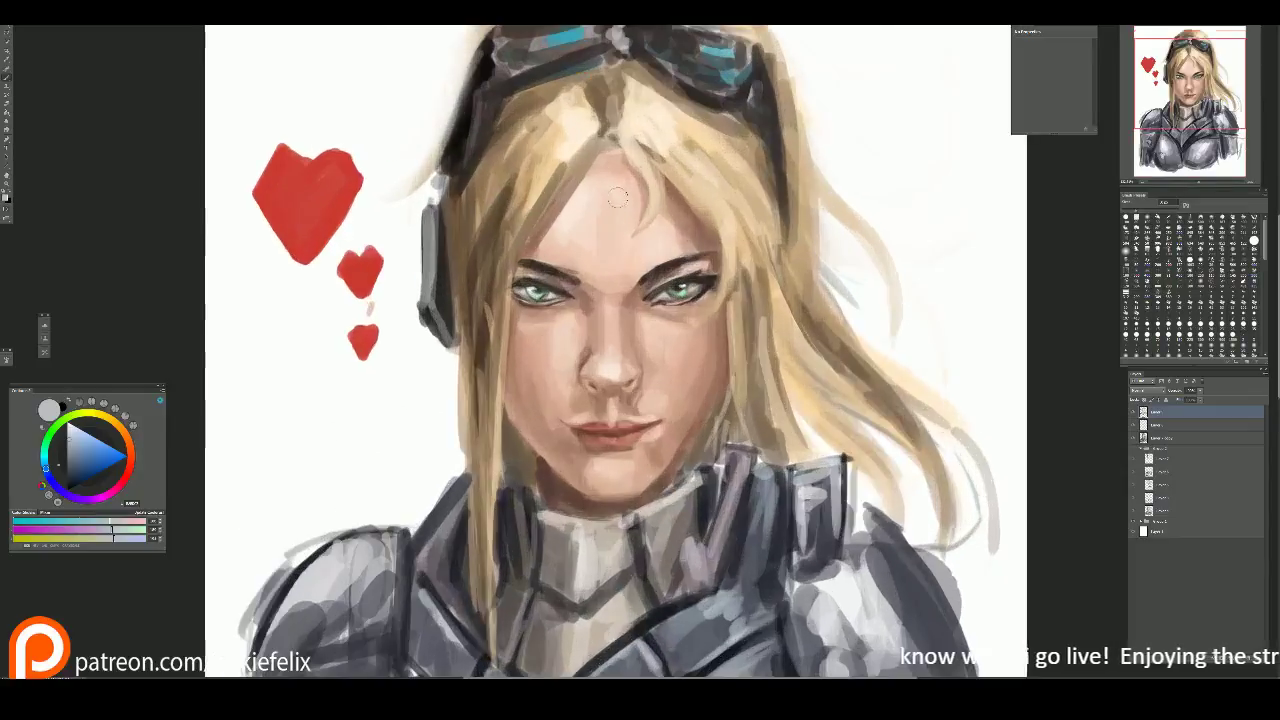
alt+click(736, 303)
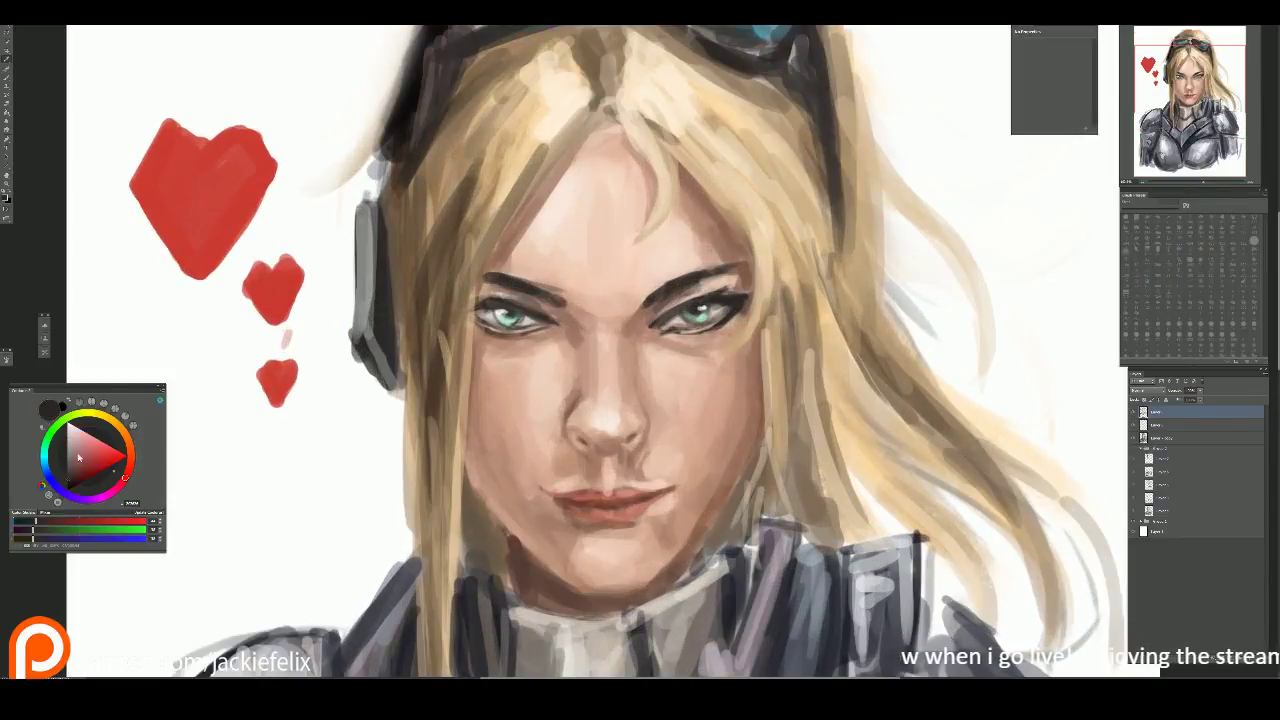
drag(658, 322, 702, 298)
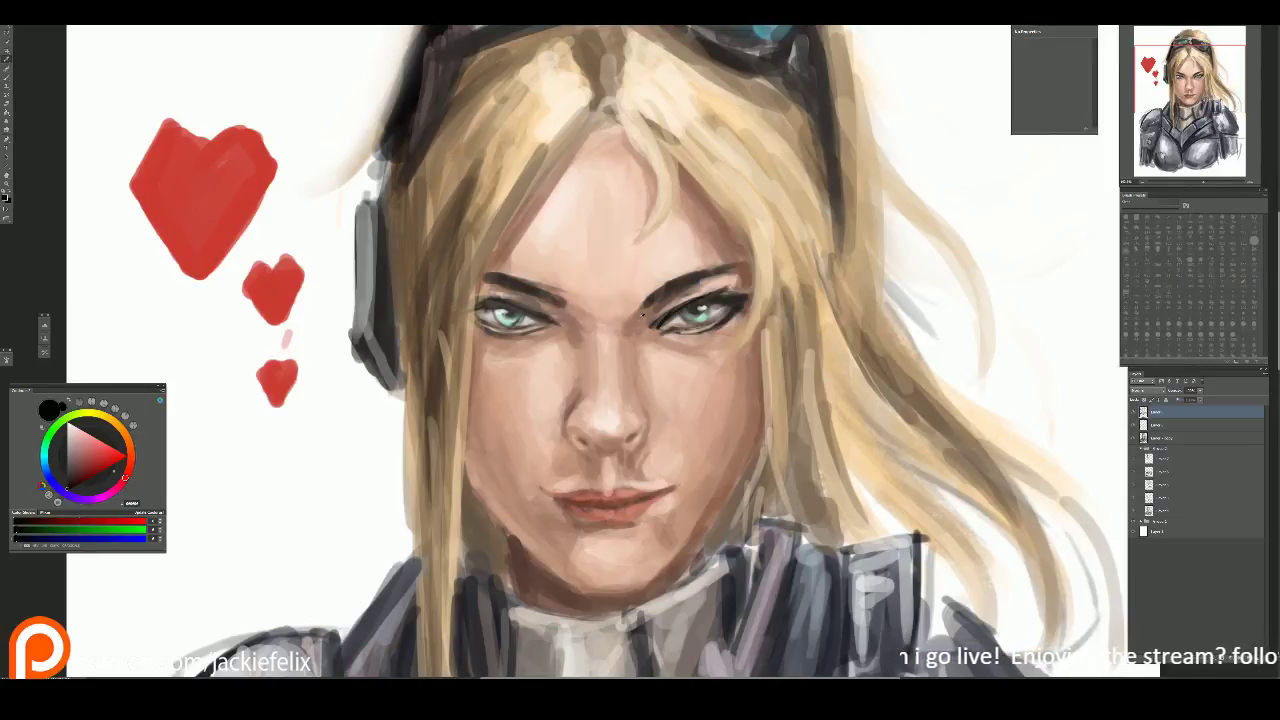
alt+click(658, 328)
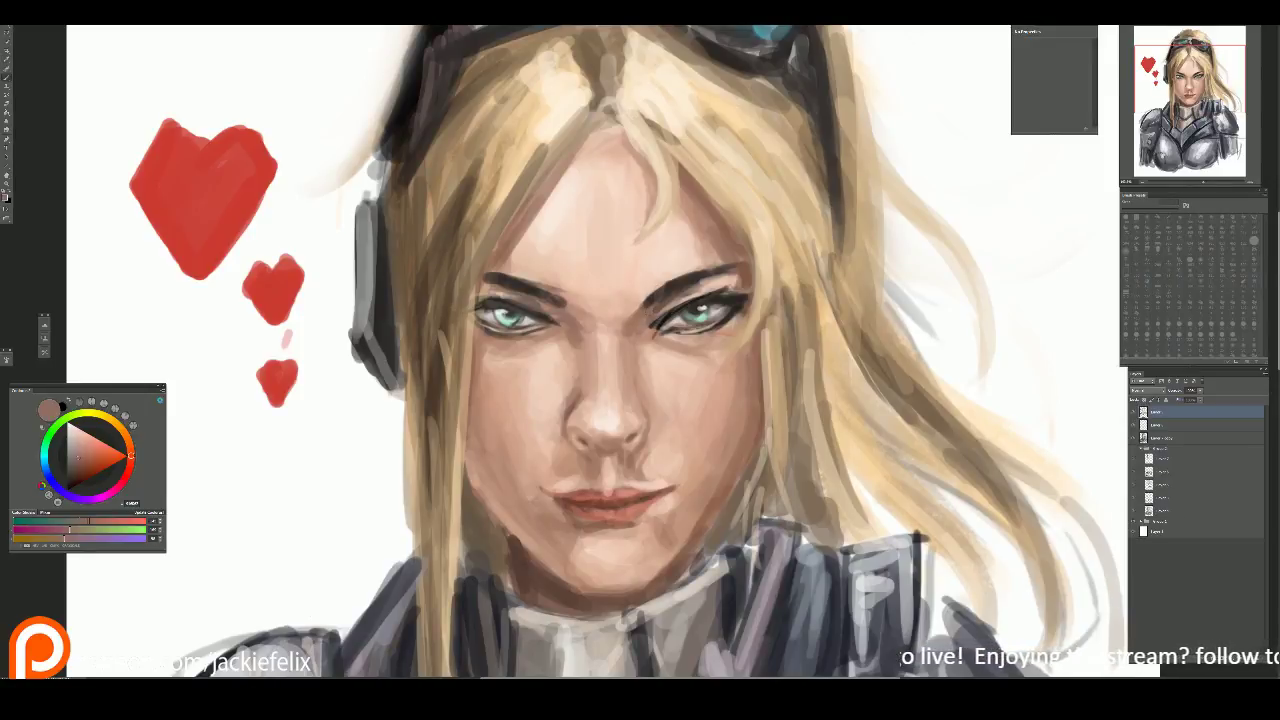
click(77, 474)
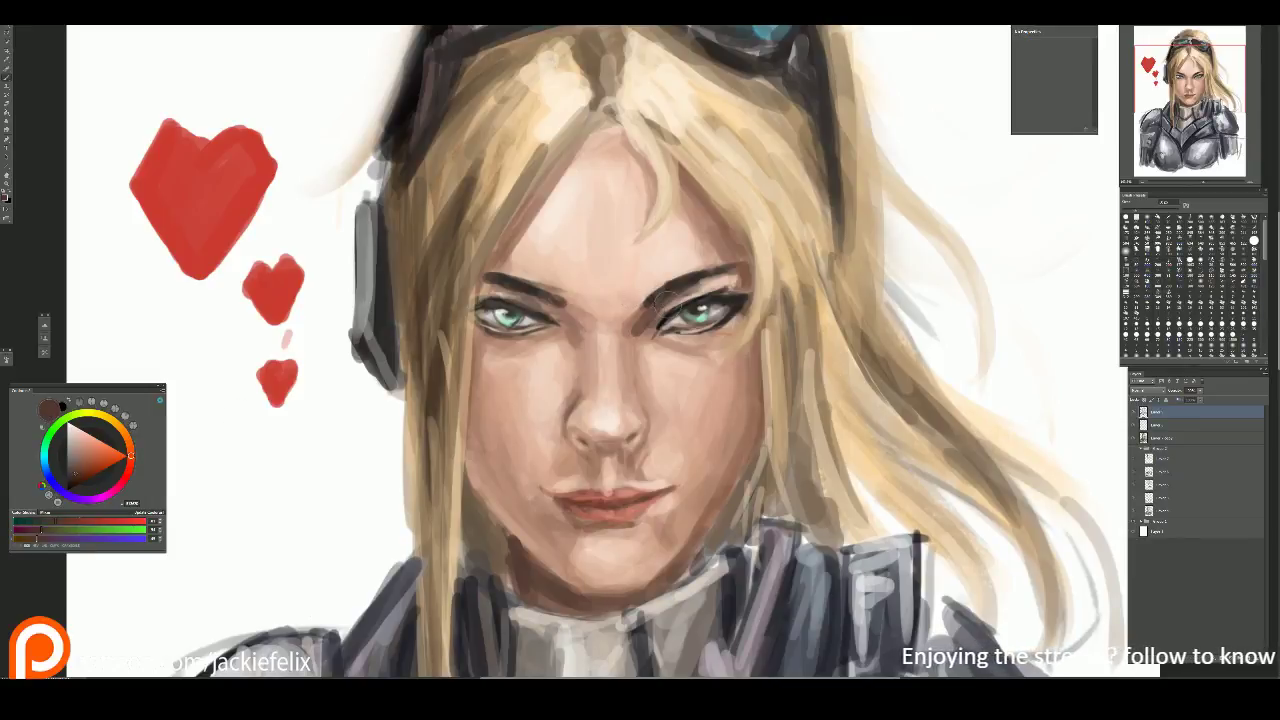
alt+click(648, 318)
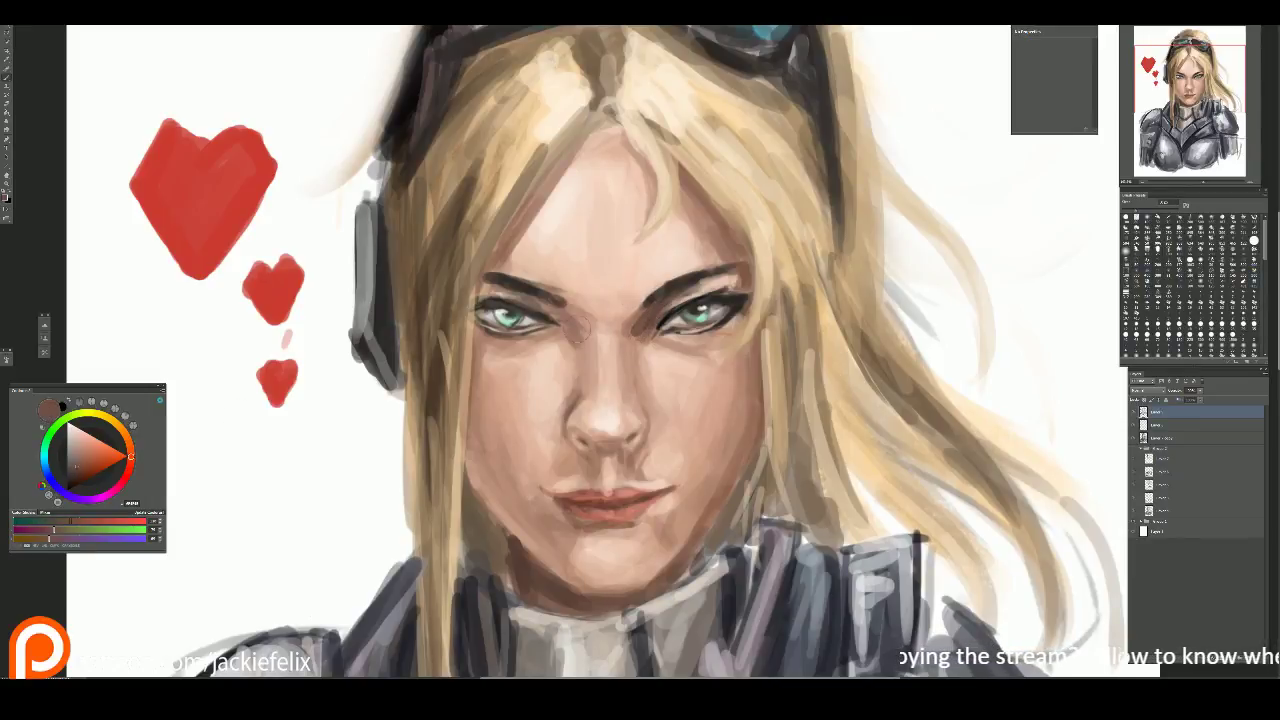
Step: Touch up the eye on the viewer's left with sampled skin and dark tones, and deepen the other eye's inner corner
alt+click(605, 278)
alt+click(600, 272)
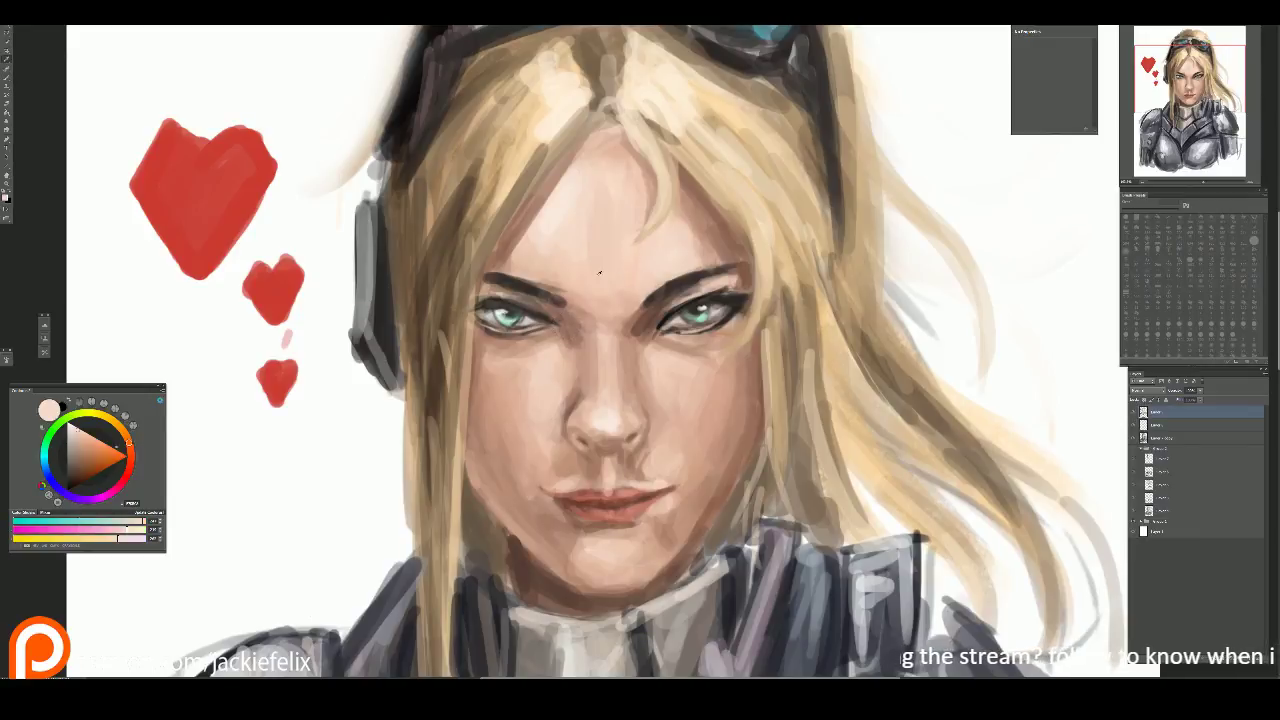
mouse_move(510, 300)
mouse_down()
mouse_move(484, 290)
mouse_move(526, 308)
mouse_move(484, 292)
mouse_move(498, 326)
mouse_move(534, 320)
mouse_up()
alt+click(502, 281)
alt+click(490, 318)
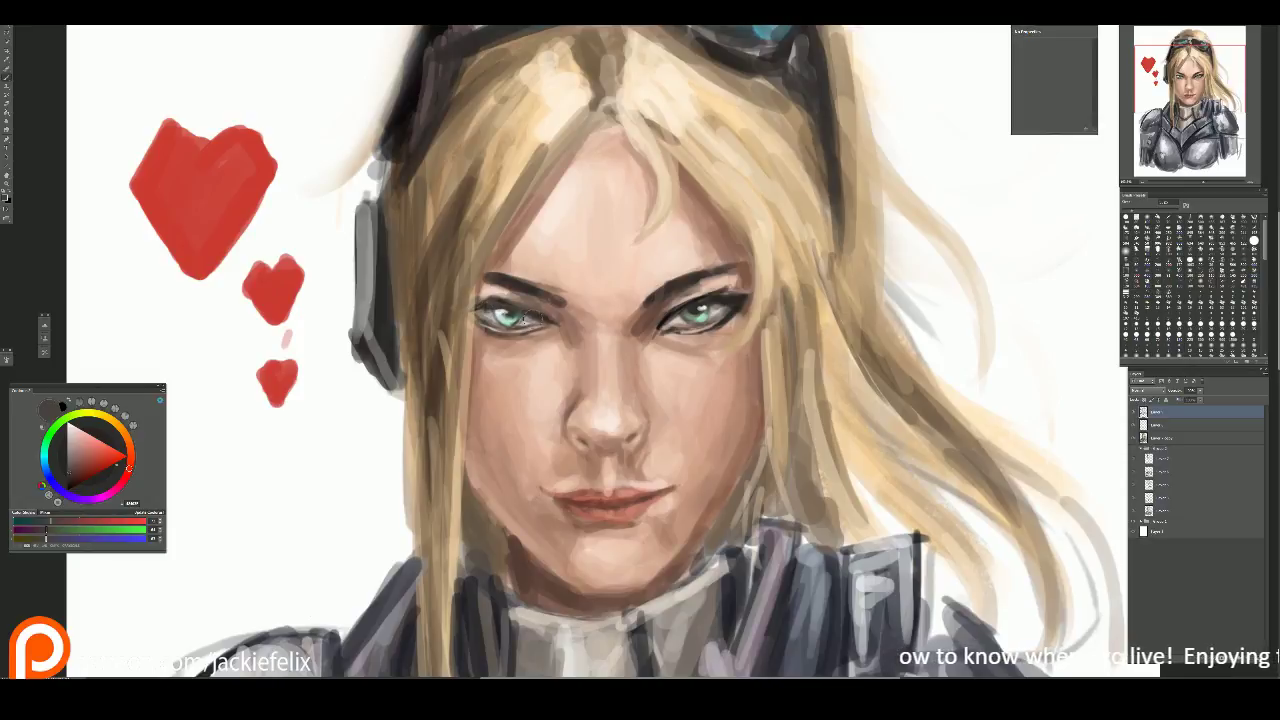
drag(684, 310, 660, 318)
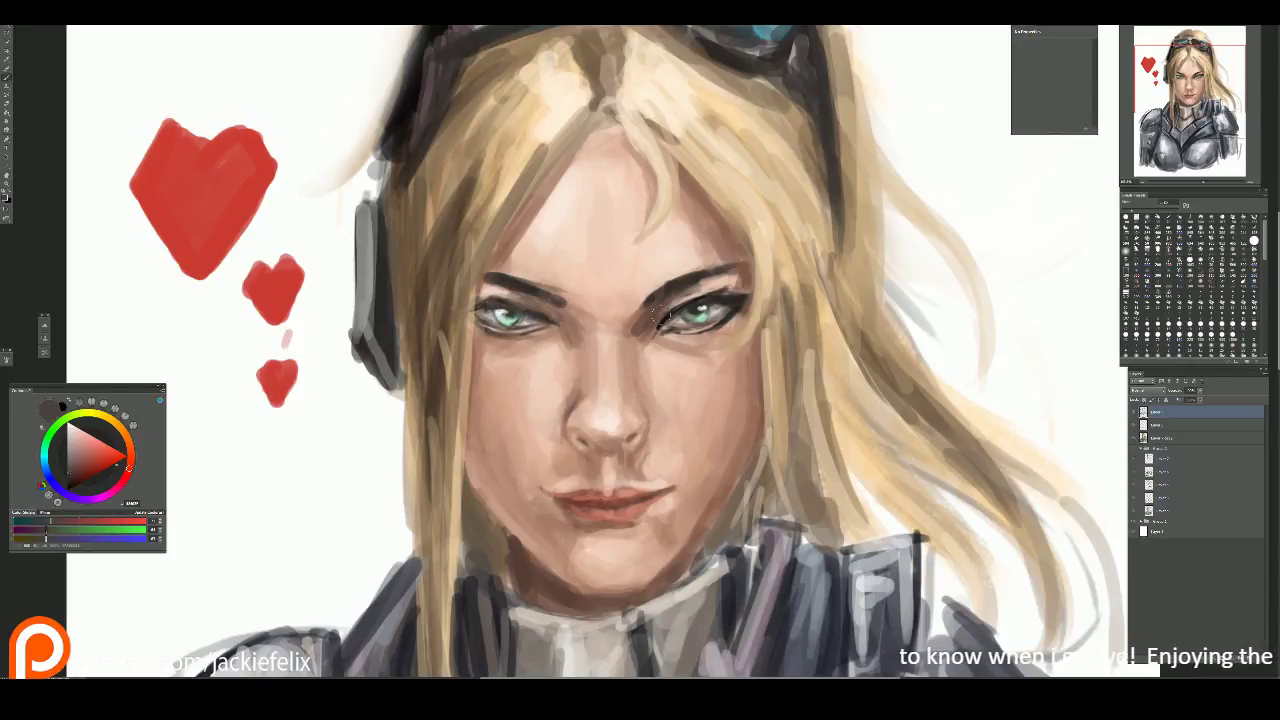
Step: Add light grey highlights to the white and iris of the eye on the viewer's right
click(82, 441)
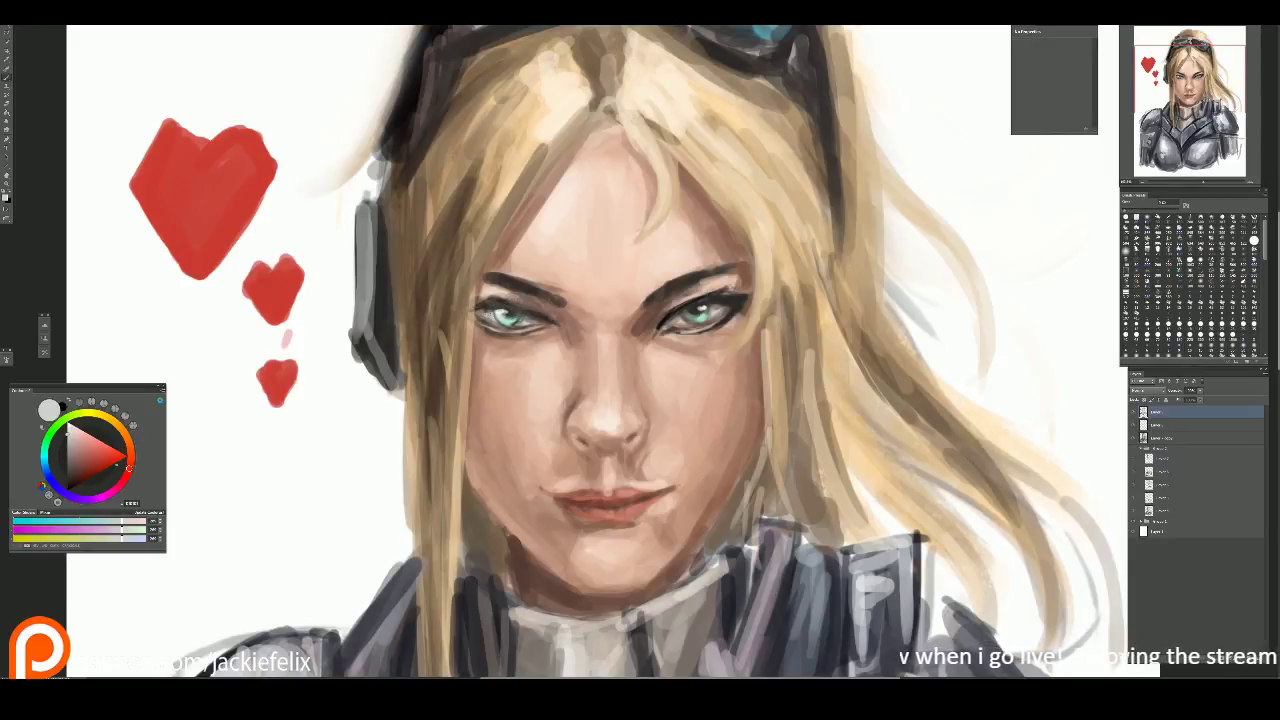
drag(664, 320, 676, 322)
click(714, 309)
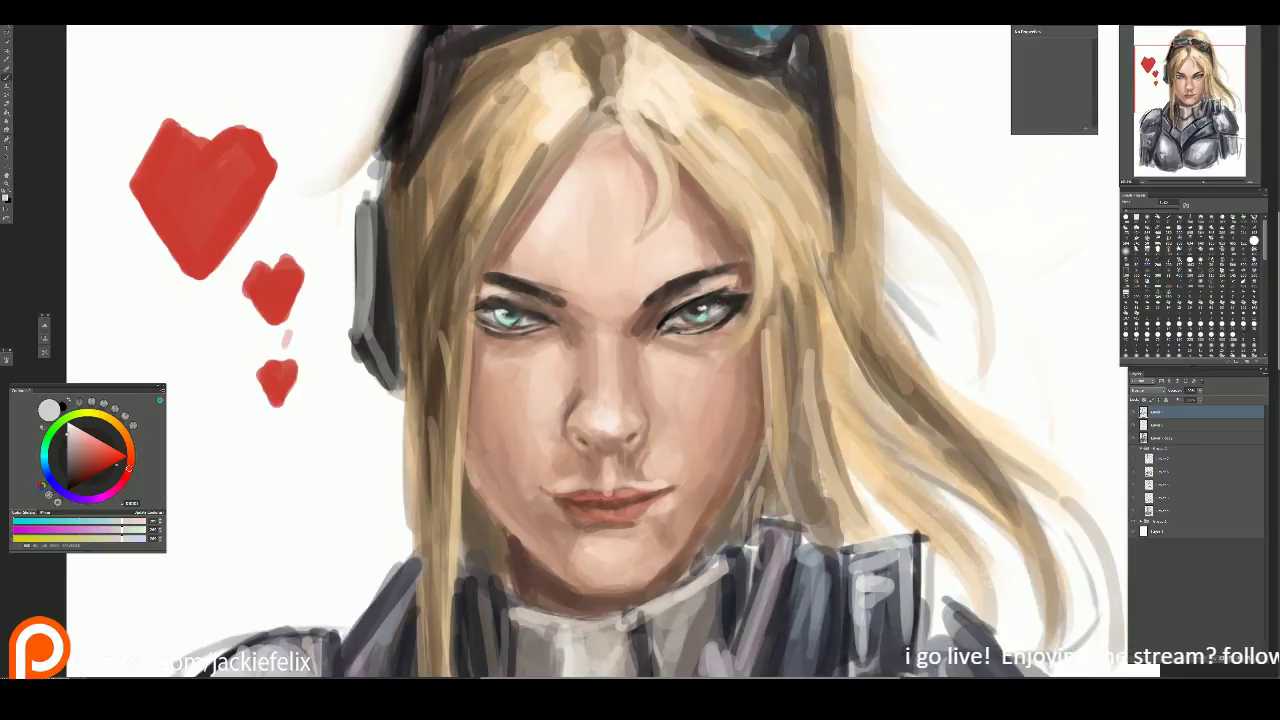
scroll(640, 360, down, 5)
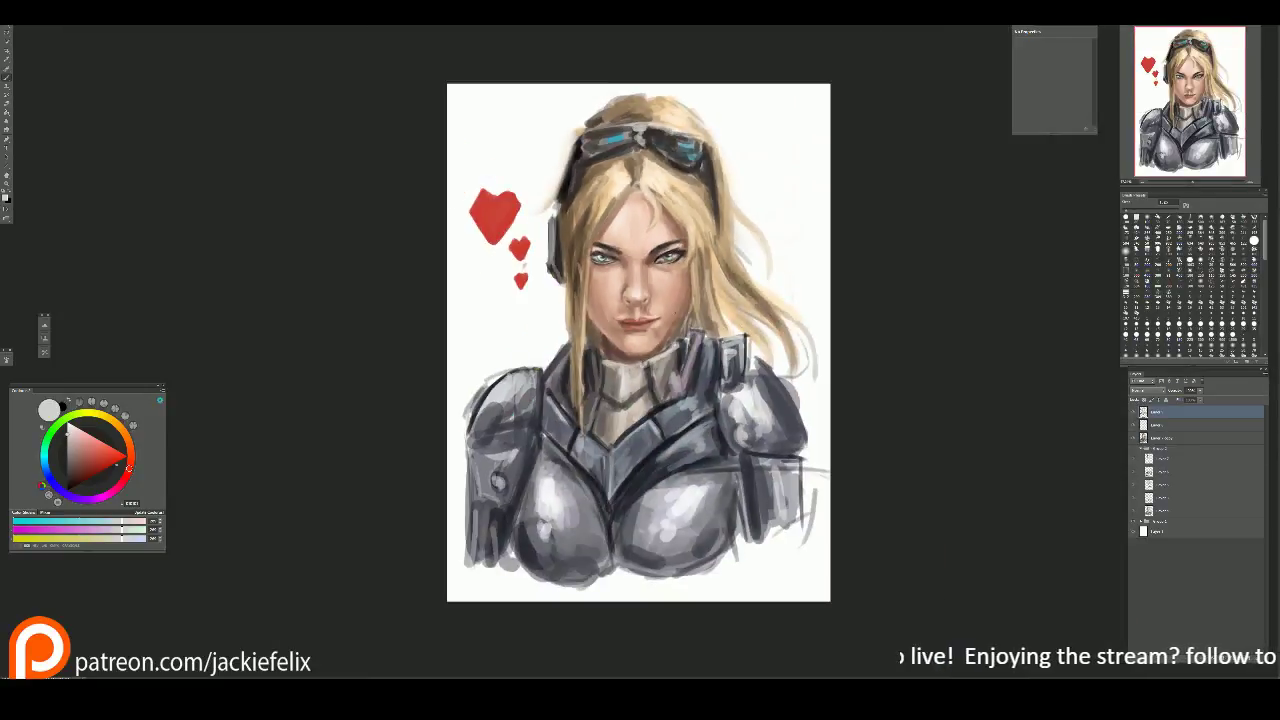
Step: Repaint the lips with muted reds and sampled pinks, reshaping the lower lip's shading
scroll(644, 314, up, 5)
key(i)
click(97, 484)
key(b)
mouse_move(640, 340)
mouse_down()
mouse_move(658, 348)
mouse_move(724, 318)
mouse_move(606, 346)
mouse_move(670, 346)
mouse_move(730, 322)
mouse_move(698, 330)
mouse_move(718, 320)
mouse_up()
alt+click(678, 332)
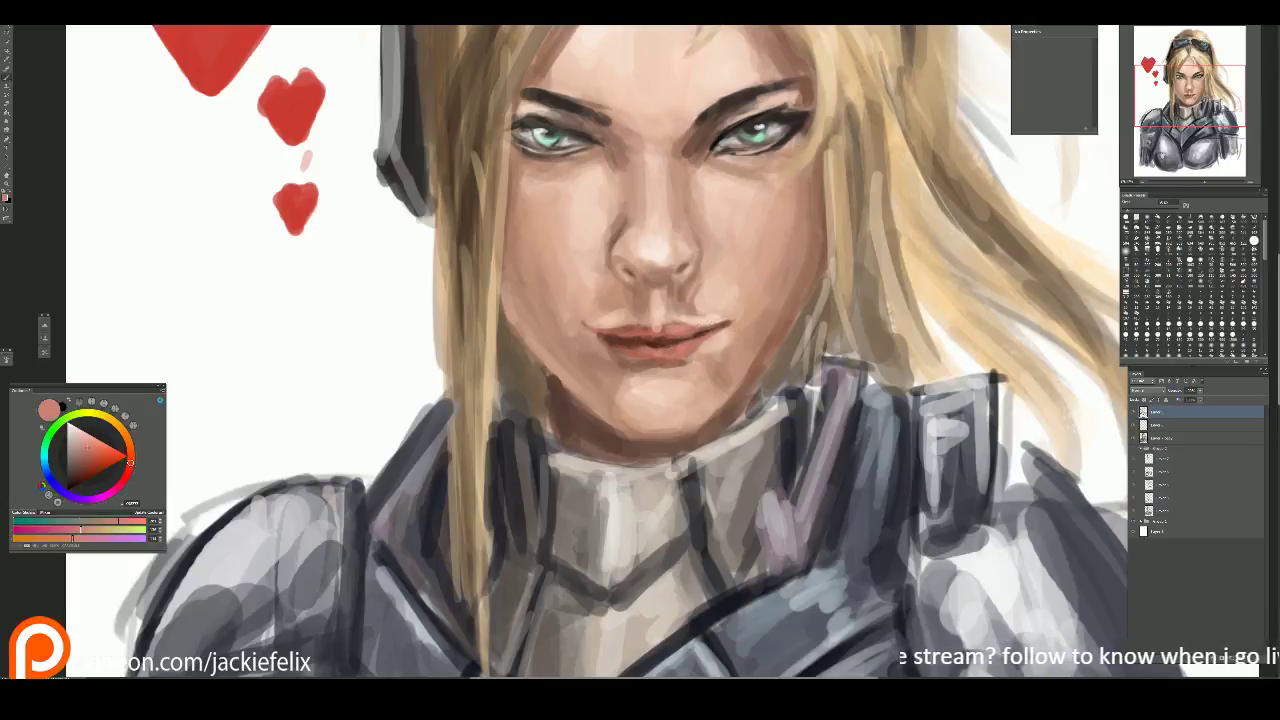
mouse_move(616, 338)
mouse_down()
mouse_move(650, 334)
mouse_move(606, 332)
mouse_move(614, 364)
mouse_up()
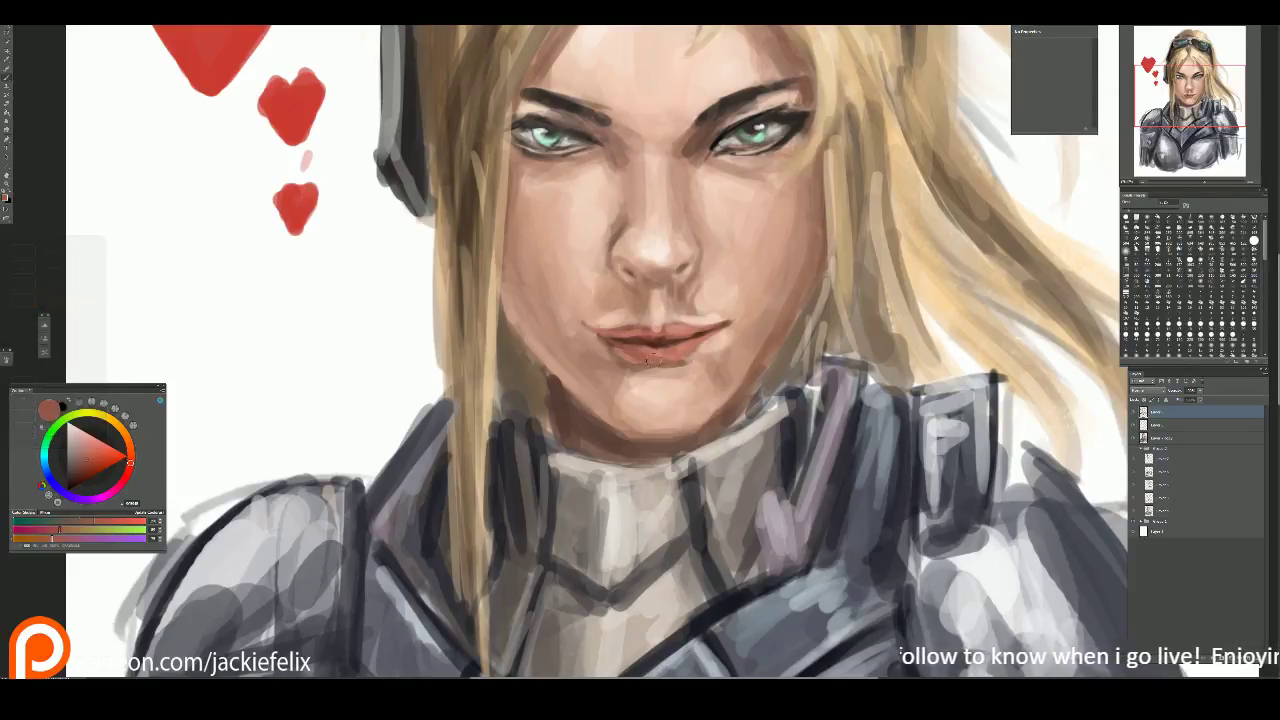
mouse_move(698, 348)
mouse_down()
mouse_move(726, 330)
mouse_move(684, 346)
mouse_up()
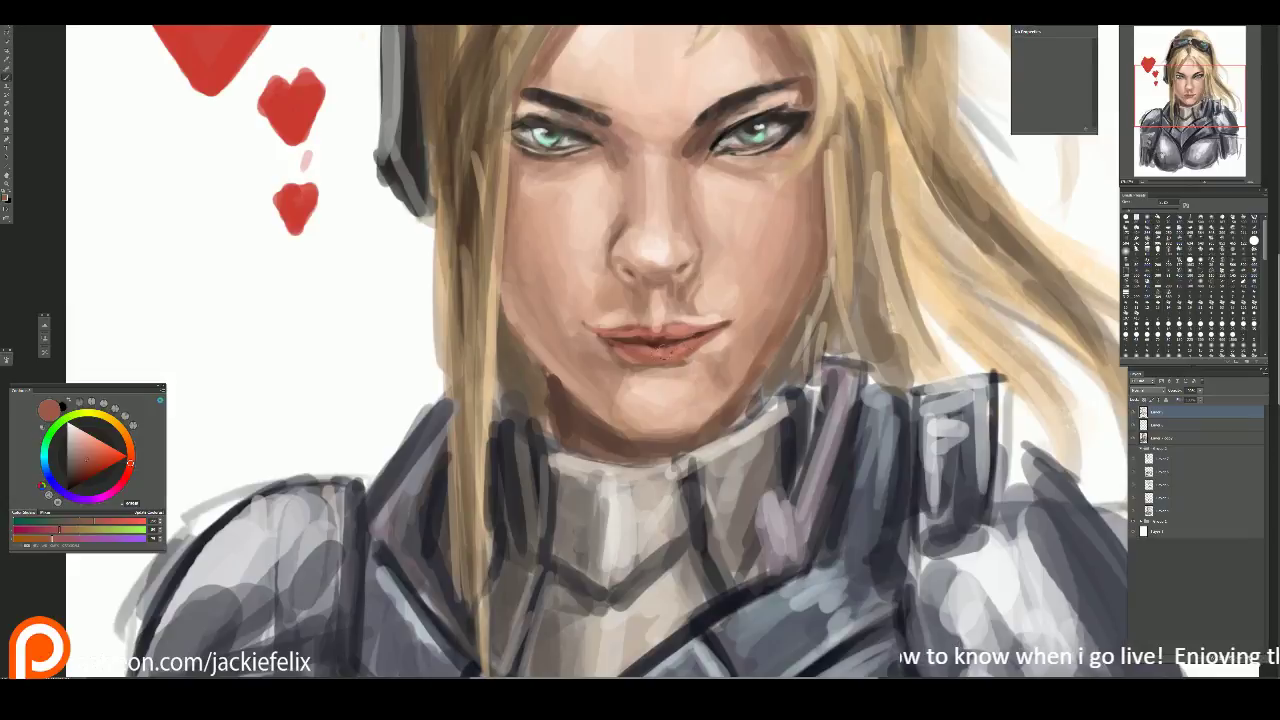
Step: Soften the skin around the mouth corner on the viewer's left with sampled skin tones
alt+click(598, 342)
drag(586, 330, 604, 362)
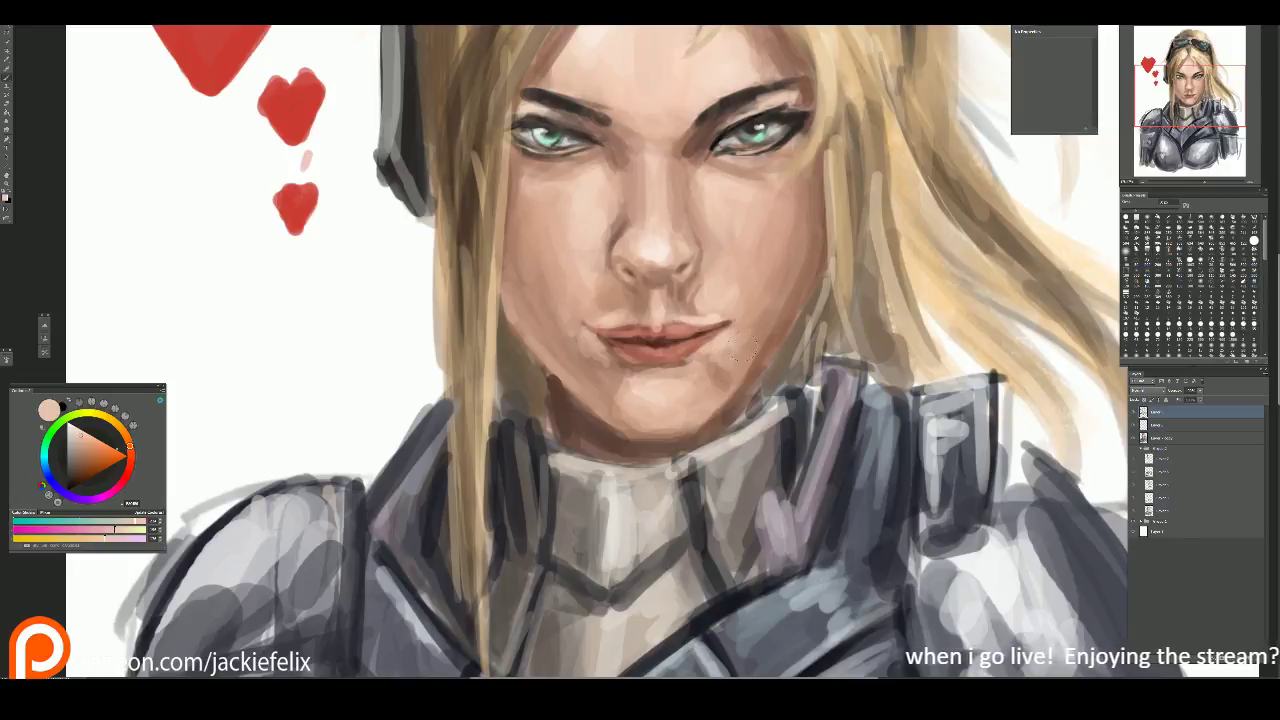
alt+click(600, 350)
drag(582, 336, 620, 384)
alt+click(610, 308)
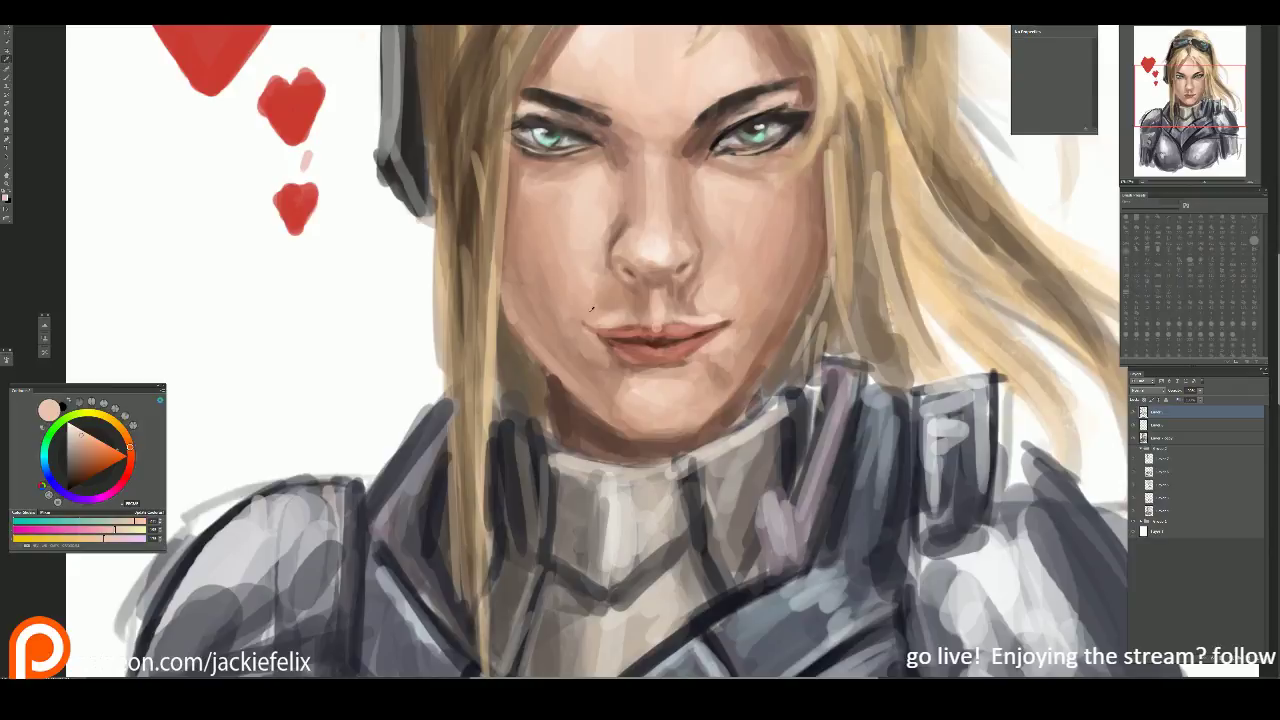
alt+click(618, 285)
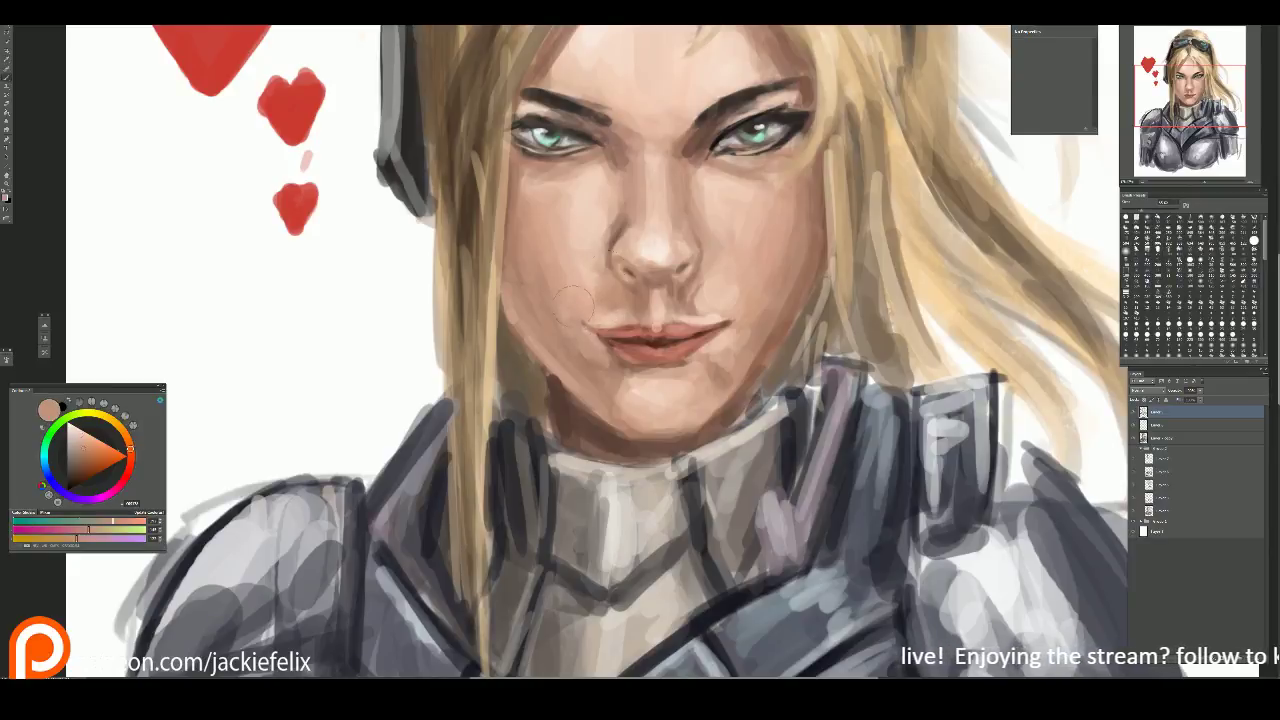
Step: Smooth and brighten the cheek on the viewer's left with sampled light skin tones, from under the eye towards the mouth
alt+click(580, 255)
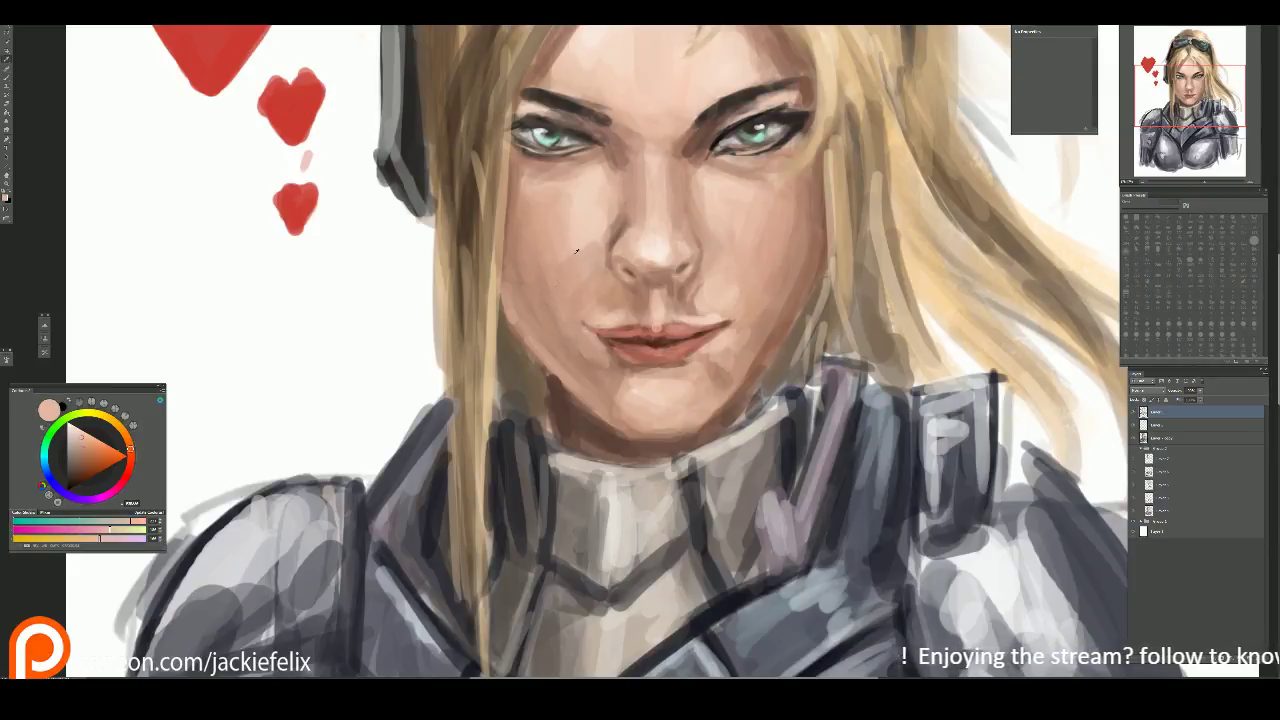
alt+click(562, 255)
mouse_move(576, 248)
mouse_down()
mouse_move(606, 300)
mouse_move(582, 296)
mouse_up()
alt+click(573, 229)
mouse_move(576, 214)
mouse_down()
mouse_move(572, 295)
mouse_move(610, 310)
mouse_move(598, 272)
mouse_move(582, 304)
mouse_up()
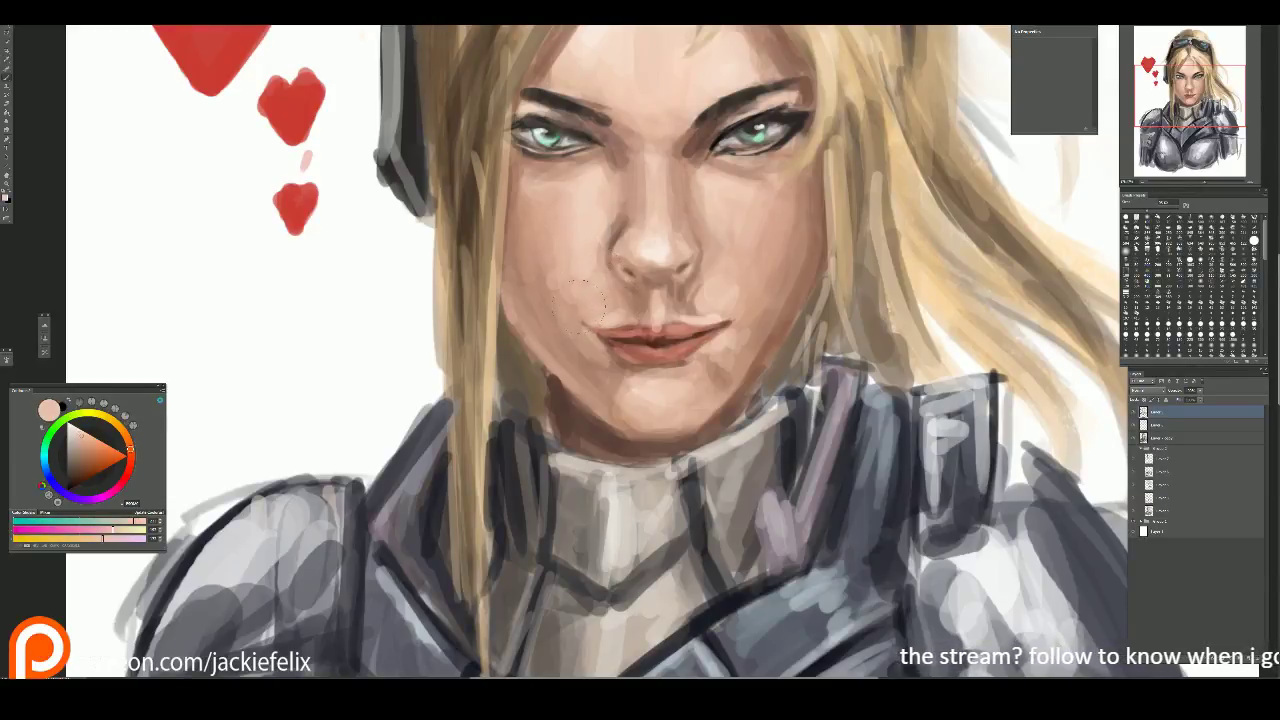
alt+click(651, 251)
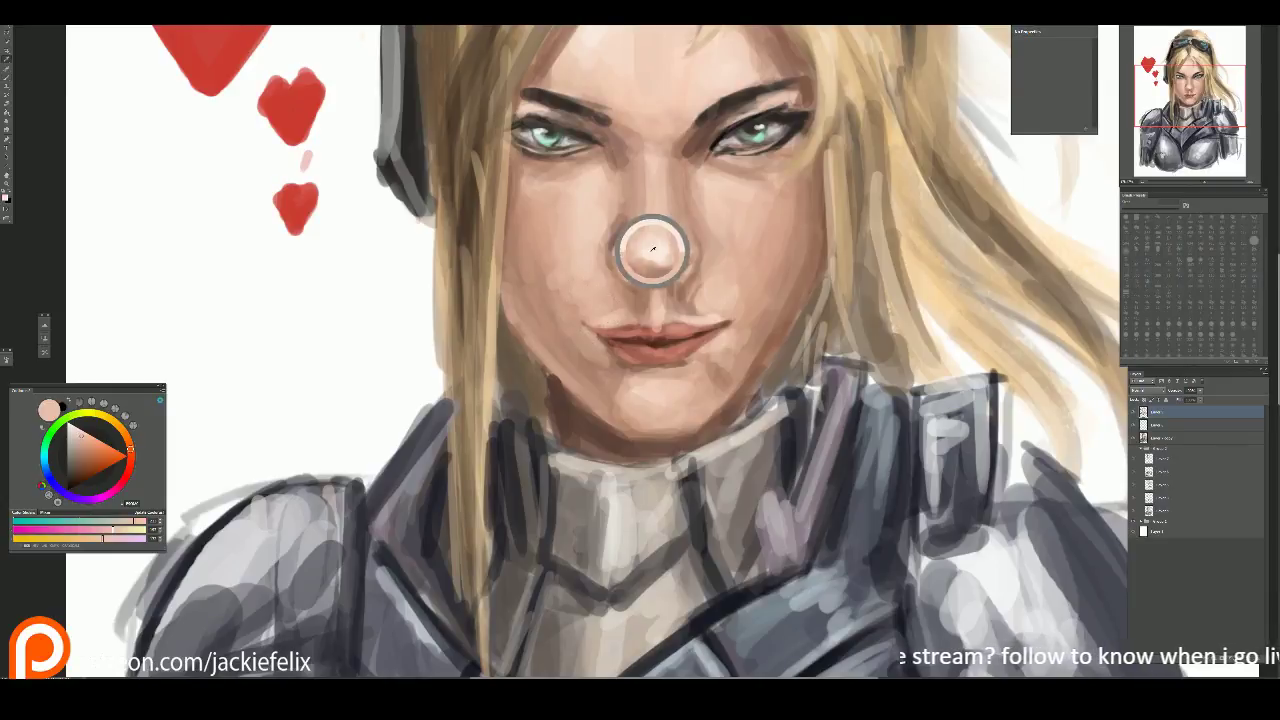
alt+click(588, 198)
mouse_move(588, 198)
mouse_down()
mouse_move(570, 225)
mouse_move(602, 210)
mouse_move(588, 250)
mouse_up()
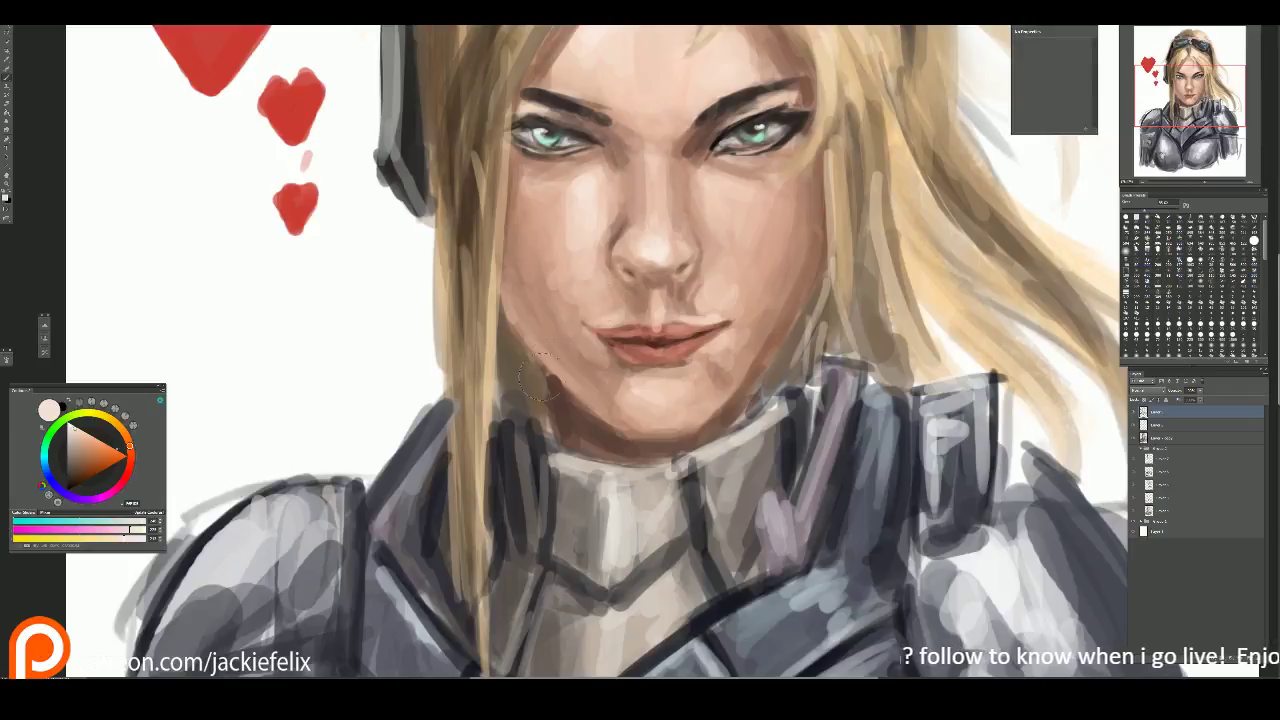
Step: Lighten the cheek on the viewer's right beside the nose and mouth with sampled pale skin tones
alt+click(717, 212)
alt+click(720, 195)
mouse_move(722, 285)
mouse_down()
mouse_move(724, 300)
mouse_move(745, 270)
mouse_move(737, 318)
mouse_up()
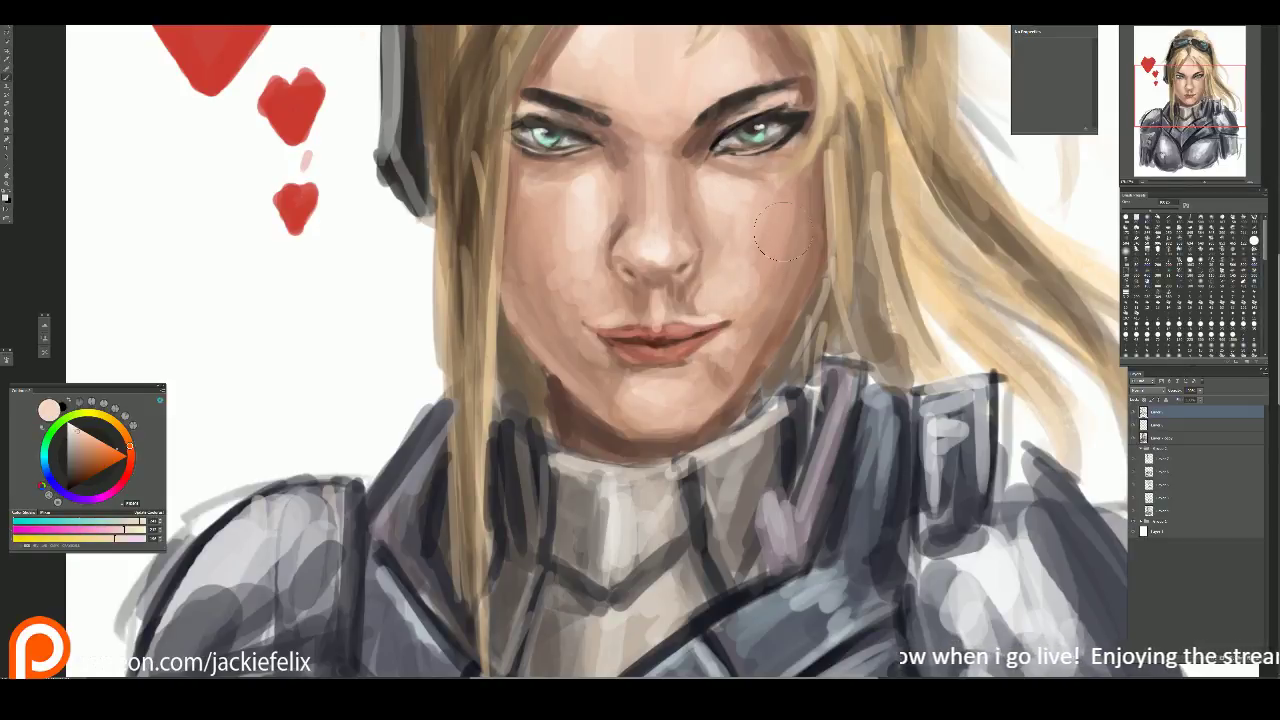
Step: Paint a soft salmon-red blush across both cheeks on a new layer and tone down that layer's strength
key(ctrl+0)
key(alt)
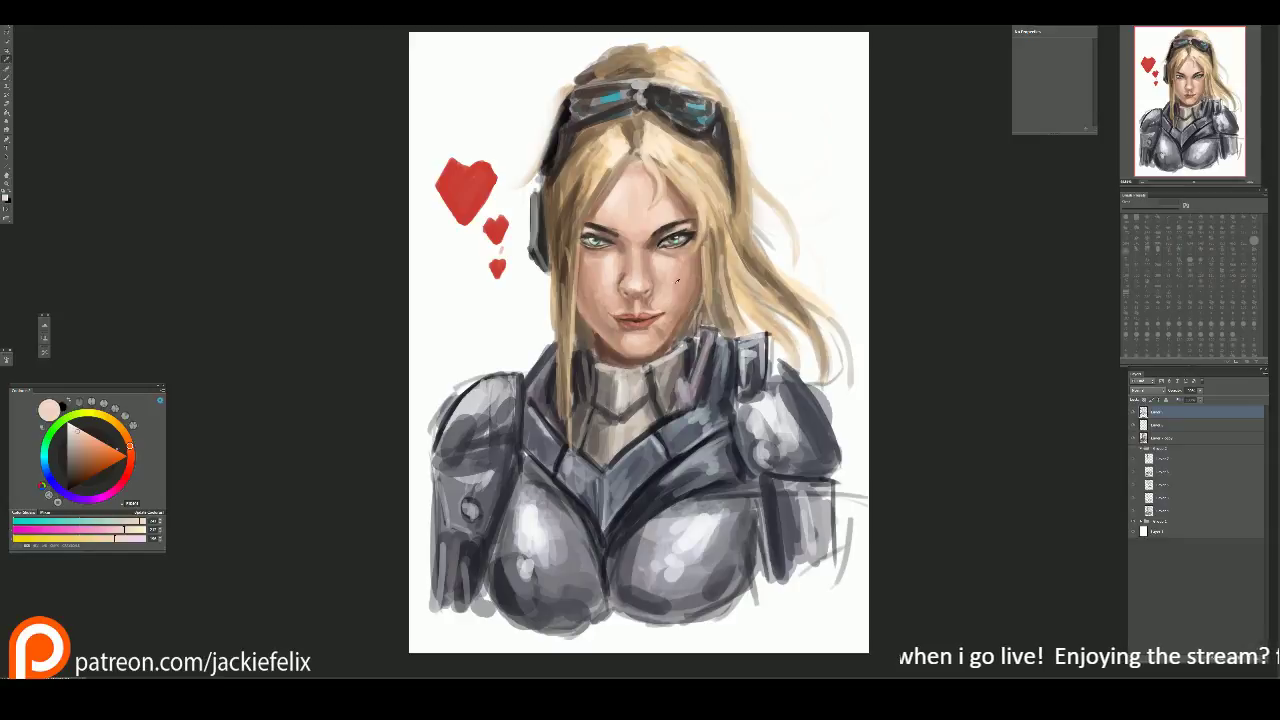
alt+click(673, 270)
alt+click(672, 290)
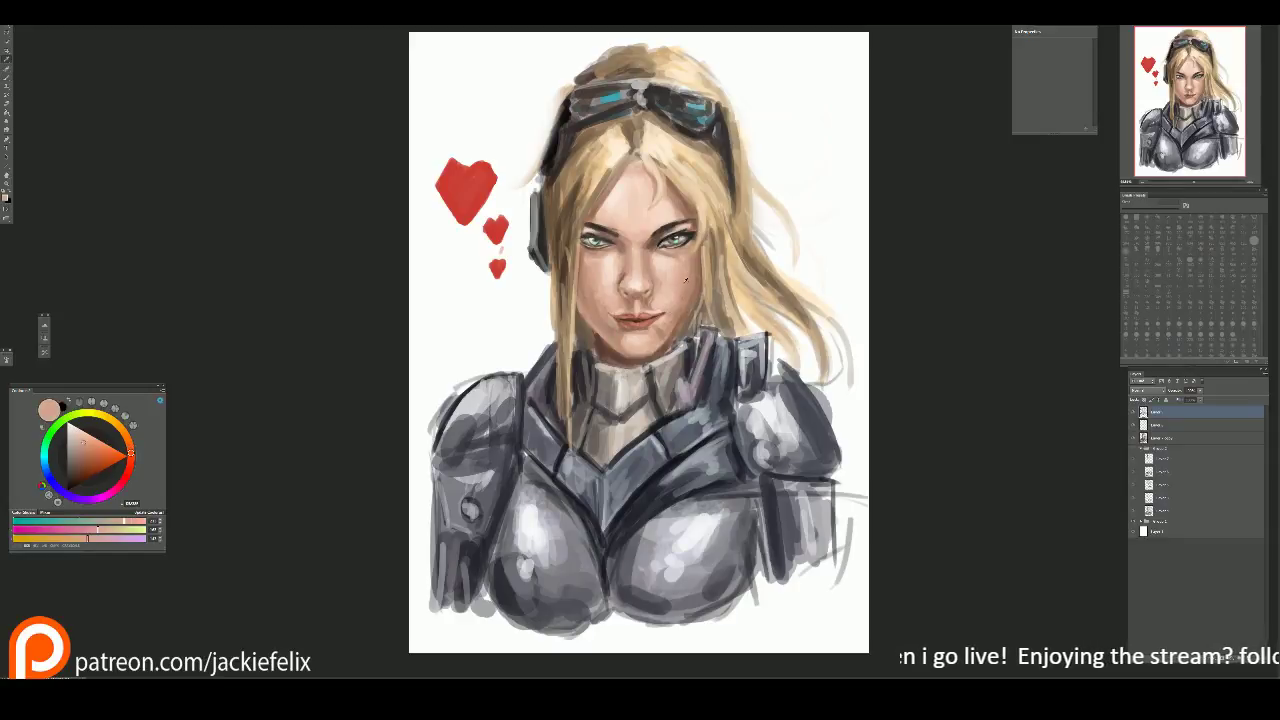
click(130, 459)
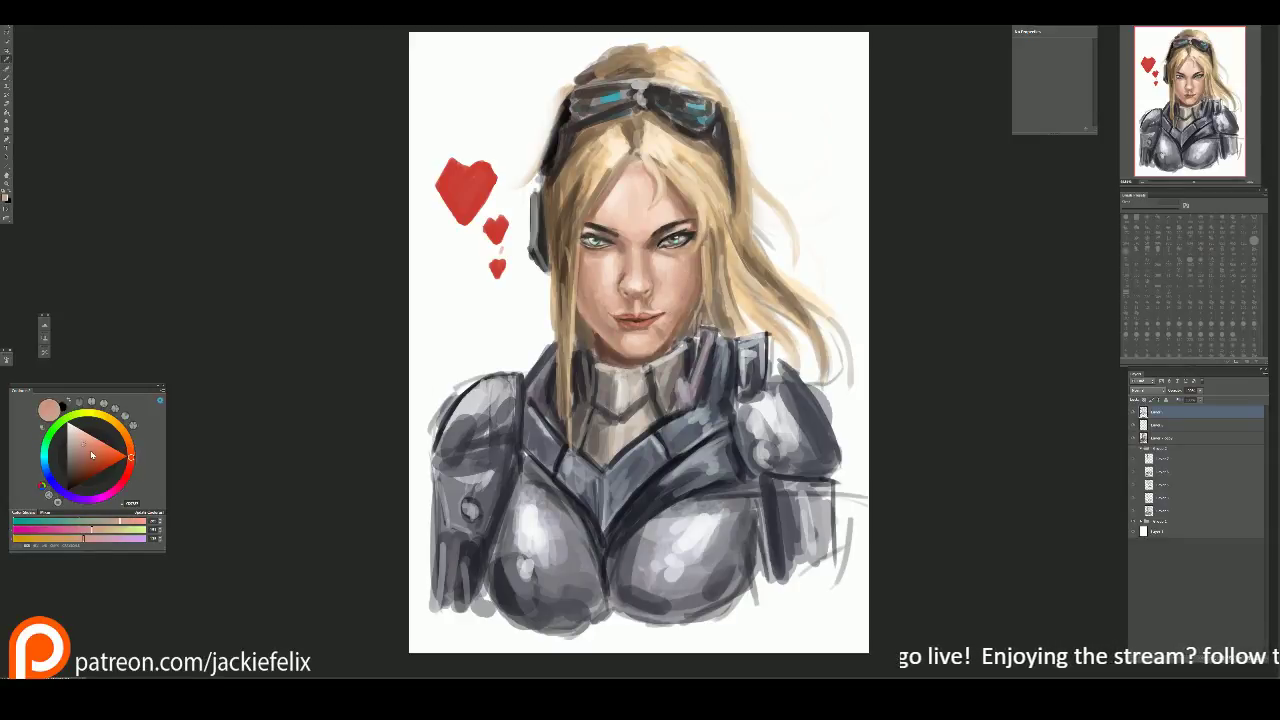
click(124, 466)
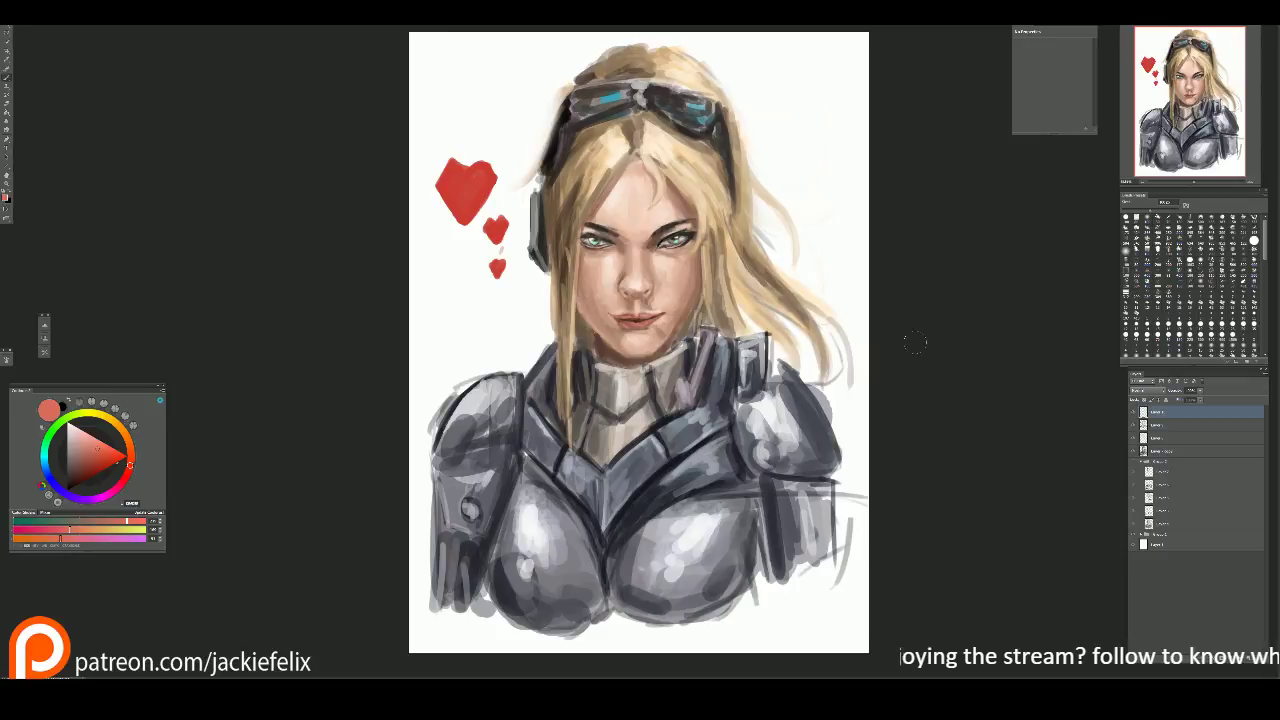
drag(664, 265, 666, 272)
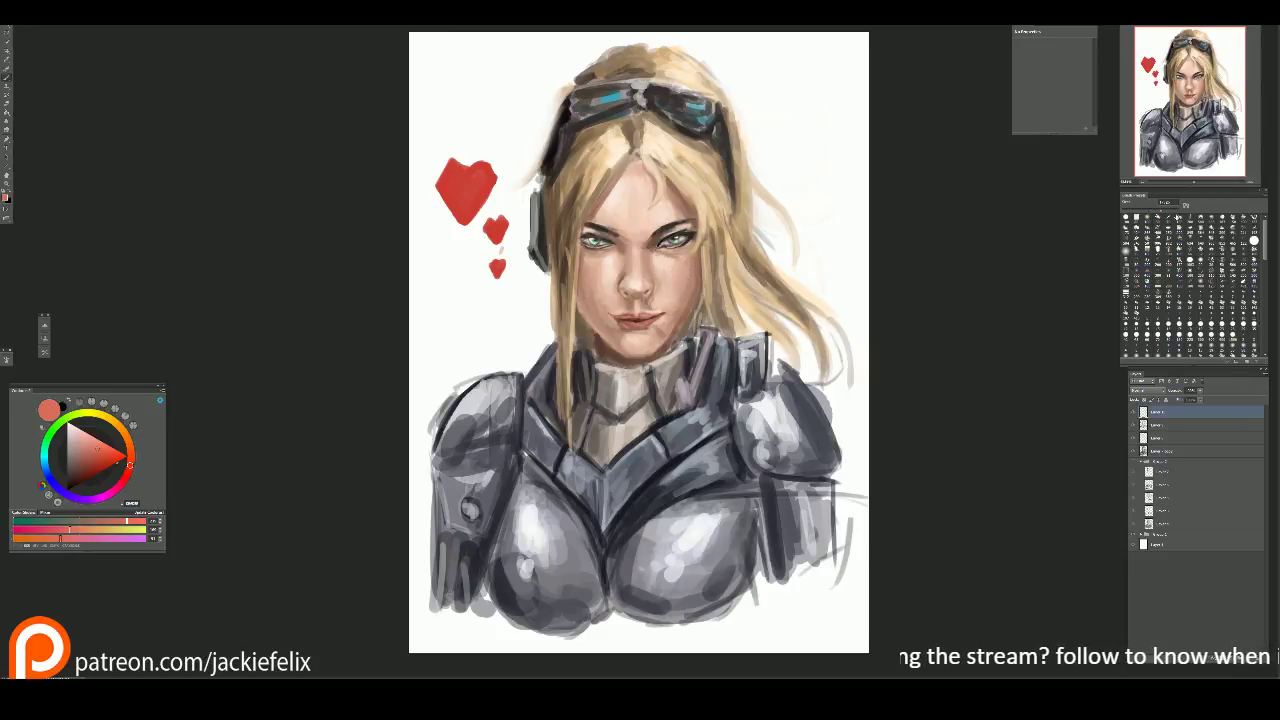
drag(612, 256, 594, 288)
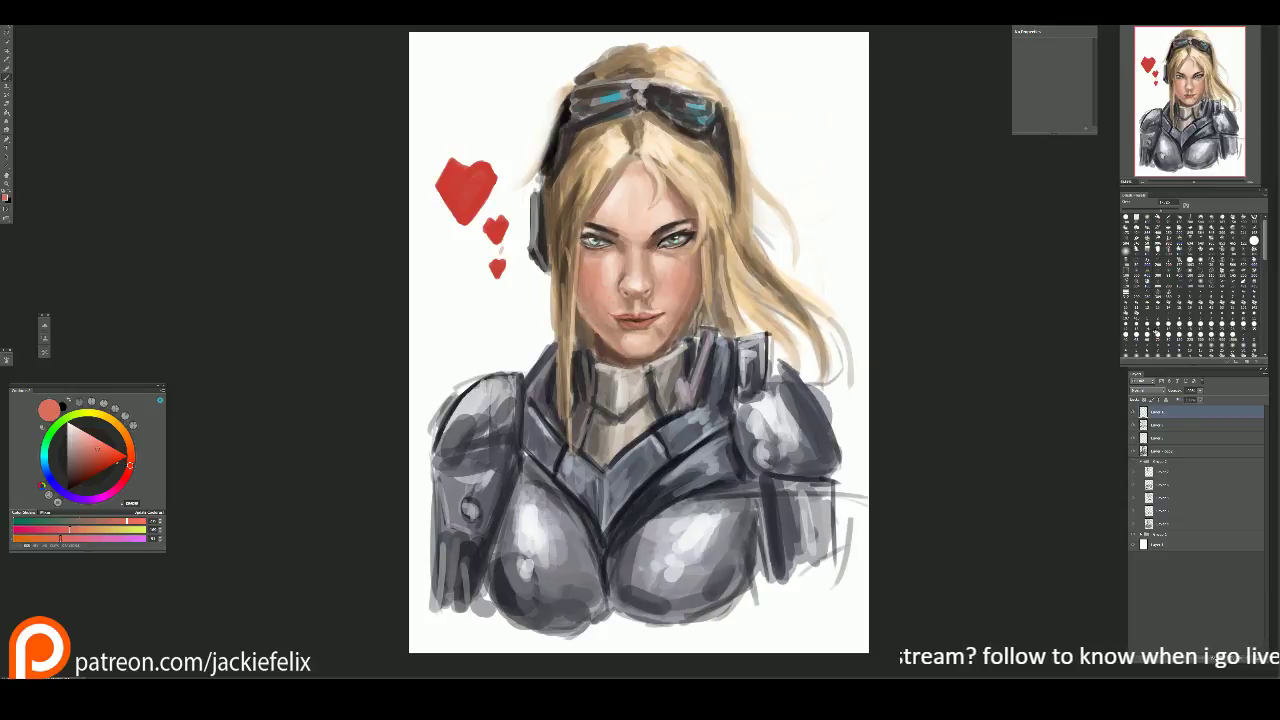
click(1199, 399)
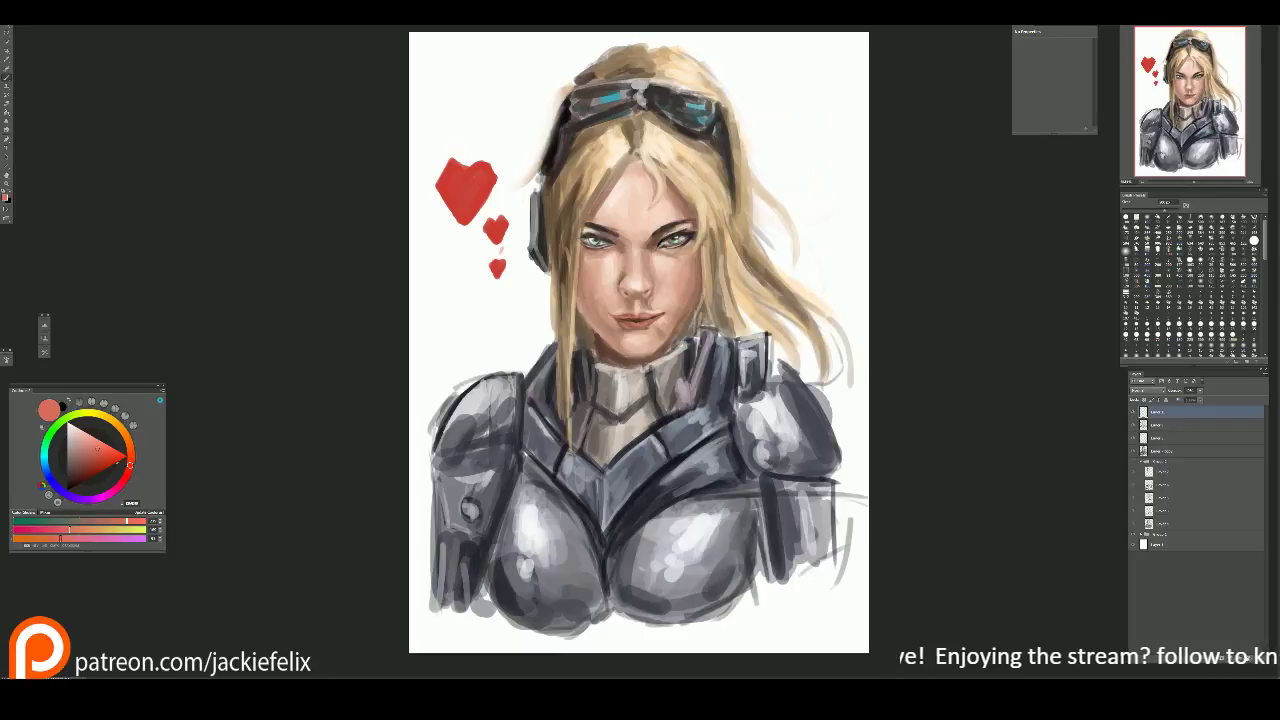
Step: Add a new layer and refine the nose bridge and tip with sampled pale skin tones
key(ctrl+shift+alt+n)
scroll(738, 430, up, 1)
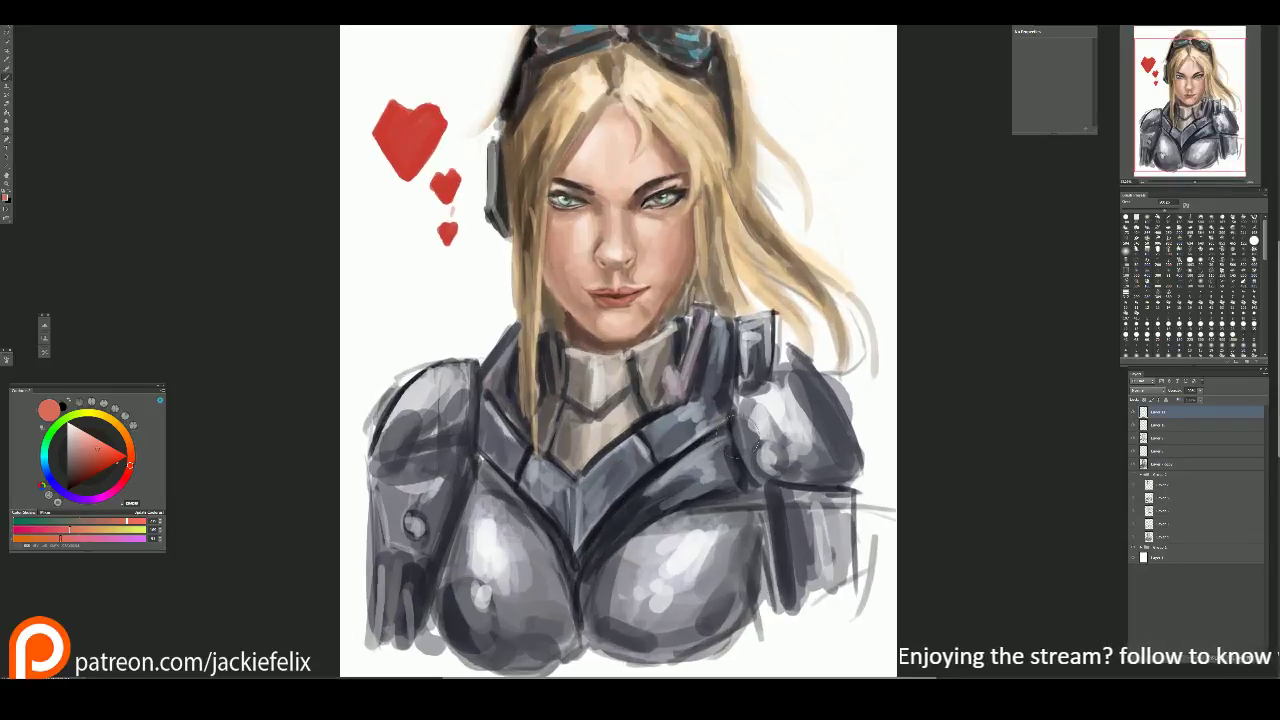
alt+click(614, 232)
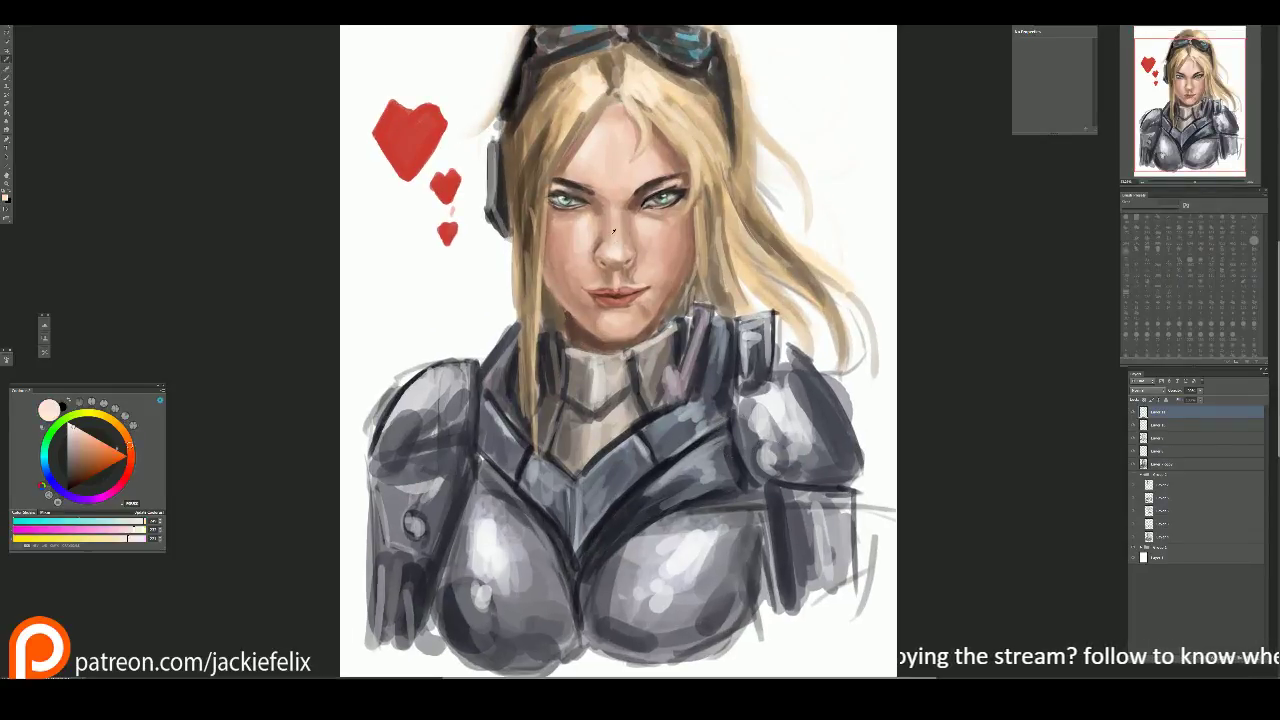
scroll(614, 232, up, 3)
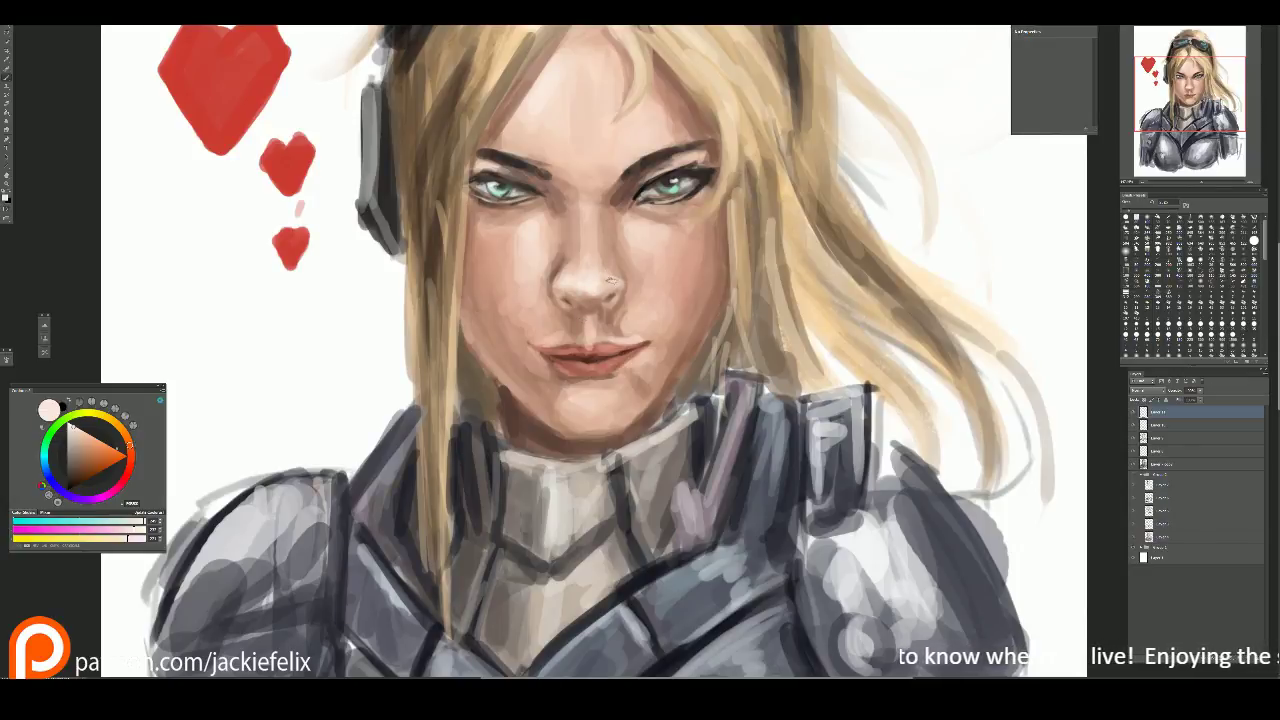
key(alt)
alt+click(579, 228)
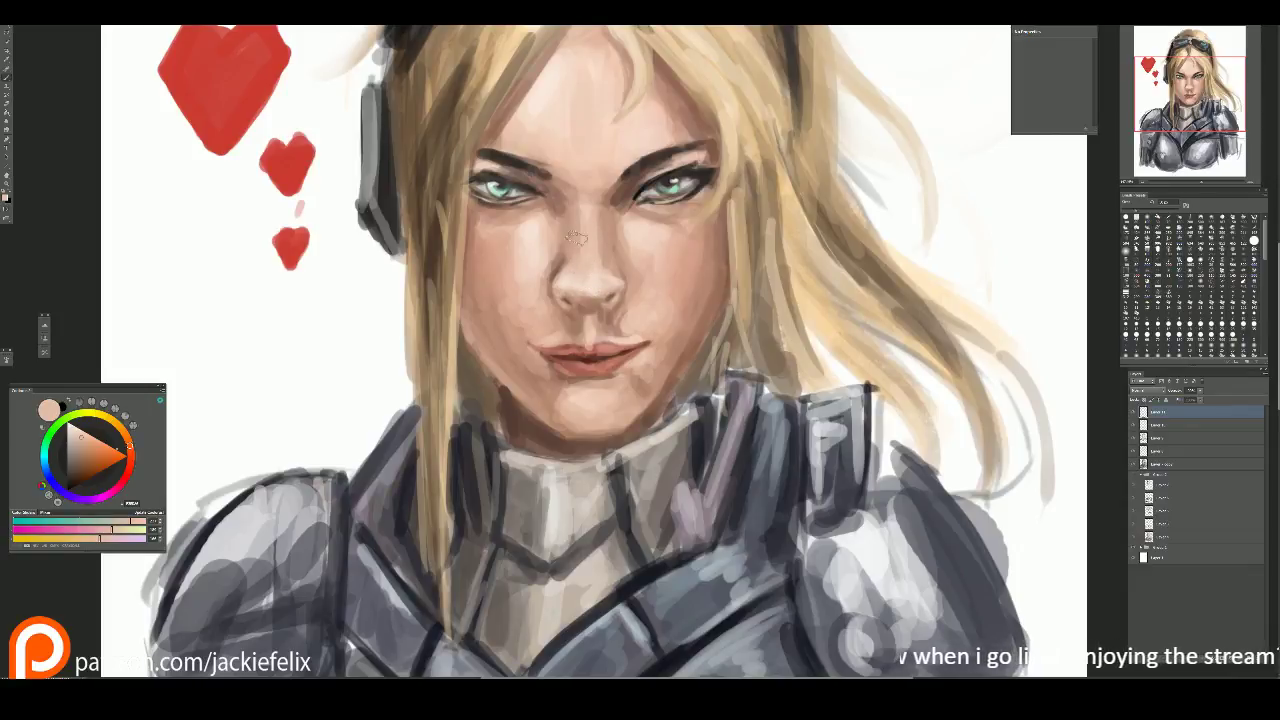
alt+click(599, 282)
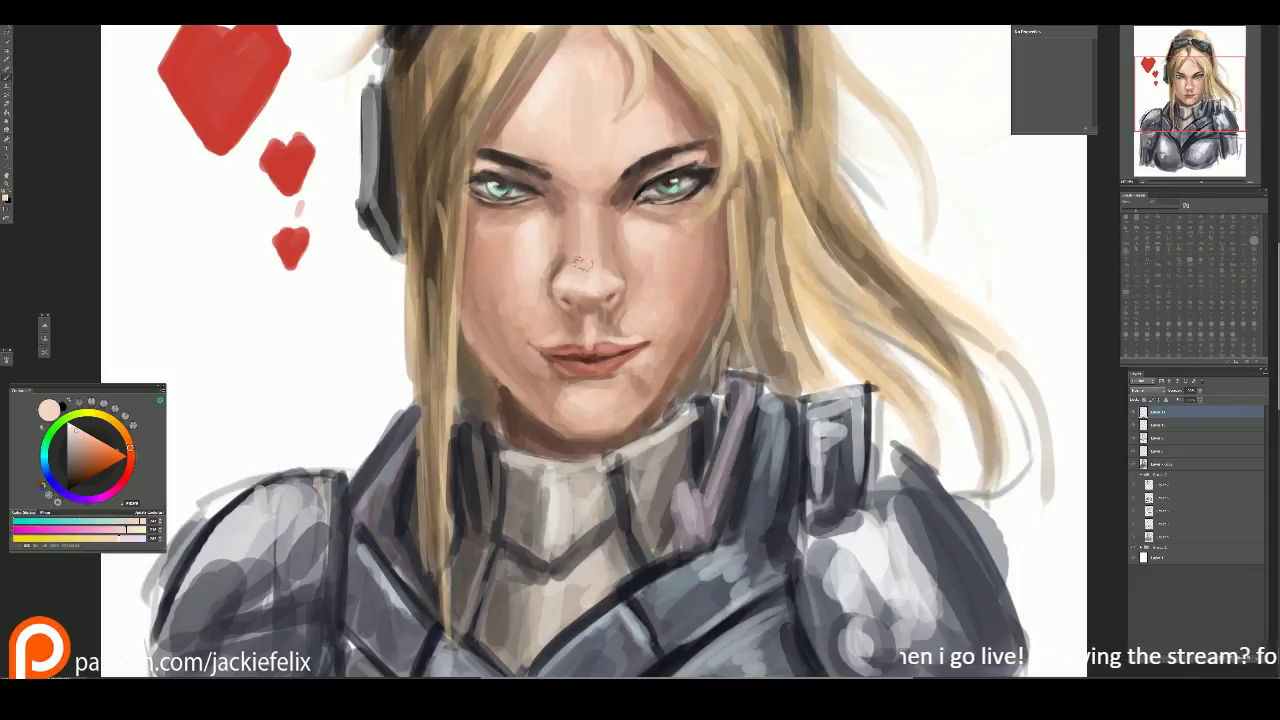
Step: Soften the inner end of the eyebrow on the viewer's left with sampled skin and brow tones
alt+click(535, 158)
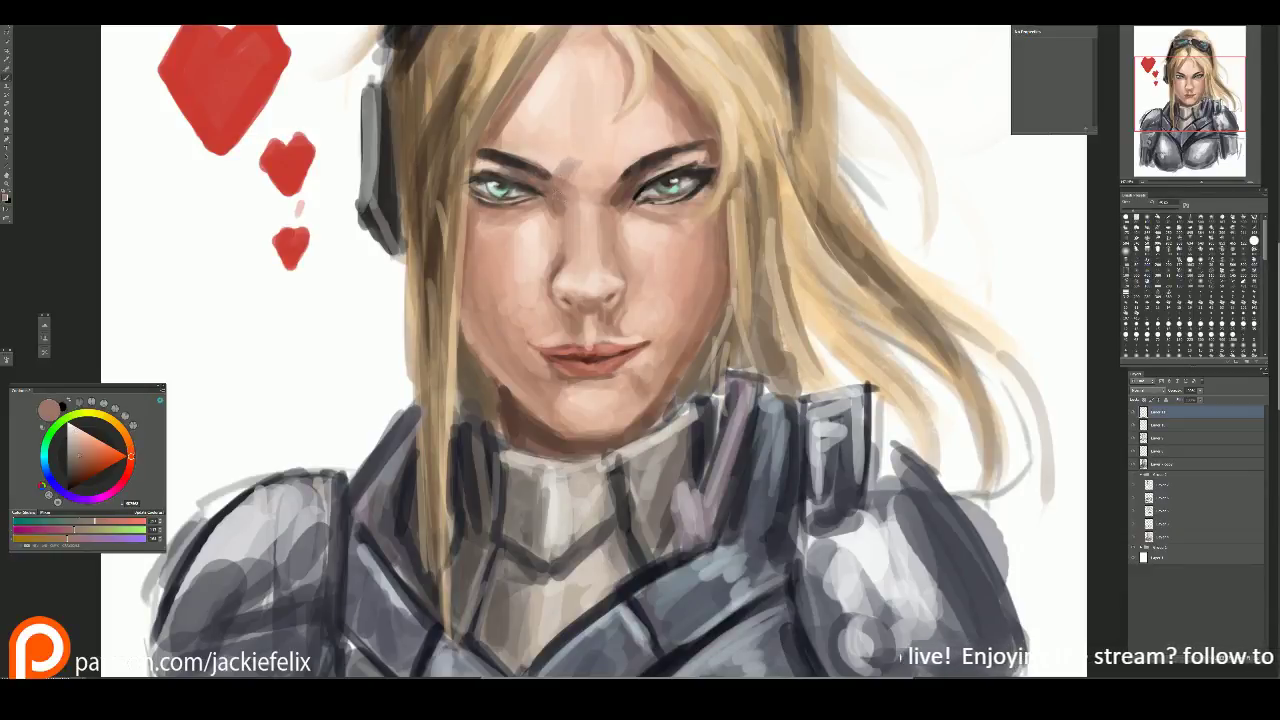
alt+click(558, 168)
alt+click(499, 147)
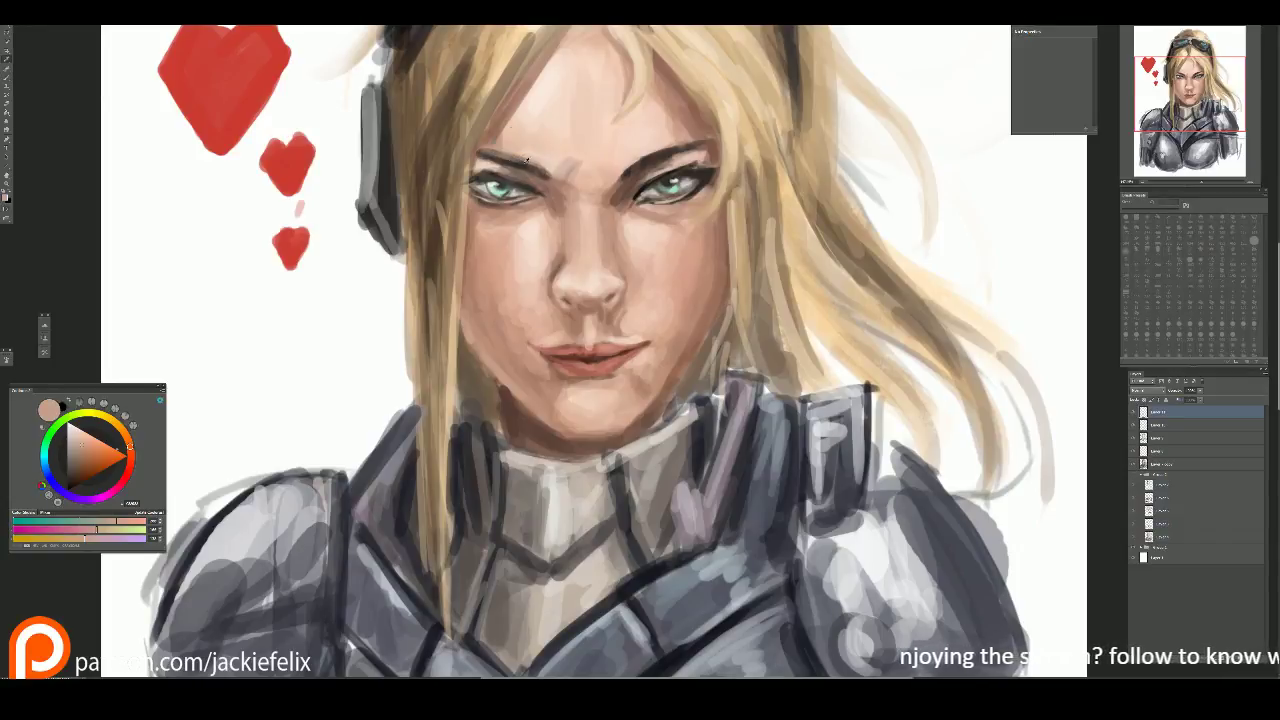
alt+click(520, 160)
alt+click(507, 150)
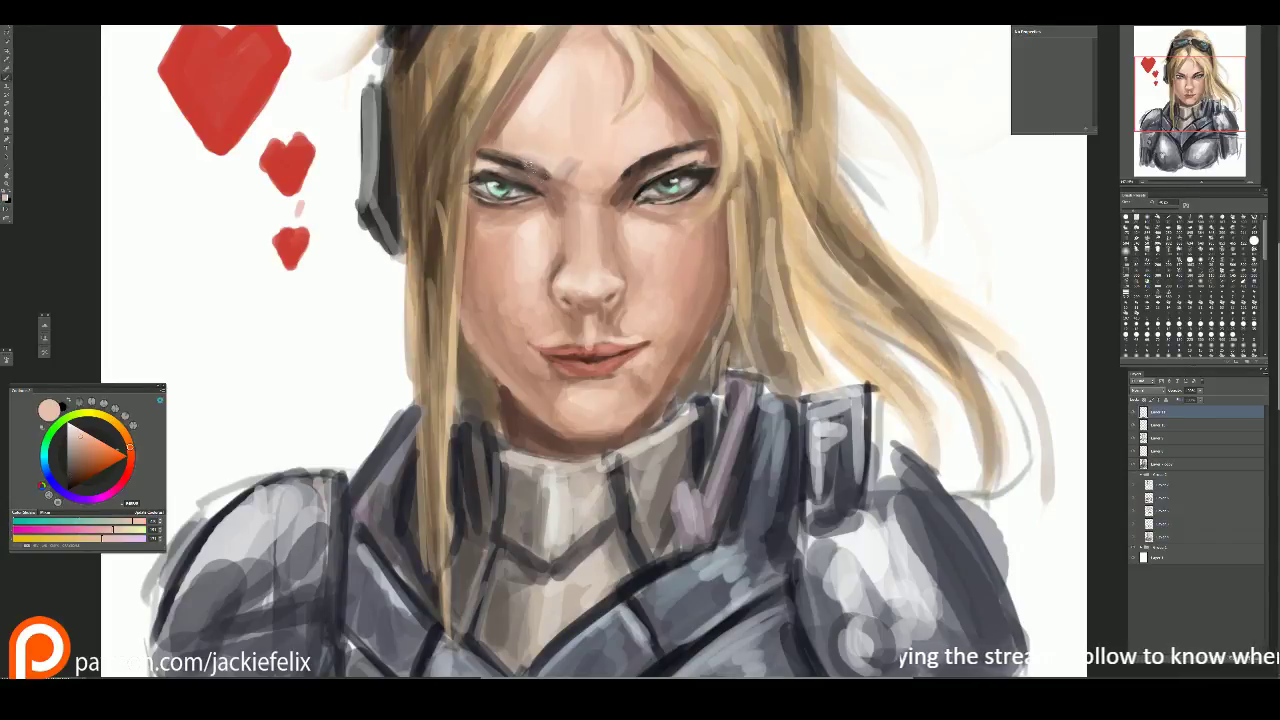
Step: Reshape the body of the eyebrow on the viewer's left with sampled dark brown and mid skin tones
alt+click(530, 172)
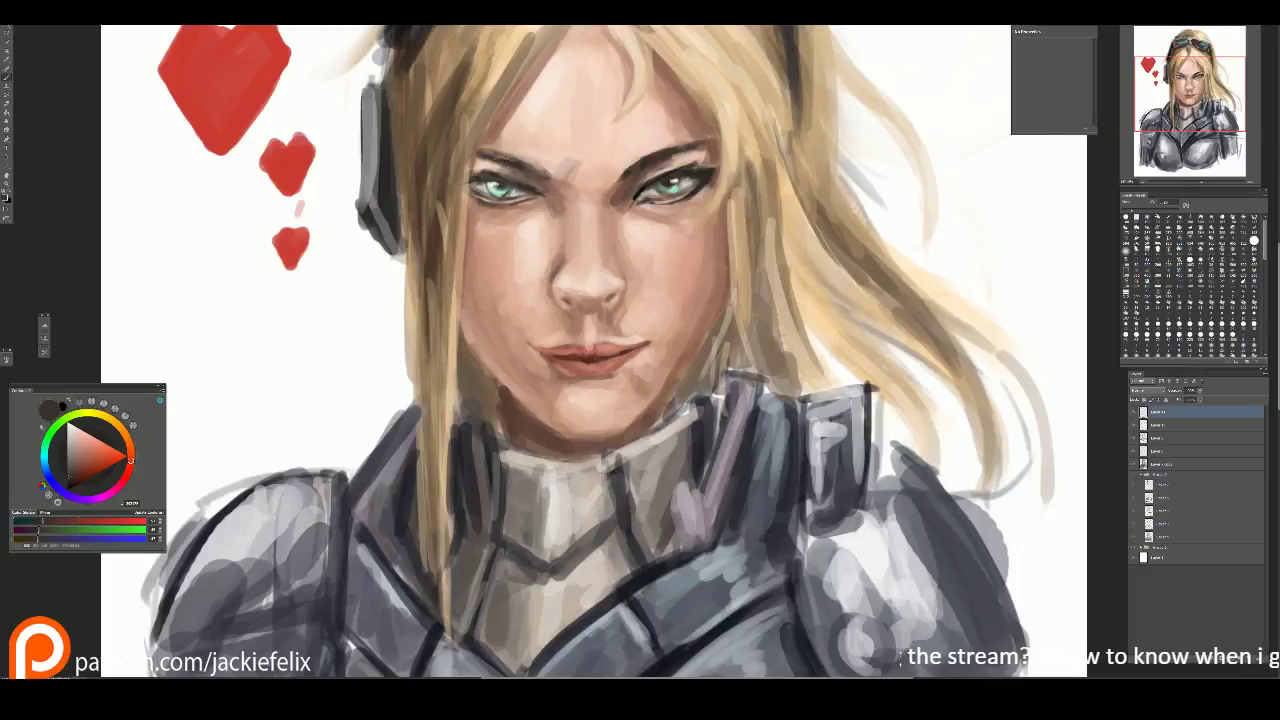
alt+click(500, 164)
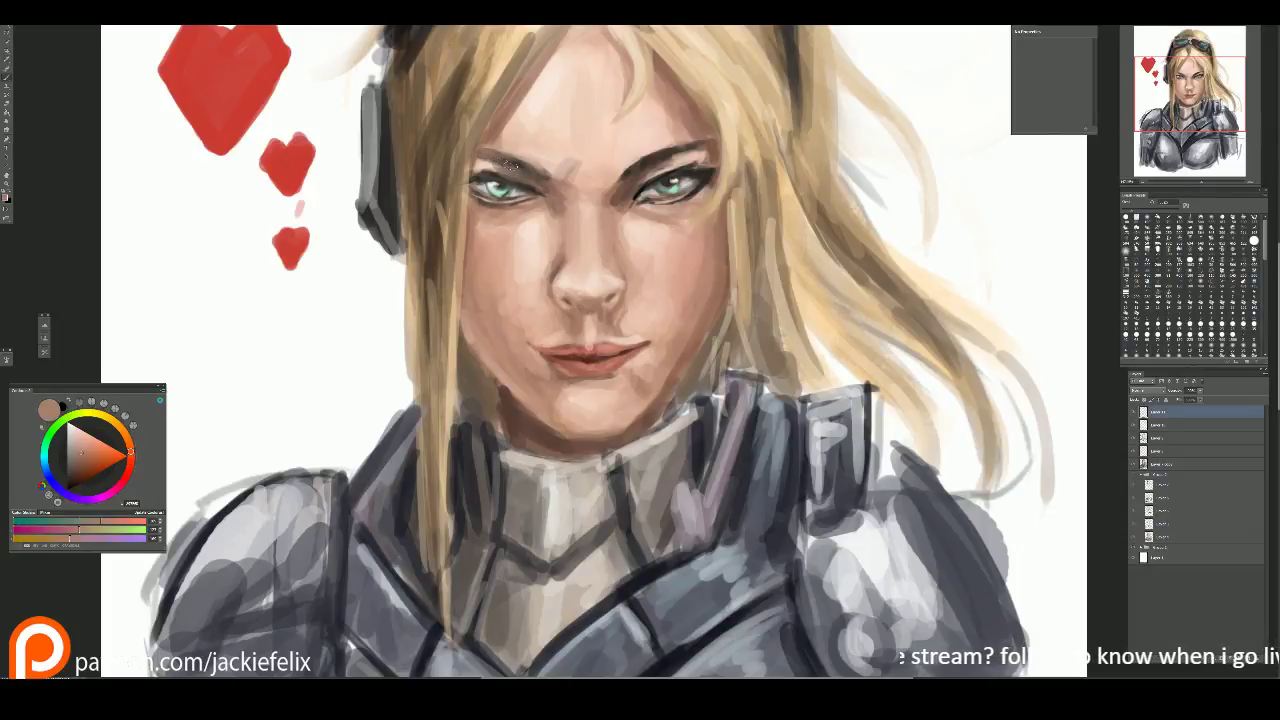
alt+click(505, 165)
alt+click(518, 160)
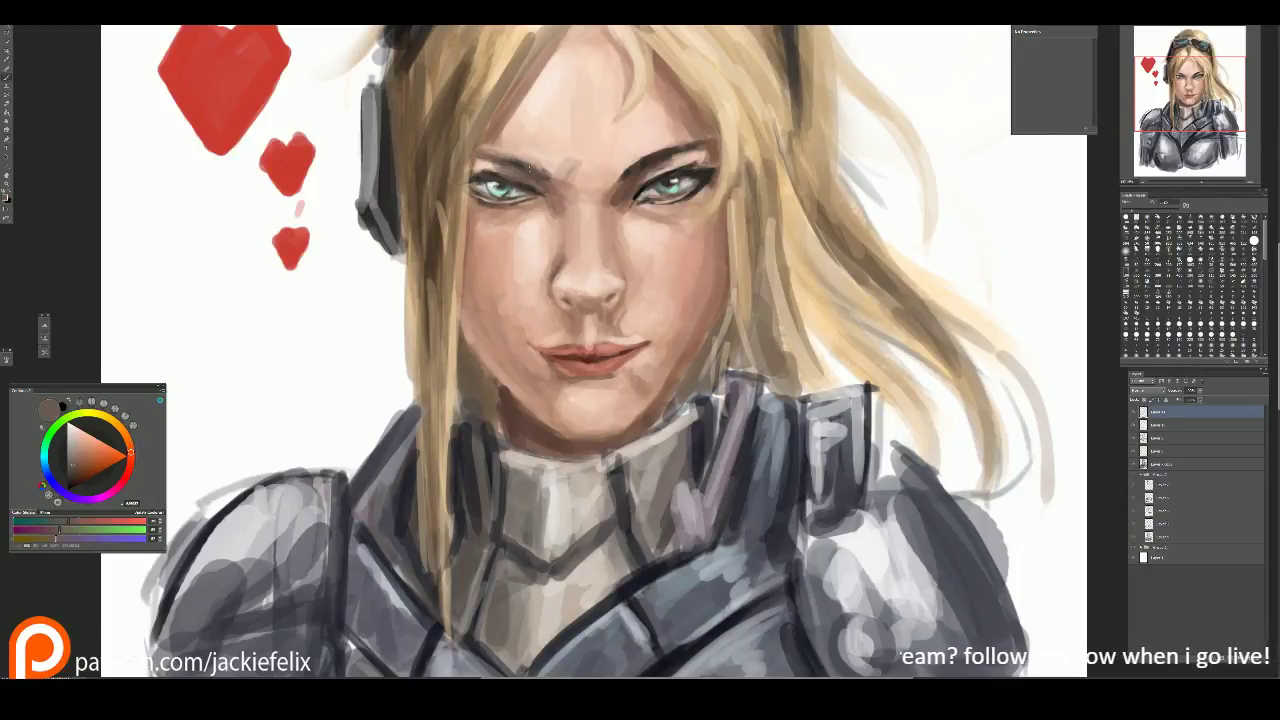
Step: Clean up the inner edge of the eyebrow on the viewer's right and blend the skin between the brows with sampled tones
alt+click(632, 168)
alt+click(632, 168)
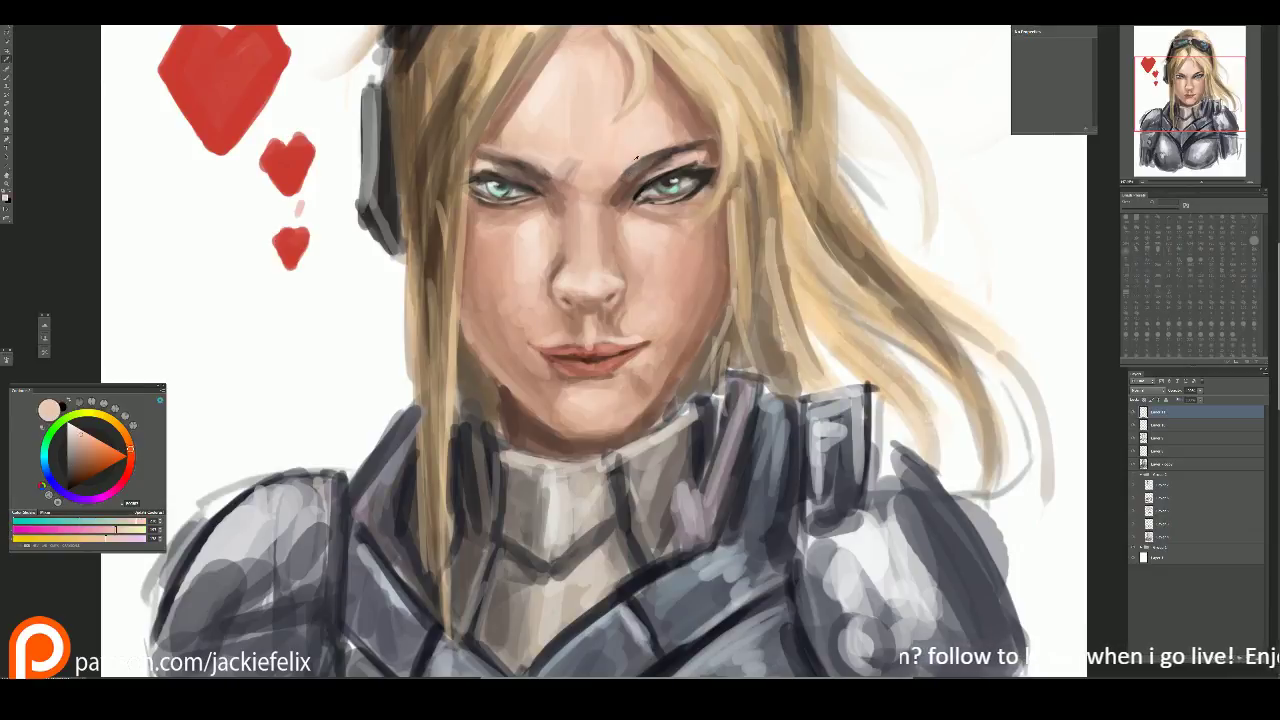
alt+click(551, 158)
alt+click(551, 158)
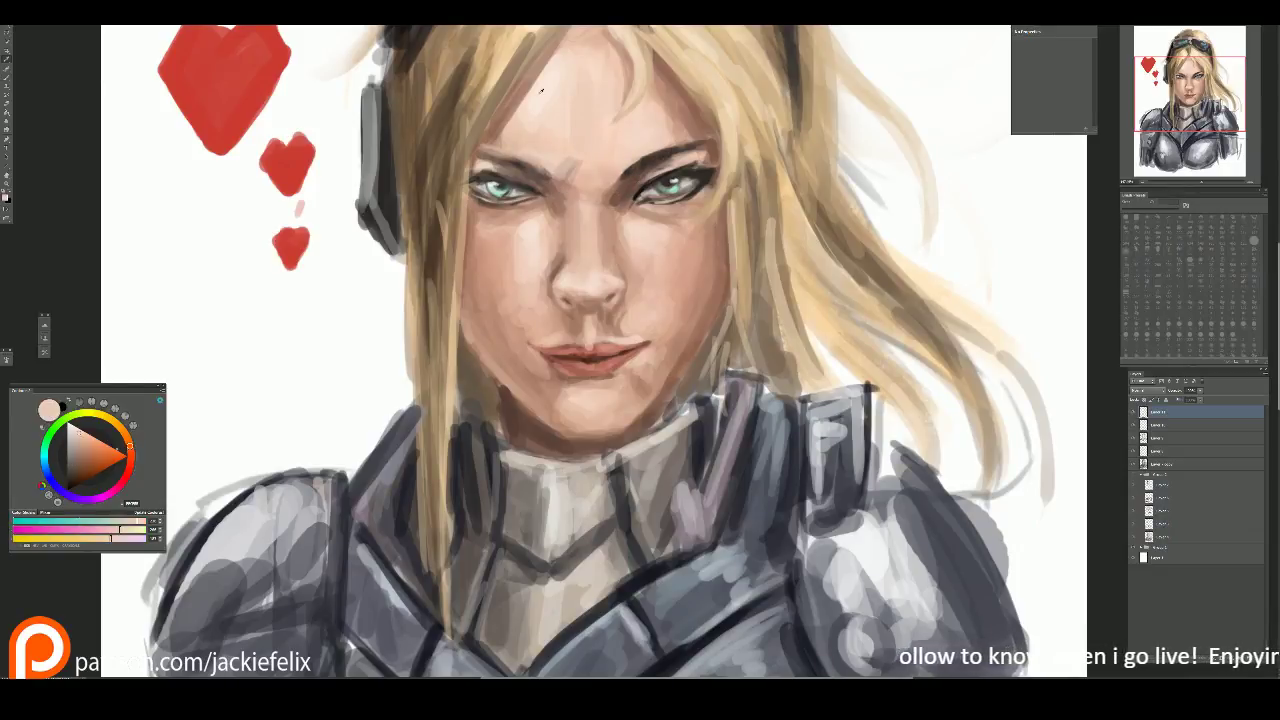
alt+click(569, 168)
alt+click(563, 173)
alt+click(571, 175)
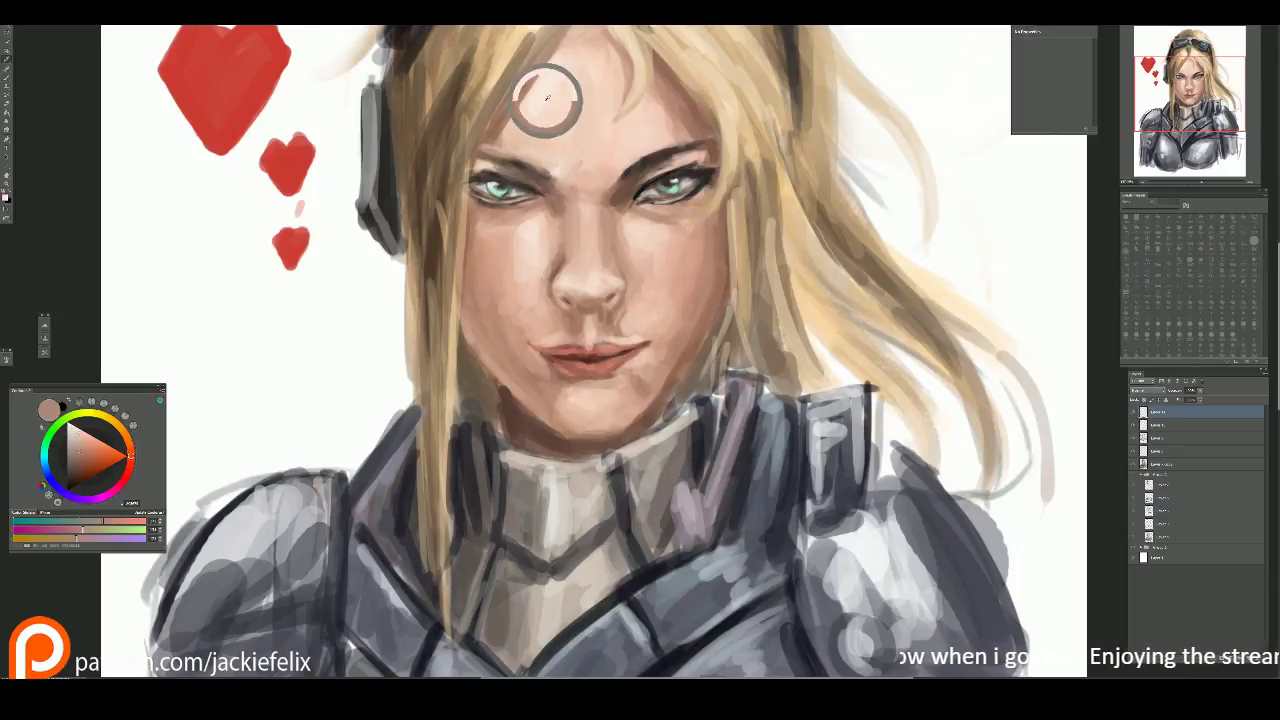
Step: Paint a subtle frown crease beside the inner end of the eyebrow on the viewer's right with sampled skin tones
alt+click(600, 172)
drag(598, 158, 625, 165)
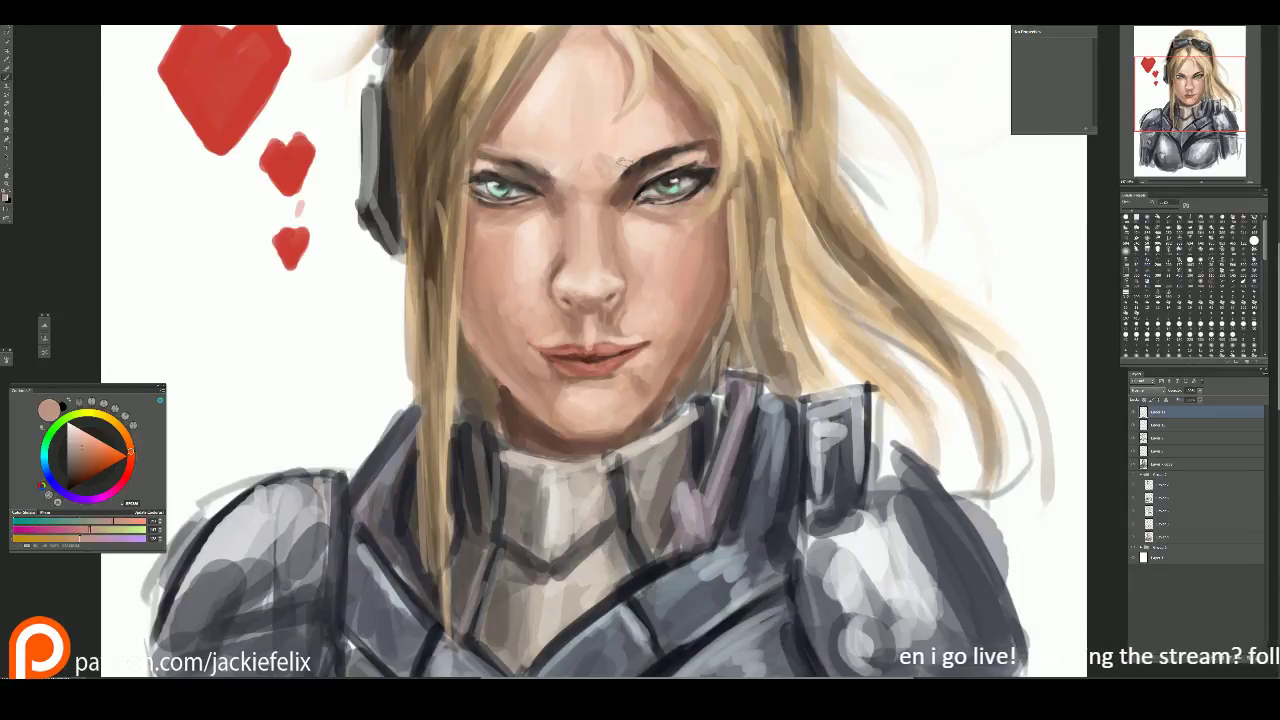
alt+click(616, 163)
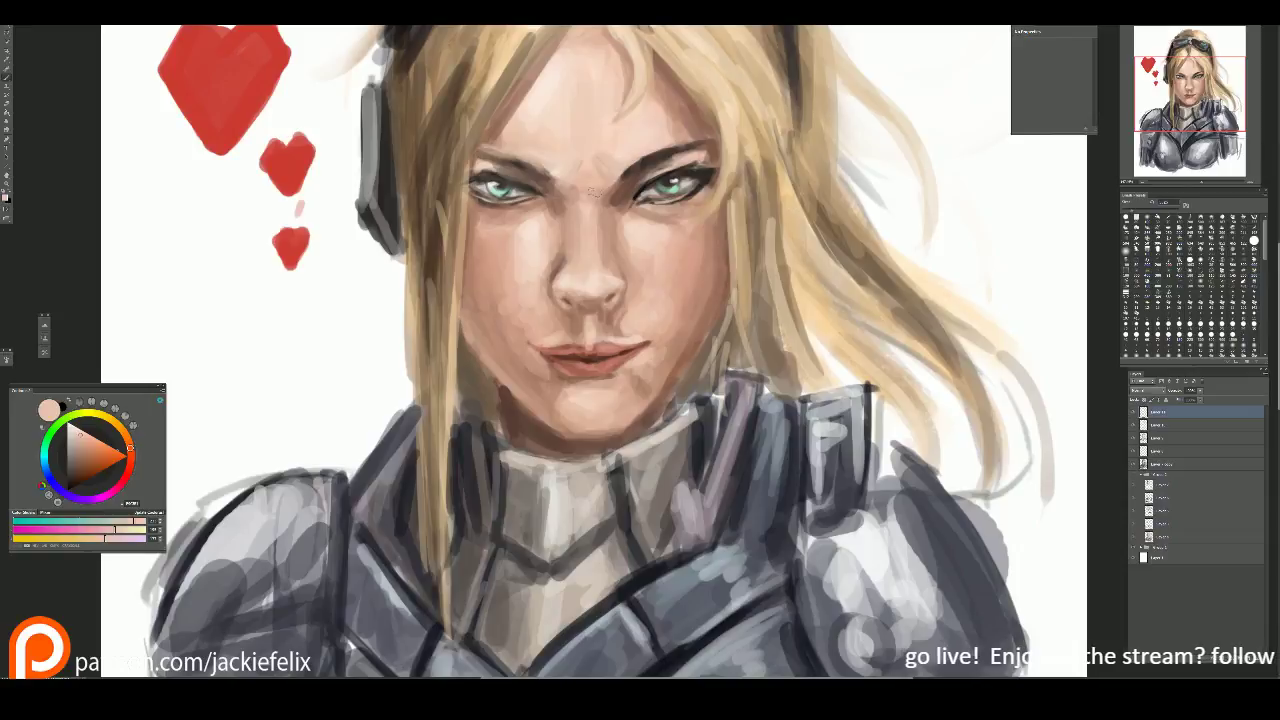
alt+click(565, 182)
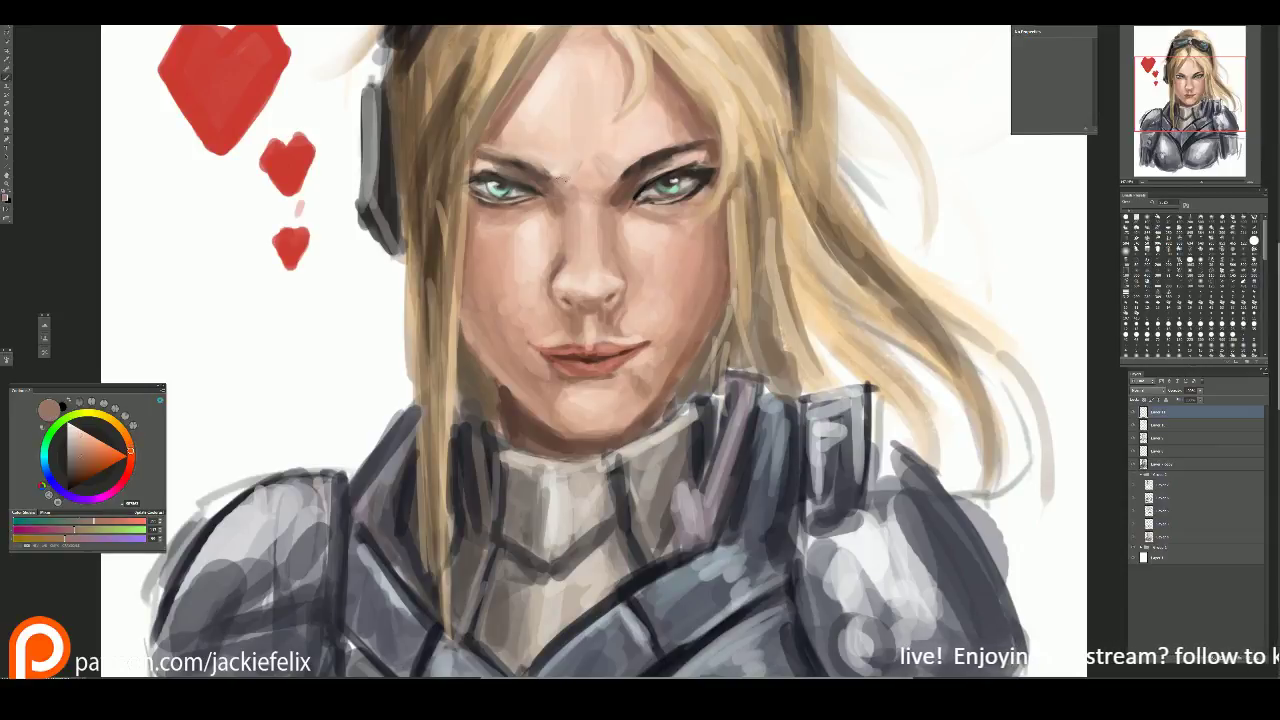
mouse_move(596, 166)
mouse_down()
mouse_move(554, 96)
mouse_move(612, 172)
mouse_move(564, 171)
mouse_move(612, 168)
mouse_up()
alt+click(608, 163)
alt+click(593, 145)
alt+click(610, 170)
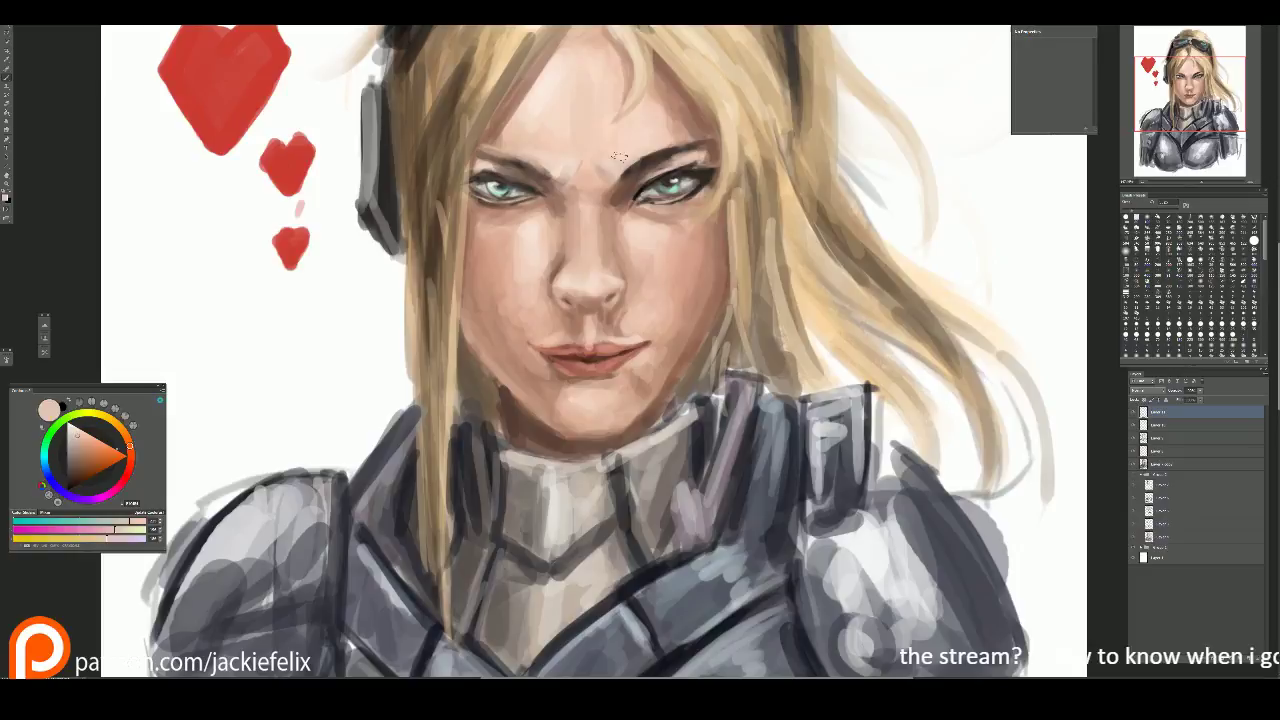
Step: Check the whole portrait mirrored horizontally and return it to its normal orientation
scroll(662, 124, down, 5)
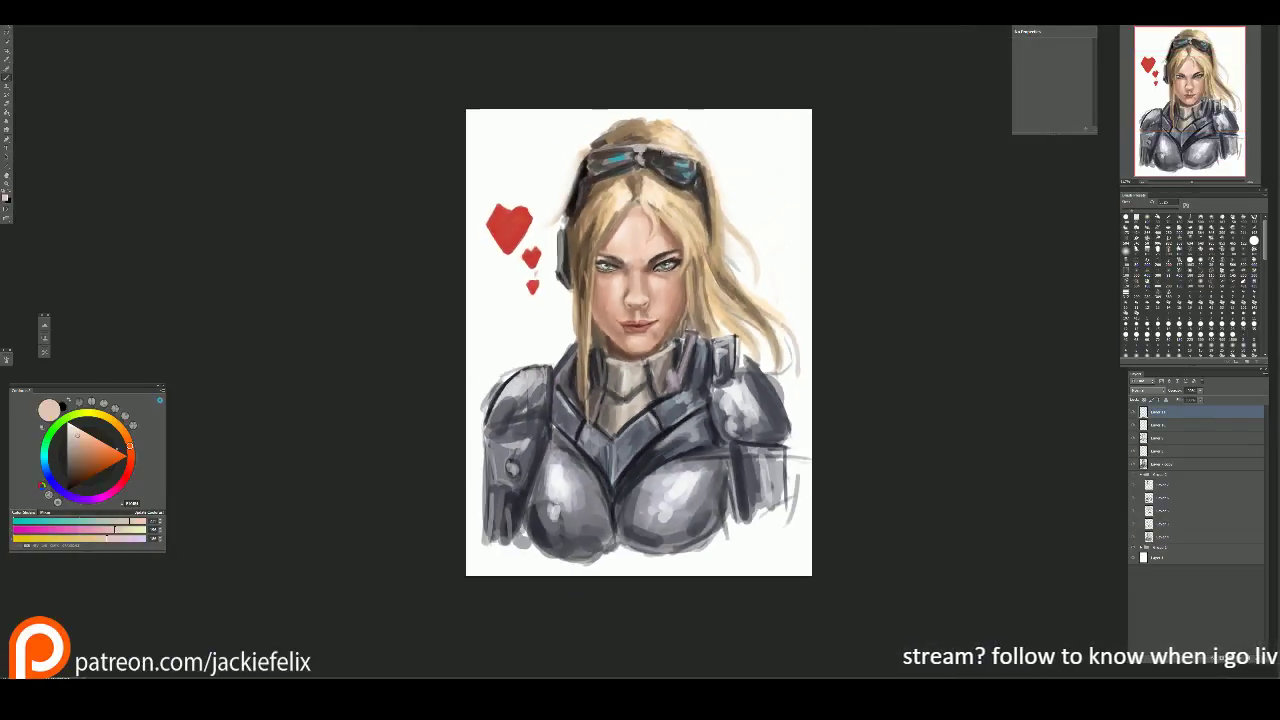
key(h)
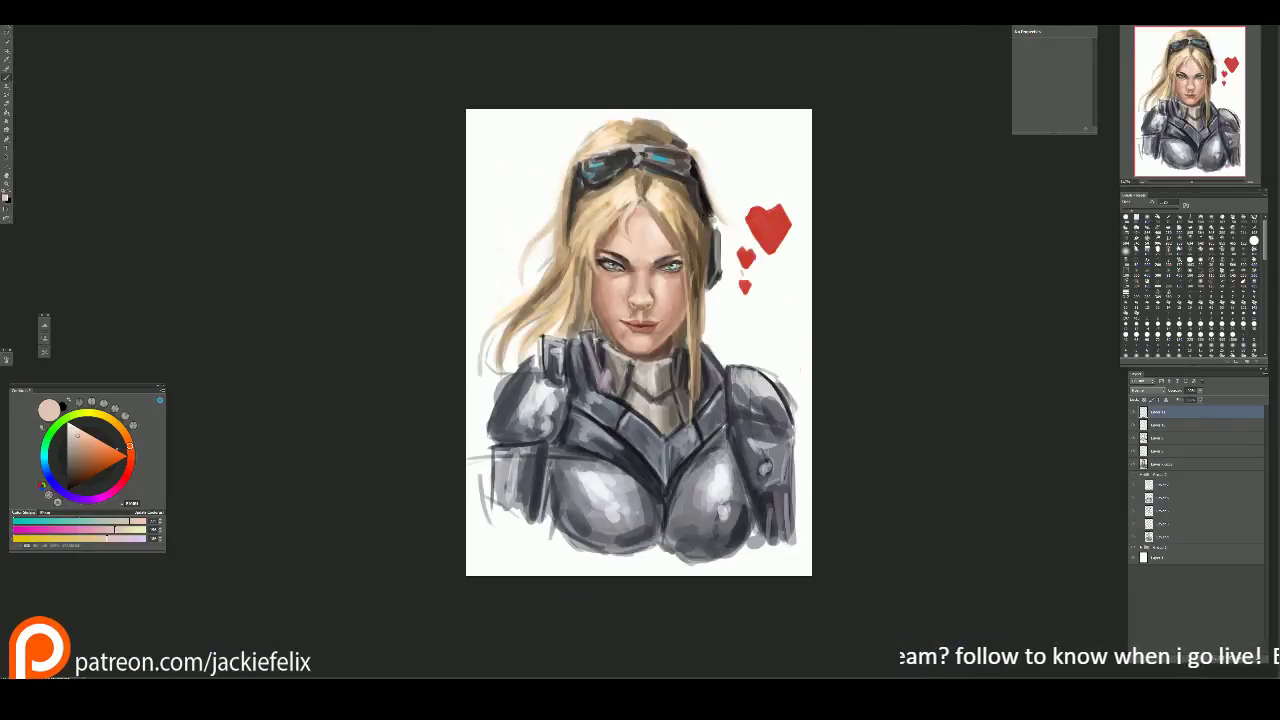
key(h)
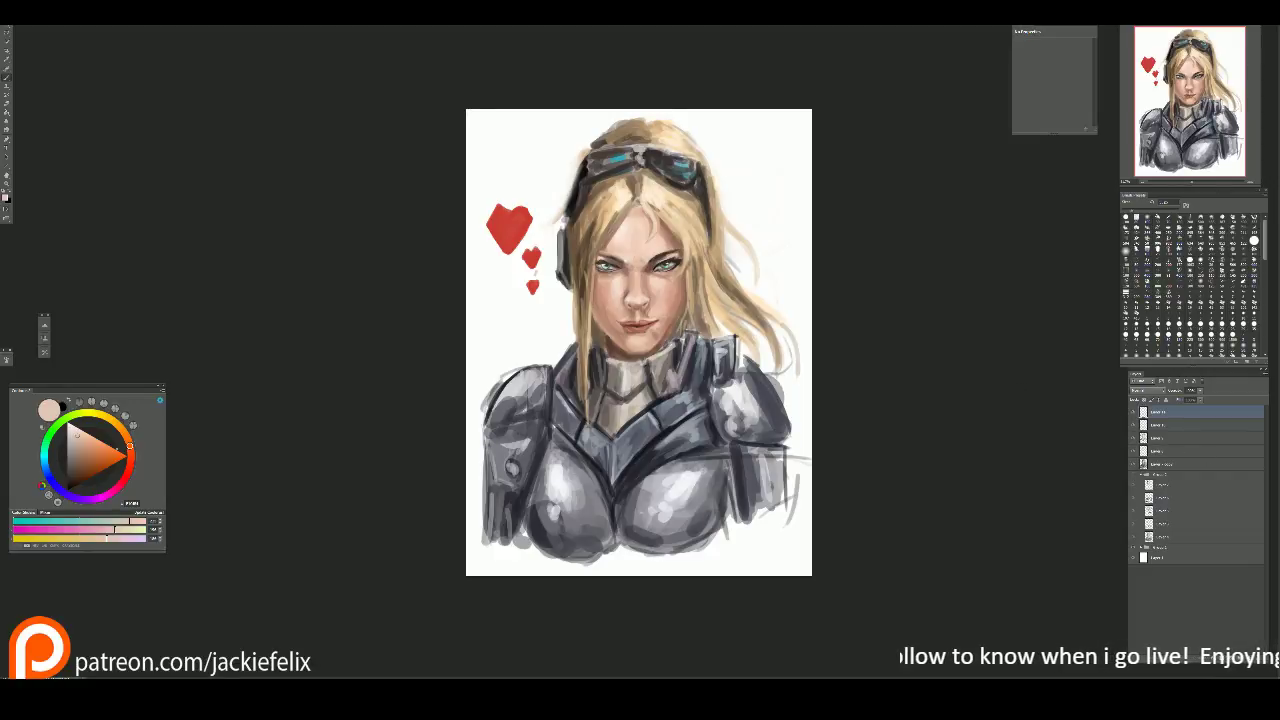
key(ctrl+plus)
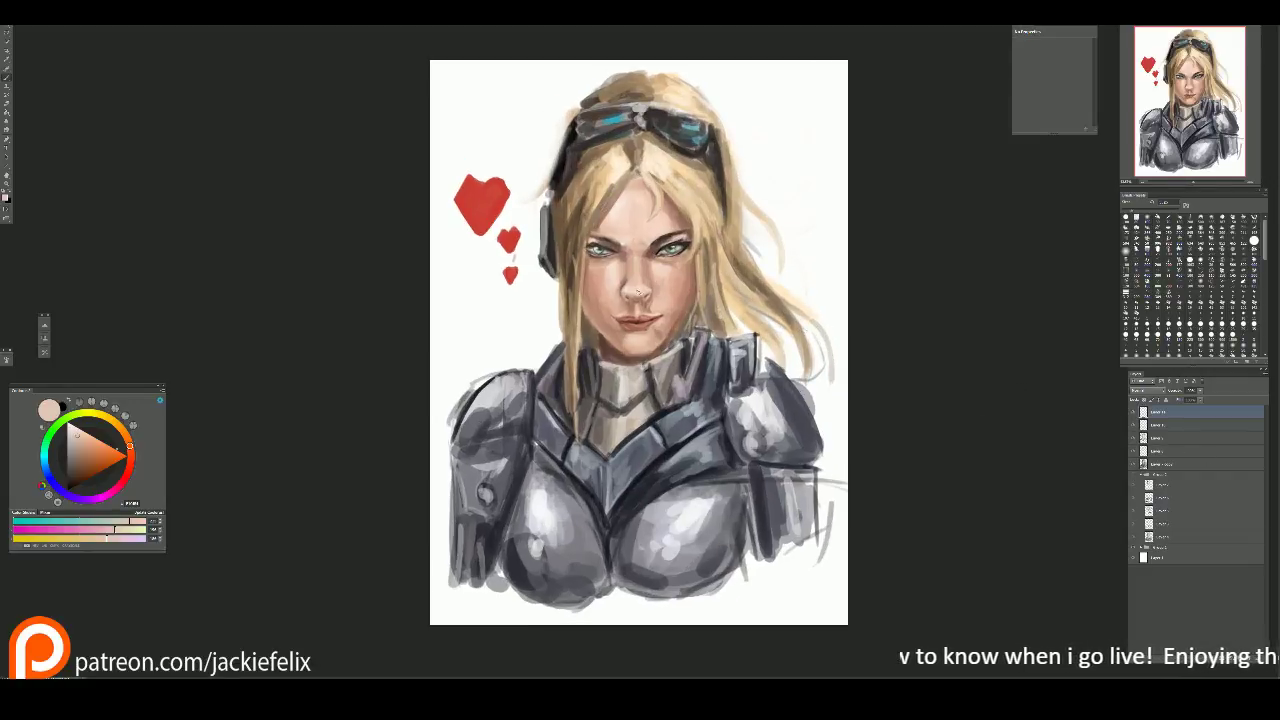
Step: Compare the current painting with the older version by toggling the visibility of the older layer group
key(l)
alt+click(445, 516)
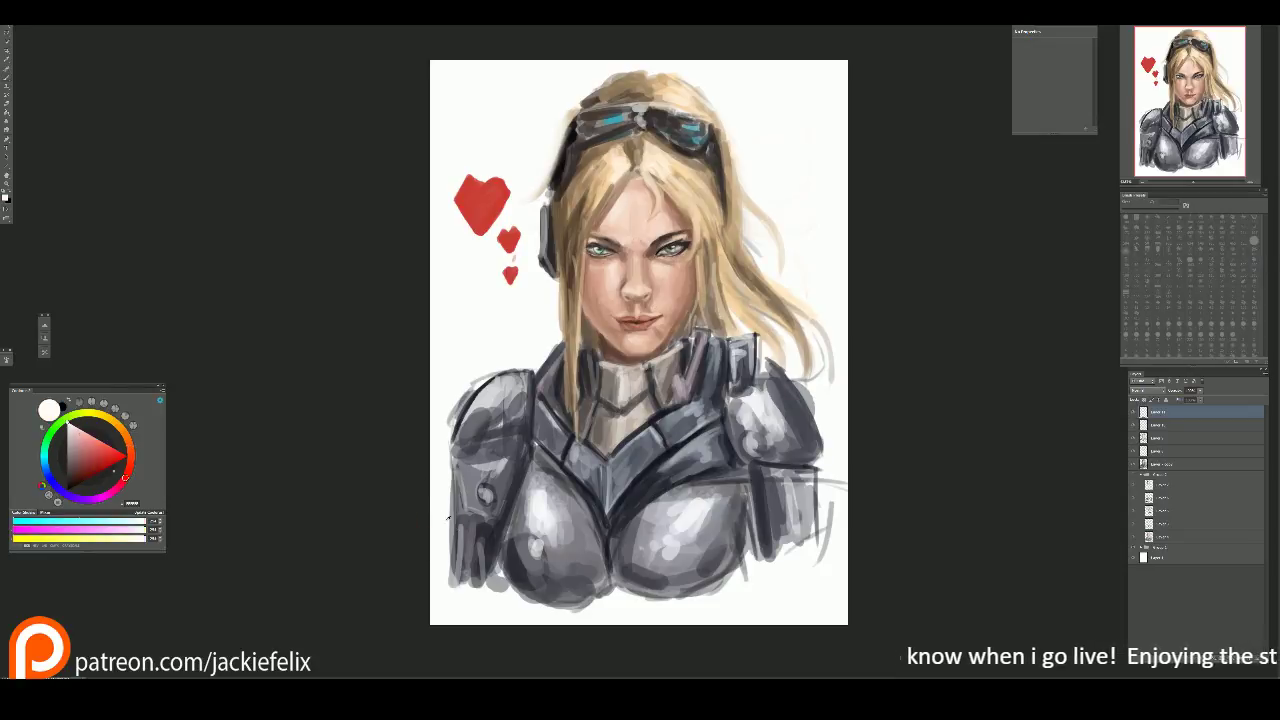
click(1133, 466)
click(1133, 466)
click(1156, 466)
click(1133, 466)
click(1133, 466)
click(1134, 478)
click(1134, 478)
click(1134, 478)
Step: Gather the five upper paint layers in a new group, hide the older group beneath it and select the topmost paint layer
click(1175, 412)
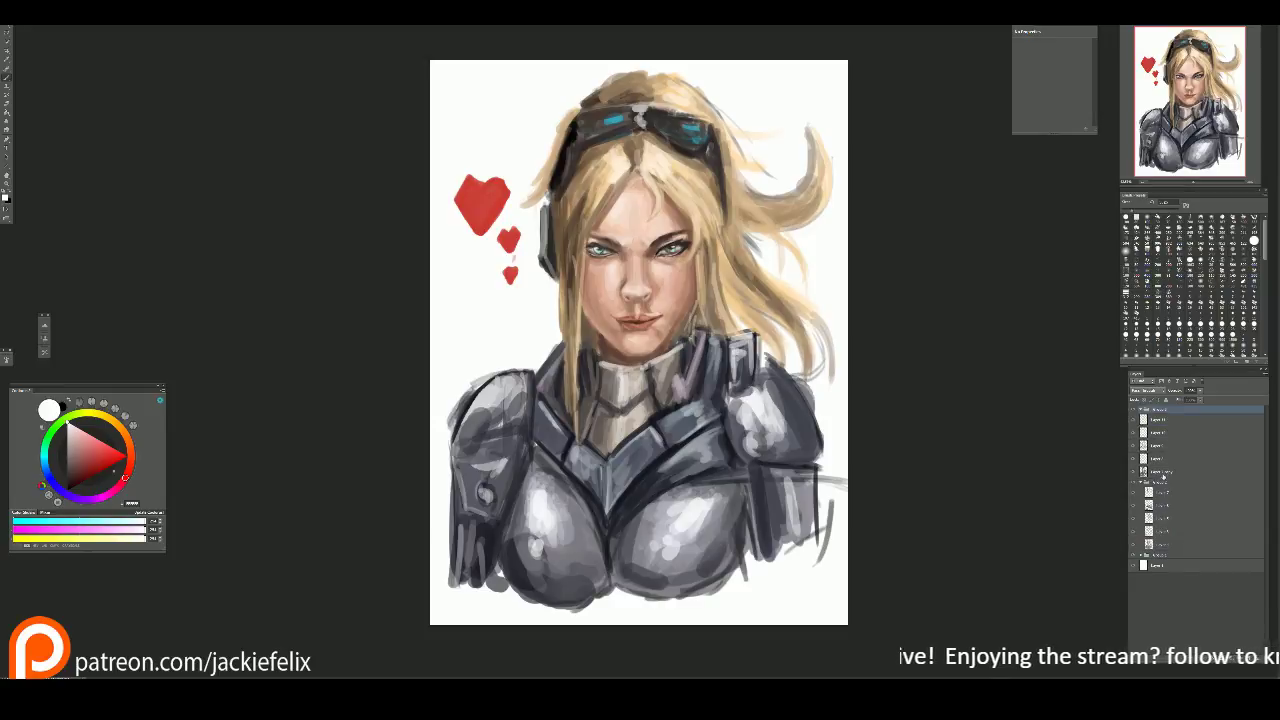
shift+click(1163, 412)
key(ctrl+g)
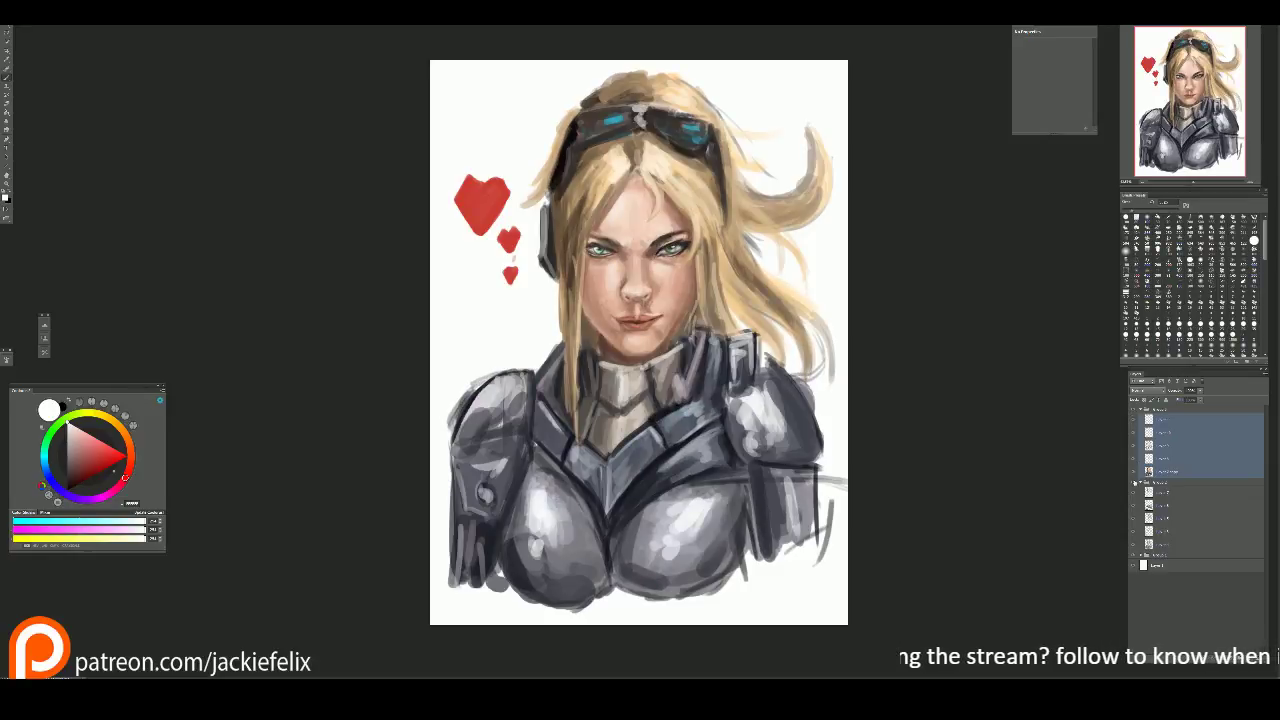
key(ctrl+z)
key(ctrl+shift+z)
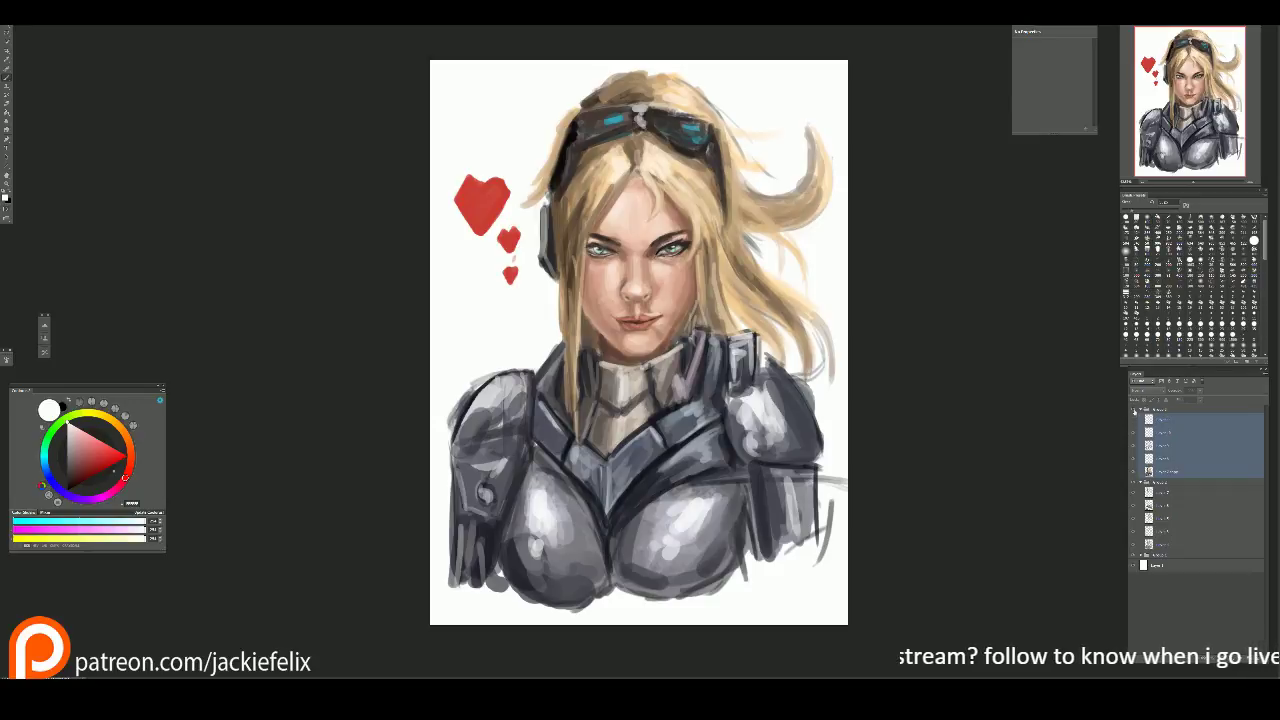
drag(1161, 424, 1144, 410)
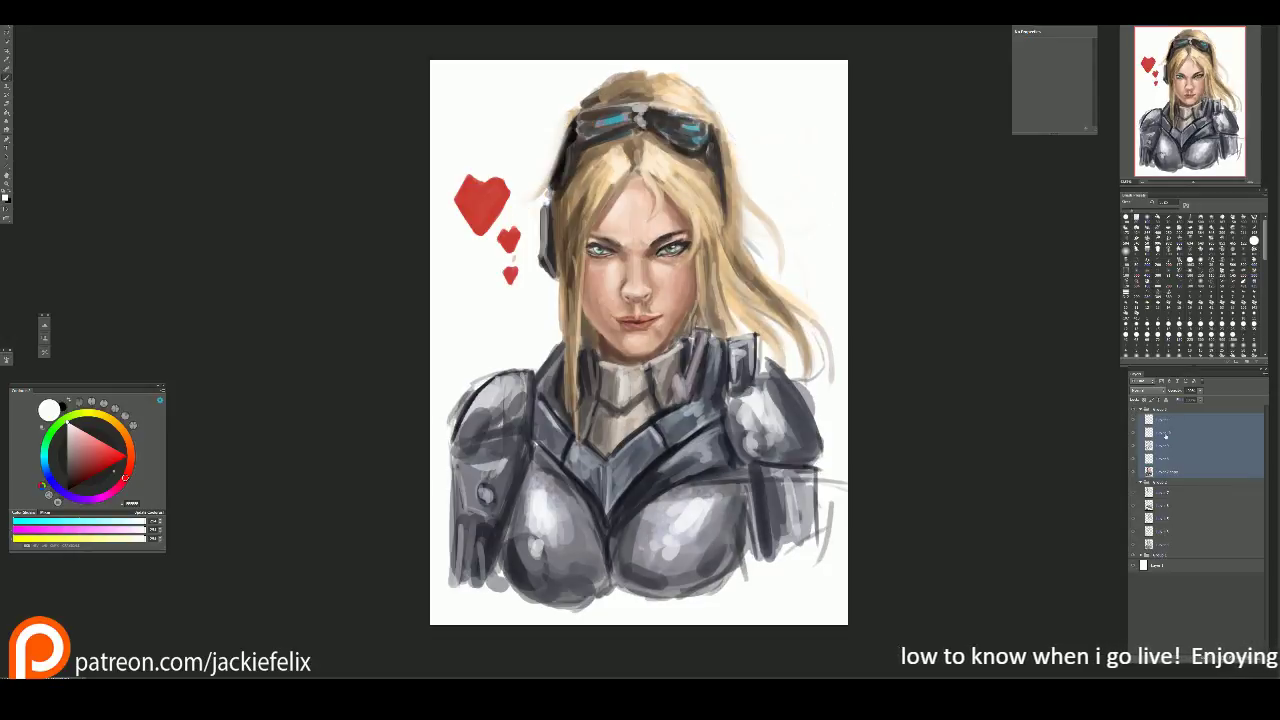
click(1172, 420)
key(ctrl+minus)
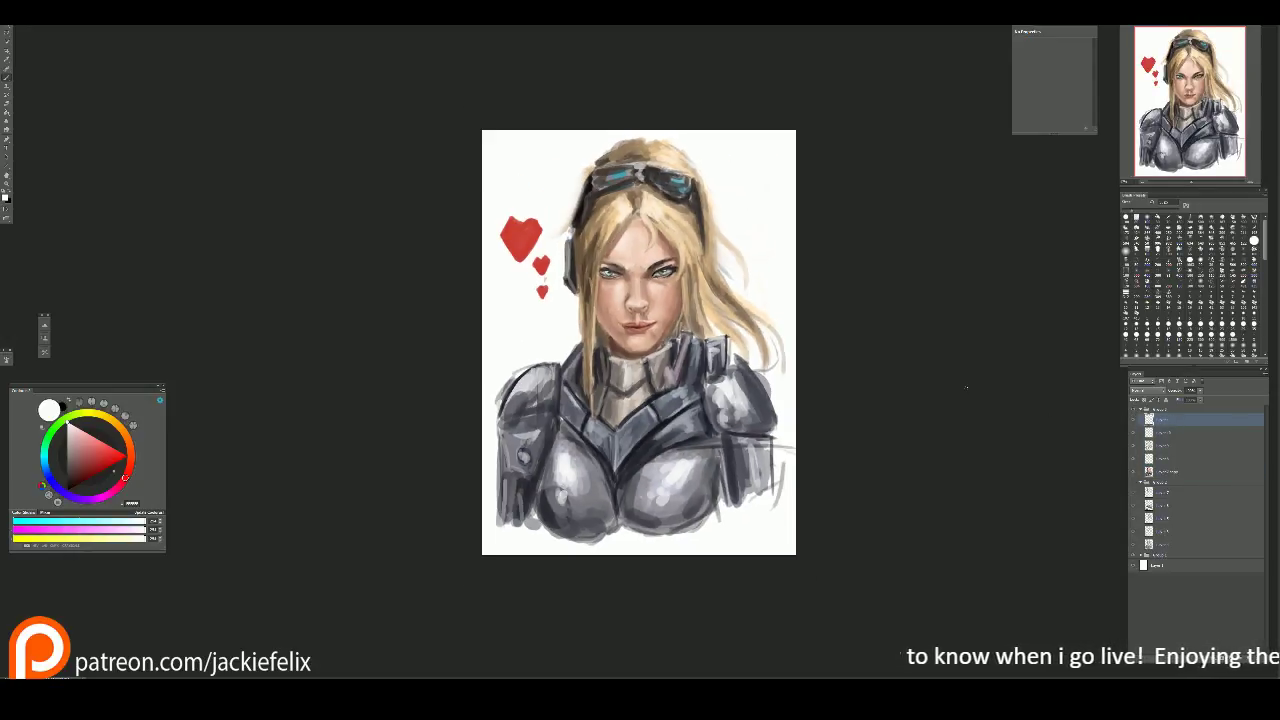
alt+click(635, 245)
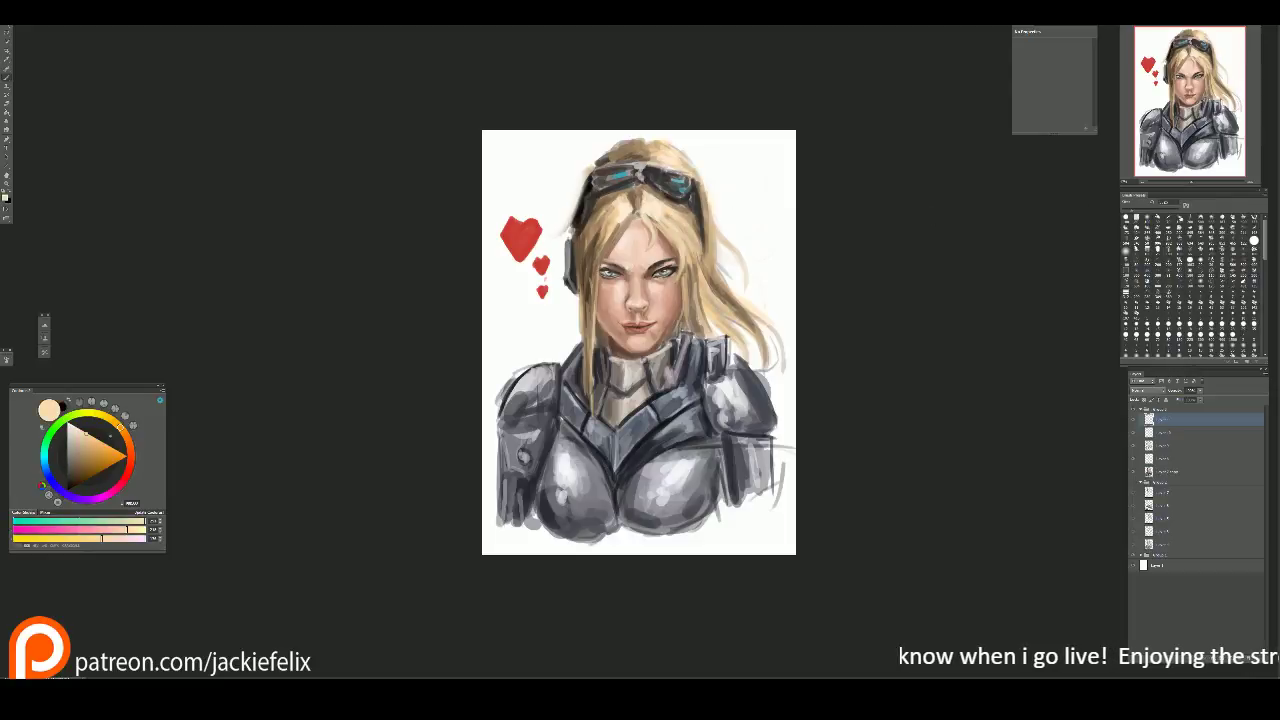
key(alt+shift+bracketleft)
key(alt+shift+bracketleft)
key(alt+shift+bracketleft)
key(alt+shift+bracketleft)
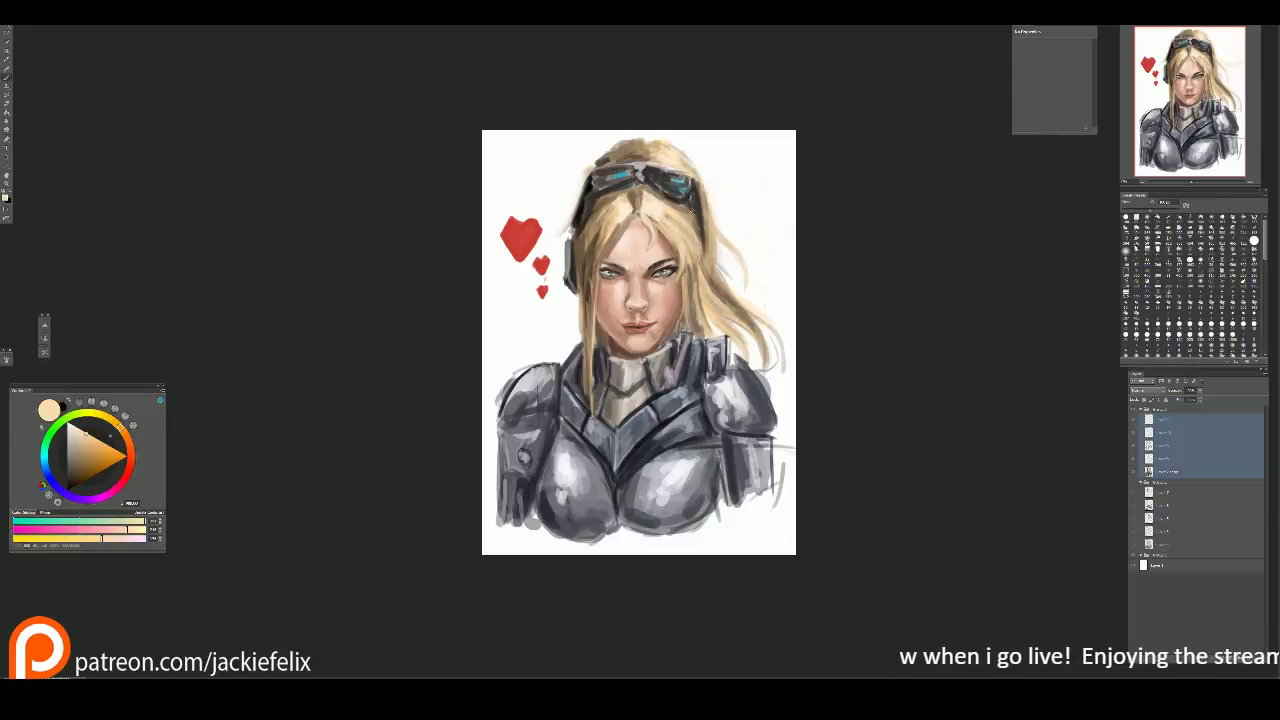
key(alt+period)
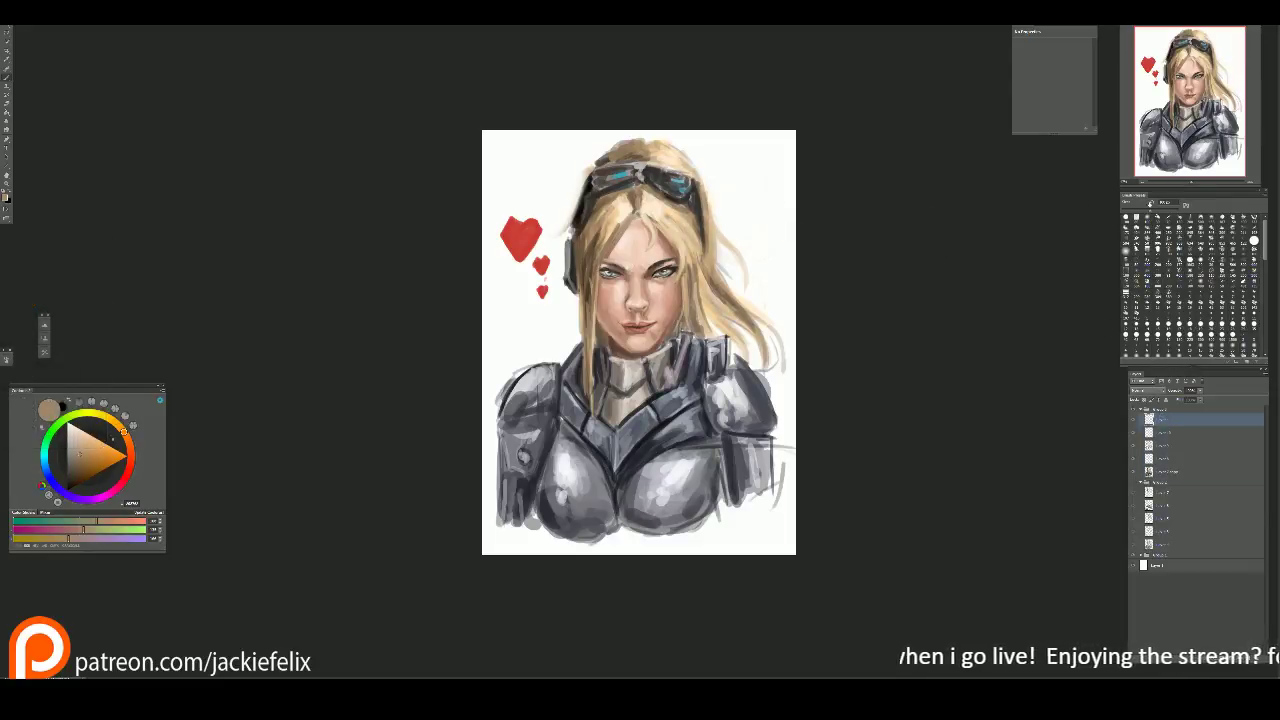
Step: Paint thin flyaway hair strands along the outer edge of the hair on the viewer's right with sampled browns
mouse_move(713, 213)
mouse_down()
mouse_move(768, 229)
mouse_move(745, 220)
mouse_move(765, 210)
mouse_move(744, 294)
mouse_up()
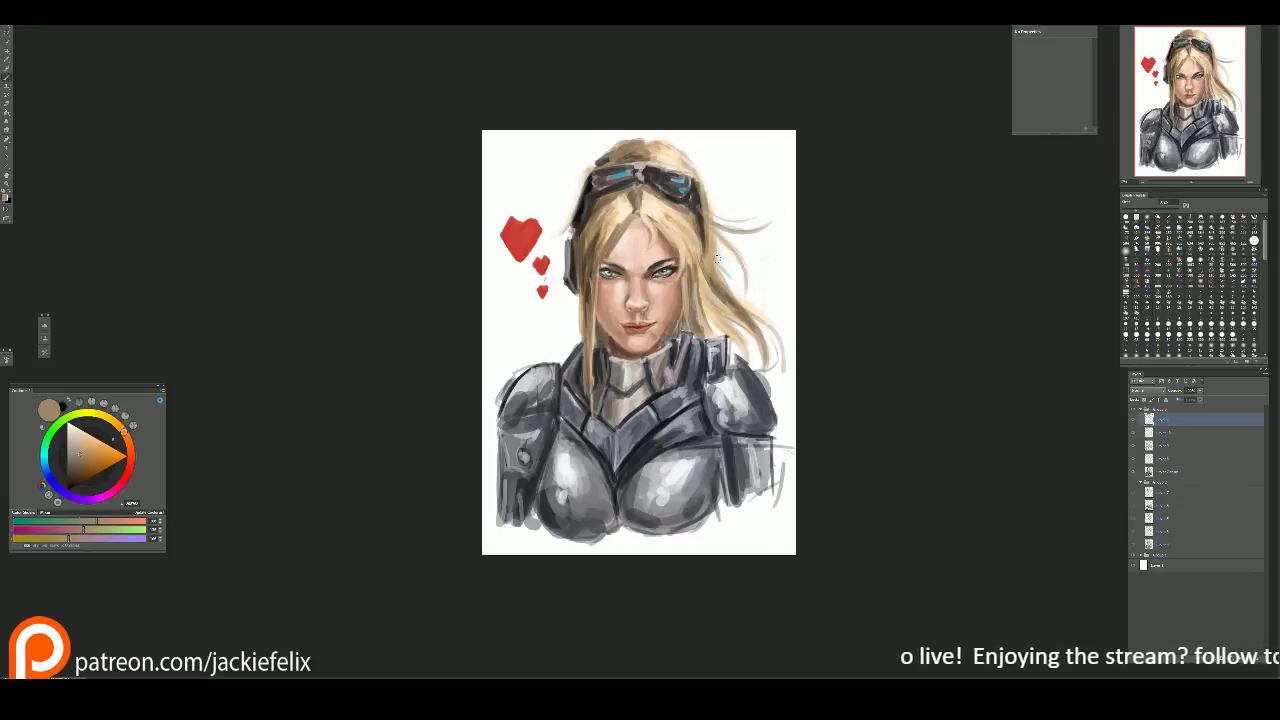
drag(698, 160, 714, 205)
mouse_move(724, 263)
mouse_down()
mouse_move(776, 350)
mouse_move(740, 392)
mouse_up()
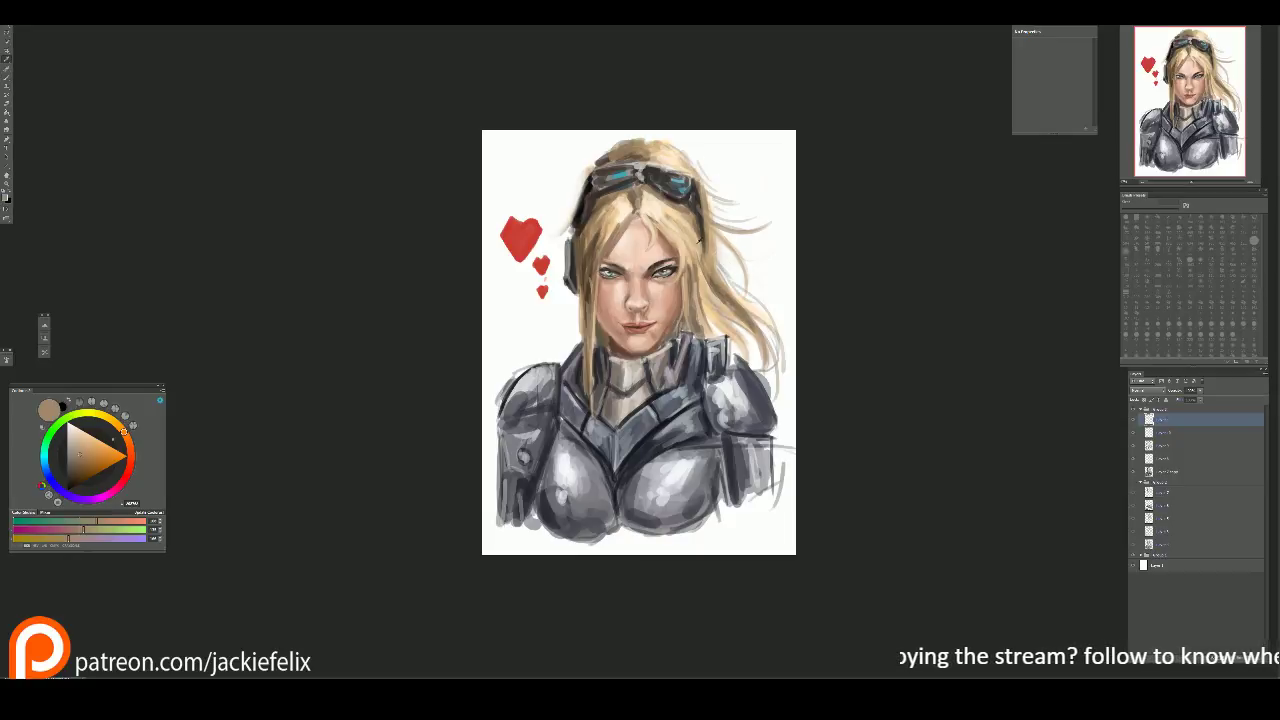
alt+click(745, 315)
alt+click(720, 275)
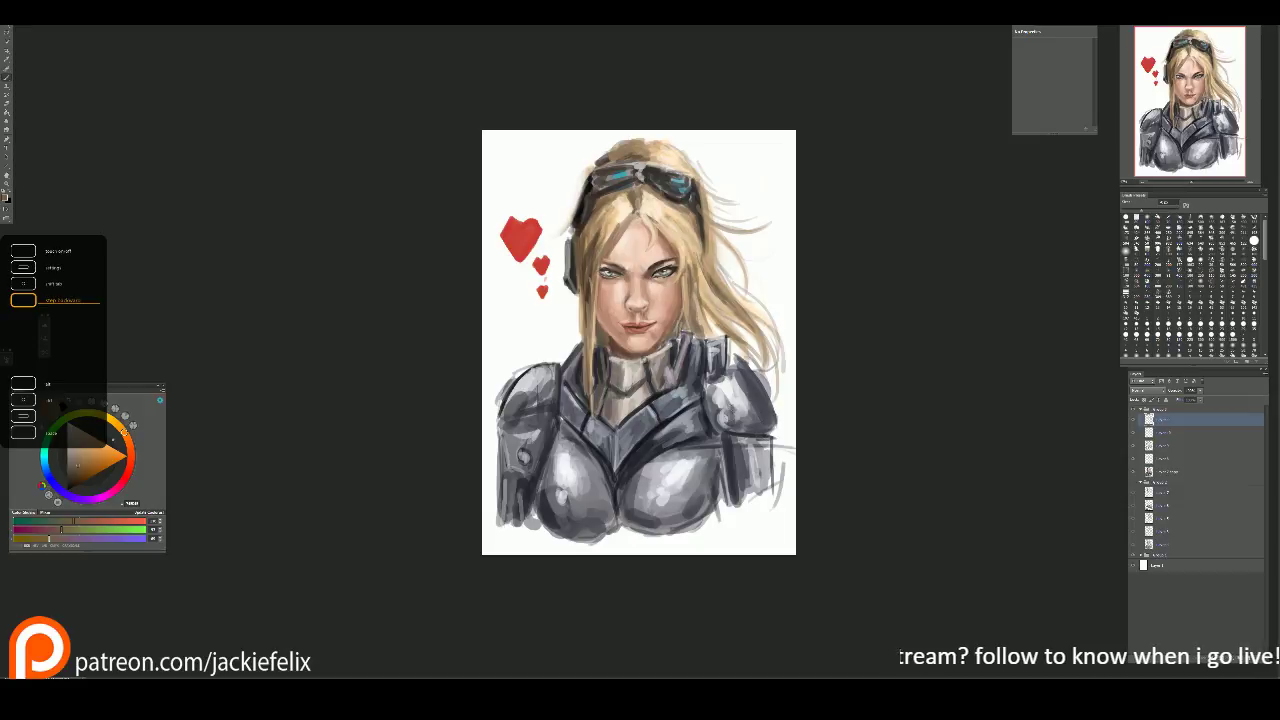
key(alt)
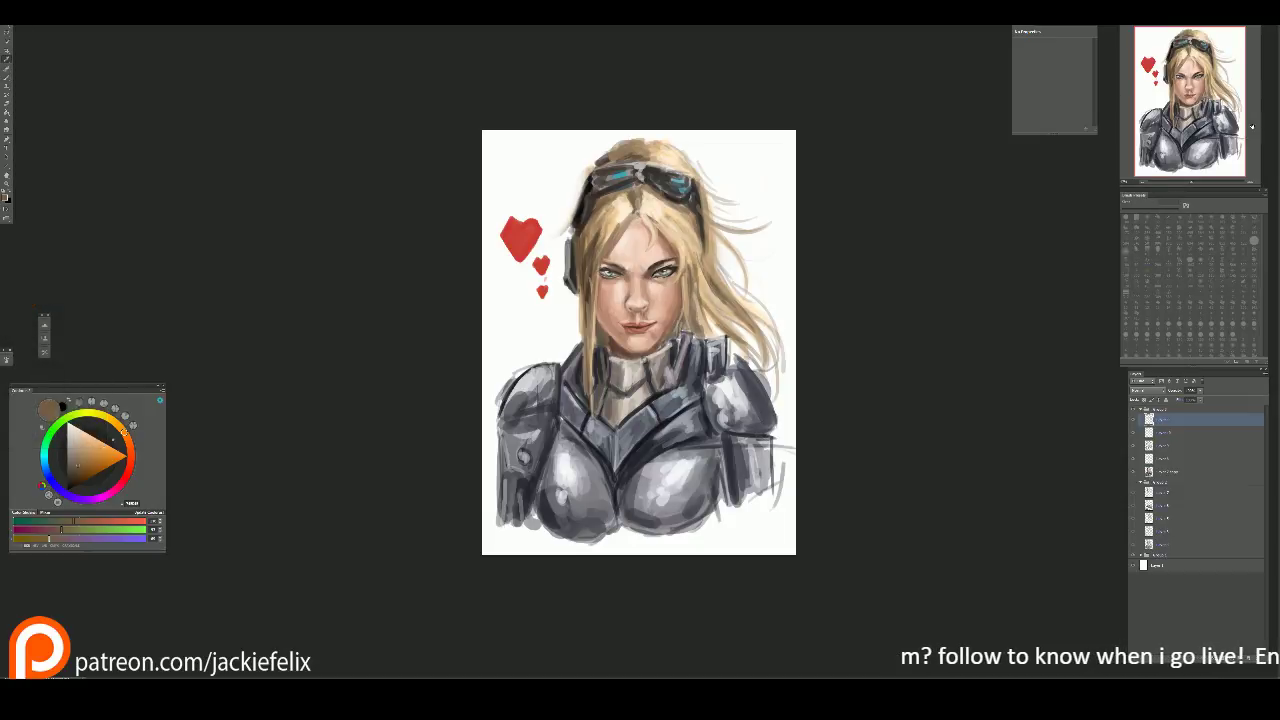
Step: Try light blue splatter strokes across the lower armour and above the goggles, and undo them
alt+click(626, 177)
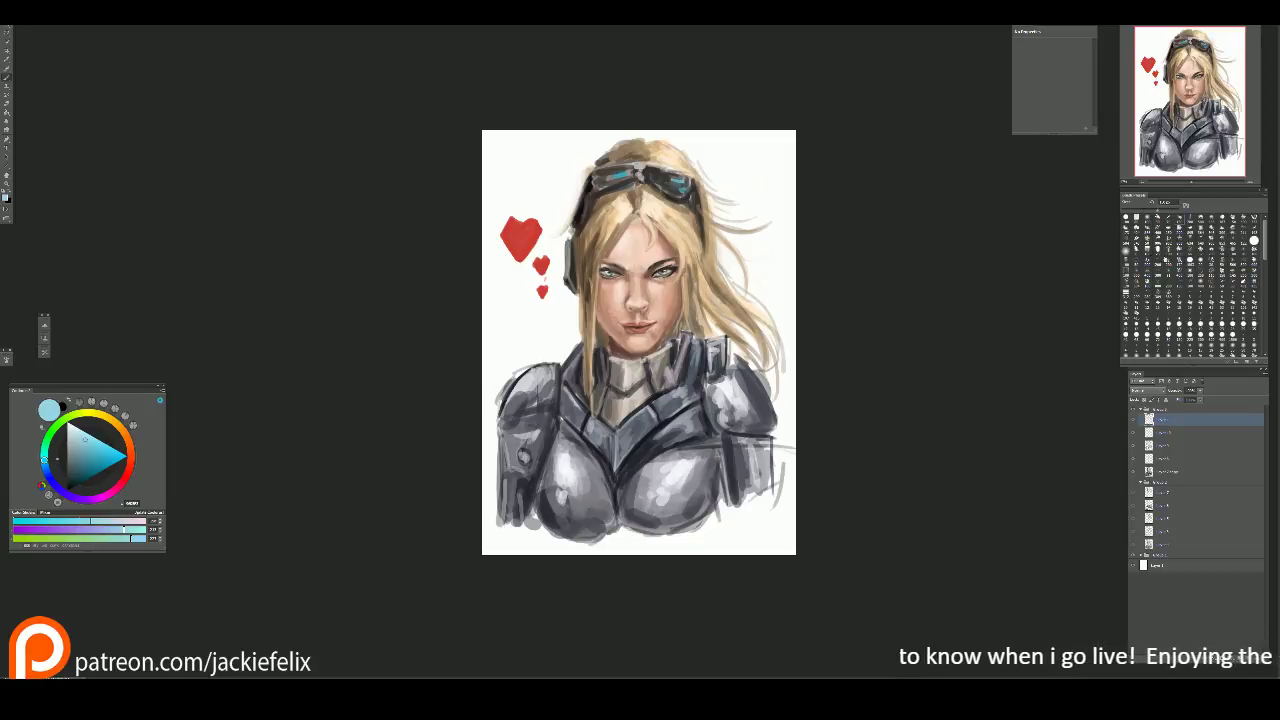
mouse_move(569, 475)
mouse_down()
mouse_move(745, 450)
mouse_move(571, 527)
mouse_up()
key(ctrl+z)
mouse_move(476, 516)
mouse_down()
mouse_move(612, 561)
mouse_move(561, 544)
mouse_move(778, 492)
mouse_move(803, 468)
mouse_up()
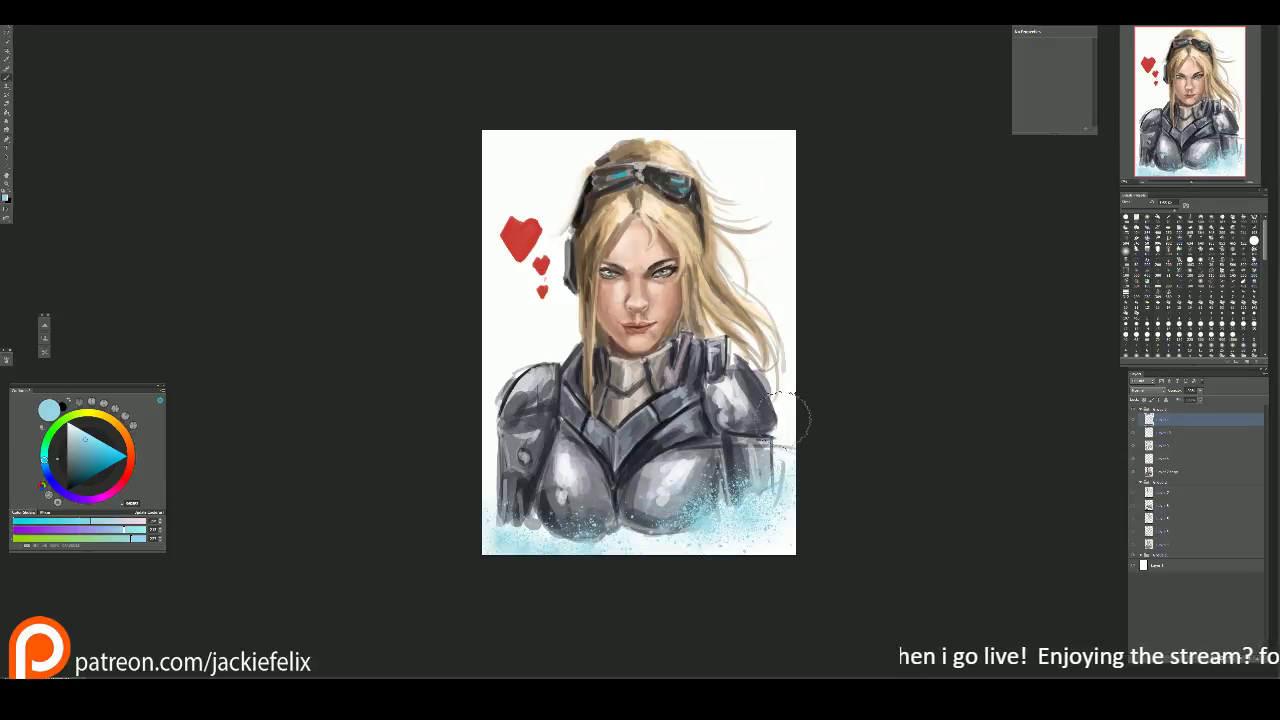
drag(622, 203, 590, 165)
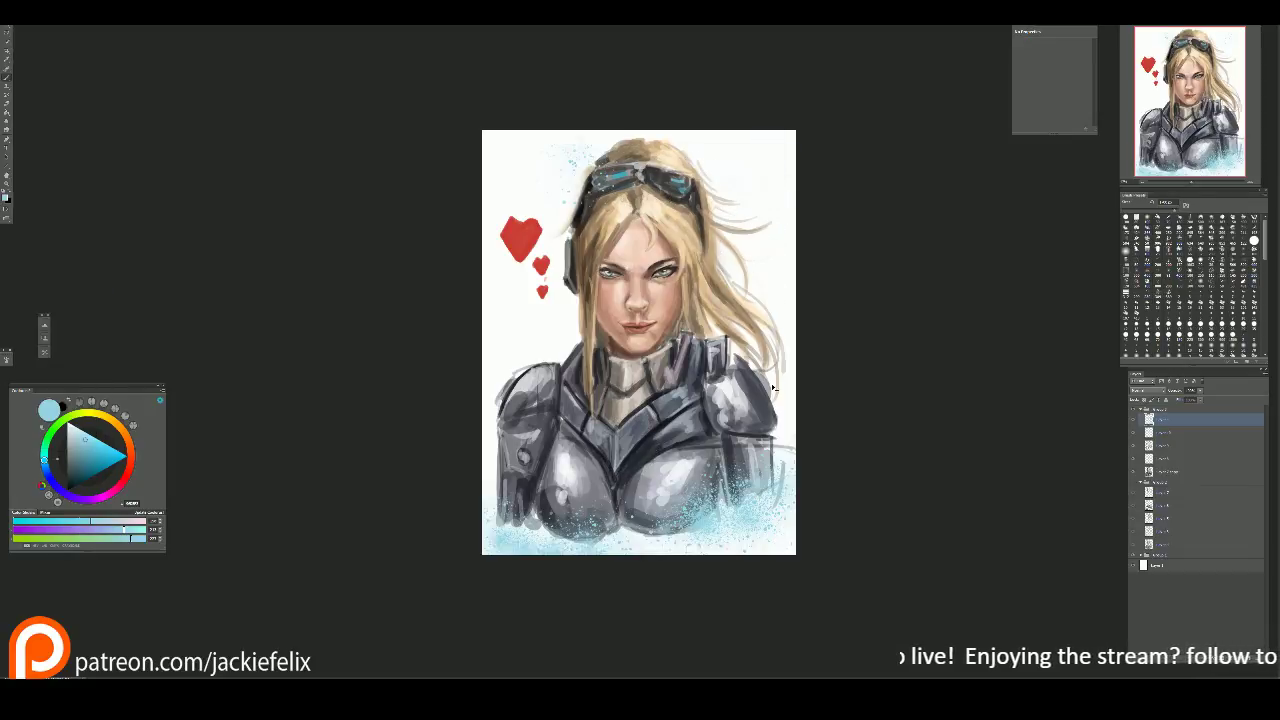
drag(770, 400, 786, 448)
key(ctrl+alt+z)
key(ctrl+alt+z)
key(ctrl+alt+z)
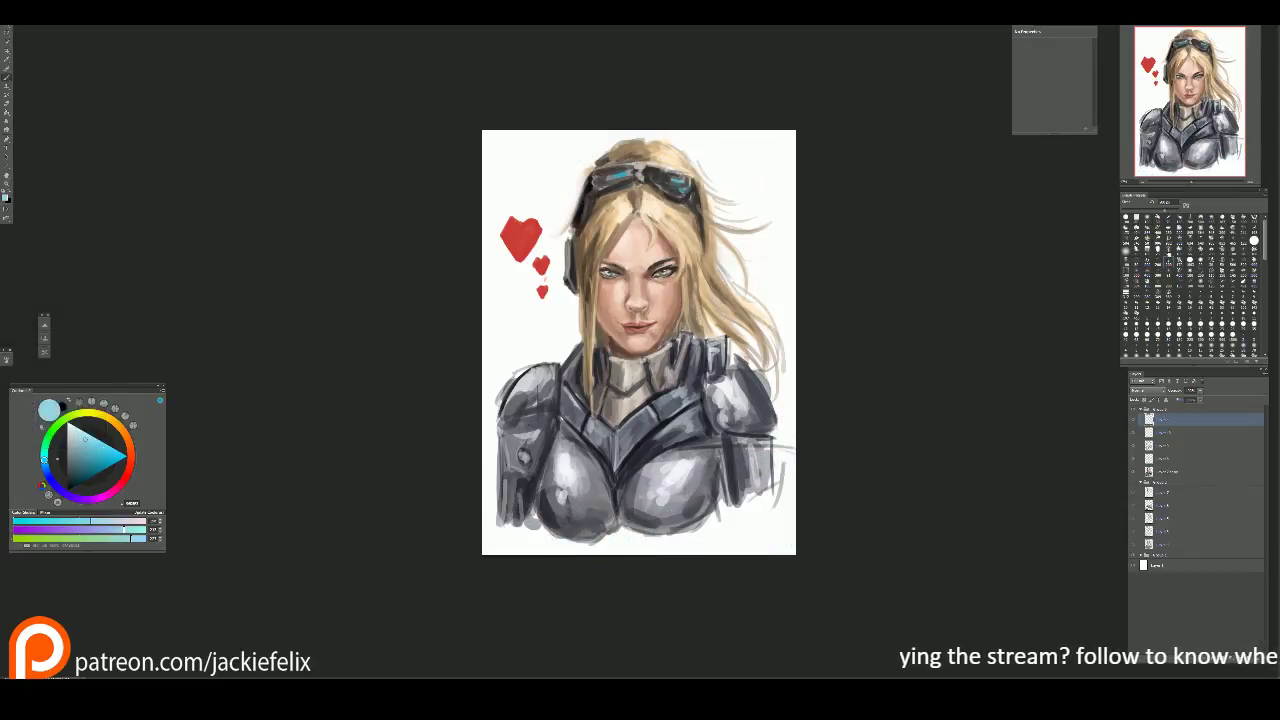
Step: Try a broad translucent light blue stroke across the chest armour with another textured brush, and undo it
drag(475, 505, 800, 500)
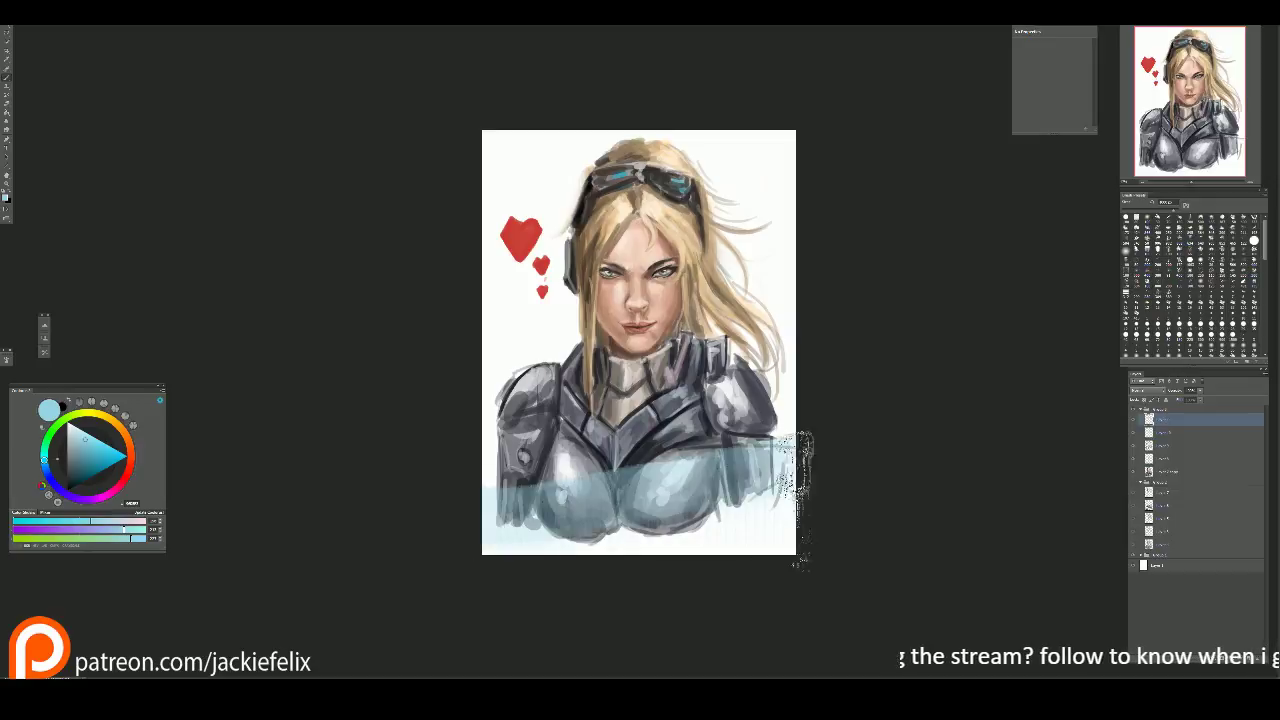
key(ctrl+alt+z)
key(ctrl+alt+z)
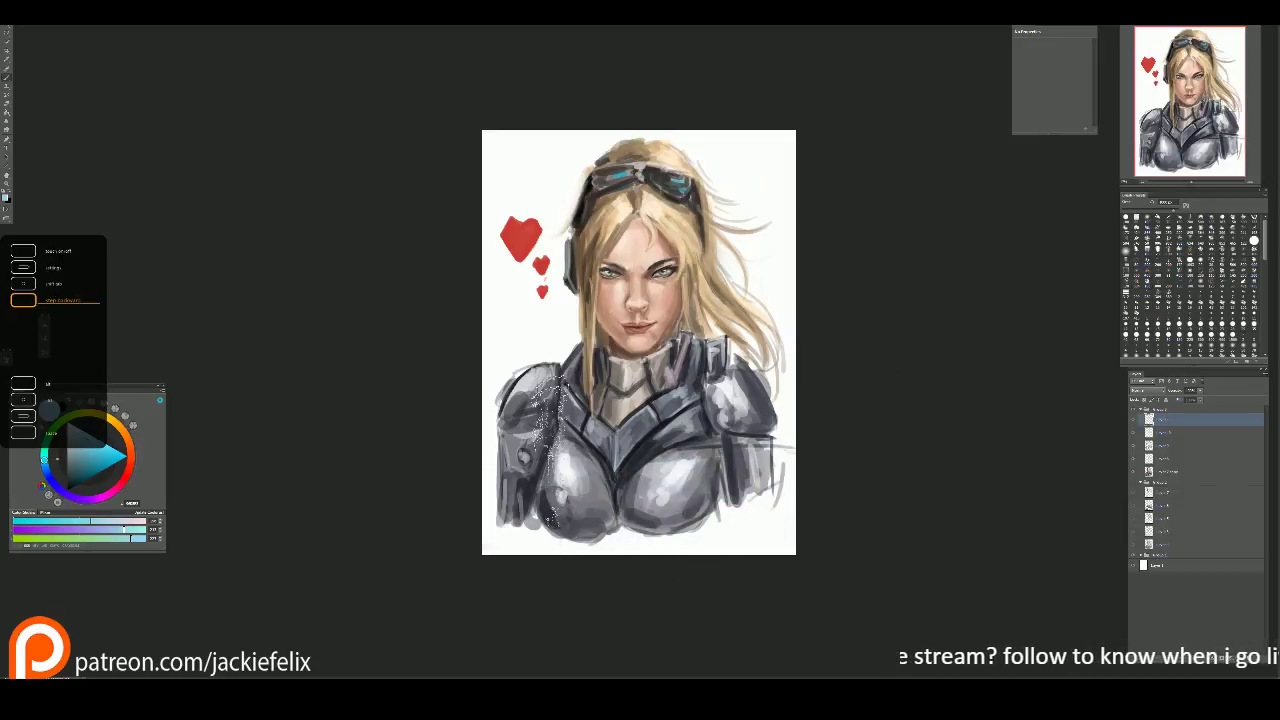
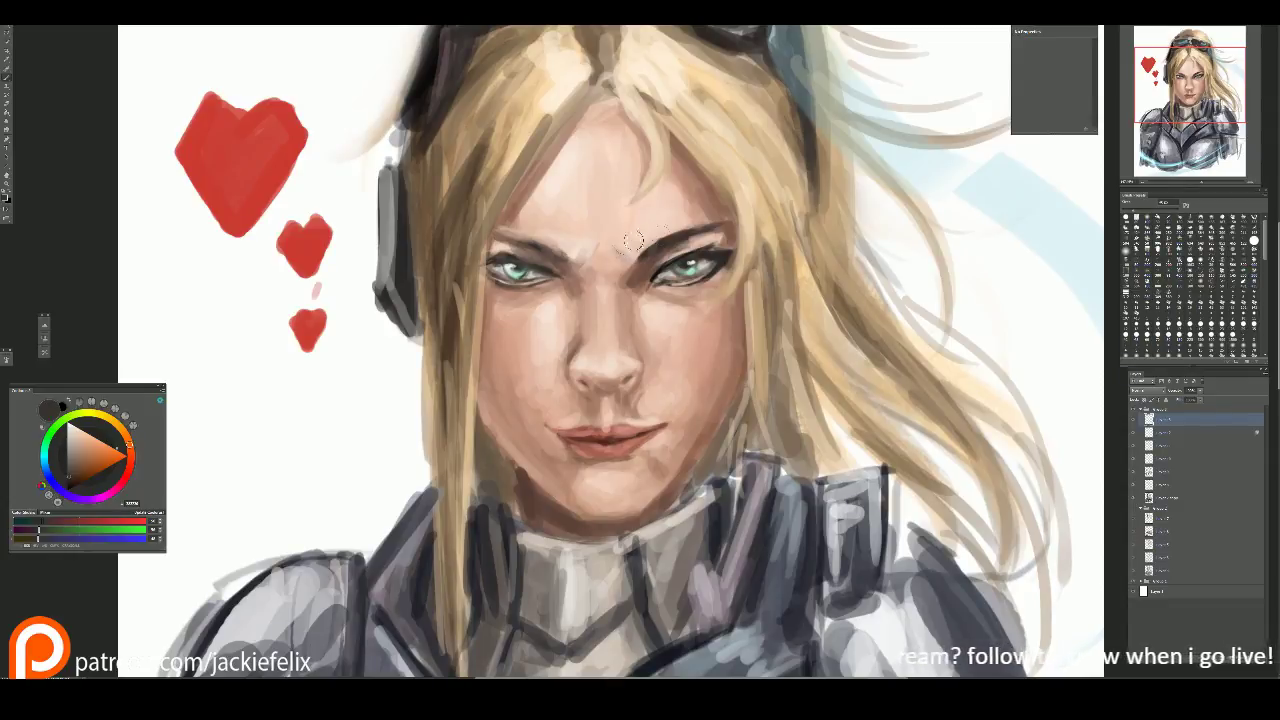
Step: Darken the eyebrow and upper lid line of the eye on the headset side of the face with dark brown
scroll(733, 236, up, 2)
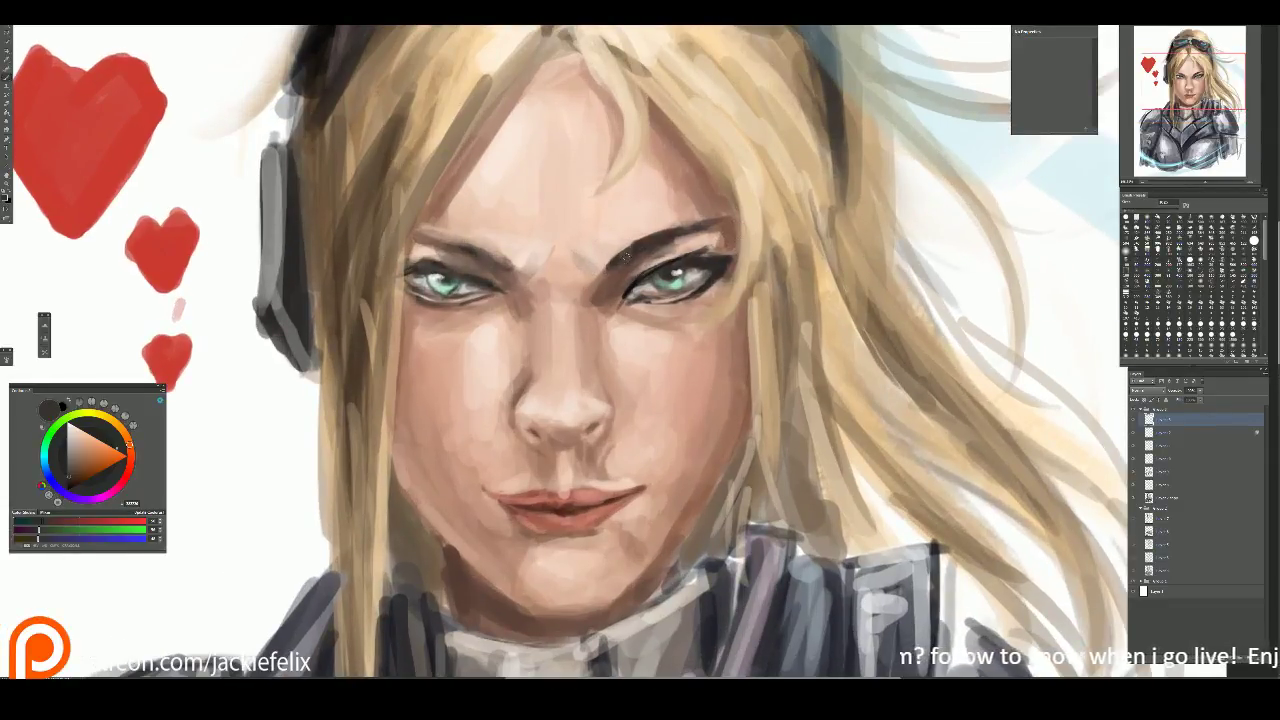
mouse_move(420, 222)
mouse_down()
mouse_move(508, 278)
mouse_move(438, 246)
mouse_move(442, 264)
mouse_move(470, 270)
mouse_move(424, 262)
mouse_move(456, 270)
mouse_move(464, 294)
mouse_up()
key(alt)
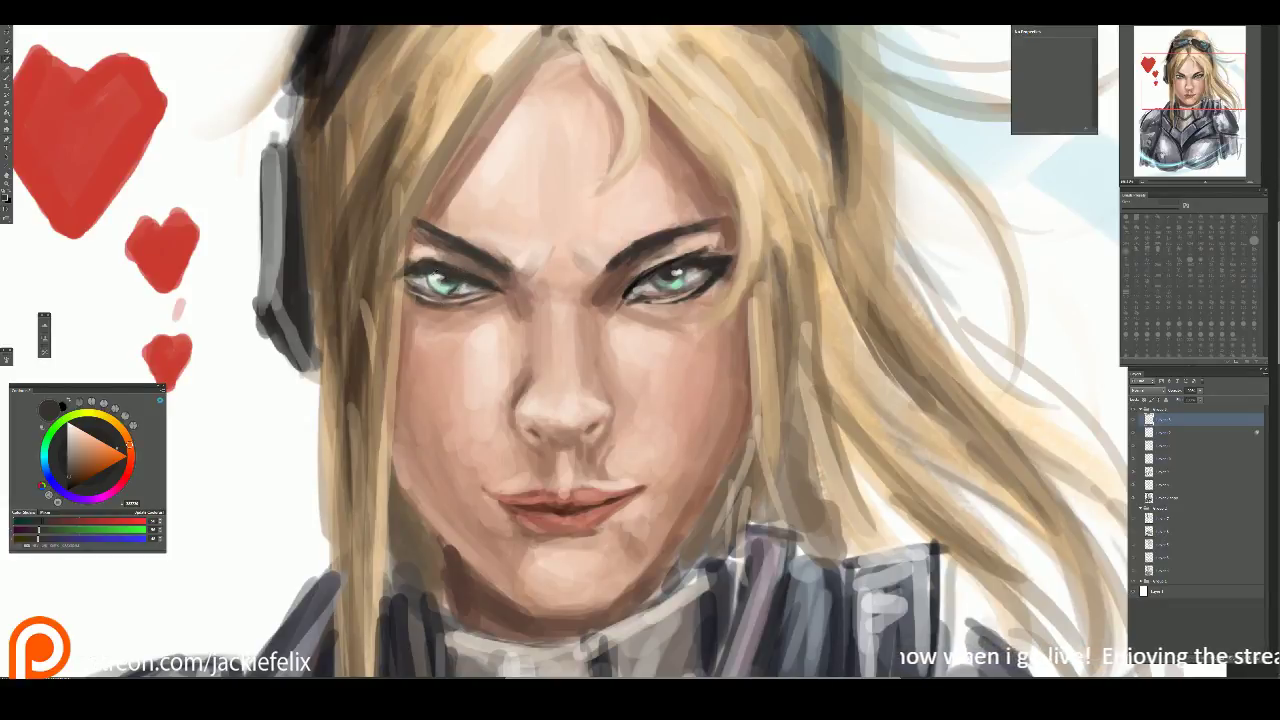
alt+click(412, 268)
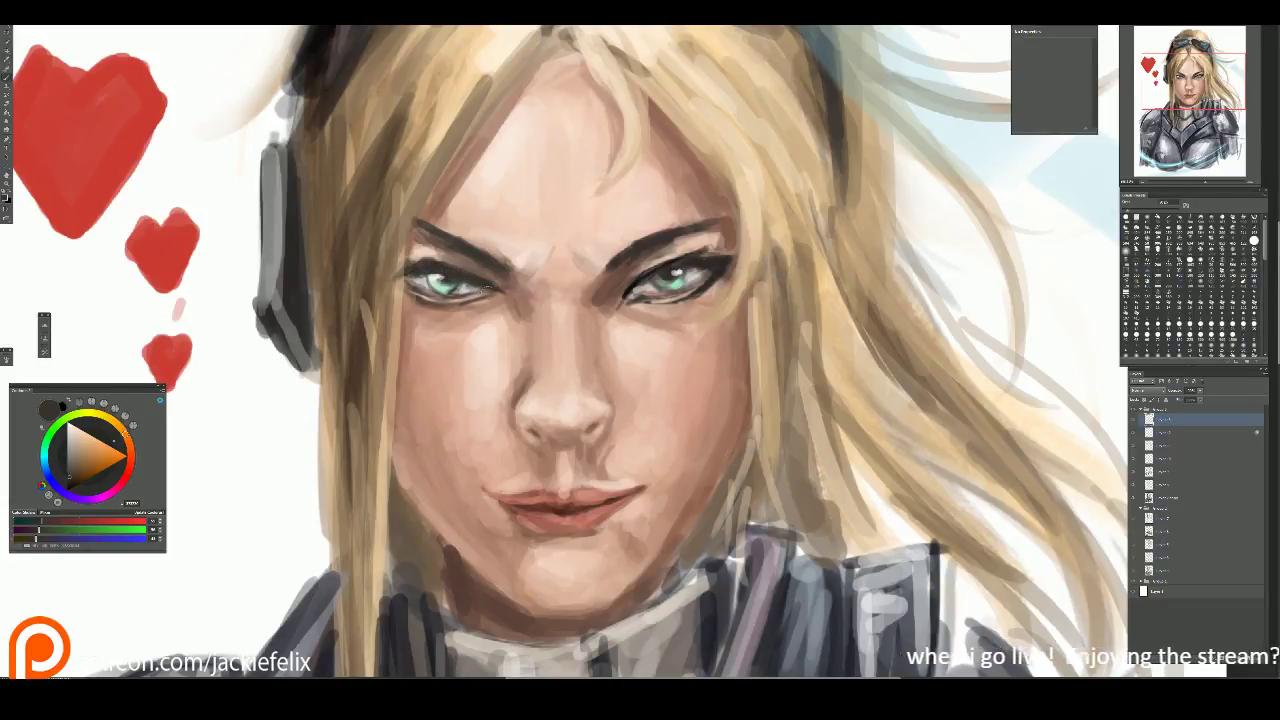
mouse_move(424, 278)
mouse_down()
mouse_move(450, 296)
mouse_move(464, 284)
mouse_up()
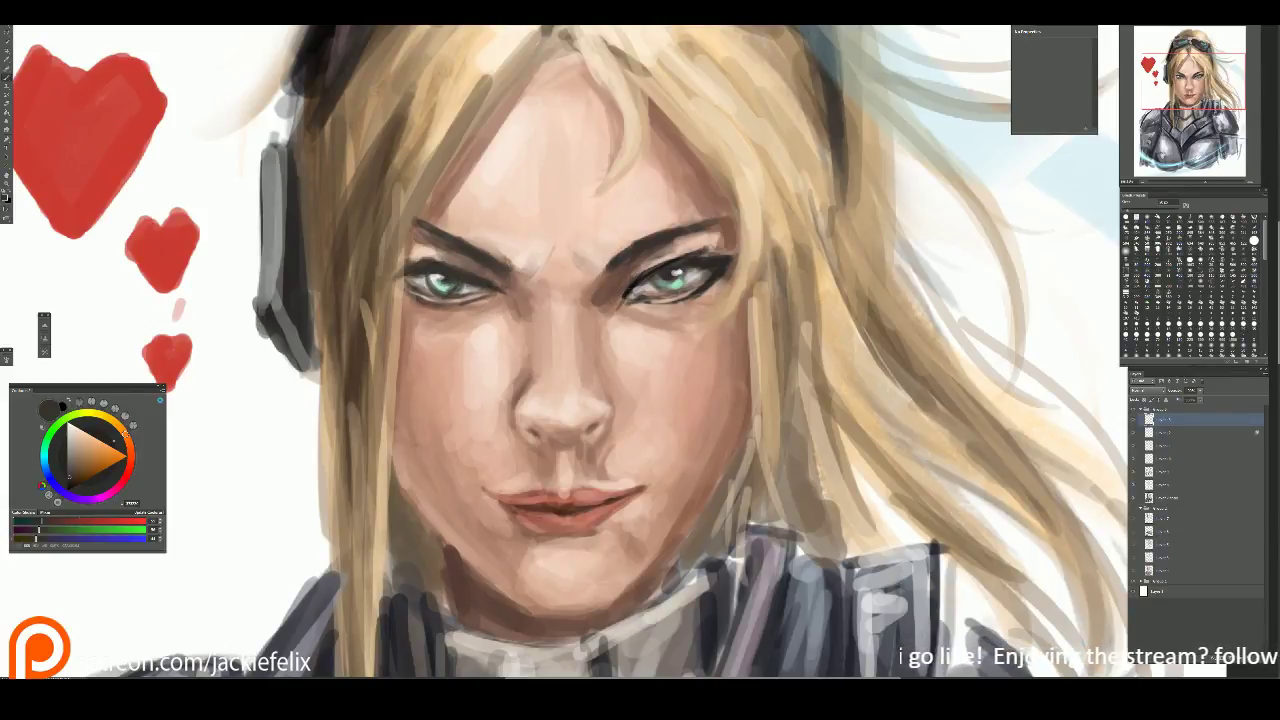
Step: Touch up the eye below the darkened brow using black and sampled light grey
key(alt)
click(72, 481)
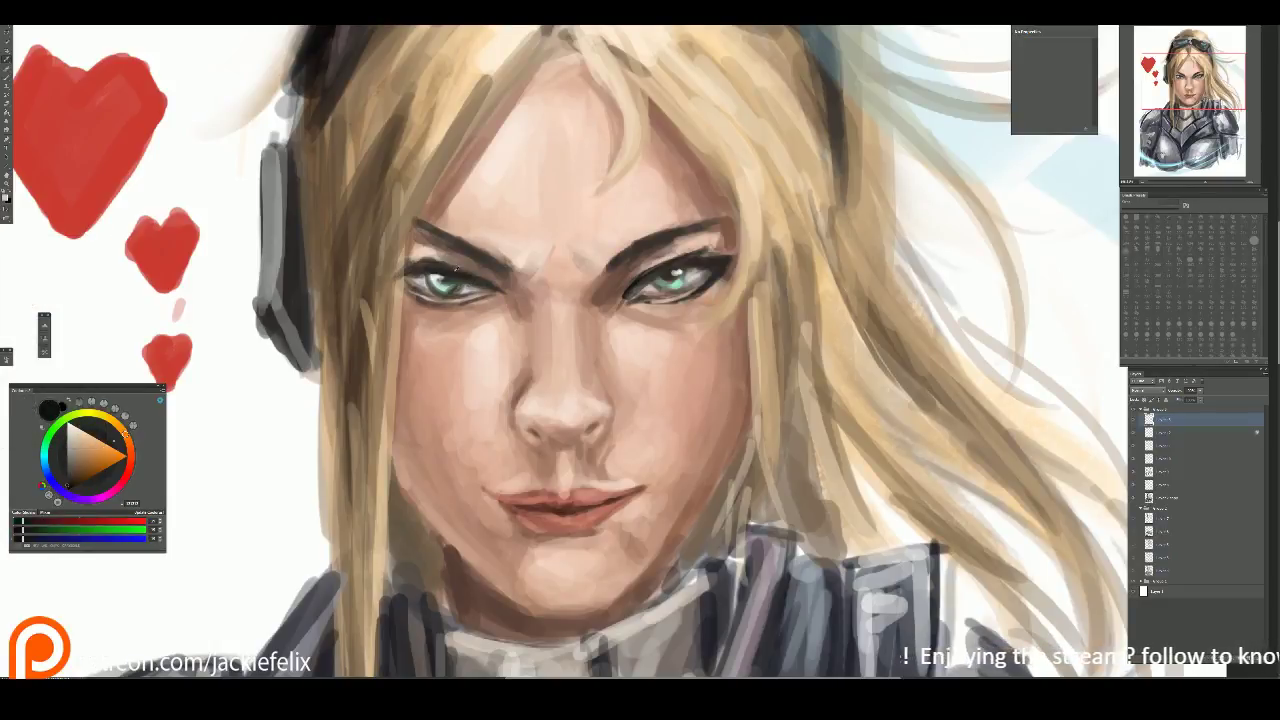
alt+click(432, 272)
drag(462, 284, 478, 282)
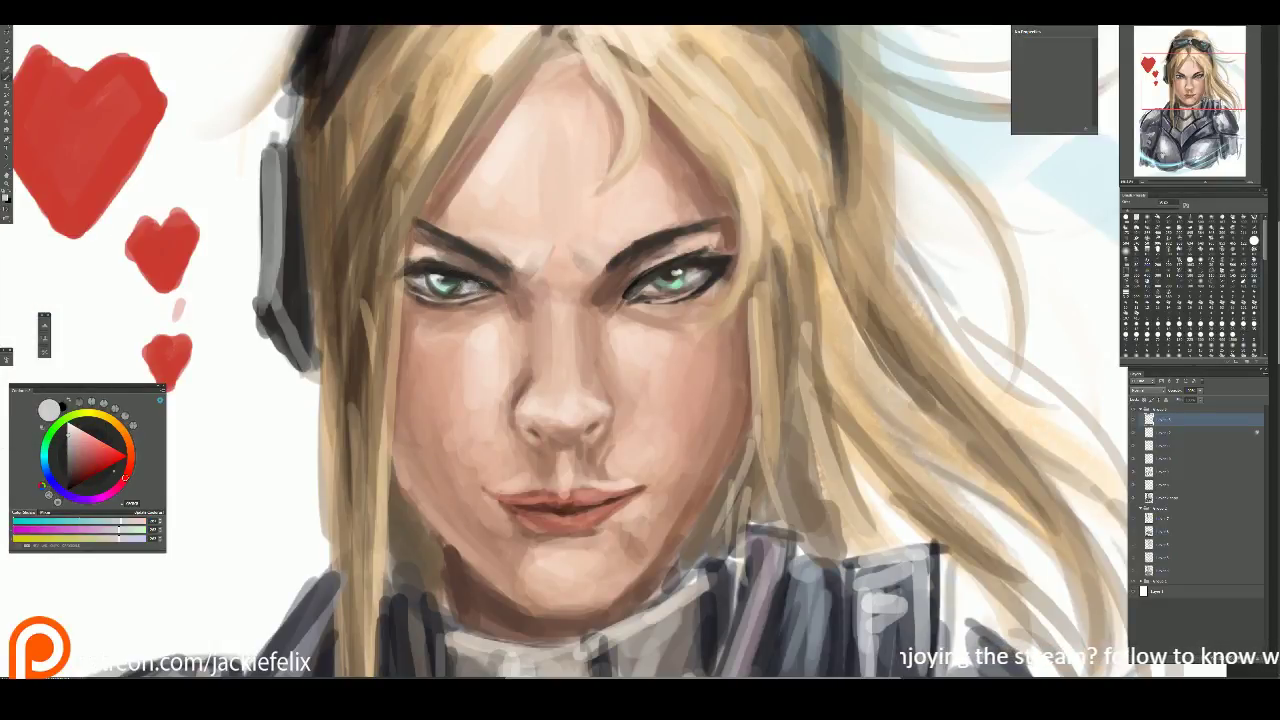
Step: Rework the iris, eye white and outer corner of the same eye with sampled grey-green and grey-brown tones
alt+click(432, 272)
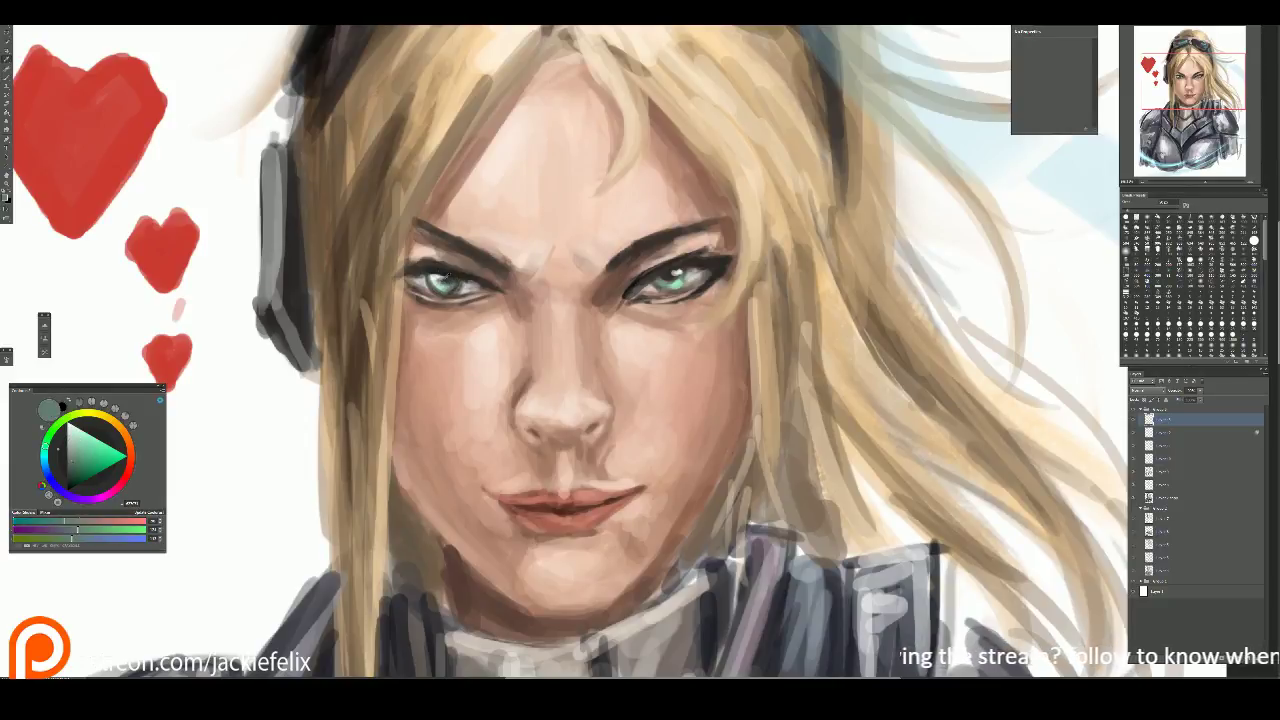
alt+click(448, 288)
mouse_move(458, 284)
mouse_down()
mouse_move(402, 262)
mouse_move(424, 284)
mouse_up()
alt+click(418, 290)
alt+click(421, 276)
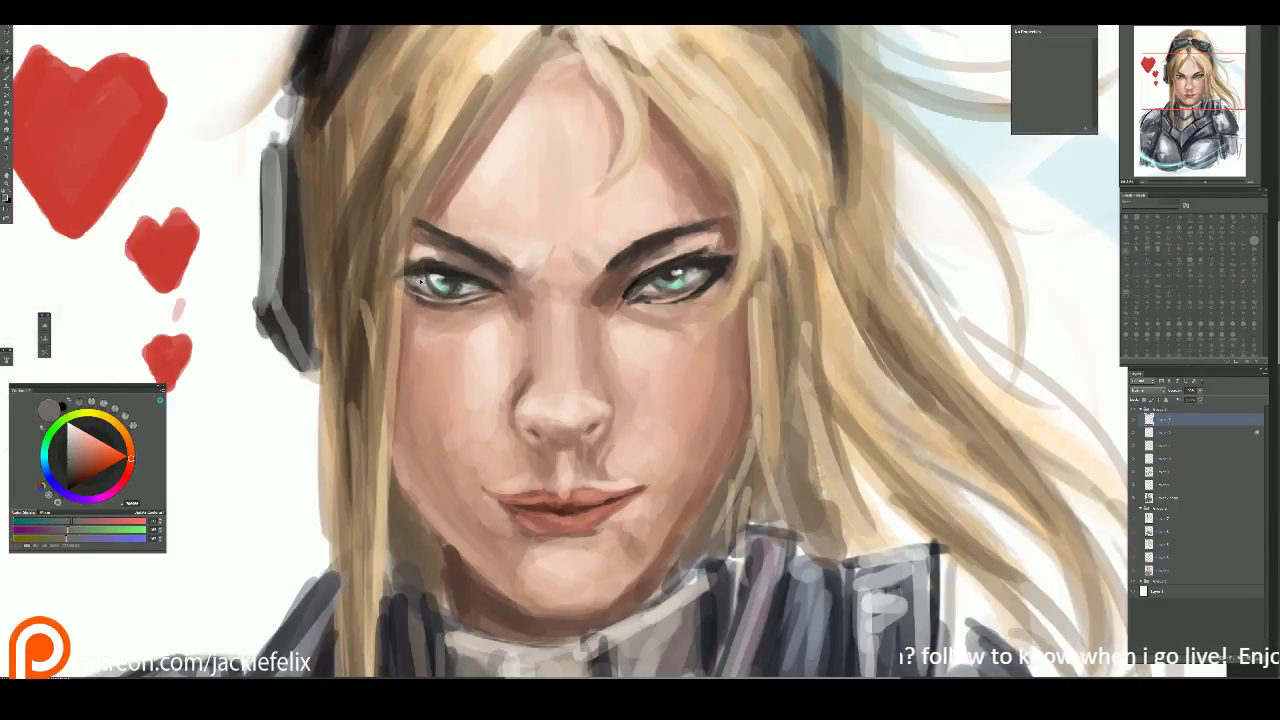
mouse_move(410, 282)
mouse_down()
mouse_move(440, 256)
mouse_move(414, 235)
mouse_move(470, 274)
mouse_up()
Step: Paint sampled pale pink skin tones around the opposite eye, between its brow and lid
alt+click(430, 258)
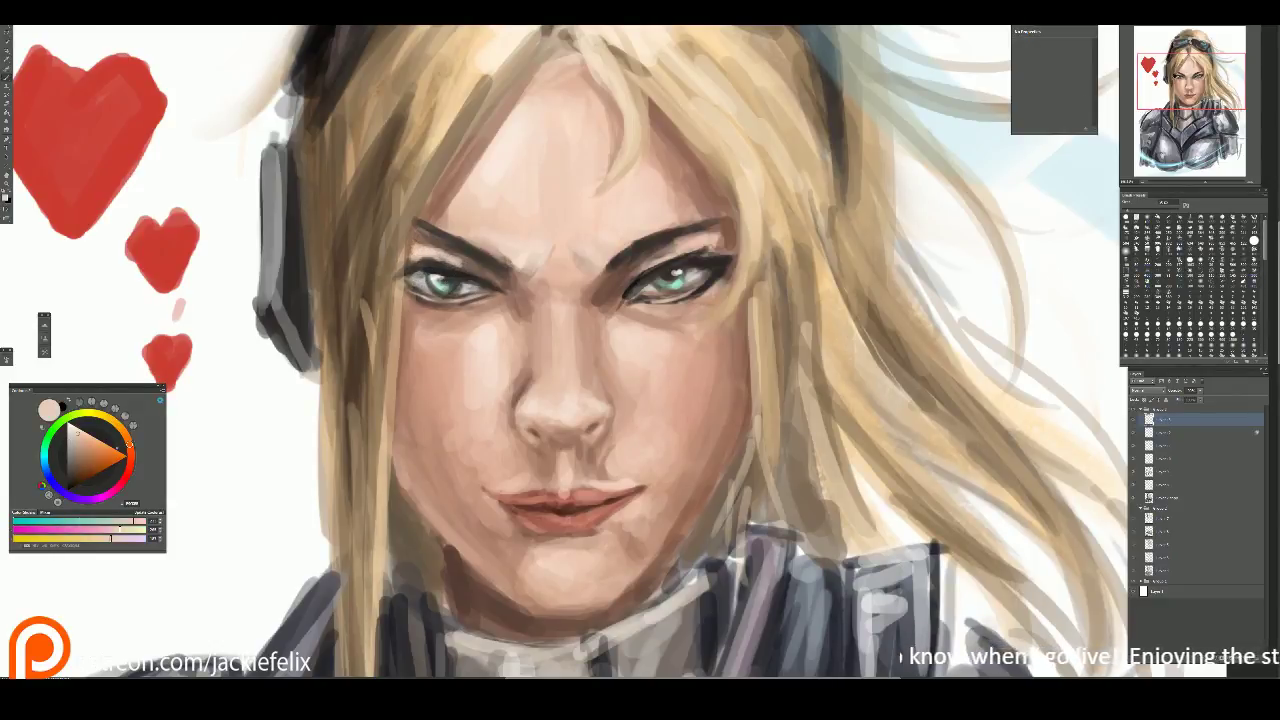
drag(700, 400, 752, 376)
drag(736, 210, 774, 228)
mouse_move(716, 222)
mouse_down()
mouse_move(728, 228)
mouse_move(700, 262)
mouse_move(704, 250)
mouse_move(664, 270)
mouse_move(680, 252)
mouse_move(660, 282)
mouse_up()
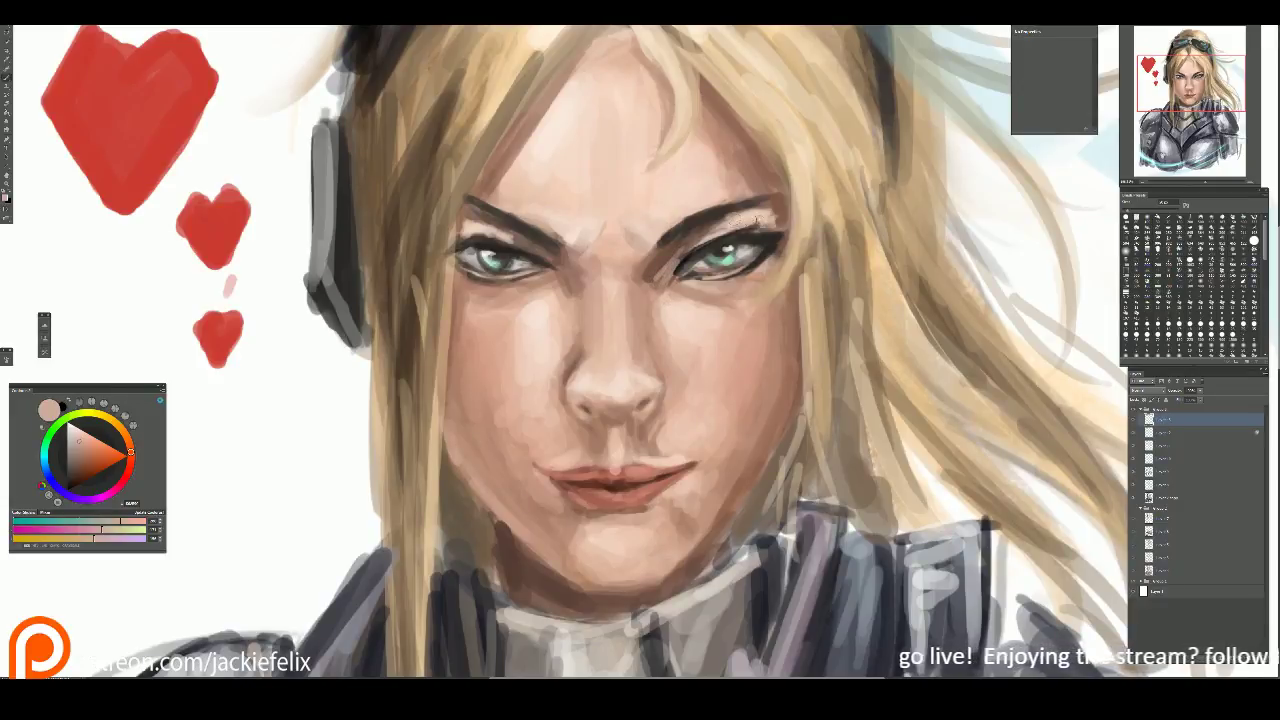
Step: Examine the whole portrait, comparing it with the main painting layer hidden and shown
key(ctrl+minus)
key(ctrl+minus)
key(ctrl+minus)
key(ctrl+minus)
key(ctrl+minus)
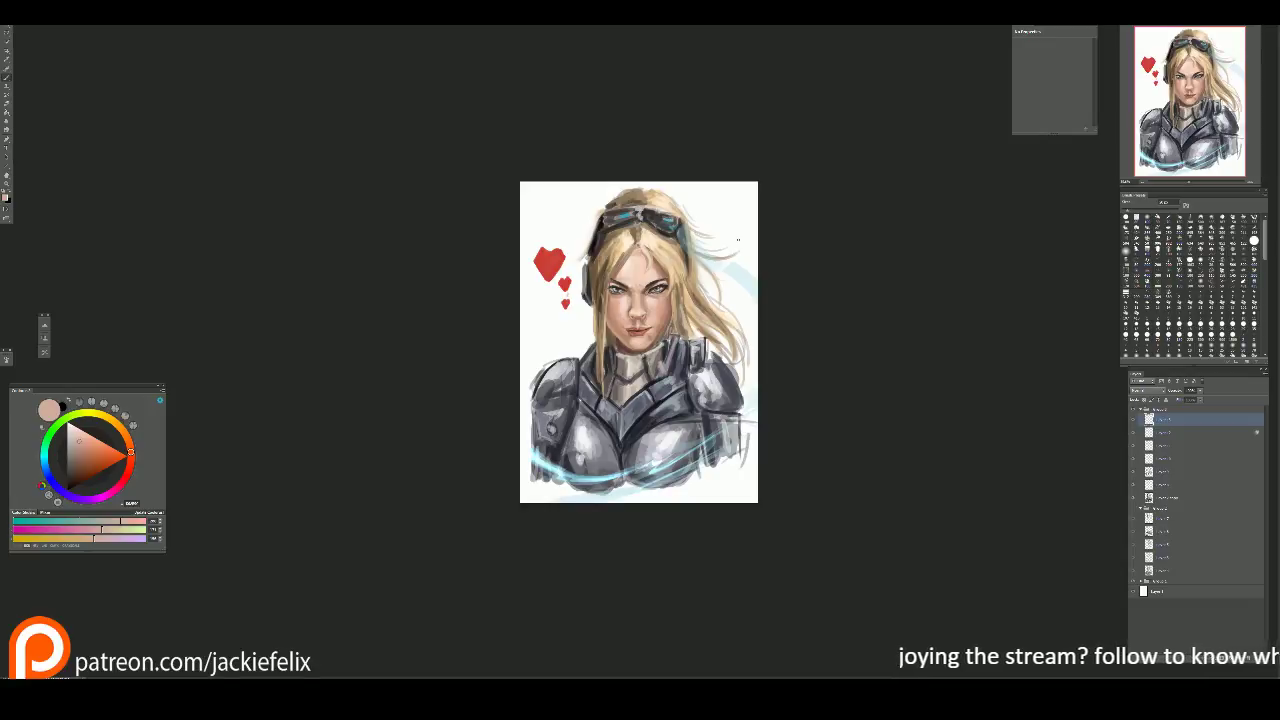
key(ctrl+plus)
key(x)
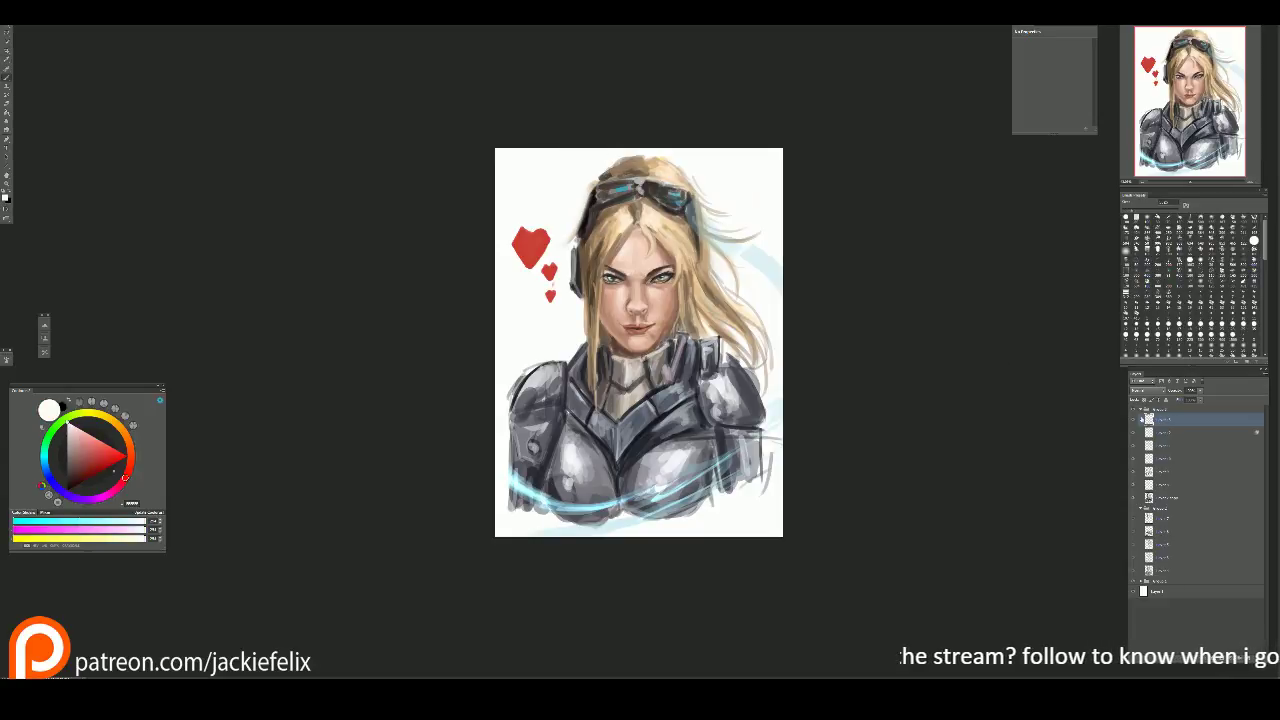
click(1134, 498)
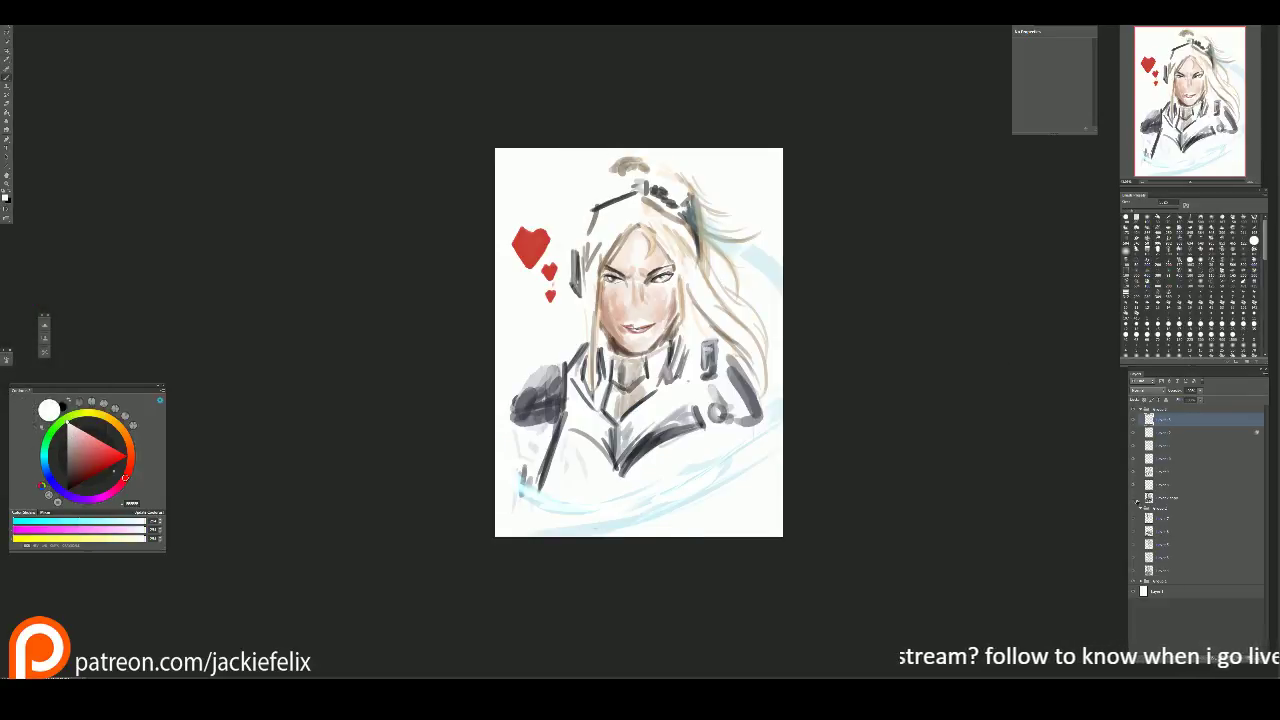
click(1134, 497)
Step: Paint sampled brown on the main painting layer along the hair edge above the goggles
click(1170, 497)
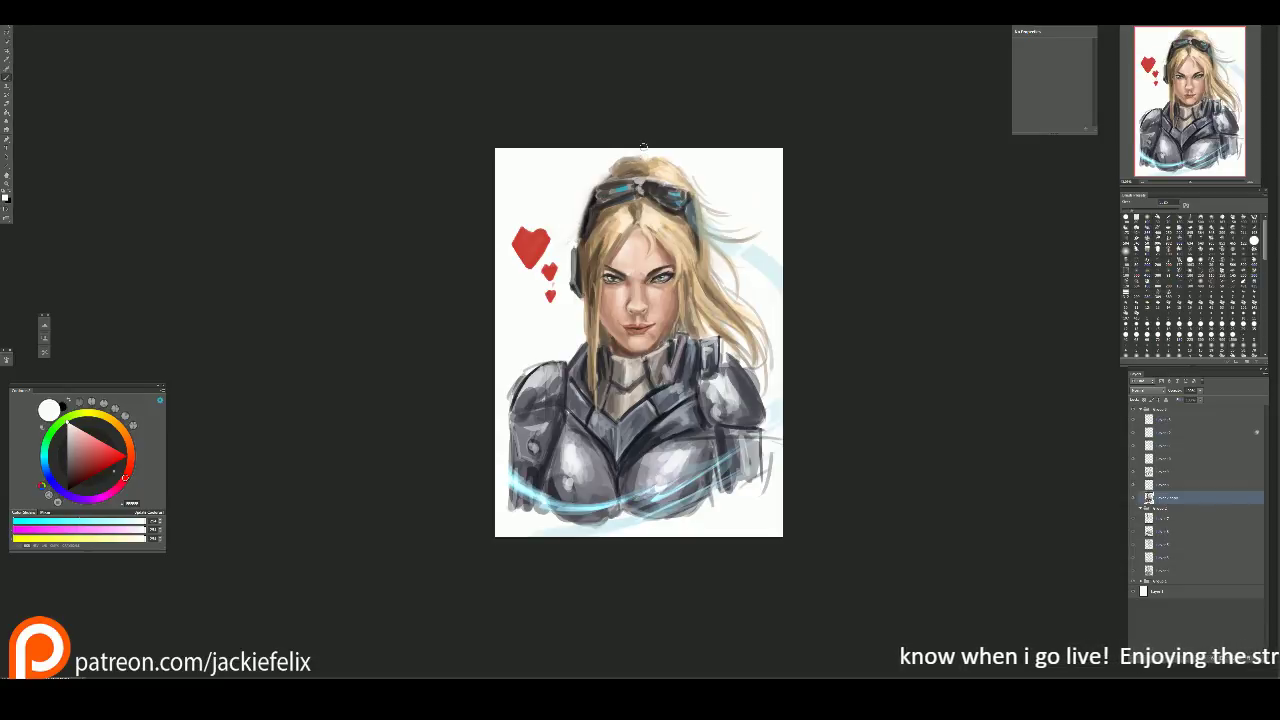
alt+click(603, 176)
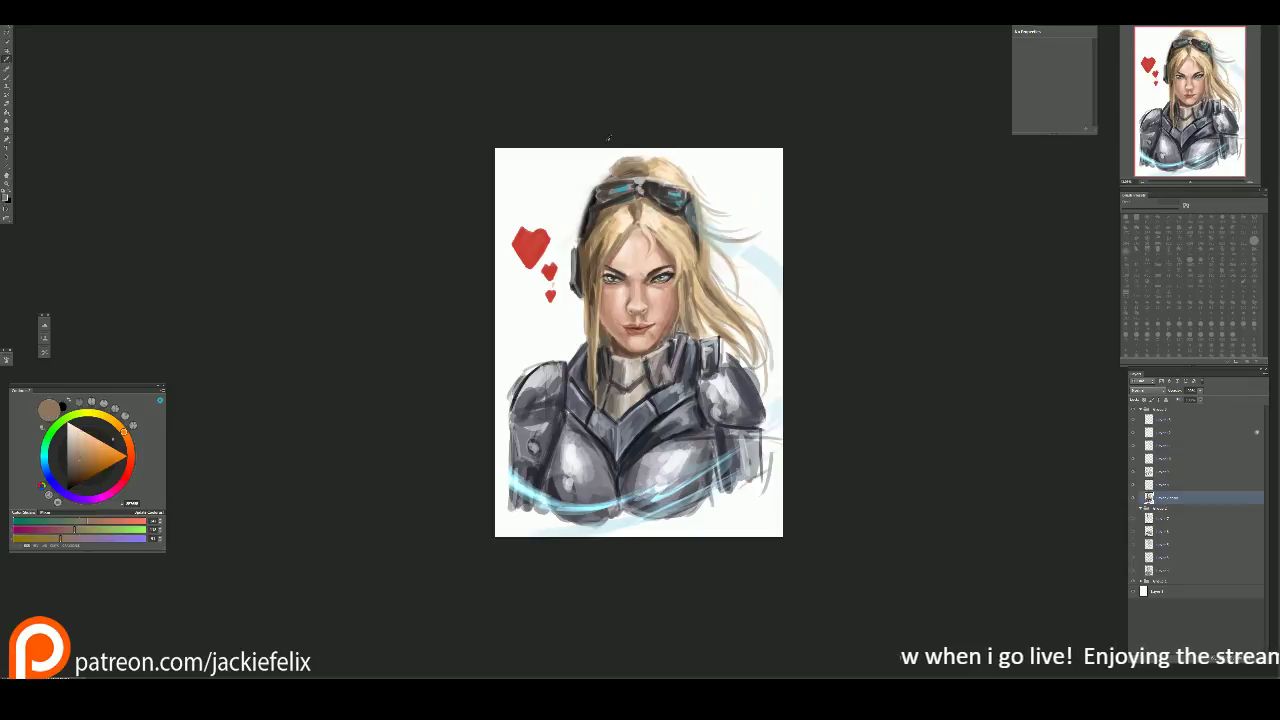
drag(603, 177, 592, 190)
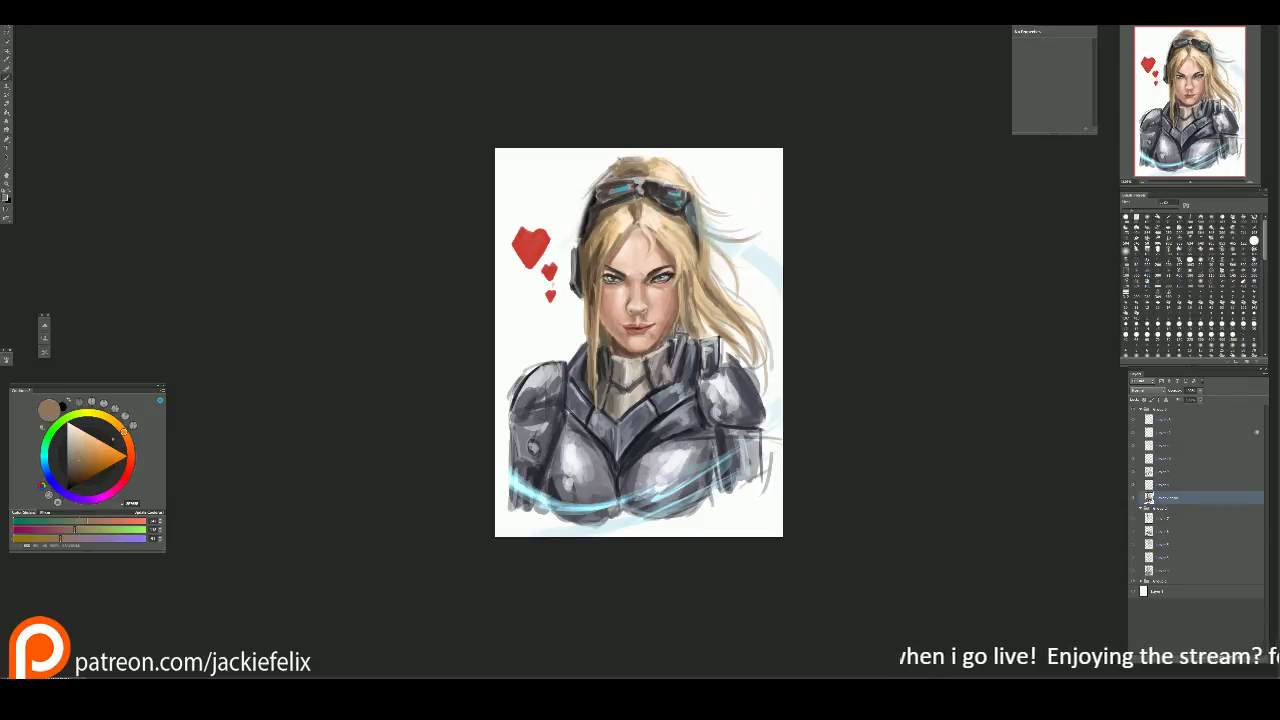
Step: Add hair strands at the crown on the topmost paint layer, using sampled brown, tan and pale cream
click(1165, 419)
drag(644, 162, 662, 168)
alt+click(662, 171)
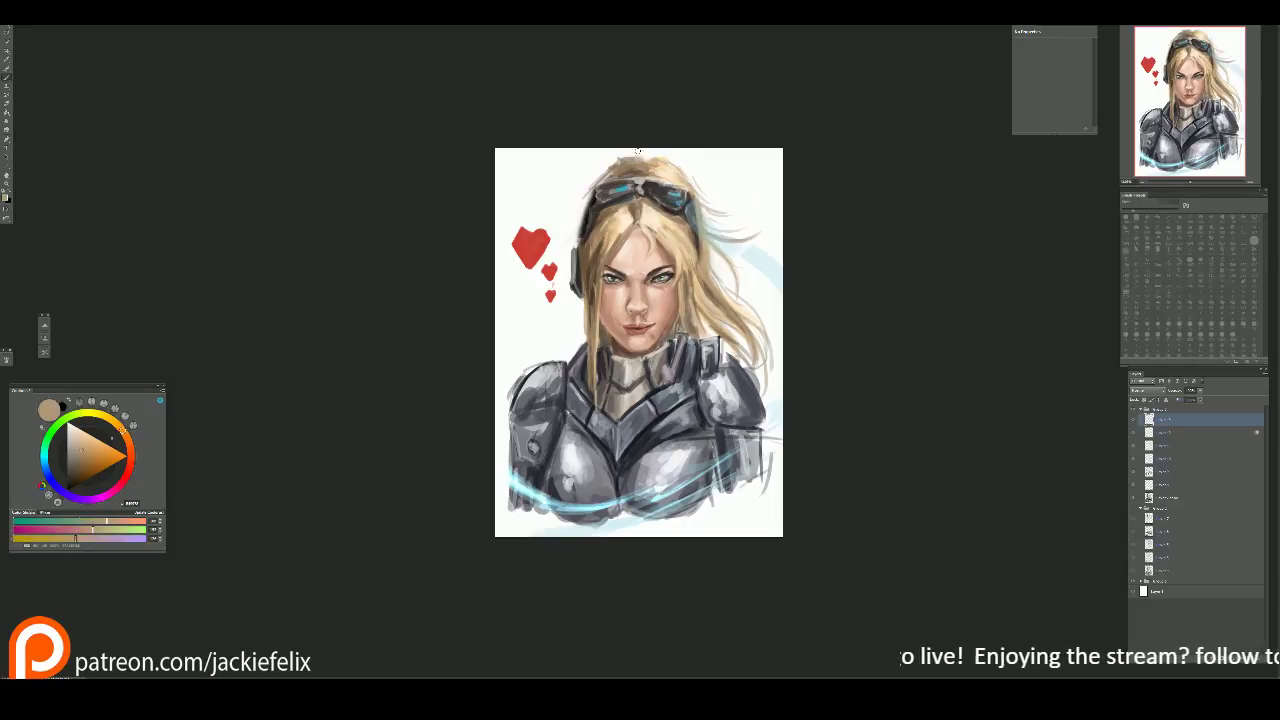
alt+click(705, 225)
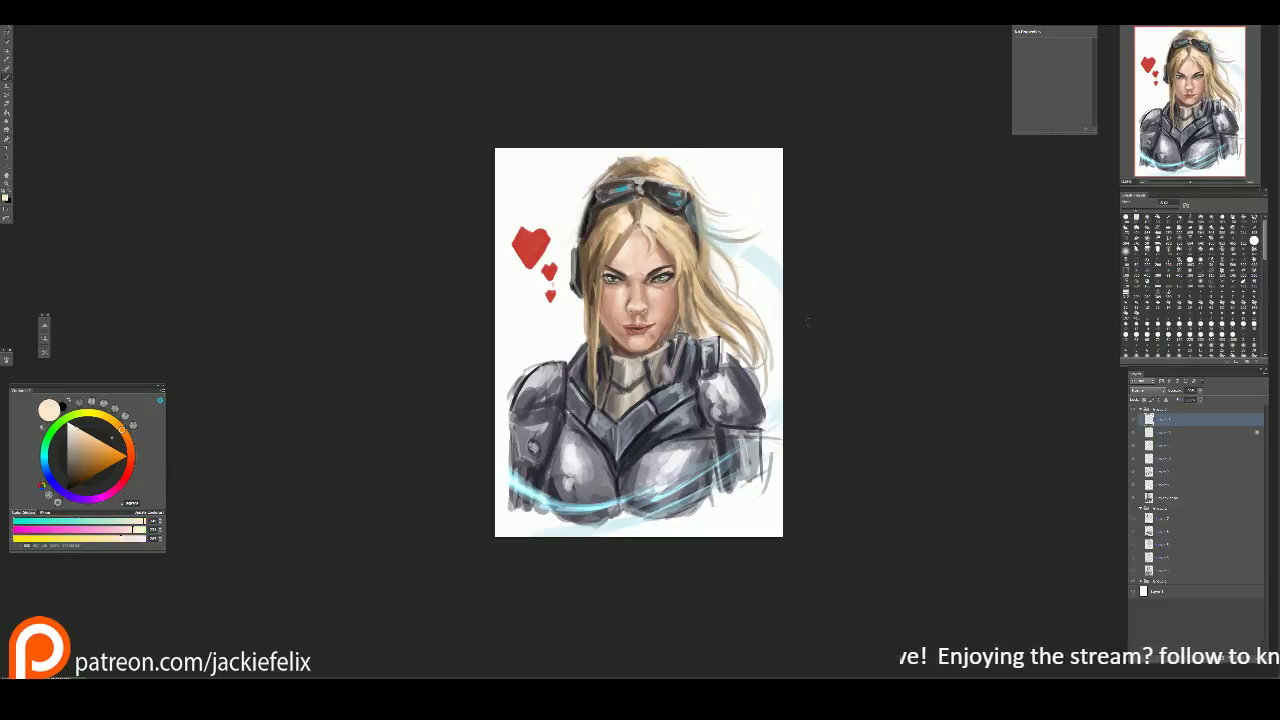
mouse_move(628, 160)
mouse_down()
mouse_move(642, 164)
mouse_move(604, 170)
mouse_move(618, 182)
mouse_up()
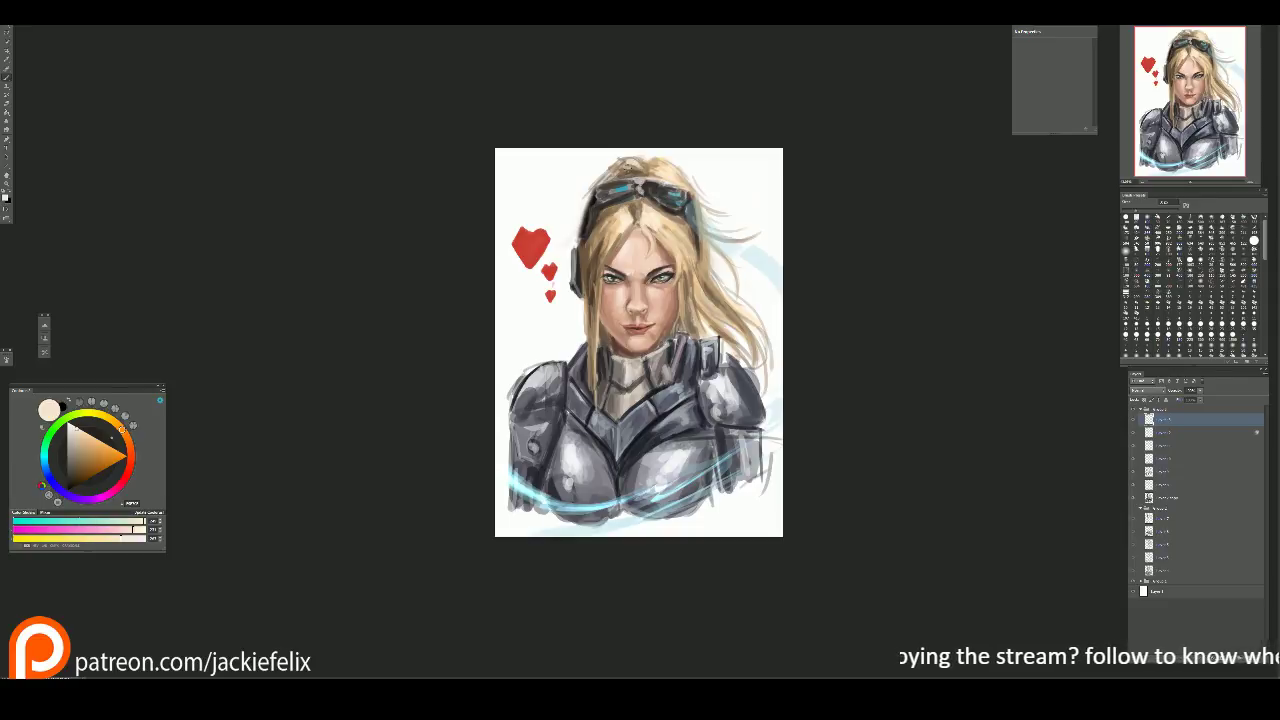
Step: Deepen the hair beside the headset and down along the cheek with sampled dark brown strokes
key(ctrl+plus)
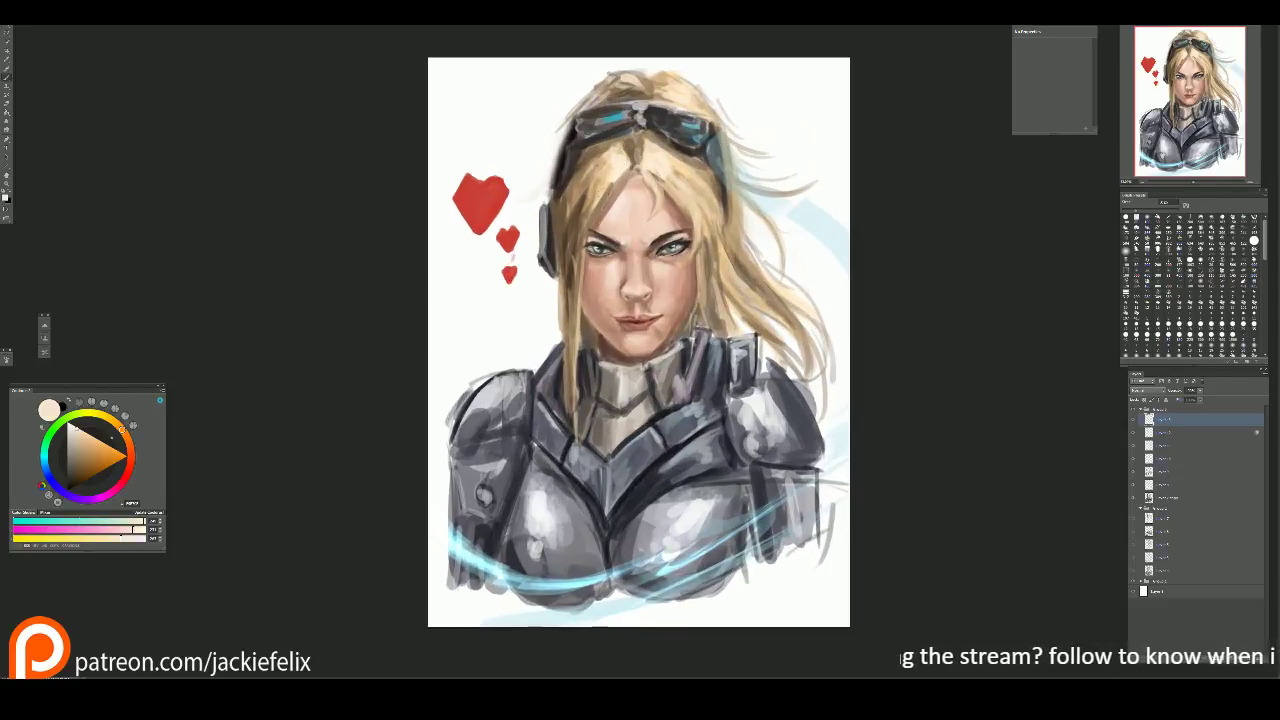
alt+click(572, 222)
mouse_move(590, 170)
mouse_down()
mouse_move(596, 156)
mouse_move(566, 222)
mouse_up()
drag(560, 304, 554, 320)
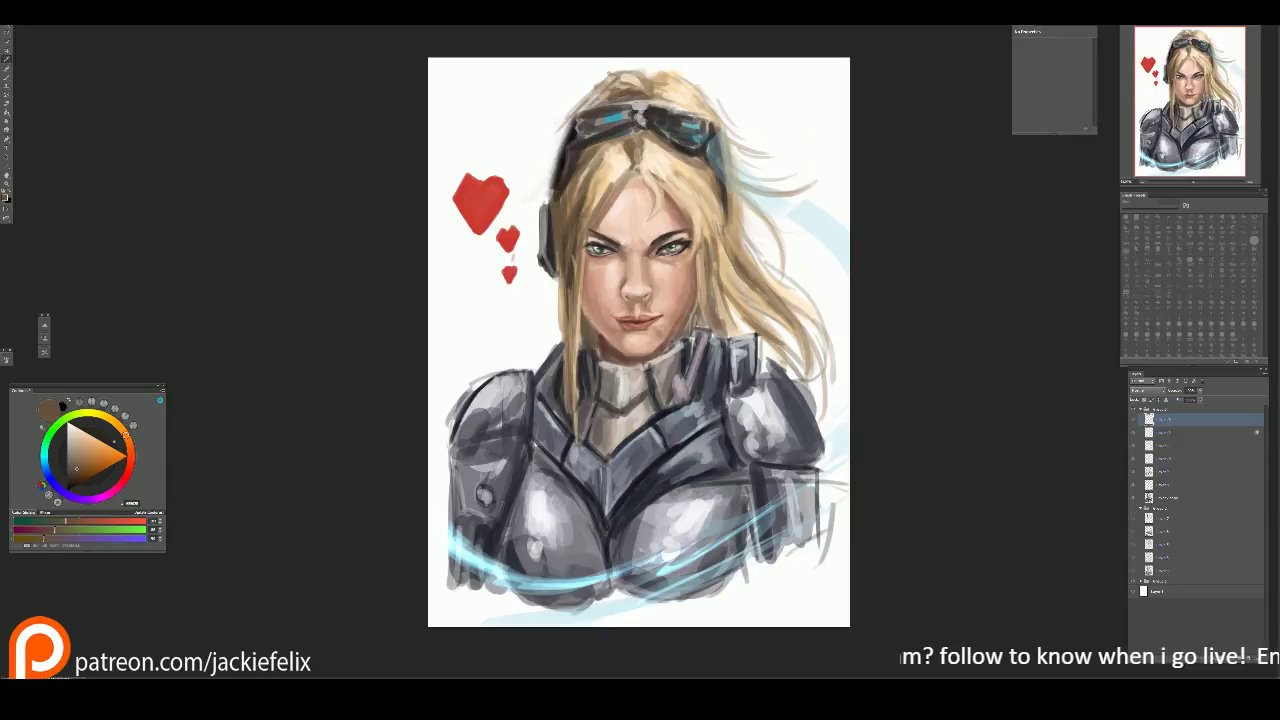
Step: Paint light cream strokes along the outer headband edge and across the hair below the goggles
key(x)
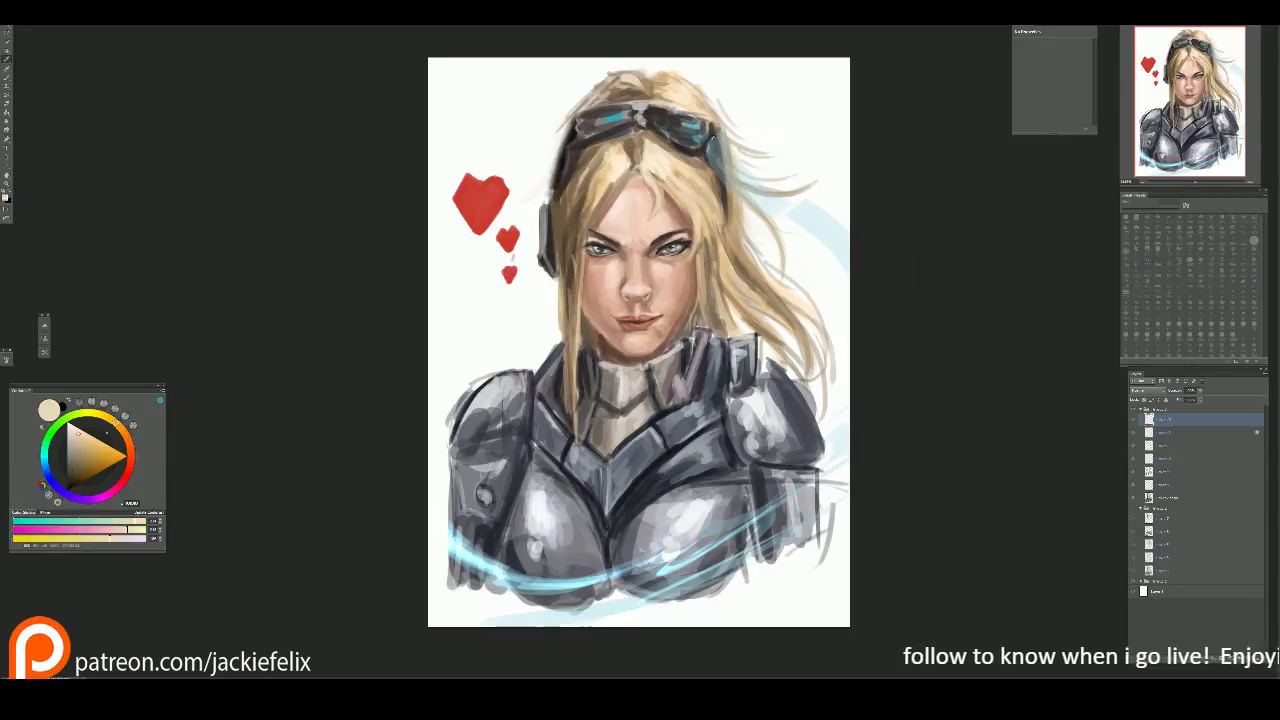
scroll(688, 216, up, 1)
drag(543, 190, 520, 240)
mouse_move(604, 118)
mouse_down()
mouse_move(578, 148)
mouse_move(611, 145)
mouse_move(593, 133)
mouse_move(581, 160)
mouse_move(595, 130)
mouse_move(593, 141)
mouse_move(631, 133)
mouse_move(692, 183)
mouse_move(639, 145)
mouse_move(669, 178)
mouse_move(662, 149)
mouse_move(728, 212)
mouse_up()
Step: Paint pale cream highlights on the hair framing both sides of the face and above the goggles' upper rim
click(87, 452)
key(i)
click(641, 218)
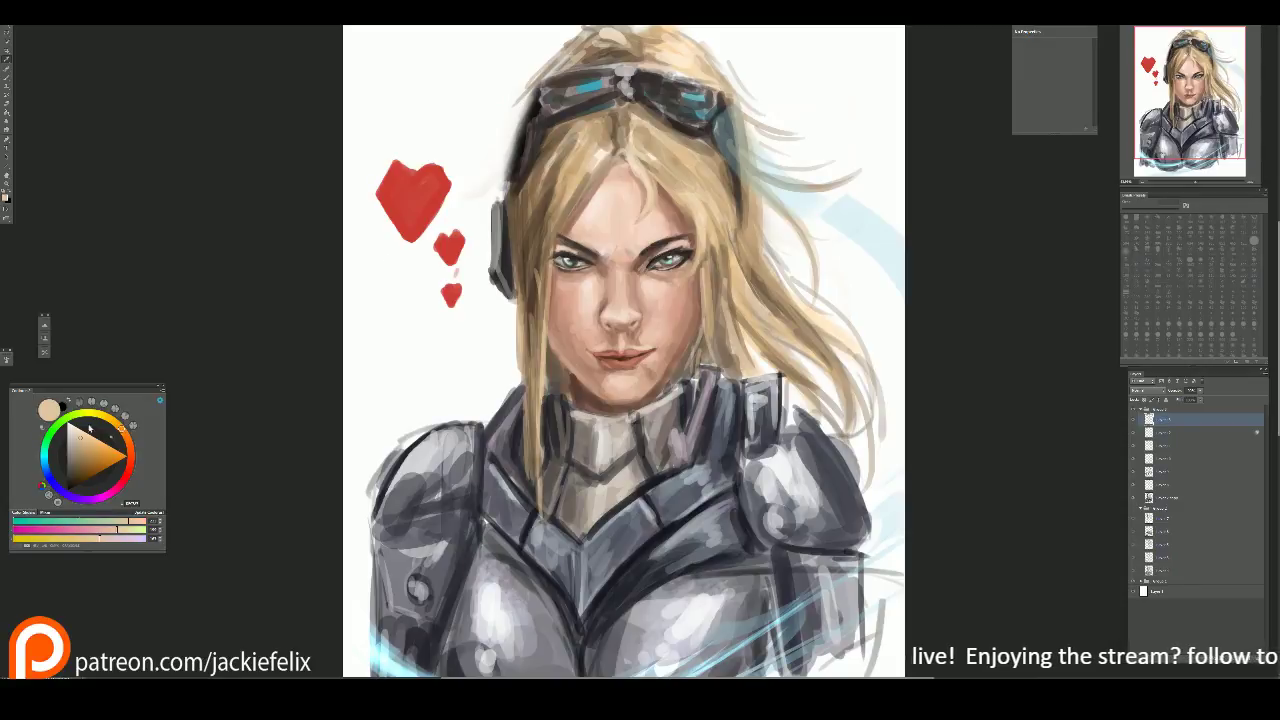
click(80, 432)
key(b)
mouse_move(595, 125)
mouse_down()
mouse_move(596, 160)
mouse_move(555, 234)
mouse_move(544, 338)
mouse_up()
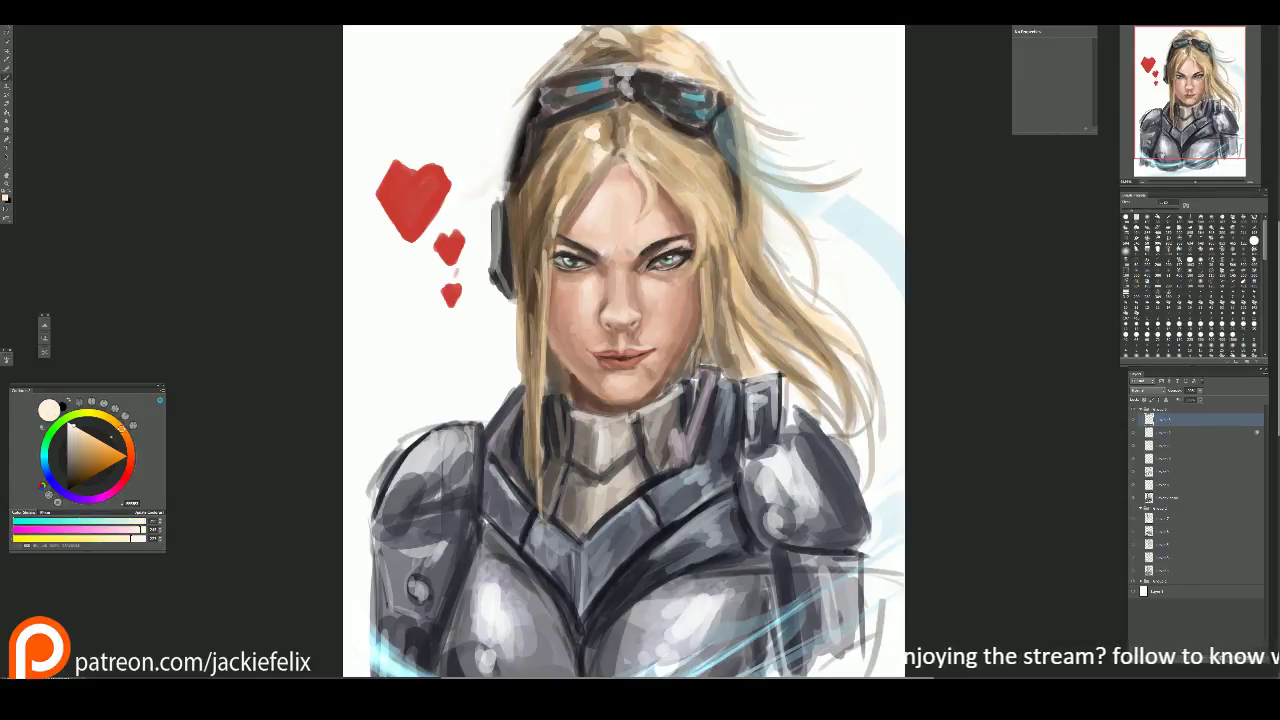
mouse_move(680, 190)
mouse_down()
mouse_move(698, 205)
mouse_move(706, 160)
mouse_move(722, 156)
mouse_up()
drag(644, 66, 668, 64)
Step: Add sampled medium blue reflections to the goggle lens on the side away from the headset
alt+click(695, 97)
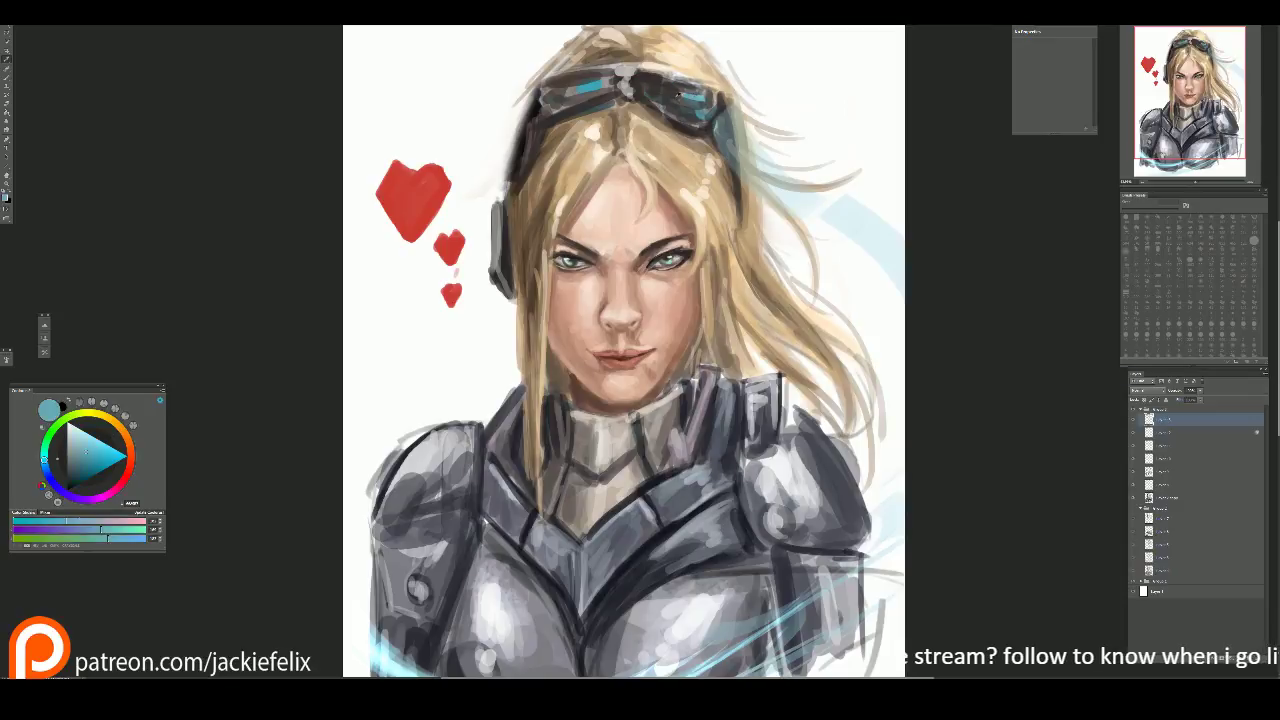
mouse_move(676, 94)
mouse_down()
mouse_move(694, 102)
mouse_move(674, 110)
mouse_up()
drag(674, 106, 694, 122)
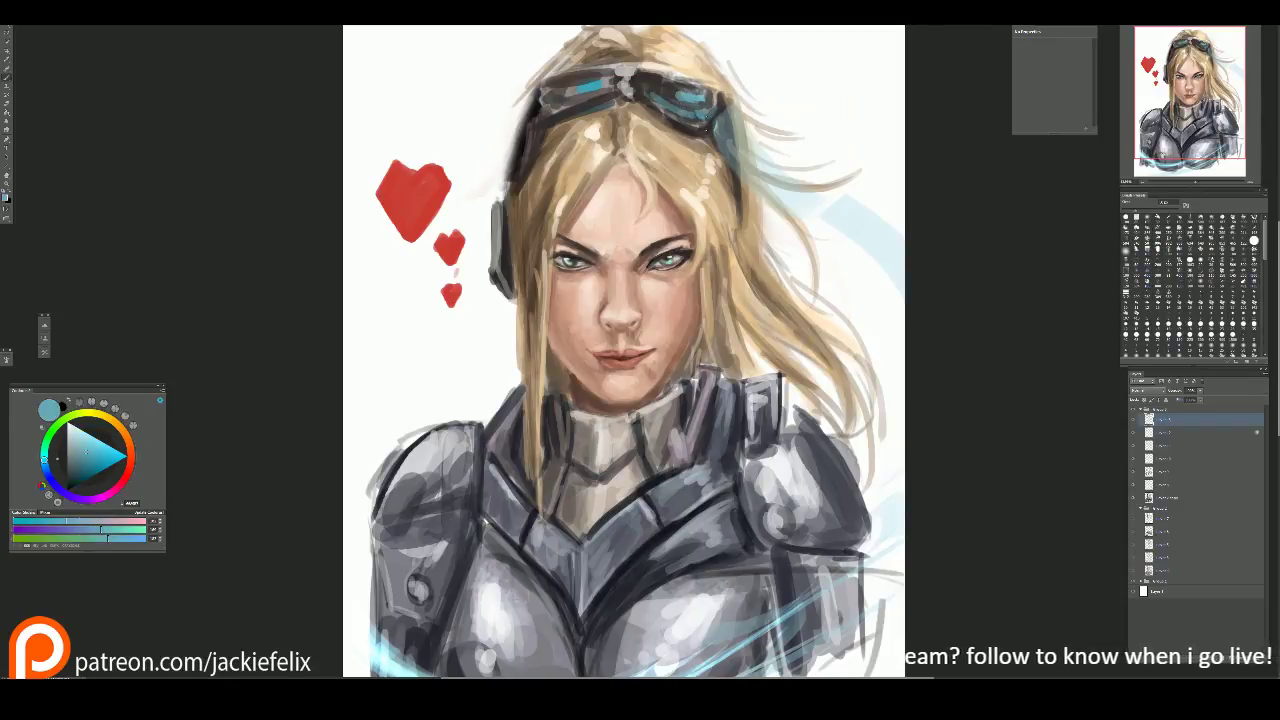
Step: Paint light blue highlights on both goggle lenses
click(86, 446)
drag(584, 88, 596, 80)
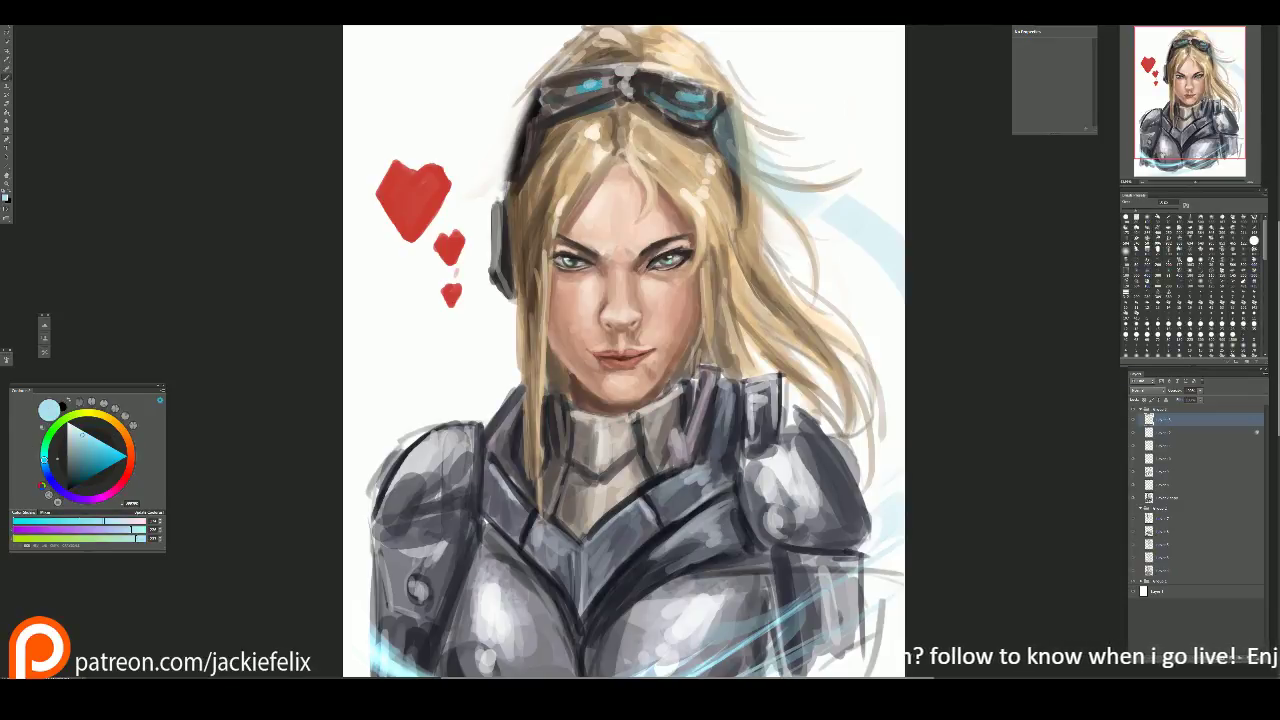
mouse_move(682, 104)
mouse_down()
mouse_move(694, 96)
mouse_move(660, 94)
mouse_up()
drag(658, 120, 704, 102)
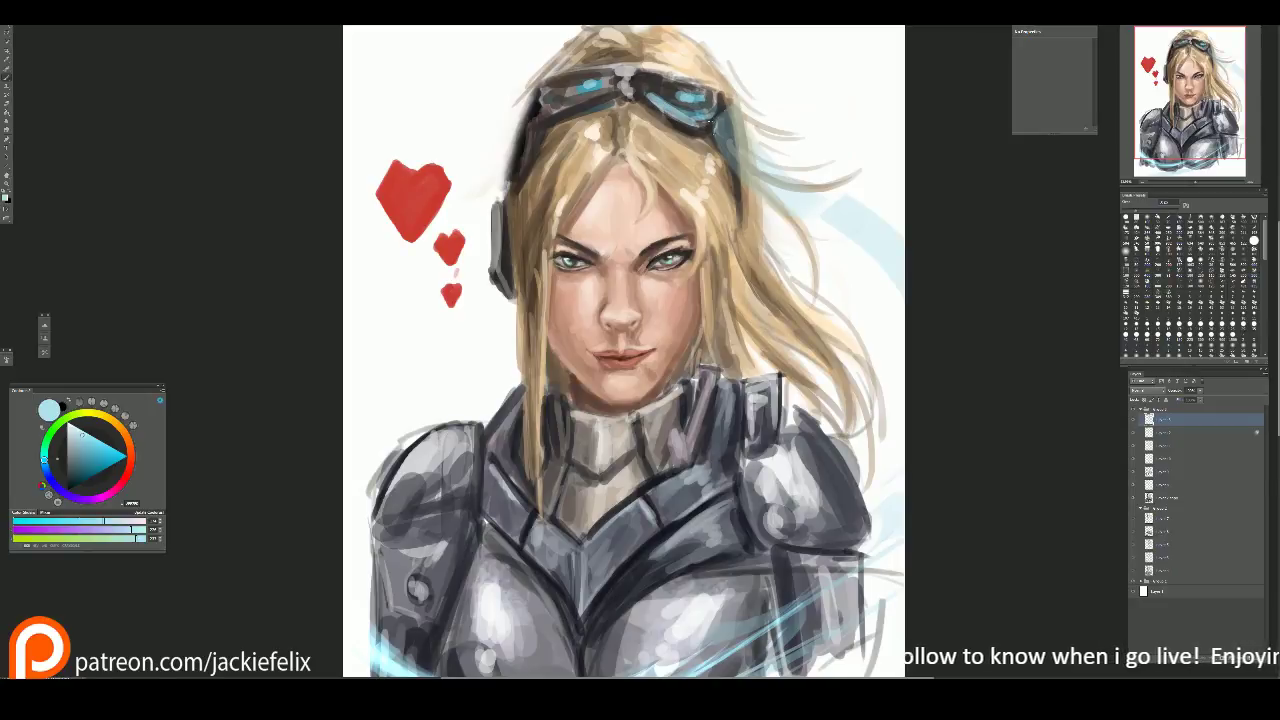
Step: Darken the headband's outer edges on both sides of the head with a near-black colour sampled from the goggles
key(l)
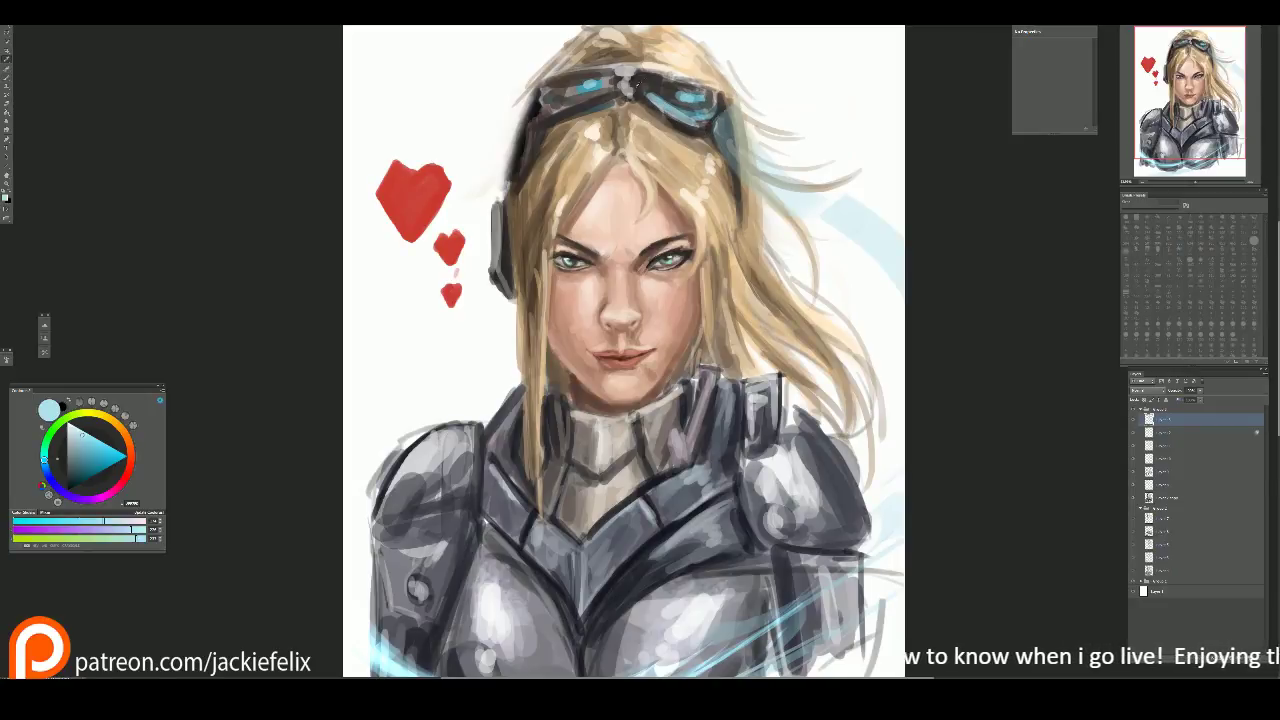
alt+click(722, 140)
mouse_move(714, 110)
mouse_down()
mouse_move(742, 214)
mouse_move(733, 256)
mouse_up()
drag(532, 98, 502, 188)
key(ctrl+alt+z)
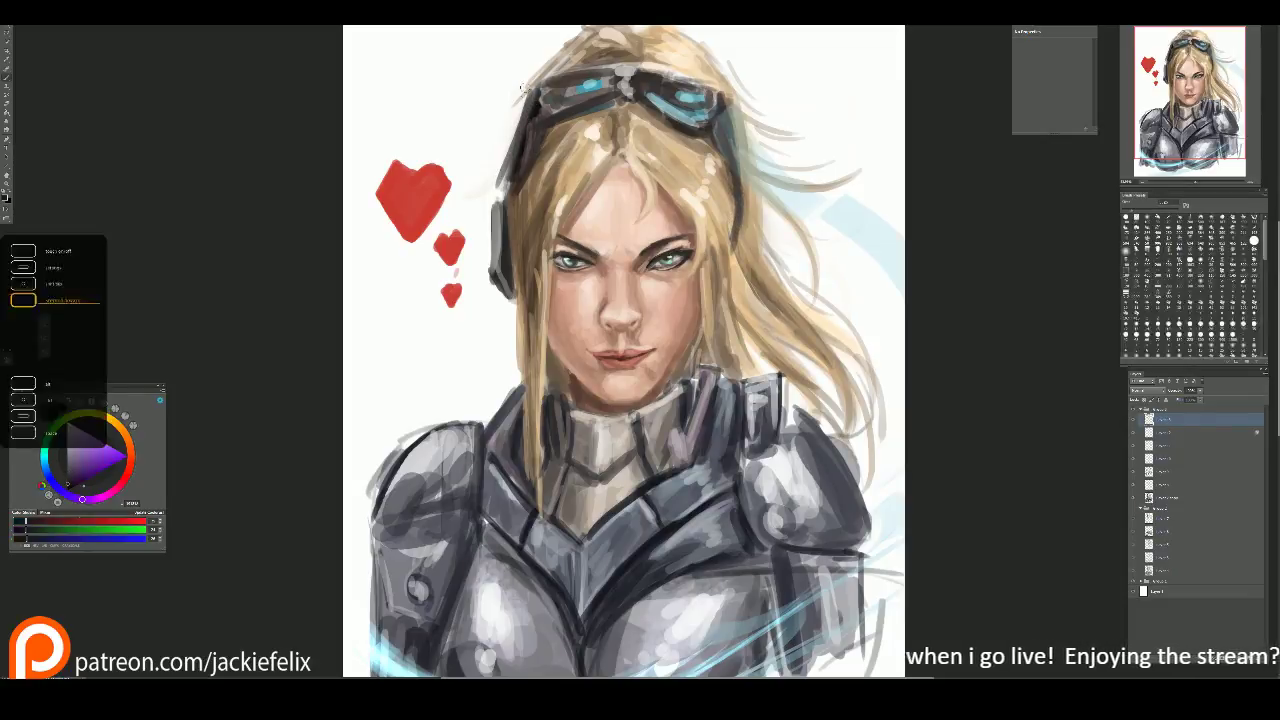
key(ctrl+alt+z)
drag(510, 172, 506, 190)
drag(532, 88, 516, 122)
Step: Examine the whole portrait at reduced size, comparing its mirrored and normal orientations
key(ctrl+minus)
key(ctrl+minus)
key(ctrl+minus)
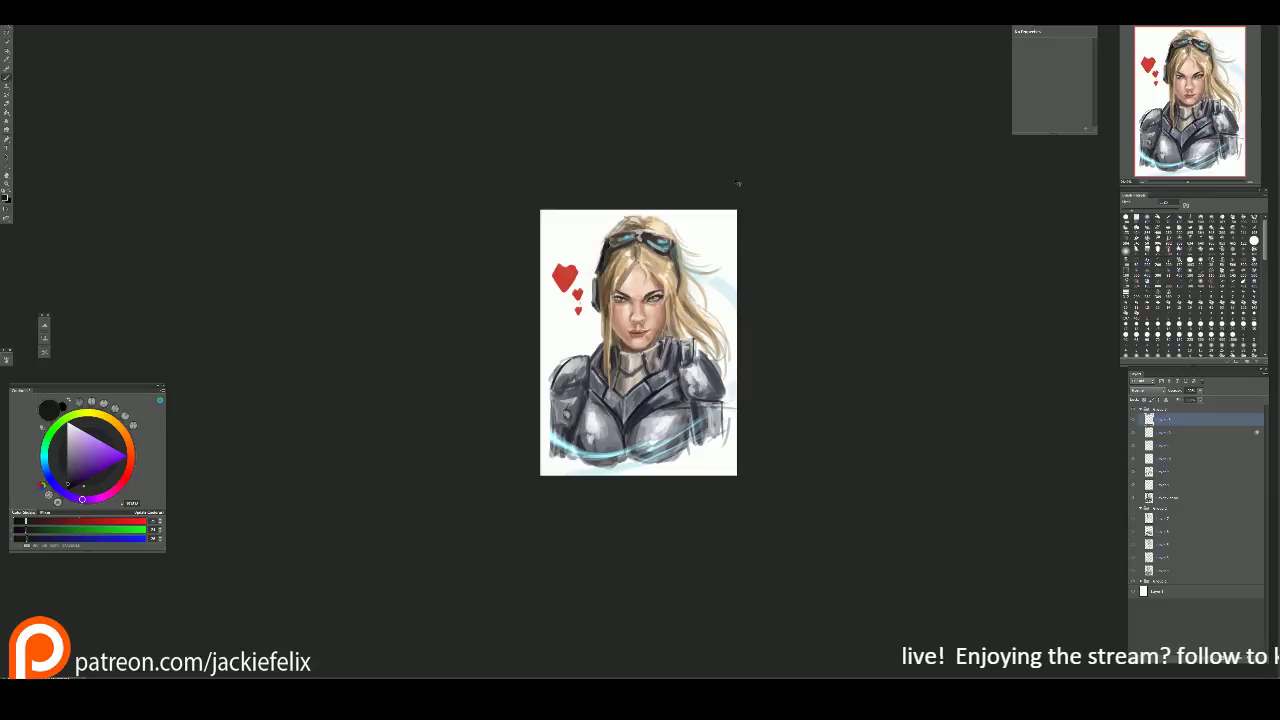
key(h)
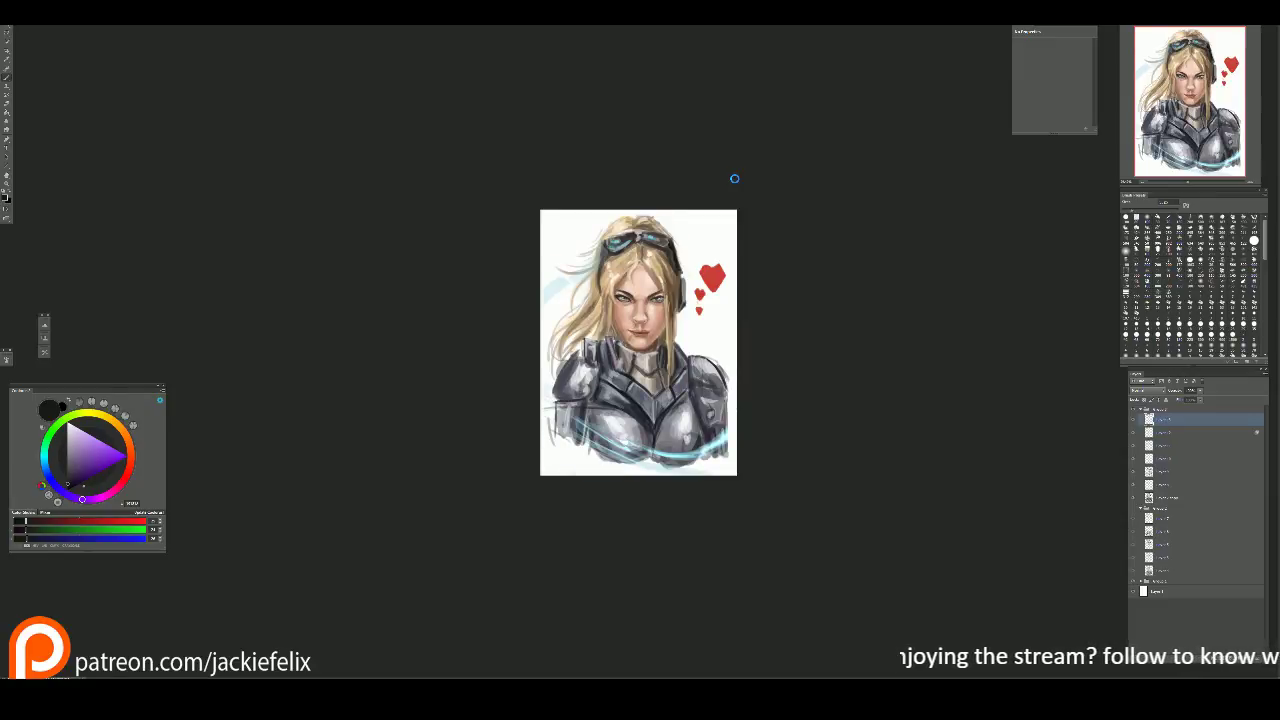
key(h)
key(ctrl+plus)
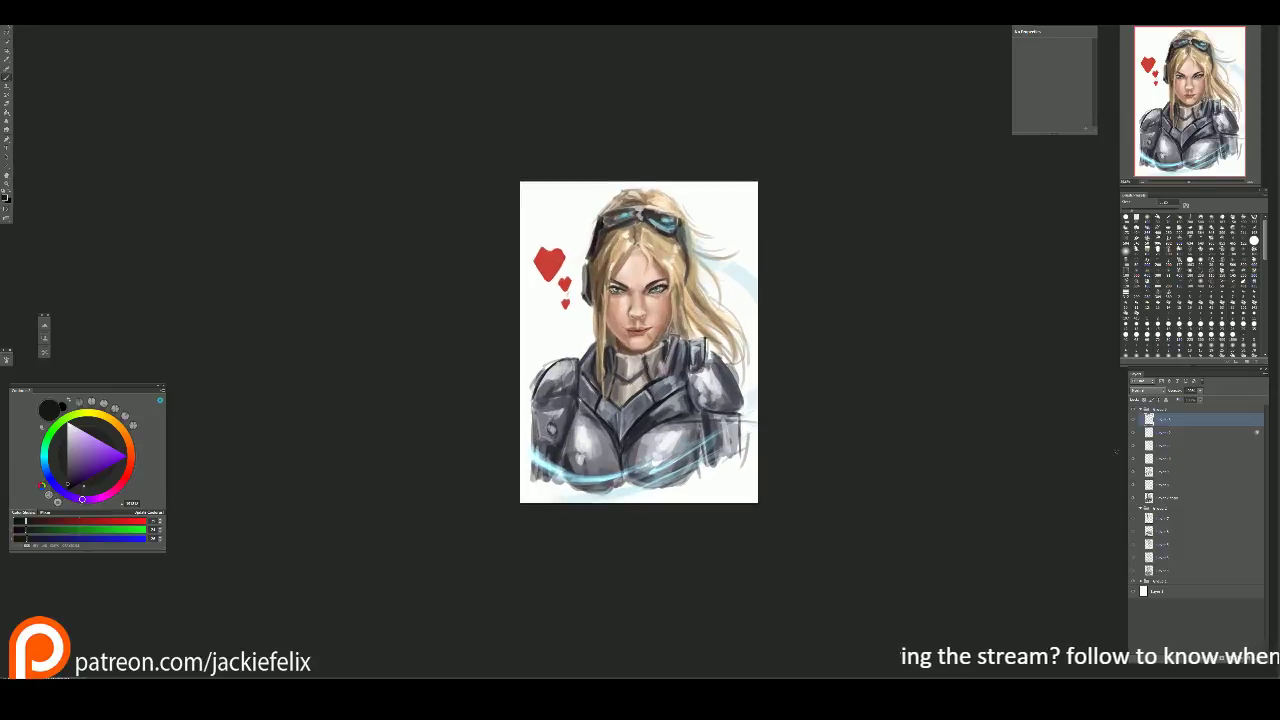
Step: Try to merge all the painting layers in the uppermost group into one layer
shift+click(1165, 497)
right_click(1180, 484)
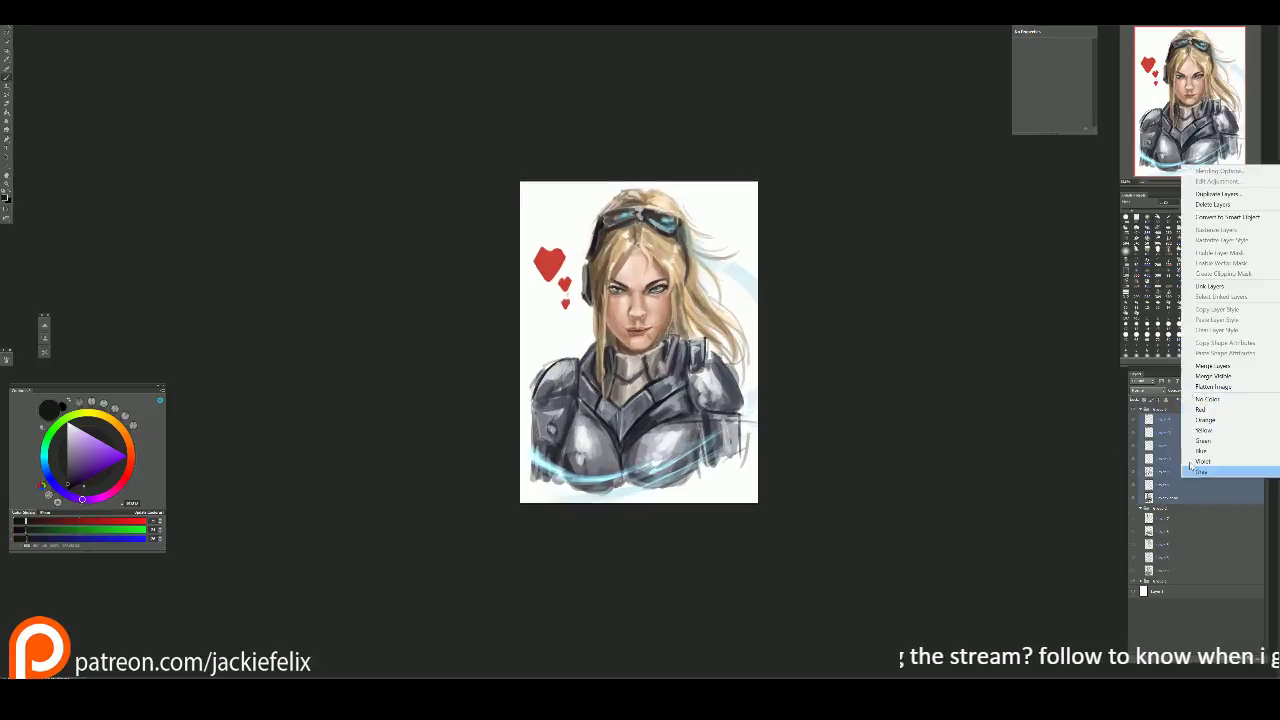
click(1210, 366)
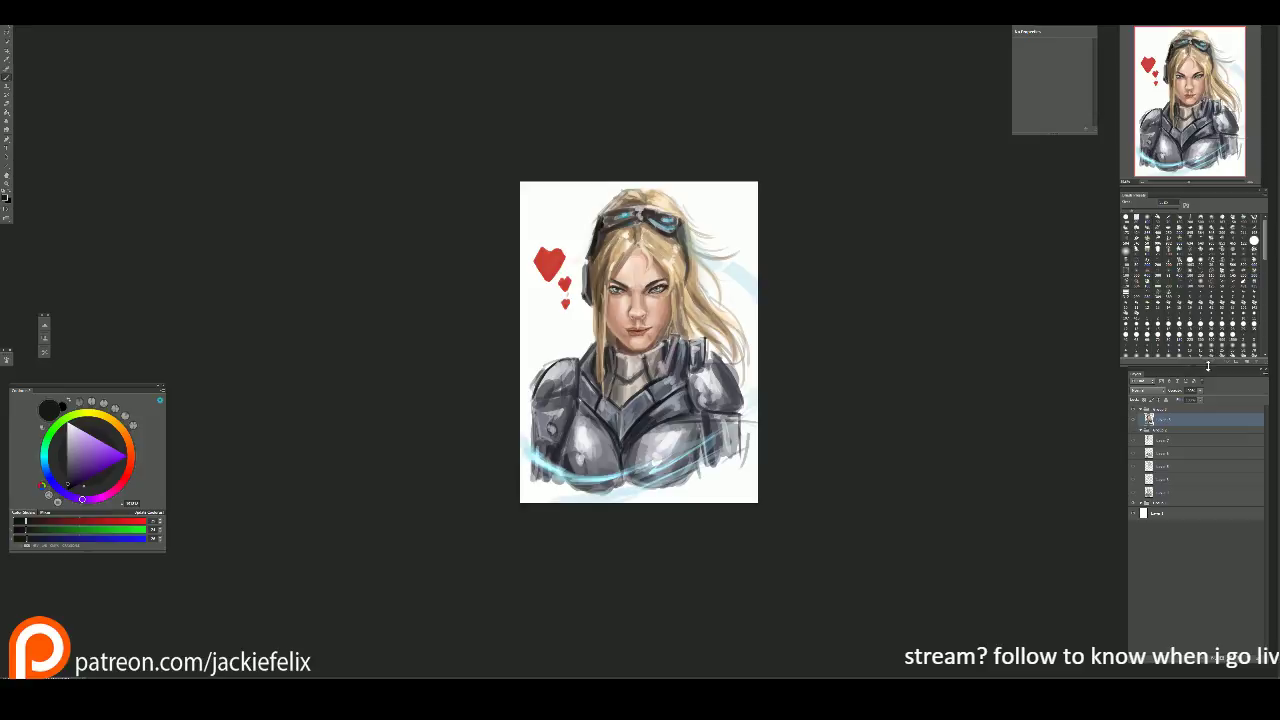
key(ctrl+z)
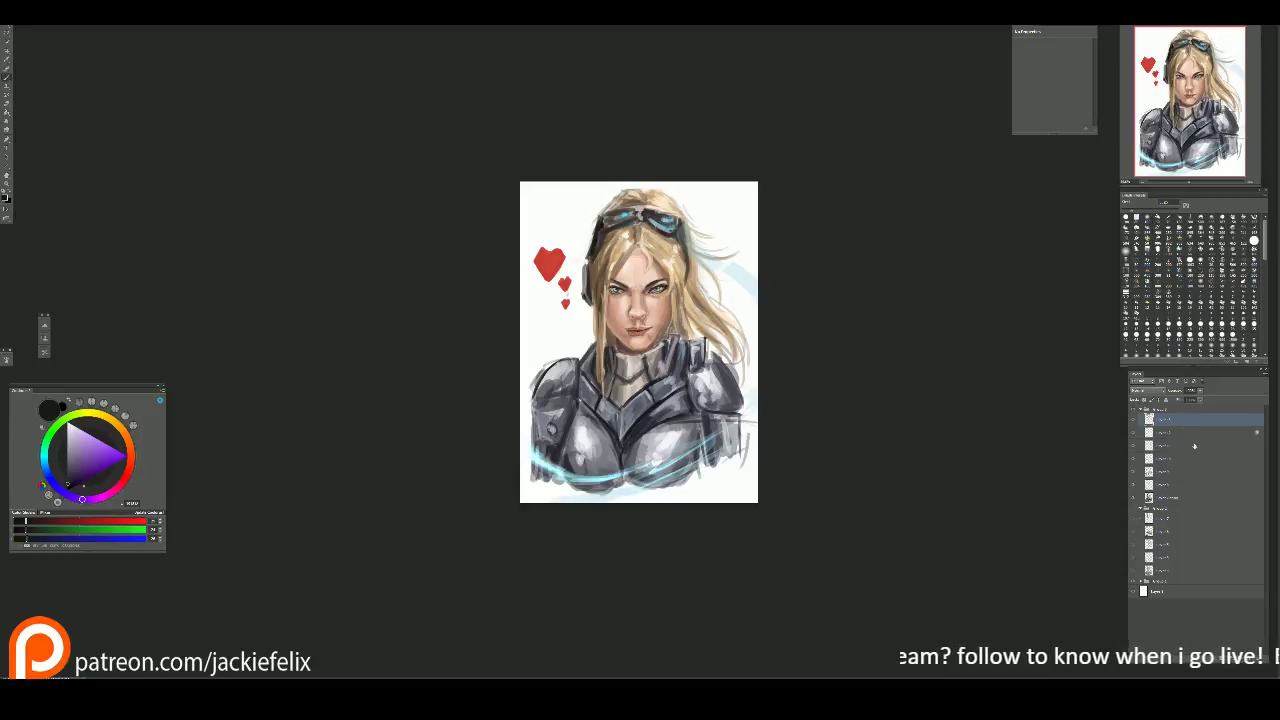
Step: Duplicate the uppermost layer group and merge the layers inside the copy into one
right_click(1176, 412)
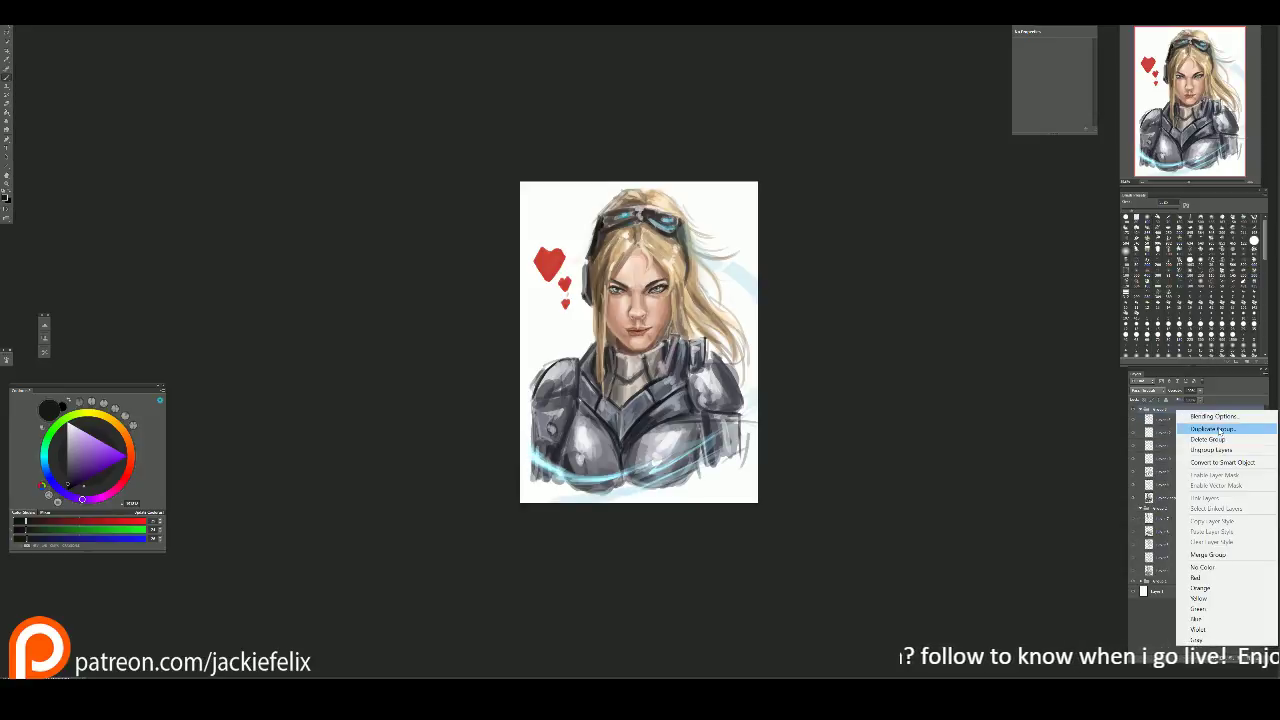
click(1184, 424)
key(Return)
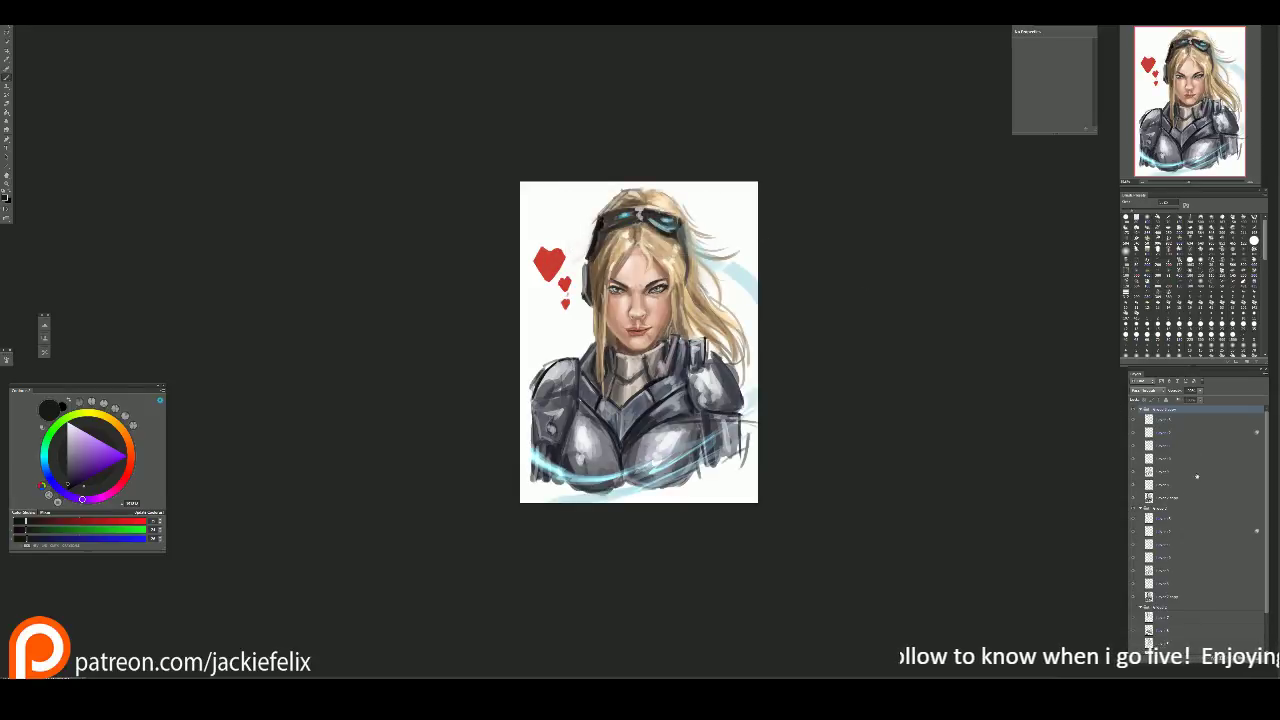
right_click(1170, 411)
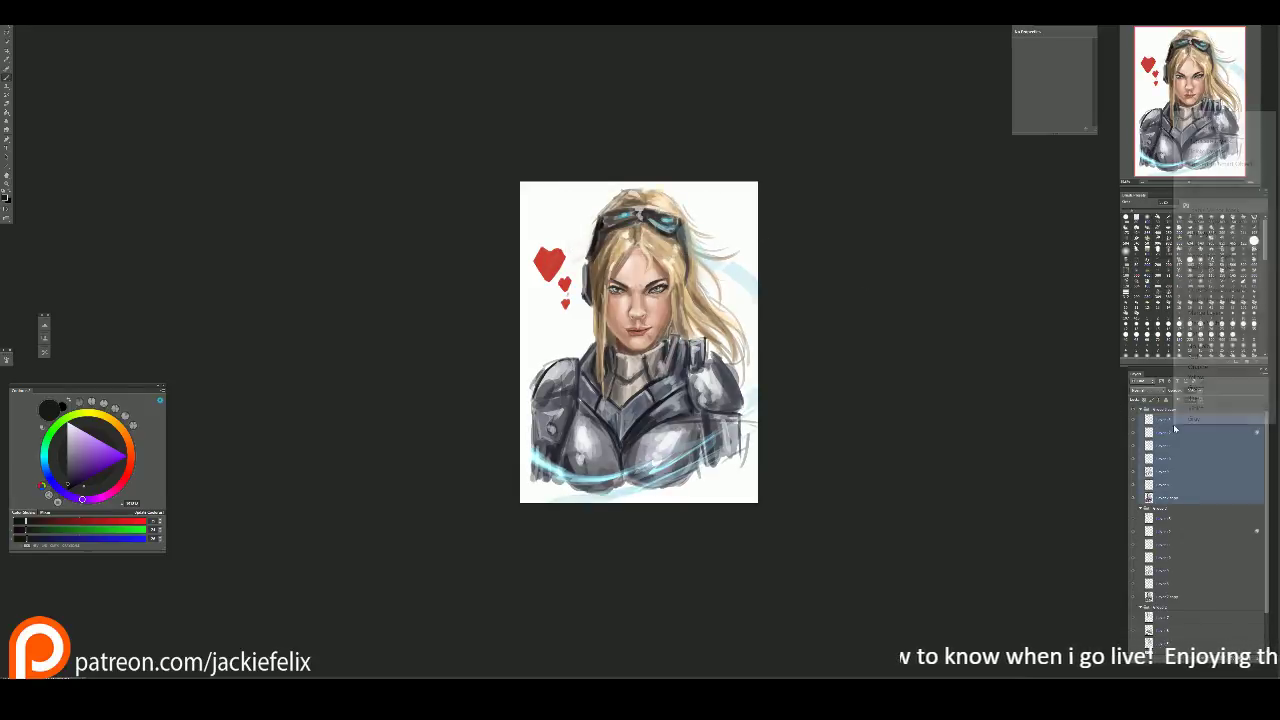
click(1210, 313)
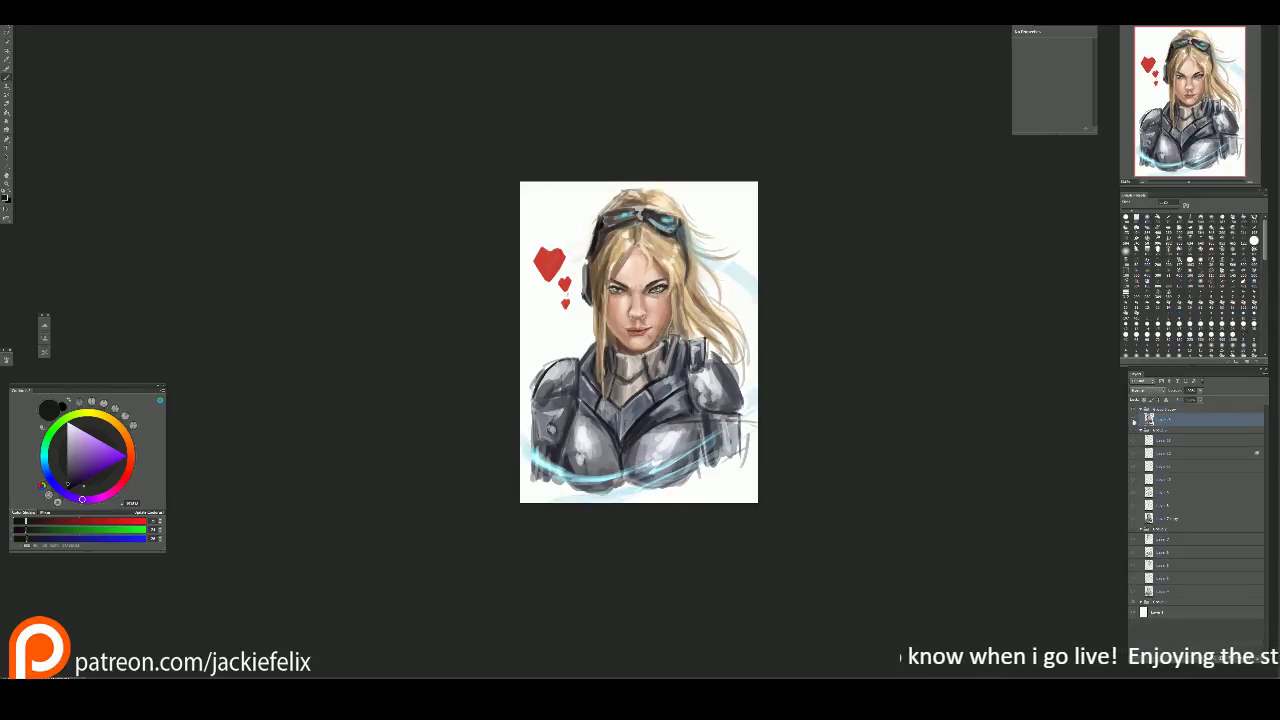
Step: Try a slight warp of the head area on the merged portrait layer with the canvas mirrored
key(h)
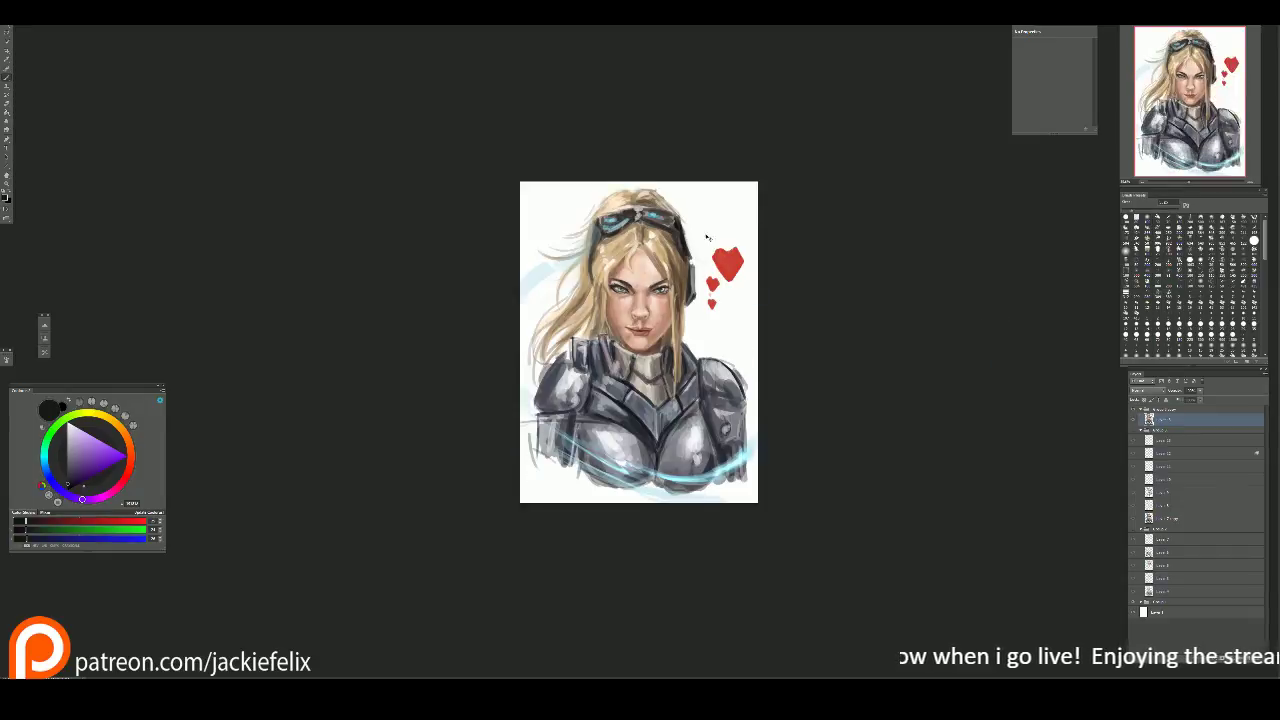
key(ctrl+t)
drag(715, 198, 665, 235)
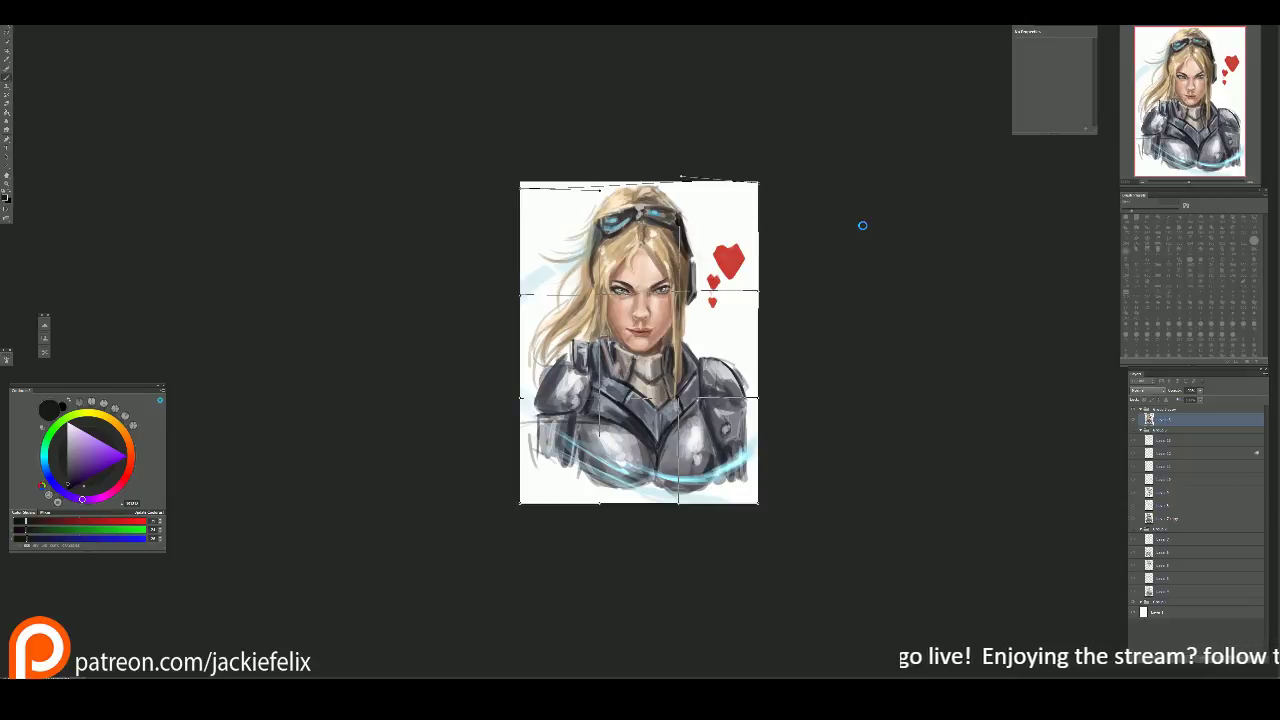
key(Return)
key(h)
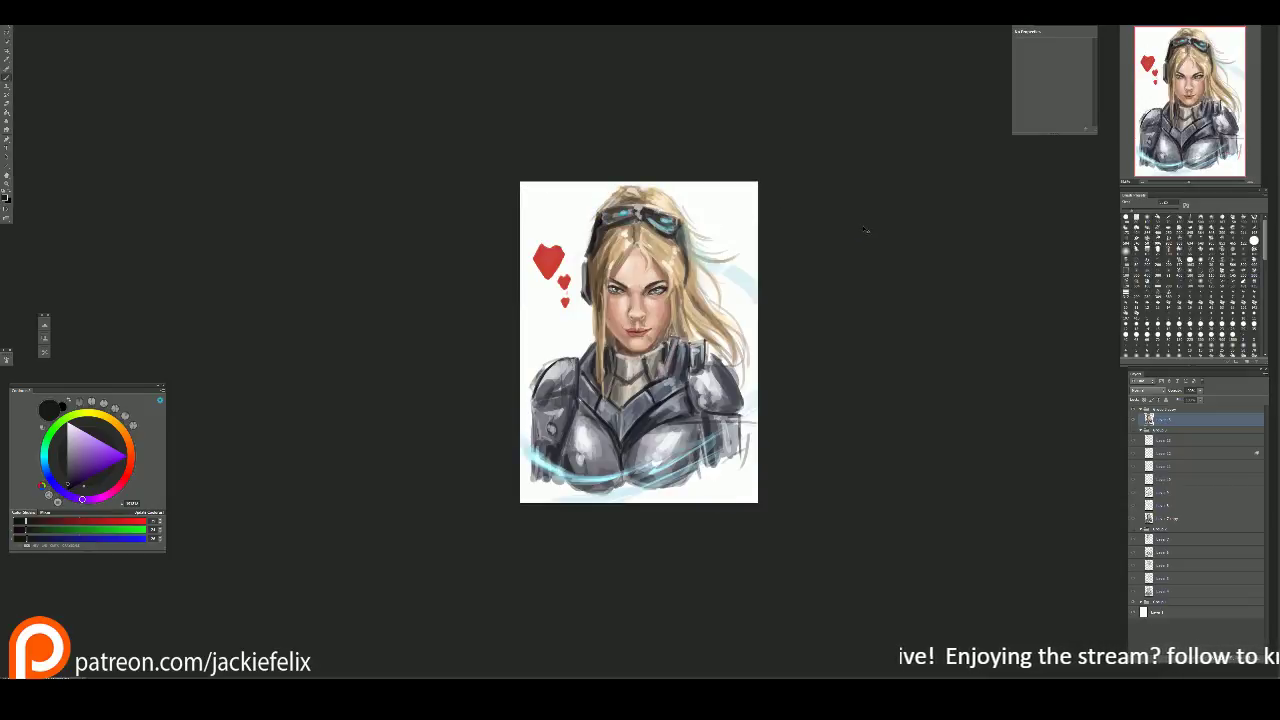
key(h)
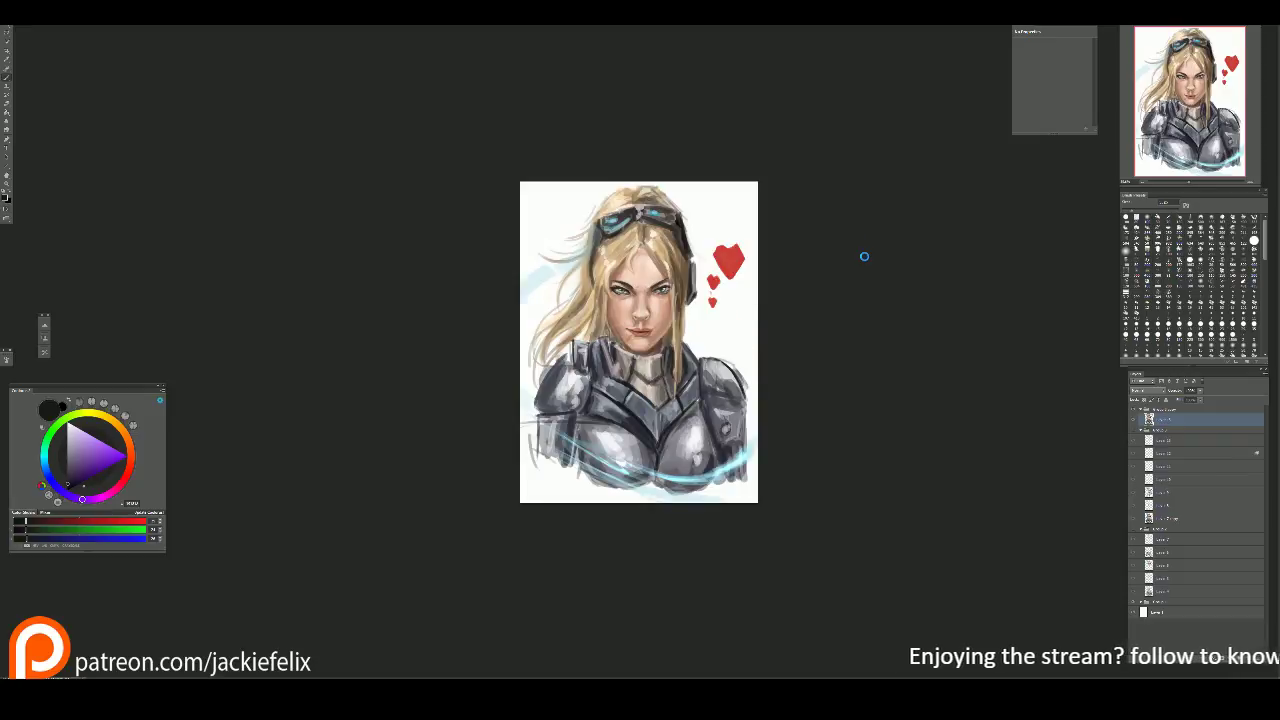
key(h)
key(h)
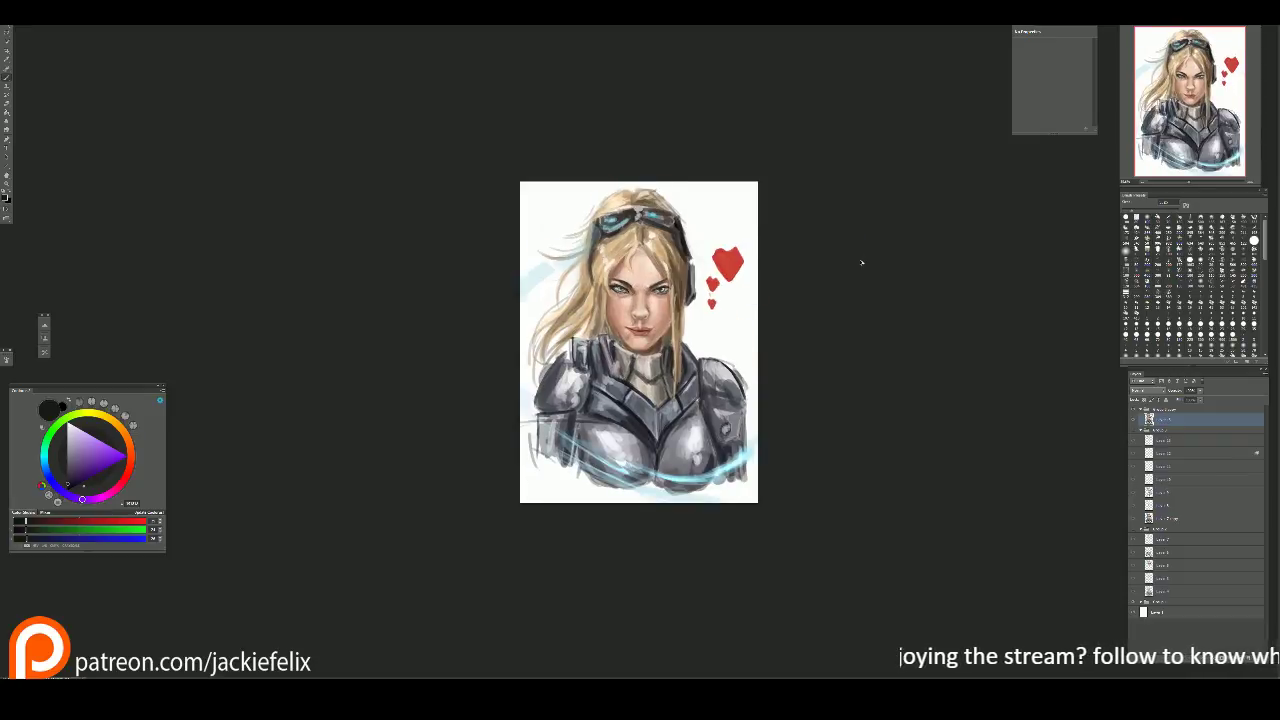
key(h)
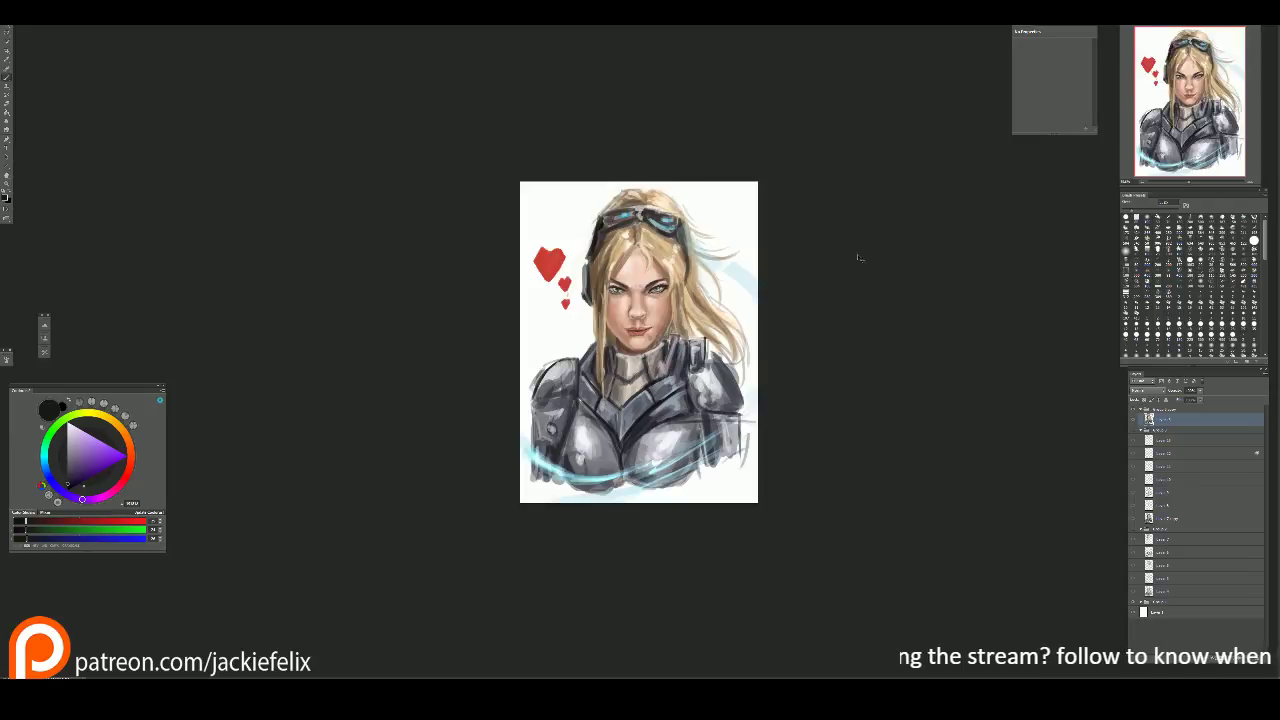
Step: Warp the upper part of the merged portrait layer slightly downward and check the proportions in mirrored orientation
key(ctrl+plus)
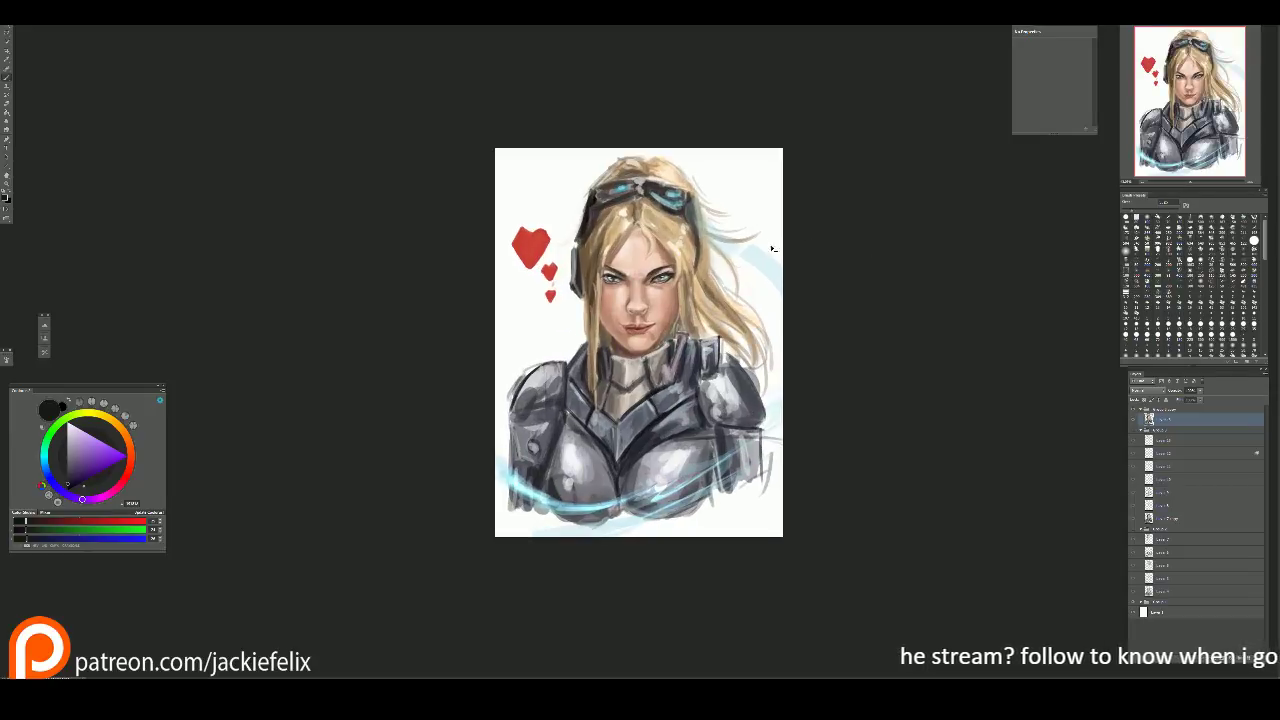
key(ctrl+t)
drag(740, 236, 763, 232)
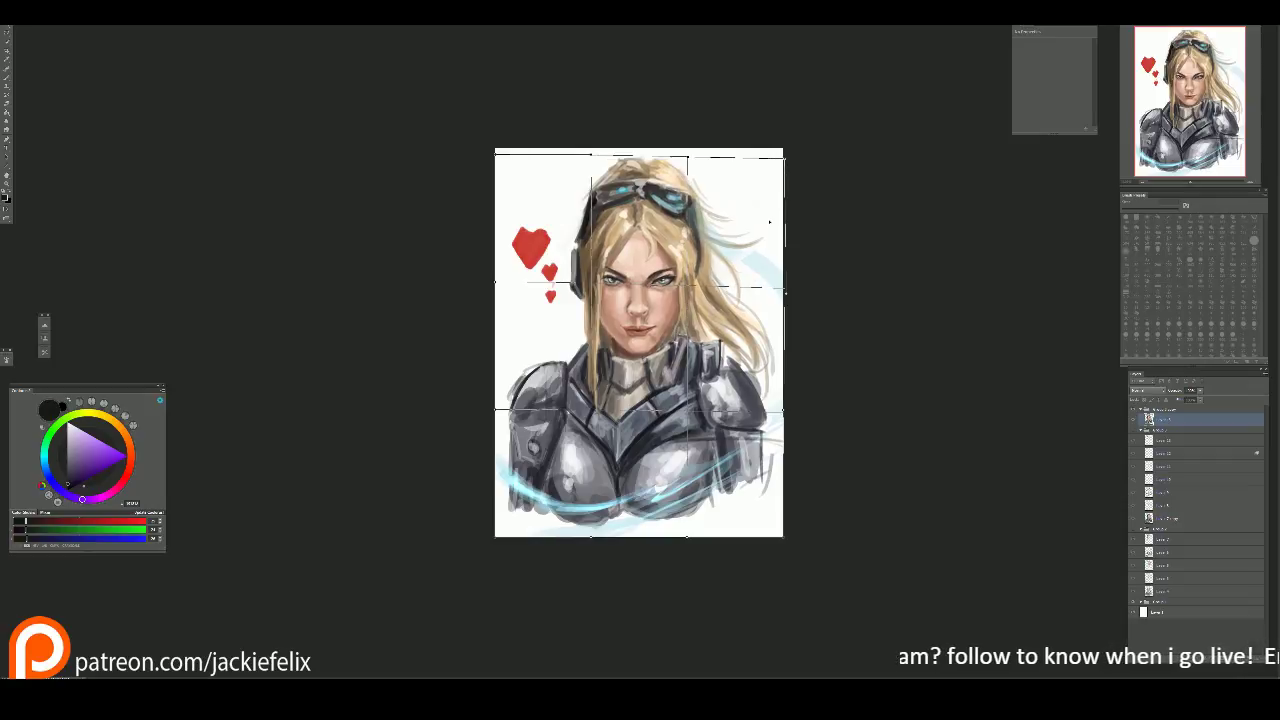
key(Return)
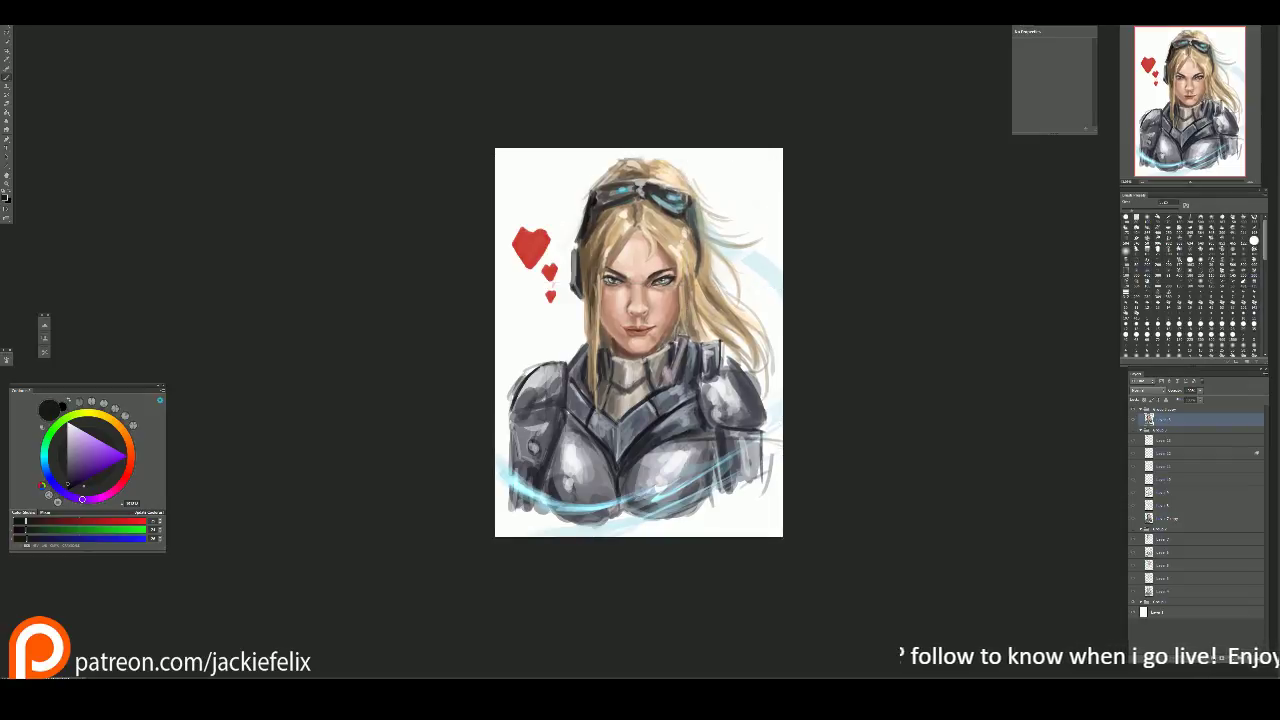
key(h)
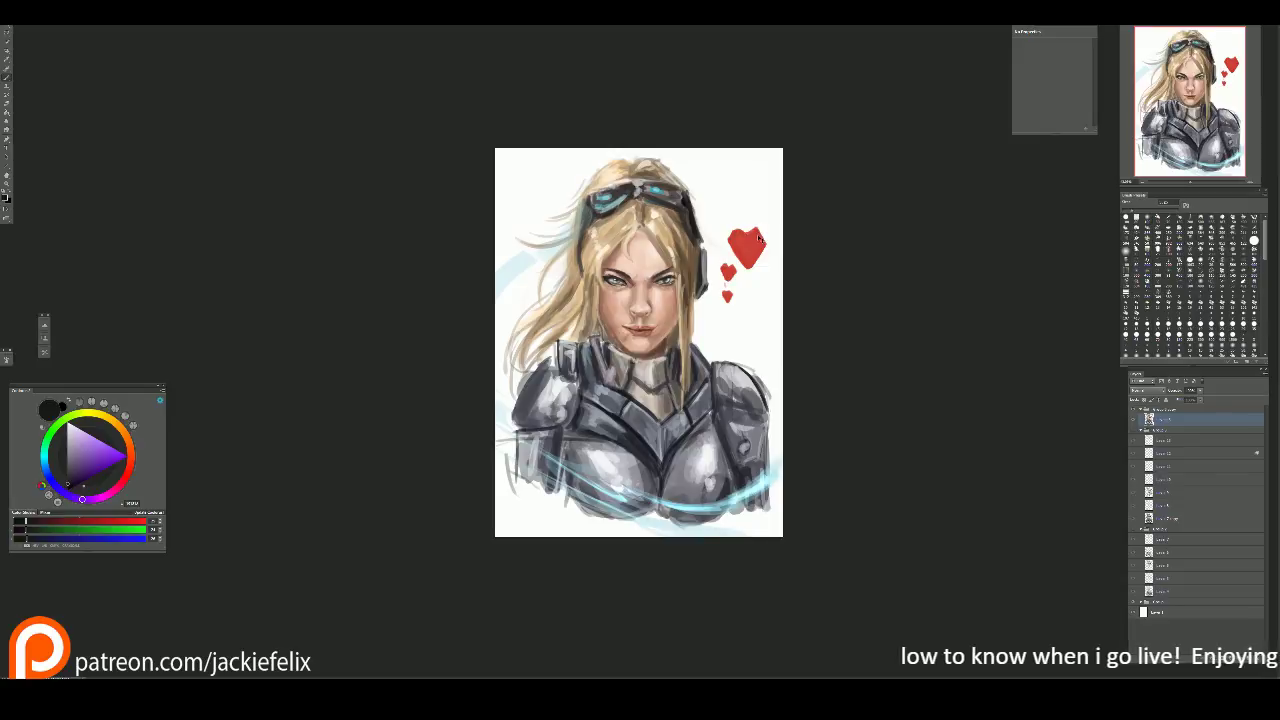
key(h)
key(ctrl+minus)
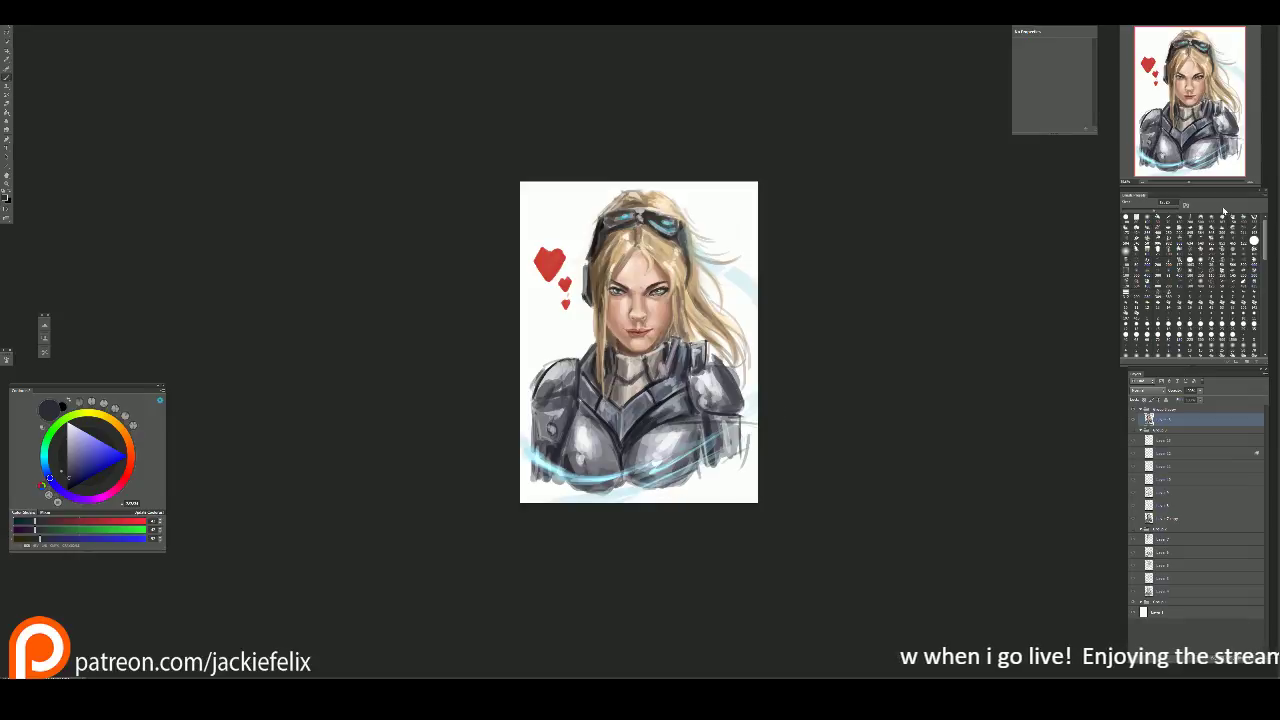
Step: Test a dark splatter brush below the armour, undo the stroke, and add a new layer beneath the merged portrait
mouse_move(668, 488)
mouse_down()
mouse_move(641, 512)
mouse_move(720, 500)
mouse_move(730, 513)
mouse_move(646, 520)
mouse_move(690, 500)
mouse_up()
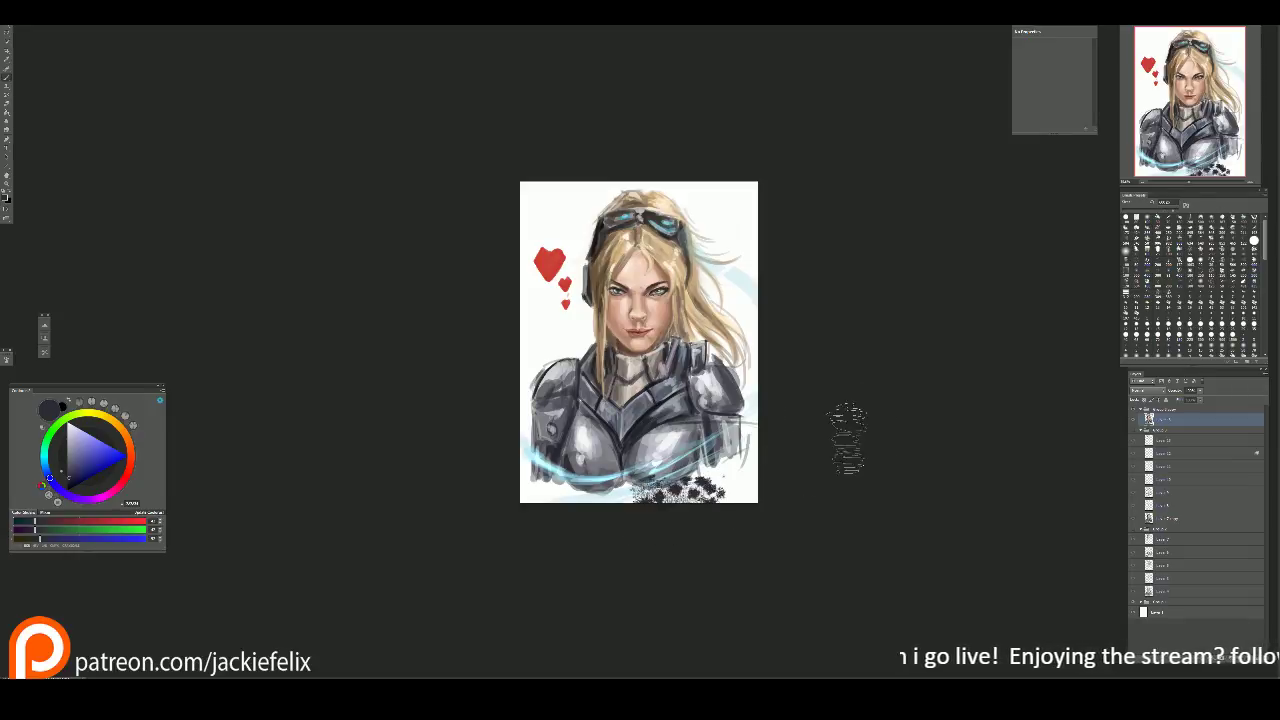
key(ctrl+z)
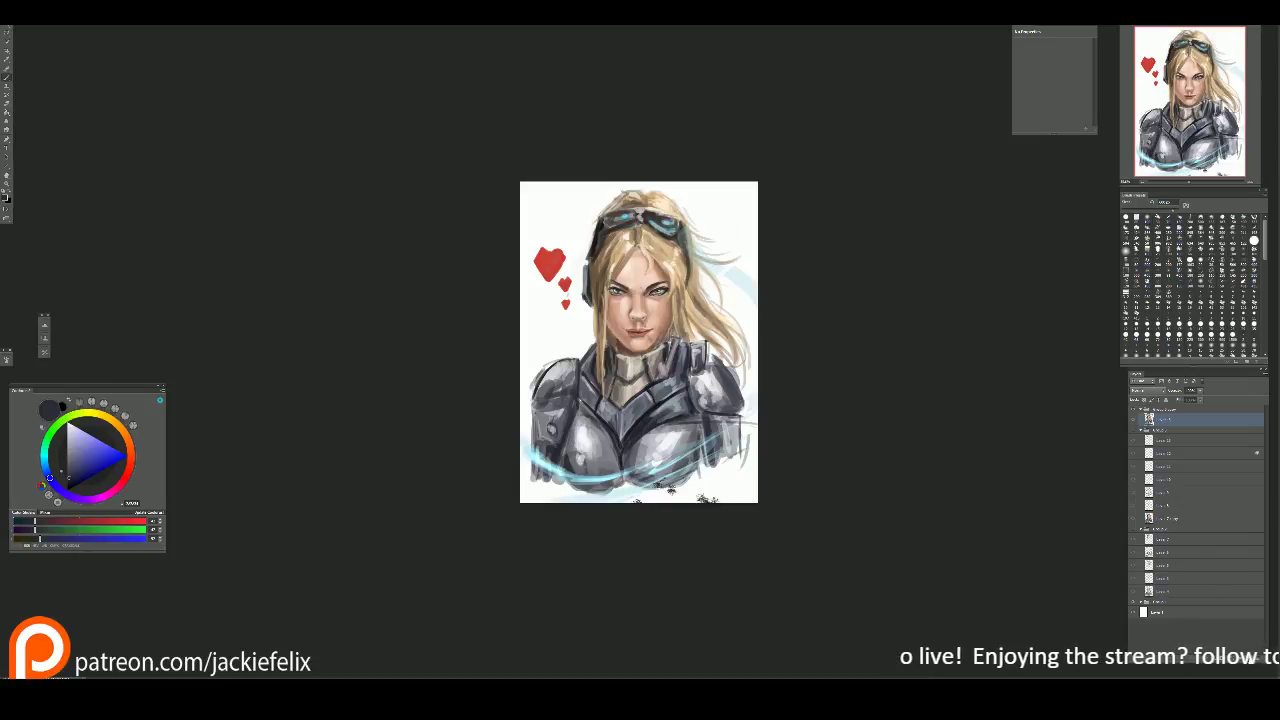
key(ctrl+shift+alt+n)
key(ctrl+bracketleft)
Step: Try covering the area behind the armour's lower edge with dense dark splatter texture
mouse_move(670, 490)
mouse_down()
mouse_move(686, 508)
mouse_move(651, 529)
mouse_move(540, 515)
mouse_move(508, 486)
mouse_move(697, 520)
mouse_move(754, 500)
mouse_move(732, 511)
mouse_up()
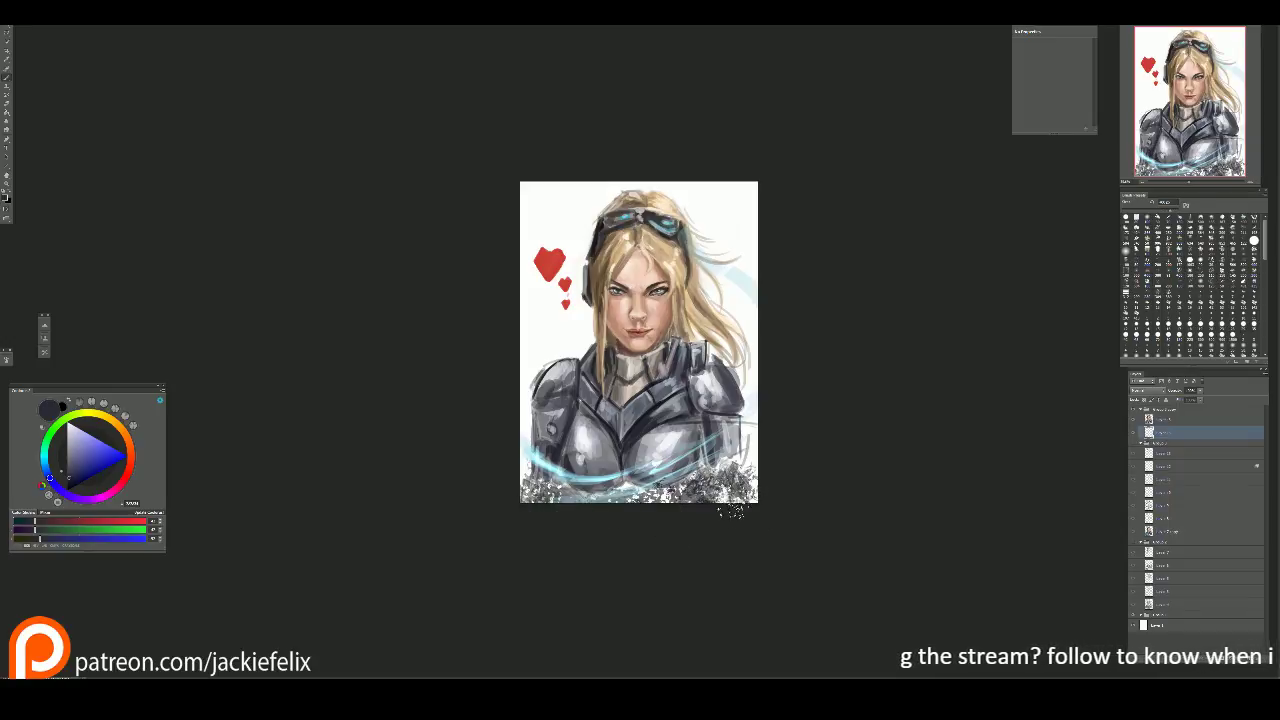
mouse_move(645, 490)
mouse_down()
mouse_move(646, 523)
mouse_move(691, 509)
mouse_move(577, 511)
mouse_move(725, 495)
mouse_move(735, 480)
mouse_move(745, 495)
mouse_up()
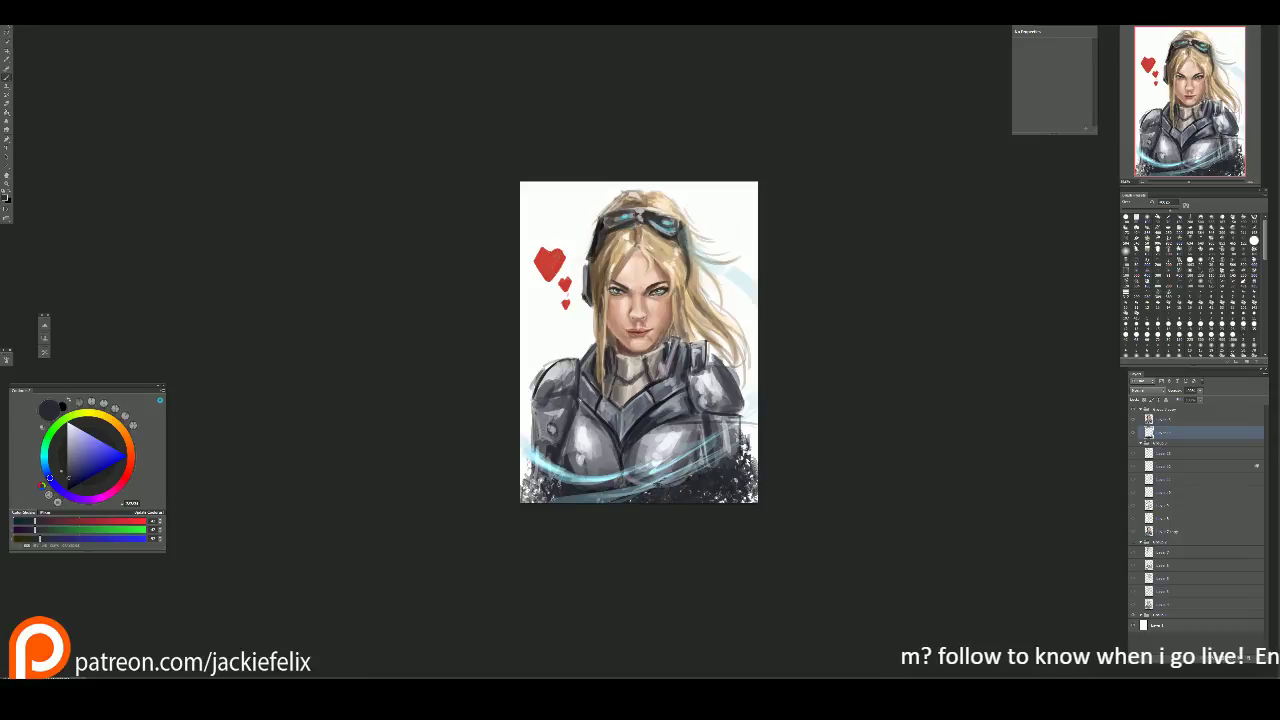
mouse_move(530, 490)
mouse_down()
mouse_move(591, 523)
mouse_move(737, 503)
mouse_move(700, 480)
mouse_move(604, 513)
mouse_up()
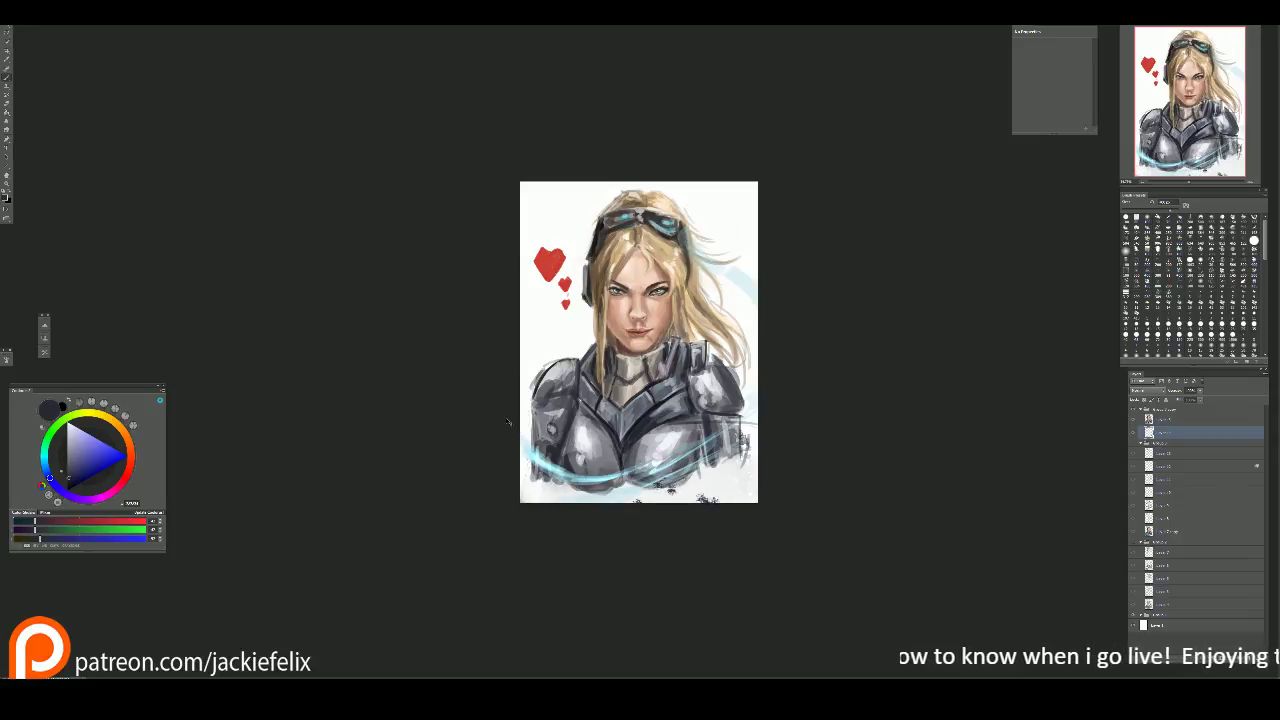
Step: Paint light, broken dark splatter texture behind the armour's lower edge across the width of the canvas
scroll(507, 421, down, 1)
drag(545, 460, 620, 488)
mouse_move(705, 492)
mouse_down()
mouse_move(675, 490)
mouse_move(700, 470)
mouse_move(730, 470)
mouse_move(700, 503)
mouse_move(738, 488)
mouse_move(545, 455)
mouse_move(620, 514)
mouse_move(672, 490)
mouse_up()
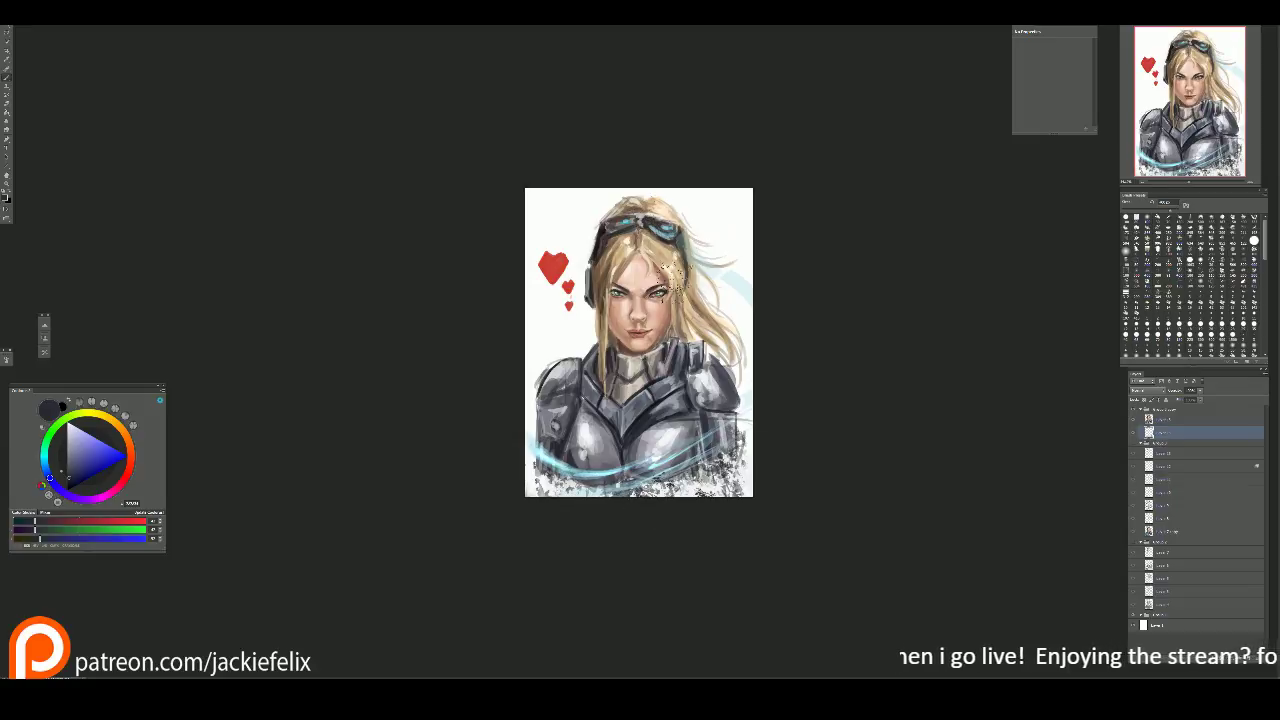
Step: Paint splatter texture behind the flowing hair and above the opposite shoulder in a tan sampled from the forehead area
alt+click(650, 258)
mouse_move(713, 290)
mouse_down()
mouse_move(763, 366)
mouse_move(725, 290)
mouse_move(730, 250)
mouse_move(757, 250)
mouse_move(763, 335)
mouse_up()
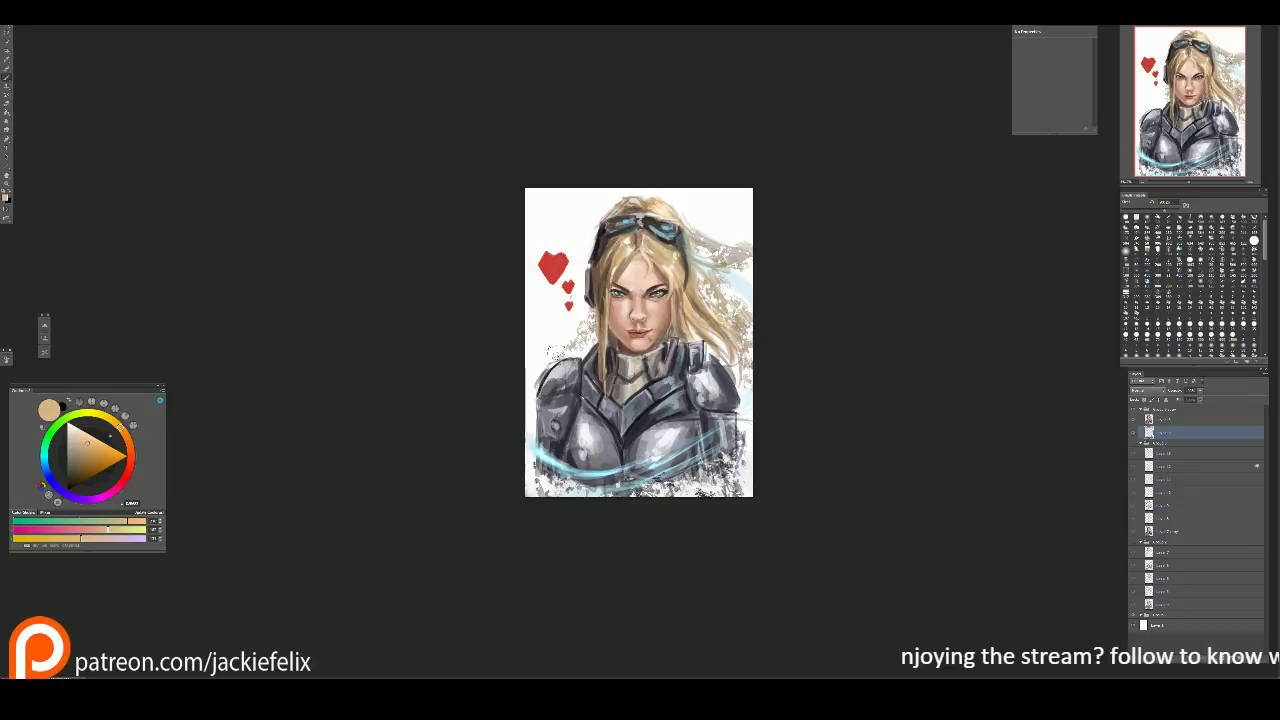
key(alt)
Step: Add a new layer above the portrait and paint sampled grey splatter texture around the outer edges of both shoulders
key(ctrl+plus)
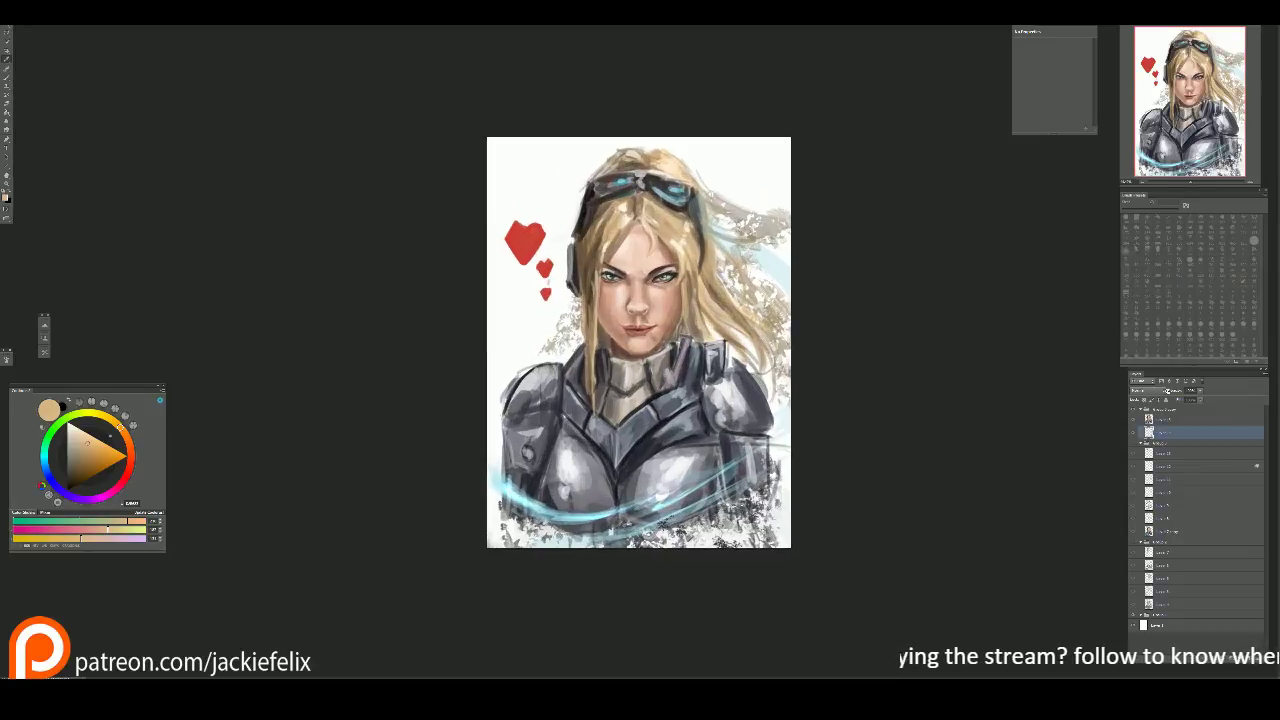
key(ctrl+shift+alt+n)
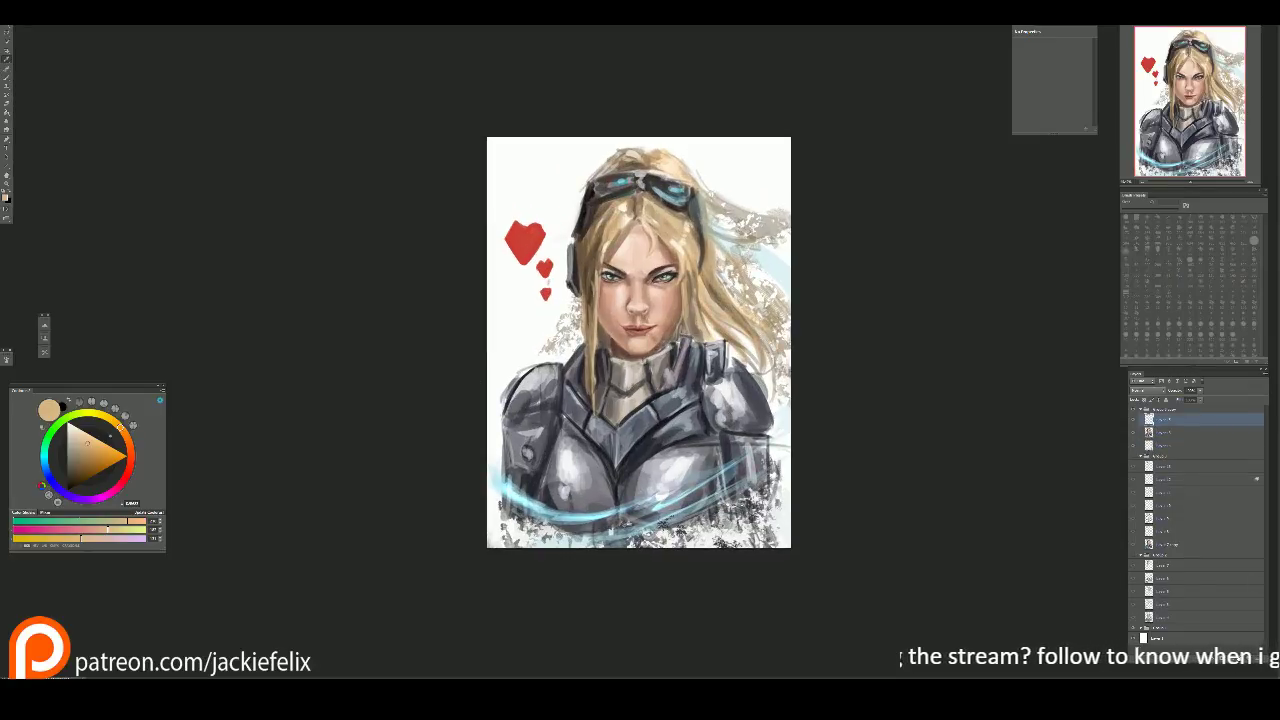
alt+click(507, 380)
mouse_move(515, 385)
mouse_down()
mouse_move(530, 360)
mouse_move(510, 335)
mouse_up()
mouse_move(497, 412)
mouse_down()
mouse_move(494, 350)
mouse_move(540, 335)
mouse_move(528, 362)
mouse_move(540, 305)
mouse_move(560, 375)
mouse_move(532, 298)
mouse_move(545, 352)
mouse_move(505, 410)
mouse_move(505, 495)
mouse_move(510, 470)
mouse_up()
alt+click(496, 355)
mouse_move(735, 345)
mouse_down()
mouse_move(765, 385)
mouse_move(770, 475)
mouse_move(780, 455)
mouse_up()
drag(515, 380, 585, 445)
Step: Paint sampled grey and dark splatter texture beside the headset and up along the headband's outer edge
alt+click(545, 345)
mouse_move(540, 335)
mouse_down()
mouse_move(550, 375)
mouse_move(558, 240)
mouse_move(562, 300)
mouse_up()
alt+click(572, 206)
drag(577, 175, 575, 245)
alt+click(580, 195)
mouse_move(578, 155)
mouse_down()
mouse_move(562, 280)
mouse_move(572, 355)
mouse_up()
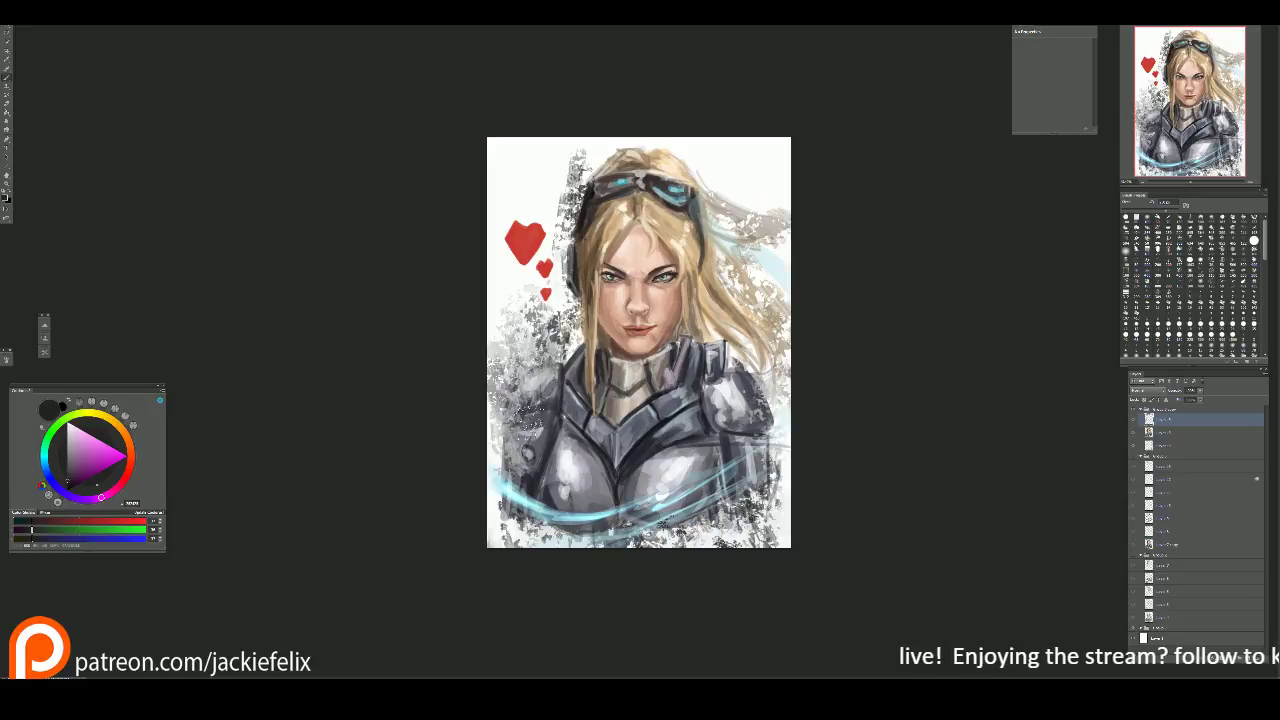
Step: Sample light blue for a new layer above the portrait, change its blend mode and open its blending options
alt+click(530, 425)
drag(528, 392, 533, 302)
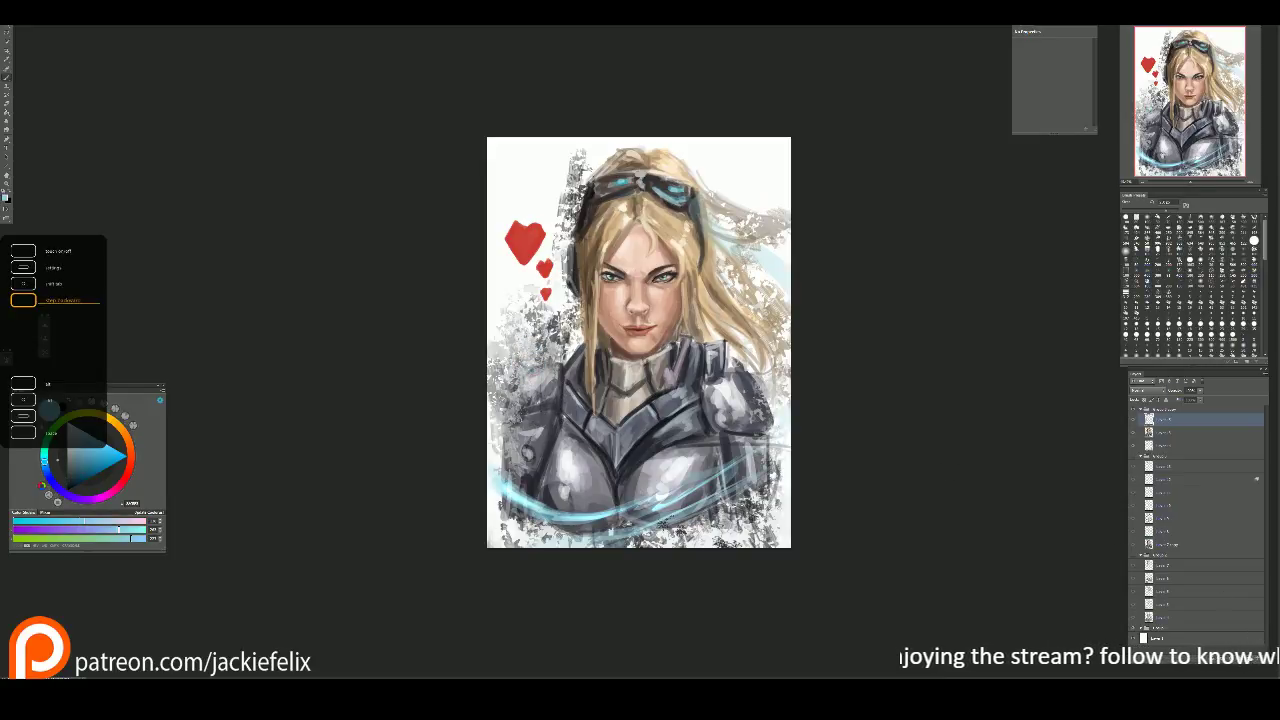
click(1150, 391)
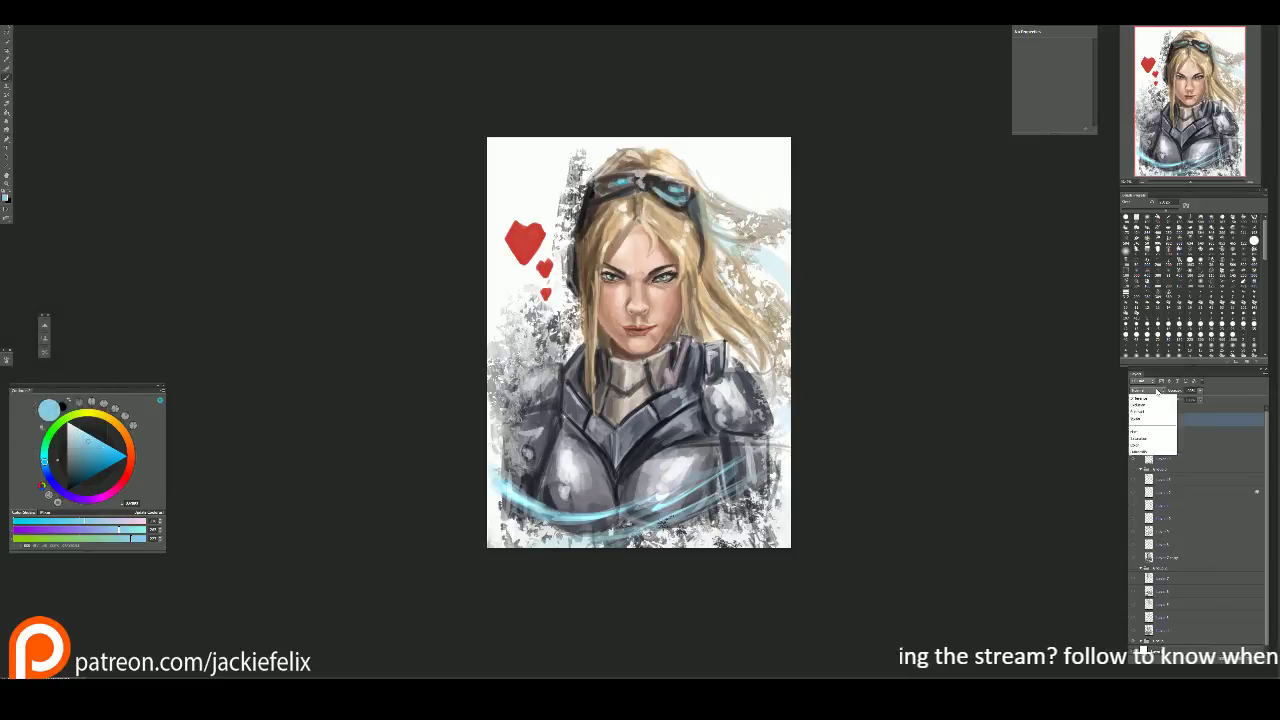
click(1152, 466)
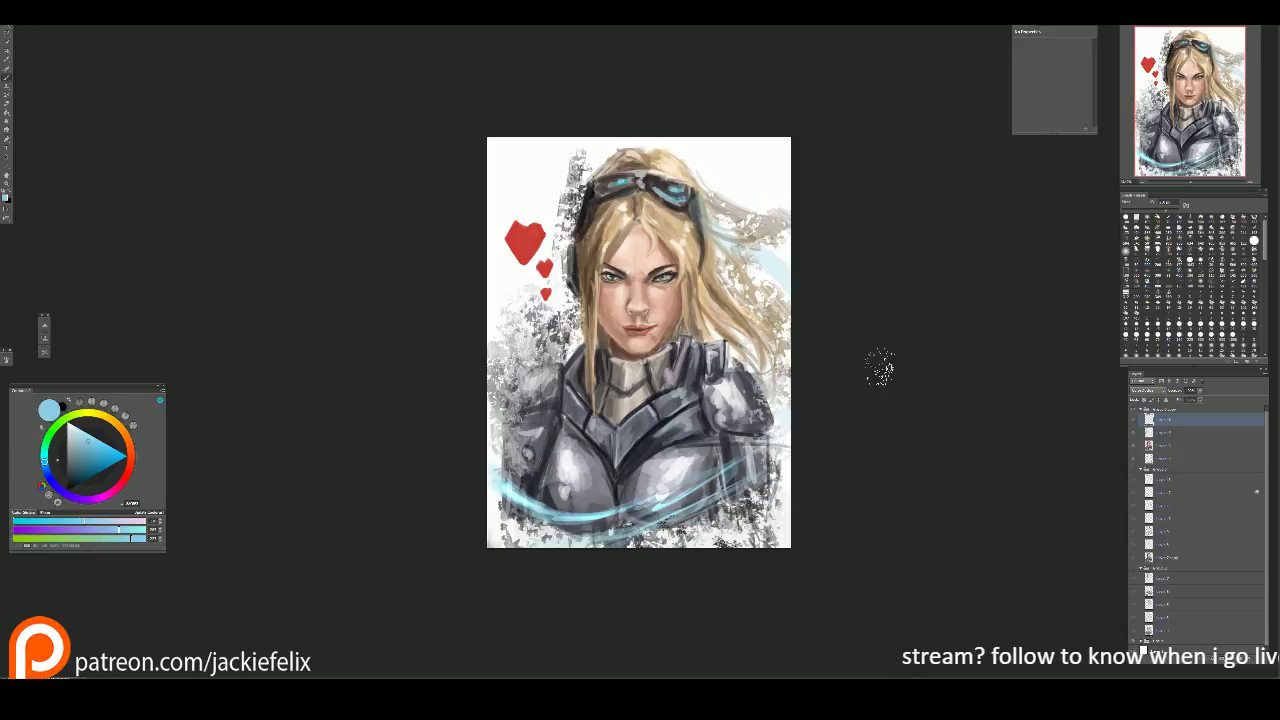
double_click(1175, 427)
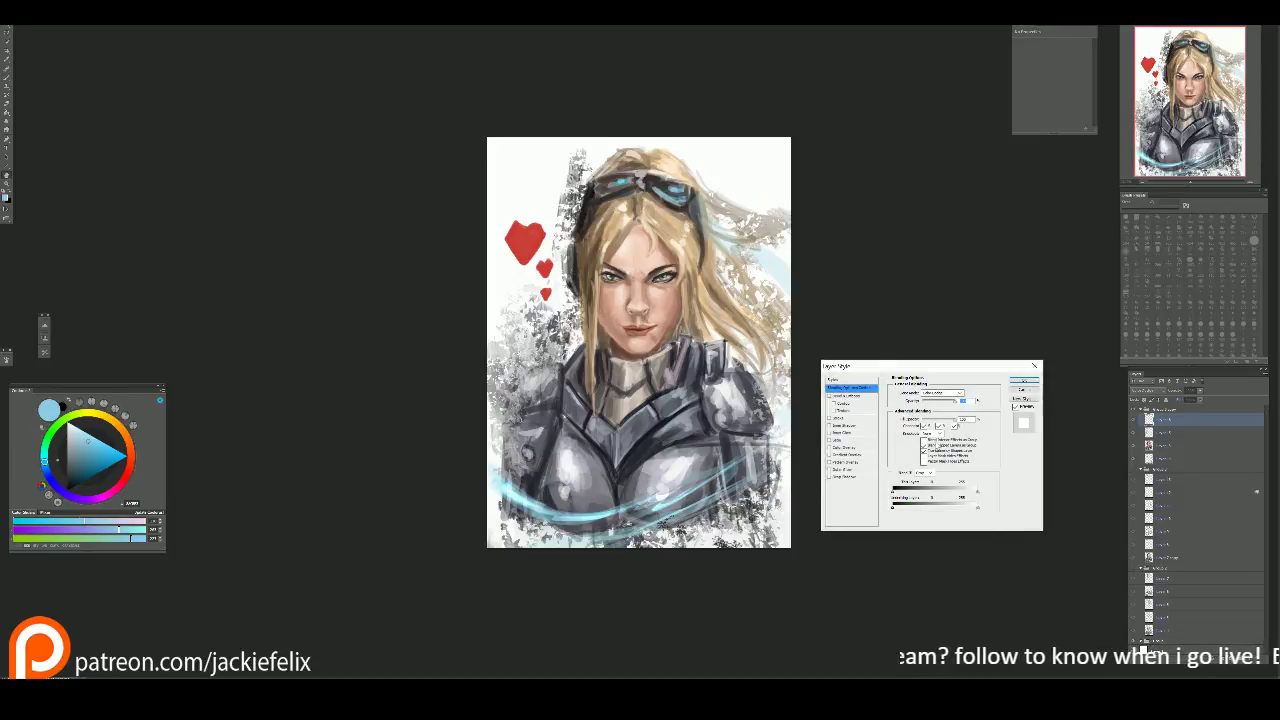
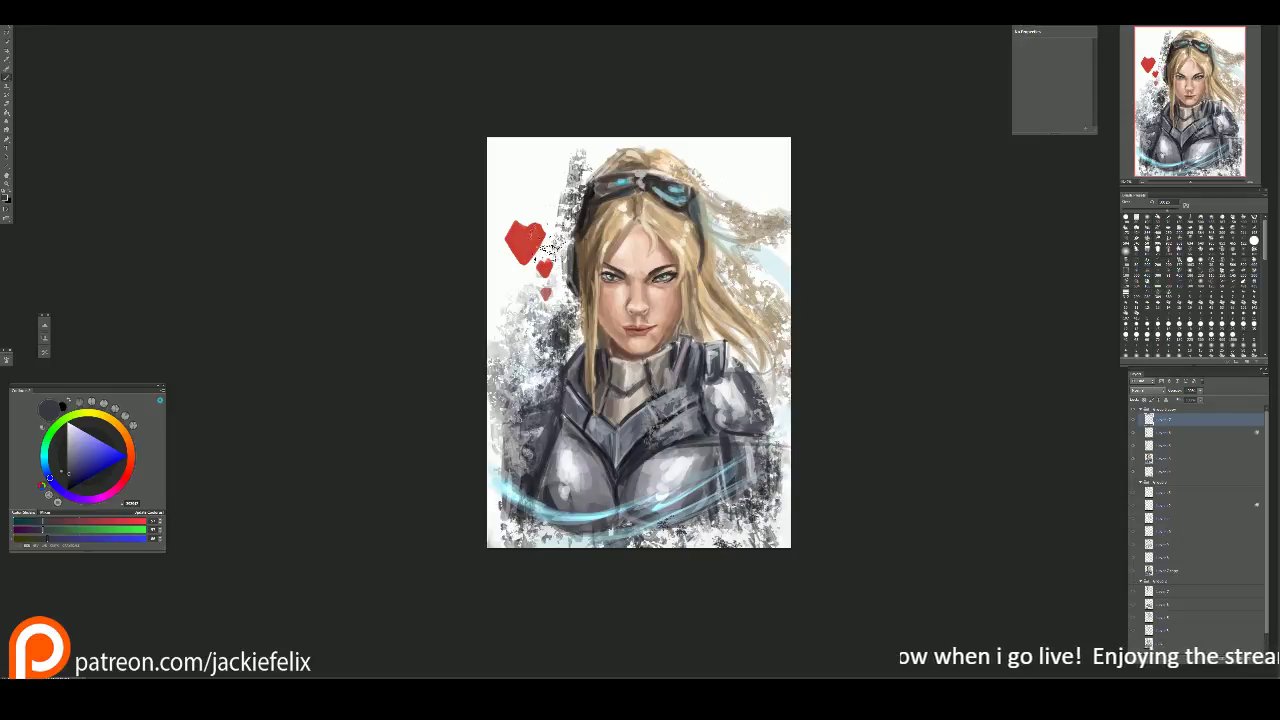
Step: Paint white splatter around the hearts and along the headband's outer edge to break up the dark texture
key(x)
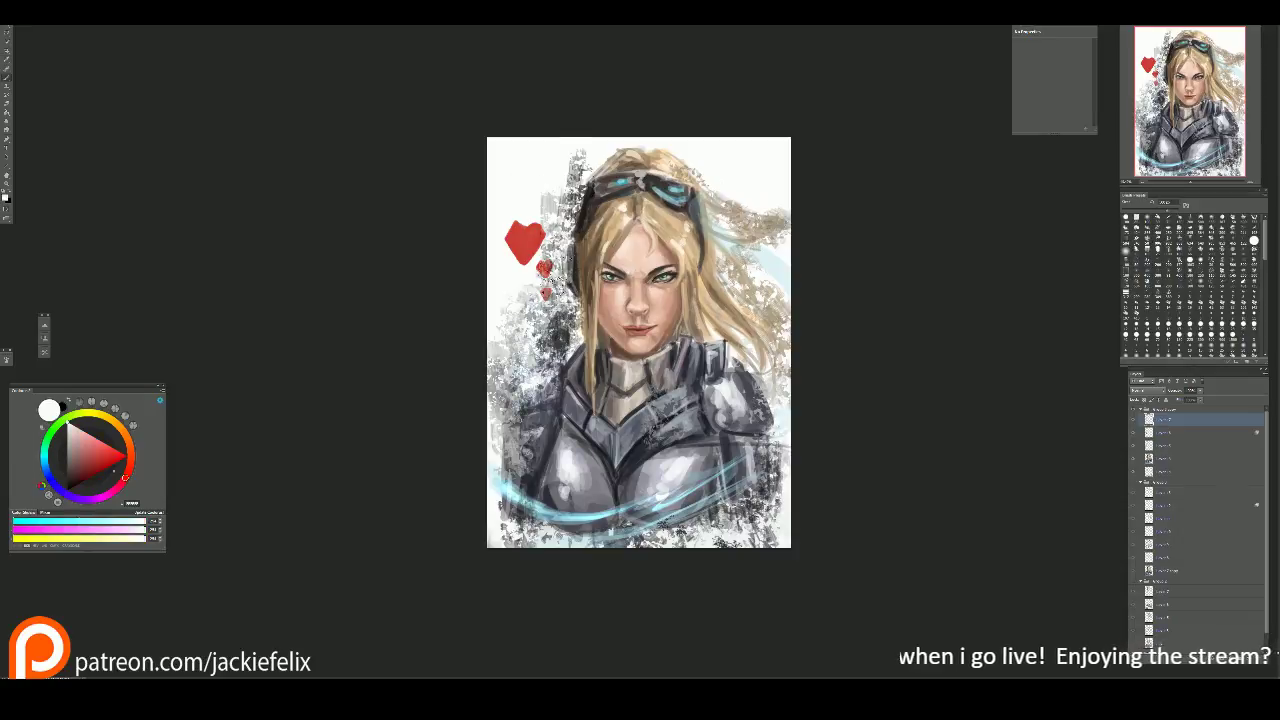
mouse_move(570, 165)
mouse_down()
mouse_move(565, 315)
mouse_move(537, 373)
mouse_move(505, 400)
mouse_up()
mouse_move(502, 265)
mouse_down()
mouse_move(530, 400)
mouse_move(500, 415)
mouse_move(545, 365)
mouse_move(560, 126)
mouse_move(540, 200)
mouse_move(548, 148)
mouse_up()
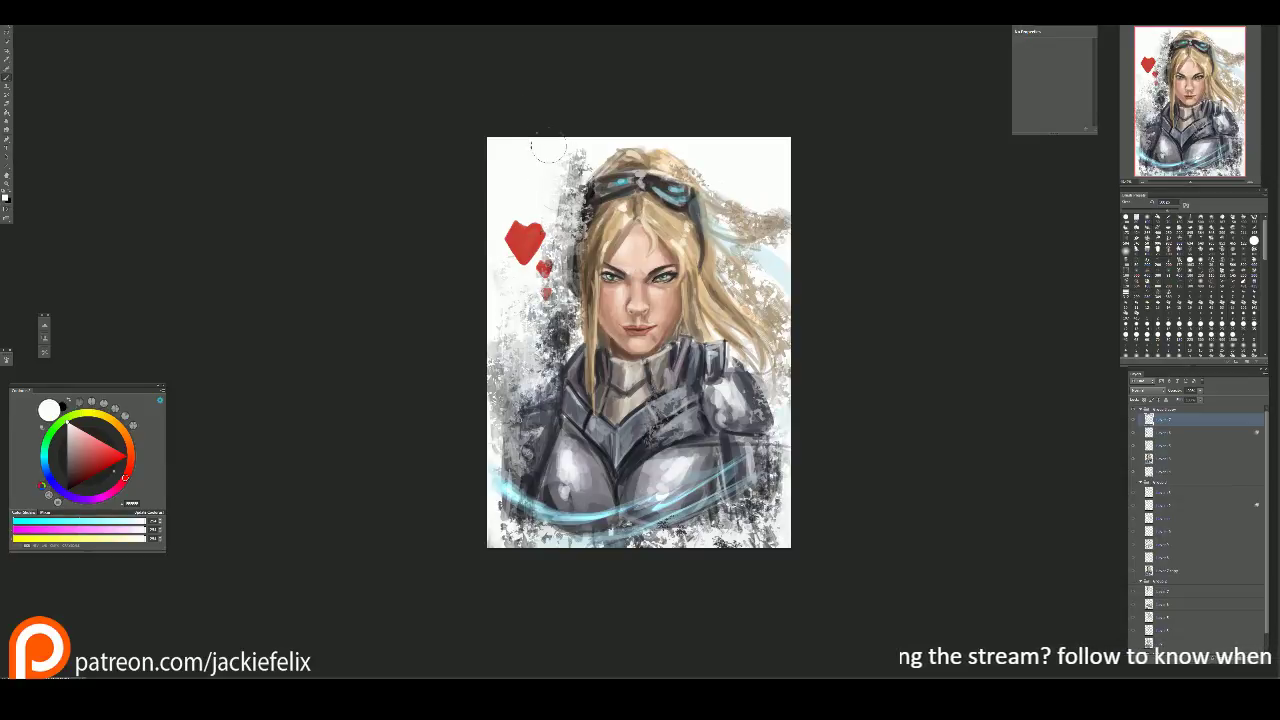
drag(578, 190, 535, 266)
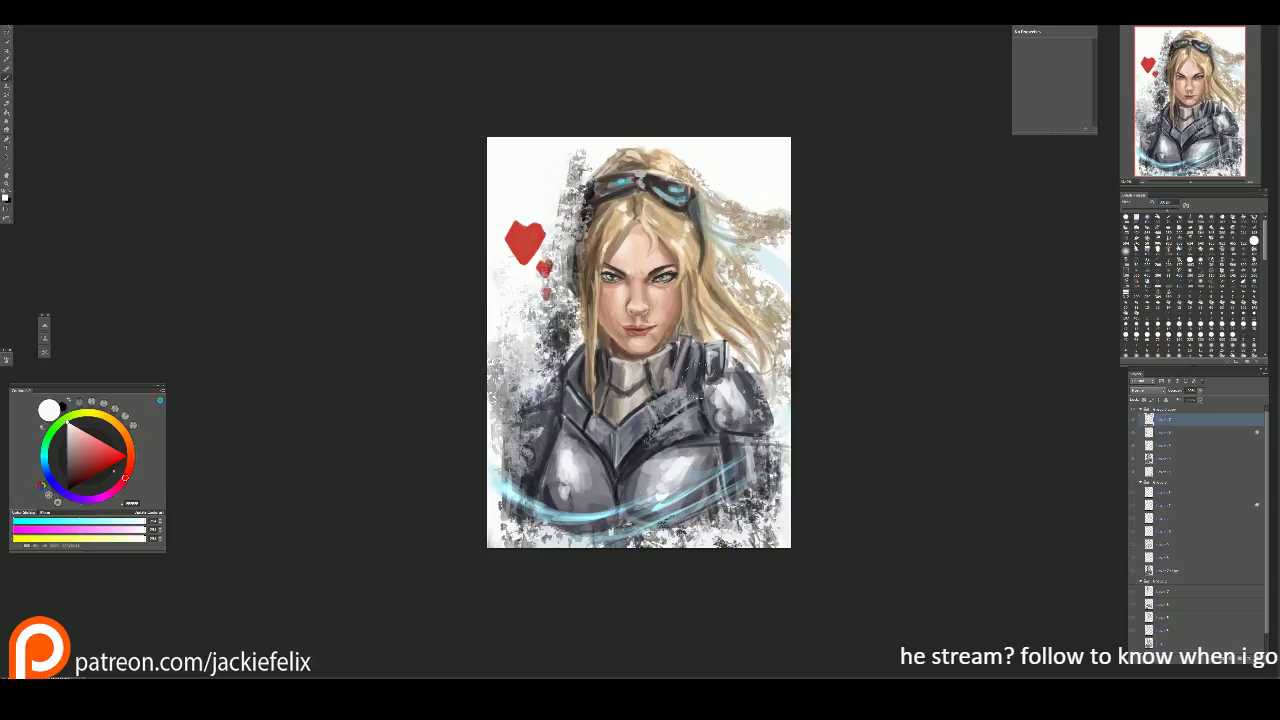
Step: Break up the flowing hair ends and the adjacent shoulder armour with splatter in white and sampled light tones
key(l)
mouse_move(737, 172)
mouse_down()
mouse_move(785, 236)
mouse_move(770, 292)
mouse_move(745, 290)
mouse_move(770, 395)
mouse_move(740, 350)
mouse_move(760, 400)
mouse_move(752, 495)
mouse_move(698, 385)
mouse_up()
alt+click(728, 280)
alt+click(722, 392)
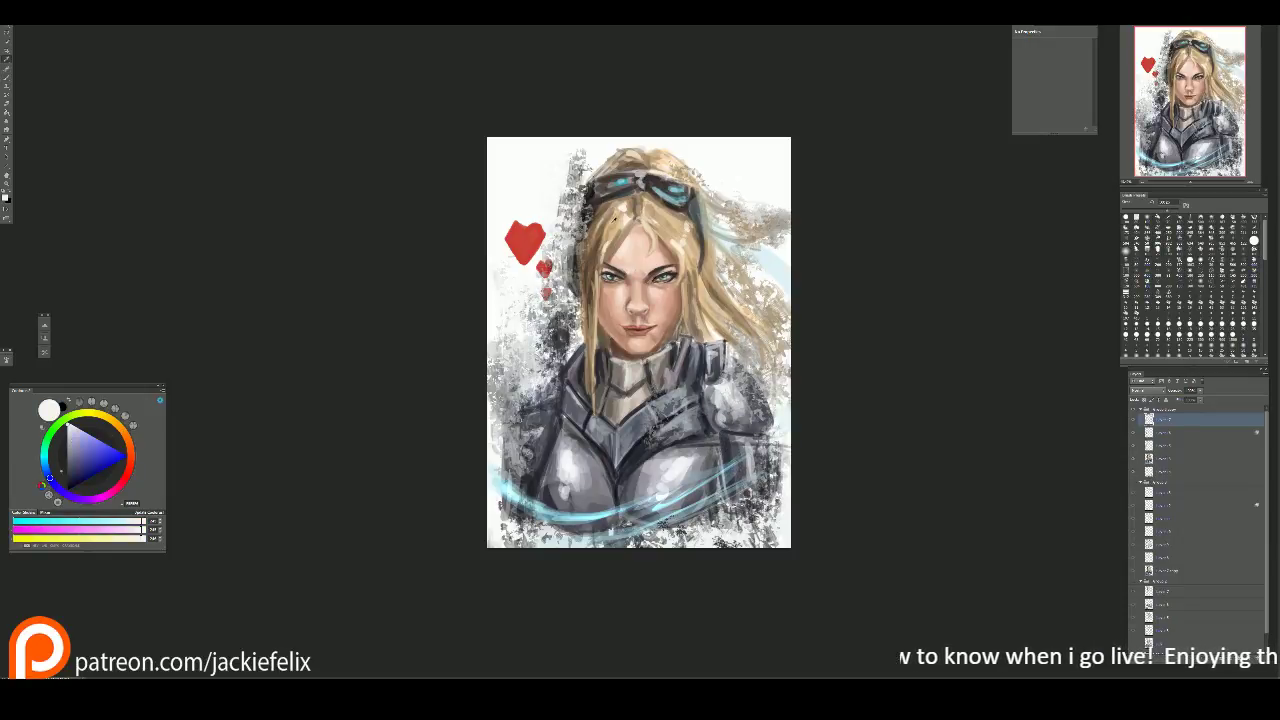
Step: Select the lower splatter layer and paint sampled white over the dark strip beside the headband
alt+click(553, 151)
mouse_move(552, 188)
mouse_down()
mouse_move(576, 205)
mouse_move(535, 338)
mouse_up()
click(1137, 443)
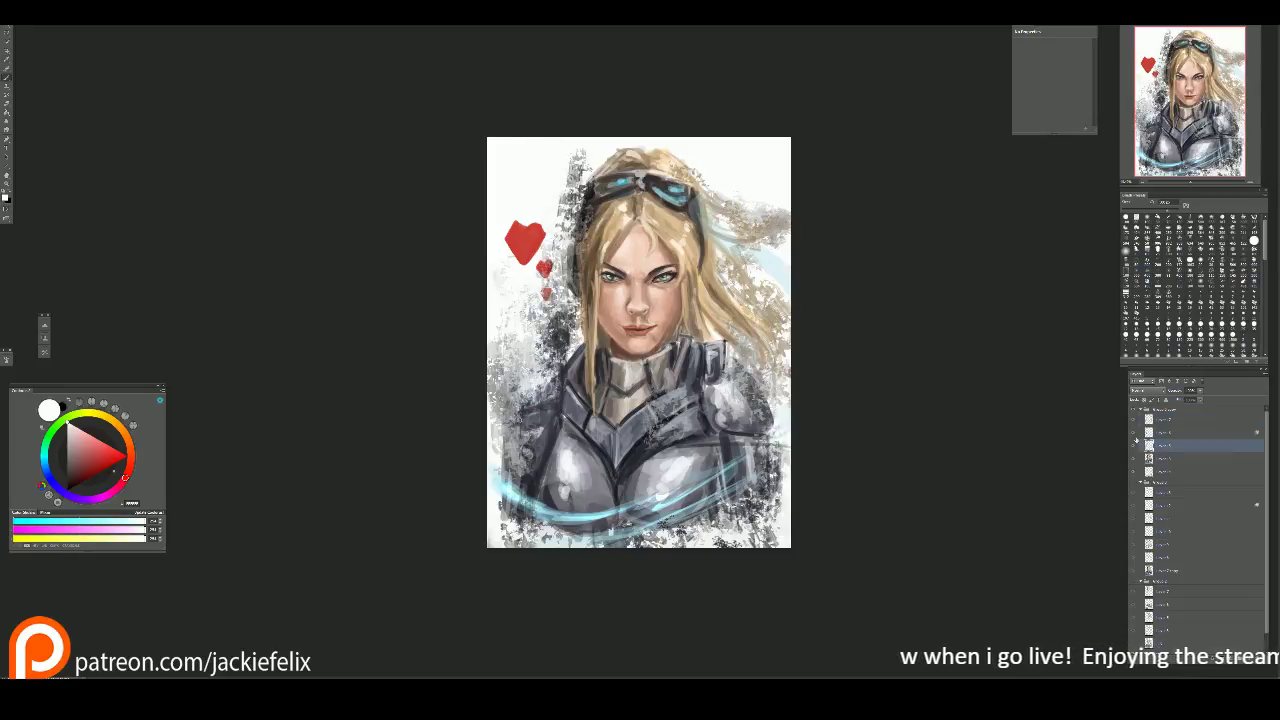
mouse_move(562, 152)
mouse_down()
mouse_move(574, 228)
mouse_move(566, 160)
mouse_move(566, 215)
mouse_up()
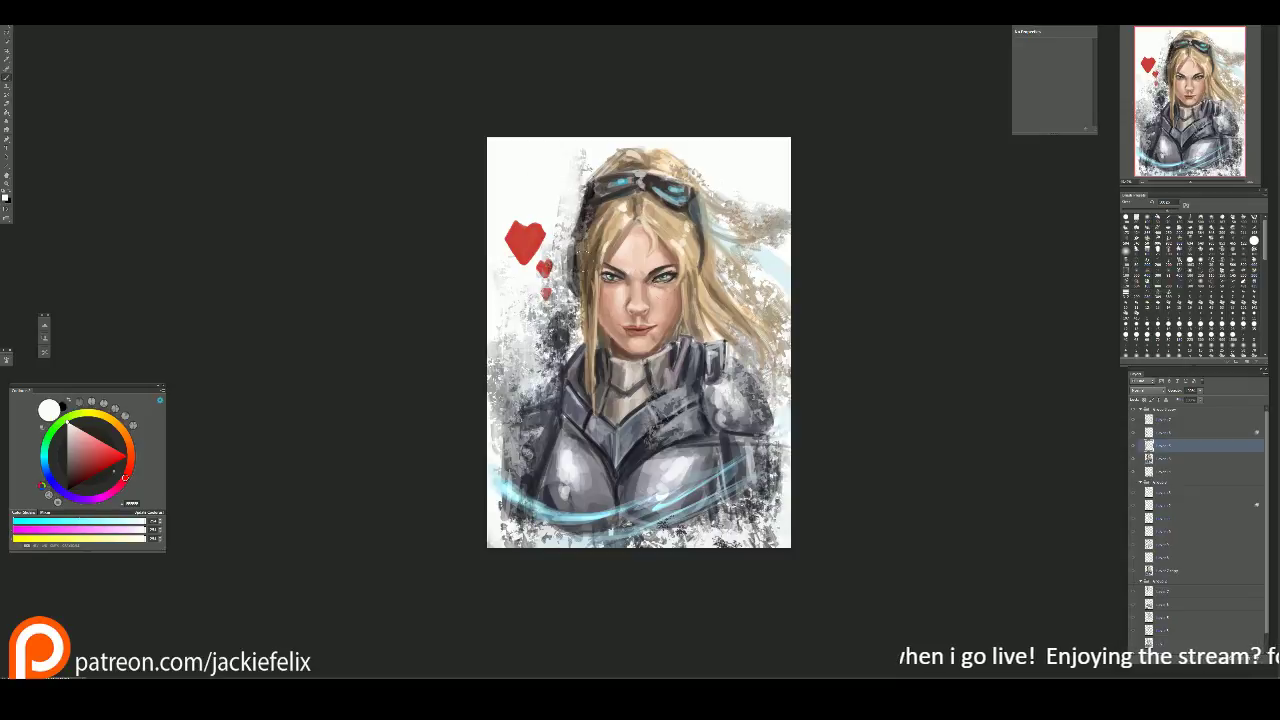
Step: Paint sampled dark splatter around the outer edges of both shoulders and along the armour's lower edge
alt+click(545, 355)
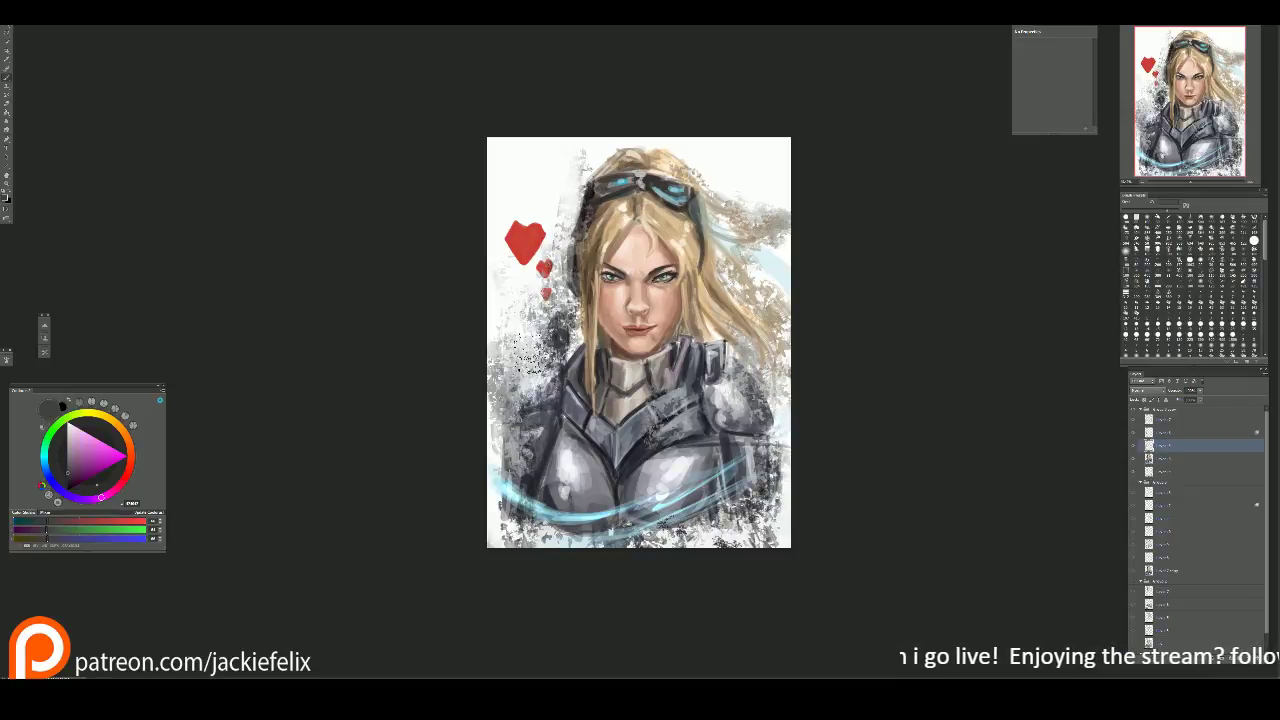
alt+click(520, 470)
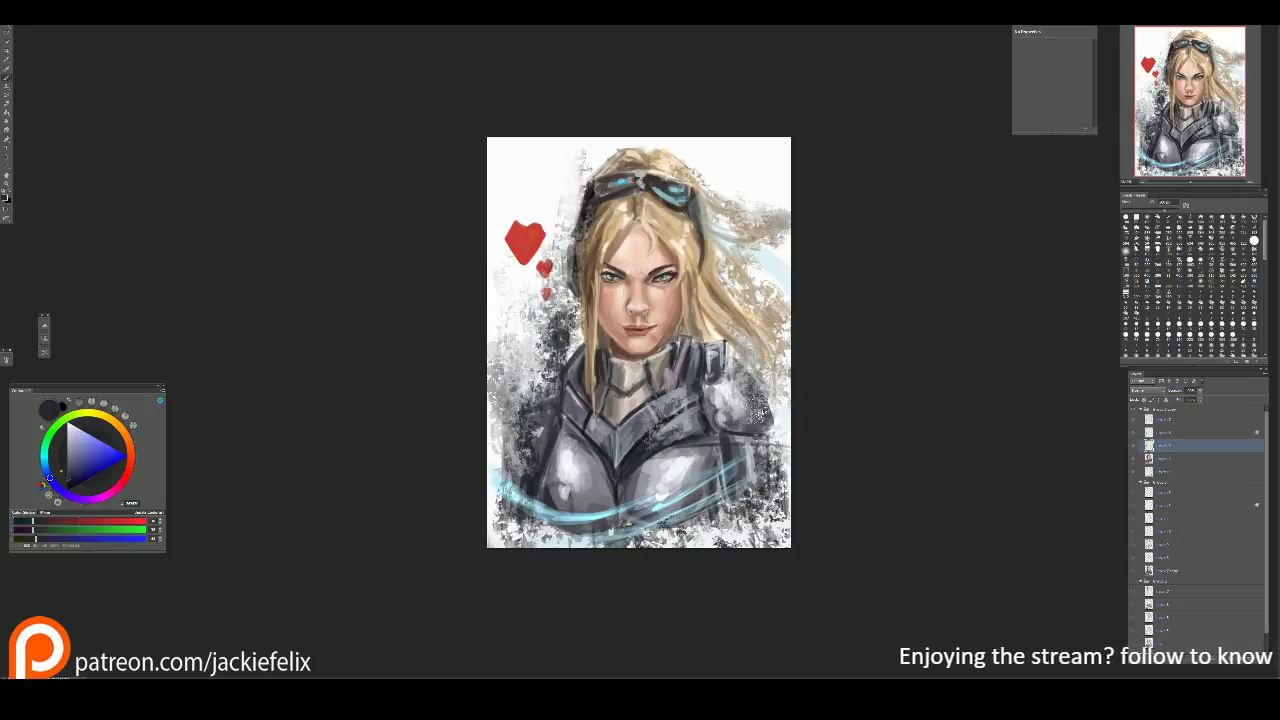
drag(764, 423, 772, 382)
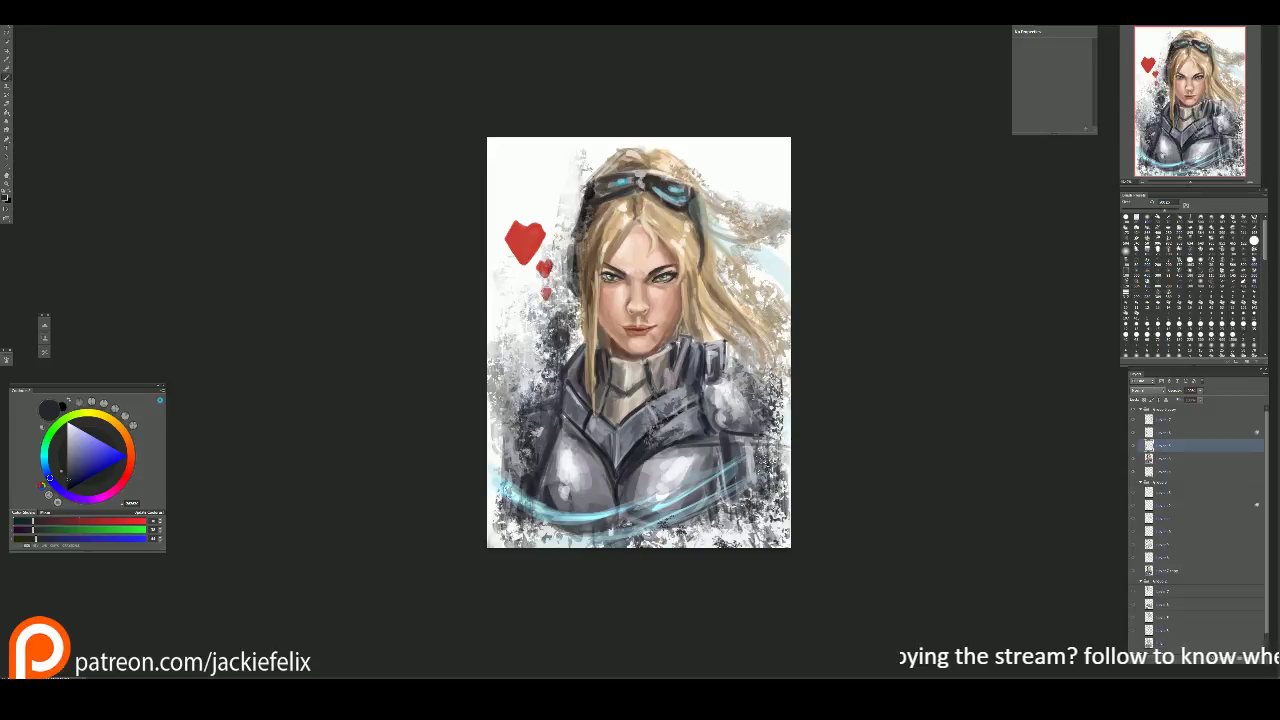
mouse_move(604, 546)
mouse_down()
mouse_move(705, 527)
mouse_move(570, 536)
mouse_move(506, 522)
mouse_up()
mouse_move(652, 530)
mouse_down()
mouse_move(745, 515)
mouse_move(735, 552)
mouse_up()
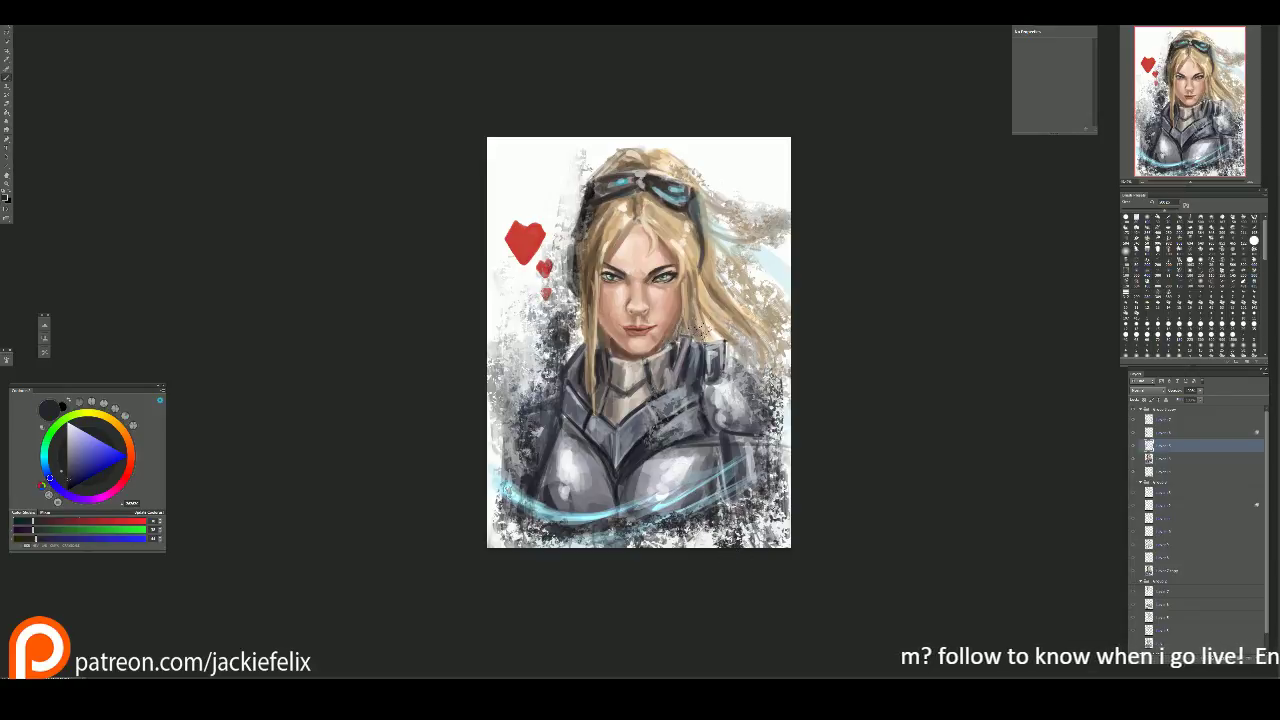
Step: Sample a skin tone beside the jaw and add a new layer at the top of the layer stack
key(i)
click(677, 331)
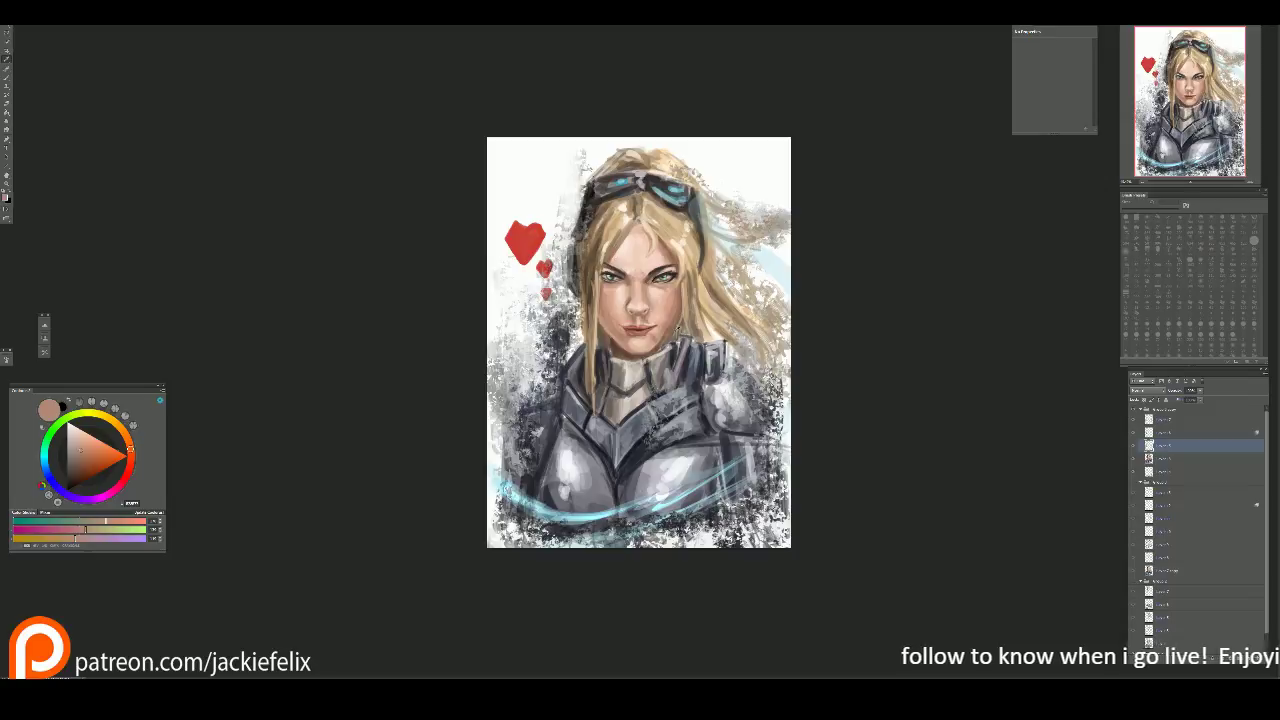
key(b)
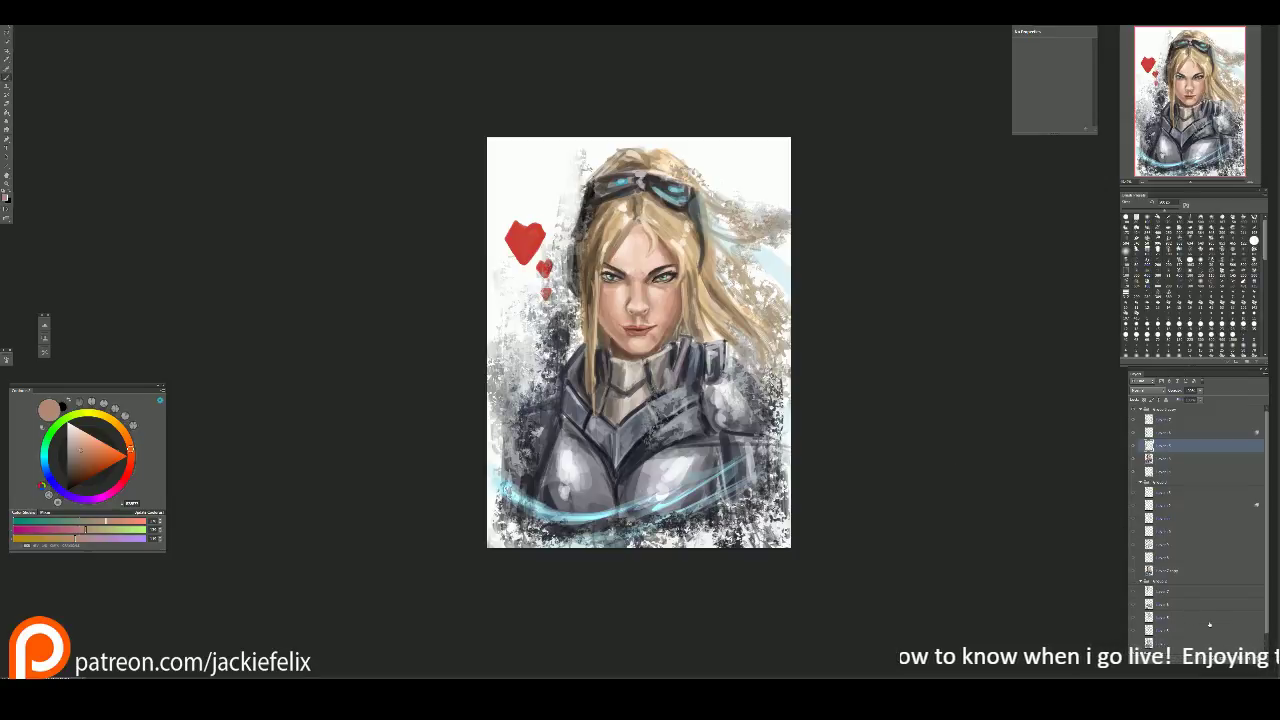
key(ctrl+j)
drag(1174, 454, 1184, 419)
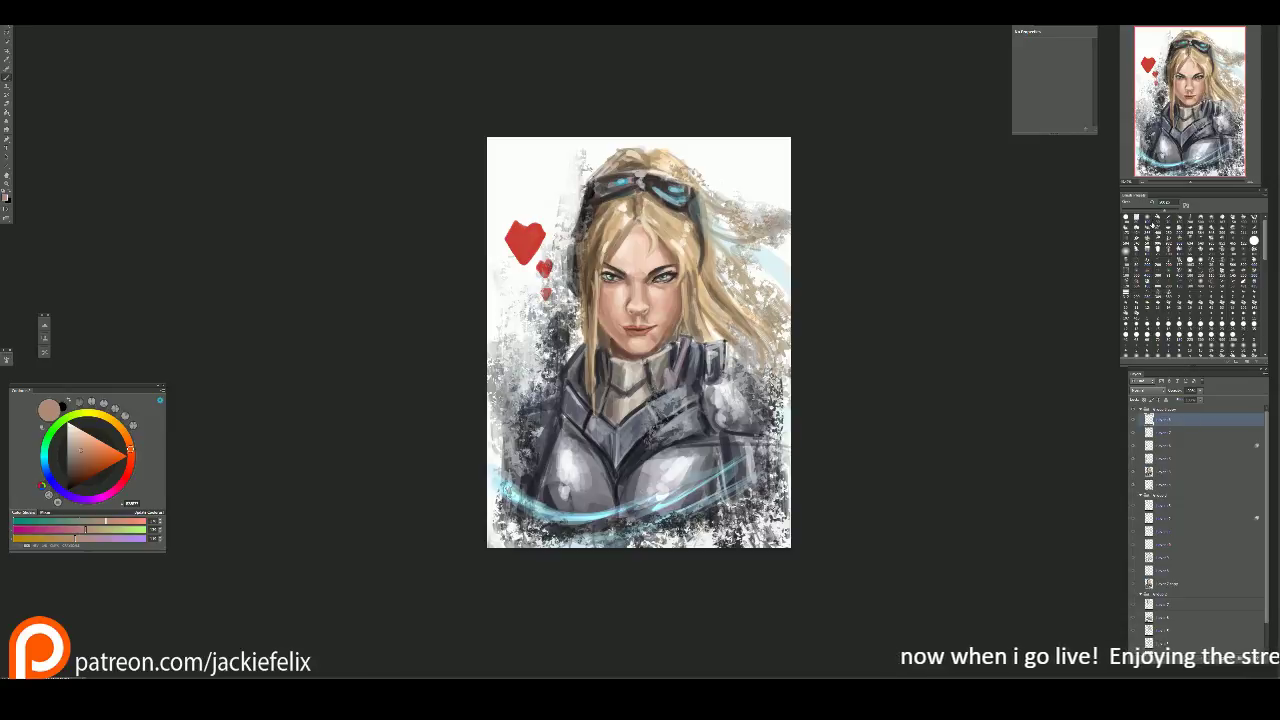
Step: Try a skin-toned textured wash across the background on both sides of the head
drag(800, 280, 694, 117)
drag(540, 230, 497, 128)
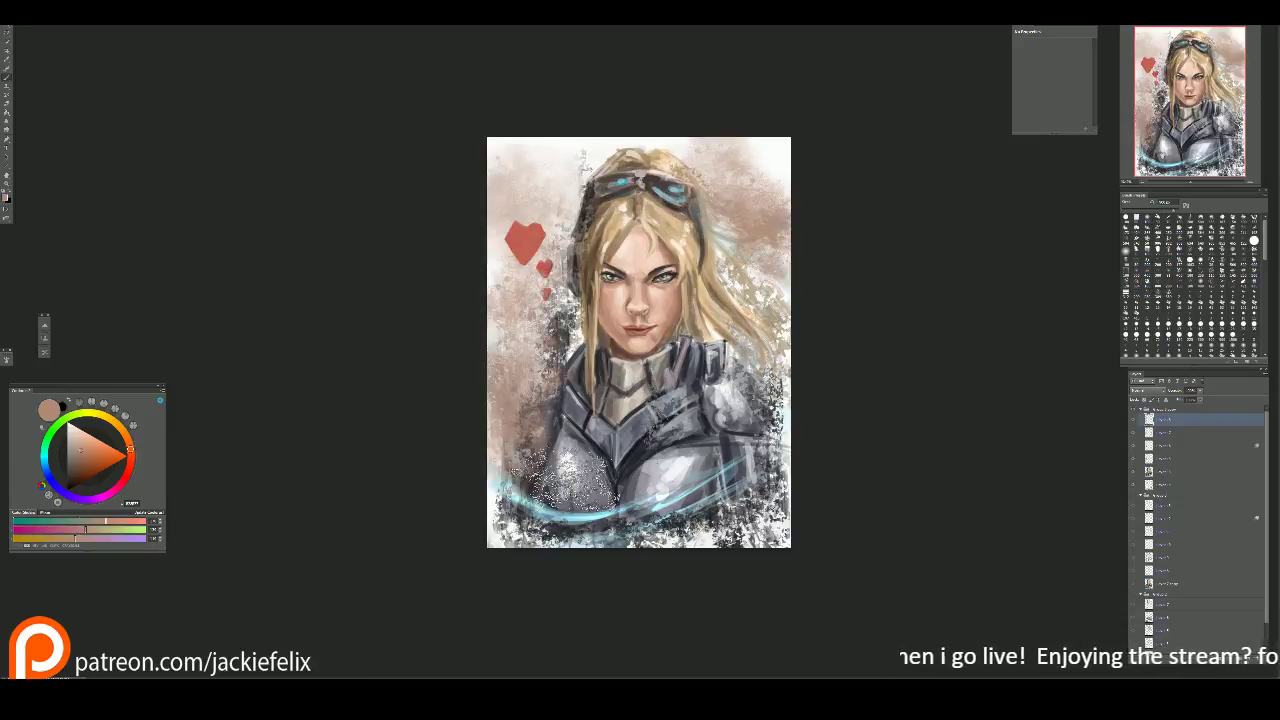
key(ctrl+alt+z)
key(ctrl+alt+z)
key(ctrl+alt+z)
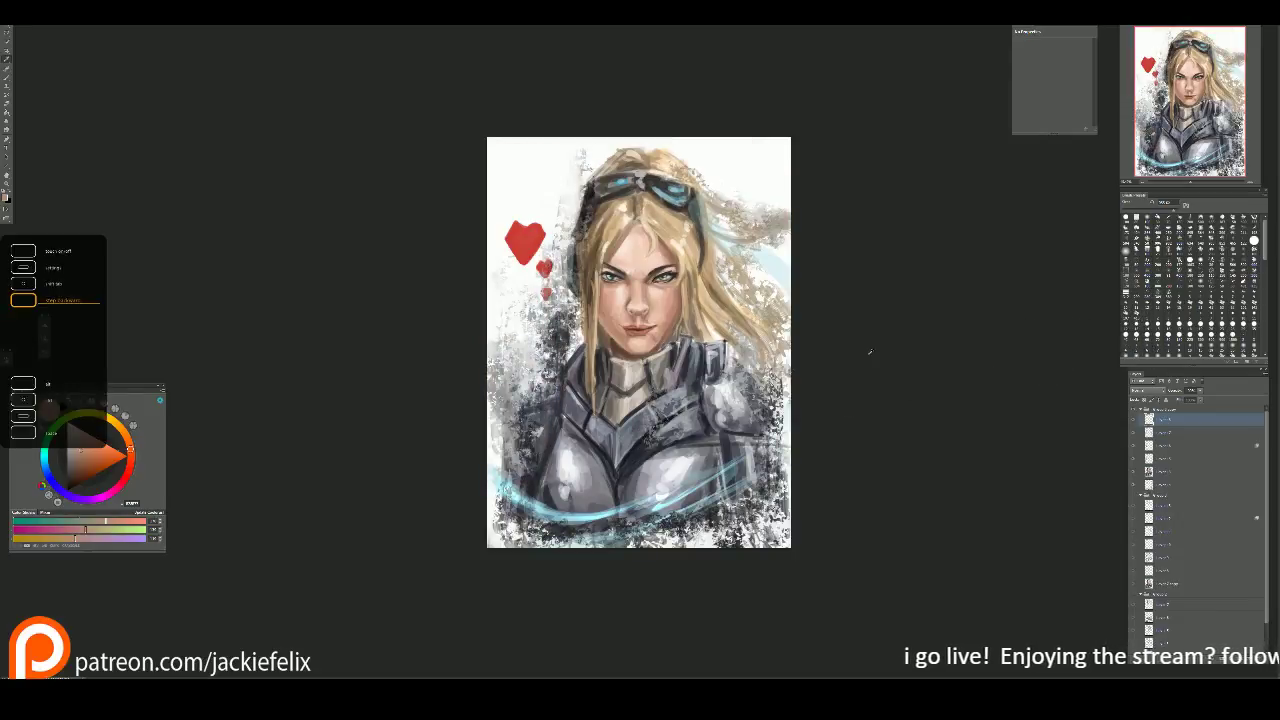
Step: Try grey and pale blue textured washes across the white background around the figure
alt+click(871, 351)
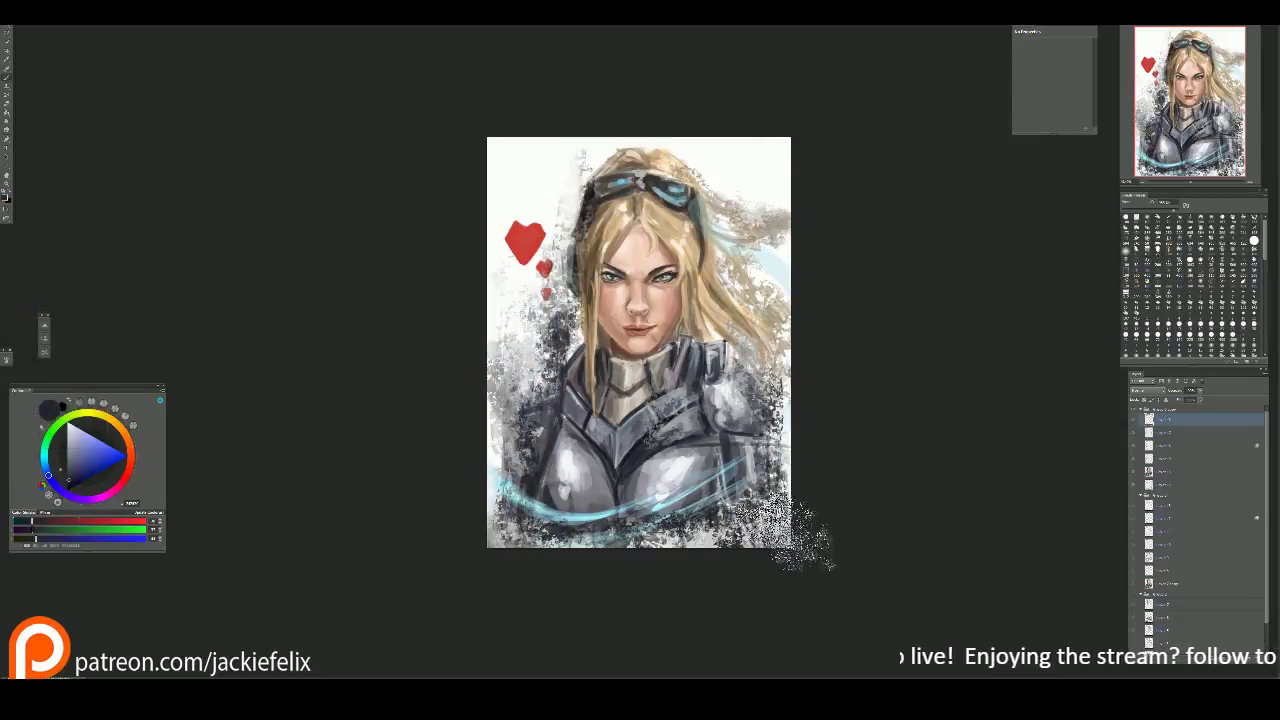
mouse_move(790, 310)
mouse_down()
mouse_move(765, 175)
mouse_move(790, 130)
mouse_move(588, 130)
mouse_move(655, 186)
mouse_up()
alt+click(655, 186)
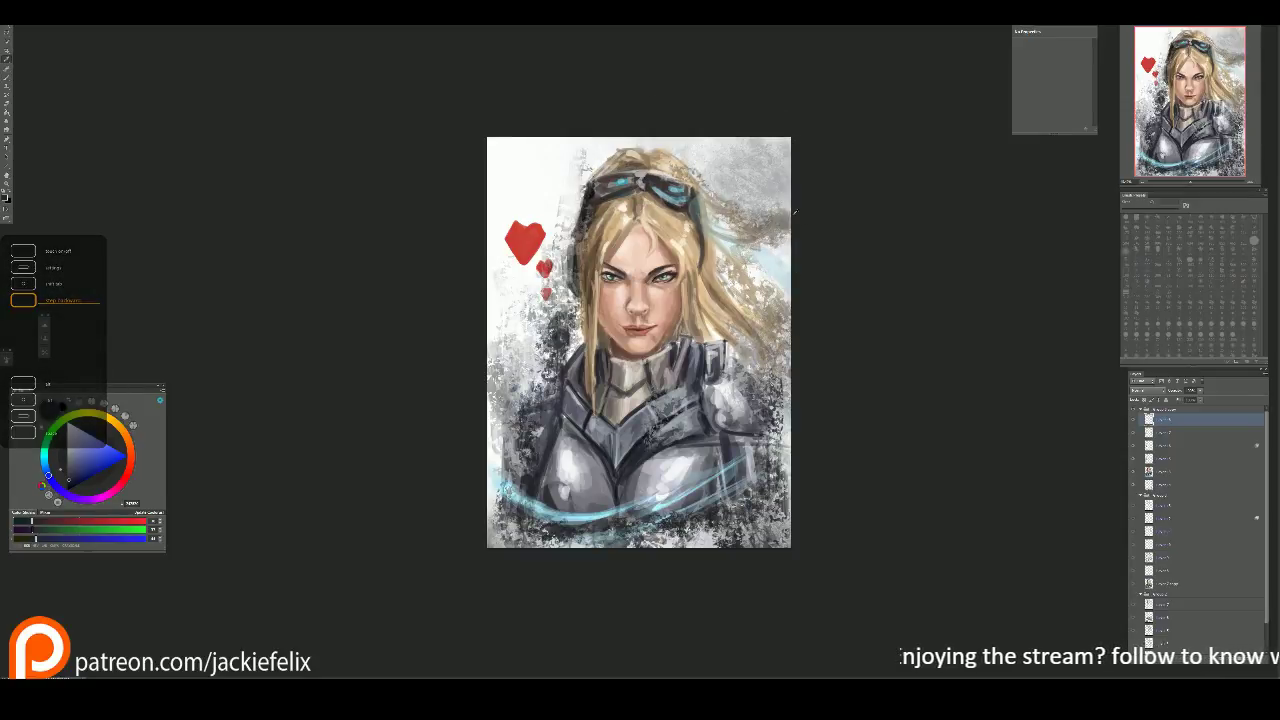
mouse_move(573, 264)
mouse_down()
mouse_move(499, 165)
mouse_move(537, 160)
mouse_move(499, 205)
mouse_move(465, 335)
mouse_up()
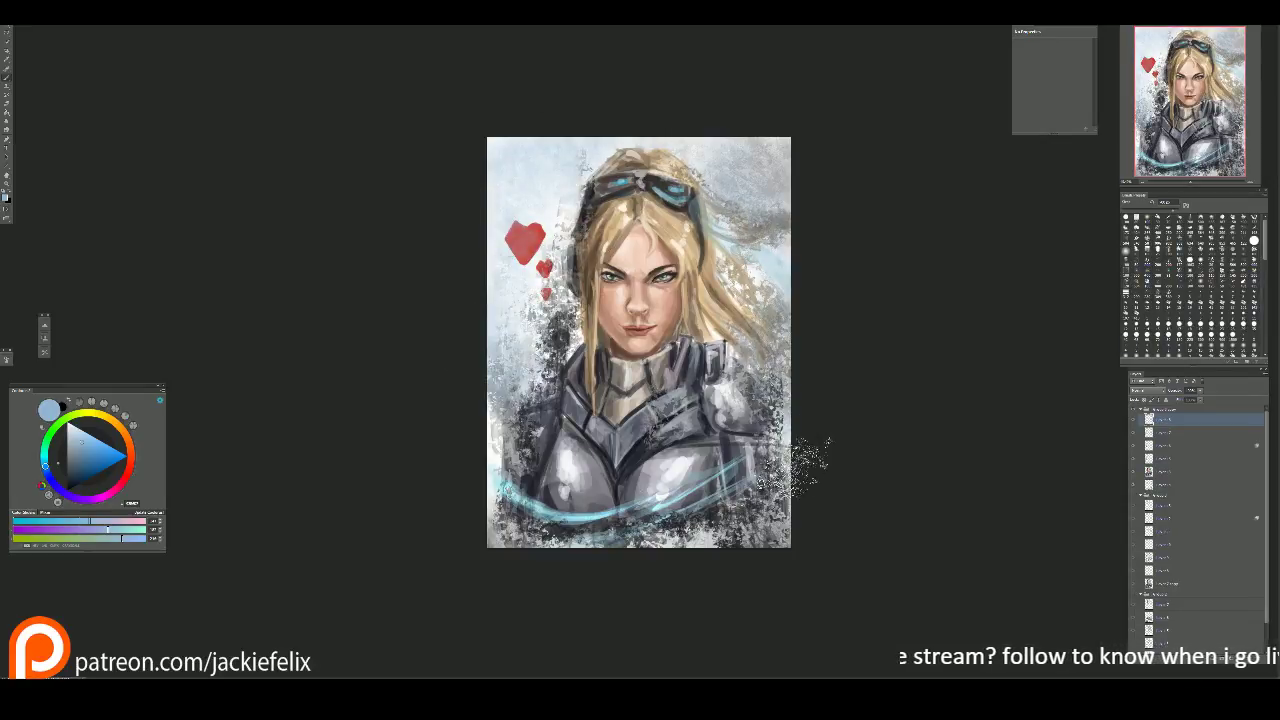
key(ctrl+z)
key(ctrl+z)
key(ctrl+z)
key(ctrl+z)
key(ctrl+z)
key(ctrl+z)
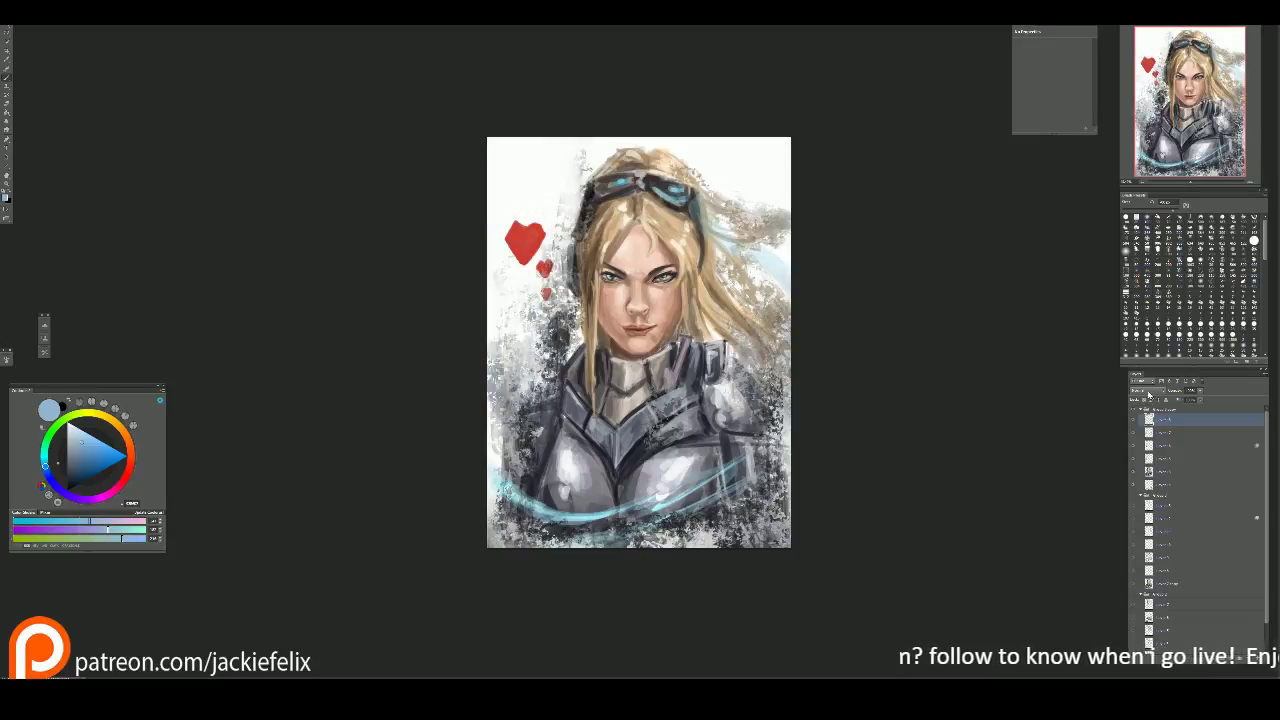
key(ctrl+z)
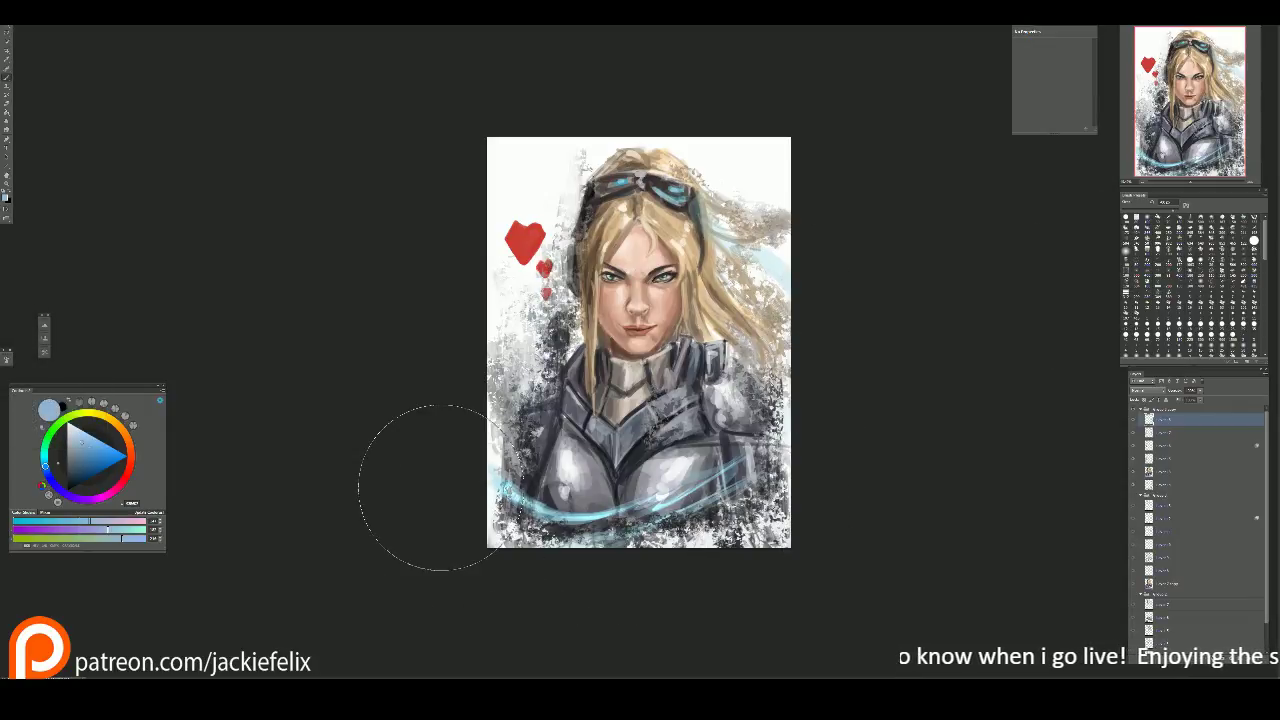
Step: Paint white and sampled grey splatter over the shoulder armour beneath the flowing hair
key(x)
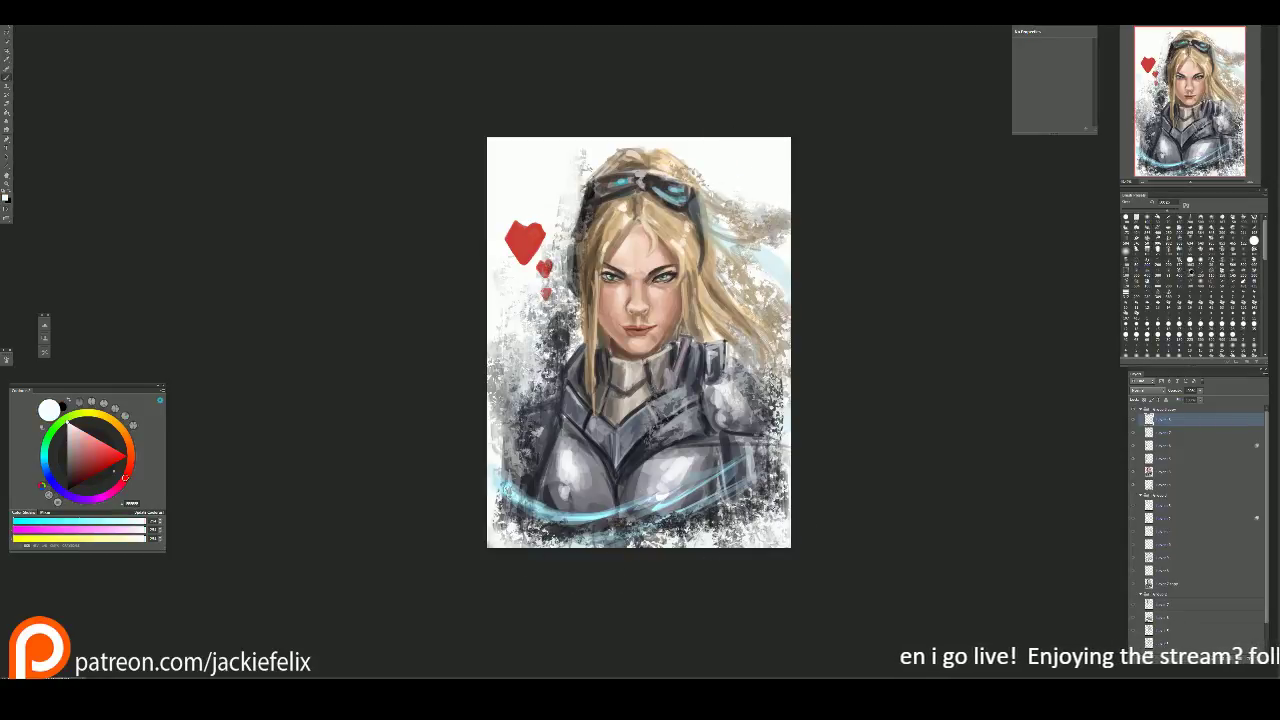
mouse_move(690, 420)
mouse_down()
mouse_move(718, 462)
mouse_move(655, 482)
mouse_up()
key(ctrl+z)
drag(740, 402, 768, 370)
alt+click(655, 435)
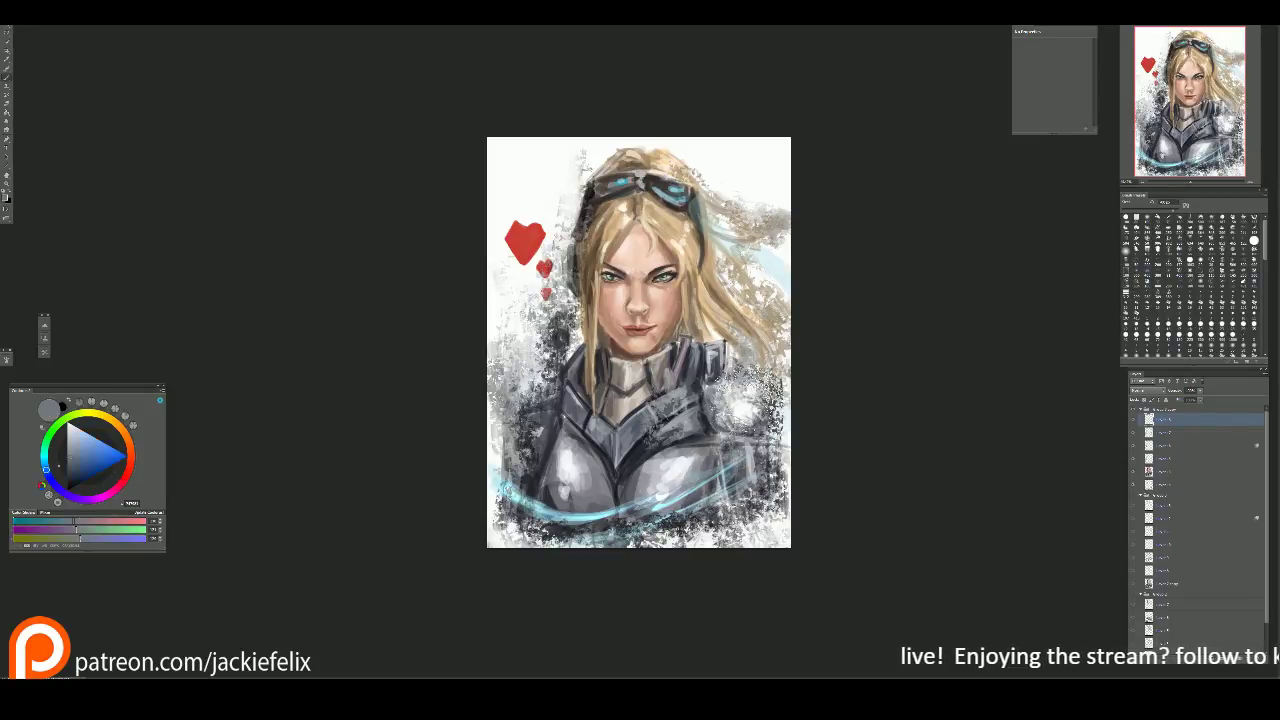
alt+click(745, 416)
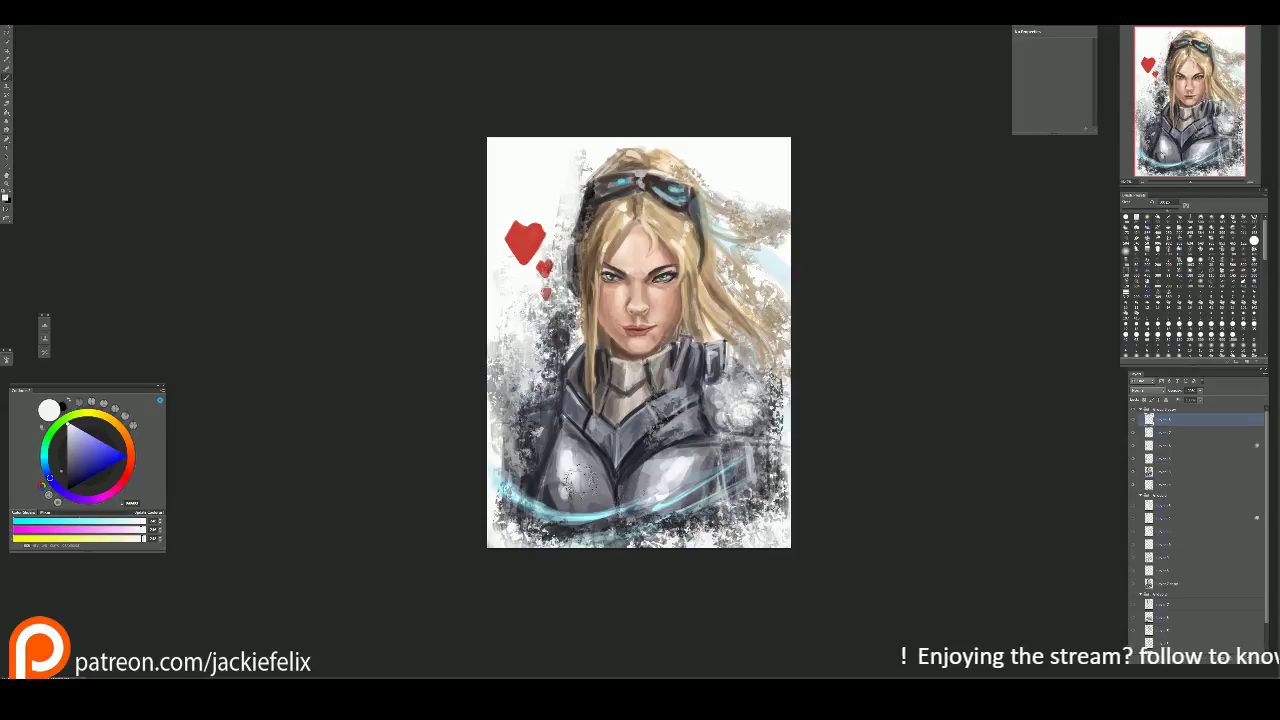
Step: Paint light splatter in sampled greys over the chest plates and up toward the shoulder armour
mouse_move(570, 472)
mouse_down()
mouse_move(586, 499)
mouse_move(594, 487)
mouse_move(576, 495)
mouse_move(606, 522)
mouse_up()
alt+click(585, 505)
alt+click(570, 475)
mouse_move(628, 462)
mouse_down()
mouse_move(640, 412)
mouse_move(690, 410)
mouse_move(716, 384)
mouse_up()
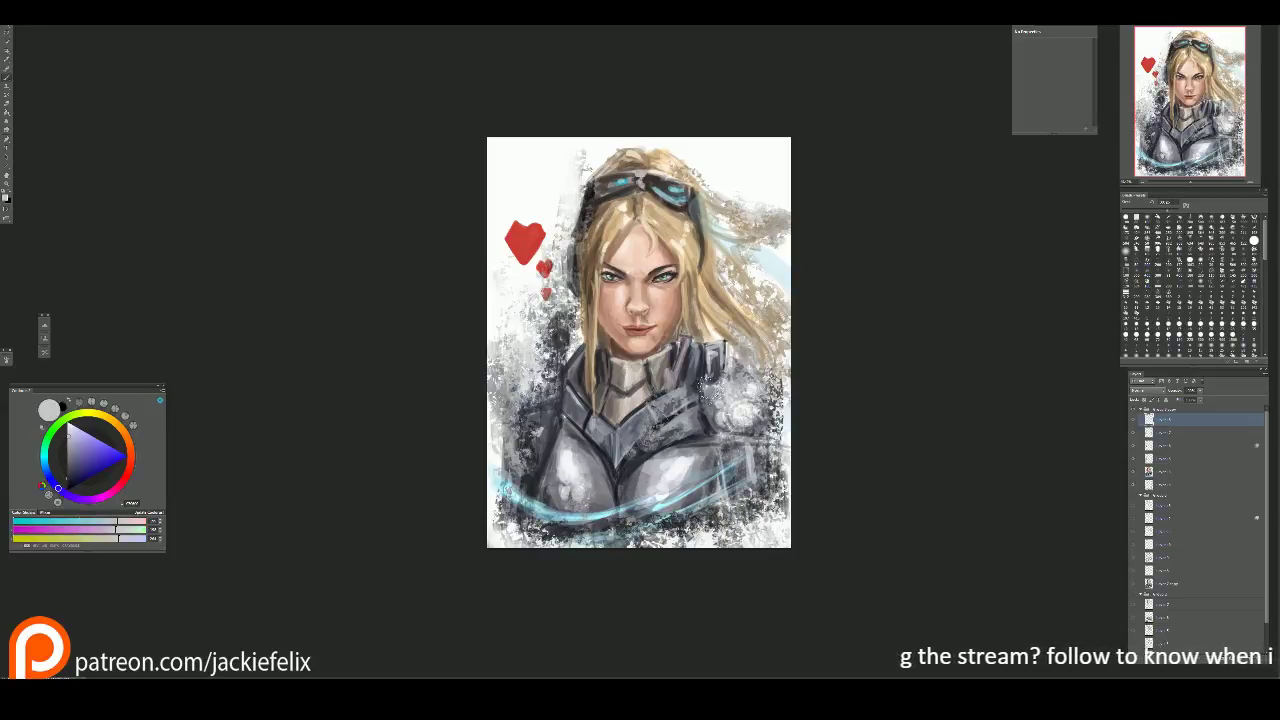
Step: Dab sampled dark brown and pale beige texture along the jaw's shadow and the upper collar
alt+click(621, 349)
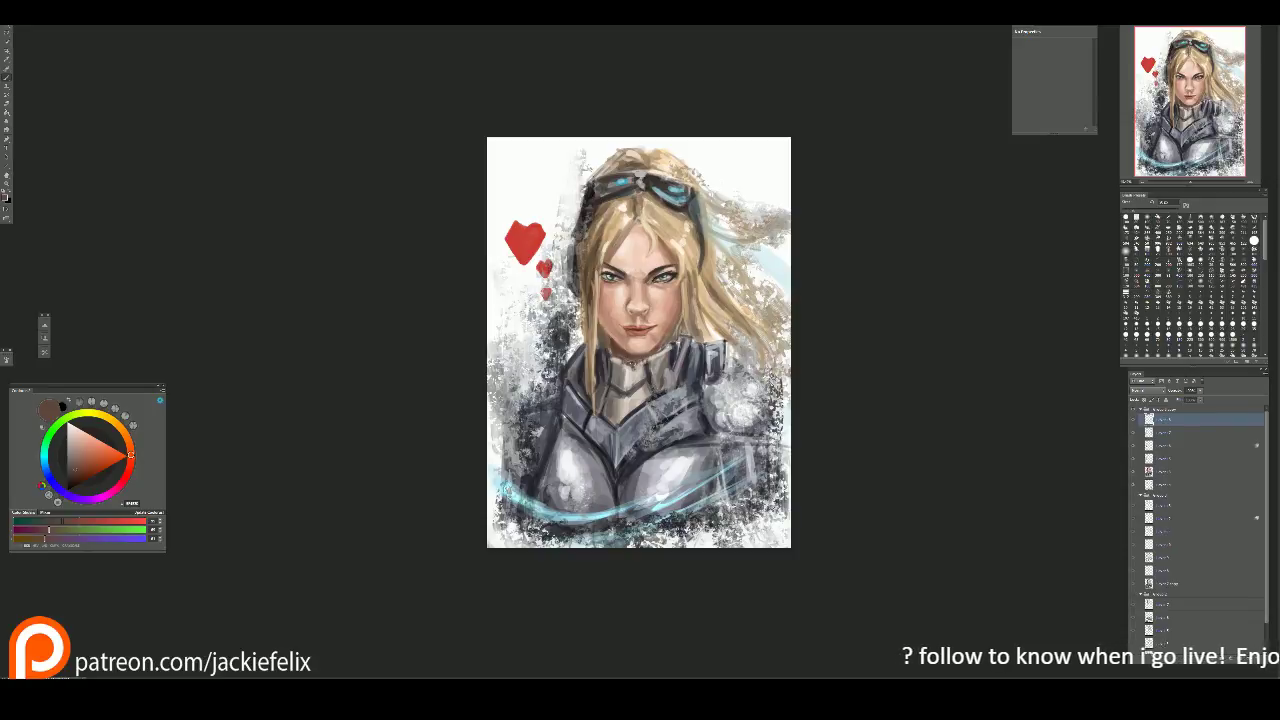
alt+click(627, 365)
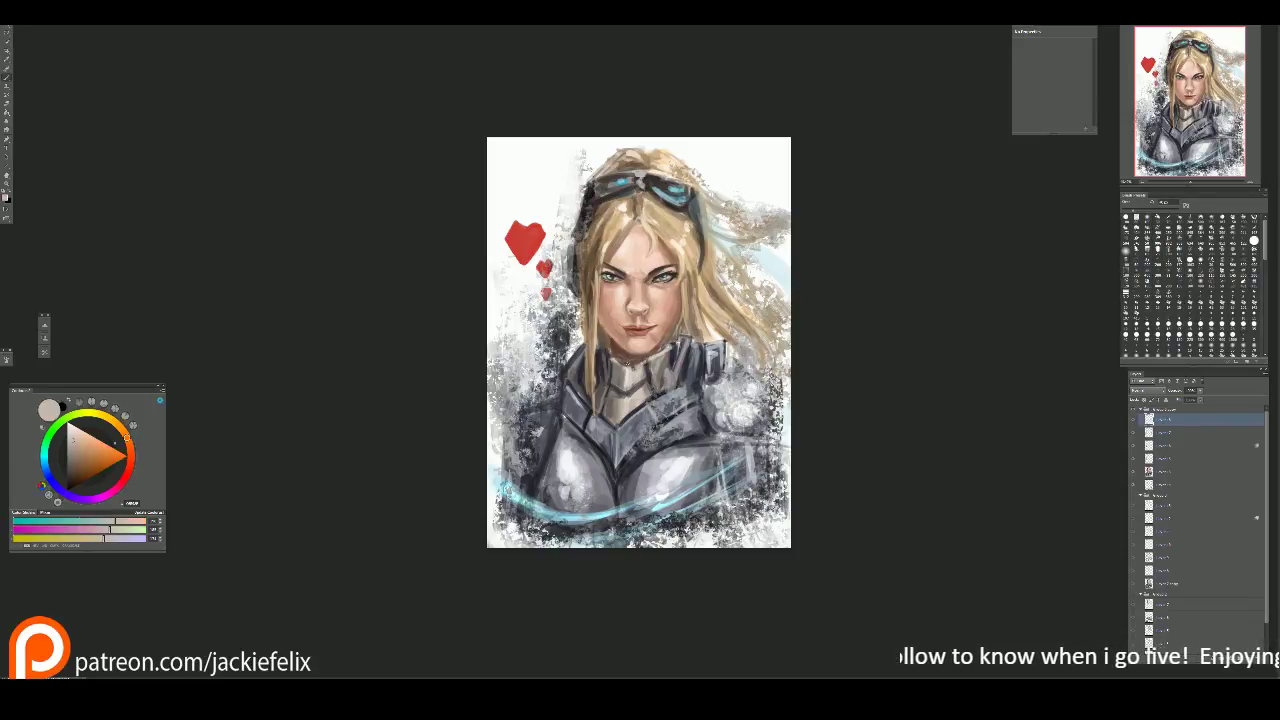
alt+click(637, 365)
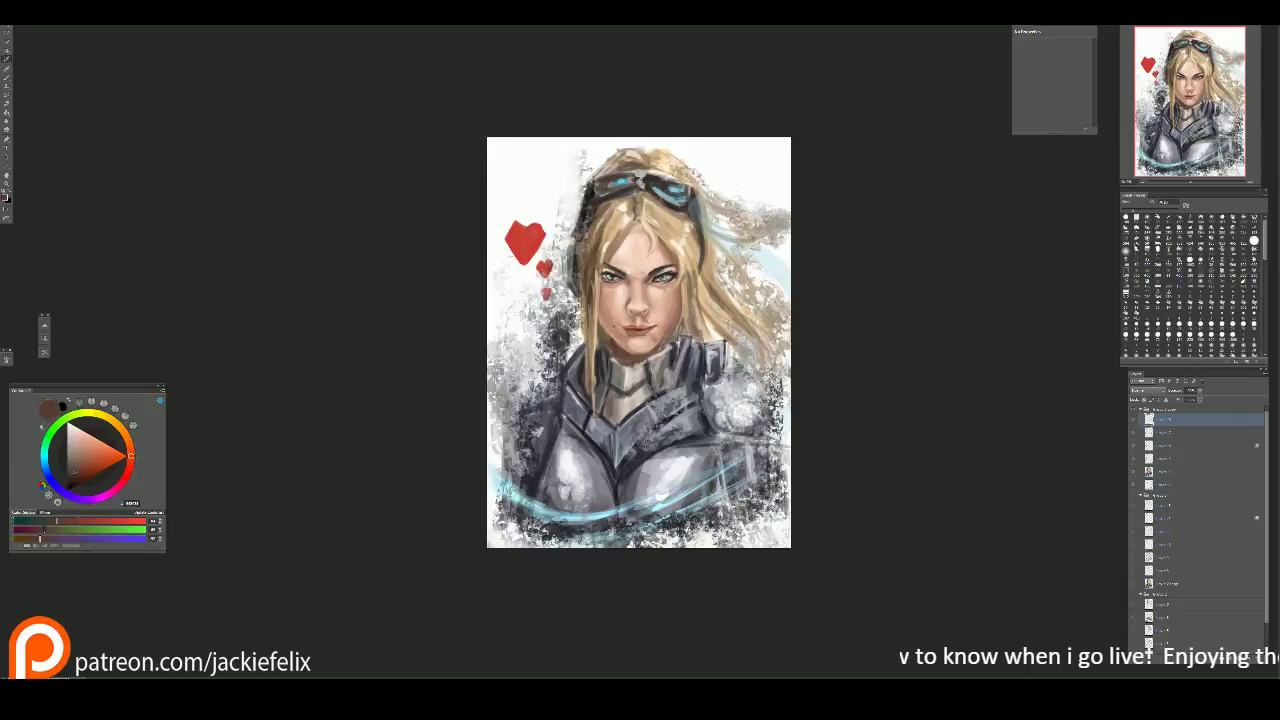
alt+click(616, 347)
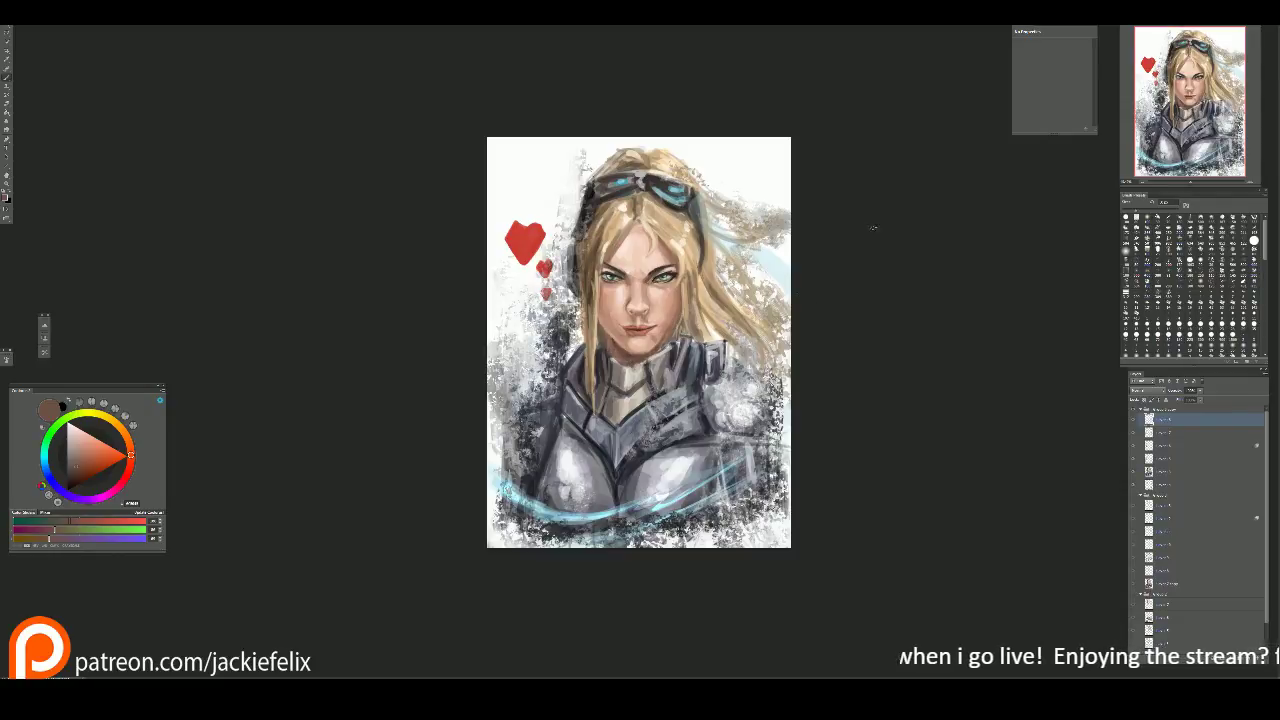
Step: Paint pale cyan light streaks along the lower arc and across the upper arm, with sampled dark accents on the chest plate
alt+click(518, 498)
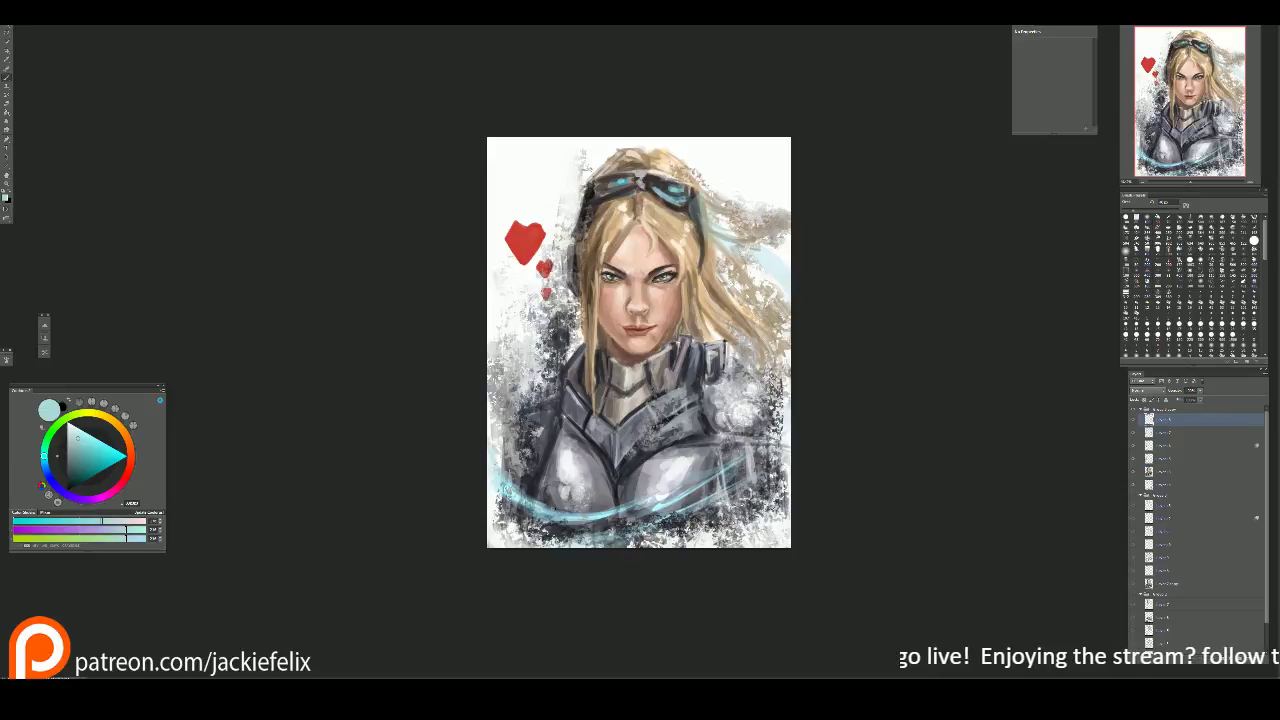
drag(556, 524, 630, 505)
mouse_move(548, 400)
mouse_down()
mouse_move(518, 484)
mouse_move(514, 474)
mouse_up()
alt+click(600, 452)
mouse_move(570, 430)
mouse_down()
mouse_move(604, 462)
mouse_move(598, 486)
mouse_up()
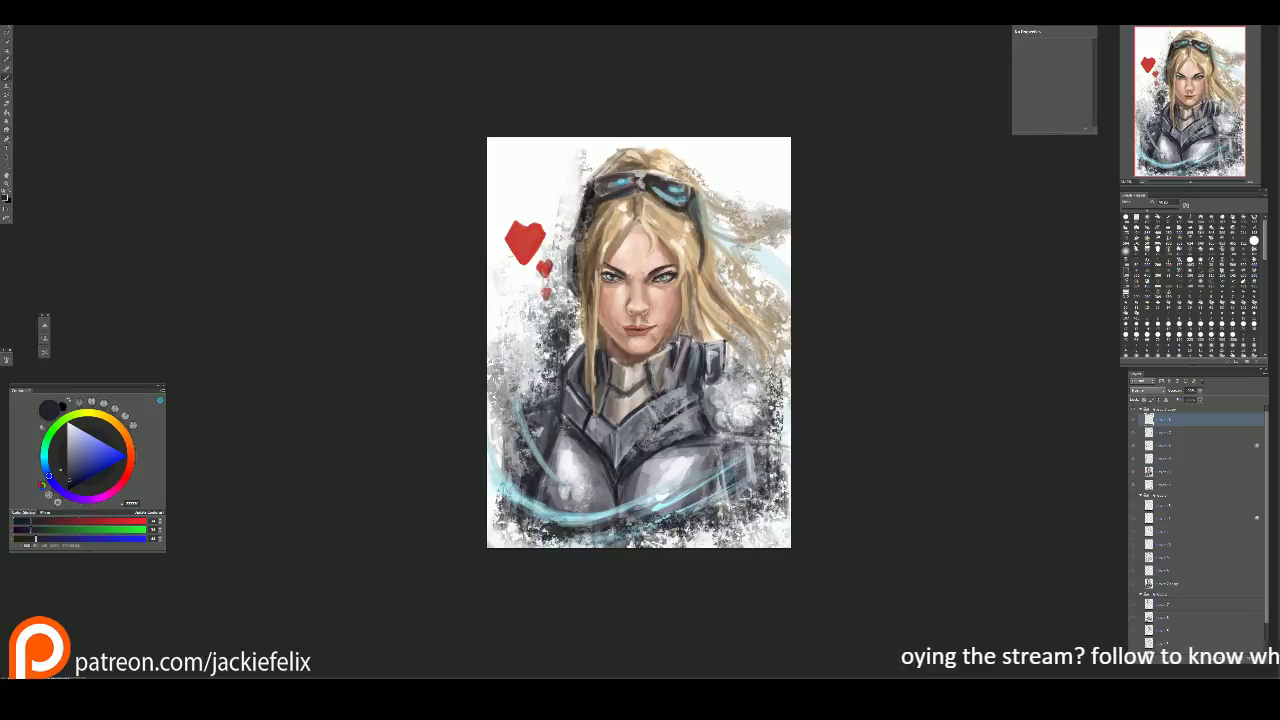
Step: Add a new layer and paint a darkened reddish-brown mixed from the sampled skin tone down the cheek toward the jaw
key(alt)
alt+click(673, 263)
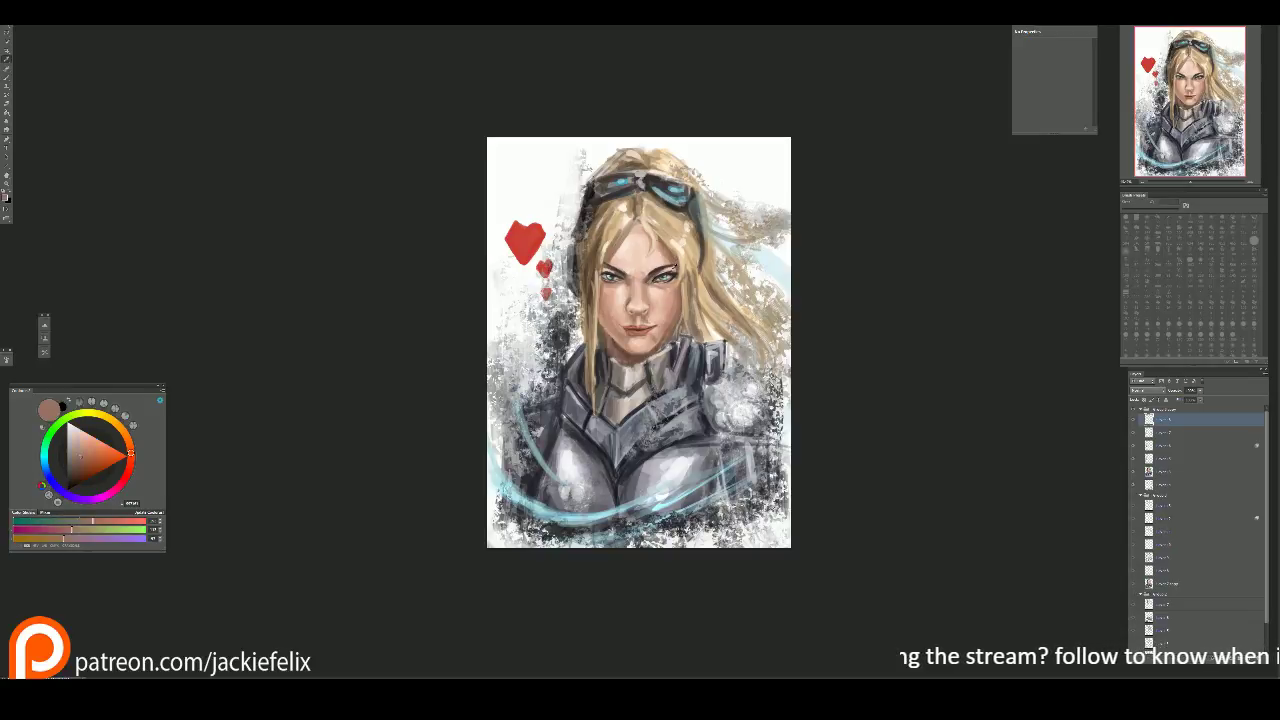
scroll(673, 263, up, 4)
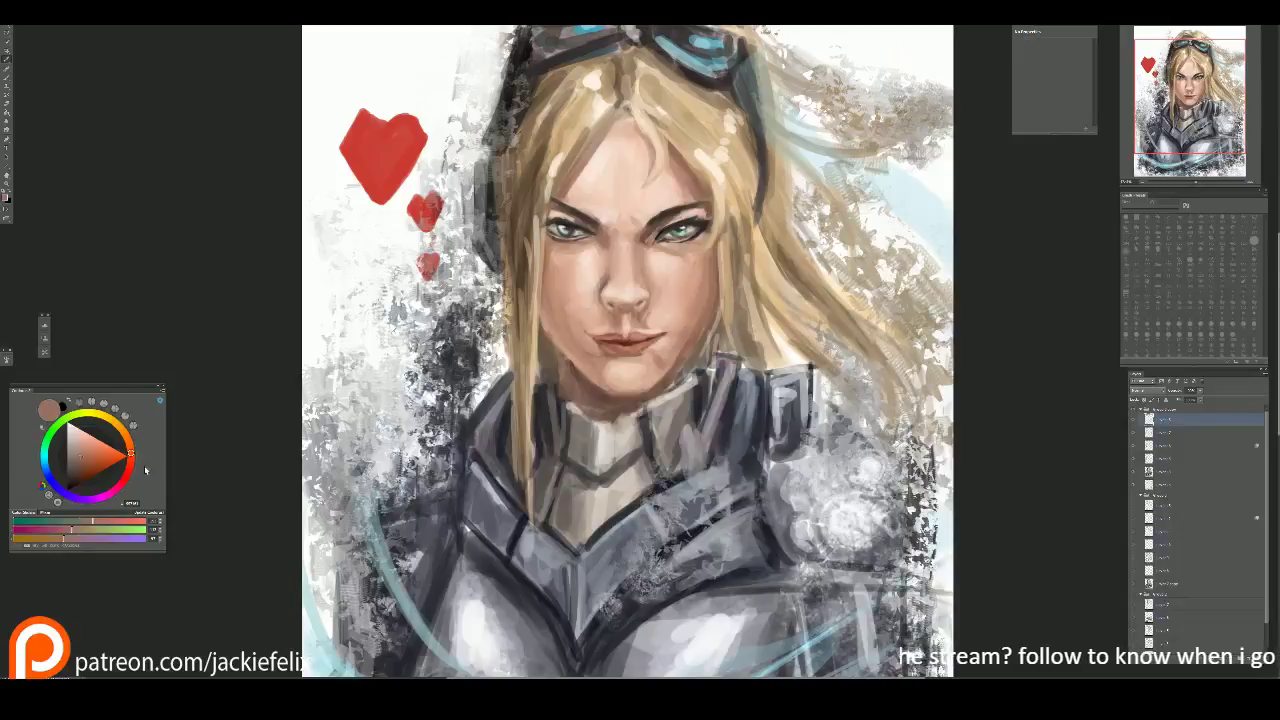
click(80, 465)
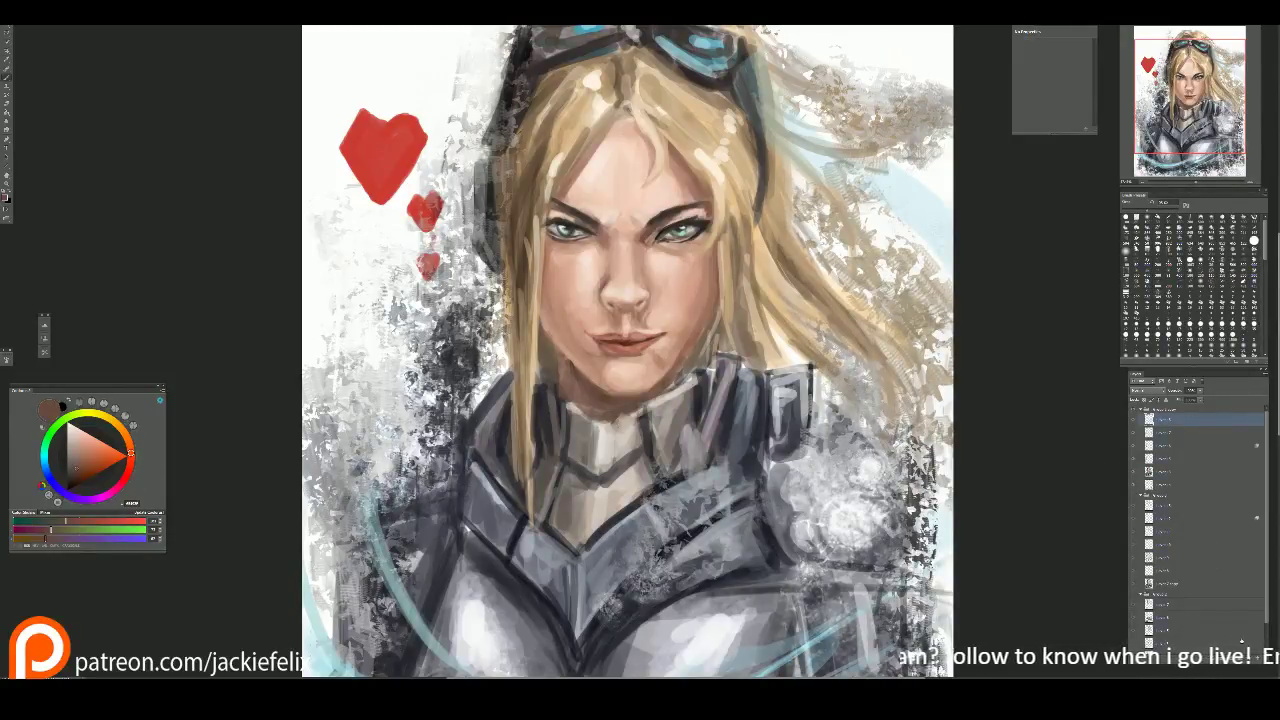
key(ctrl+shift+alt+n)
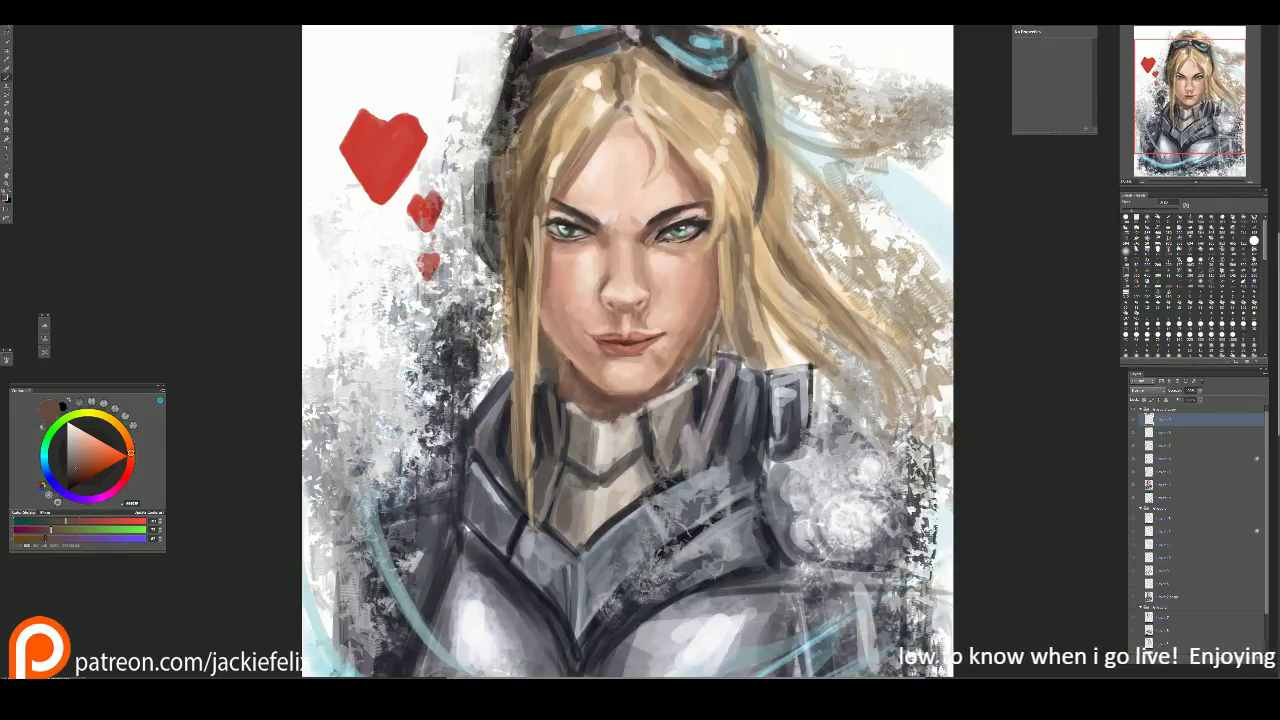
drag(560, 300, 578, 365)
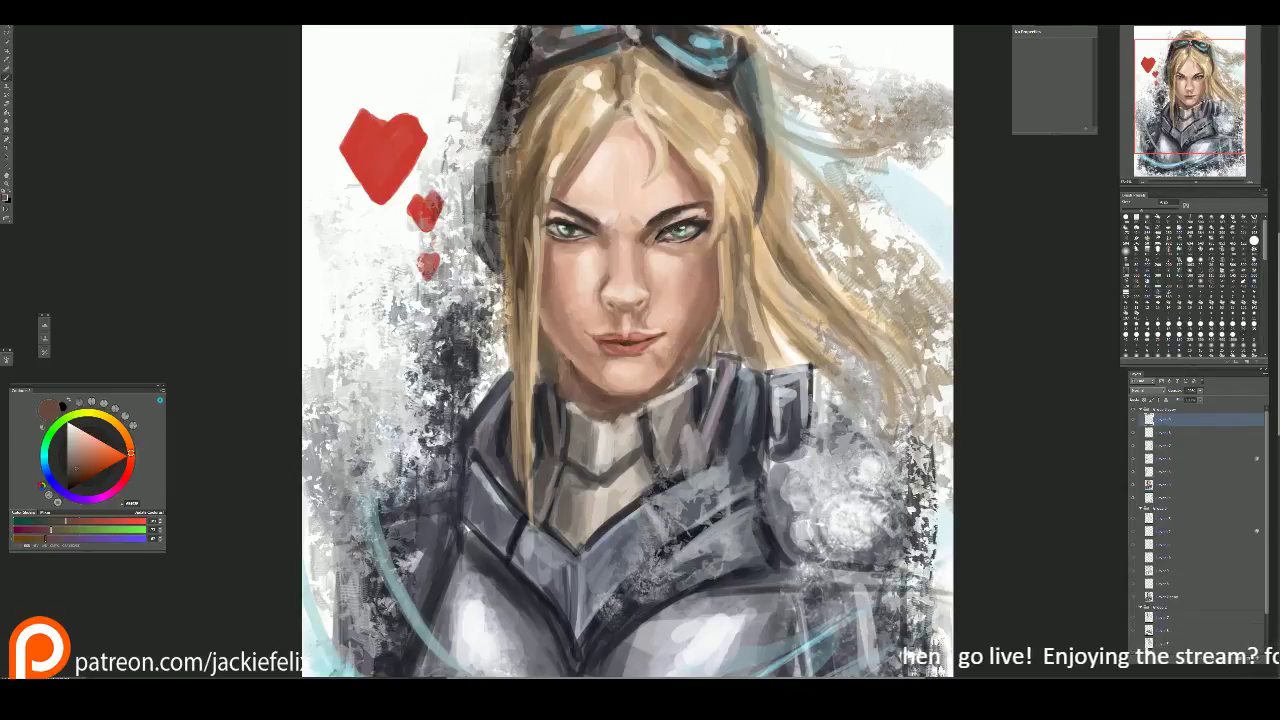
Step: Dab fine reddish-brown skin texture over both cheeks with a smaller brush
key(bracketleft)
key(bracketleft)
key(bracketleft)
key(bracketleft)
key(bracketleft)
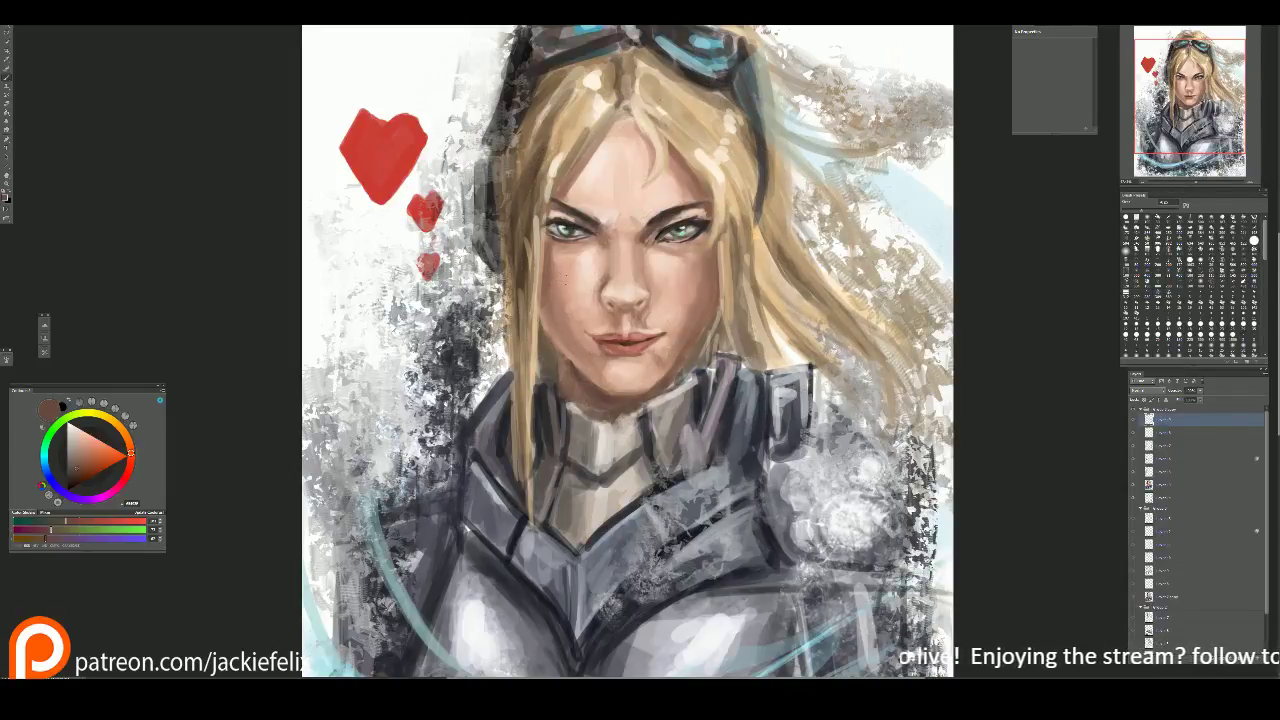
drag(567, 255, 556, 300)
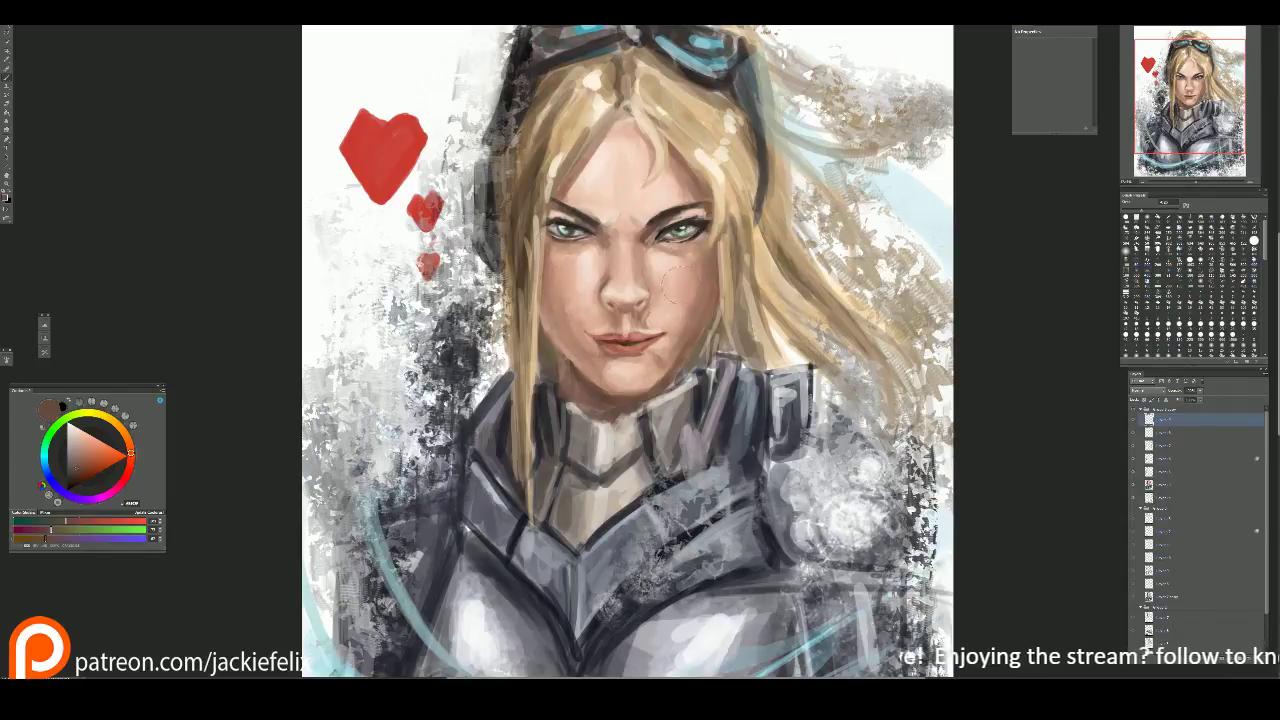
drag(696, 250, 692, 320)
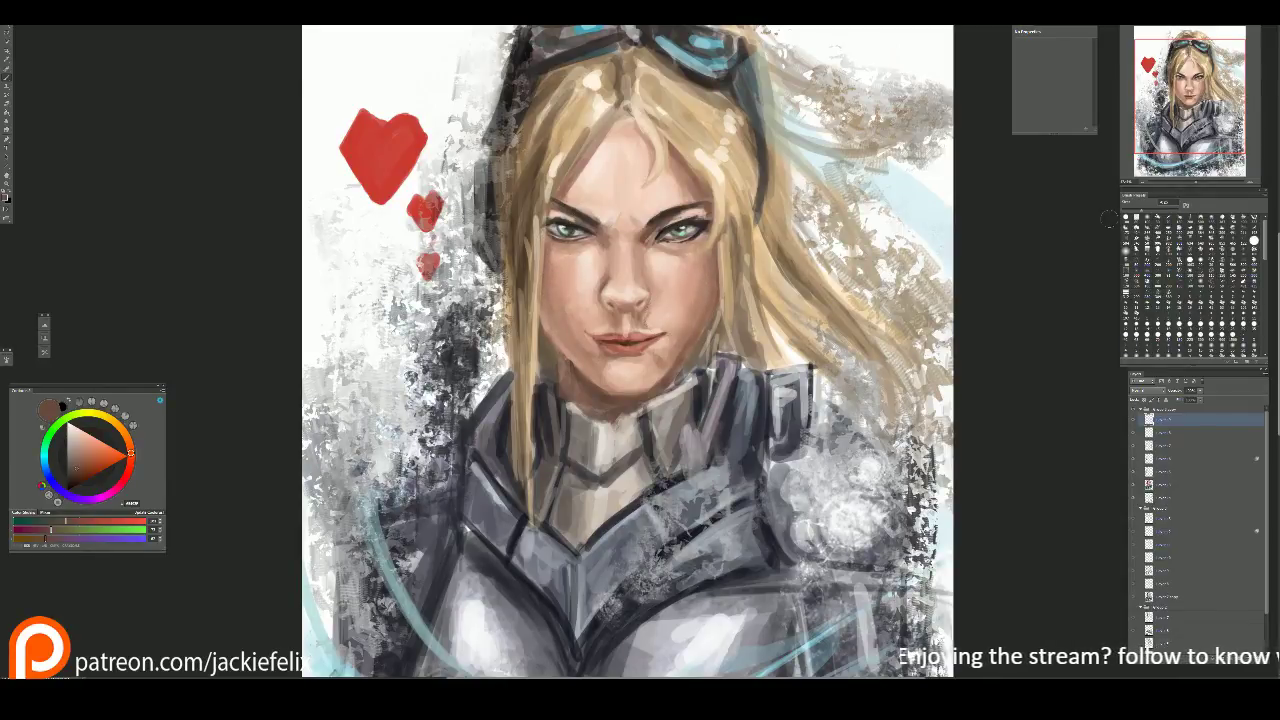
drag(712, 244, 712, 295)
Step: Paint sampled rosy-brown skin texture along the forehead's hairline and down the cheek nearest the hearts
alt+click(705, 265)
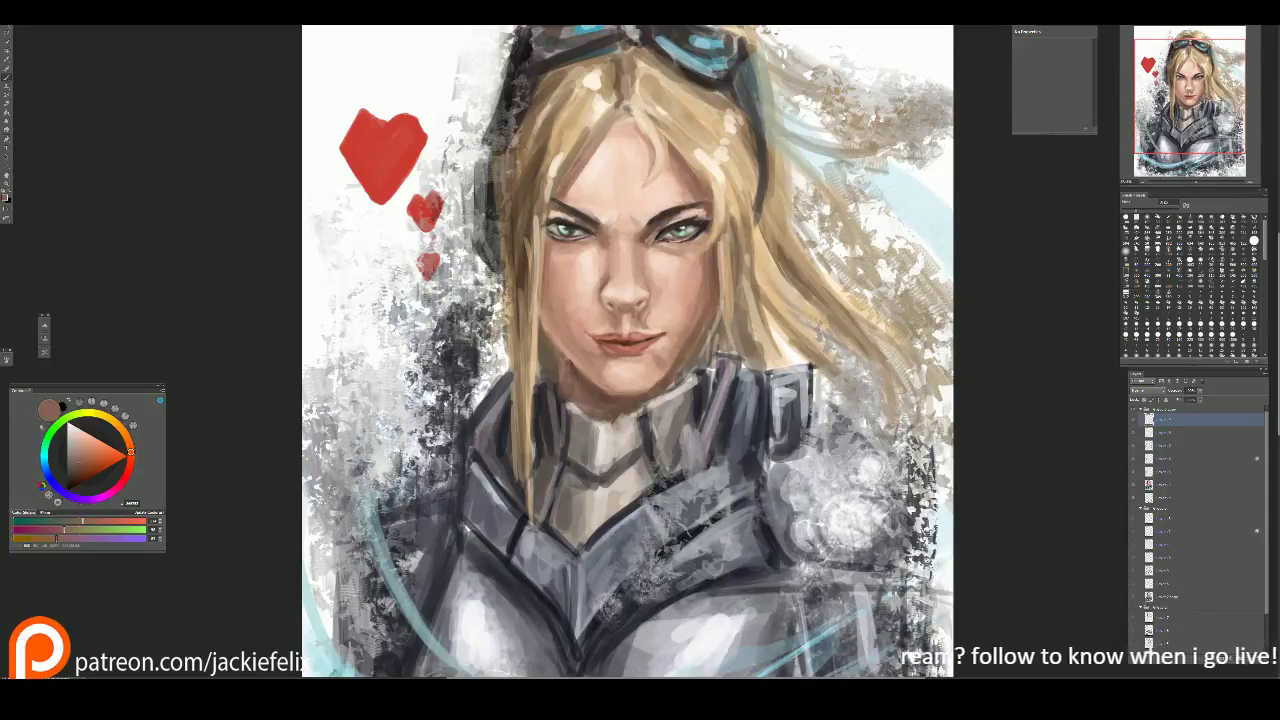
drag(605, 126, 590, 162)
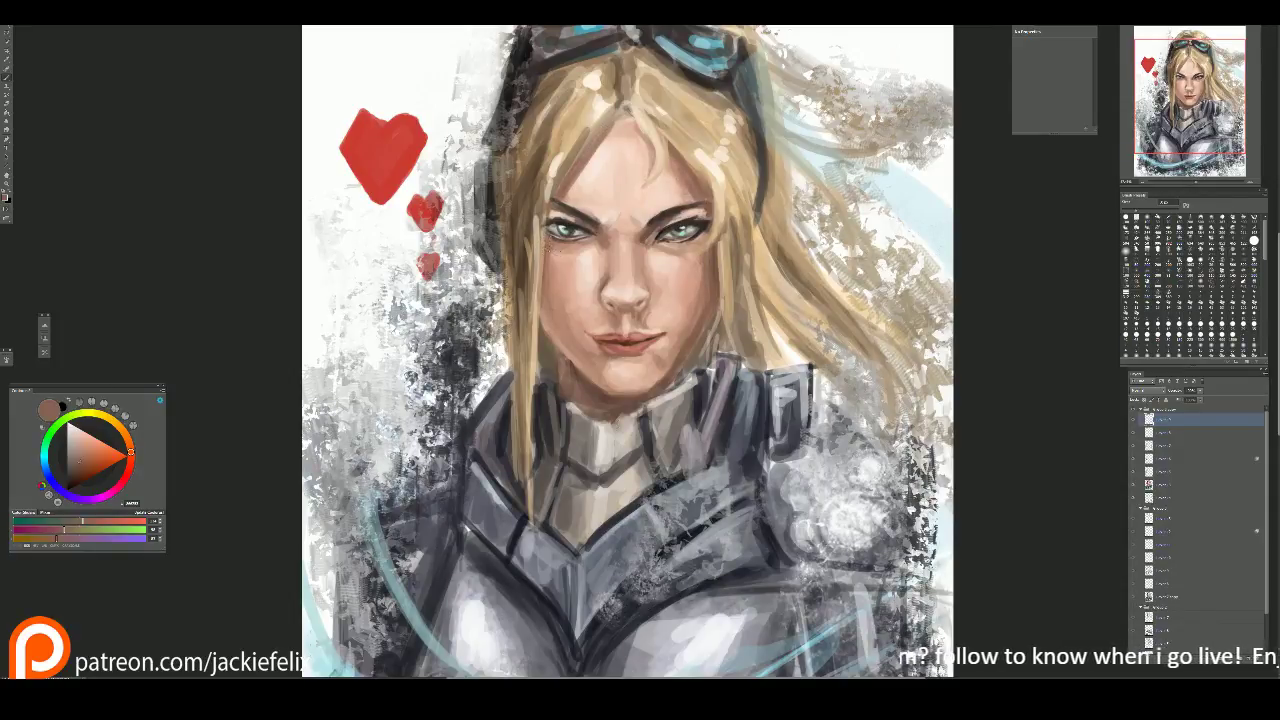
drag(552, 256, 562, 352)
alt+click(557, 276)
alt+click(550, 274)
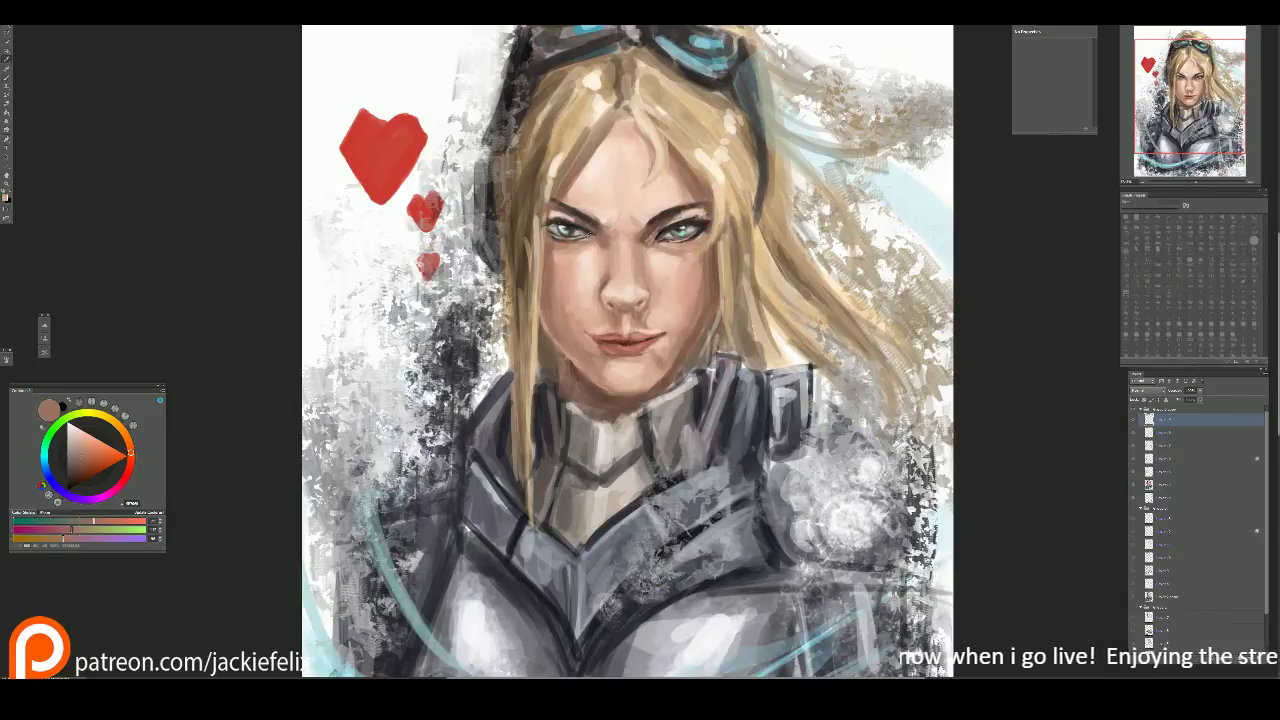
Step: Refine the brow area, nose and upper cheeks with sampled pale pink highlights and soft rosy skin tones
alt+click(630, 296)
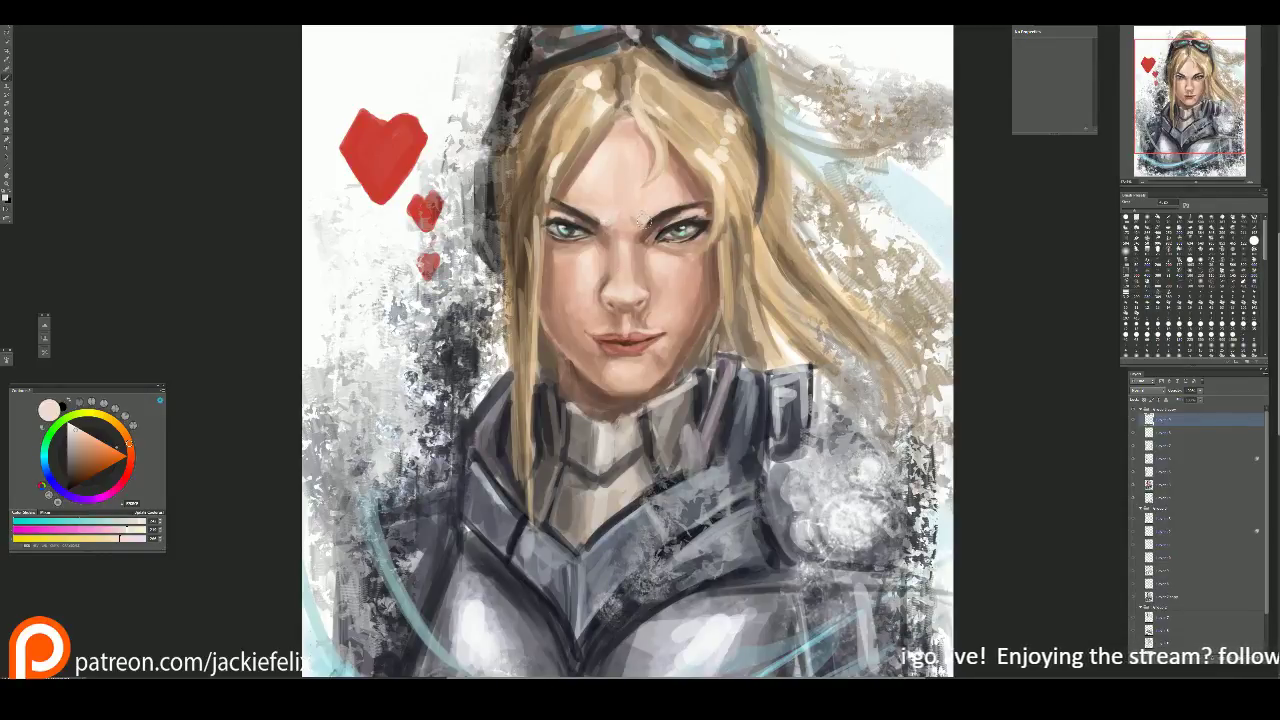
alt+click(676, 256)
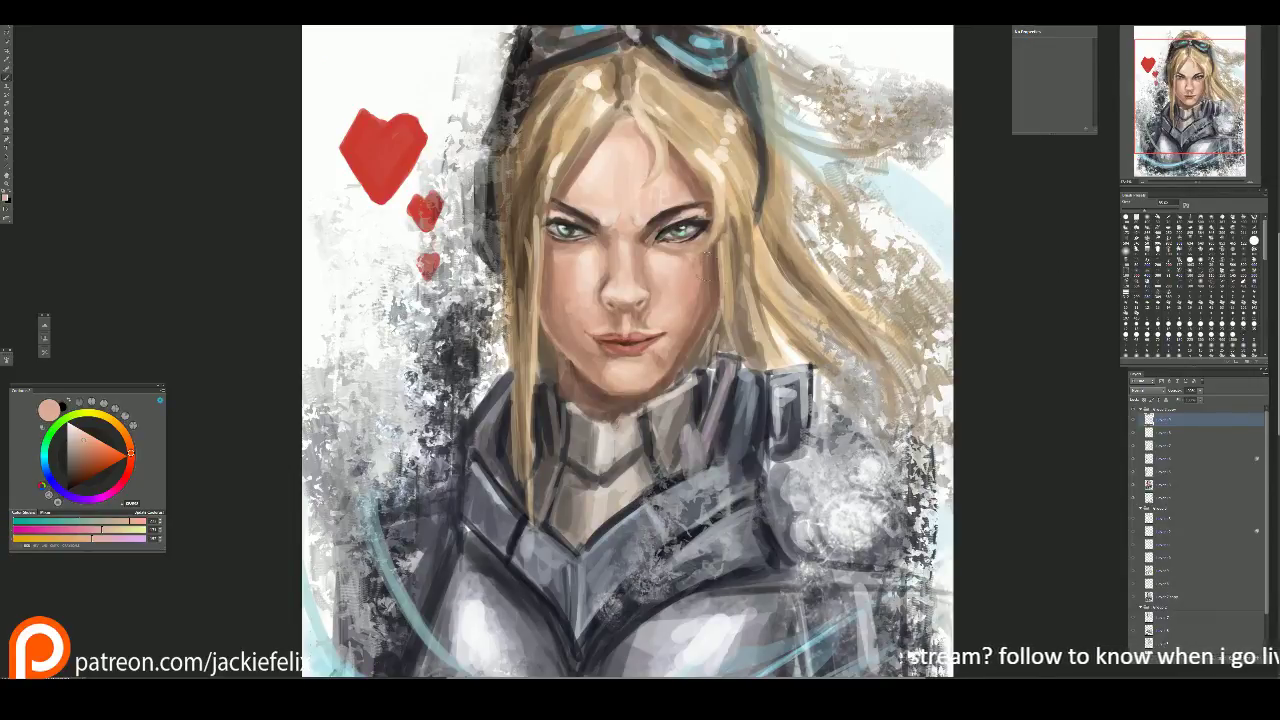
scroll(703, 257, up, 2)
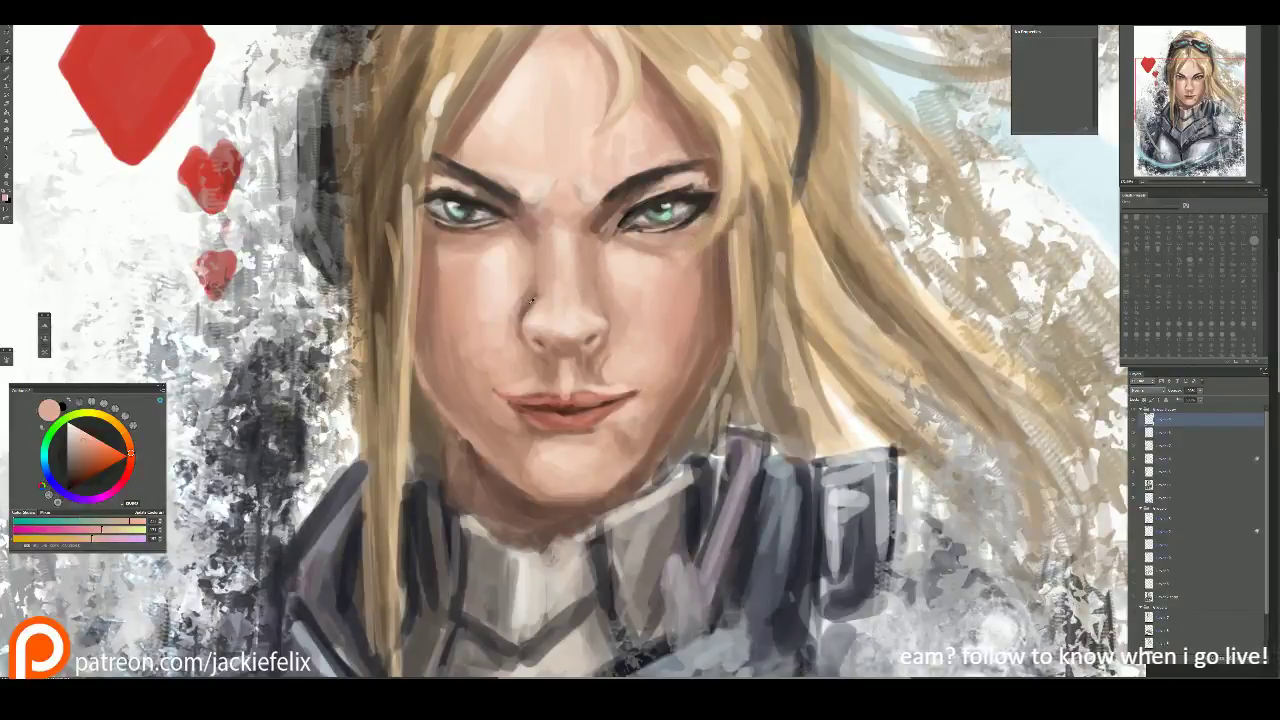
key(b)
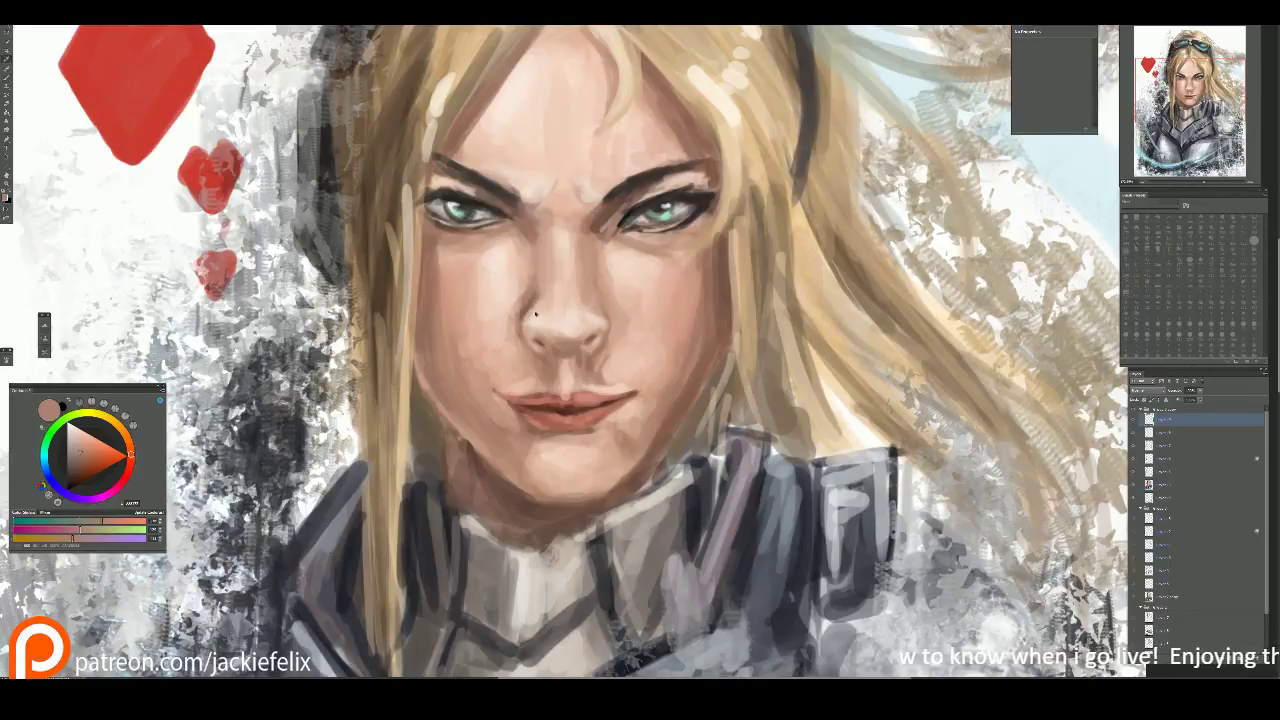
alt+click(538, 298)
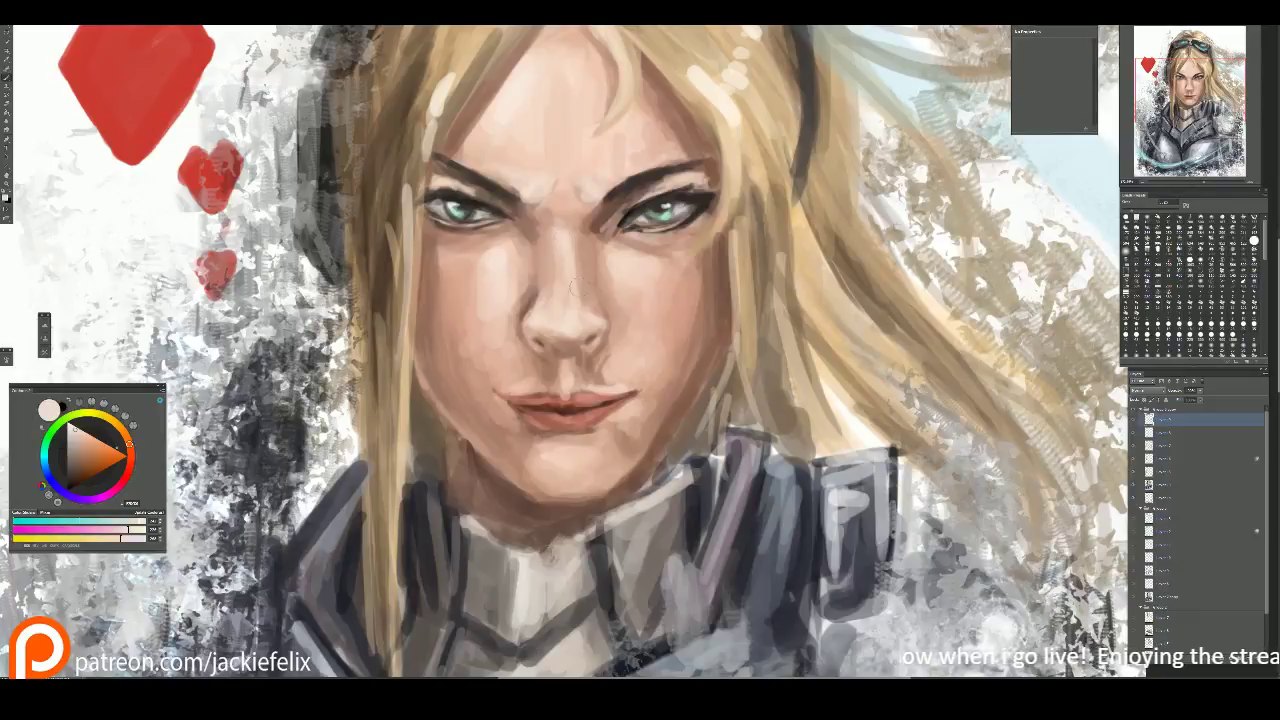
key(alt)
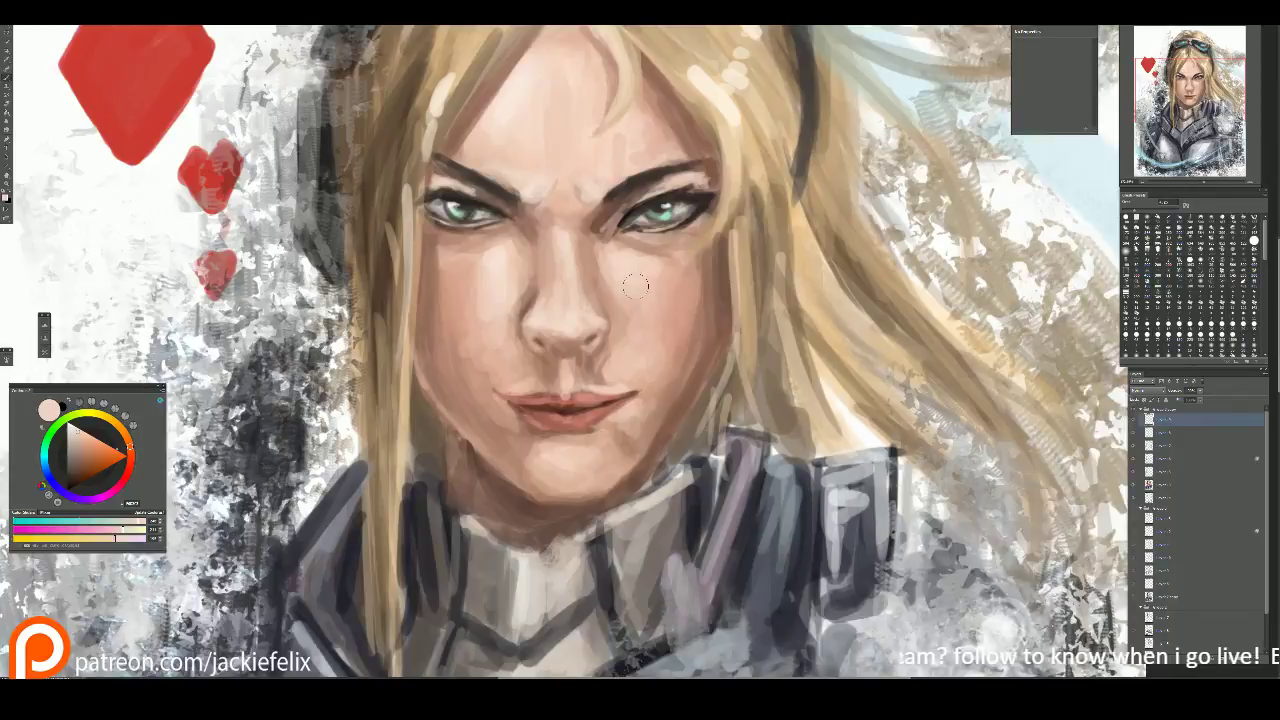
Step: Rework the outer tail of the eyebrow nearest the hearts with sampled dark brown and skin tones
scroll(636, 287, up, 2)
alt+click(368, 128)
mouse_move(376, 118)
mouse_down()
mouse_move(372, 160)
mouse_move(362, 130)
mouse_move(374, 155)
mouse_move(352, 162)
mouse_move(384, 165)
mouse_move(332, 190)
mouse_up()
drag(368, 124, 462, 172)
key(ctrl+z)
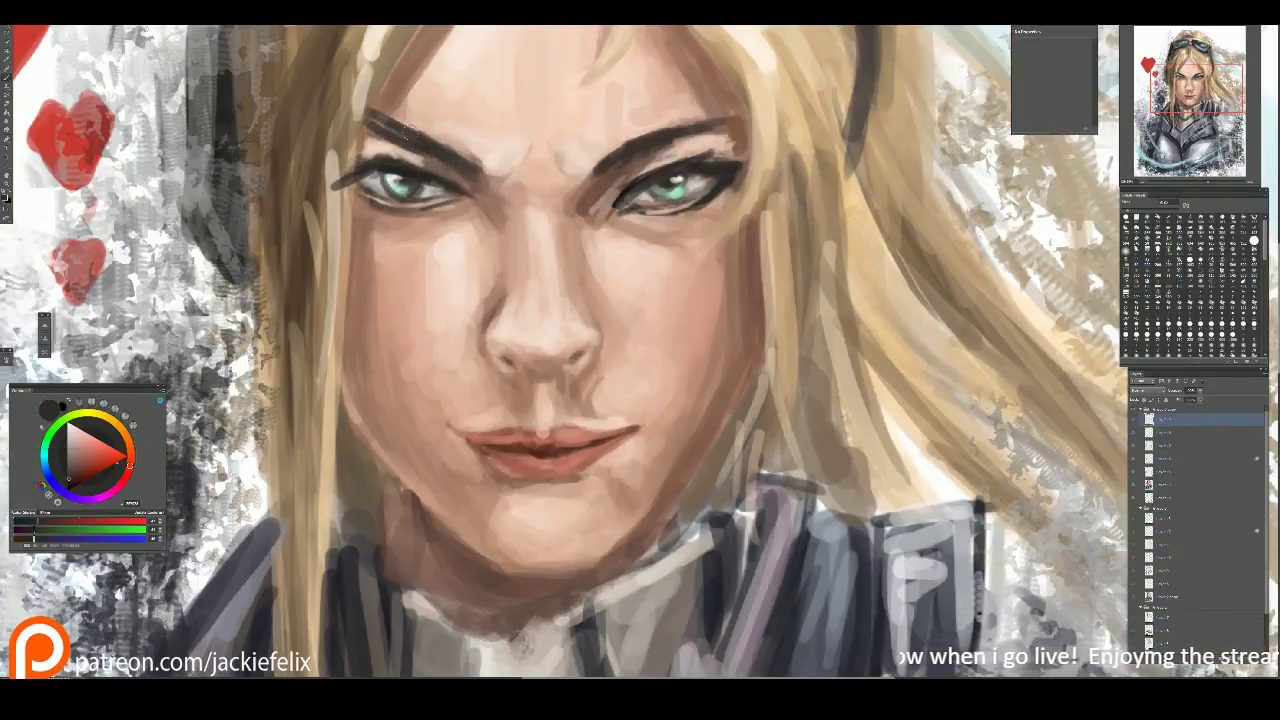
key(alt)
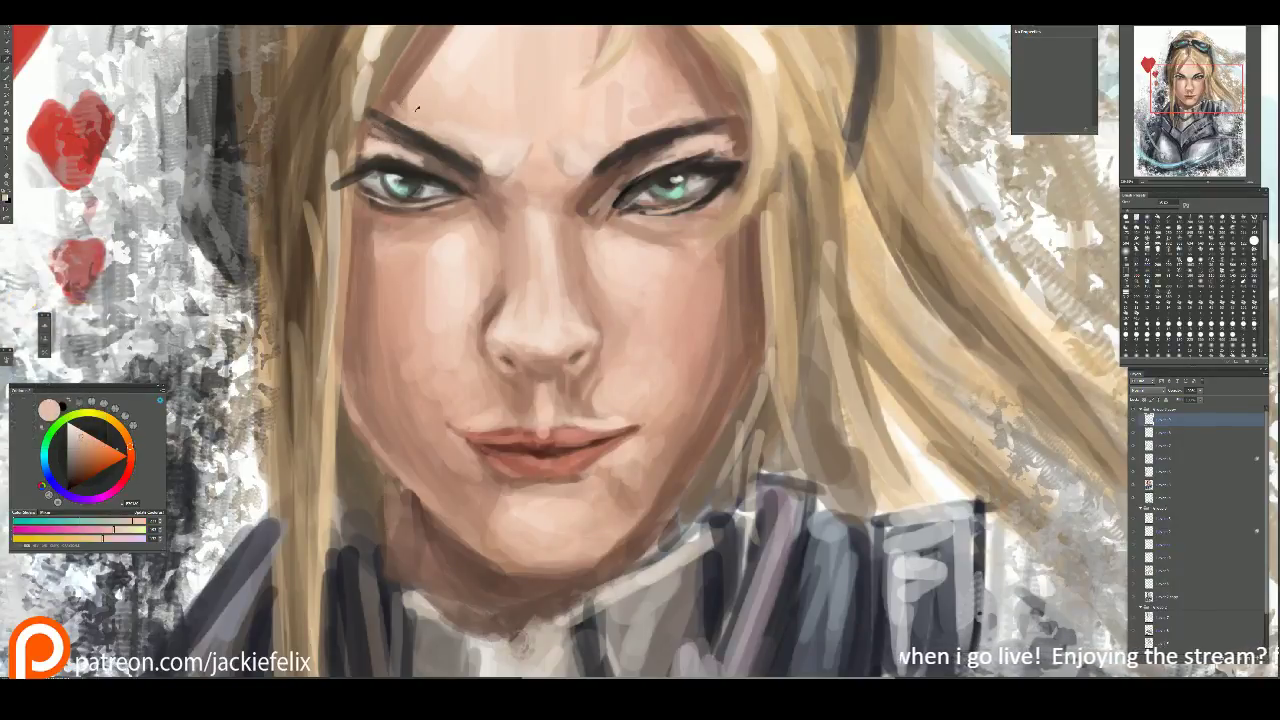
alt+click(365, 131)
mouse_move(365, 134)
mouse_down()
mouse_move(372, 156)
mouse_move(418, 174)
mouse_up()
key(ctrl+minus)
key(ctrl+minus)
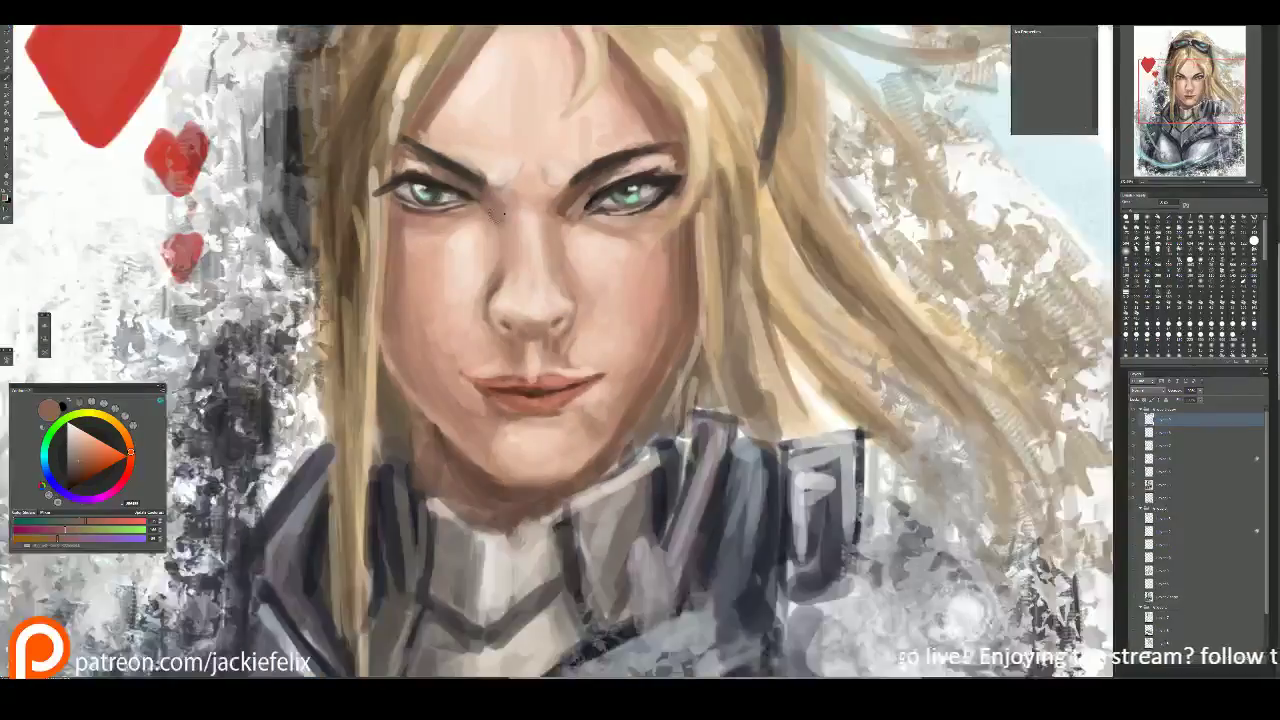
Step: Touch up the forehead, the far brow's end and both outer cheeks with sampled pale and rosy skin tones
alt+click(473, 140)
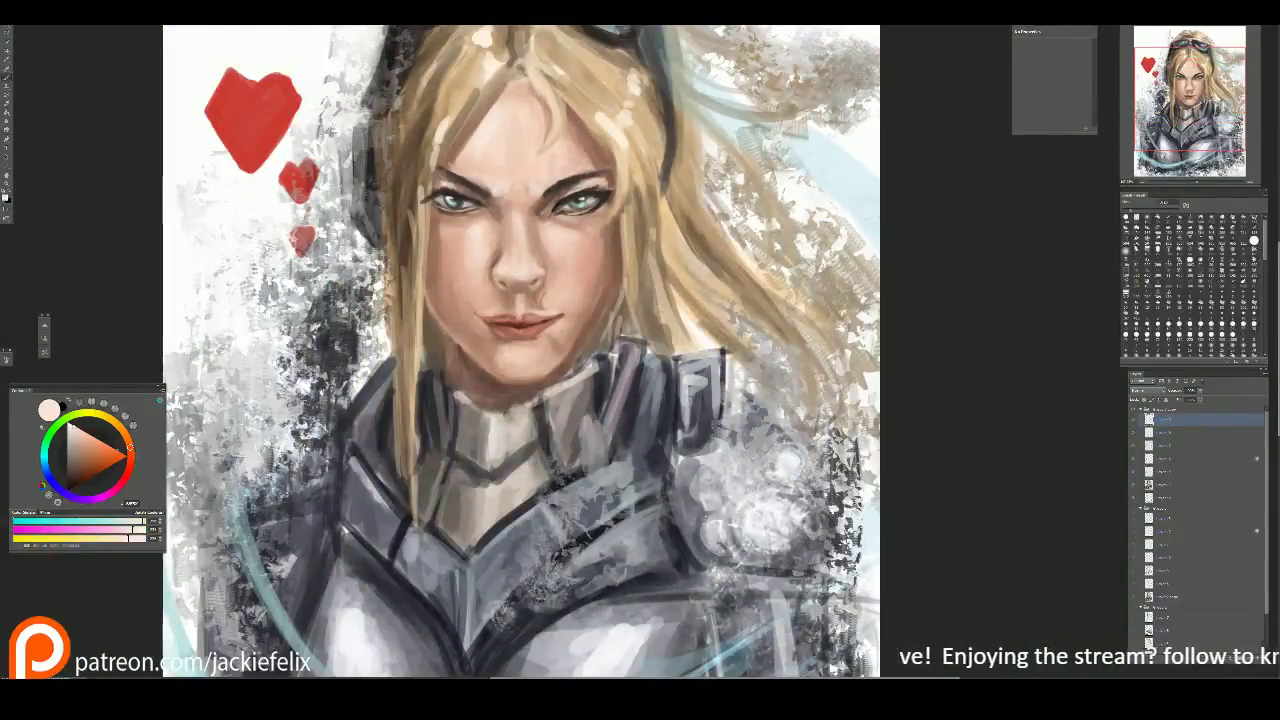
alt+click(602, 184)
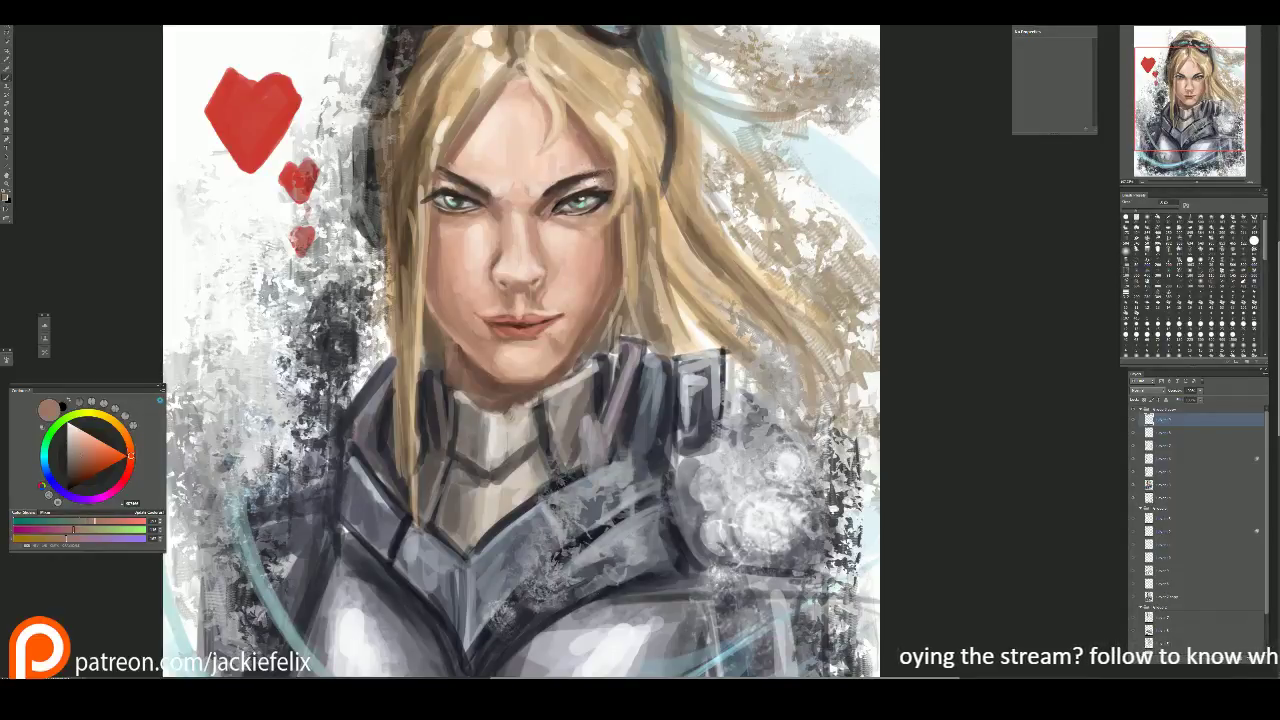
alt+click(600, 233)
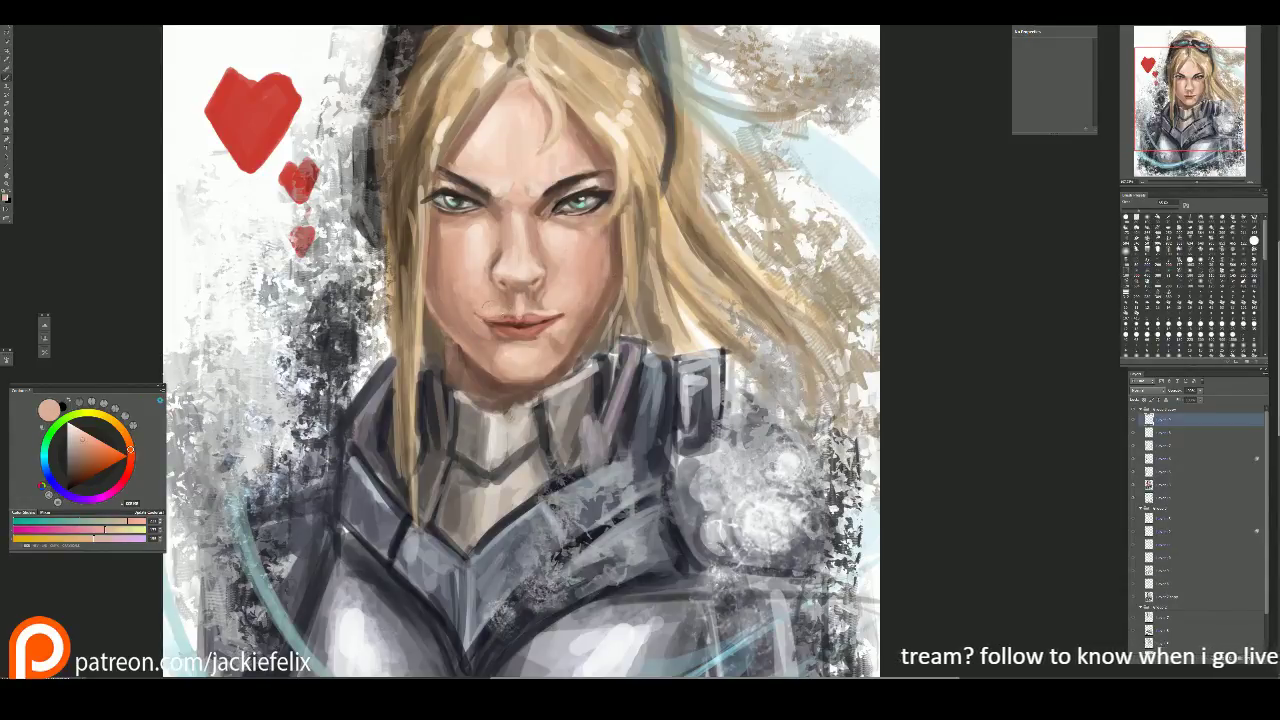
alt+click(455, 262)
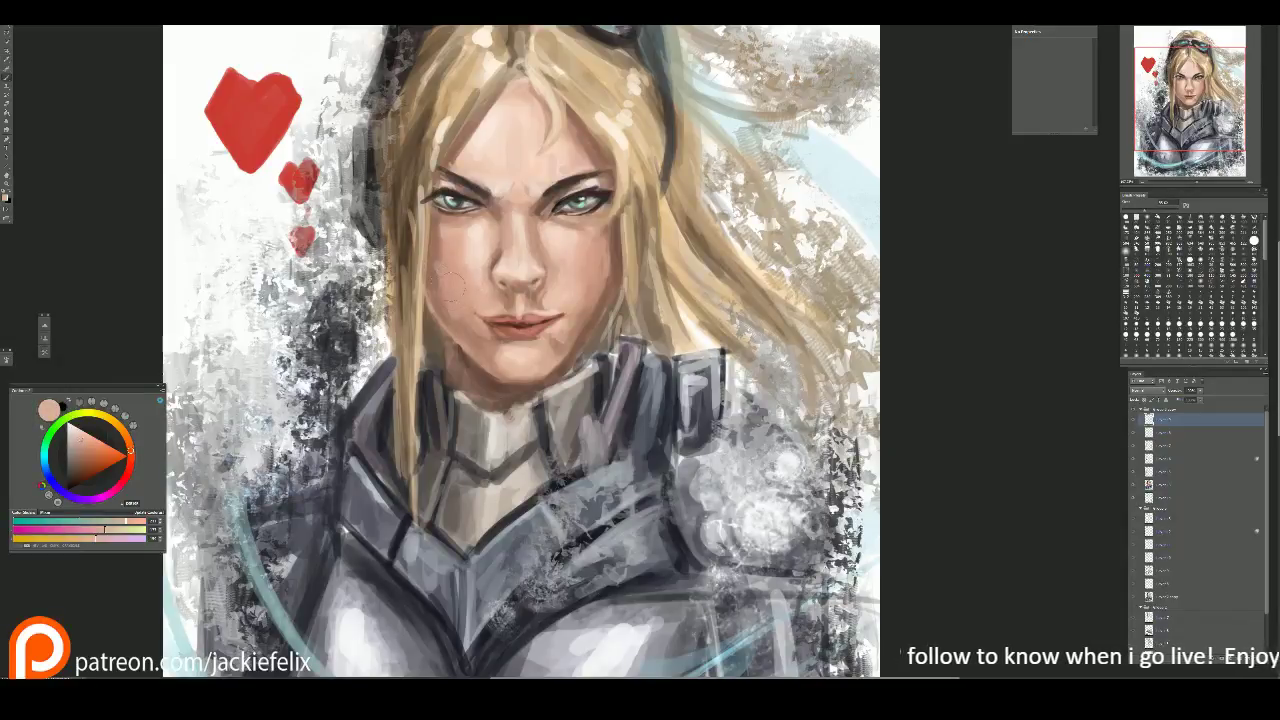
alt+click(611, 232)
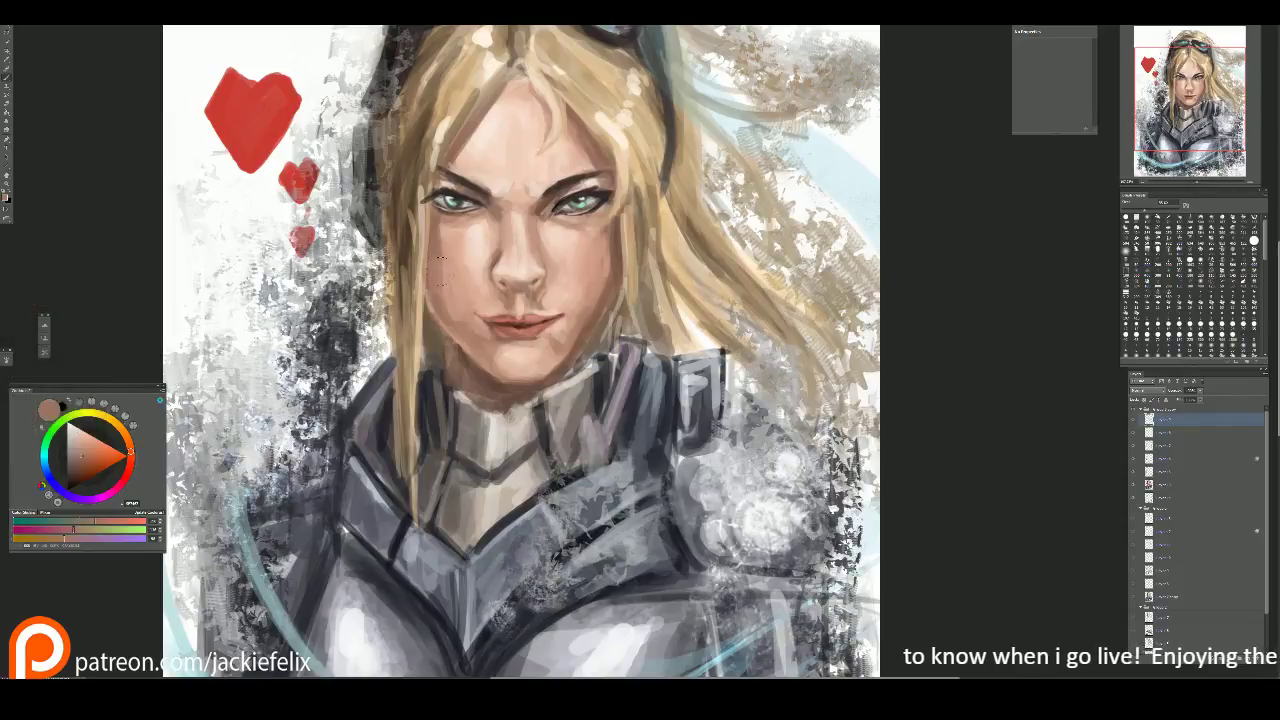
Step: Blend the cheek below the eye nearest the hearts with sampled peach and pale pink tones
mouse_move(446, 244)
mouse_down()
mouse_move(446, 278)
mouse_move(462, 285)
mouse_up()
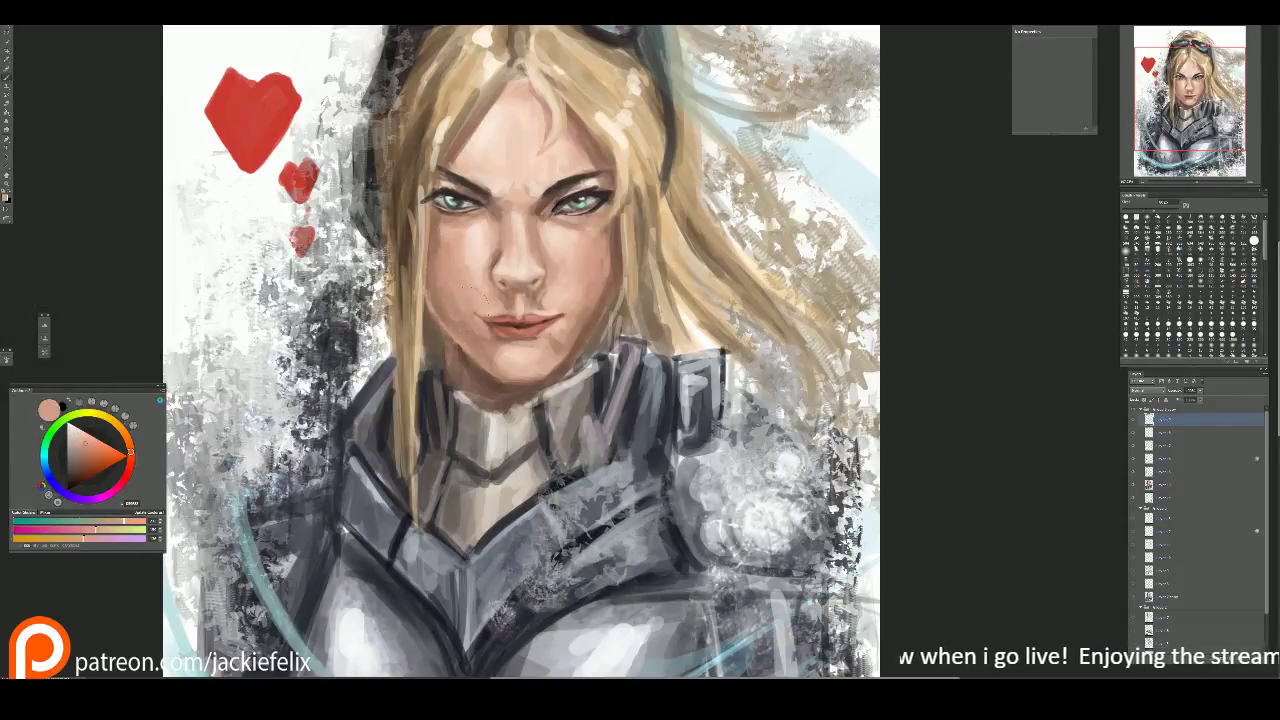
alt+click(465, 240)
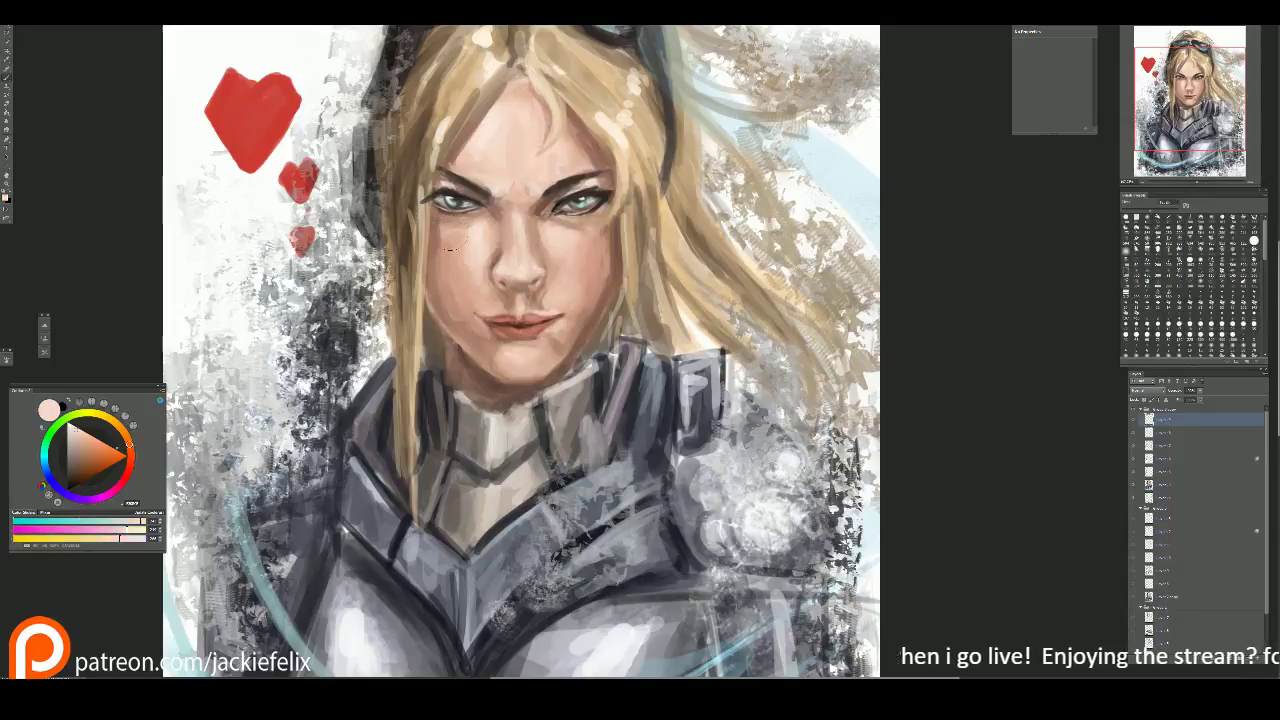
alt+click(465, 240)
key(bracketright)
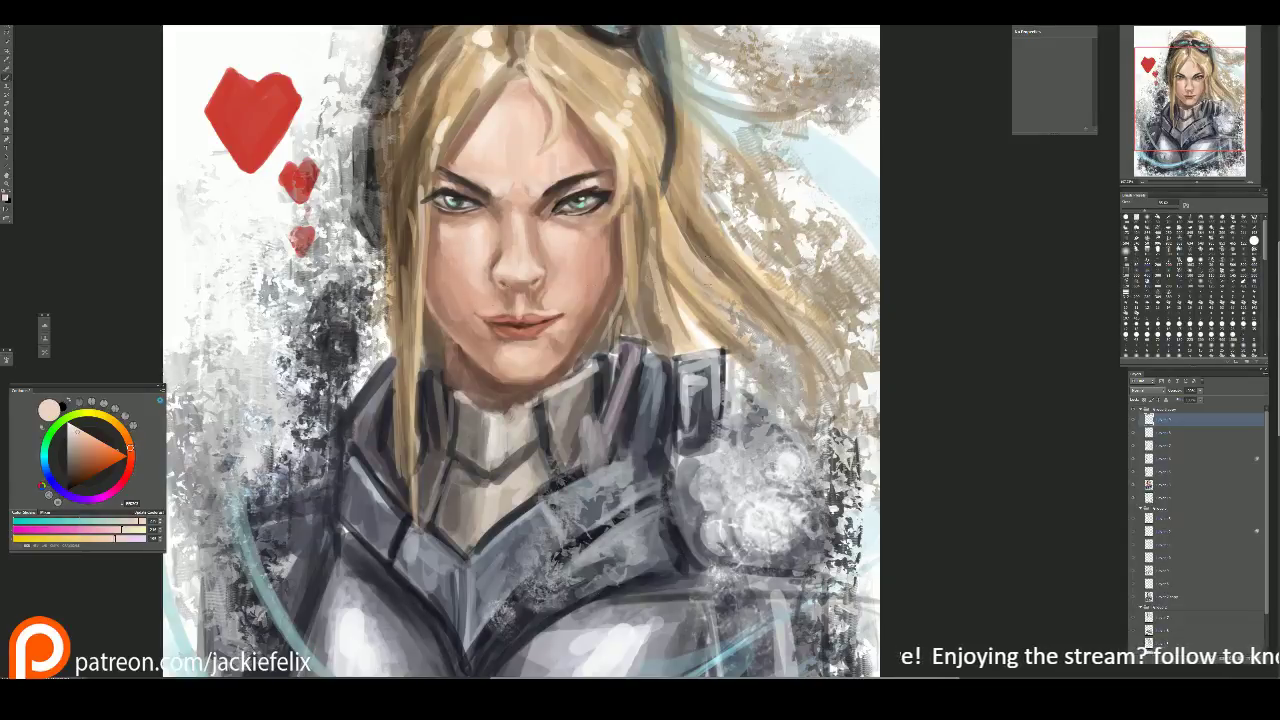
drag(480, 300, 495, 136)
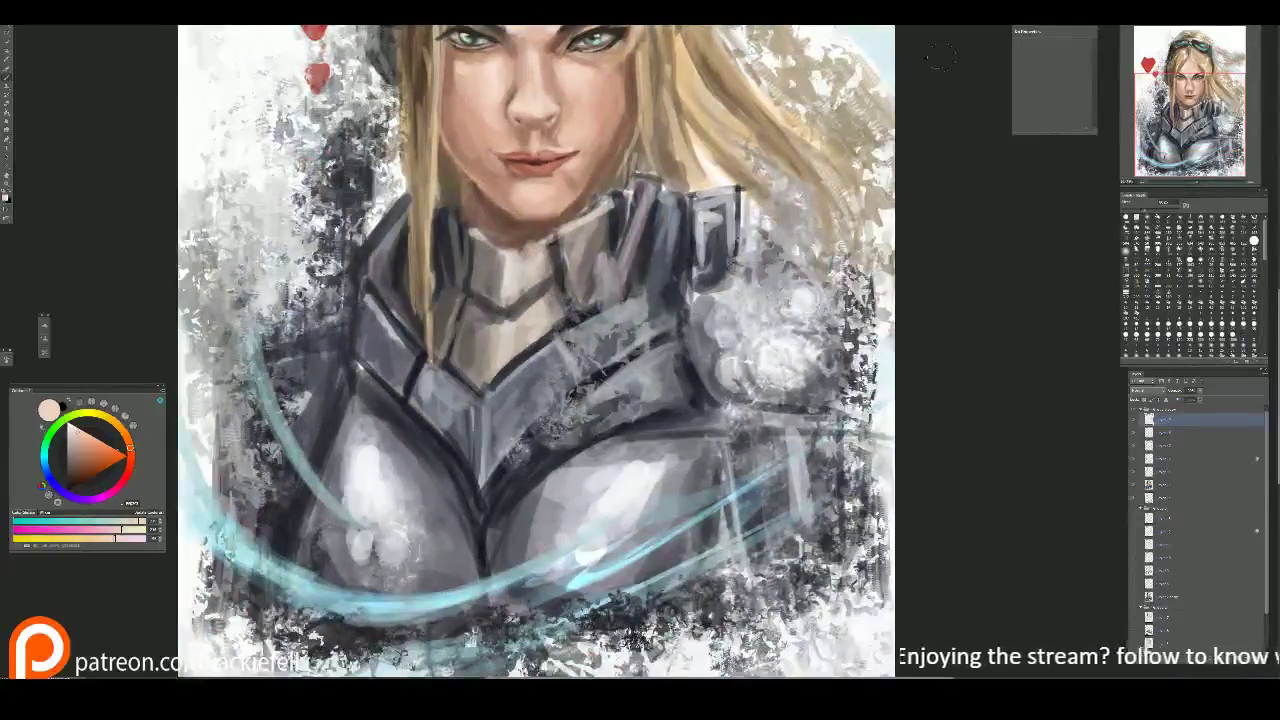
Step: Dab pale beige splatter texture over the flowing hair and its windblown ends
key(ctrl+0)
alt+click(698, 235)
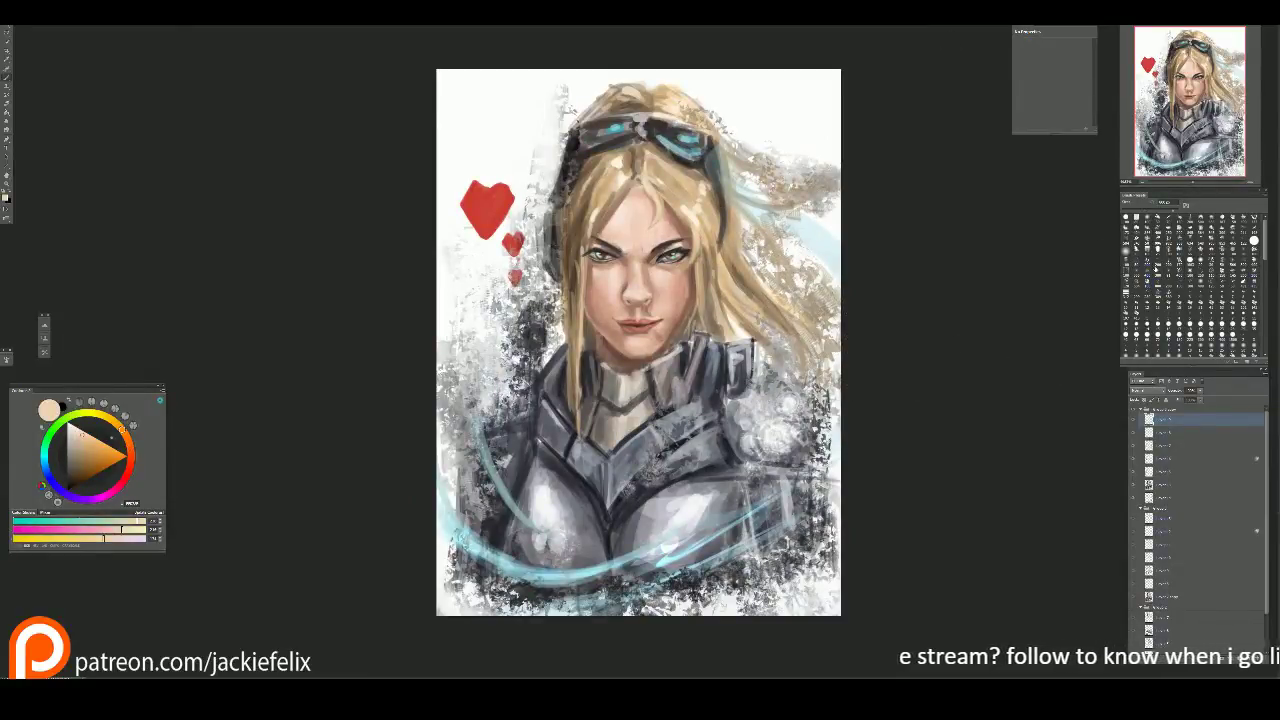
key(ctrl+alt+z)
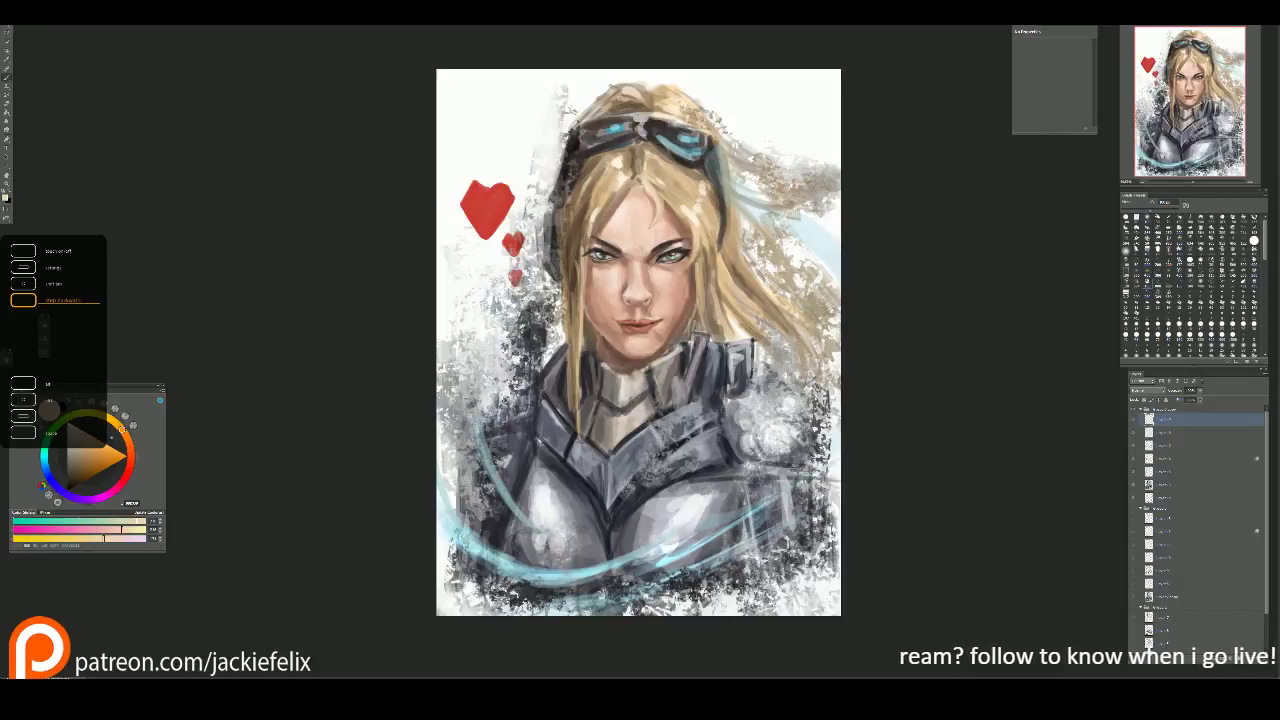
mouse_move(815, 335)
mouse_down()
mouse_move(765, 262)
mouse_move(820, 318)
mouse_move(832, 390)
mouse_up()
mouse_move(780, 210)
mouse_down()
mouse_move(763, 165)
mouse_move(815, 186)
mouse_up()
drag(785, 288, 826, 362)
drag(805, 318, 797, 394)
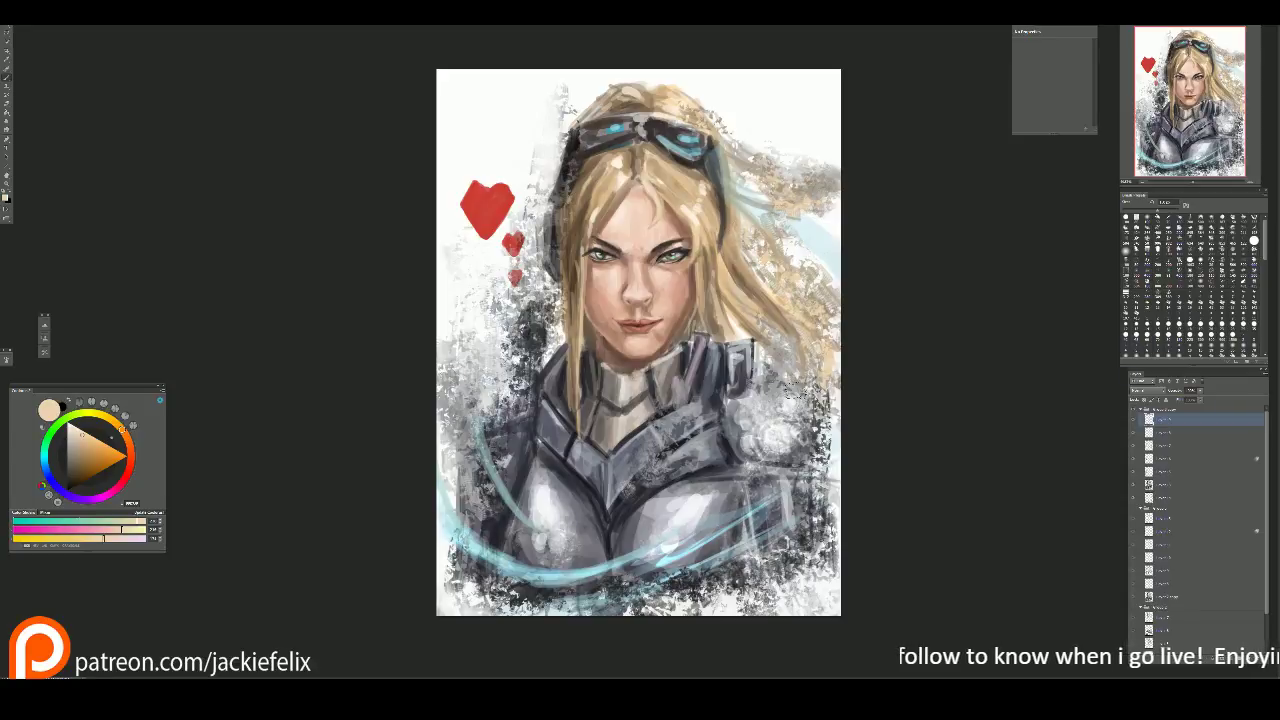
Step: Paint cyan splatter sampled from the light arc, lightened toward pale cyan, between the small hearts and the shoulder armour
key(i)
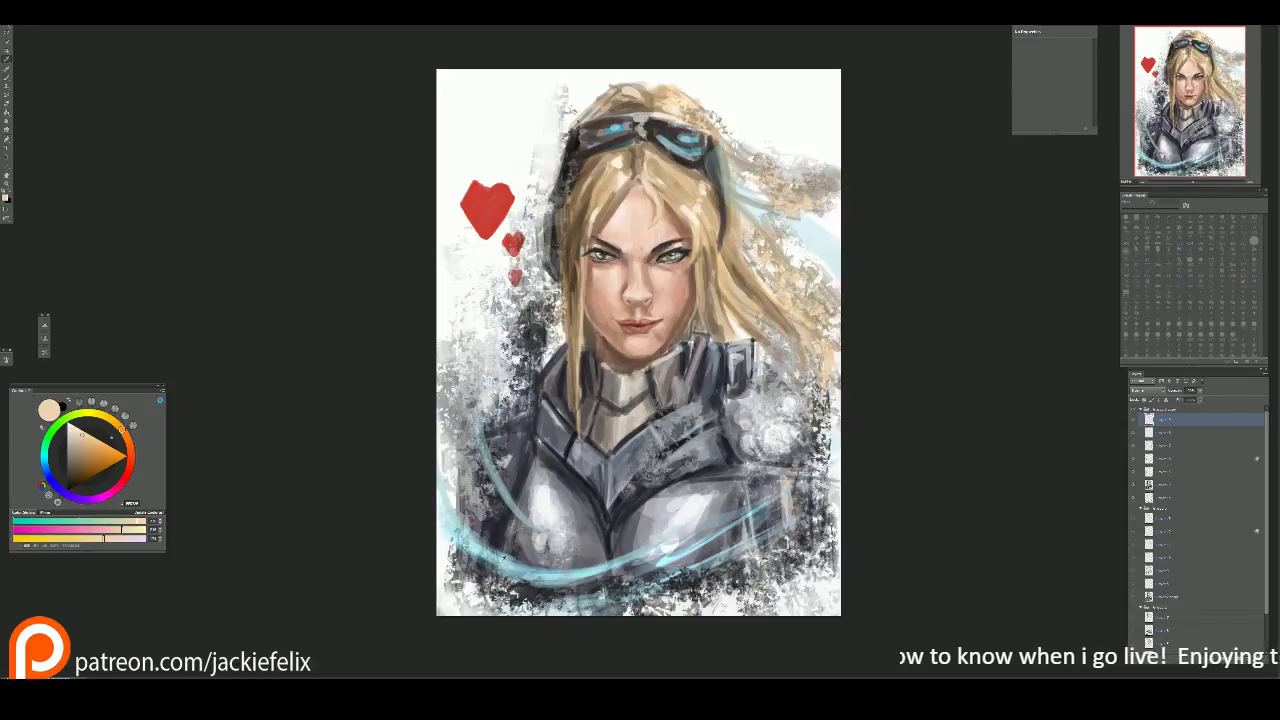
click(495, 568)
key(b)
drag(512, 308, 495, 400)
drag(530, 280, 510, 385)
click(83, 448)
drag(462, 318, 510, 334)
drag(522, 368, 518, 384)
drag(514, 282, 496, 302)
drag(492, 362, 480, 386)
drag(490, 266, 496, 310)
mouse_move(484, 404)
mouse_down()
mouse_move(502, 418)
mouse_move(480, 420)
mouse_move(506, 480)
mouse_up()
drag(504, 408, 518, 426)
drag(524, 316, 520, 346)
drag(516, 374, 512, 394)
drag(510, 282, 522, 290)
Step: Dab pale cyan splatter over the flowing hair ends and down beside the raised collar piece
drag(758, 314, 748, 350)
drag(752, 362, 740, 386)
drag(760, 280, 774, 422)
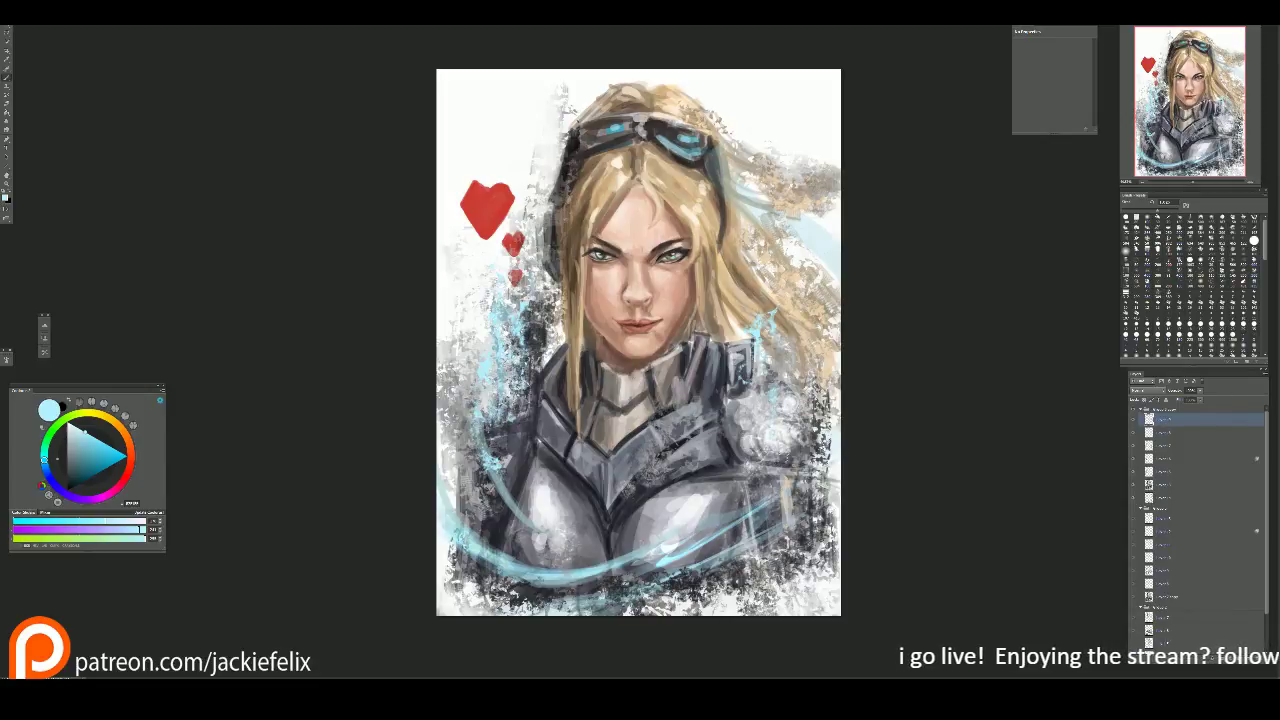
key(g)
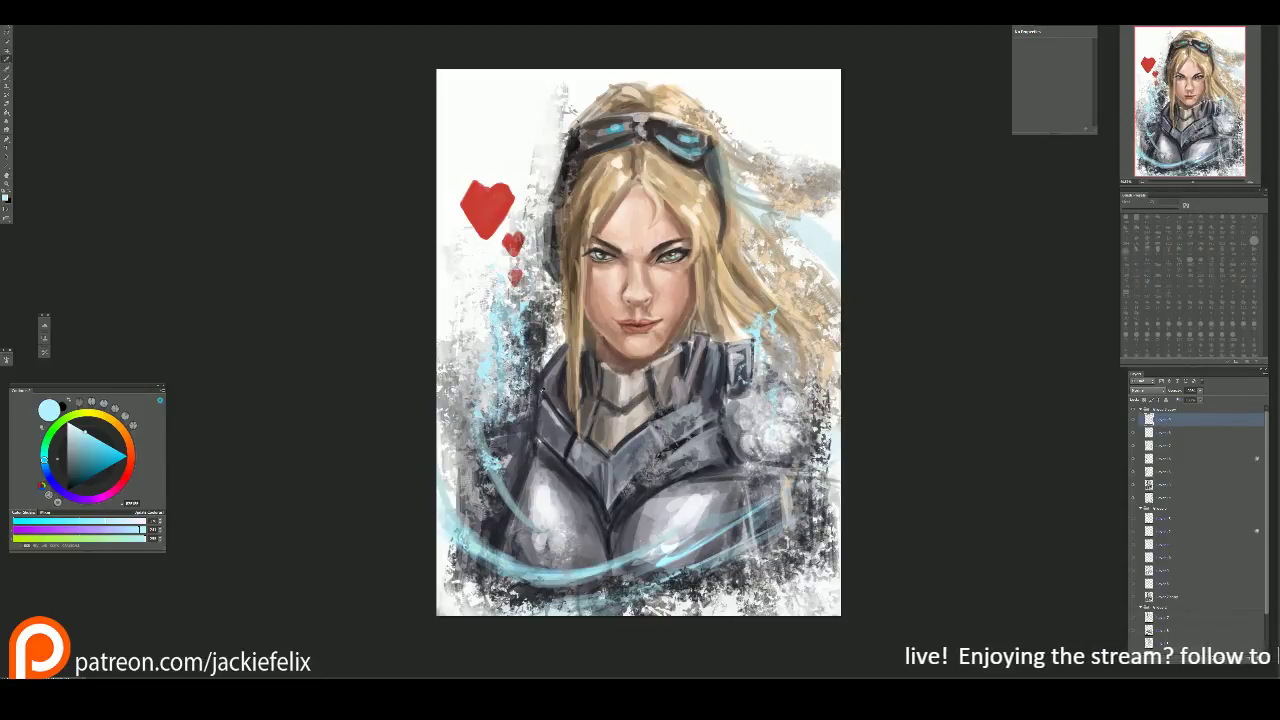
Step: Brush pale grey-green splatter over the background between the hearts and the shoulder armour
key(b)
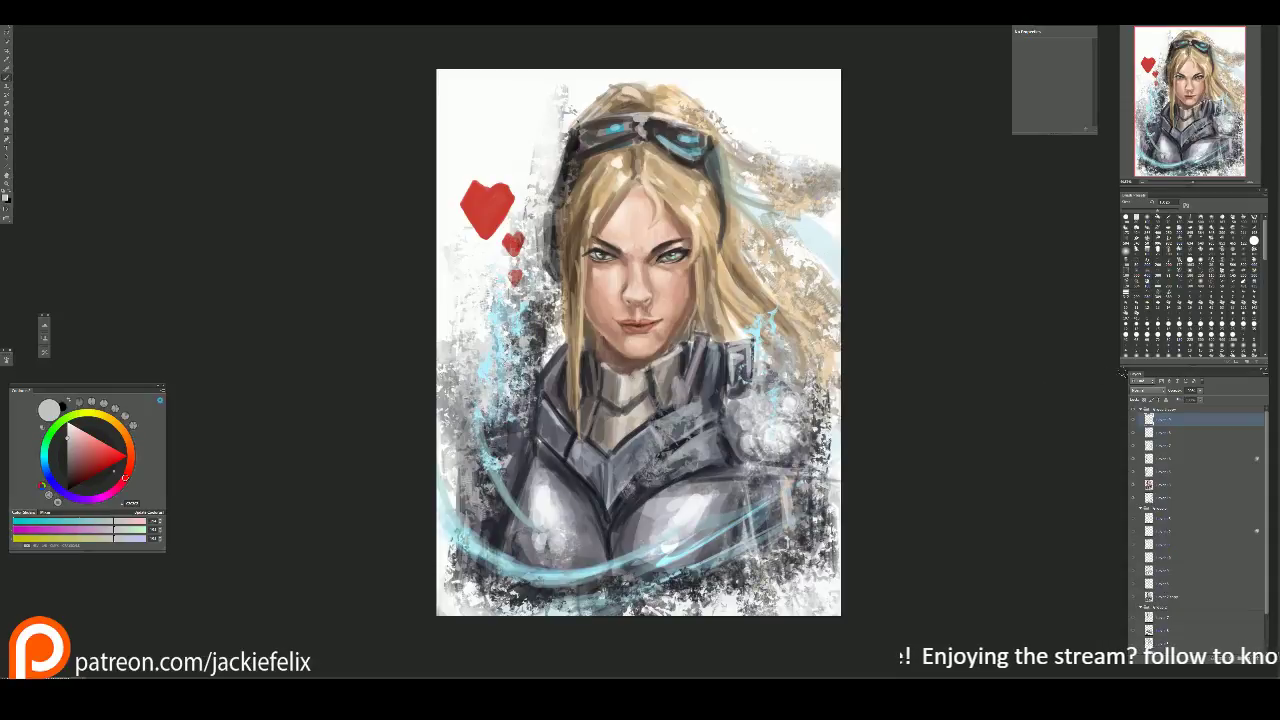
click(1132, 420)
click(1132, 420)
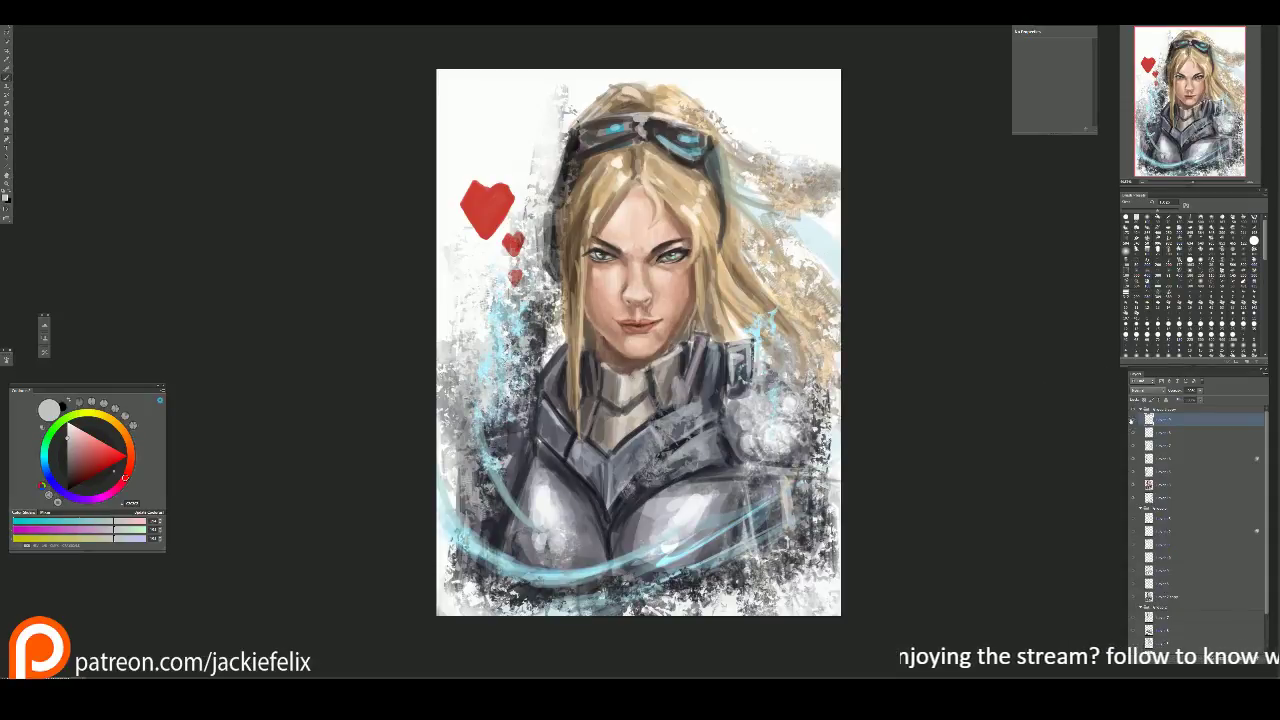
key(g)
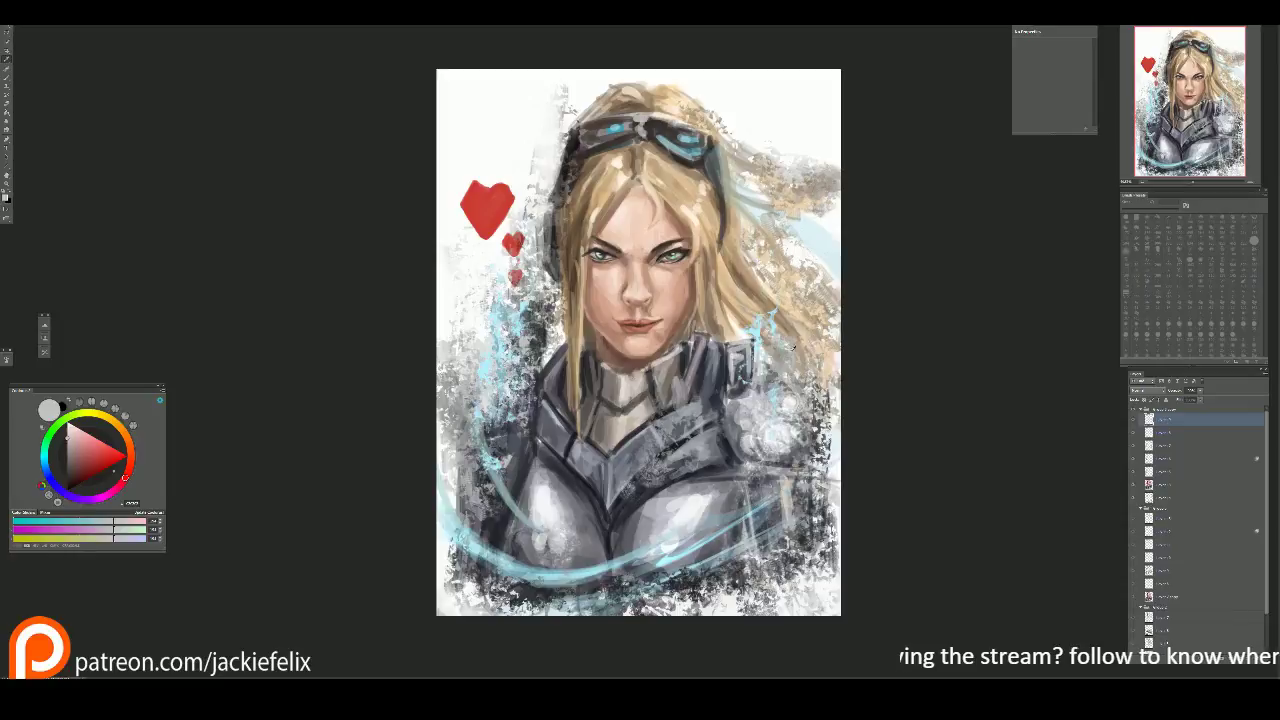
key(b)
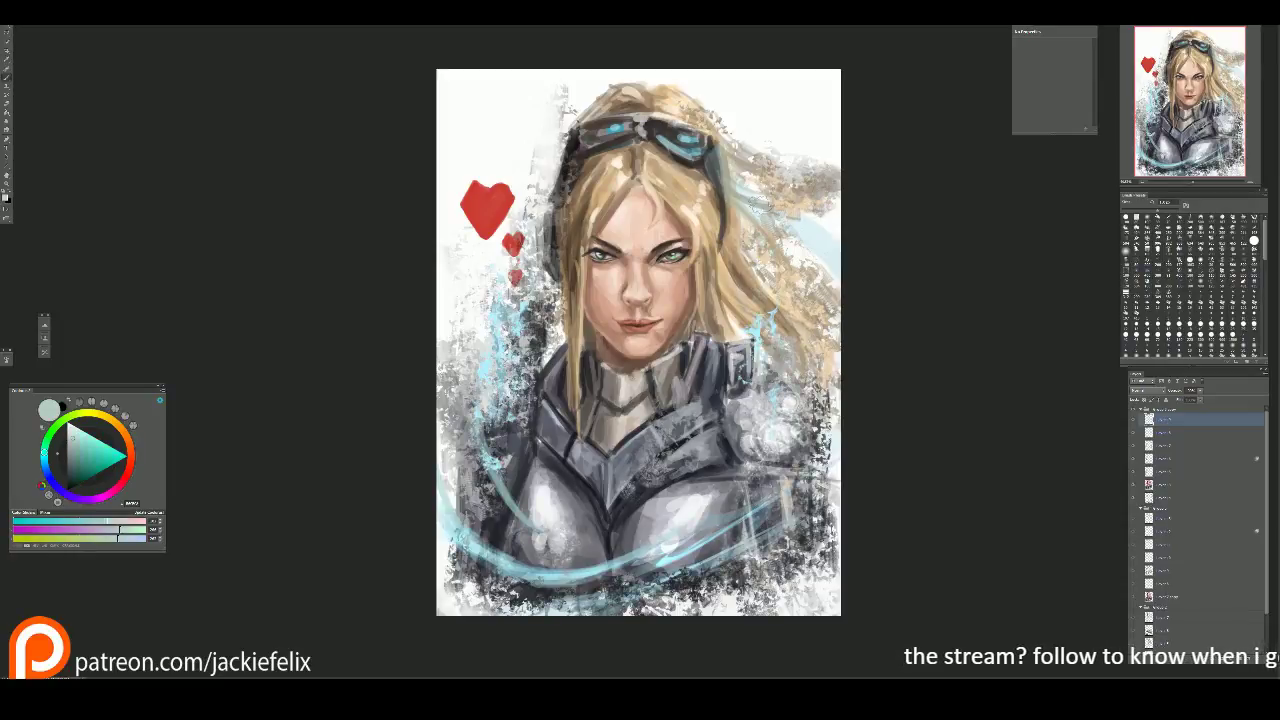
mouse_move(484, 390)
mouse_down()
mouse_move(483, 490)
mouse_move(477, 257)
mouse_up()
Step: Paint out the three red hearts on their own layer with sampled white
key(i)
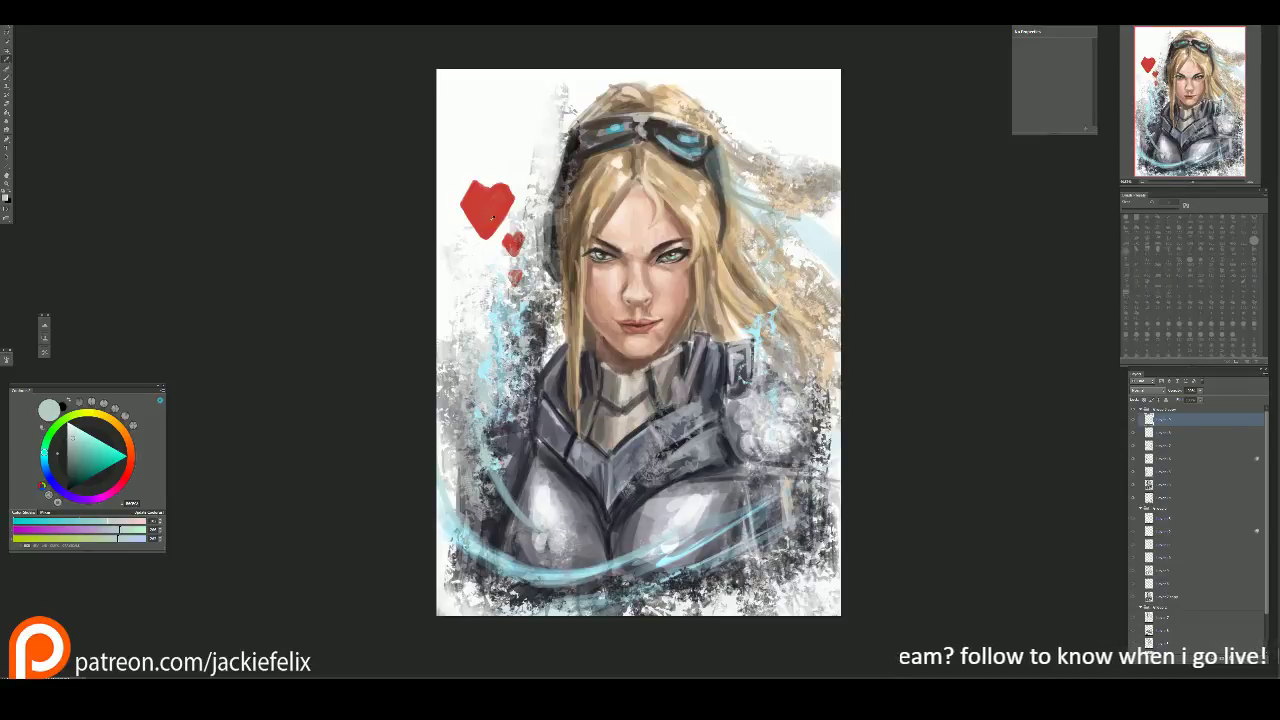
click(493, 157)
key(b)
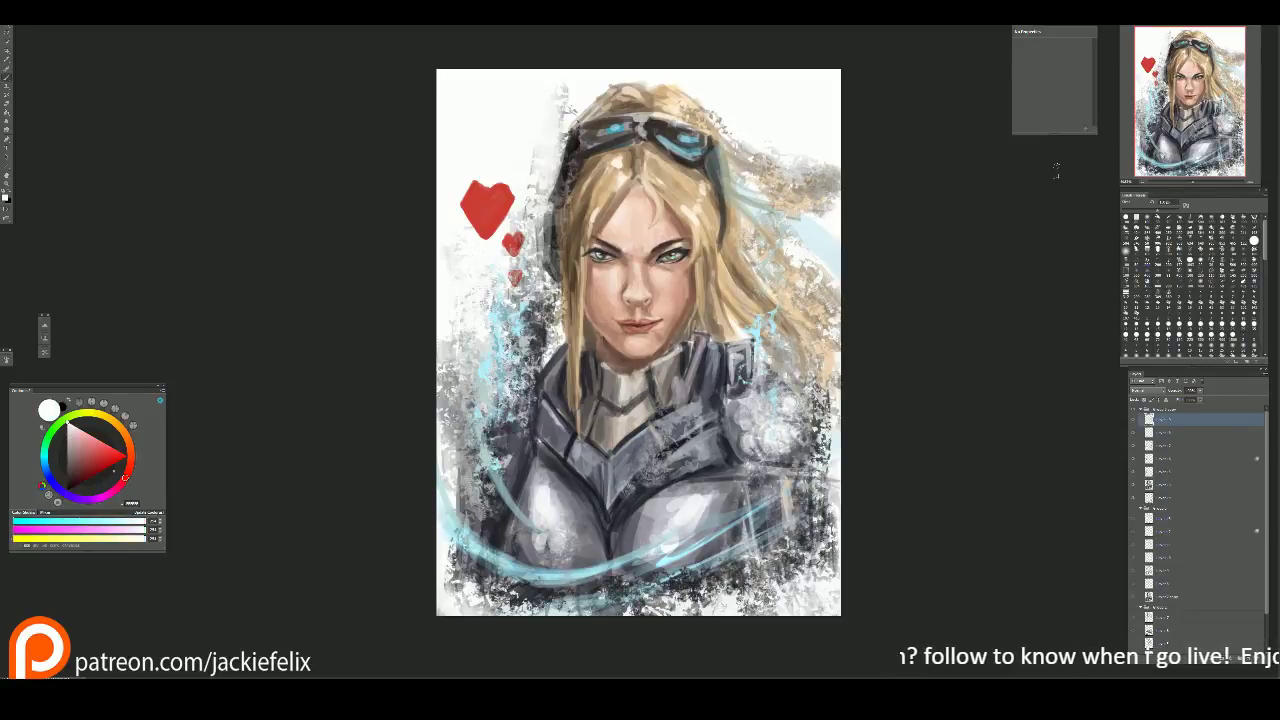
click(1160, 484)
mouse_move(480, 190)
mouse_down()
mouse_move(462, 220)
mouse_move(499, 170)
mouse_move(517, 278)
mouse_up()
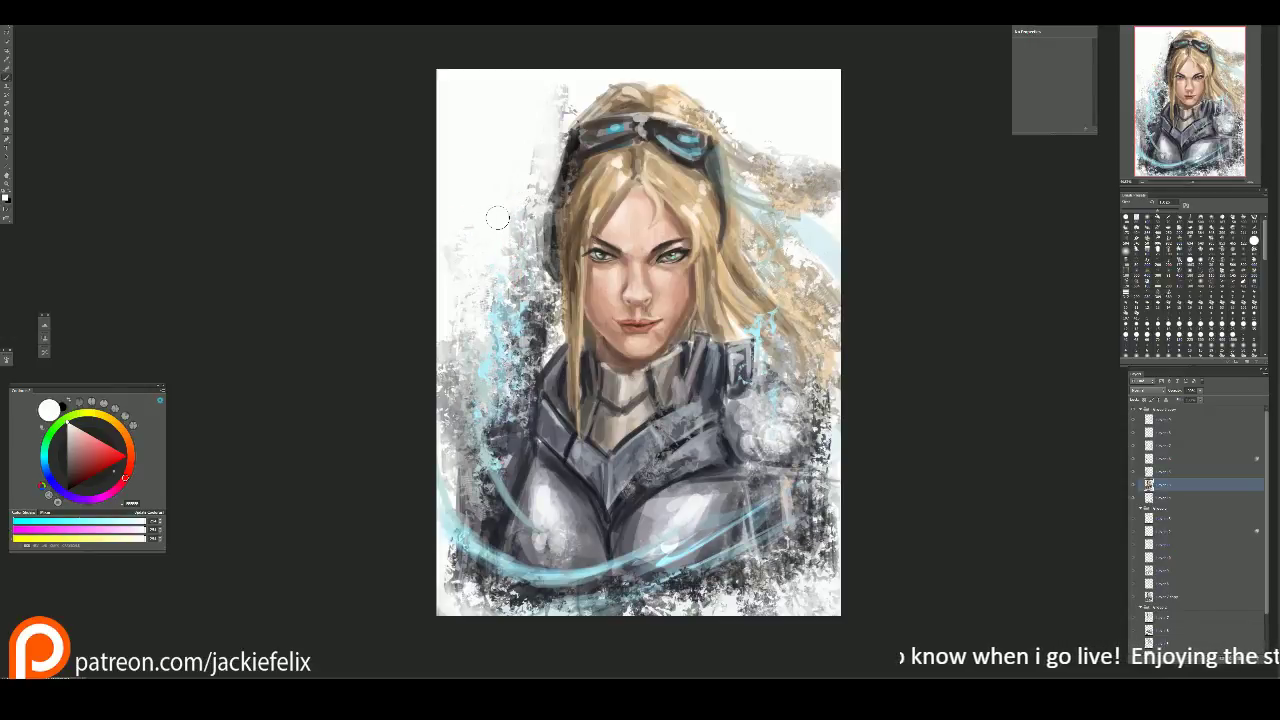
alt+click(500, 225)
mouse_move(498, 250)
mouse_down()
mouse_move(522, 232)
mouse_move(518, 150)
mouse_move(505, 200)
mouse_move(490, 140)
mouse_move(470, 295)
mouse_up()
mouse_move(480, 200)
mouse_down()
mouse_move(473, 290)
mouse_move(514, 282)
mouse_up()
drag(482, 185, 472, 290)
Step: Try a vertical column of dark grey splatter on the white background where the hearts were
drag(498, 130, 505, 265)
drag(500, 172, 494, 238)
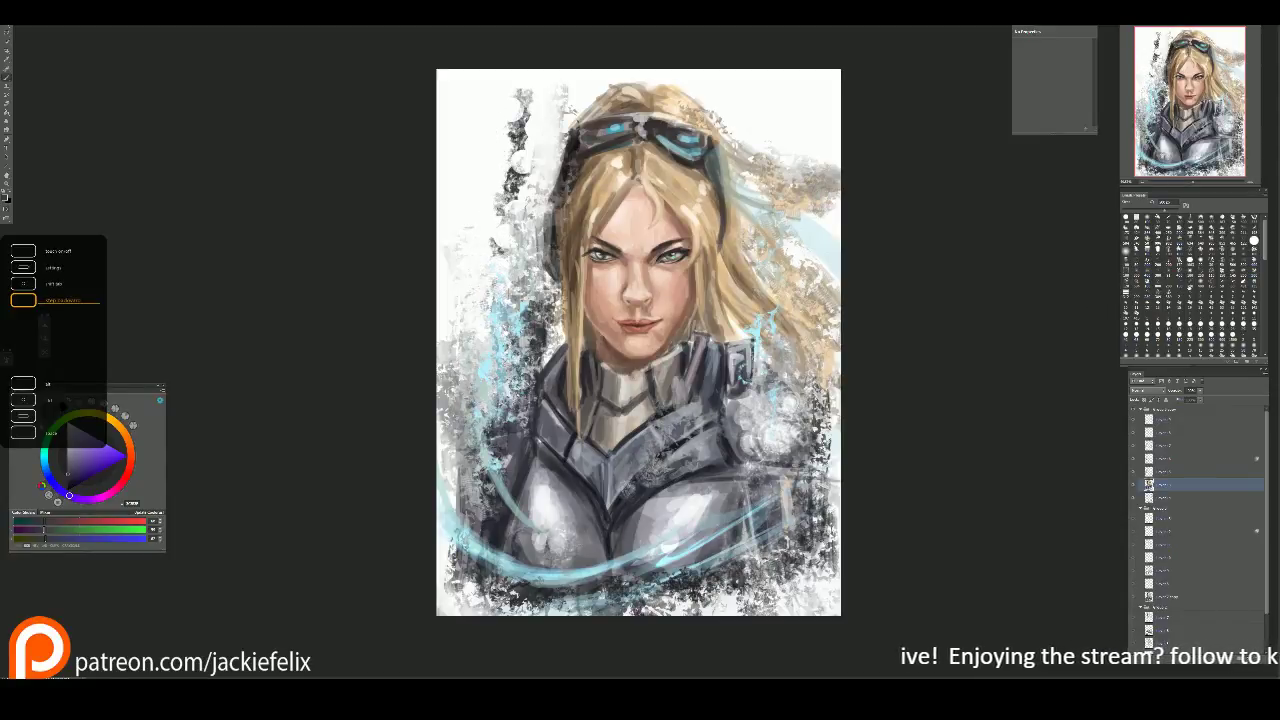
drag(500, 185, 504, 220)
drag(520, 100, 510, 250)
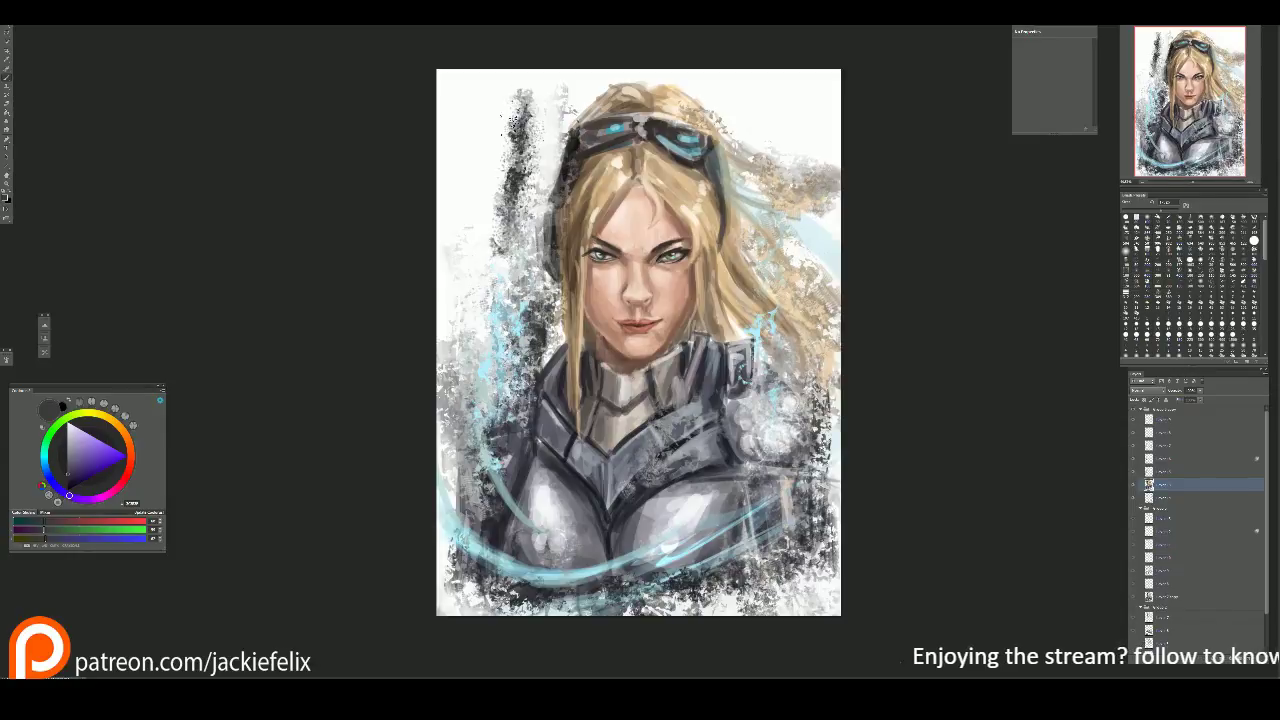
drag(500, 90, 515, 210)
drag(505, 120, 500, 260)
drag(500, 80, 510, 258)
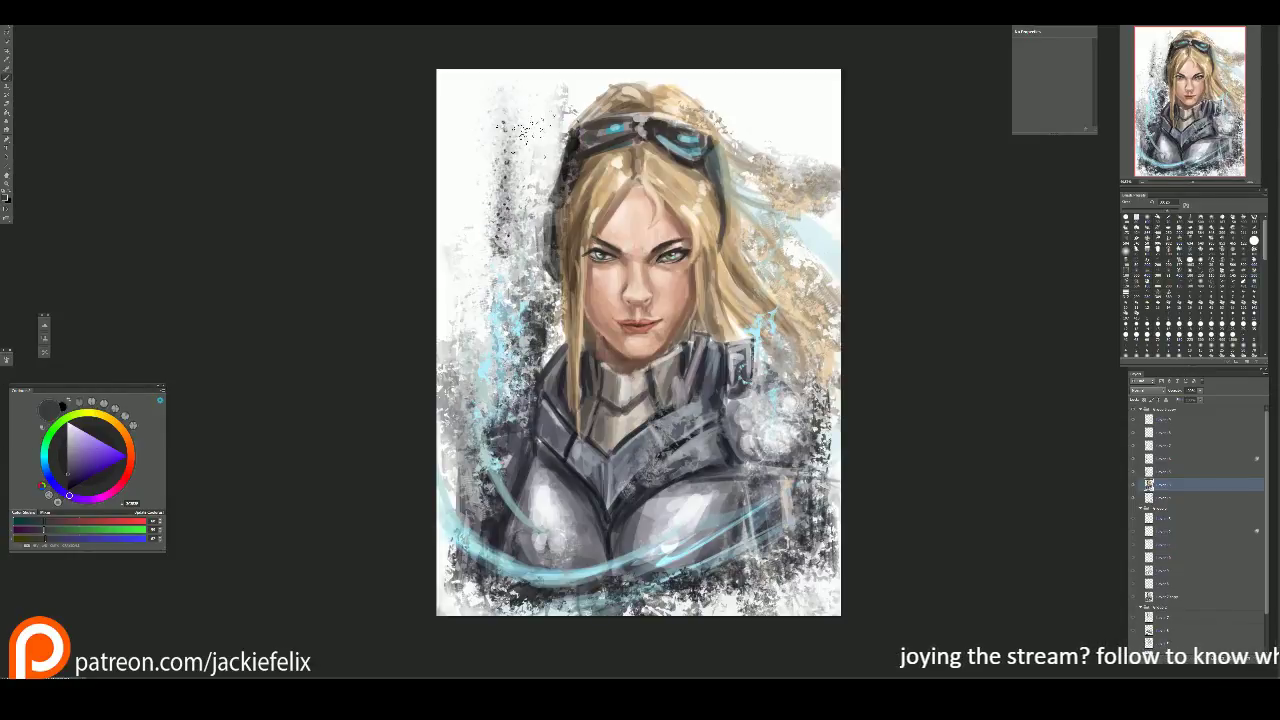
Step: Try spreading fine dark speckles across the white background beside the goggles
drag(530, 118, 532, 282)
drag(468, 138, 465, 276)
mouse_move(470, 66)
mouse_down()
mouse_move(485, 375)
mouse_move(490, 328)
mouse_up()
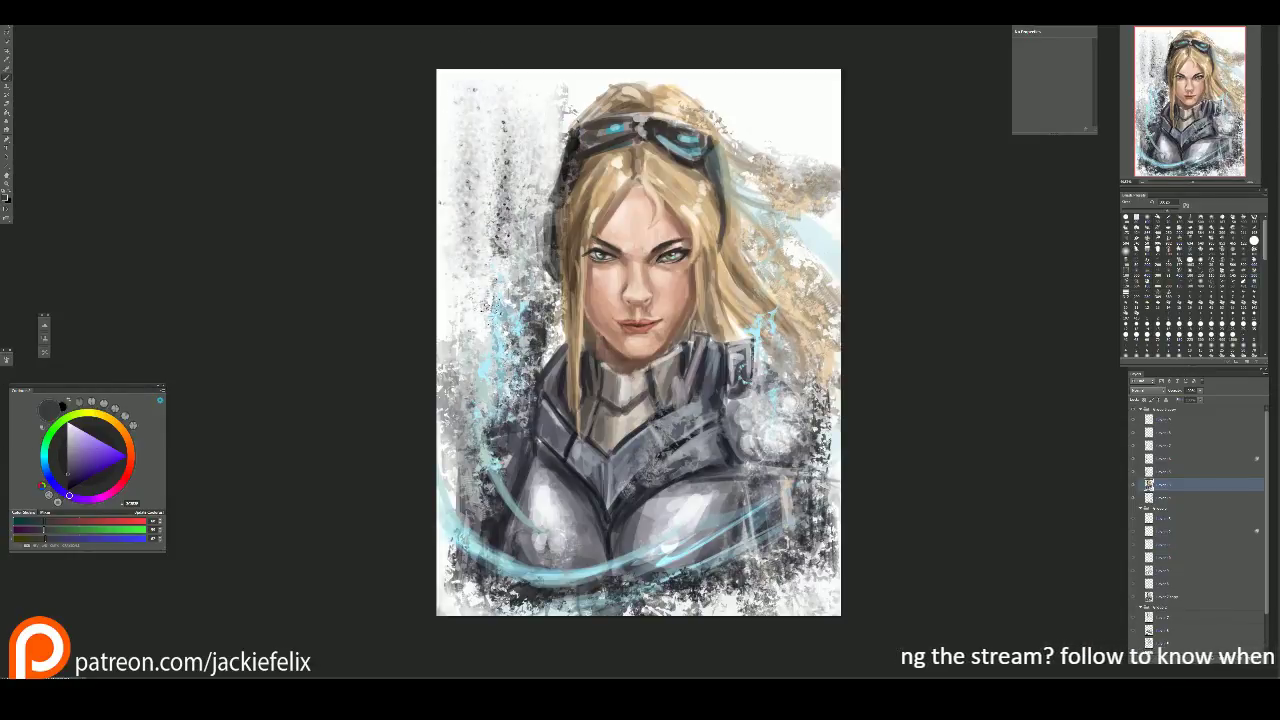
drag(465, 88, 466, 276)
drag(530, 118, 531, 258)
drag(505, 88, 508, 255)
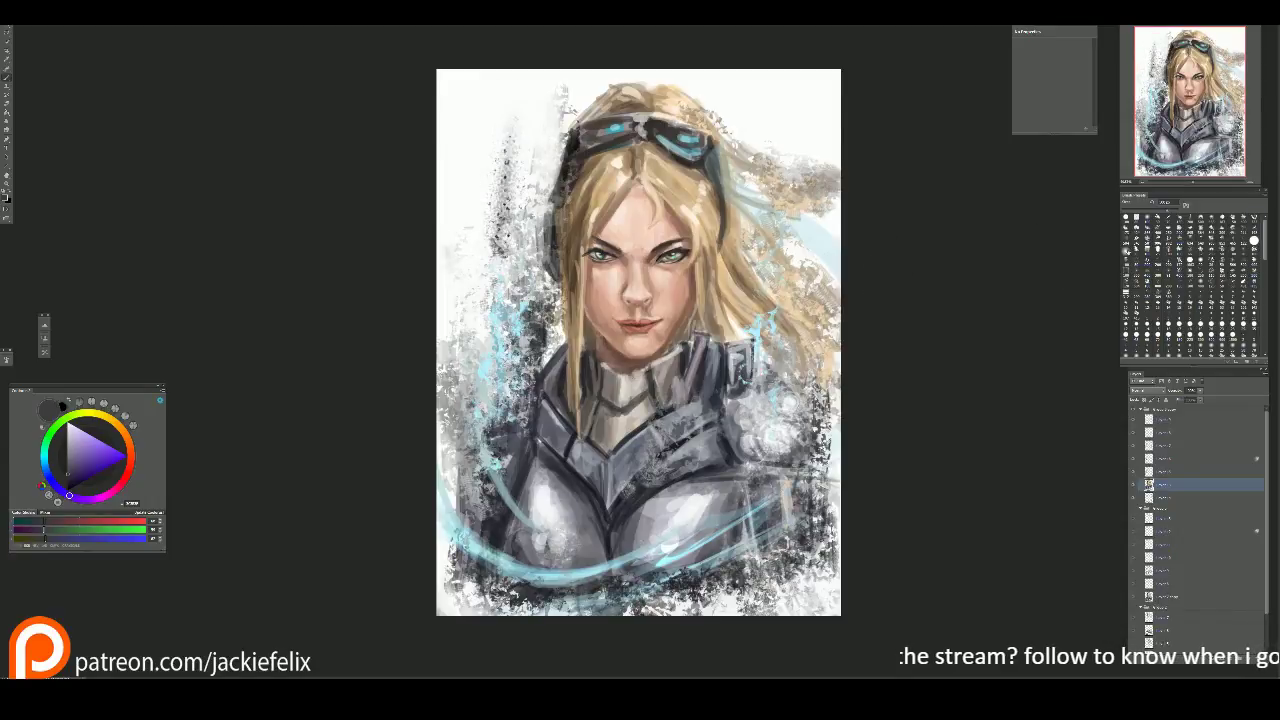
drag(505, 126, 510, 192)
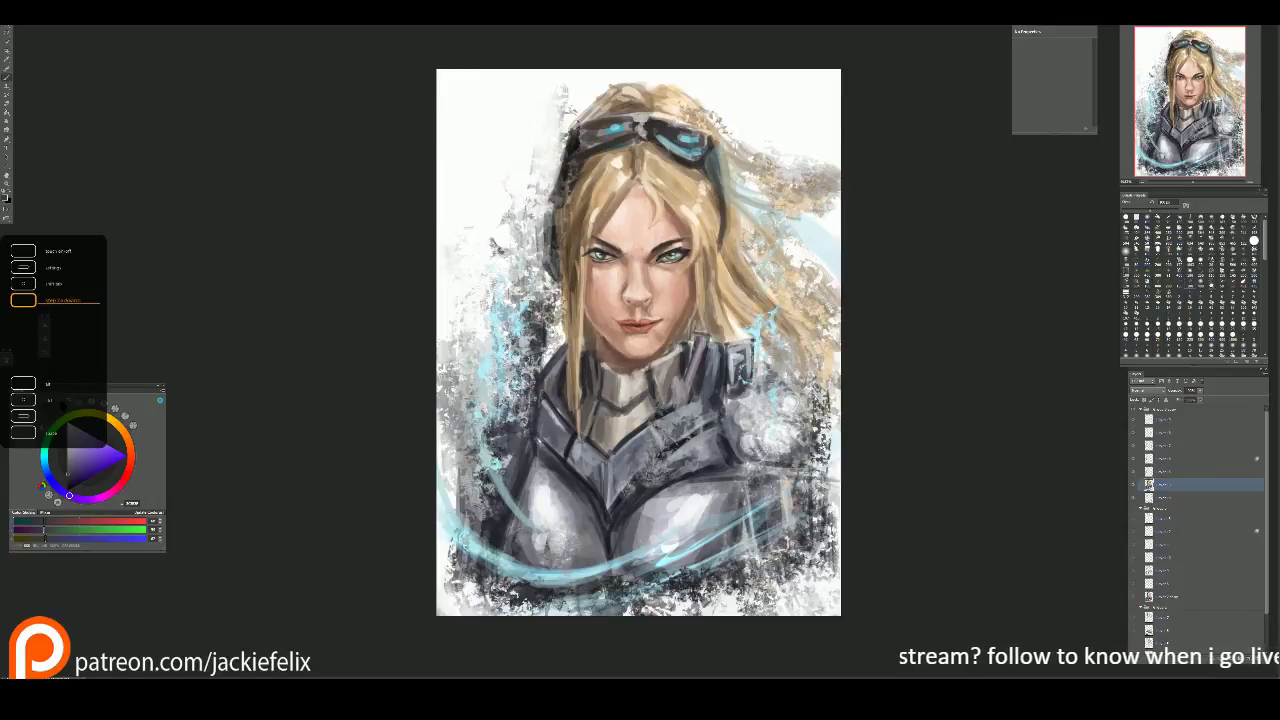
Step: Layer dark grey splatter down the former heart area, from goggle height toward the shoulder armour
drag(500, 110, 502, 234)
drag(528, 126, 534, 272)
drag(475, 266, 520, 340)
mouse_move(500, 90)
mouse_down()
mouse_move(530, 200)
mouse_move(515, 255)
mouse_move(540, 185)
mouse_move(500, 290)
mouse_up()
drag(500, 230, 490, 330)
drag(505, 125, 488, 410)
mouse_move(520, 80)
mouse_down()
mouse_move(515, 195)
mouse_move(540, 180)
mouse_up()
mouse_move(525, 225)
mouse_down()
mouse_move(520, 310)
mouse_move(545, 350)
mouse_up()
drag(540, 300, 545, 405)
Step: Build up the splatter beside the head with muted violet-grey sampled from the armour, continuing on the top layer
alt+click(557, 456)
drag(520, 200, 510, 290)
drag(530, 125, 535, 225)
drag(520, 155, 505, 330)
drag(500, 235, 495, 315)
drag(480, 255, 475, 415)
drag(490, 165, 480, 355)
drag(495, 115, 495, 230)
drag(535, 70, 545, 180)
drag(535, 110, 525, 285)
mouse_move(503, 85)
mouse_down()
mouse_move(480, 100)
mouse_move(525, 150)
mouse_move(515, 175)
mouse_up()
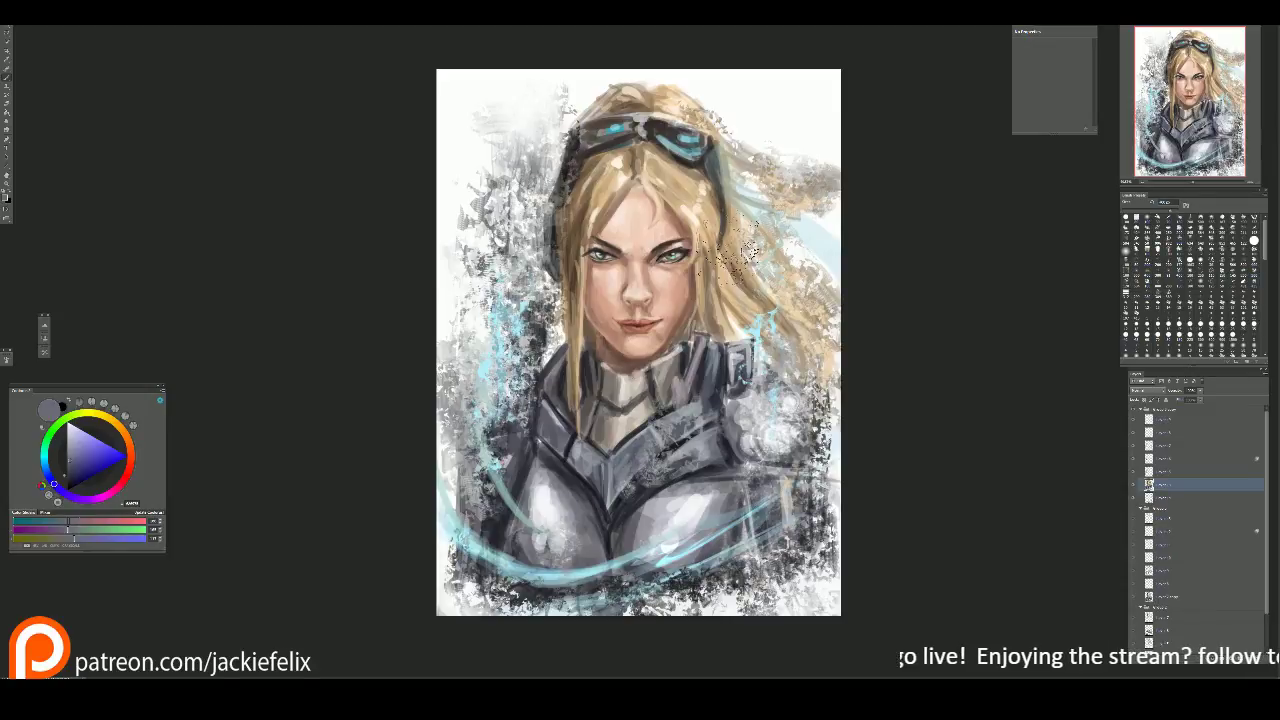
drag(530, 105, 520, 165)
key(alt+shift+bracketright)
drag(515, 220, 545, 238)
mouse_move(560, 142)
mouse_down()
mouse_move(505, 250)
mouse_move(535, 378)
mouse_up()
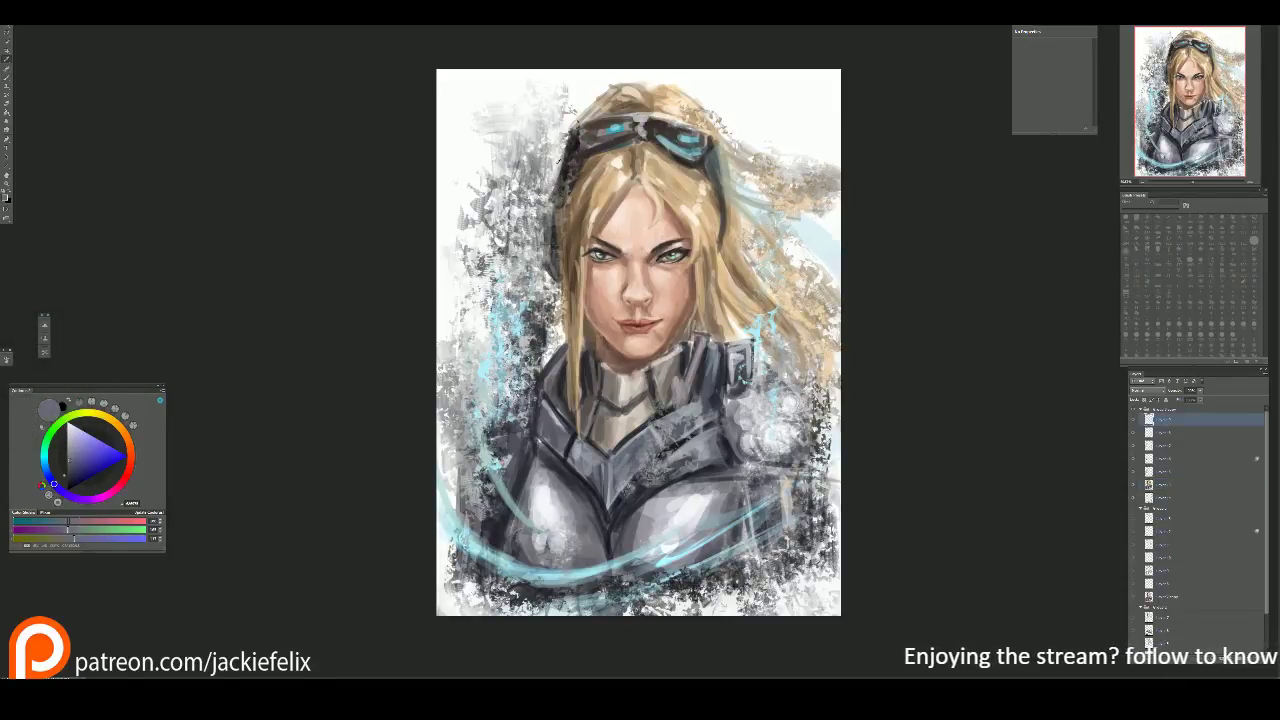
Step: Define the earpiece on the splatter side of the head with dark goggle tones and a light grey edge highlight
alt+click(571, 141)
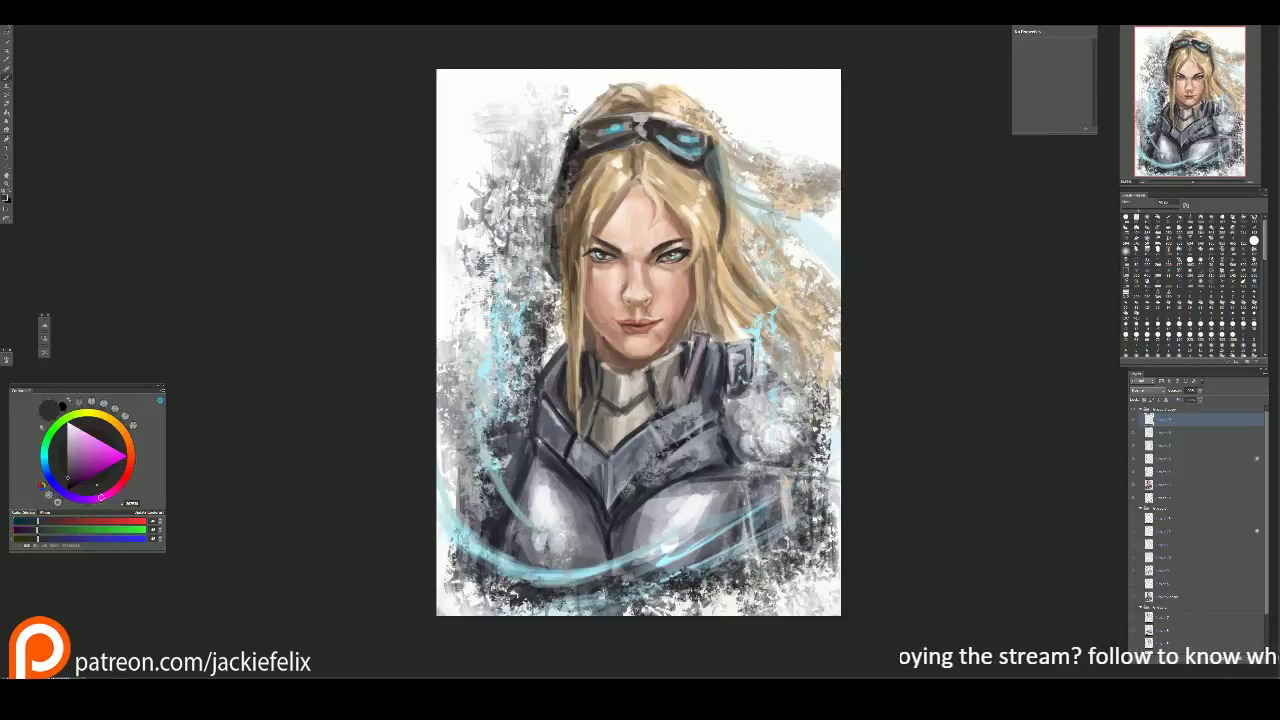
drag(546, 212, 551, 272)
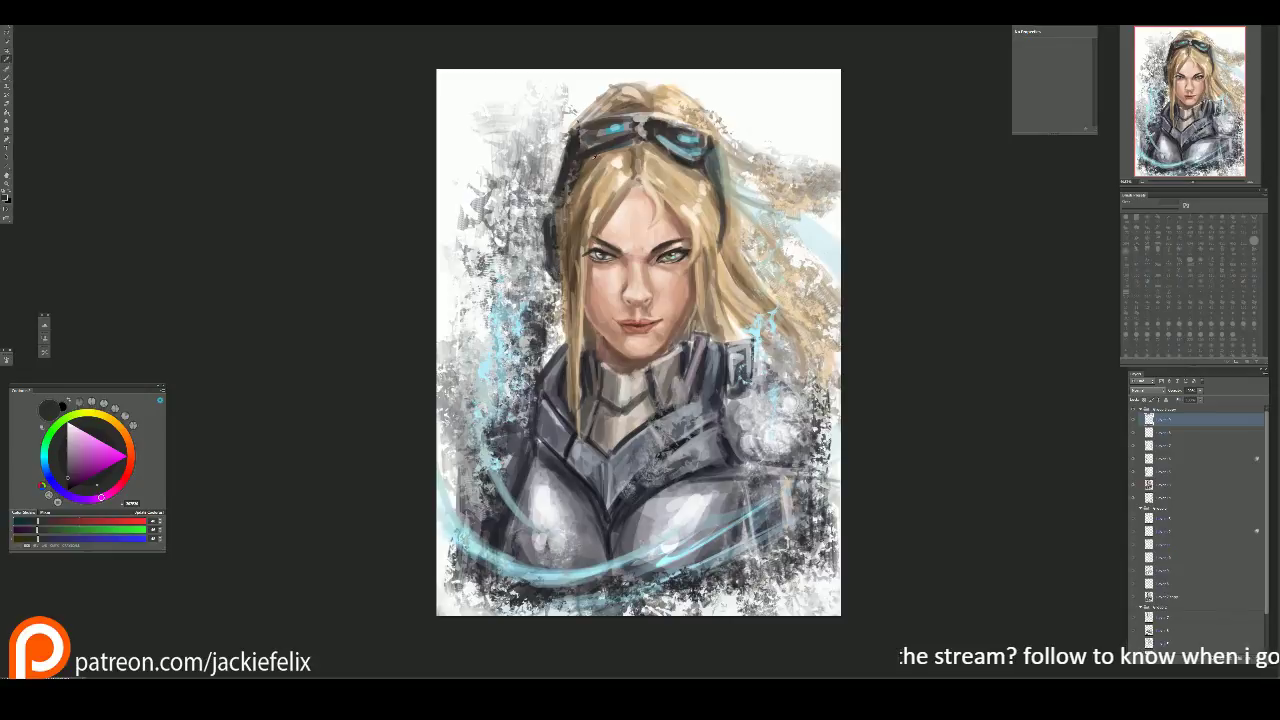
alt+click(640, 118)
drag(556, 214, 558, 272)
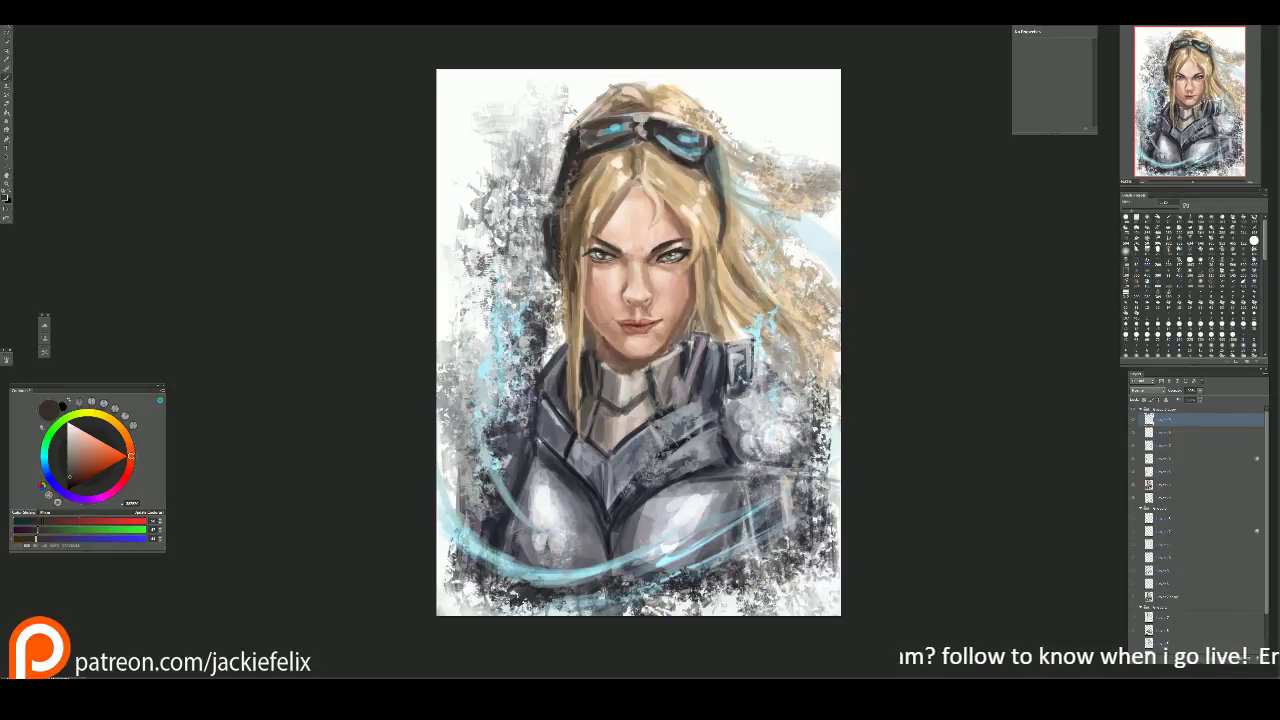
key(alt)
alt+click(643, 118)
drag(553, 212, 557, 282)
drag(566, 196, 586, 146)
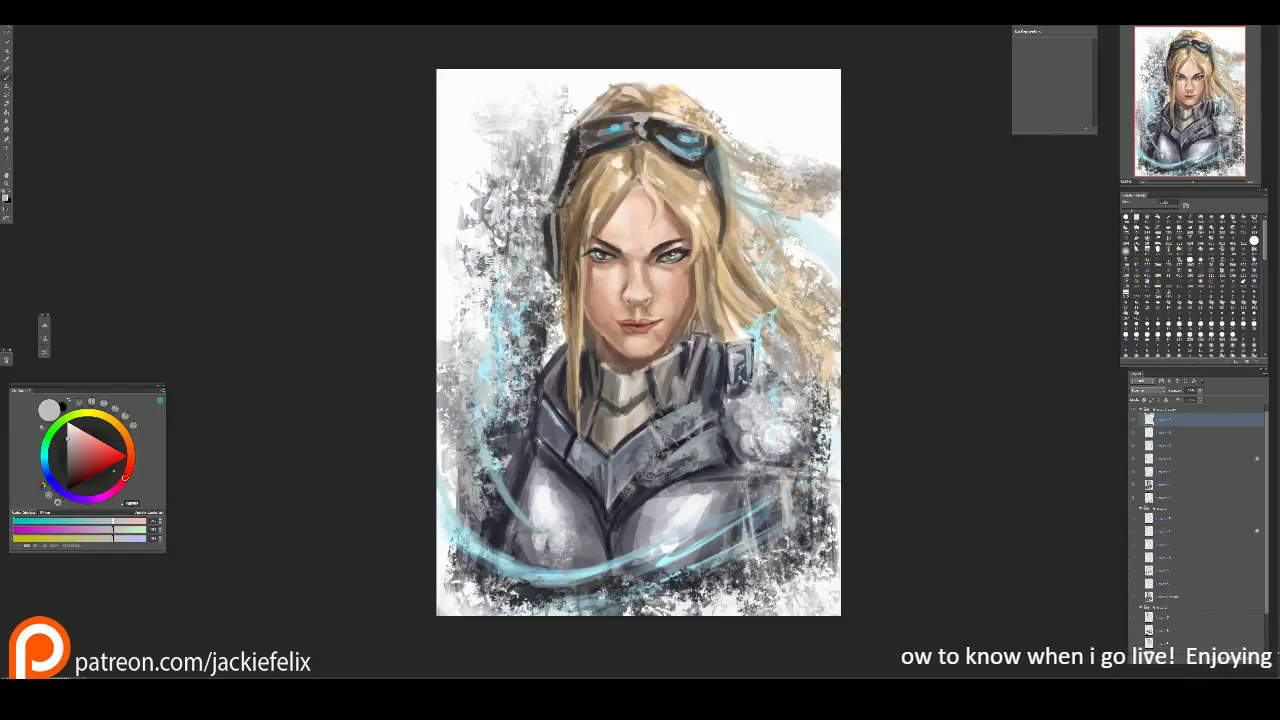
Step: Paint loose peach-blonde strands across the headband on the windblown side of the hair
scroll(638, 342, down, 3)
scroll(638, 342, up, 4)
alt+click(664, 150)
drag(652, 140, 732, 226)
alt+click(712, 200)
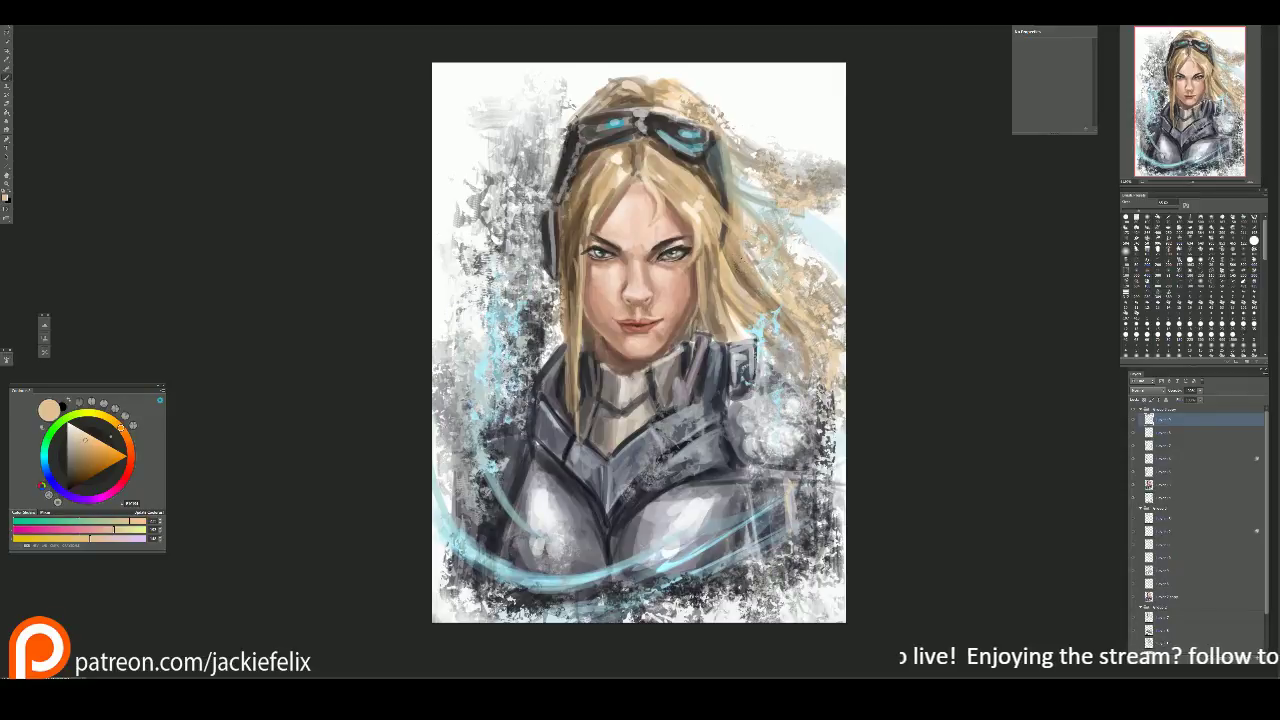
key(alt)
alt+click(691, 209)
mouse_move(695, 184)
mouse_down()
mouse_move(755, 240)
mouse_move(729, 242)
mouse_move(794, 312)
mouse_up()
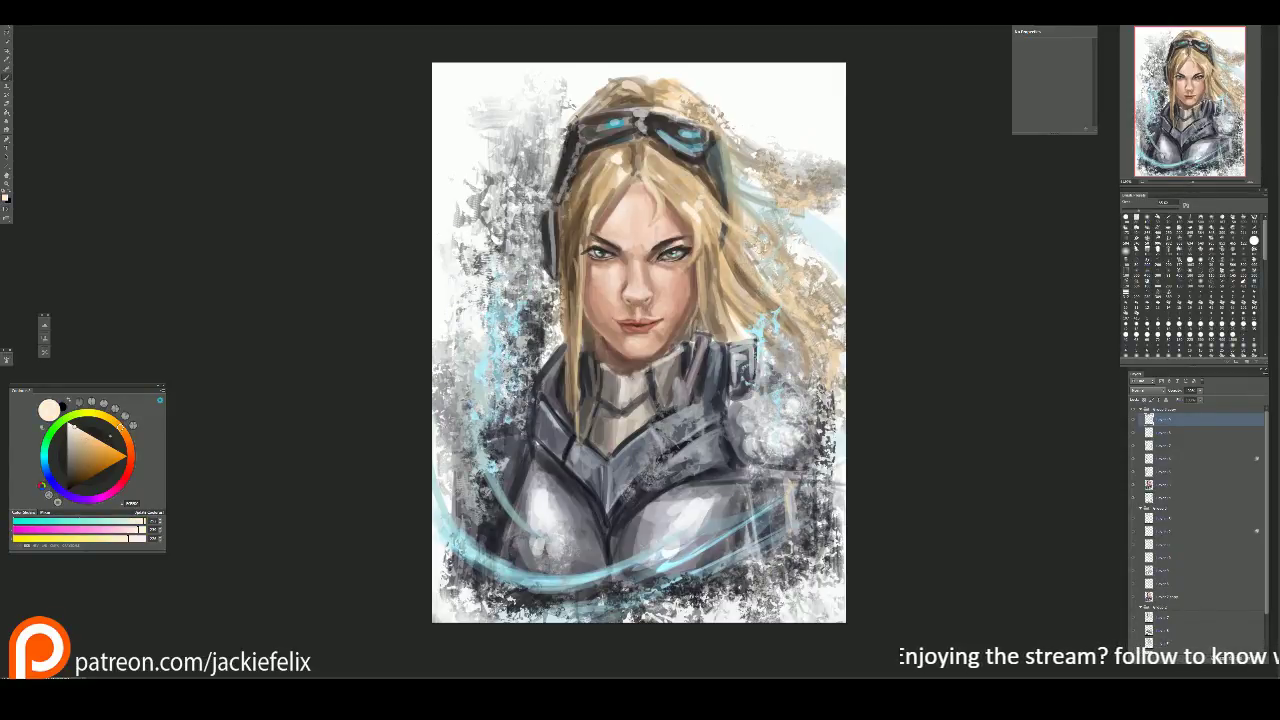
Step: Sharpen the lid and outer lashes of the eye nearest the windblown hair with fine strokes
scroll(700, 230, up, 1)
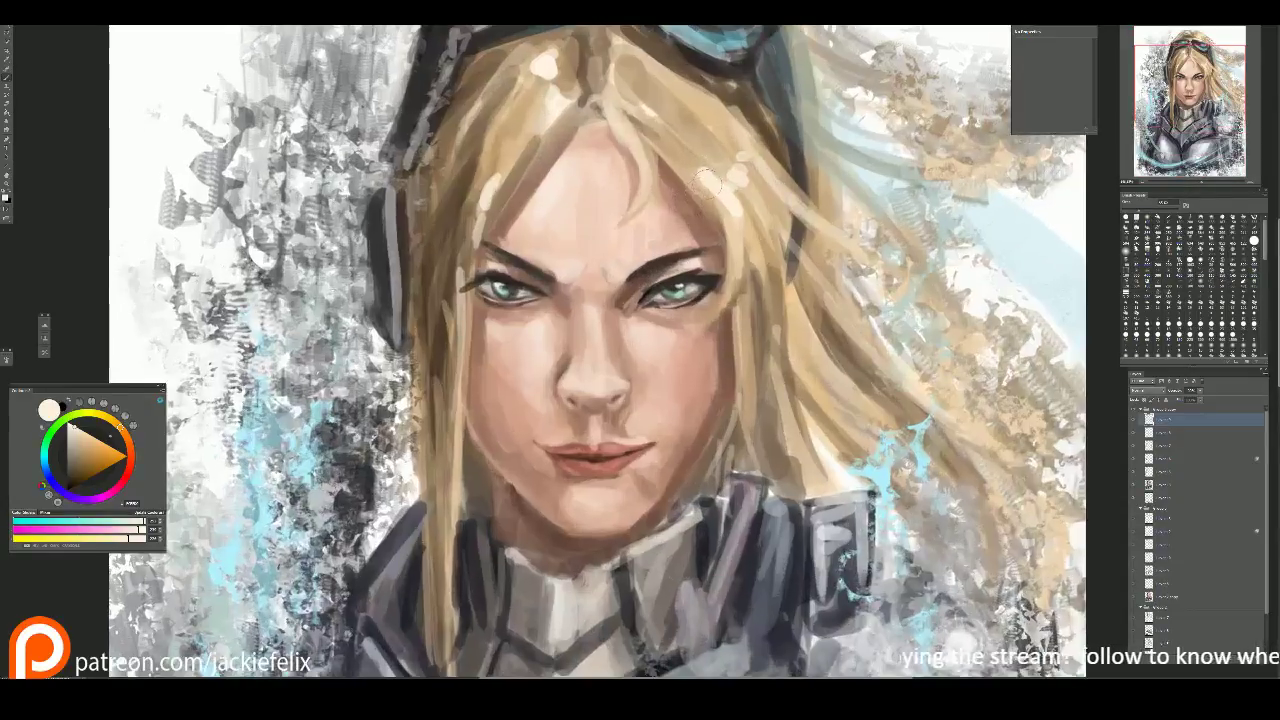
key(x)
mouse_move(660, 282)
mouse_down()
mouse_move(688, 270)
mouse_move(654, 276)
mouse_up()
mouse_move(684, 256)
mouse_down()
mouse_move(706, 249)
mouse_move(716, 268)
mouse_up()
Step: Smooth the skin below that eye and along the side of the nose with sampled pale pink and peach tones
alt+click(704, 266)
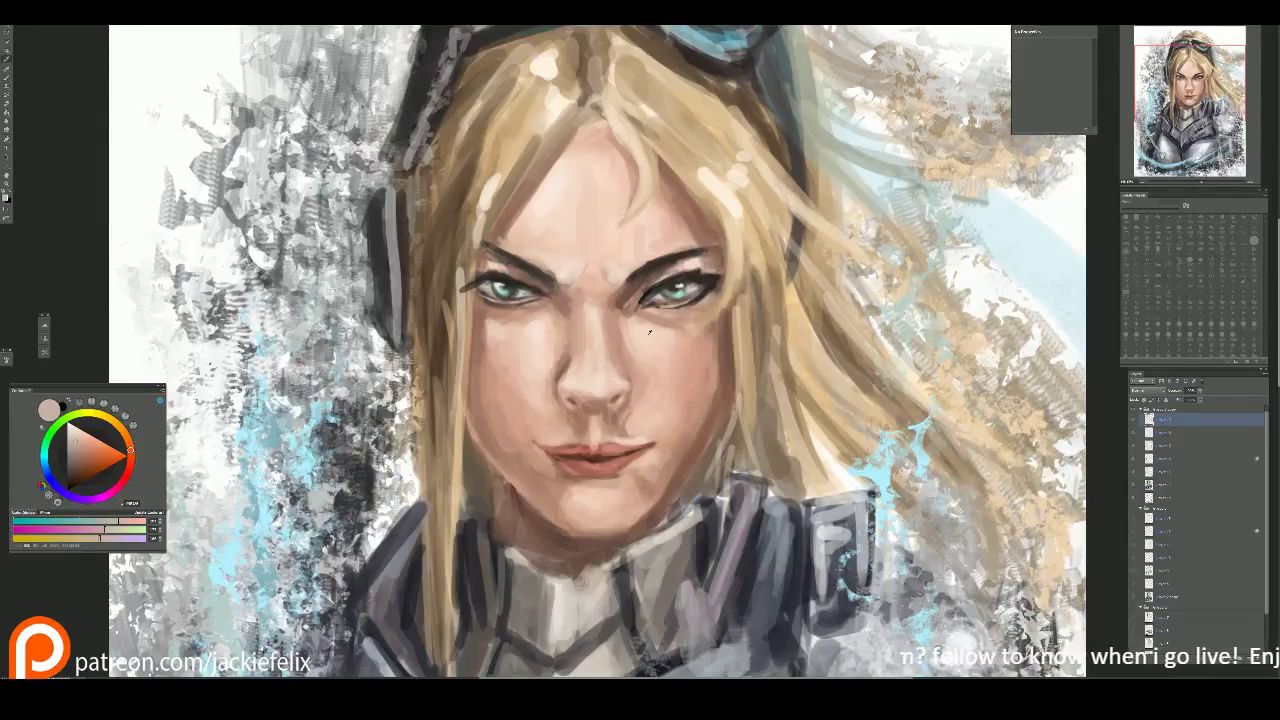
drag(672, 350, 636, 336)
key(bracketleft)
key(bracketleft)
key(bracketleft)
key(bracketleft)
key(bracketleft)
key(bracketleft)
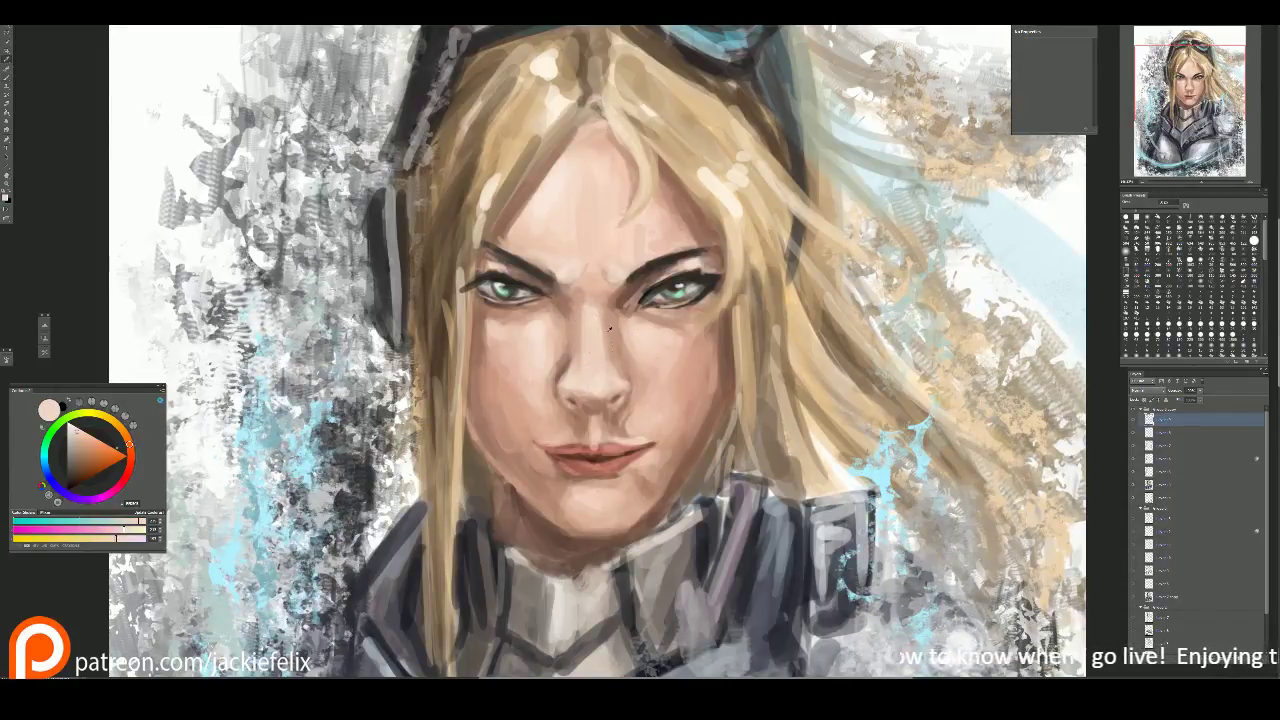
alt+click(600, 344)
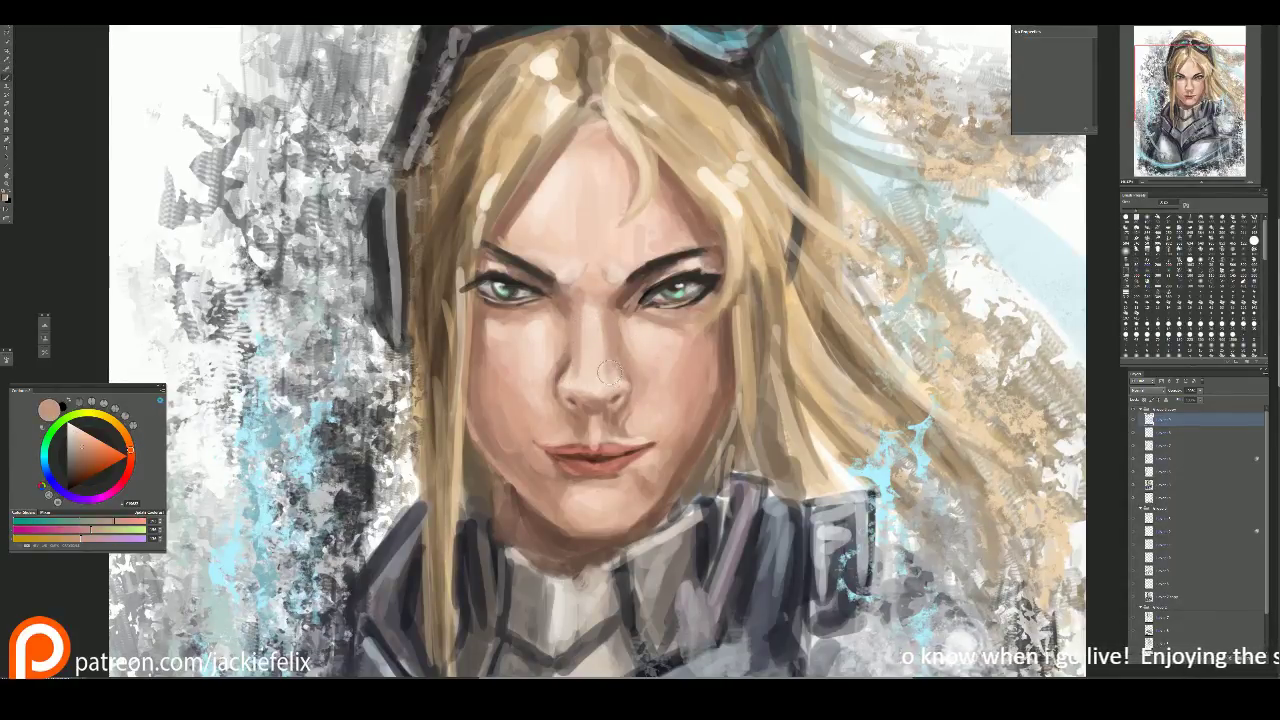
alt+click(595, 343)
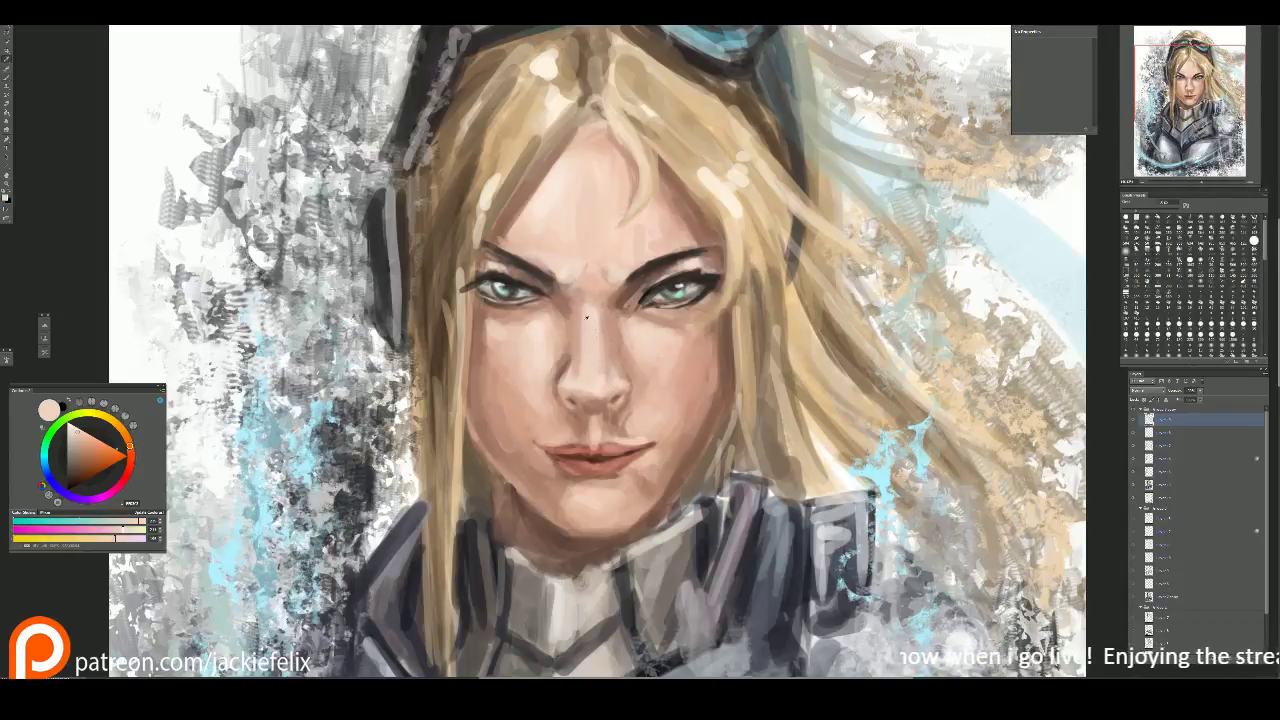
Step: Blend the nose bridge and the skin between the eyebrows with sampled skin tones
alt+click(583, 293)
drag(580, 330, 585, 322)
drag(585, 378, 605, 370)
alt+click(575, 255)
alt+click(578, 282)
mouse_move(565, 268)
mouse_down()
mouse_move(588, 286)
mouse_move(595, 270)
mouse_move(590, 285)
mouse_up()
alt+click(590, 245)
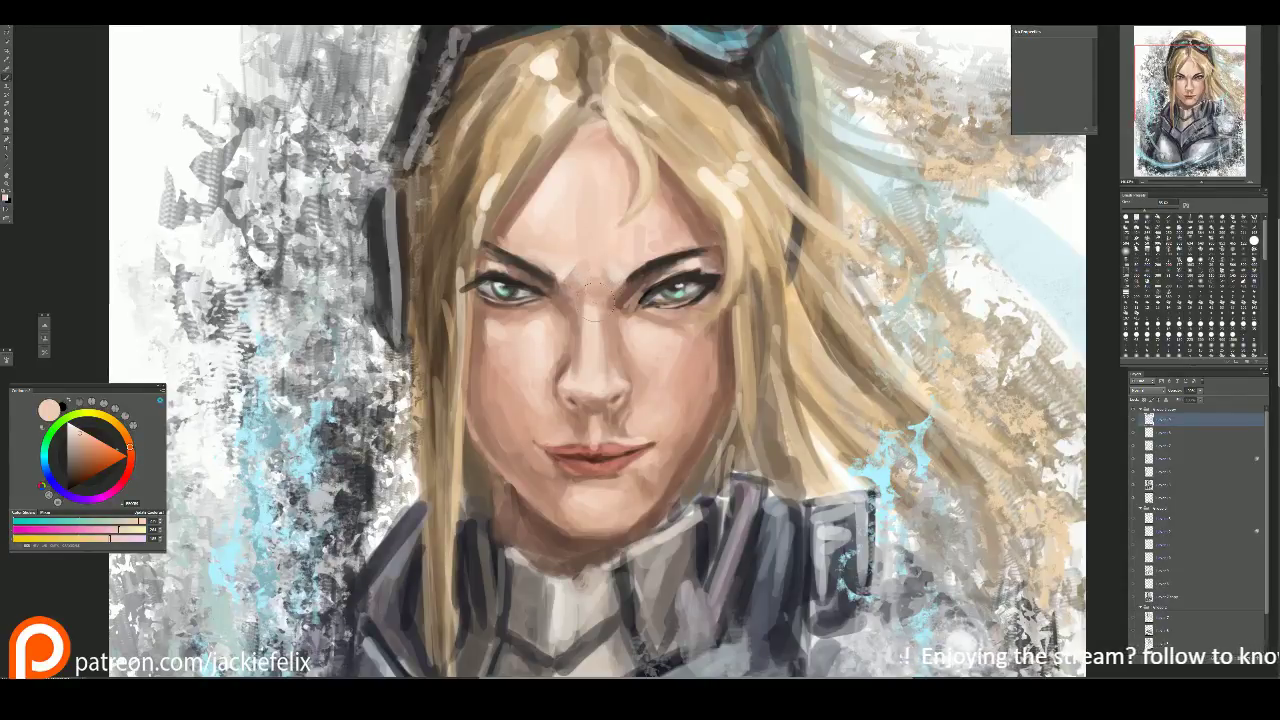
Step: Smooth the shaded cheek nearest the grey splatter with sampled reddish-brown skin tones
key(ctrl+0)
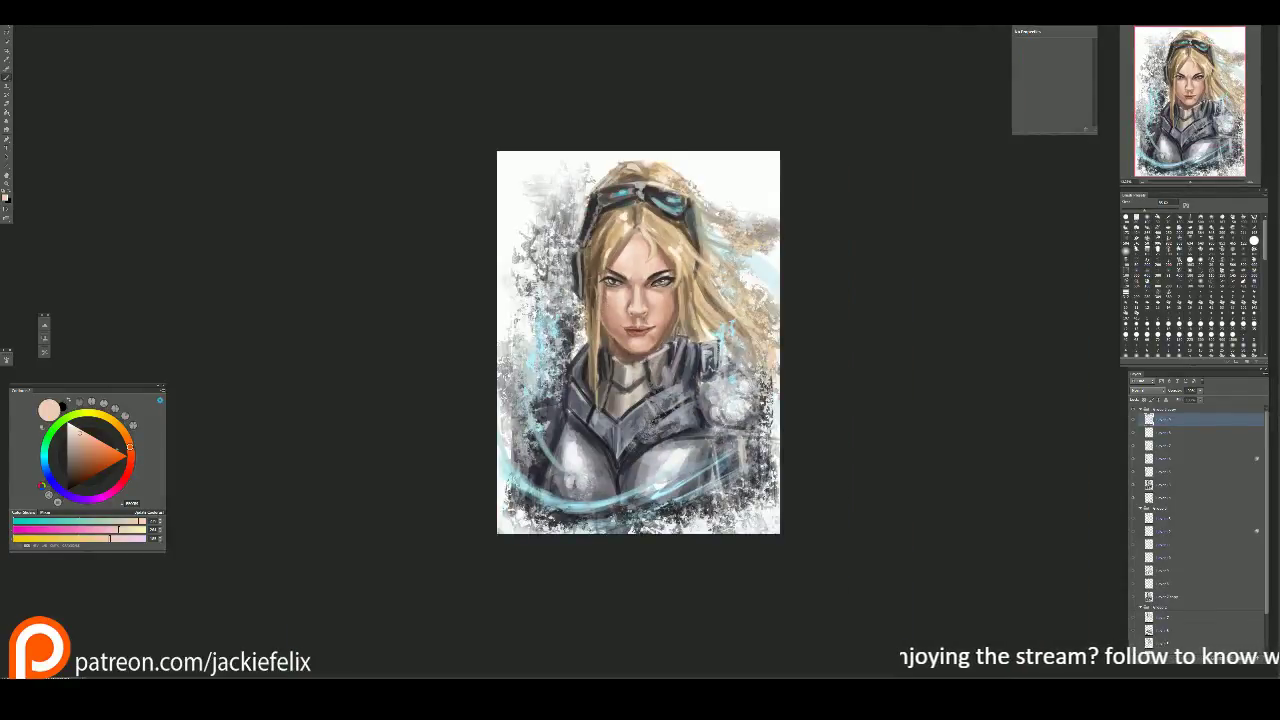
key(ctrl+plus)
alt+click(589, 333)
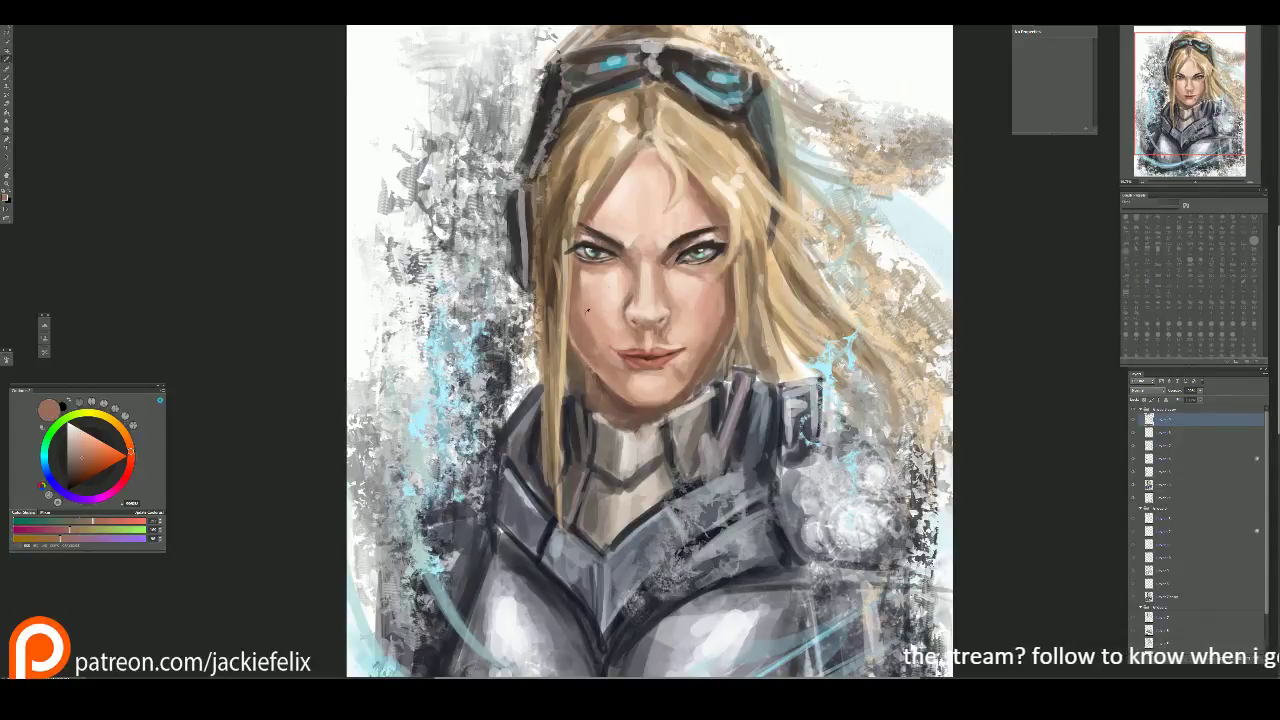
alt+click(589, 345)
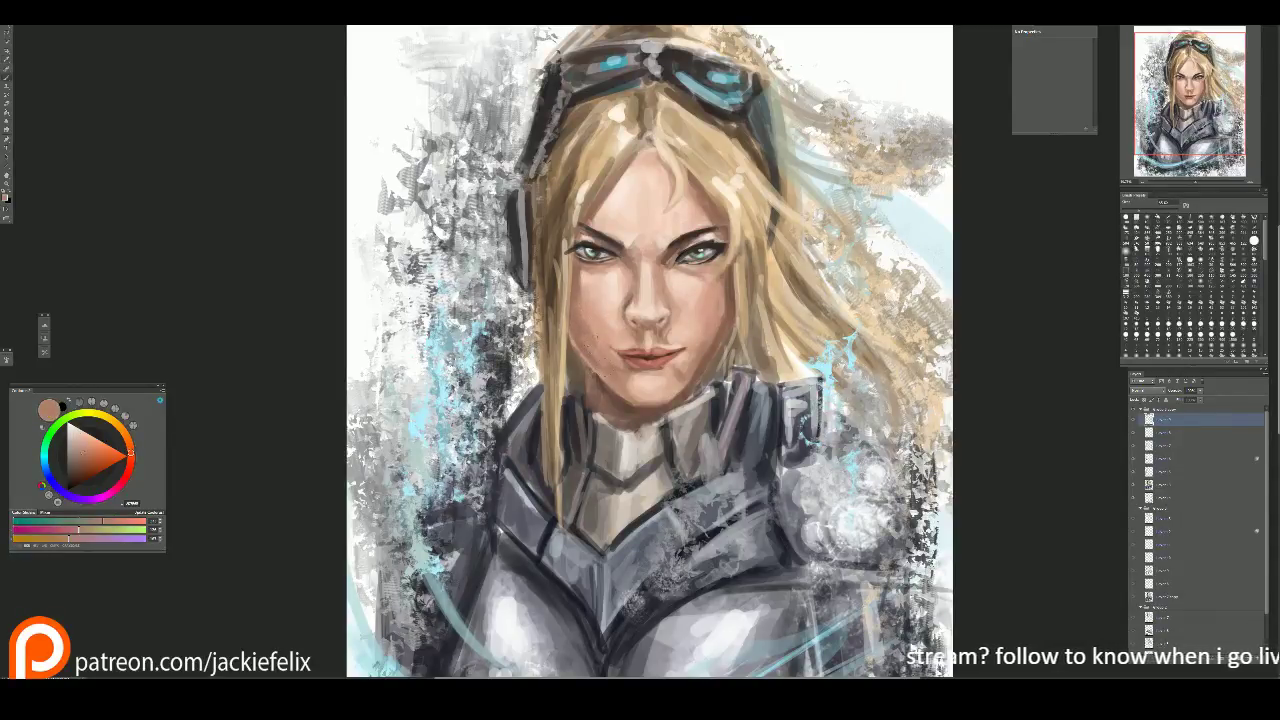
alt+click(572, 298)
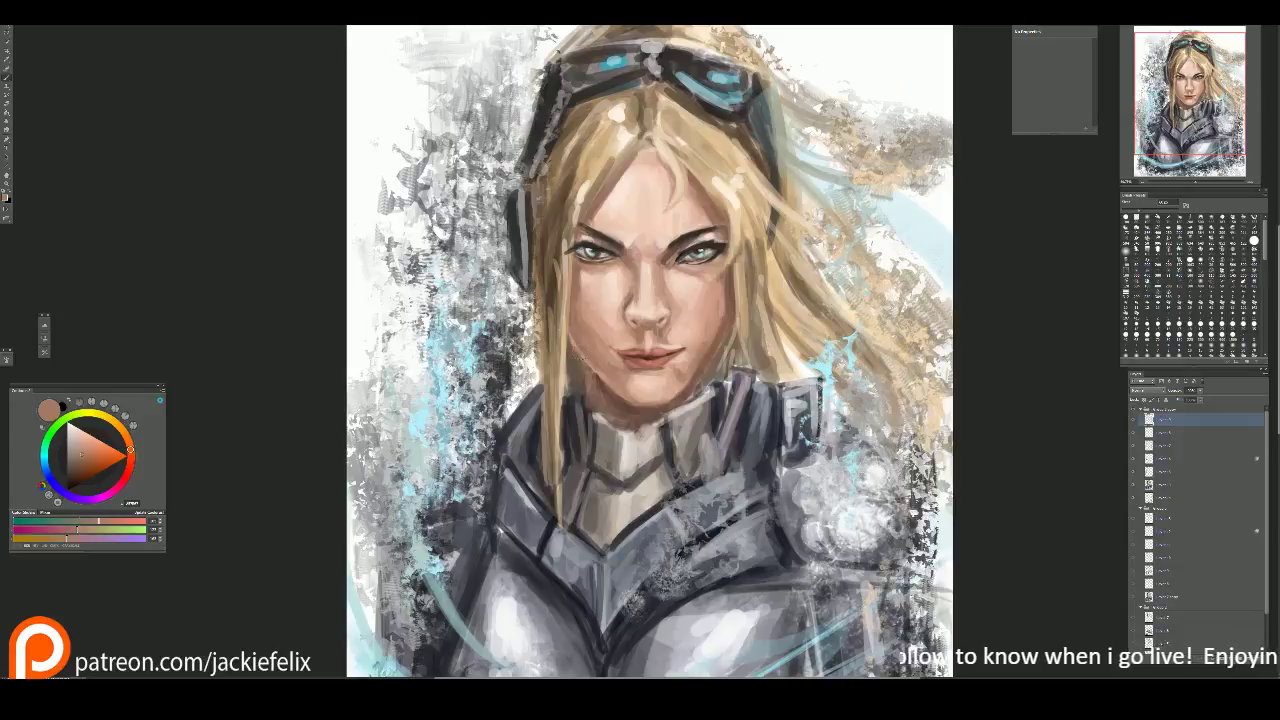
key(alt)
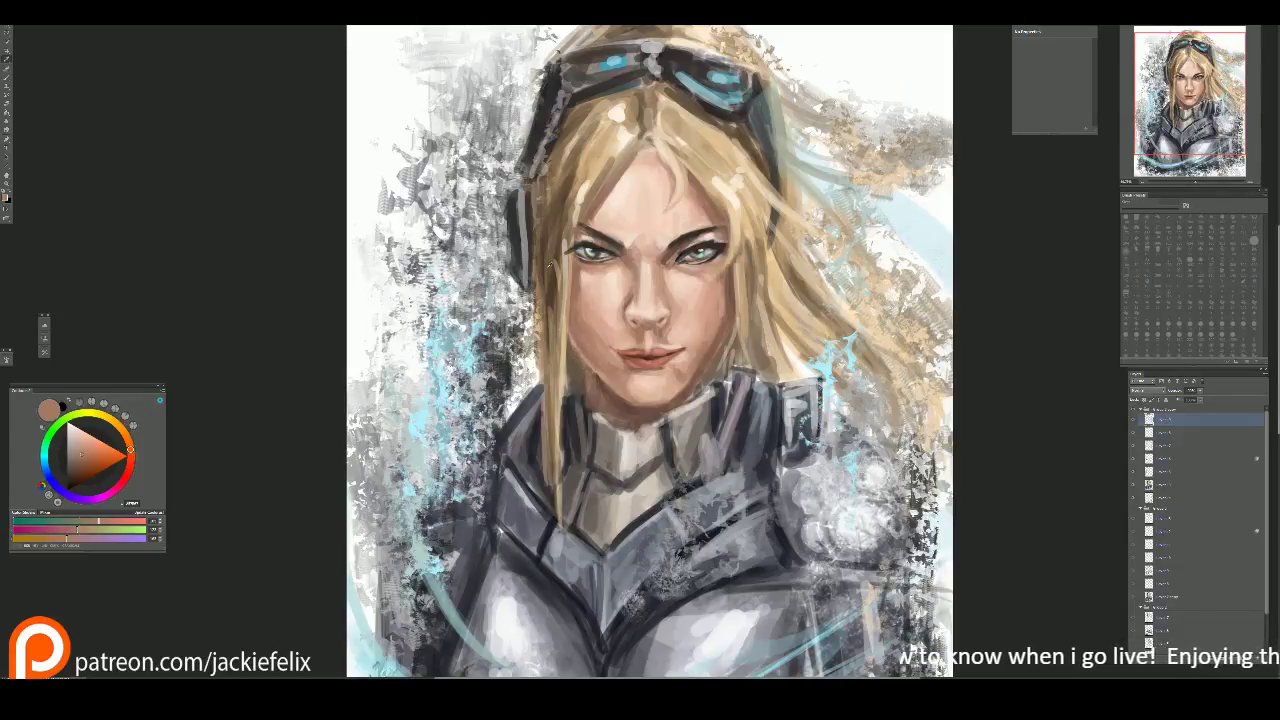
Step: Refine the long strand edge beside the cheek and deepen the shadow under the chin with sampled dark blue-grey
alt+click(566, 348)
mouse_move(566, 344)
mouse_down()
mouse_move(570, 386)
mouse_move(582, 380)
mouse_move(596, 400)
mouse_move(590, 460)
mouse_up()
key(alt)
alt+click(615, 397)
key(alt)
alt+click(592, 402)
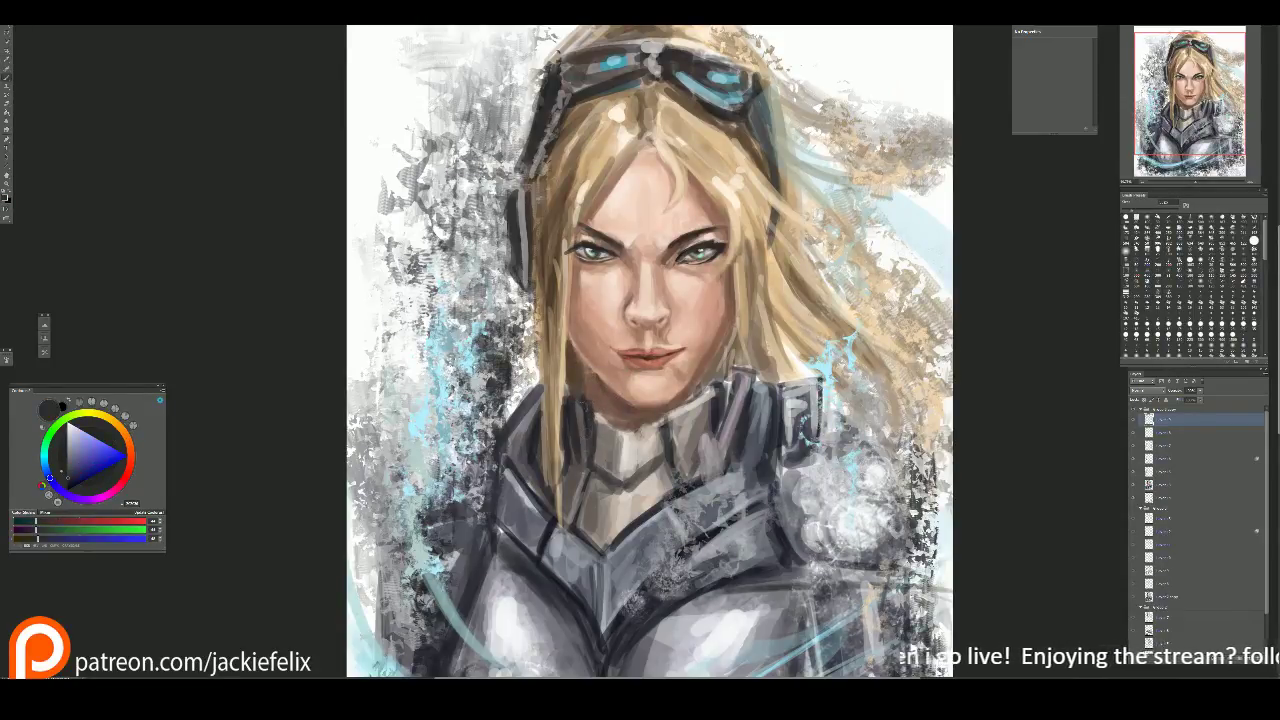
mouse_move(584, 398)
mouse_down()
mouse_move(642, 432)
mouse_move(680, 408)
mouse_up()
Step: Touch up the lower cheek and jawline with sampled dark brown and dusty pink skin tones
key(alt)
alt+click(618, 392)
key(alt)
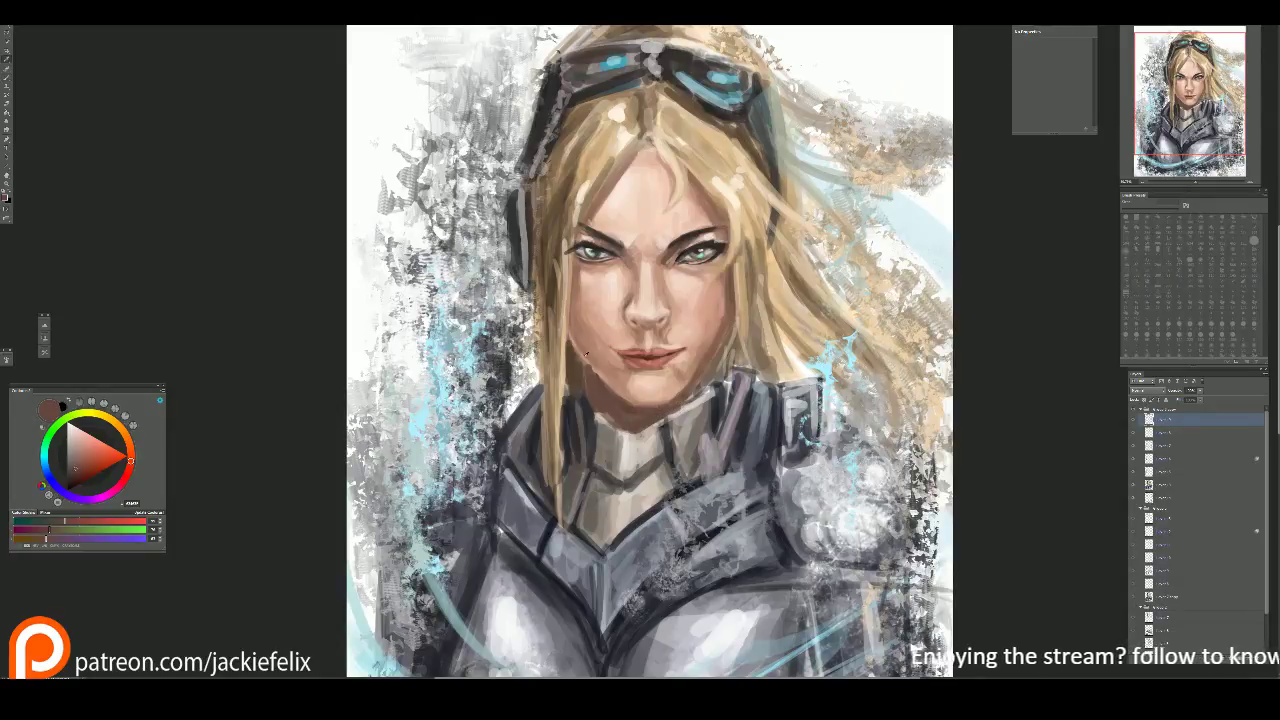
alt+click(672, 400)
click(593, 373)
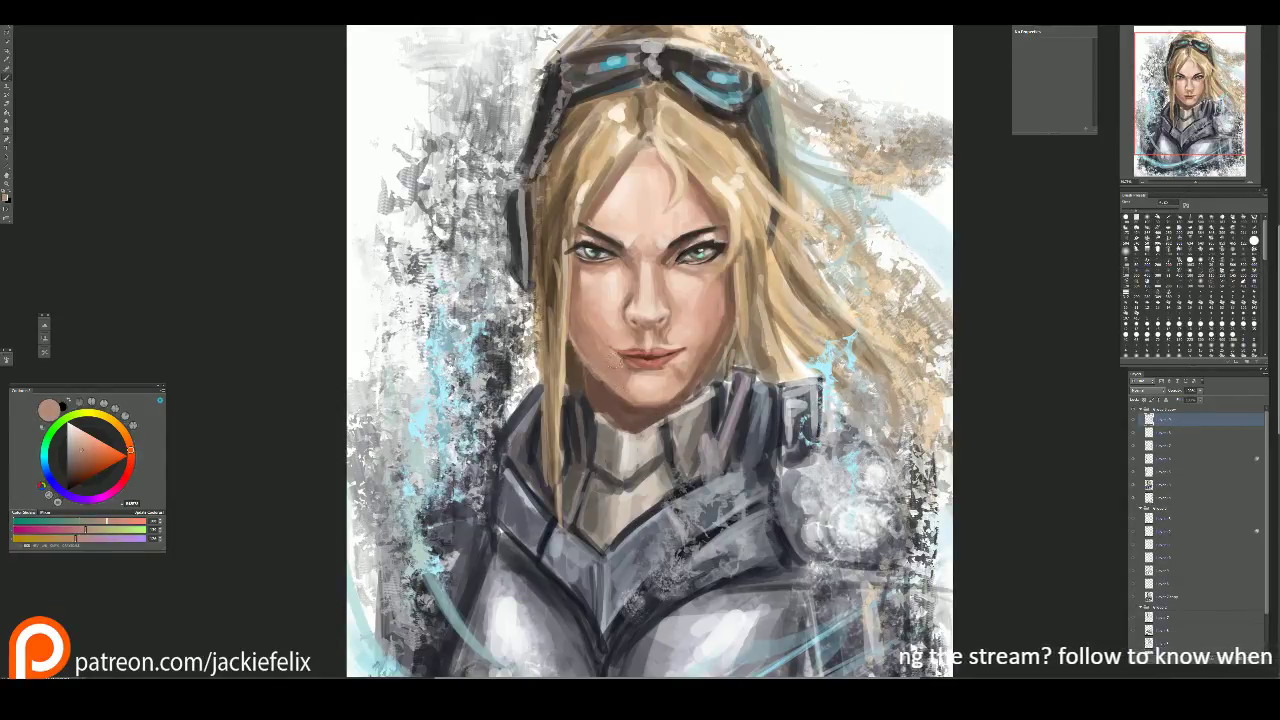
Step: Smooth the cheek edge below the eye on the grey-splatter side with sampled dusty pink and light peach skin tones
key(alt)
alt+click(575, 279)
mouse_move(583, 296)
mouse_down()
mouse_move(584, 322)
mouse_move(592, 278)
mouse_move(596, 335)
mouse_up()
key(alt)
key(alt)
alt+click(583, 270)
key(alt)
alt+click(581, 287)
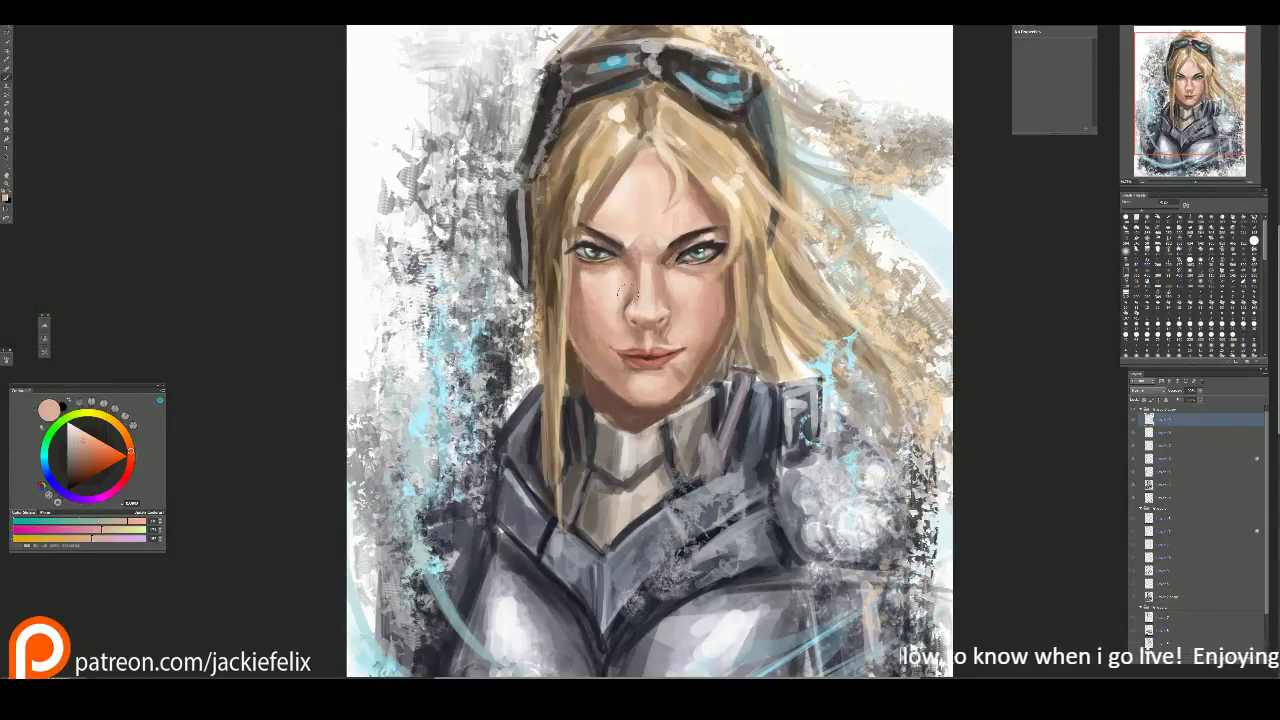
Step: Touch up the chest armour and collar with sampled off-white and dark grey-brown
key(ctrl+minus)
key(ctrl+minus)
key(ctrl+minus)
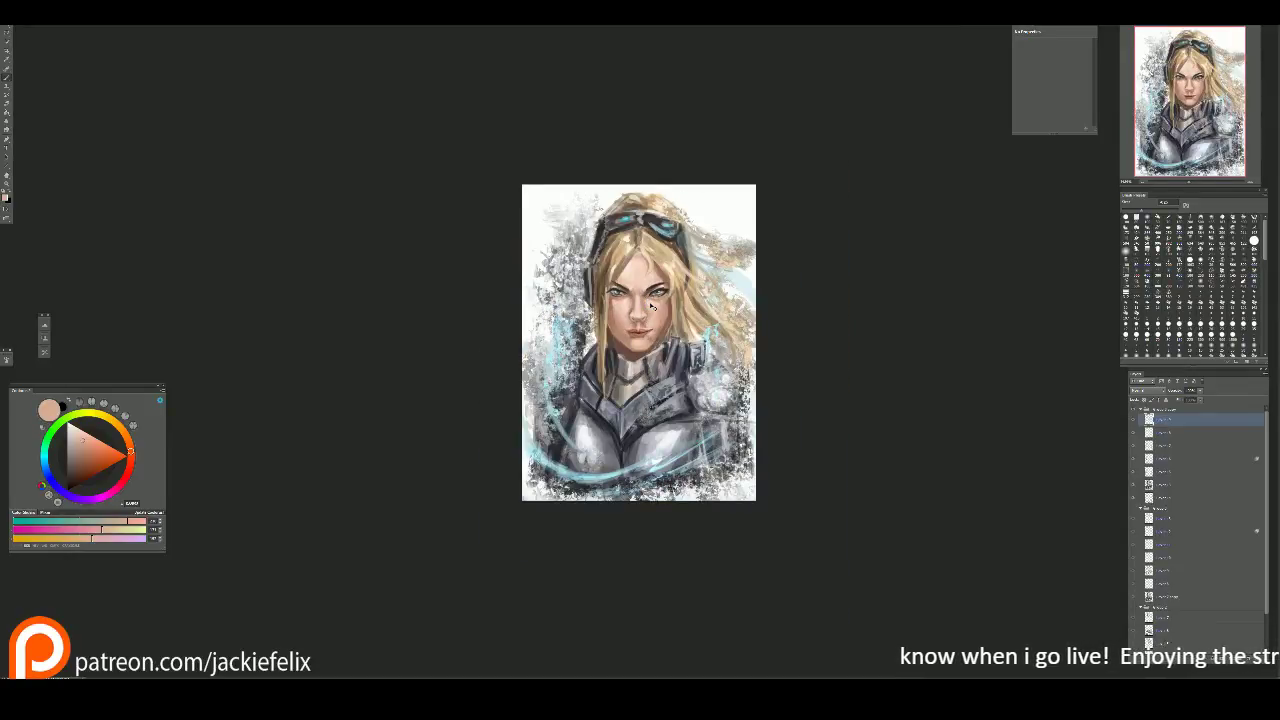
alt+click(581, 426)
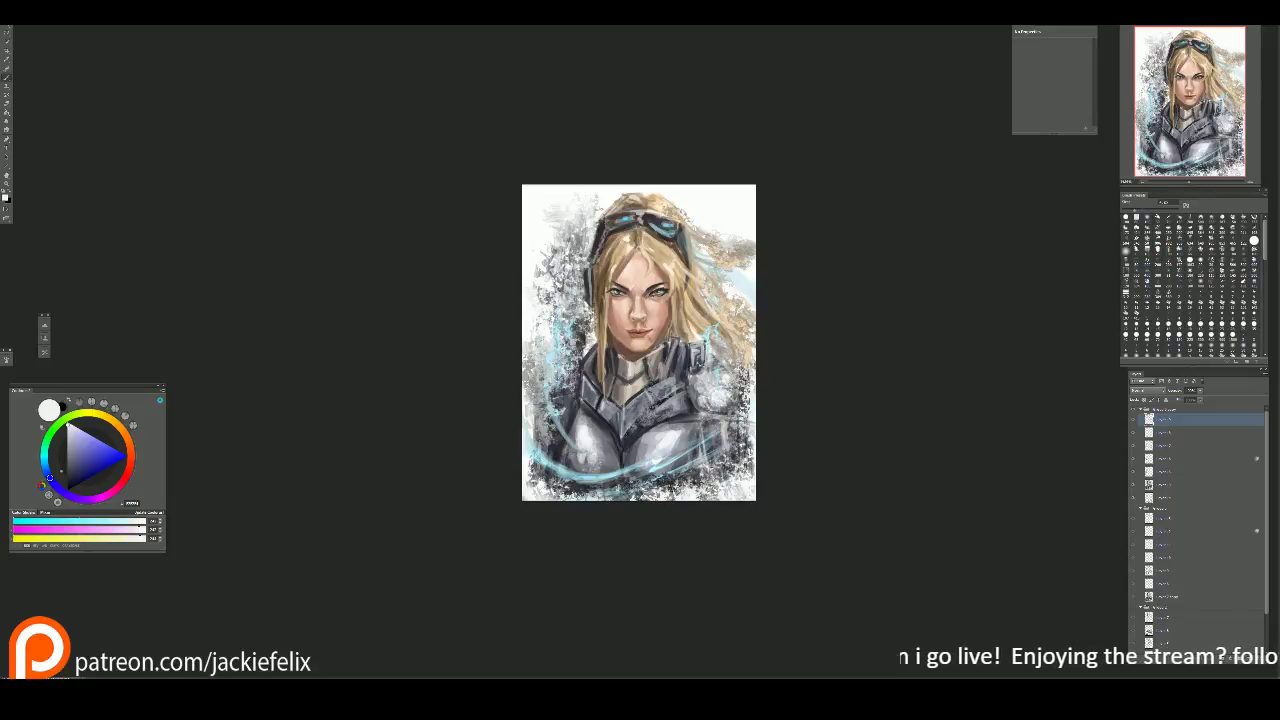
alt+click(618, 384)
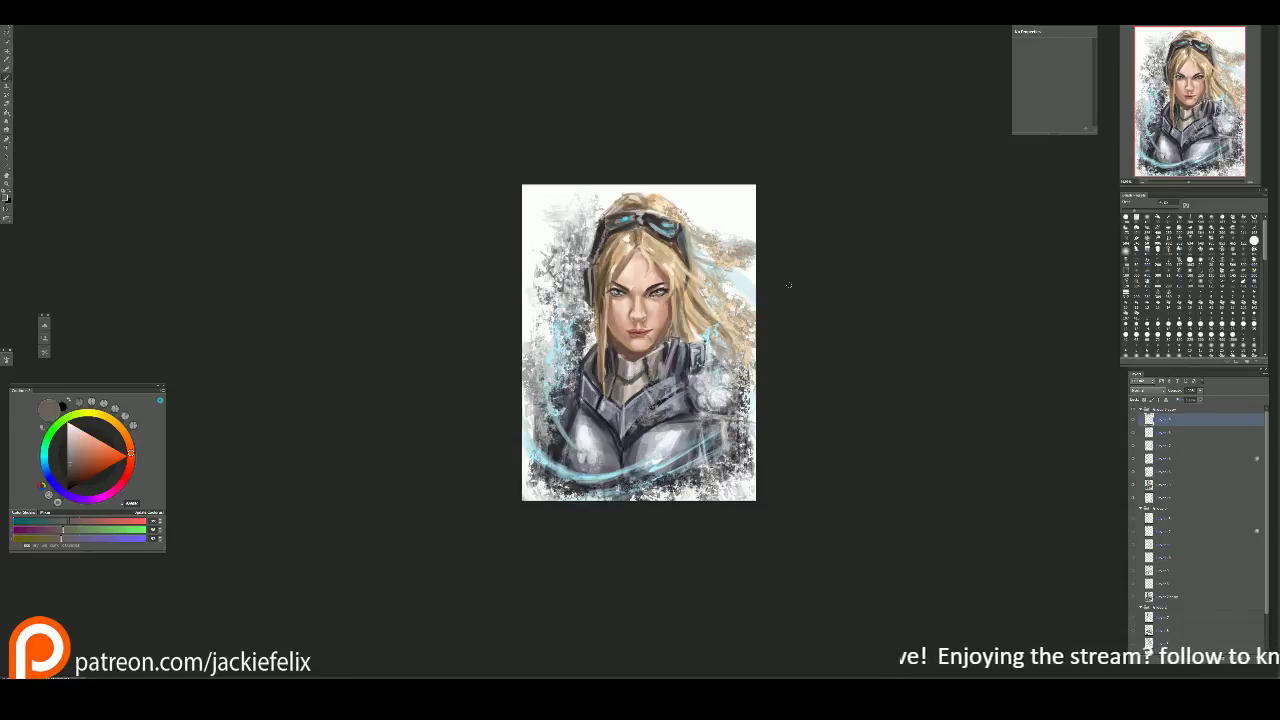
Step: Refine the headband's side strap beside the grey splatter with sampled near-black tones
key(ctrl+minus)
key(ctrl+plus)
key(ctrl+plus)
key(ctrl+plus)
key(l)
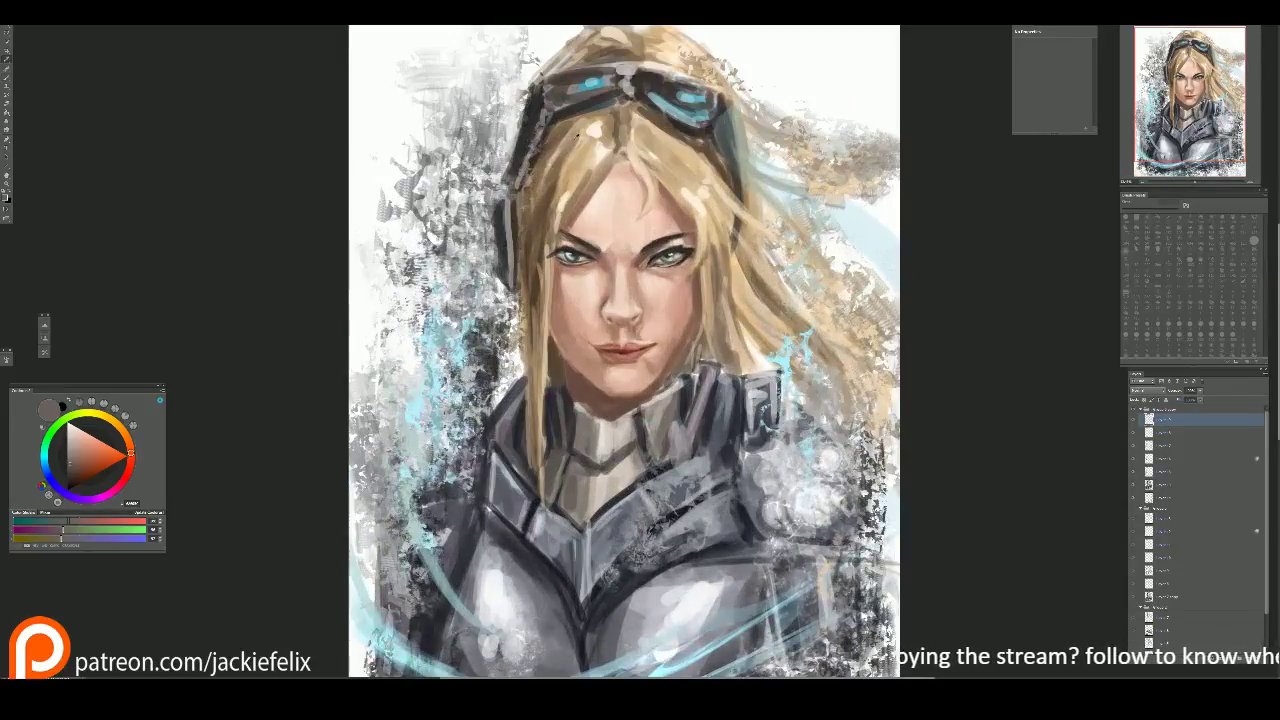
click(532, 114)
key(b)
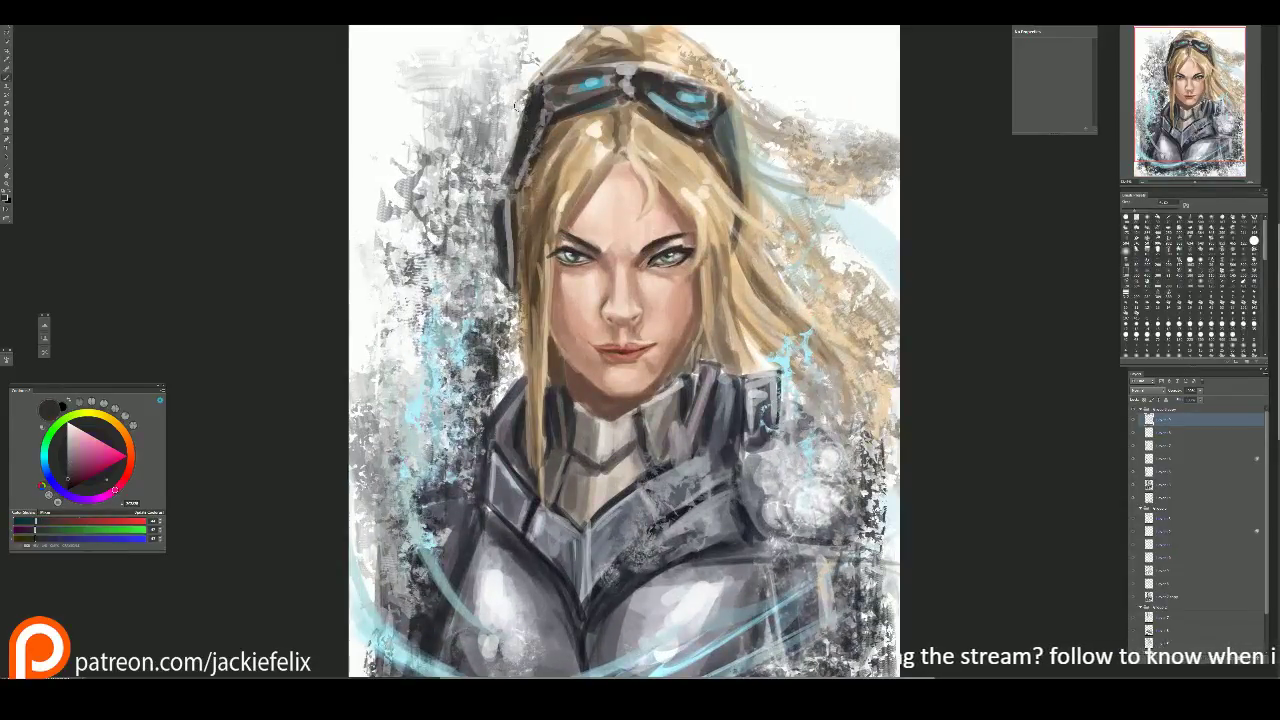
key(i)
click(512, 140)
key(b)
key(i)
click(528, 108)
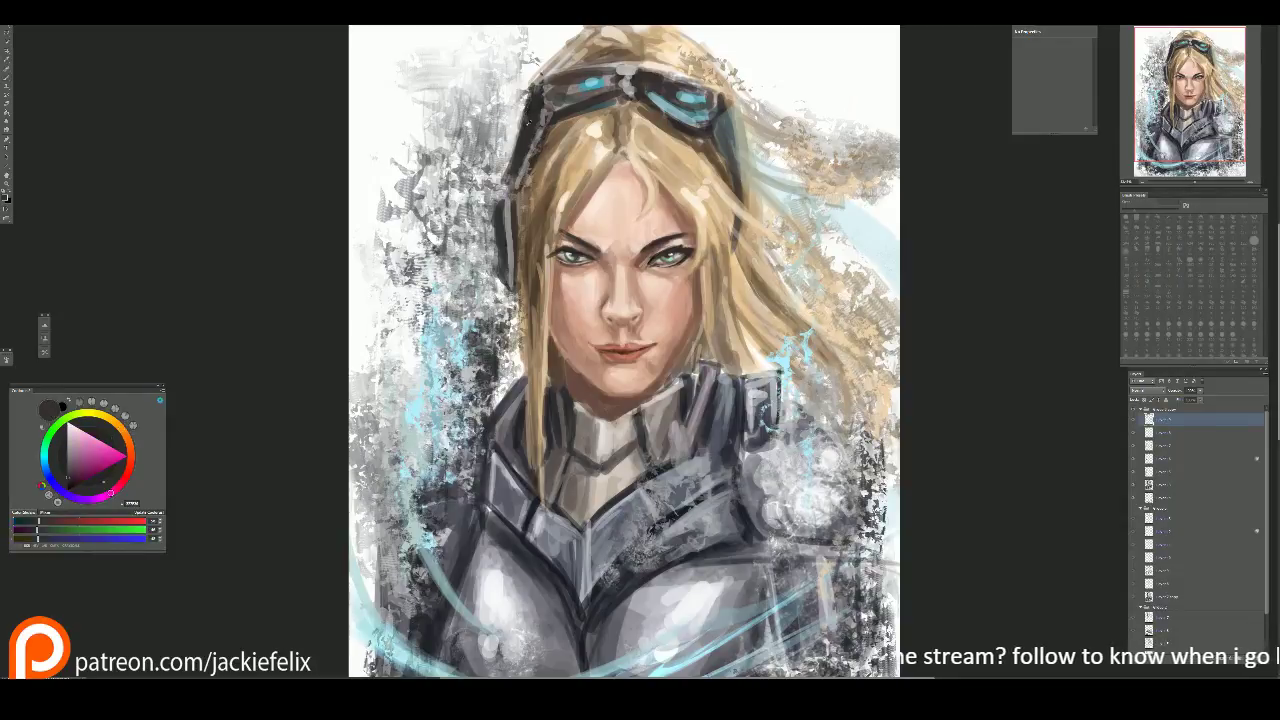
Step: Darken the goggle frame around the central bridge with sampled near-black and dark grey-brown
key(b)
mouse_move(555, 92)
mouse_down()
mouse_move(618, 68)
mouse_move(614, 90)
mouse_move(604, 86)
mouse_move(640, 82)
mouse_move(642, 94)
mouse_up()
alt+click(632, 96)
alt+click(544, 106)
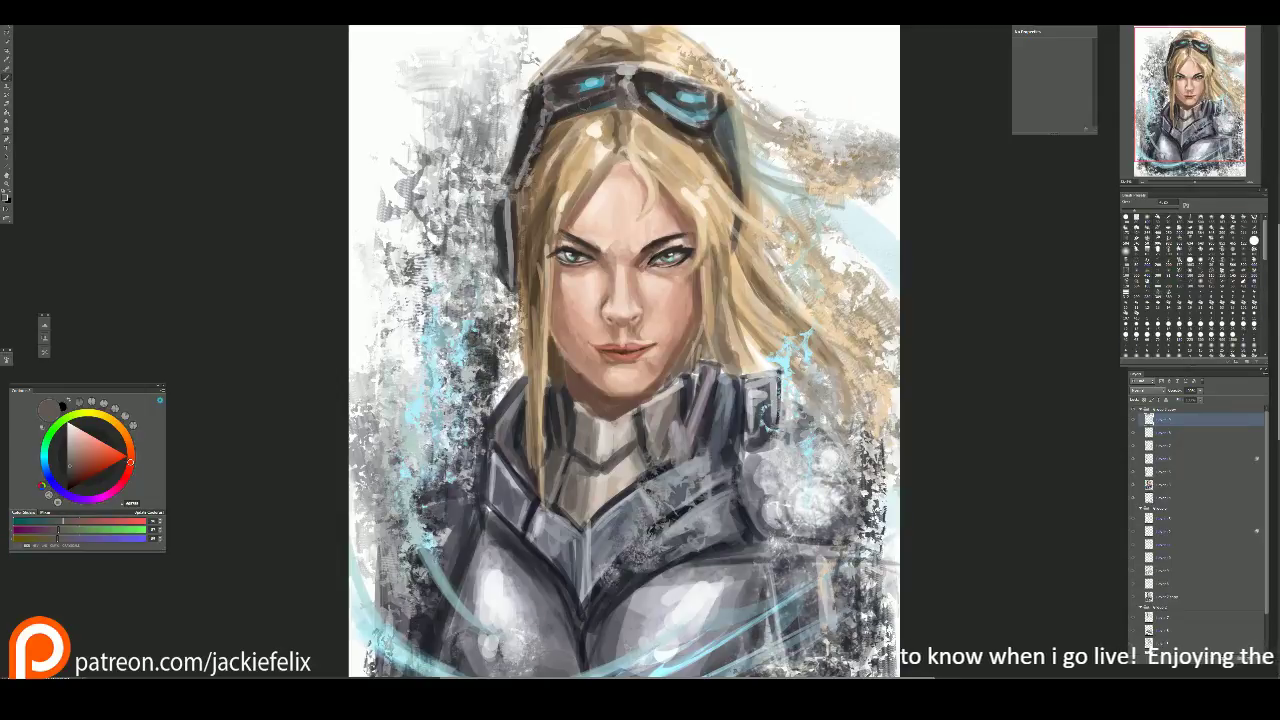
Step: Lighten the goggles' central bridge with sampled light grey and darken the lens nearest the flowing hair
alt+click(636, 58)
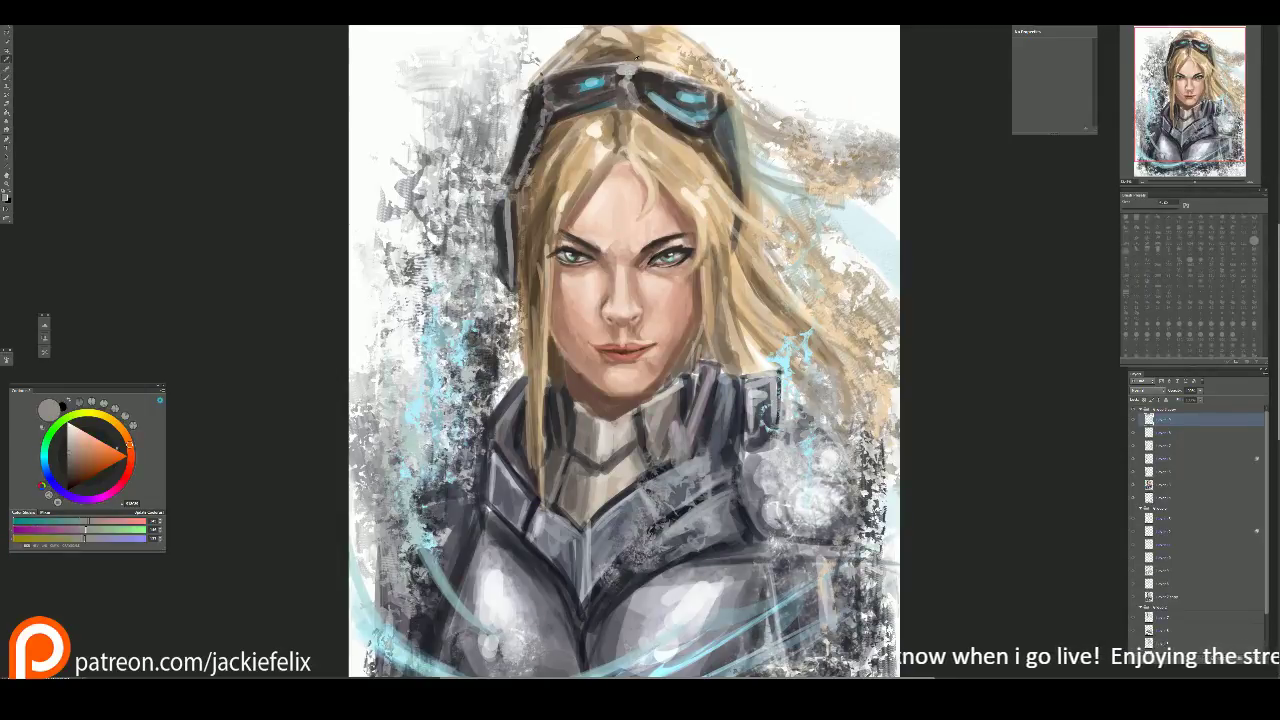
alt+click(630, 76)
drag(628, 78, 728, 100)
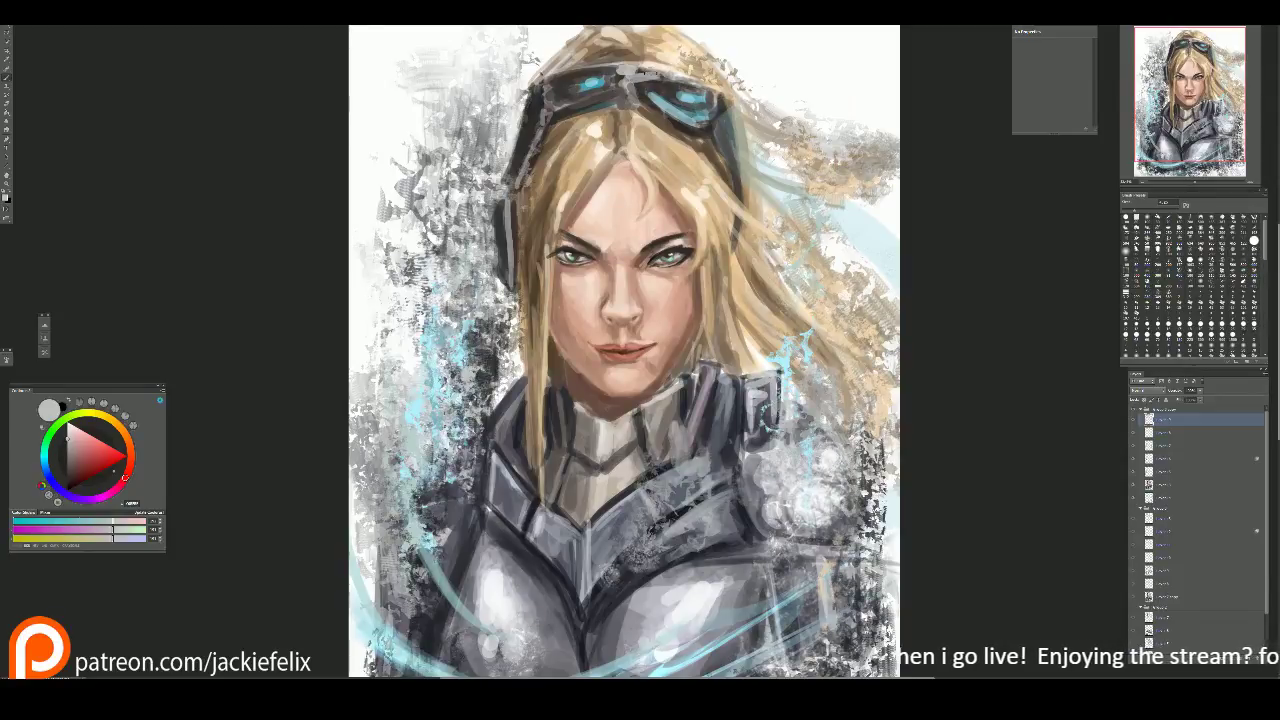
alt+click(664, 88)
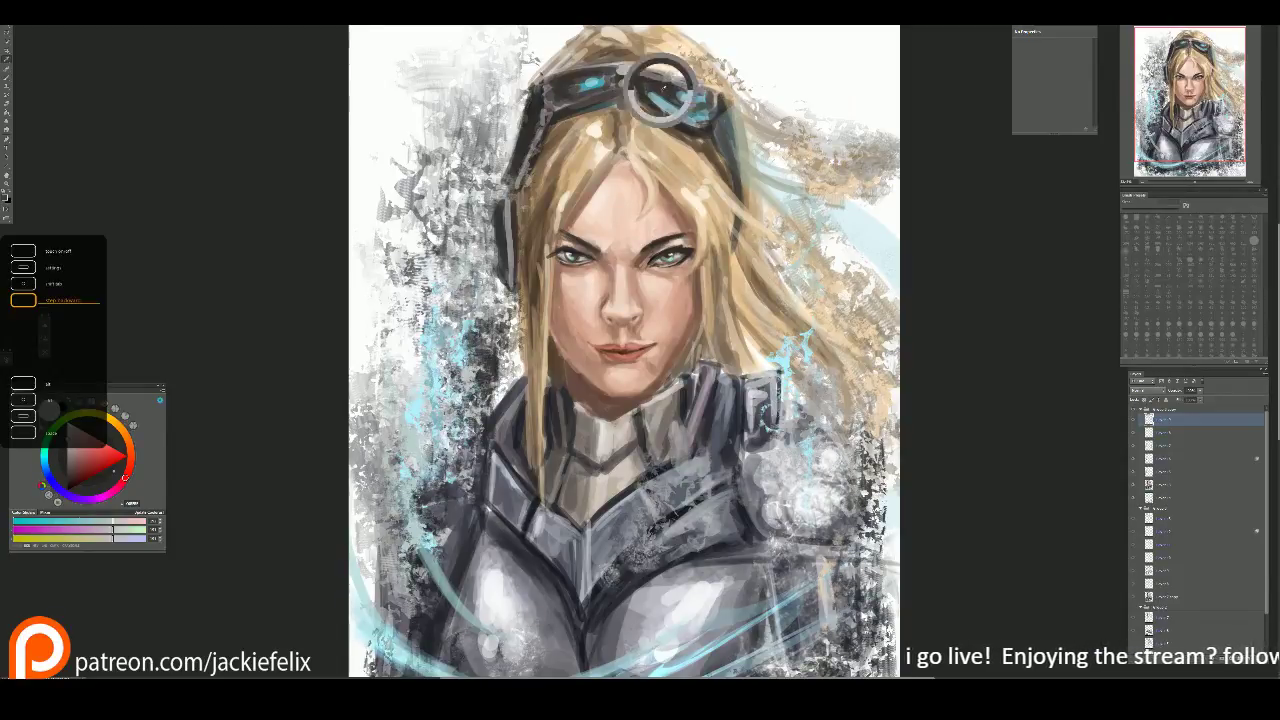
Step: Paint loose blonde strands sweeping from the headband towards the tan splatter with sampled tan and pale cream
alt+click(662, 128)
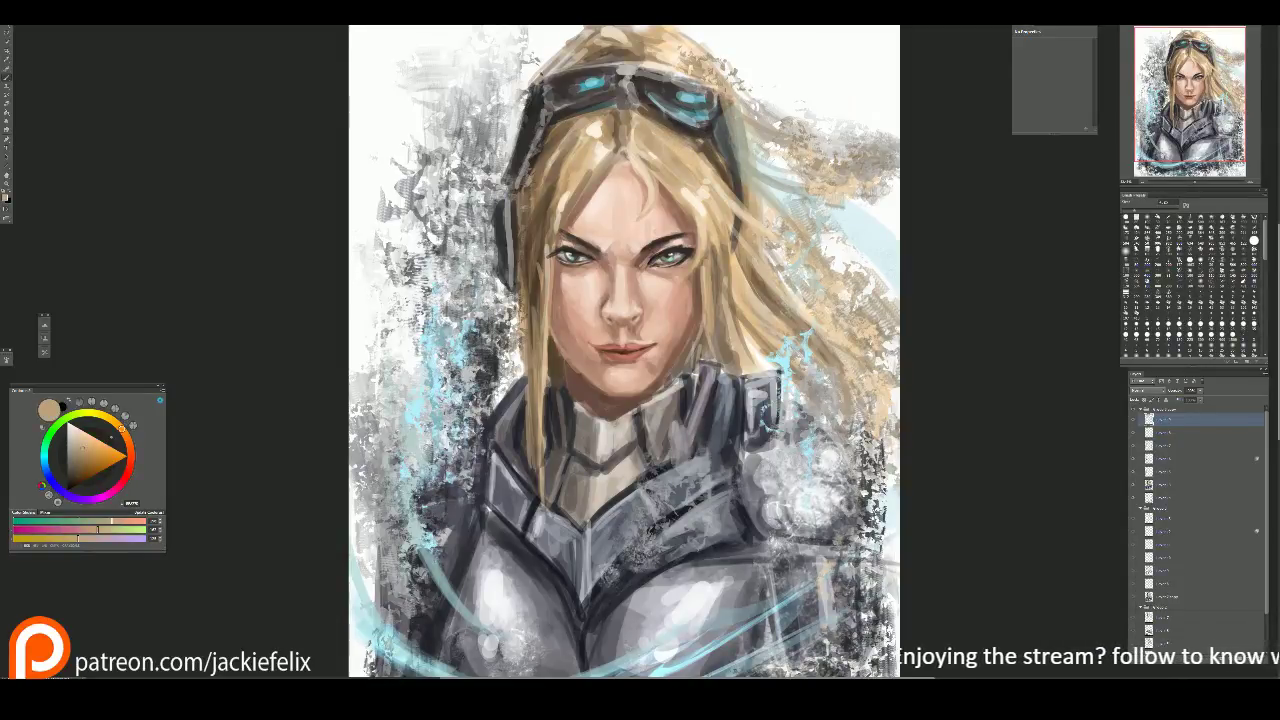
alt+click(750, 138)
alt+click(690, 55)
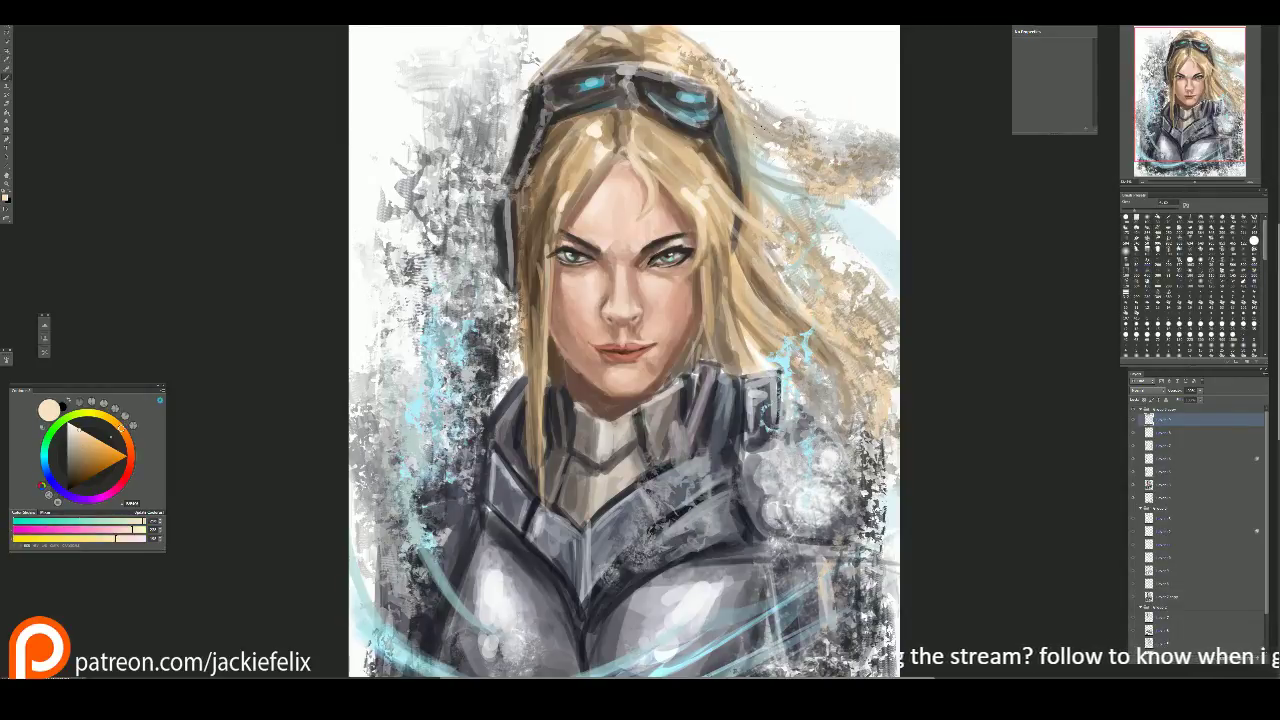
drag(700, 136, 755, 164)
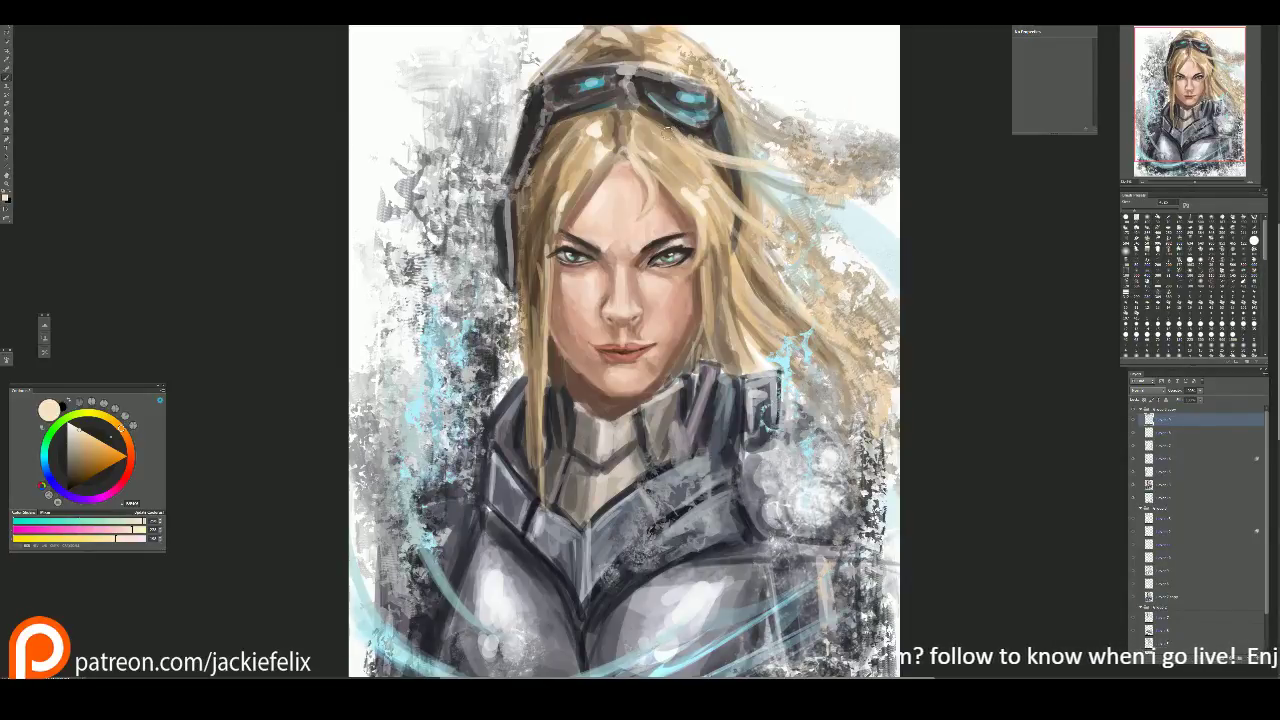
alt+click(662, 118)
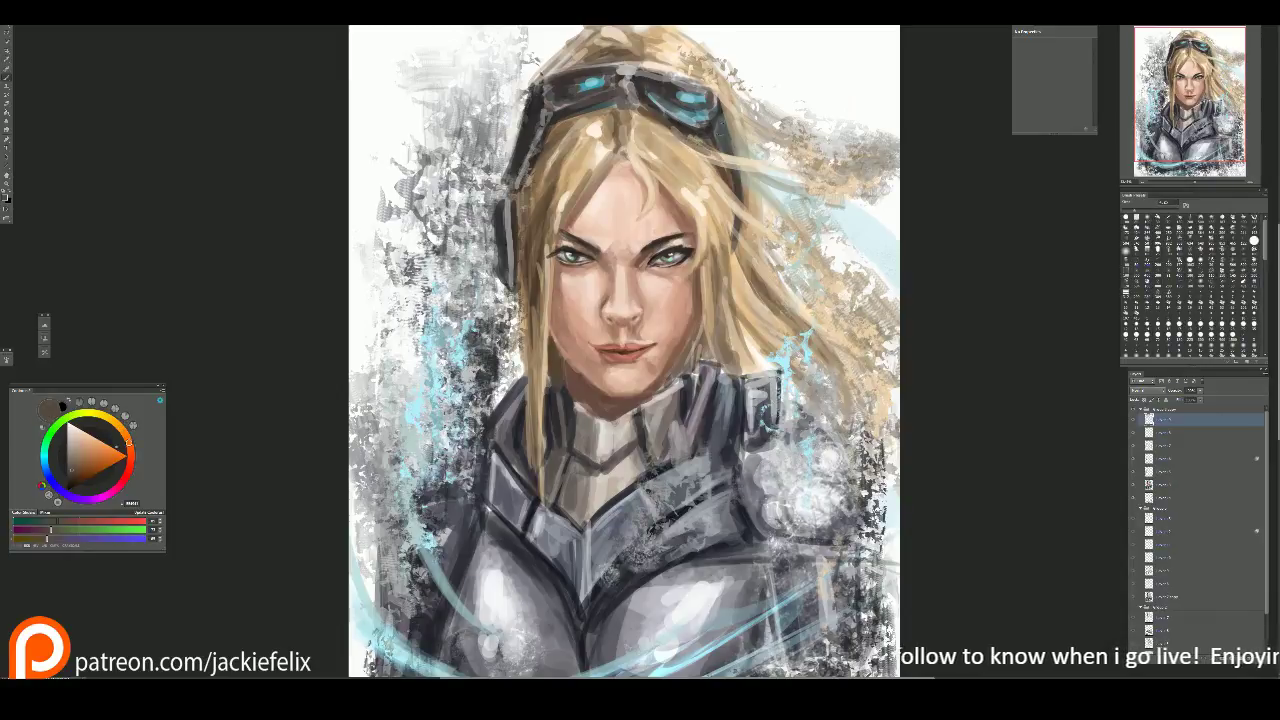
Step: Blend the cheek and forehead skin with sampled dusty pink and pale peach tones
scroll(596, 217, down, 1)
scroll(596, 217, up, 3)
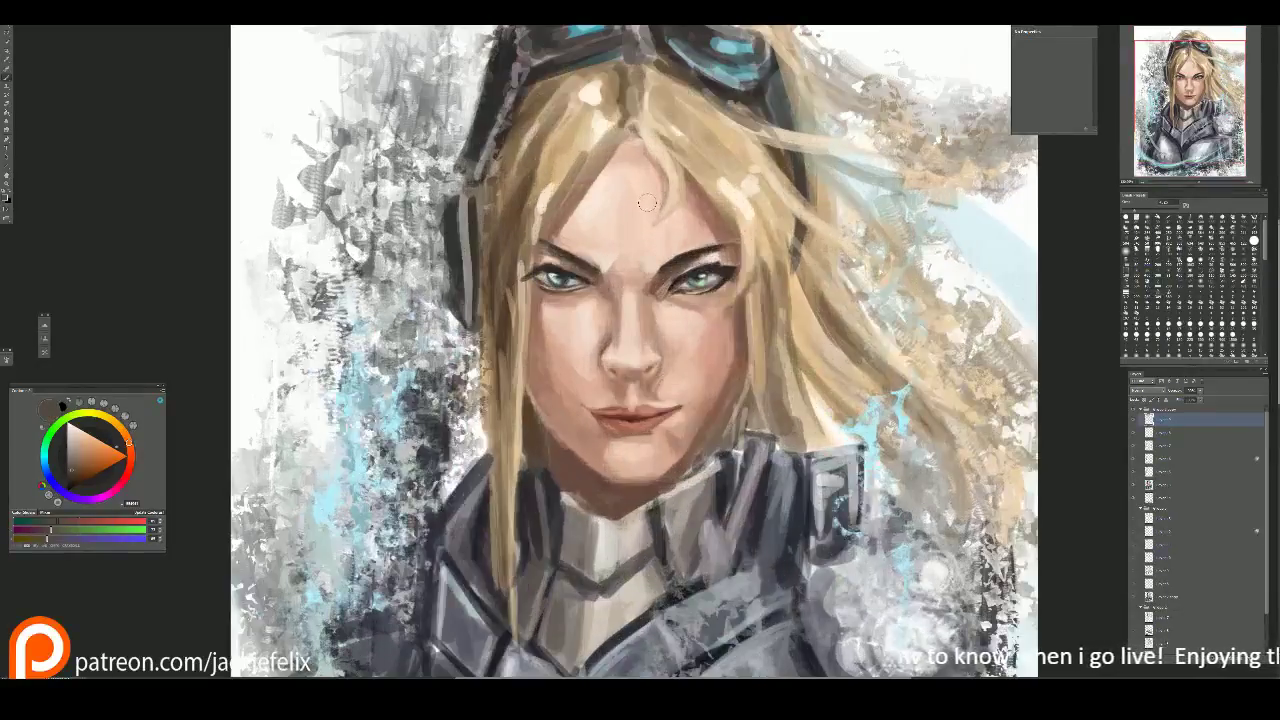
alt+click(736, 312)
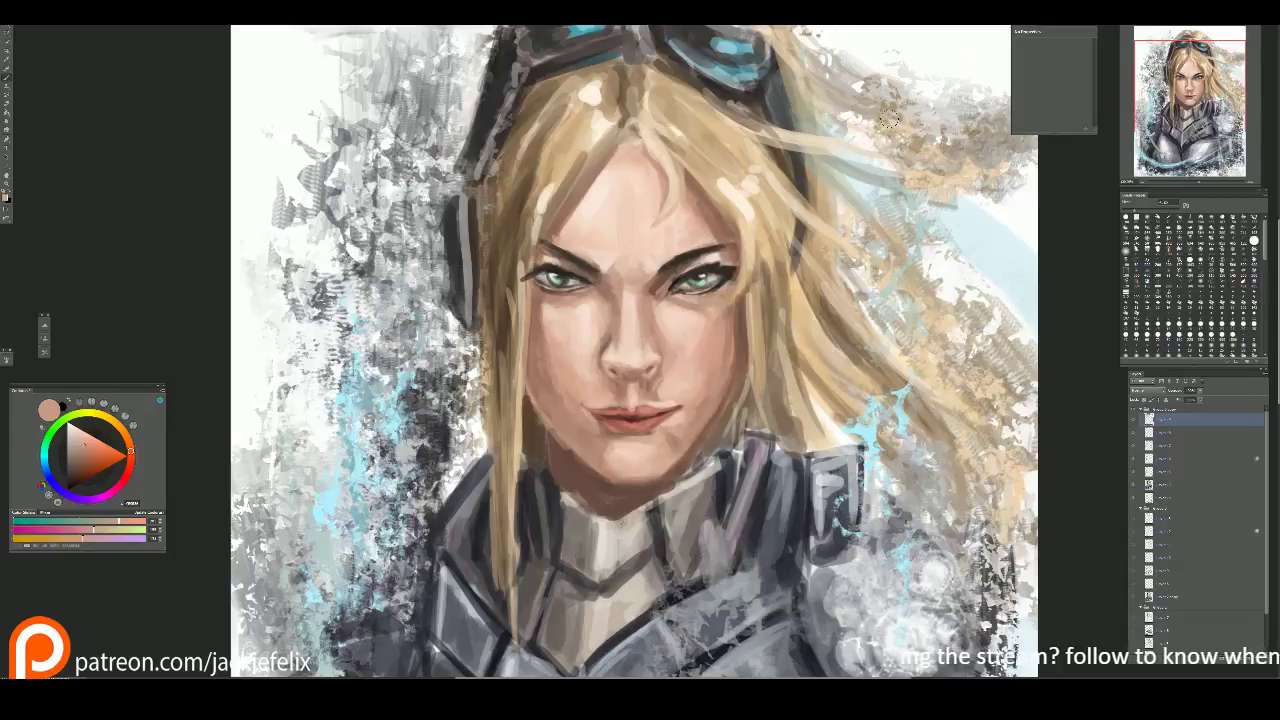
scroll(606, 290, up, 2)
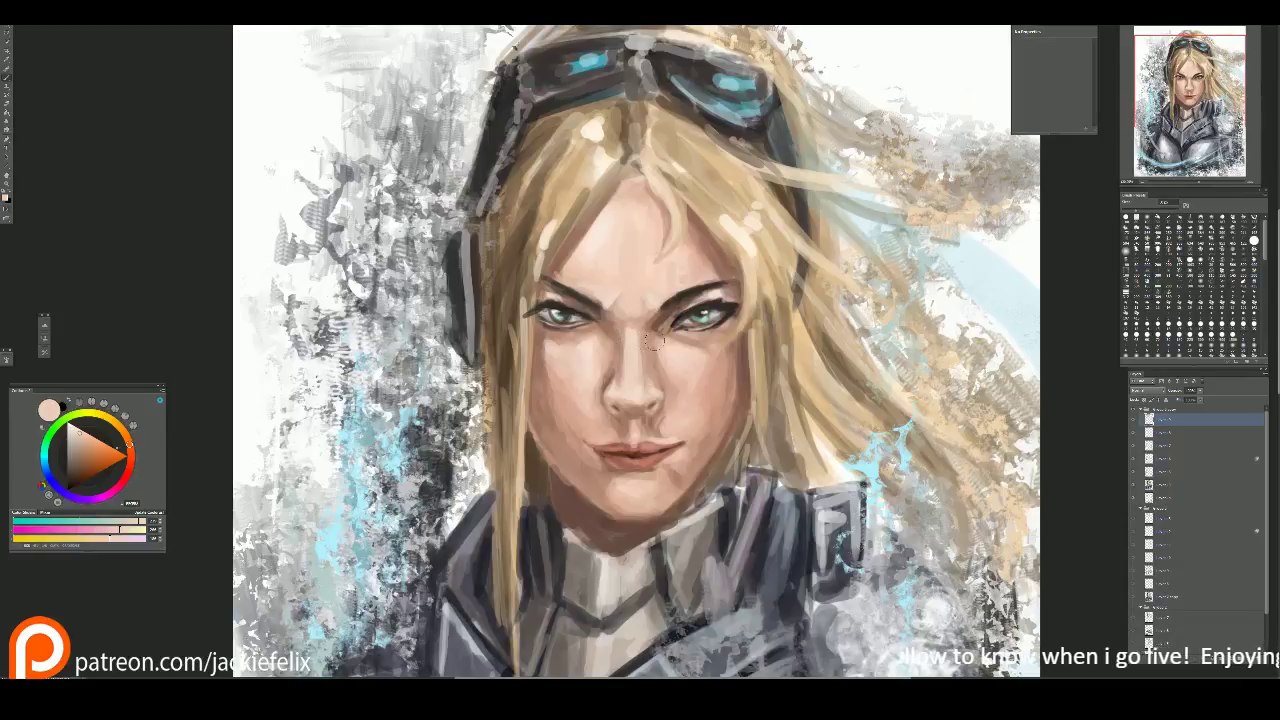
Step: Deepen the curved loose strand on the forehead with sampled reddish-brown
alt+click(700, 233)
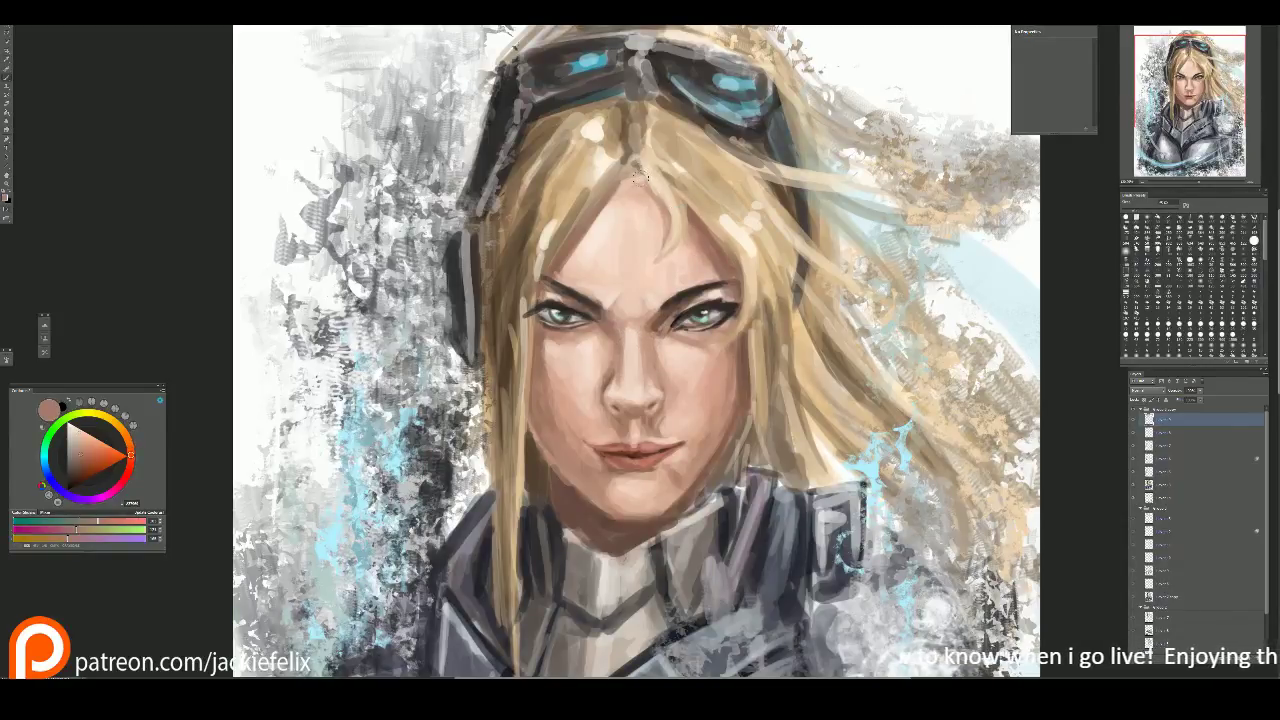
drag(645, 186, 658, 262)
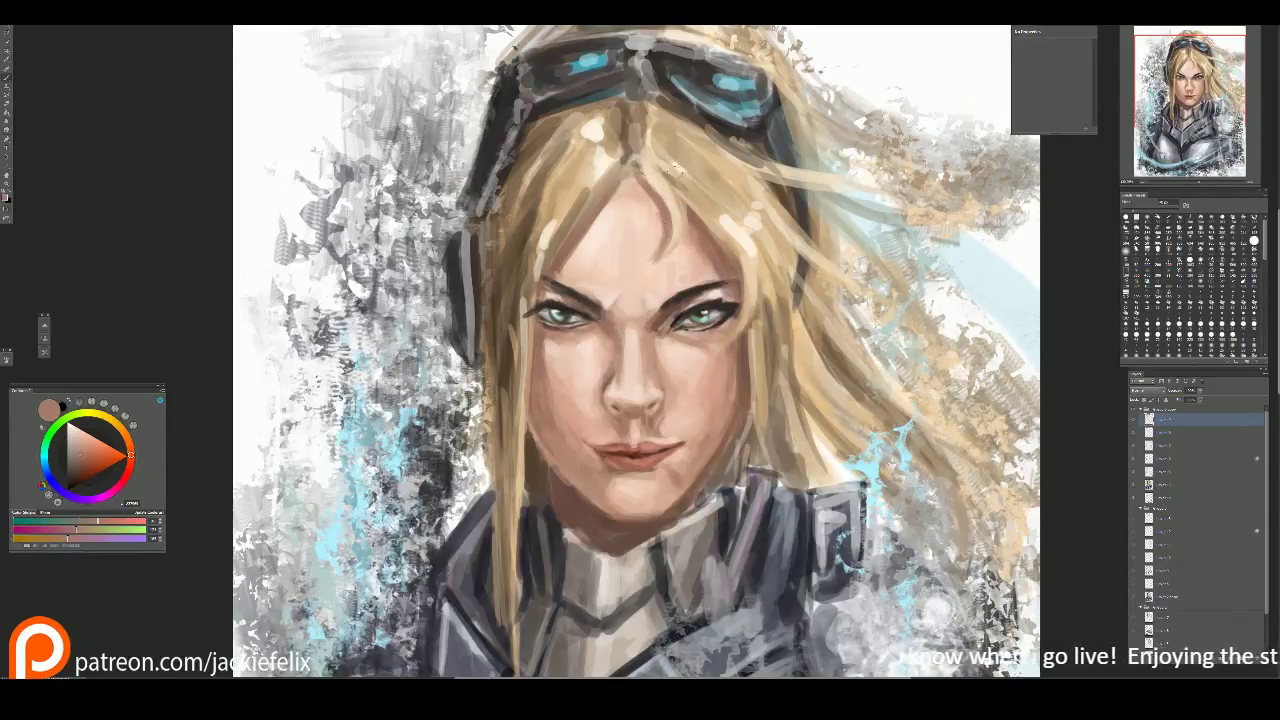
key(ctrl+minus)
key(ctrl+minus)
key(ctrl+minus)
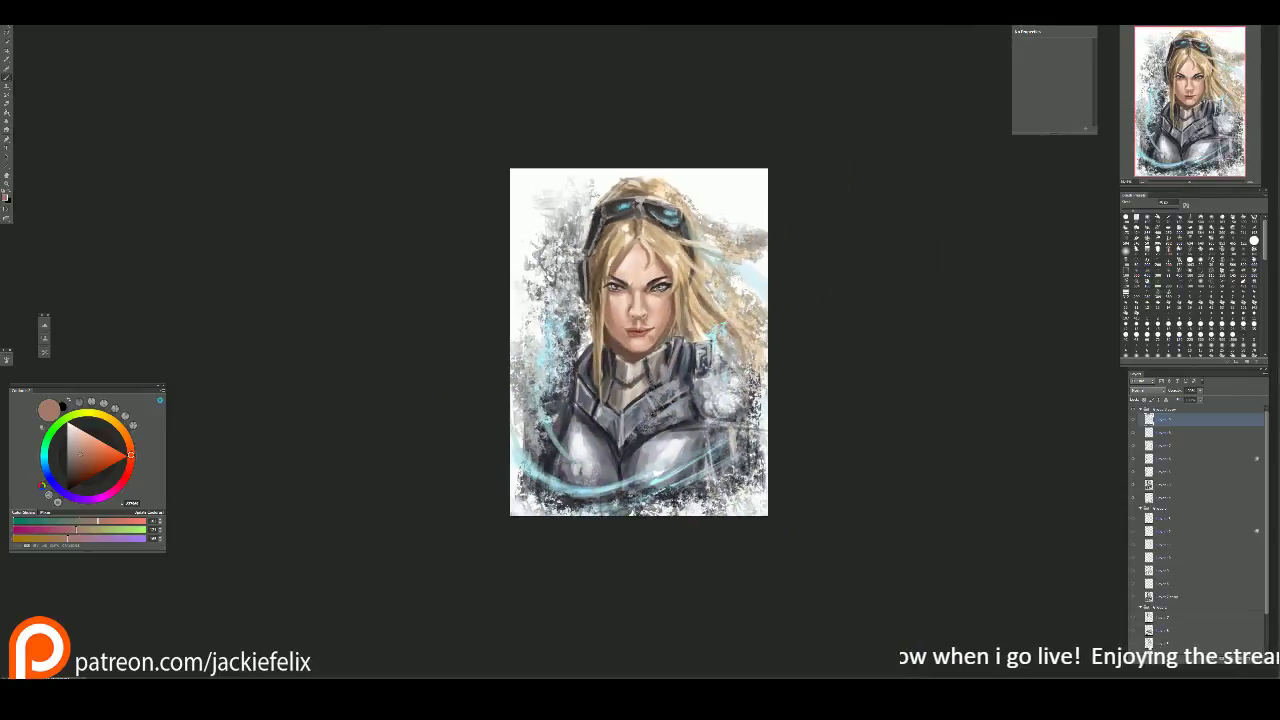
Step: Try placing the Patreon logo and web address as a watermark in the artwork's lower corner
key(alt+Tab)
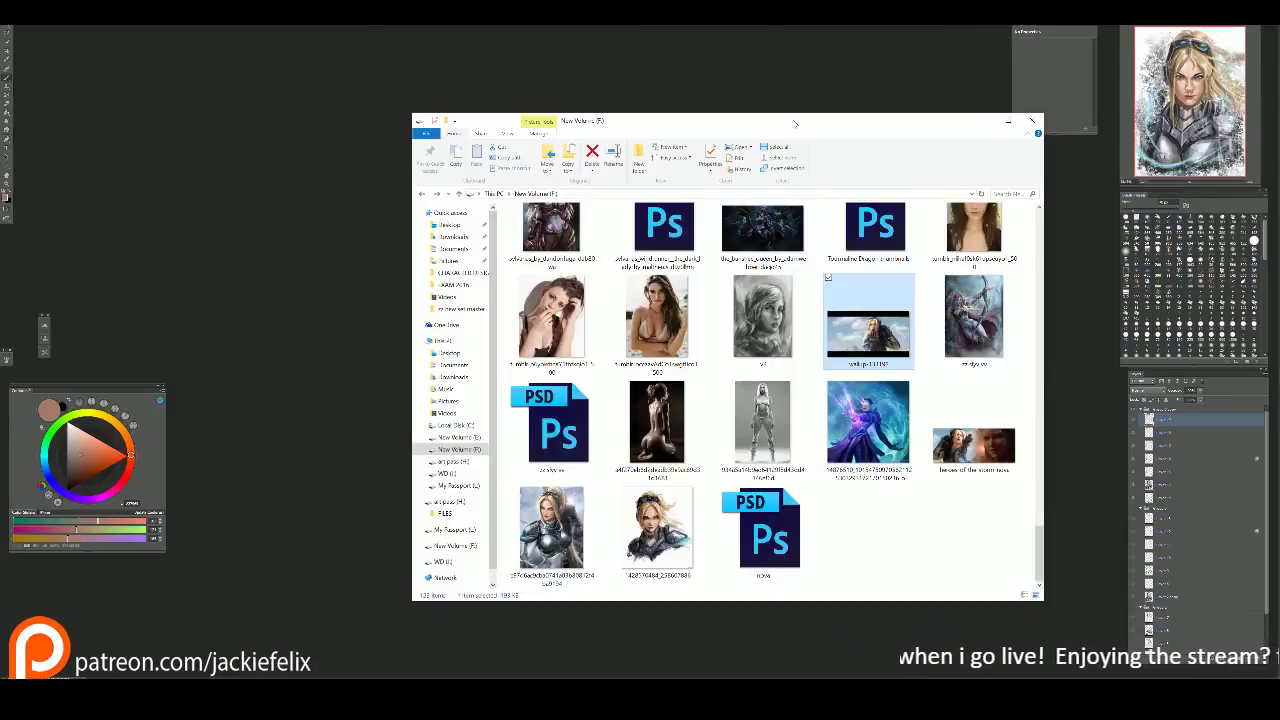
key(alt+Tab)
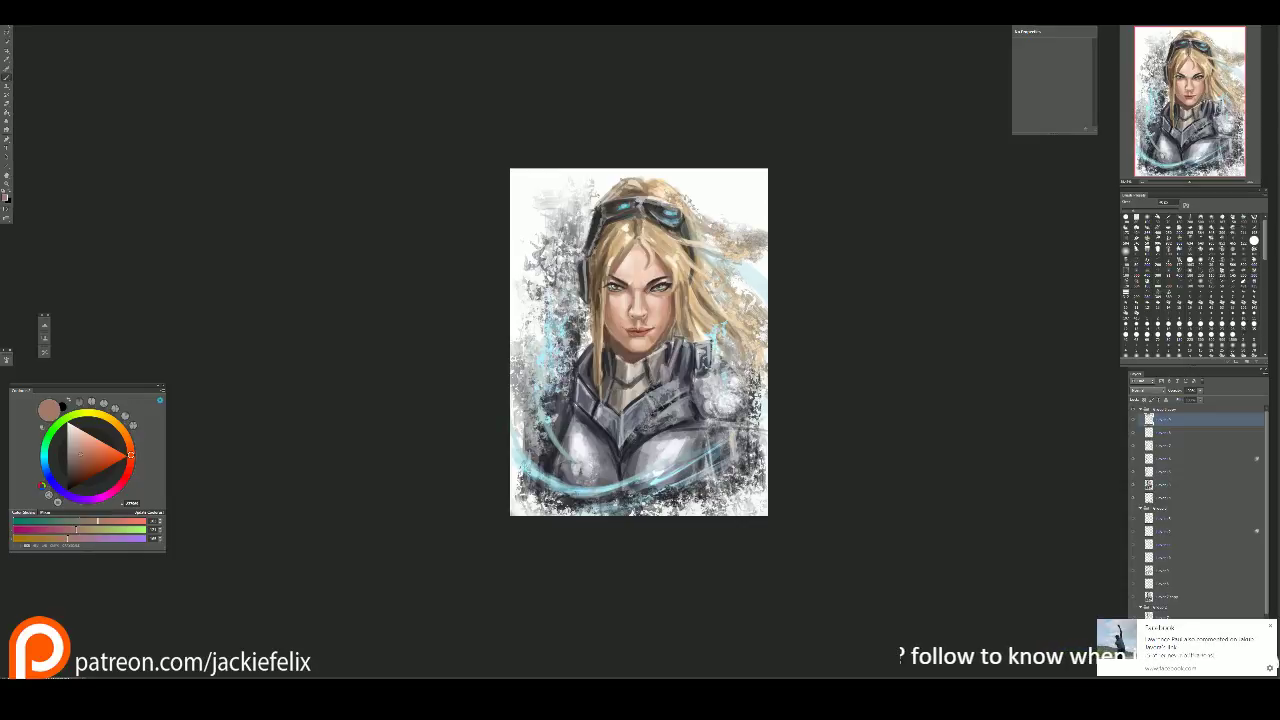
key(ctrl+v)
drag(608, 344, 525, 497)
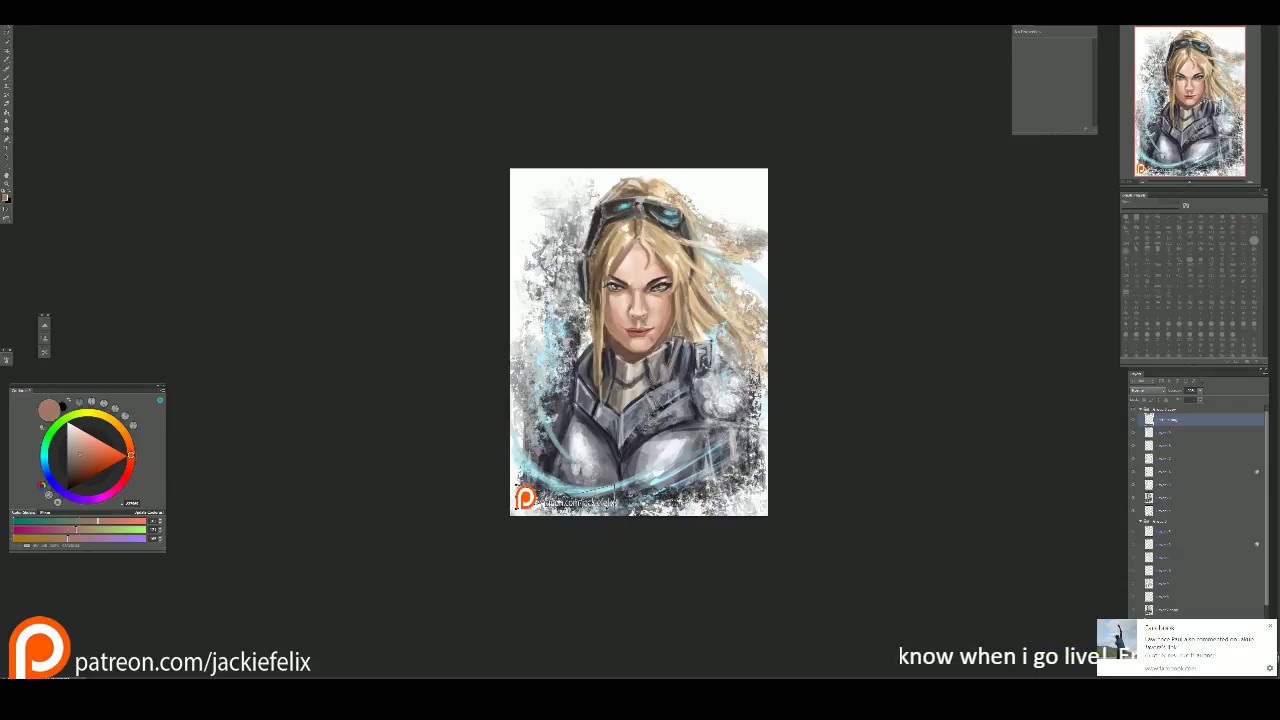
key(Escape)
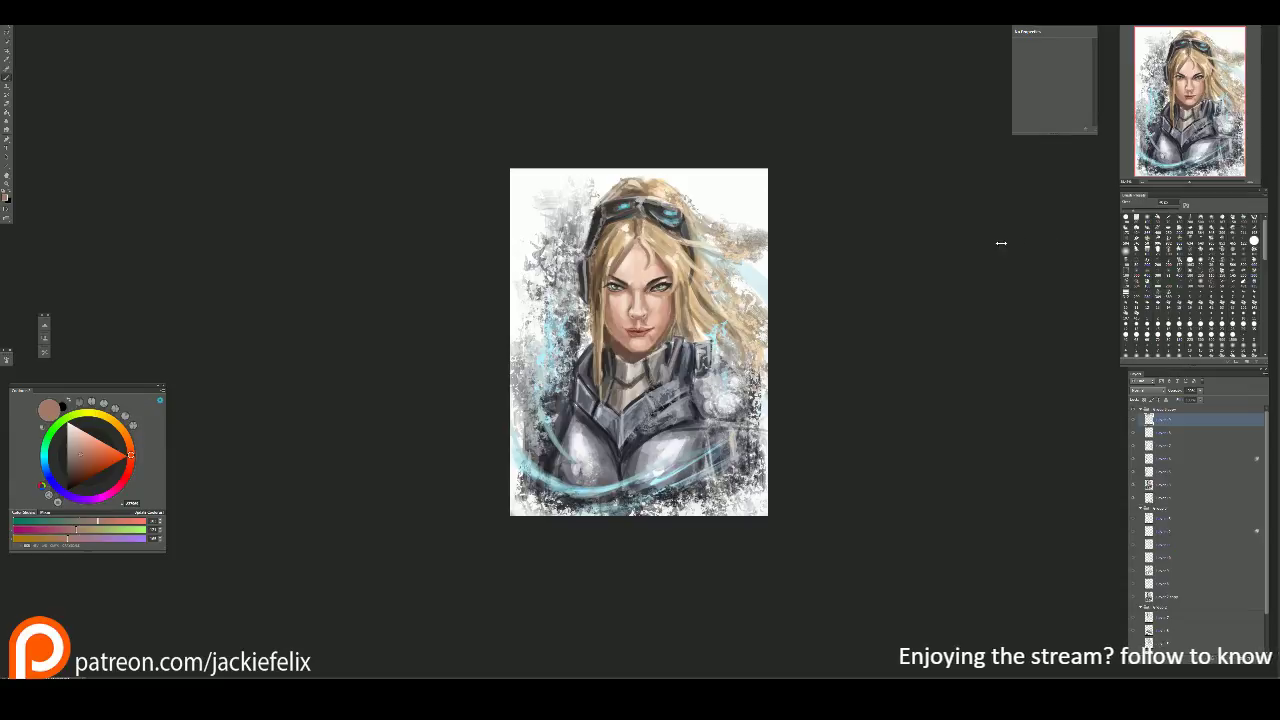
Step: Redefine the armoured collar plates with sampled dark navy outlines and off-white highlights
key(ctrl+0)
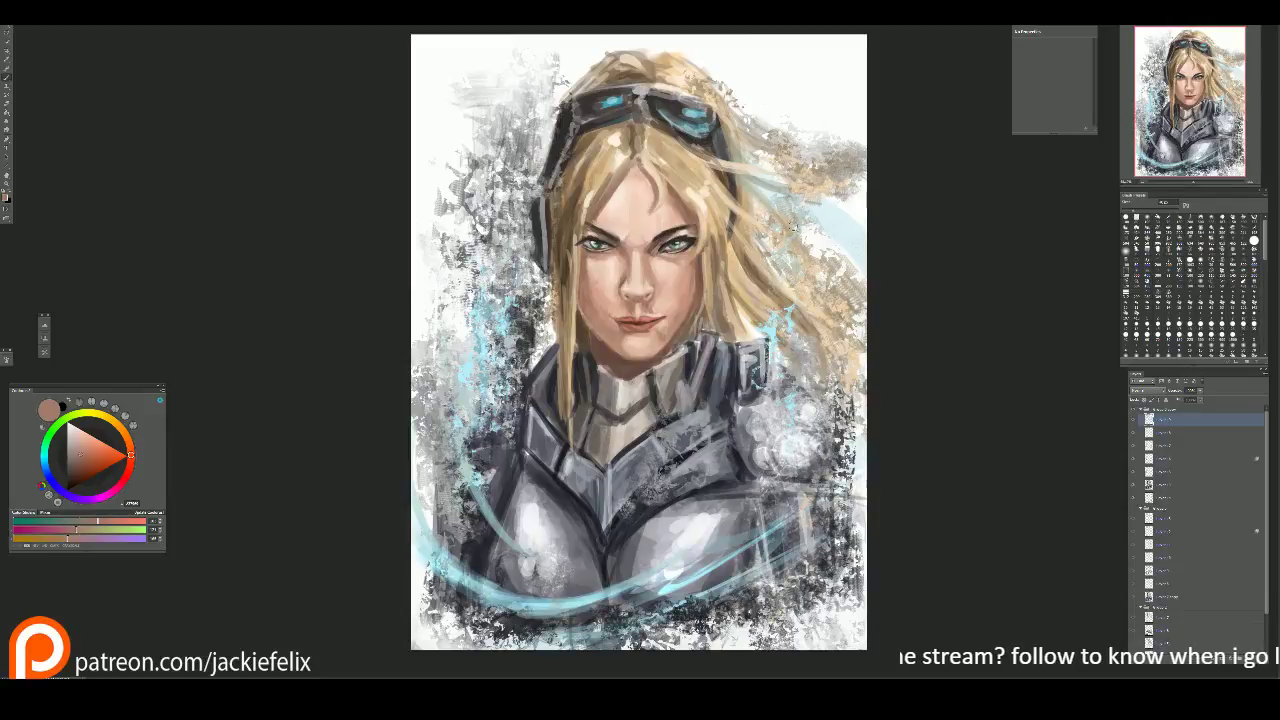
key(v)
click(735, 451)
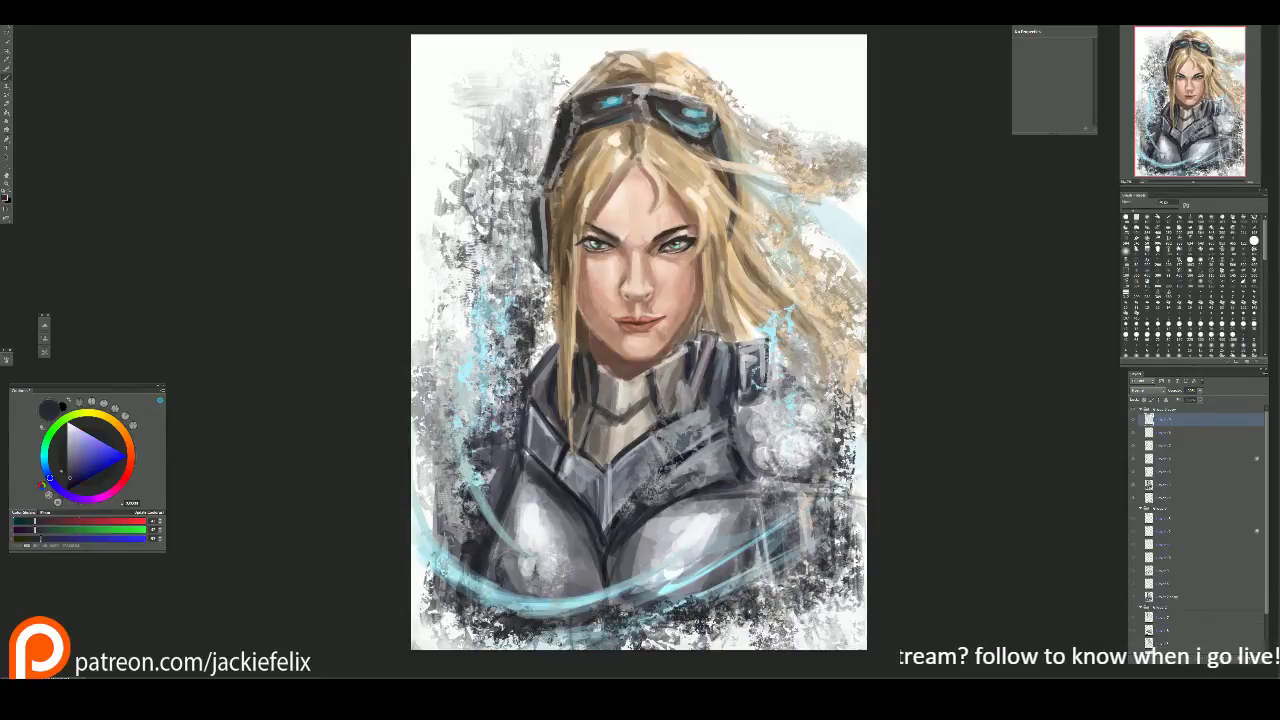
key(b)
key(x)
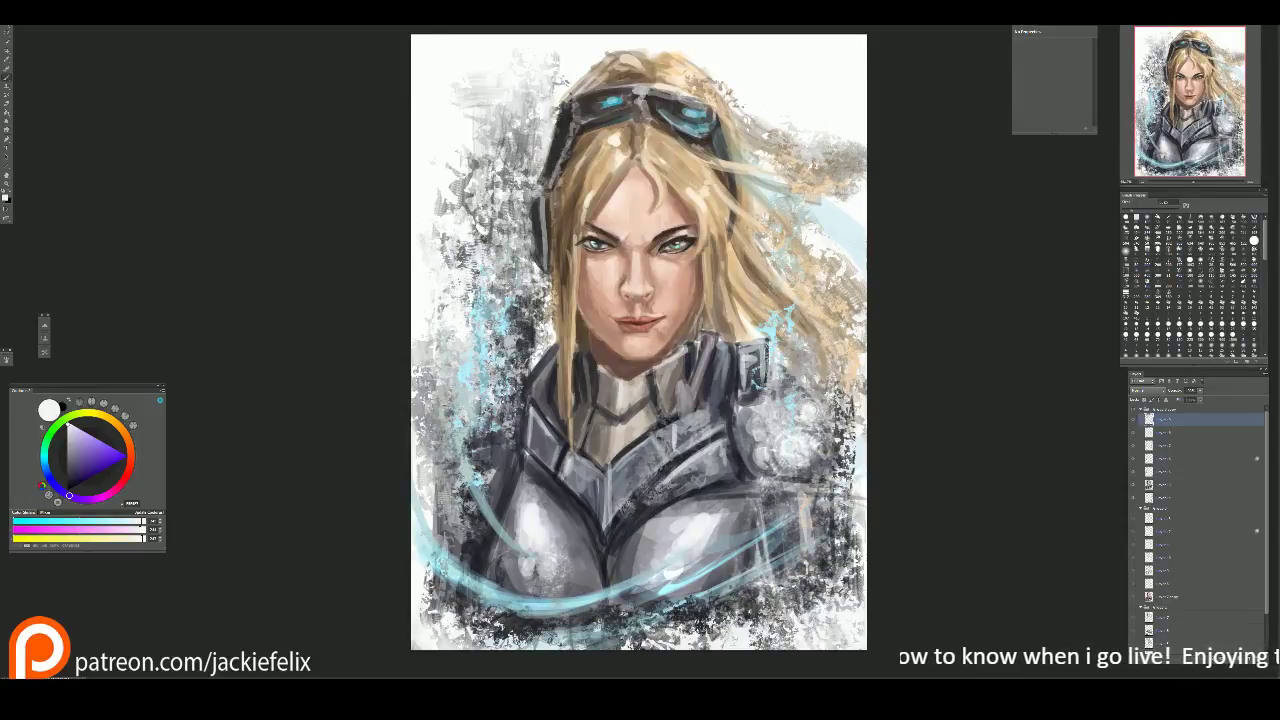
Step: Refine the upper collar folds beside the neck with dark navy and light blue-grey strokes
key(i)
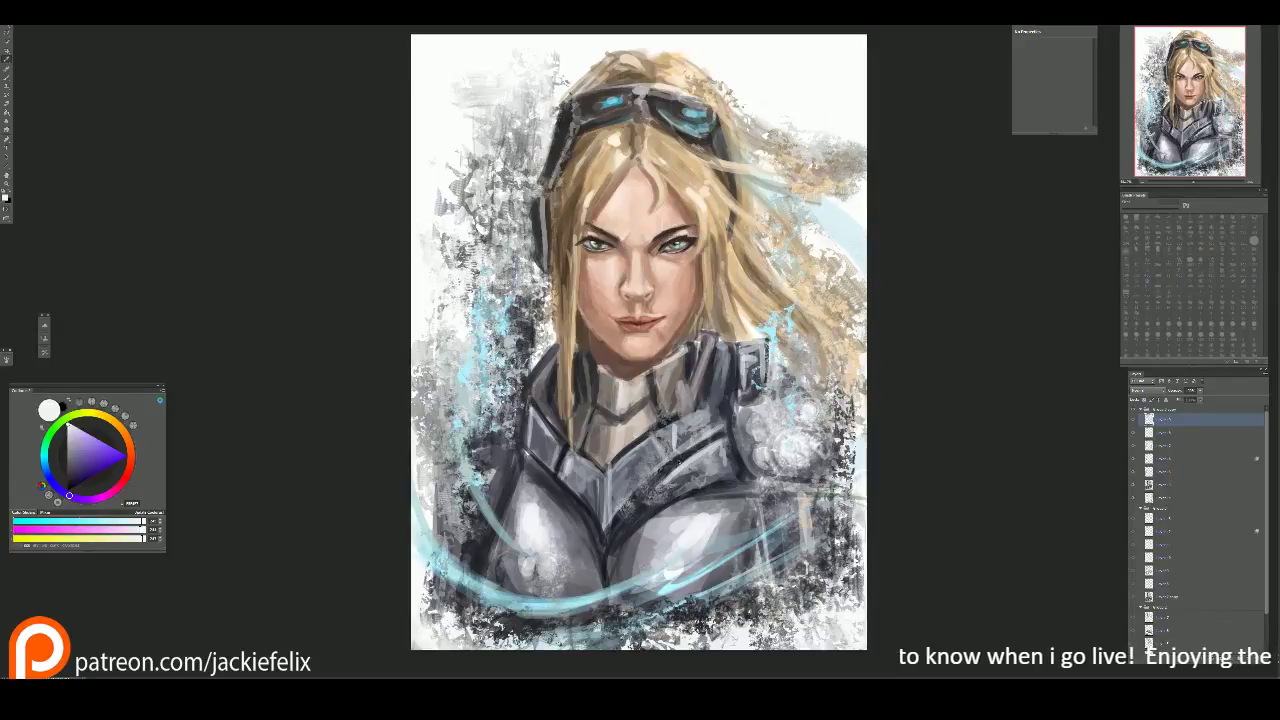
key(x)
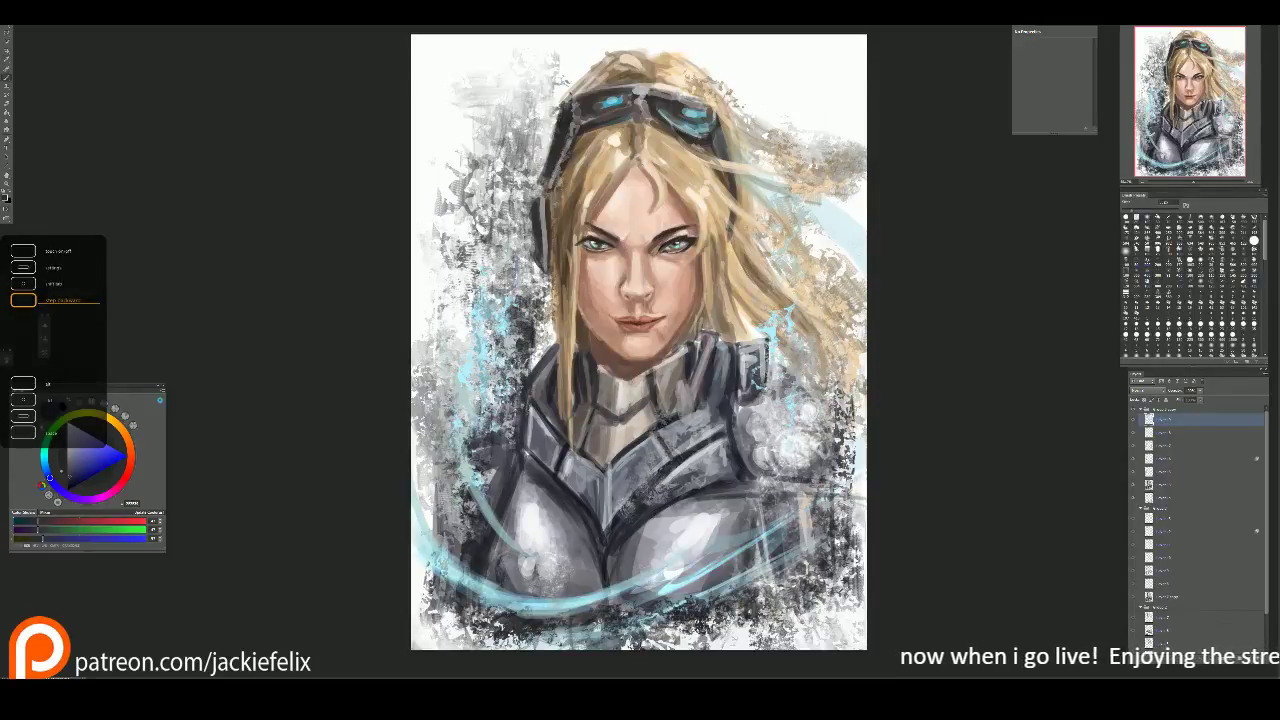
alt+click(700, 420)
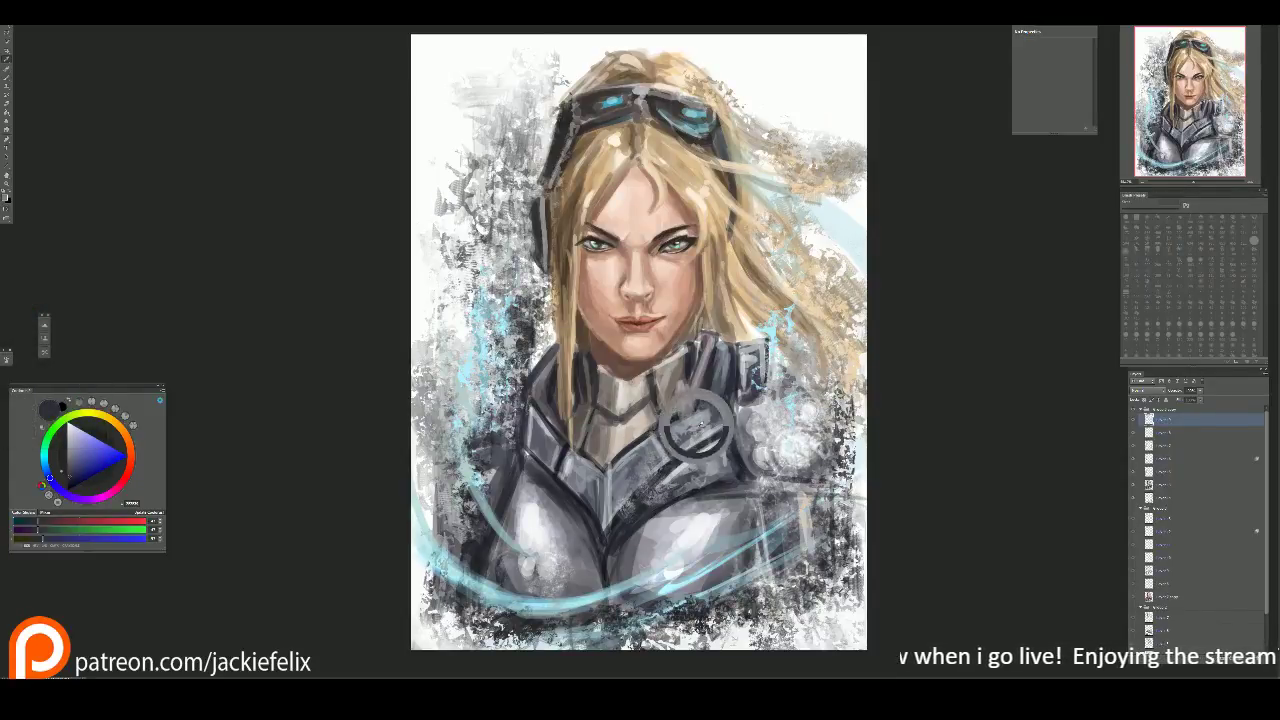
mouse_move(718, 334)
mouse_down()
mouse_move(698, 390)
mouse_move(676, 384)
mouse_up()
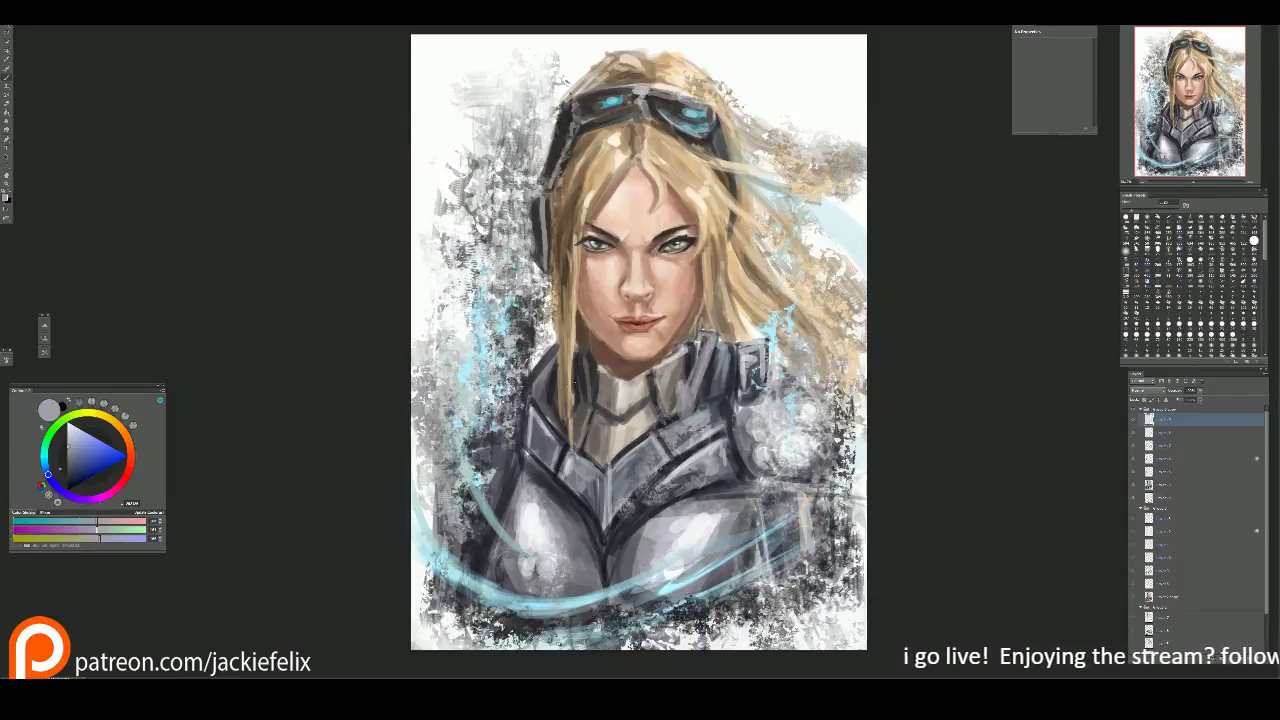
Step: Smooth the skin between the eyebrows and along the nose bridge with sampled peach and pale pink tones
alt+click(669, 280)
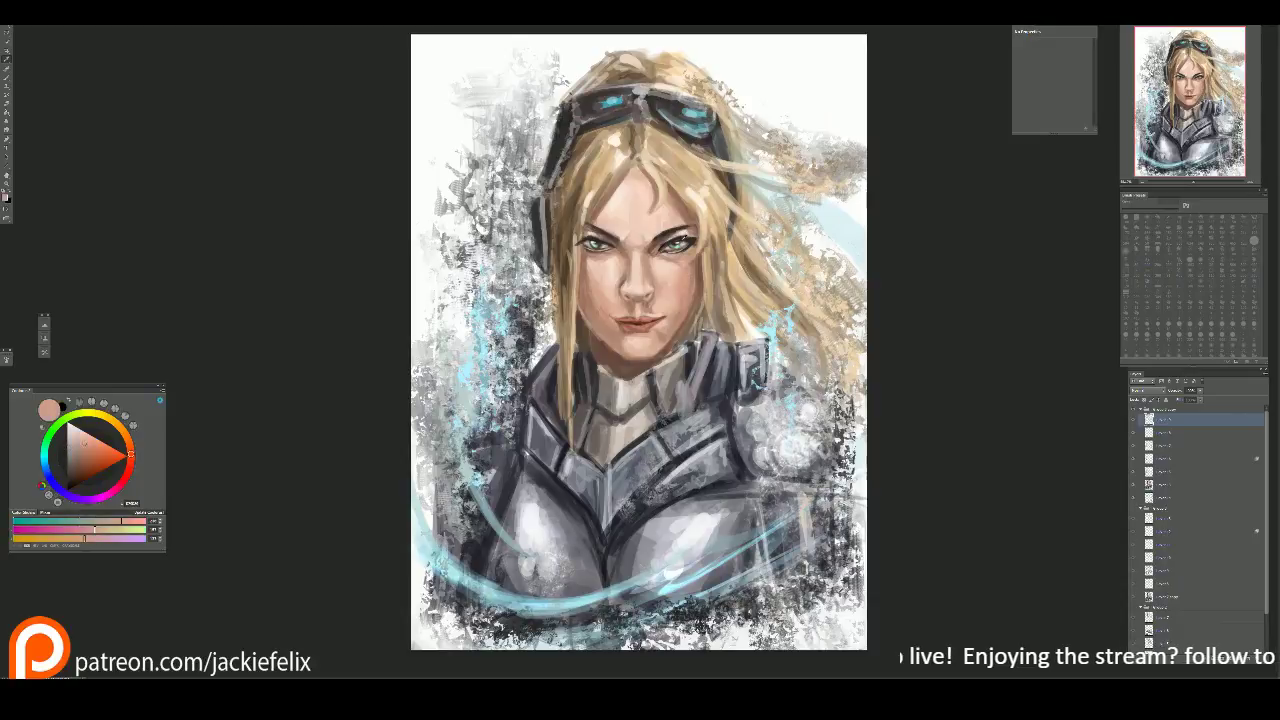
scroll(683, 189, up, 2)
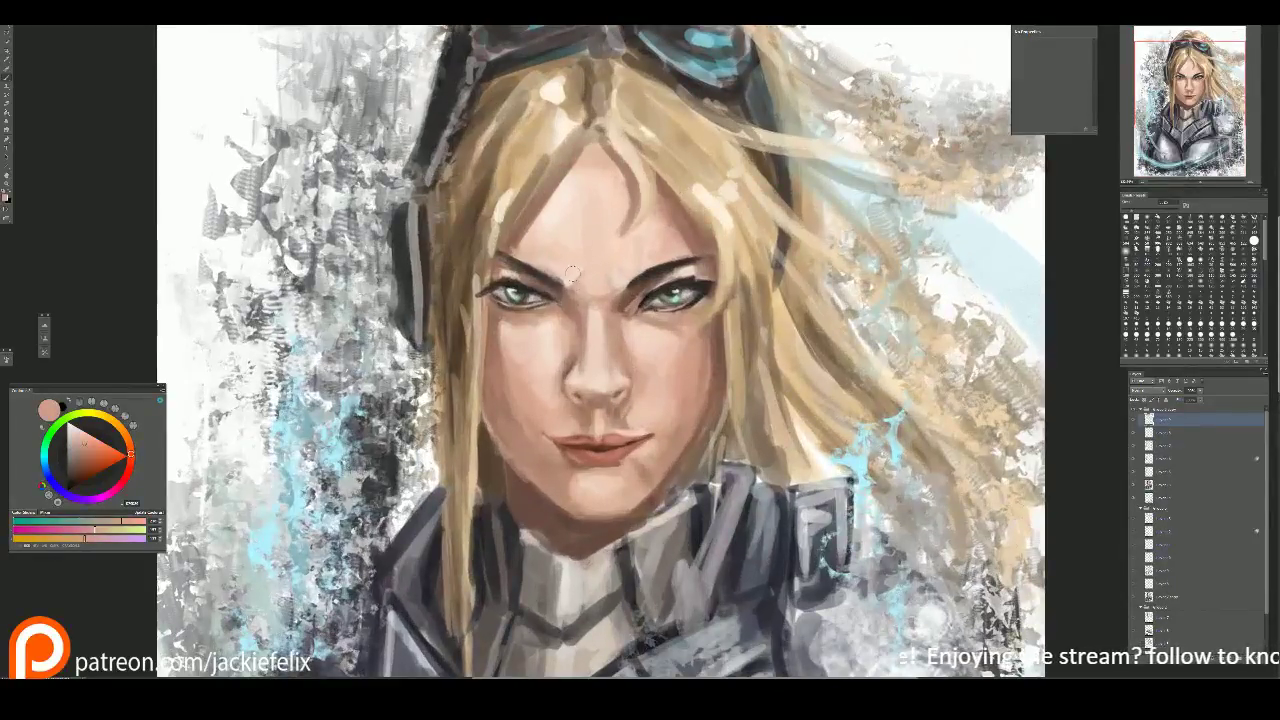
alt+click(590, 340)
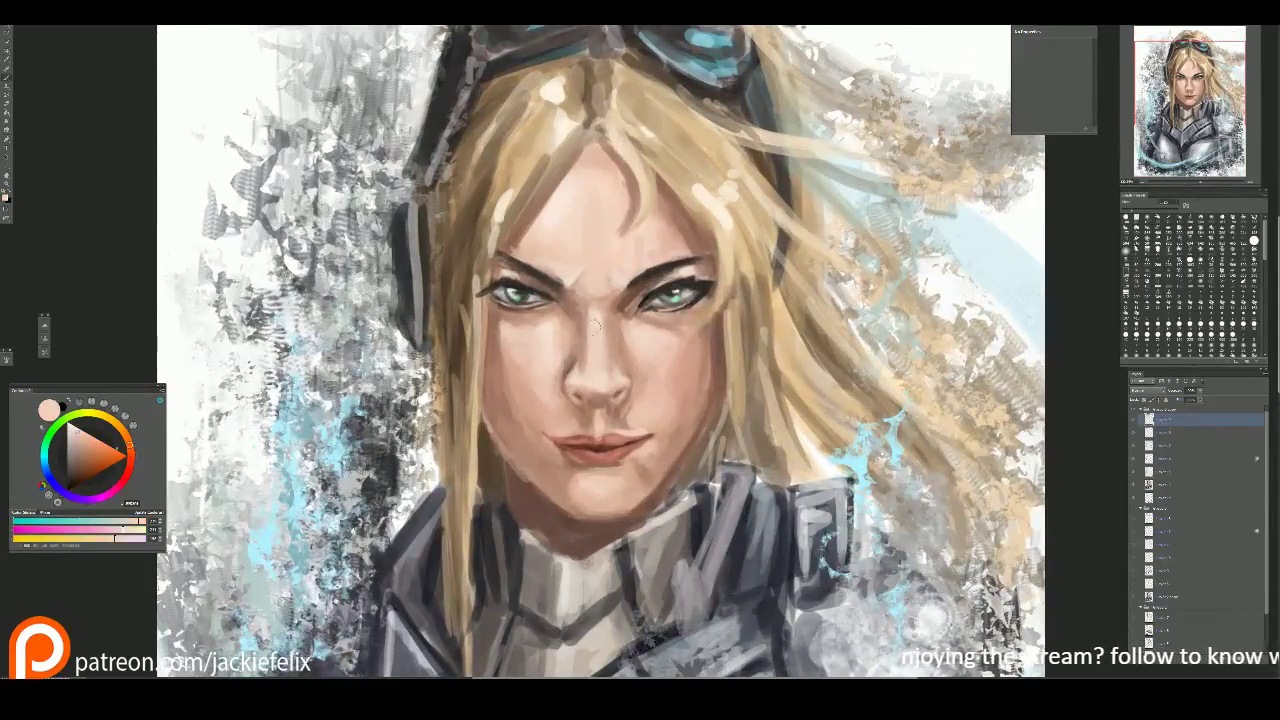
alt+click(616, 345)
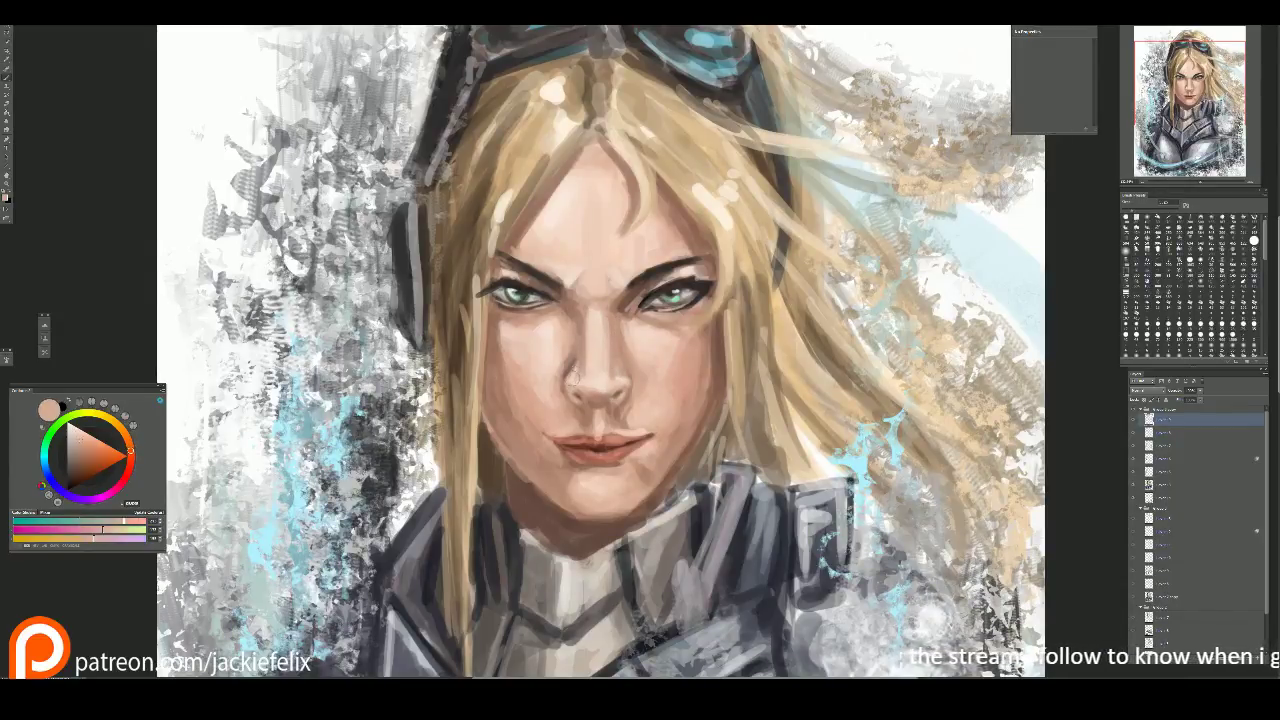
Step: Brighten the nose tip with pale peach and a near-white pink highlight
alt+click(580, 376)
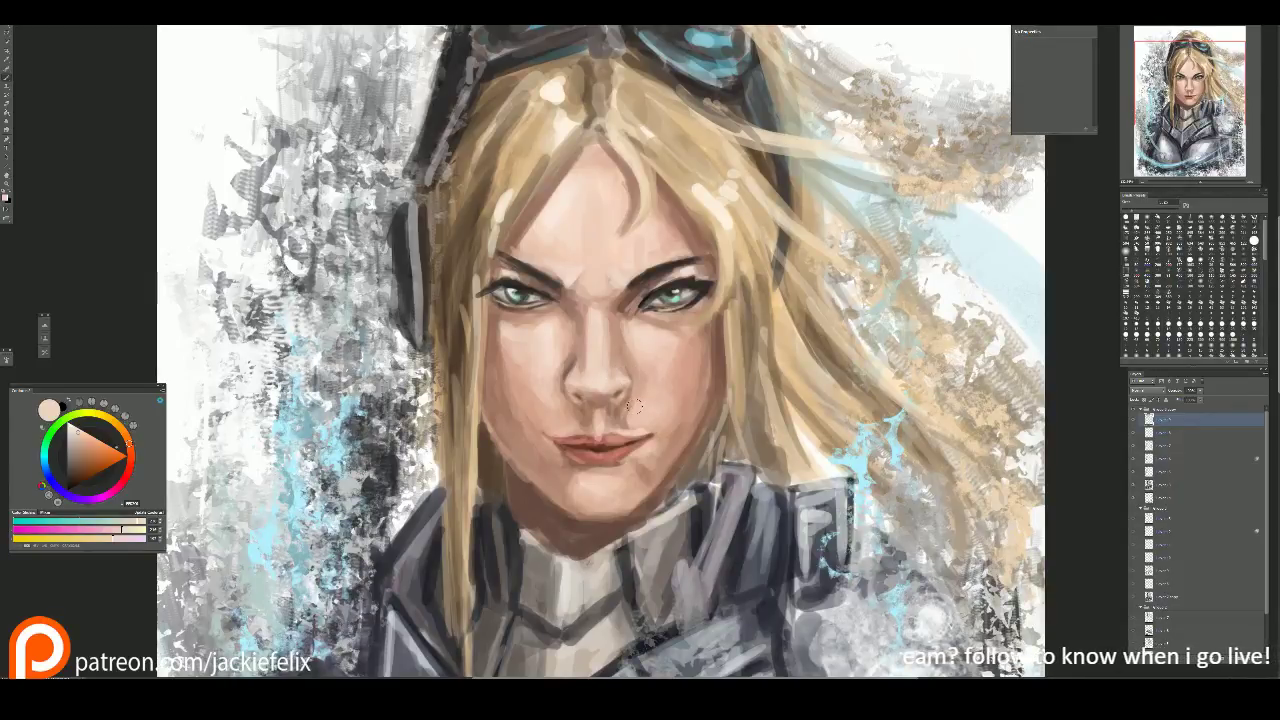
alt+click(592, 382)
click(74, 430)
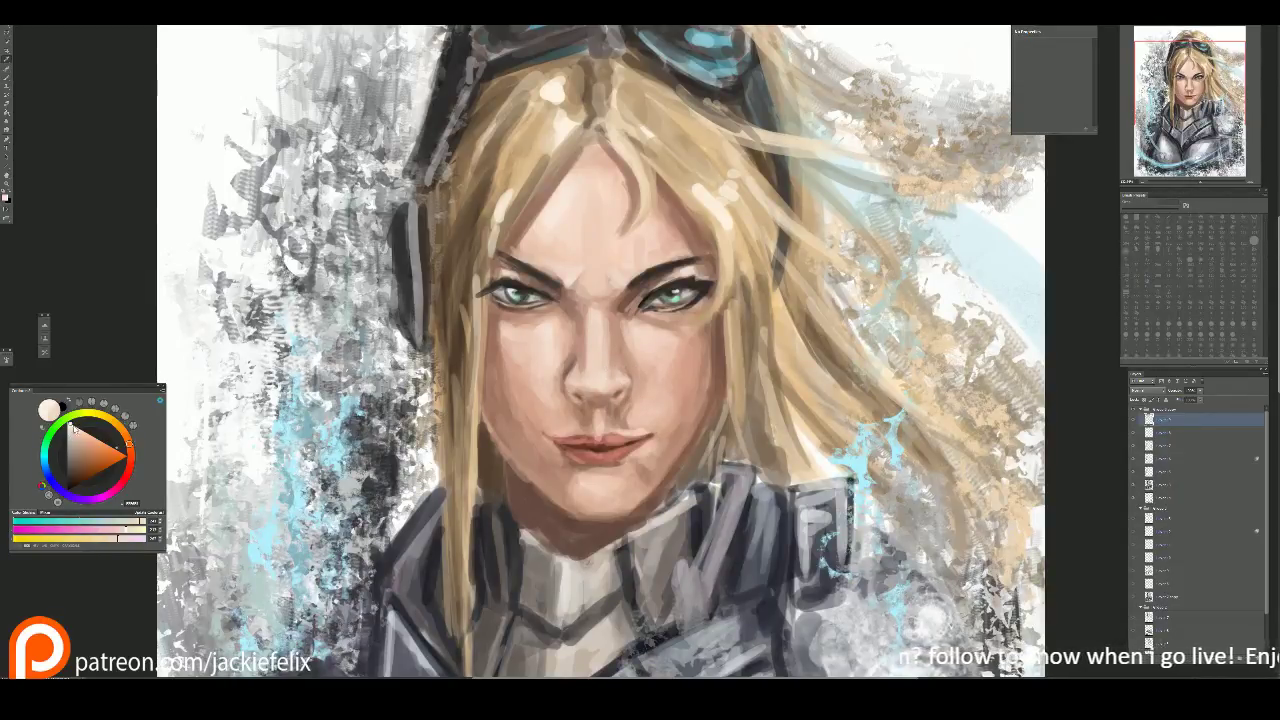
alt+click(594, 384)
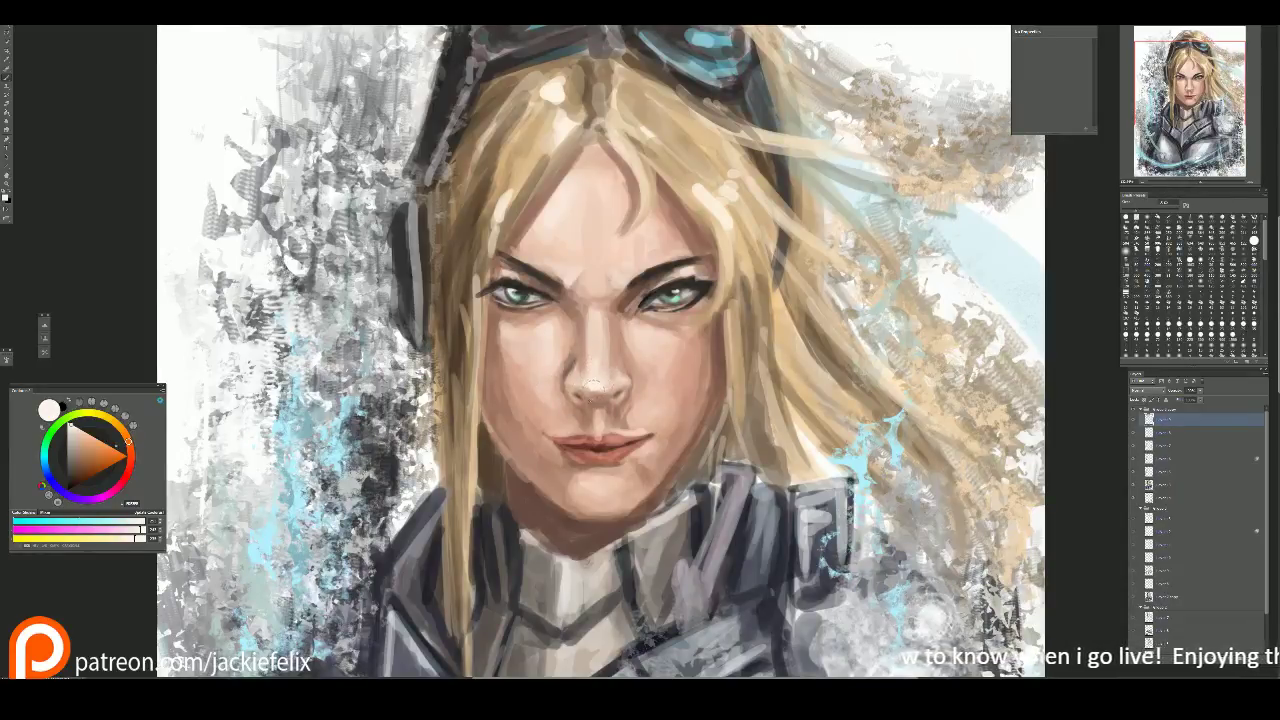
alt+click(596, 382)
Step: Blend the skin beside the mouth and across the adjoining cheek with sampled light and medium pinks
alt+click(593, 450)
alt+click(636, 416)
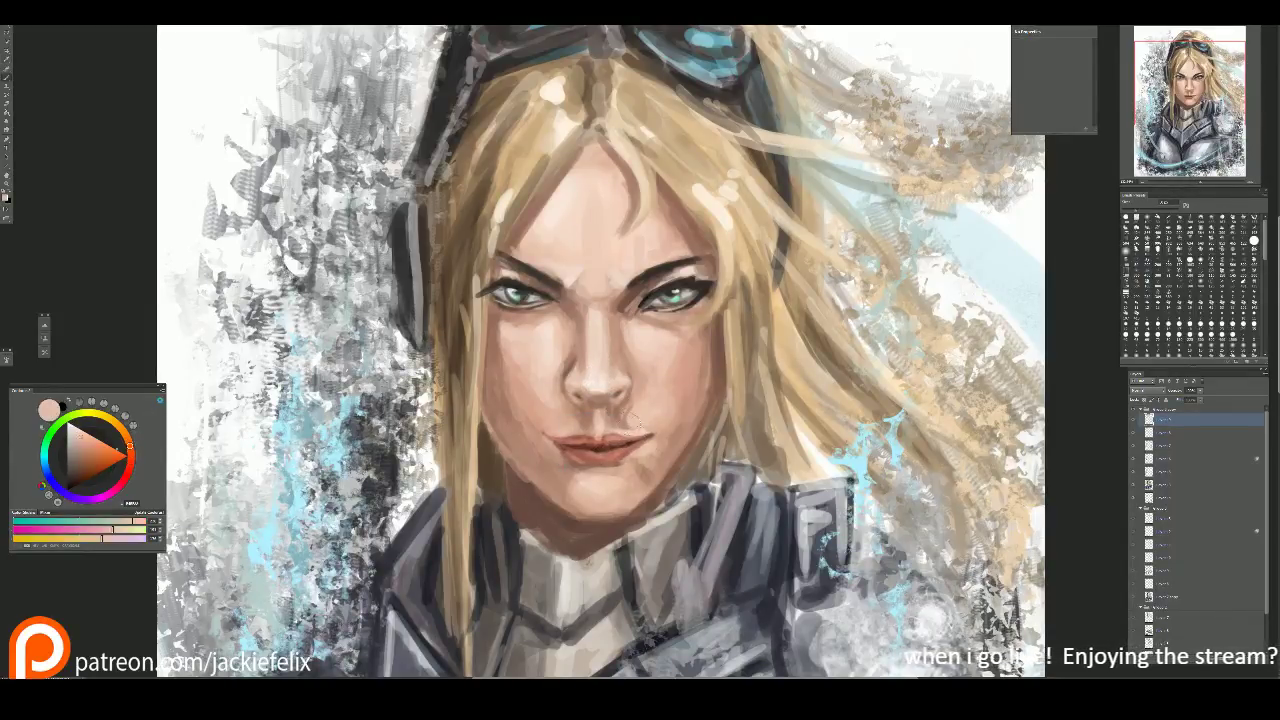
alt+click(680, 376)
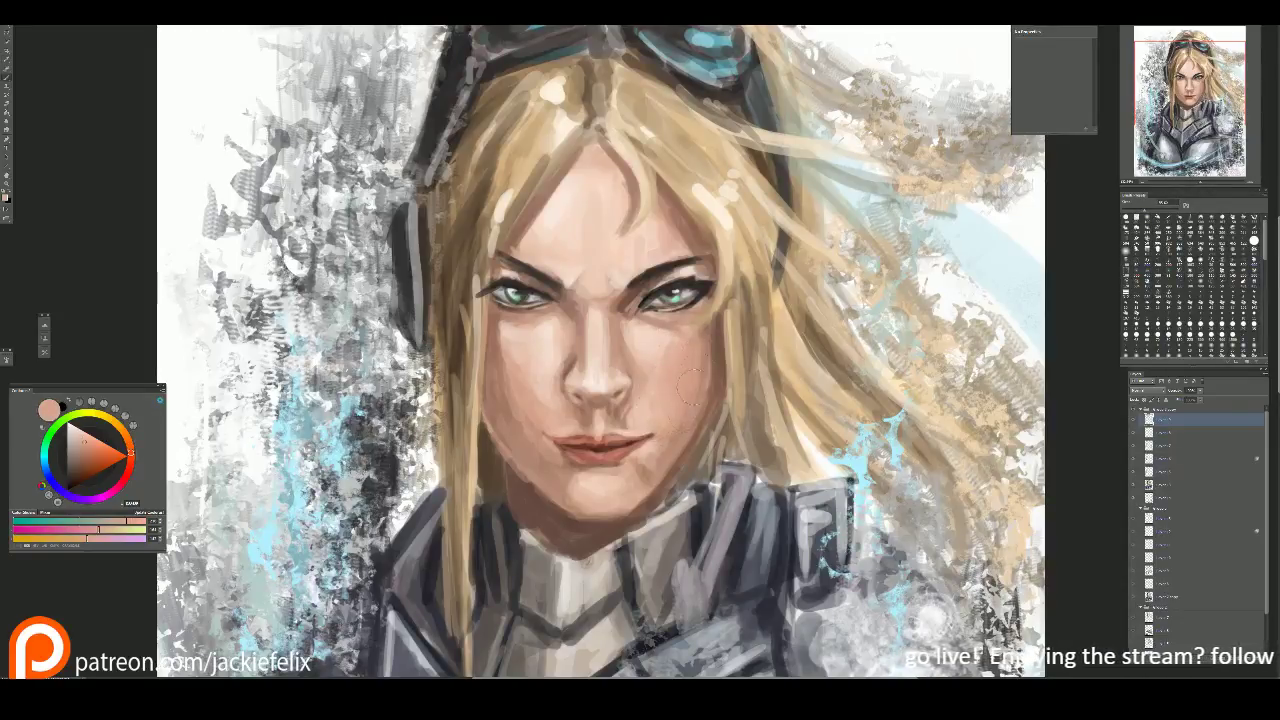
key(alt)
Step: Refine the jaw edge with sampled brownish pinks and paint the adjacent long hair strand in light tan
alt+click(507, 375)
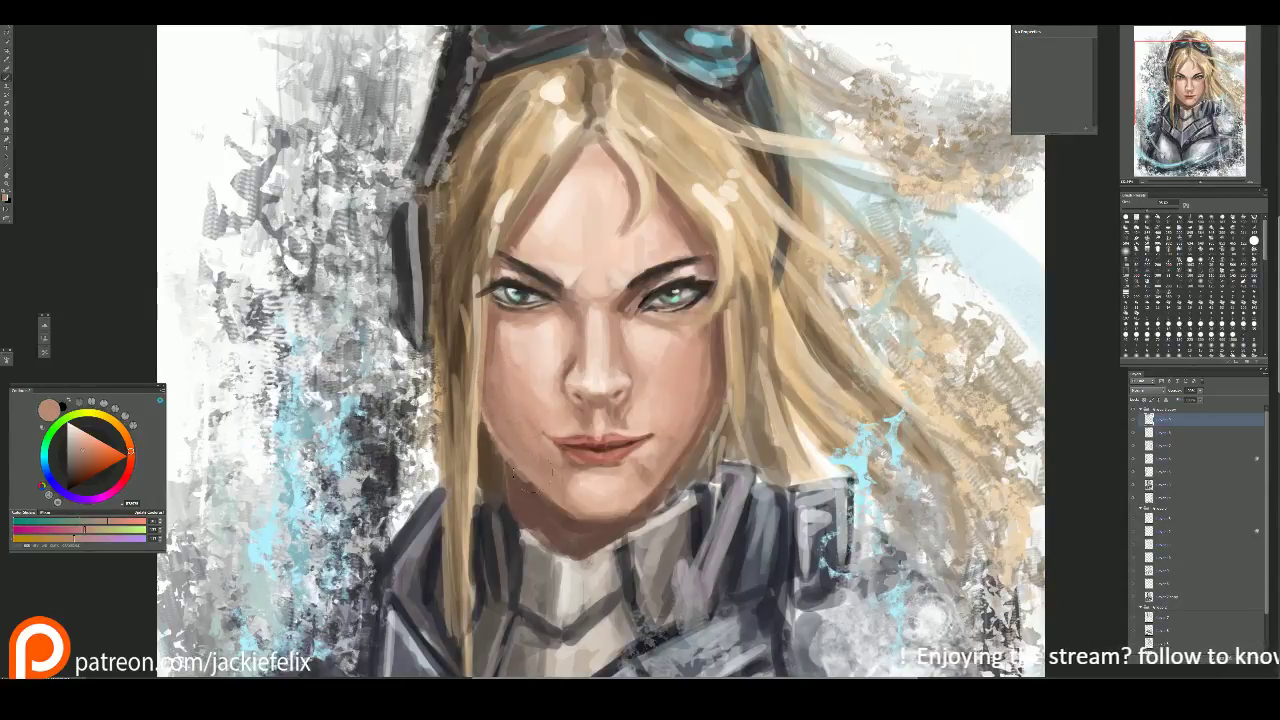
alt+click(500, 440)
alt+click(476, 393)
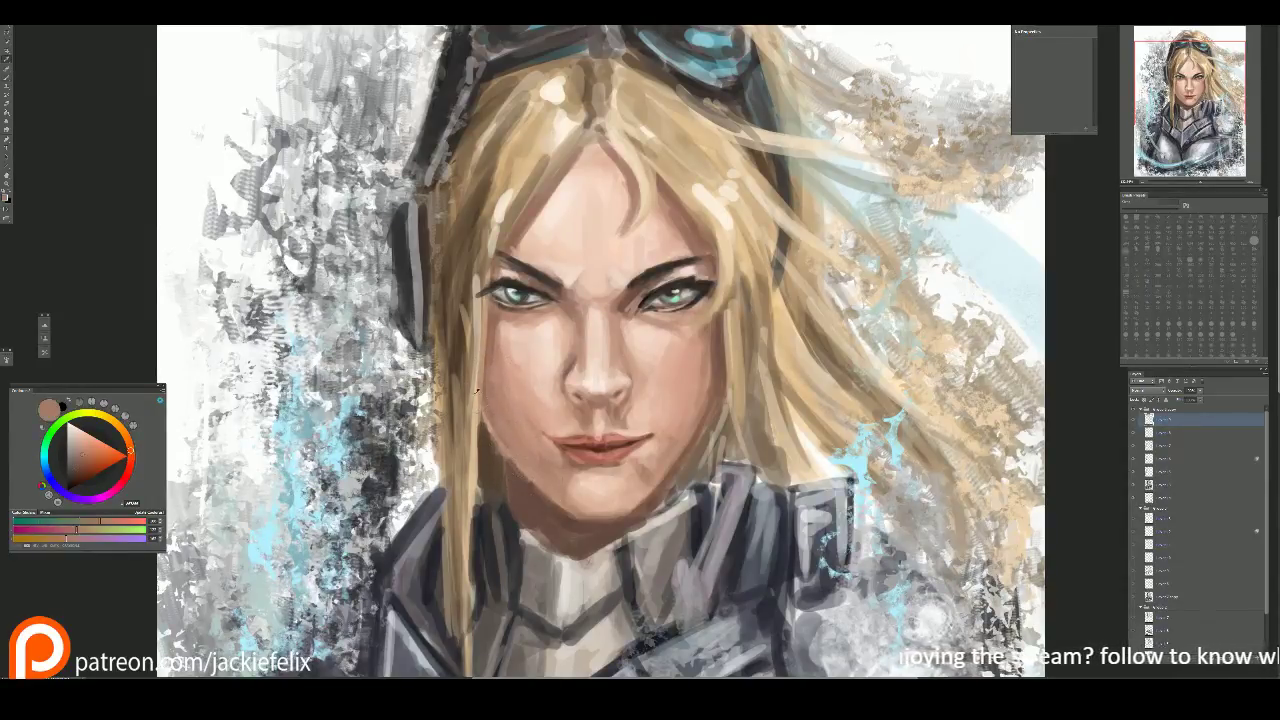
alt+click(476, 390)
drag(478, 390, 471, 490)
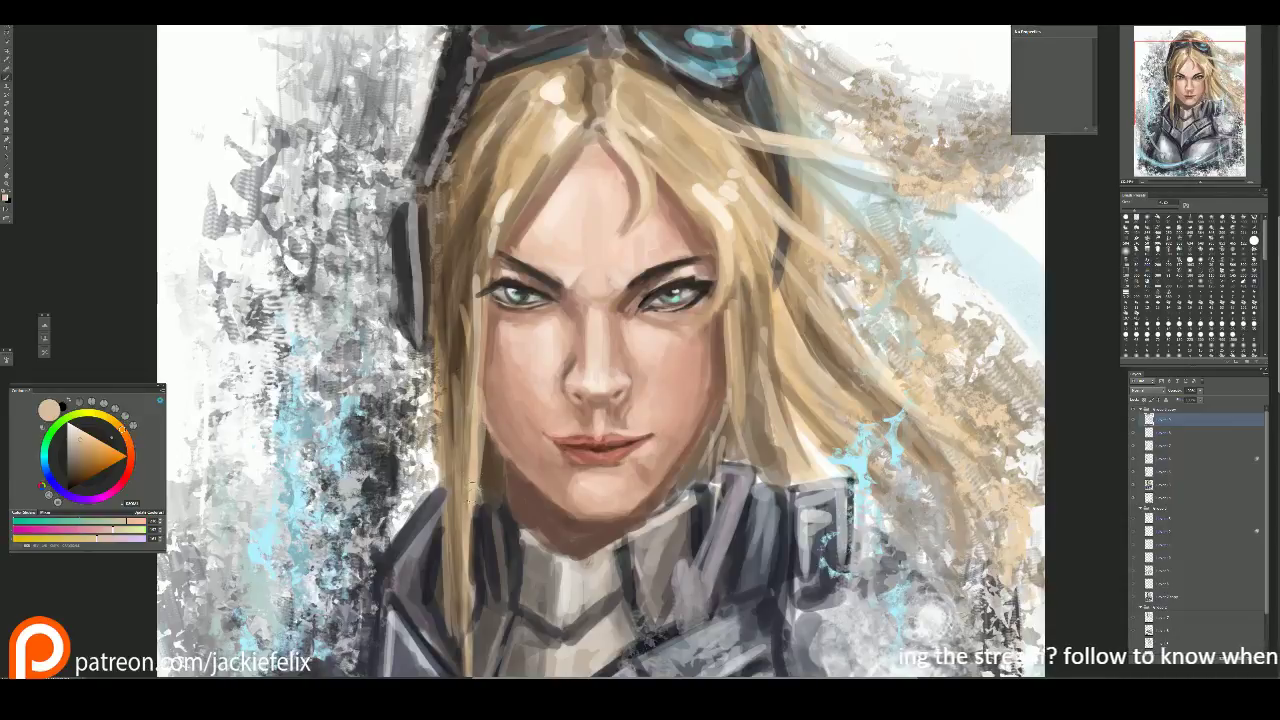
Step: Define the lower eyelid and the shaded cheek edge beside the long hair strand with sampled reddish-browns
alt+click(494, 311)
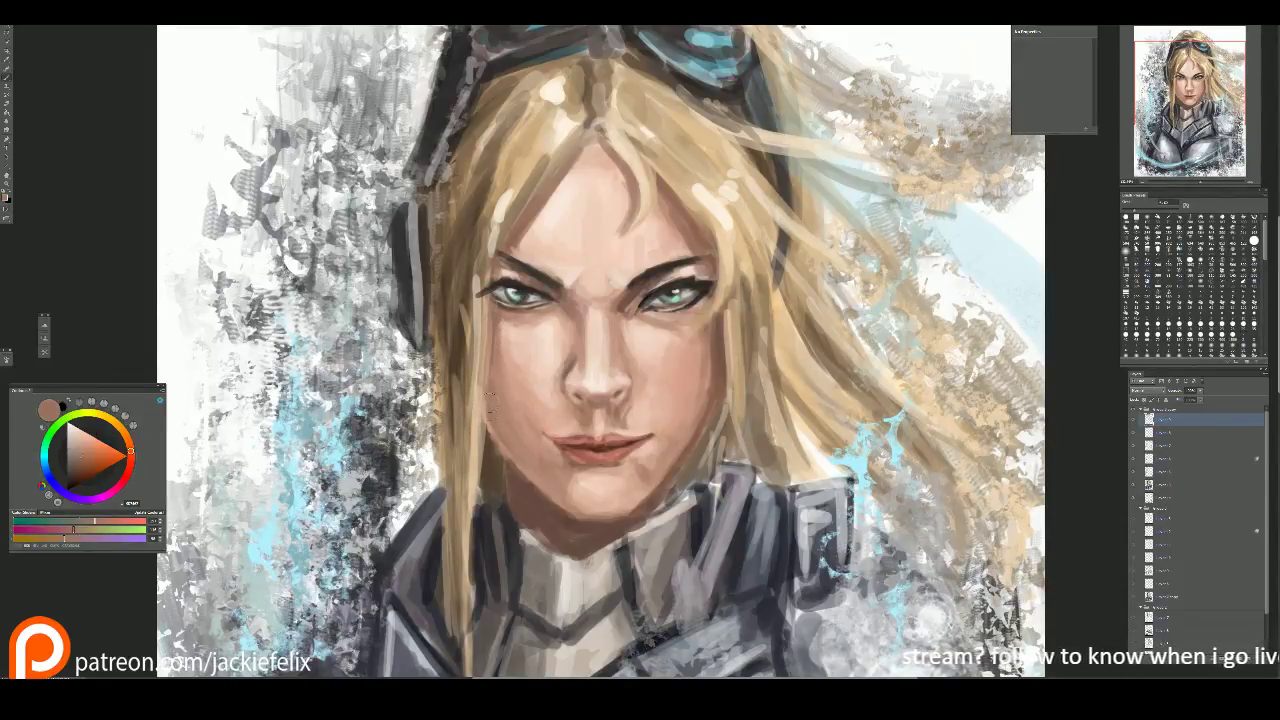
drag(505, 312, 513, 348)
alt+click(515, 350)
alt+click(580, 345)
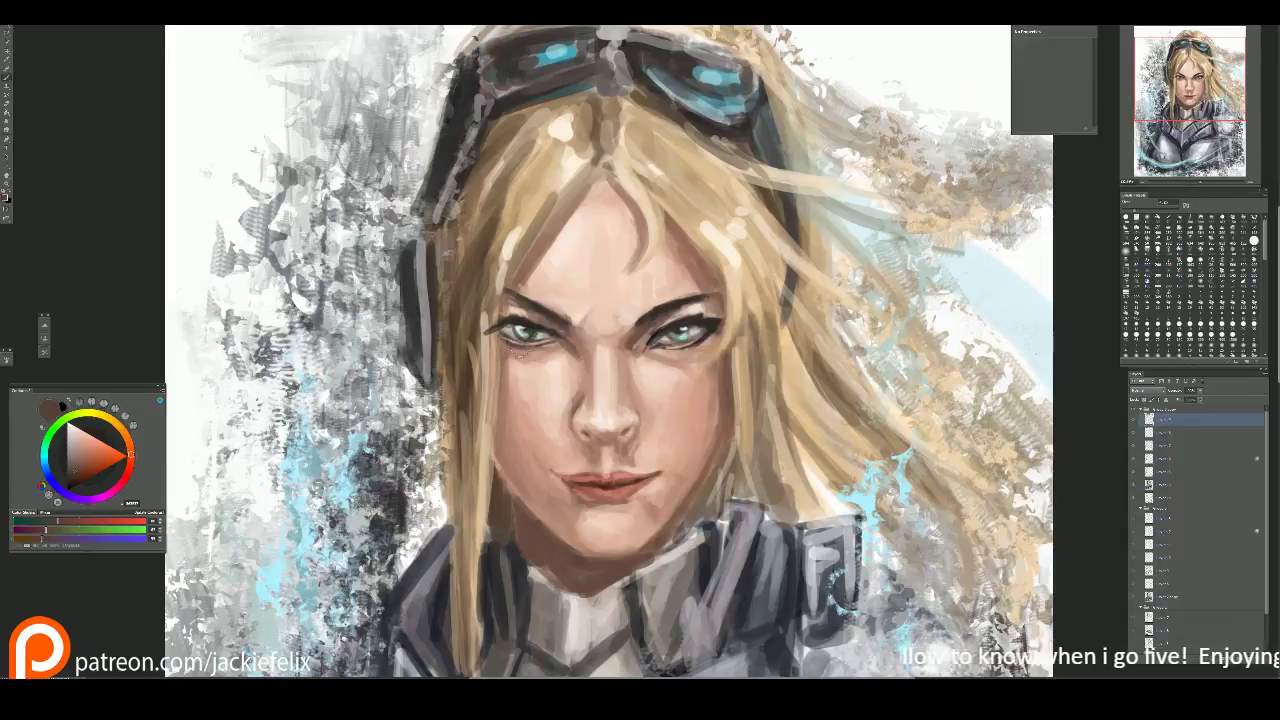
key(alt)
alt+click(567, 368)
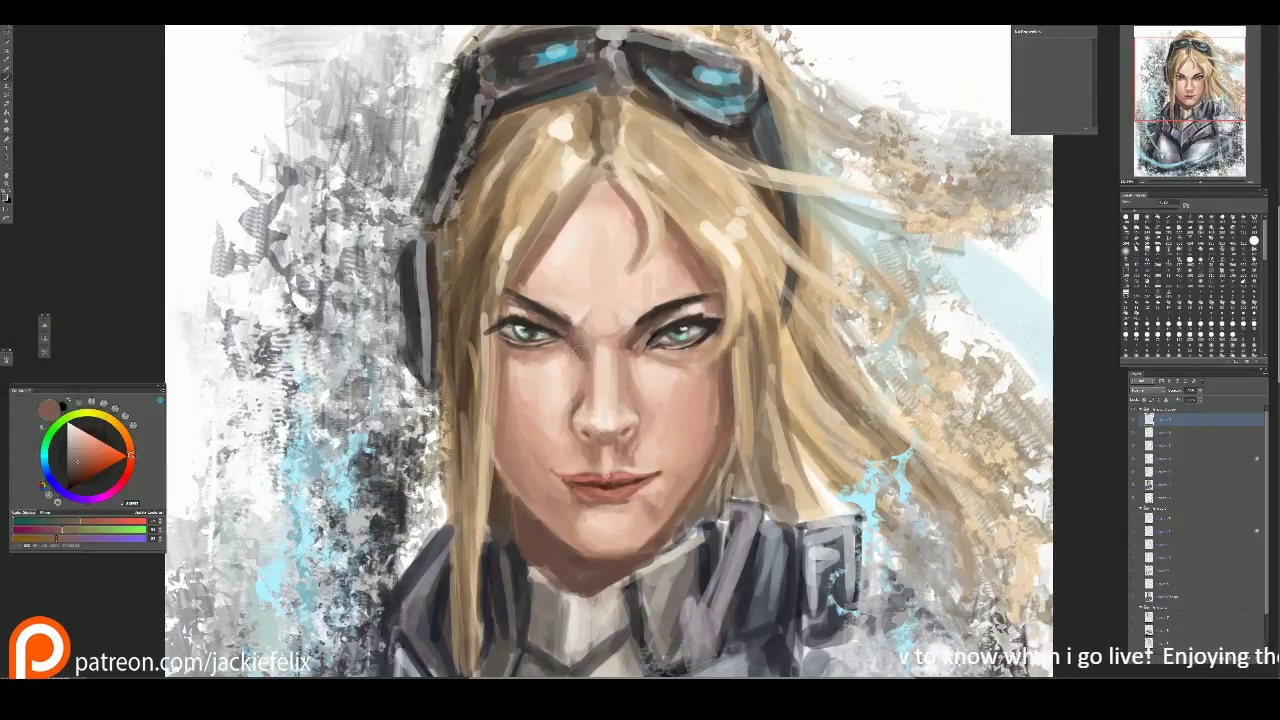
mouse_move(505, 375)
mouse_down()
mouse_move(503, 448)
mouse_move(519, 508)
mouse_up()
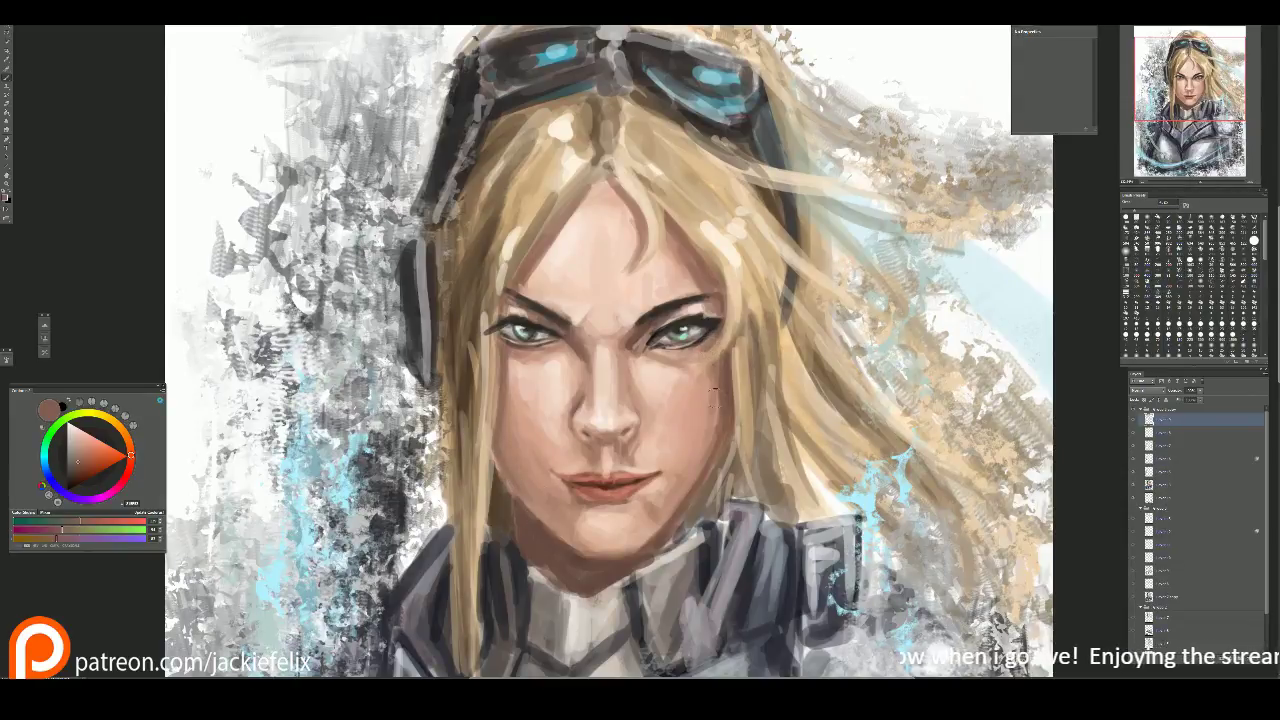
Step: Model the brow area and the frown creases between the eyebrows with sampled pale pink and muted brown skin tones
alt+click(652, 382)
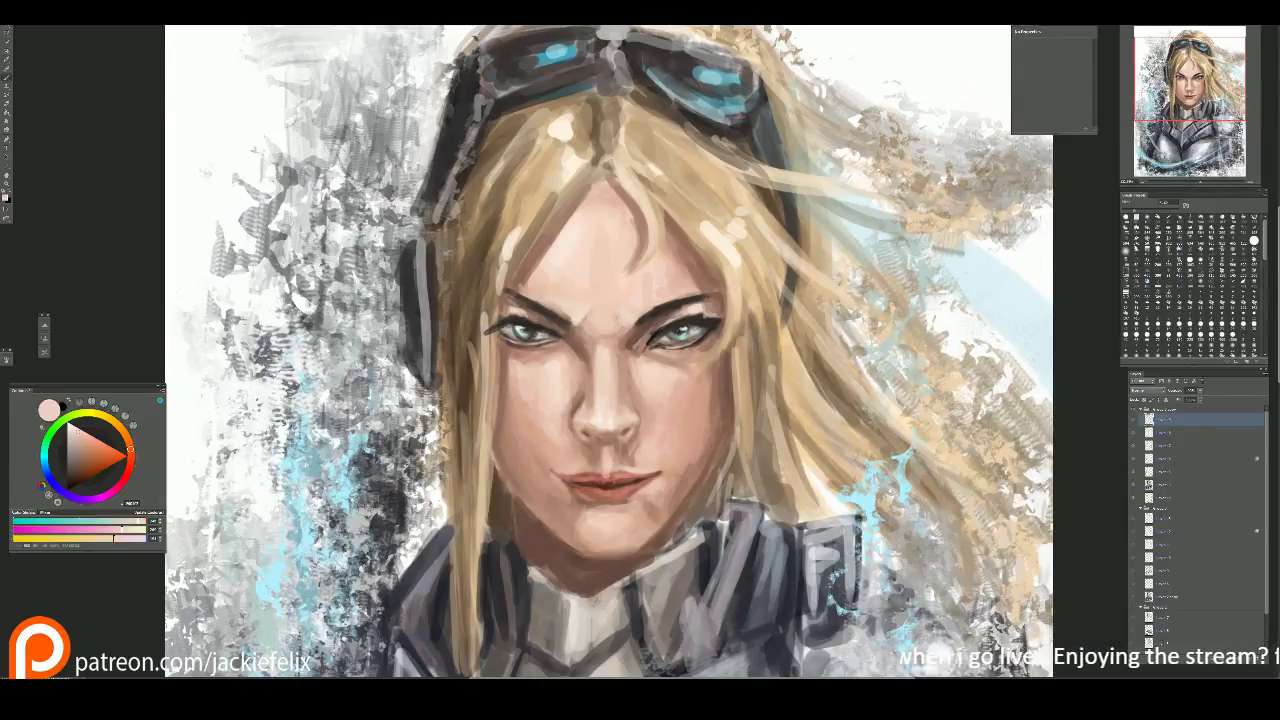
alt+click(676, 325)
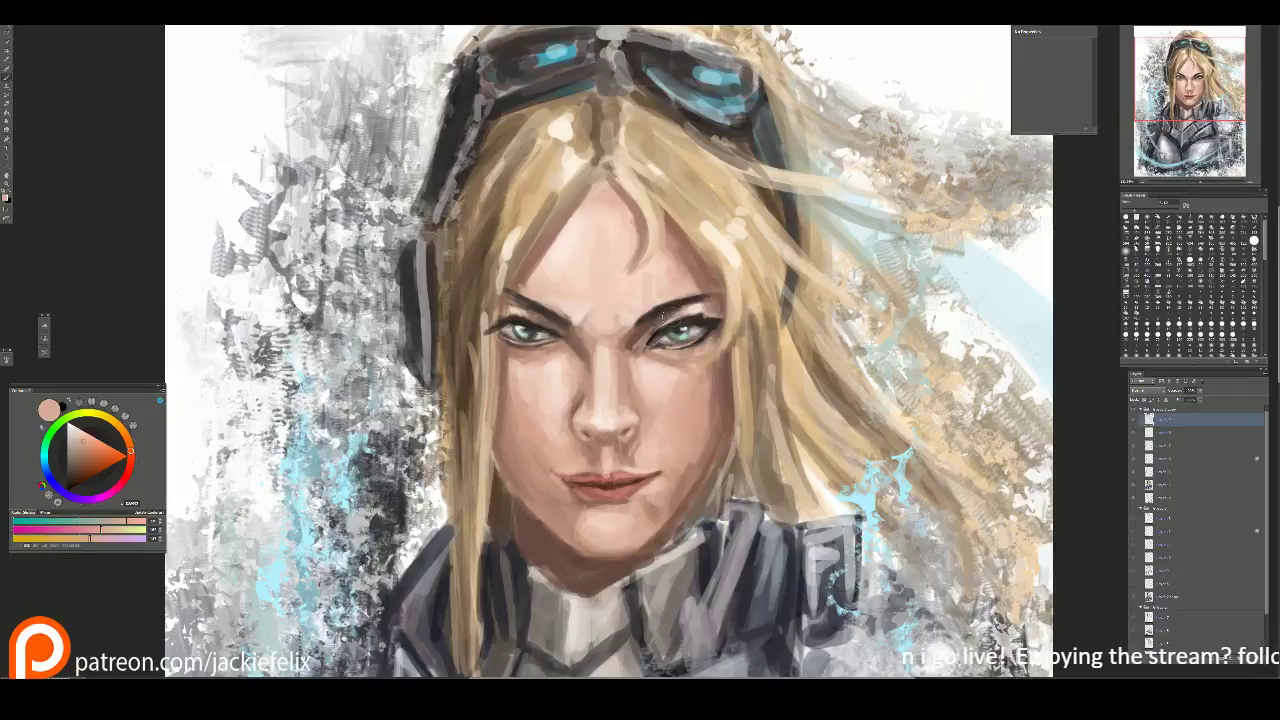
alt+click(672, 242)
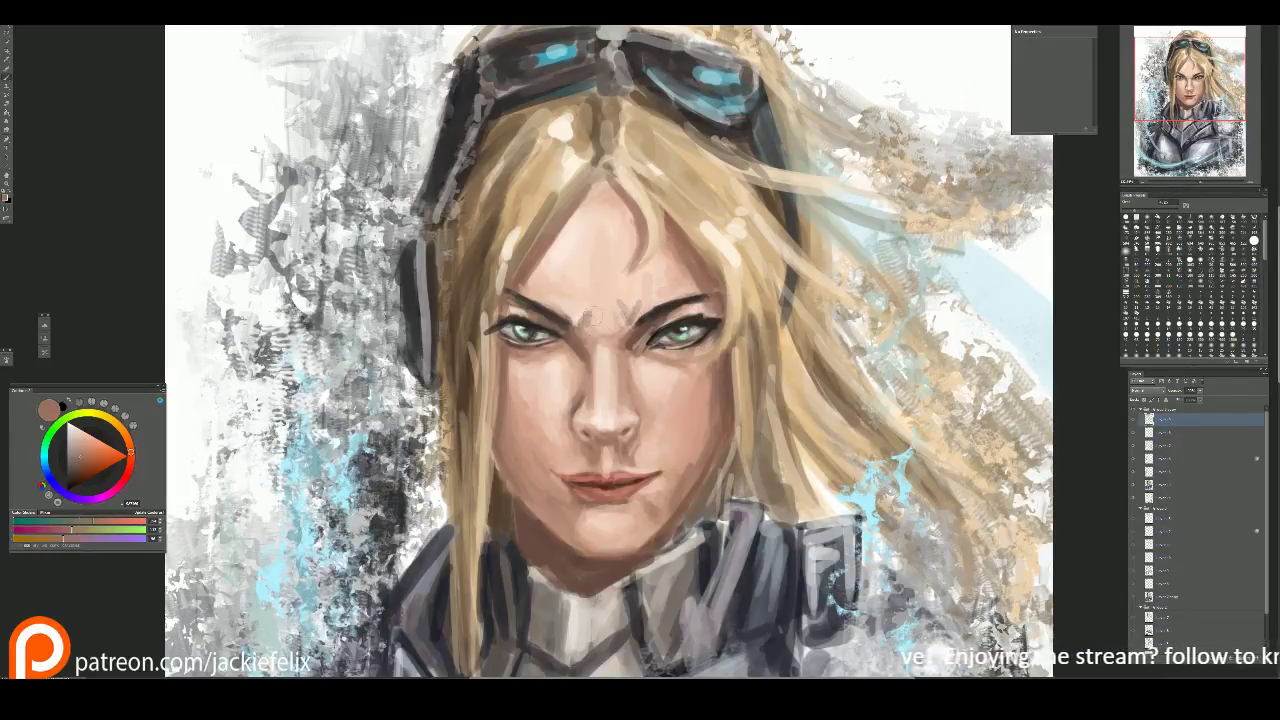
alt+click(620, 285)
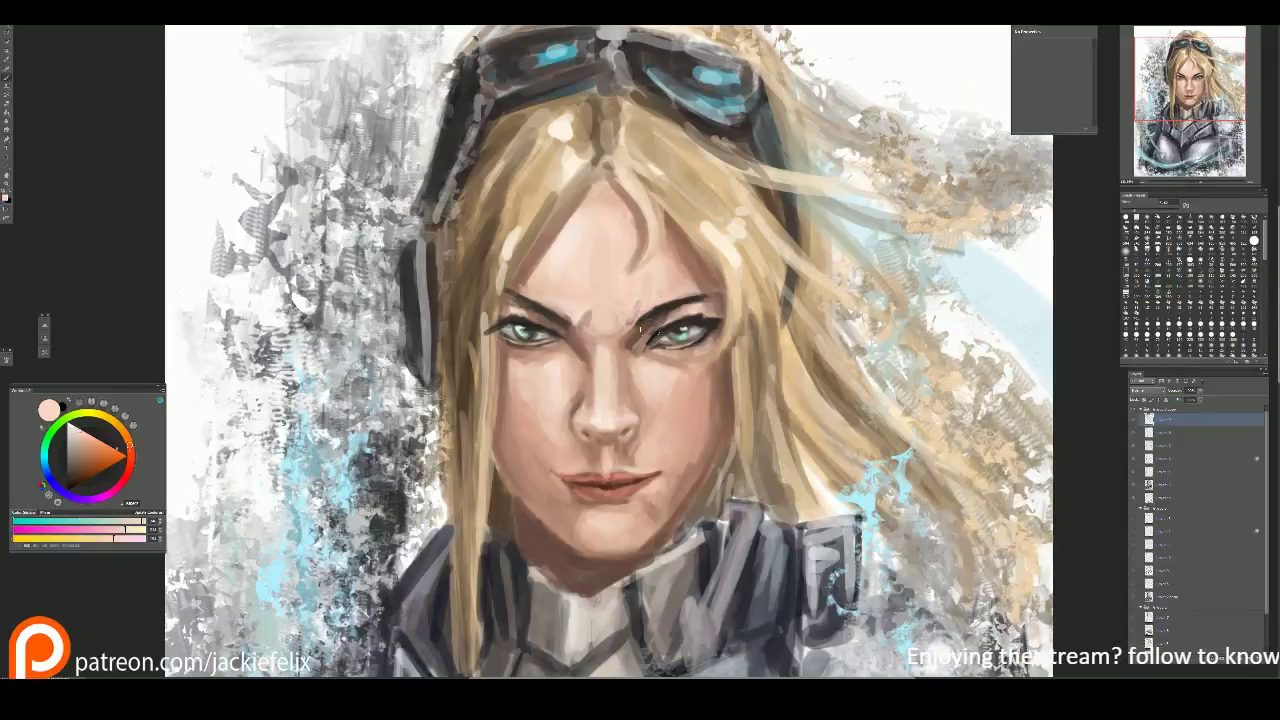
alt+click(574, 297)
alt+click(595, 322)
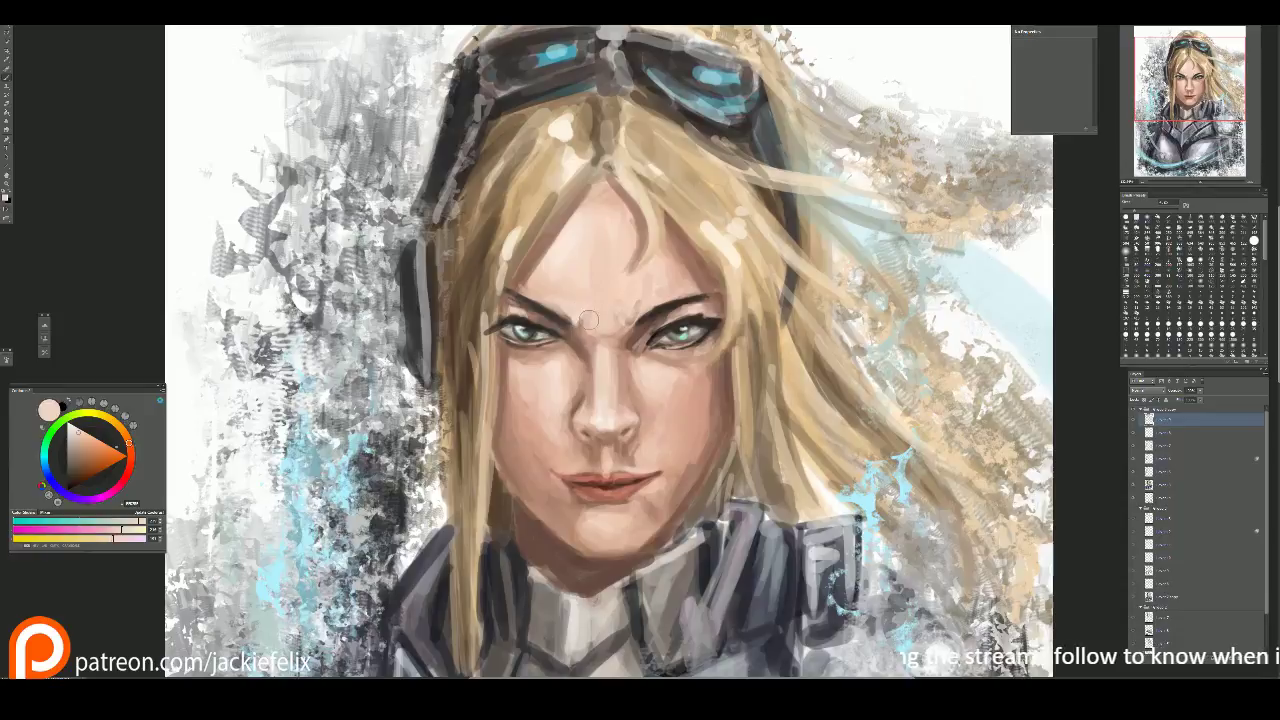
key(alt)
alt+click(676, 253)
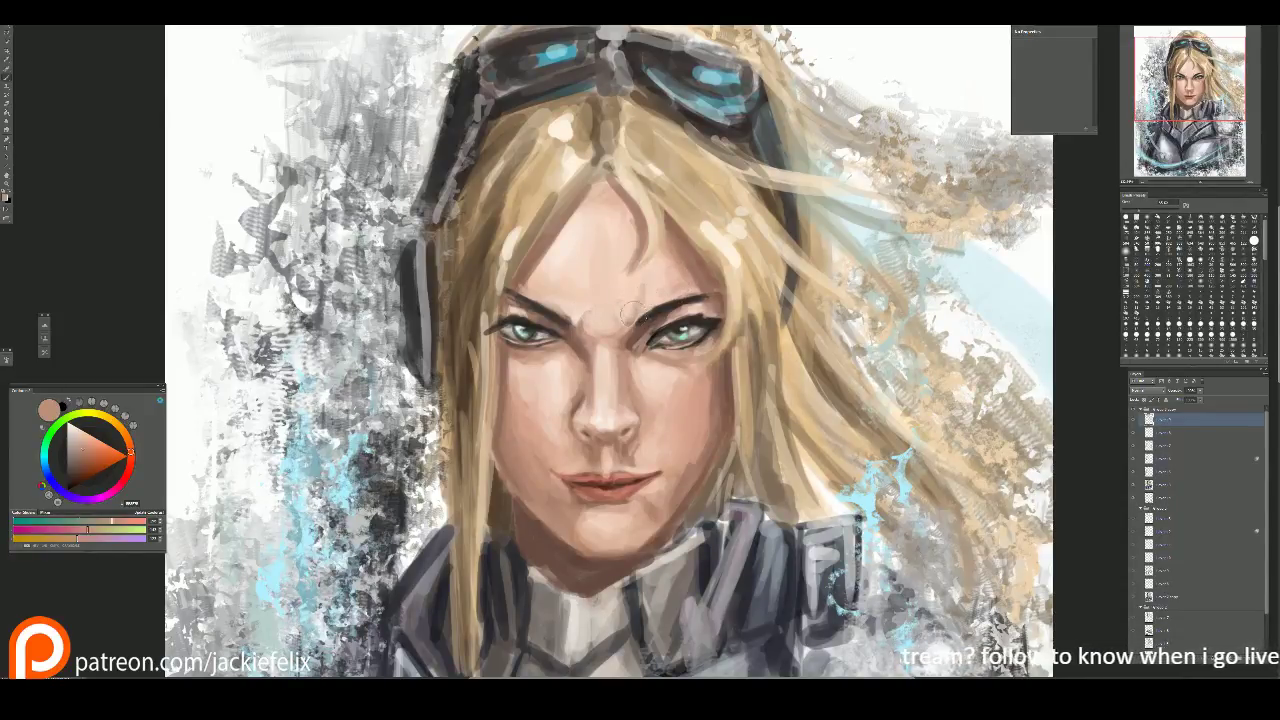
alt+click(636, 290)
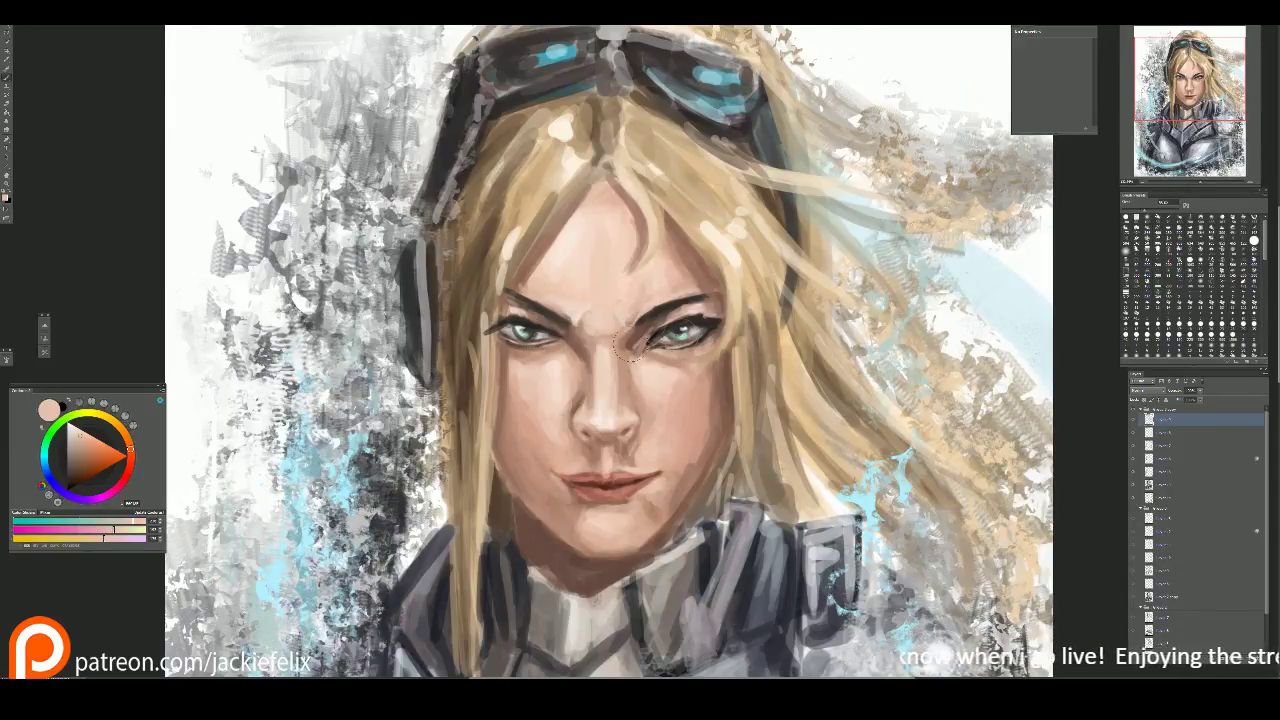
Step: Duplicate the topmost layer group and hide the original group
scroll(628, 345, up, 1)
scroll(508, 342, up, 1)
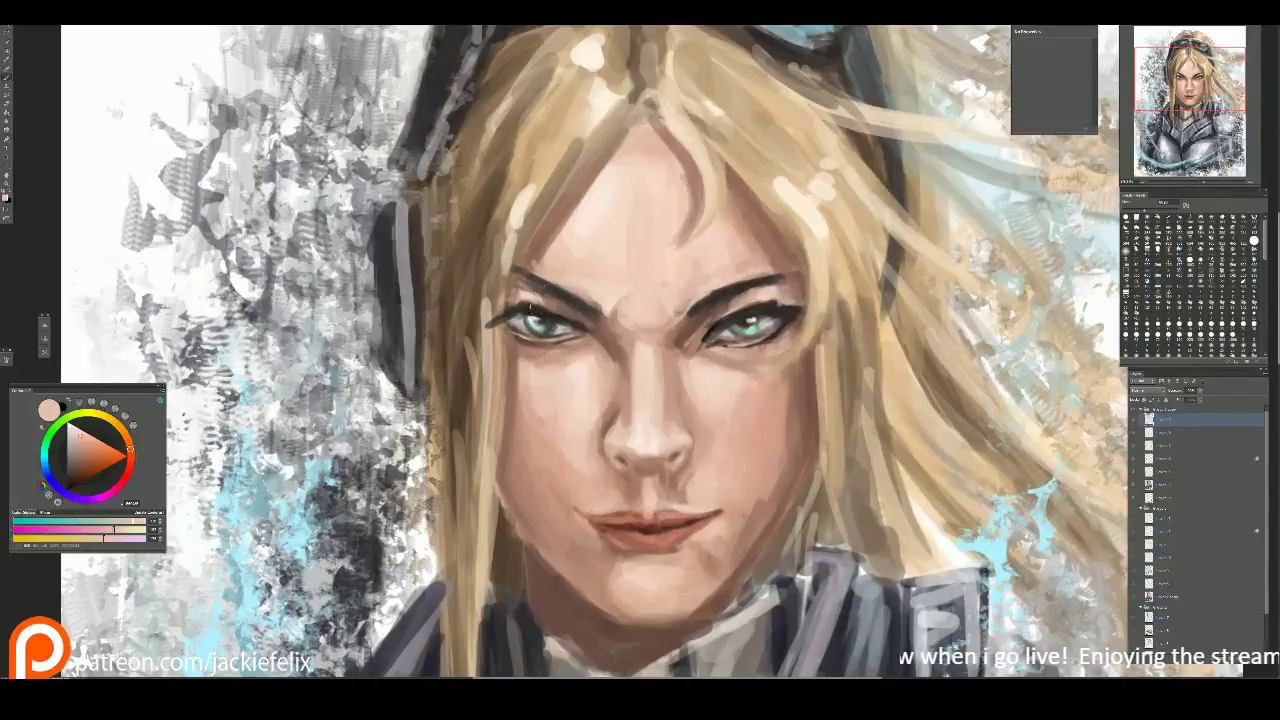
click(5, 33)
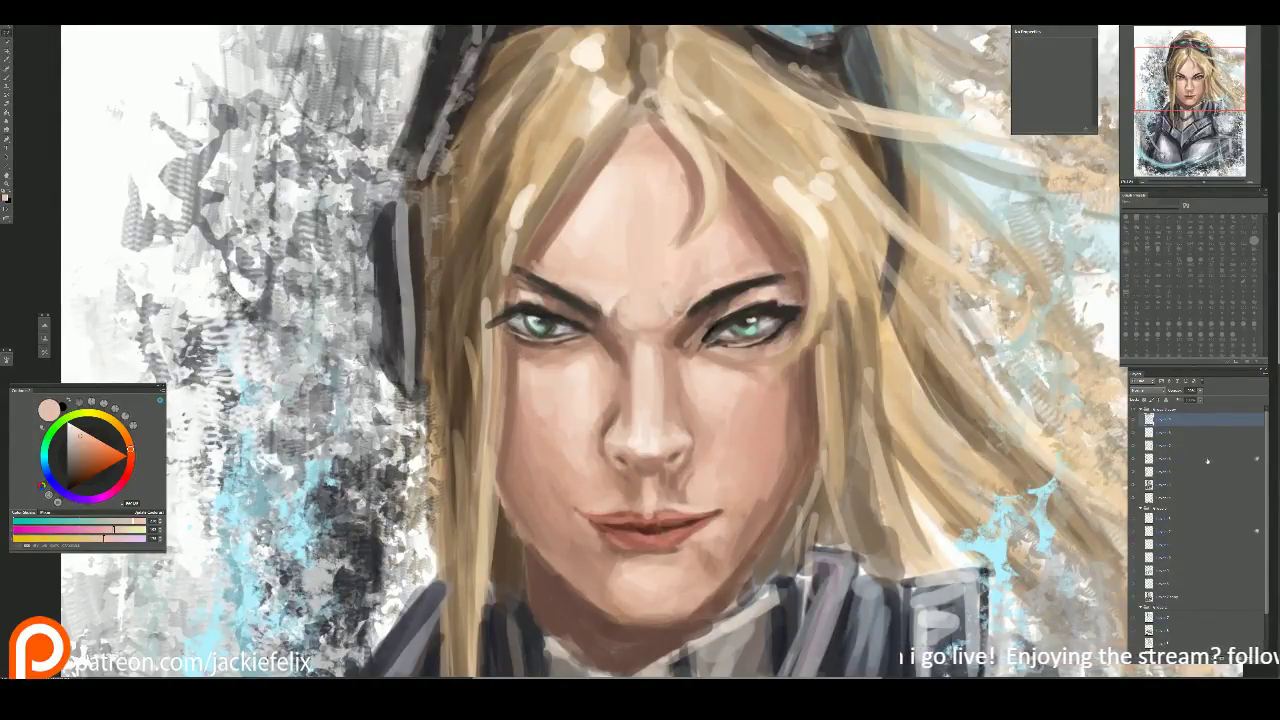
right_click(1185, 412)
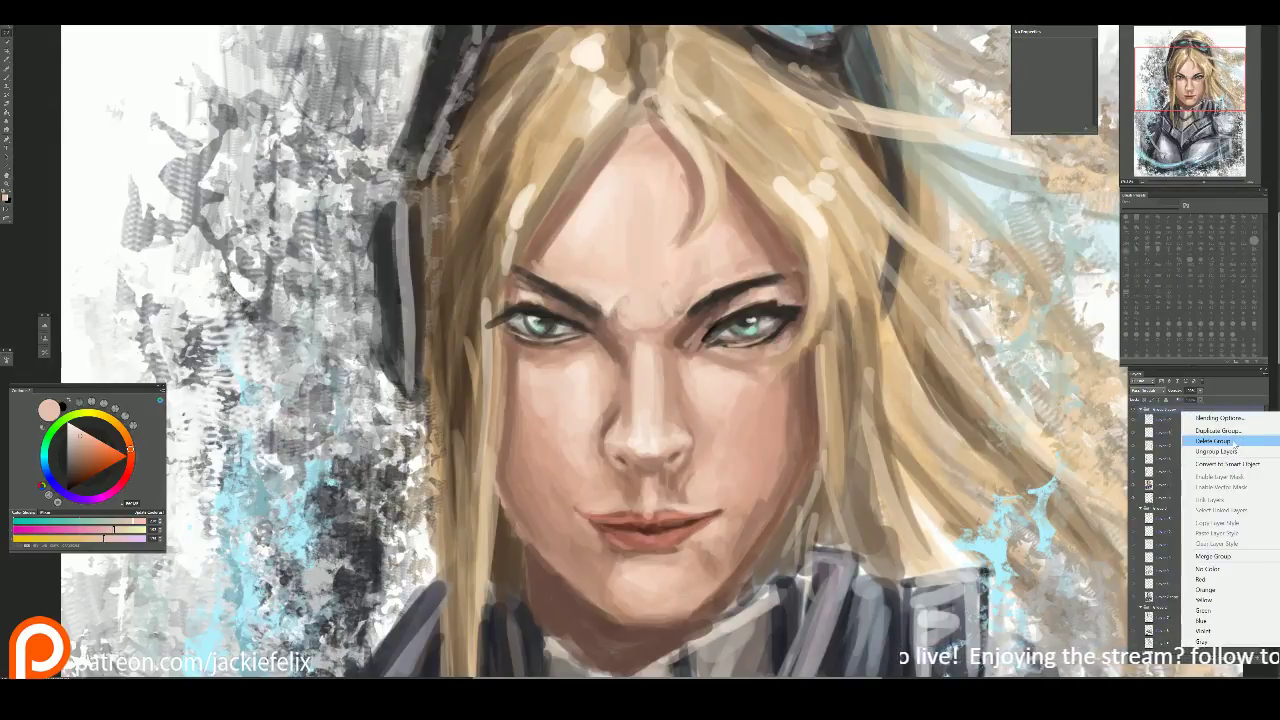
click(1218, 430)
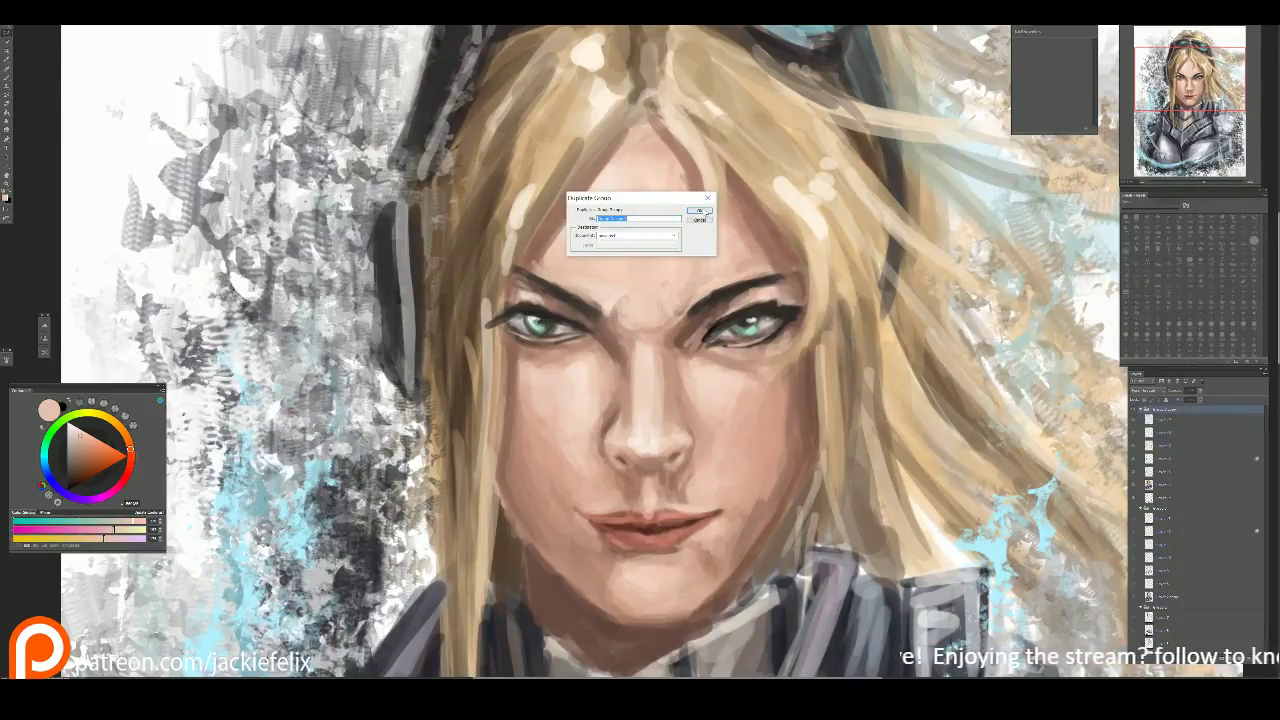
key(Return)
click(1135, 510)
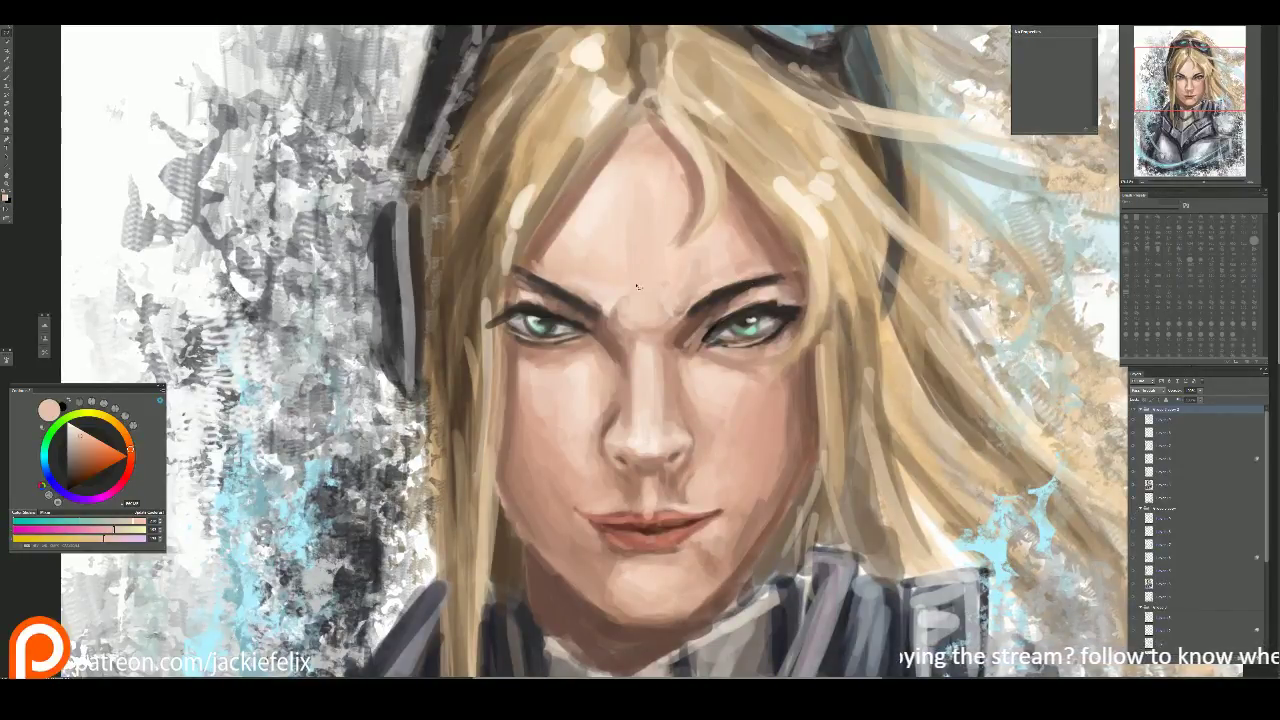
Step: Add a new layer and repaint the hair strand over the outer eye corner with sampled dark brown and light tan
alt+click(497, 298)
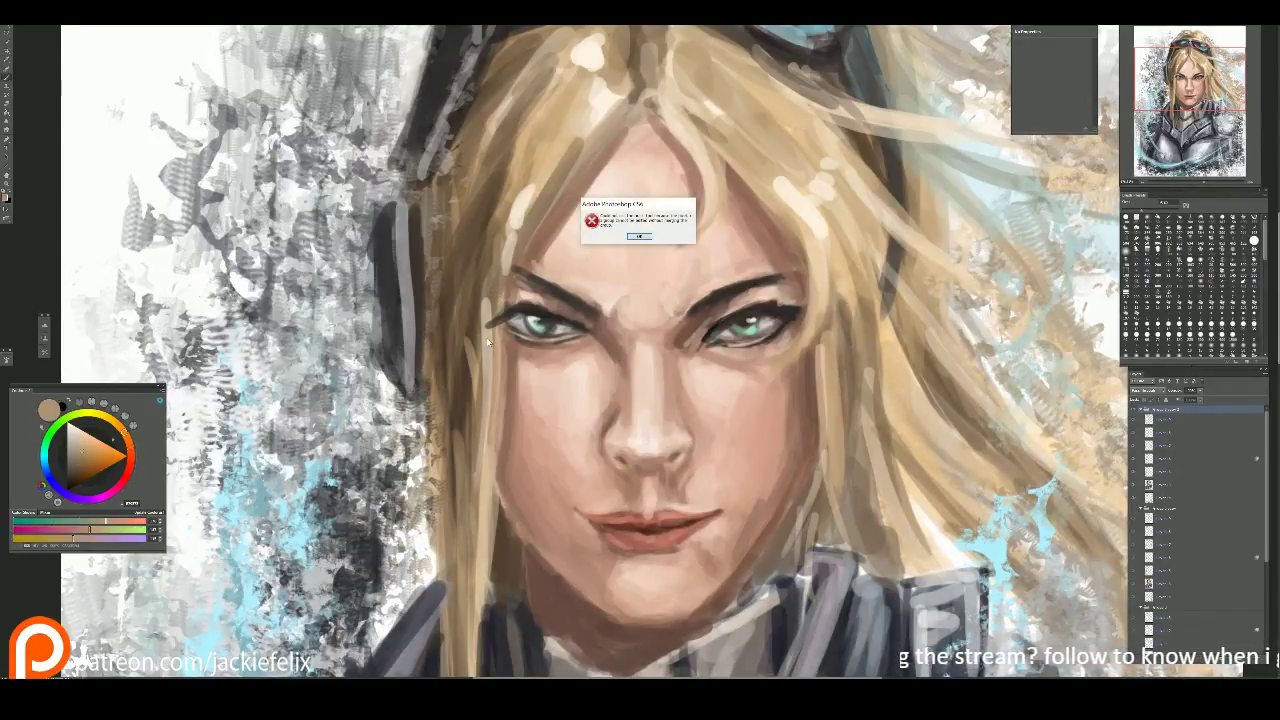
key(Return)
key(ctrl+shift+alt+n)
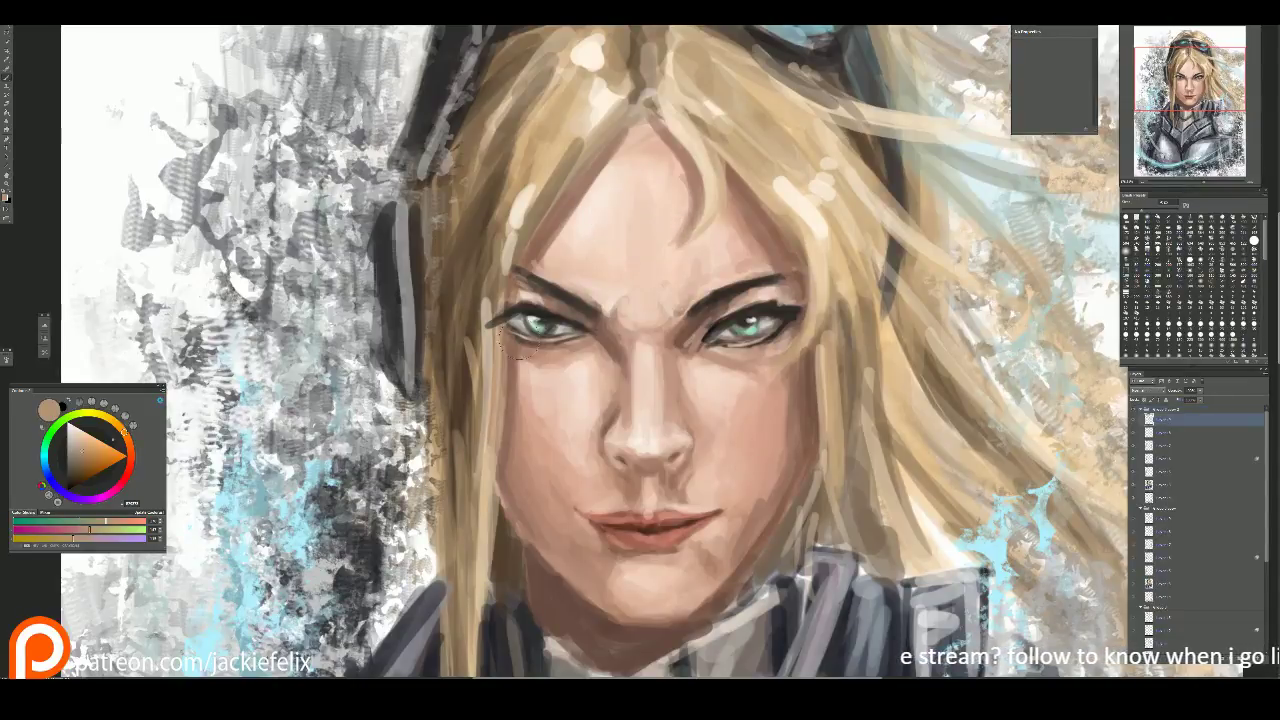
alt+click(490, 330)
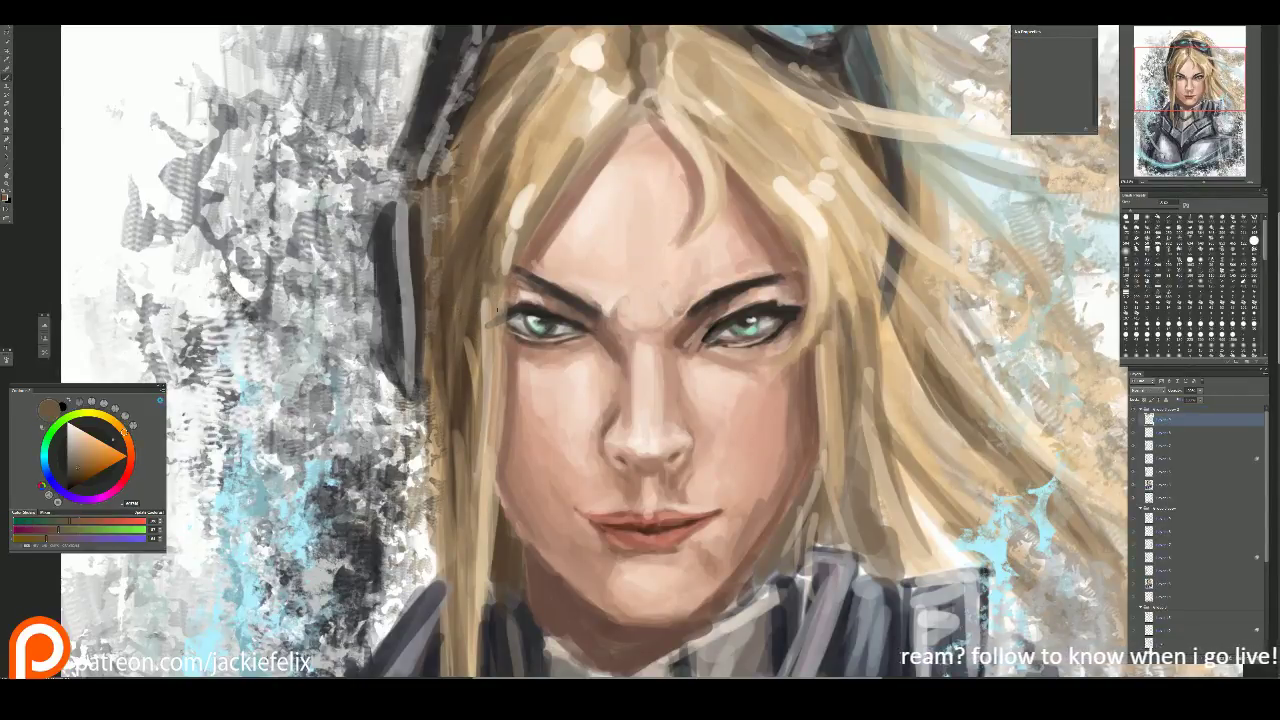
alt+click(557, 171)
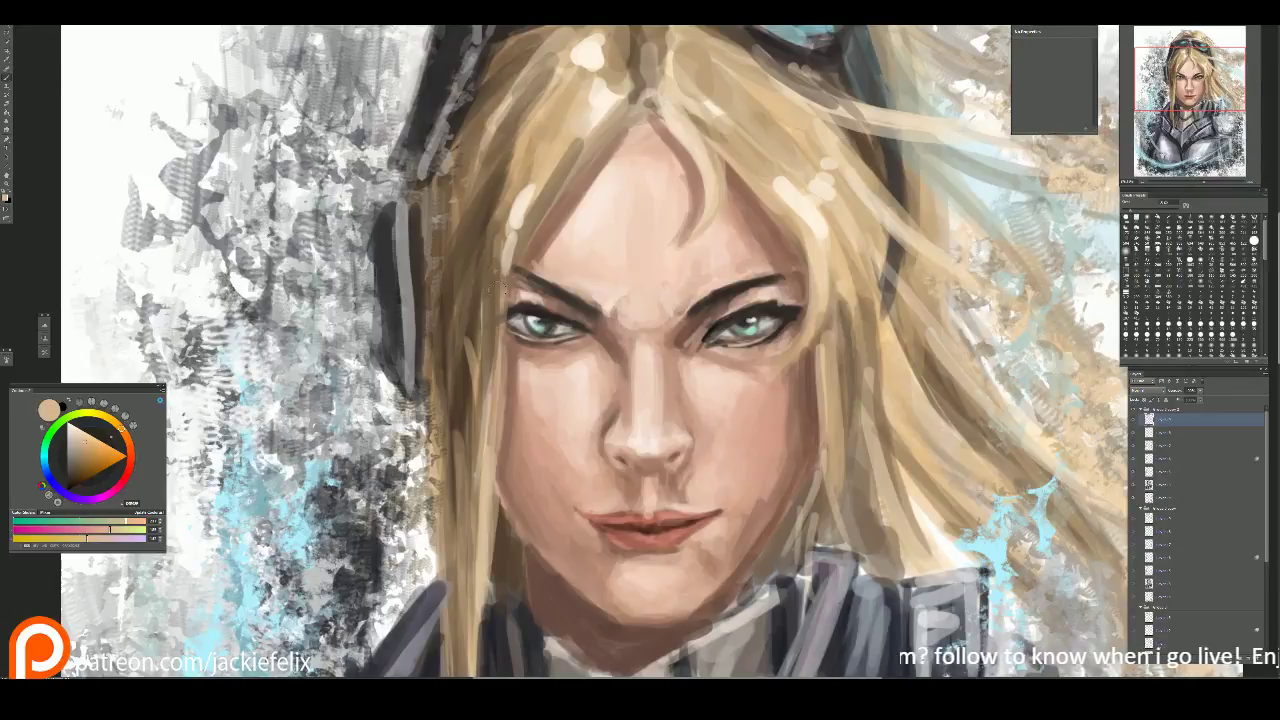
drag(494, 272, 493, 415)
drag(495, 314, 506, 484)
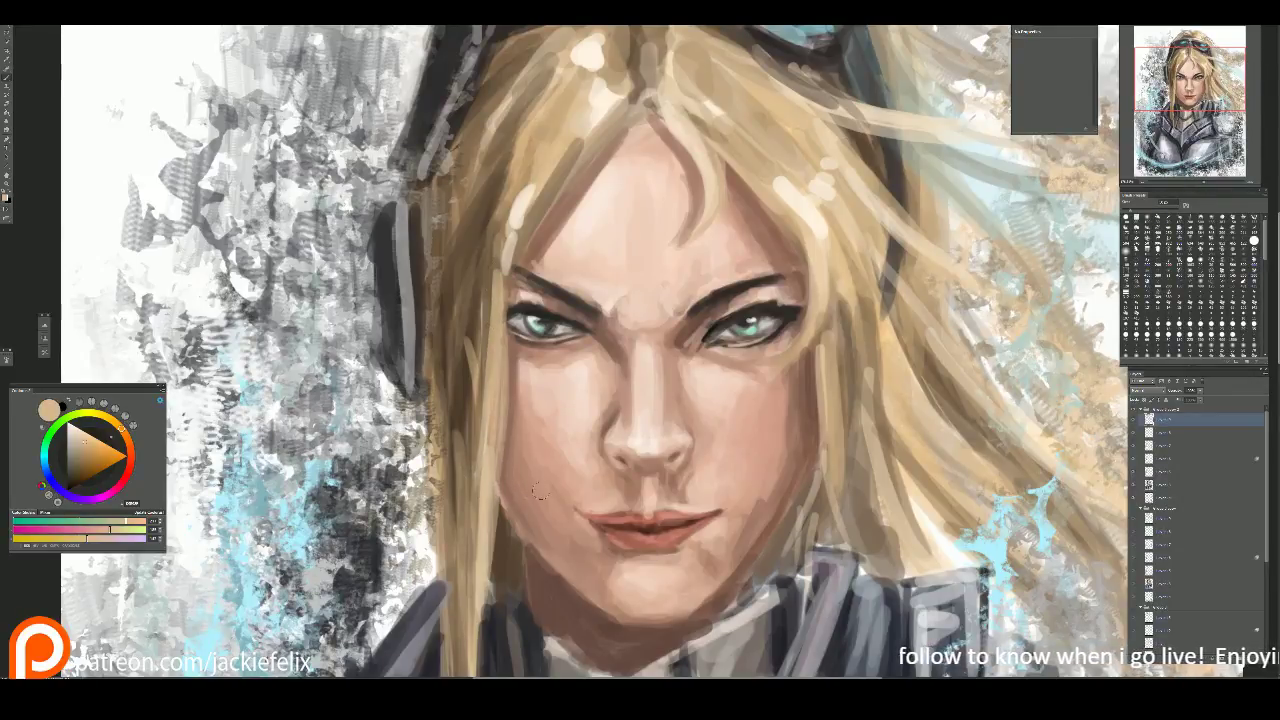
Step: Merge all the layers inside the topmost duplicated group into a single layer
key(alt)
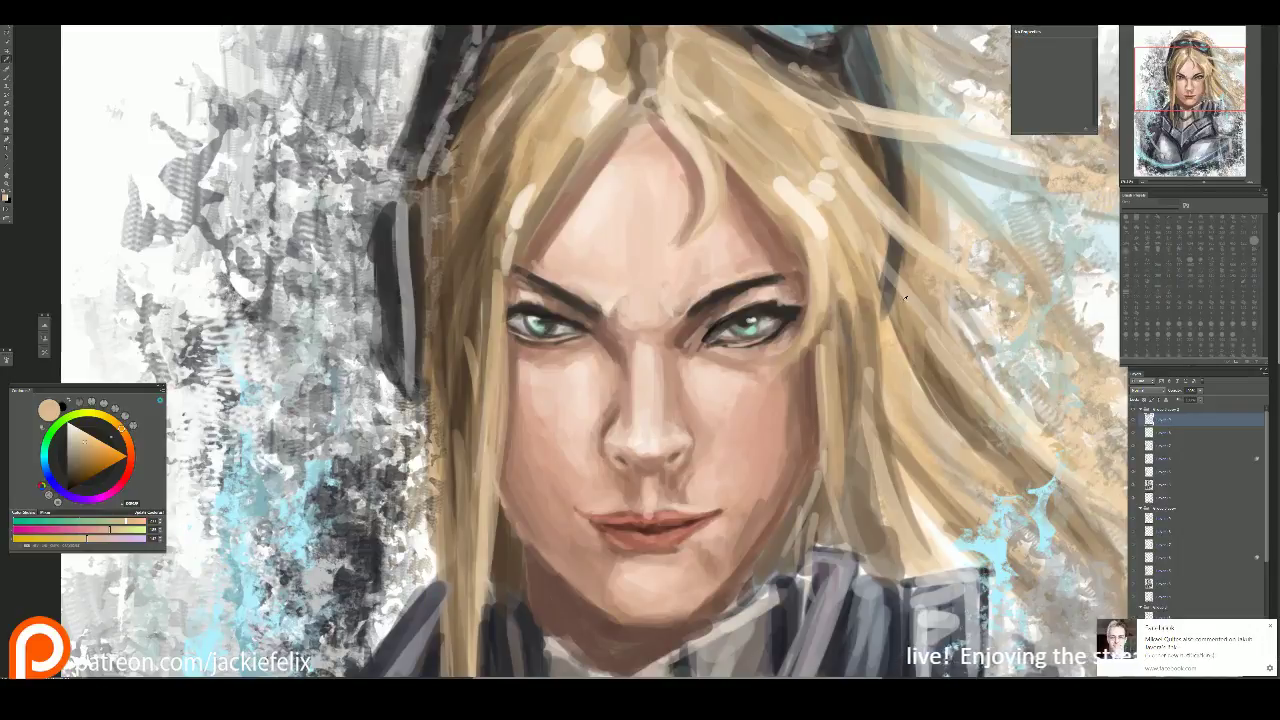
alt+click(712, 301)
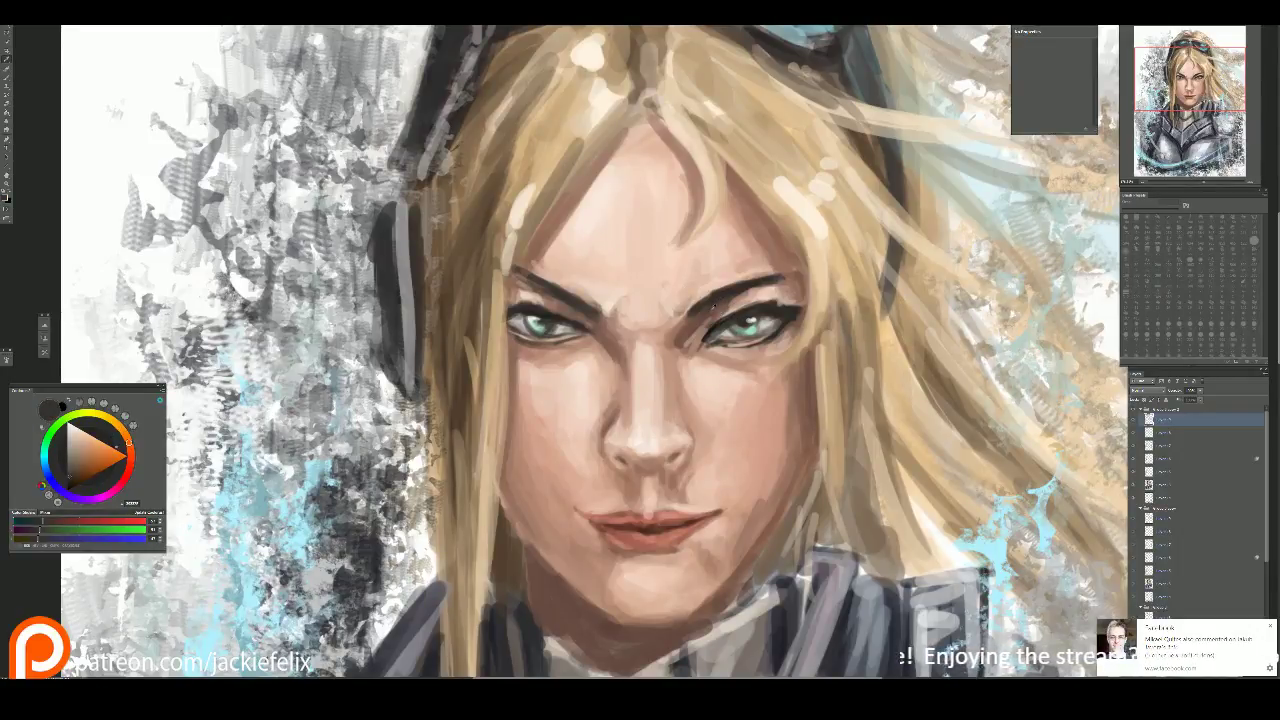
shift+click(1190, 497)
right_click(1188, 495)
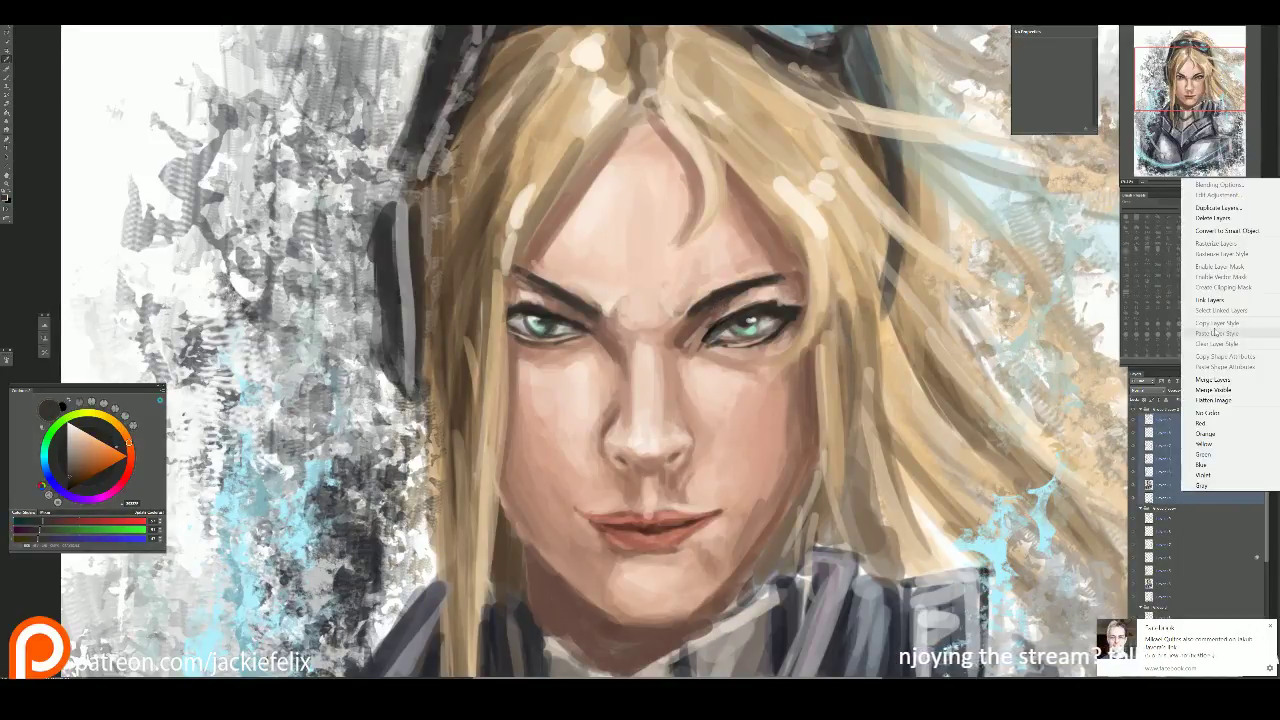
click(1222, 379)
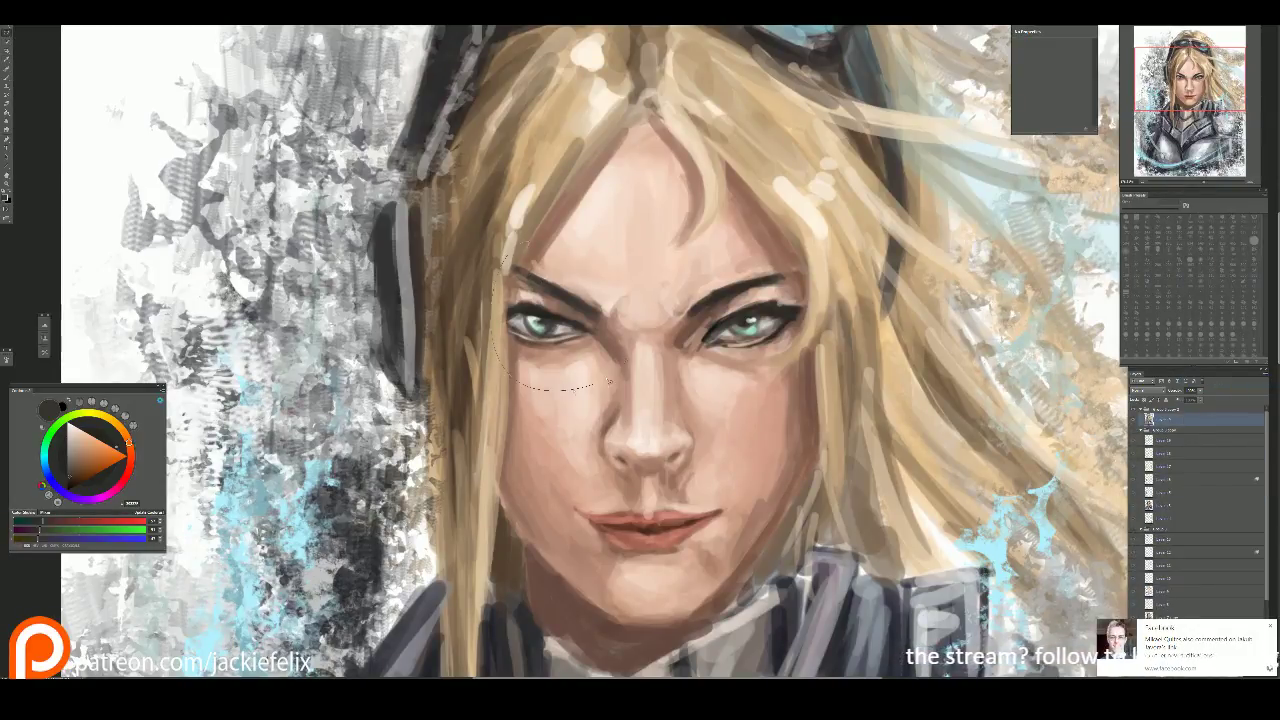
Step: Copy the area around the strand-side eye and brow to a new layer and rotate it slightly counterclockwise
key(ctrl+j)
key(ctrl+t)
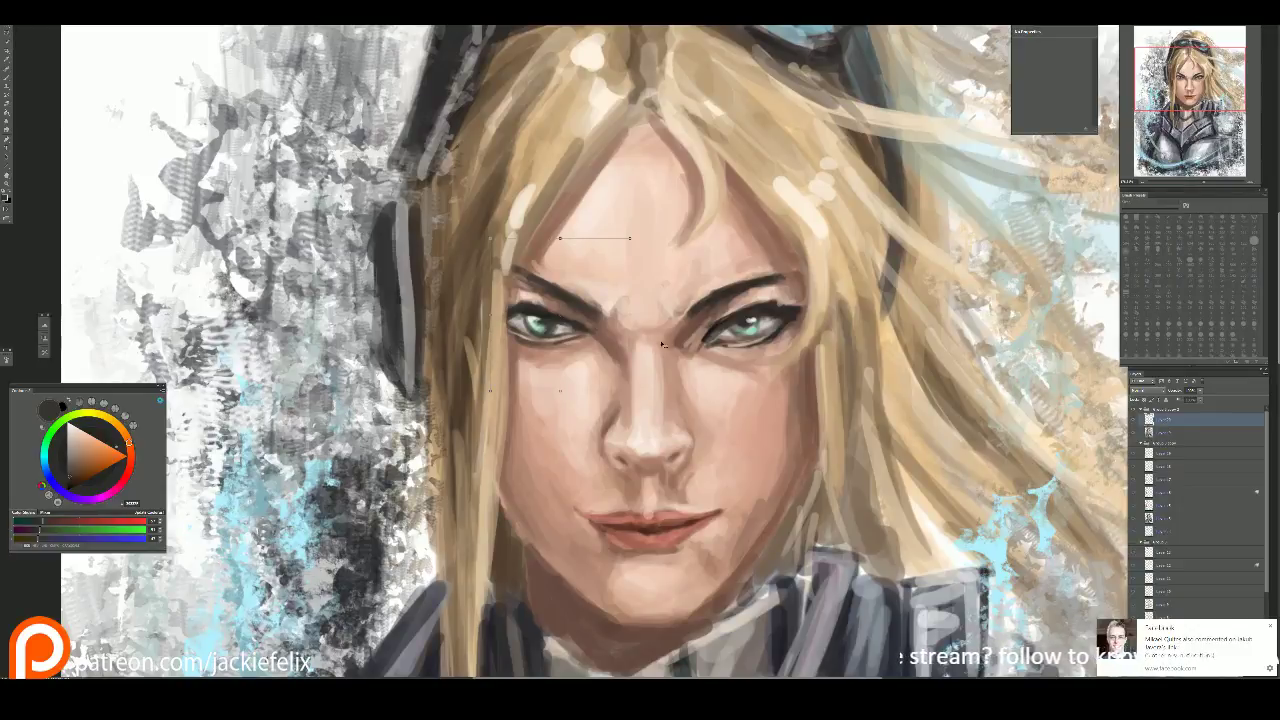
mouse_move(590, 362)
mouse_down()
mouse_move(640, 372)
mouse_move(578, 371)
mouse_move(589, 375)
mouse_move(586, 362)
mouse_up()
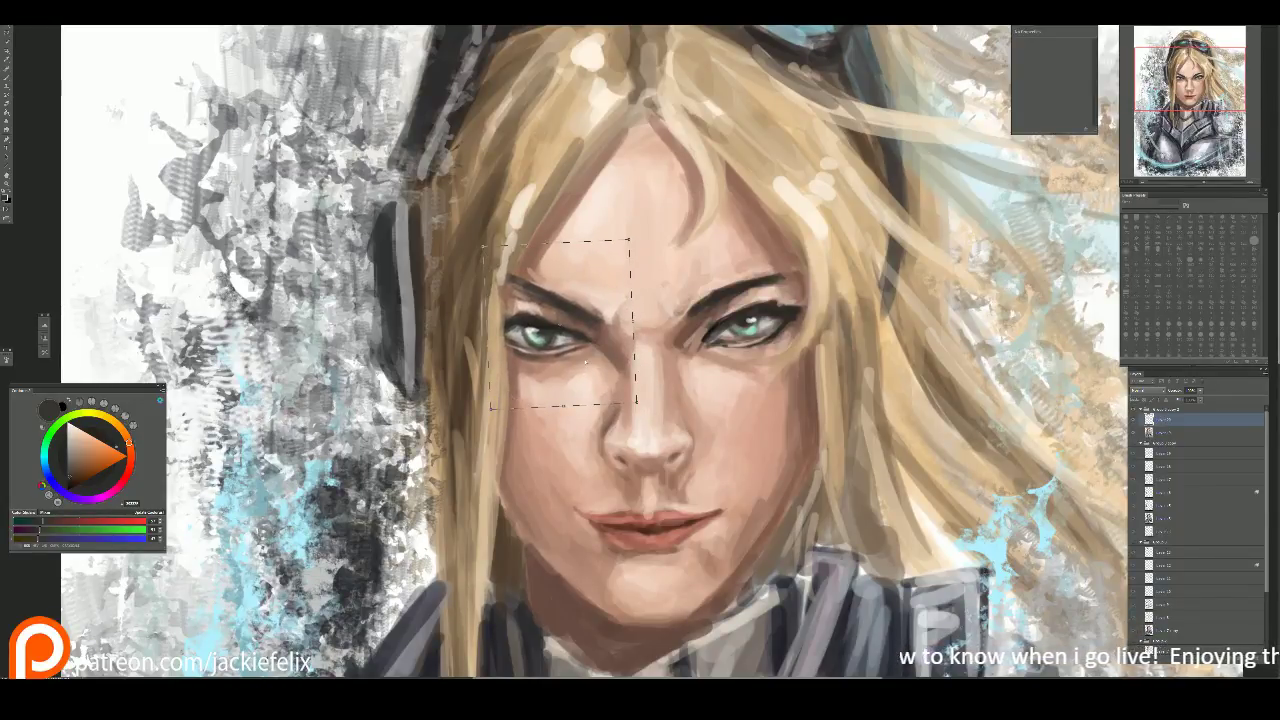
key(Return)
key(ctrl+d)
Step: Mirror the canvas view and retouch the strand beside the brow and the hair at the parting with sampled light tan
key(b)
alt+click(517, 213)
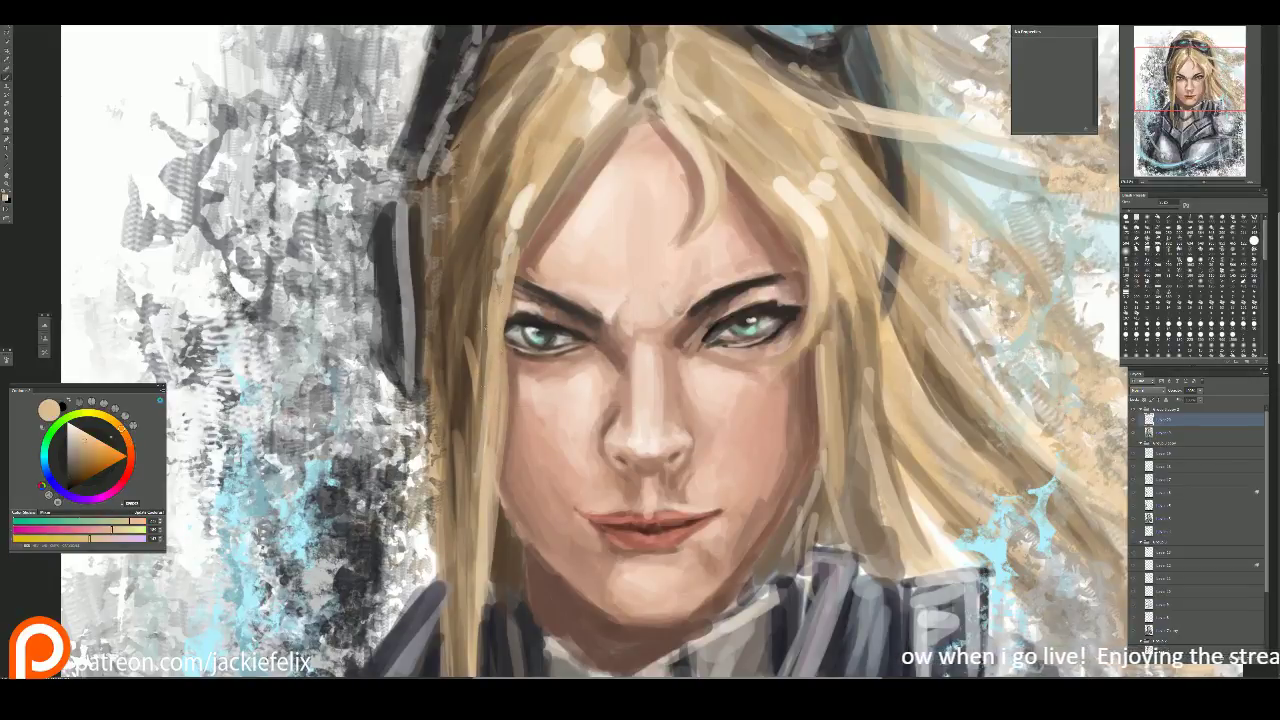
scroll(490, 340, down, 5)
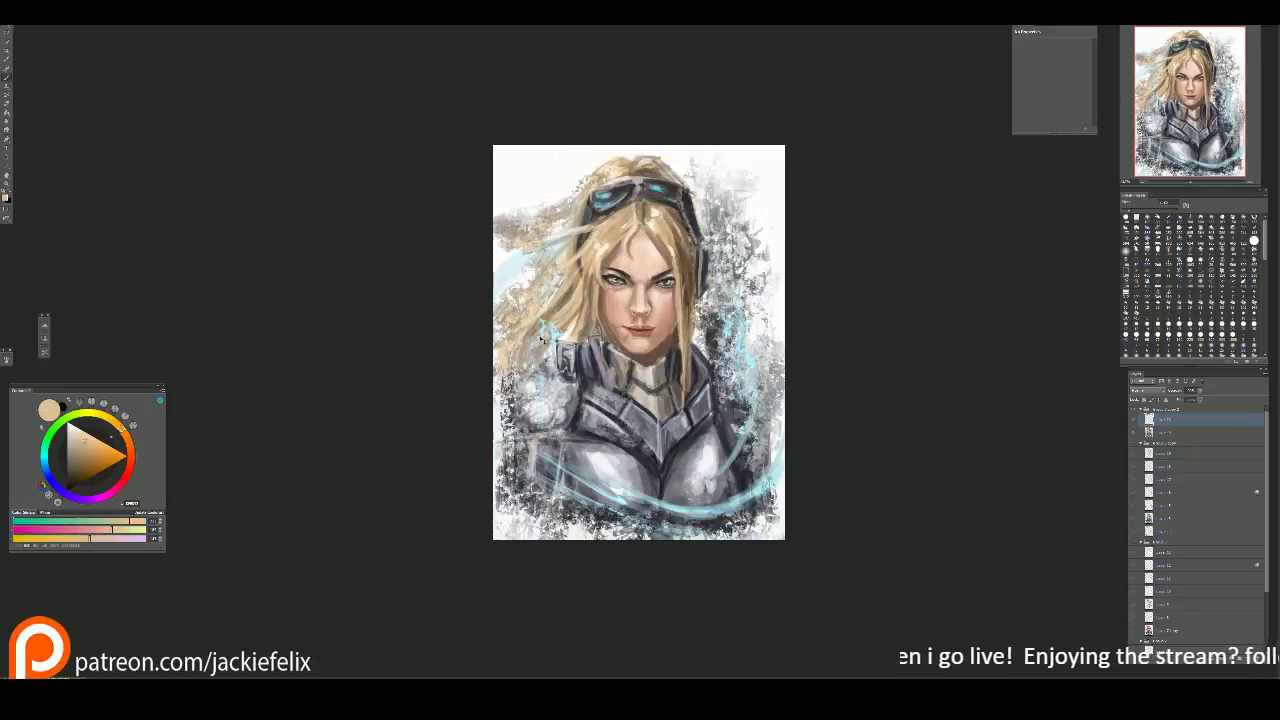
scroll(616, 334, up, 5)
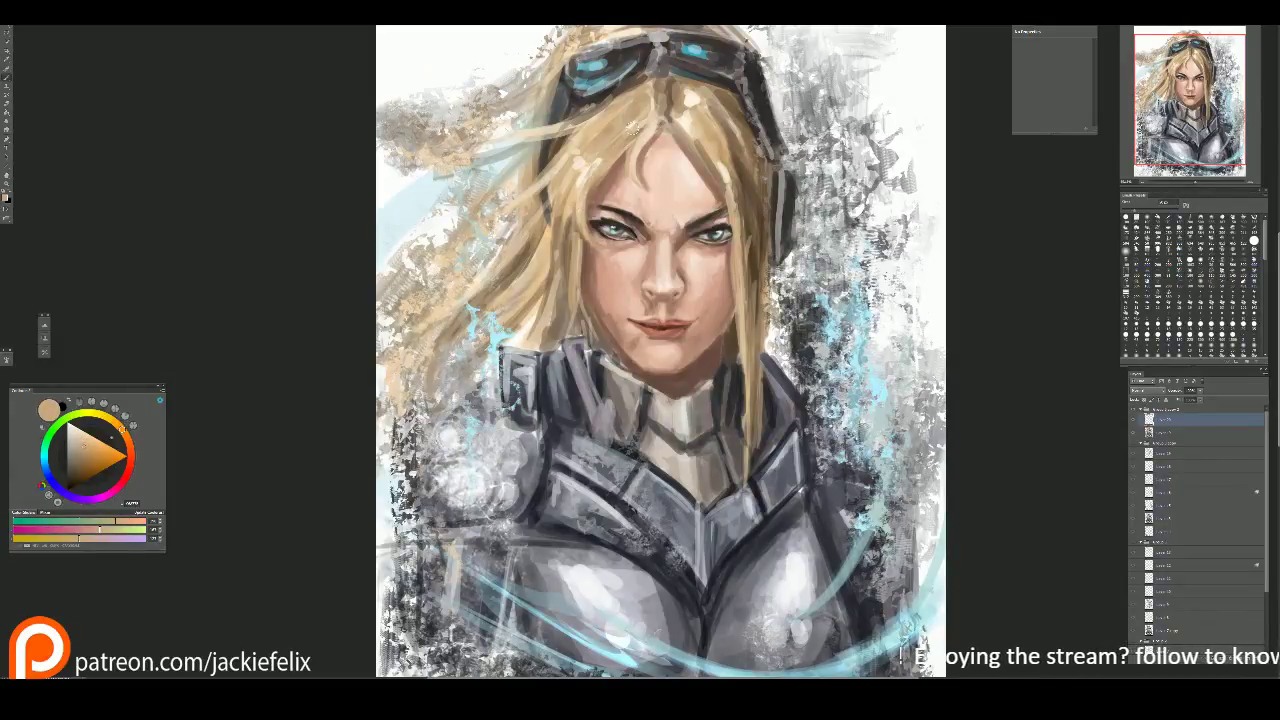
alt+click(648, 95)
mouse_move(648, 95)
mouse_down()
mouse_move(645, 130)
mouse_move(632, 84)
mouse_move(652, 124)
mouse_up()
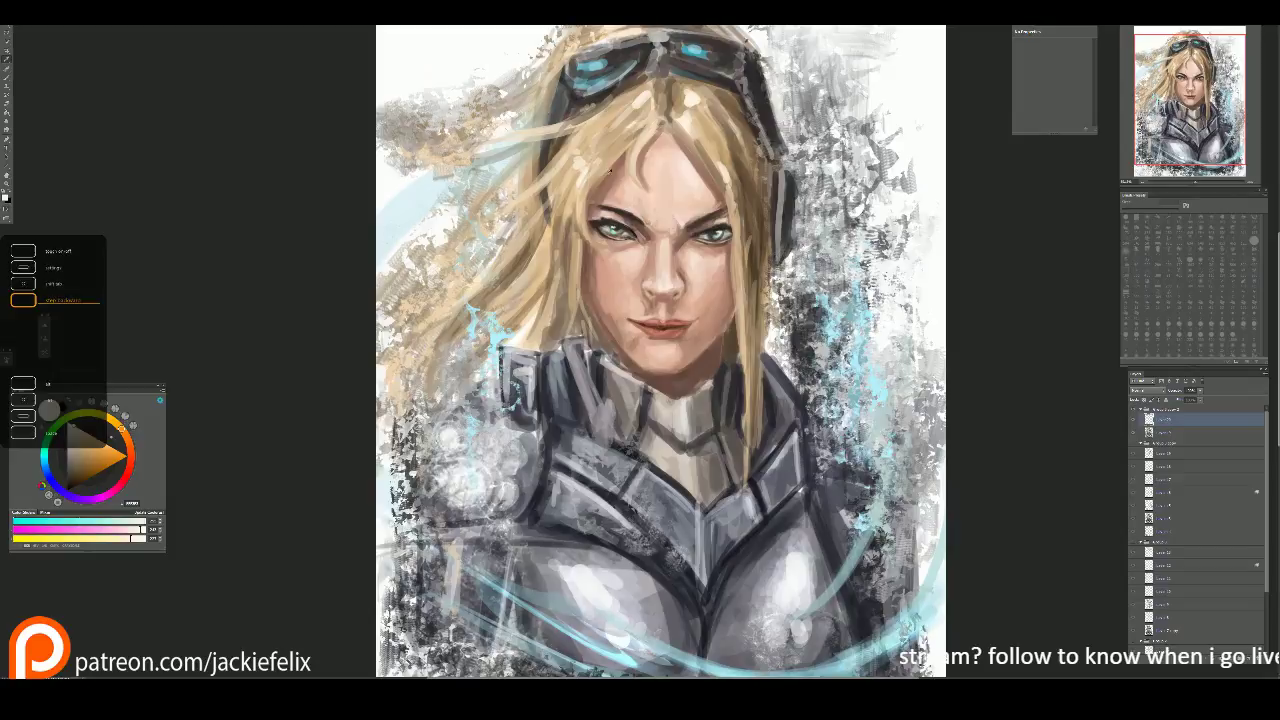
alt+click(588, 203)
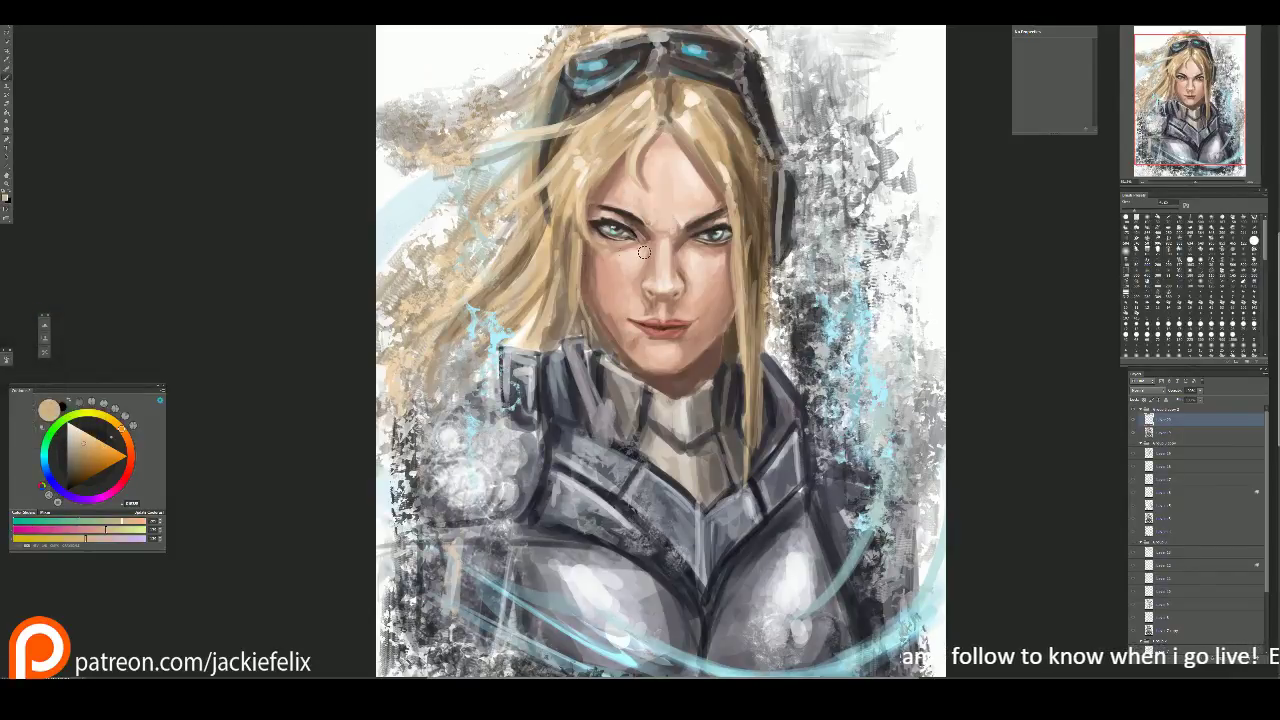
Step: Refine the iris, pupil and lids of the repositioned eye in the mirrored view with sampled dark brown, greyish pink and teal
alt+click(724, 225)
scroll(733, 213, up, 3)
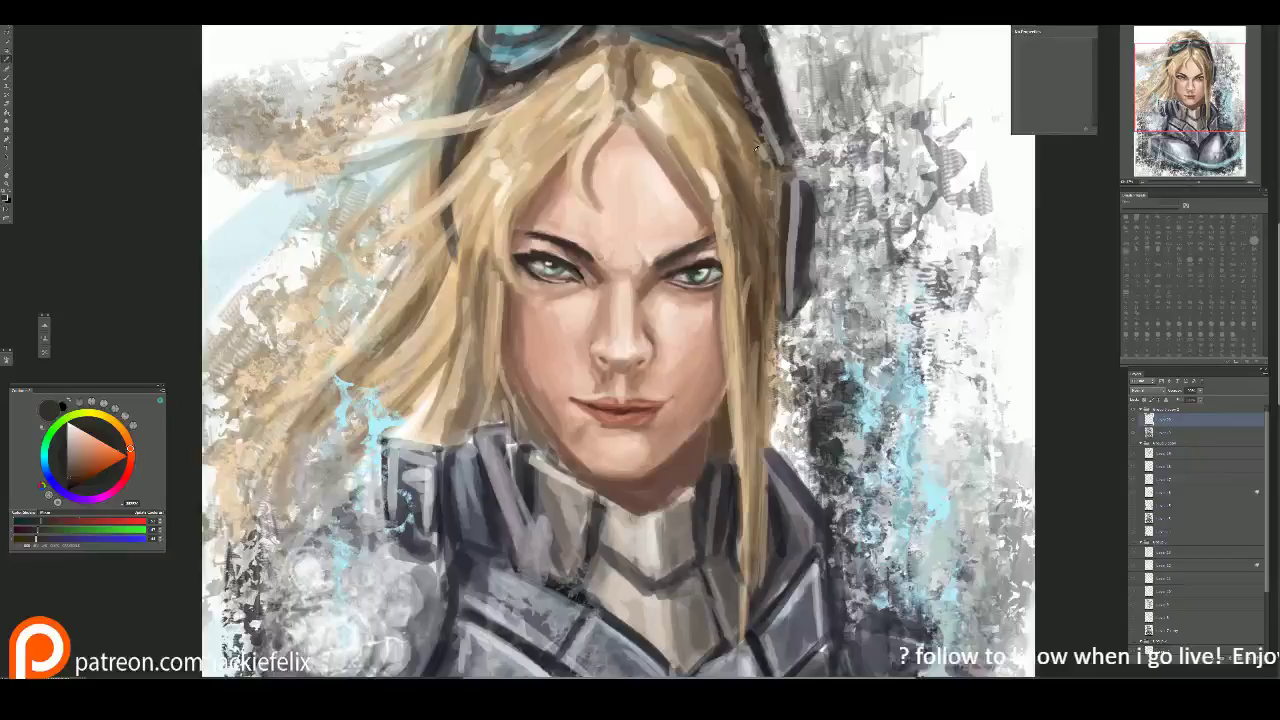
mouse_move(658, 296)
mouse_down()
mouse_move(704, 281)
mouse_move(676, 294)
mouse_up()
alt+click(668, 300)
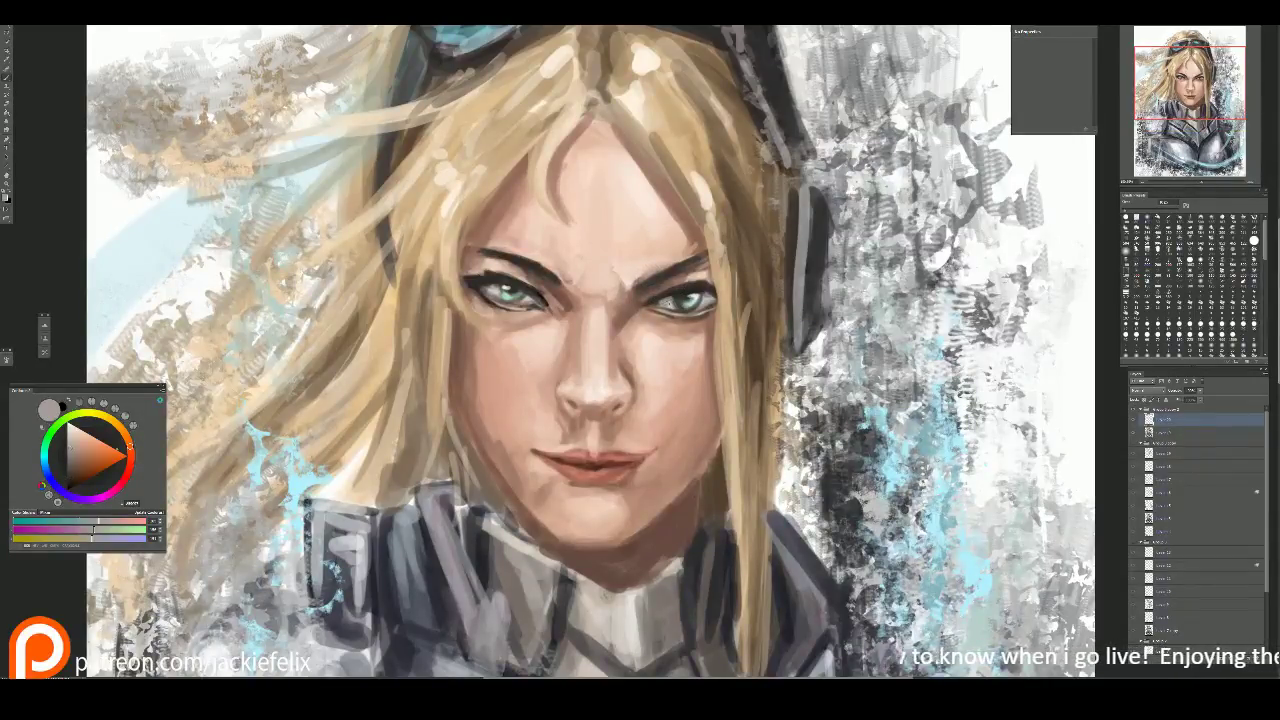
alt+click(684, 298)
click(678, 301)
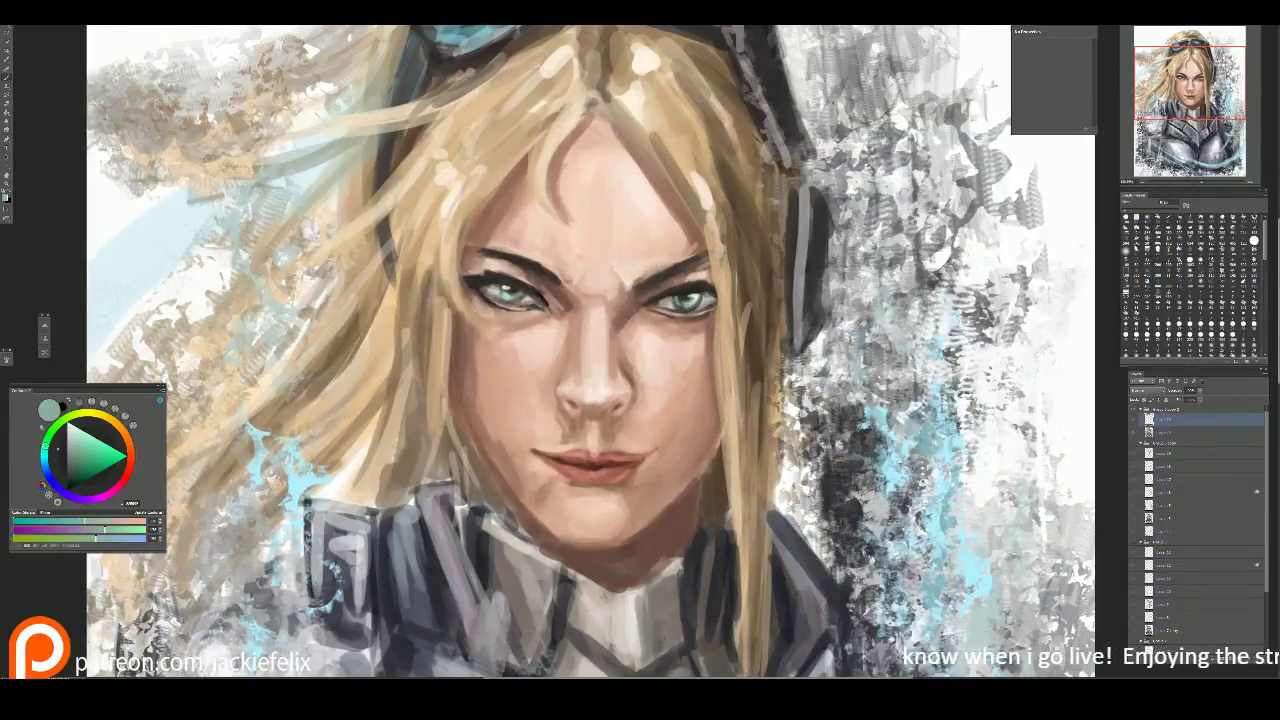
alt+click(686, 290)
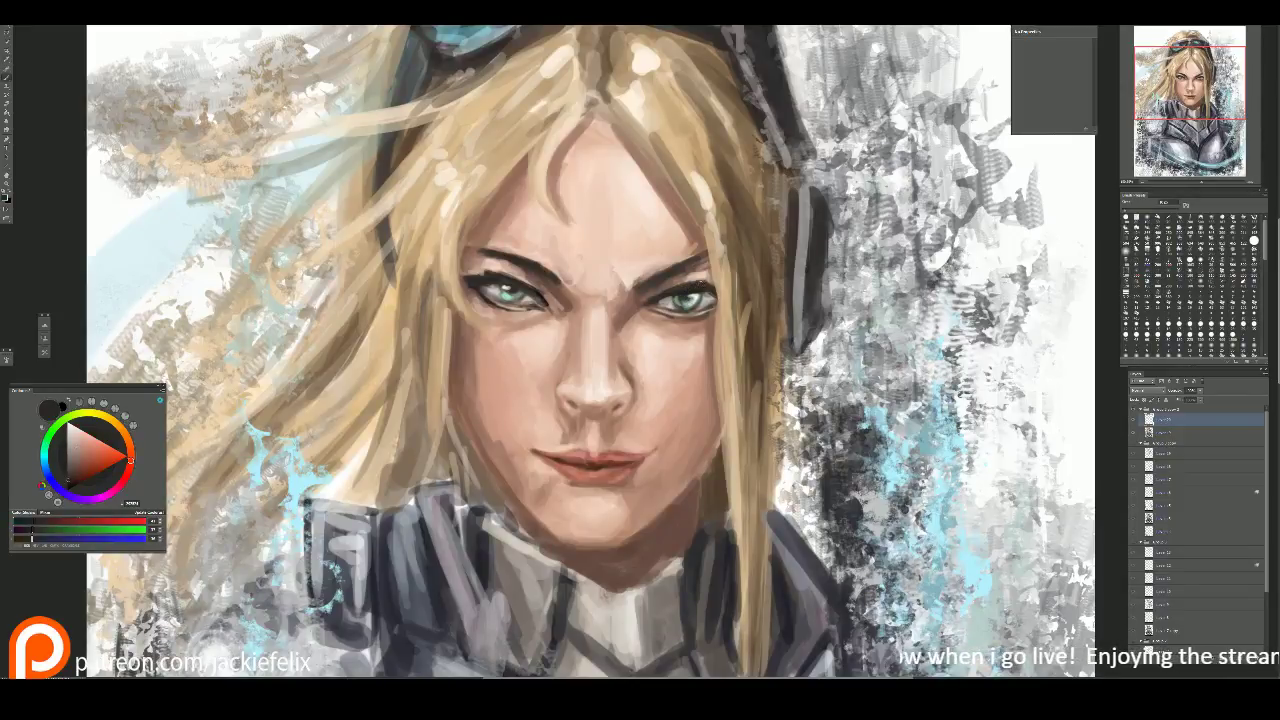
alt+click(703, 271)
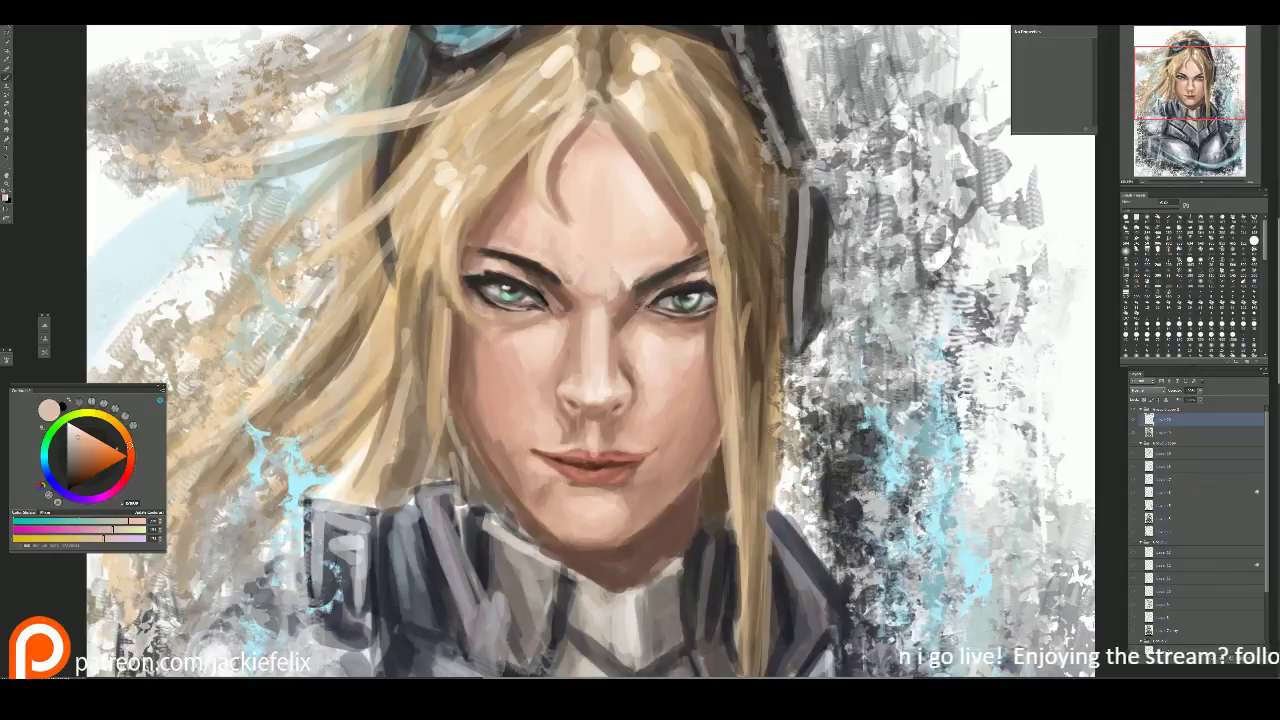
Step: Flip the canvas view back and touch up the brow and eye area with reddish-brown, pale pink, light grey and near-black
key(ctrl+0)
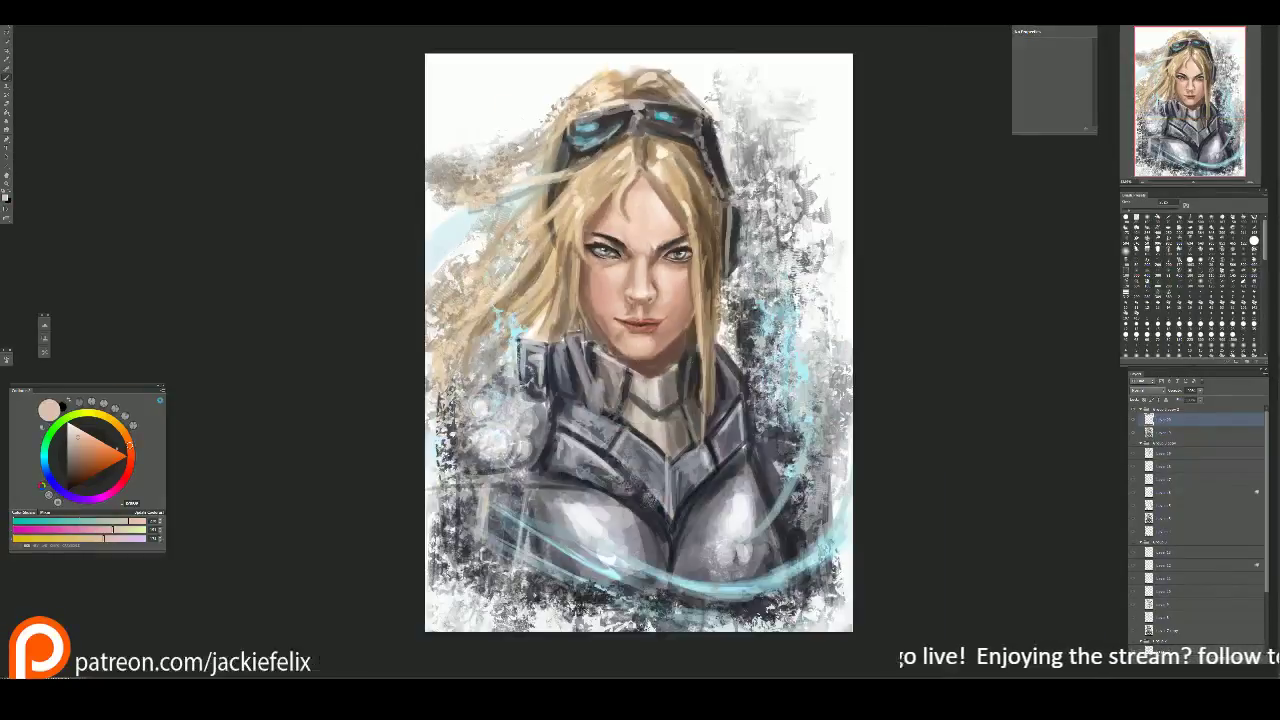
key(h)
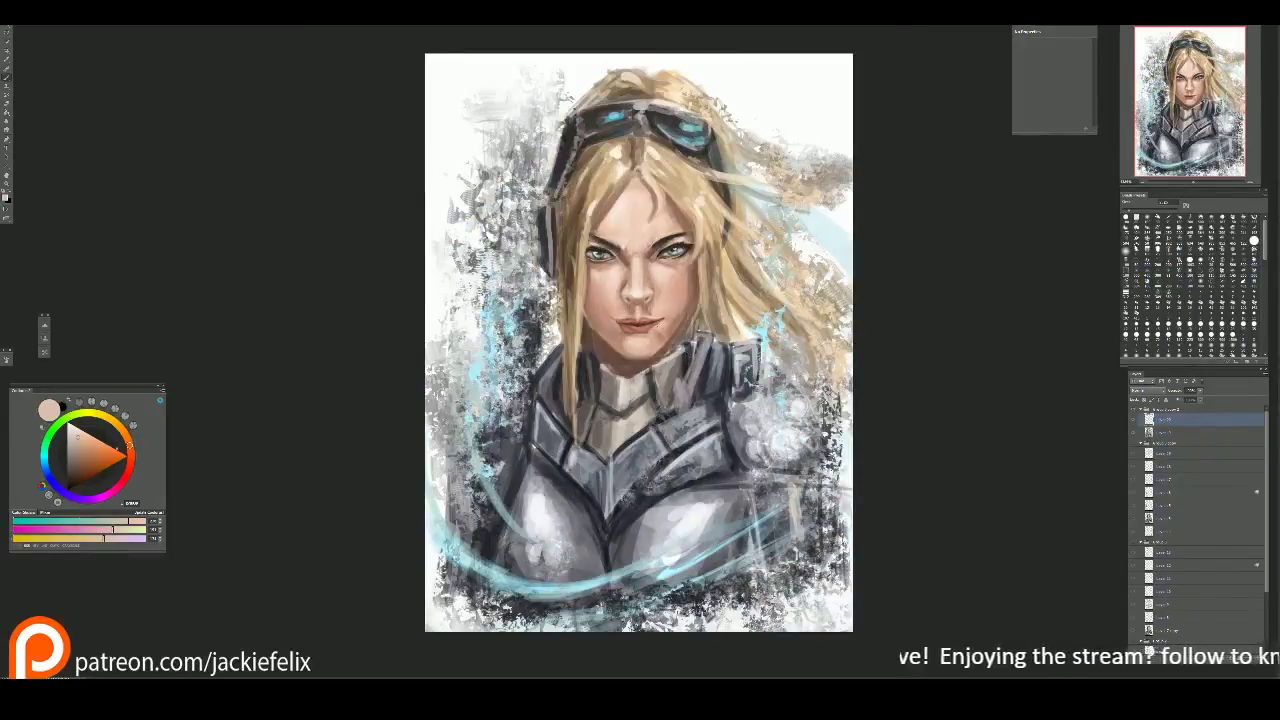
key(ctrl+plus)
alt+click(610, 203)
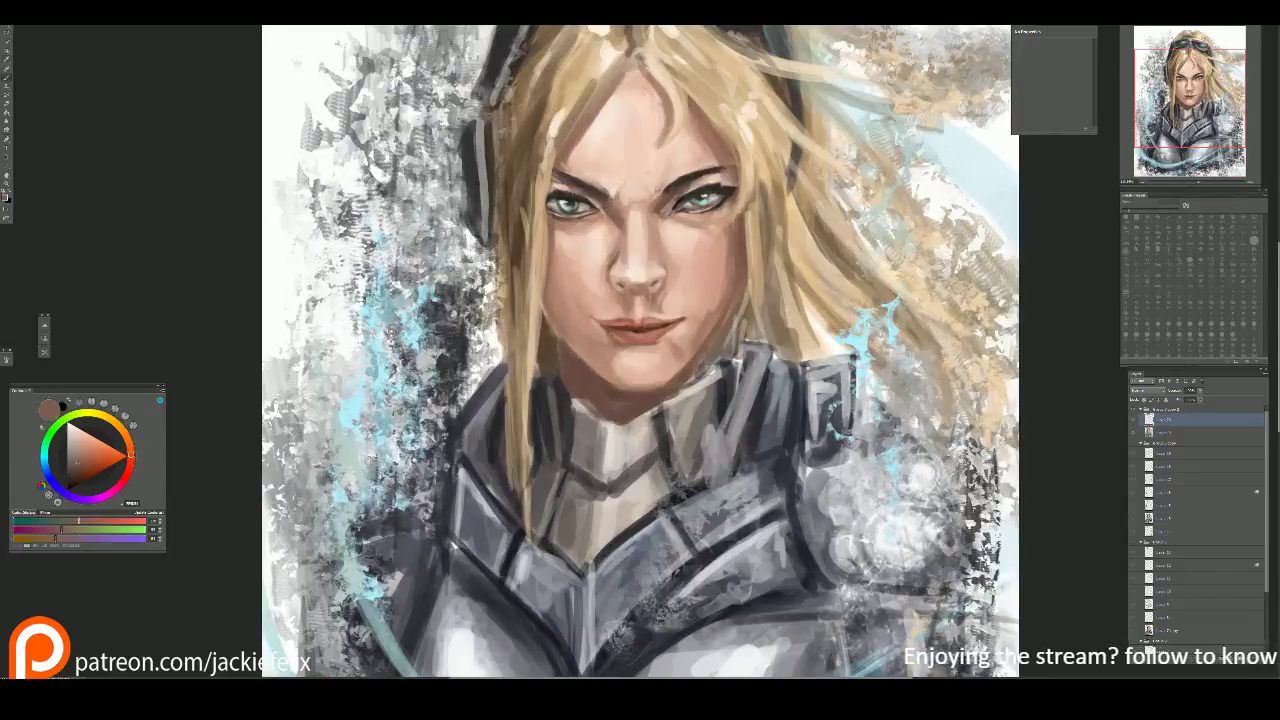
alt+click(618, 156)
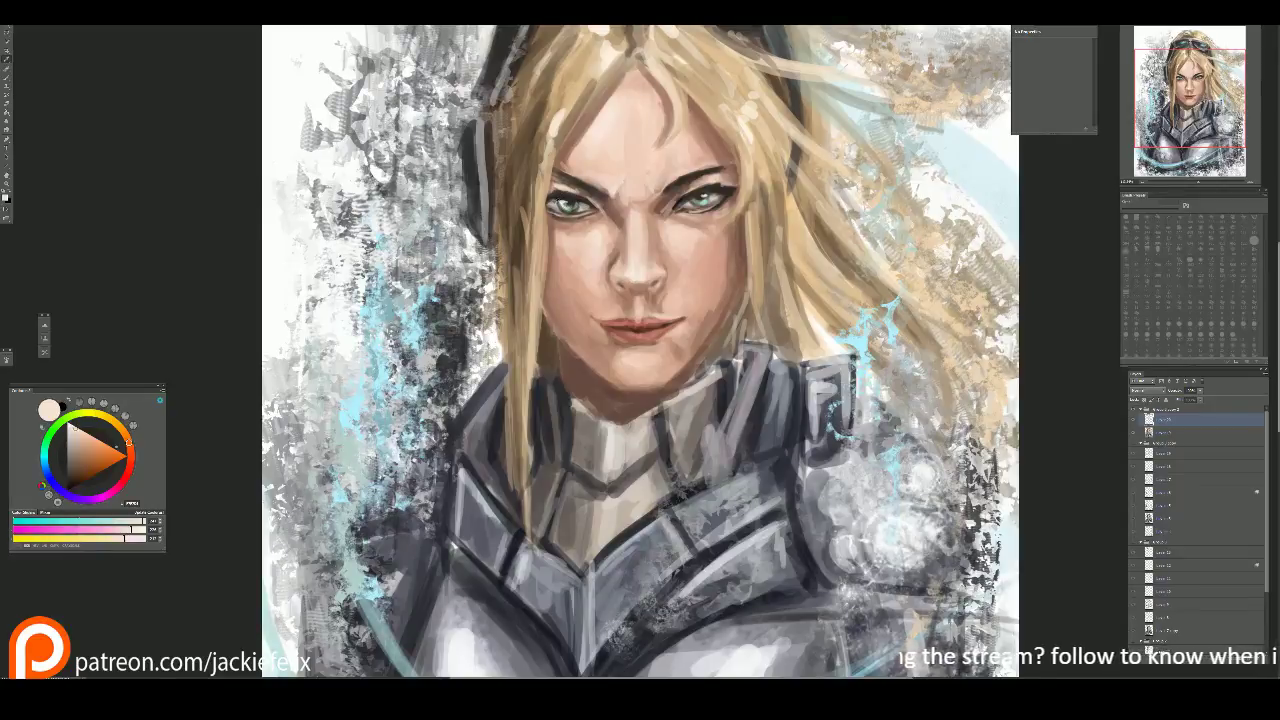
click(93, 444)
click(70, 433)
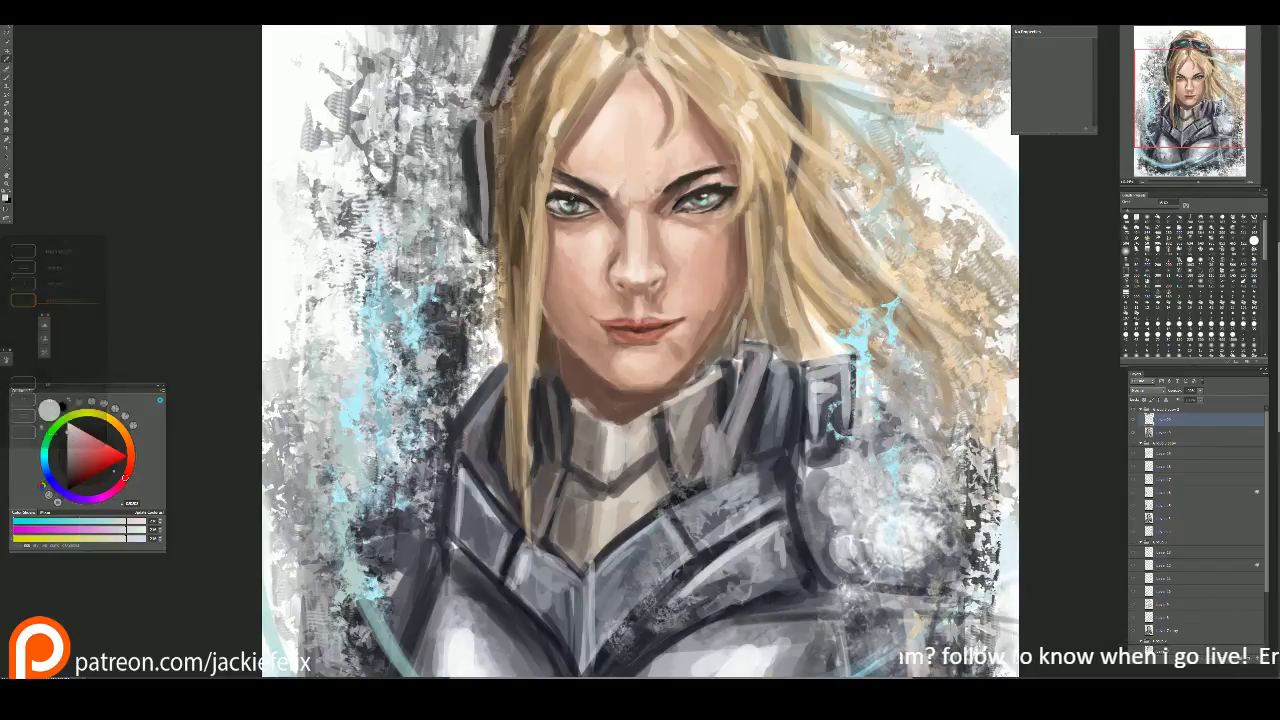
key(x)
key(b)
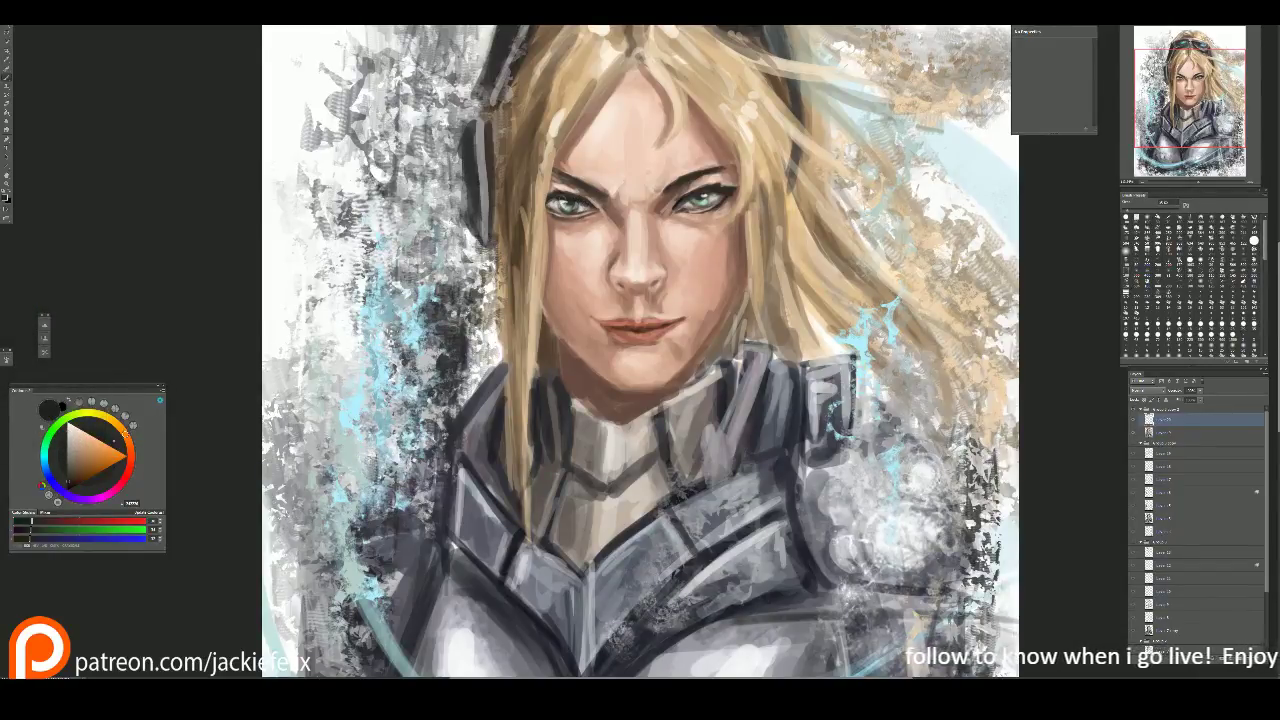
Step: Lighten the skin beneath both eyes and beside the nose bridge with sampled pale pink skin tones
scroll(610, 160, up, 2)
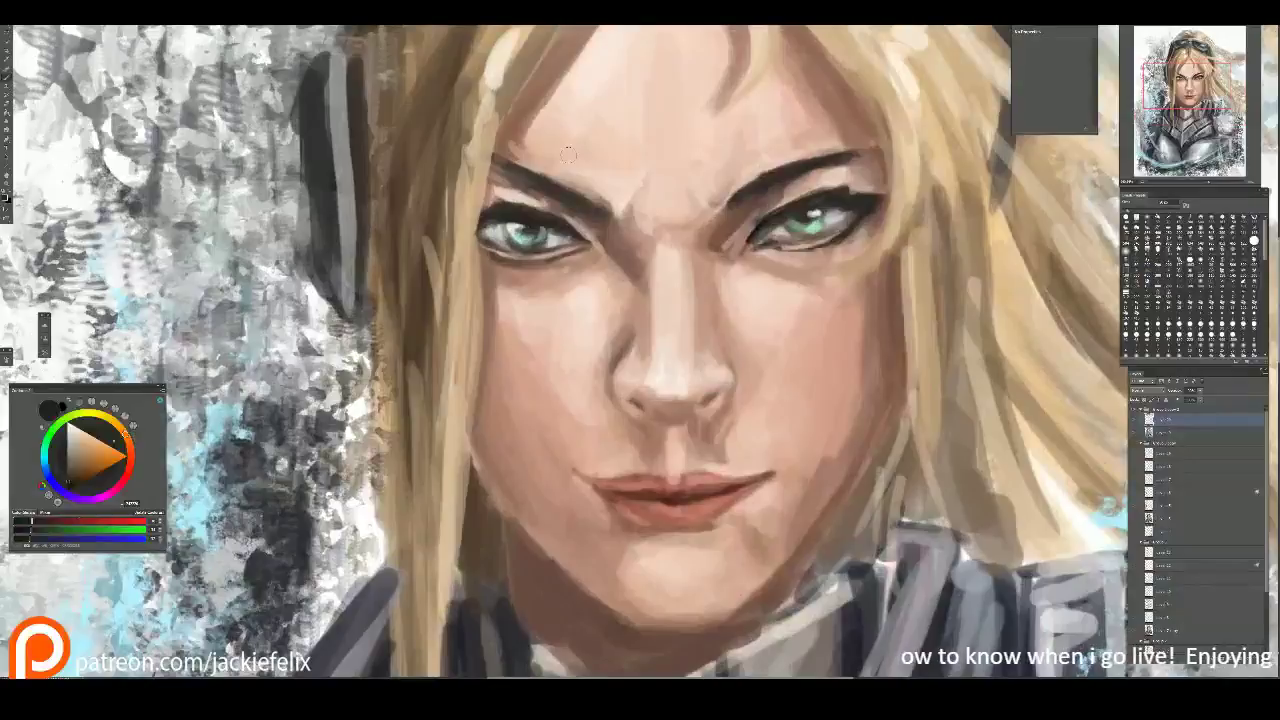
alt+click(640, 120)
mouse_move(560, 265)
mouse_down()
mouse_move(597, 262)
mouse_move(547, 277)
mouse_move(588, 254)
mouse_move(532, 285)
mouse_up()
key(alt)
alt+click(588, 254)
key(alt)
alt+click(725, 265)
mouse_move(732, 258)
mouse_down()
mouse_move(752, 244)
mouse_move(756, 266)
mouse_move(735, 288)
mouse_up()
scroll(735, 288, down, 5)
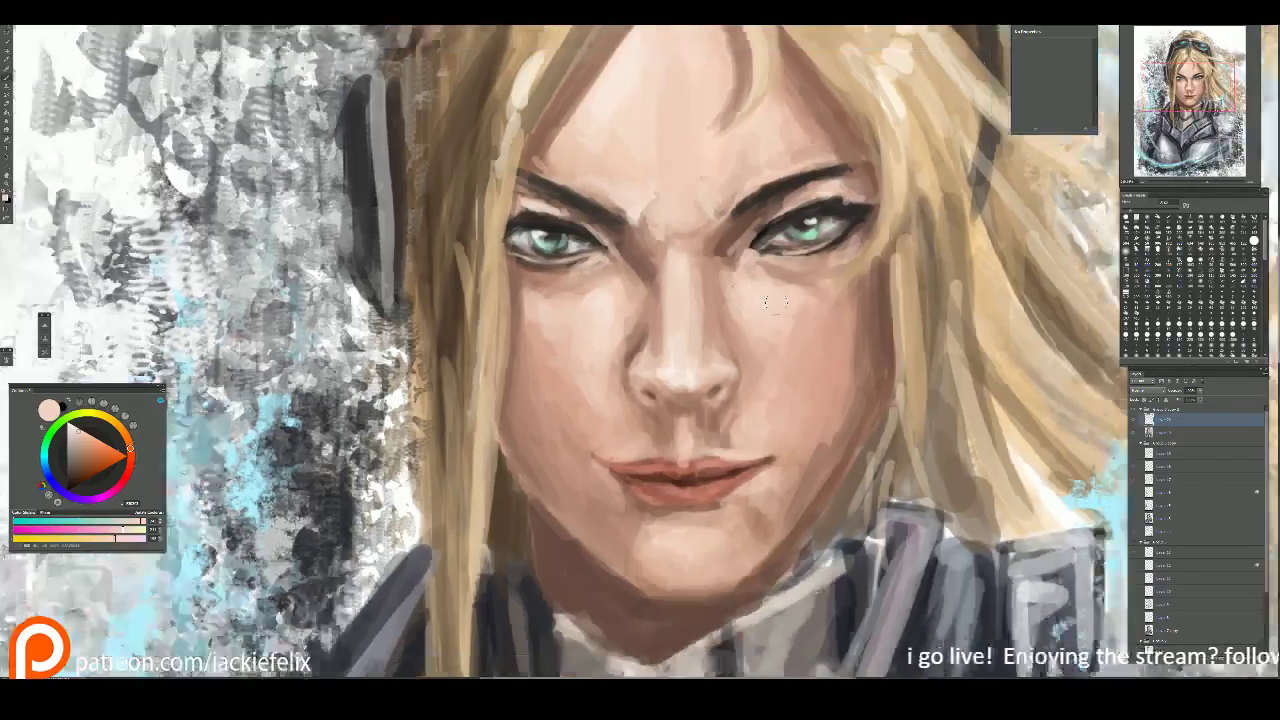
scroll(783, 300, up, 5)
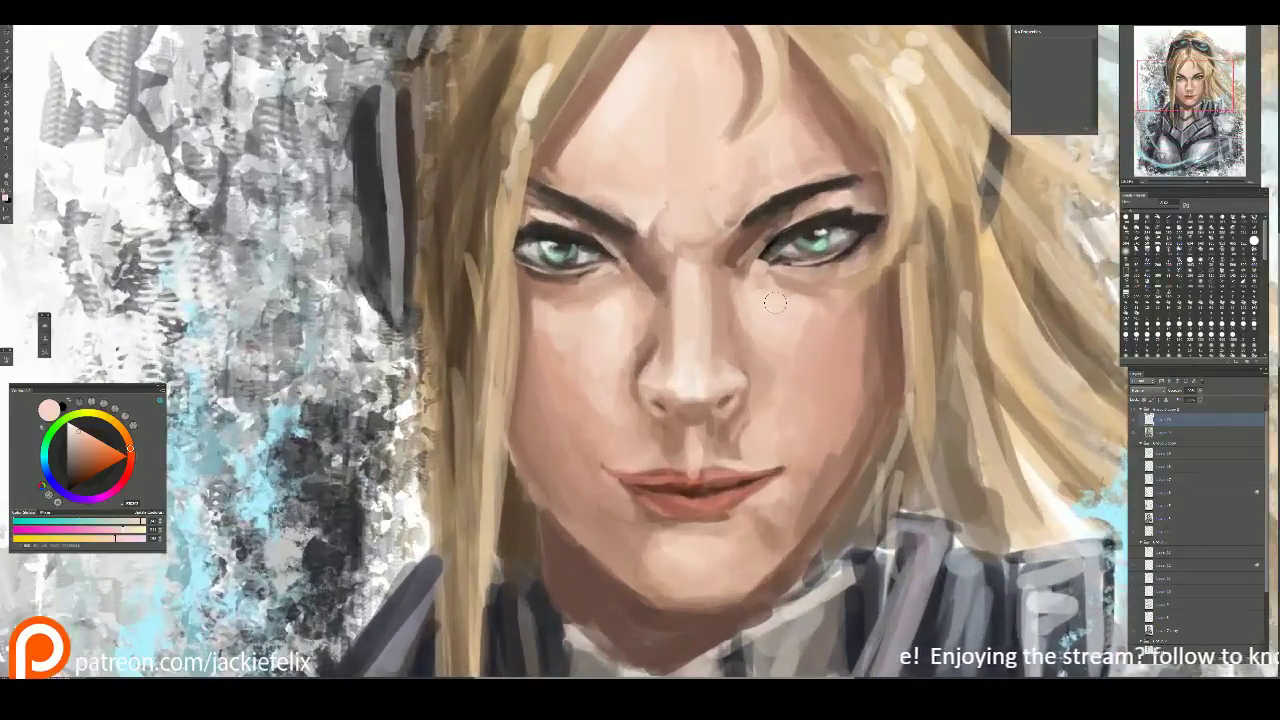
Step: Define the lower lid of the eye beside the long hair strand with sampled reddish skin tone and dark brown
key(alt)
alt+click(555, 280)
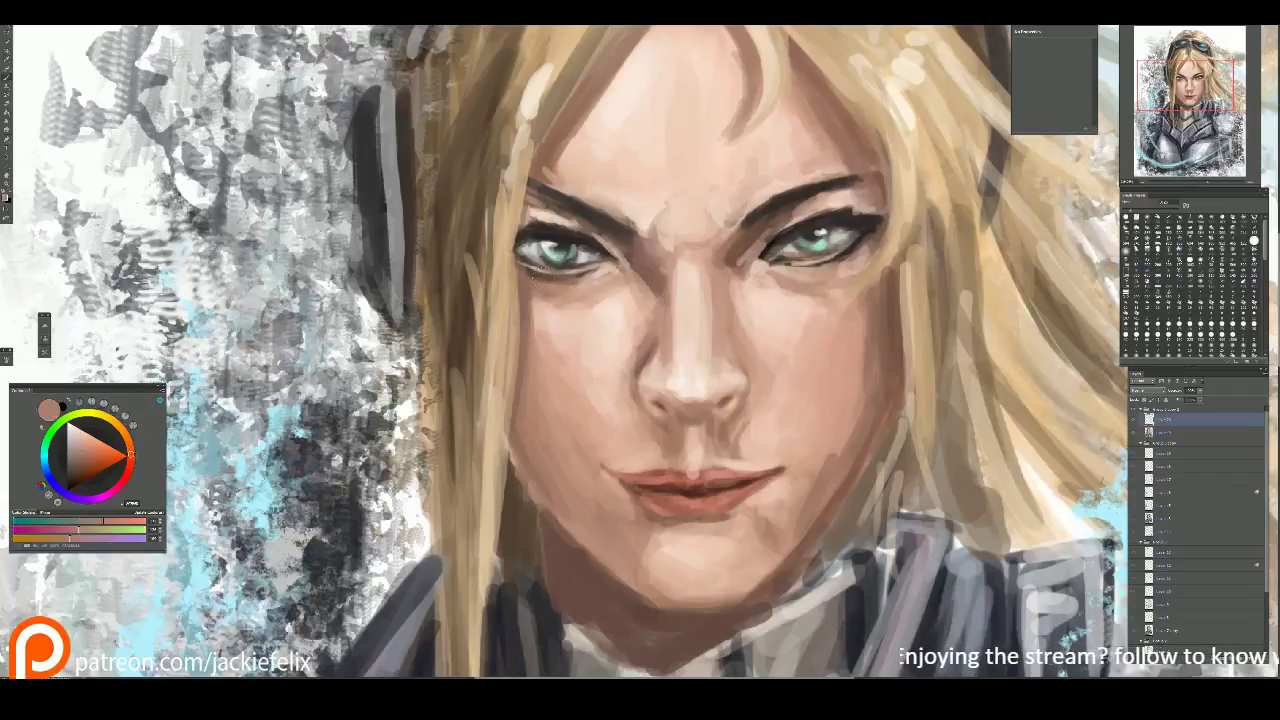
alt+click(570, 234)
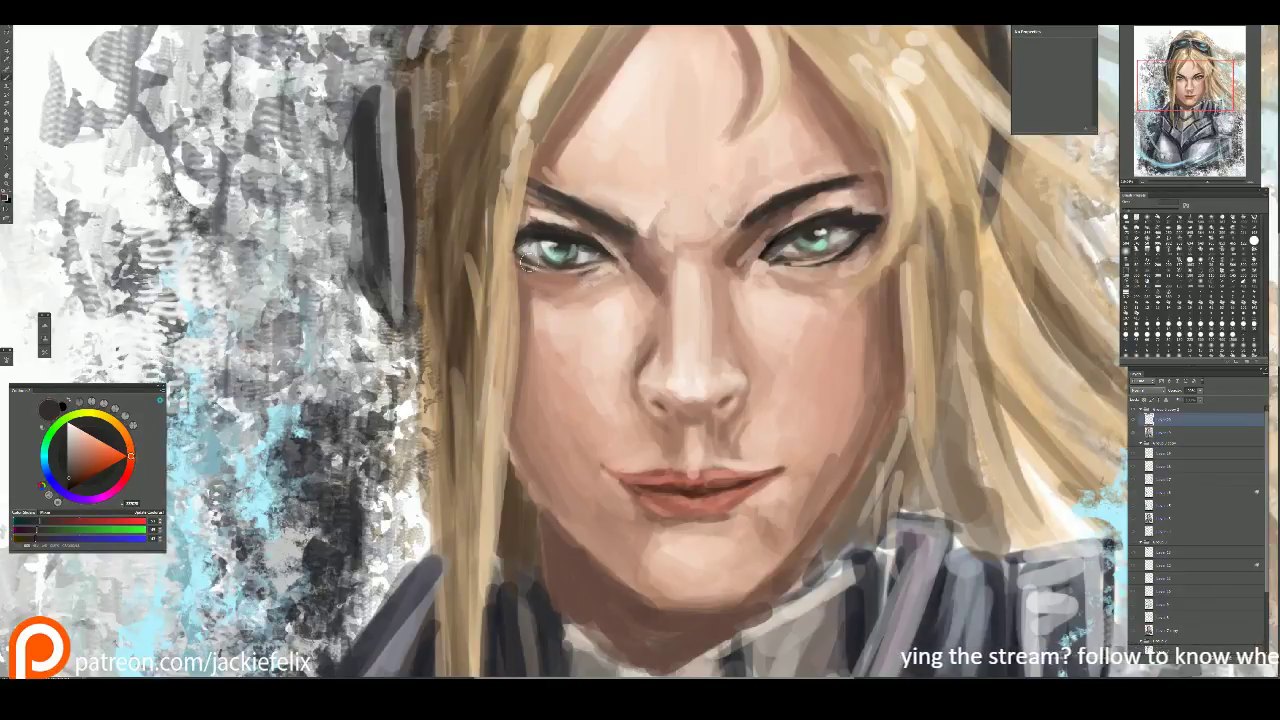
drag(524, 262, 604, 270)
scroll(620, 258, down, 2)
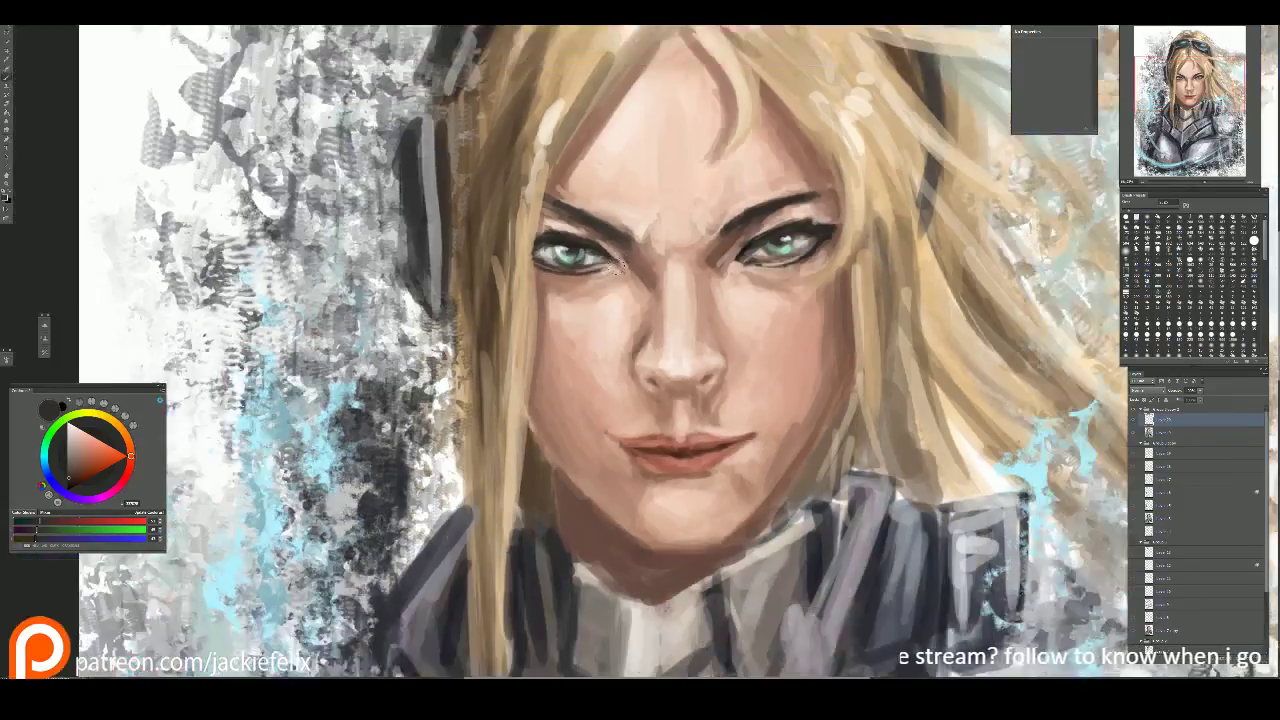
drag(634, 222, 641, 266)
drag(741, 230, 741, 282)
key(ctrl+z)
key(ctrl+z)
Step: Check the whole portrait in mirrored view, and merge the eye correction layer down into the portrait layer
scroll(740, 240, down, 3)
key(ctrl+0)
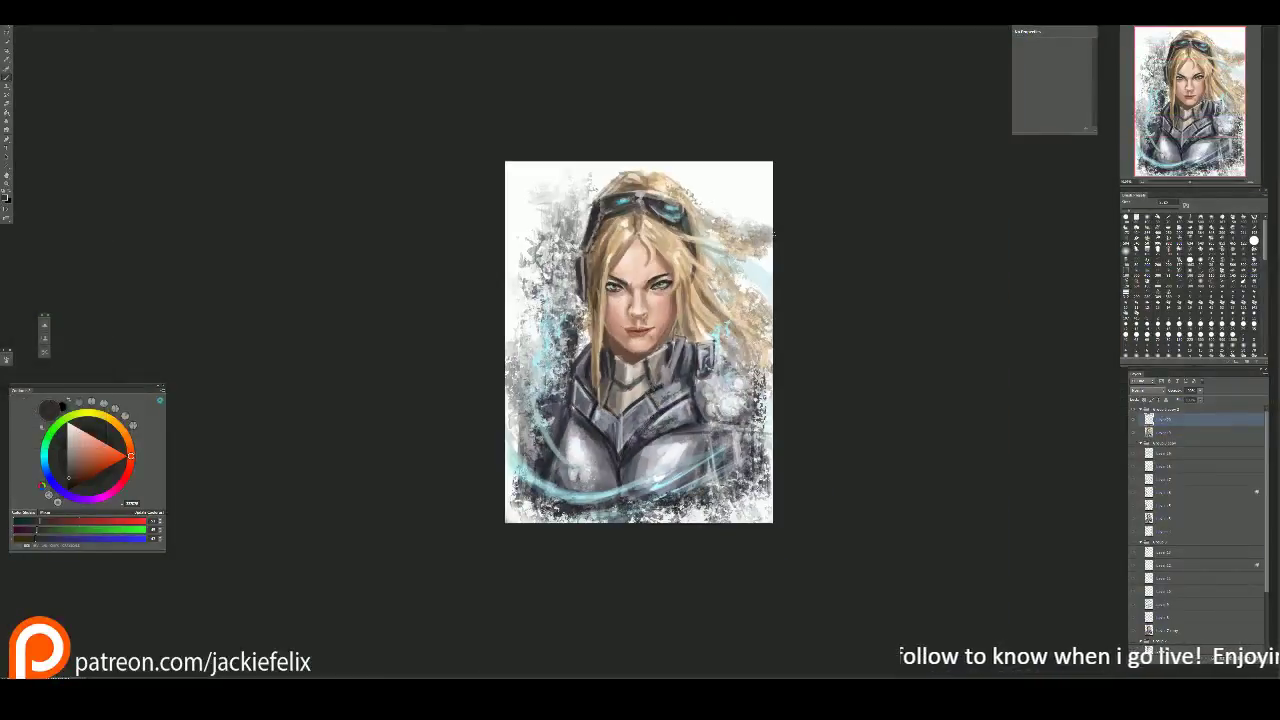
key(h)
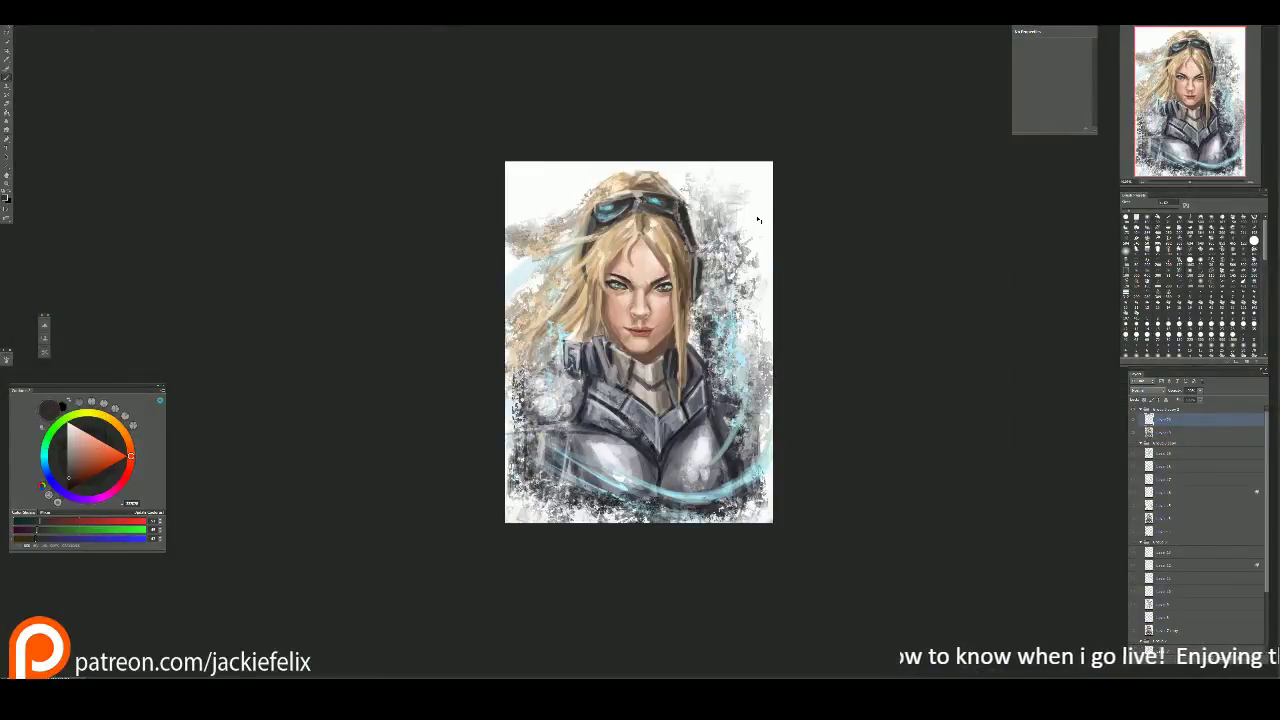
key(h)
key(ctrl+plus)
key(ctrl+plus)
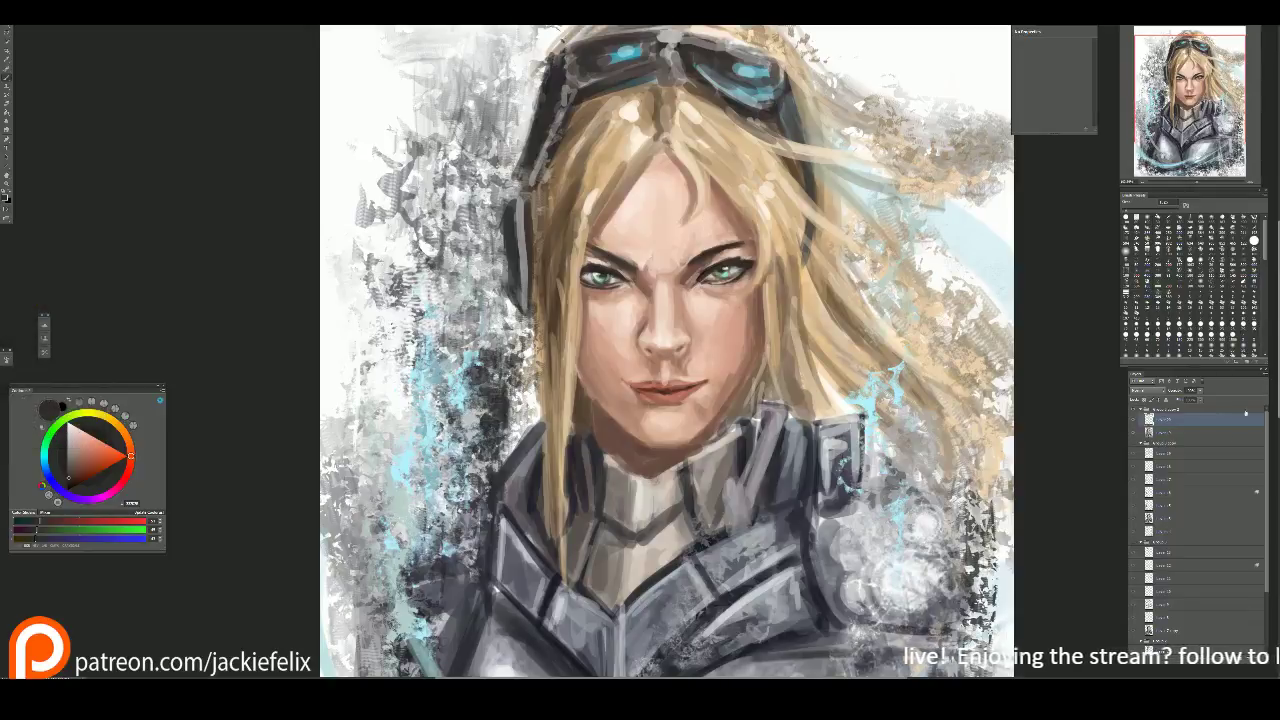
right_click(1172, 419)
click(1204, 305)
Step: Copy the eye and brow beside the long hair strand to a new layer and shift them slightly toward the nose
key(v)
mouse_move(572, 262)
mouse_down()
mouse_move(630, 304)
mouse_move(578, 228)
mouse_move(612, 259)
mouse_up()
key(ctrl+j)
key(ctrl+t)
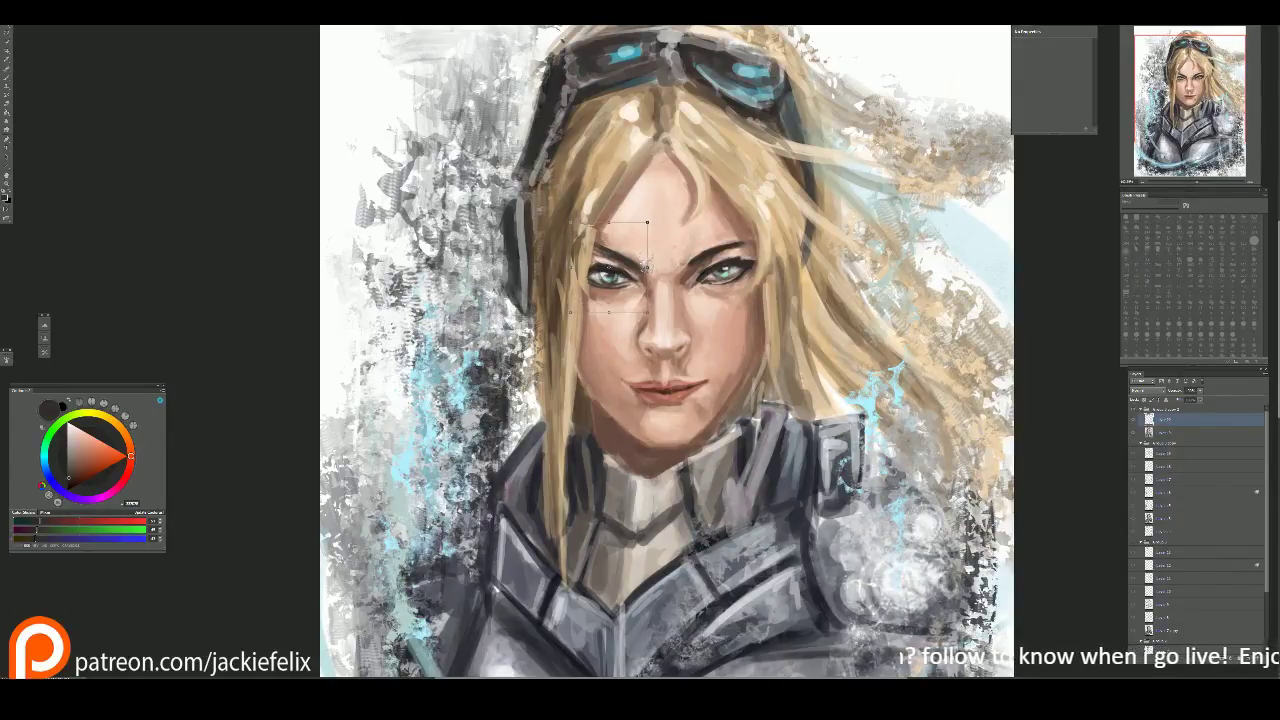
key(Return)
Step: Blend the skin at the outer corner of the shifted eye beside the long hair strand with sampled skin tones
alt+click(600, 309)
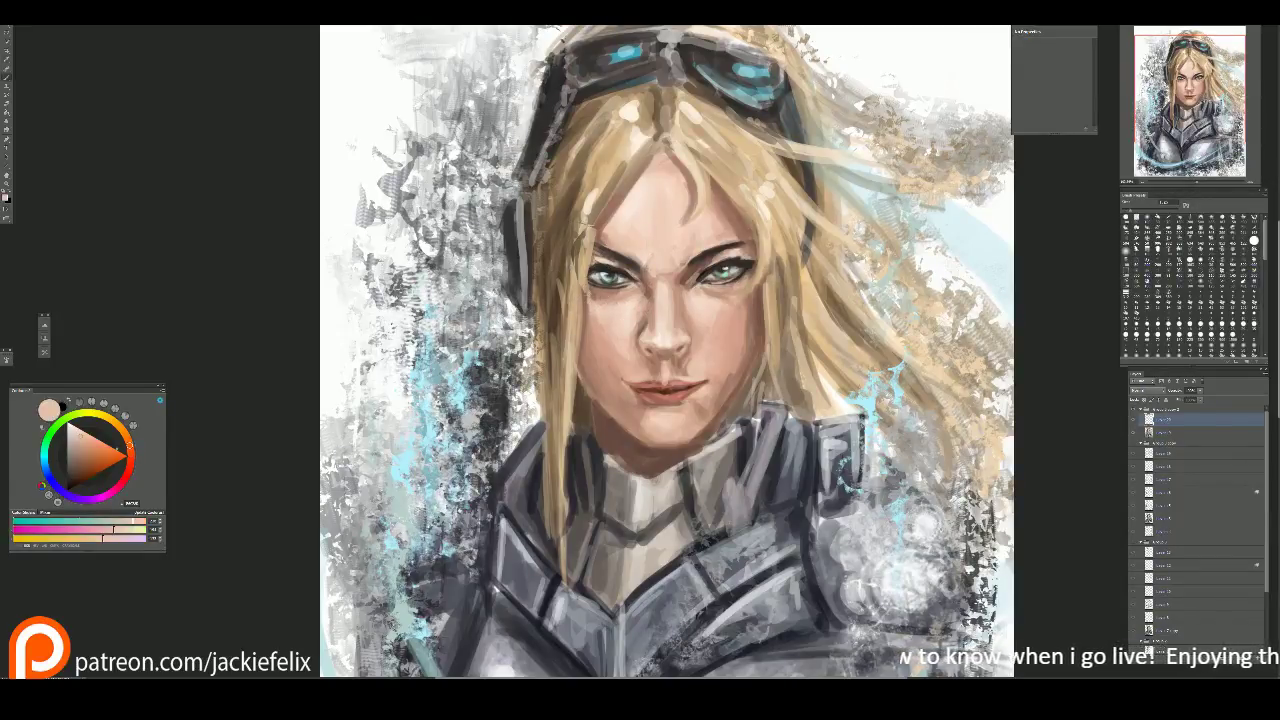
key(i)
click(588, 310)
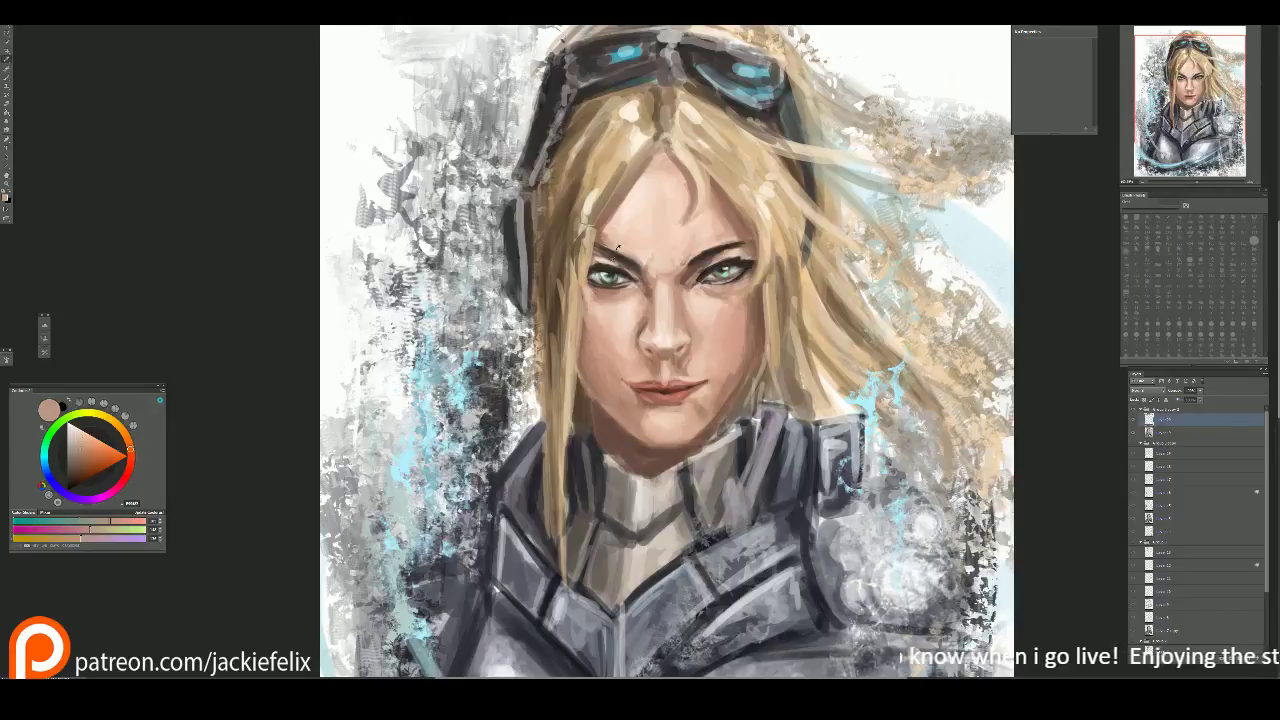
key(b)
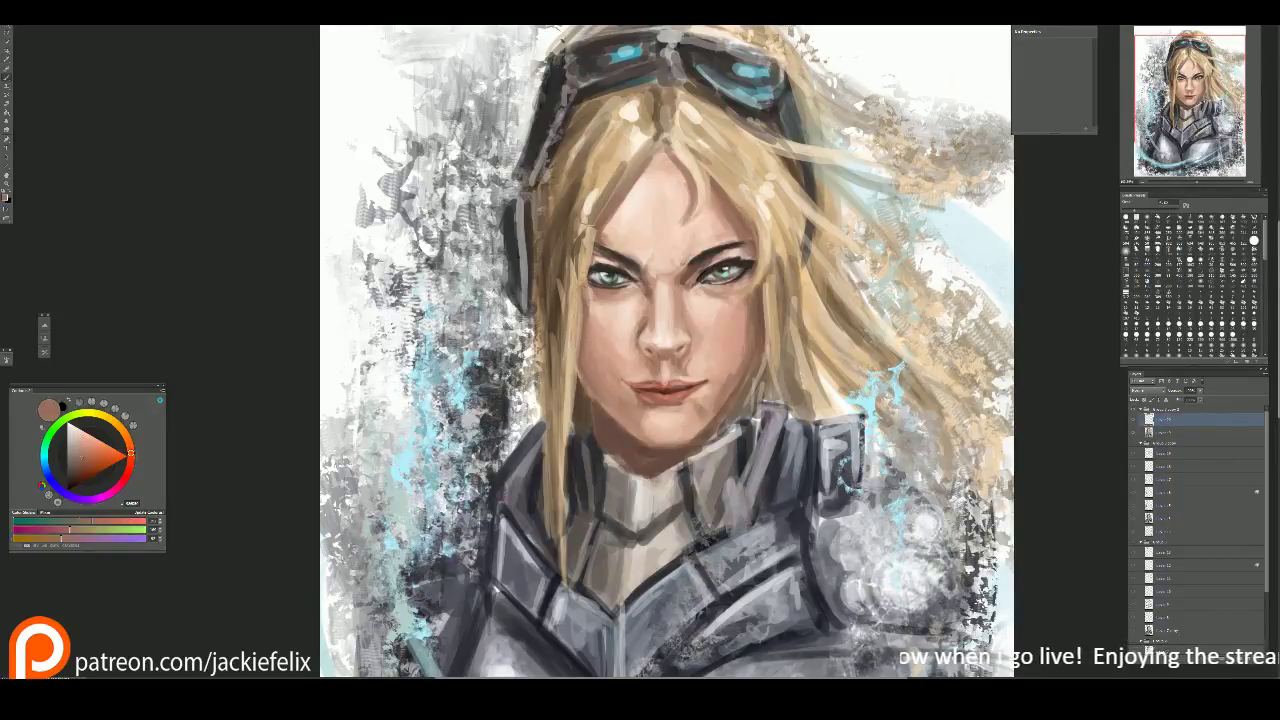
alt+click(588, 266)
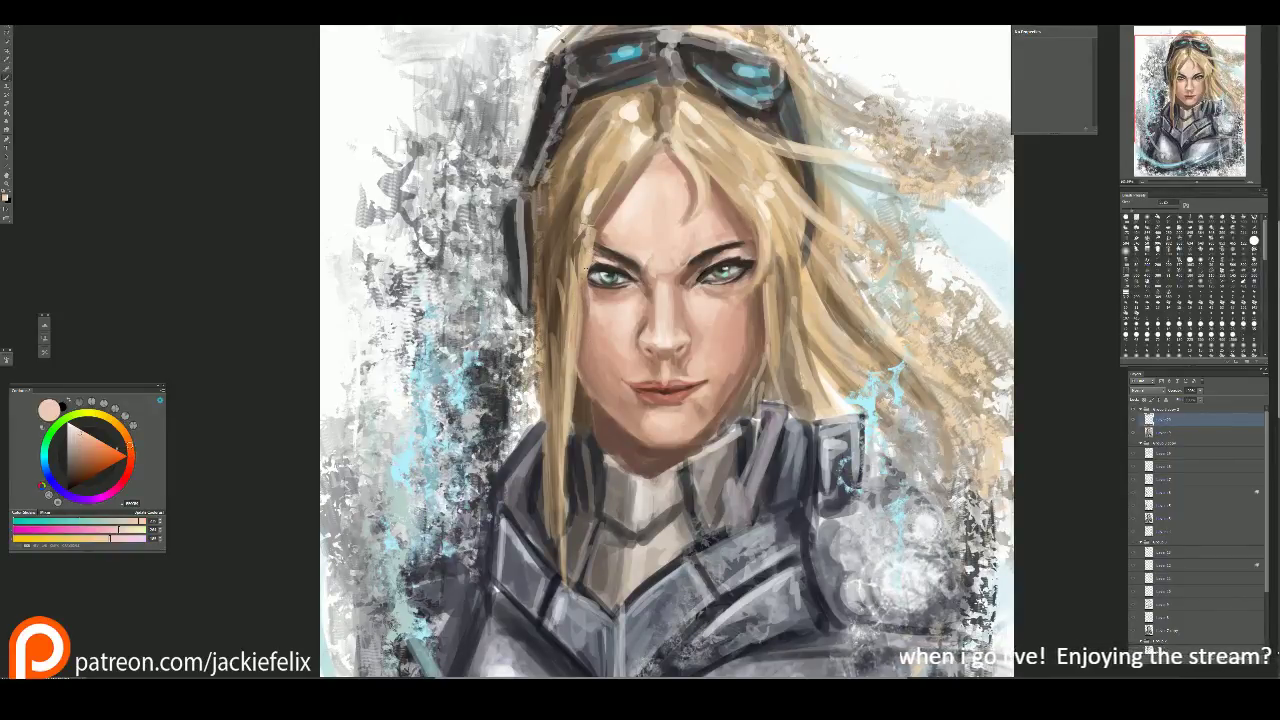
alt+click(588, 264)
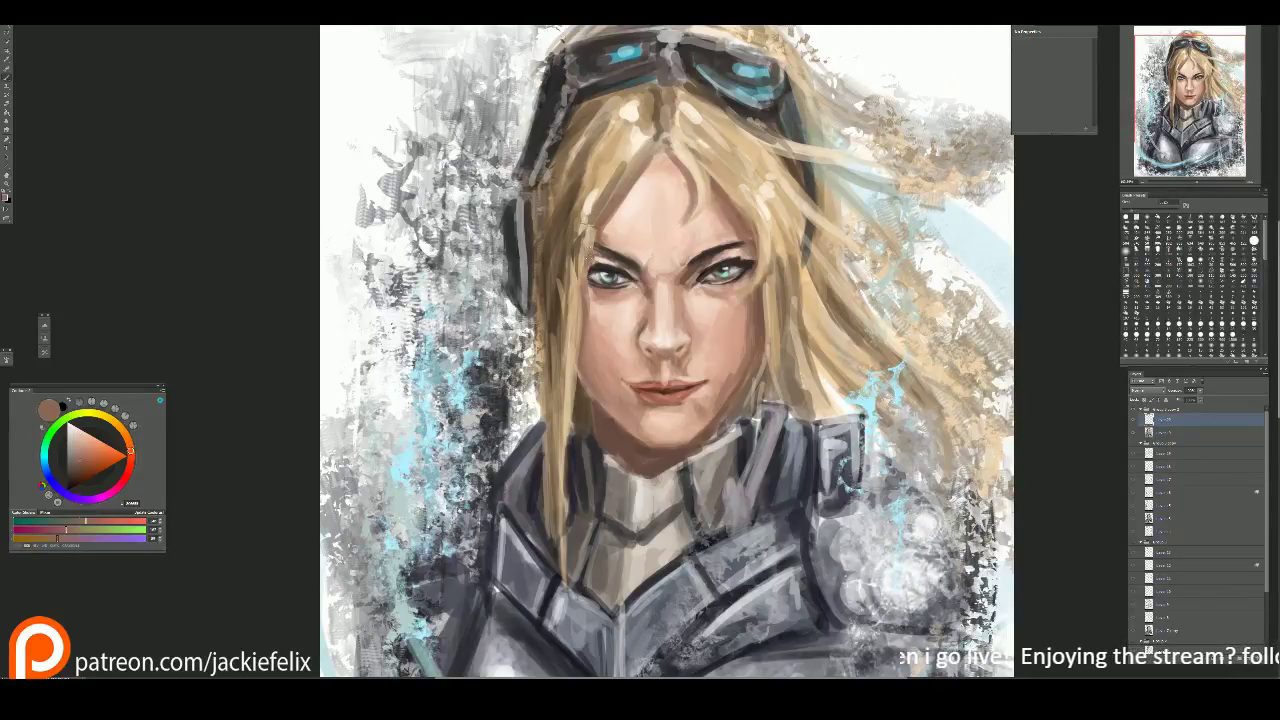
alt+click(600, 266)
drag(588, 266, 586, 278)
Step: Repaint the long blonde strand beside the shifted eye and brow with sampled blonde tones
alt+click(588, 250)
drag(588, 230, 584, 252)
drag(590, 205, 582, 244)
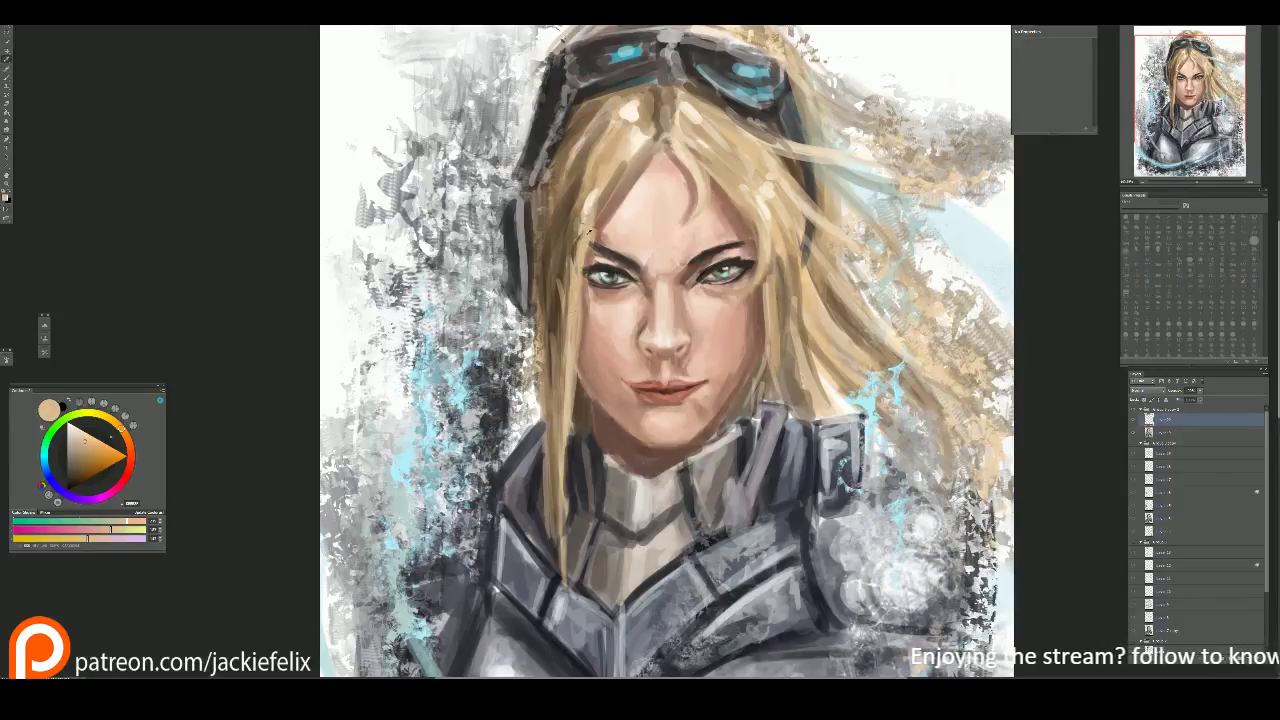
alt+click(580, 254)
mouse_move(570, 316)
mouse_down()
mouse_move(578, 260)
mouse_move(576, 290)
mouse_up()
drag(592, 224, 598, 192)
drag(578, 362, 576, 318)
Step: Refine the skin around the shifted eye and brow with sampled pale and reddish skin tones
alt+click(592, 270)
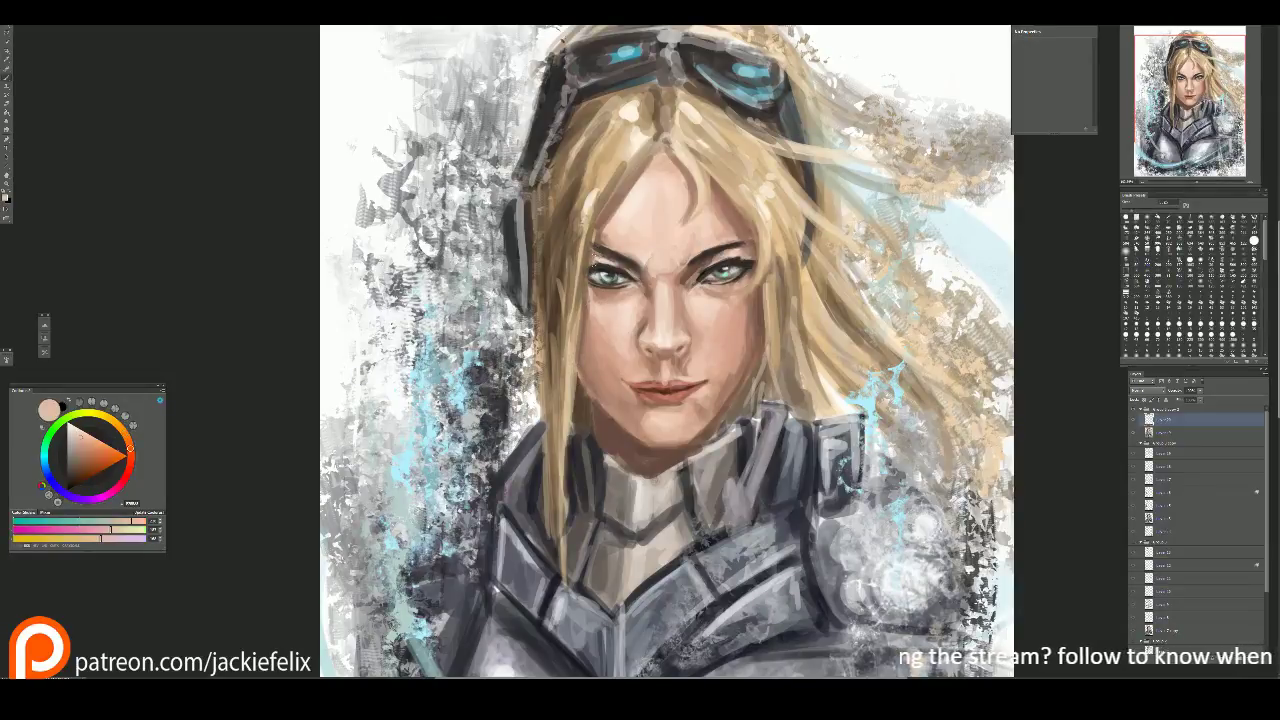
alt+click(605, 205)
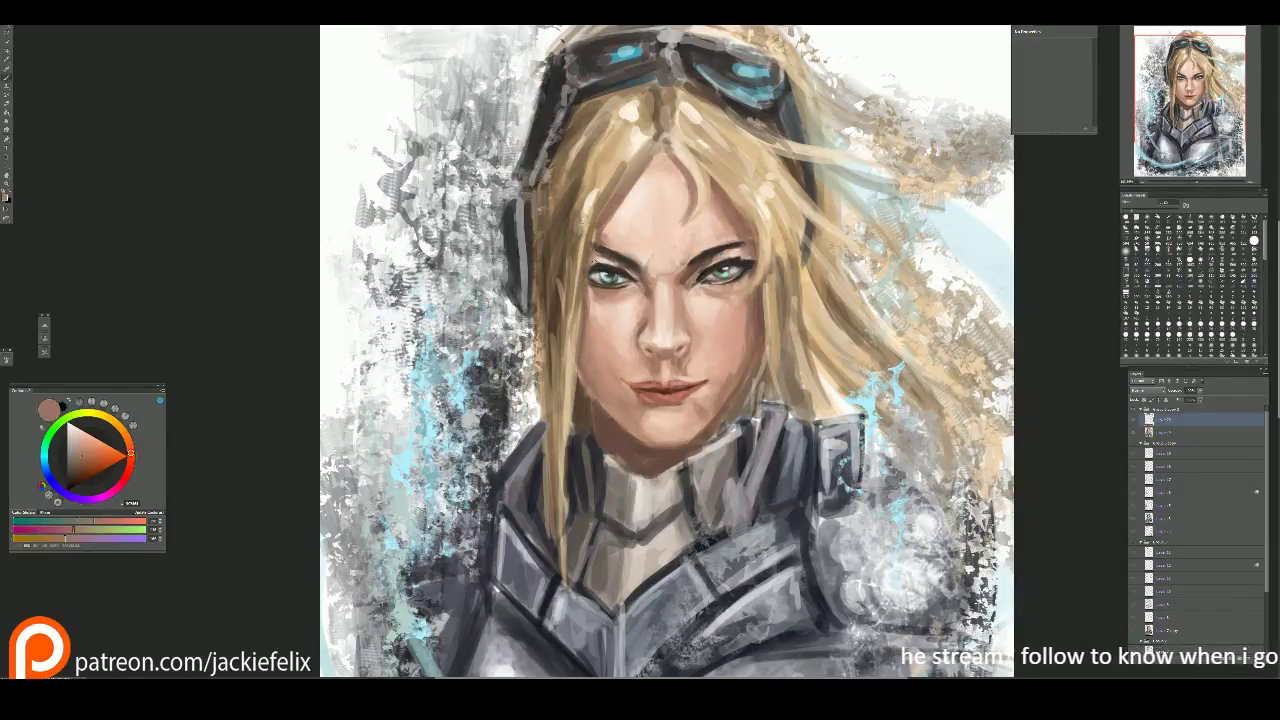
alt+click(592, 272)
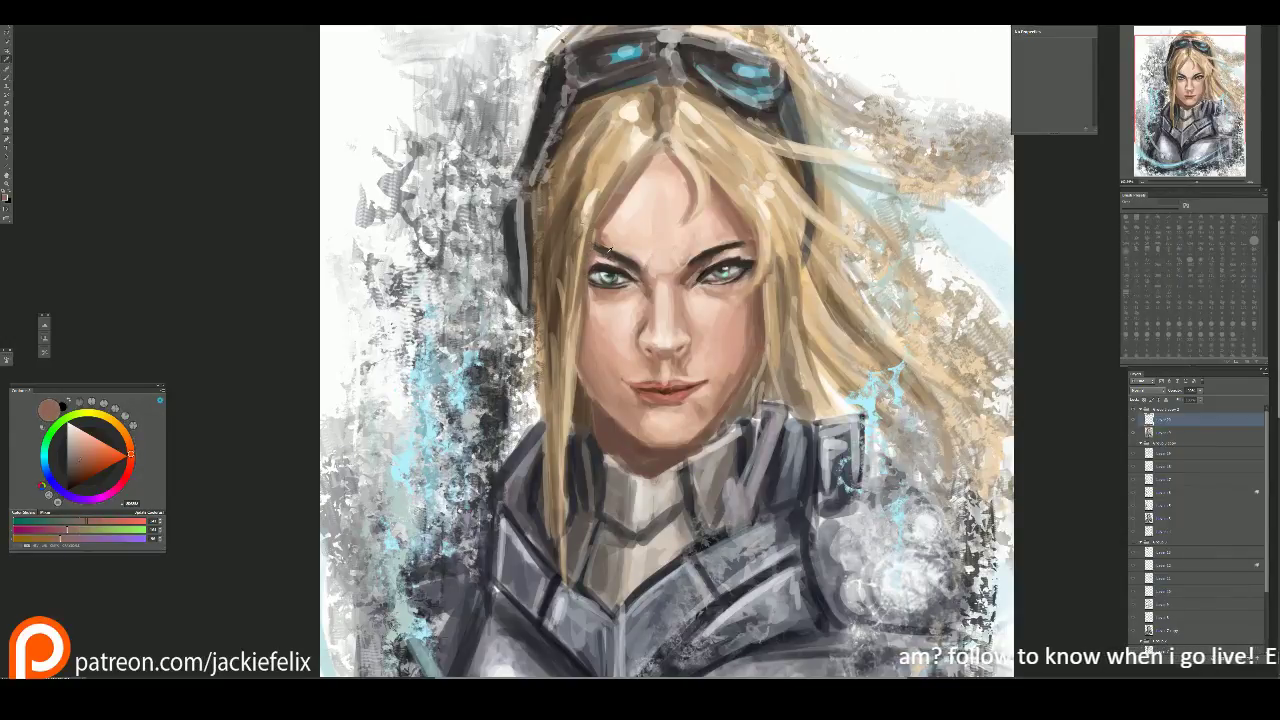
alt+click(630, 205)
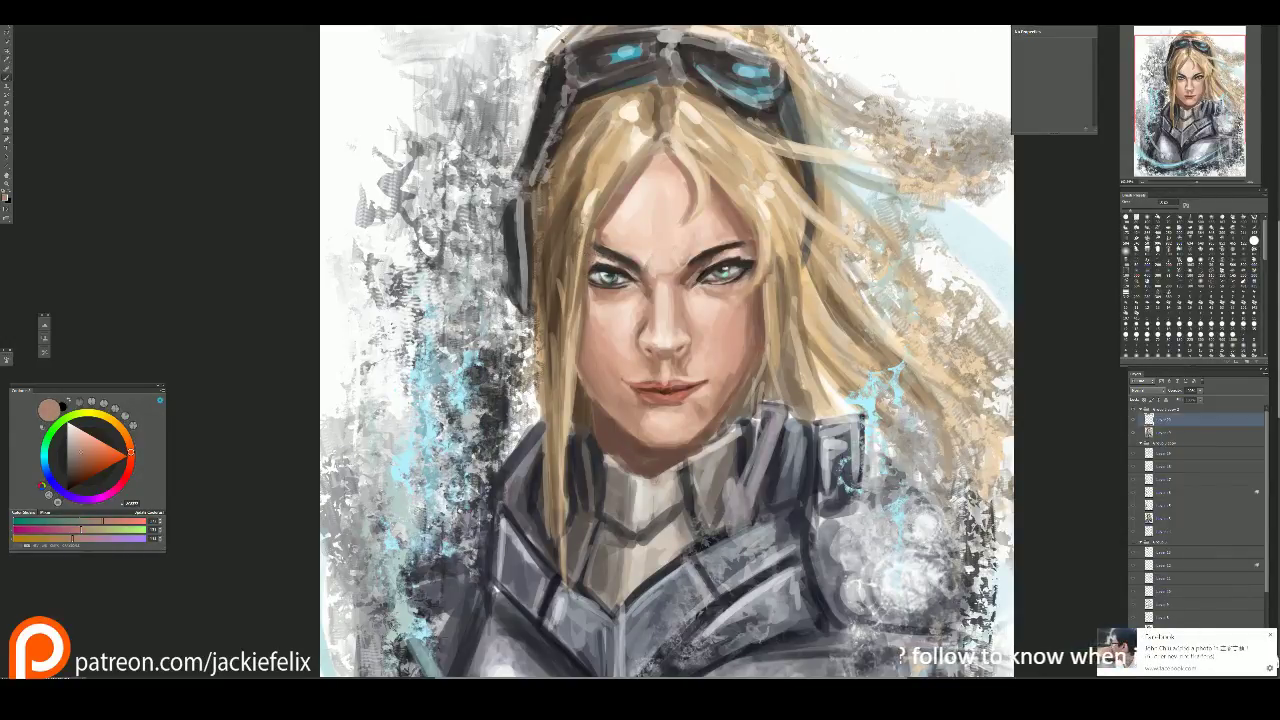
alt+click(593, 264)
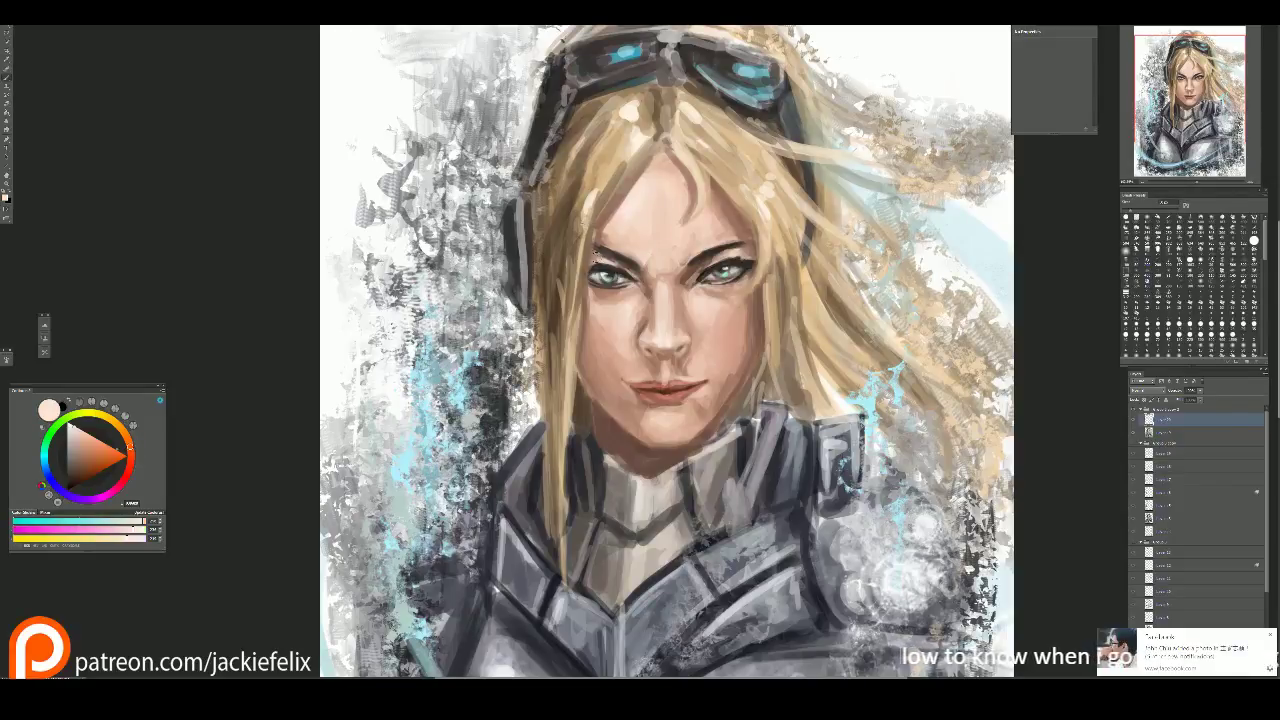
alt+click(595, 258)
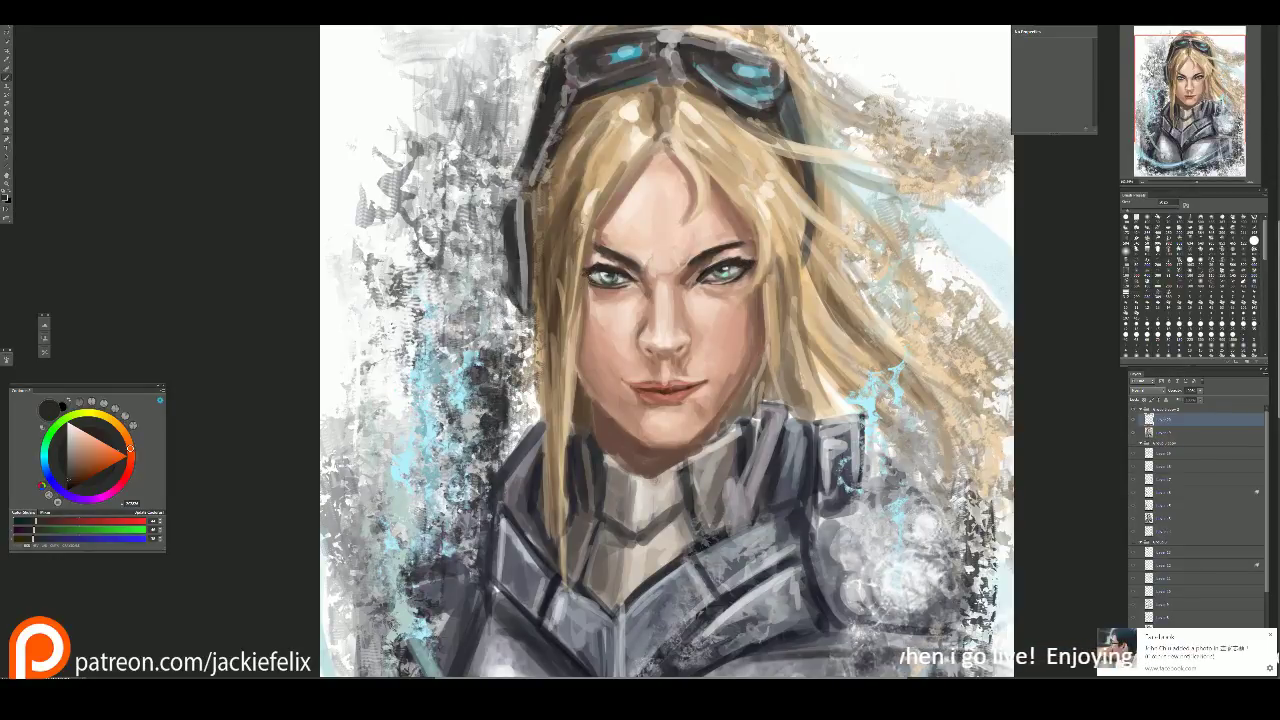
Step: Darken the upper lid of the shifted eye and the opposite eyebrow with a sampled near-black tone
alt+click(597, 270)
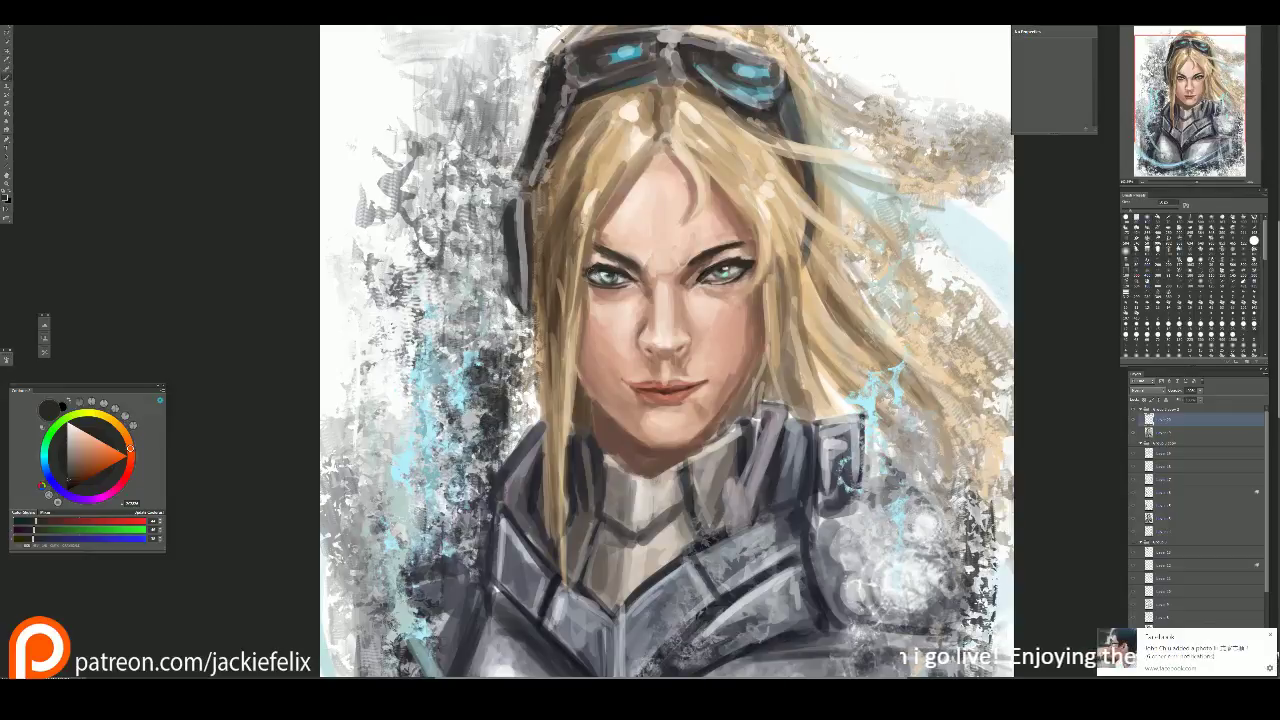
drag(616, 272, 630, 280)
drag(706, 266, 736, 252)
drag(722, 260, 746, 248)
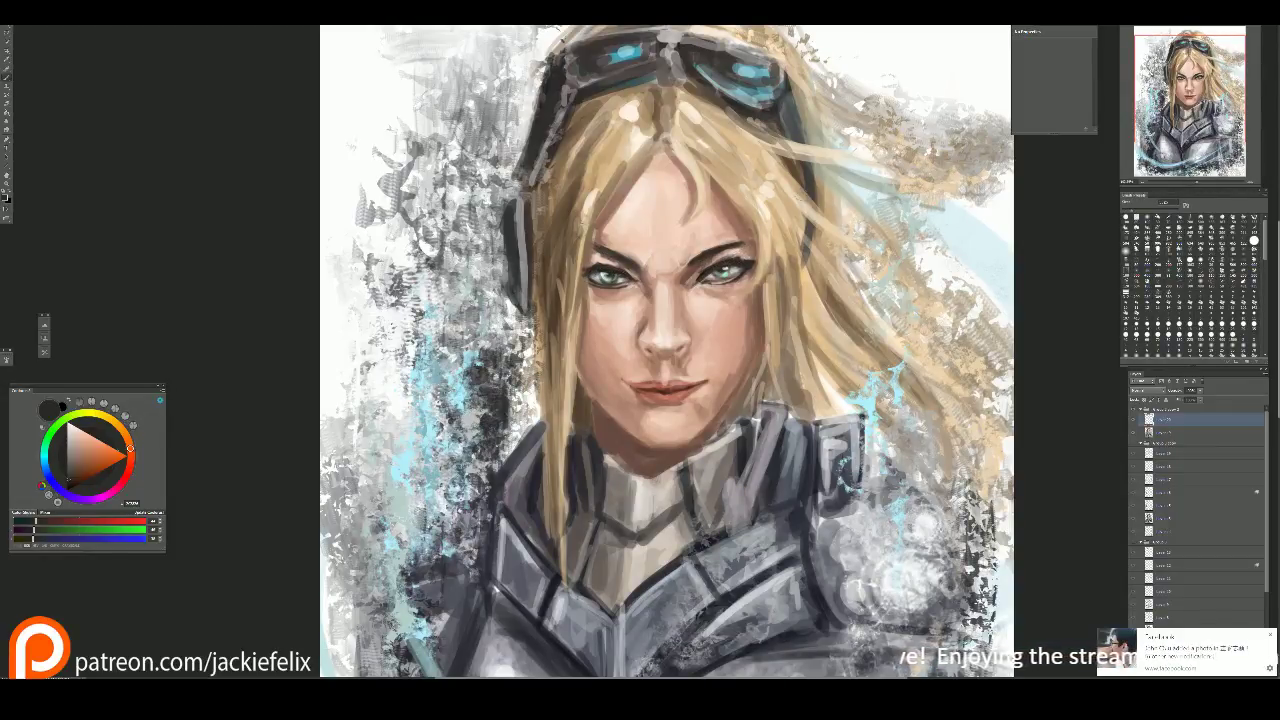
Step: Check the portrait mirrored, select the eye and brow beside the long hair strand, and adjust their placement with Free Transform
scroll(790, 145, down, 1)
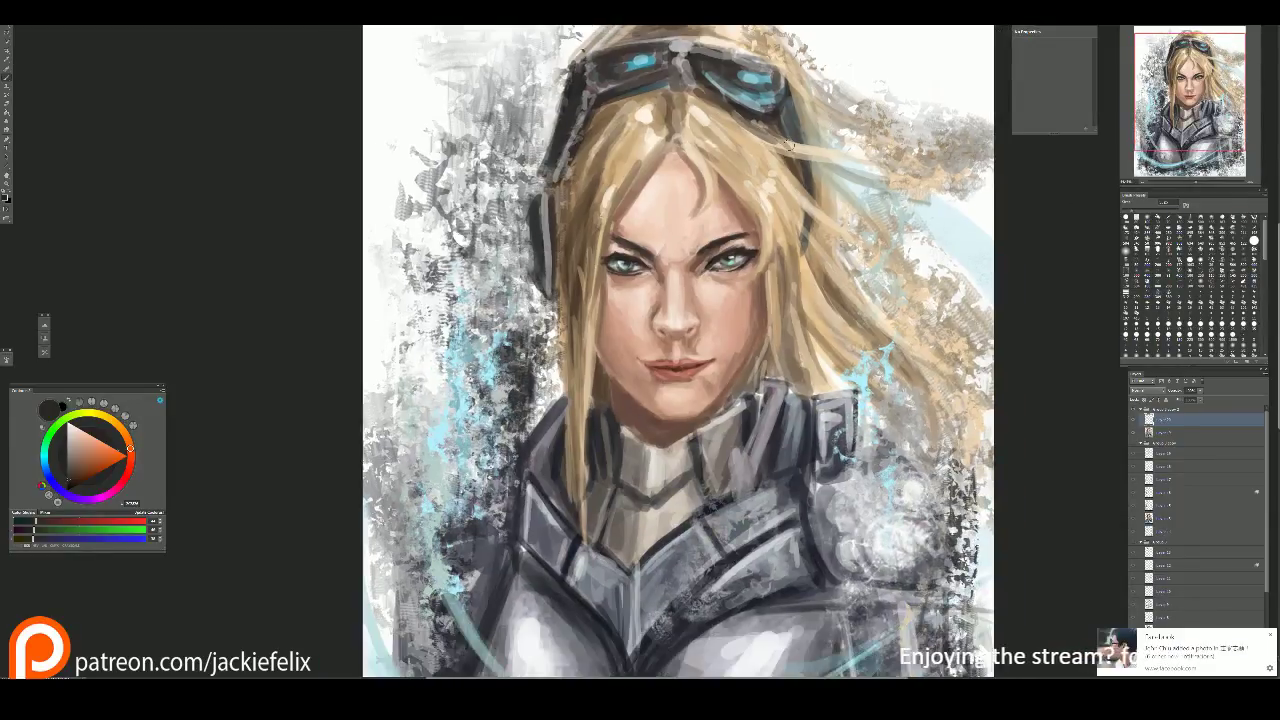
scroll(790, 145, down, 1)
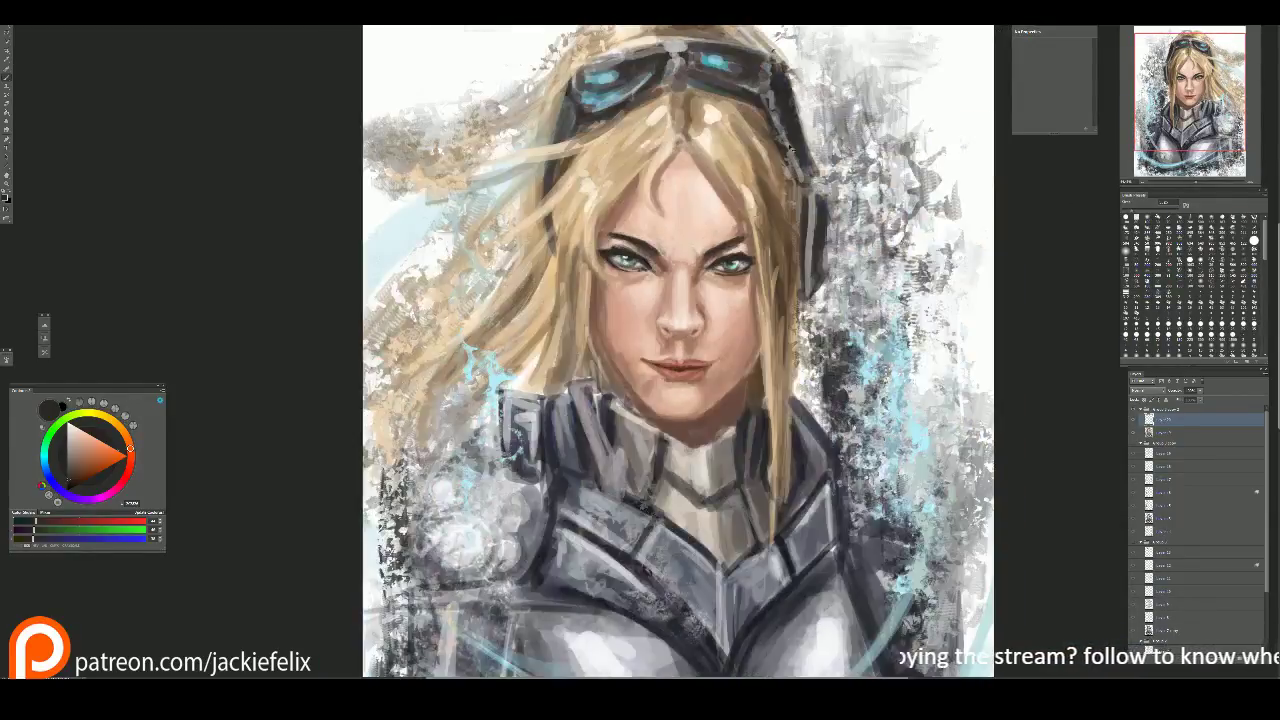
scroll(790, 145, down, 1)
scroll(778, 126, up, 4)
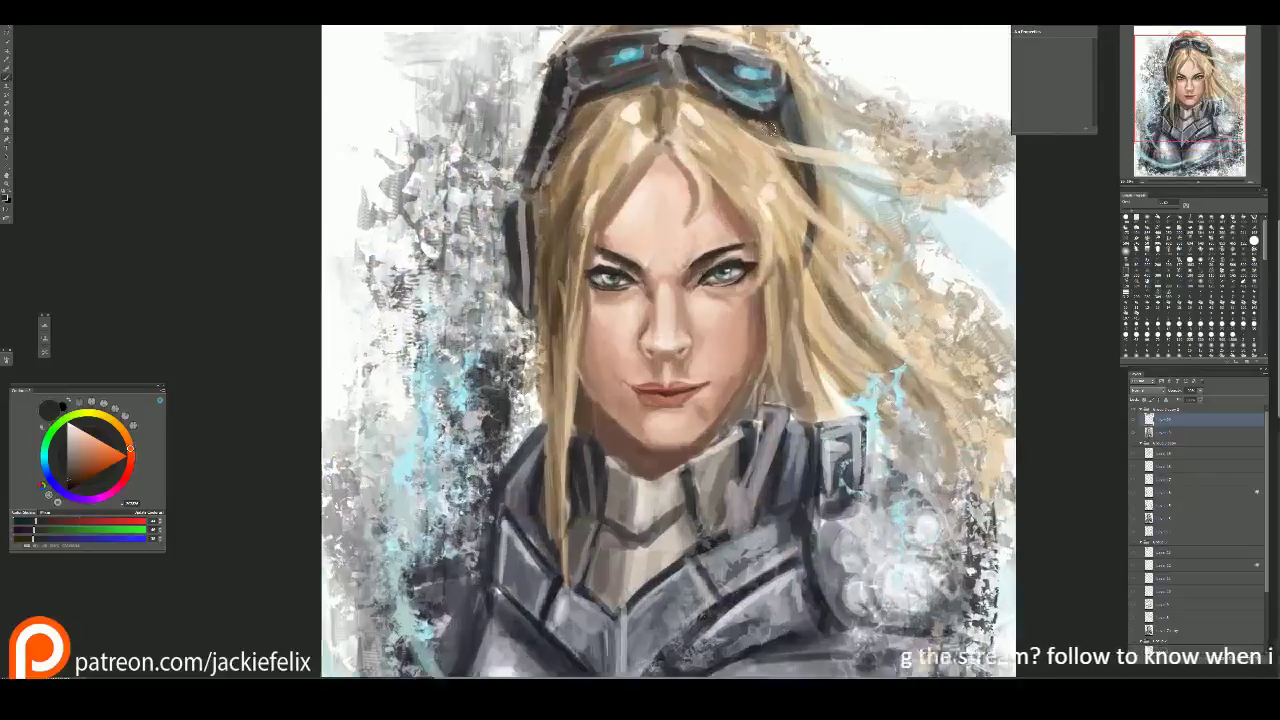
key(ctrl+t)
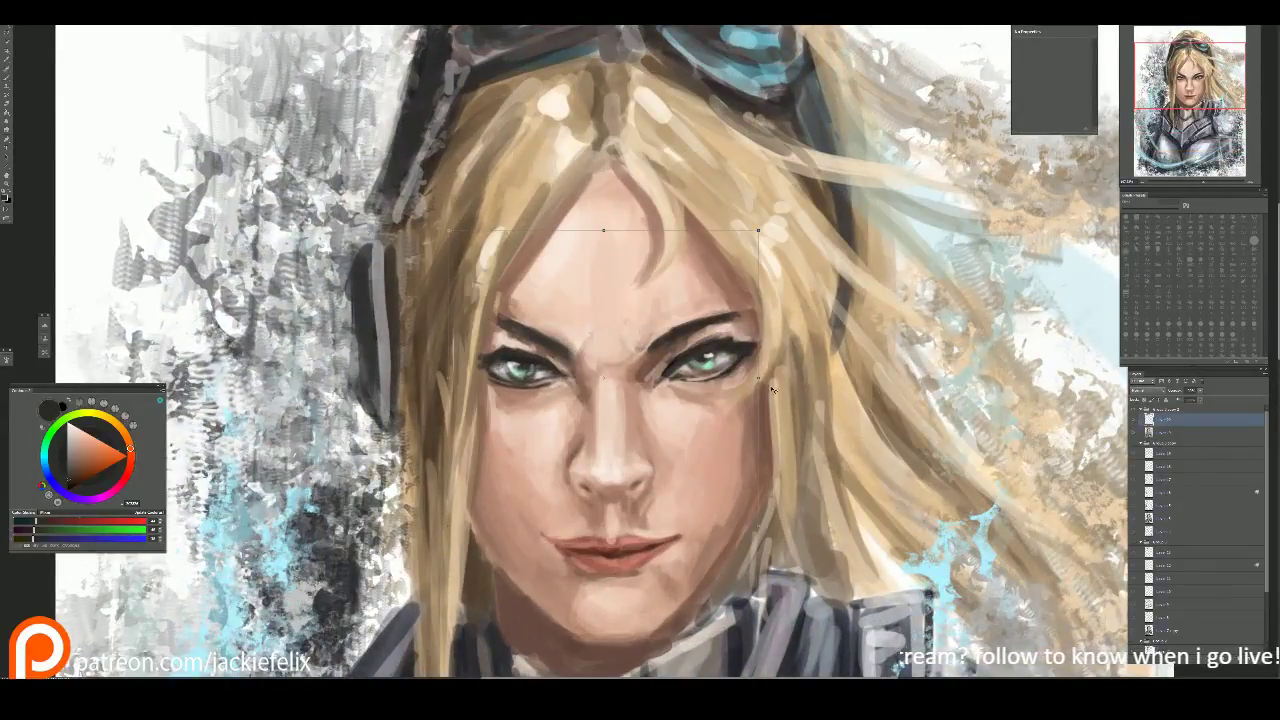
key(Return)
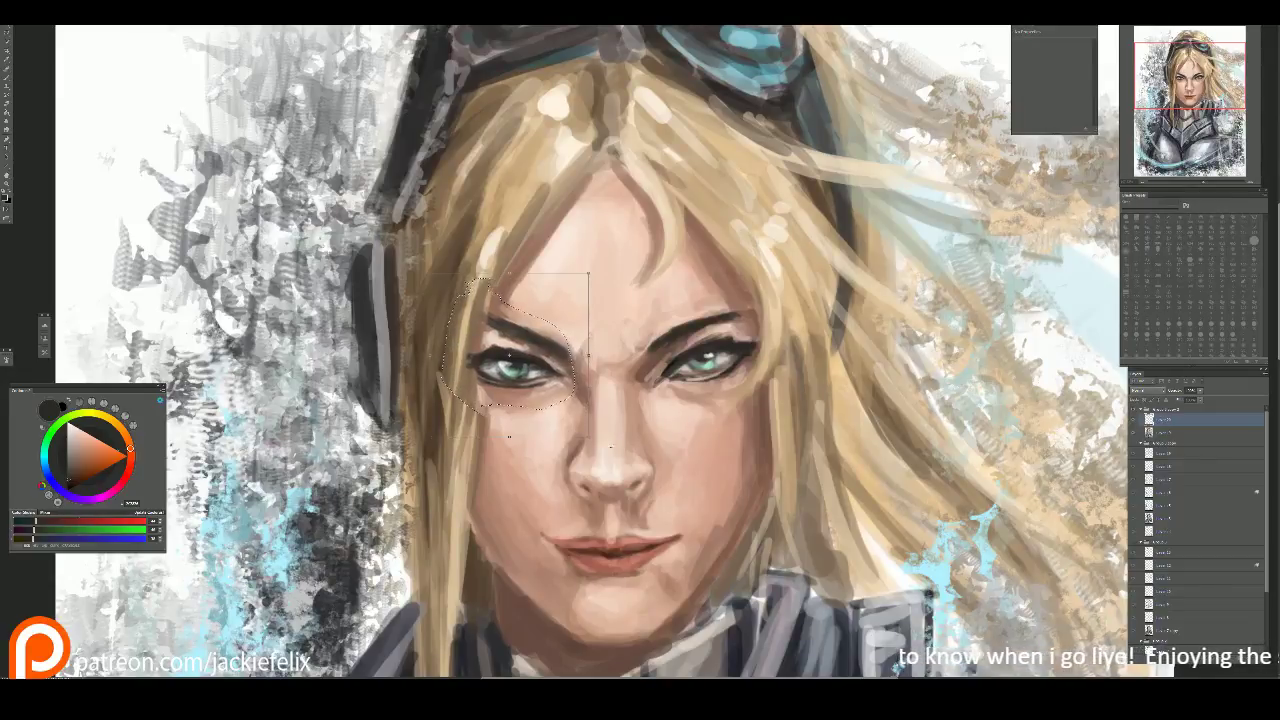
mouse_move(598, 450)
mouse_down()
mouse_move(588, 424)
mouse_move(562, 422)
mouse_move(557, 388)
mouse_up()
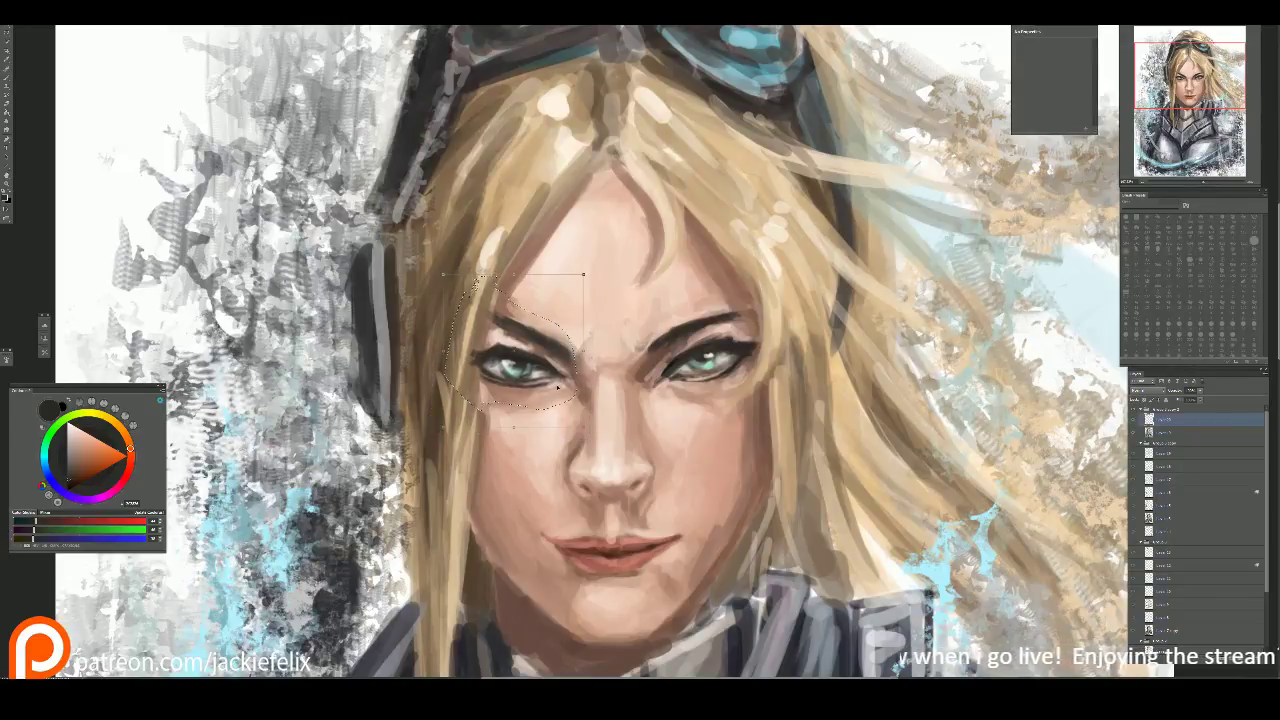
scroll(557, 388, down, 1)
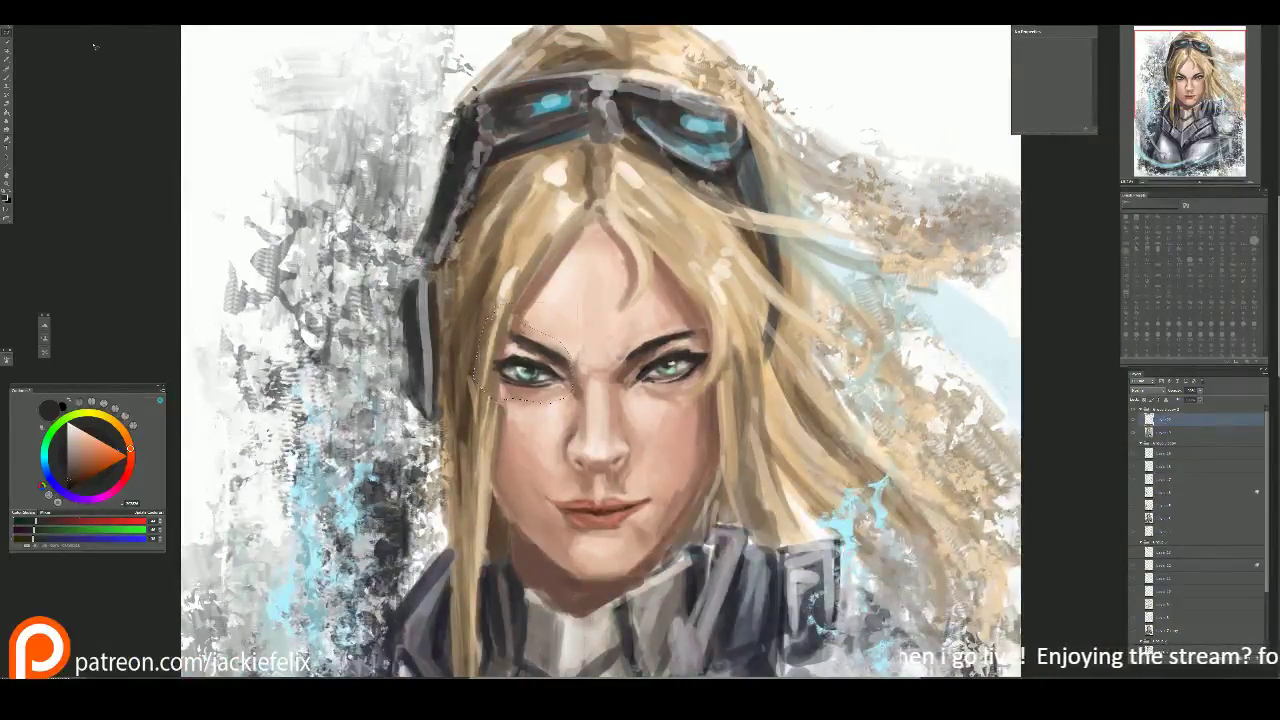
Step: Blend the edge beneath the transformed eye into the cheek and hair strand with sampled blonde and skin tones
key(i)
click(492, 380)
key(b)
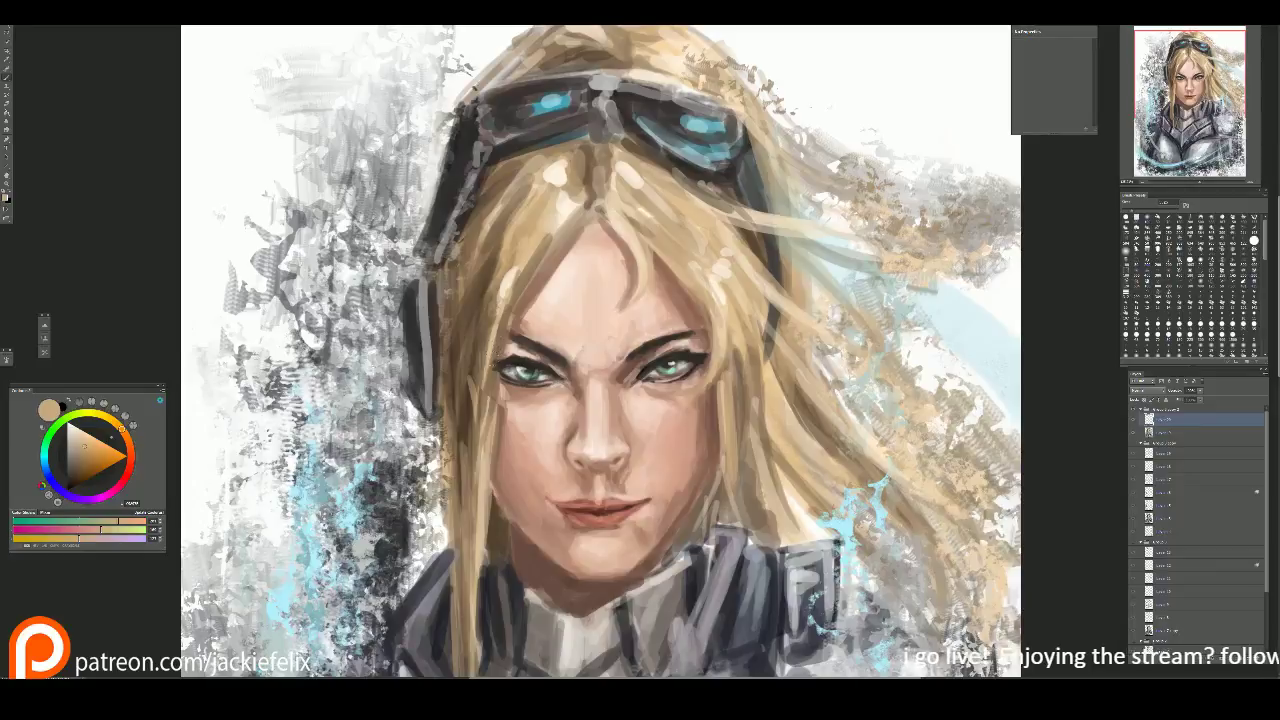
alt+click(538, 408)
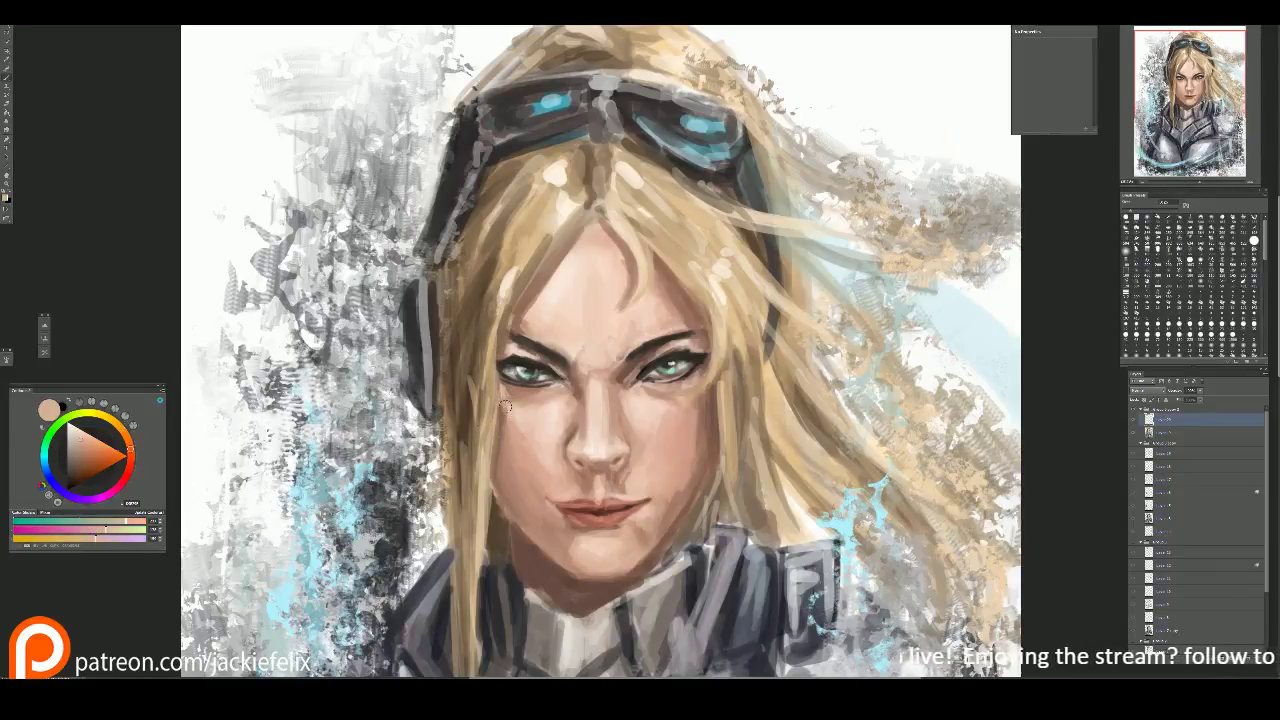
alt+click(505, 398)
drag(500, 410, 505, 395)
key(alt)
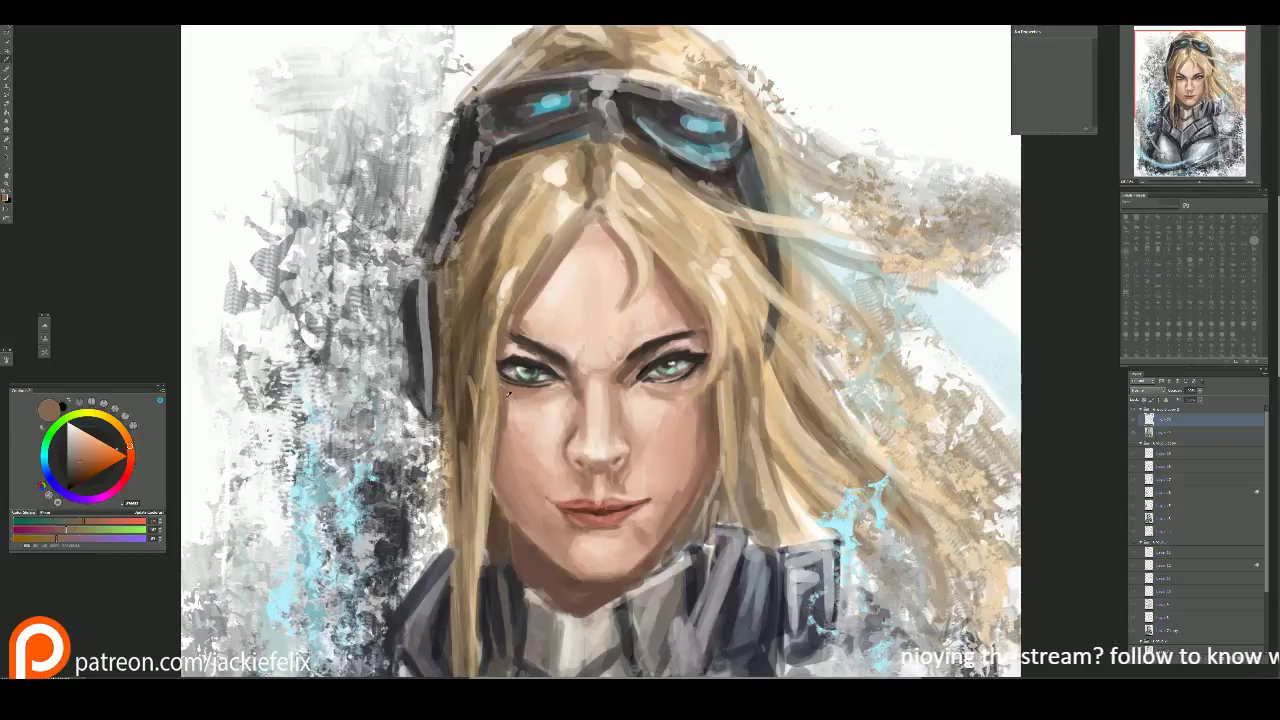
alt+click(507, 396)
alt+click(529, 406)
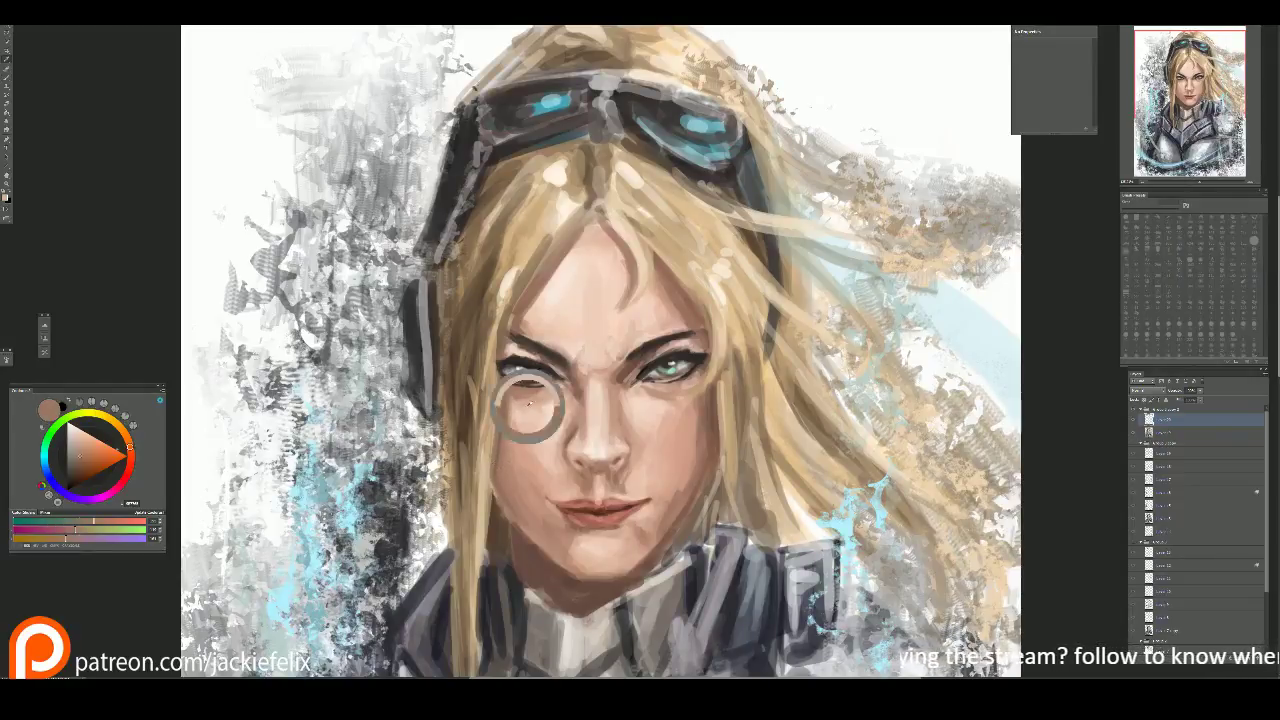
Step: Define the hairline between the parting and the brow beside the long hair strand with sampled tones
alt+click(534, 291)
key(alt)
alt+click(557, 266)
mouse_move(560, 258)
mouse_down()
mouse_move(528, 326)
mouse_move(530, 305)
mouse_up()
drag(582, 232, 540, 296)
Step: Add light and mid-blonde strands from the forehead hair down the long strand beside the face
alt+click(553, 215)
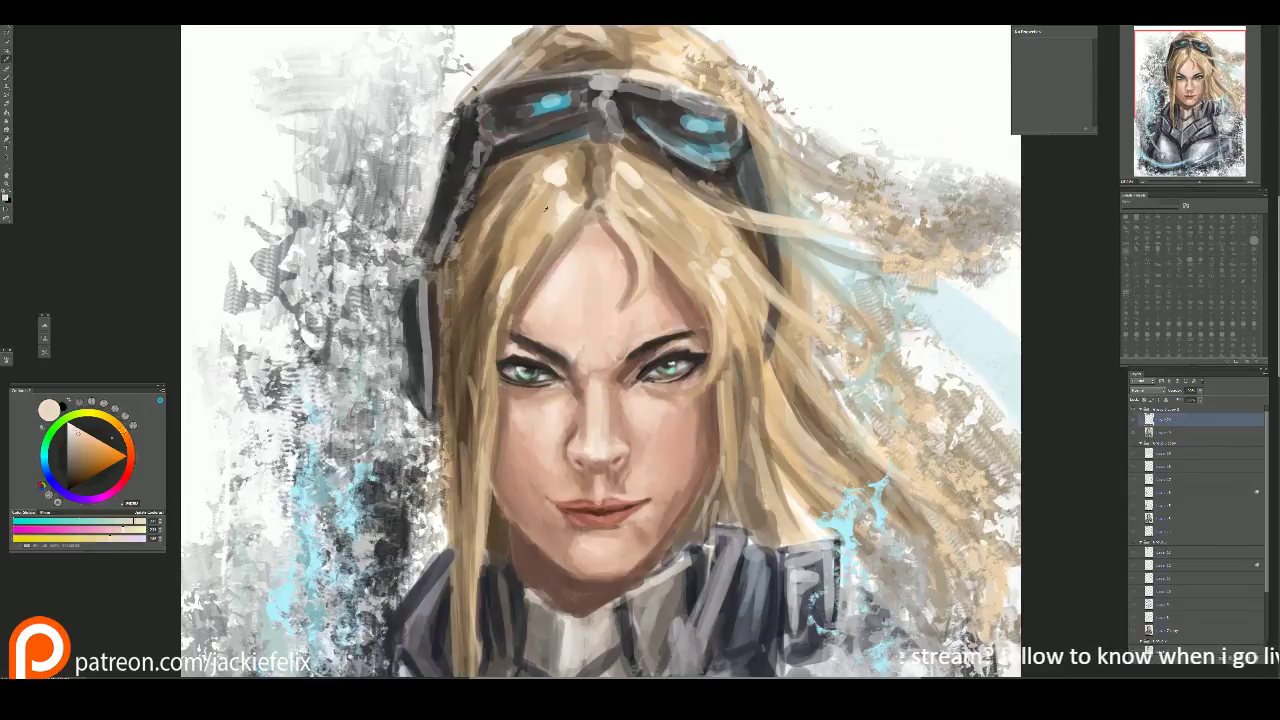
drag(556, 210, 505, 315)
drag(522, 268, 488, 362)
key(alt)
alt+click(519, 243)
drag(505, 266, 490, 358)
drag(487, 384, 484, 468)
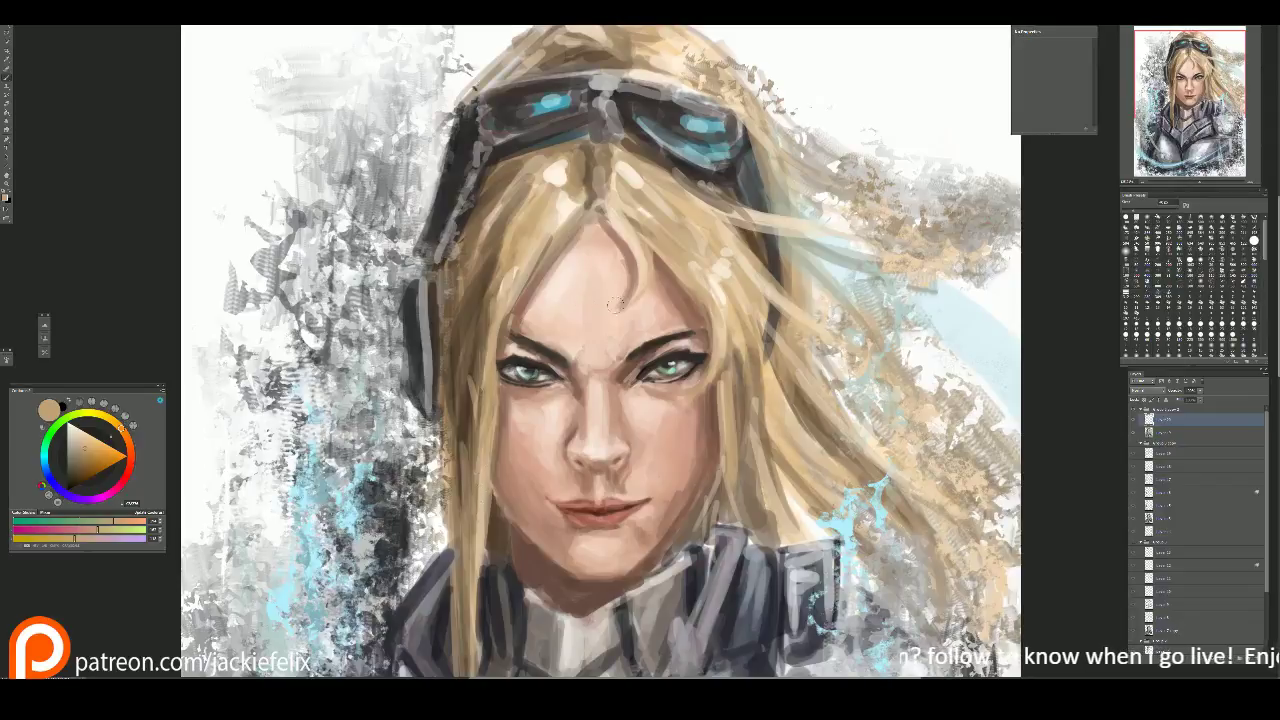
Step: Break up the grey background texture on both sides of the head with sampled white brush strokes
key(ctrl+minus)
key(ctrl+minus)
key(ctrl+minus)
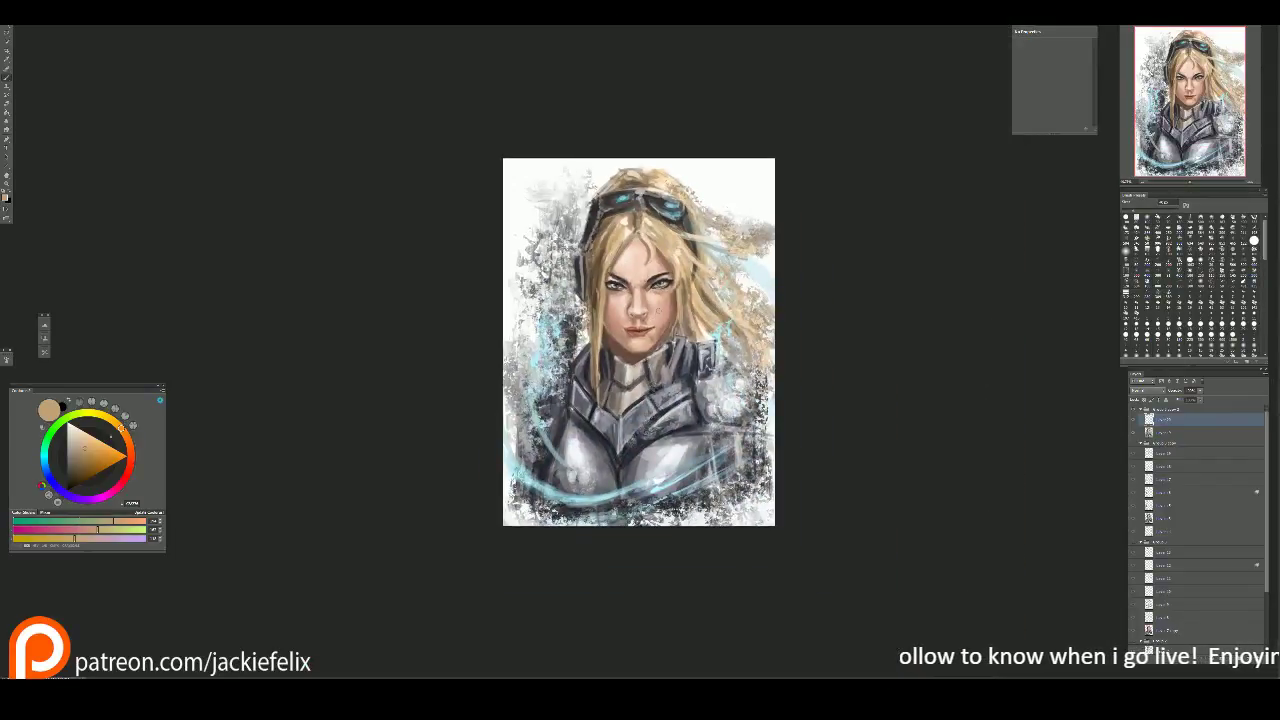
alt+click(540, 190)
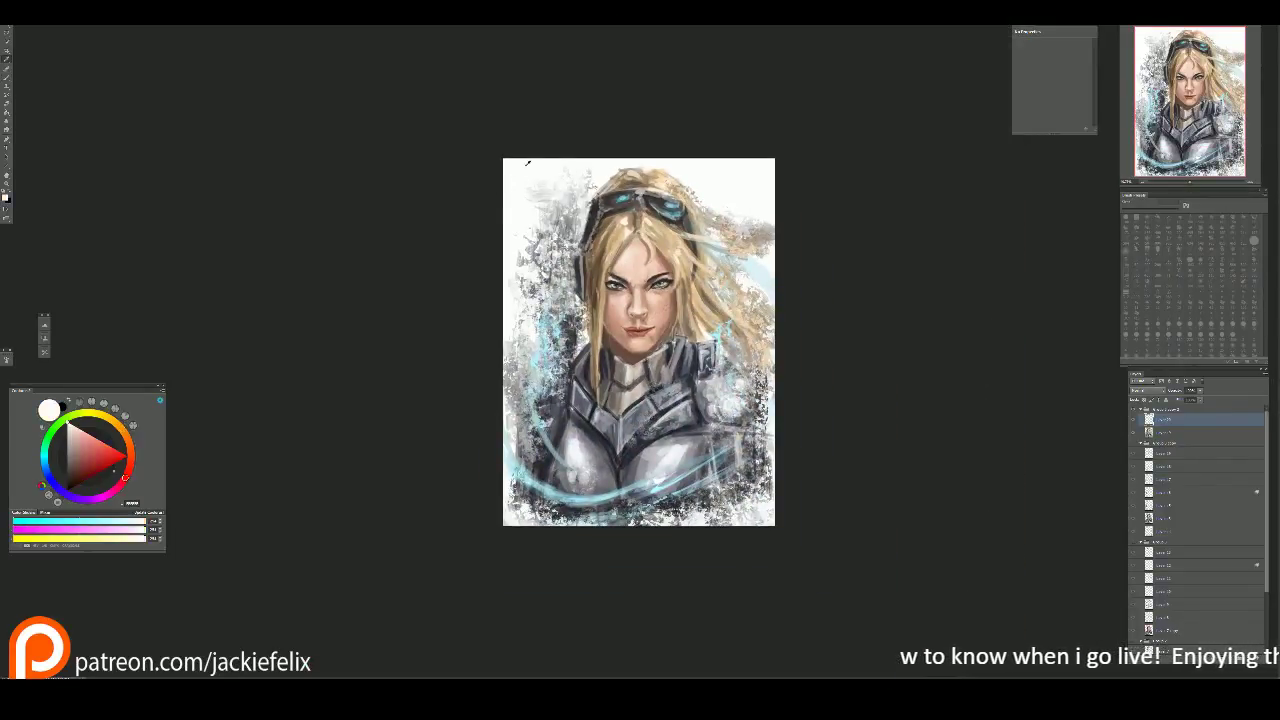
drag(544, 208, 552, 262)
mouse_move(566, 174)
mouse_down()
mouse_move(566, 270)
mouse_move(550, 274)
mouse_up()
alt+click(543, 186)
drag(538, 230, 540, 286)
drag(558, 194, 570, 276)
drag(576, 168, 570, 280)
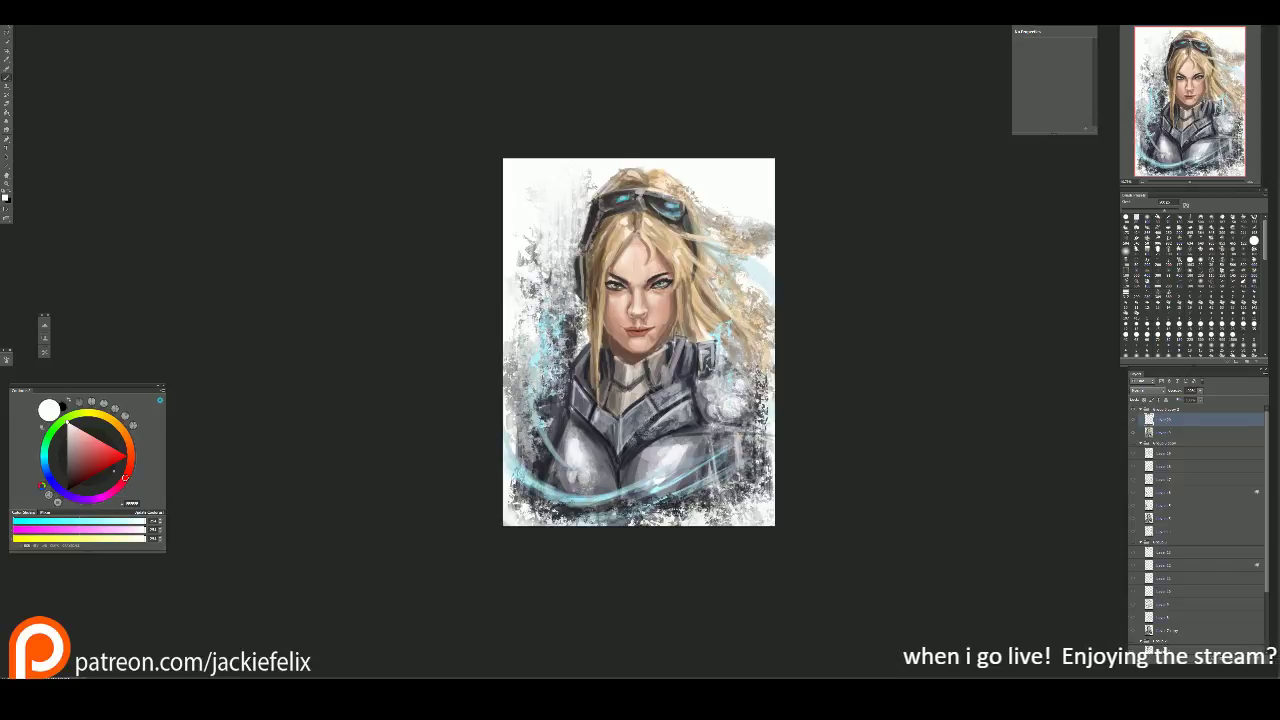
mouse_move(716, 190)
mouse_down()
mouse_move(704, 230)
mouse_move(770, 240)
mouse_up()
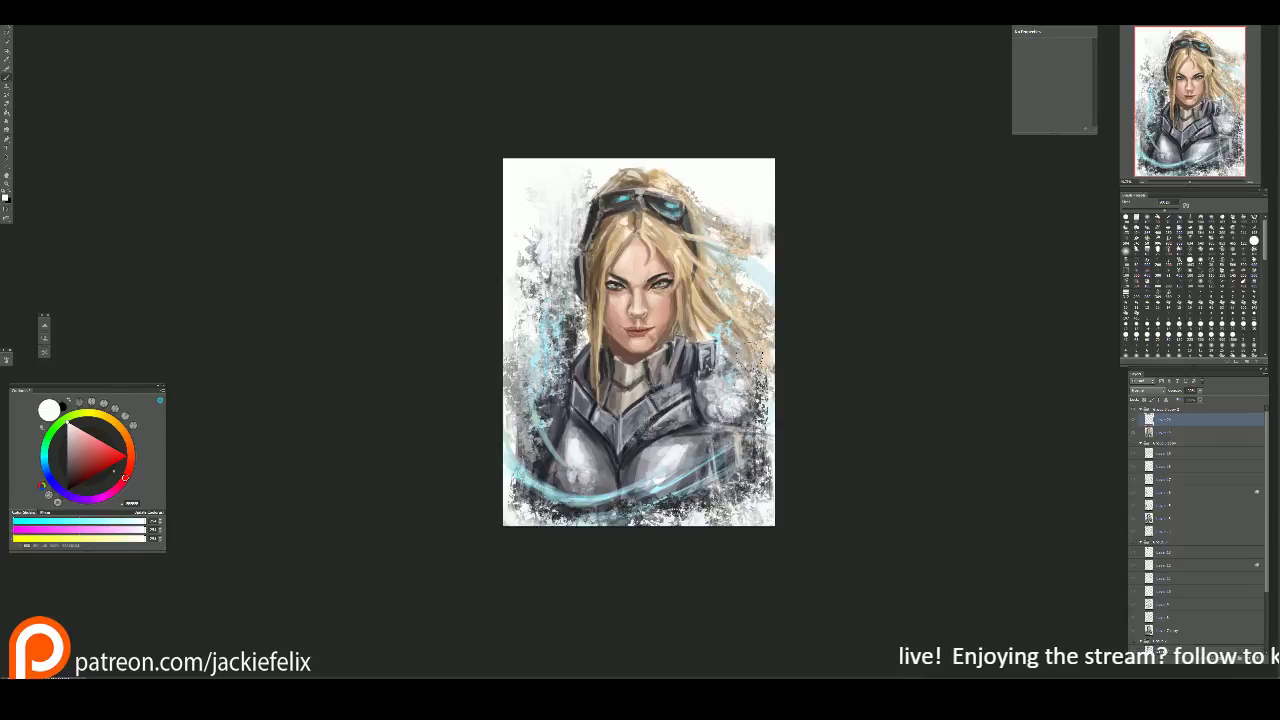
Step: Blend the cheek beneath the eye beside the flowing hair with sampled pink skin tones, using a larger brush
key(ctrl+plus)
key(ctrl+plus)
key(ctrl+plus)
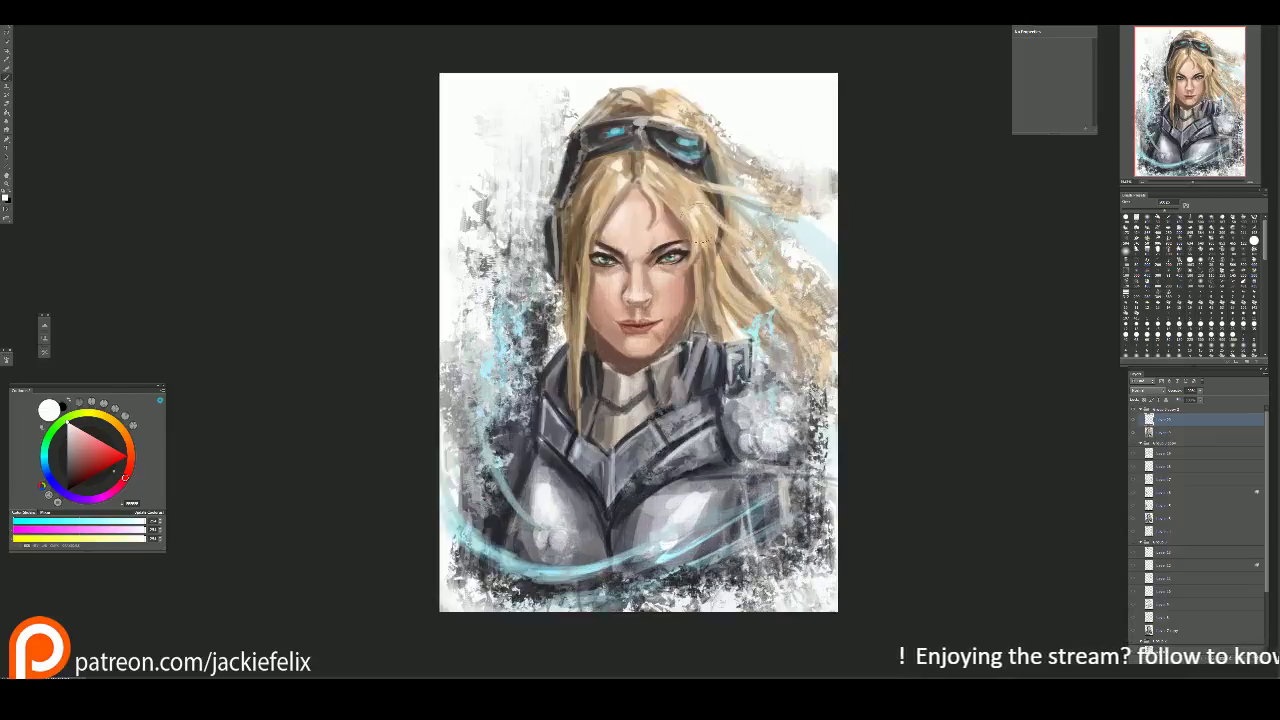
alt+click(652, 322)
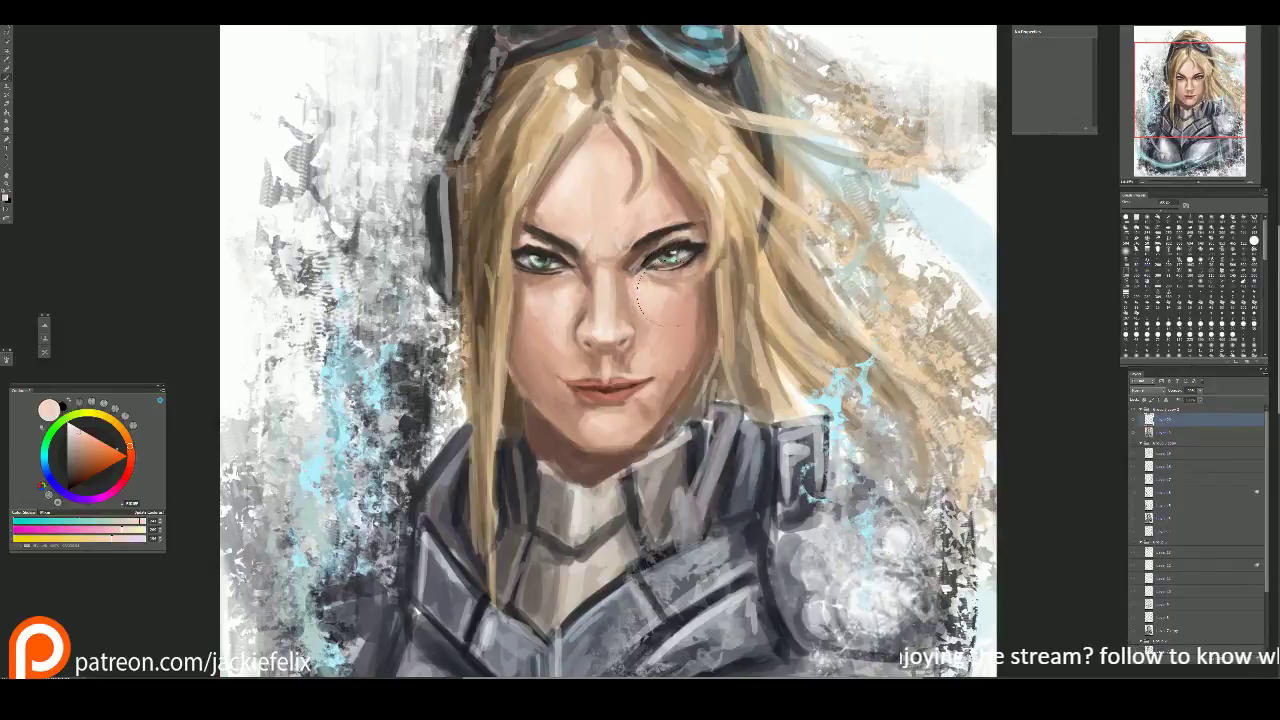
key(bracketright)
key(bracketright)
mouse_move(663, 300)
mouse_down()
mouse_move(656, 340)
mouse_move(680, 300)
mouse_up()
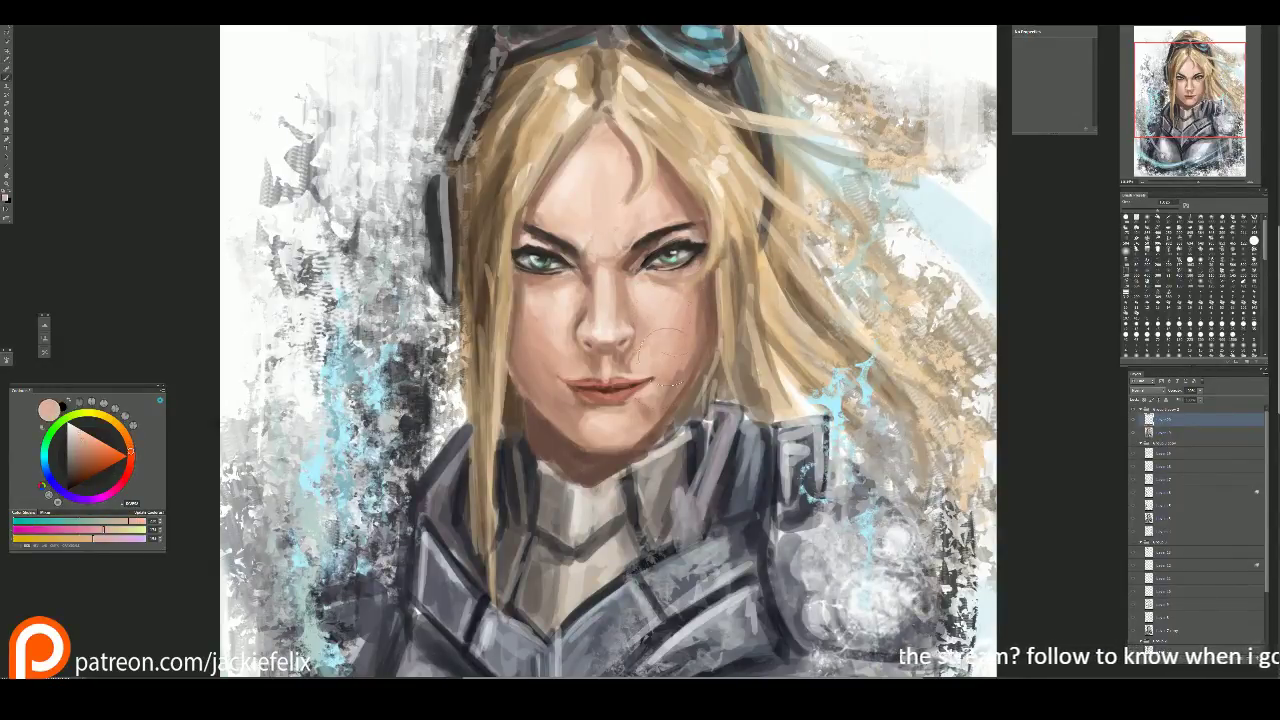
Step: Brighten both cheeks beneath the eyes with a paler skin tone and sampled neighbouring colours
drag(74, 432, 72, 427)
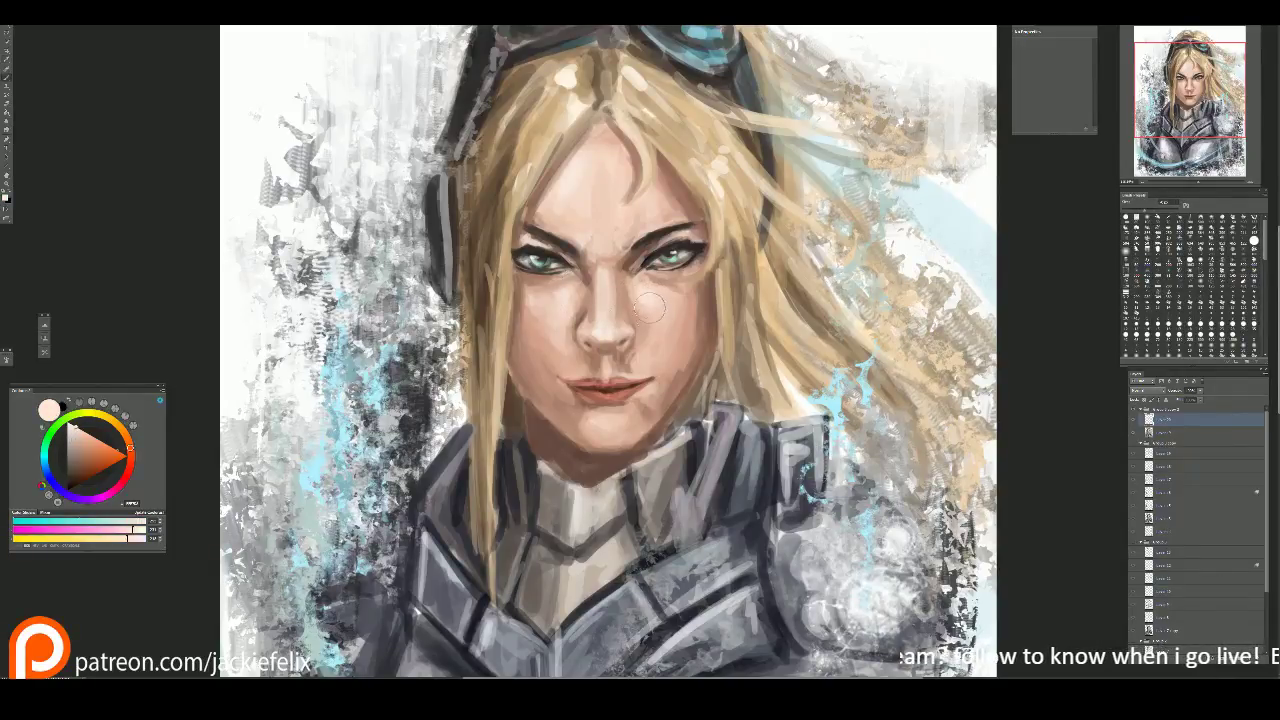
drag(558, 300, 556, 310)
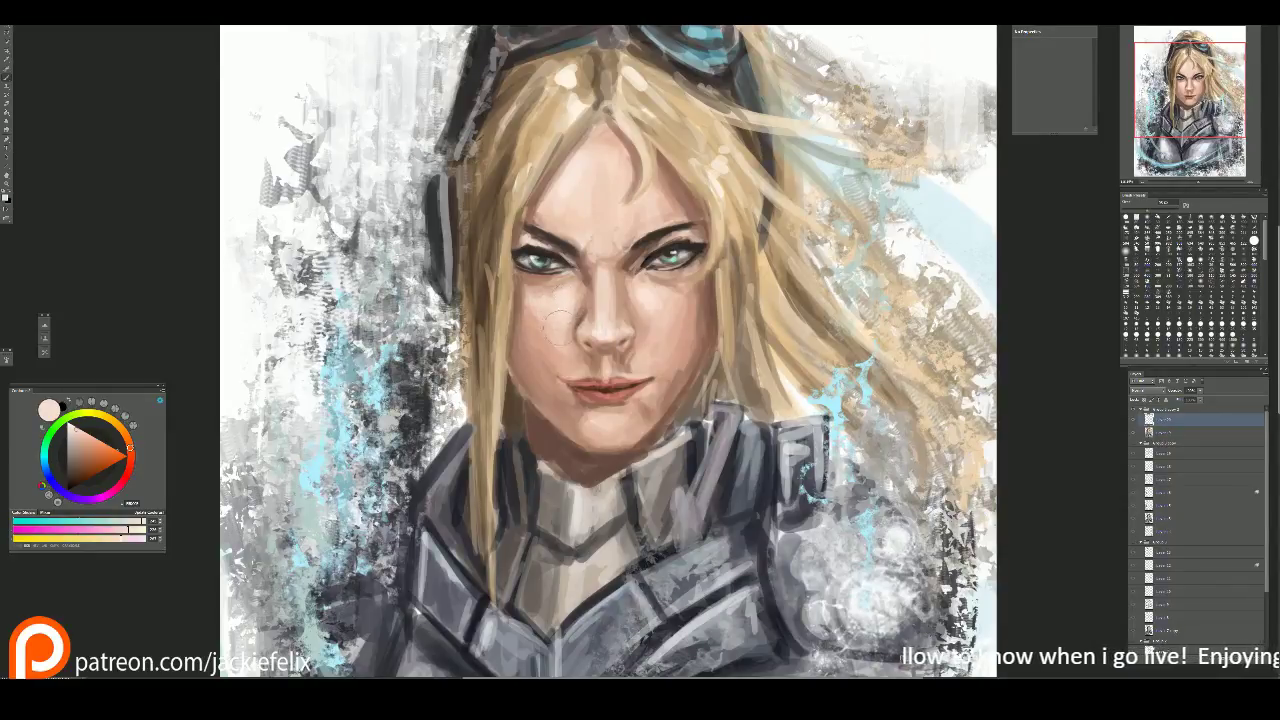
key(.)
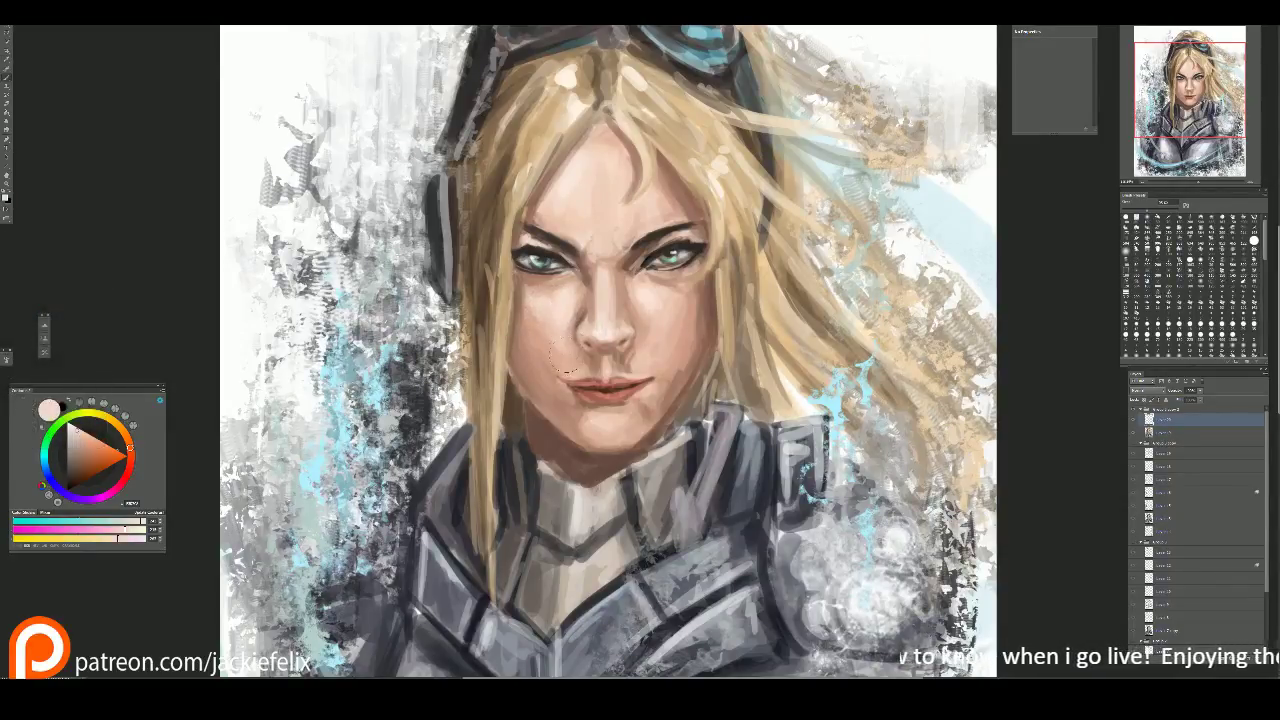
alt+click(560, 362)
alt+click(566, 283)
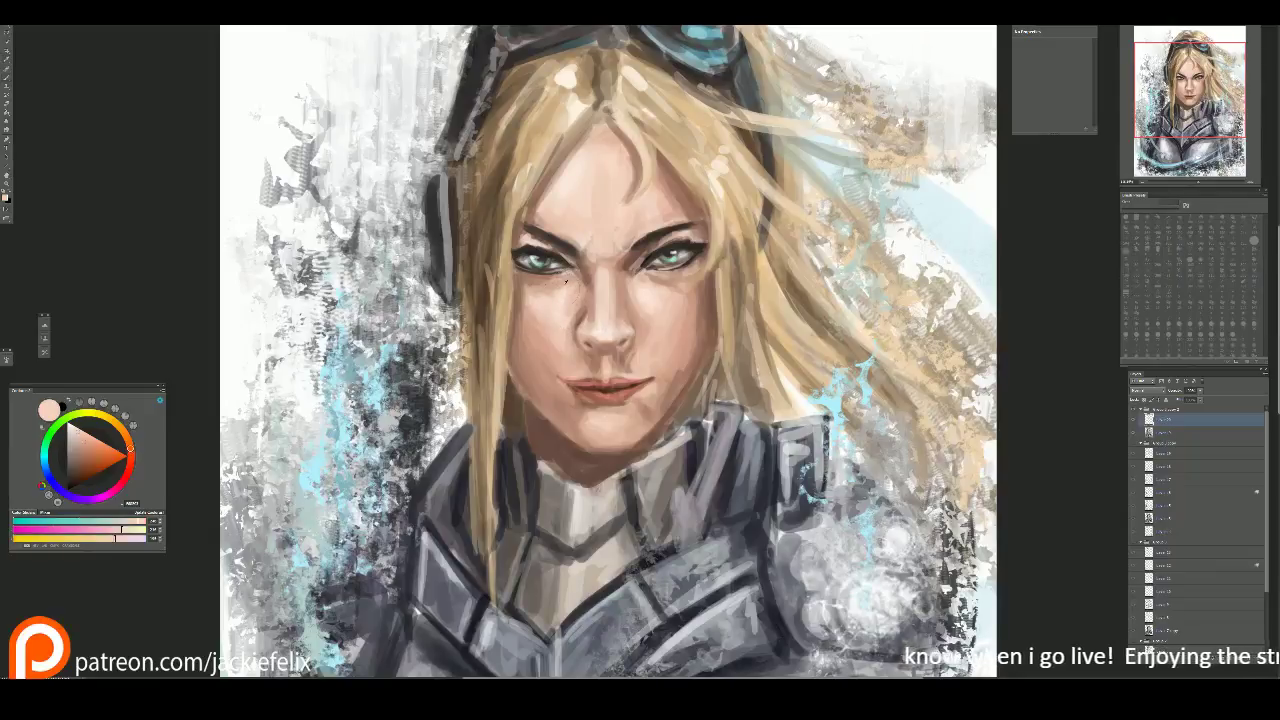
Step: Smooth the under-eye area and outer cheek beside the flowing hair with sampled mid and darker skin tones
alt+click(634, 274)
alt+click(640, 298)
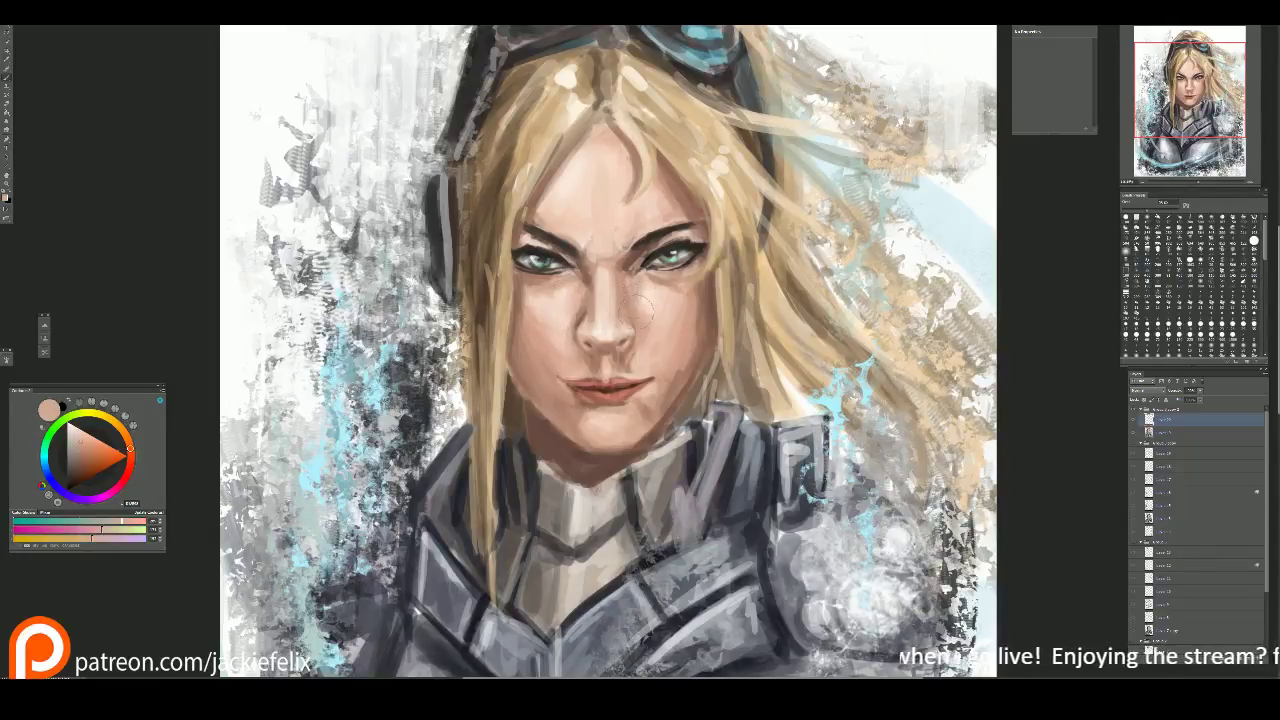
alt+click(642, 295)
alt+click(655, 305)
alt+click(676, 340)
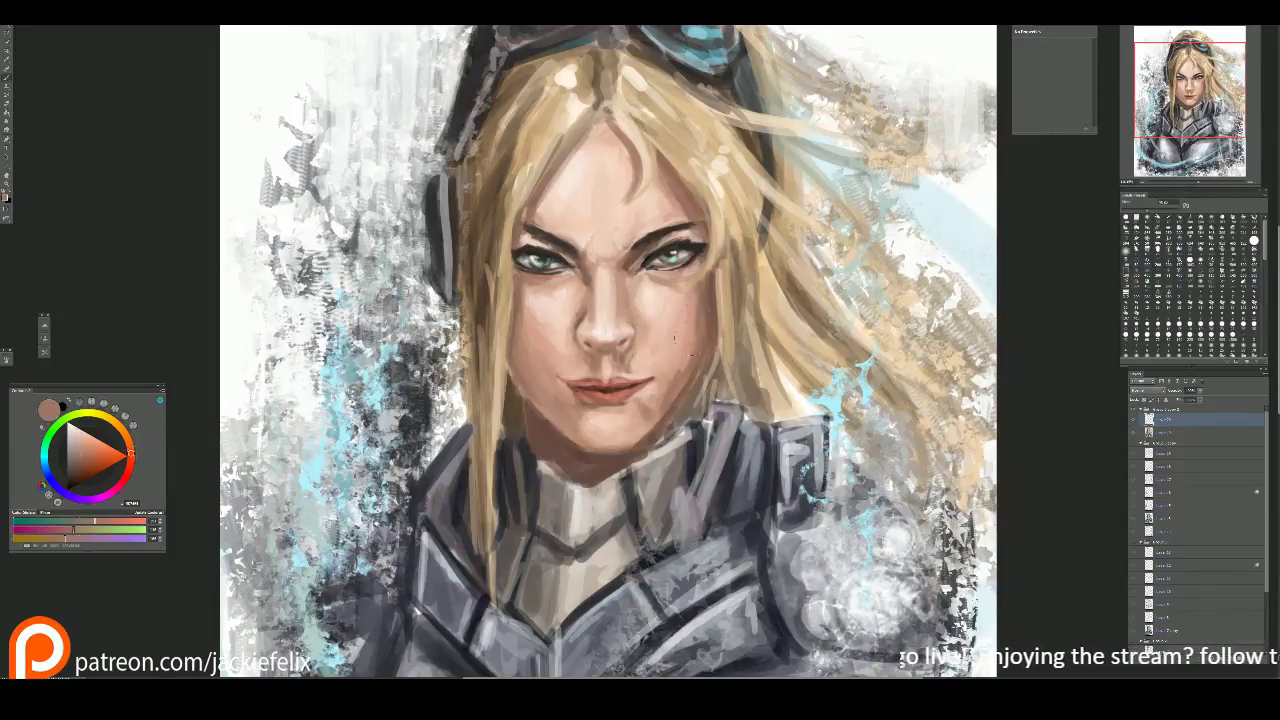
alt+click(690, 315)
drag(700, 295, 700, 328)
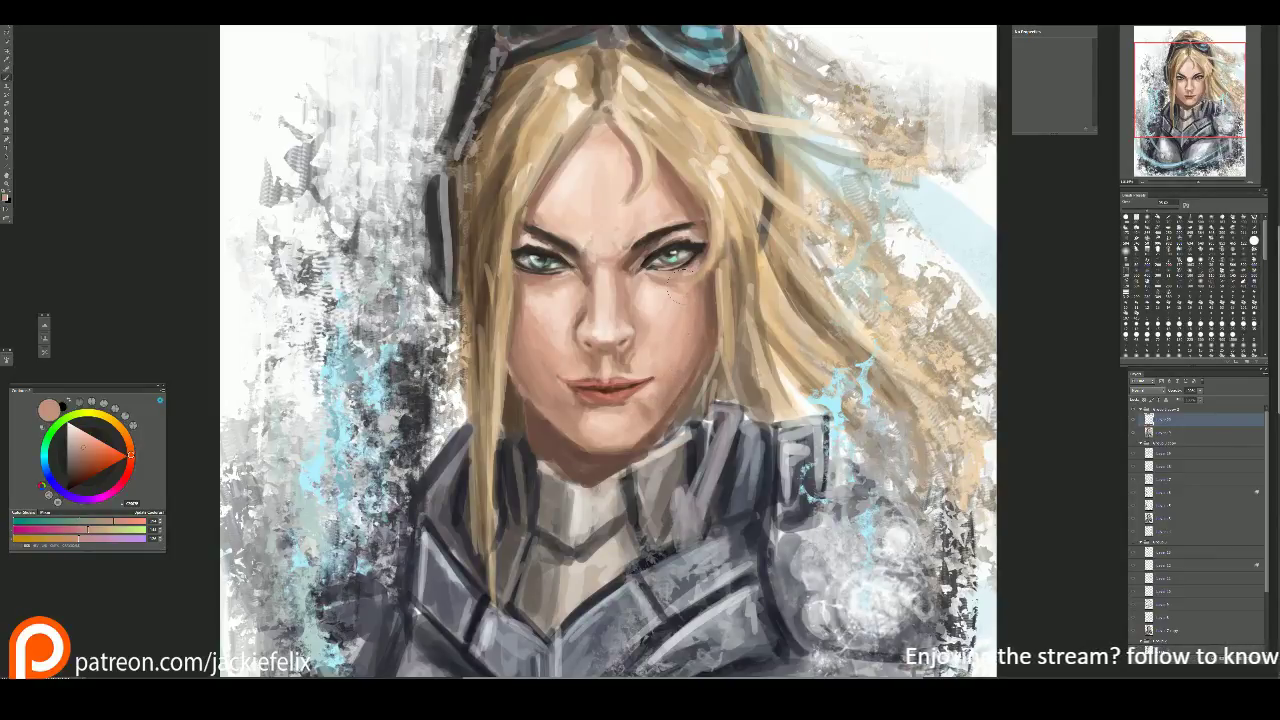
Step: Refine the shading between the mouth corner and jaw with sampled skin tones, and check the portrait mirrored
key(ctrl+minus)
alt+click(594, 298)
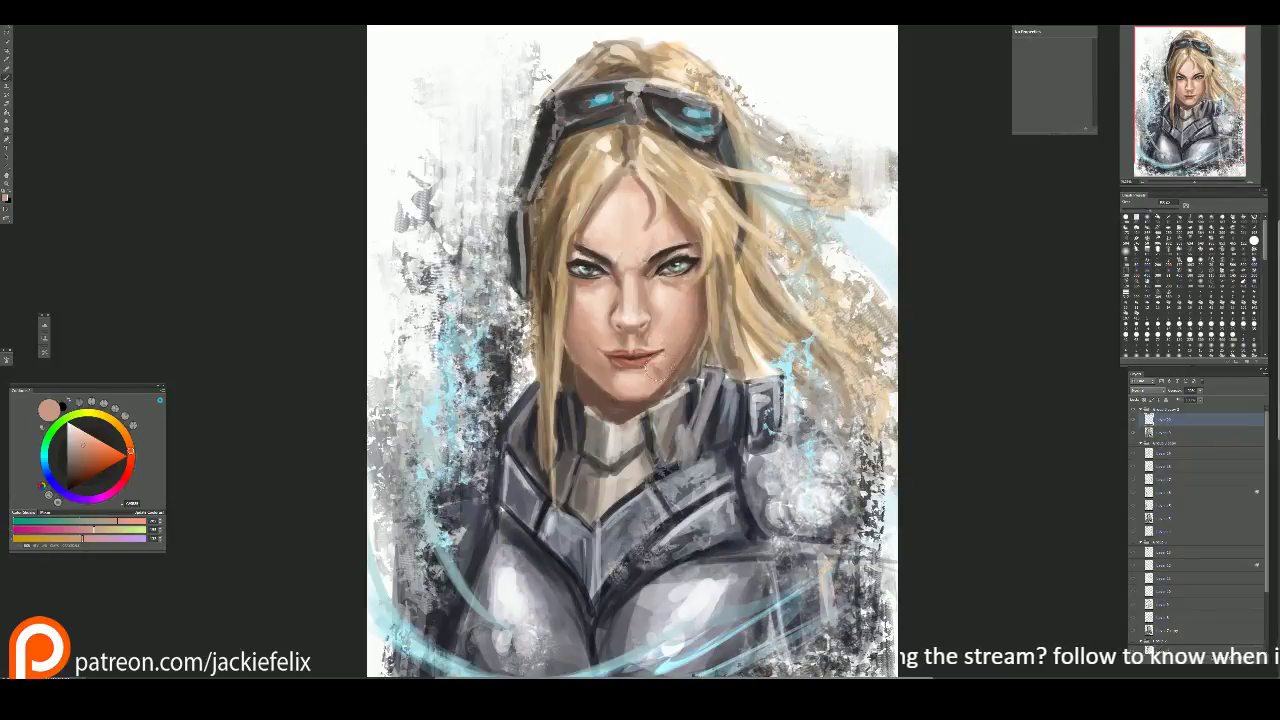
alt+click(704, 285)
alt+click(700, 288)
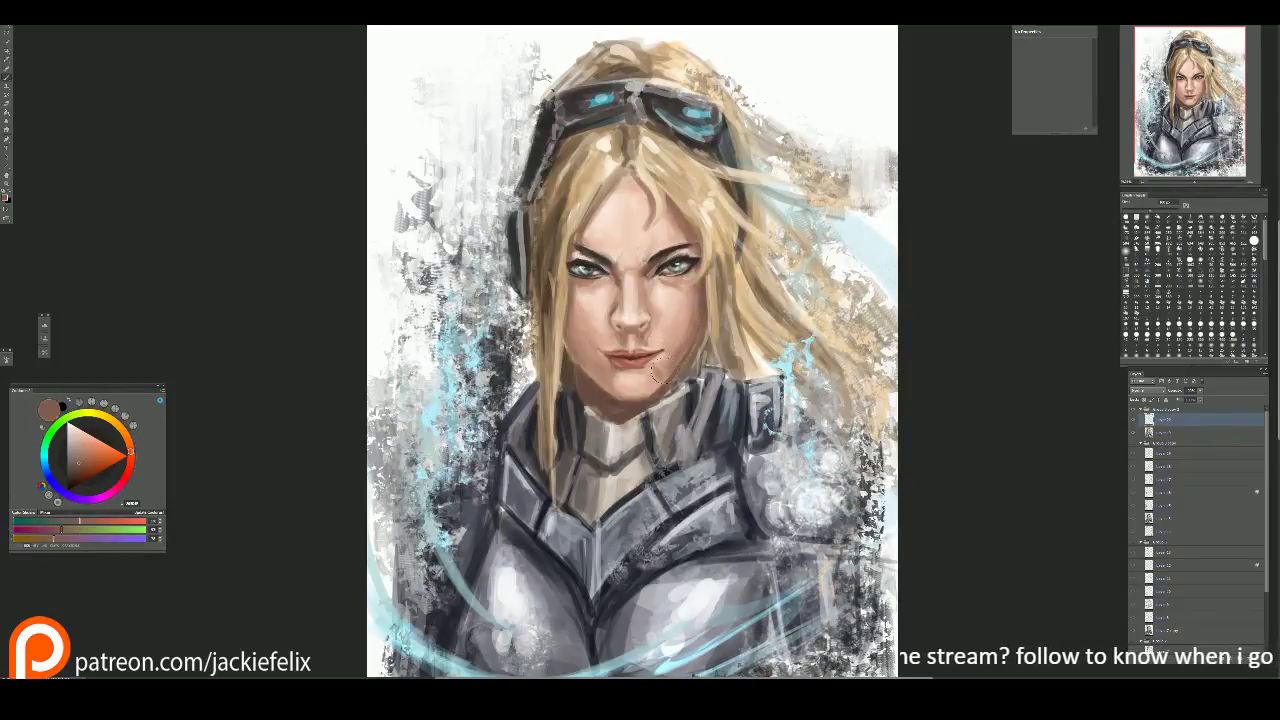
alt+click(676, 318)
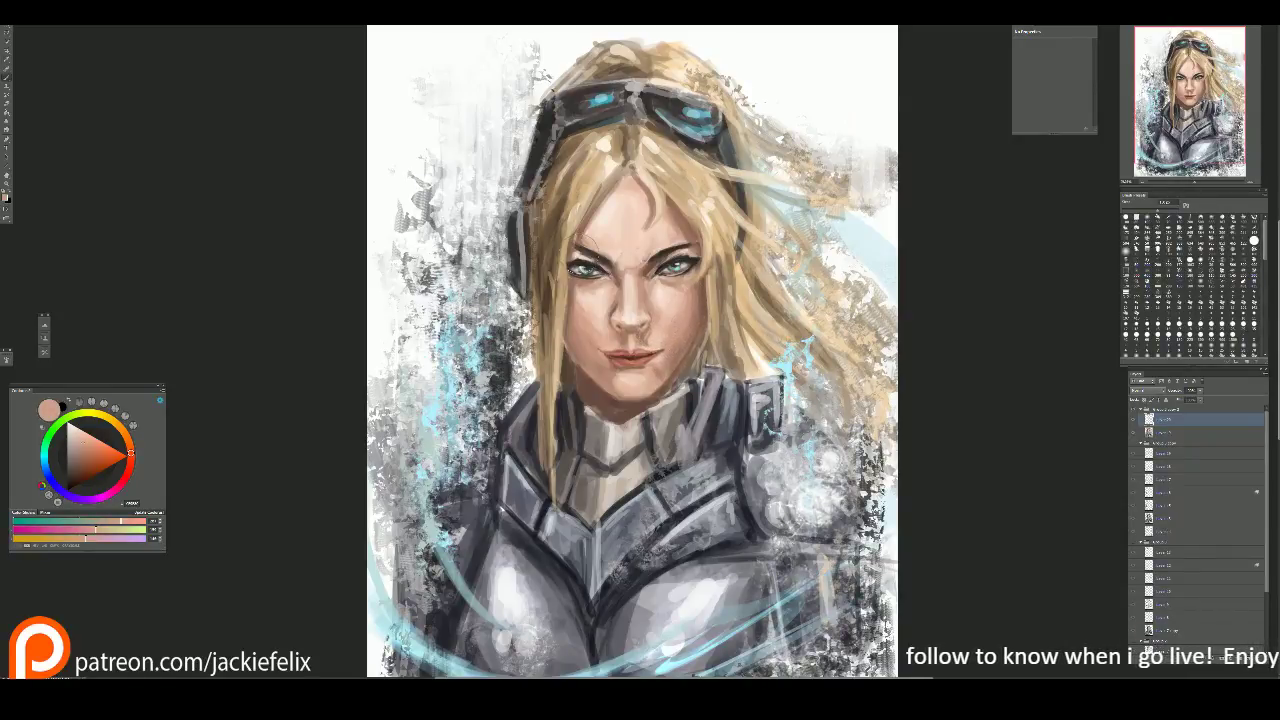
key(h)
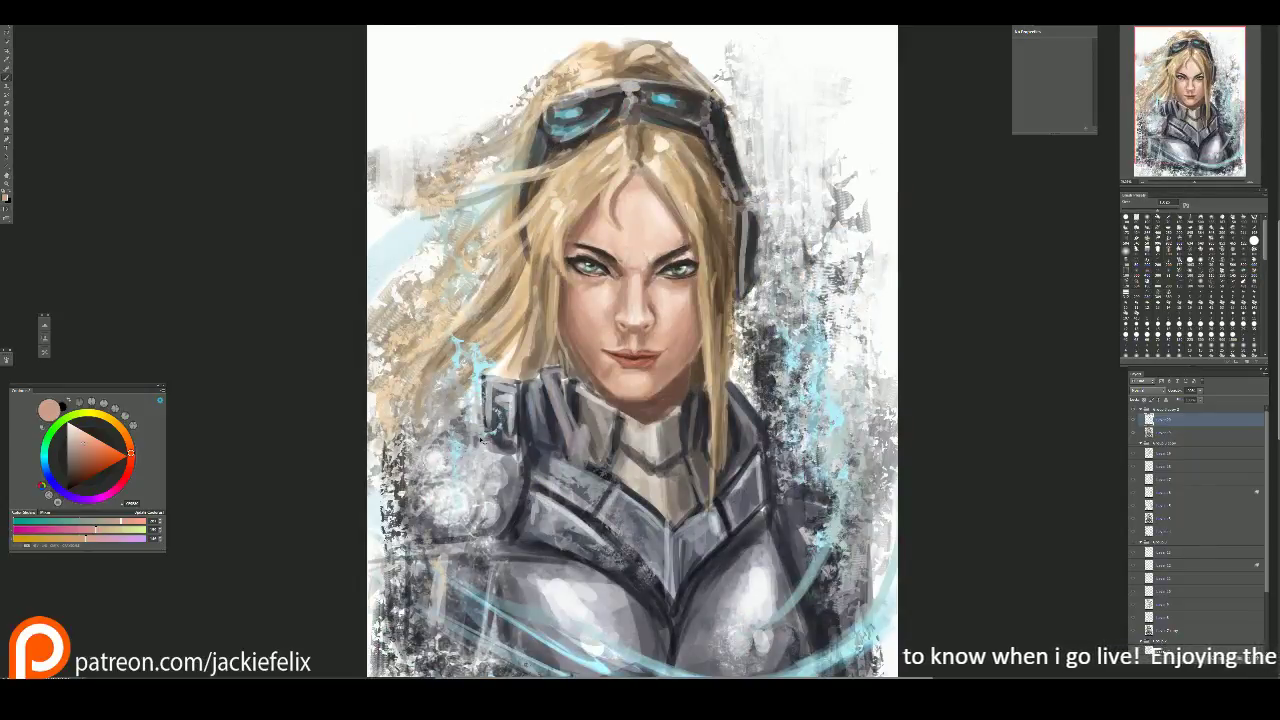
key(h)
Step: Merge the top paint layer down and lasso the eye and brow beside the flowing hair
key(ctrl+plus)
key(ctrl+plus)
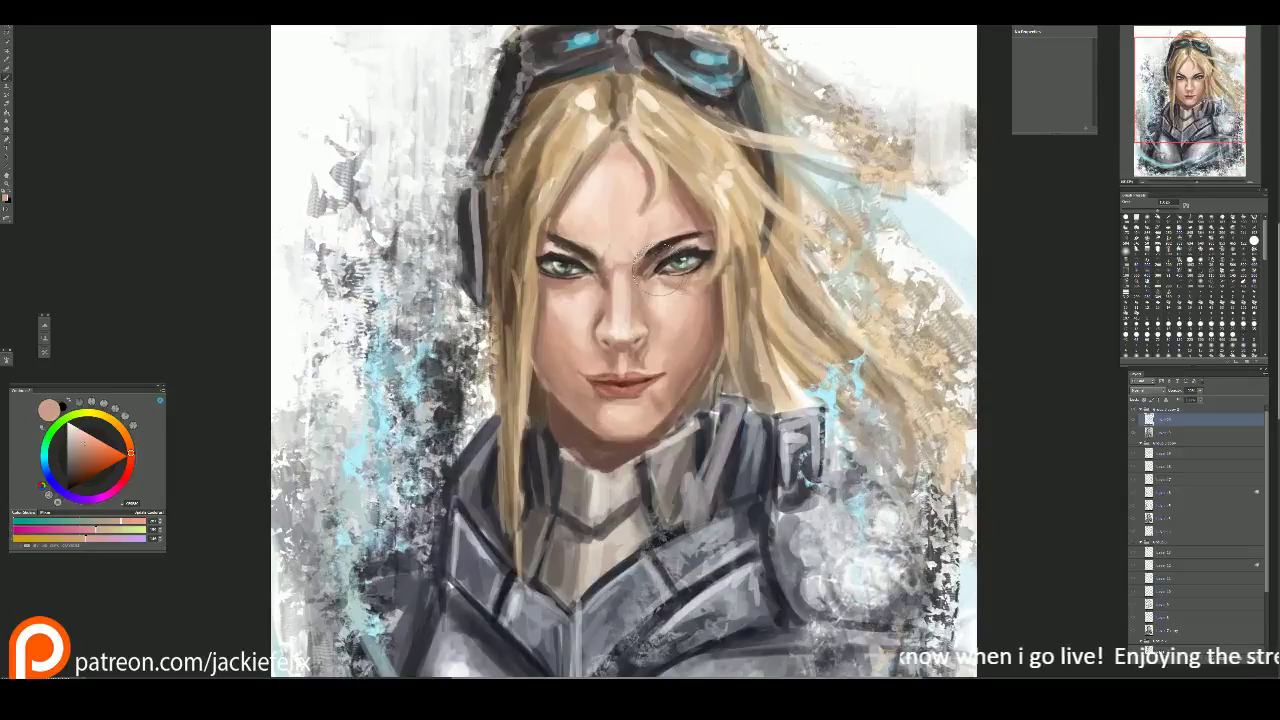
key(ctrl+plus)
click(8, 31)
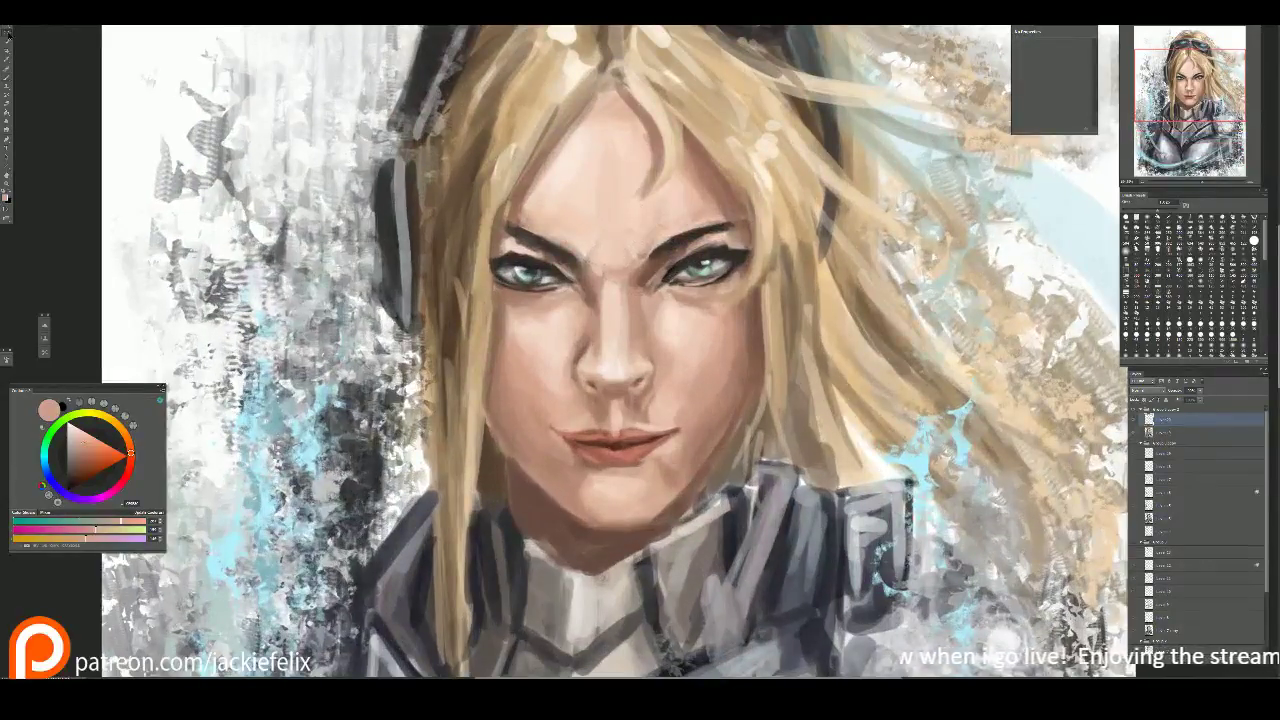
right_click(1186, 418)
click(1207, 304)
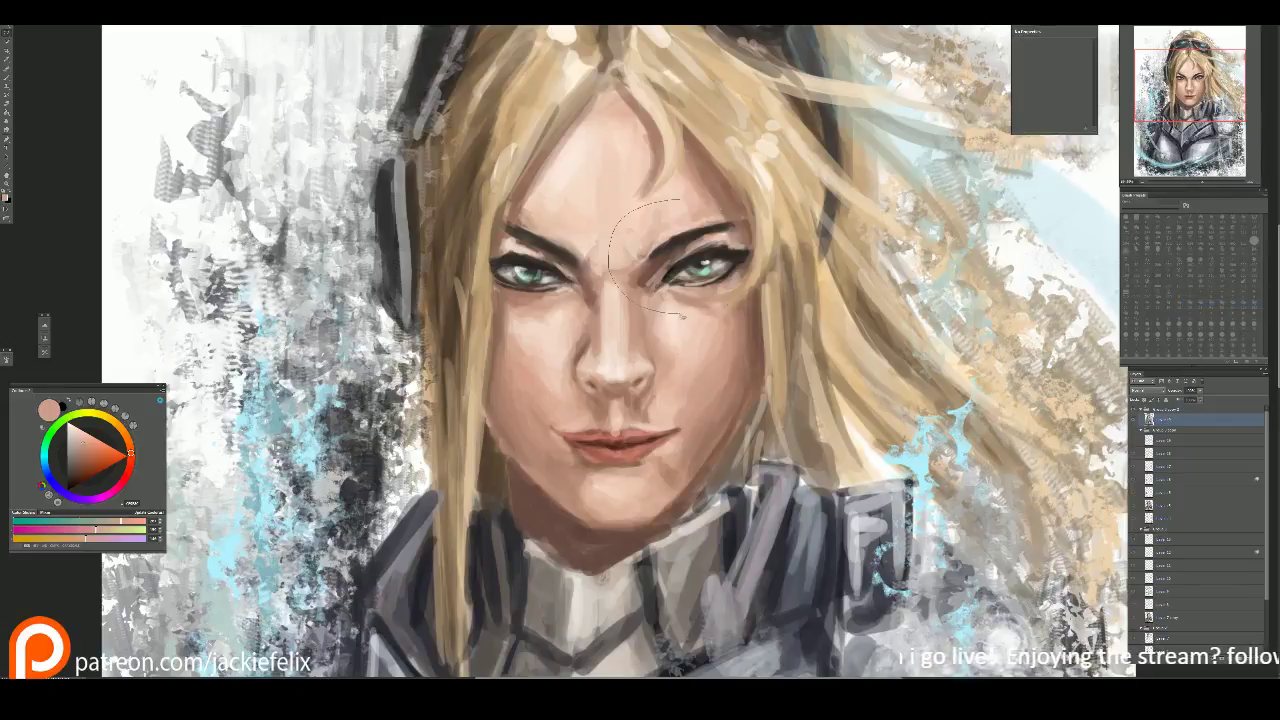
Step: Flip a copy of the selected eye and brow horizontally and place it over the opposite eye
key(ctrl+t)
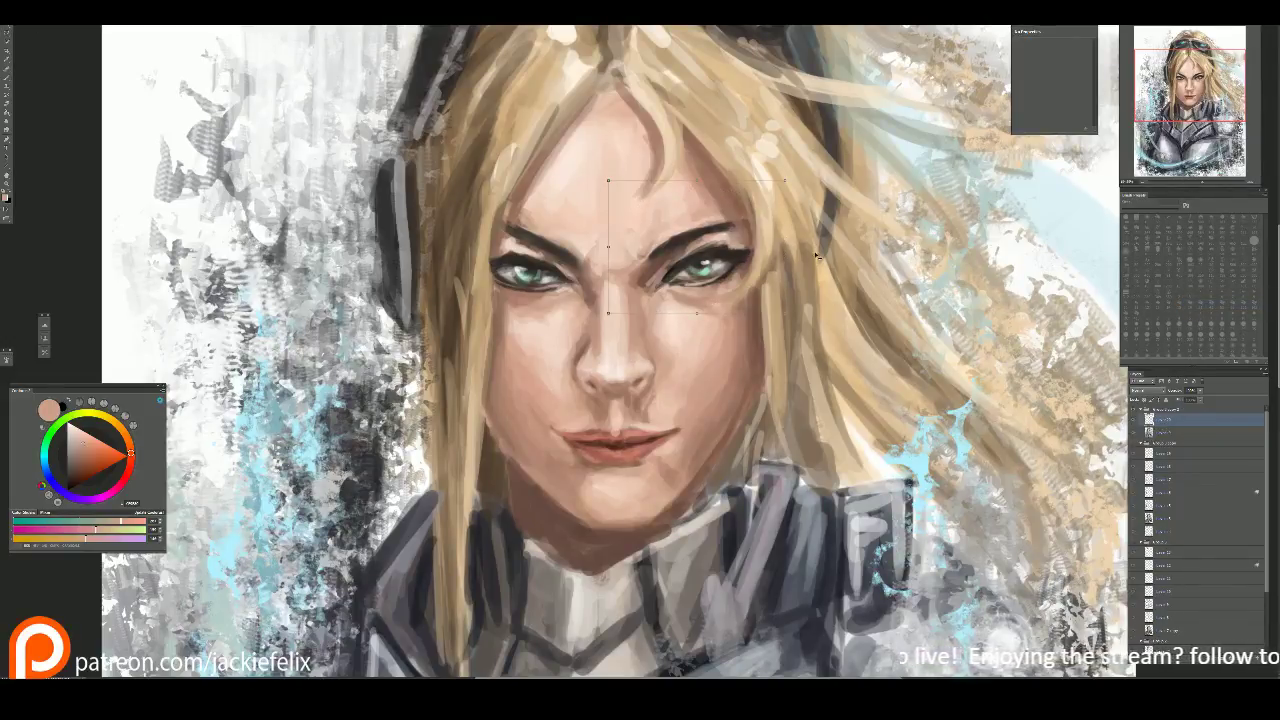
drag(785, 245, 476, 245)
drag(470, 322, 492, 330)
drag(540, 245, 591, 298)
key(Return)
Step: Warp the flipped eye and brow to fit the face beside the long hair strand, comparing with the layer hidden
drag(495, 188, 458, 280)
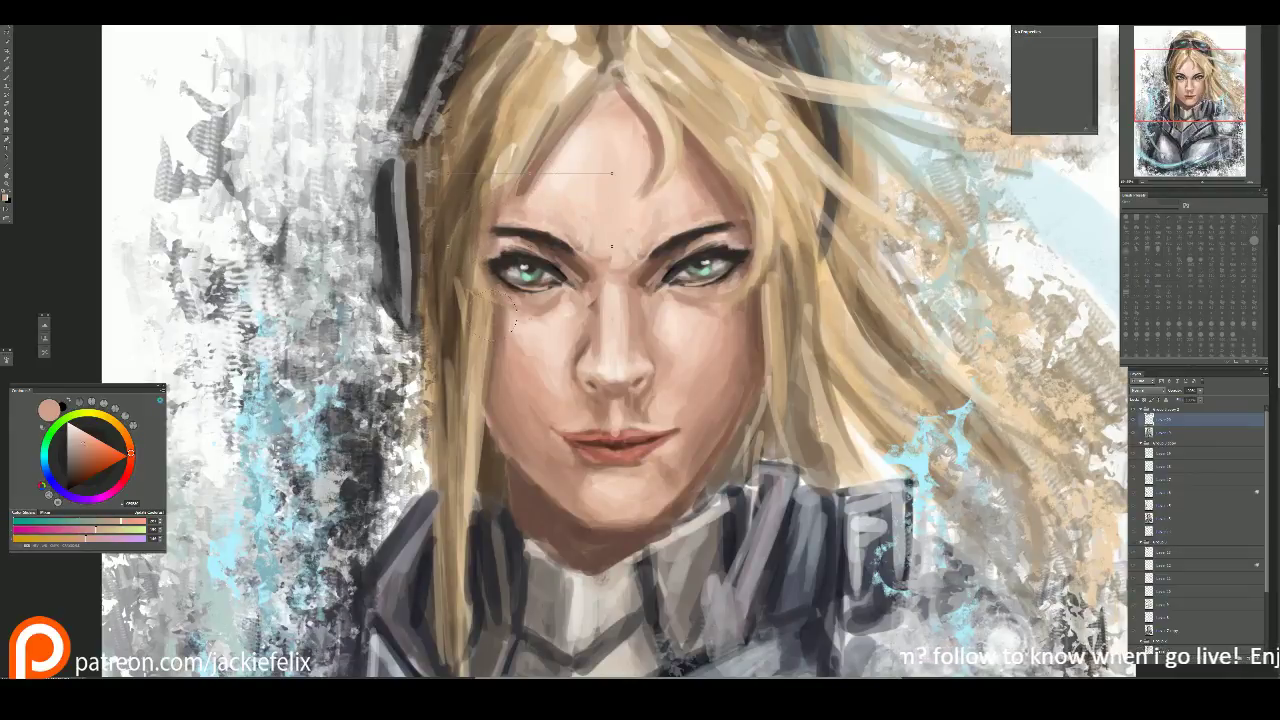
mouse_move(507, 208)
mouse_down()
mouse_move(517, 175)
mouse_move(538, 232)
mouse_move(574, 238)
mouse_move(540, 218)
mouse_up()
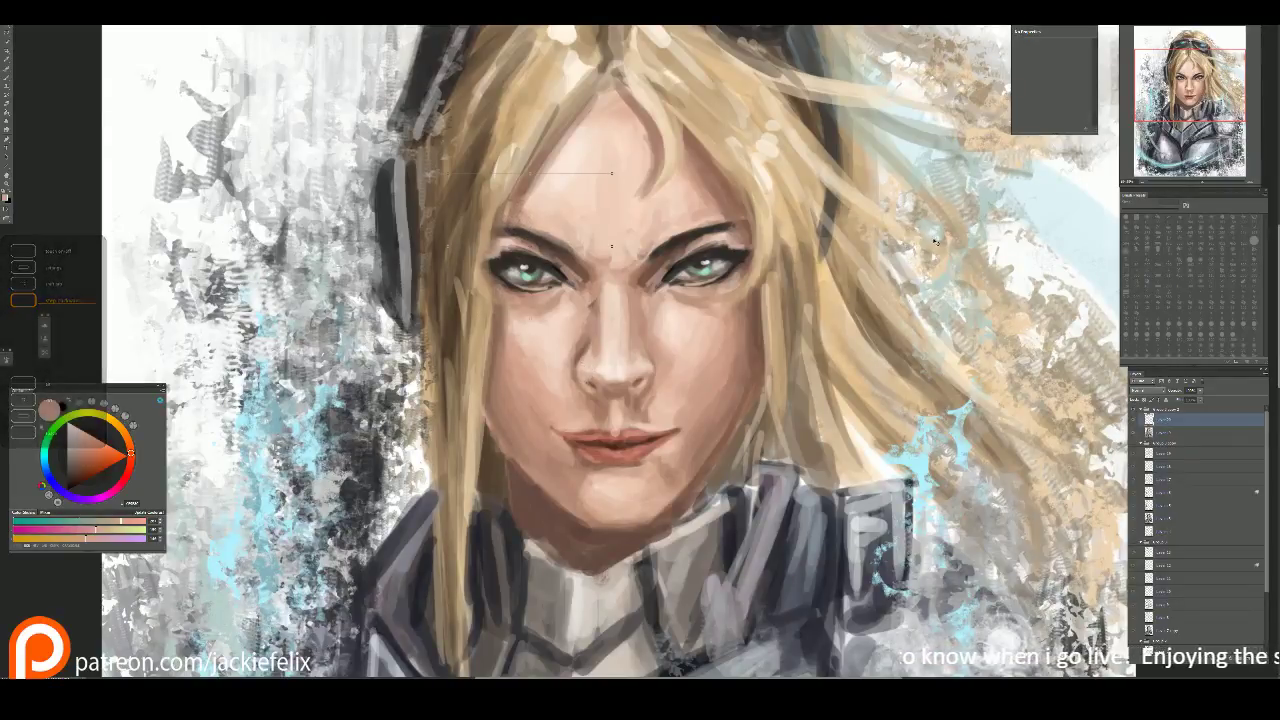
key(ctrl+0)
scroll(932, 256, up, 5)
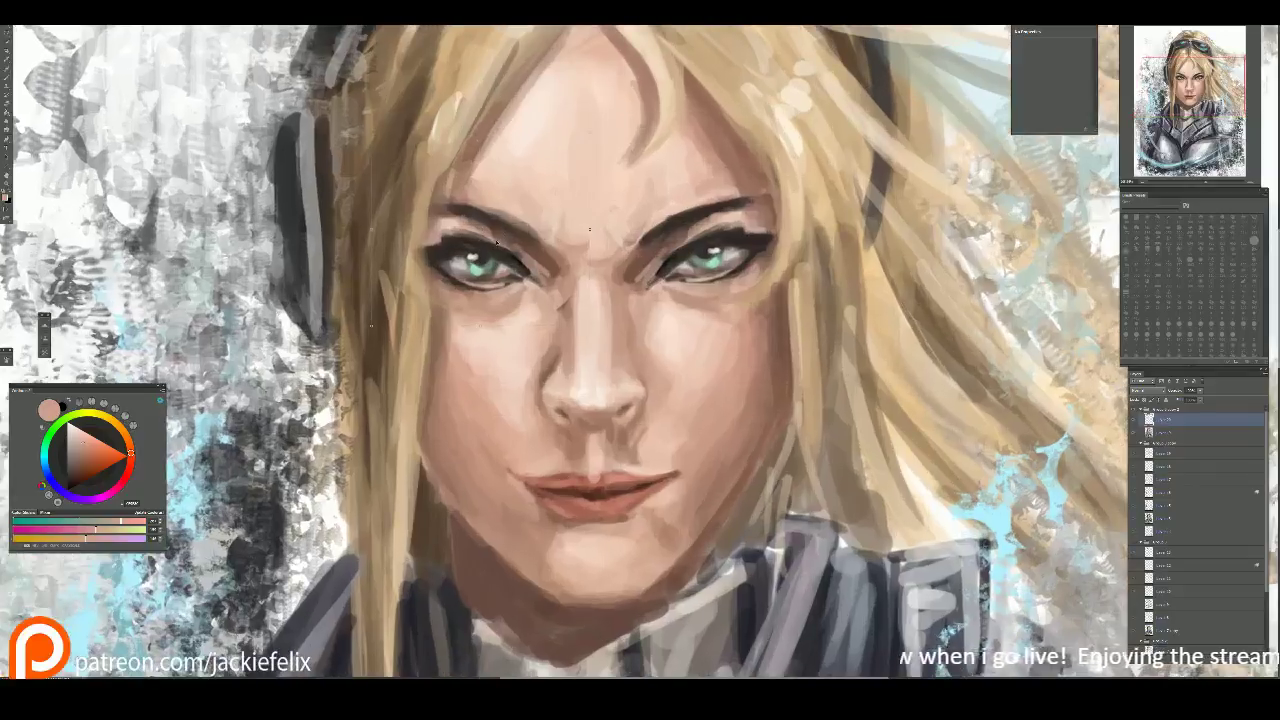
mouse_move(497, 242)
mouse_down()
mouse_move(554, 250)
mouse_move(482, 236)
mouse_up()
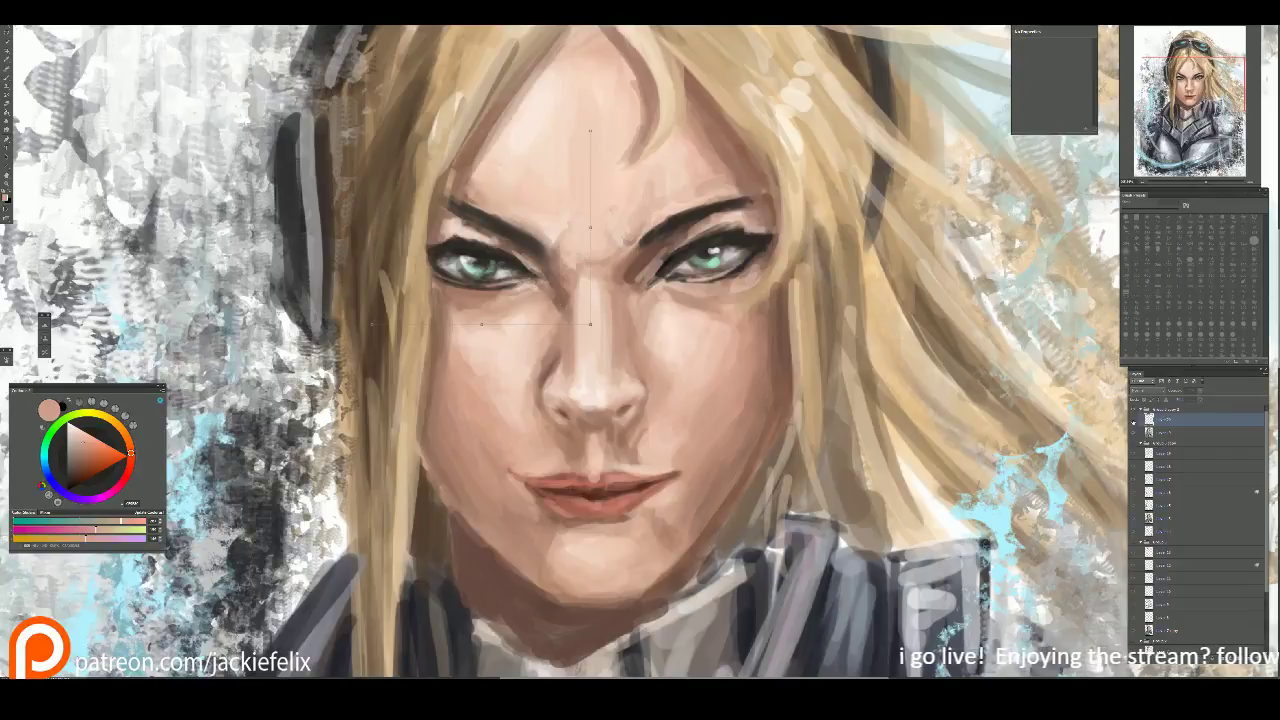
key(ctrl+z)
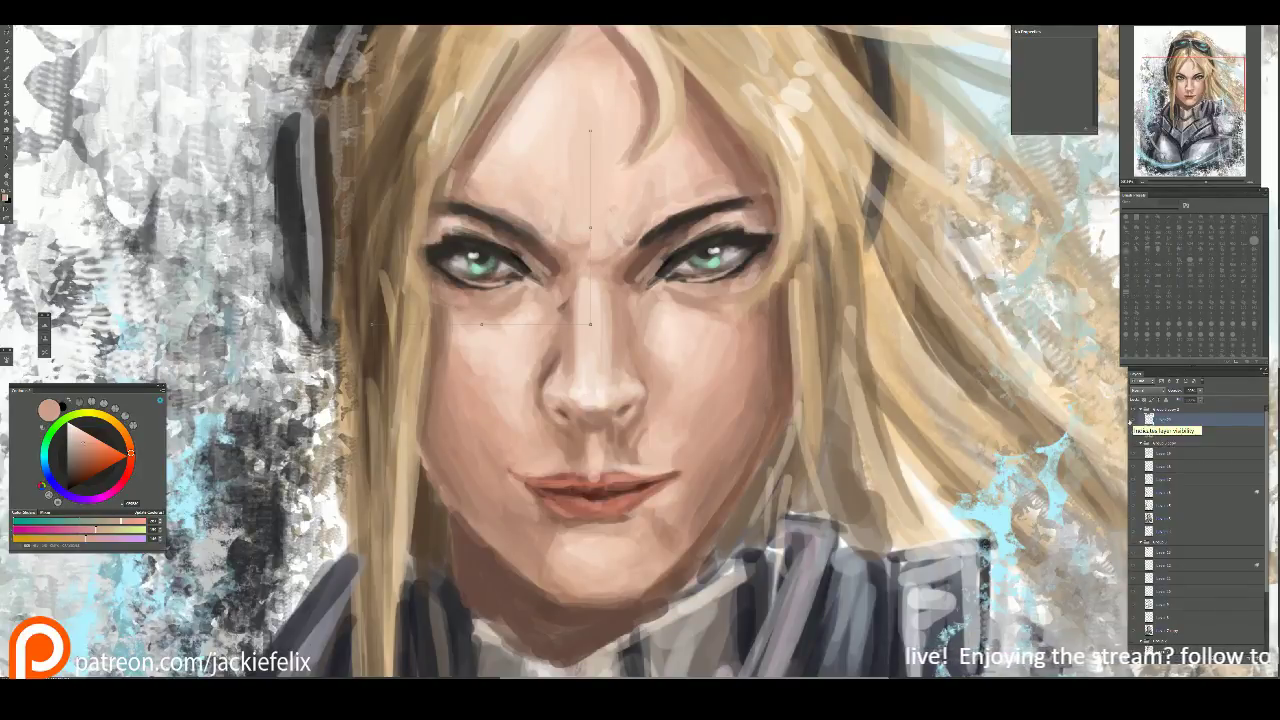
scroll(717, 346, down, 2)
drag(586, 347, 522, 278)
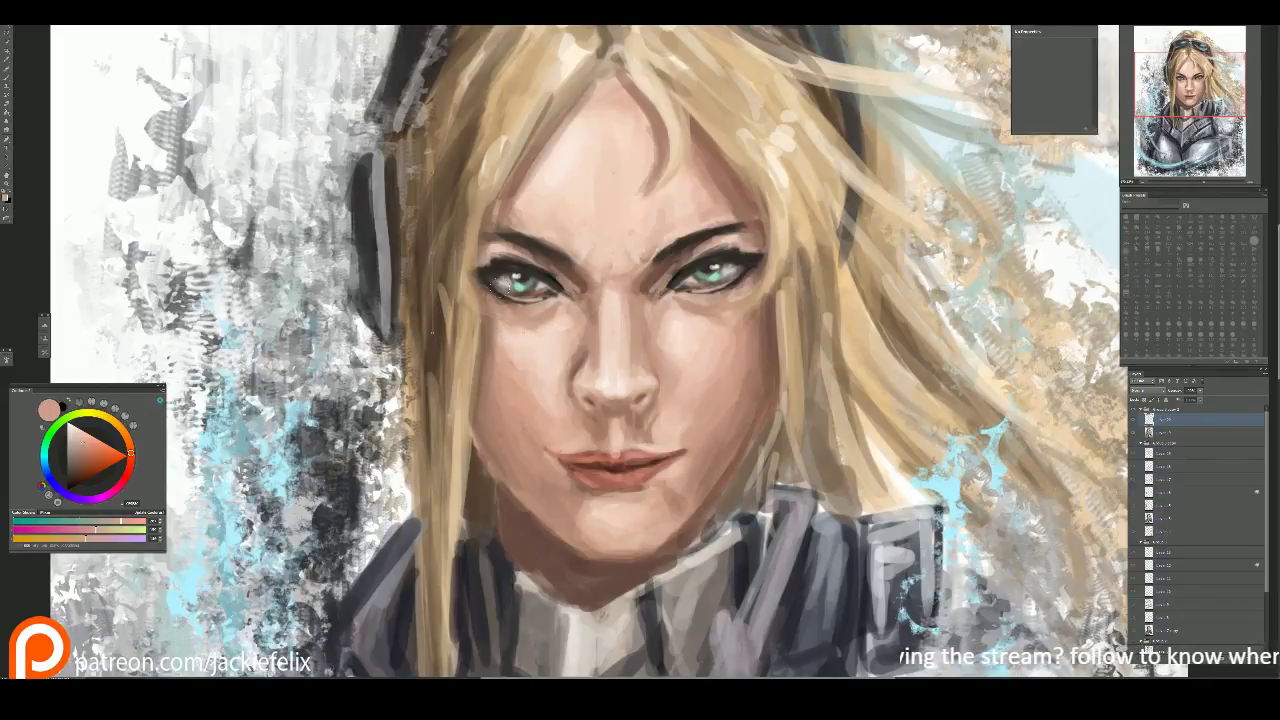
scroll(490, 250, up, 2)
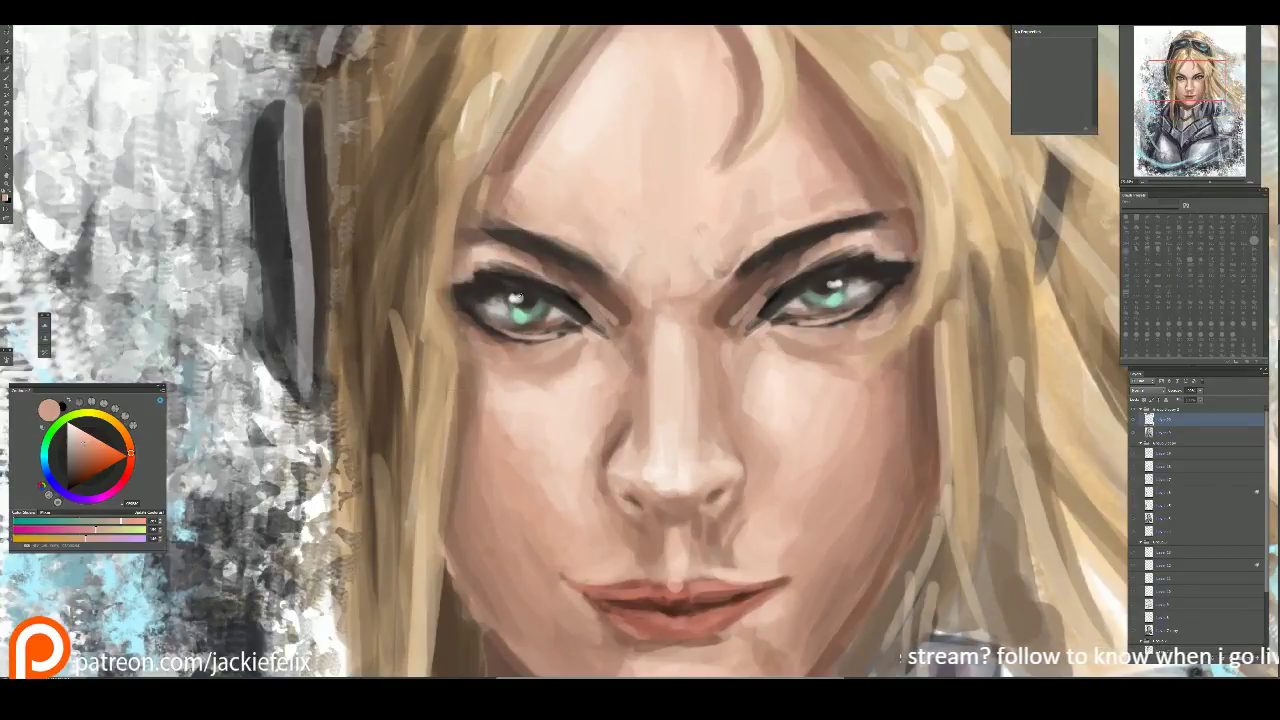
Step: Repaint the copied eye's iris with sampled dark and green tones and add a white catchlight beside the pupil
alt+click(490, 240)
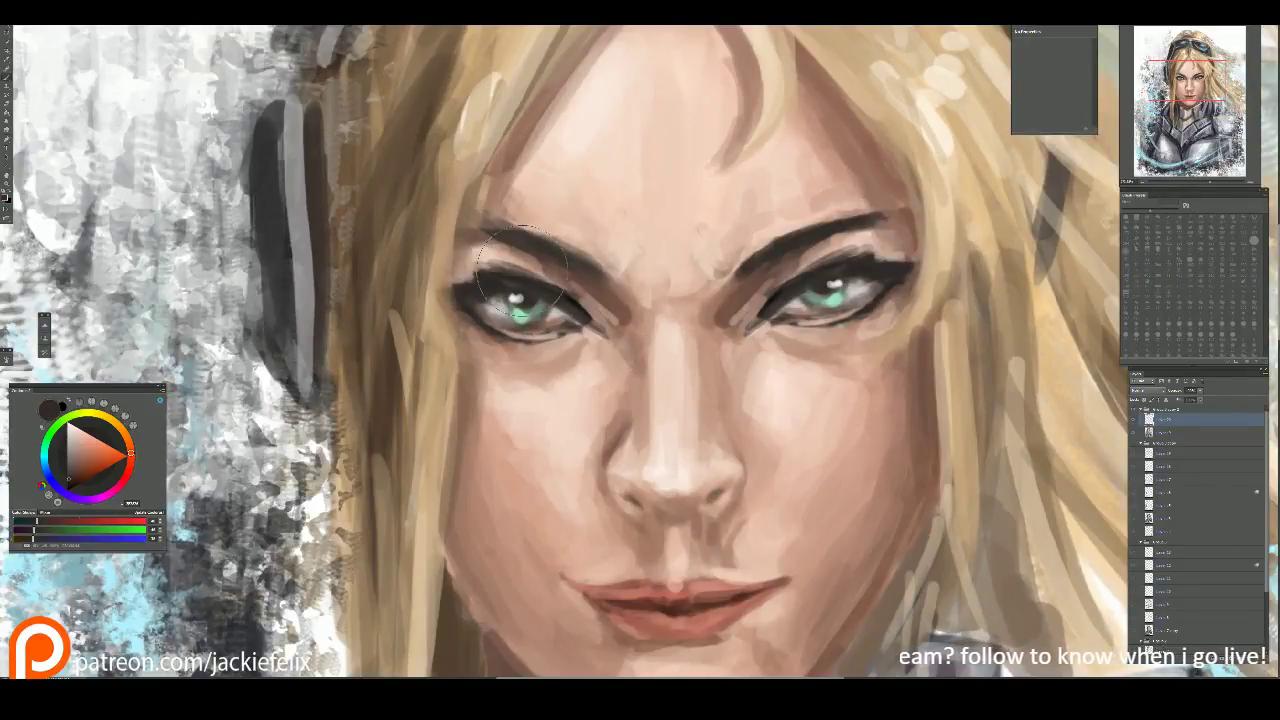
mouse_move(514, 288)
mouse_down()
mouse_move(514, 312)
mouse_move(534, 310)
mouse_up()
alt+click(520, 310)
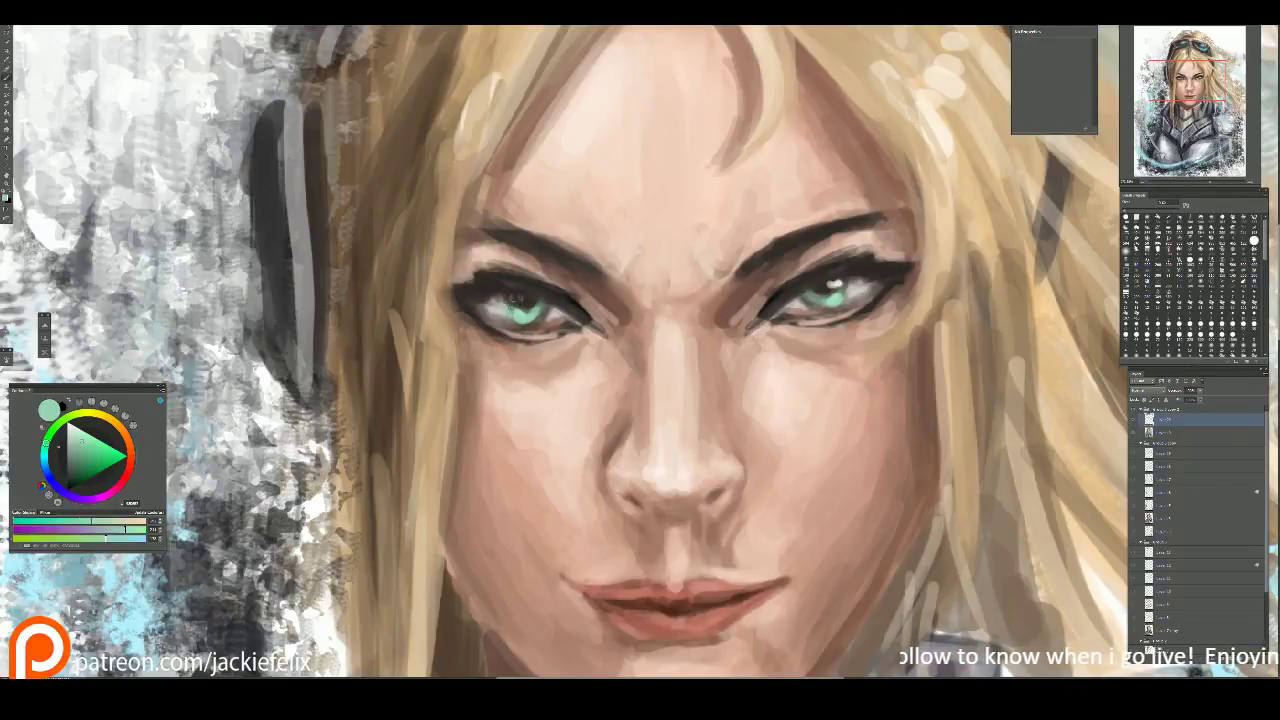
alt+click(530, 308)
alt+click(530, 308)
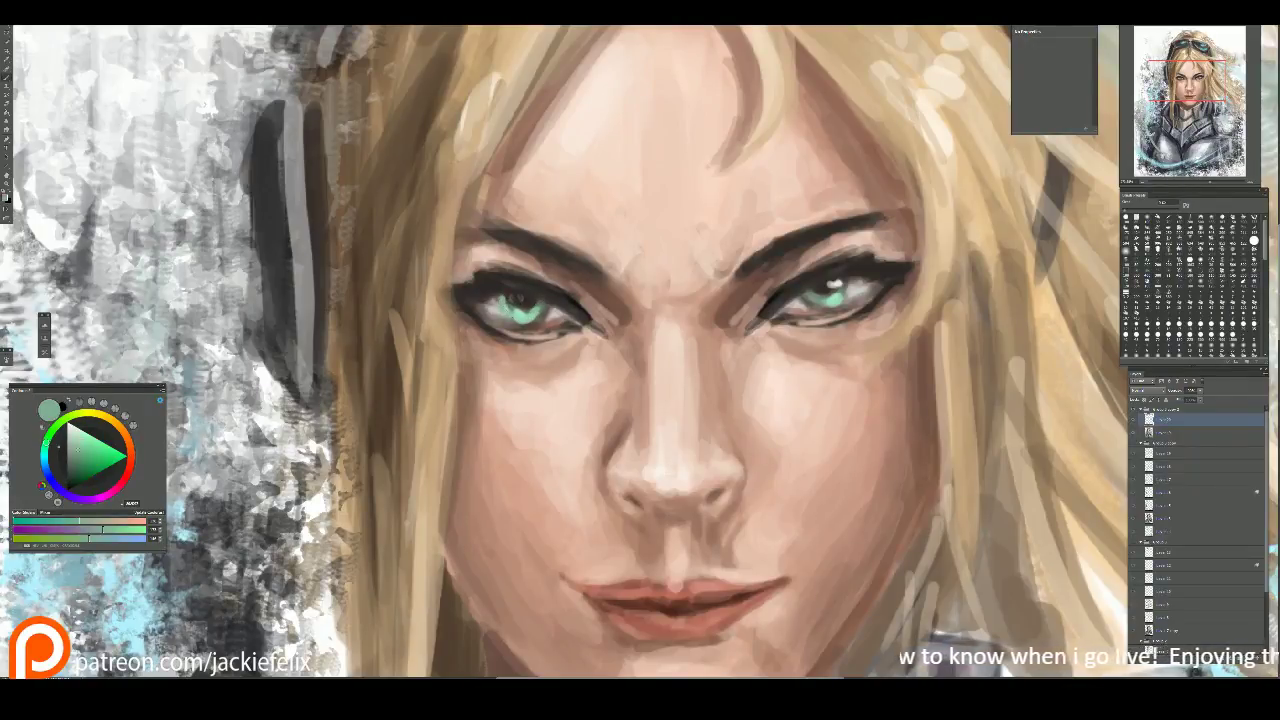
key(alt)
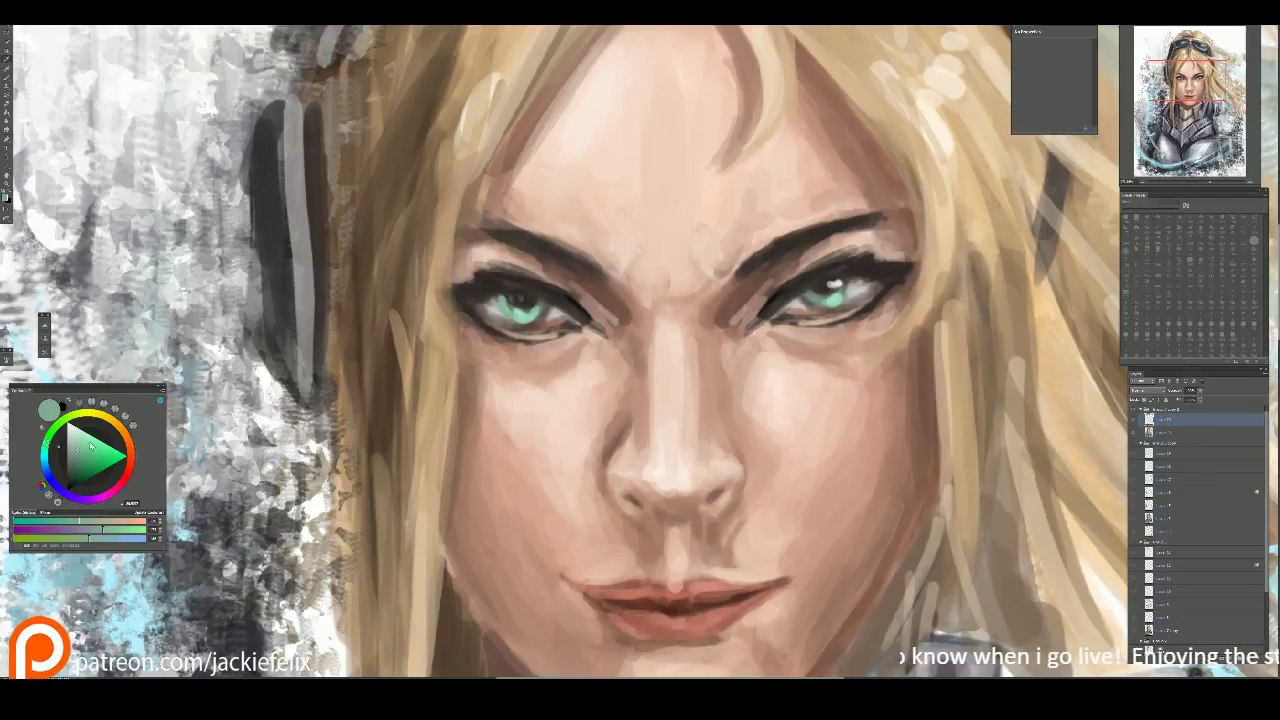
drag(90, 446, 72, 428)
drag(526, 312, 532, 306)
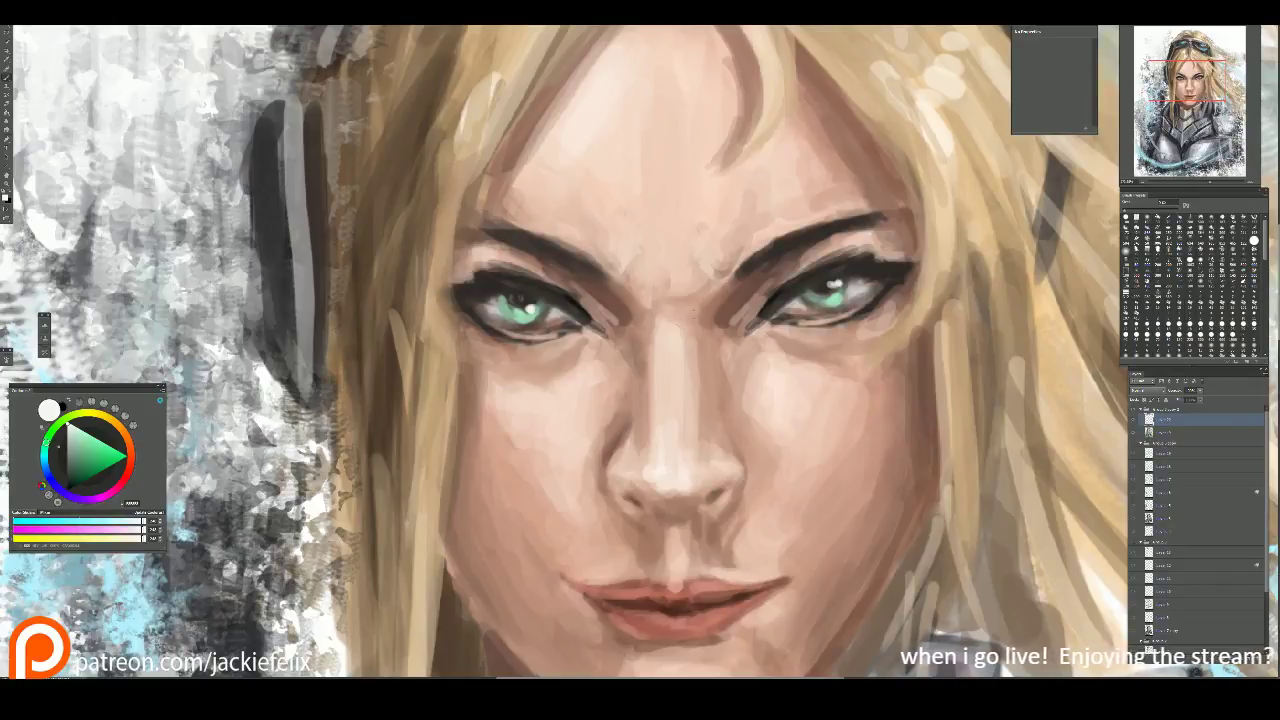
Step: Touch up the white and lower lid of the copied eye with sampled tones
mouse_move(510, 304)
mouse_down()
mouse_move(500, 296)
mouse_move(506, 320)
mouse_move(574, 332)
mouse_up()
alt+click(500, 296)
alt+click(505, 300)
alt+click(497, 333)
Step: Add pale pink accents along the lids and inner corners of both eyes
drag(774, 332, 832, 320)
alt+click(815, 335)
drag(800, 270, 830, 254)
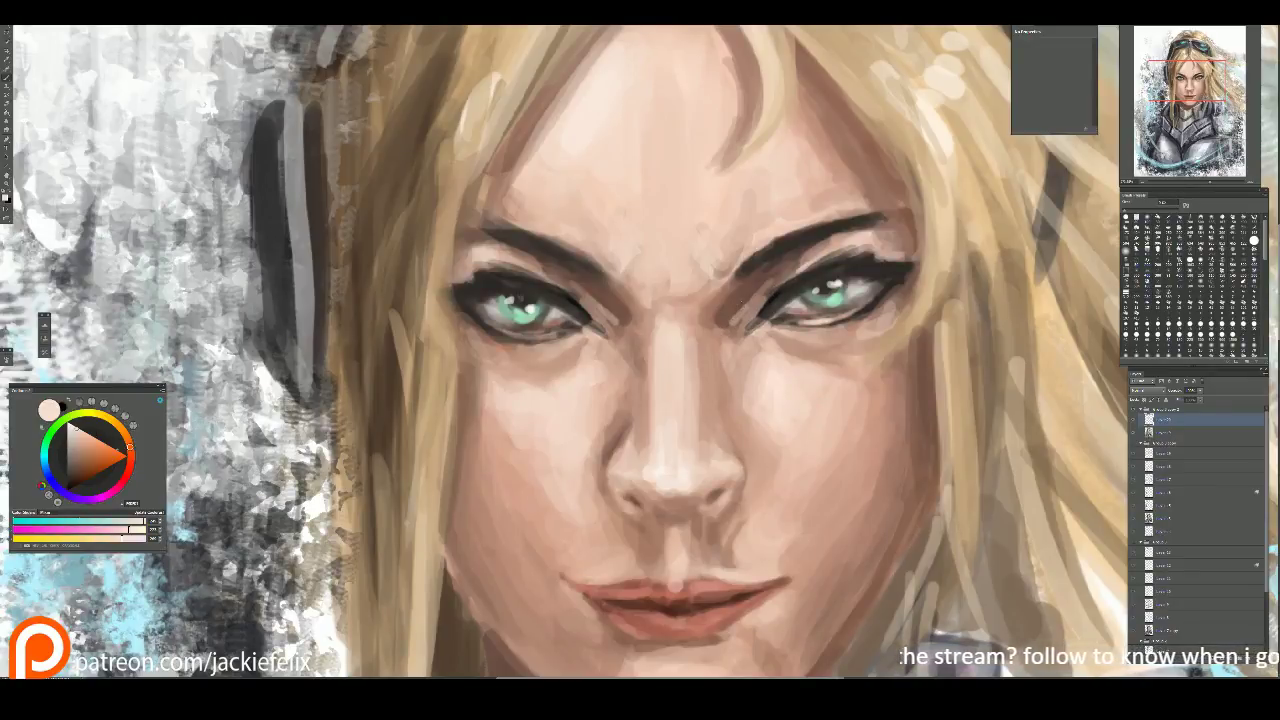
mouse_move(760, 320)
mouse_down()
mouse_move(802, 284)
mouse_move(762, 293)
mouse_up()
drag(530, 278, 584, 318)
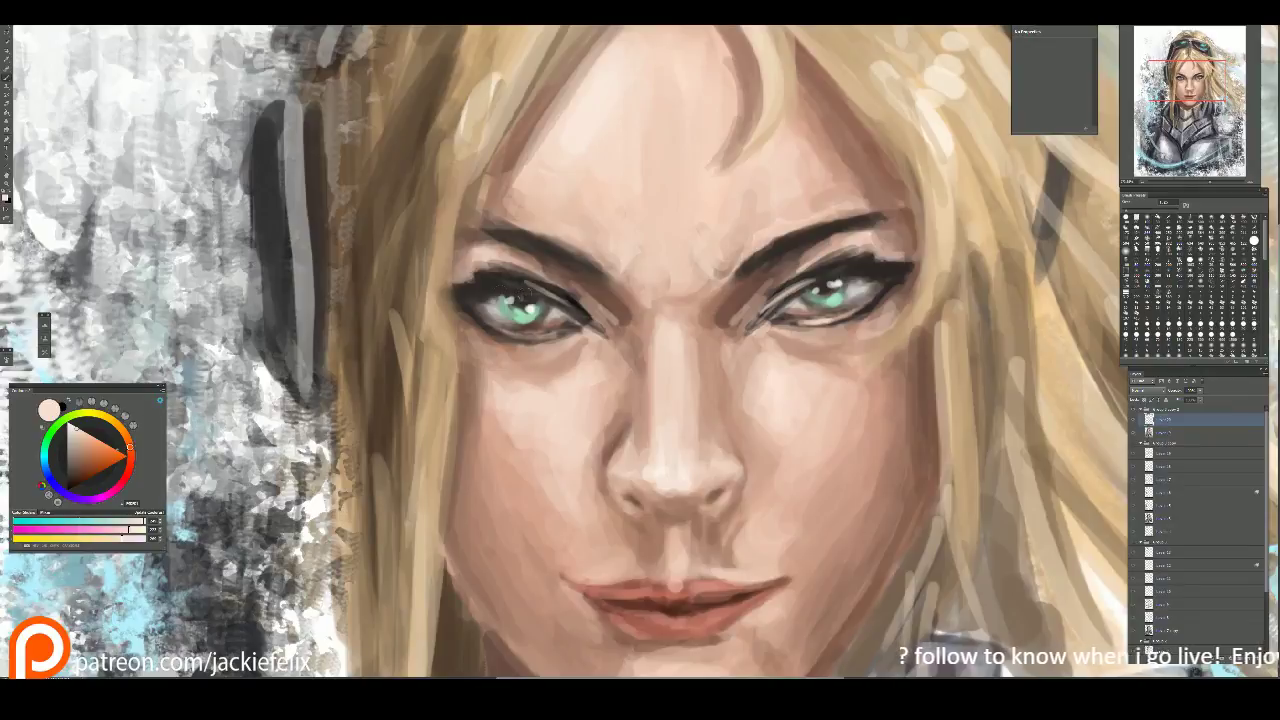
Step: Refine the upper lid and inner corner of the eye beside the flowing hair with sampled dark and grey tones
alt+click(849, 263)
drag(808, 280, 764, 316)
alt+click(845, 288)
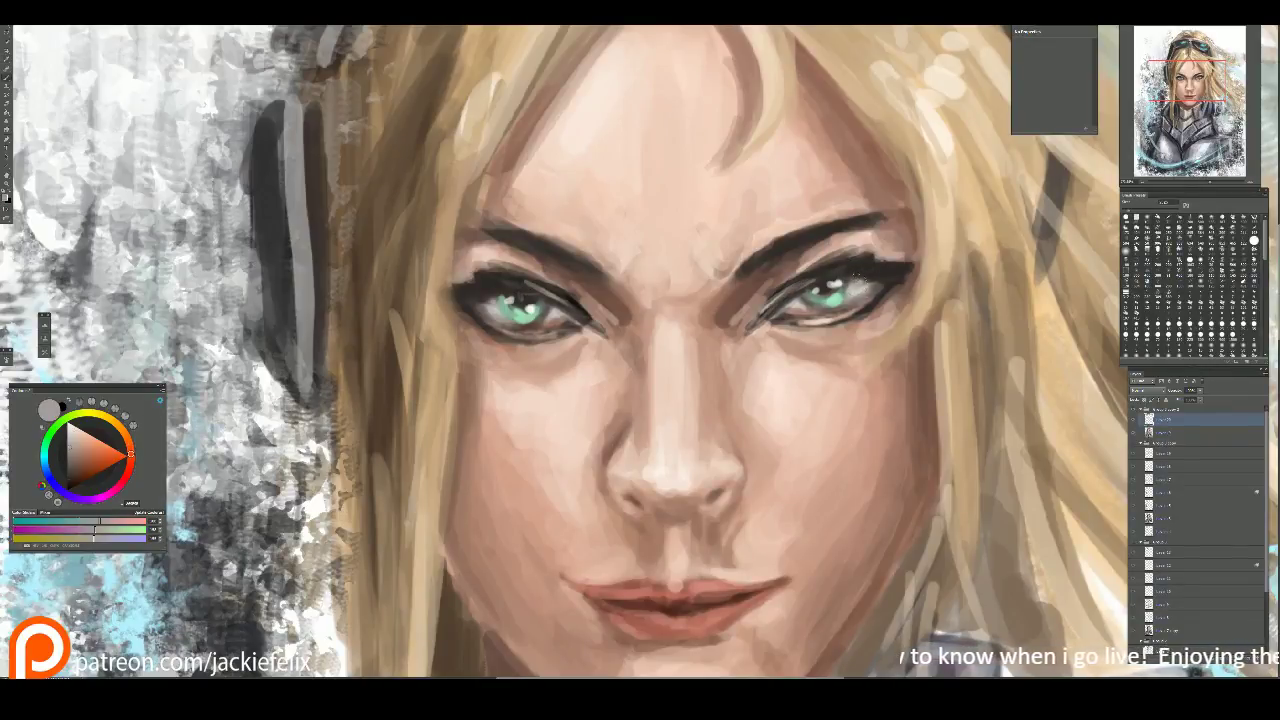
key(ctrl+0)
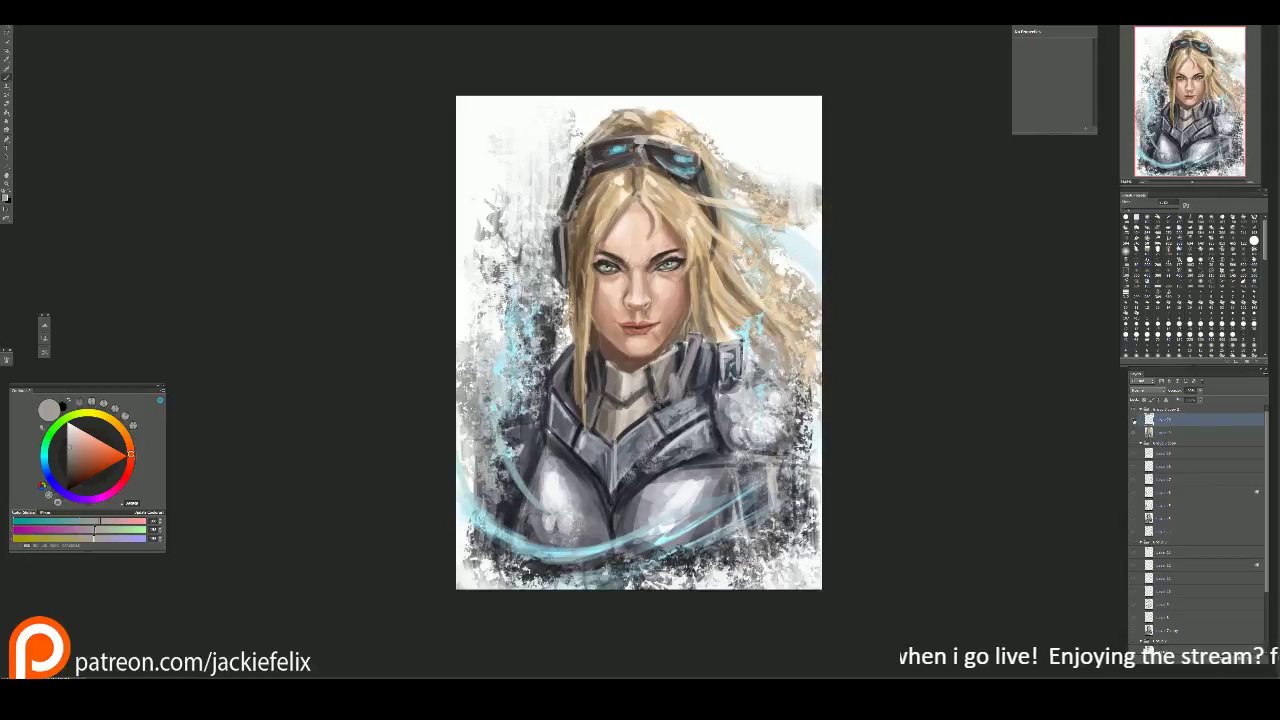
key(ctrl+plus)
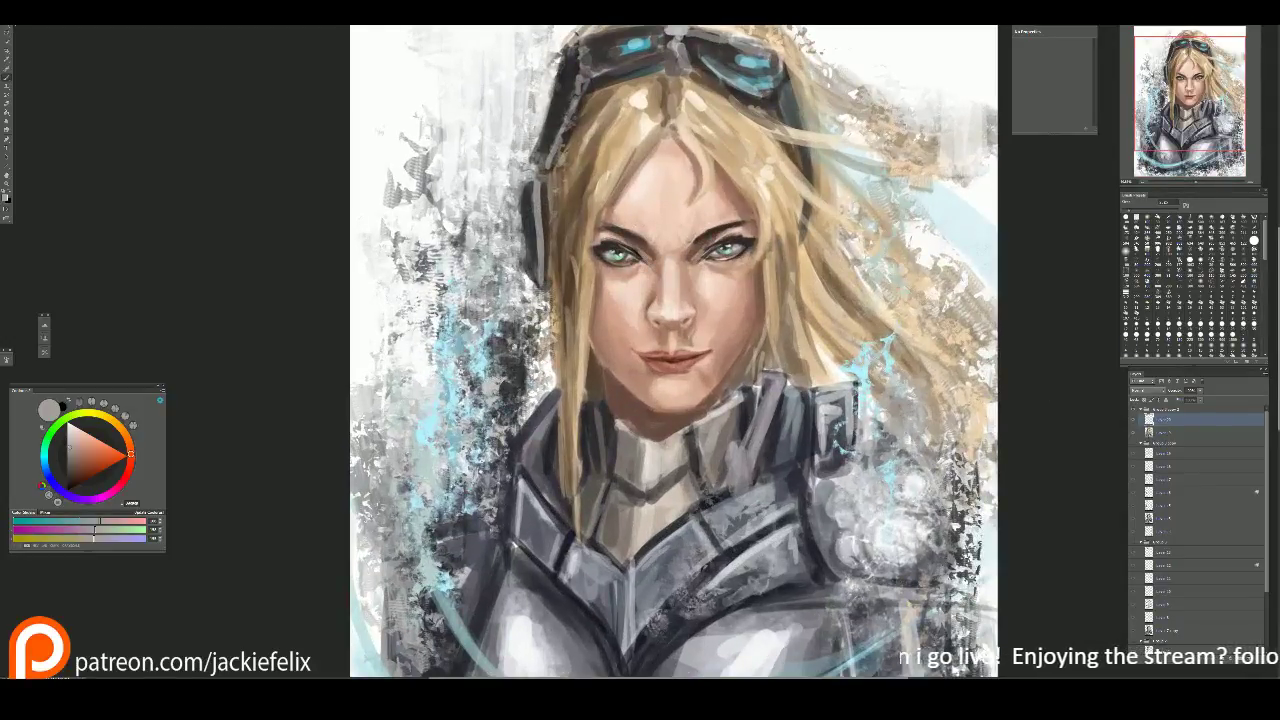
Step: Free-transform the eye layer and paint a sampled blonde strand down the temple beside the eye nearest the ear piece
key(ctrl+t)
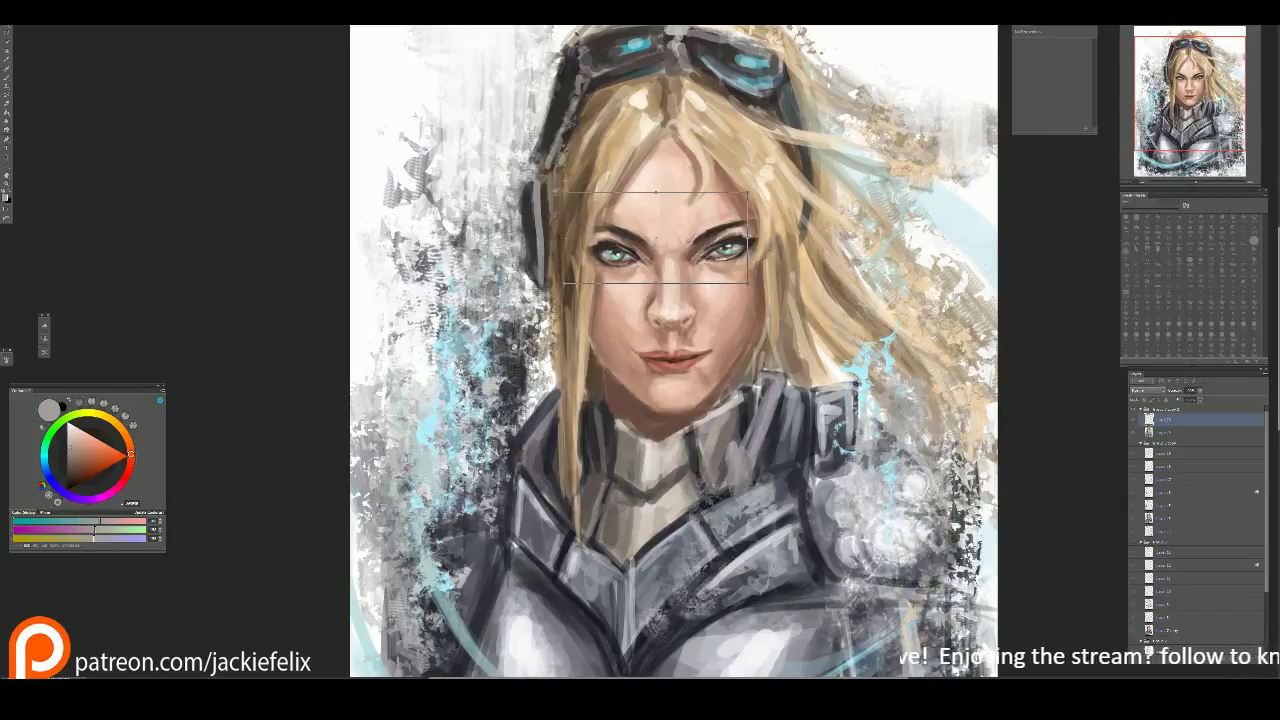
key(Return)
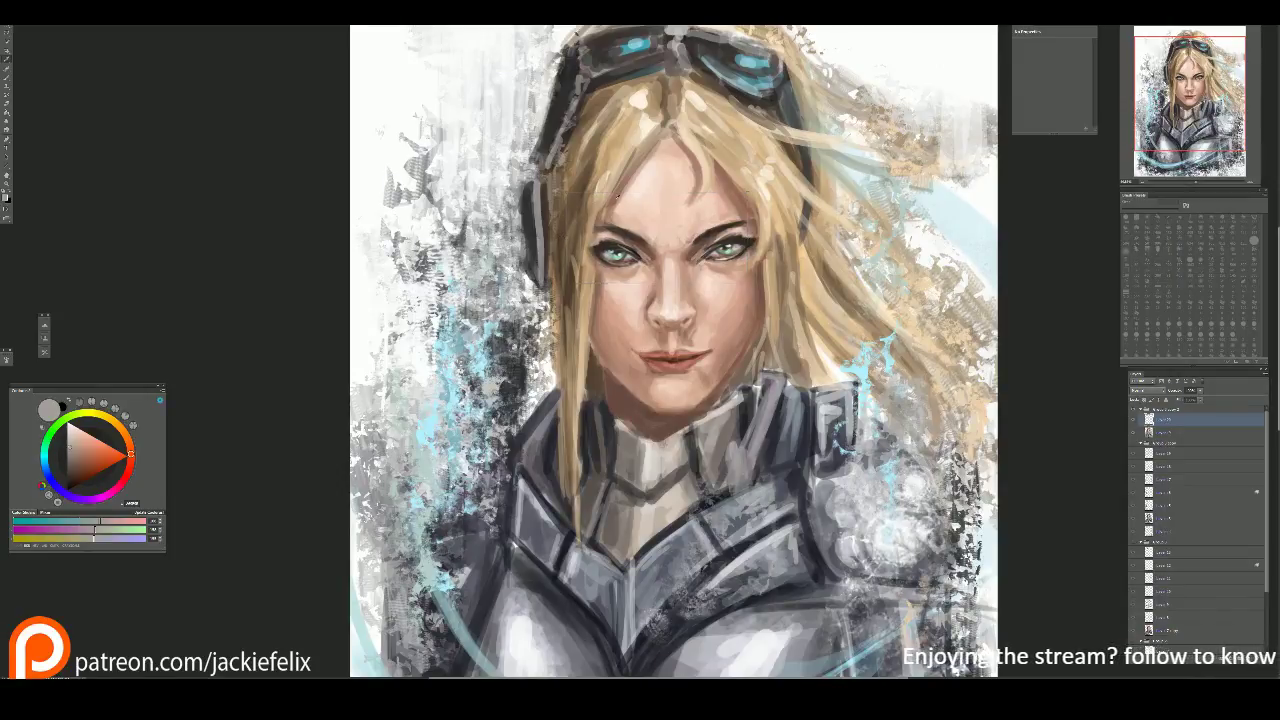
alt+click(601, 155)
drag(597, 218, 593, 288)
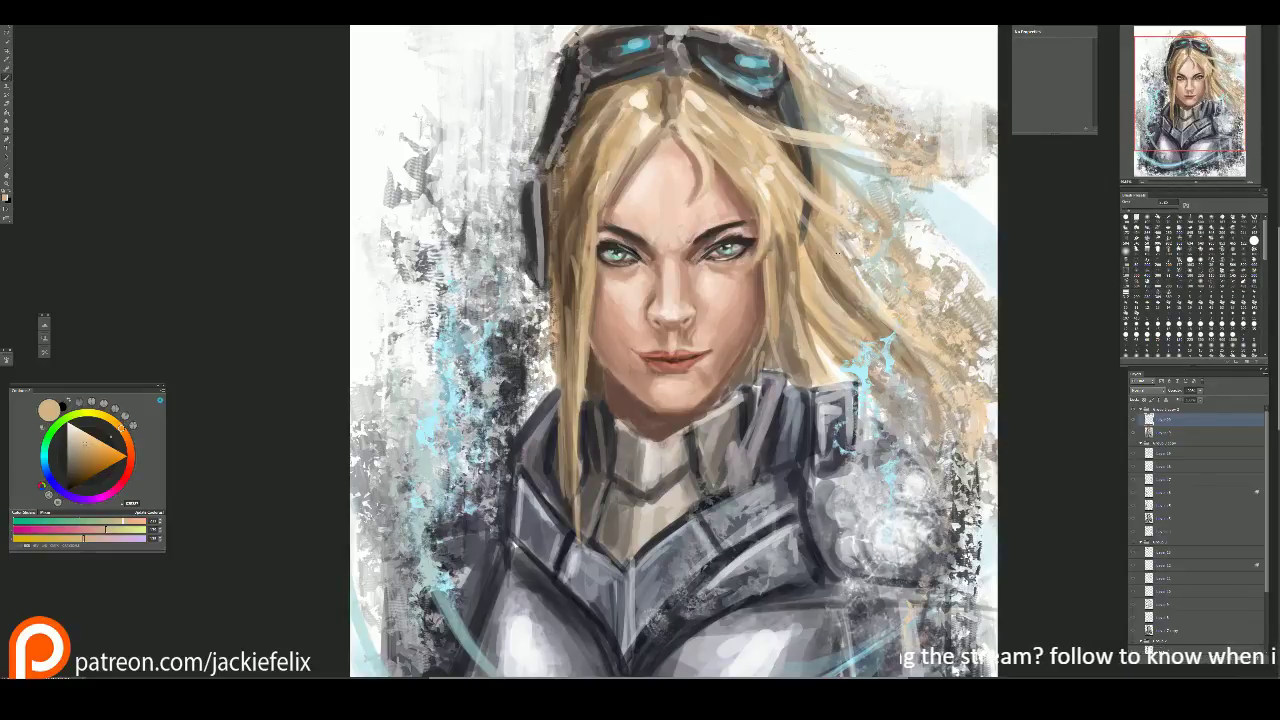
Step: Touch up the inner corner of the eye beside the flowing hair with sampled pale pink and brown skin tones
scroll(836, 253, up, 2)
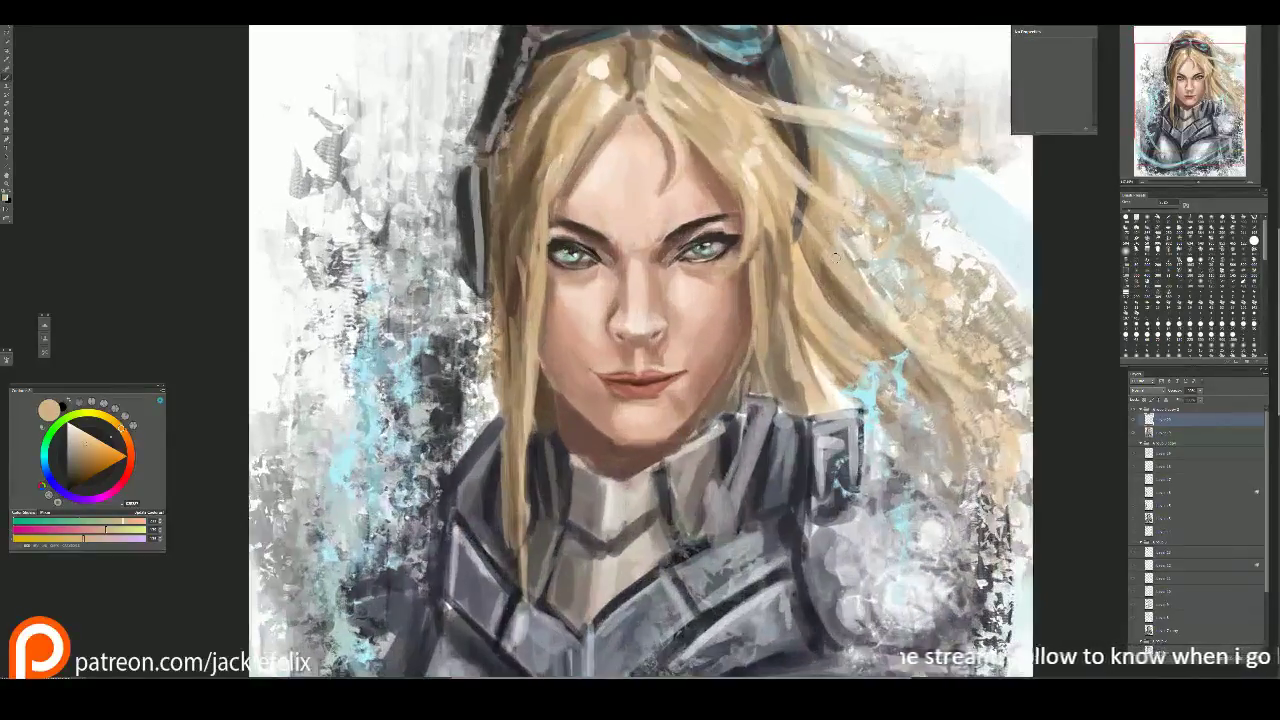
alt+click(678, 268)
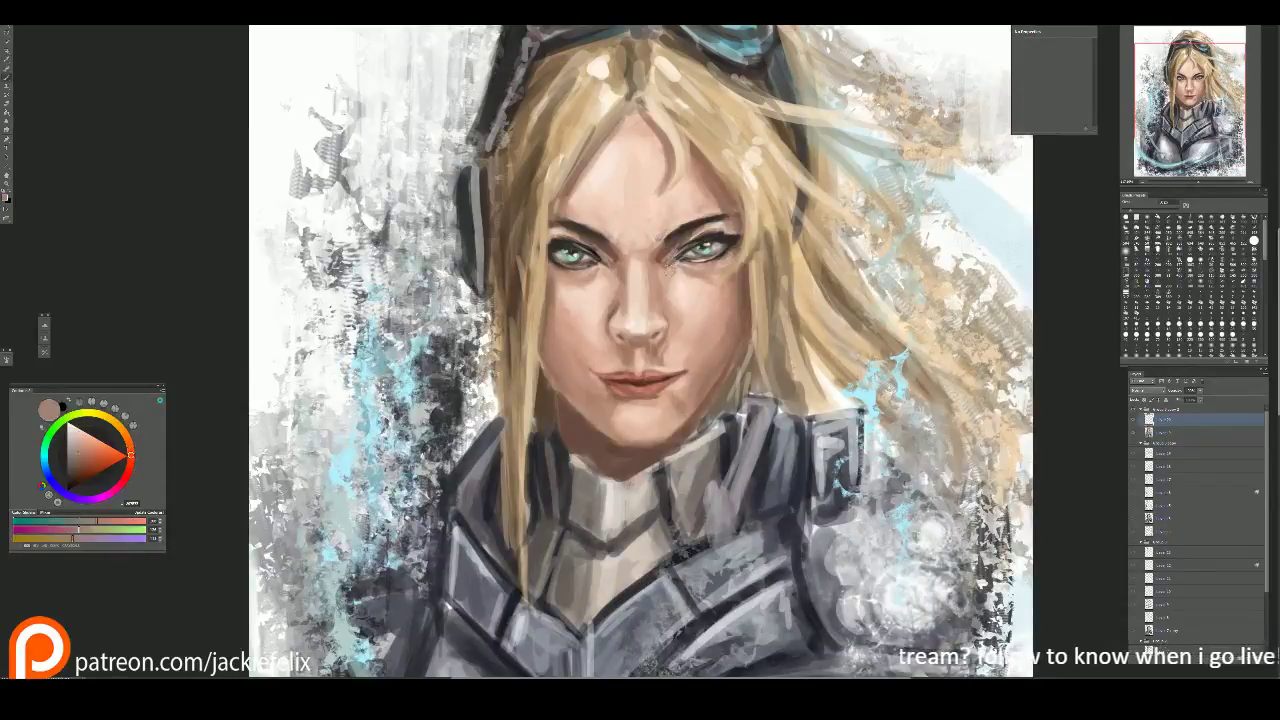
alt+click(672, 268)
alt+click(675, 260)
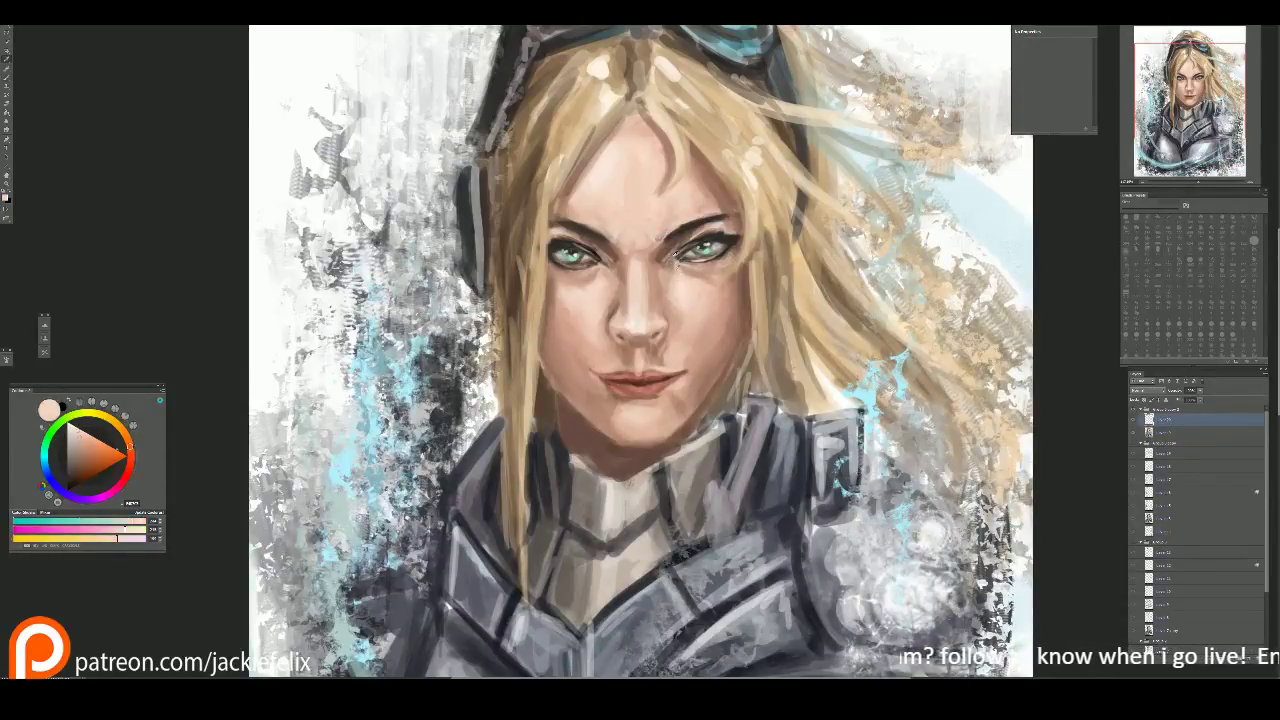
alt+click(670, 266)
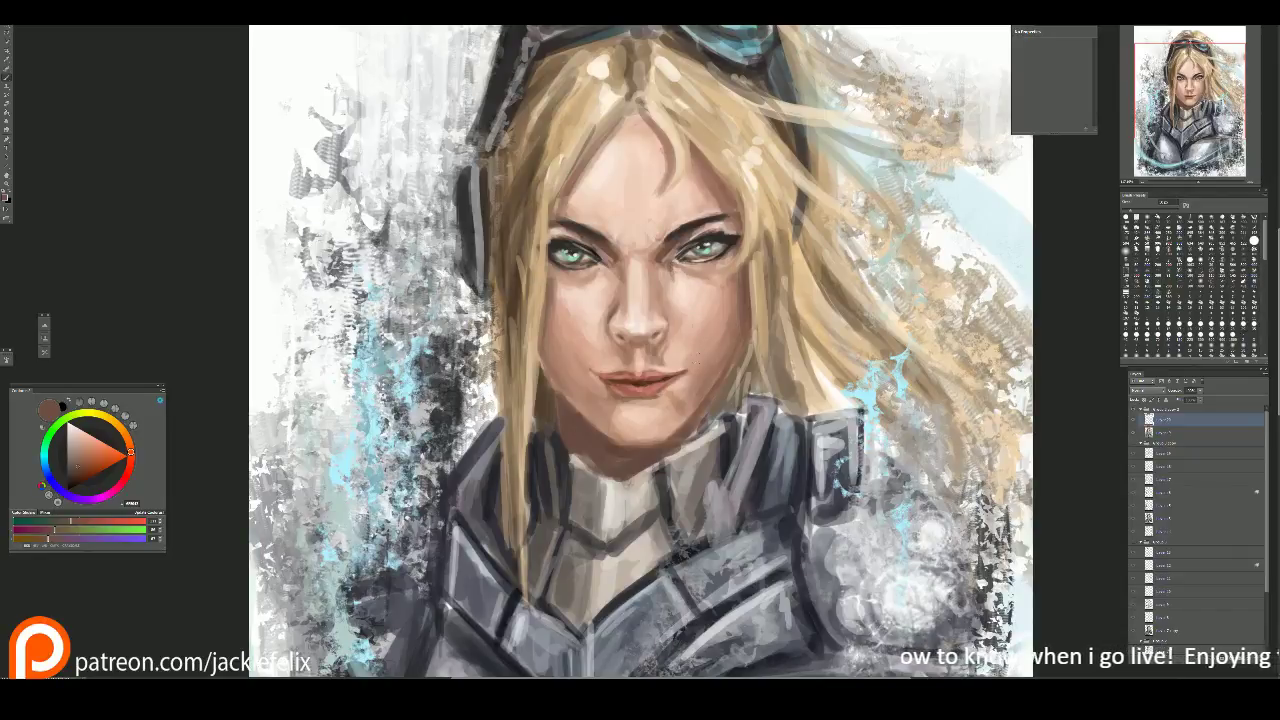
alt+click(672, 270)
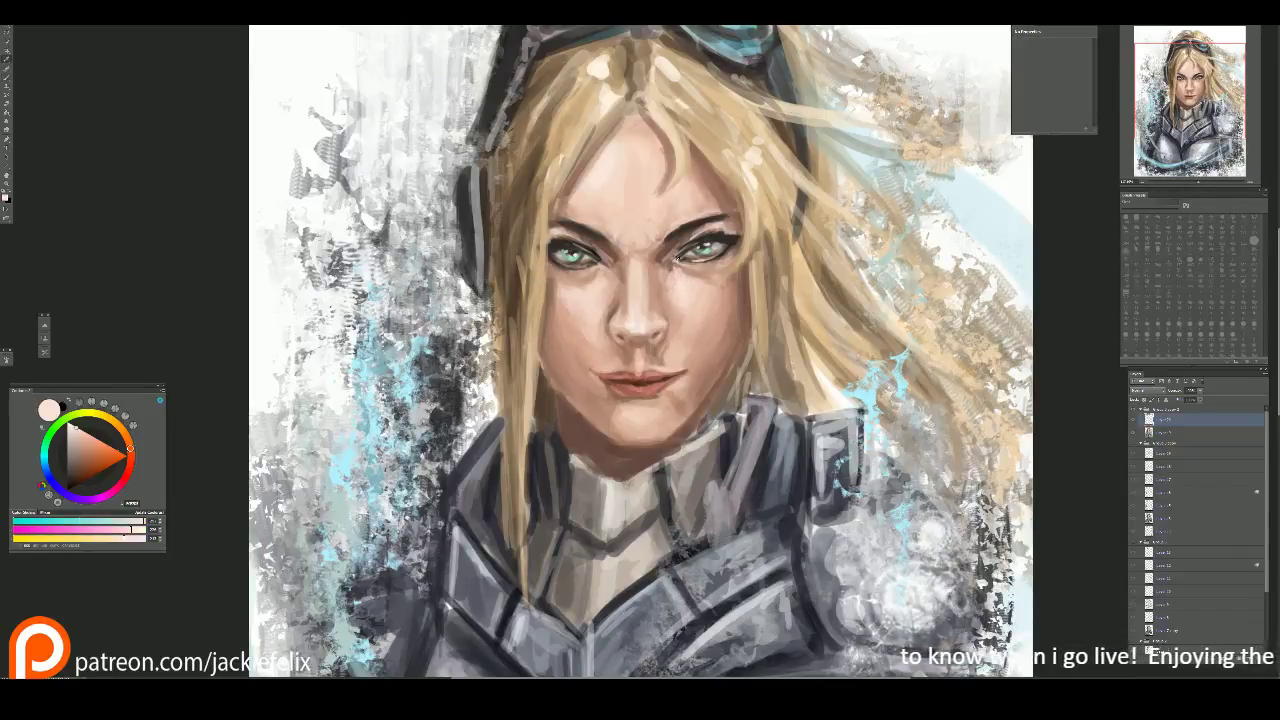
alt+click(667, 262)
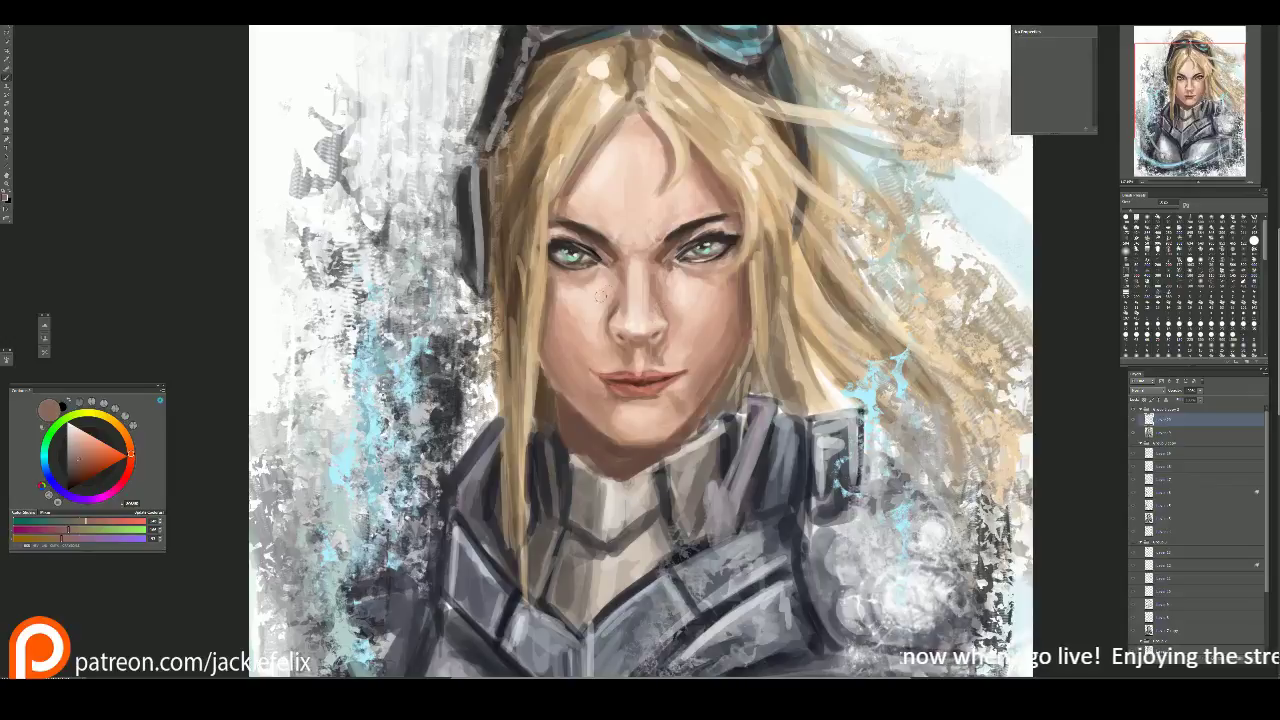
Step: Paint thin sampled blonde strands hanging along the cheek on the flowing-hair side down to the collar
key(ctrl+minus)
key(ctrl+minus)
key(ctrl+minus)
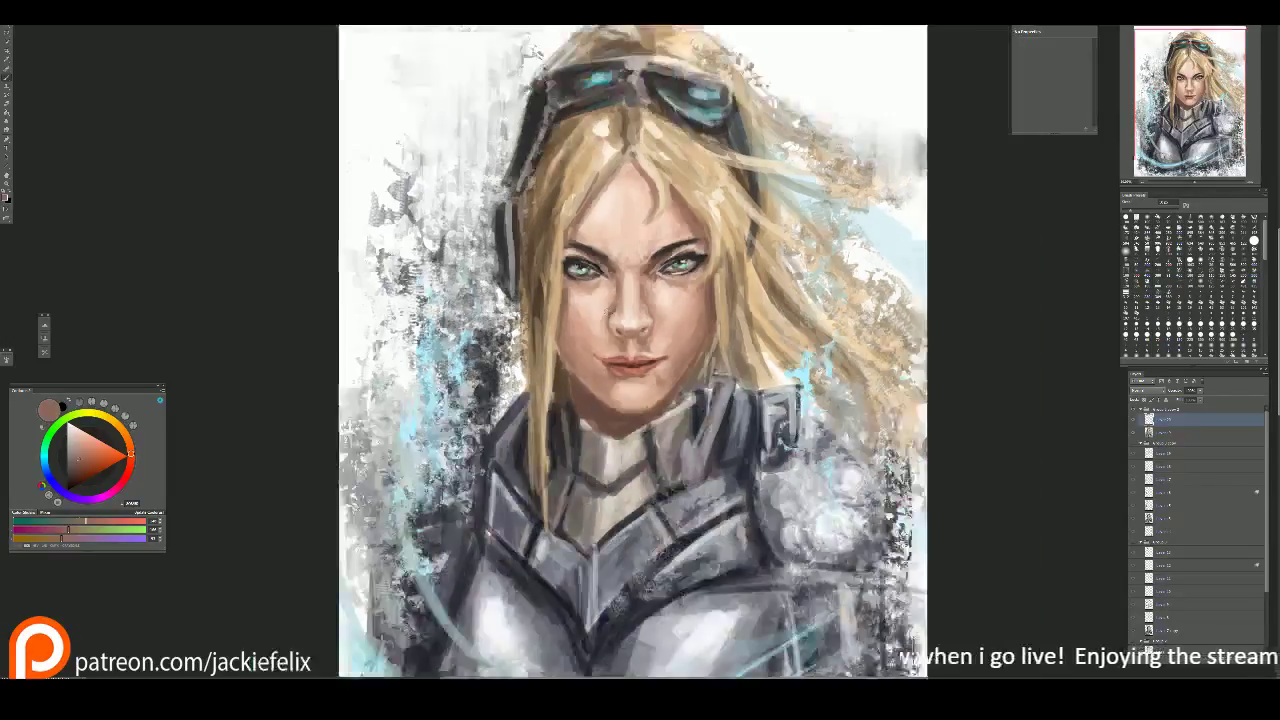
key(ctrl+plus)
key(ctrl+plus)
key(ctrl+plus)
key(ctrl+plus)
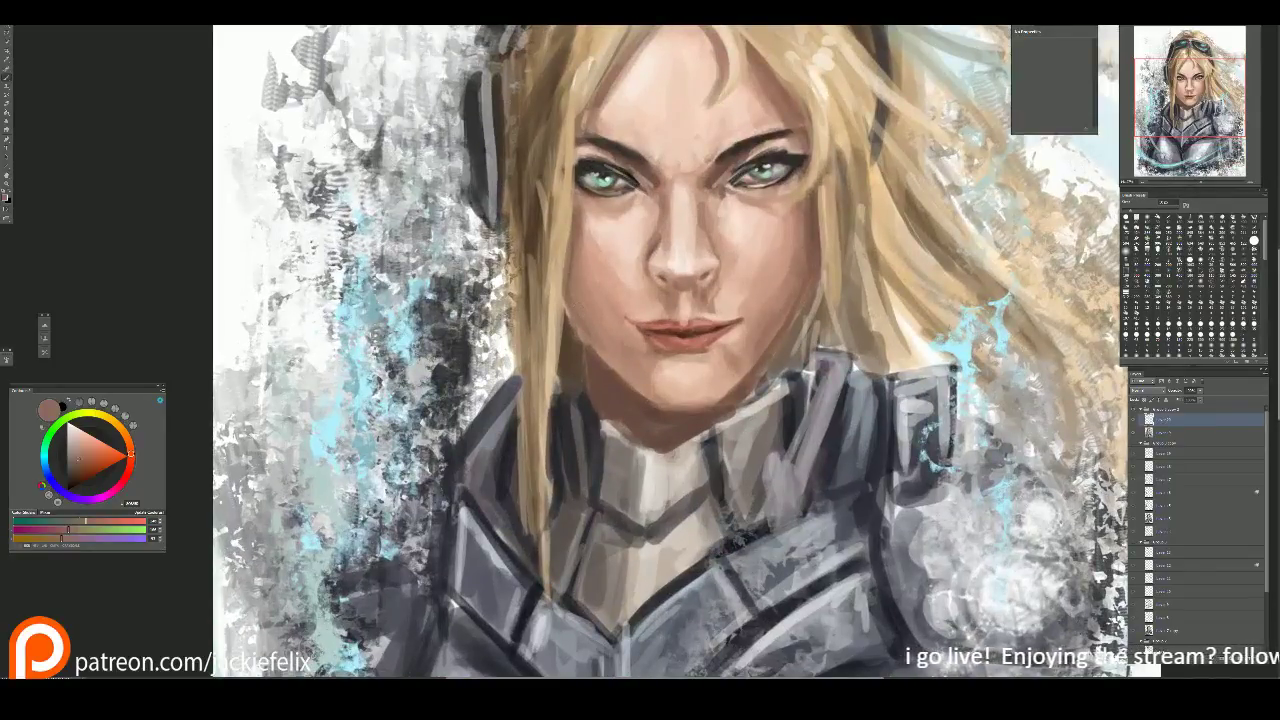
key(alt)
alt+click(790, 340)
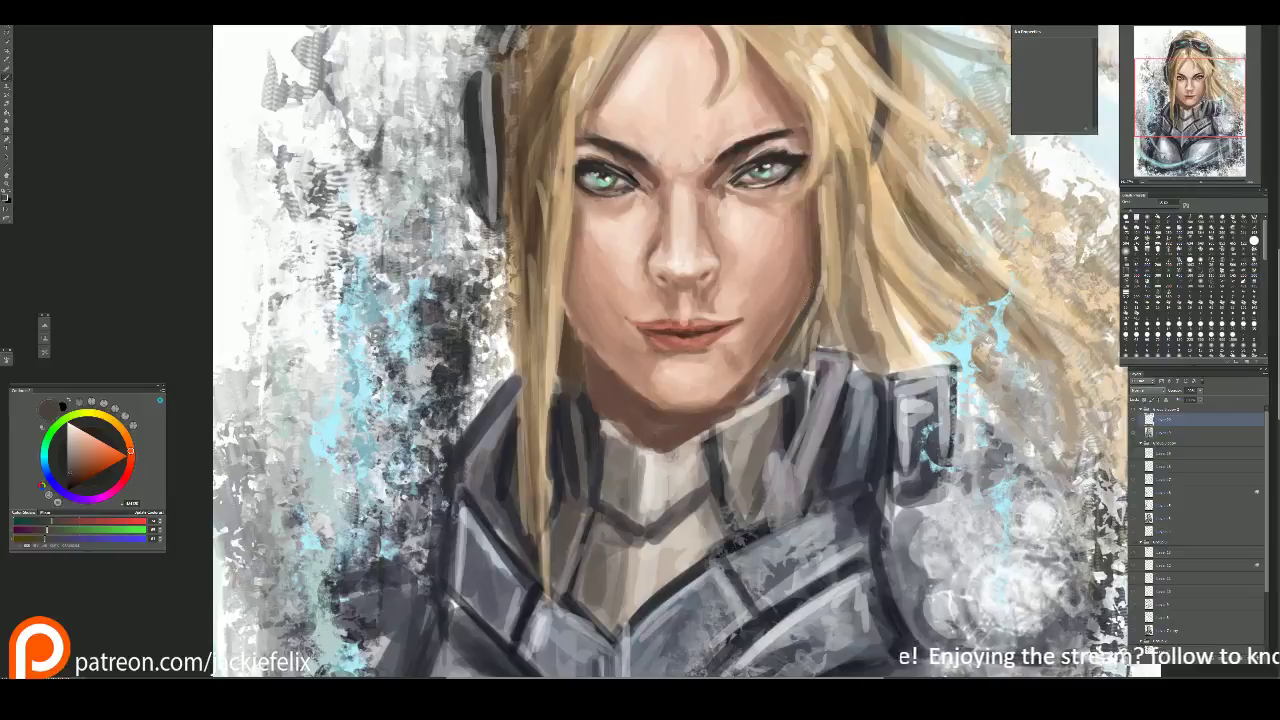
alt+click(832, 202)
key(alt)
mouse_move(816, 206)
mouse_down()
mouse_move(806, 345)
mouse_move(784, 378)
mouse_up()
mouse_move(813, 290)
mouse_down()
mouse_move(813, 366)
mouse_move(828, 380)
mouse_up()
drag(820, 268, 780, 366)
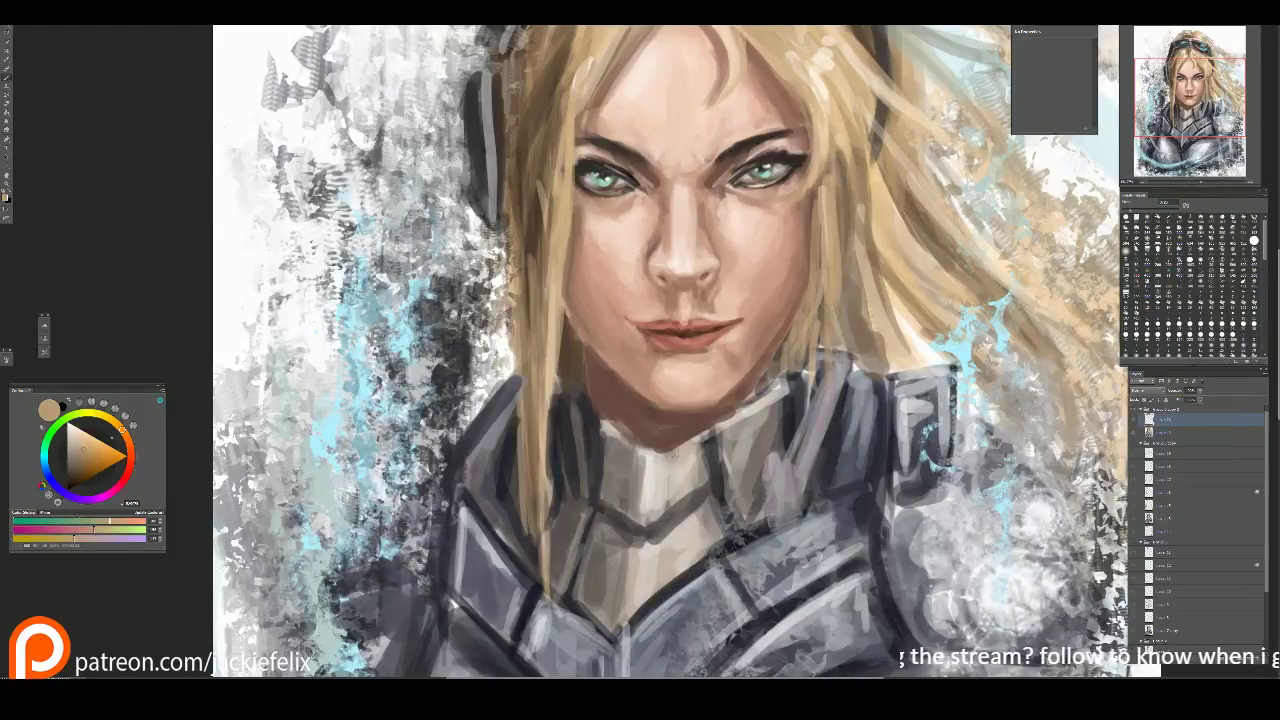
Step: Add pale cream highlight strands over the hair hanging beside the cheek
drag(700, 300, 720, 357)
alt+click(846, 250)
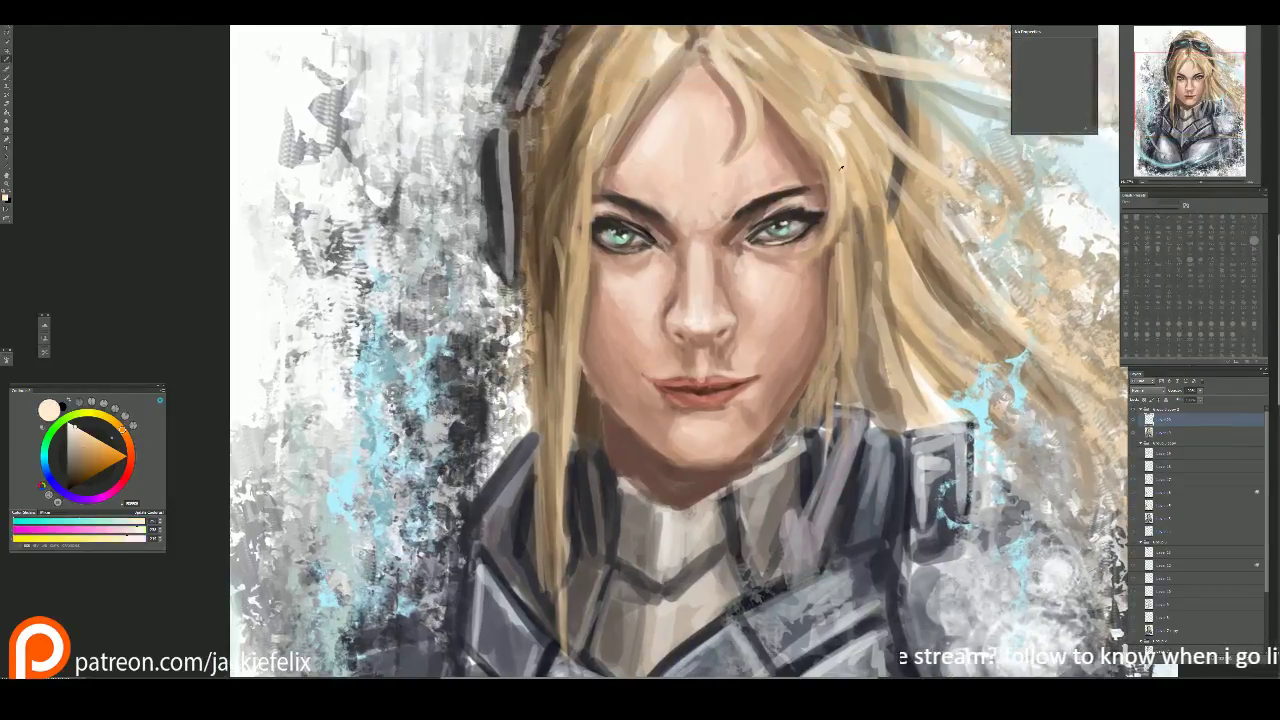
drag(845, 304, 845, 418)
drag(835, 292, 828, 410)
Step: Shade the nose bridge and the crease between the brows with sampled pink and reddish-brown skin tones
alt+click(793, 320)
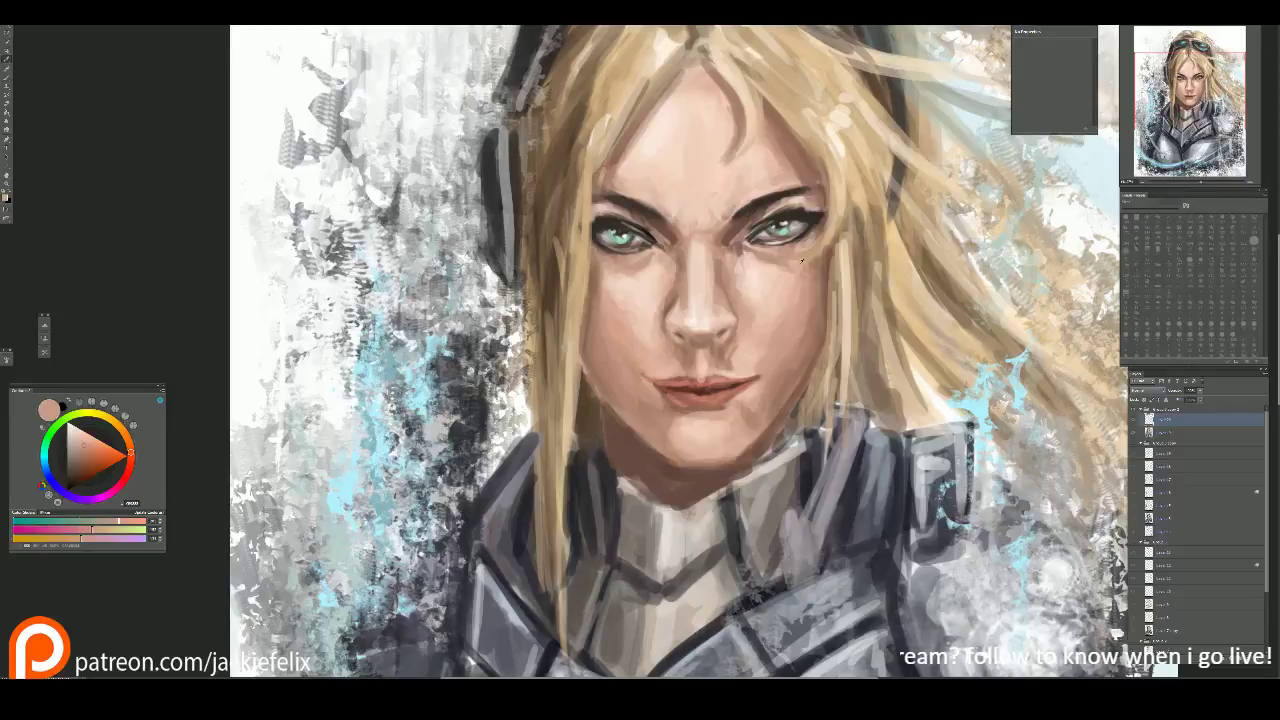
alt+click(756, 290)
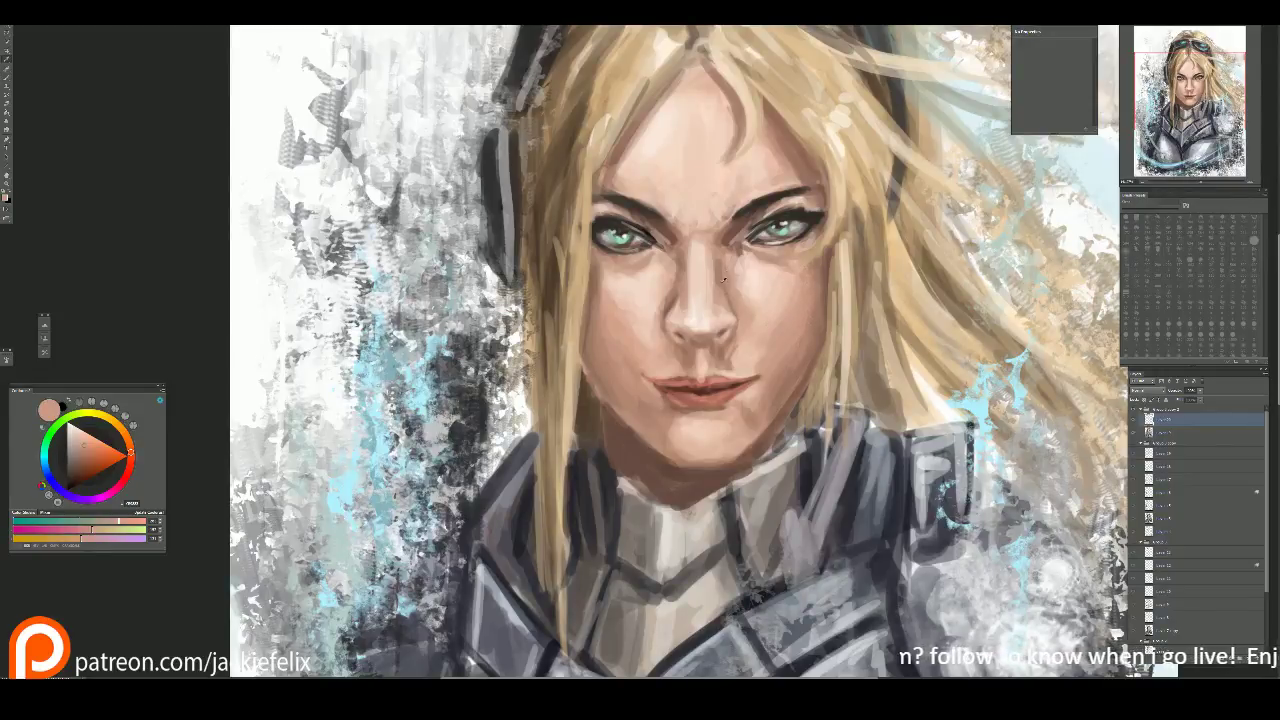
alt+click(744, 288)
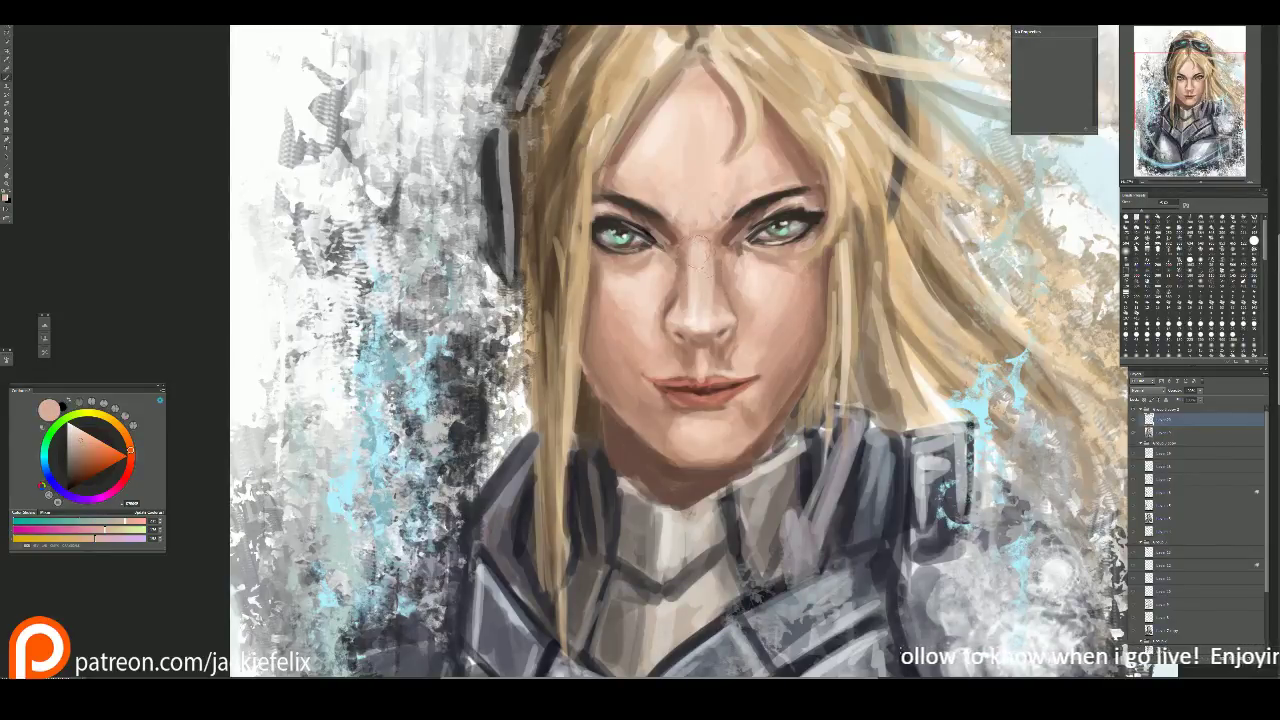
alt+click(688, 252)
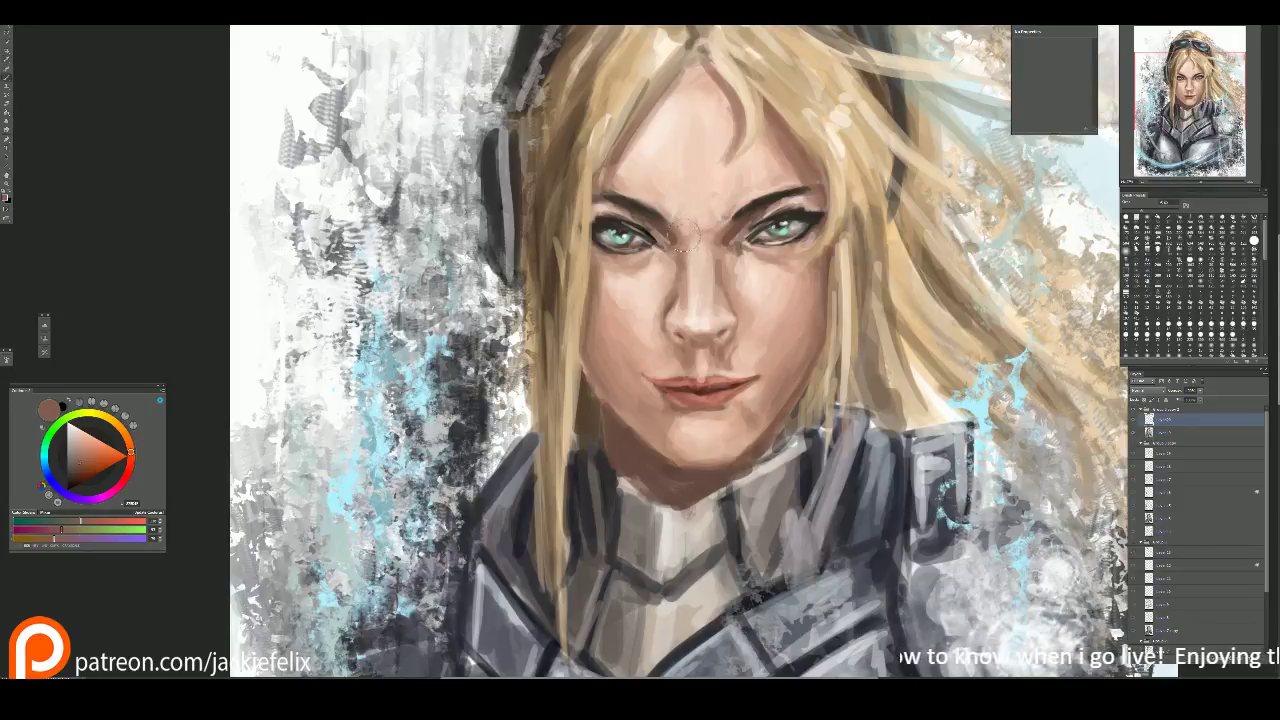
alt+click(691, 227)
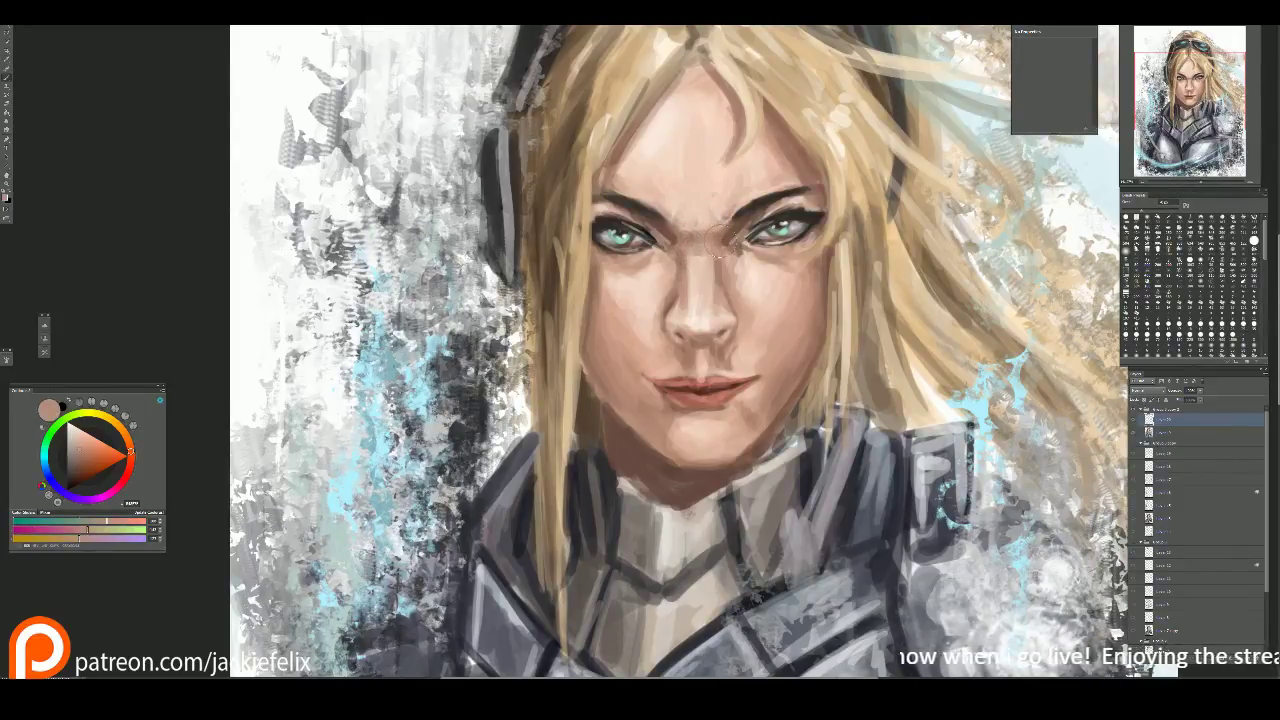
Step: Blend the shadow across the nose bridge and lighten the nose with sampled pale pink tones
key(ctrl+minus)
key(ctrl+minus)
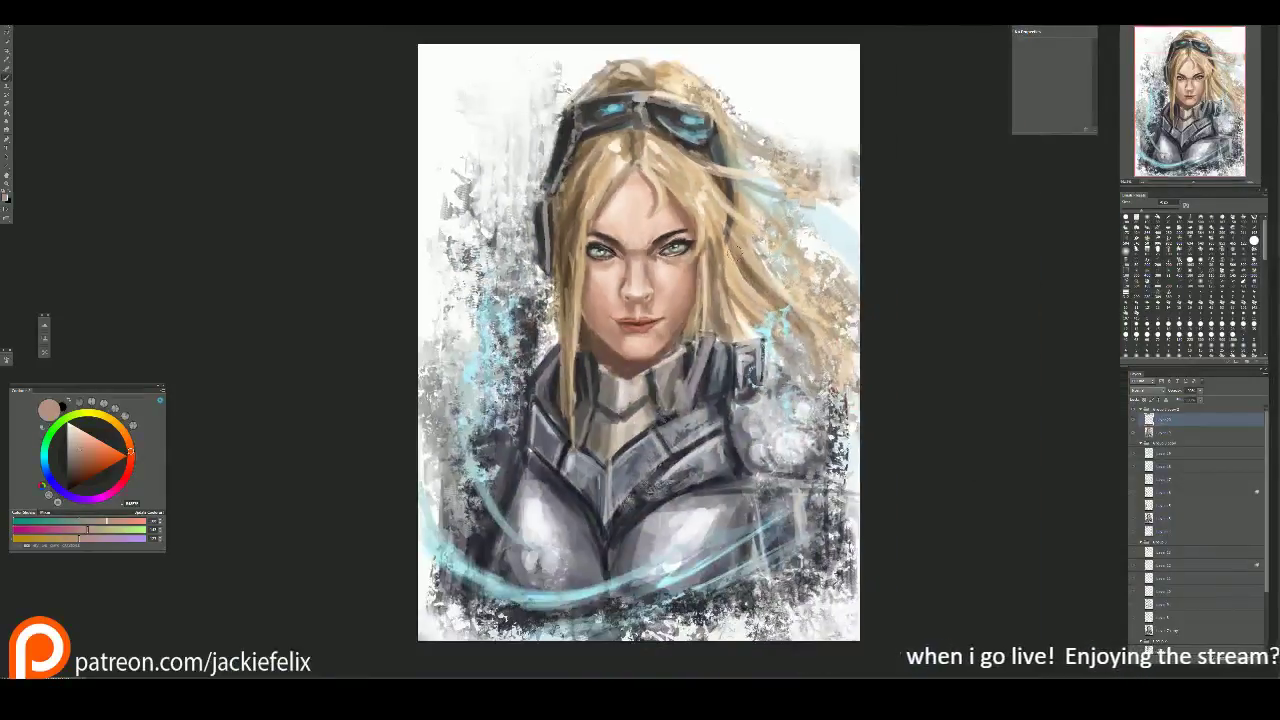
key(ctrl+minus)
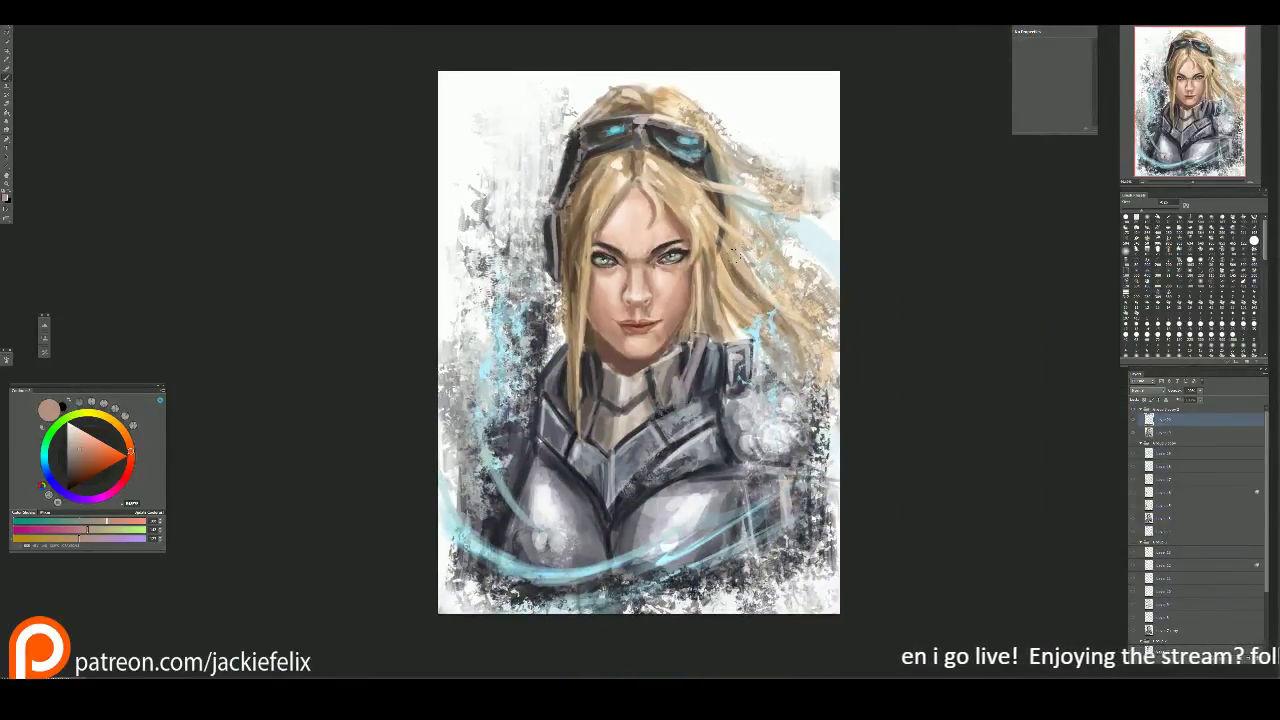
key(ctrl+plus)
key(ctrl)
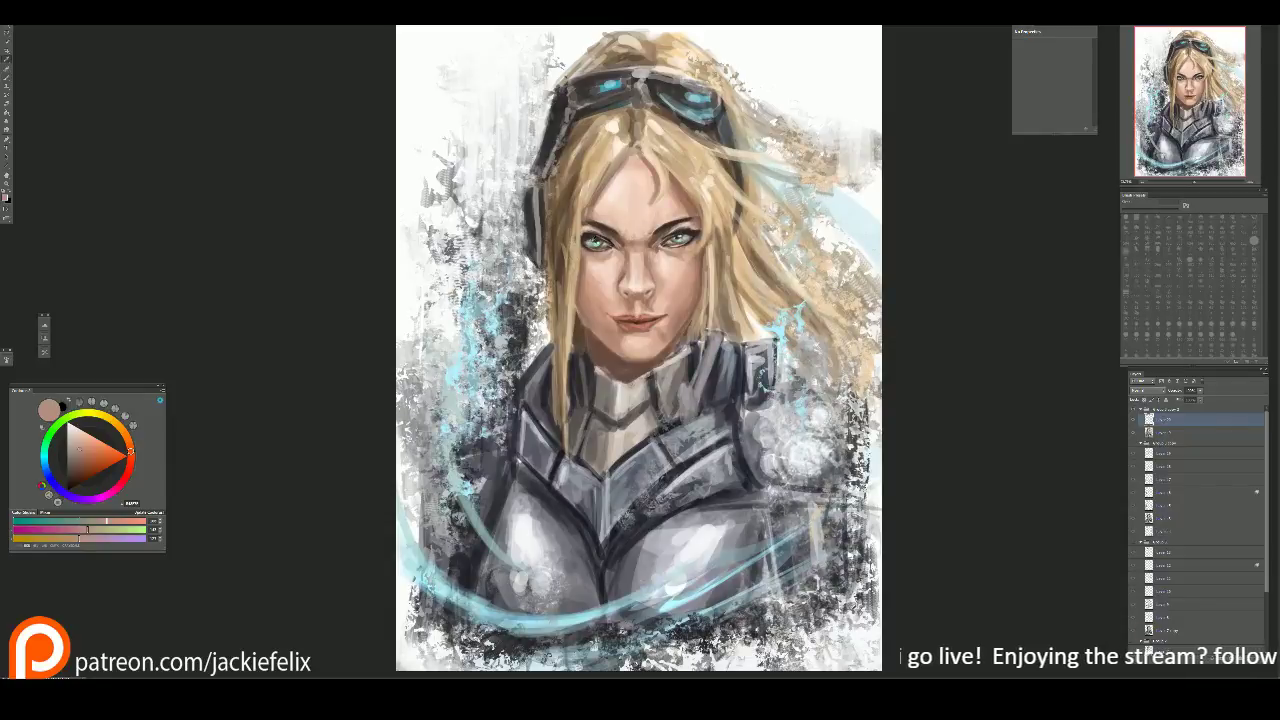
alt+click(630, 232)
alt+click(634, 256)
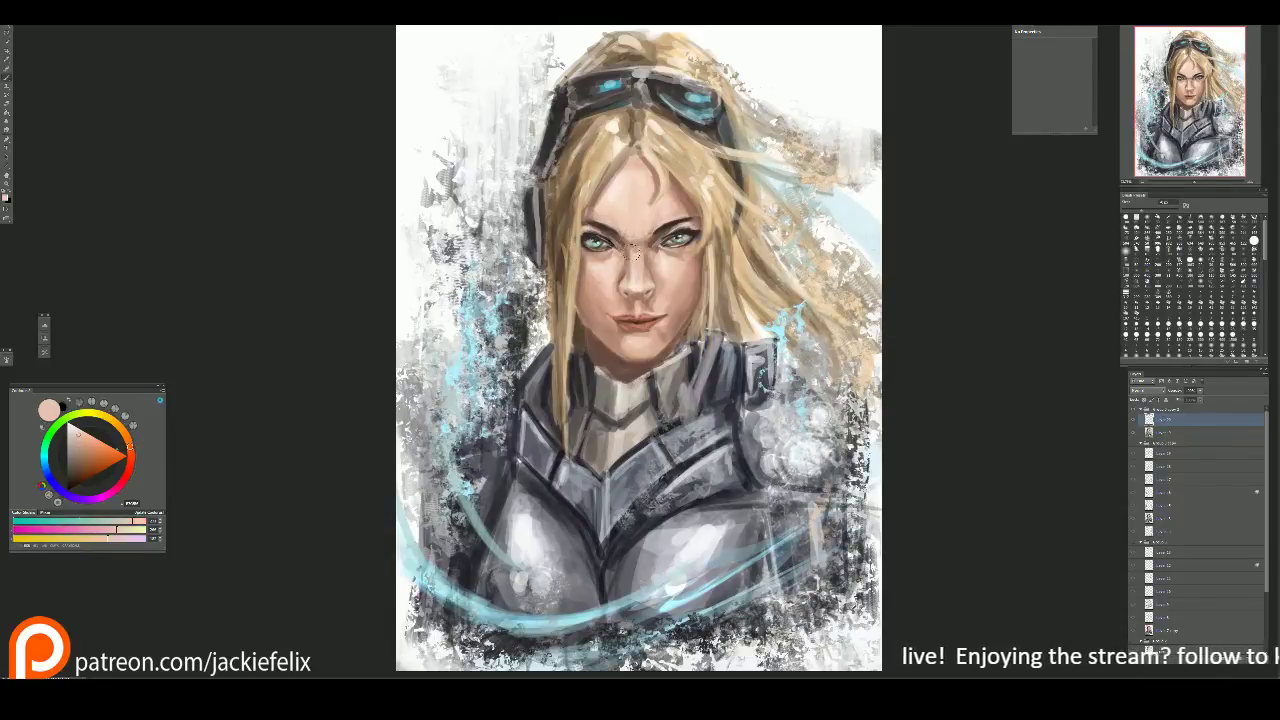
alt+click(628, 252)
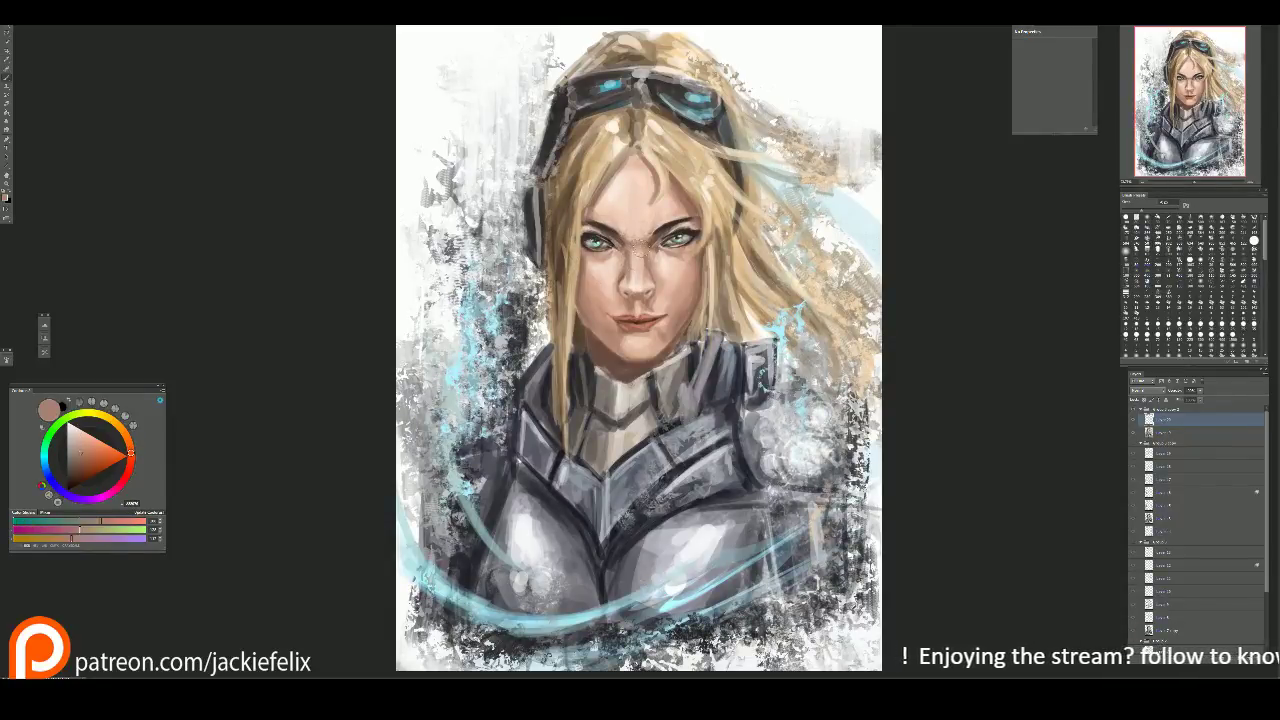
alt+click(630, 276)
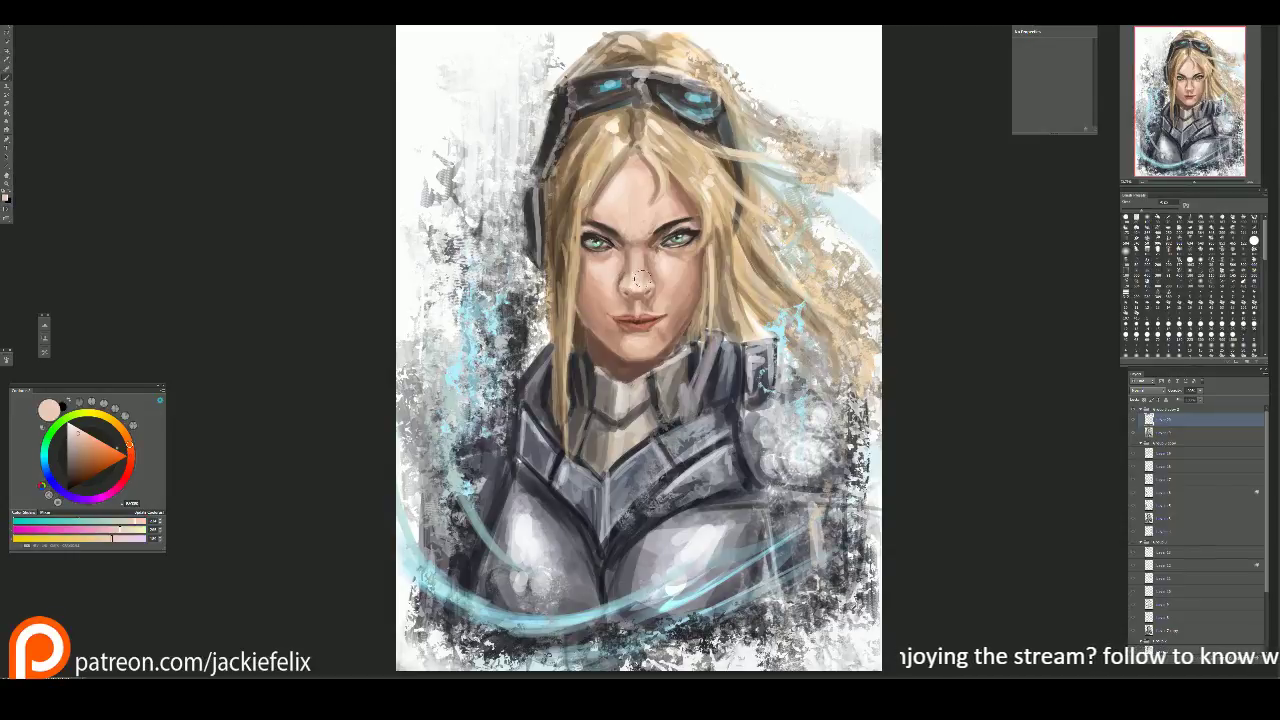